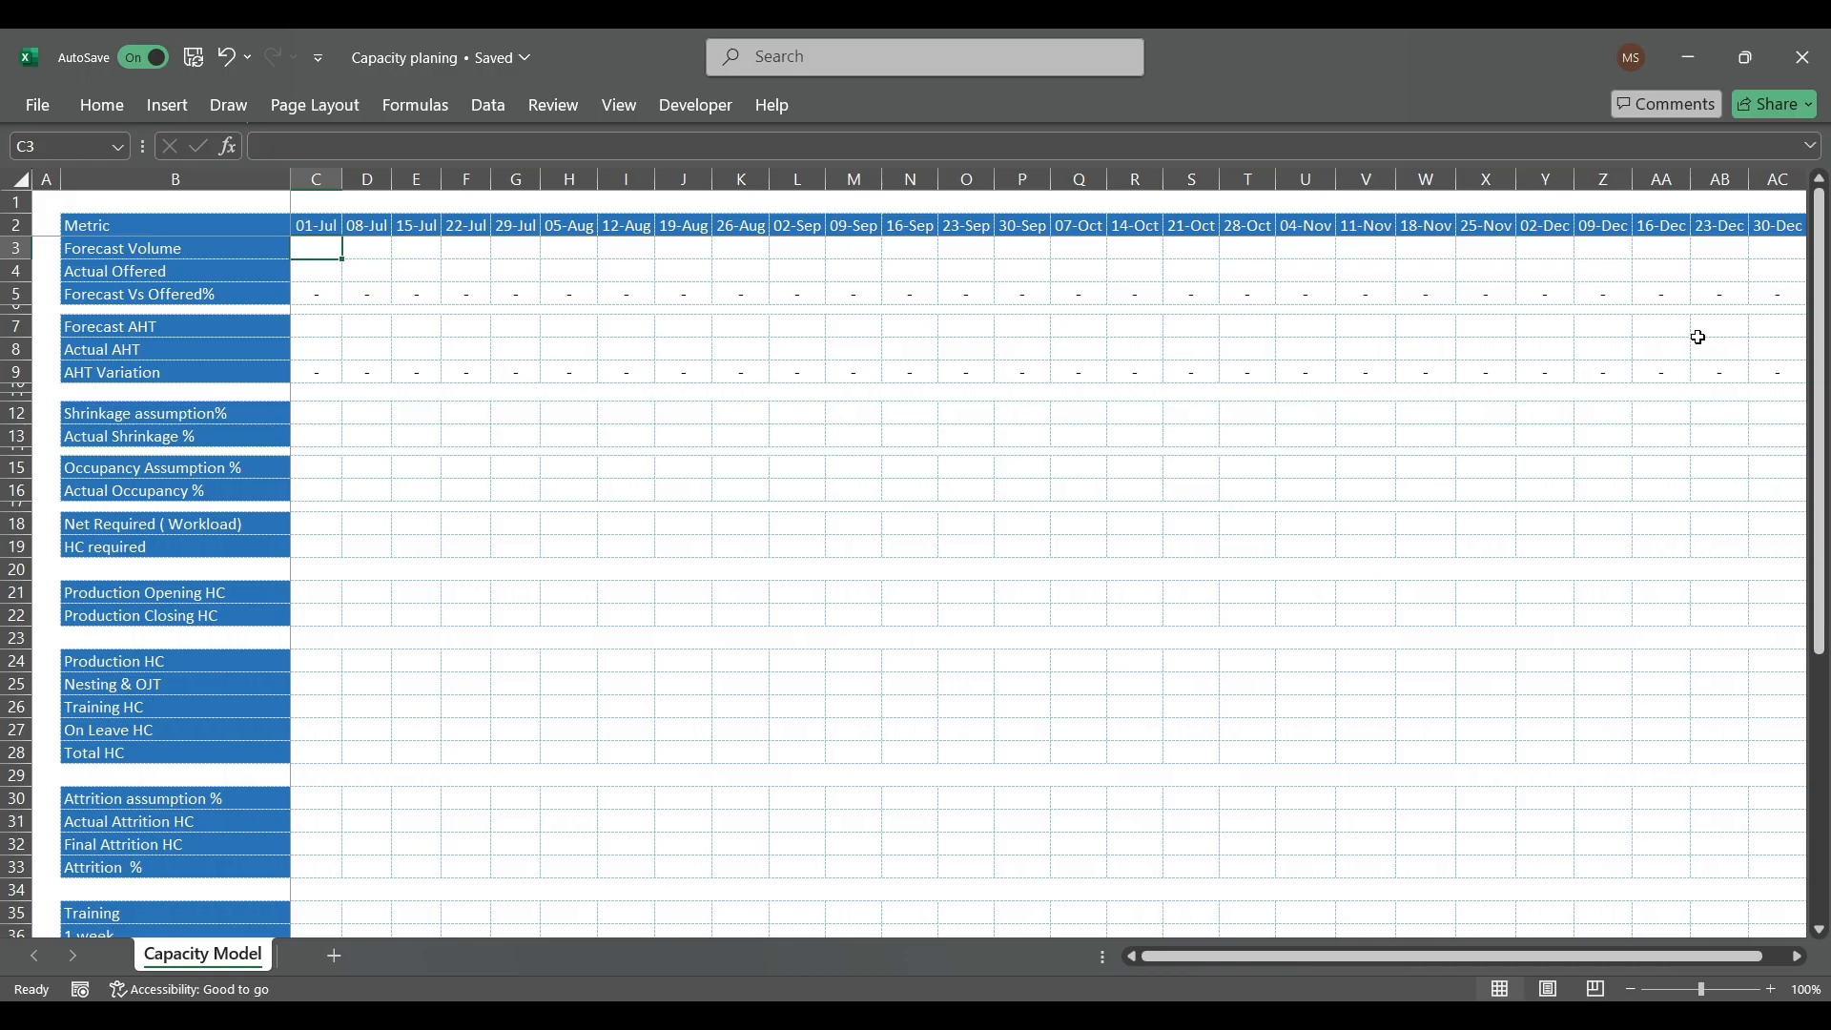
Step: Look over the Forecast Volume, AHT, Shrinkage assumption, Occupancy Assumption and Net Required rows of the capacity model
click(214, 256)
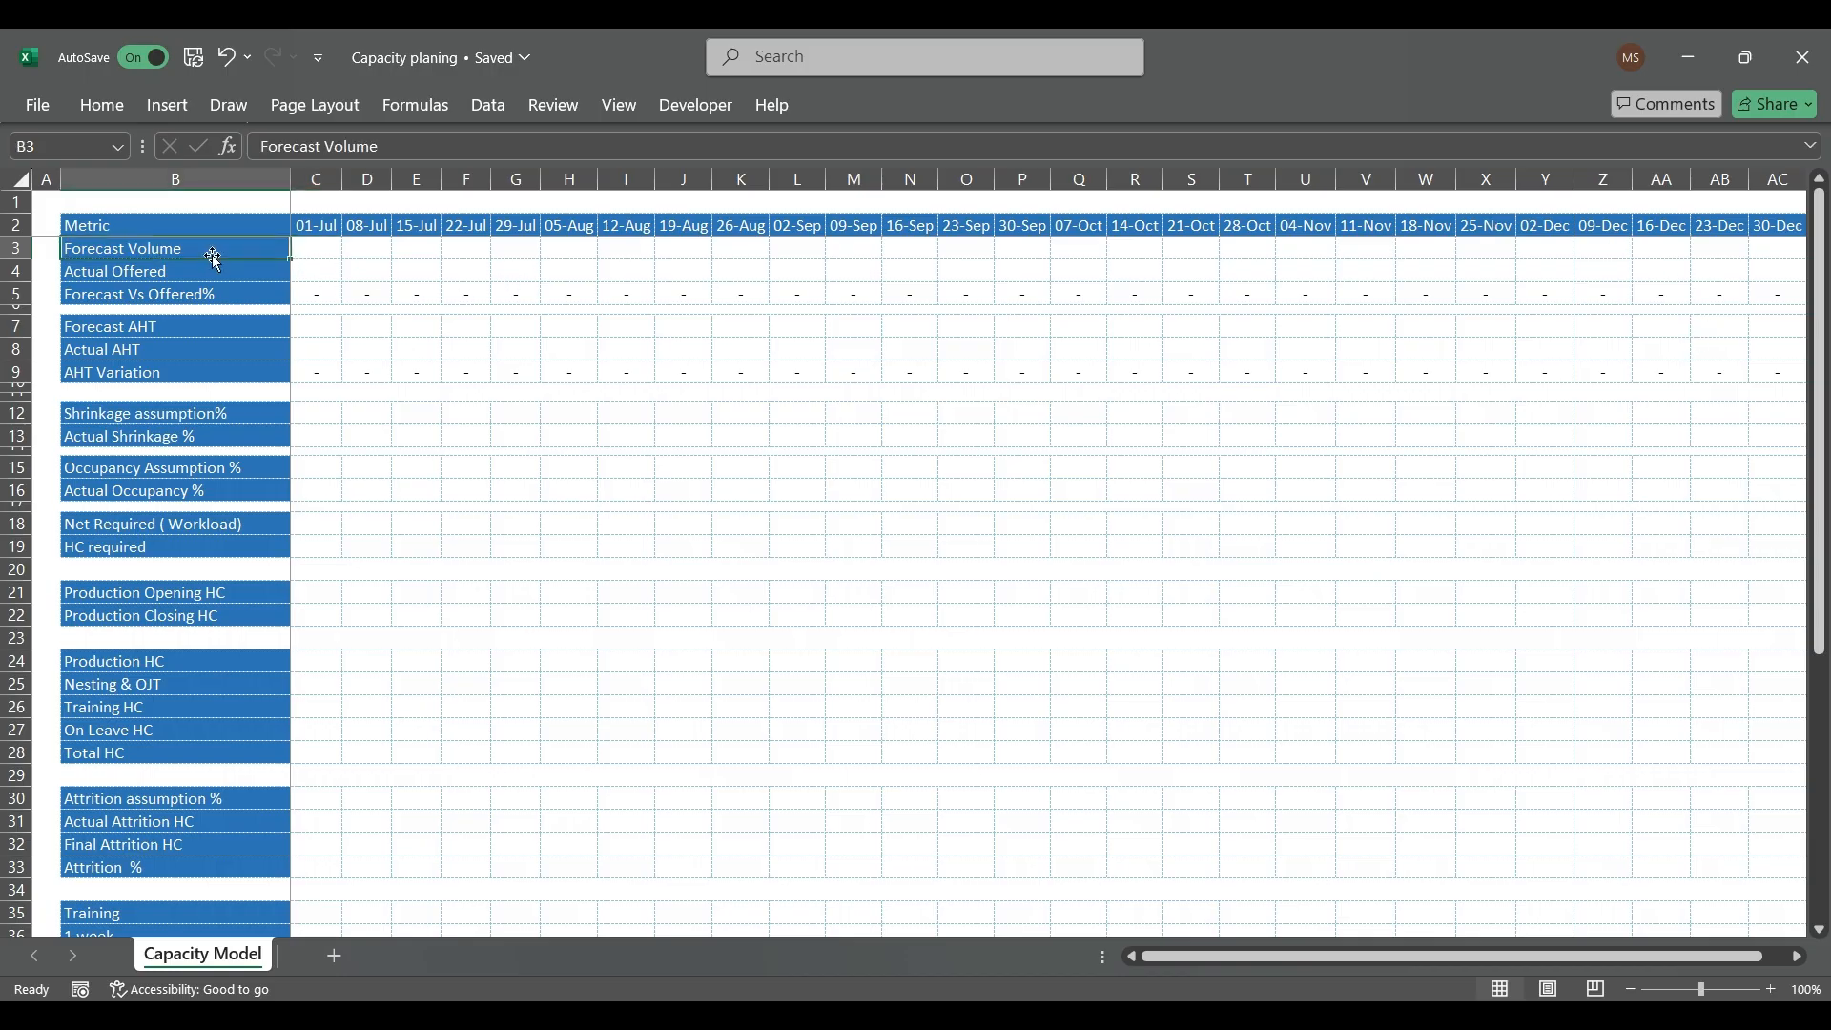
click(198, 347)
click(191, 420)
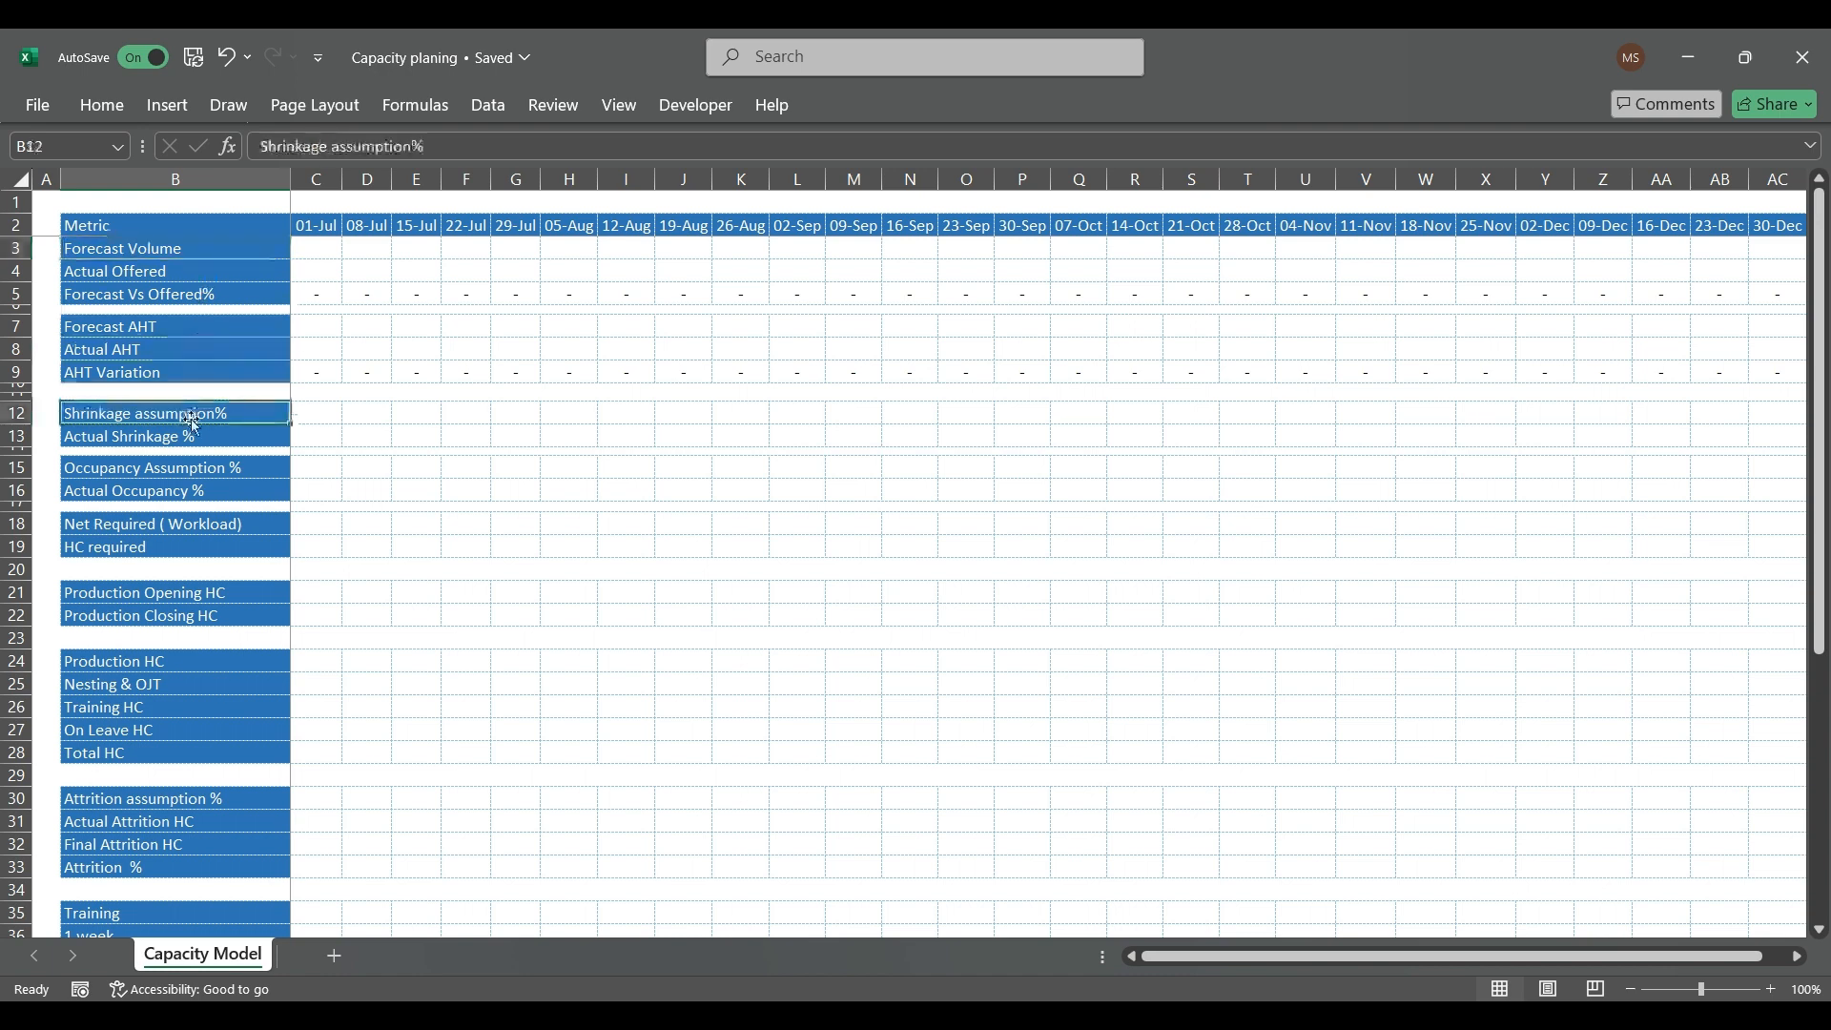
click(207, 474)
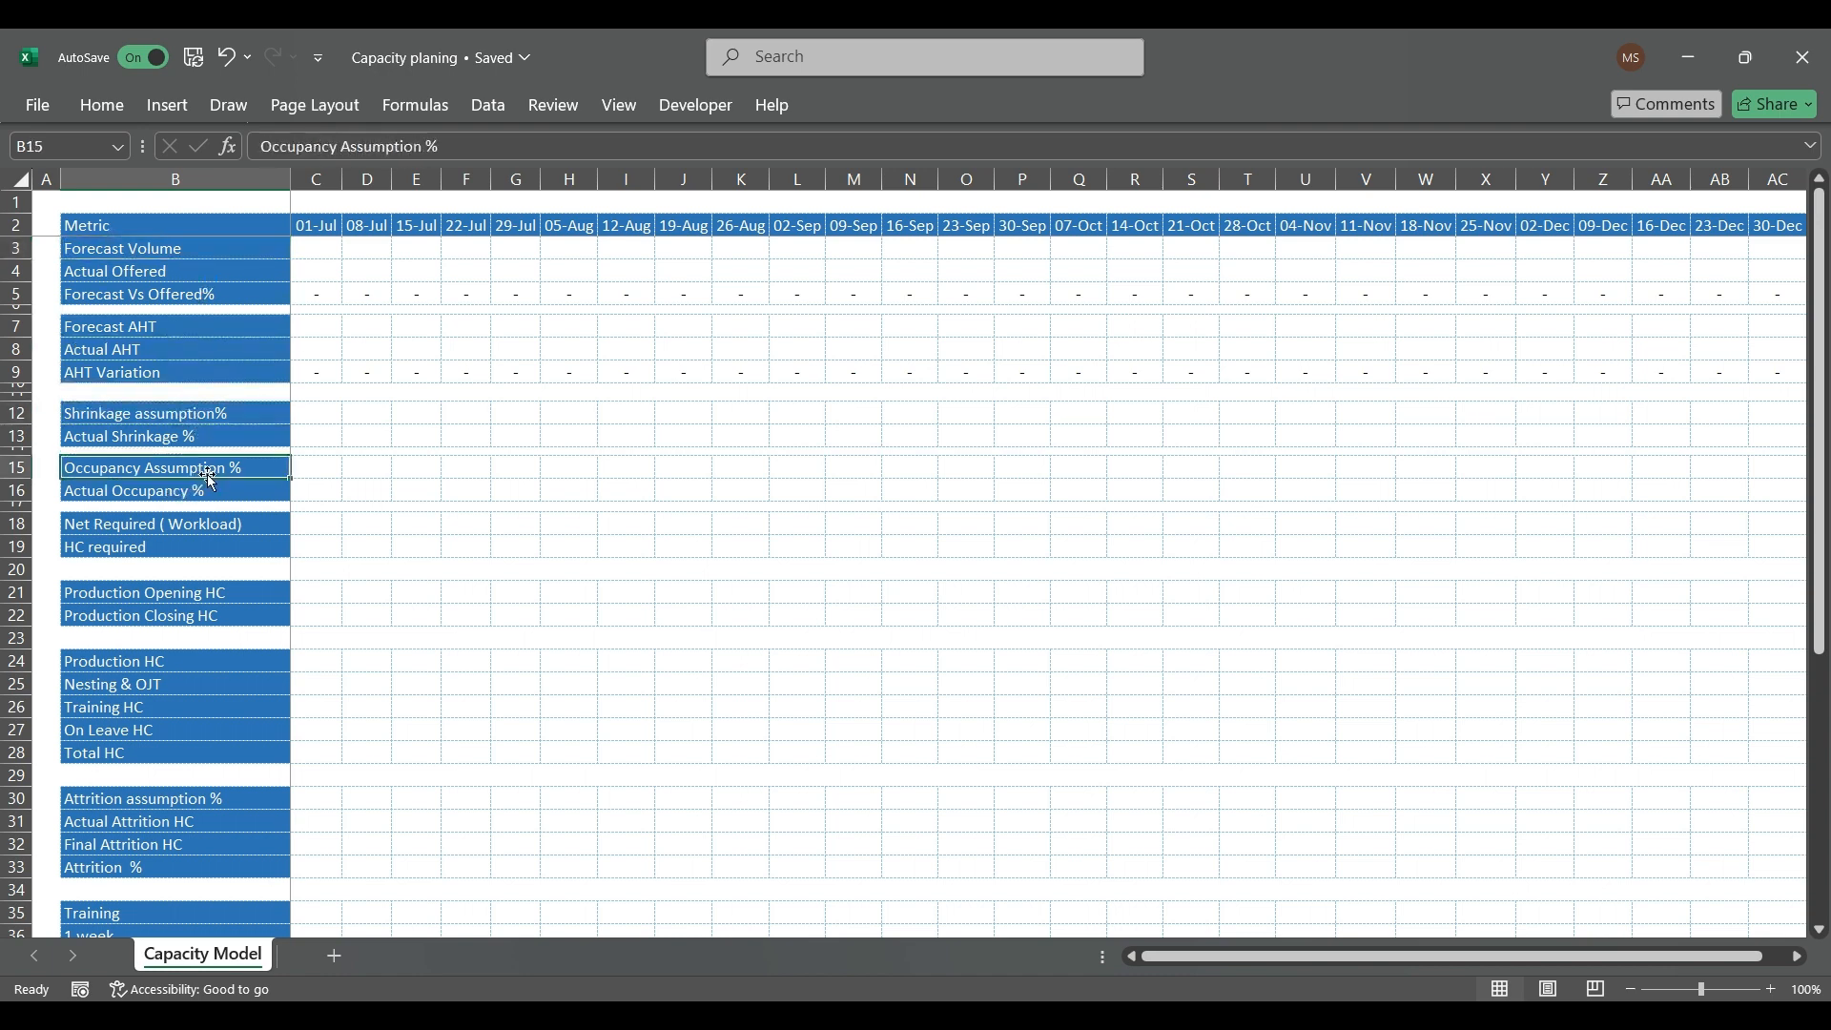
click(307, 529)
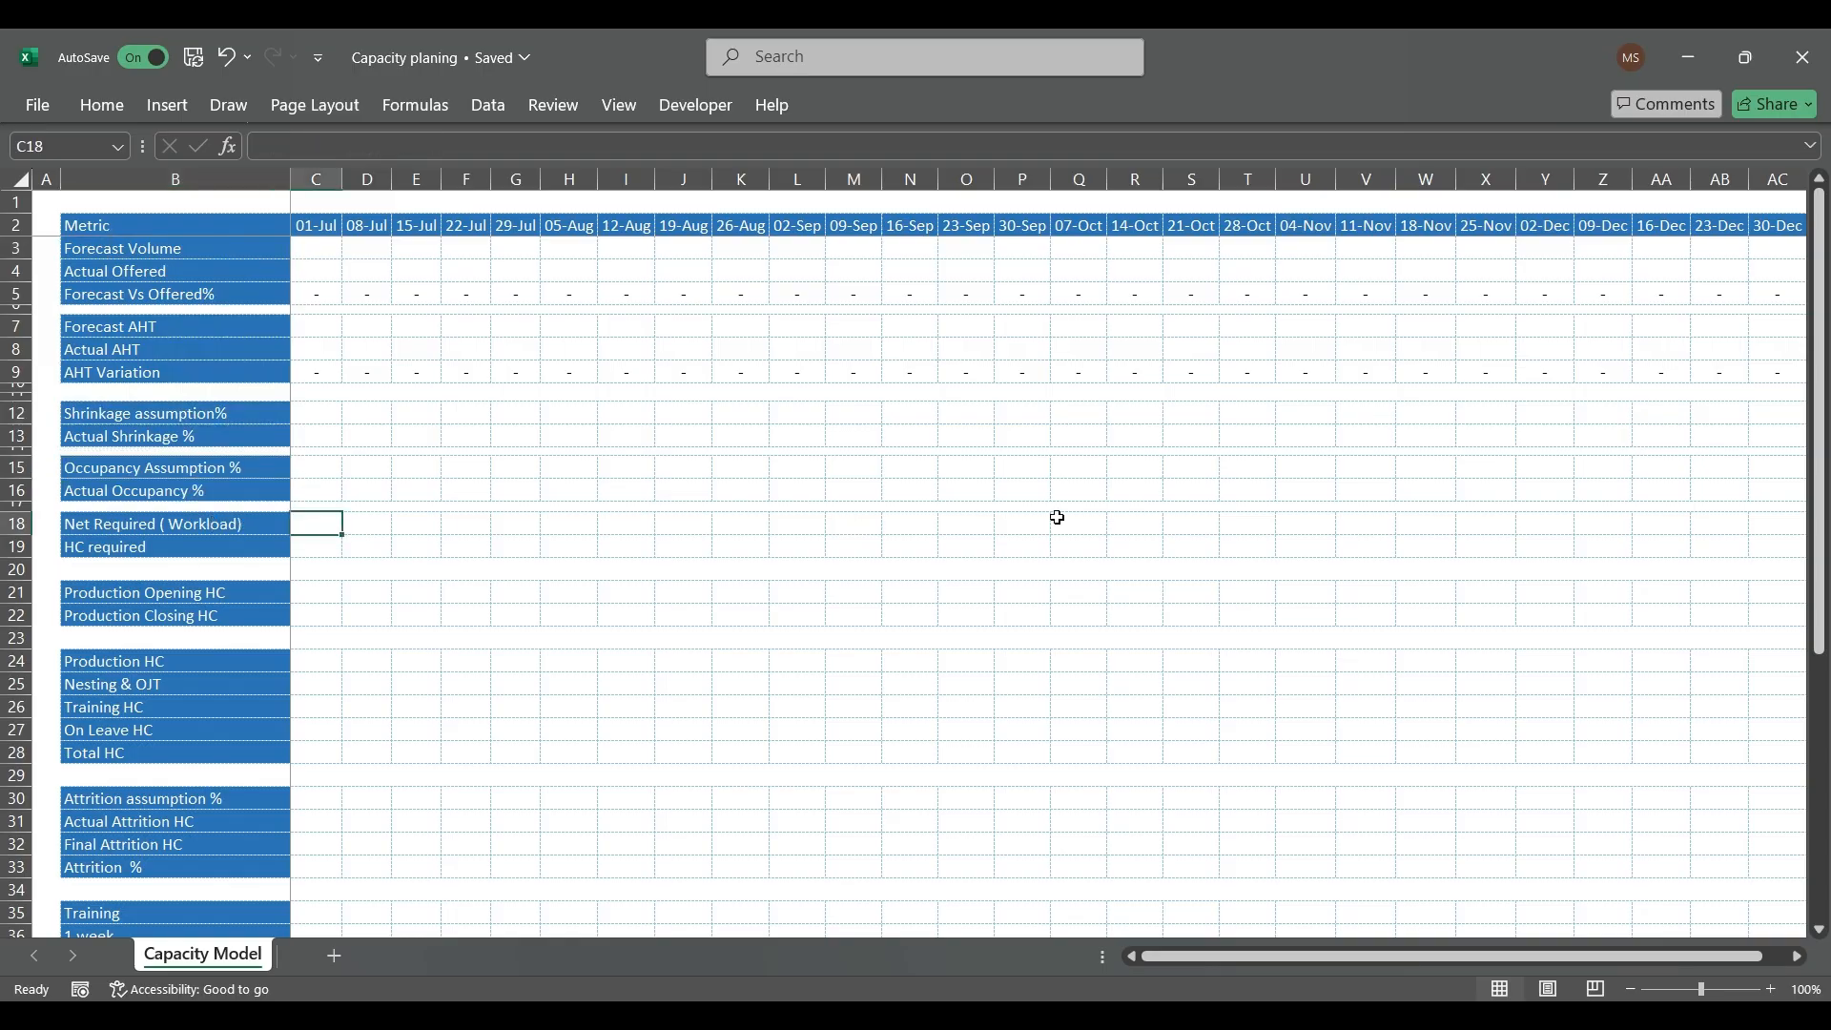
click(363, 566)
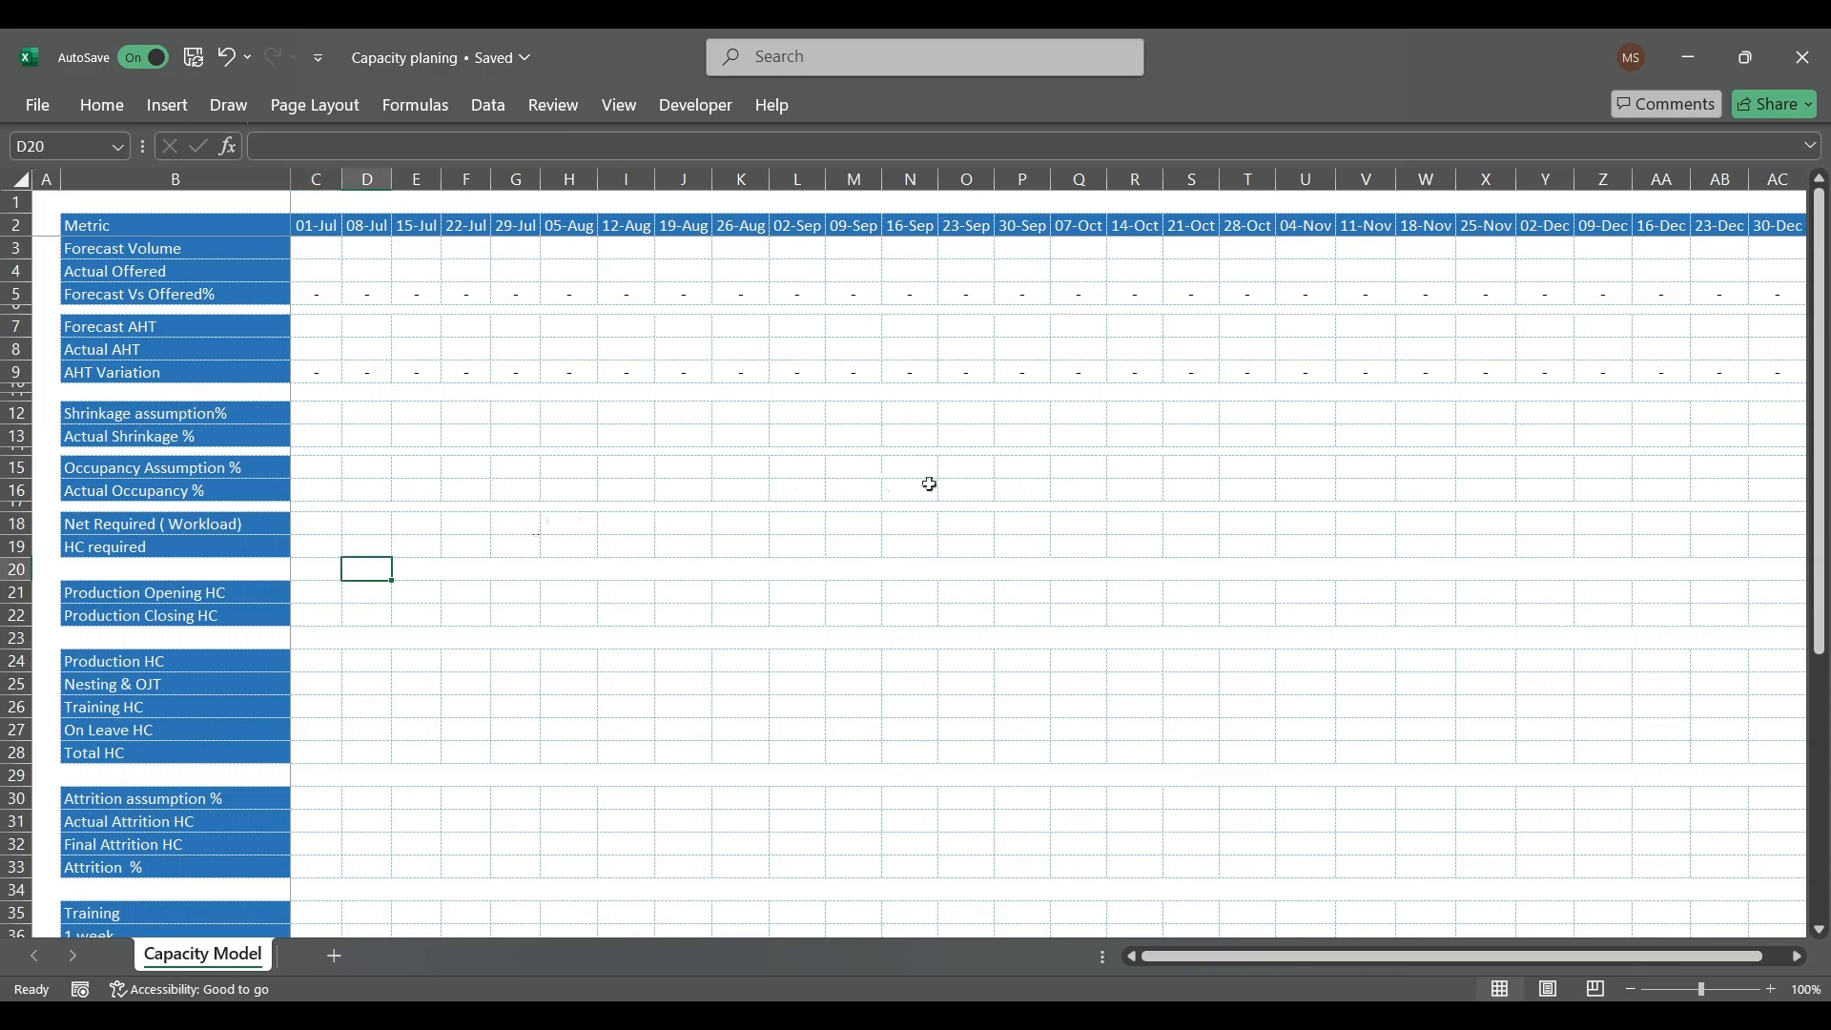
Step: Enter a Forecast Volume of 1000 and a Forecast AHT of 300 for the 01-Jul week
click(303, 254)
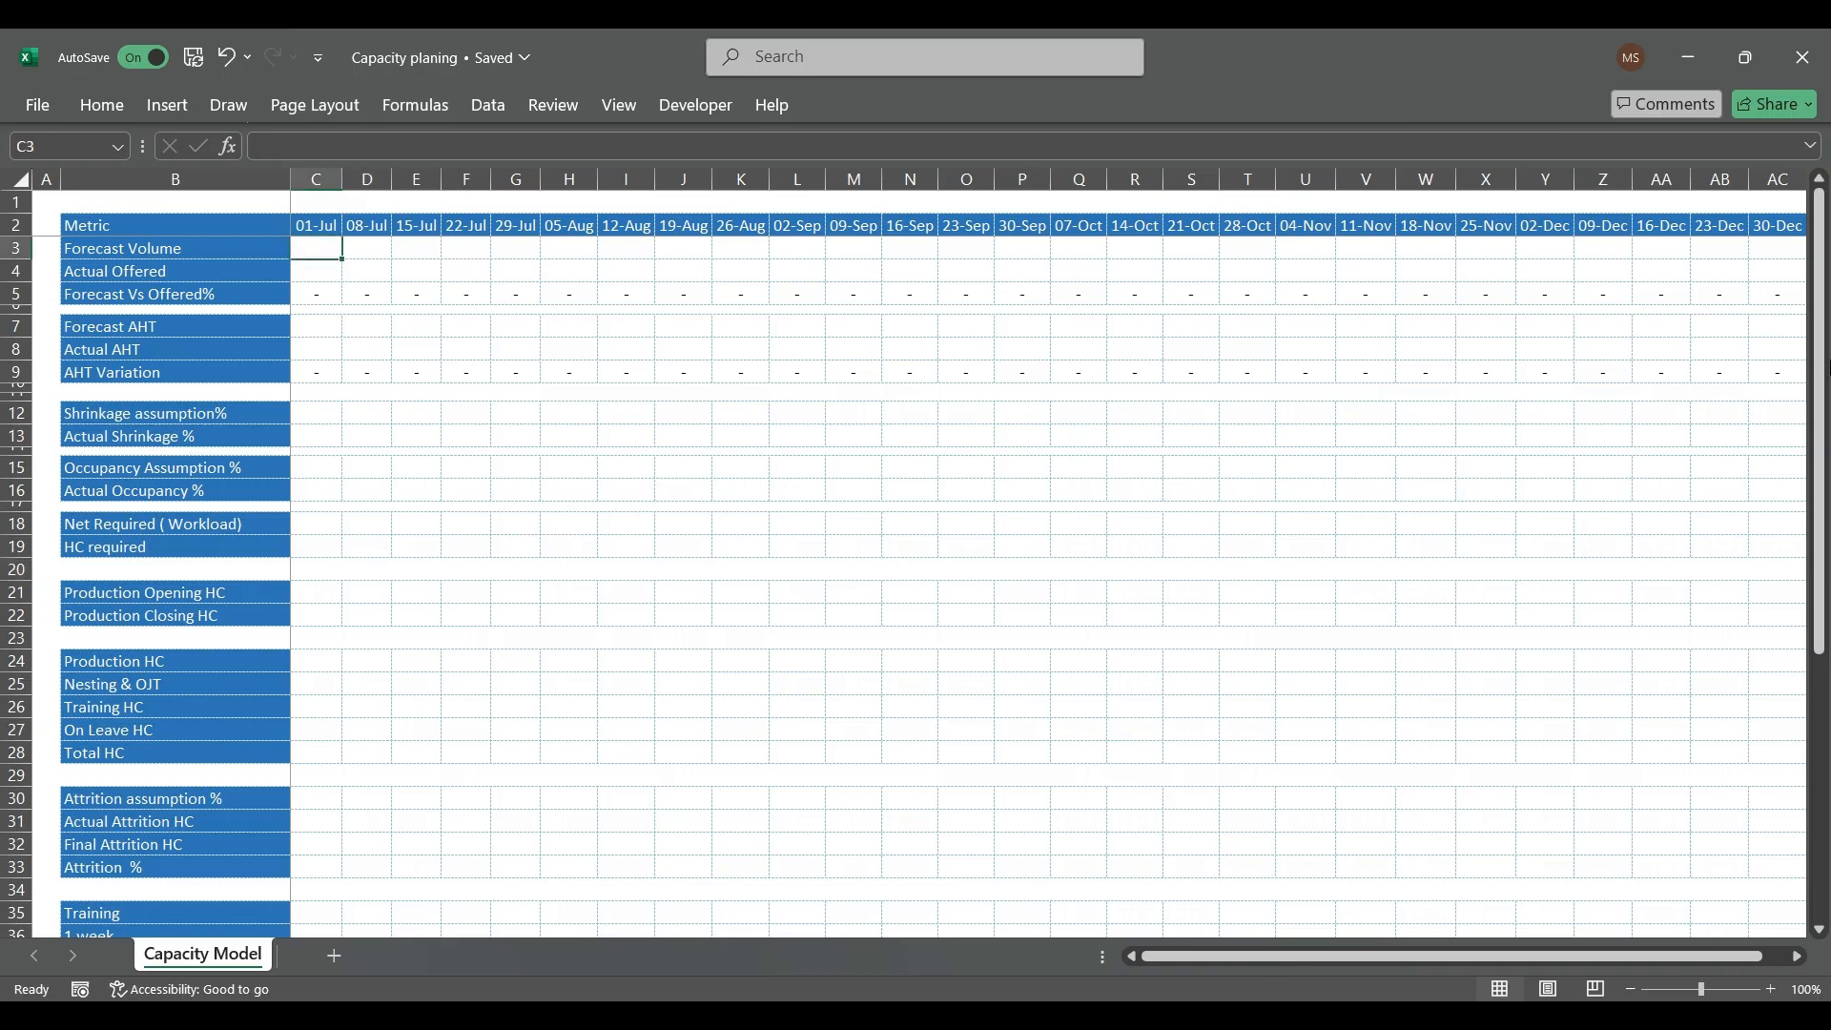
text(1000)
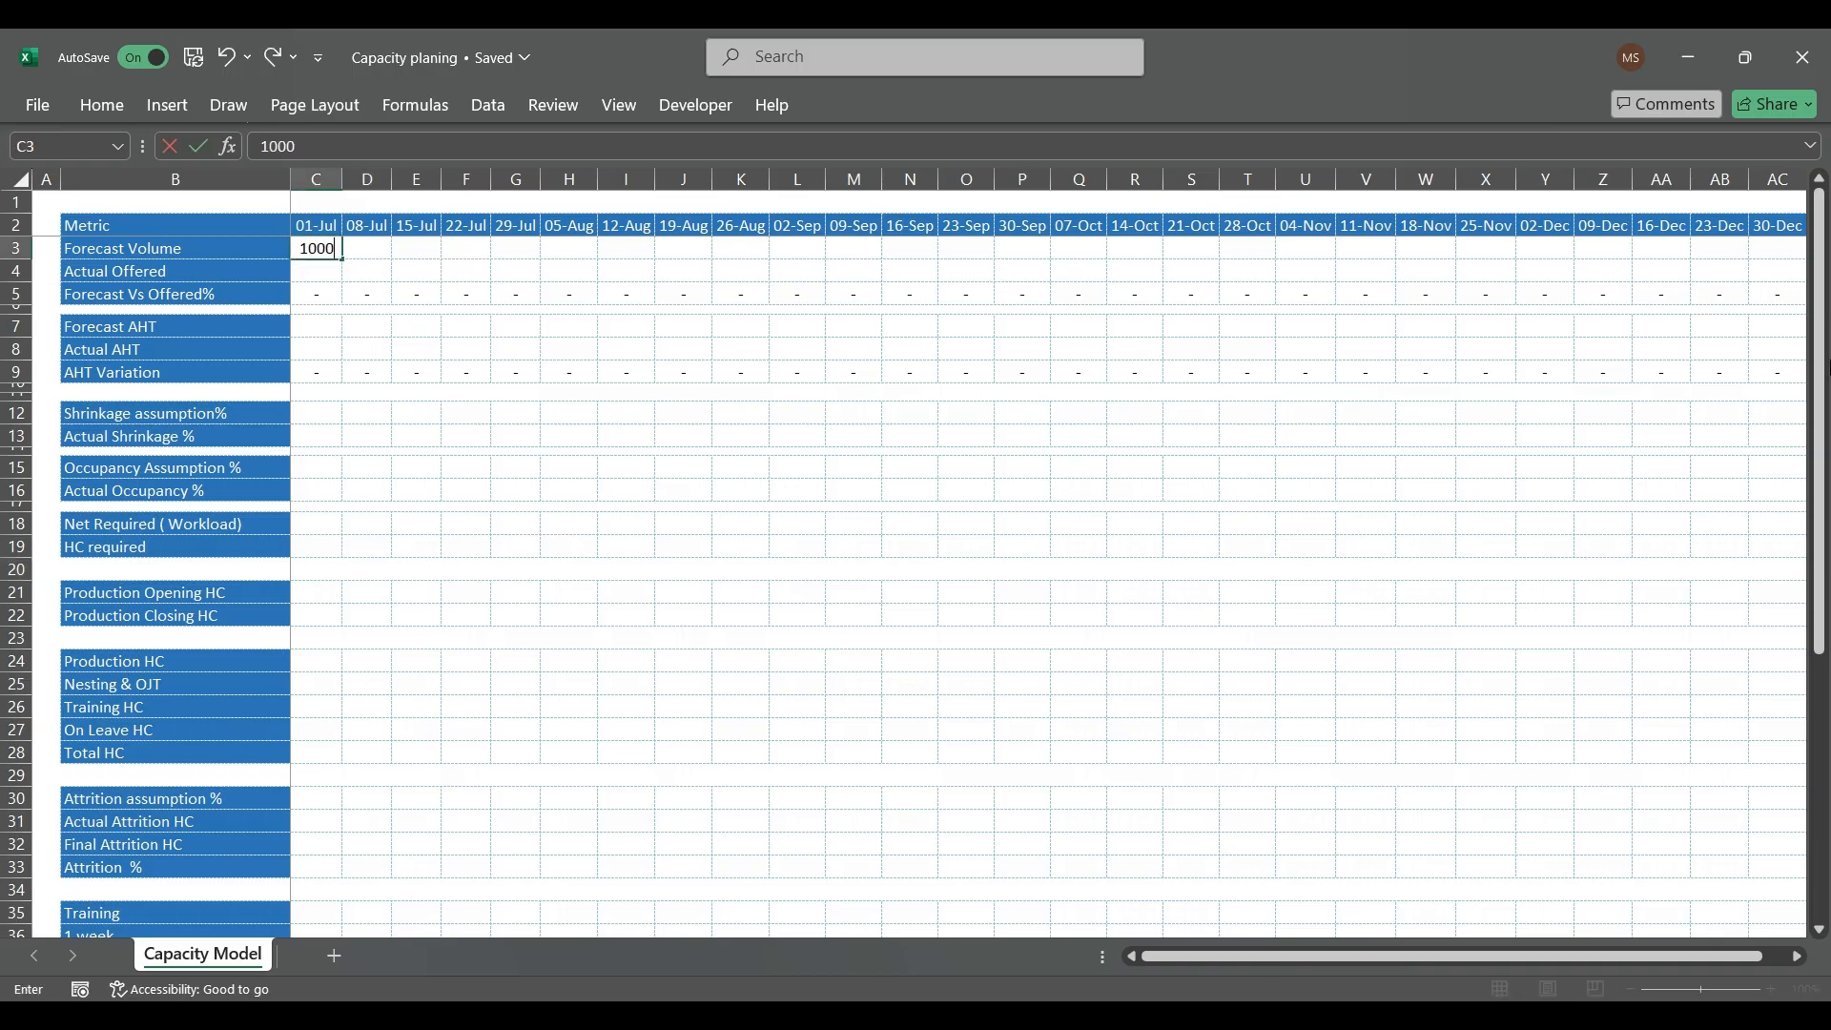
key(Return)
key(Down)
key(Down)
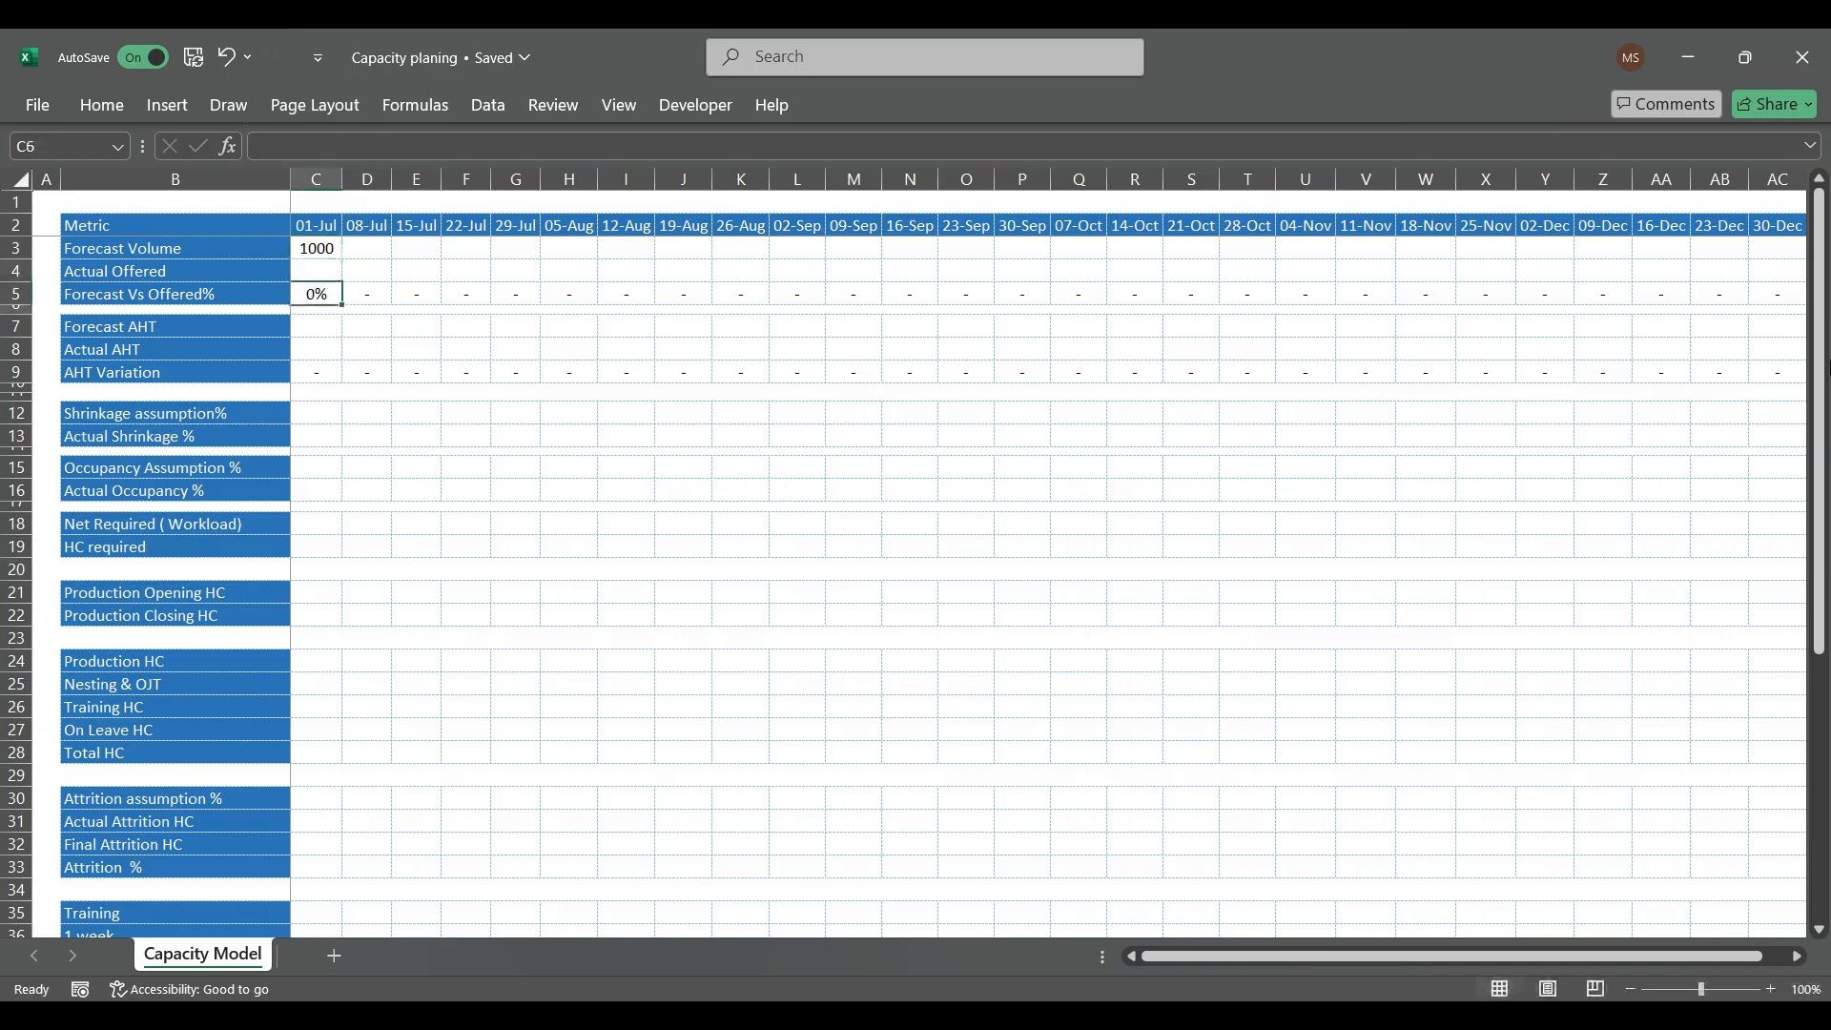
text(300)
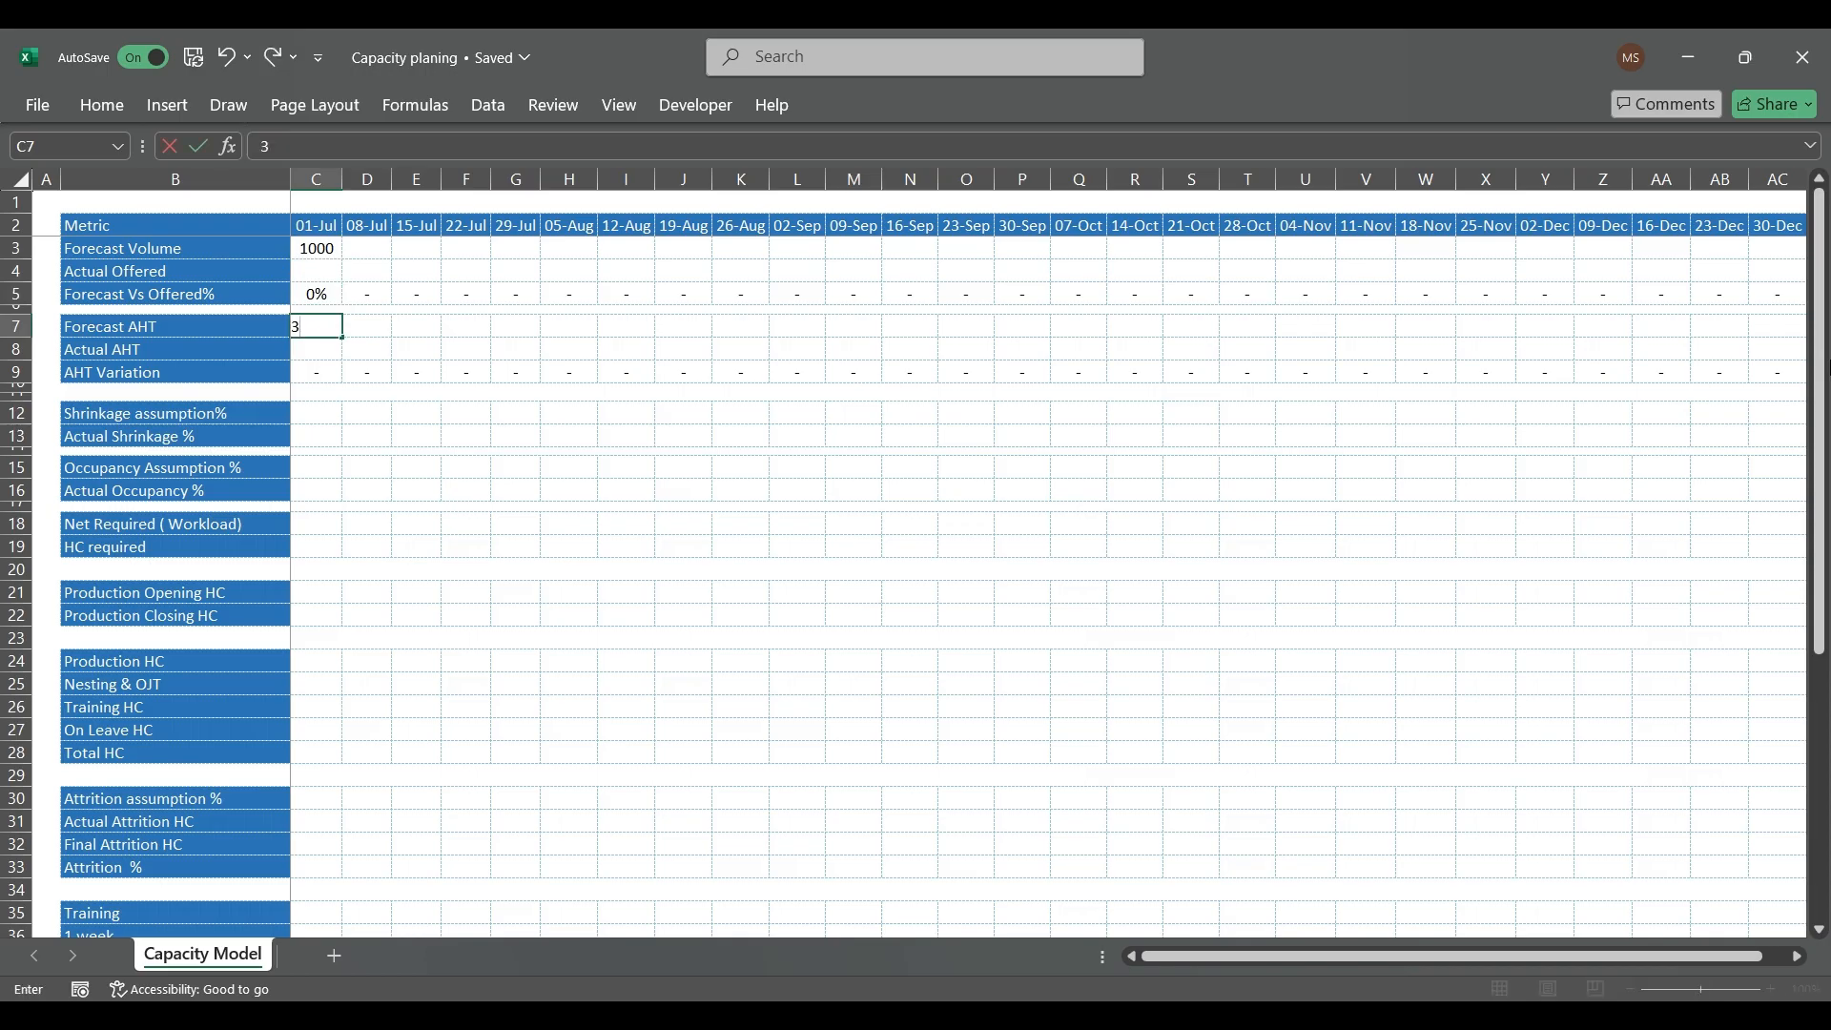
key(Return)
Step: Enter a Shrinkage assumption of 33% and an Occupancy Assumption of 85% for the 01-Jul week
key(Down)
key(Down)
key(Down)
key(Down)
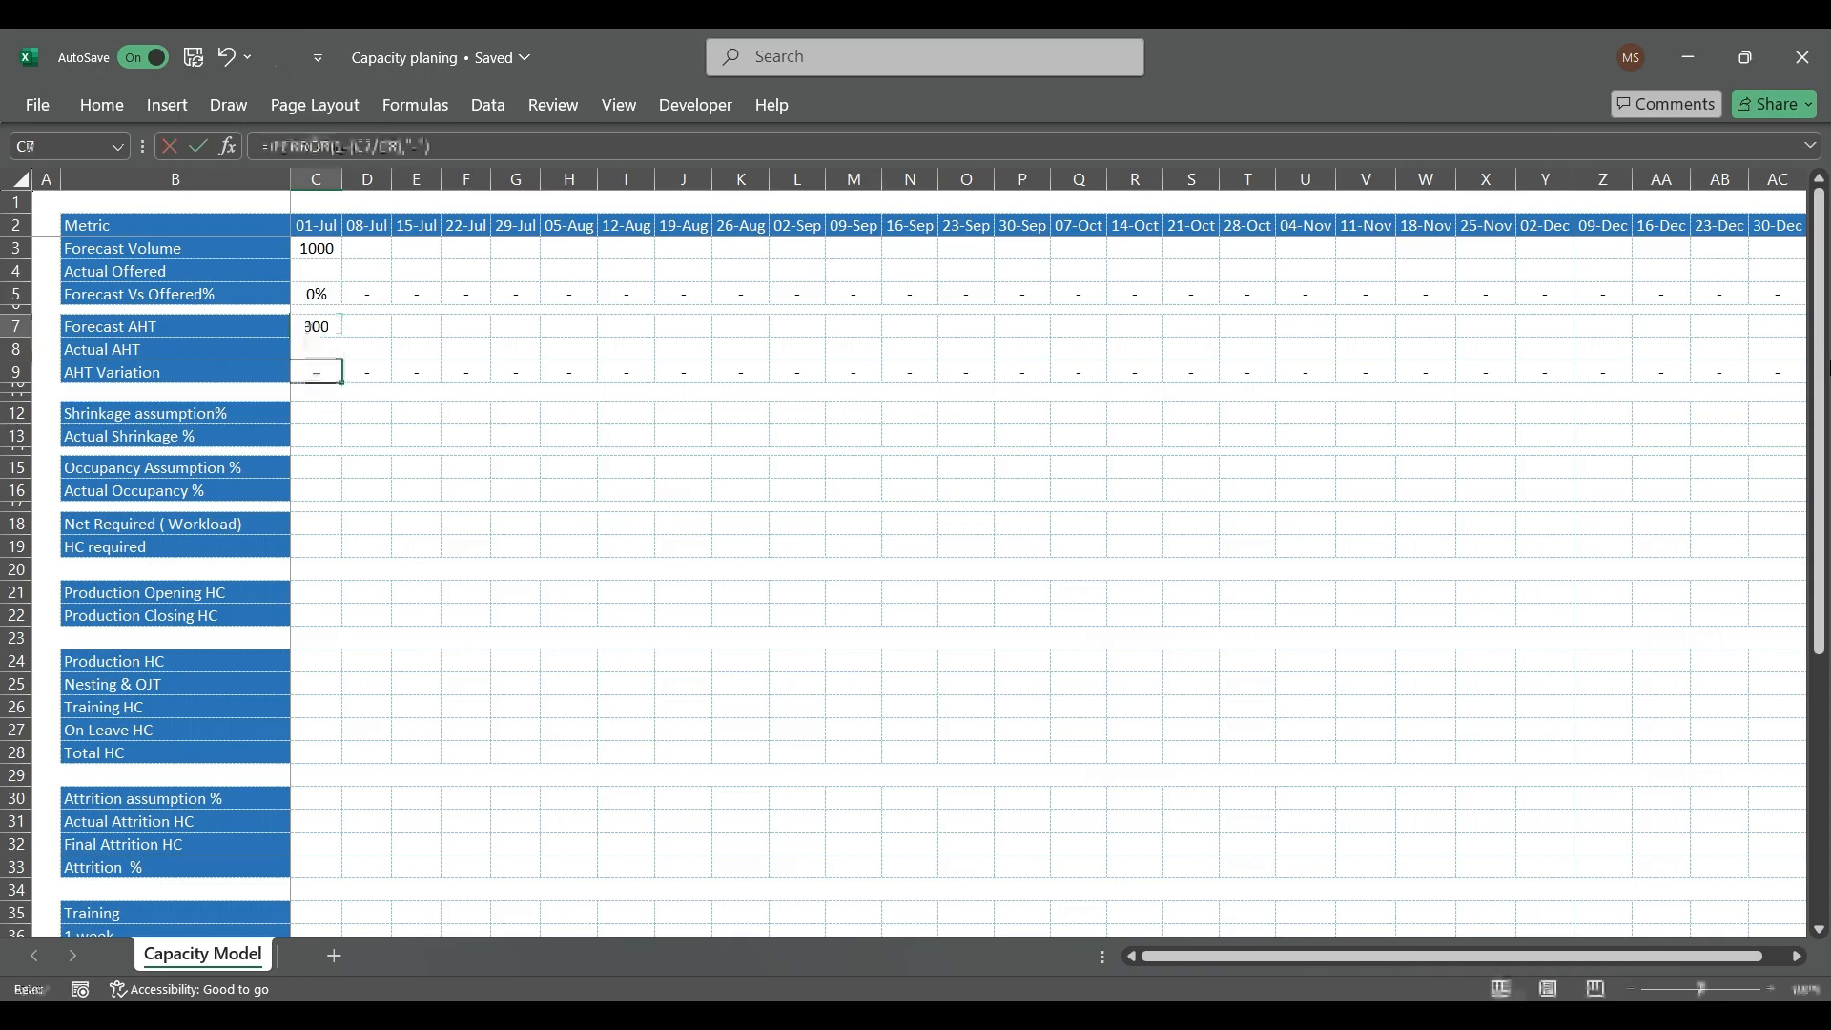
text(33%)
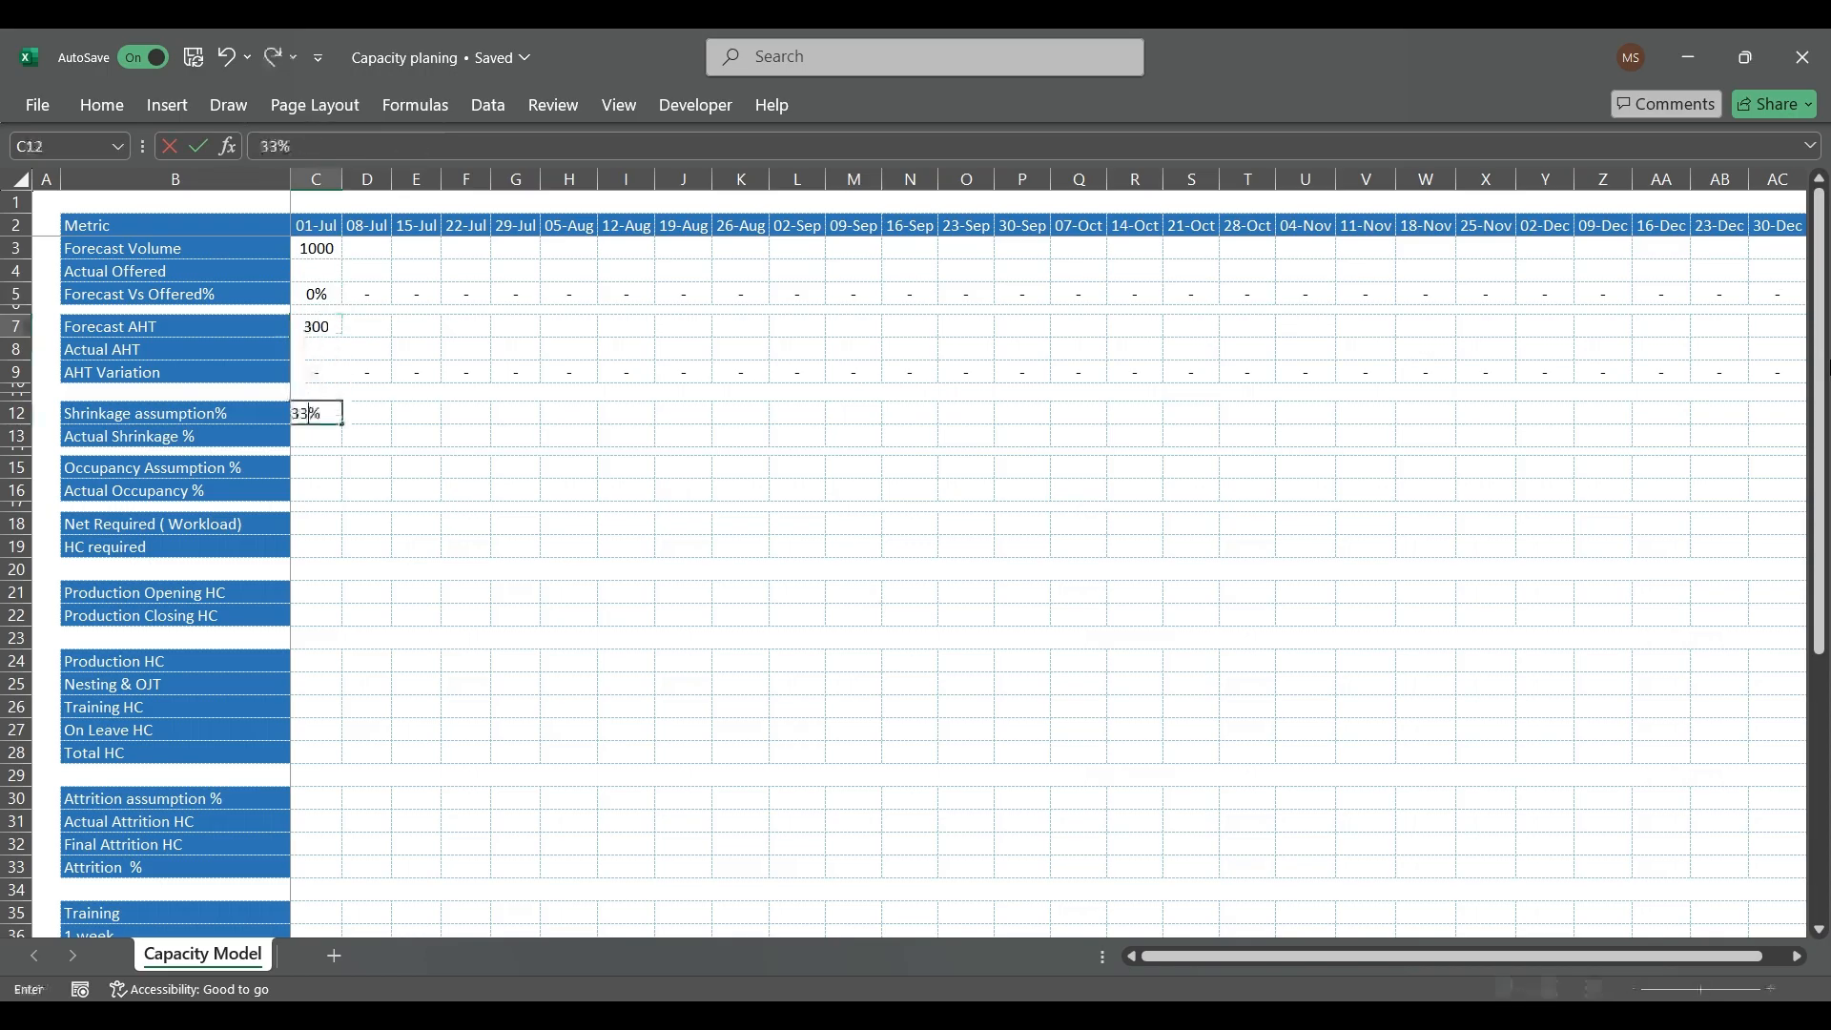
key(Return)
key(Down)
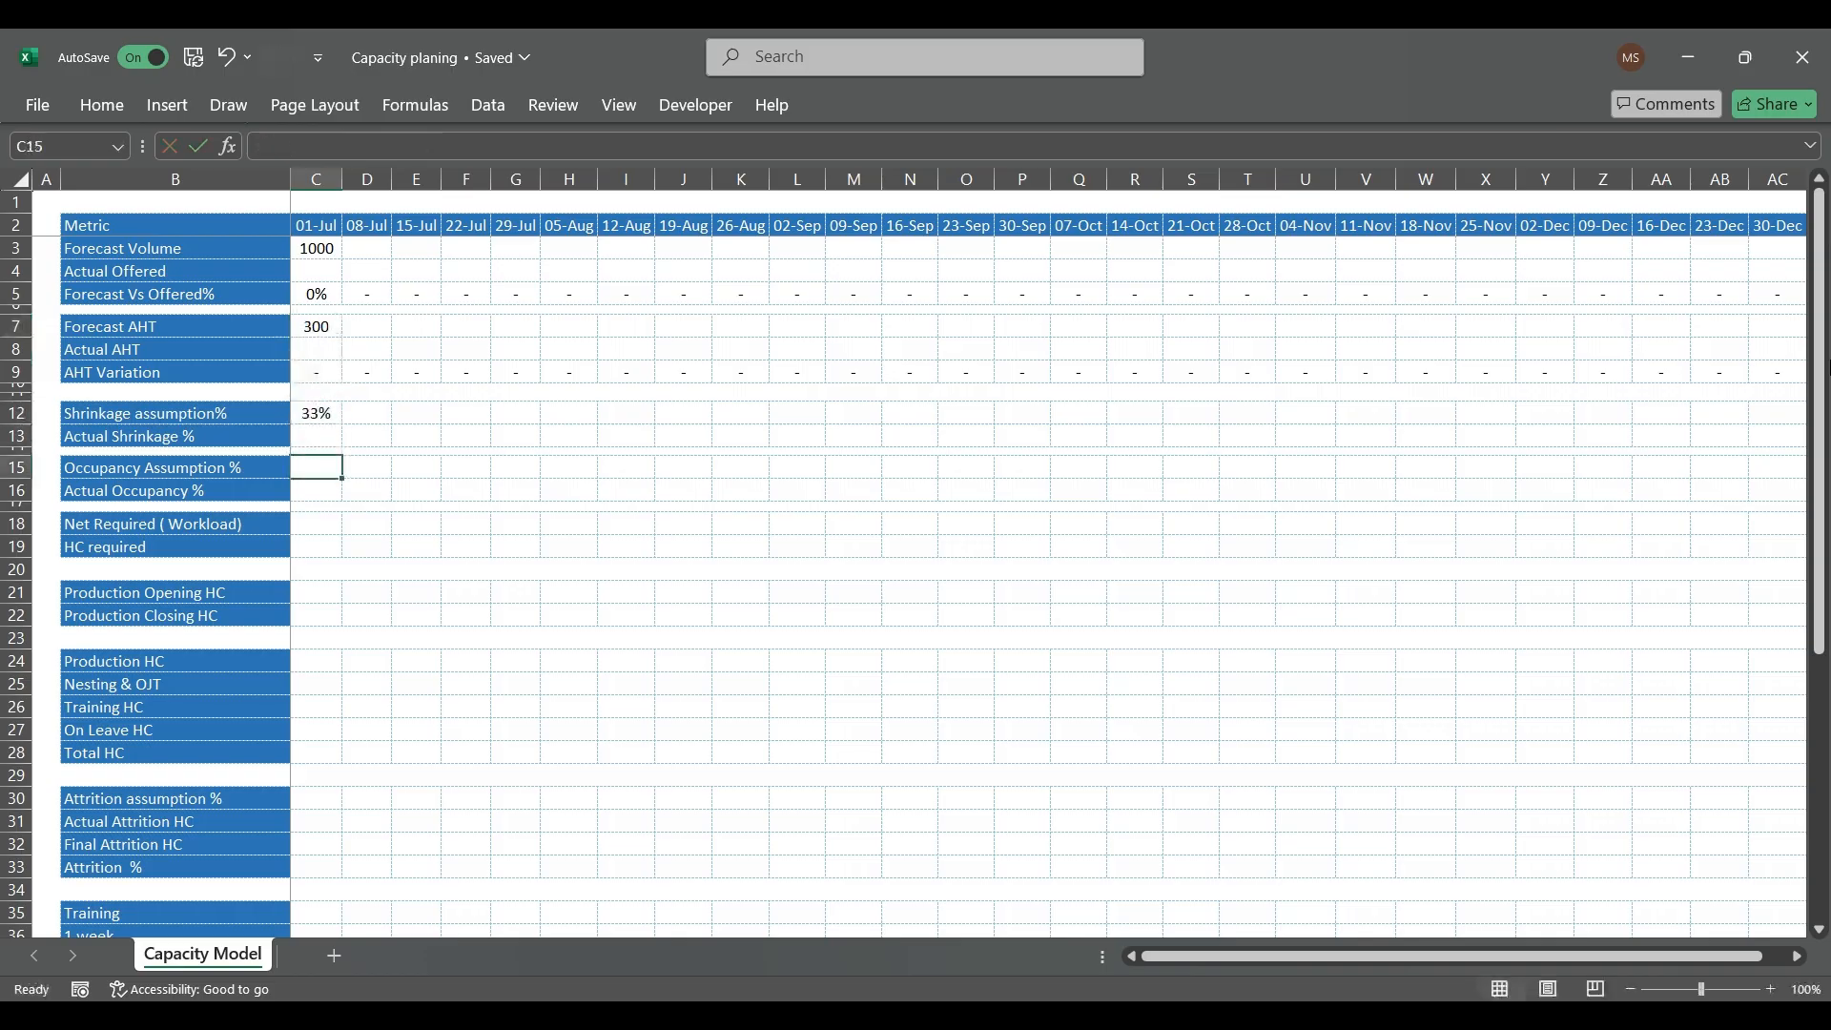
text(85%)
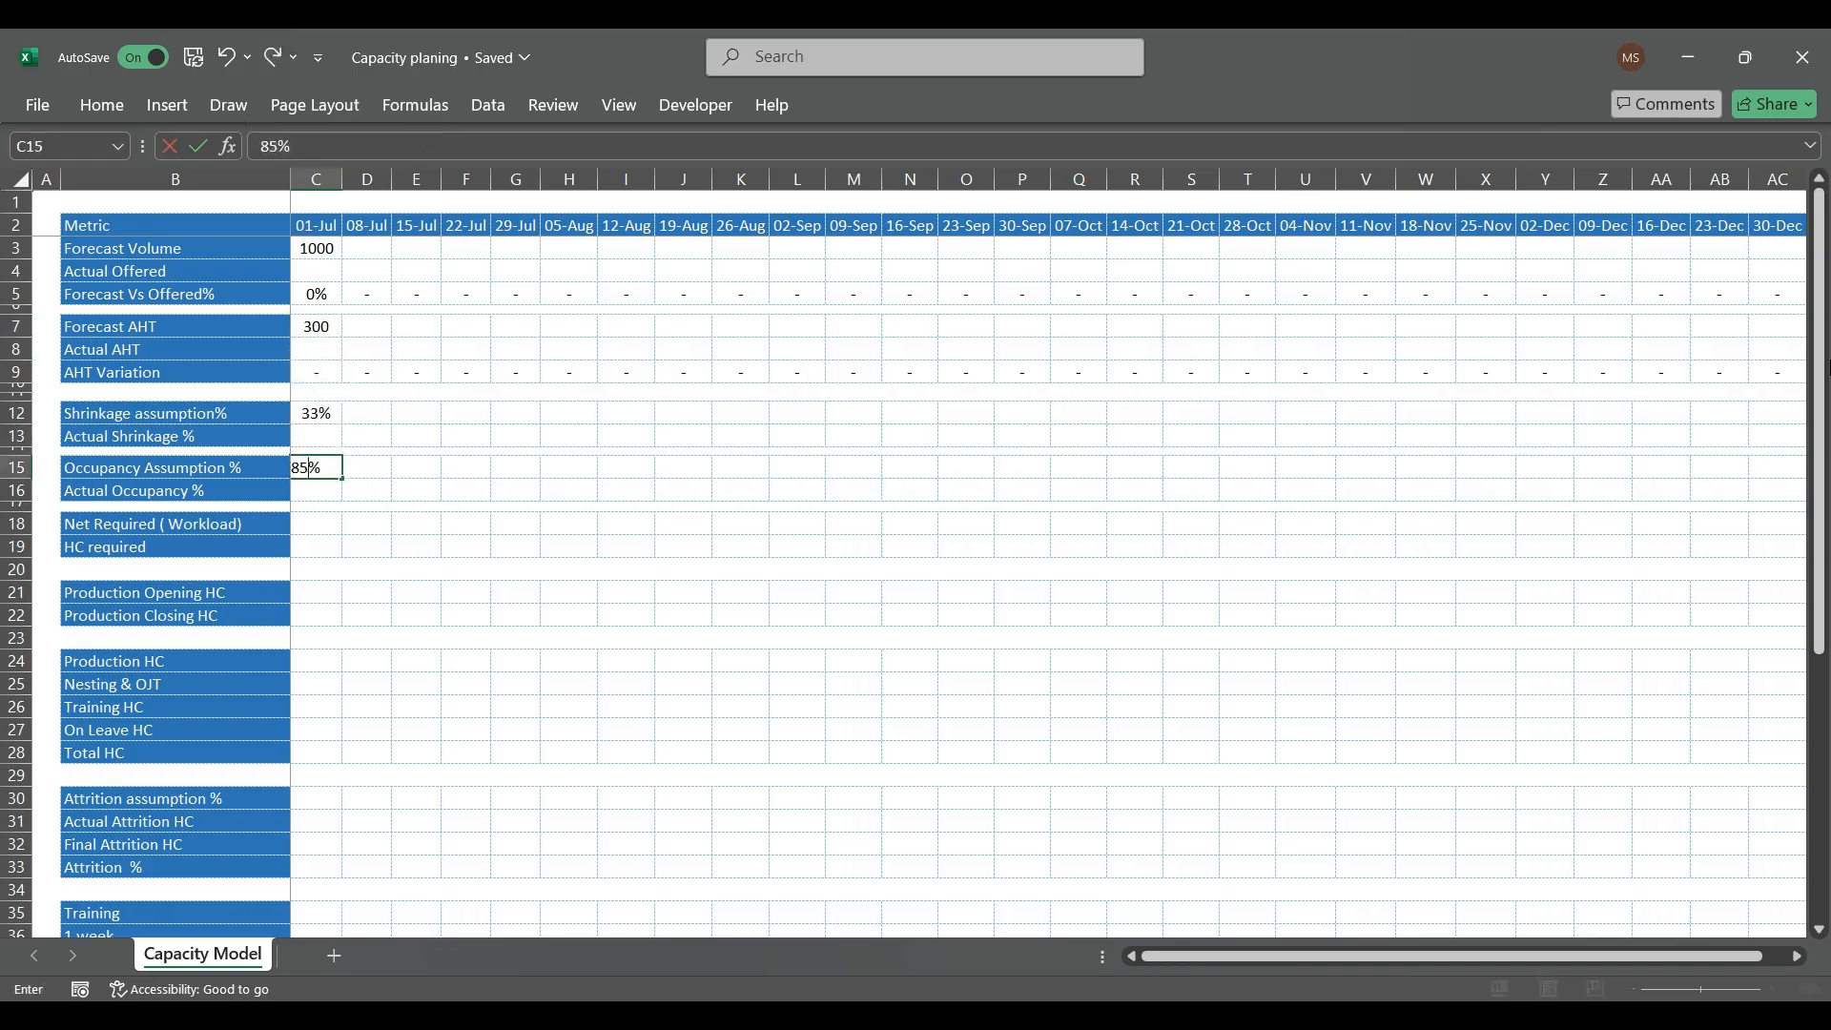
key(Return)
Step: Calculate the 01-Jul Net Required (Workload) in C18 with the formula =((C3*C7)/3600)
key(Down)
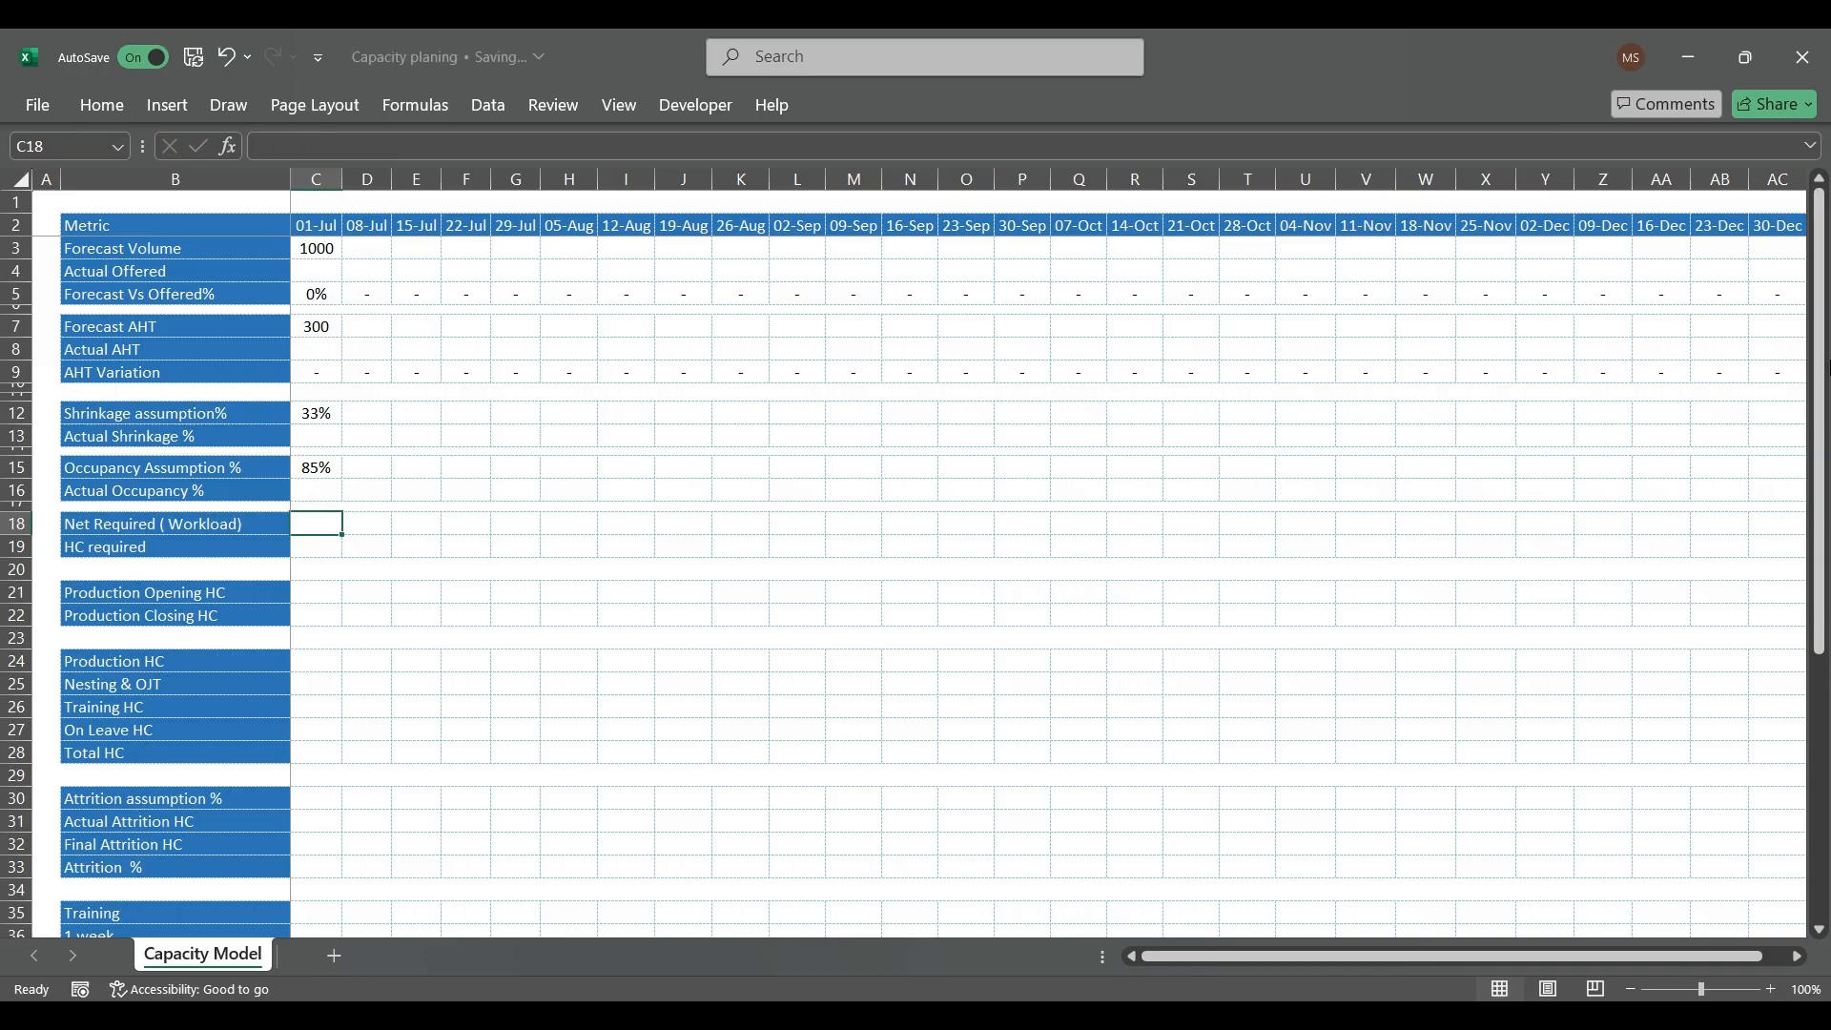
text(()
key(BackSpace)
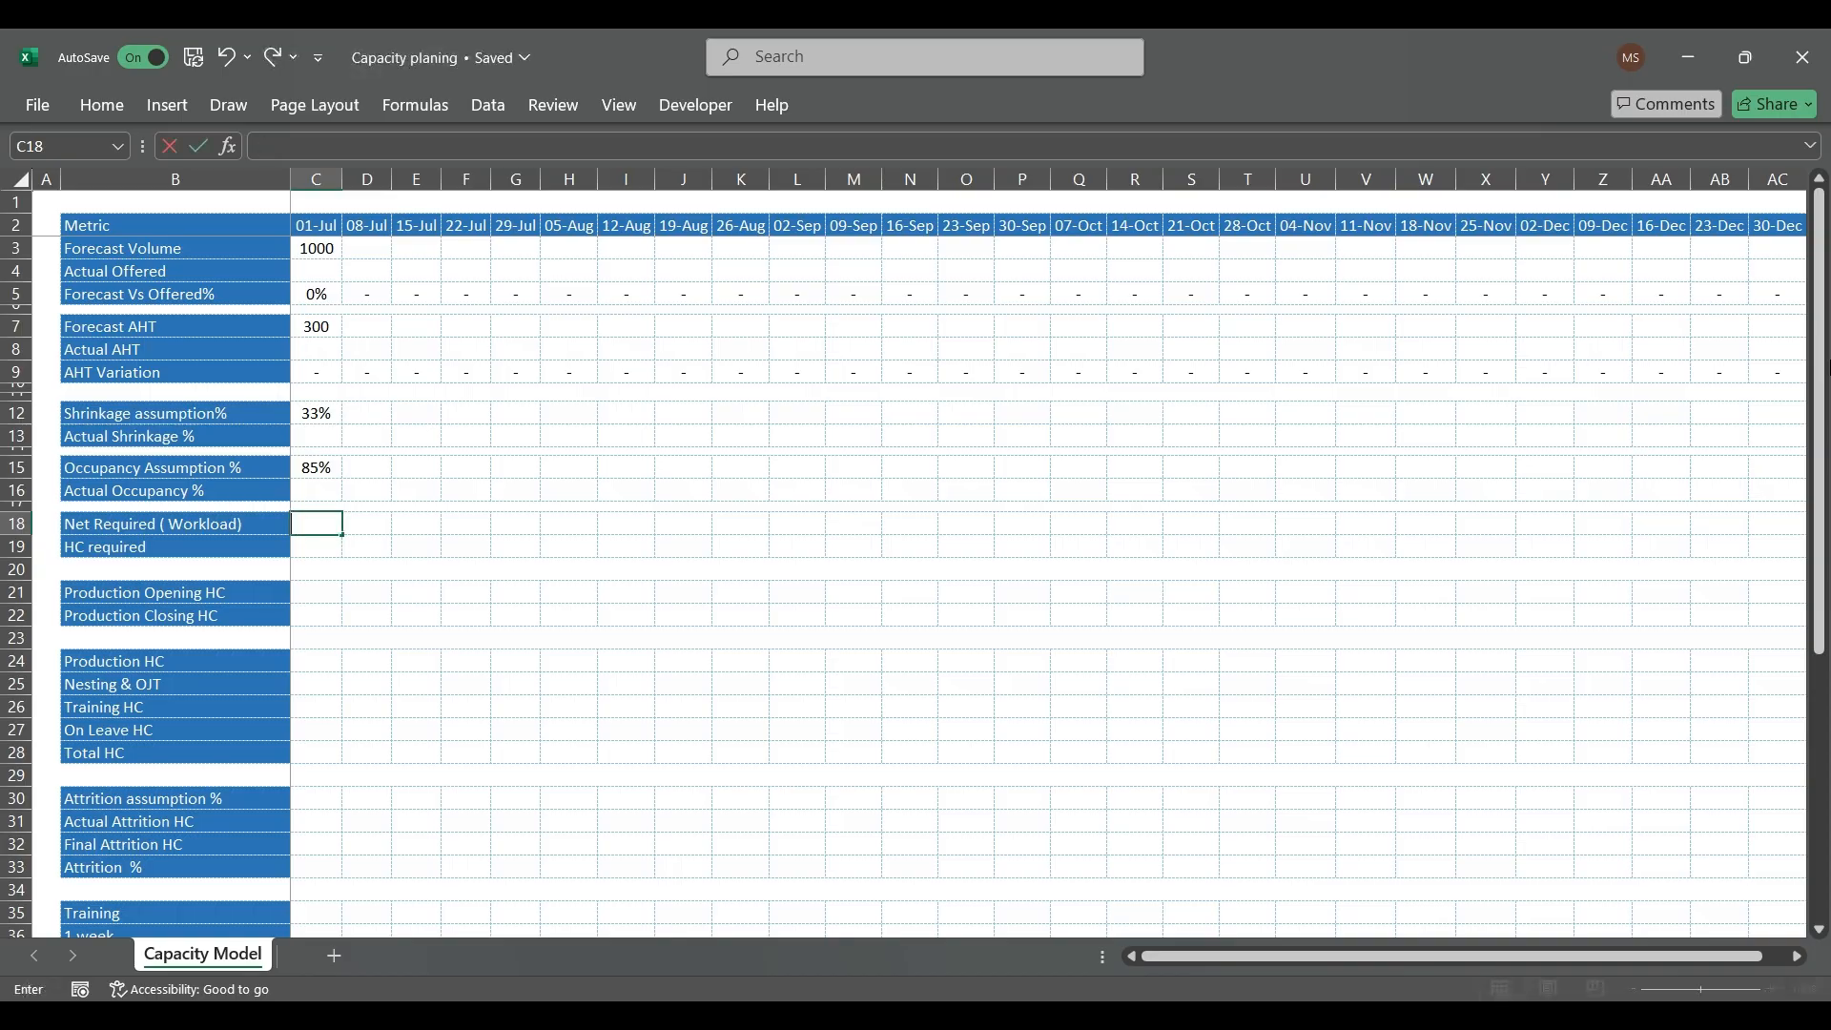
text(=(()
key(Up)
key(Up)
key(Up)
key(Up)
key(Up)
key(Up)
key(Up)
key(Up)
key(Up)
key(Up)
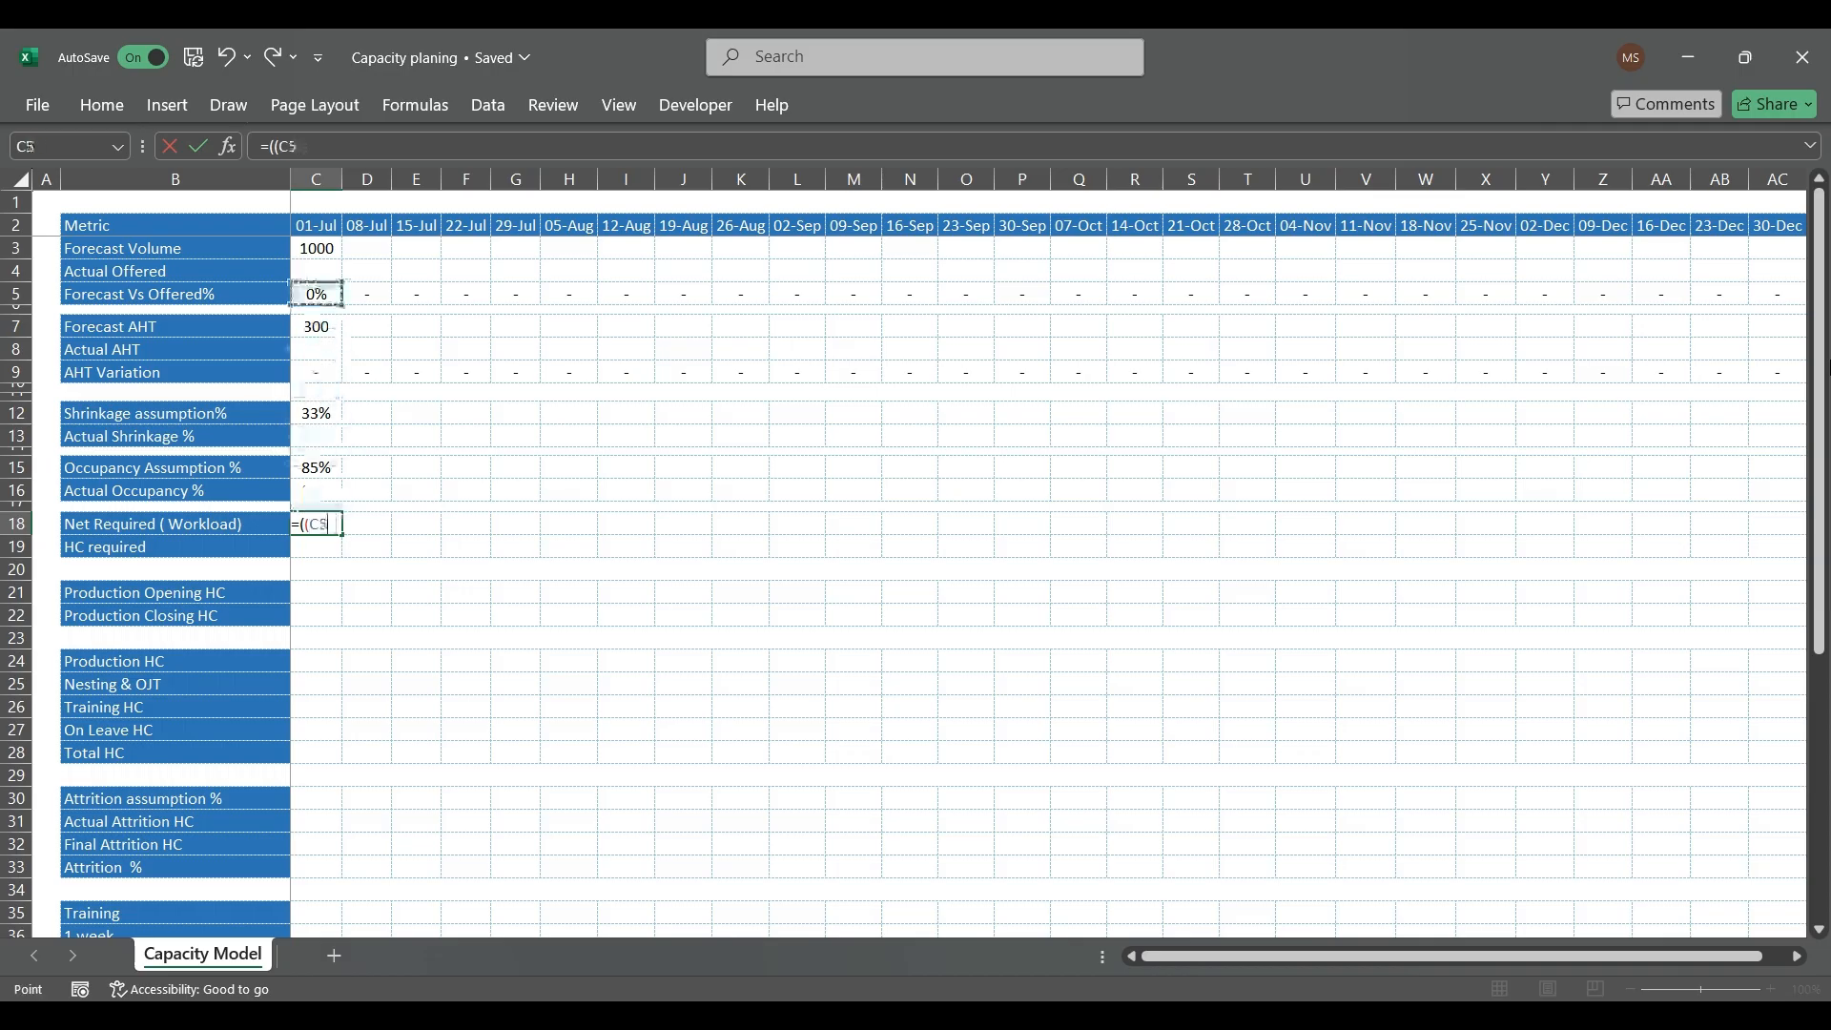
text(*)
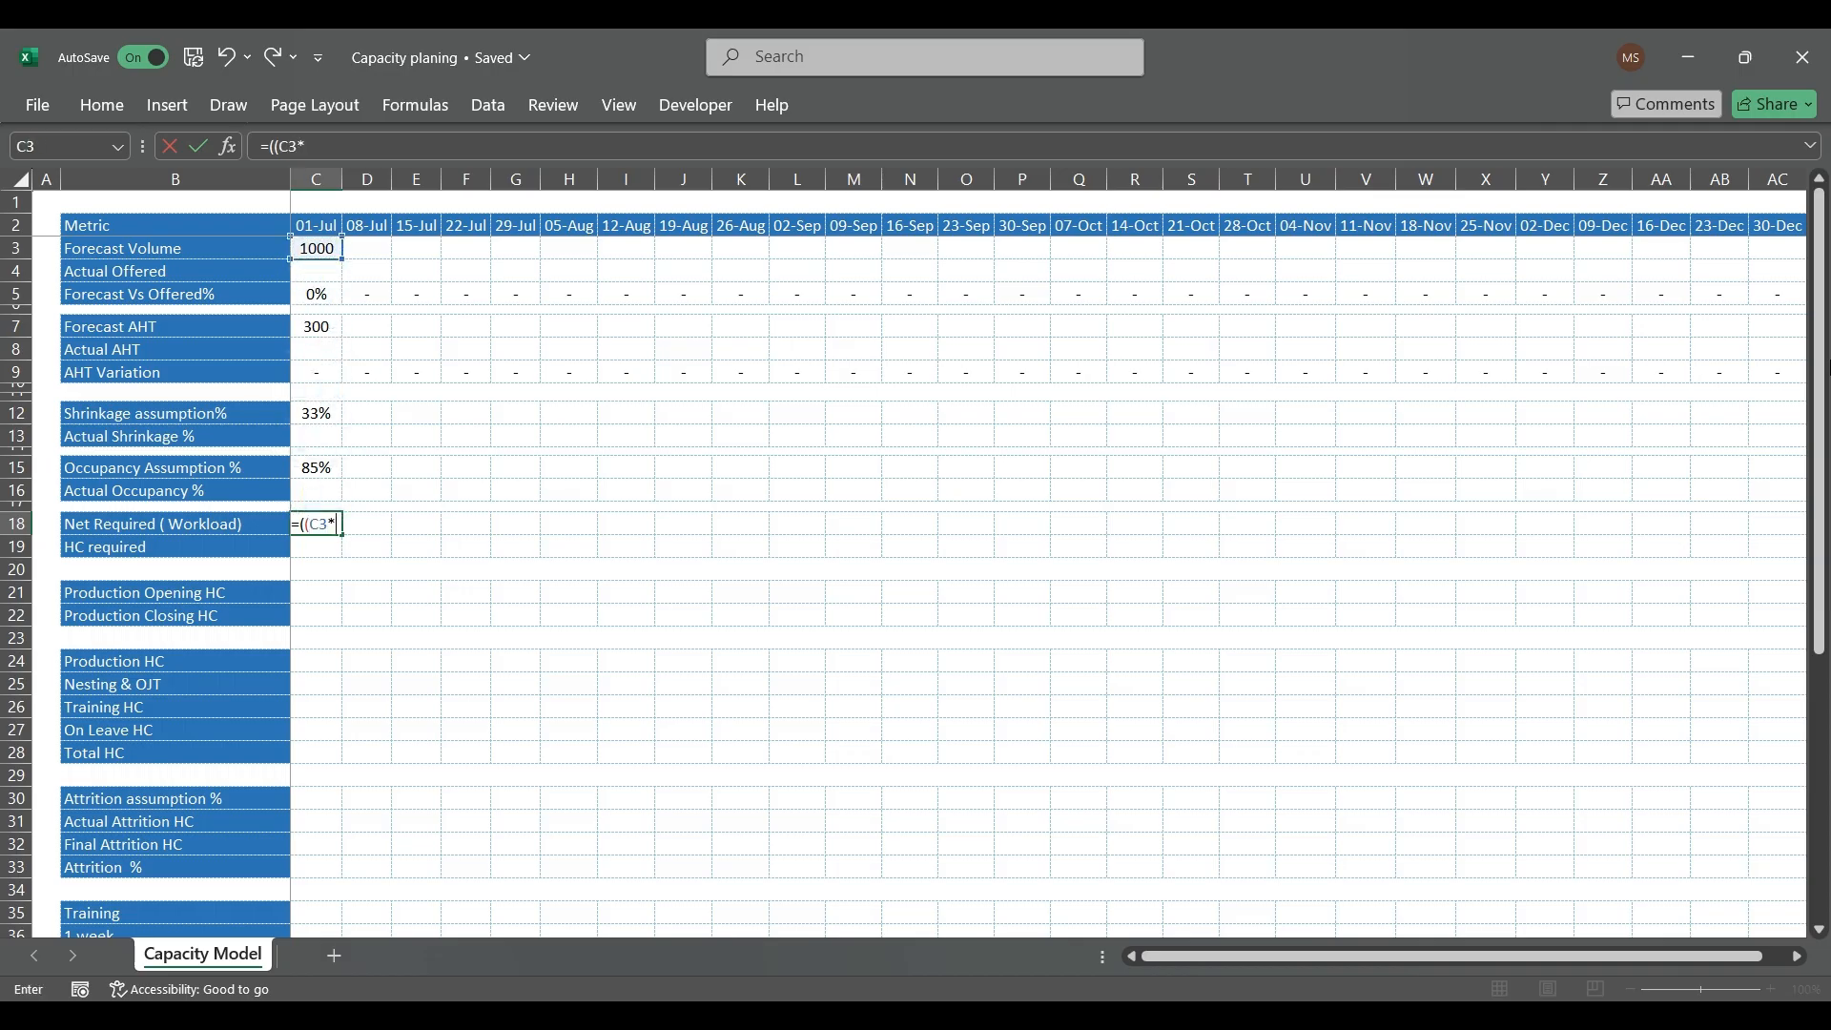
key(Down)
key(Up)
key(Up)
key(Up)
key(Up)
key(Up)
key(Up)
key(Up)
key(Up)
key(Up)
key(Up)
key(Up)
key(Up)
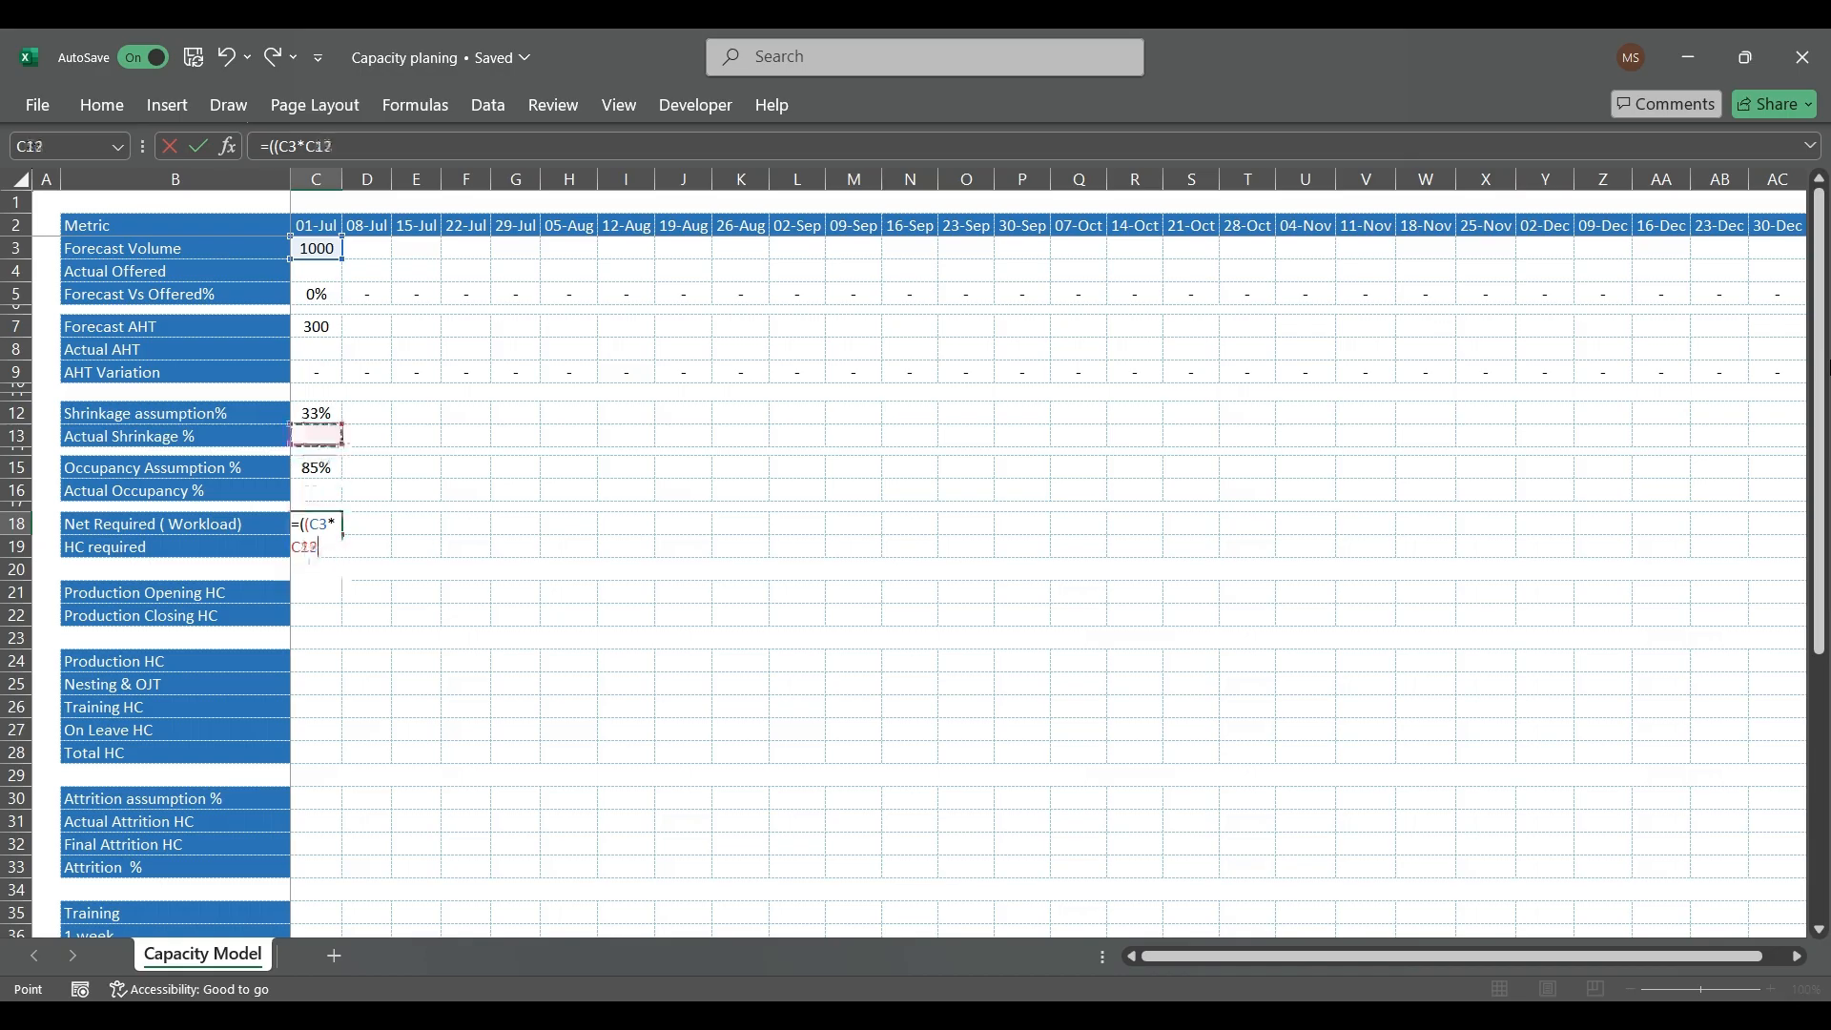
text())
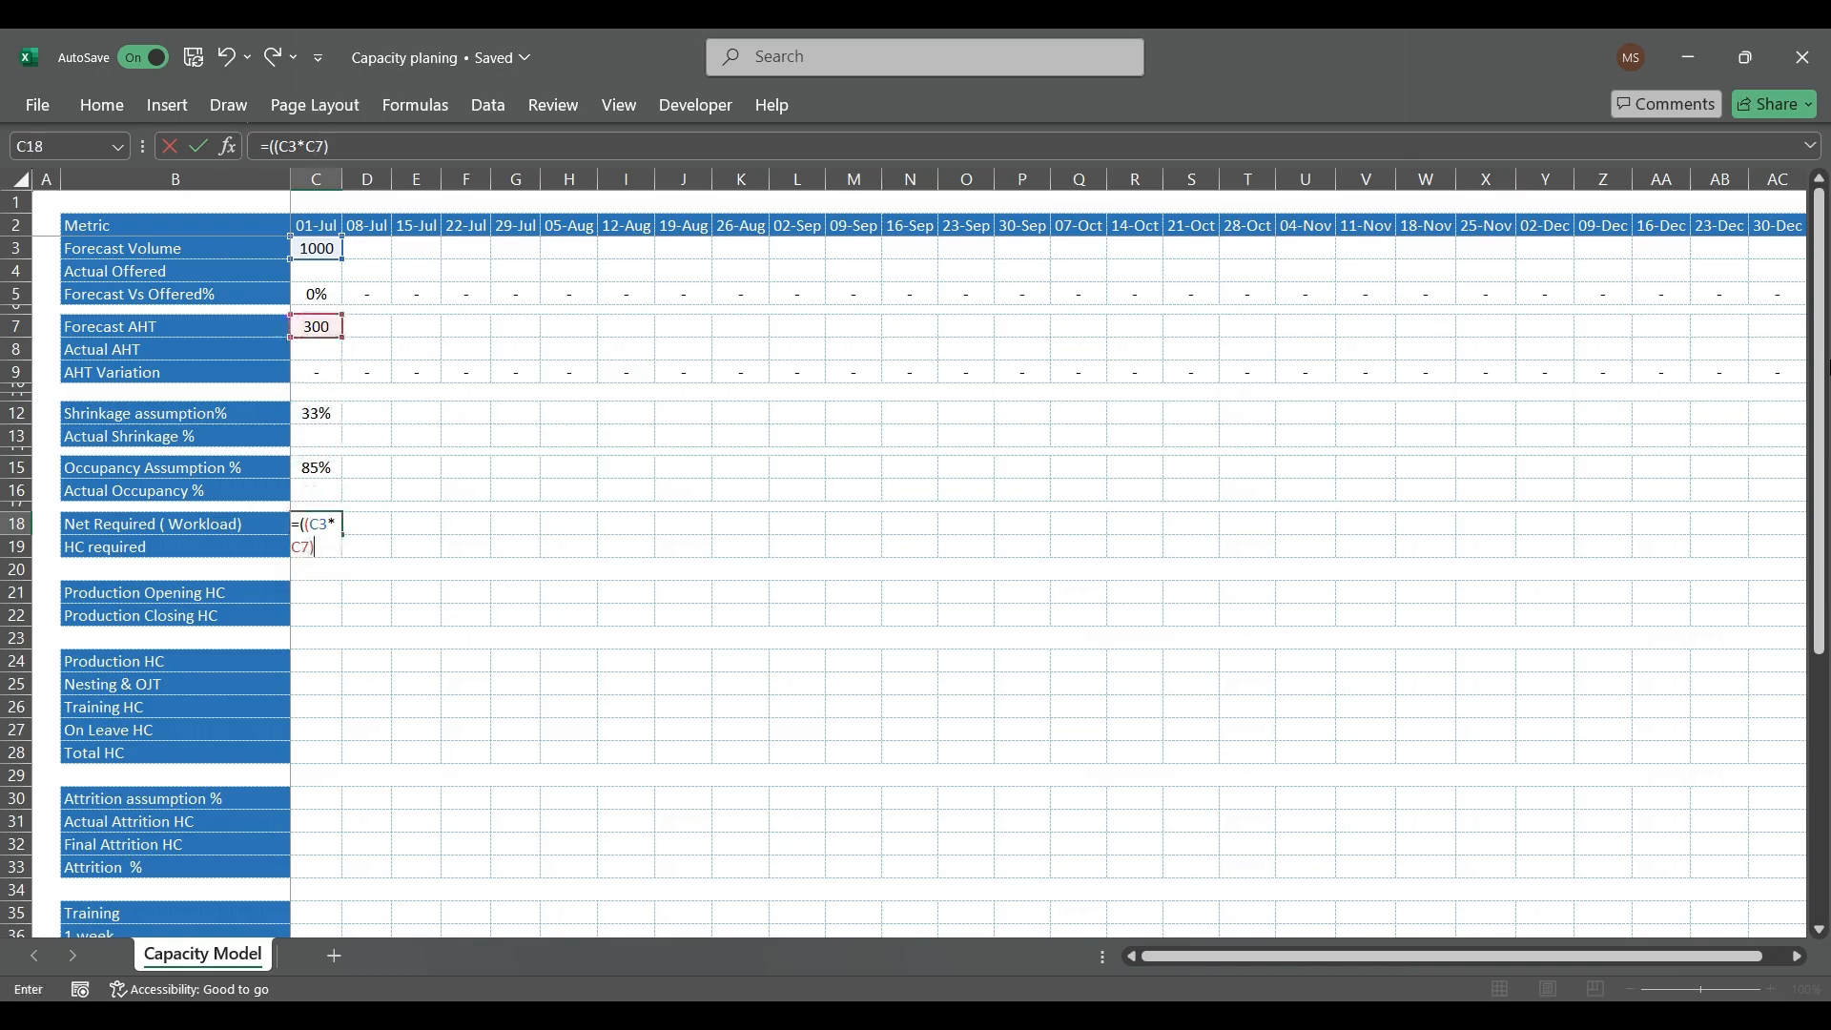
text(/3600))
key(Return)
key(Up)
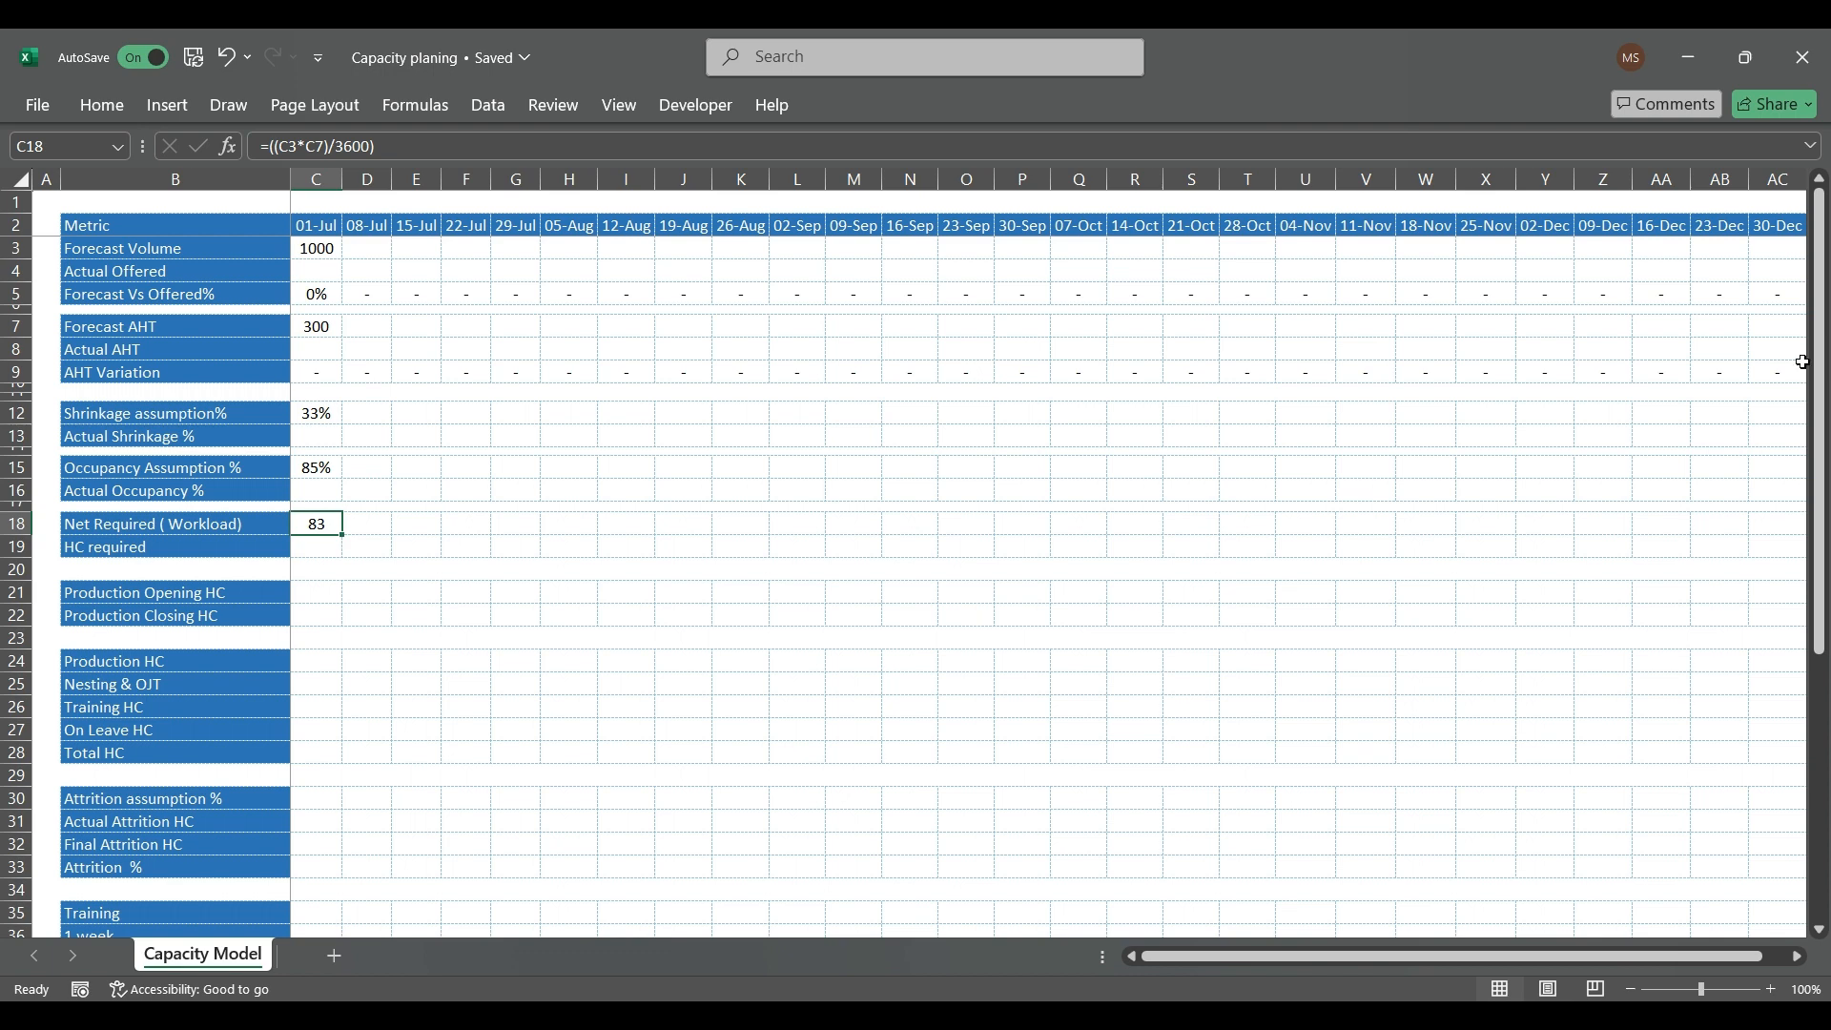
Step: Change the 01-Jul Forecast Volume in C3 to 10000
click(321, 250)
text(10000)
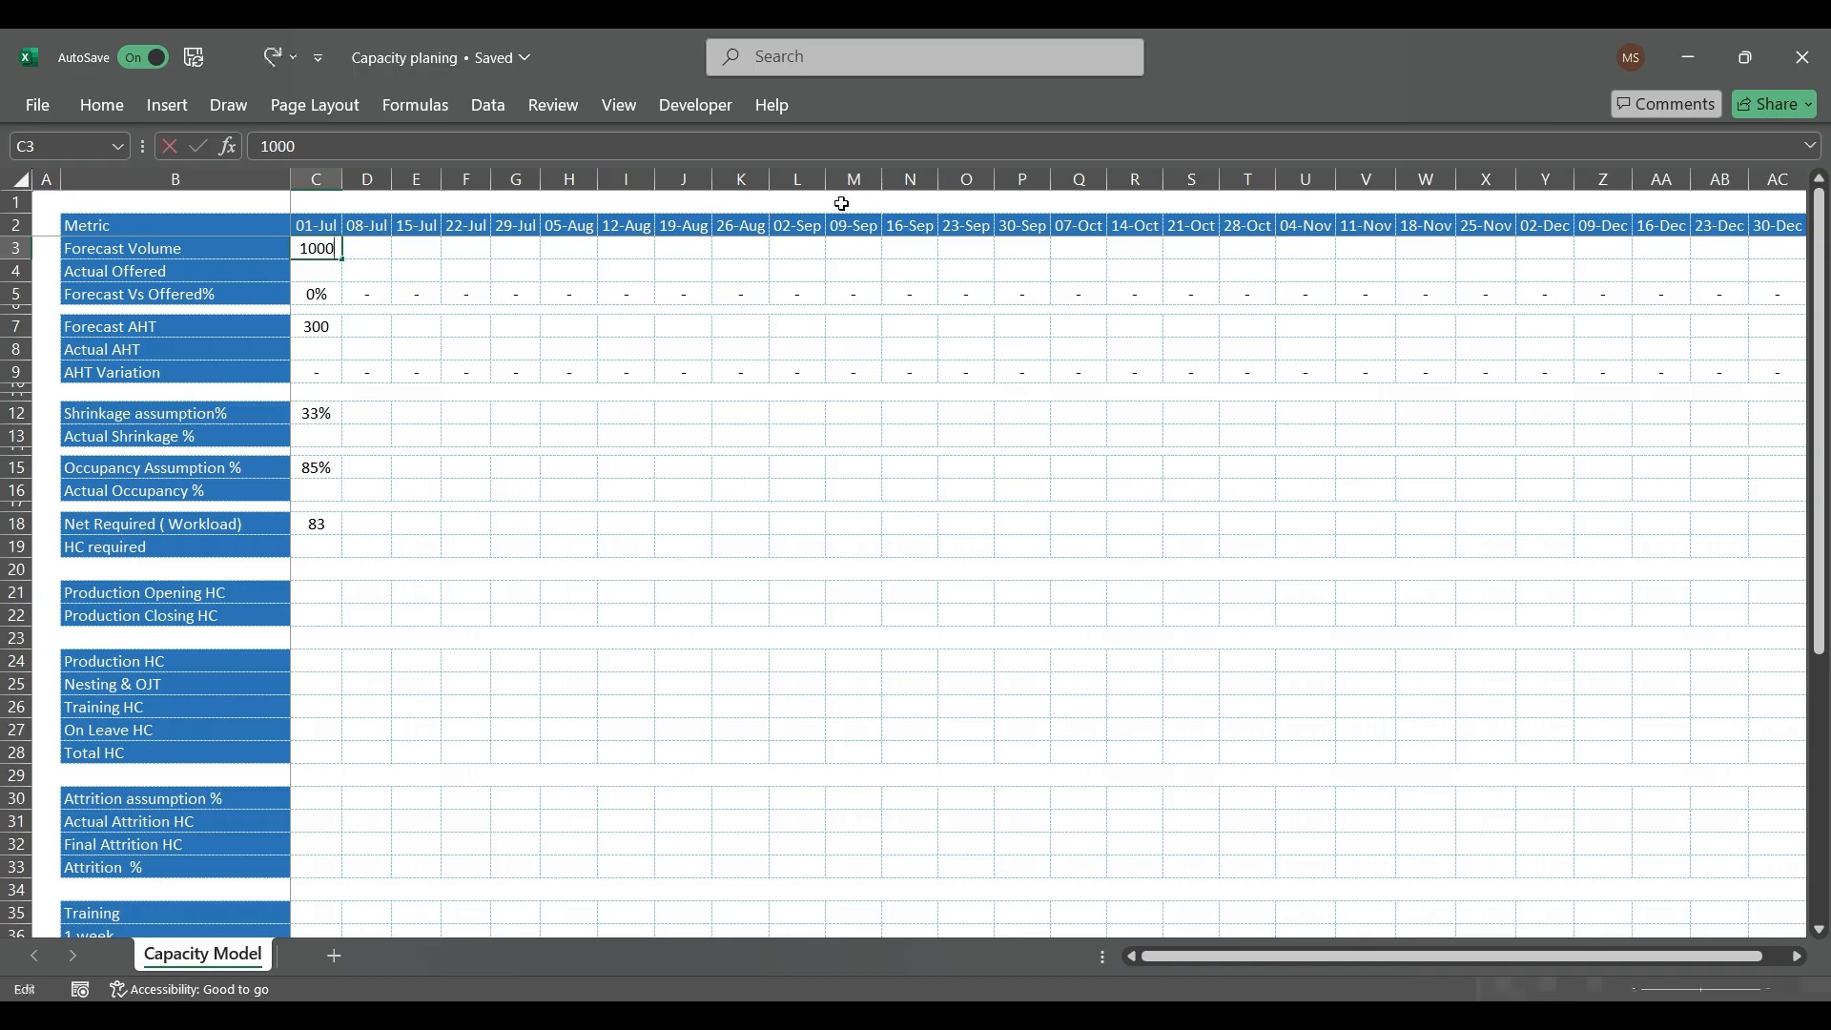
key(Return)
key(Return)
Step: Extend the 01-Jul Net Required formula in C18 to divide by 40 hours times occupancy: =((C3*C7)/3600)/(40*C15)
key(Down)
key(Down)
key(Down)
key(Down)
key(Down)
key(Down)
key(Down)
key(Down)
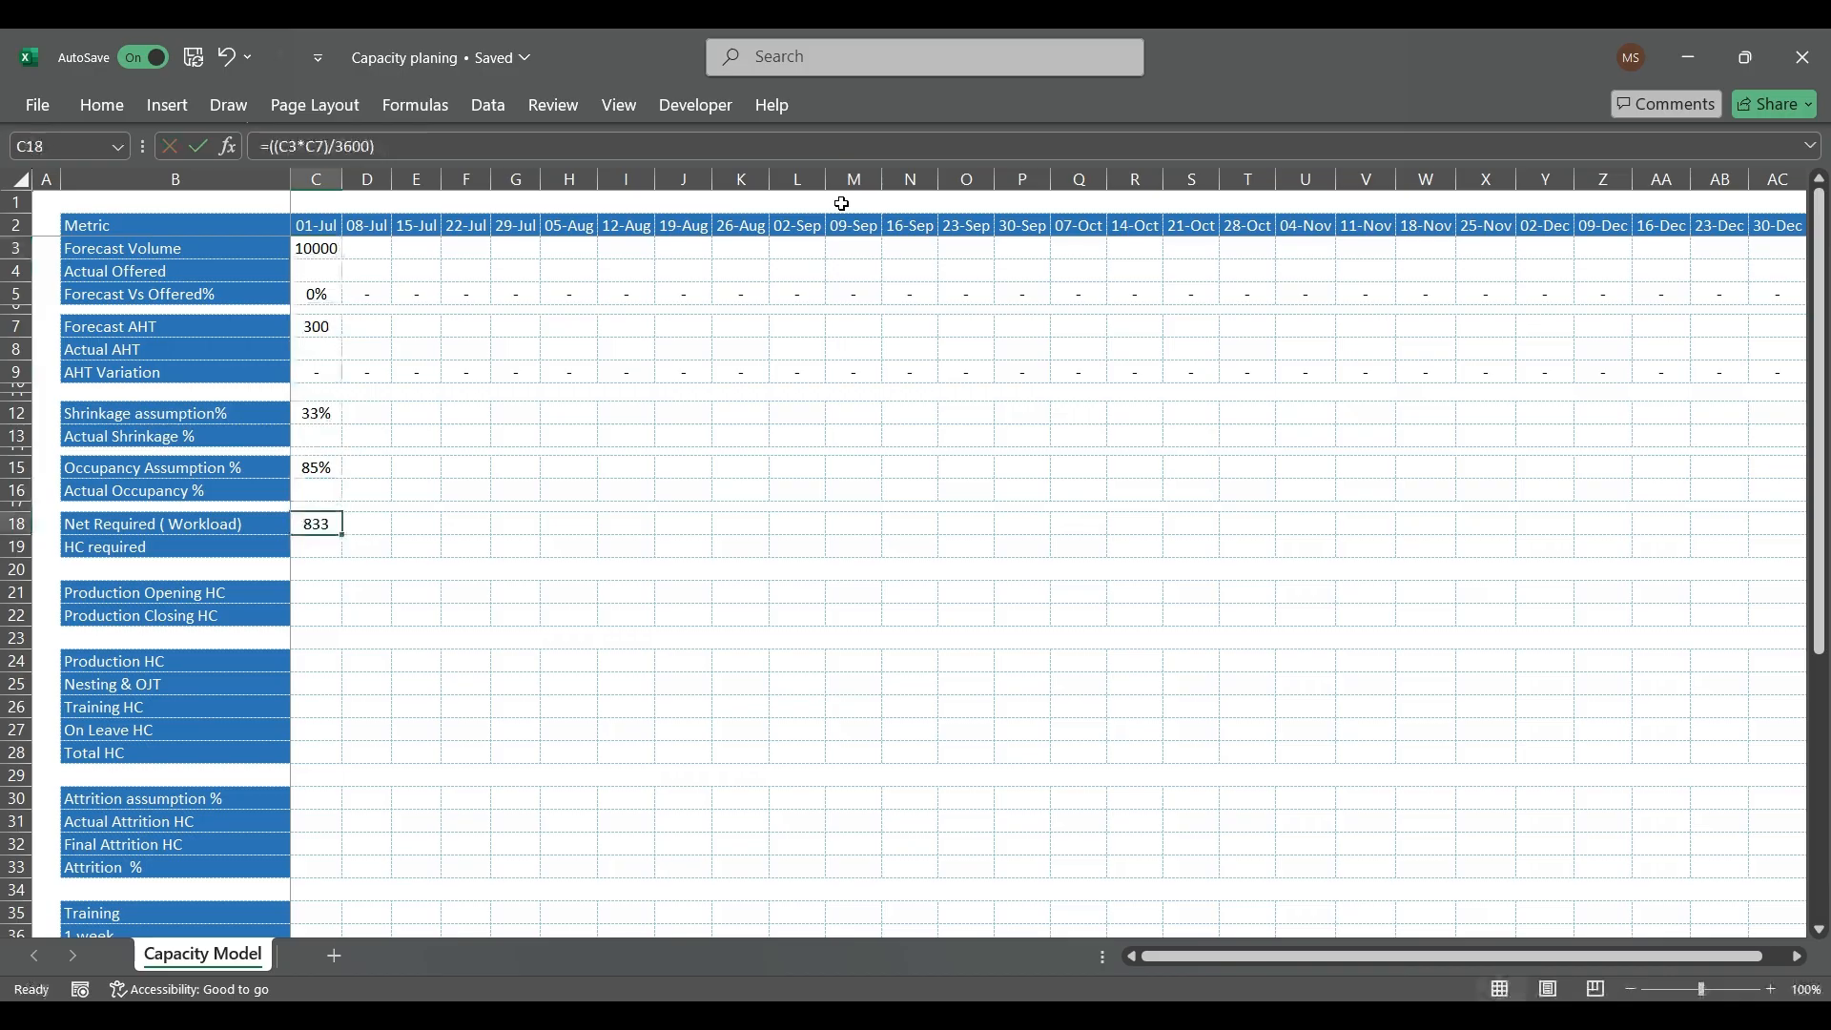
click(611, 143)
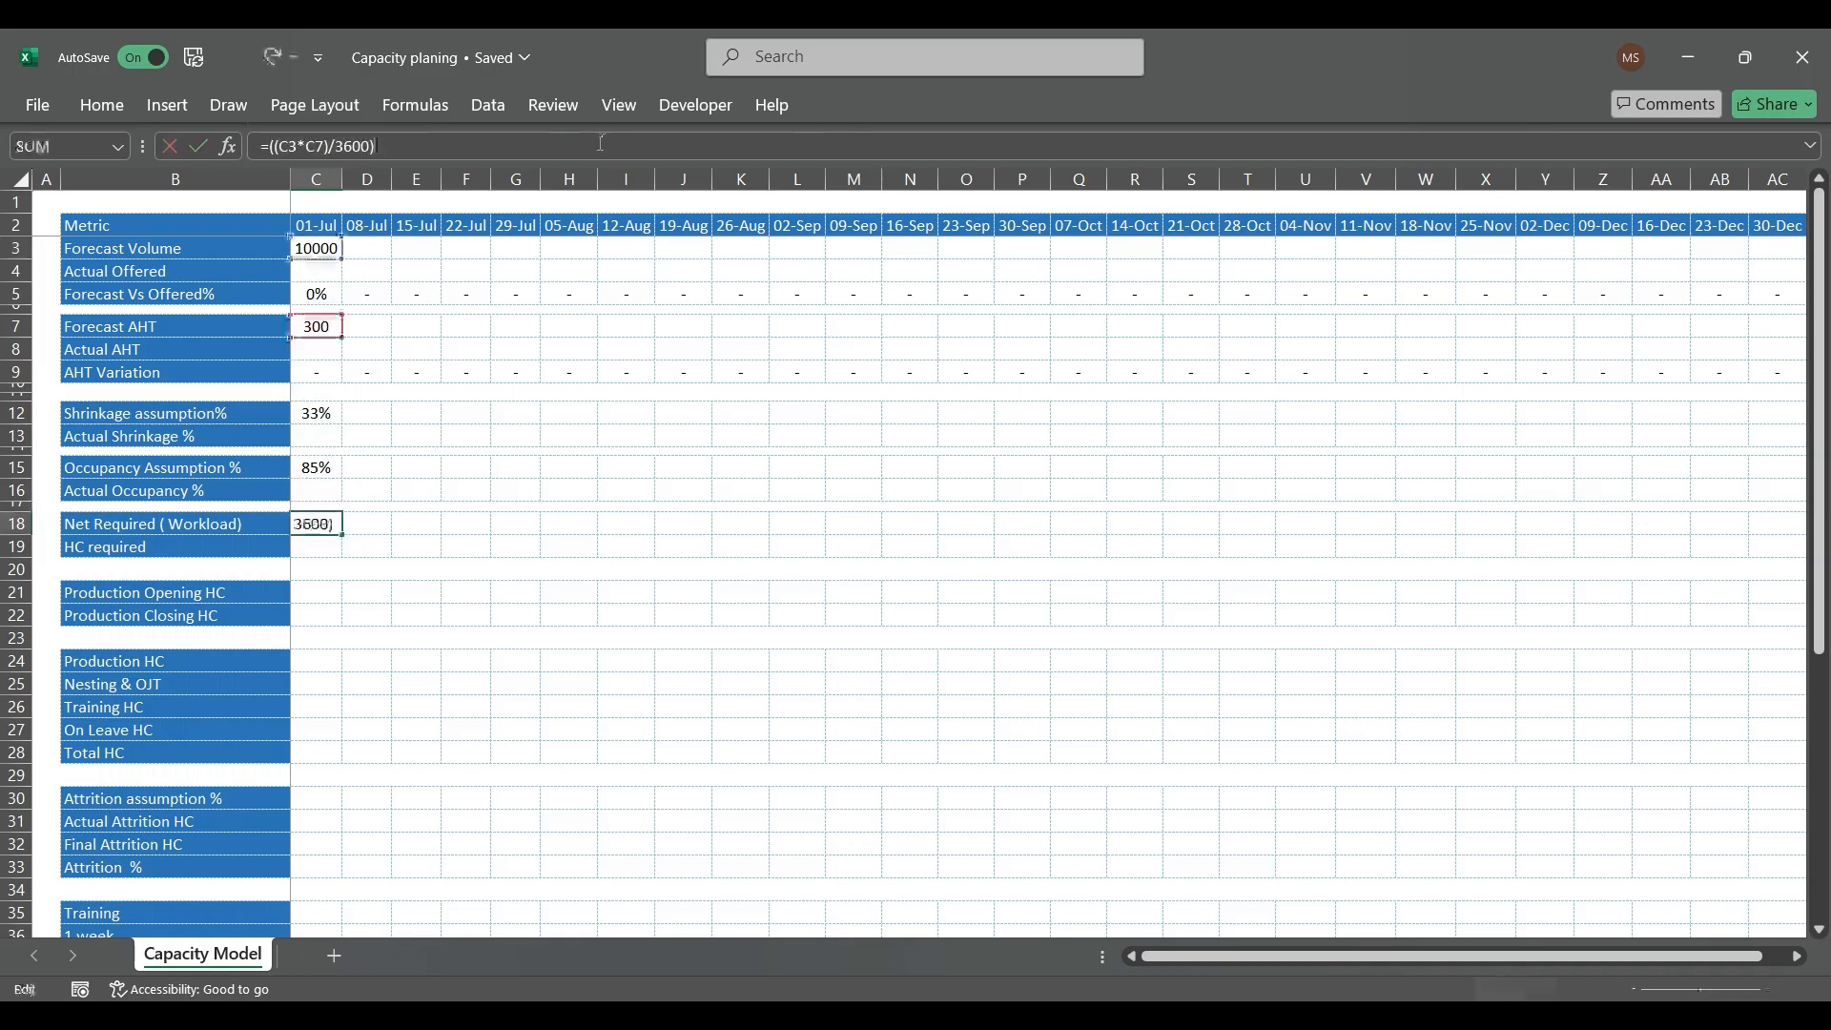
text(/()
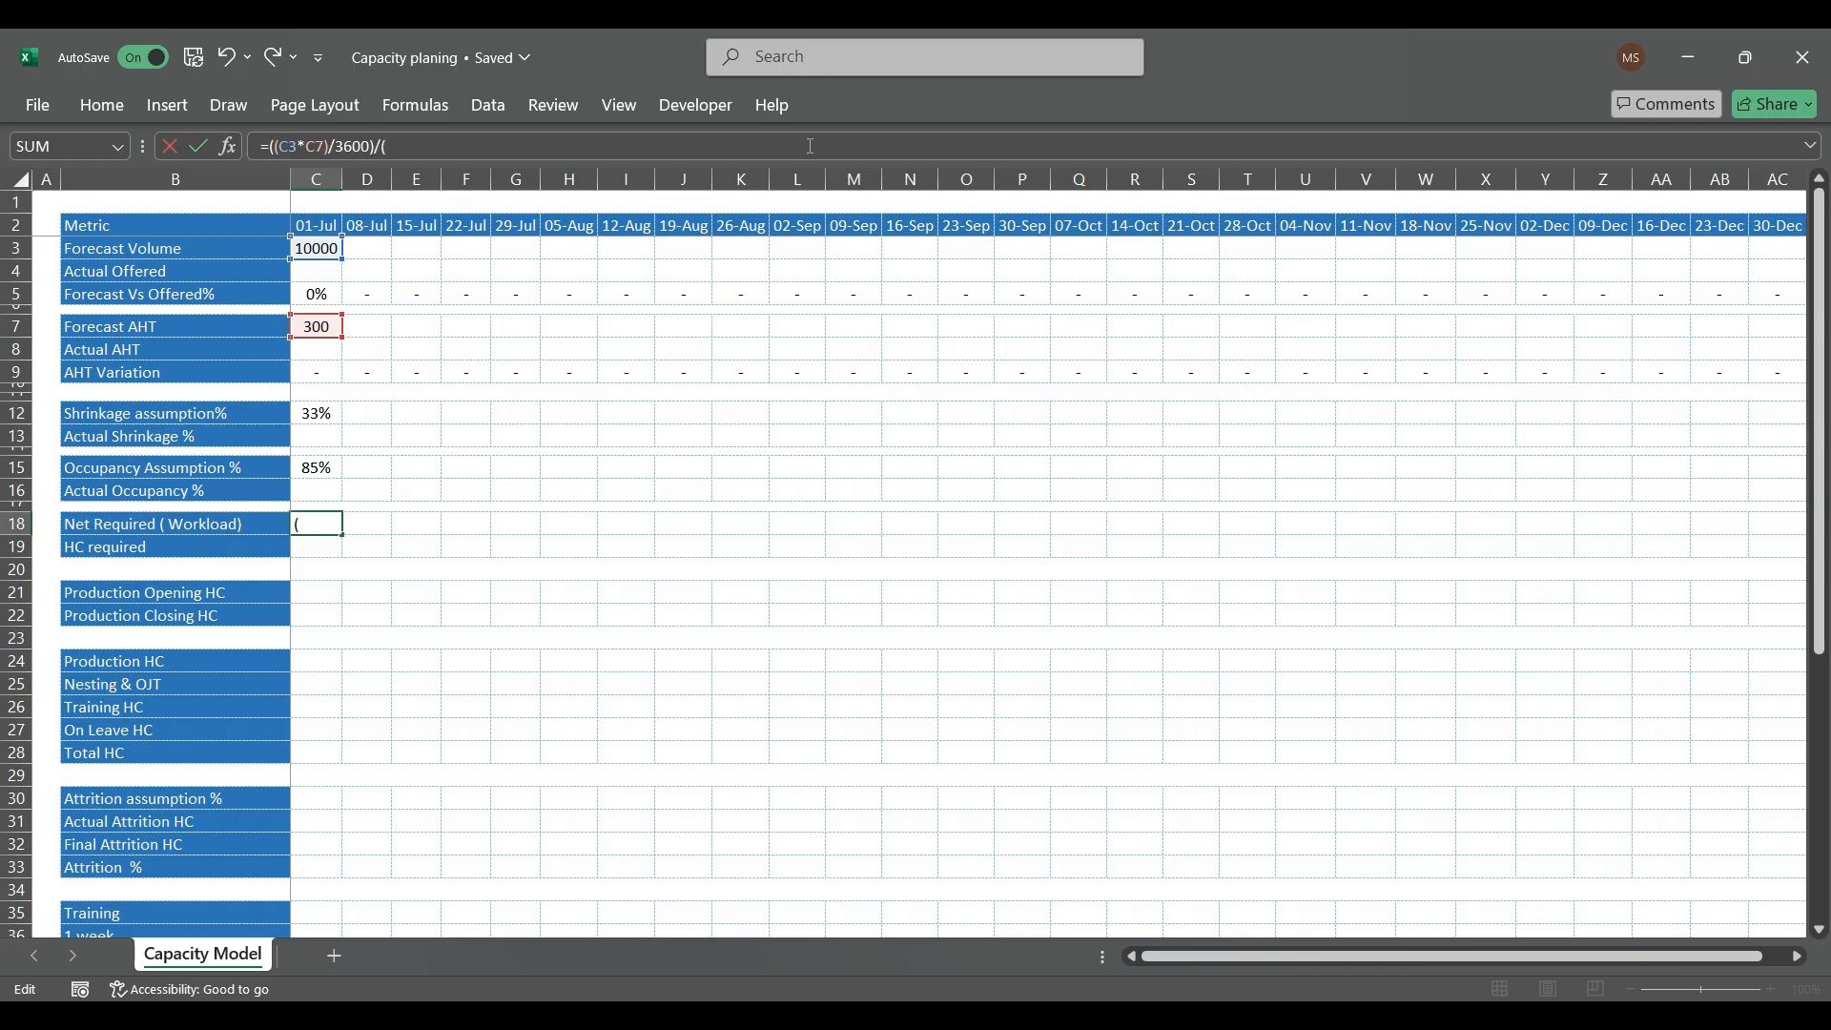
text(40*)
click(321, 467)
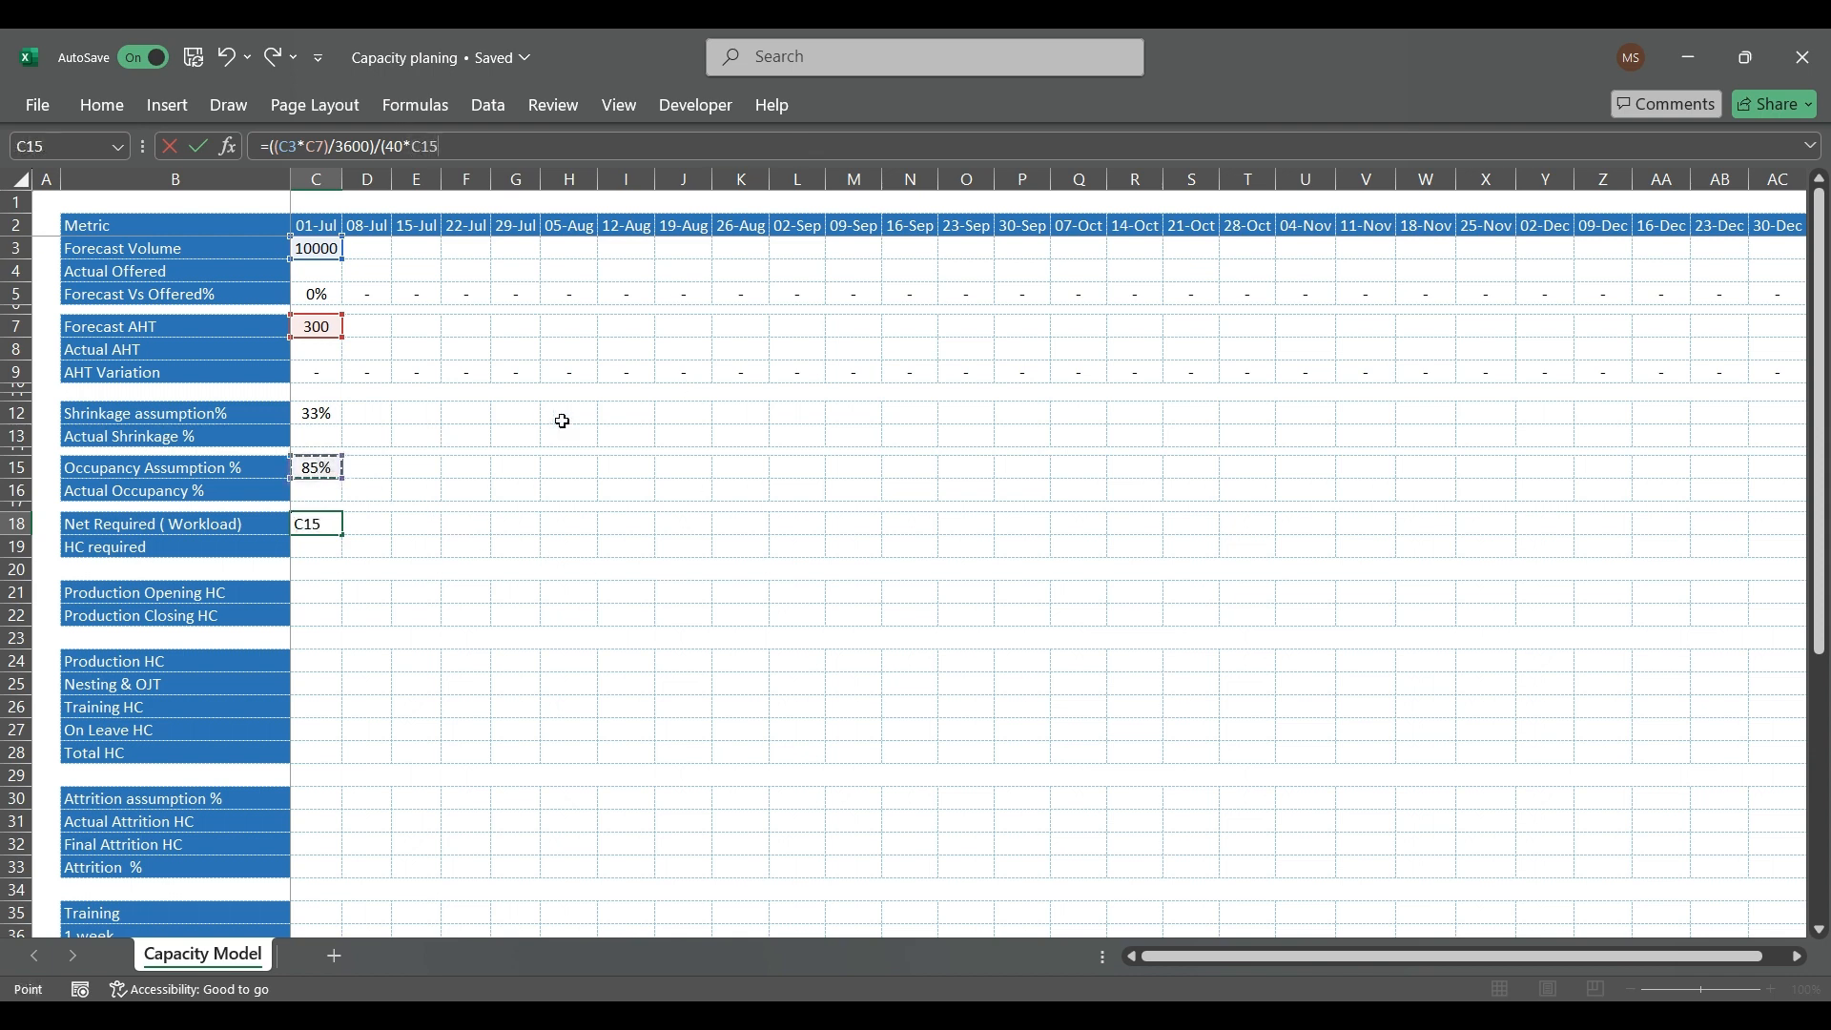
text())
key(Return)
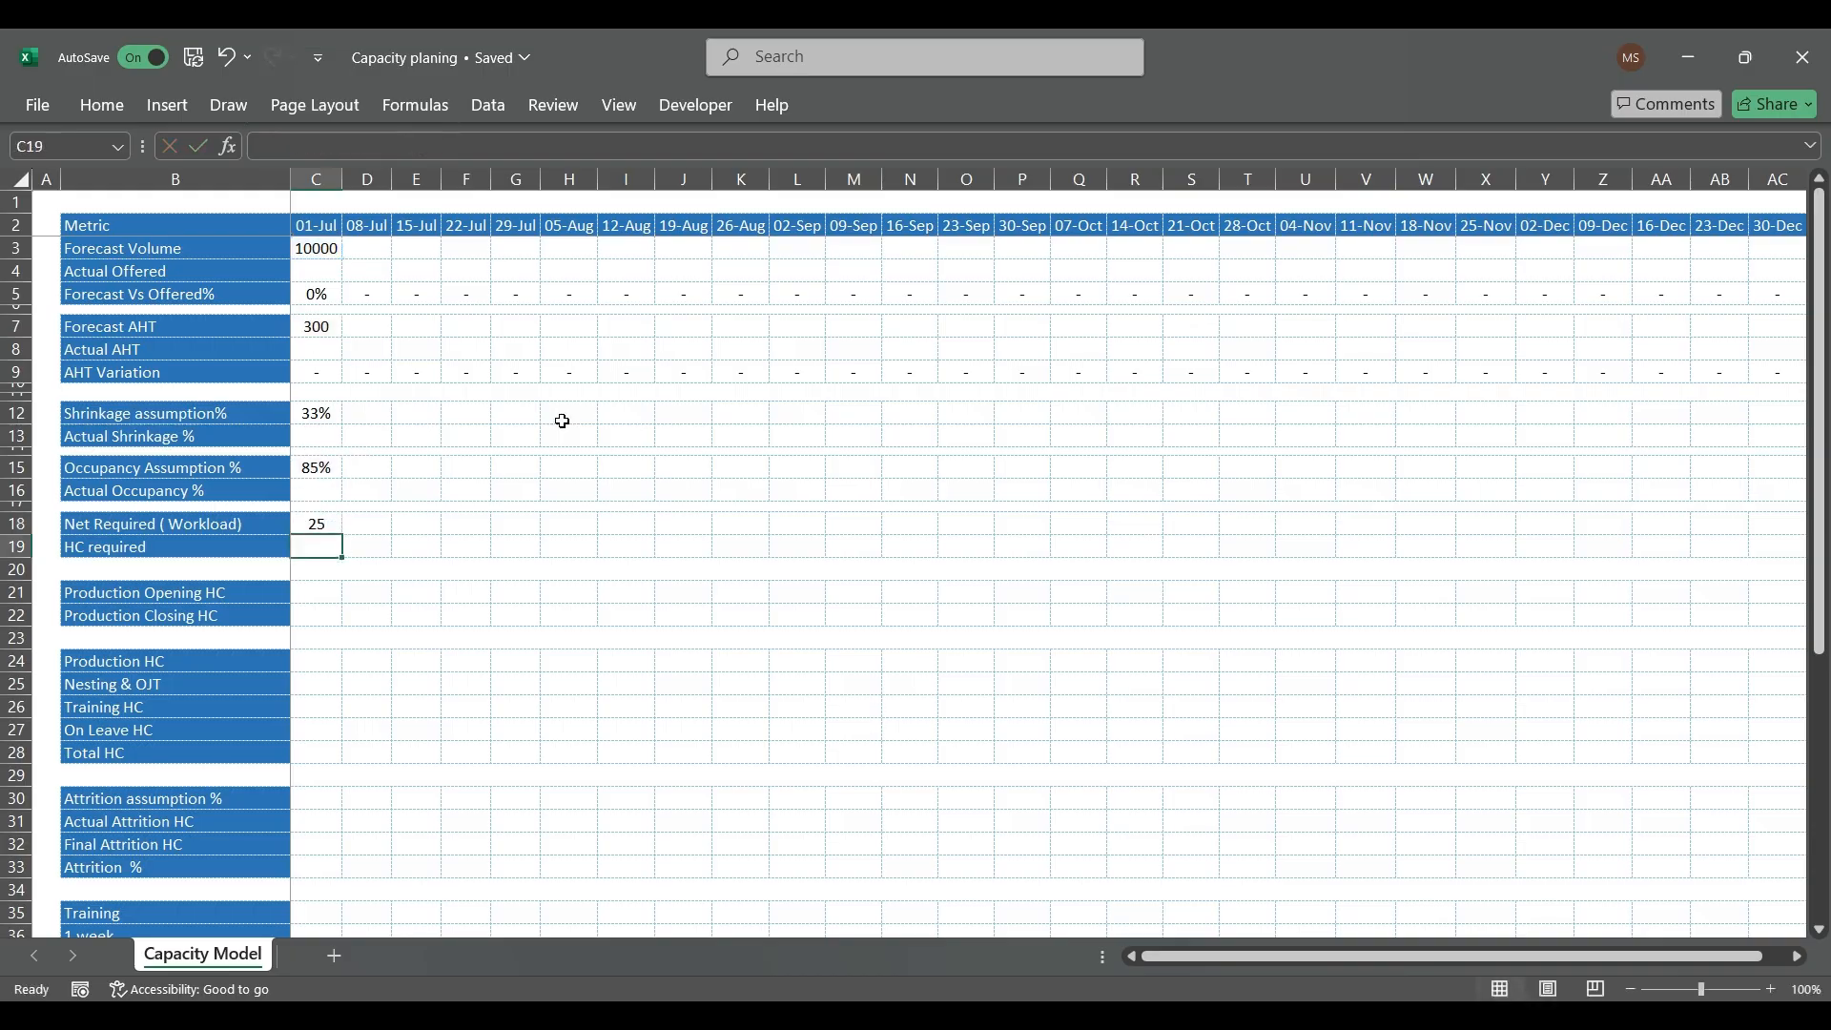
key(Up)
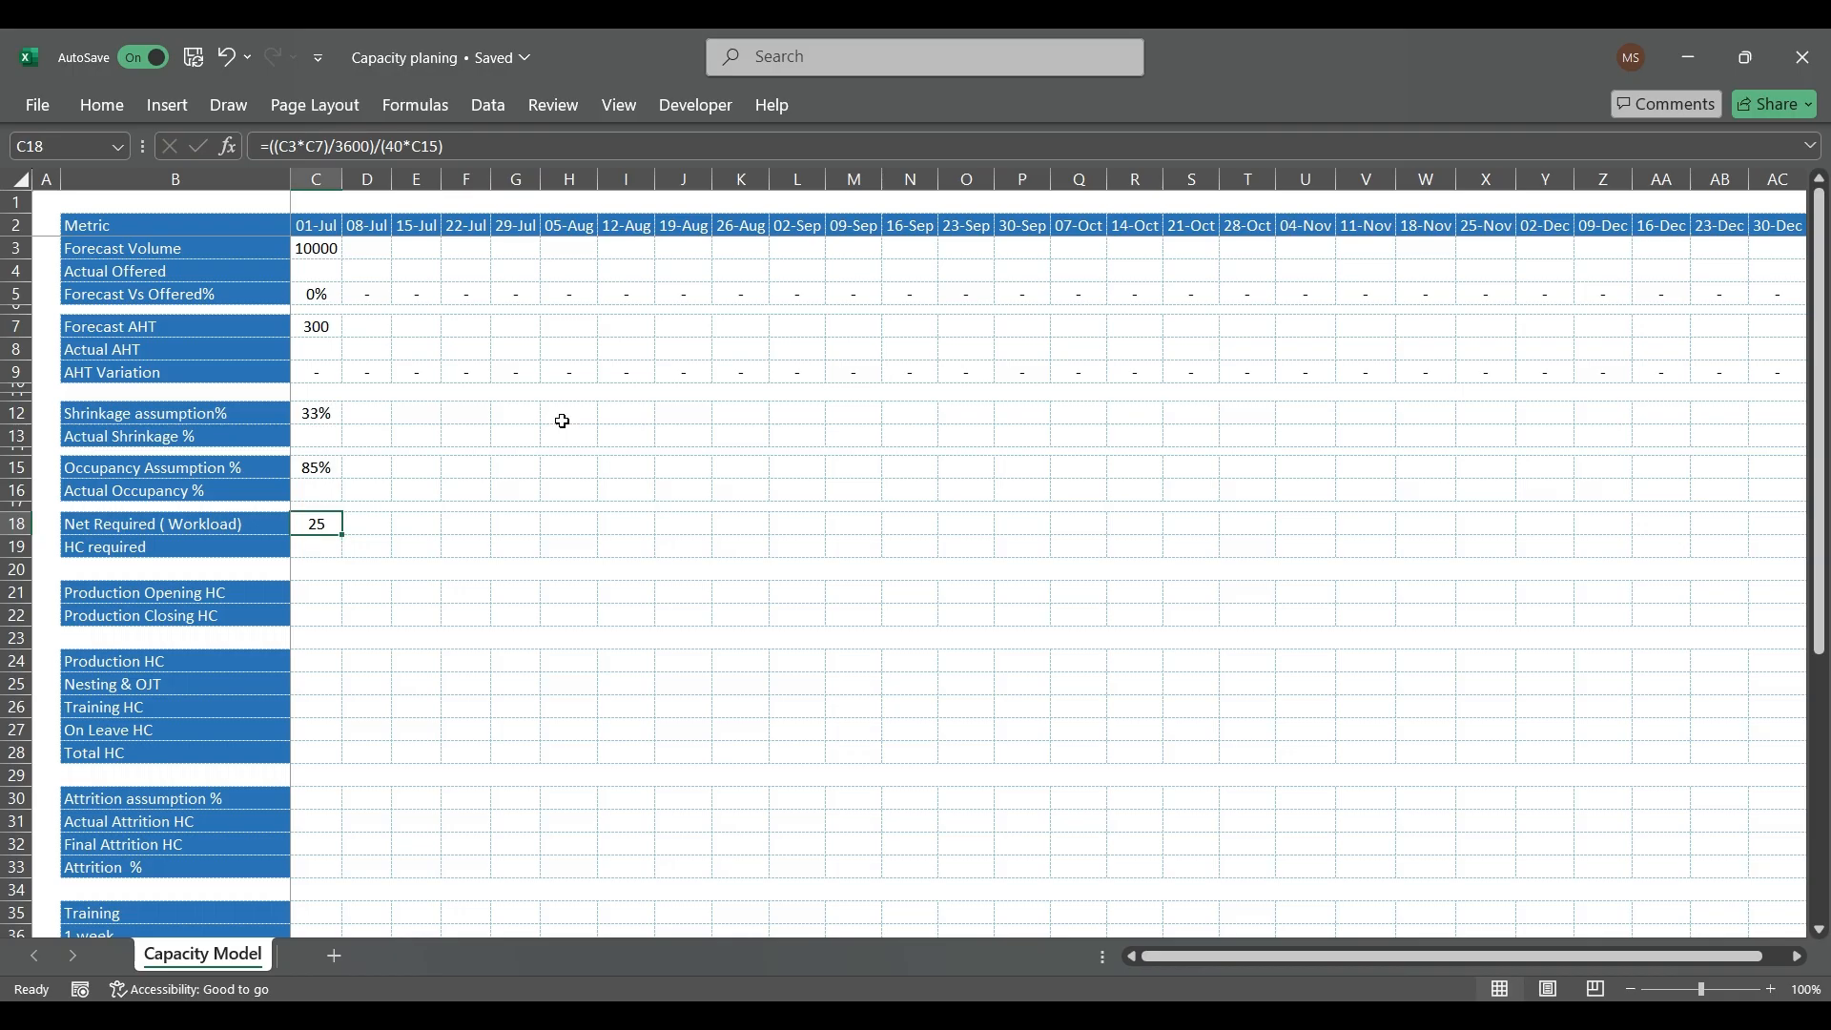
Step: Calculate the 01-Jul HC required in C19 by grossing up the workload for shrinkage with =C18/(1-C12)
key(Down)
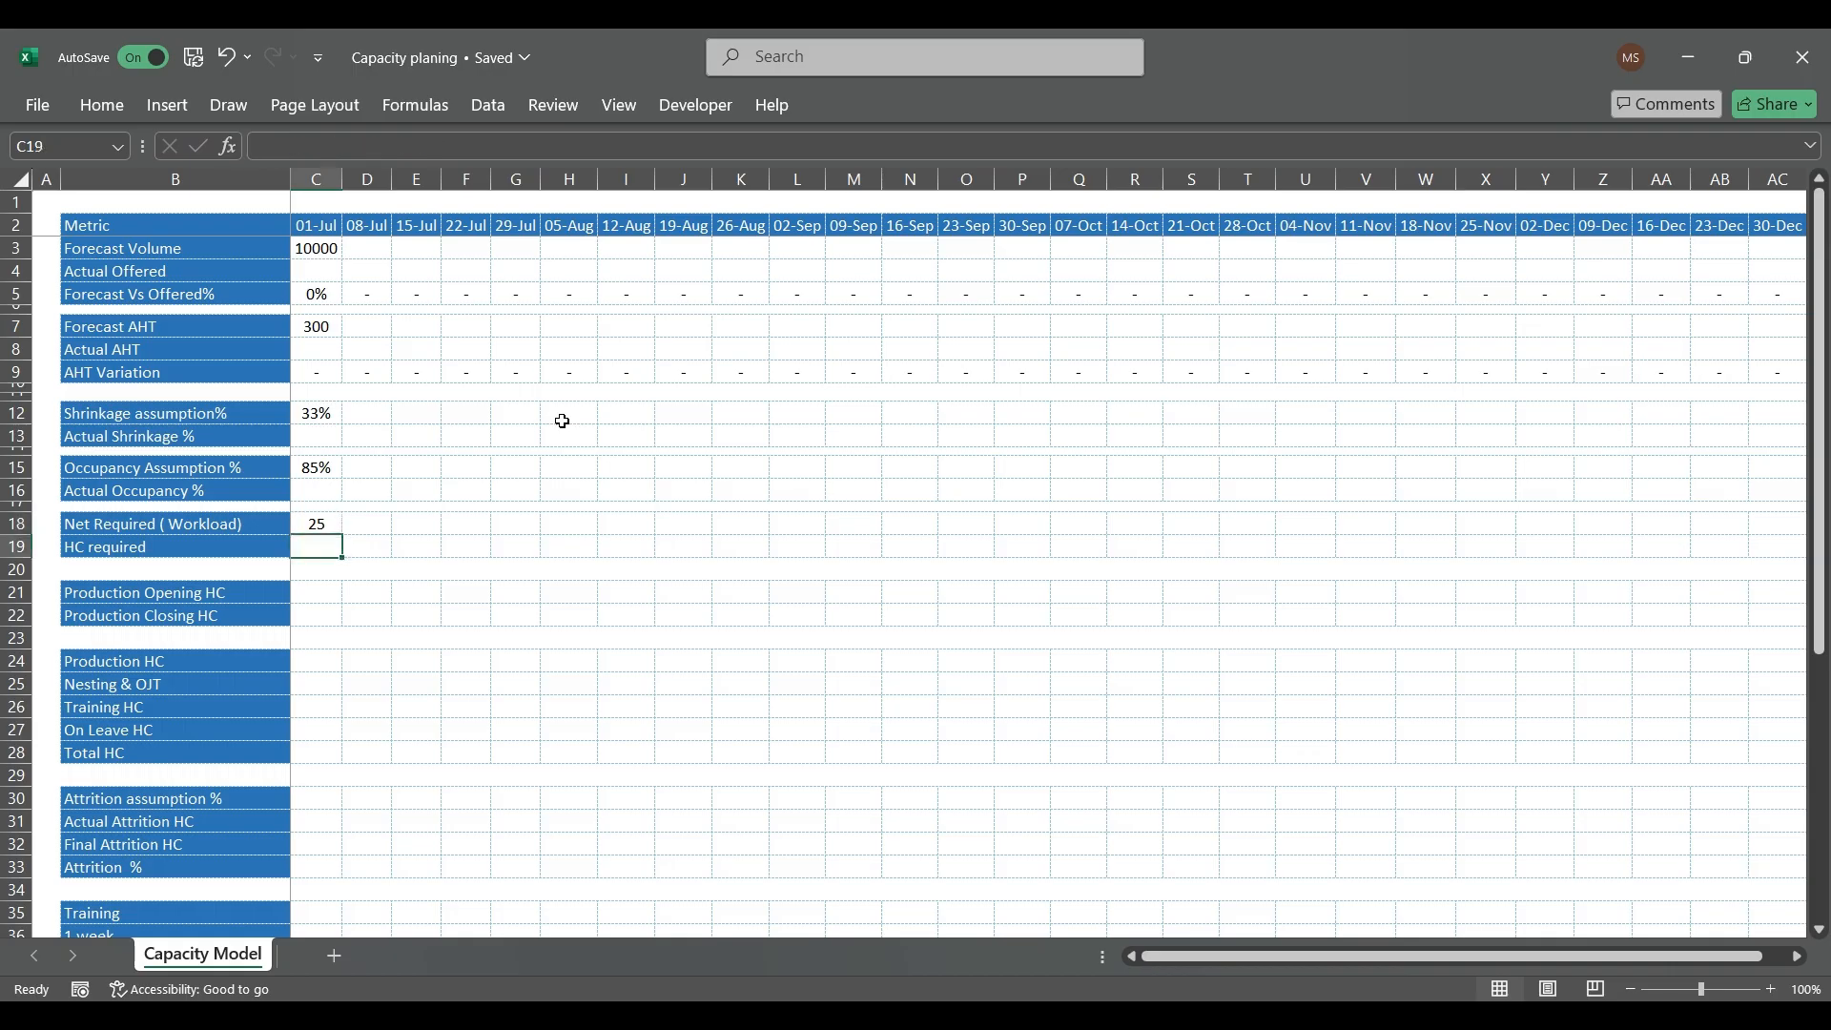
text(=)
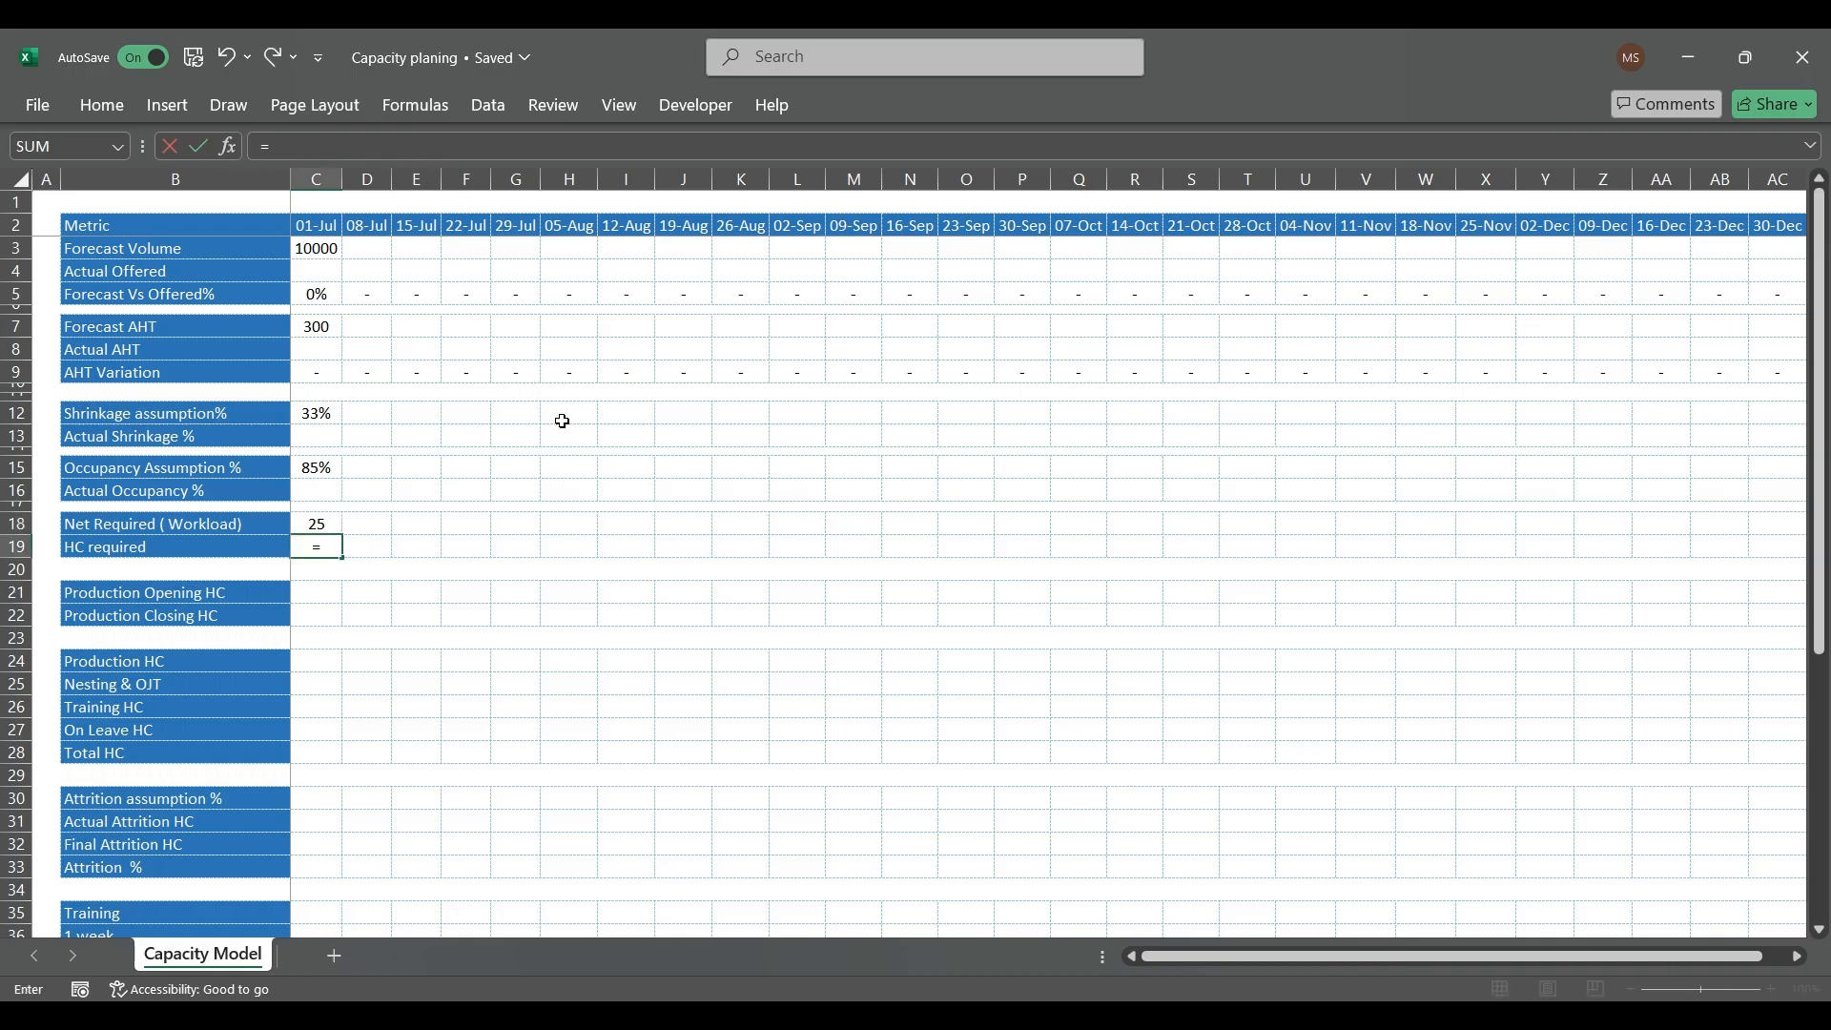
key(Up)
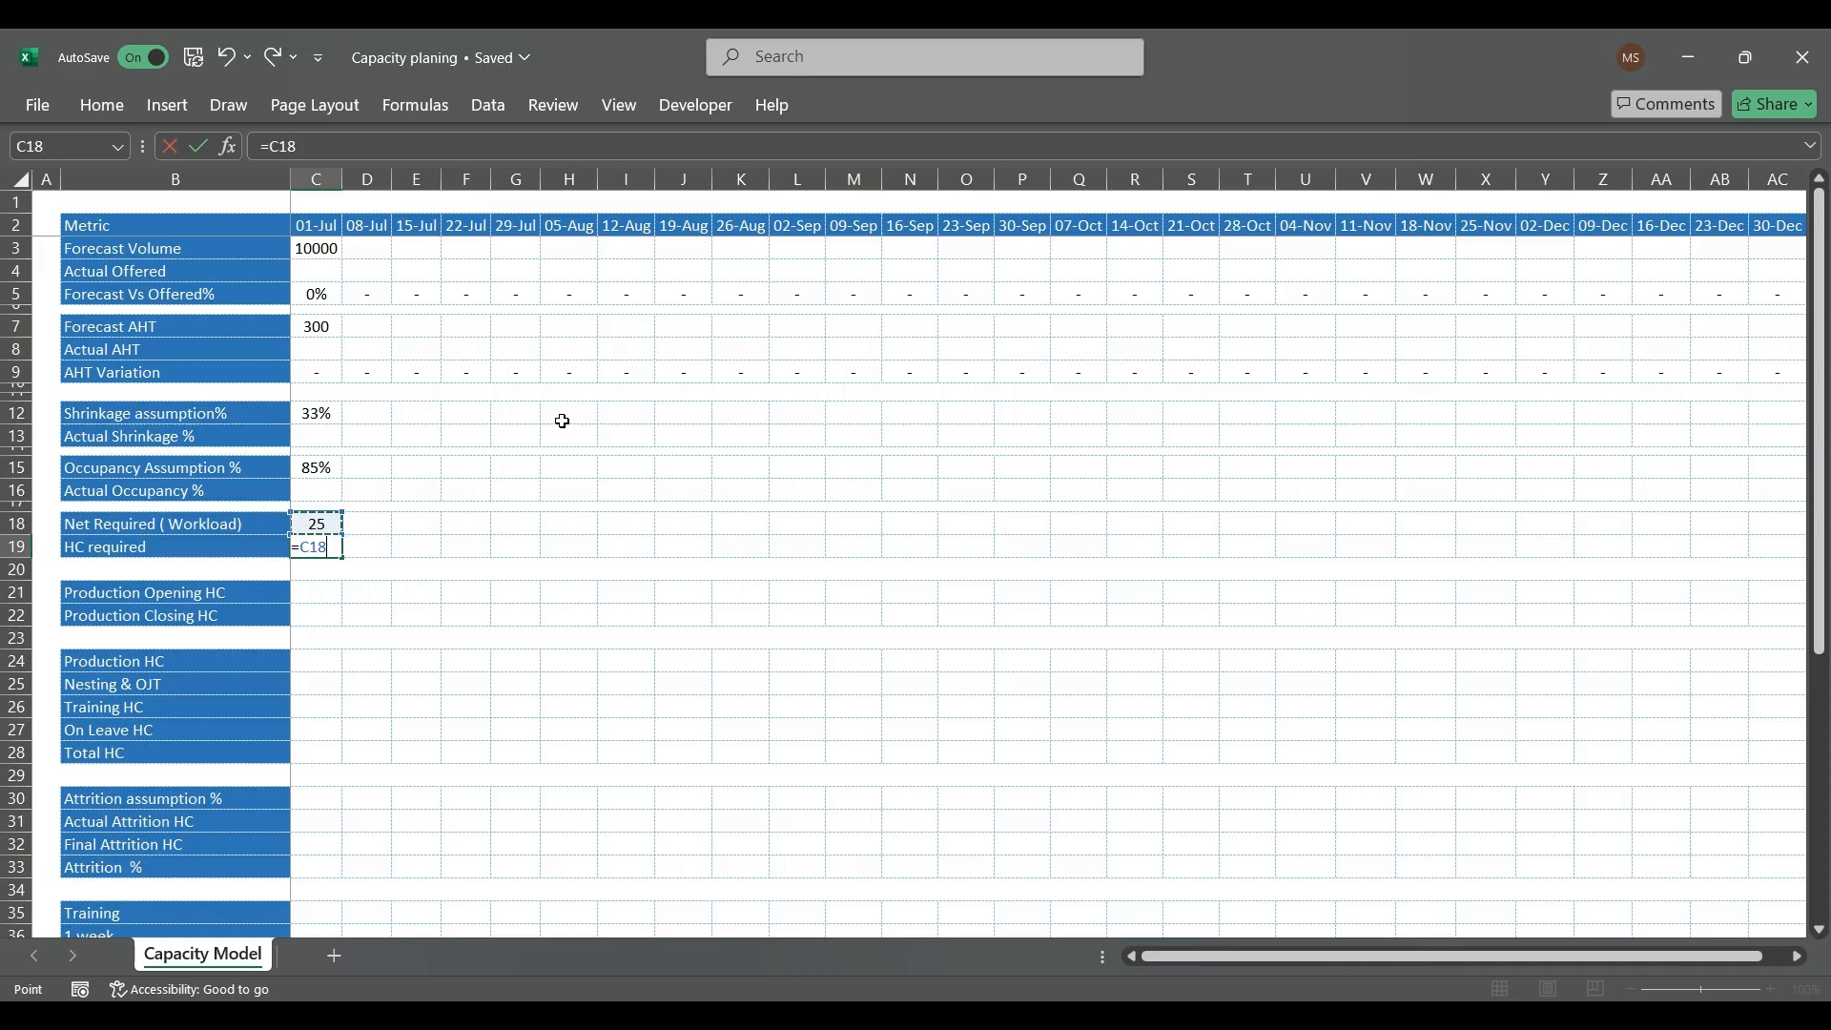
text(/(1-)
key(Up)
key(Up)
key(Up)
key(Up)
key(Up)
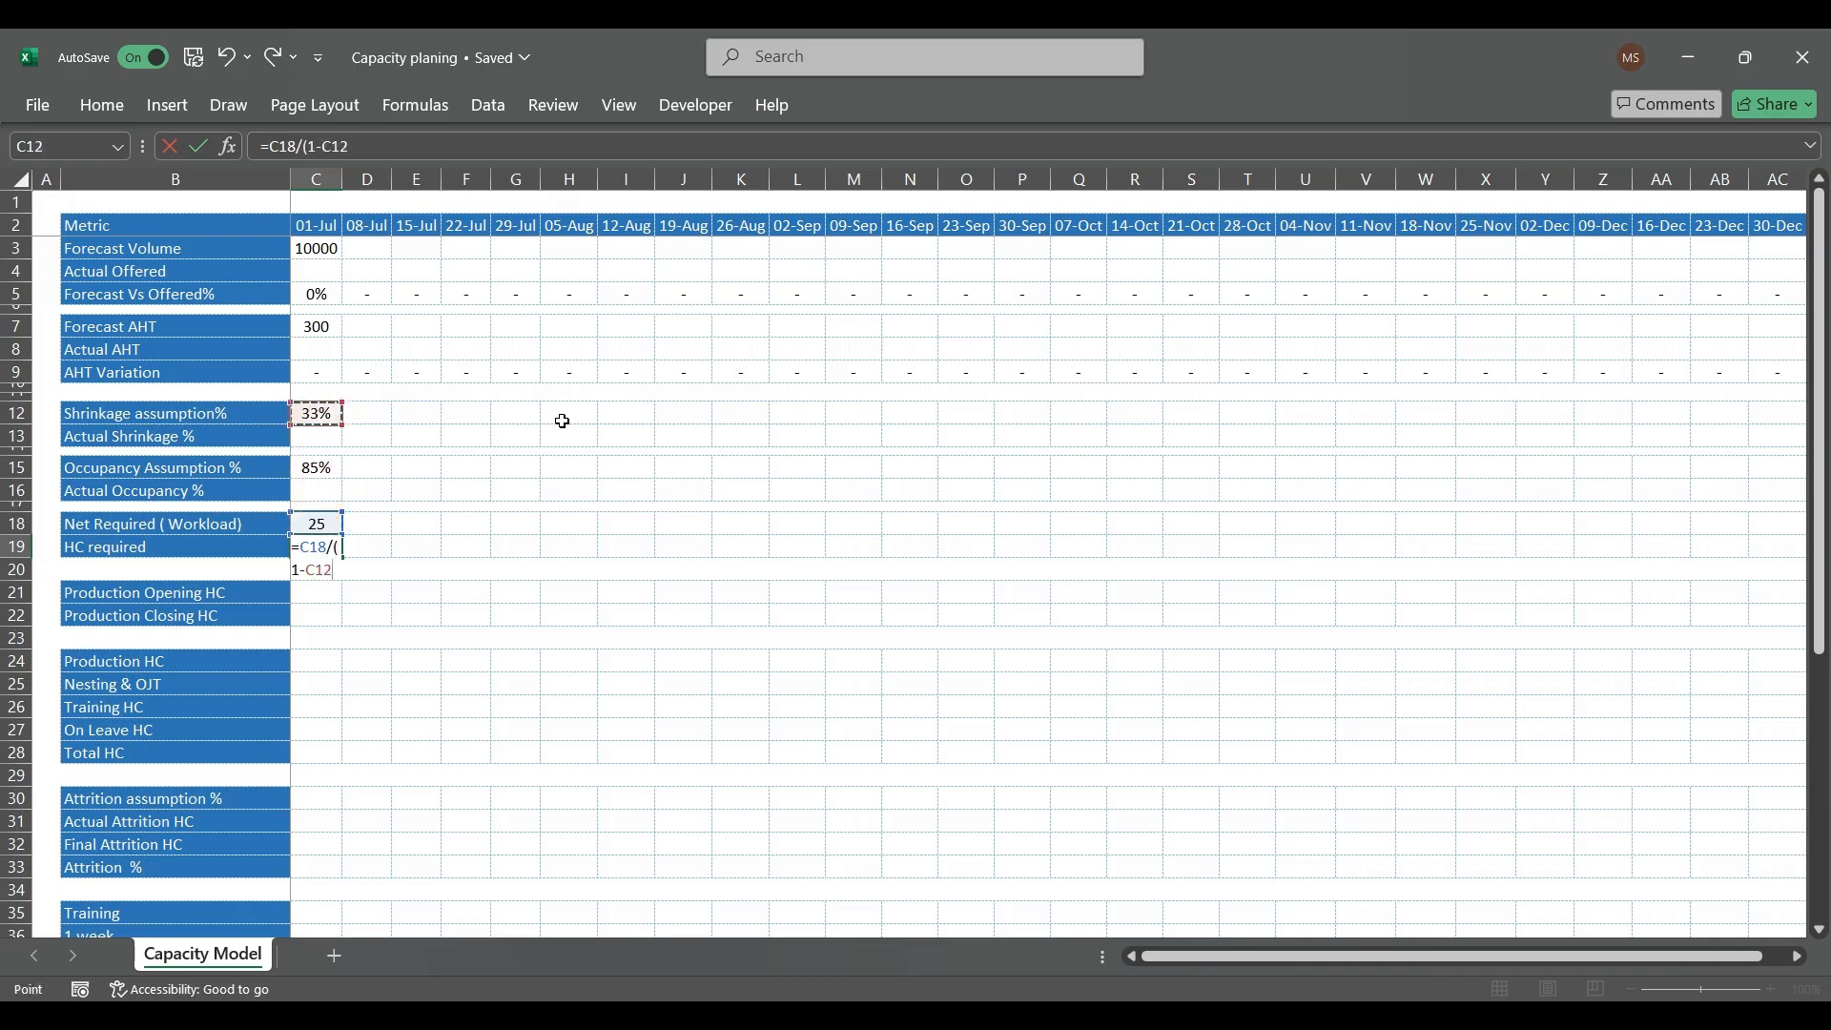
text())
key(Return)
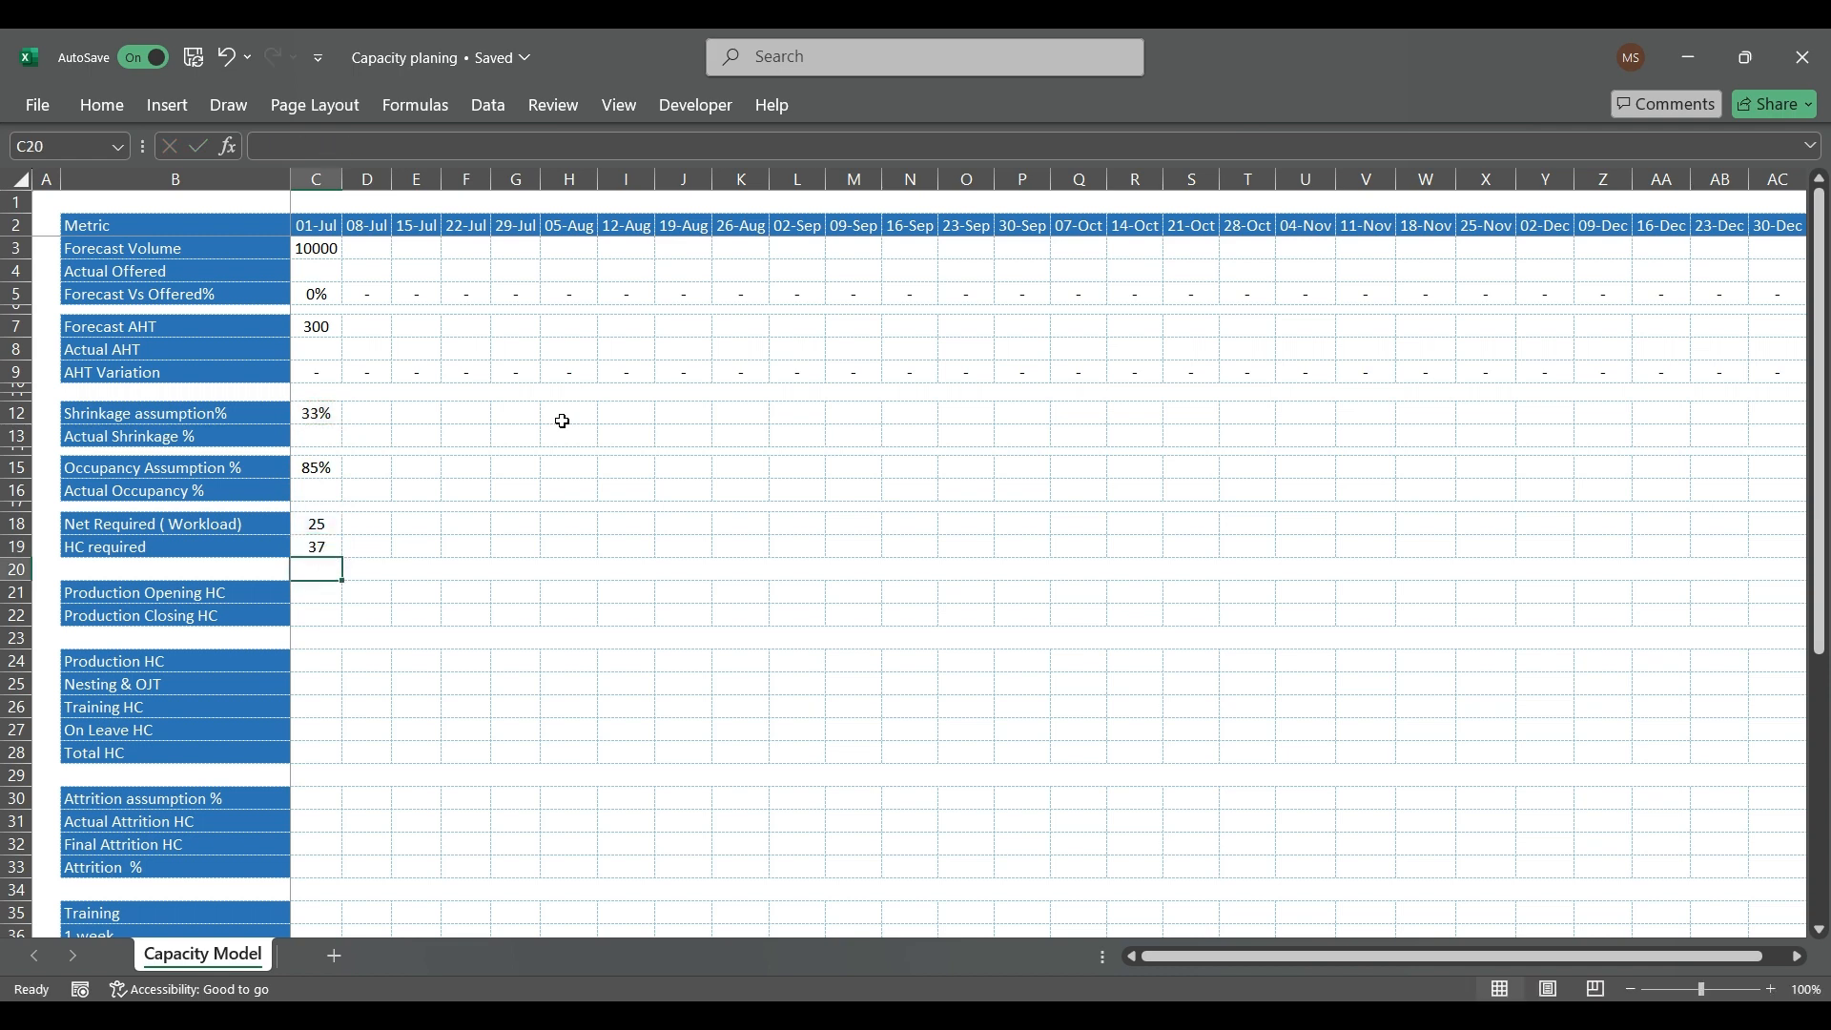
key(Up)
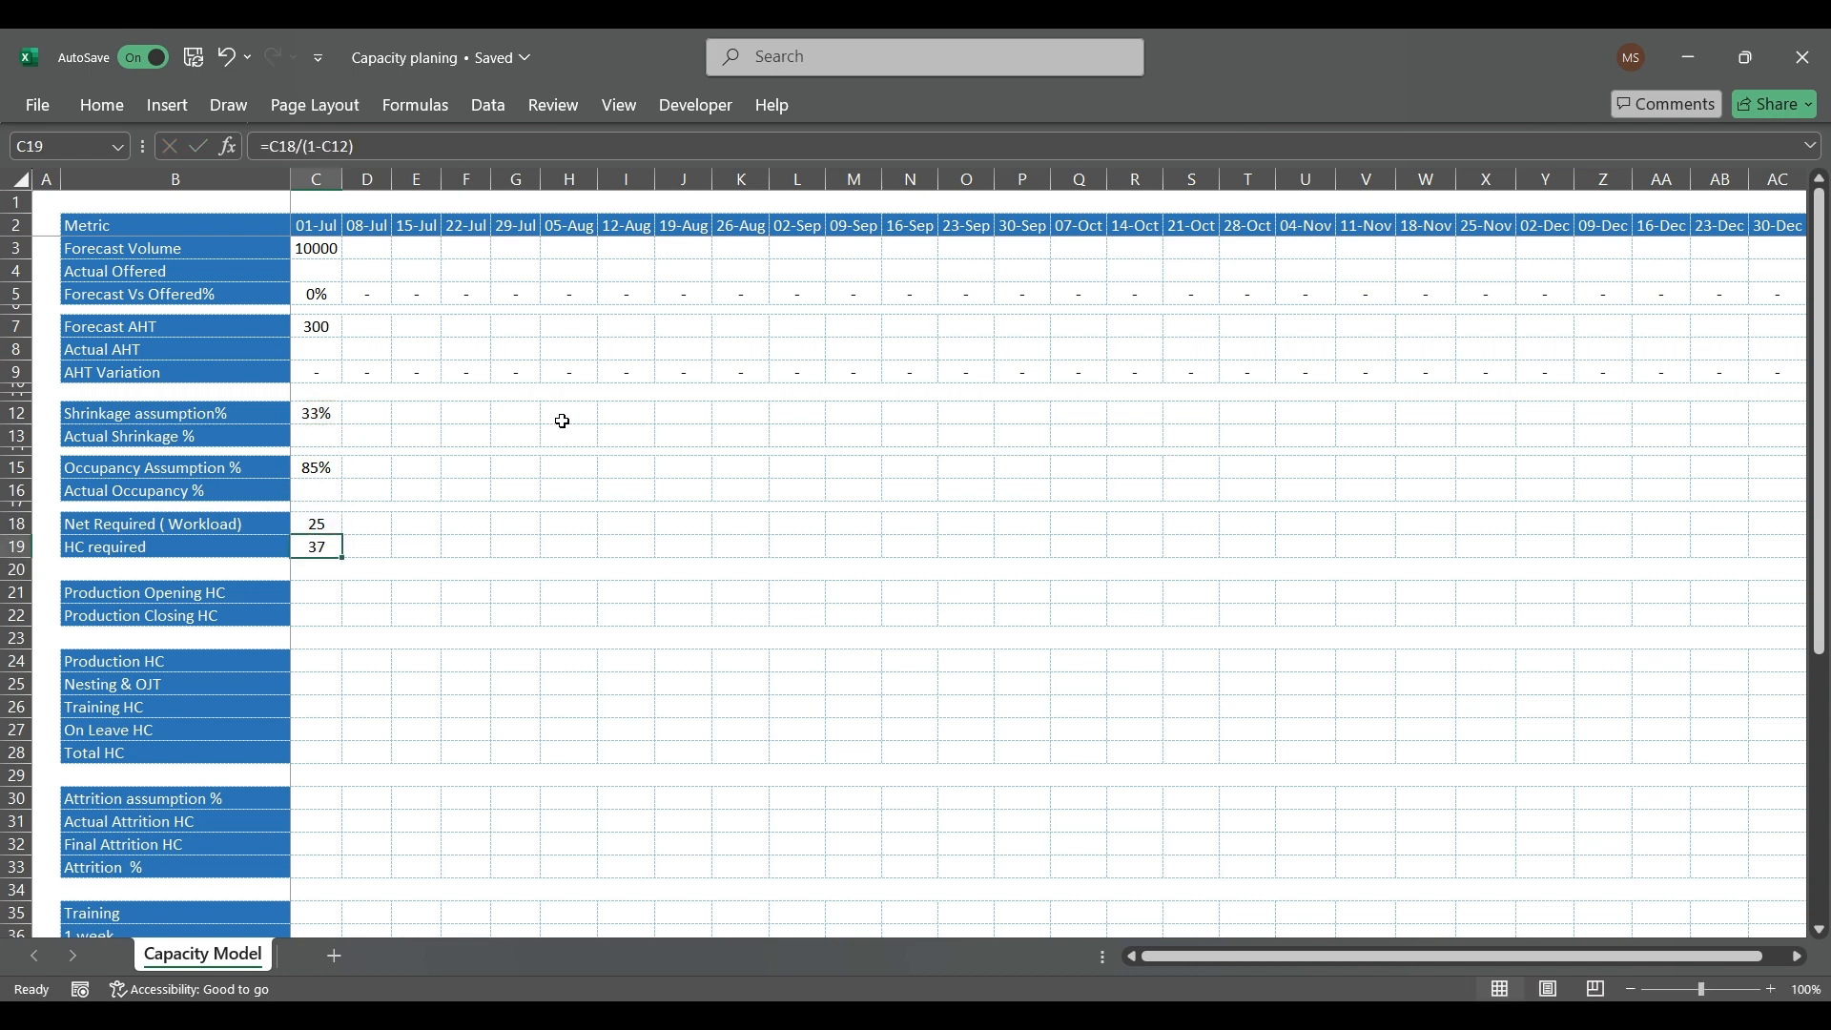
Step: Calculate 33% of the 01-Jul HC required in D19 with the formula =C19*33%
key(Right)
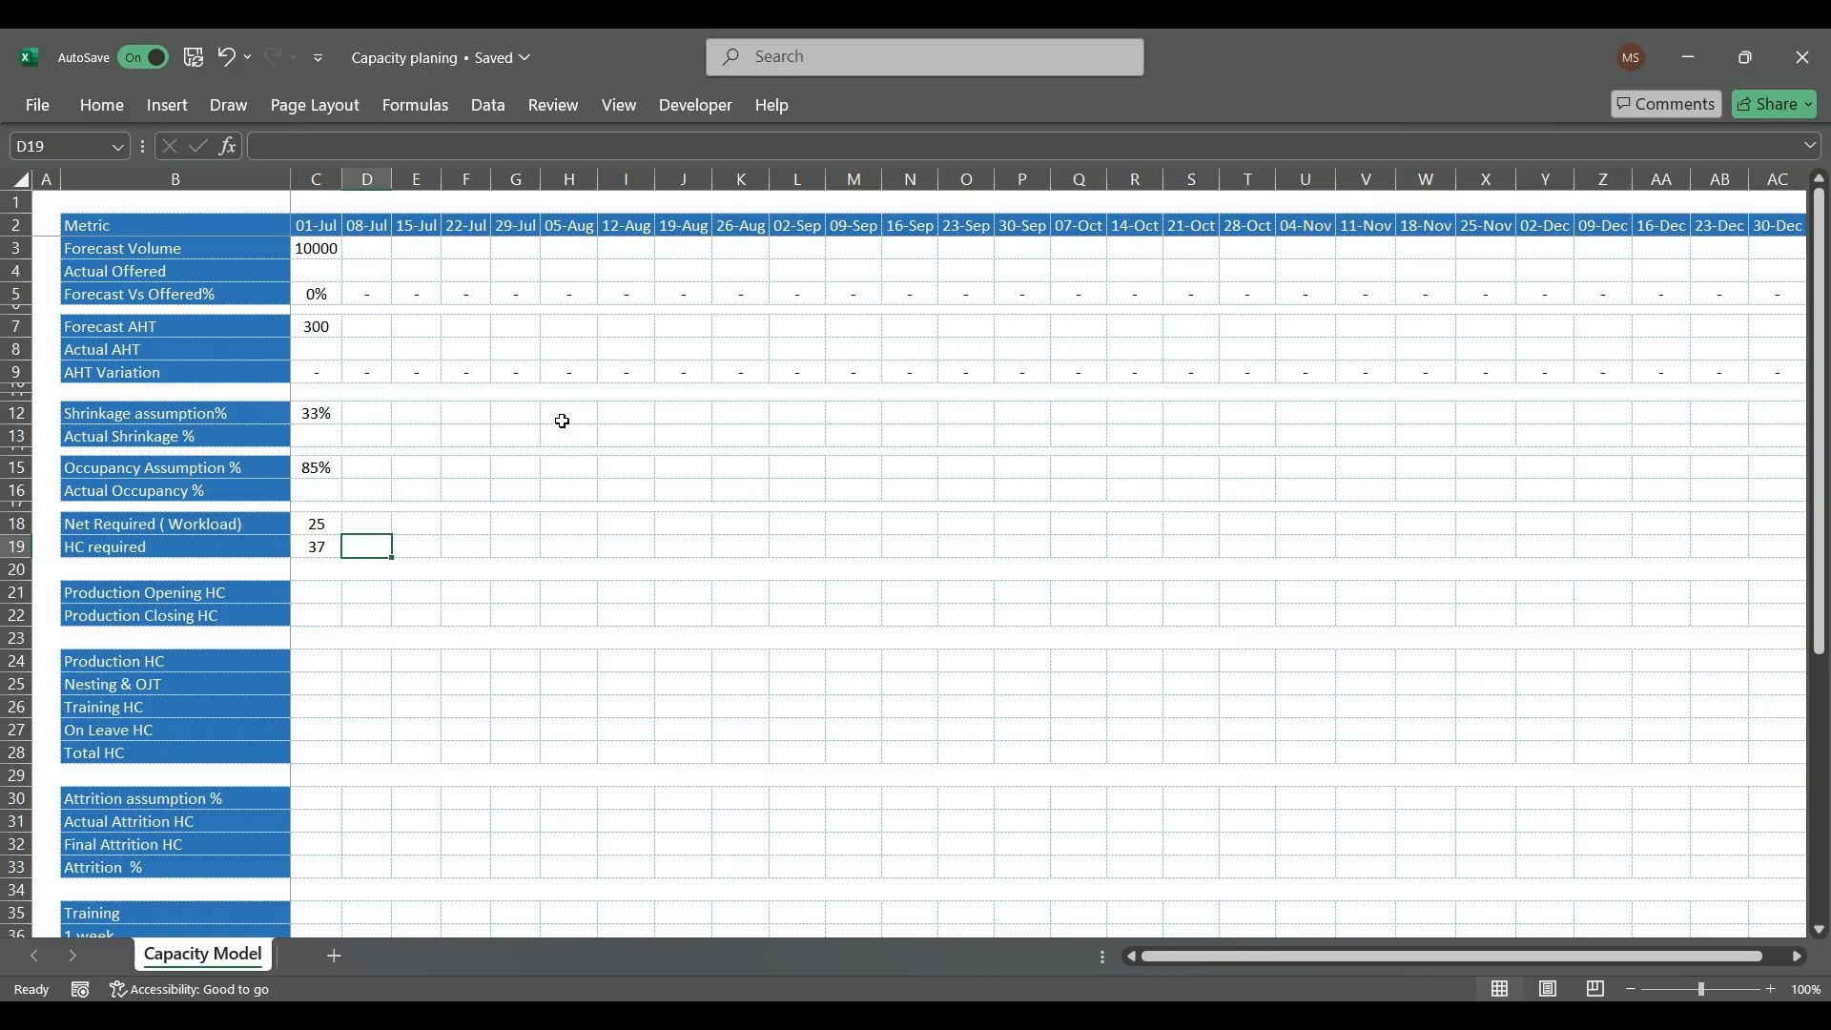
text(=)
key(Left)
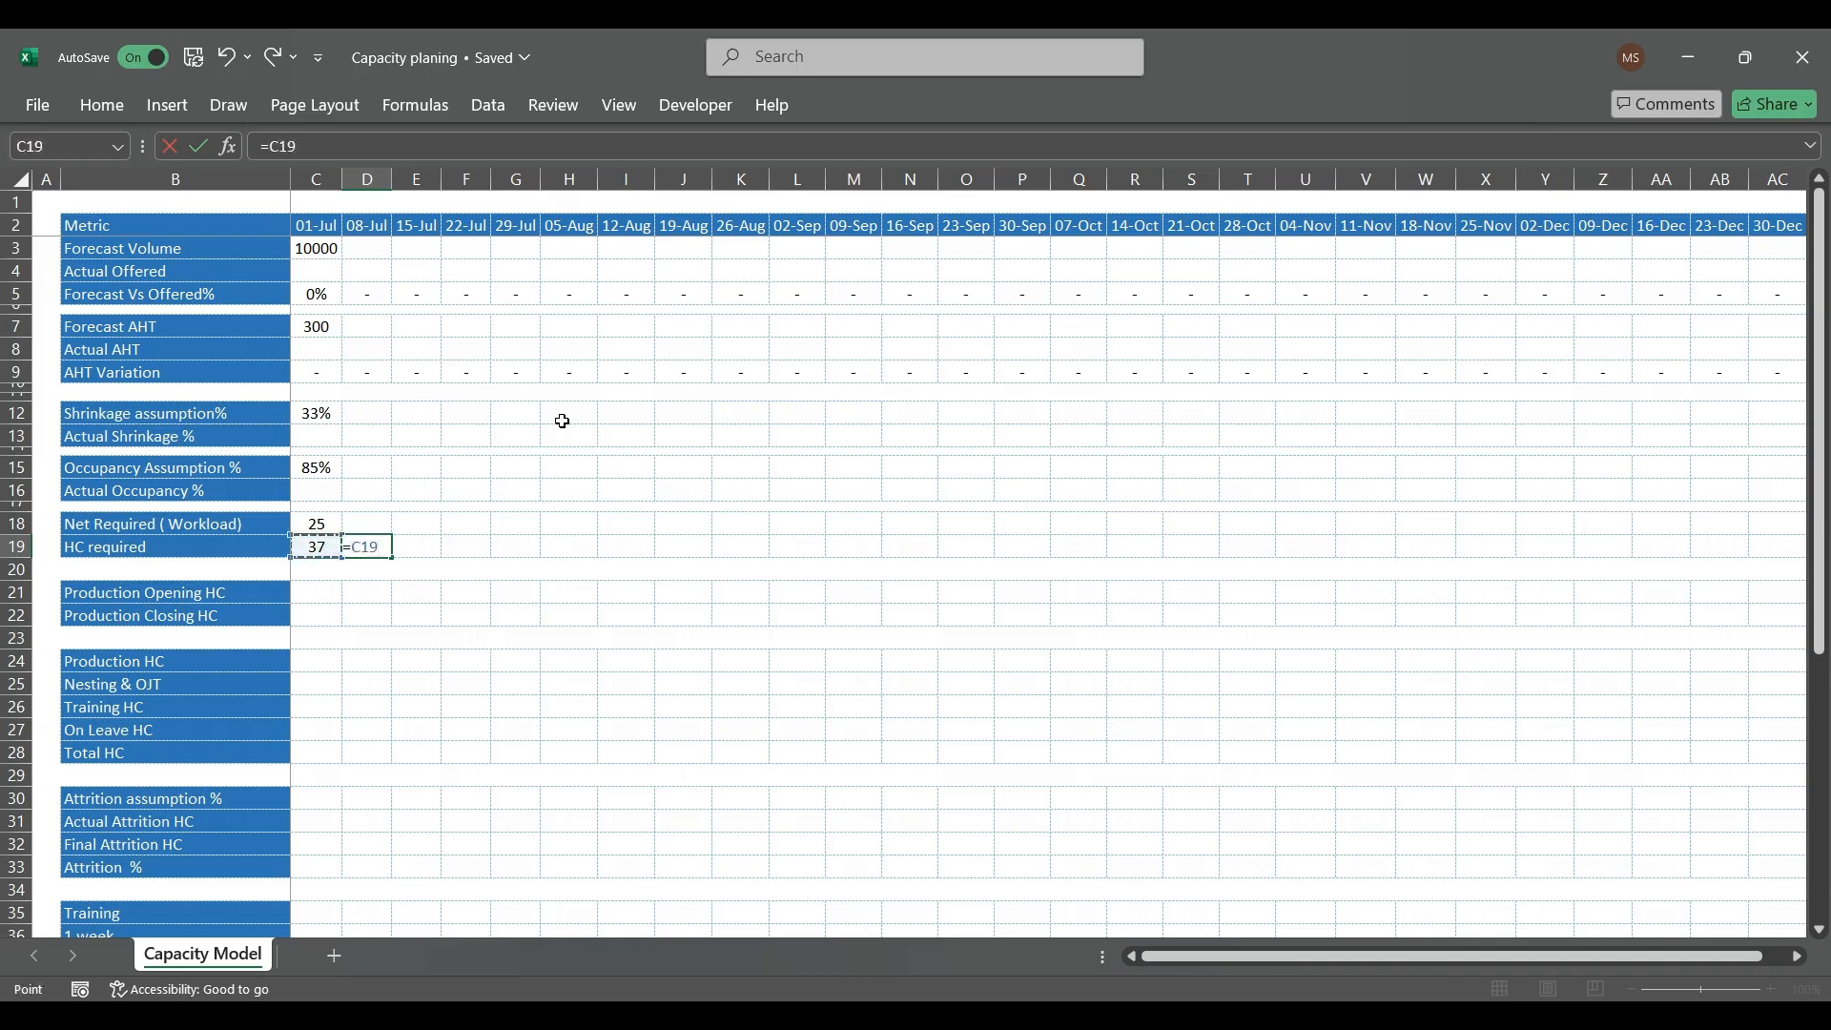
text(*33%)
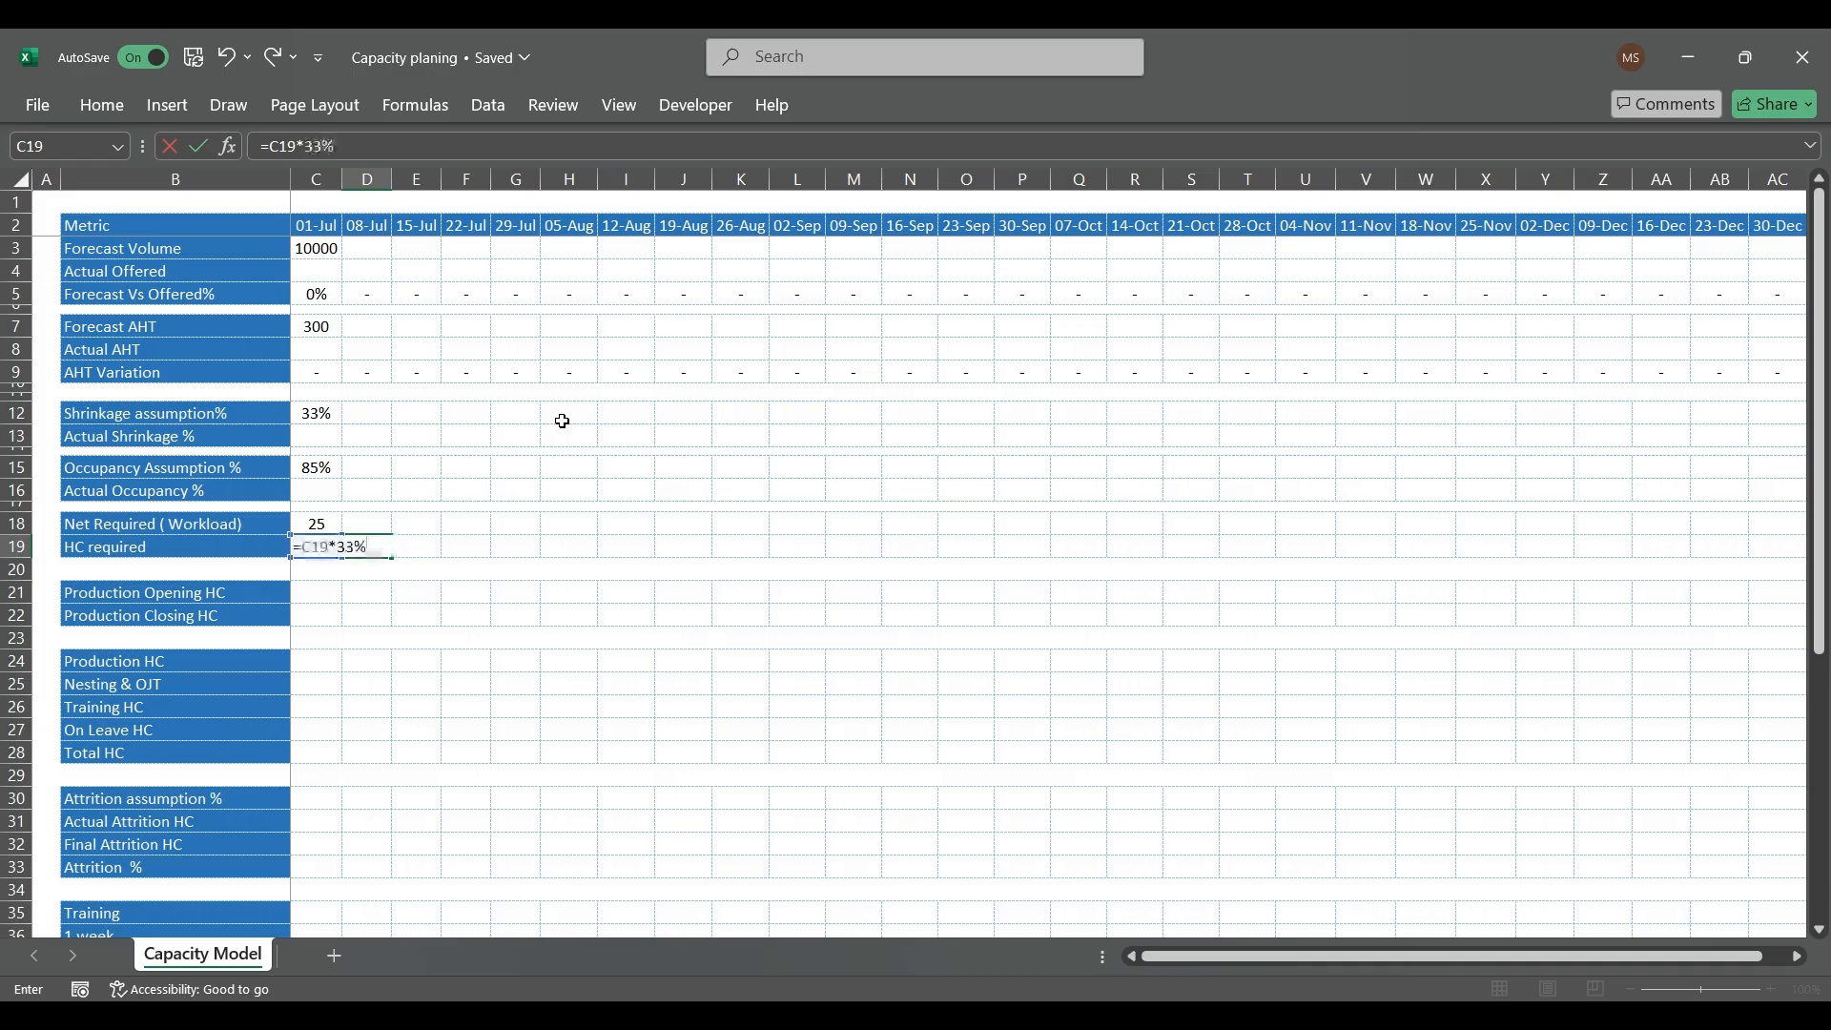
key(Return)
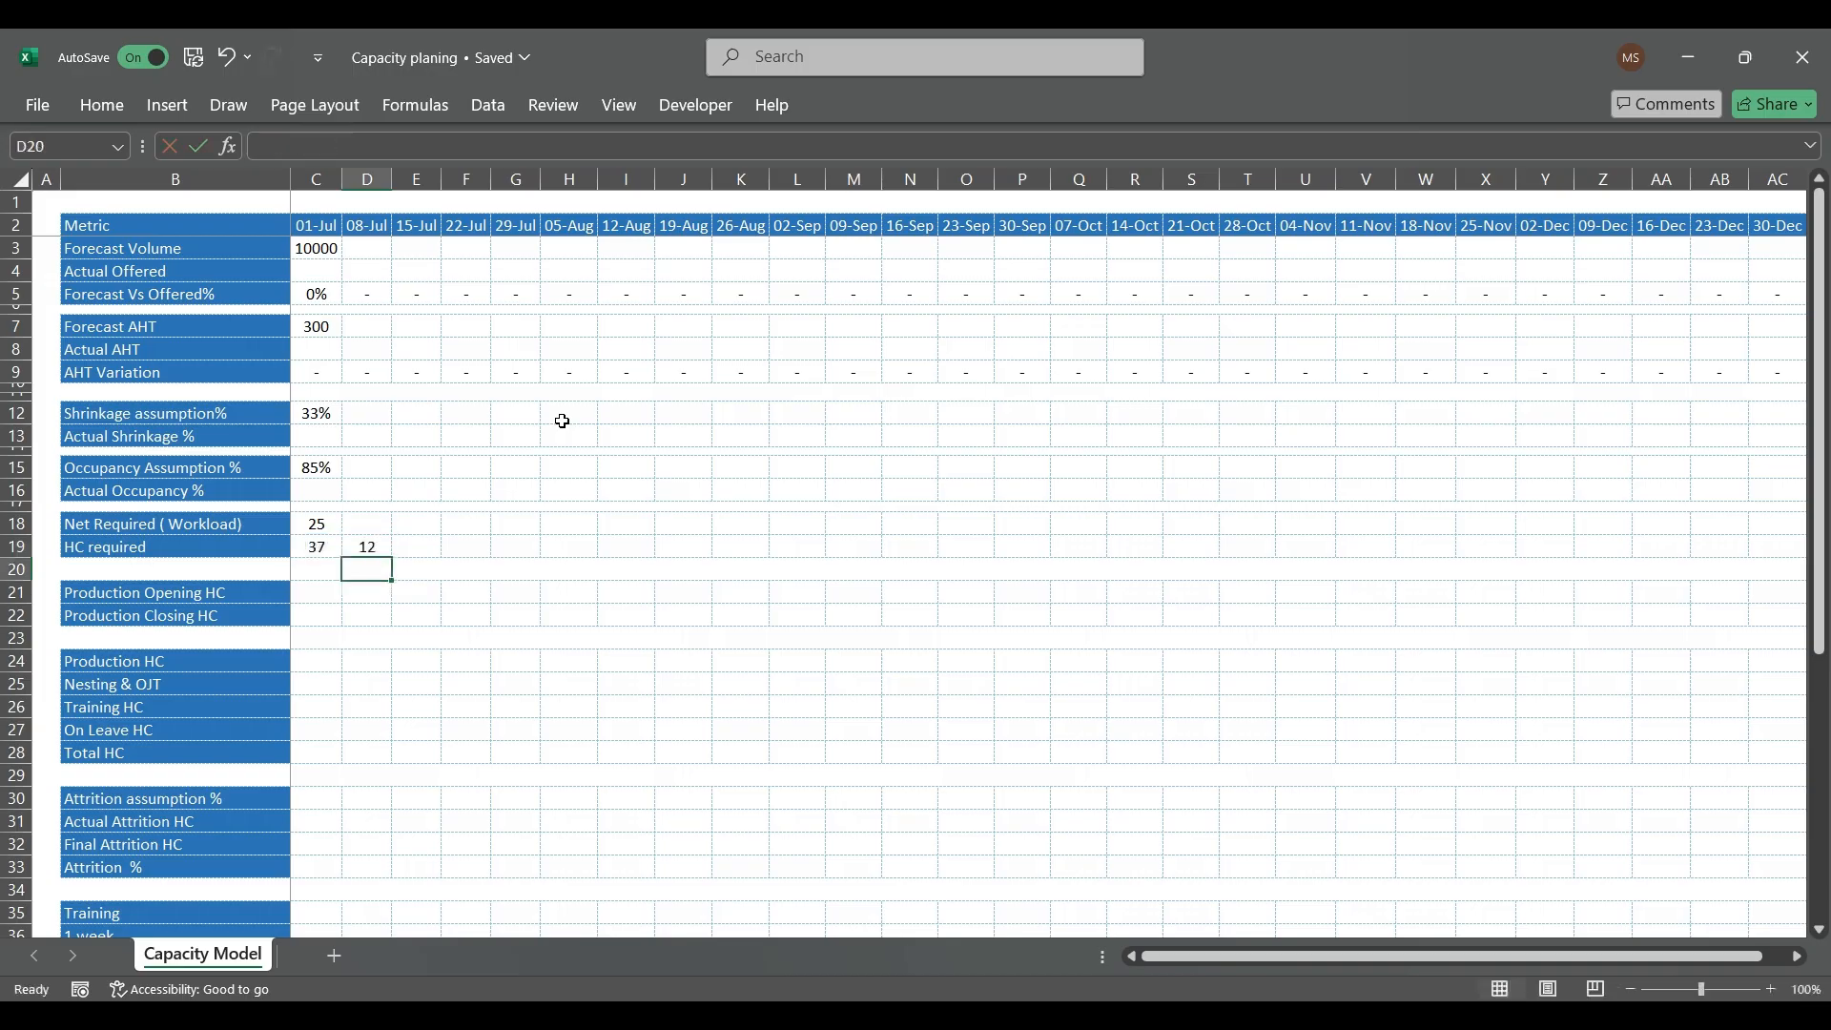
Step: Subtract the shrinkage headcount from the 01-Jul HC required in E19 with =C19-D19
key(Up)
key(Right)
text(=)
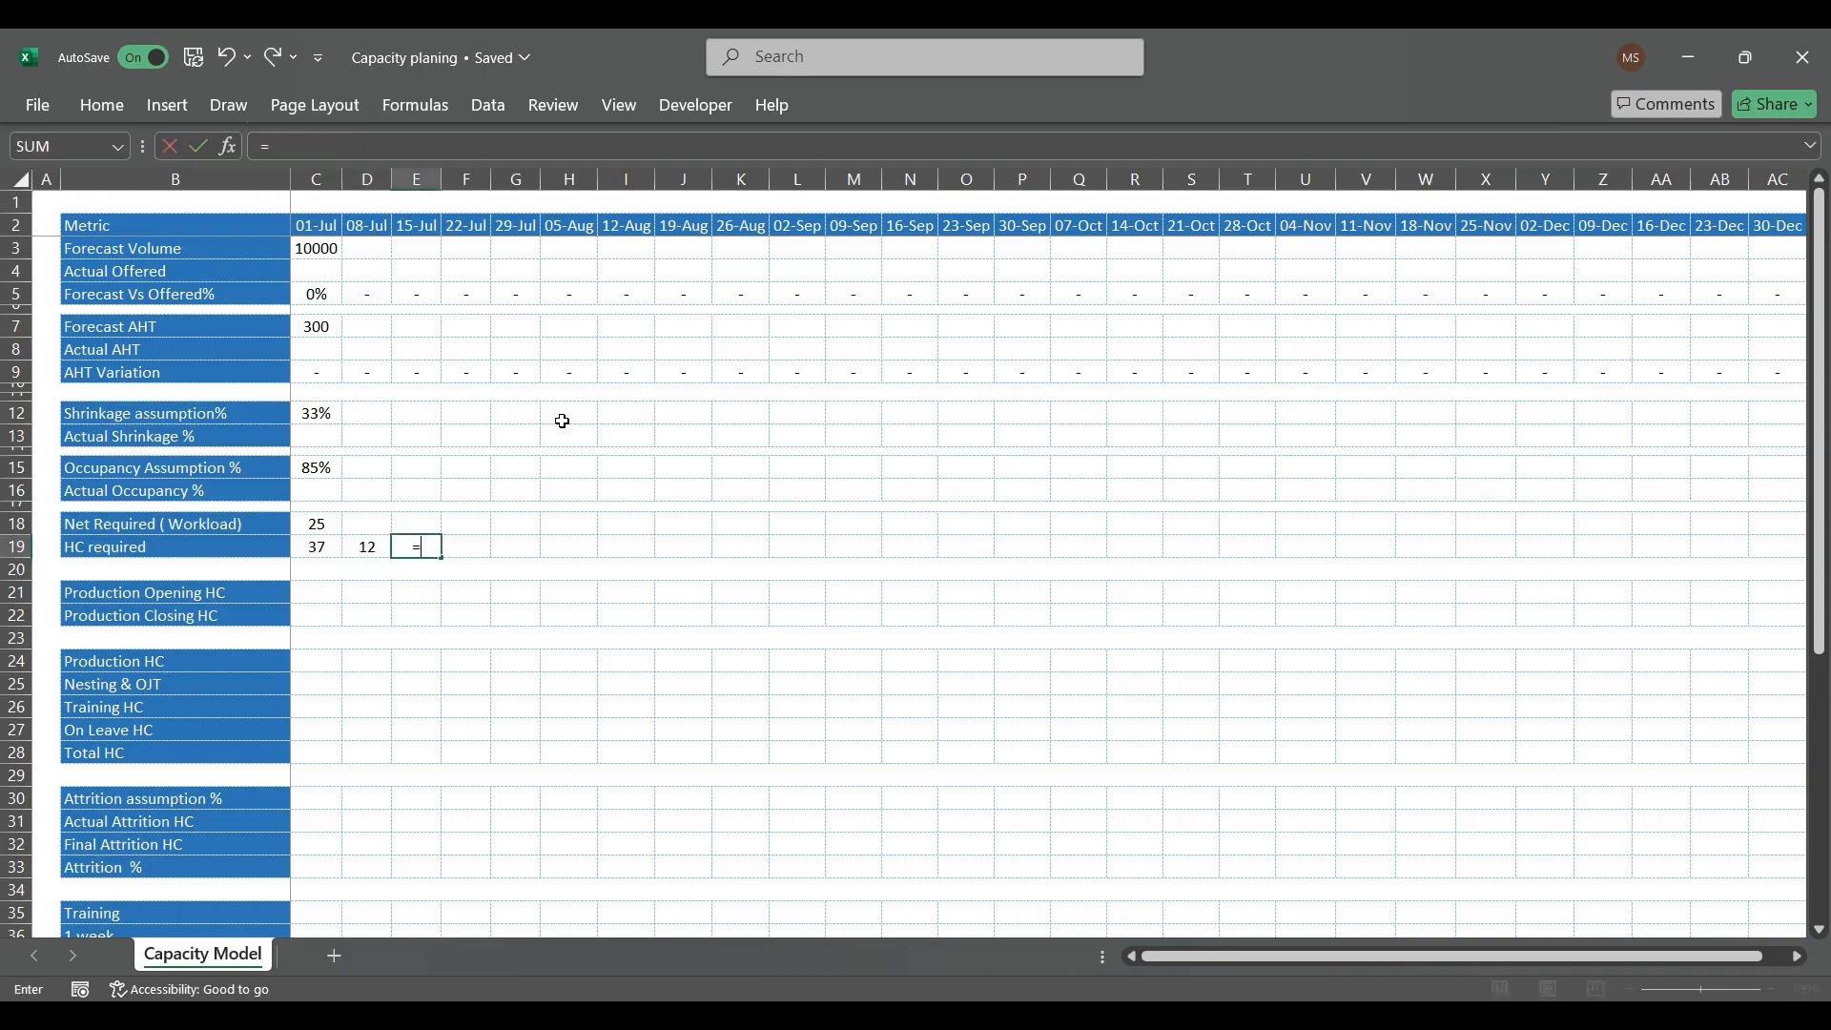
key(Left)
key(Left)
key(Left)
key(Return)
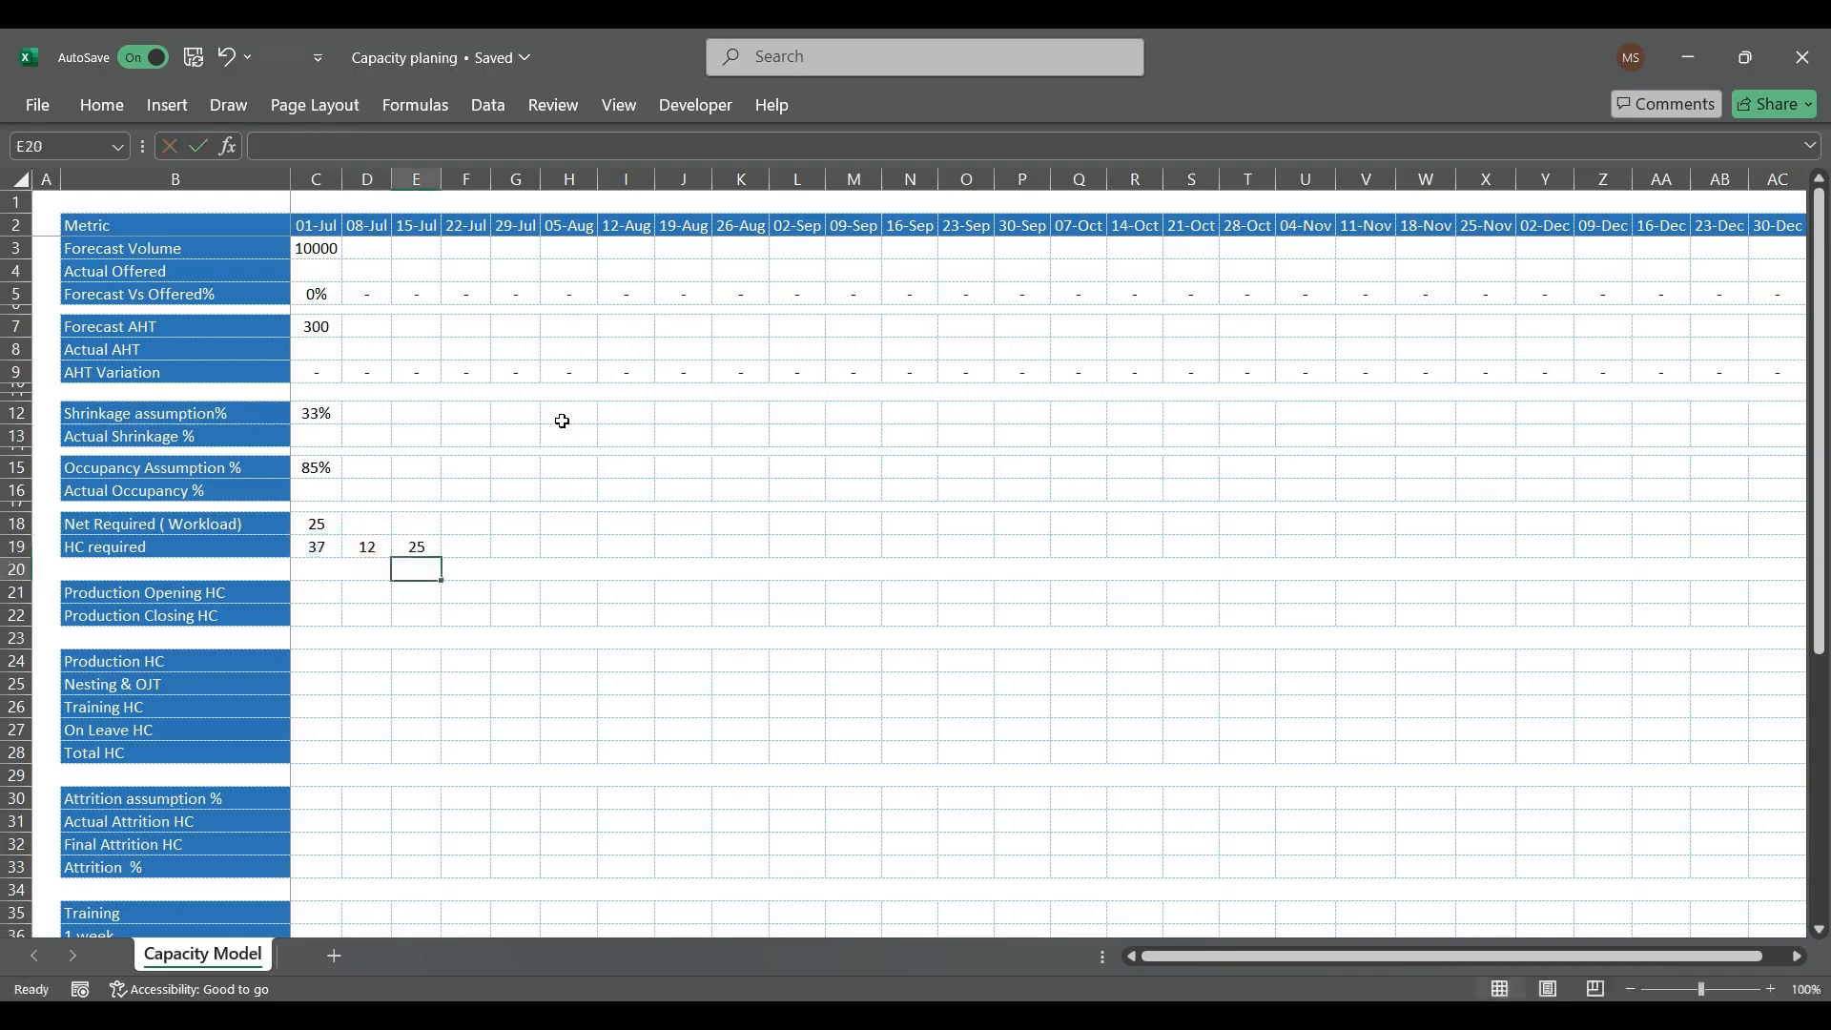
Step: Calculate the 01-Jul workload with 33% added on top in D18 using =C18*(100%+33%)
key(Up)
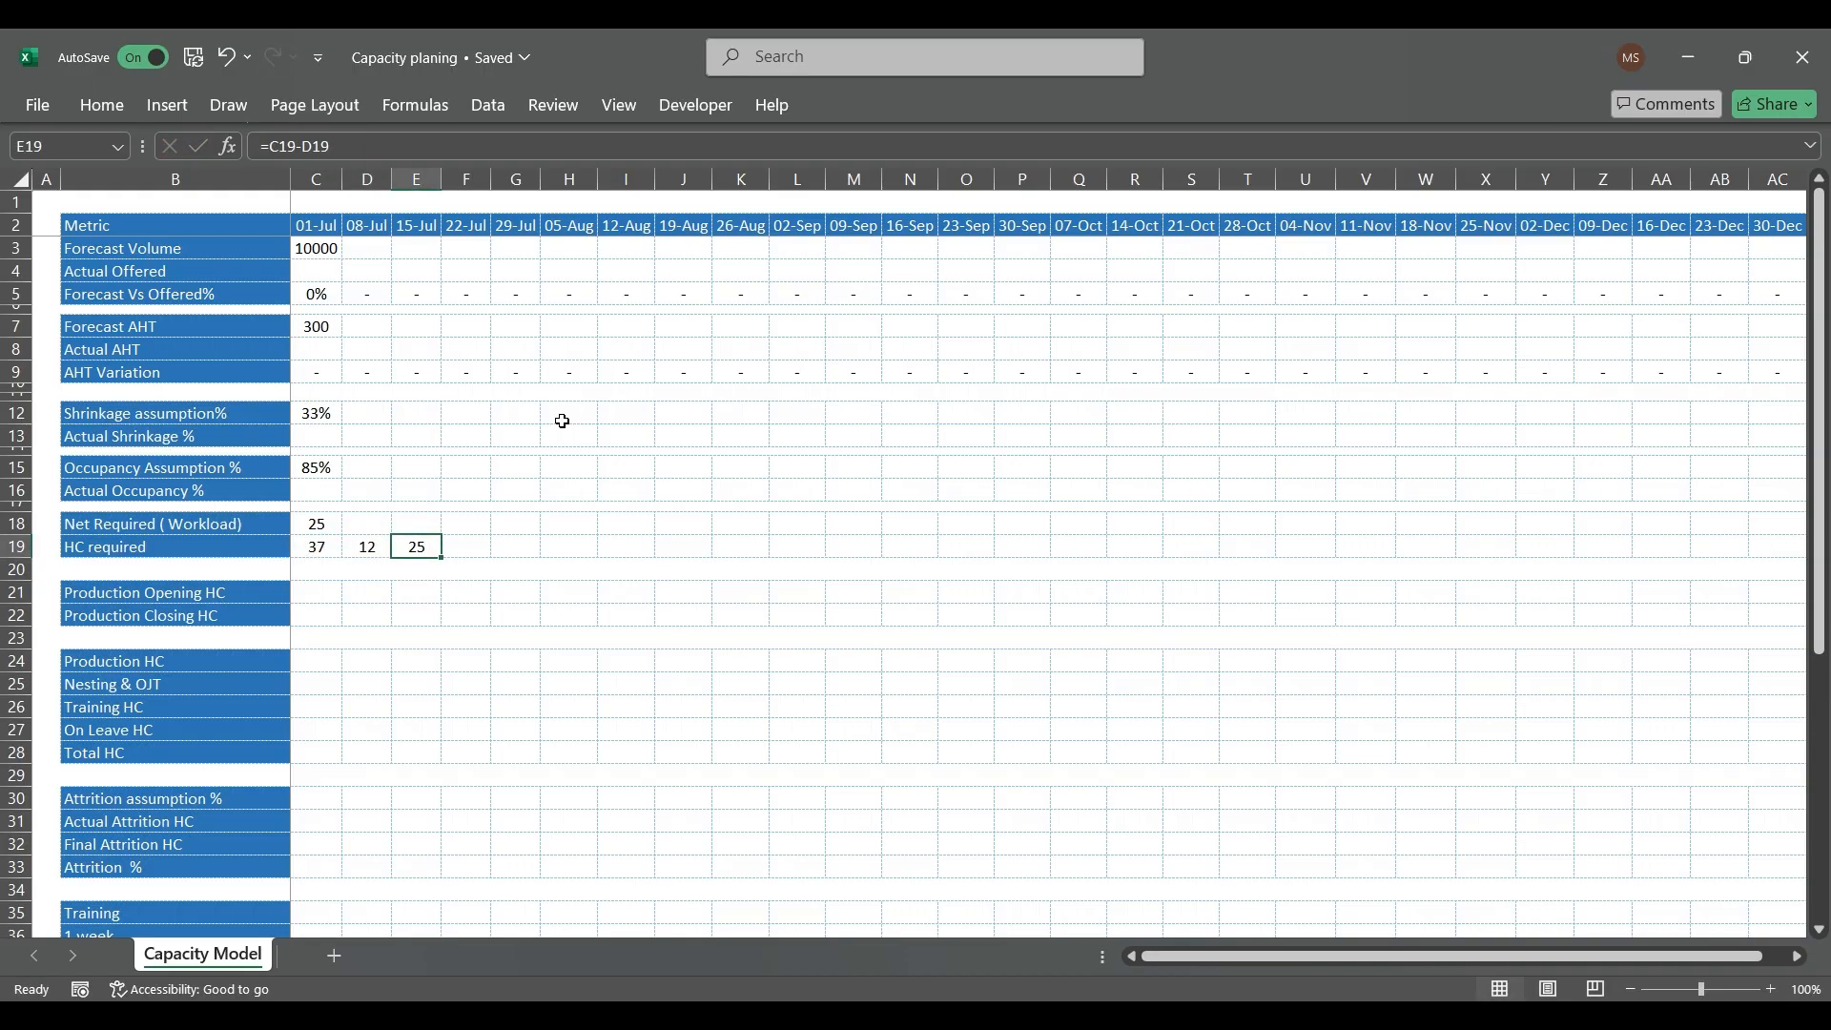
key(Left)
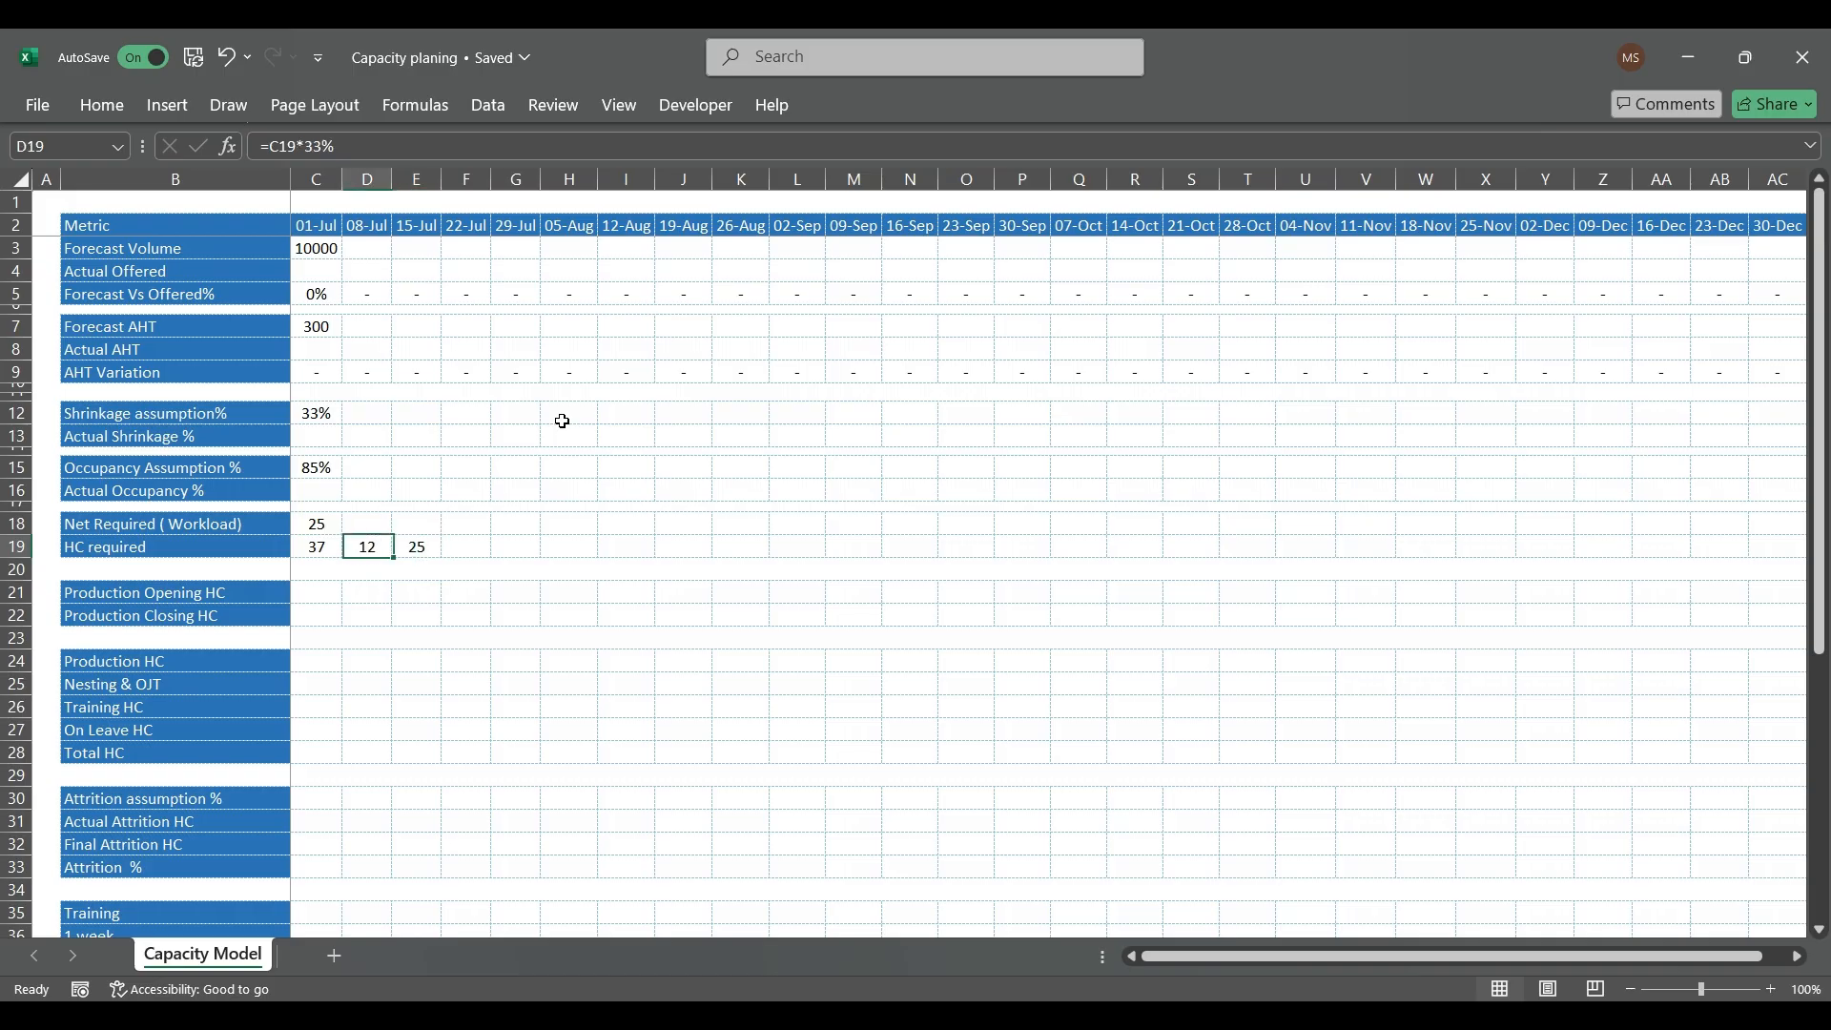
key(Up)
key(Right)
key(Left)
text(=)
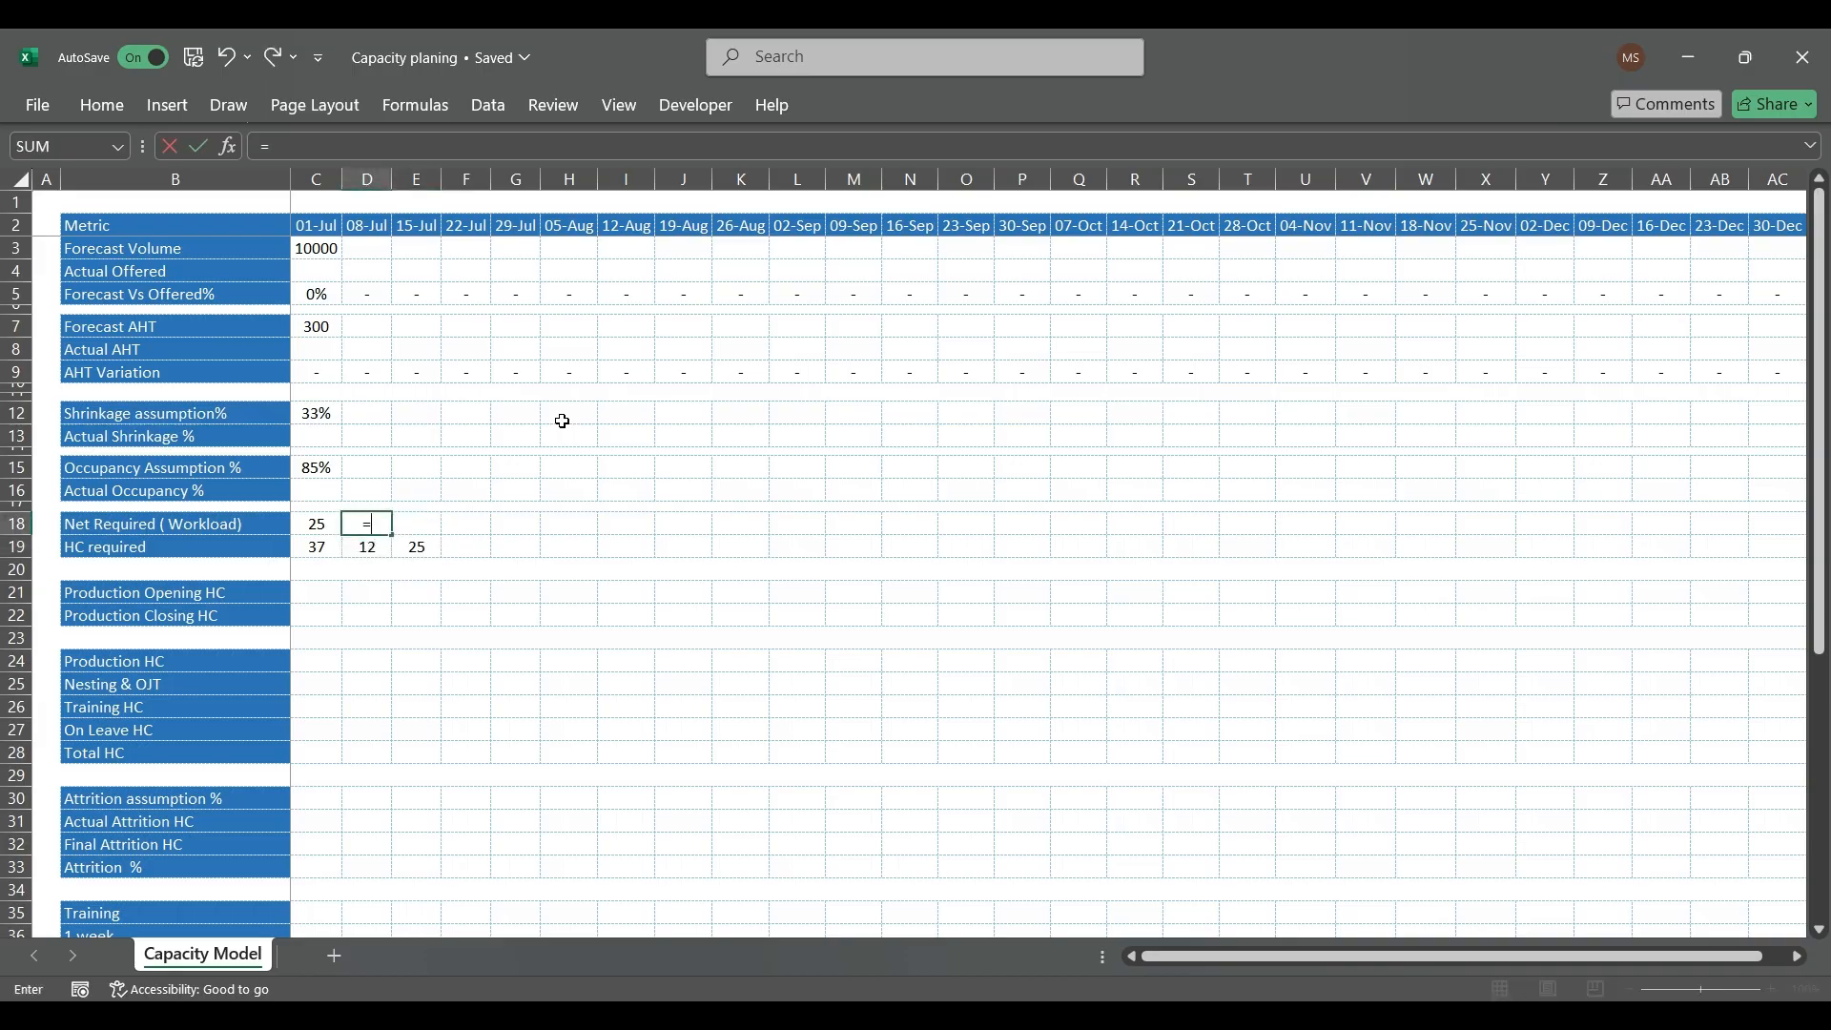
key(Left)
text(*)
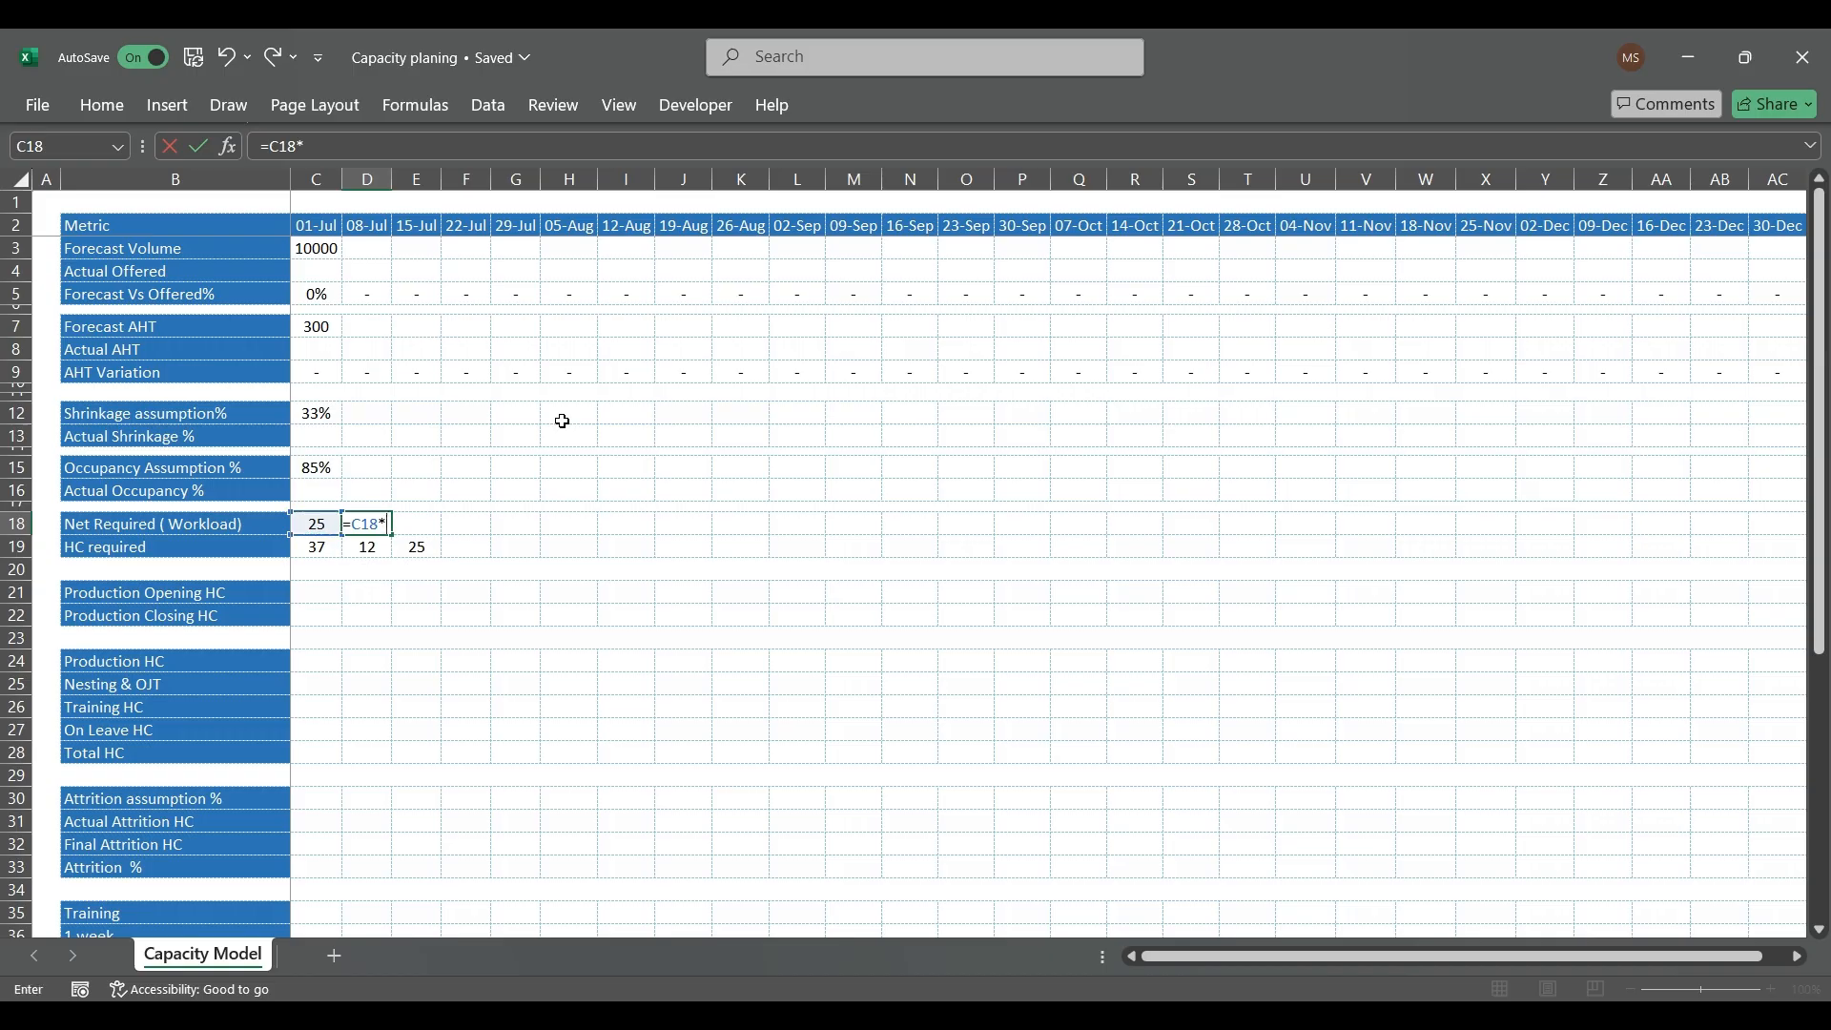
text((100%)
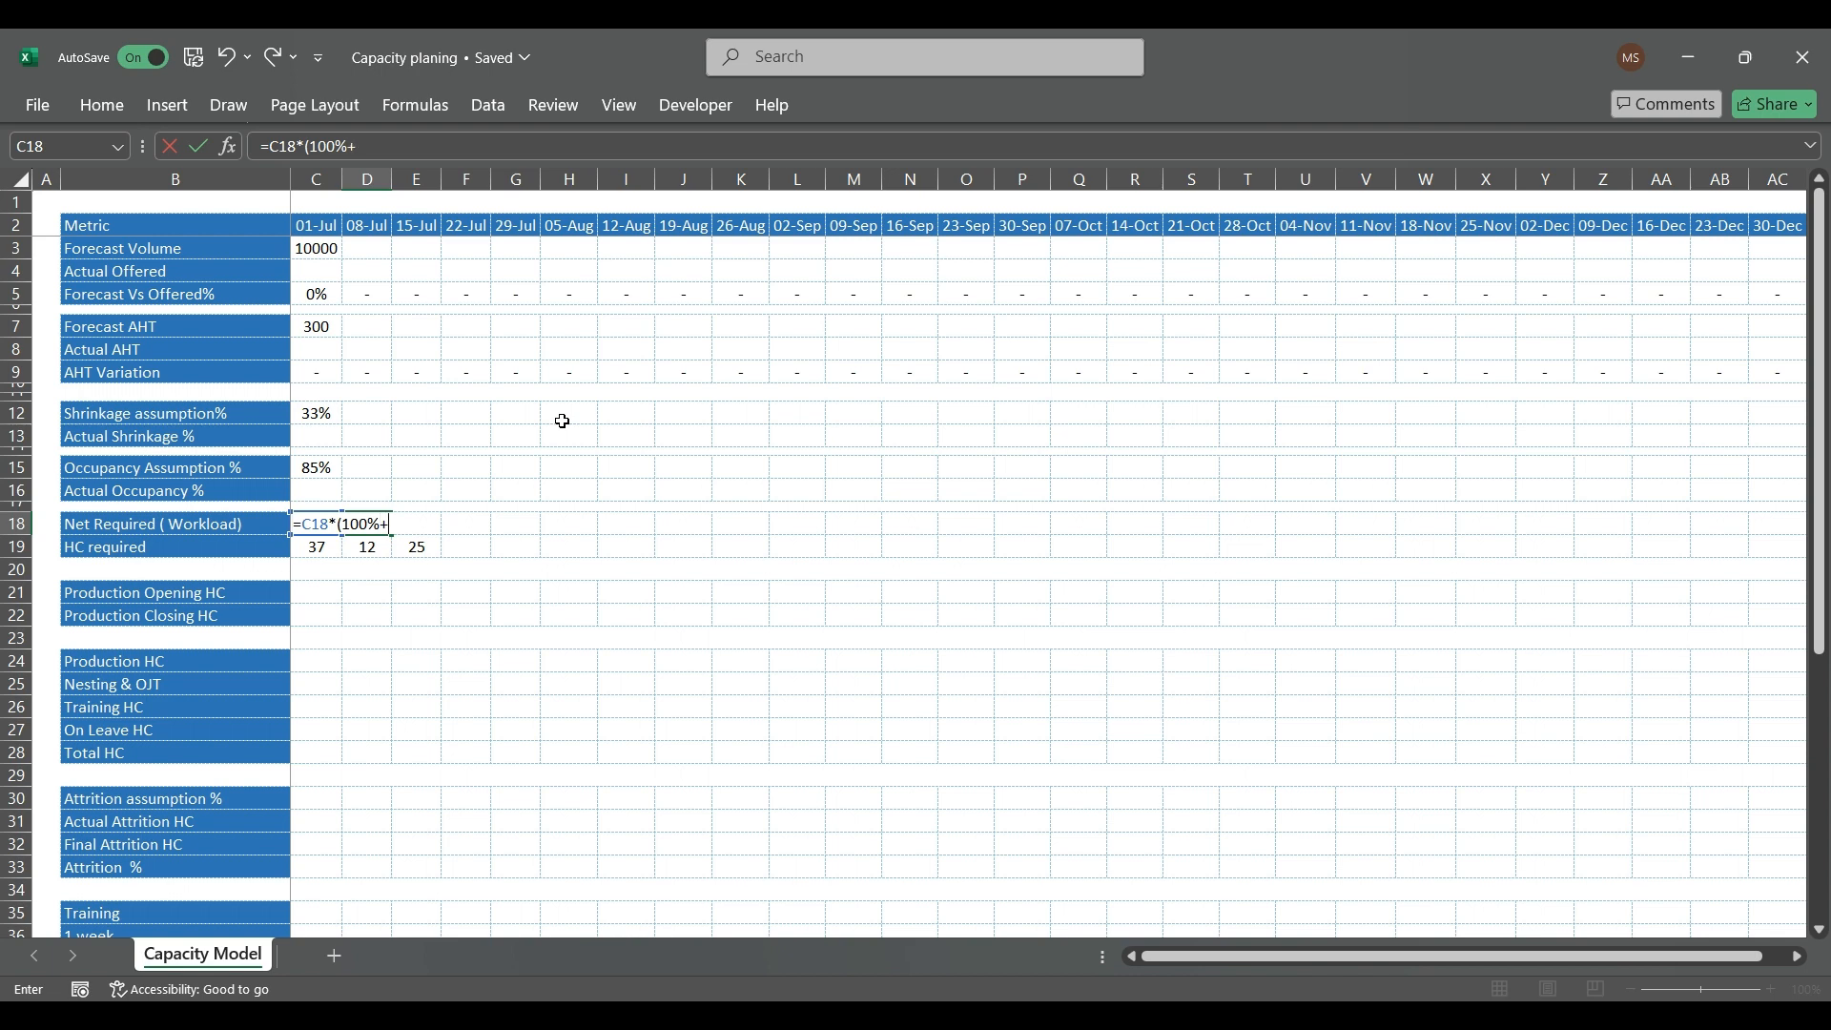
text(+33%)
key(Return)
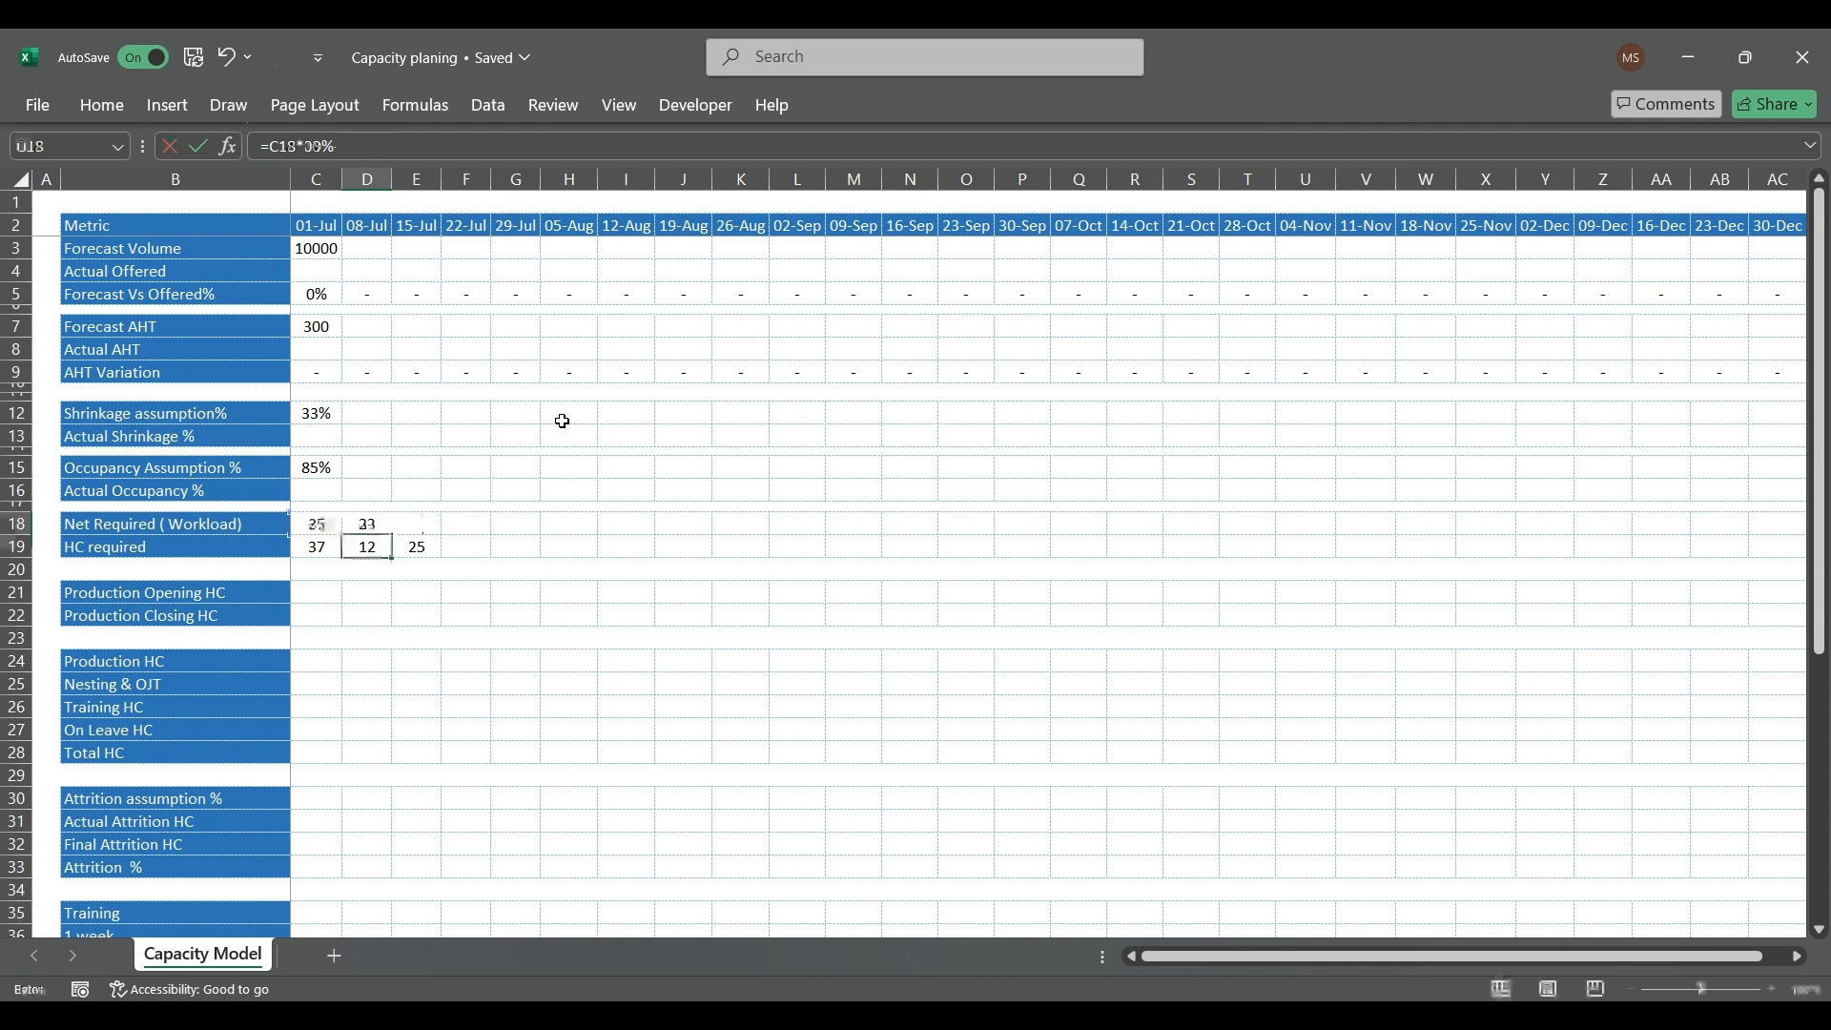
Step: Calculate 33% of the marked-up workload in E18 with the formula =D18*33%
key(Up)
key(Right)
text(=)
key(Left)
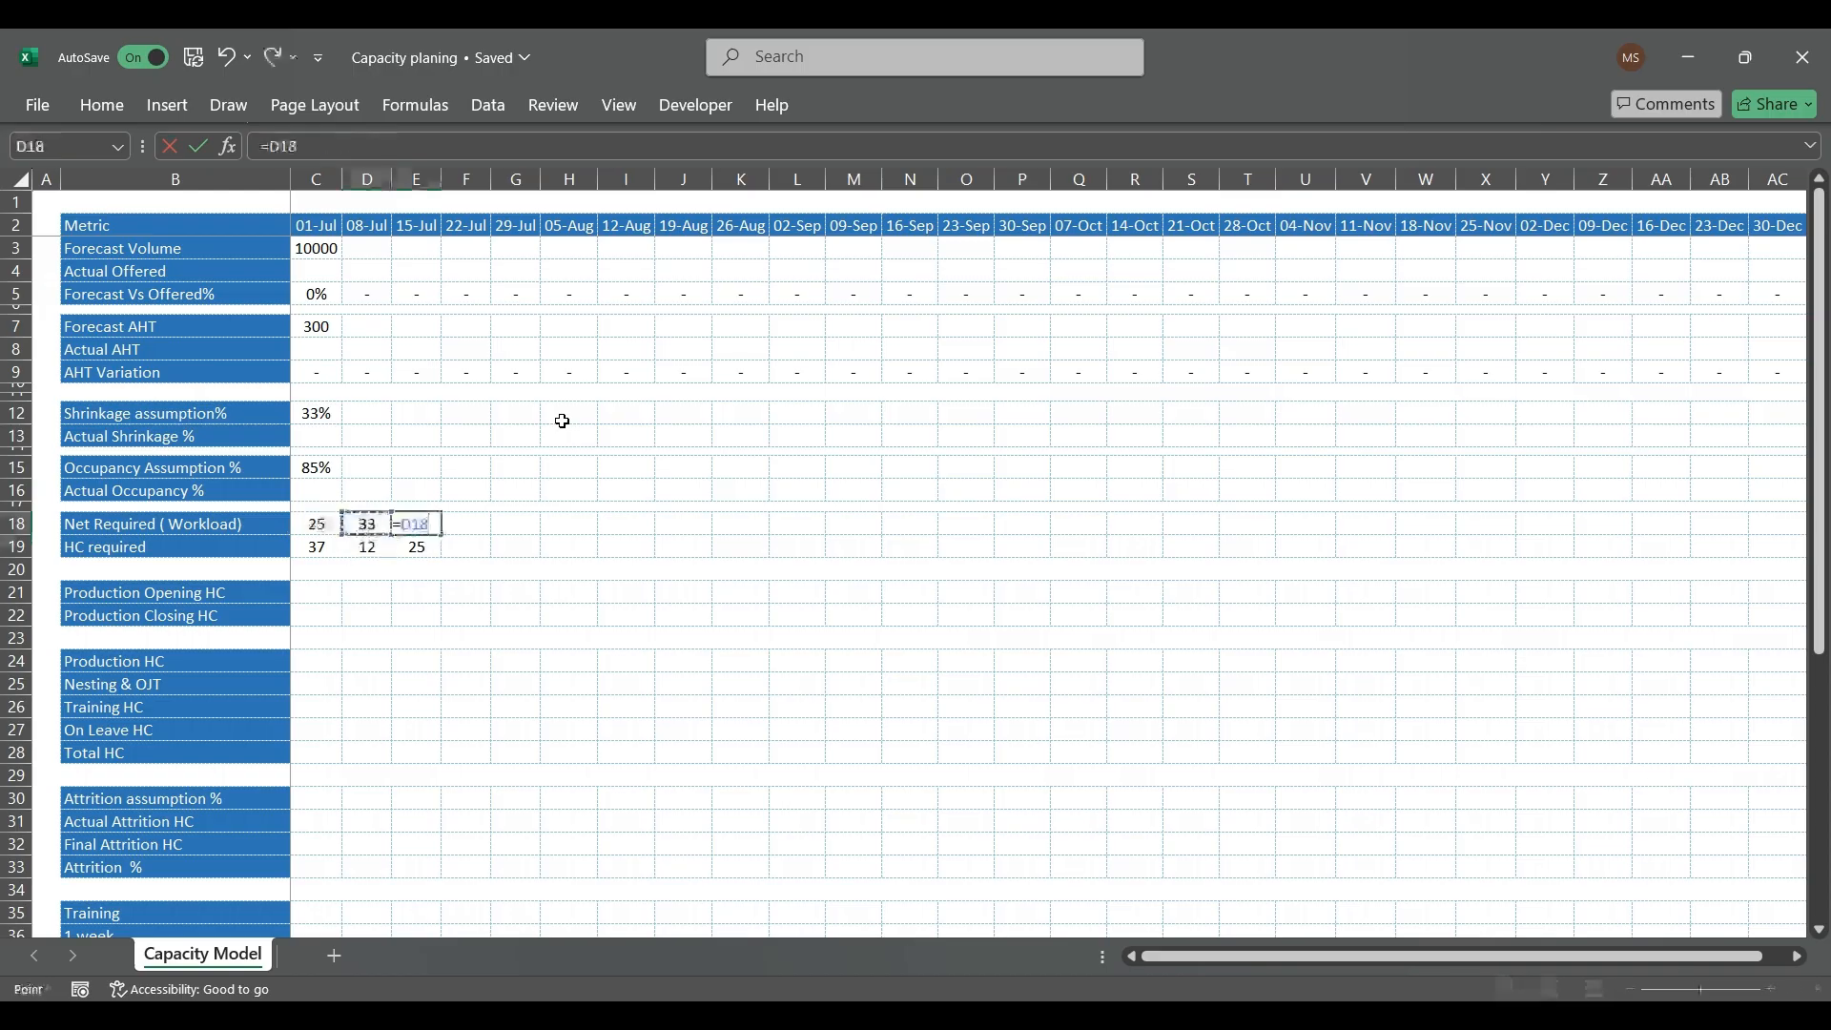
key(Escape)
key(Left)
text(=D18*33)
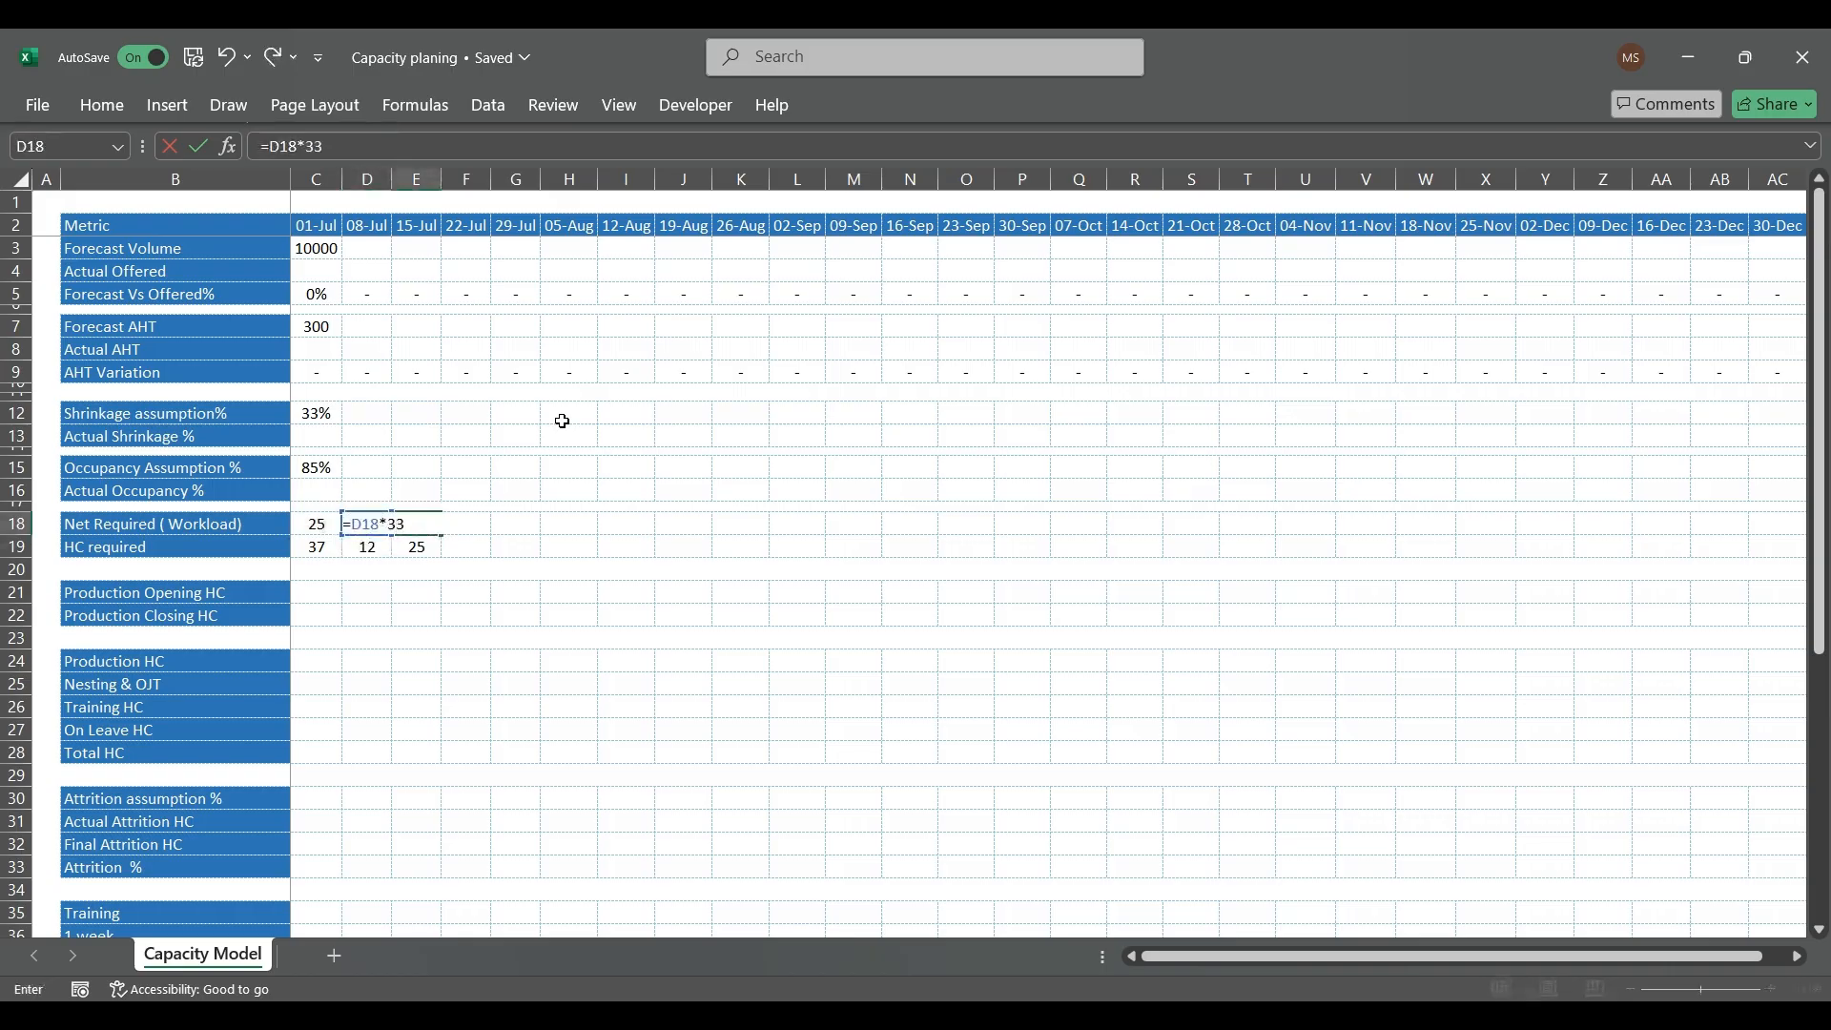
text(%)
key(Return)
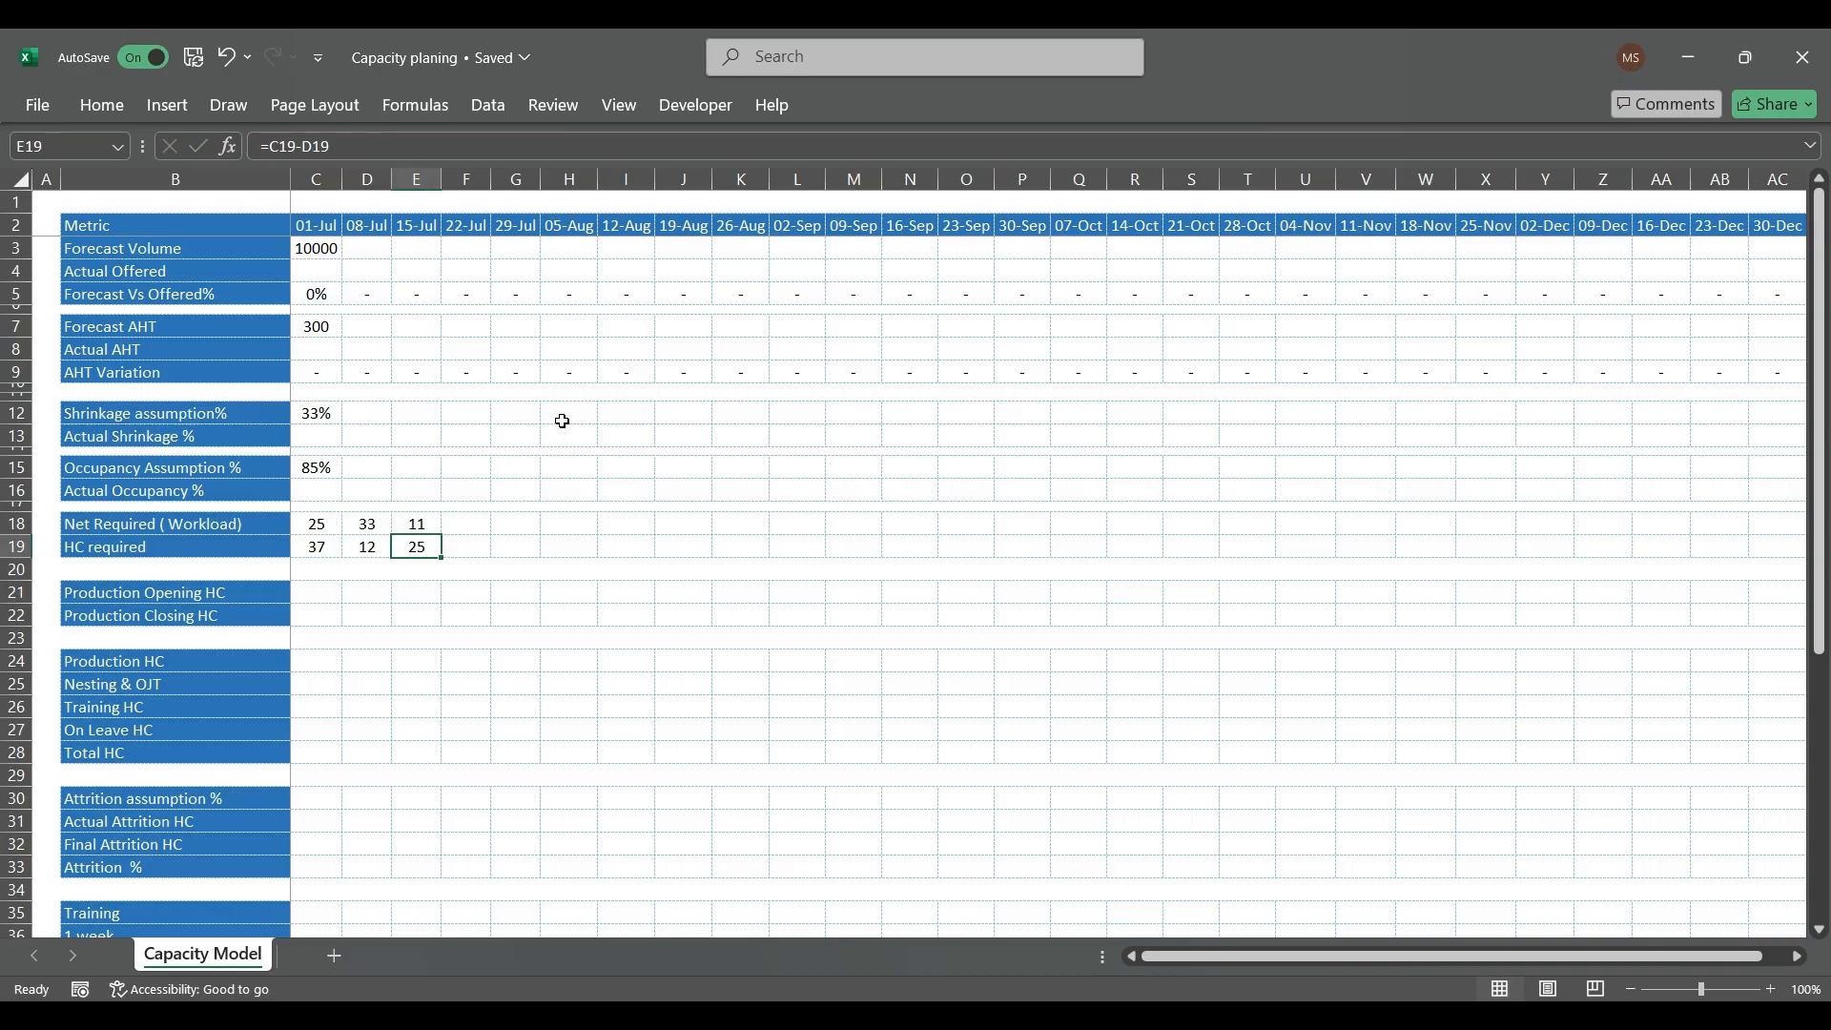
Step: Subtract the 33% share from the marked-up workload in F18 with =D18-E18
key(Up)
key(Right)
text(=)
key(Left)
key(Left)
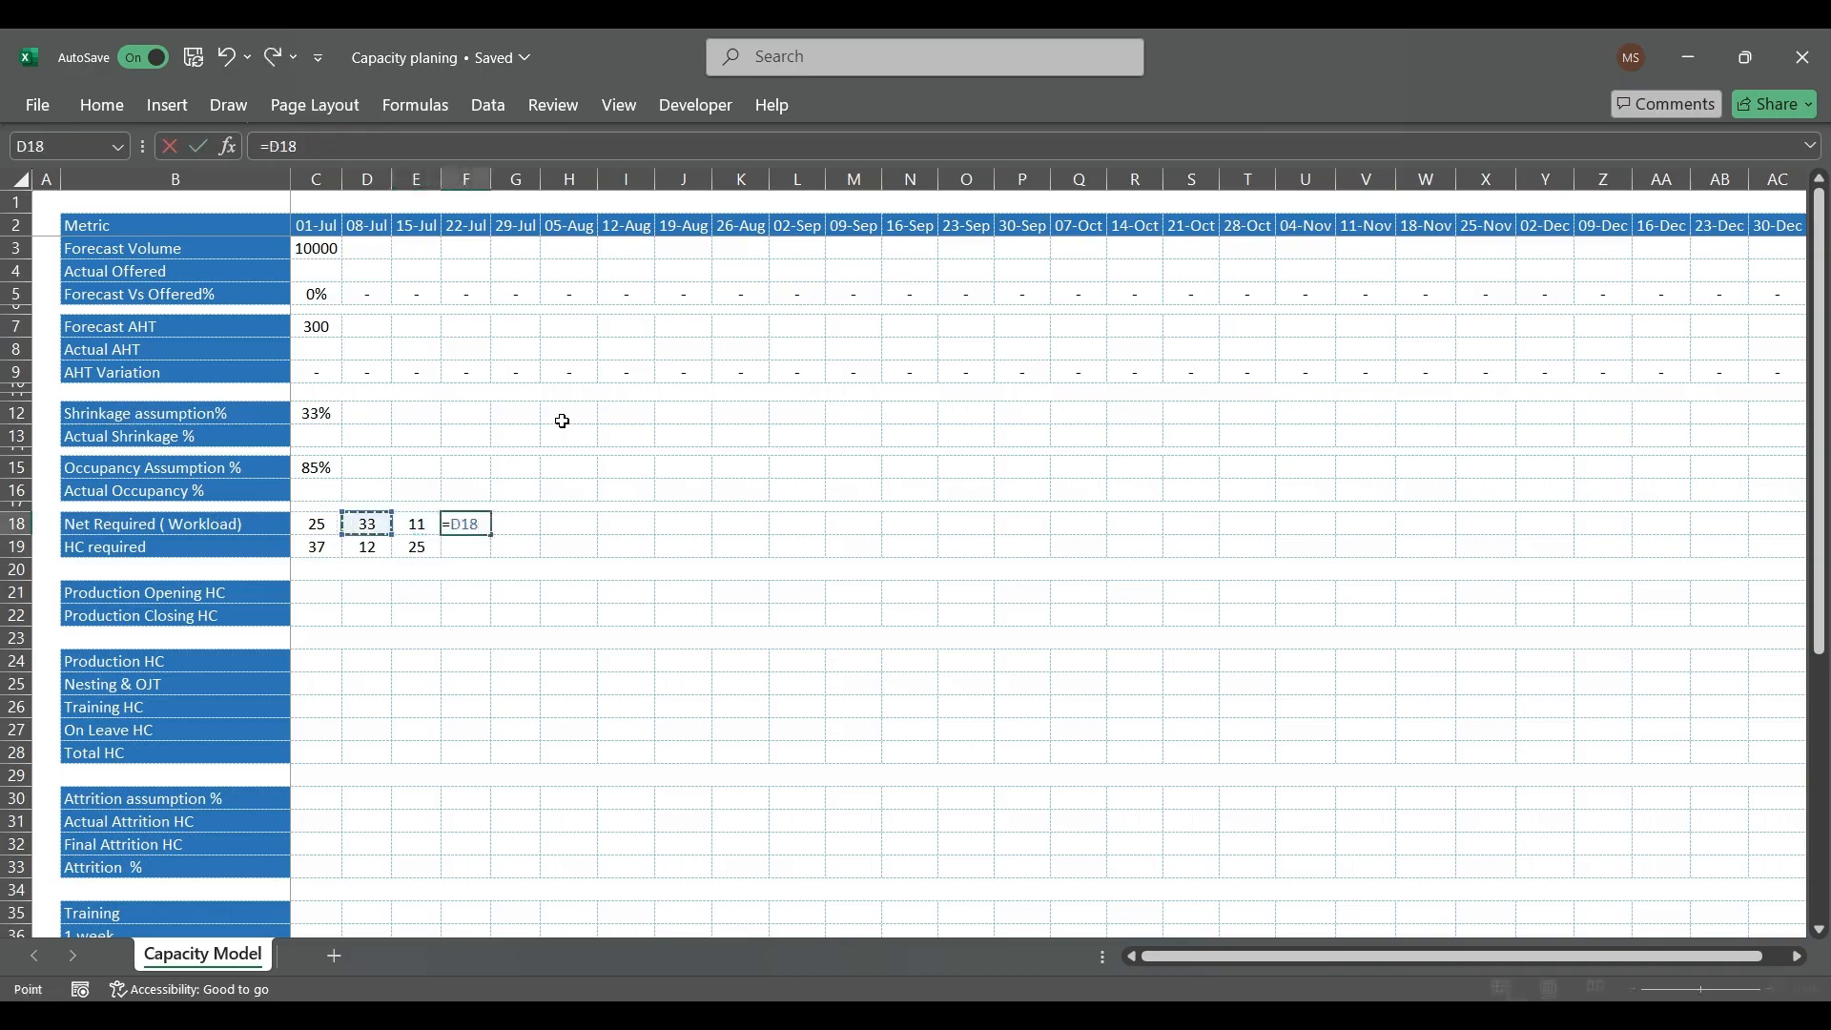
text(*66%)
key(Return)
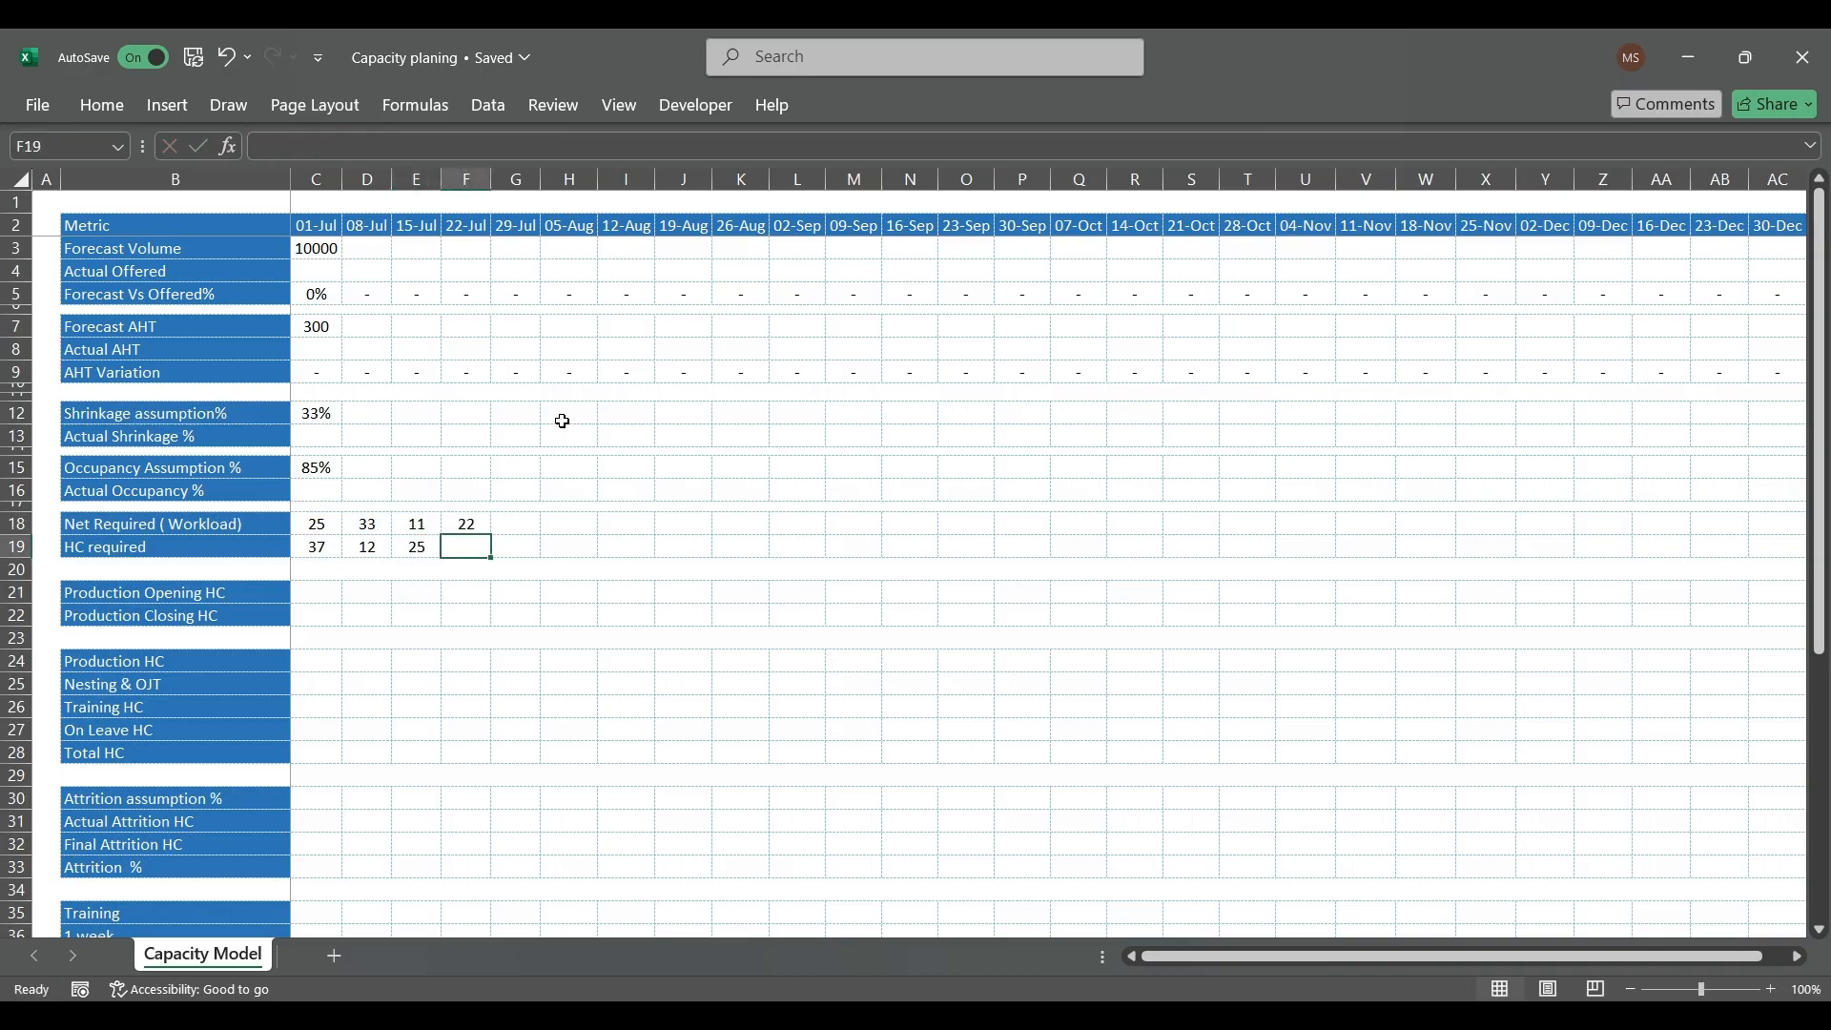
Step: Compare the scratch shrinkage formulas in rows 18 and 19 with the HC required formula in C19
key(Up)
key(Left)
key(Left)
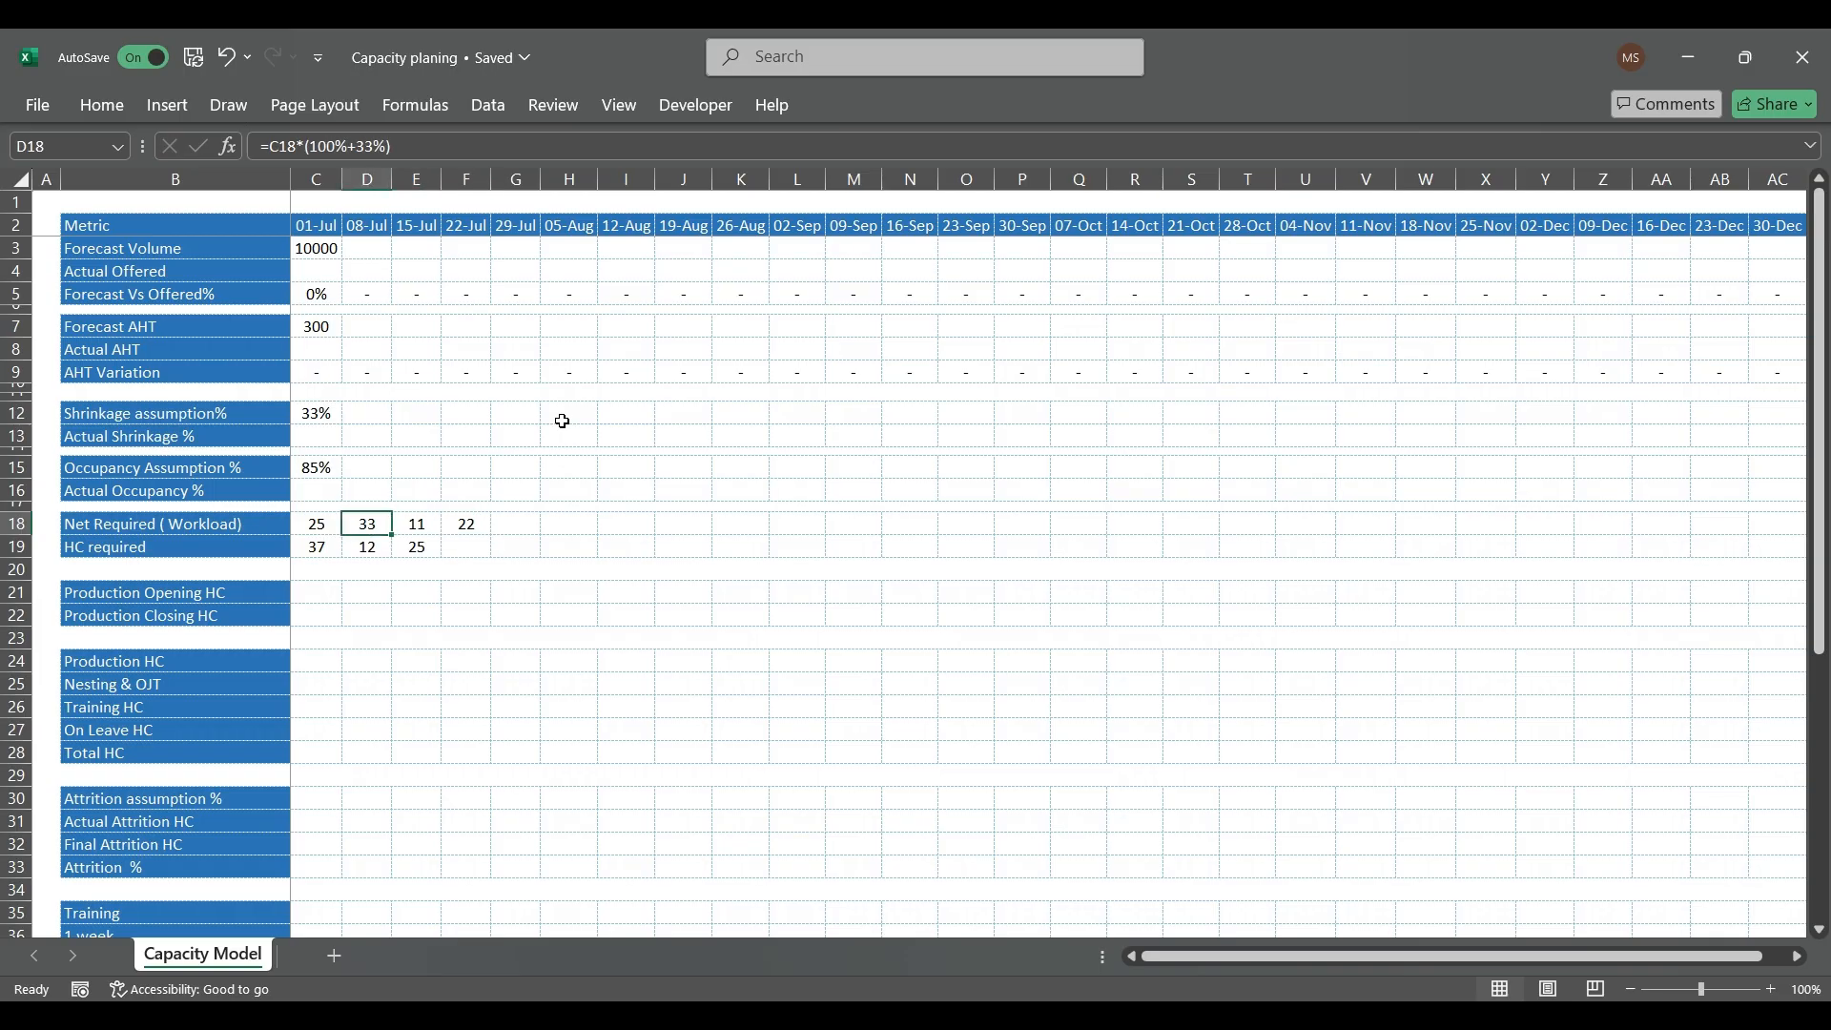
key(Right)
key(Right)
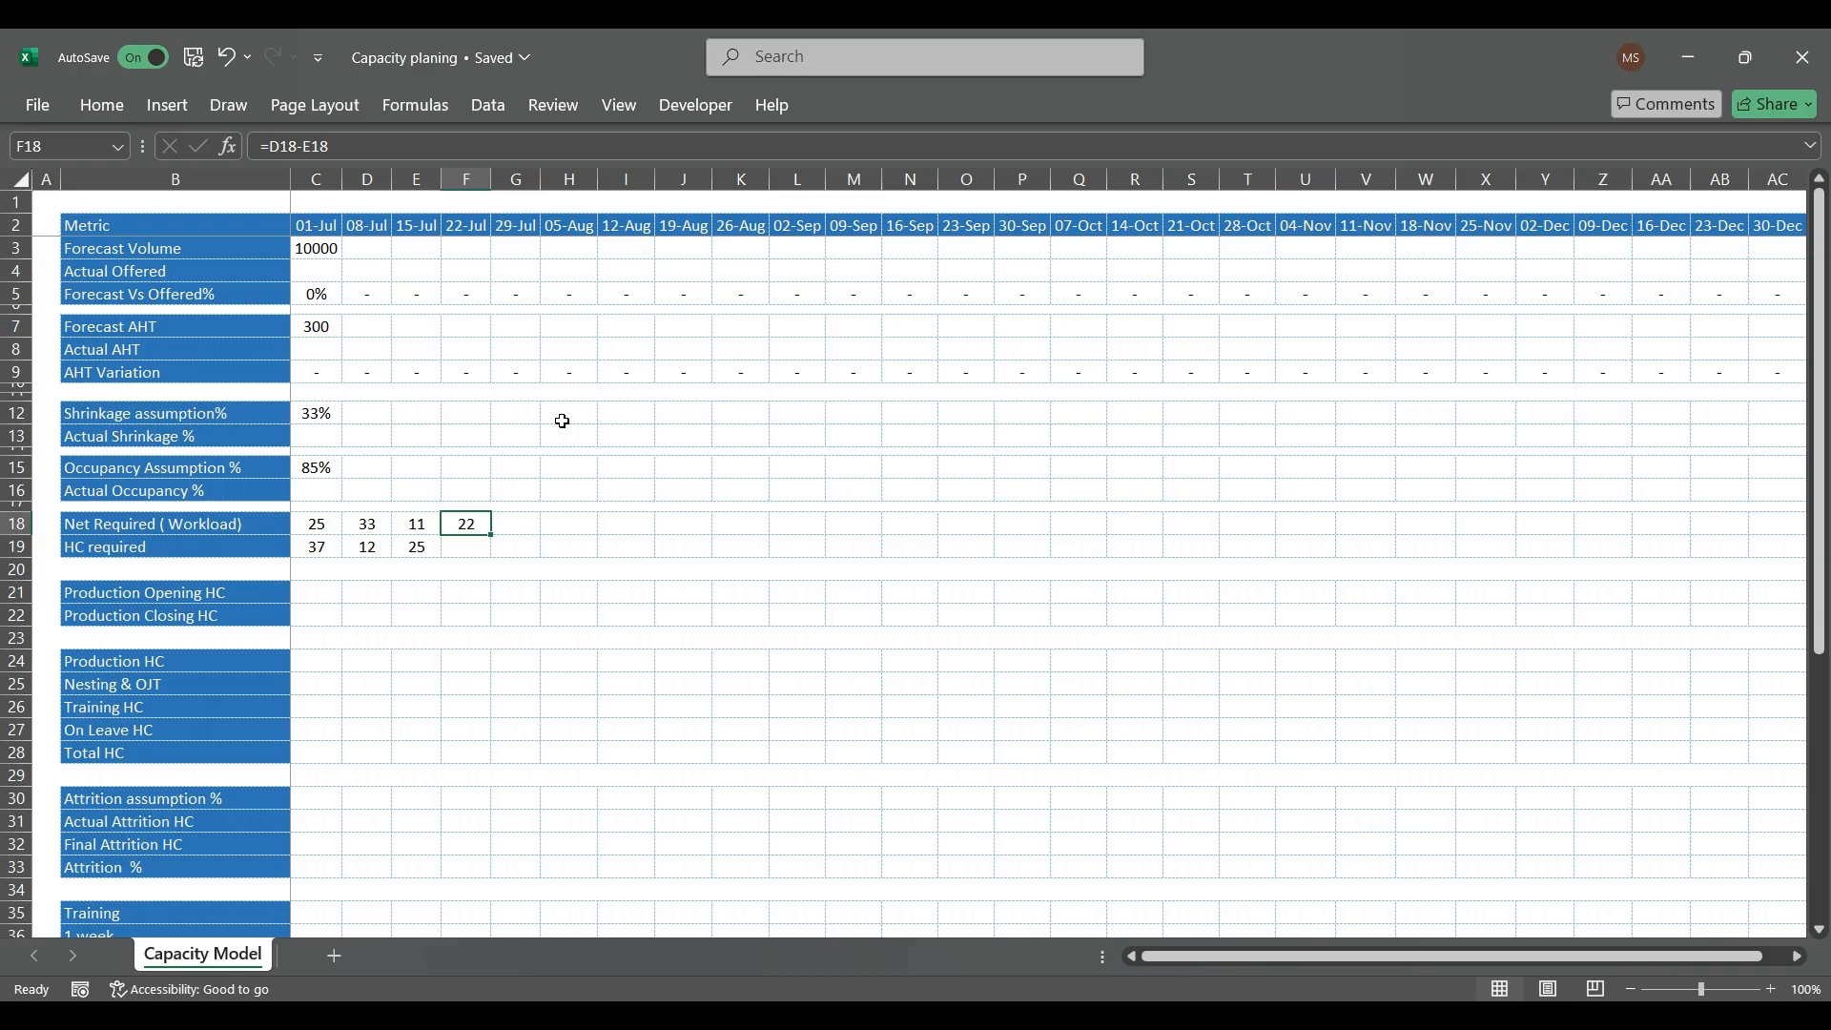
key(Down)
key(Left)
key(Left)
key(Left)
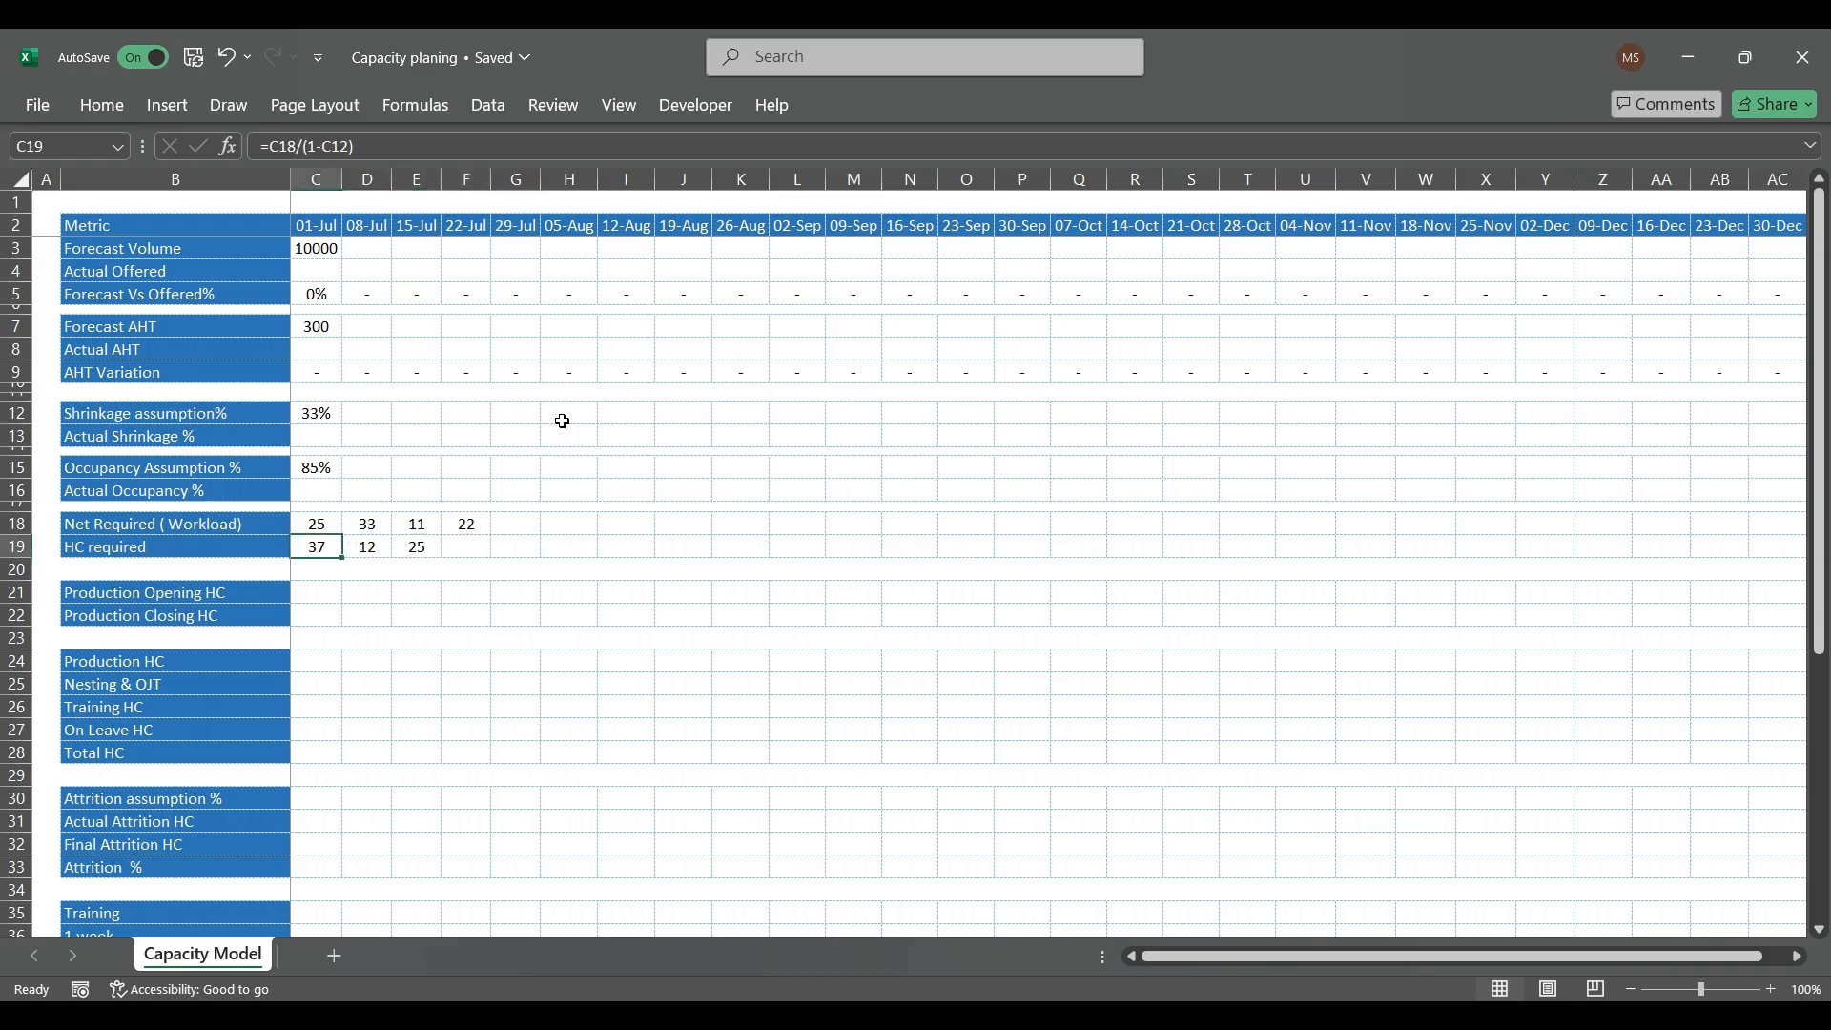
key(Right)
key(Right)
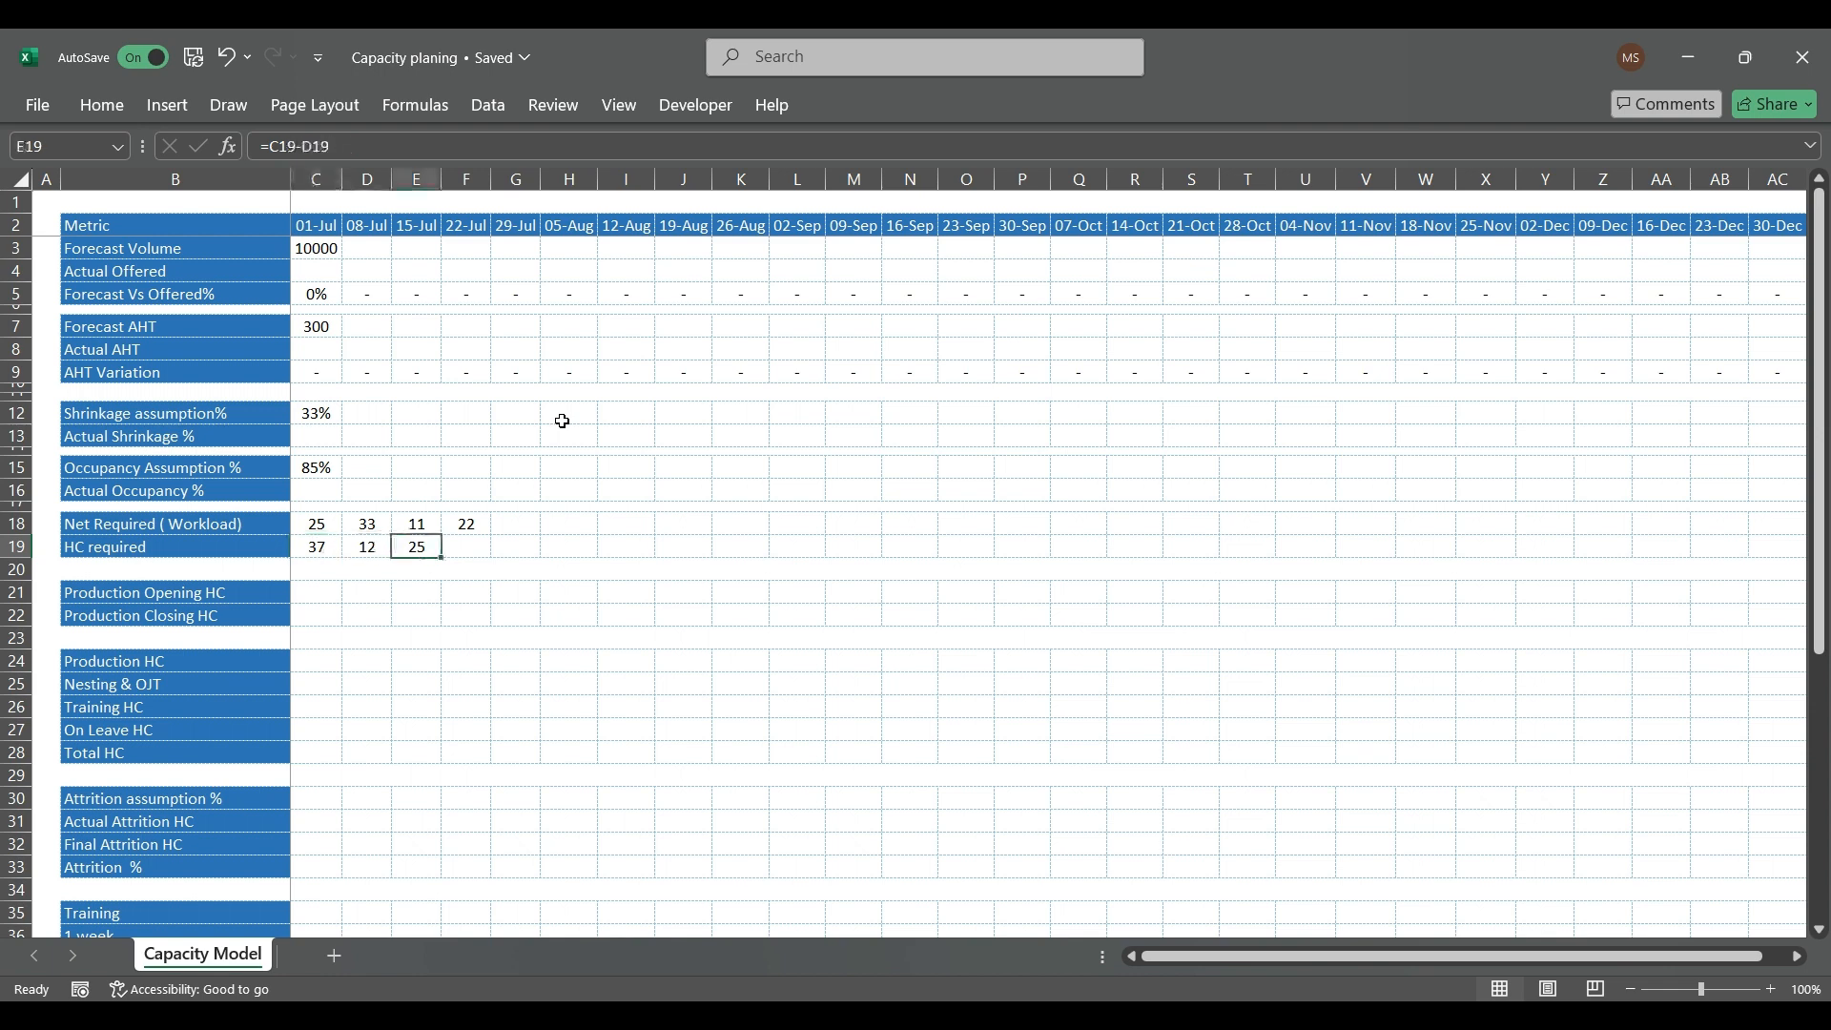
Step: Clear the scratch calculations in D18:F19
key(Left)
key(shift+Up)
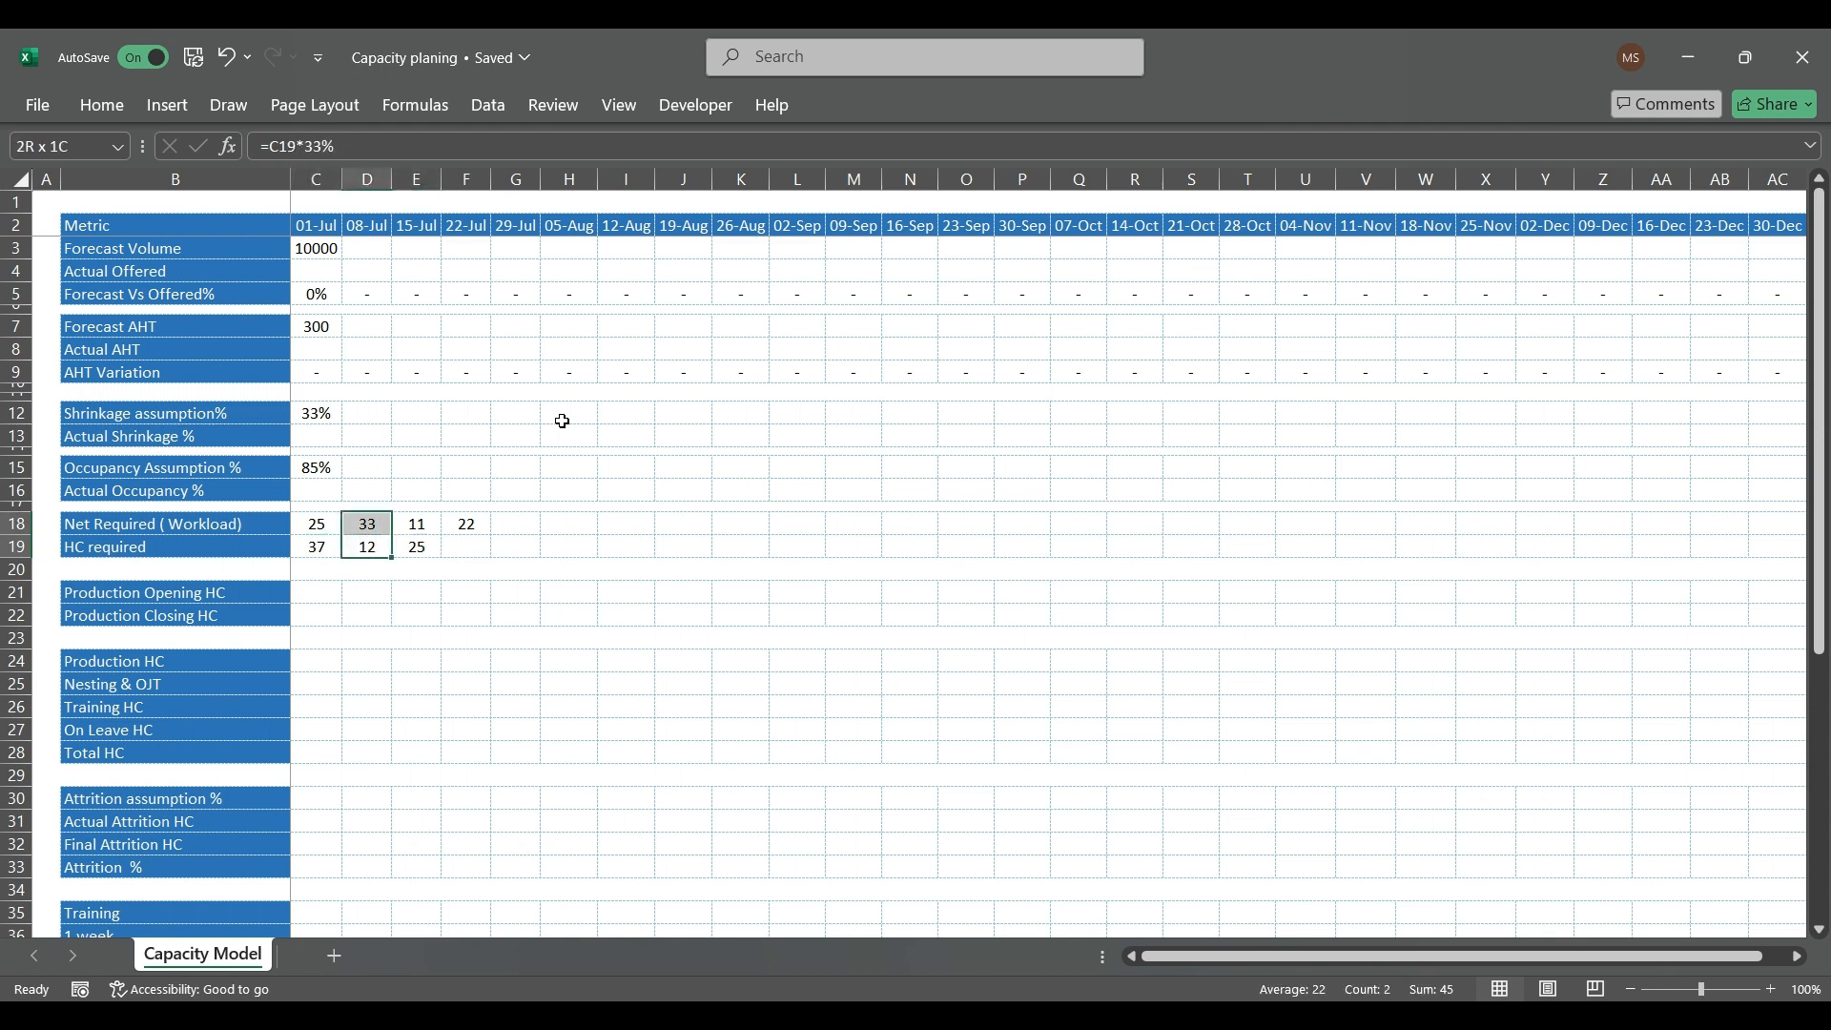
key(shift+Right)
key(shift+Right)
key(Delete)
key(Left)
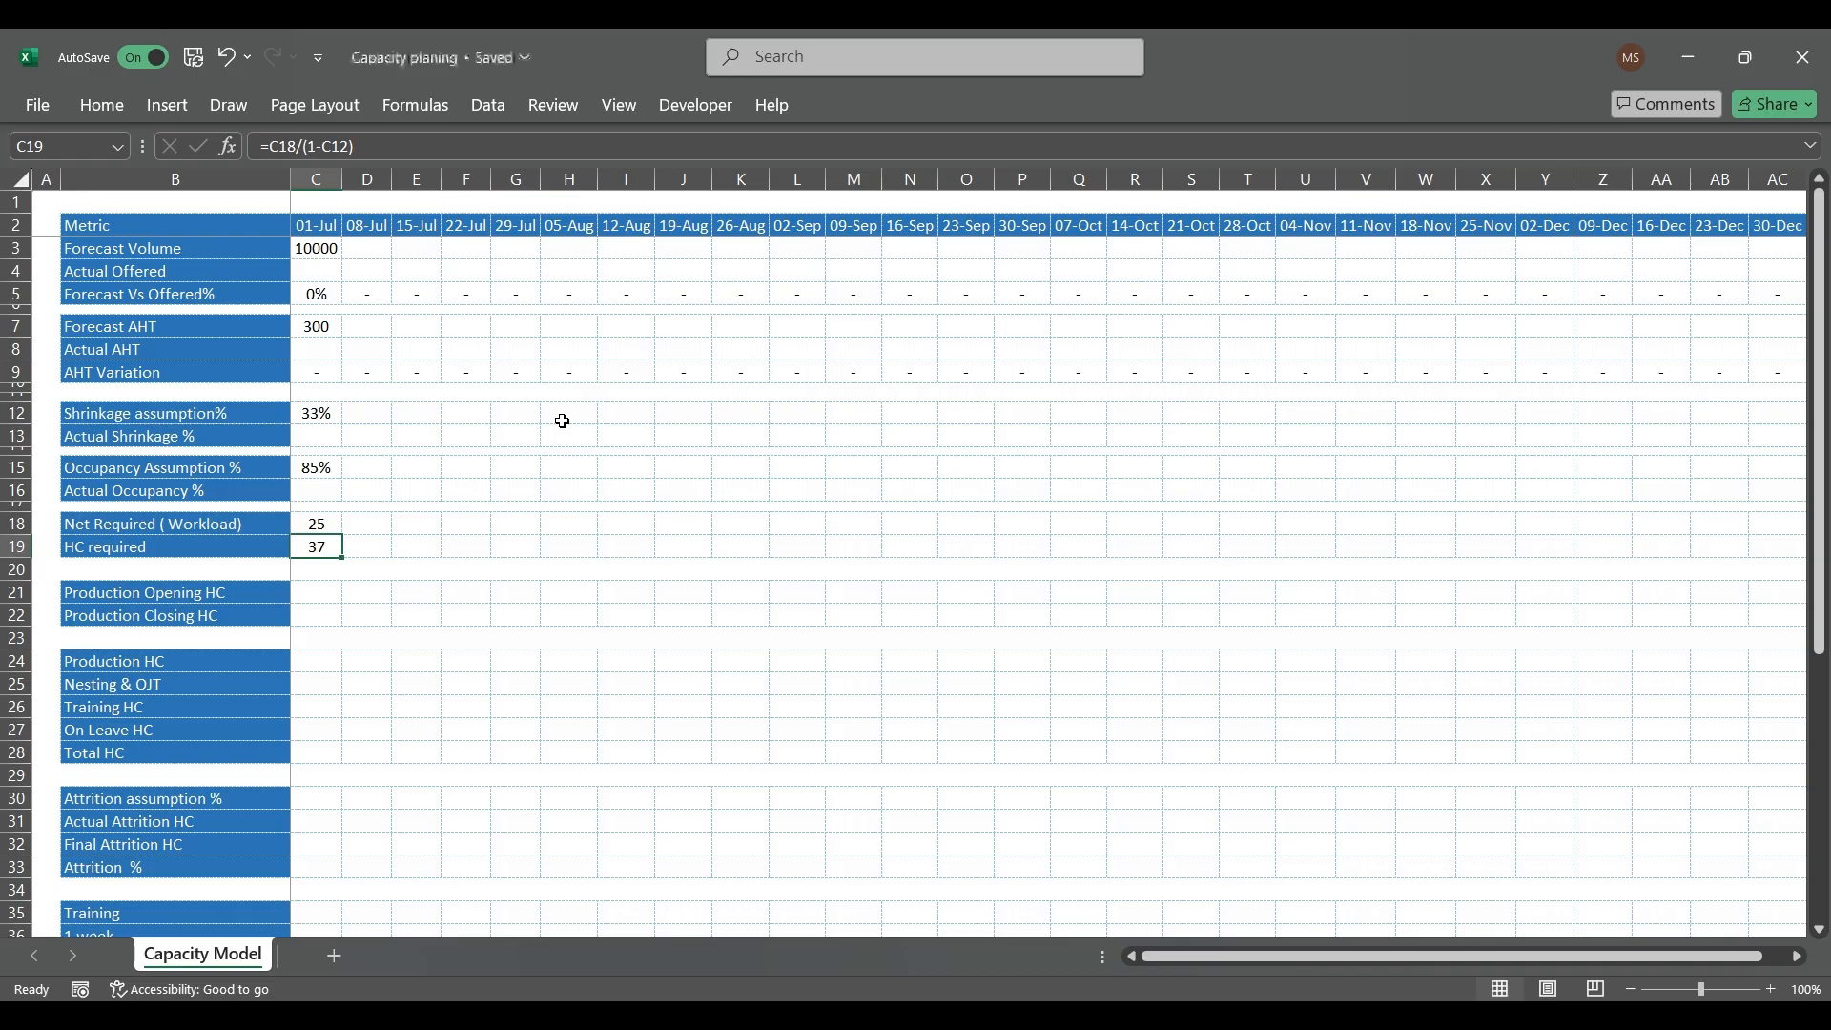
Step: Copy the 01-Jul Forecast Volume of 10000 from C3 to D3:N3, covering 08-Jul through 16-Sep
key(Up)
key(Up)
key(Up)
key(Up)
key(Up)
key(Up)
key(Up)
key(Up)
key(Up)
key(Up)
key(Up)
key(Up)
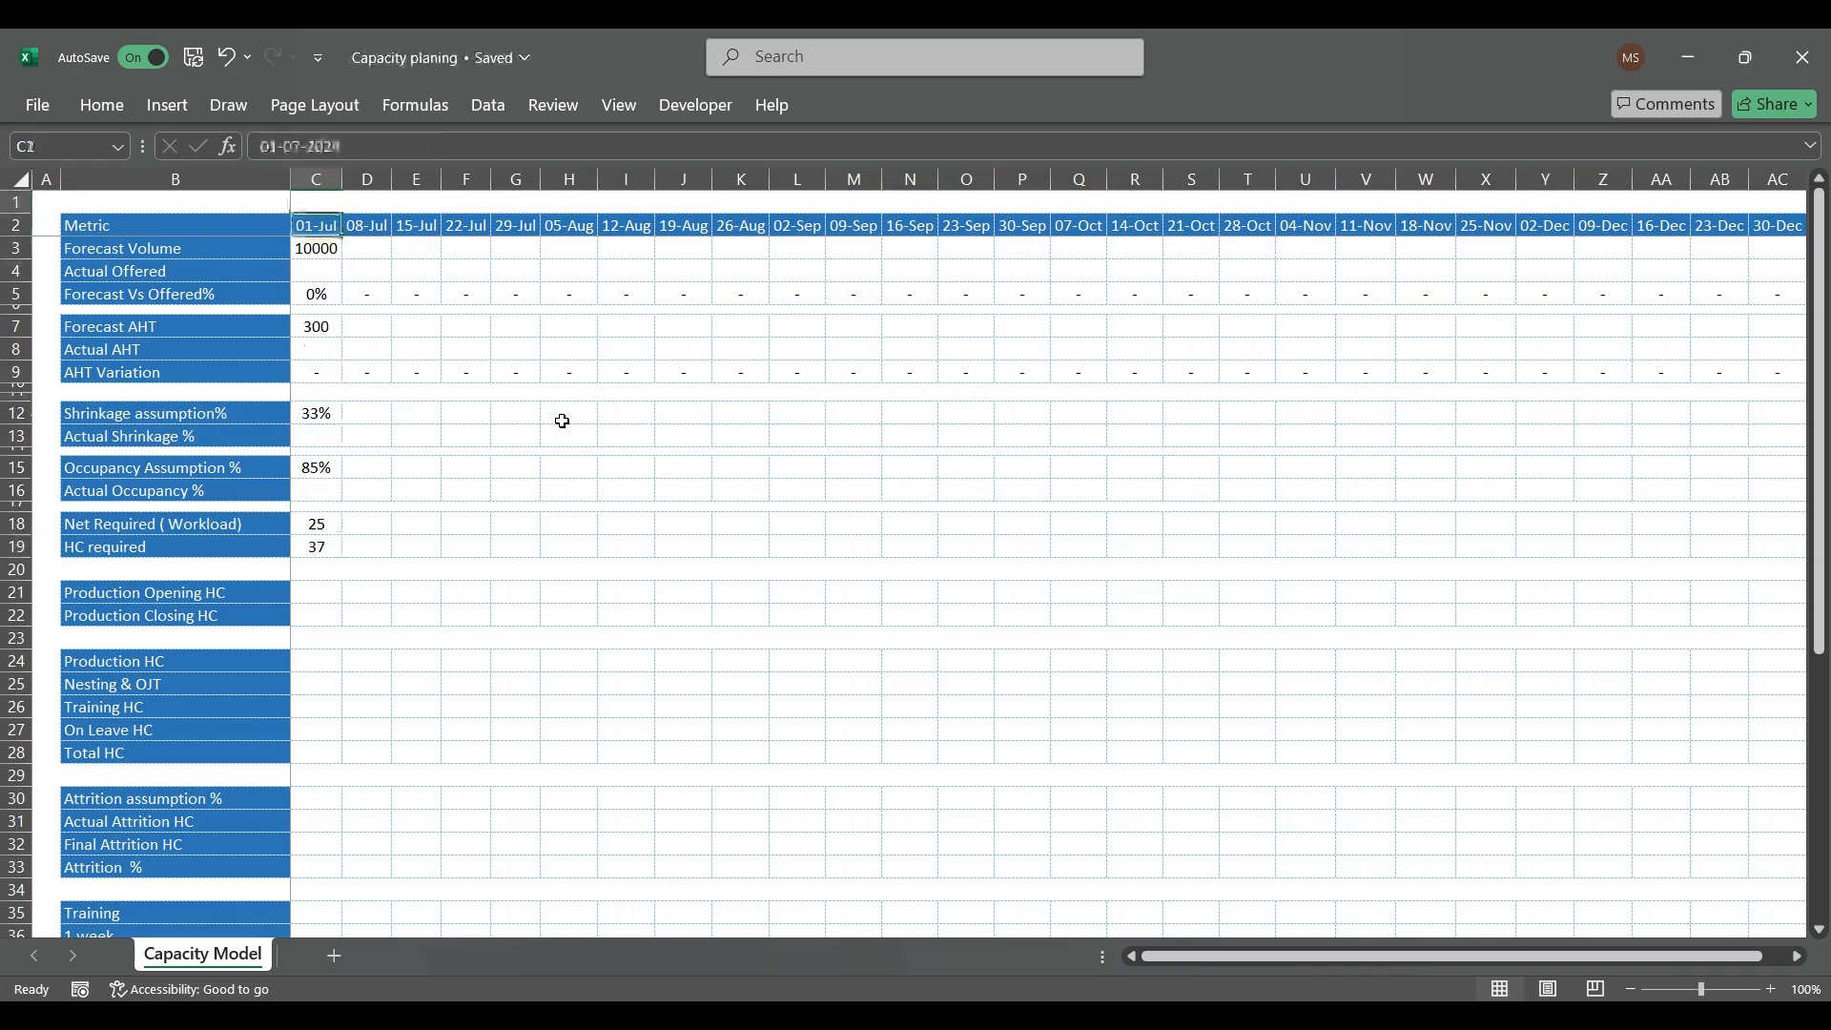
key(Down)
key(ctrl+c)
key(Right)
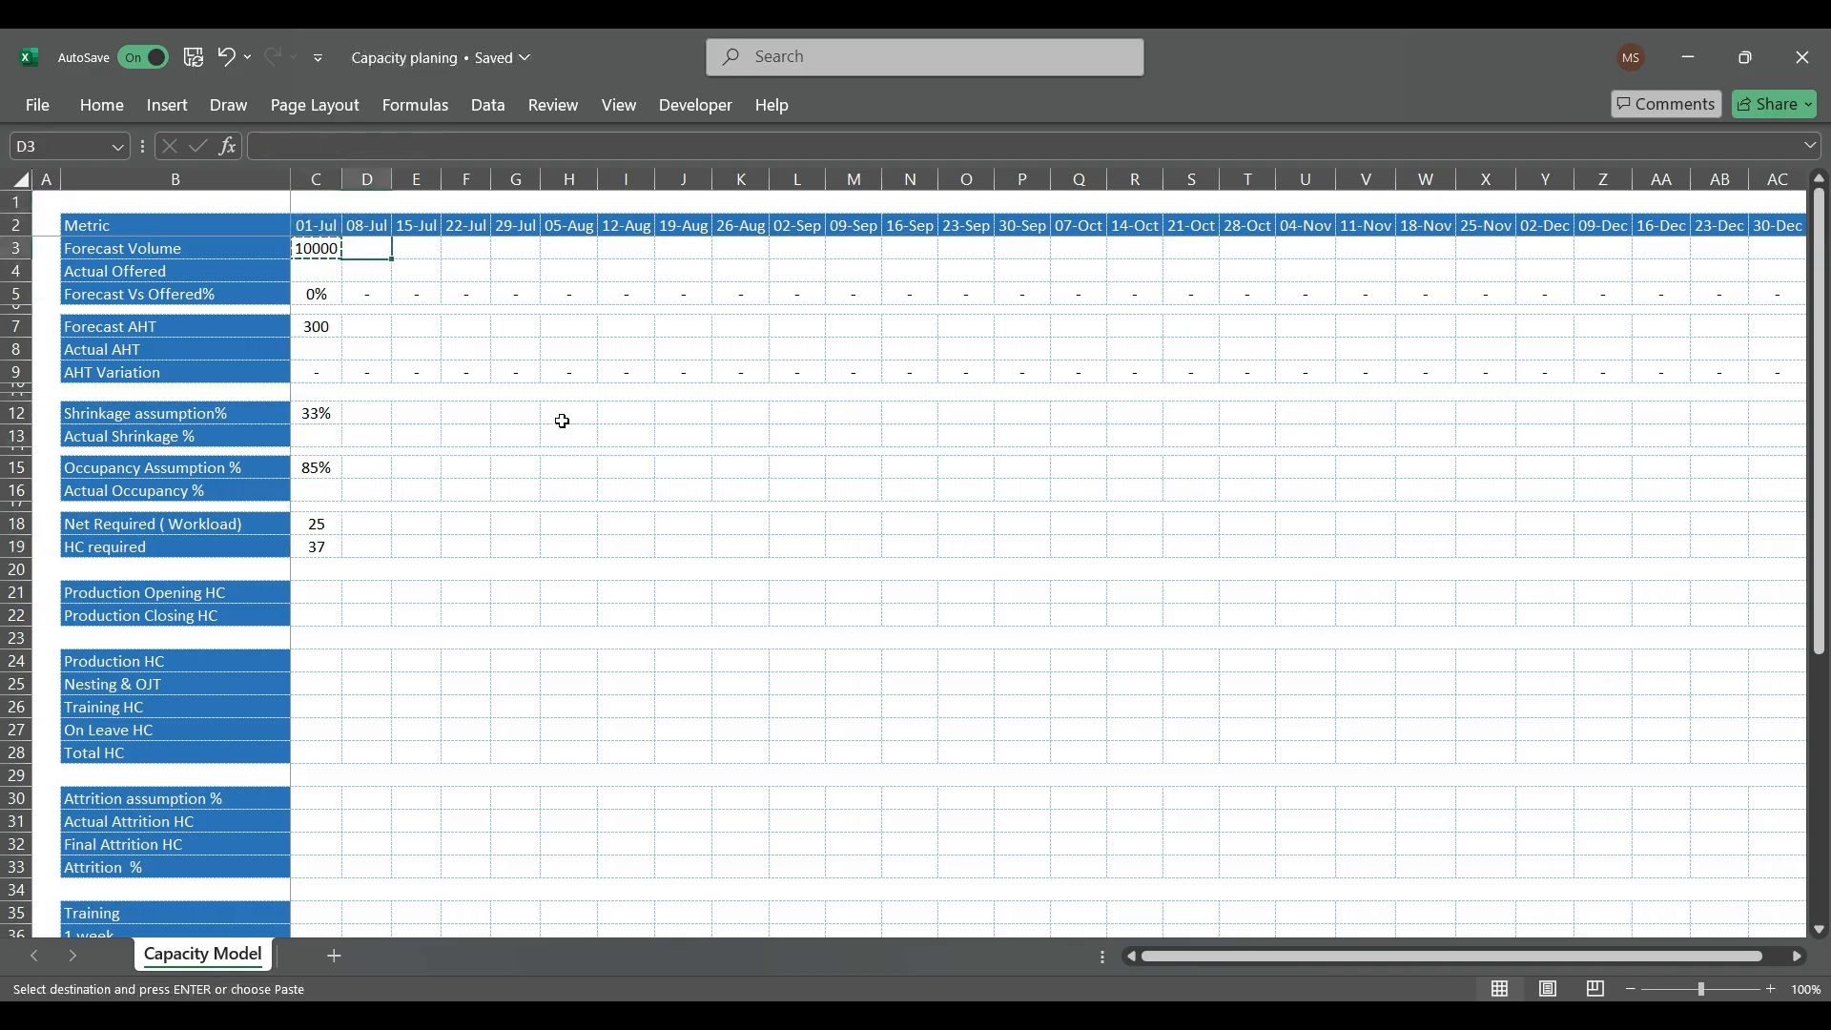
key(shift+Right)
key(shift+Right)
key(shift+Right)
key(shift+Right)
key(shift+Right)
key(shift+Right)
key(shift+Right)
key(shift+Right)
key(shift+Right)
key(shift+Right)
key(ctrl+v)
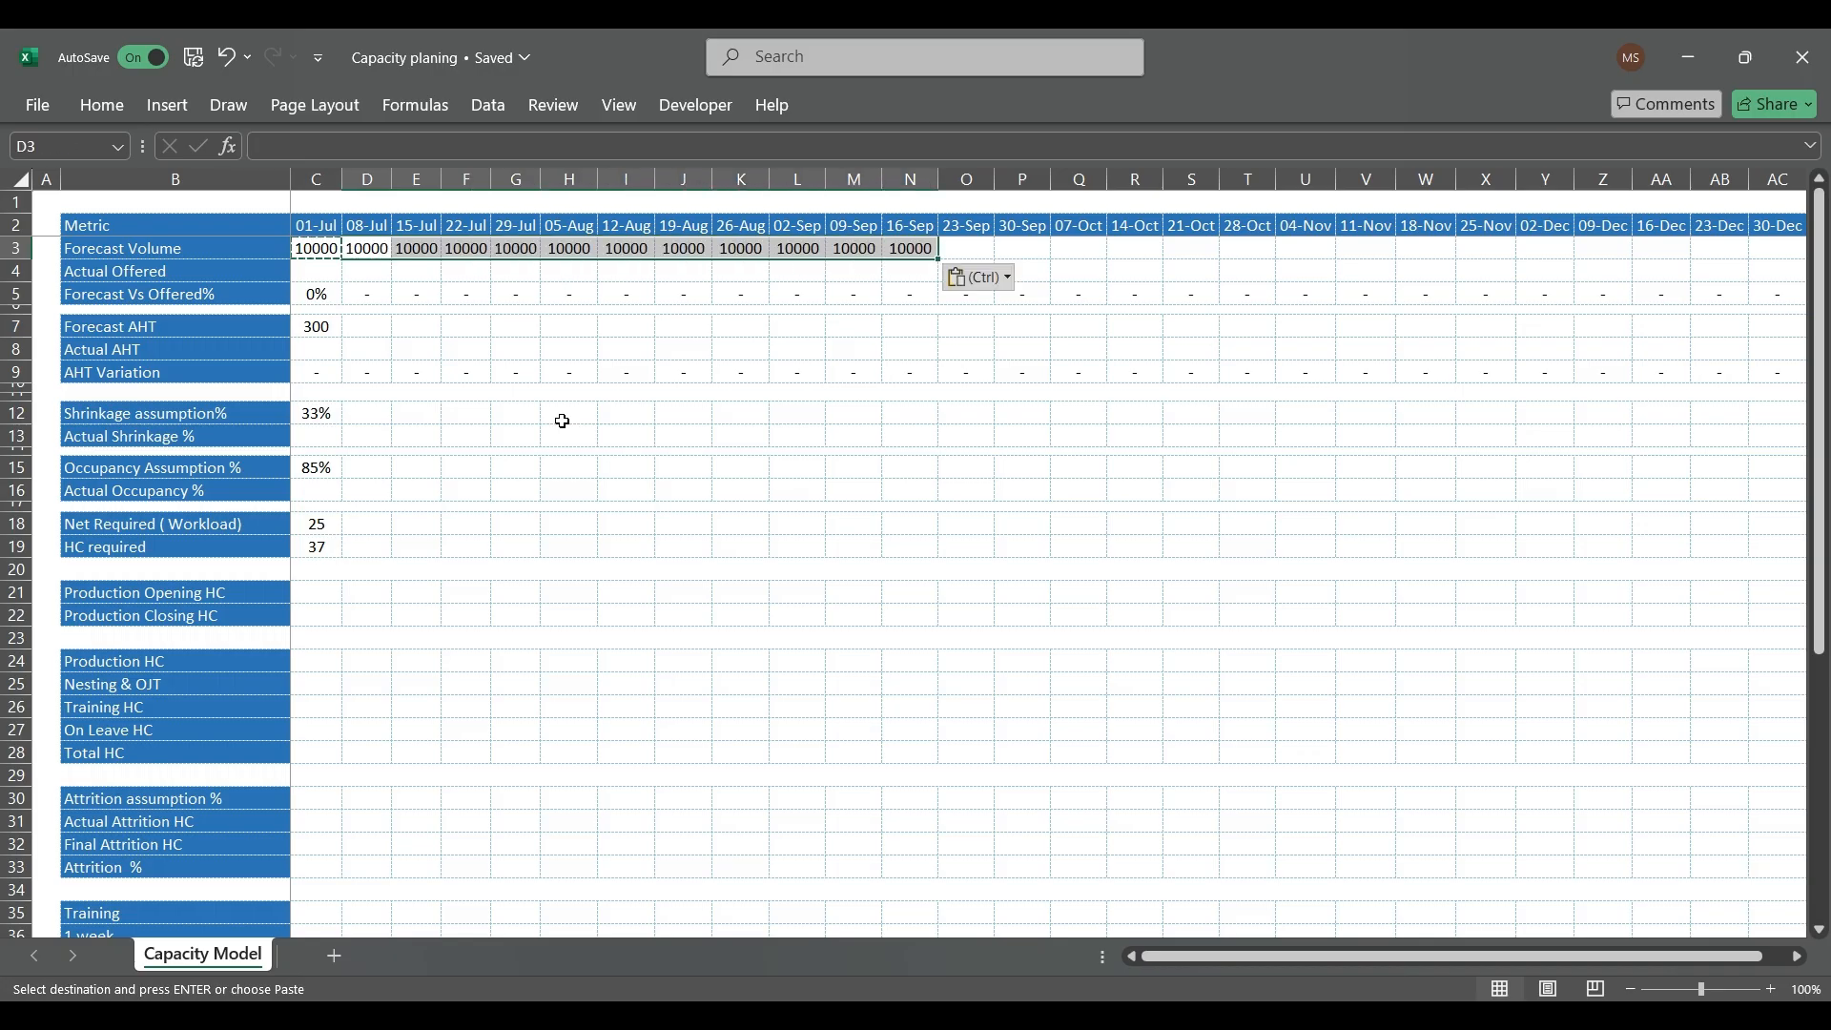
Step: Enter 9550 as the 01-Jul Actual Offered volume in C4
key(Left)
key(Down)
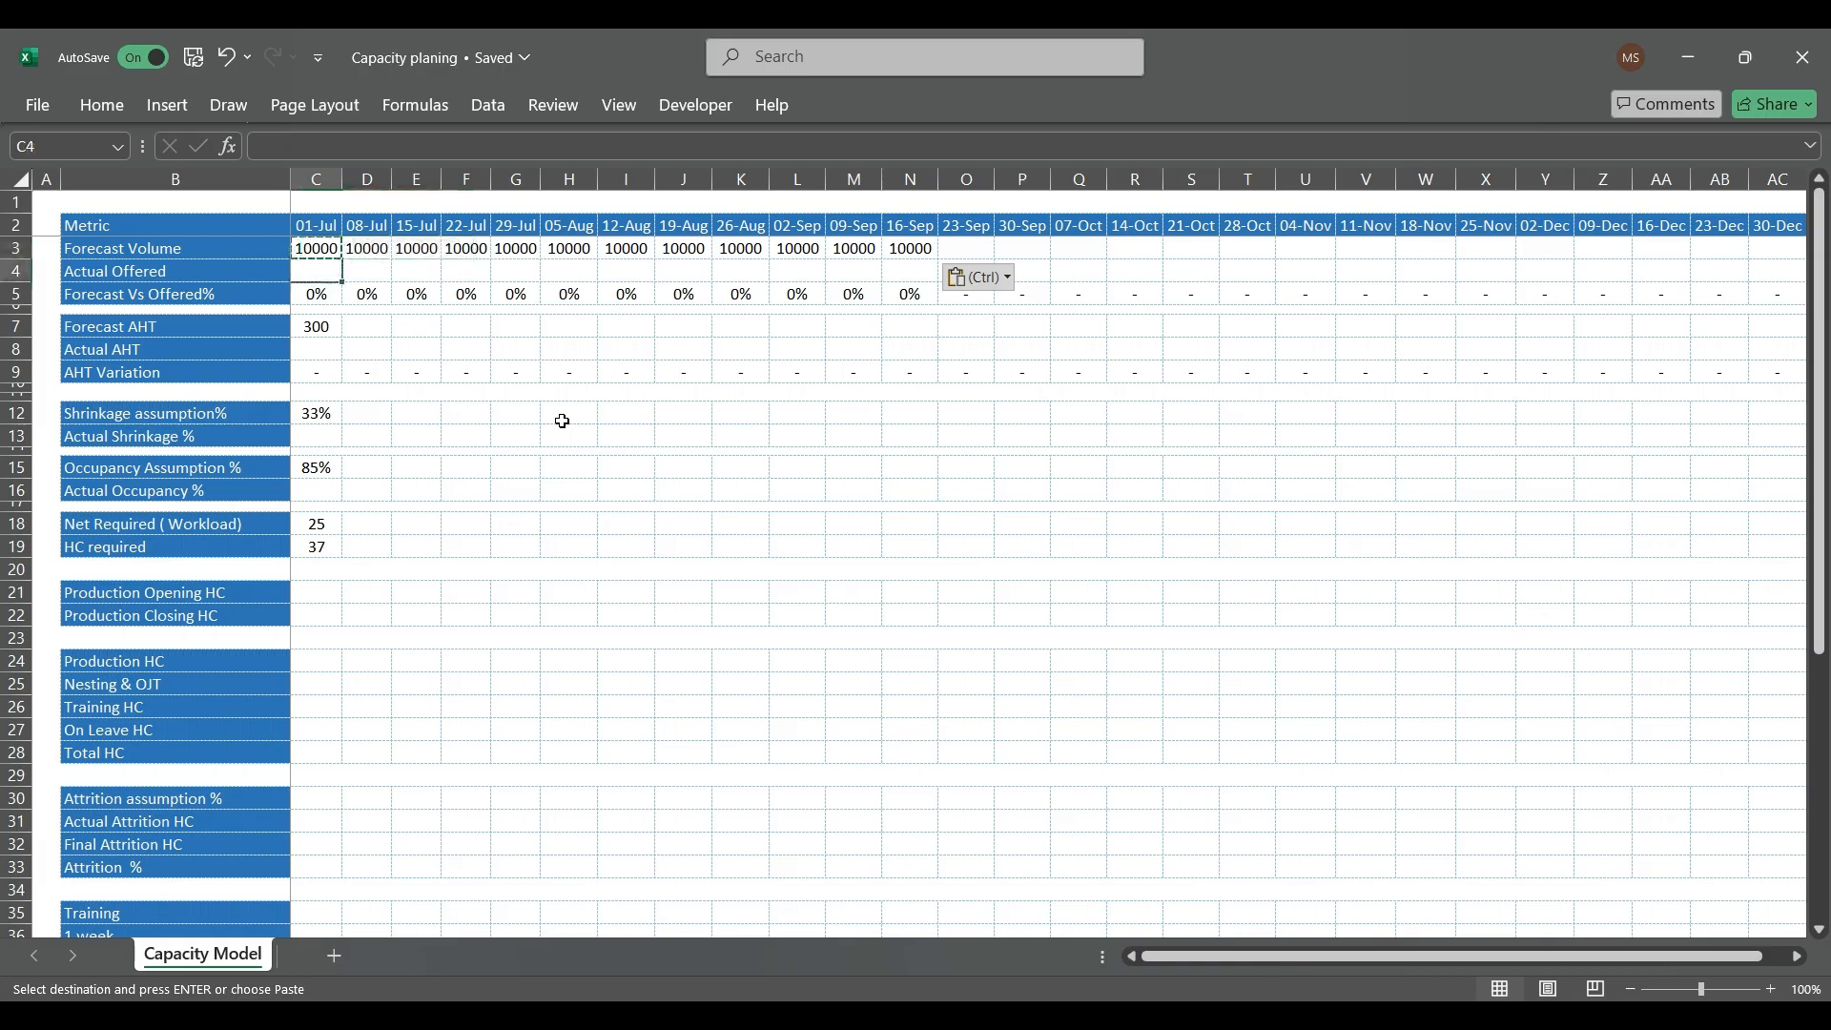
key(Escape)
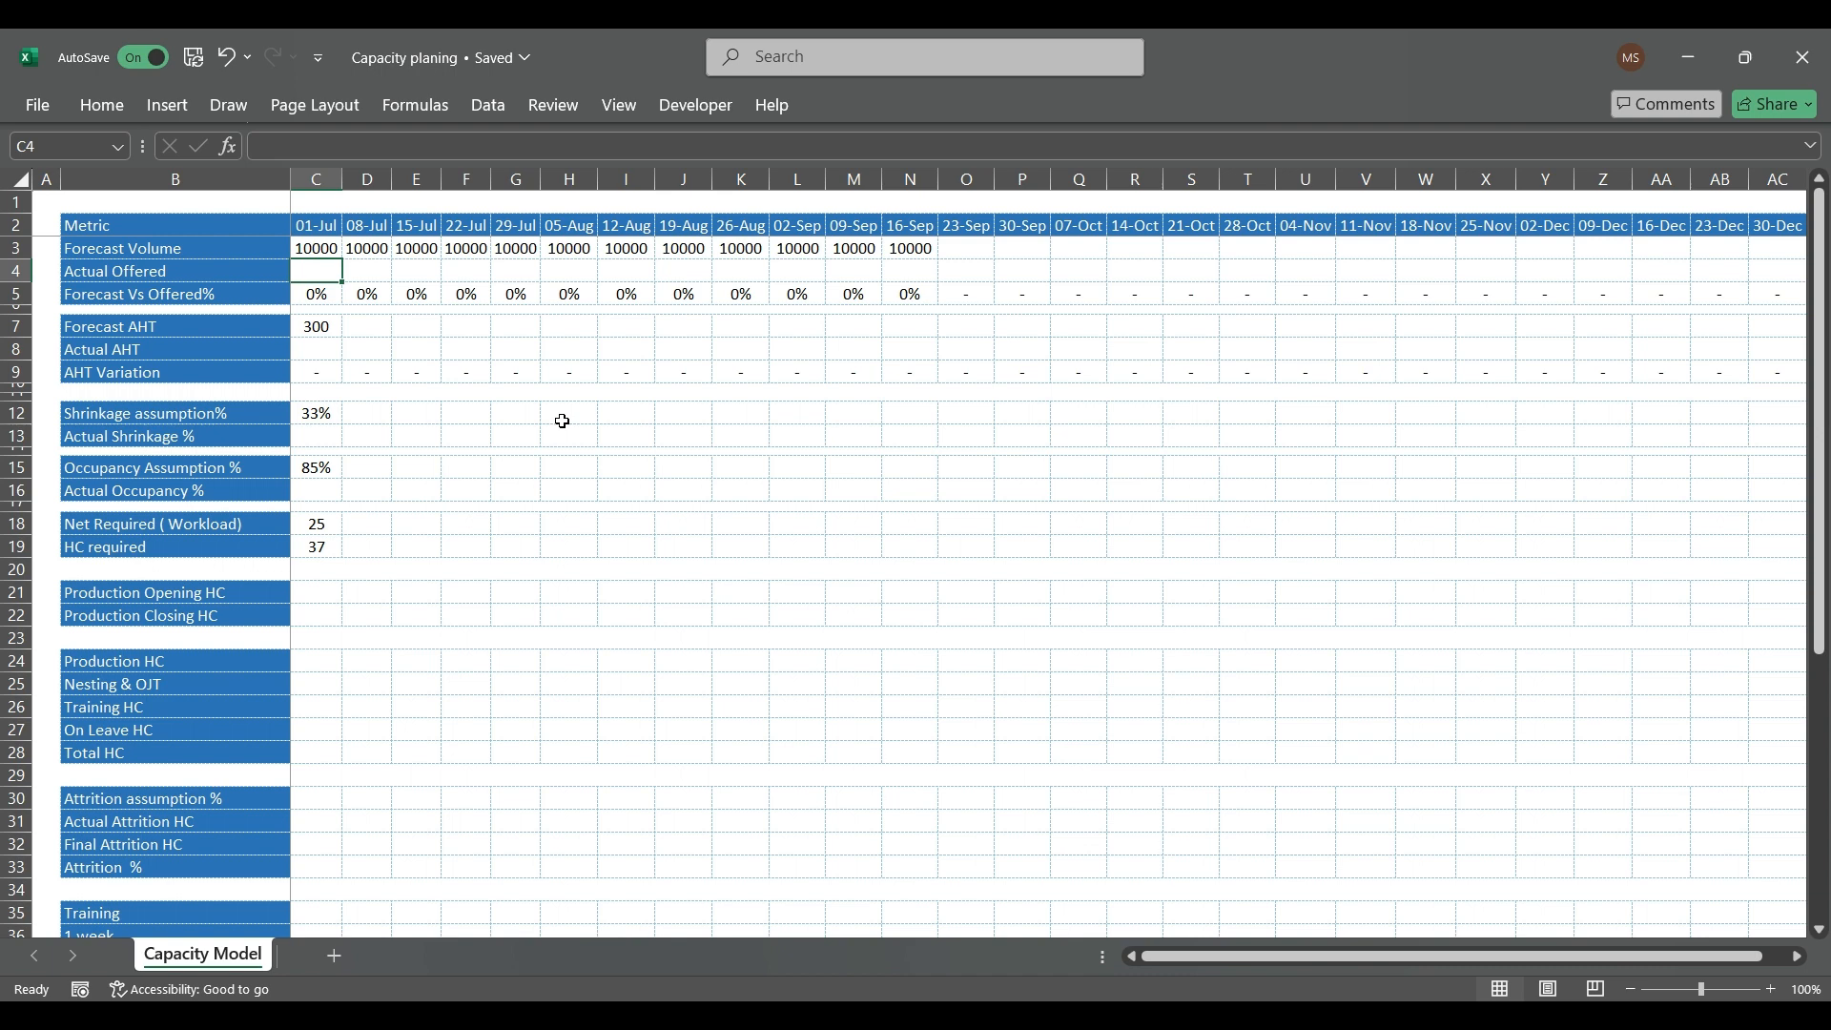
text(955)
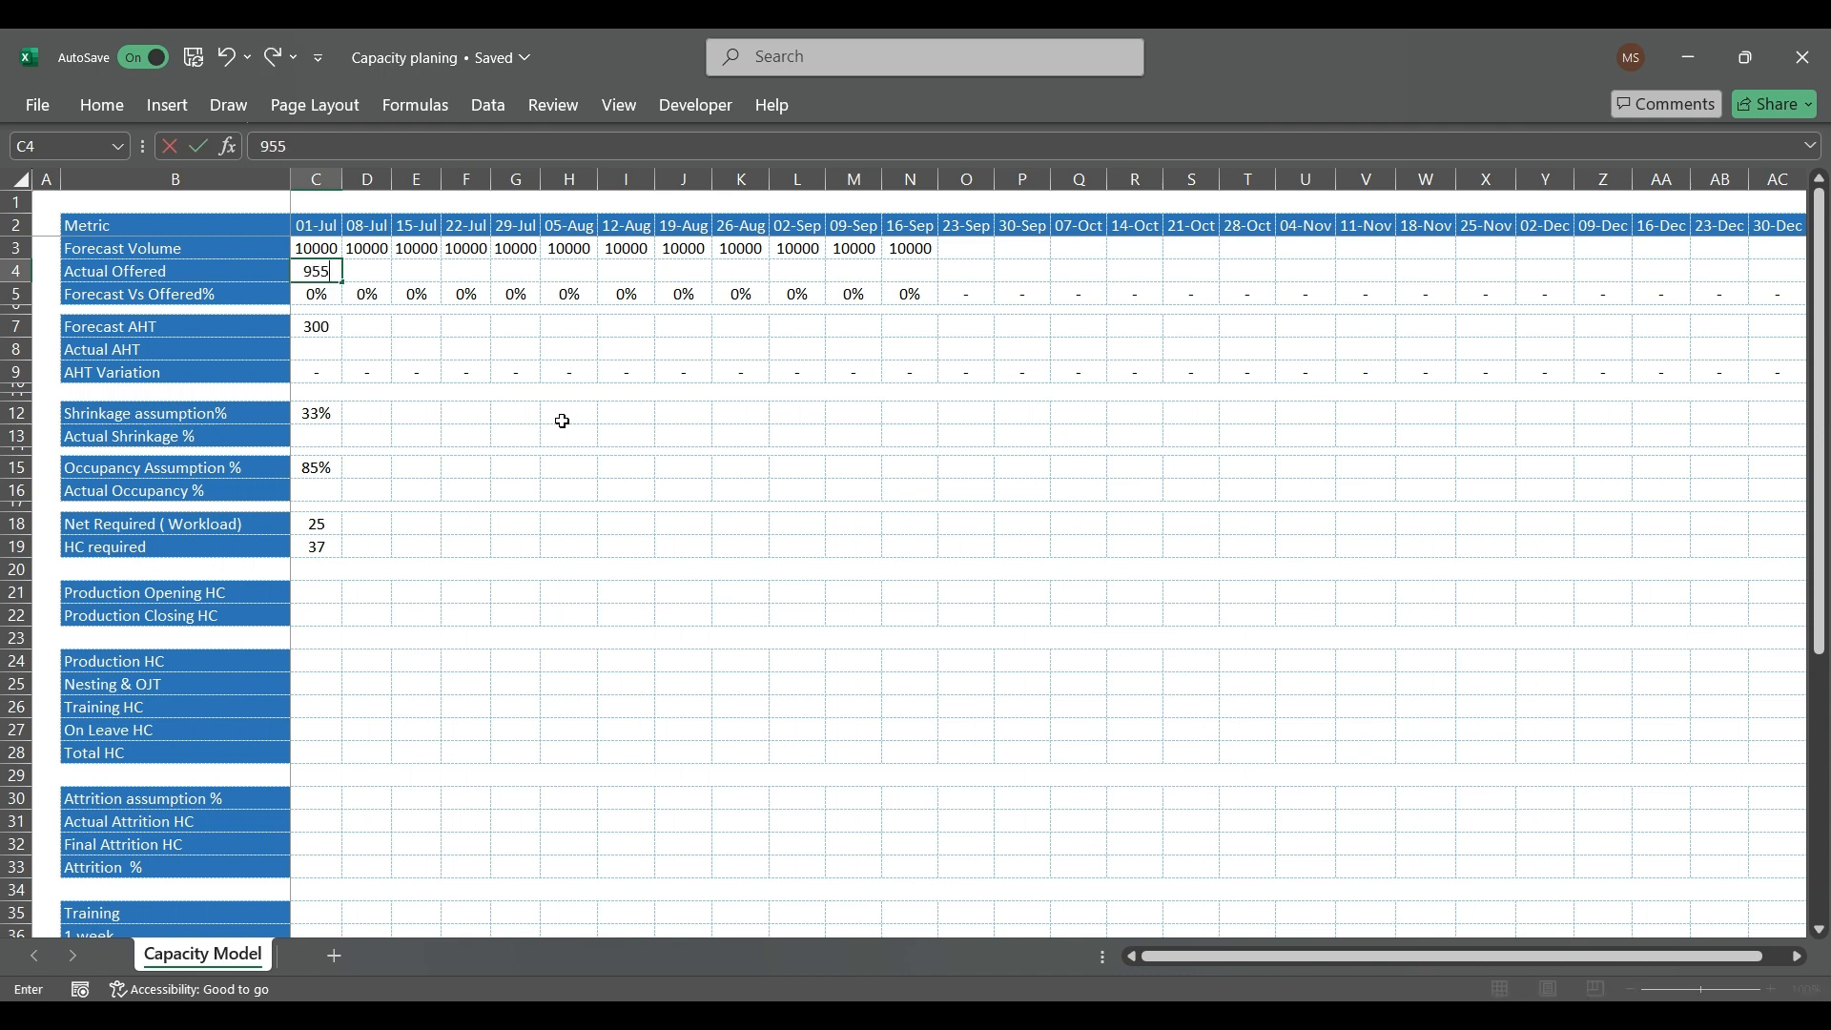
text(0)
key(Return)
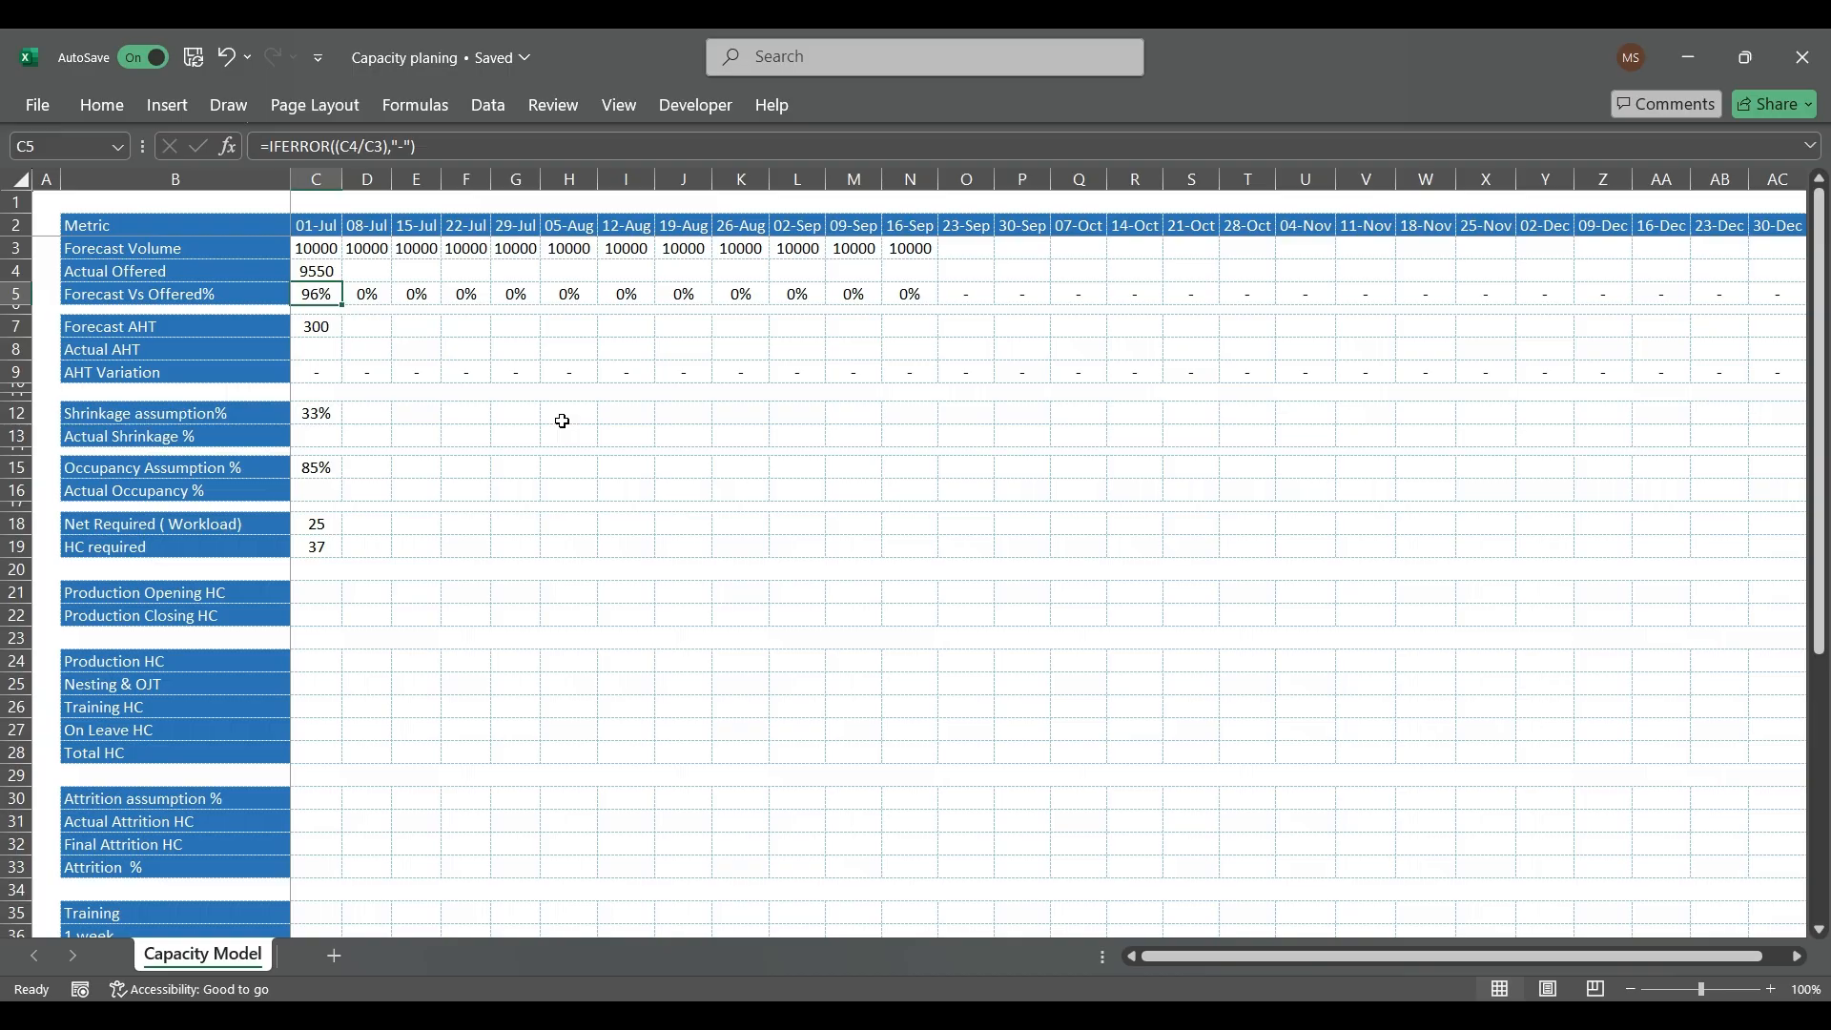
Step: Enter 12000 as the 08-Jul Actual Offered volume in D4
key(Up)
key(Right)
text(1200)
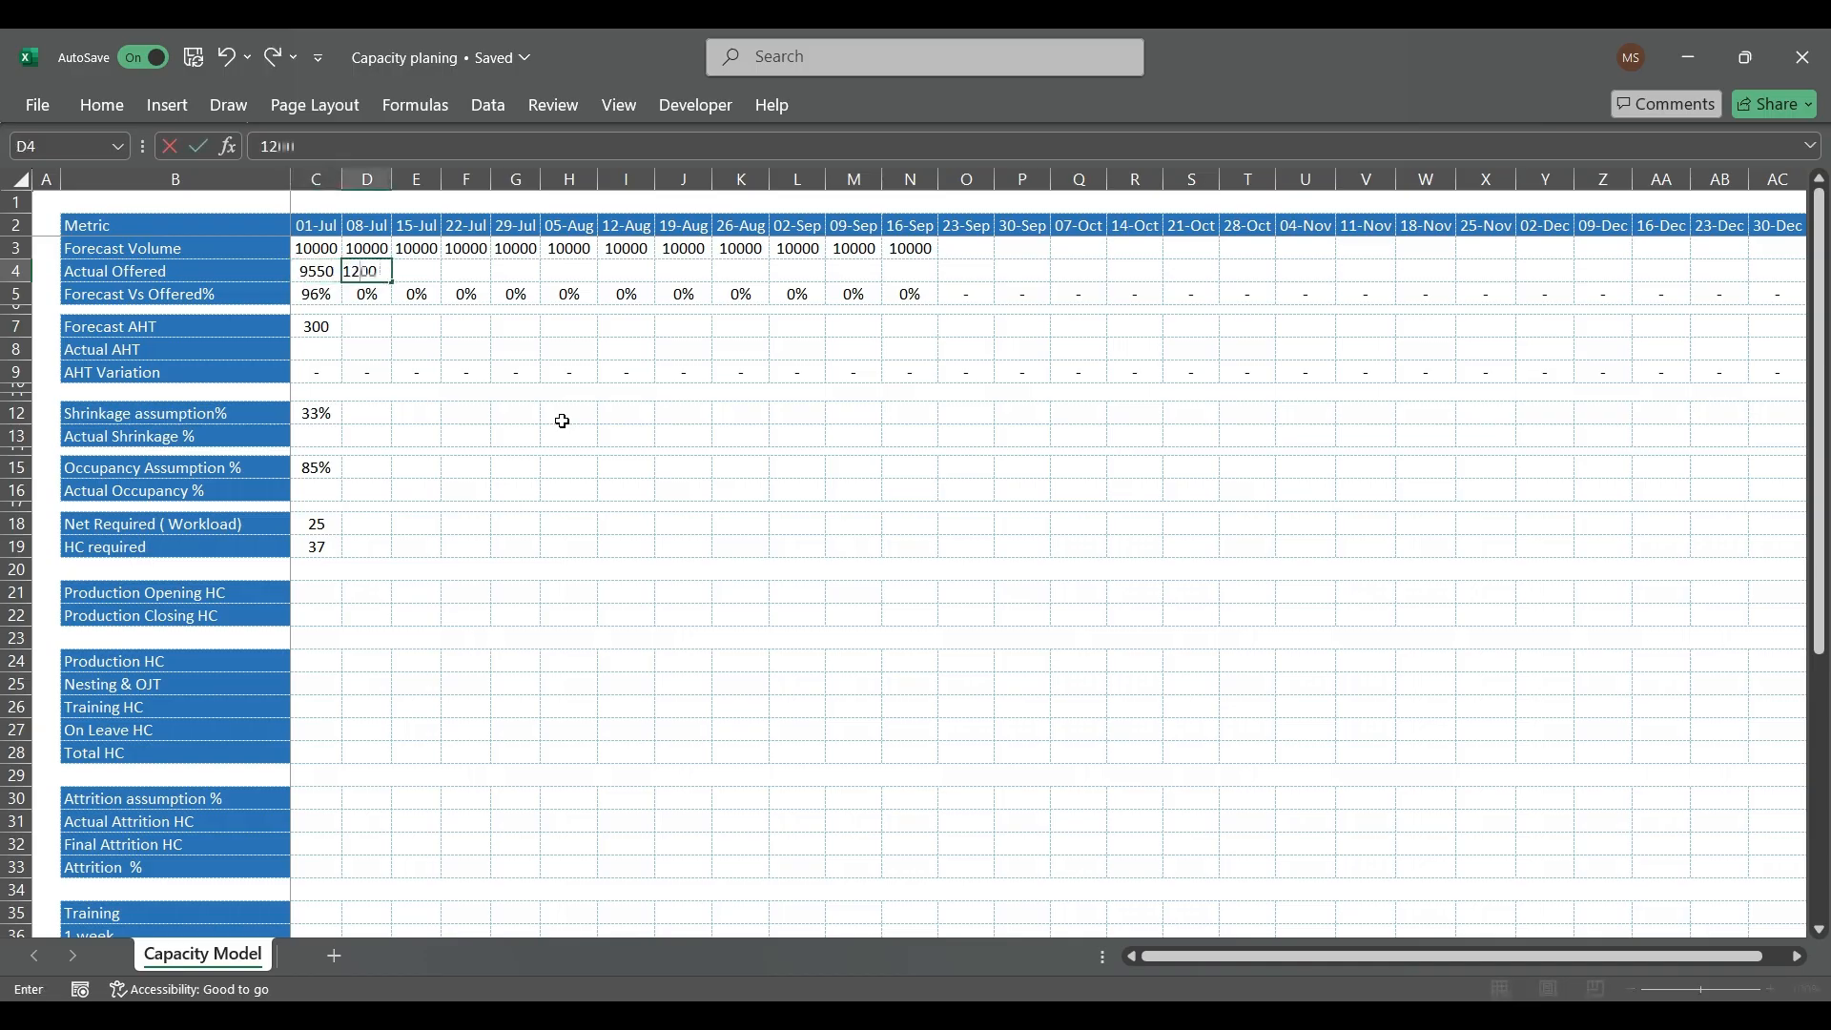
text(0)
key(Return)
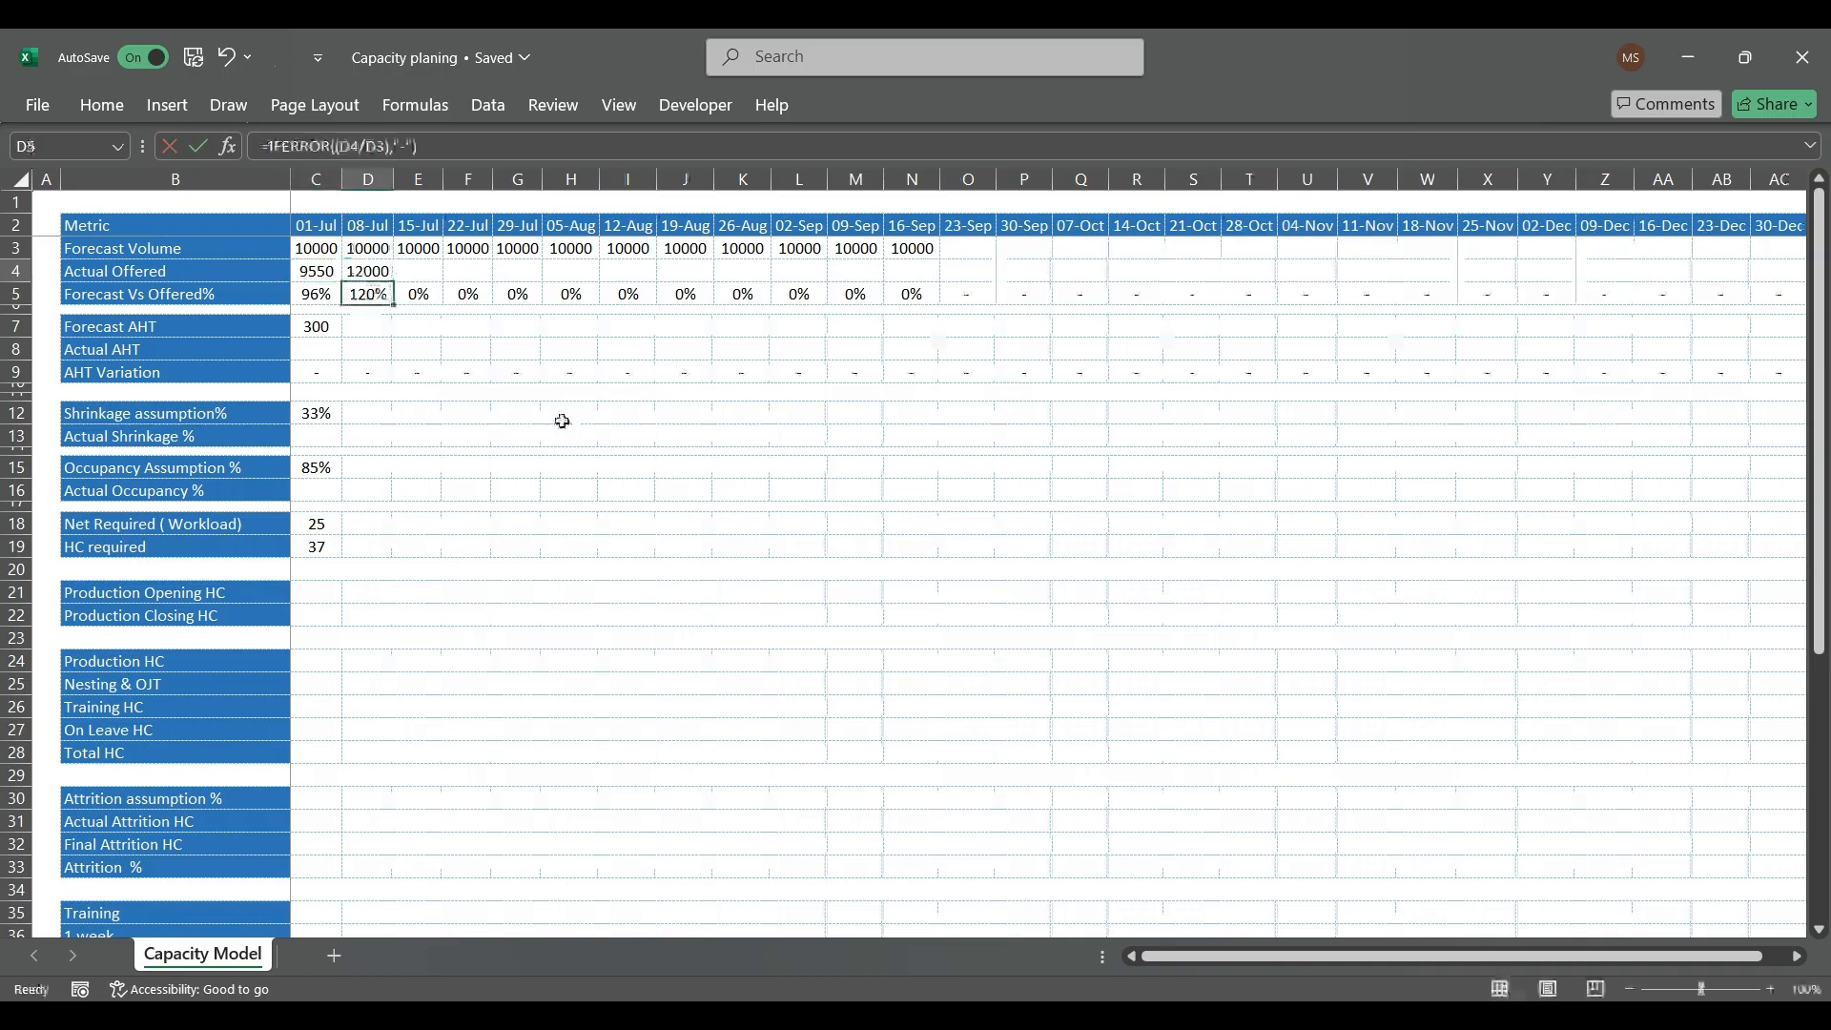
Step: Enter 310 as the 01-Jul Actual AHT in C8
key(Down)
key(Down)
key(Left)
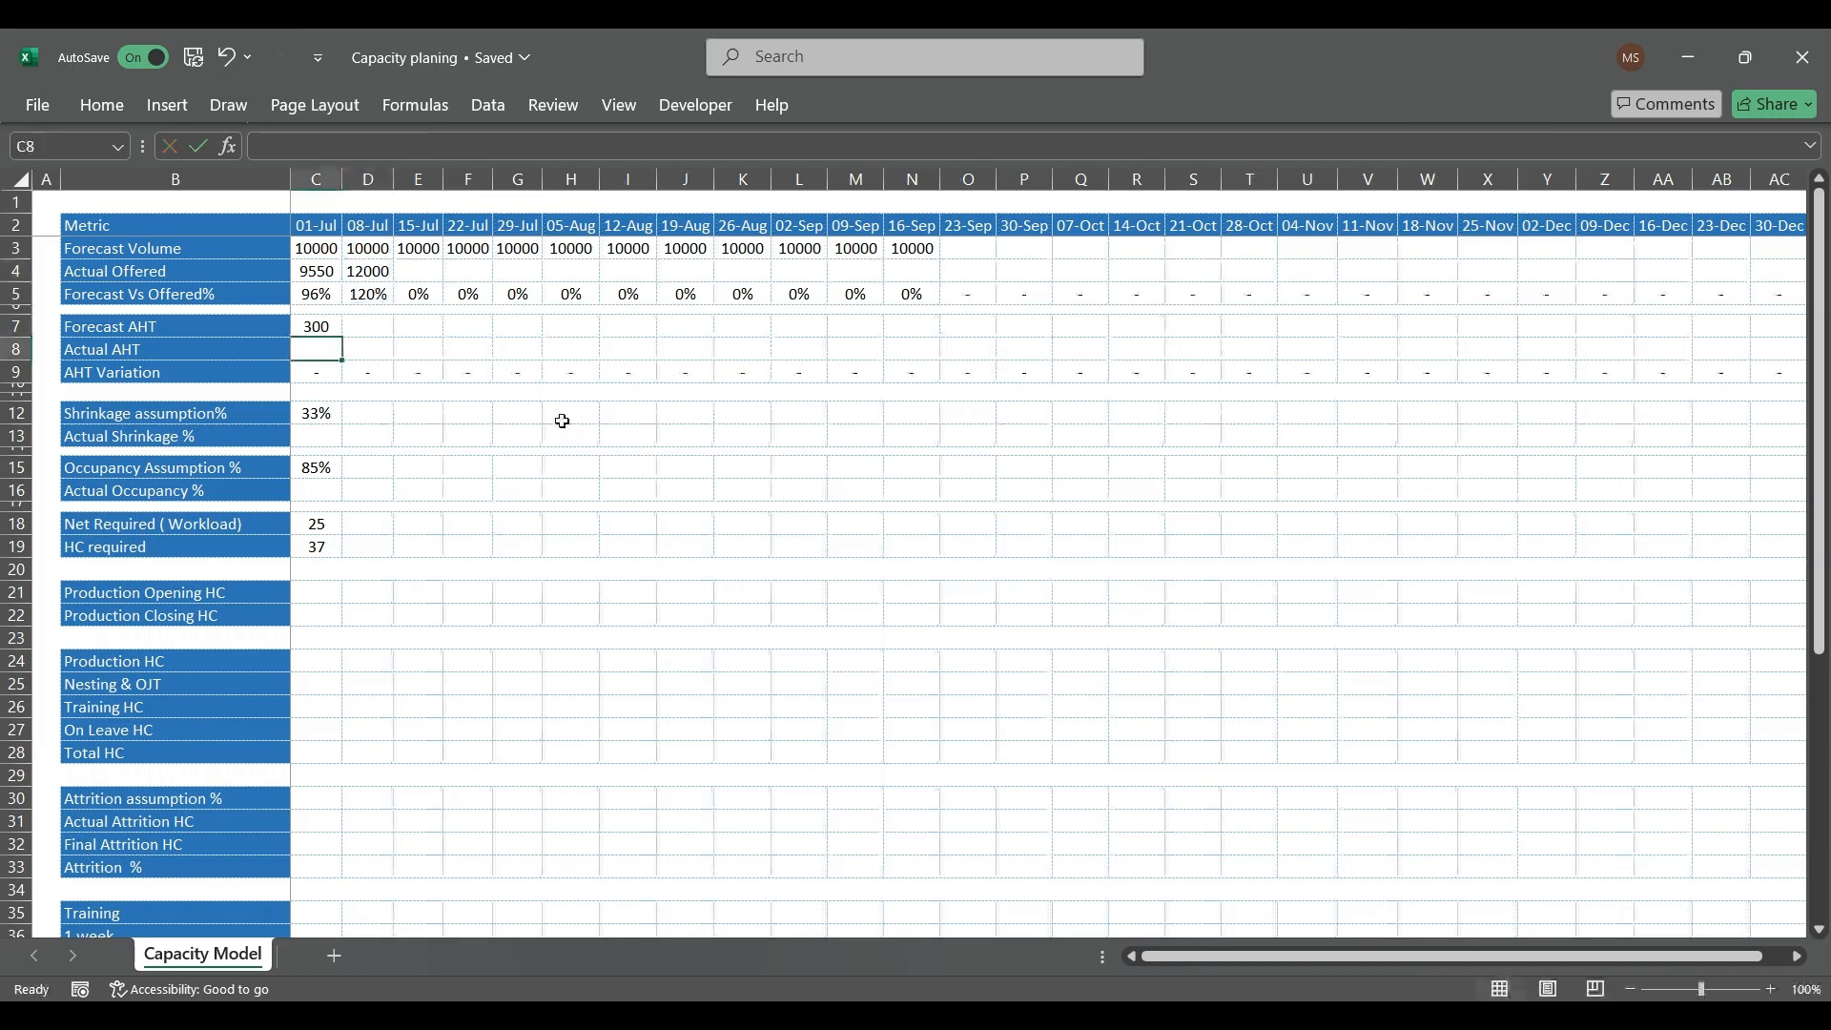
text(310)
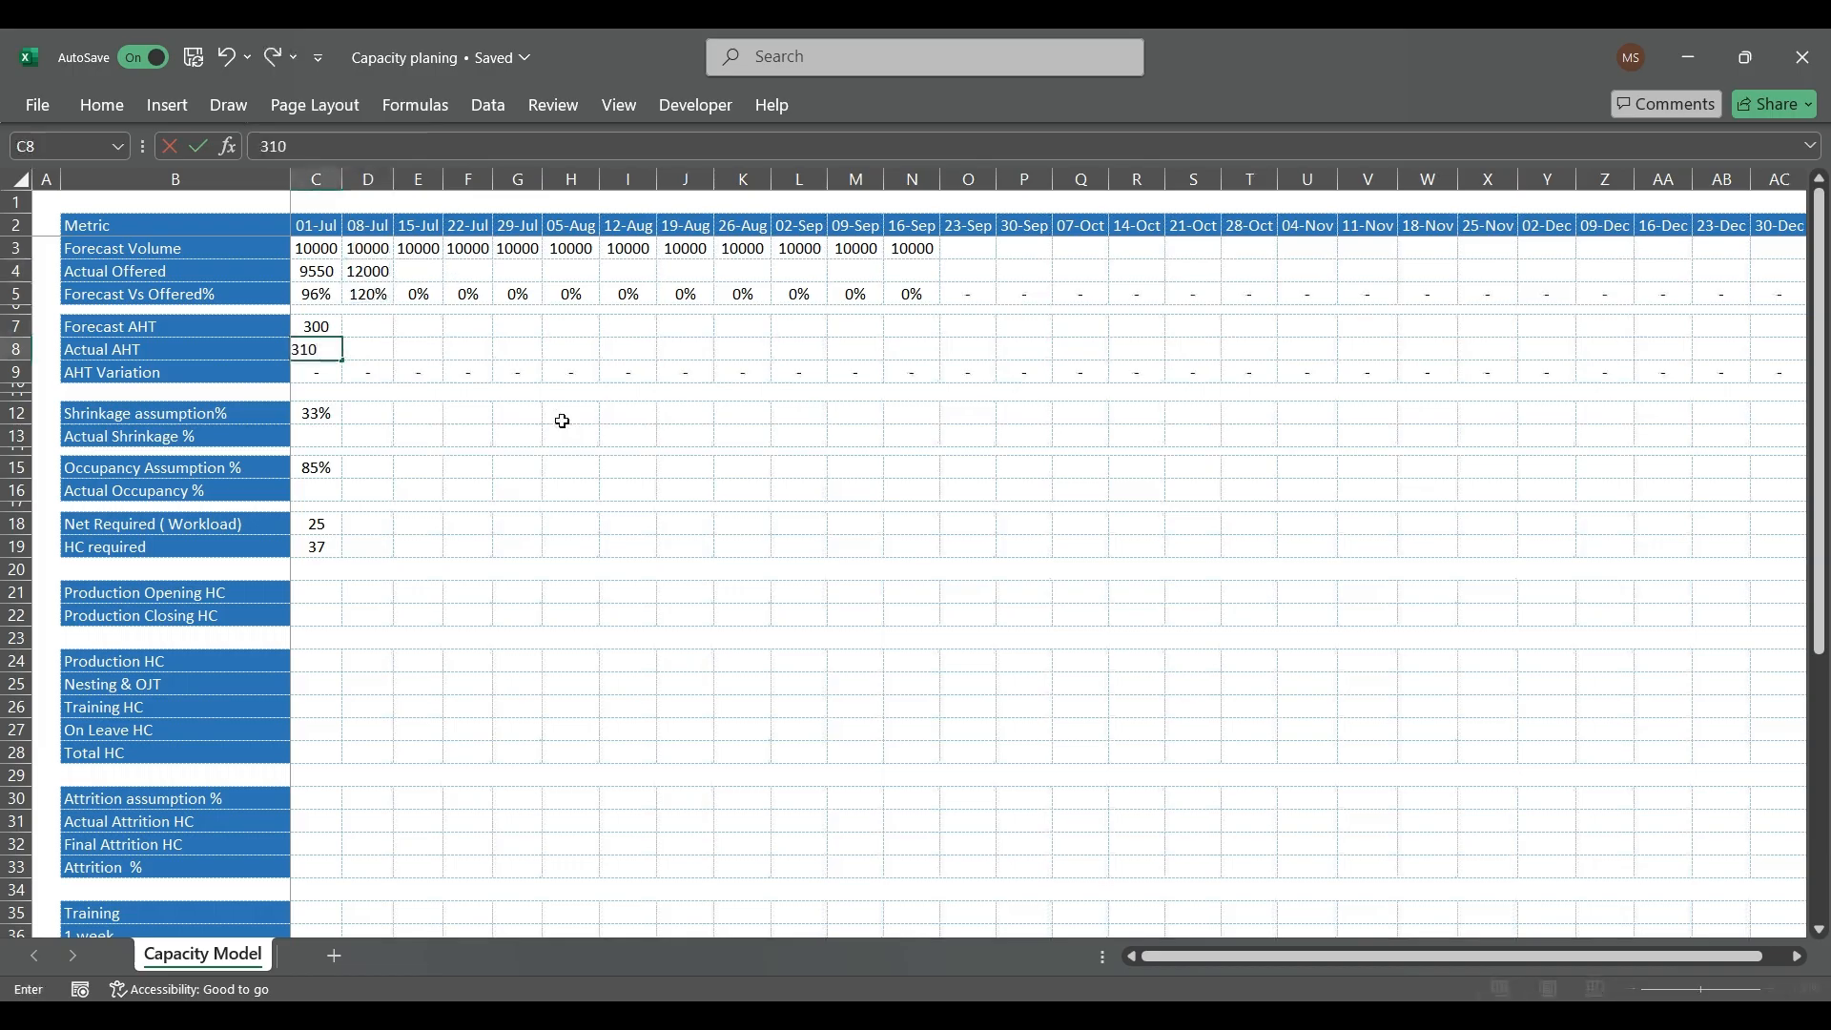
key(Return)
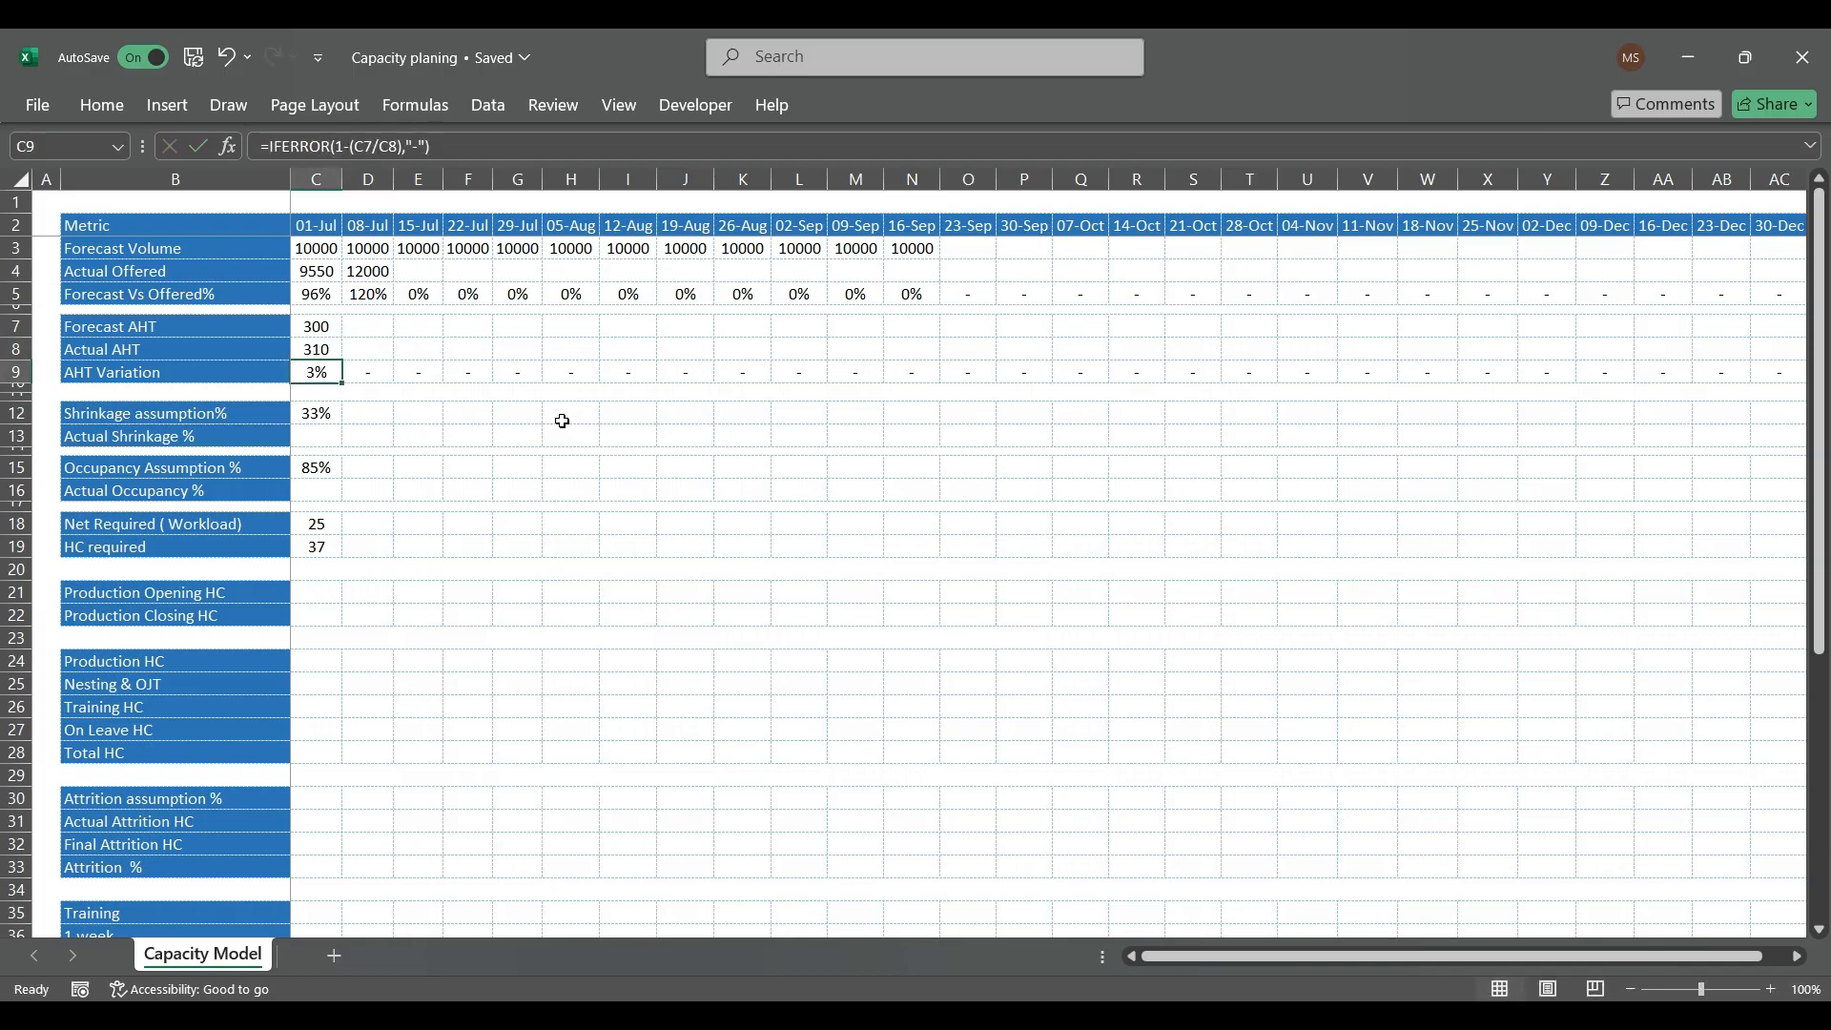
Step: Enter 32% as the 01-Jul Actual Shrinkage in C13
key(Down)
key(Down)
key(Down)
key(Down)
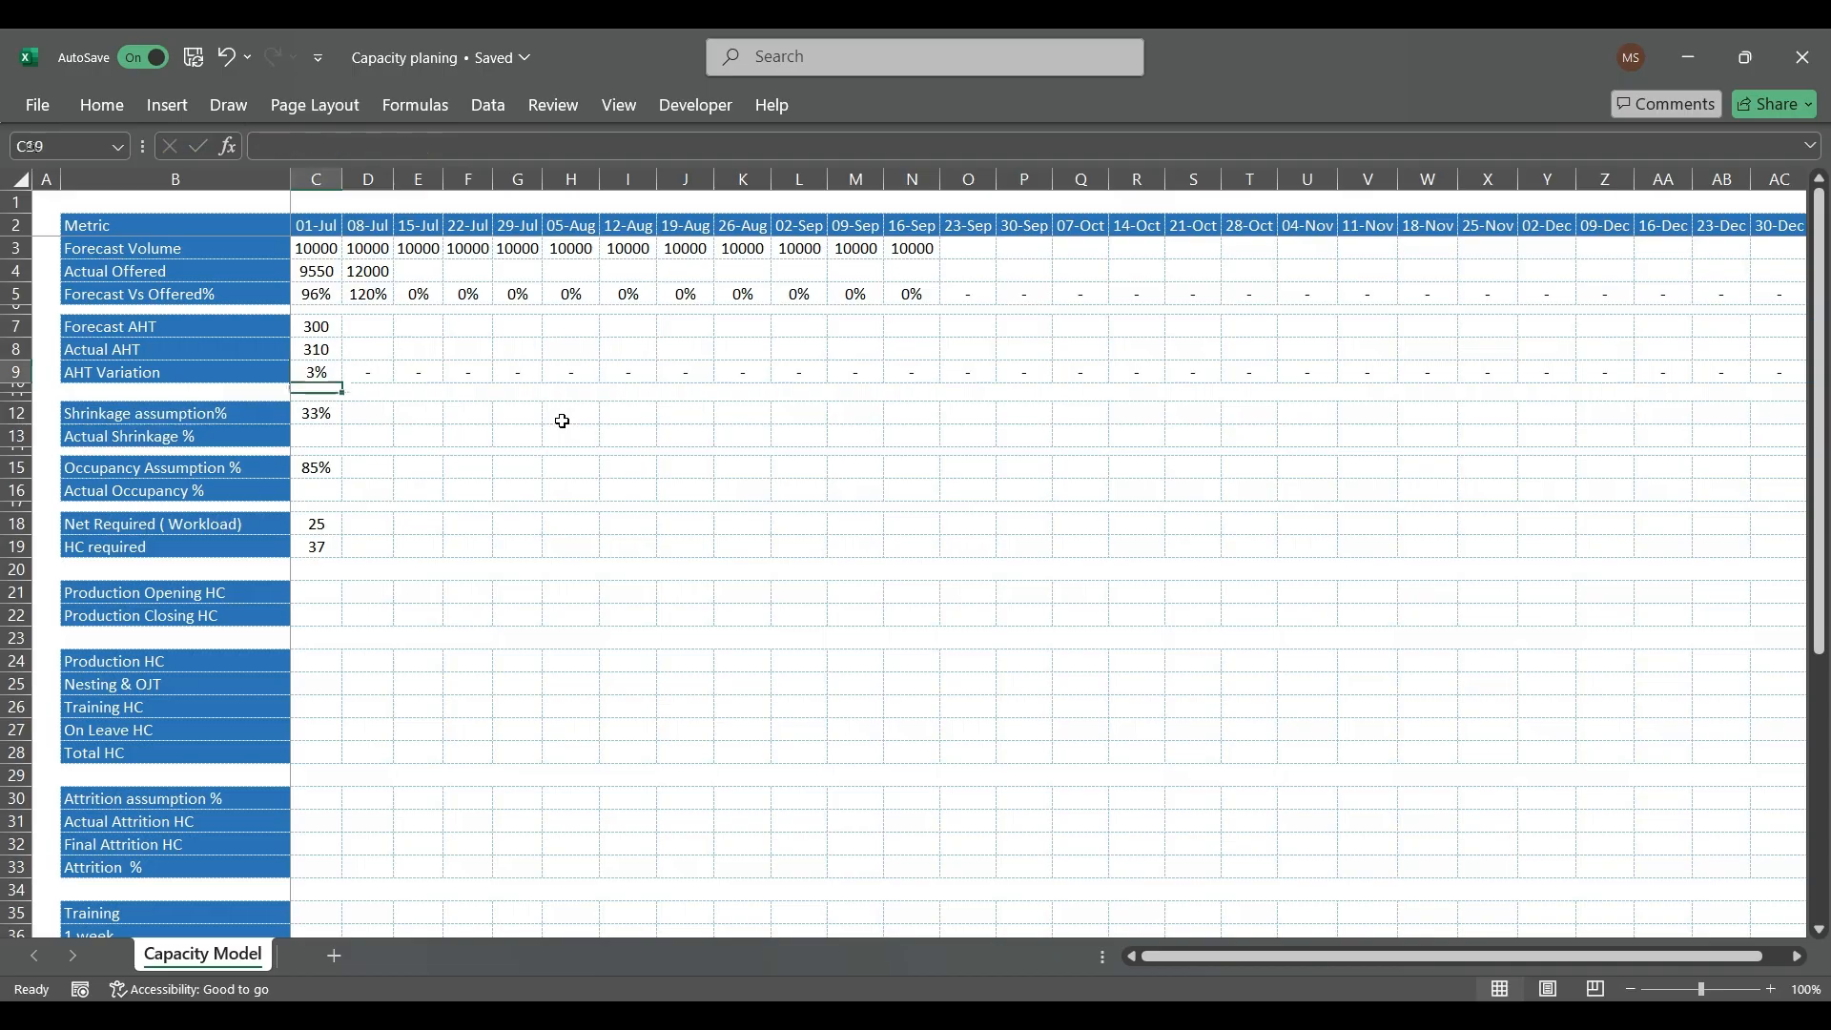
text(32)
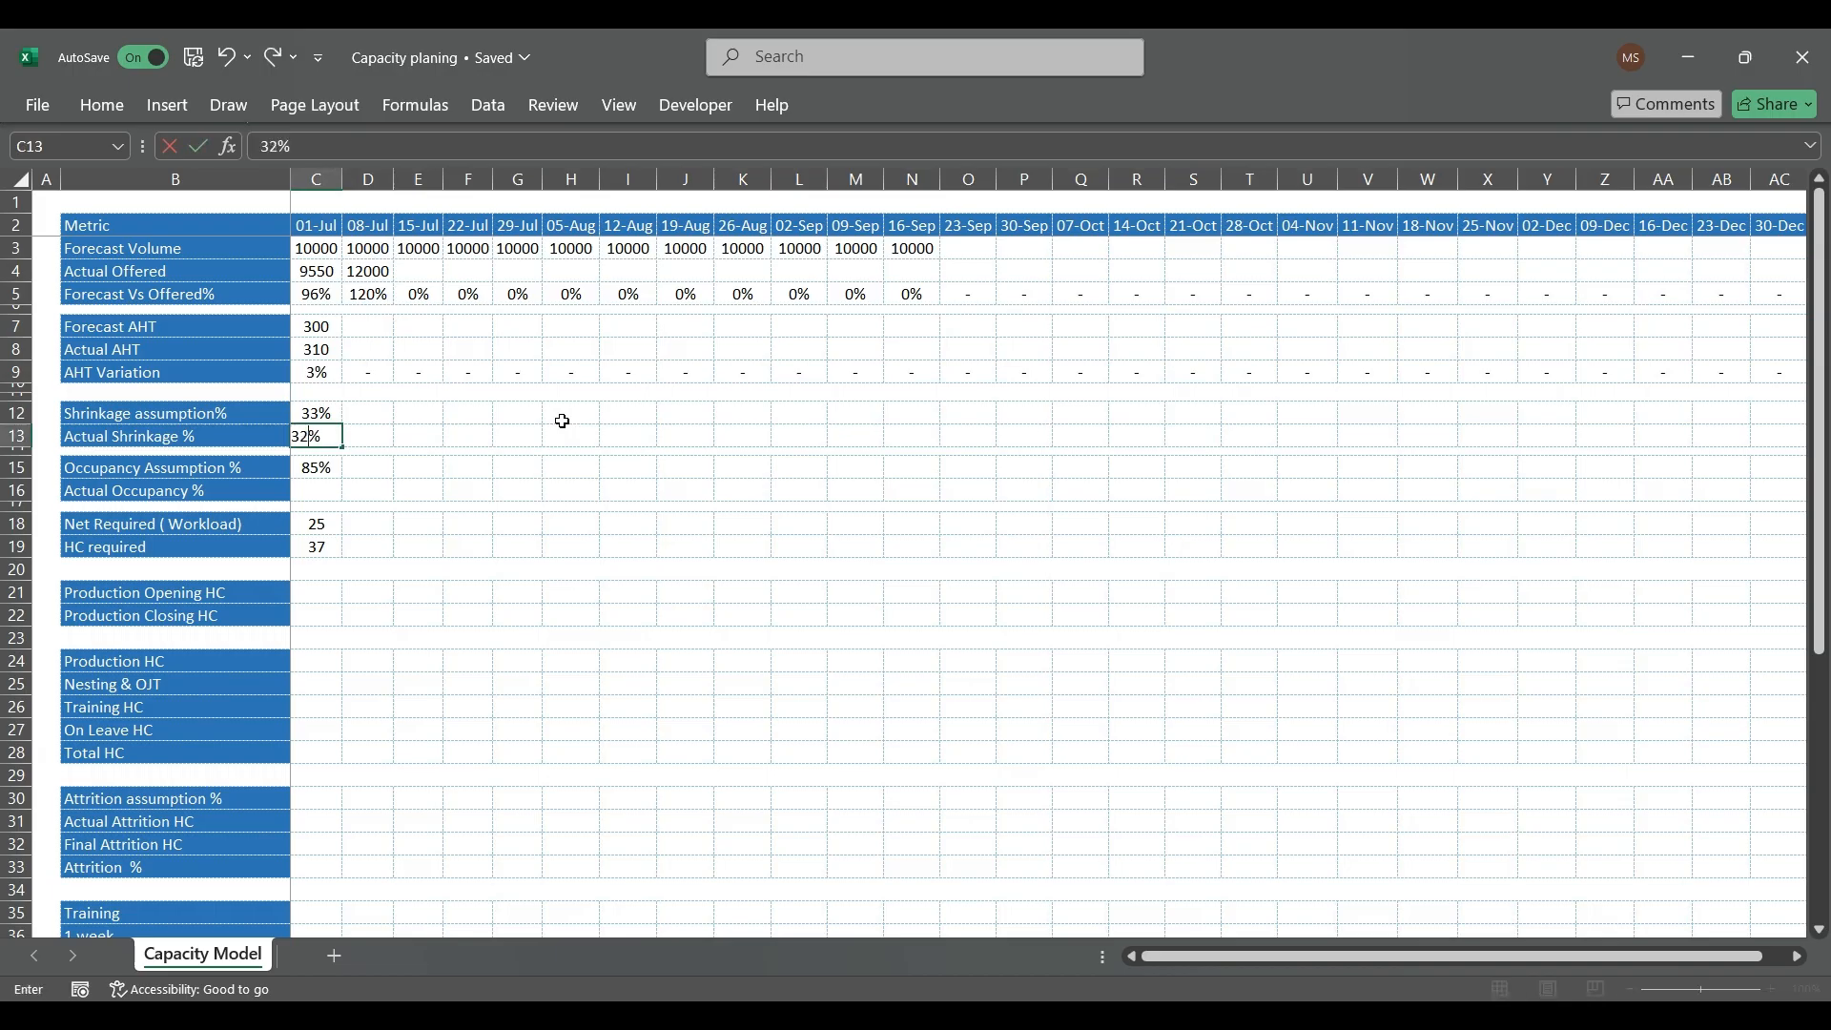
key(Return)
Step: Enter 90% as the 01-Jul Actual Occupancy in C16
key(Down)
key(Down)
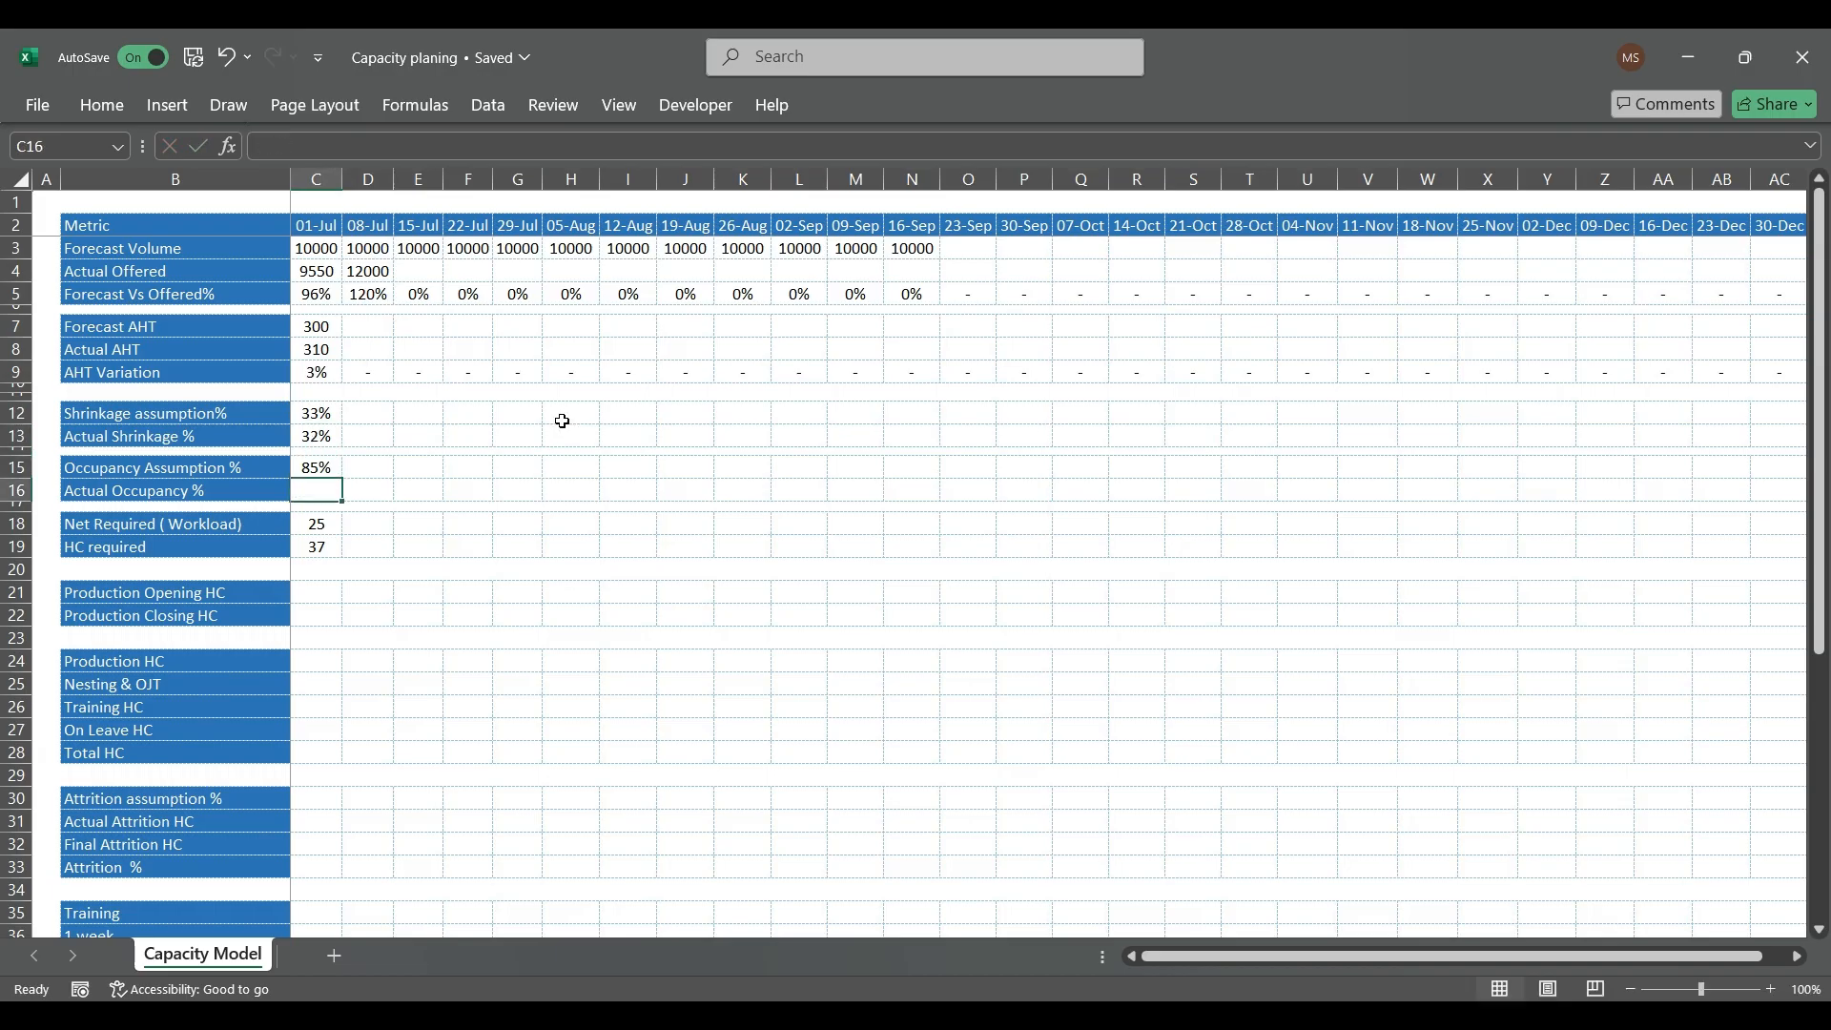
text(90)
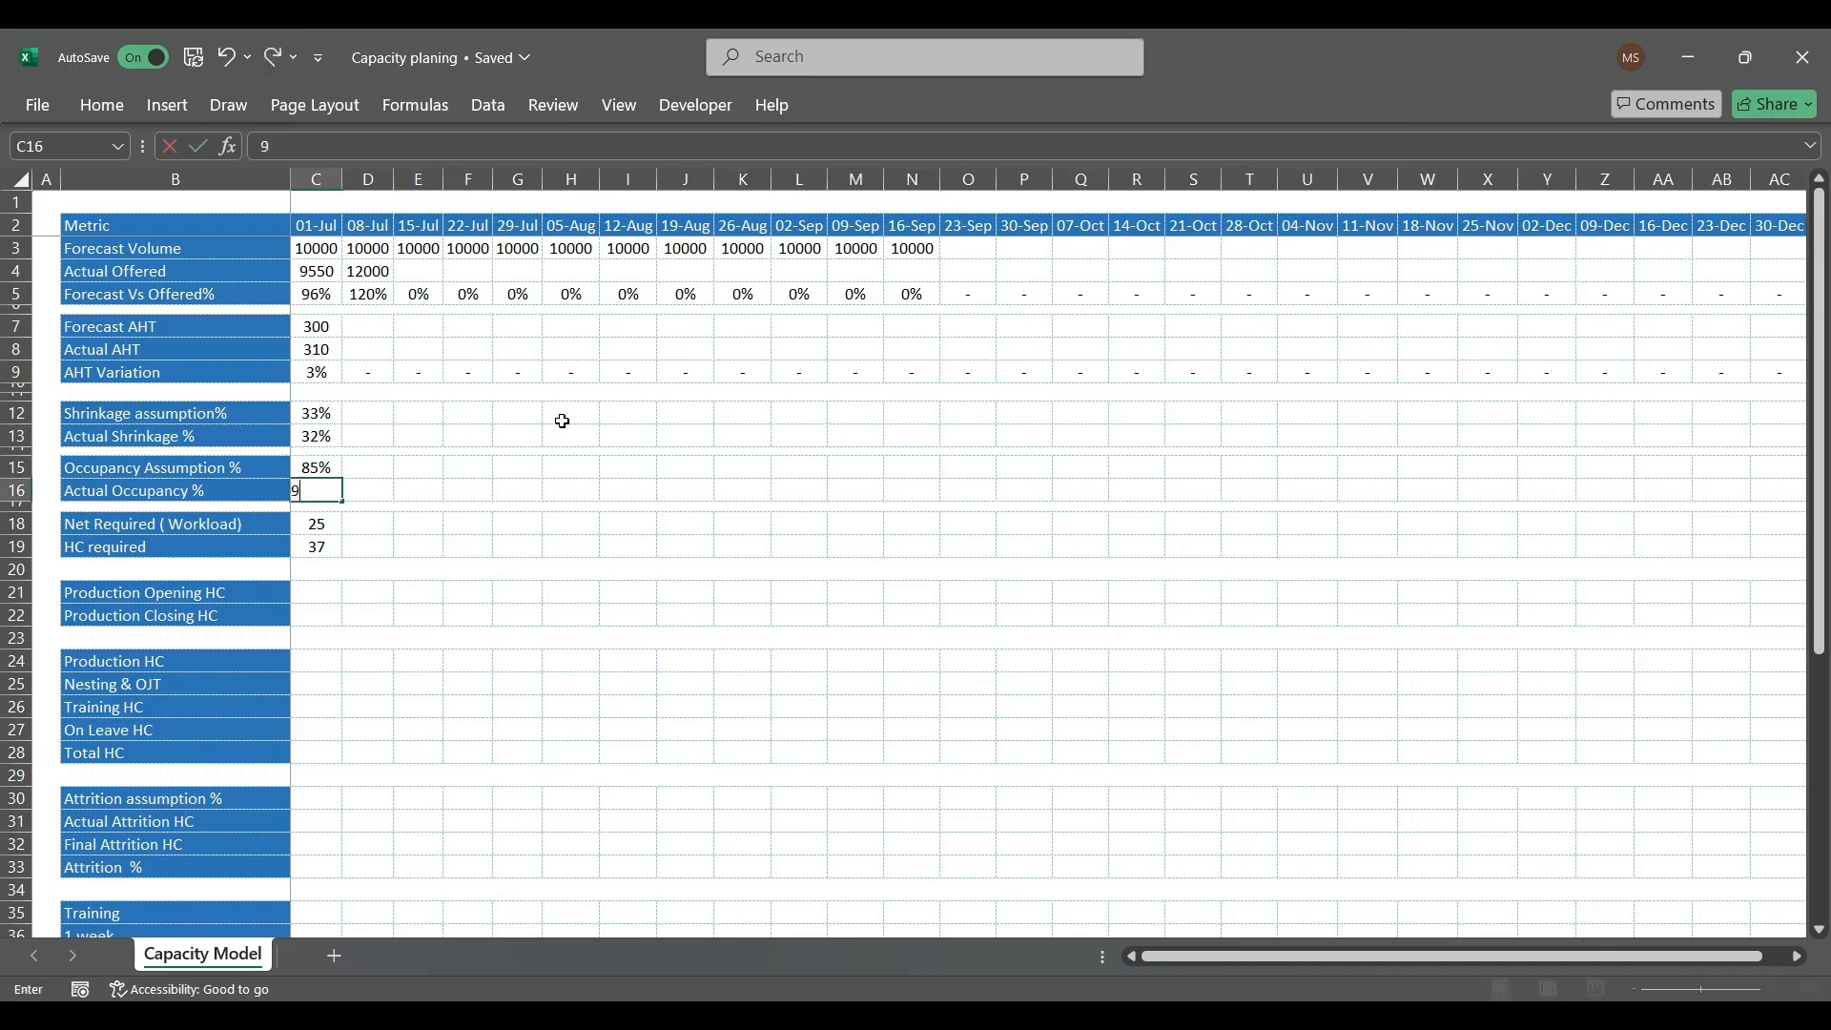
key(Return)
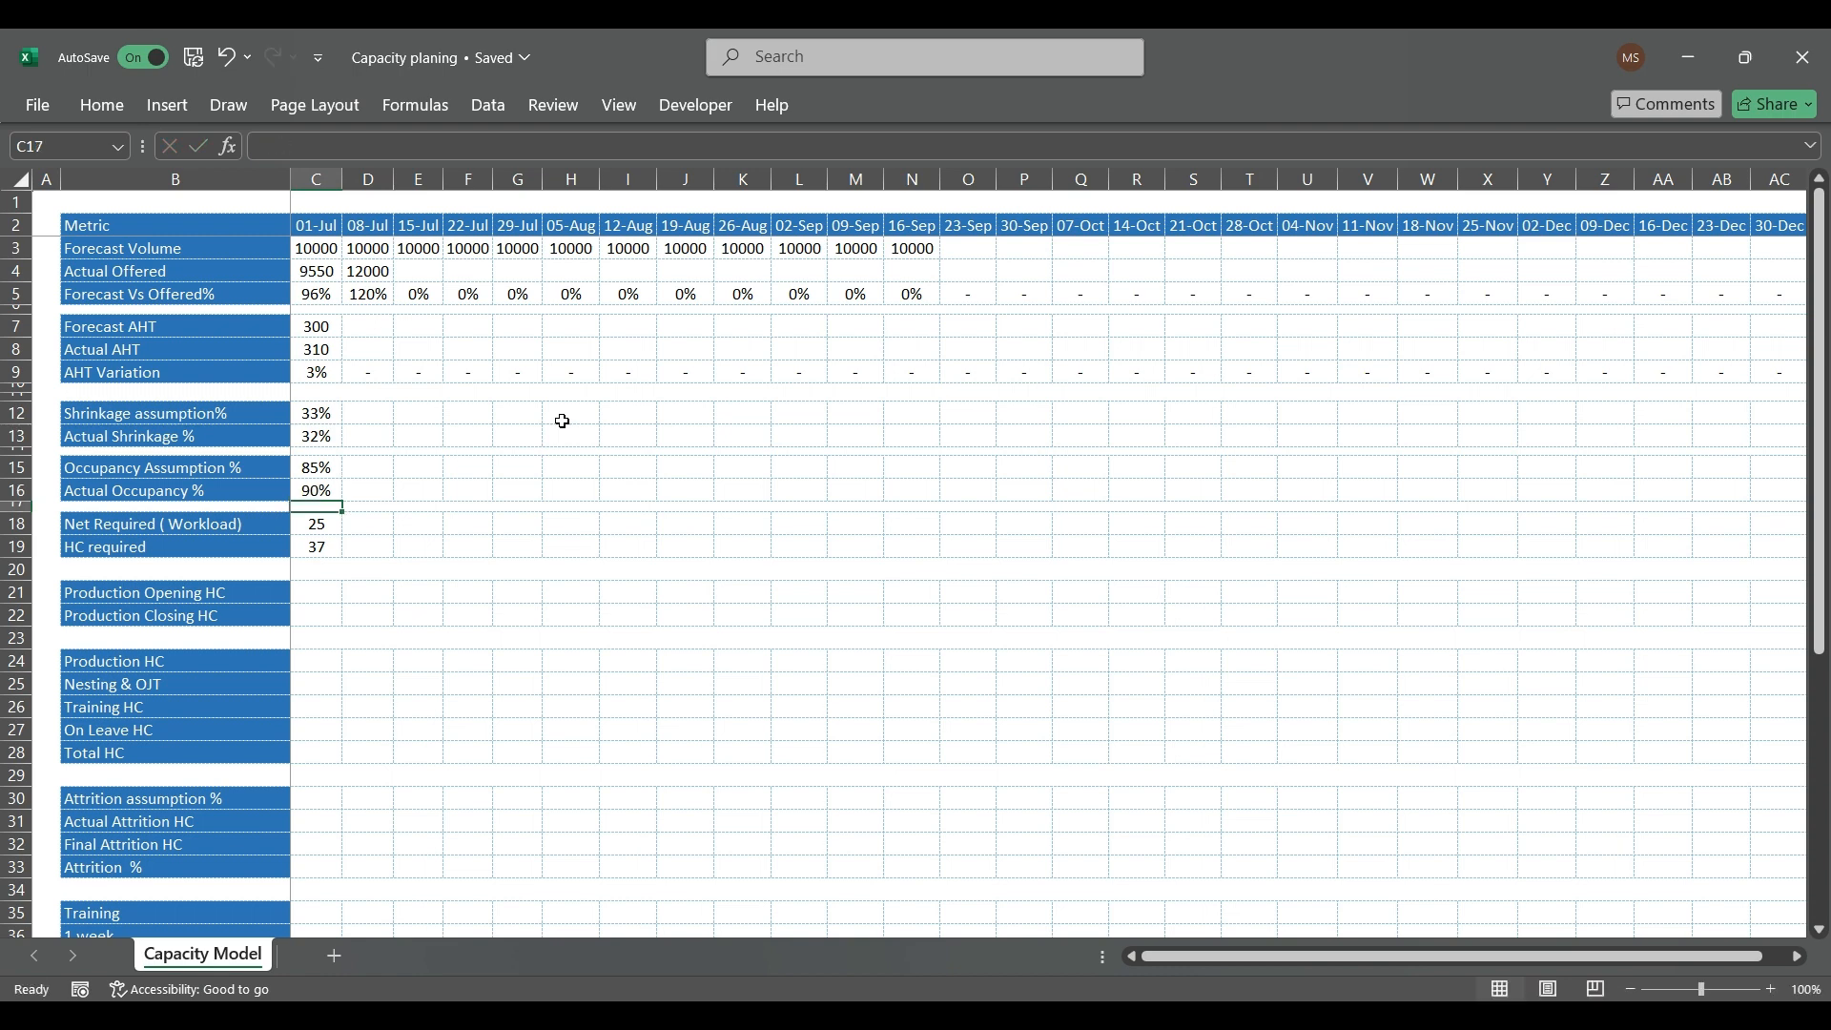
Step: Replace the 08-Jul Actual Offered volume in D4 with the formula =RANDBETWEEN(9000,11500)
key(Up)
key(Up)
key(shift+Down)
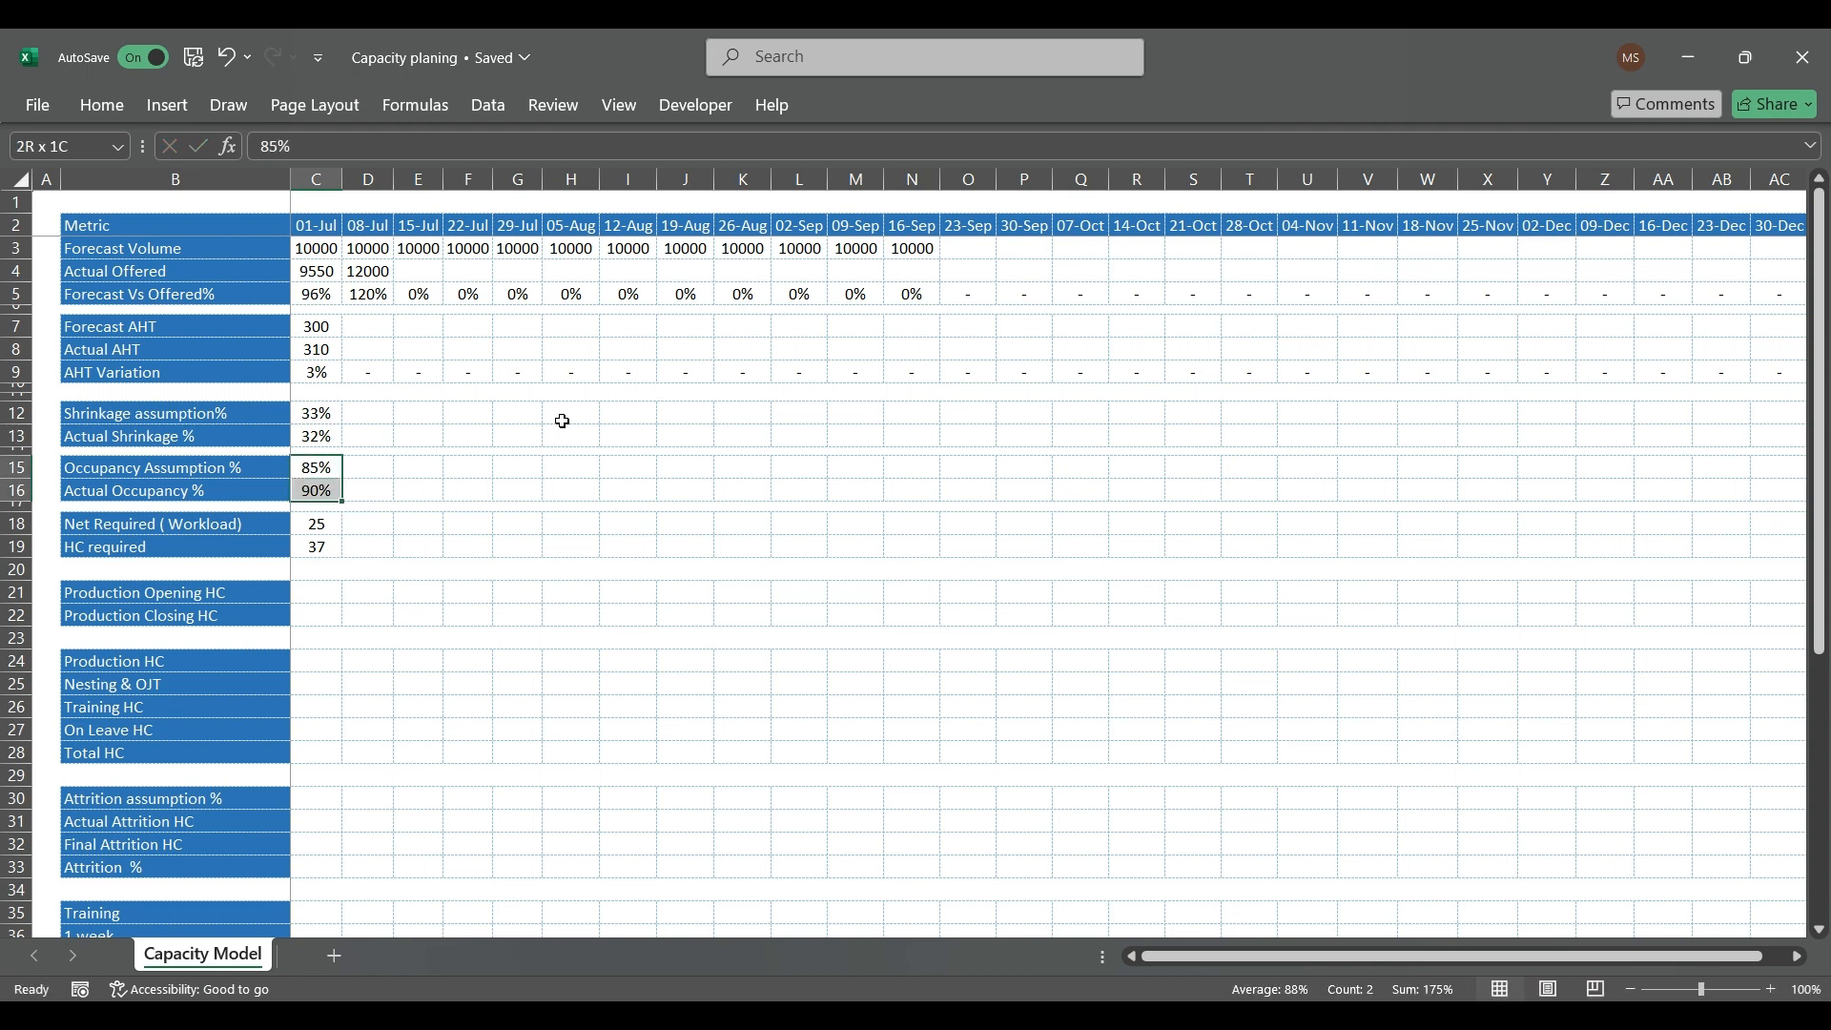
key(Up)
key(Up)
key(Up)
key(Up)
key(Up)
key(Up)
key(Up)
key(Up)
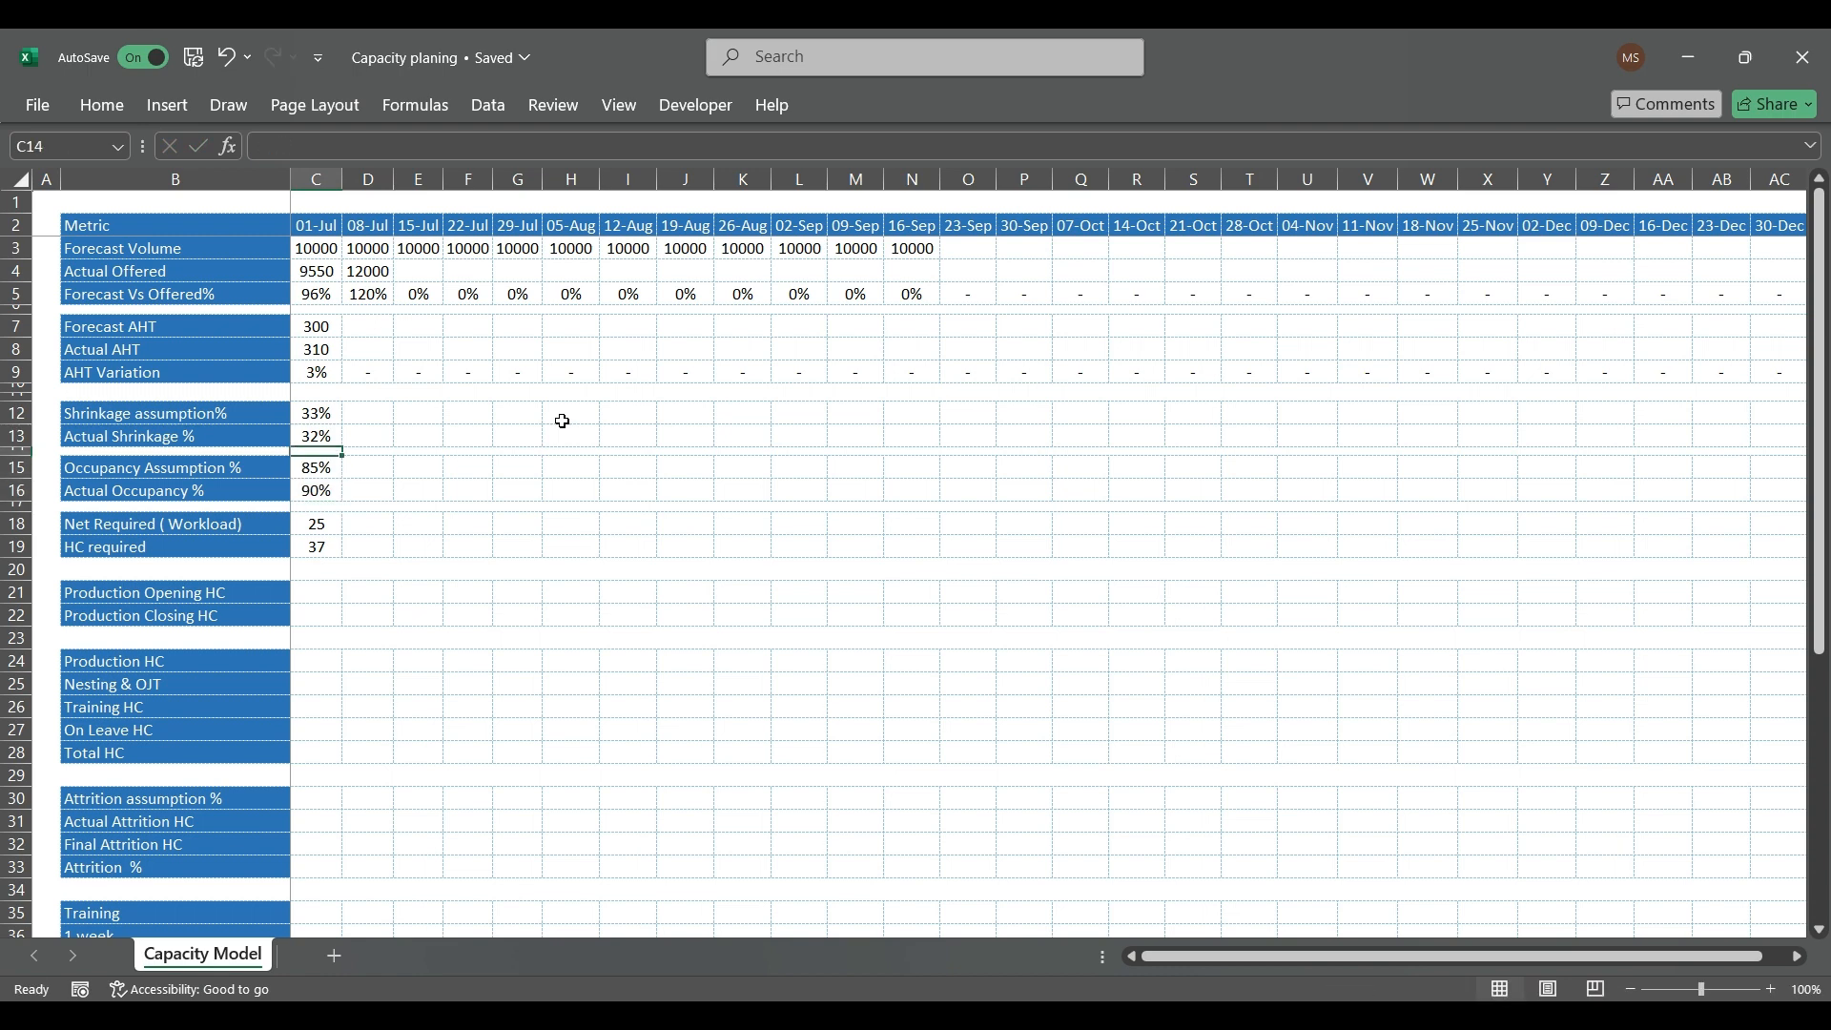
key(Right)
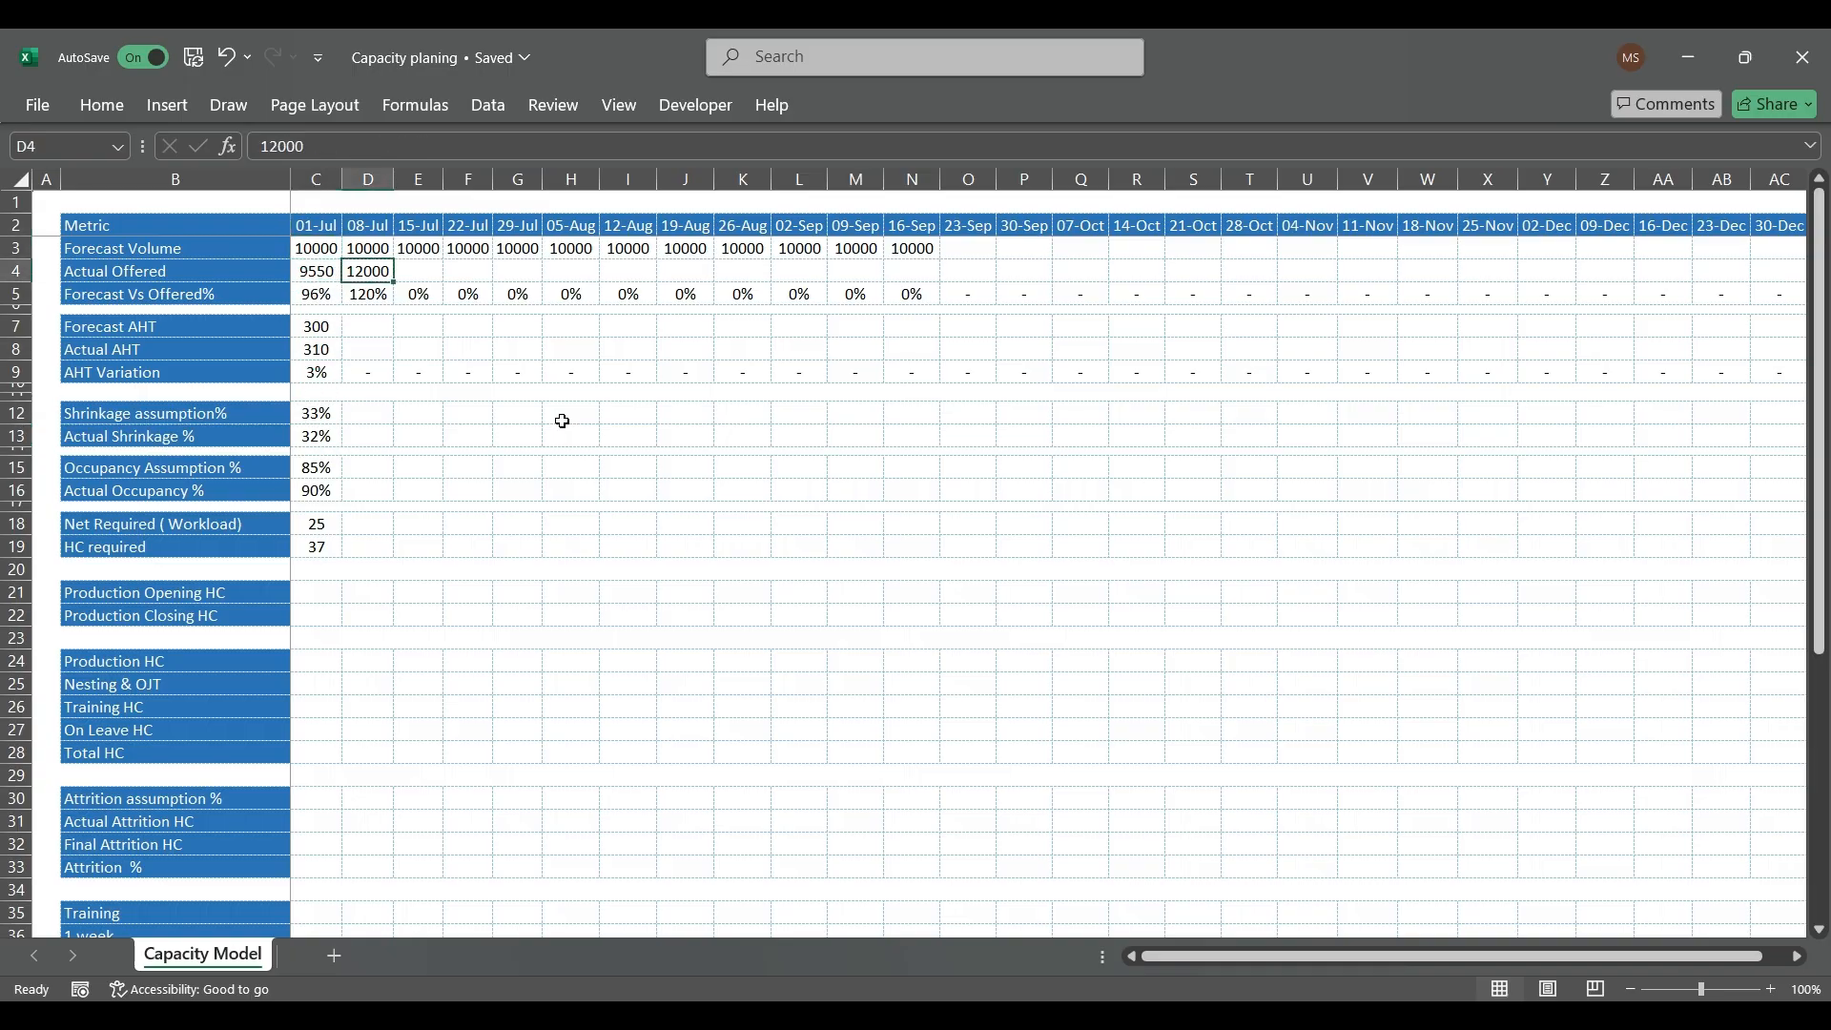
text(=ra)
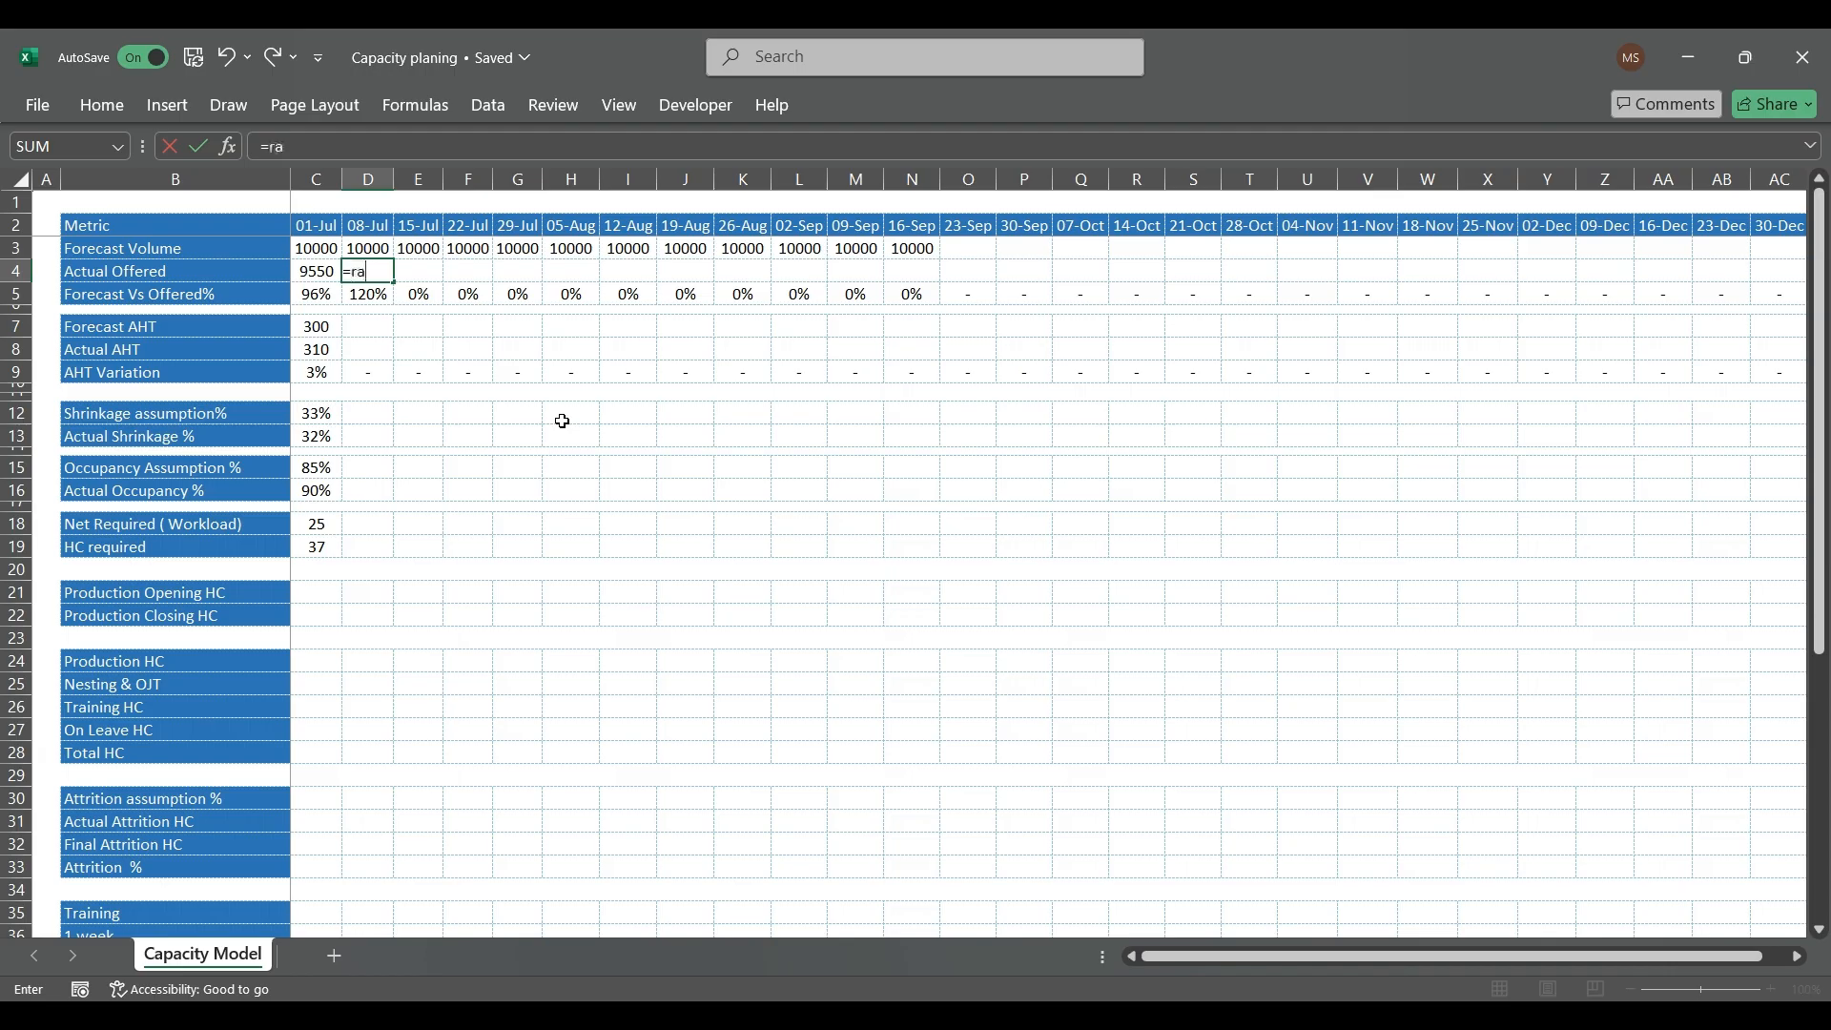
key(Tab)
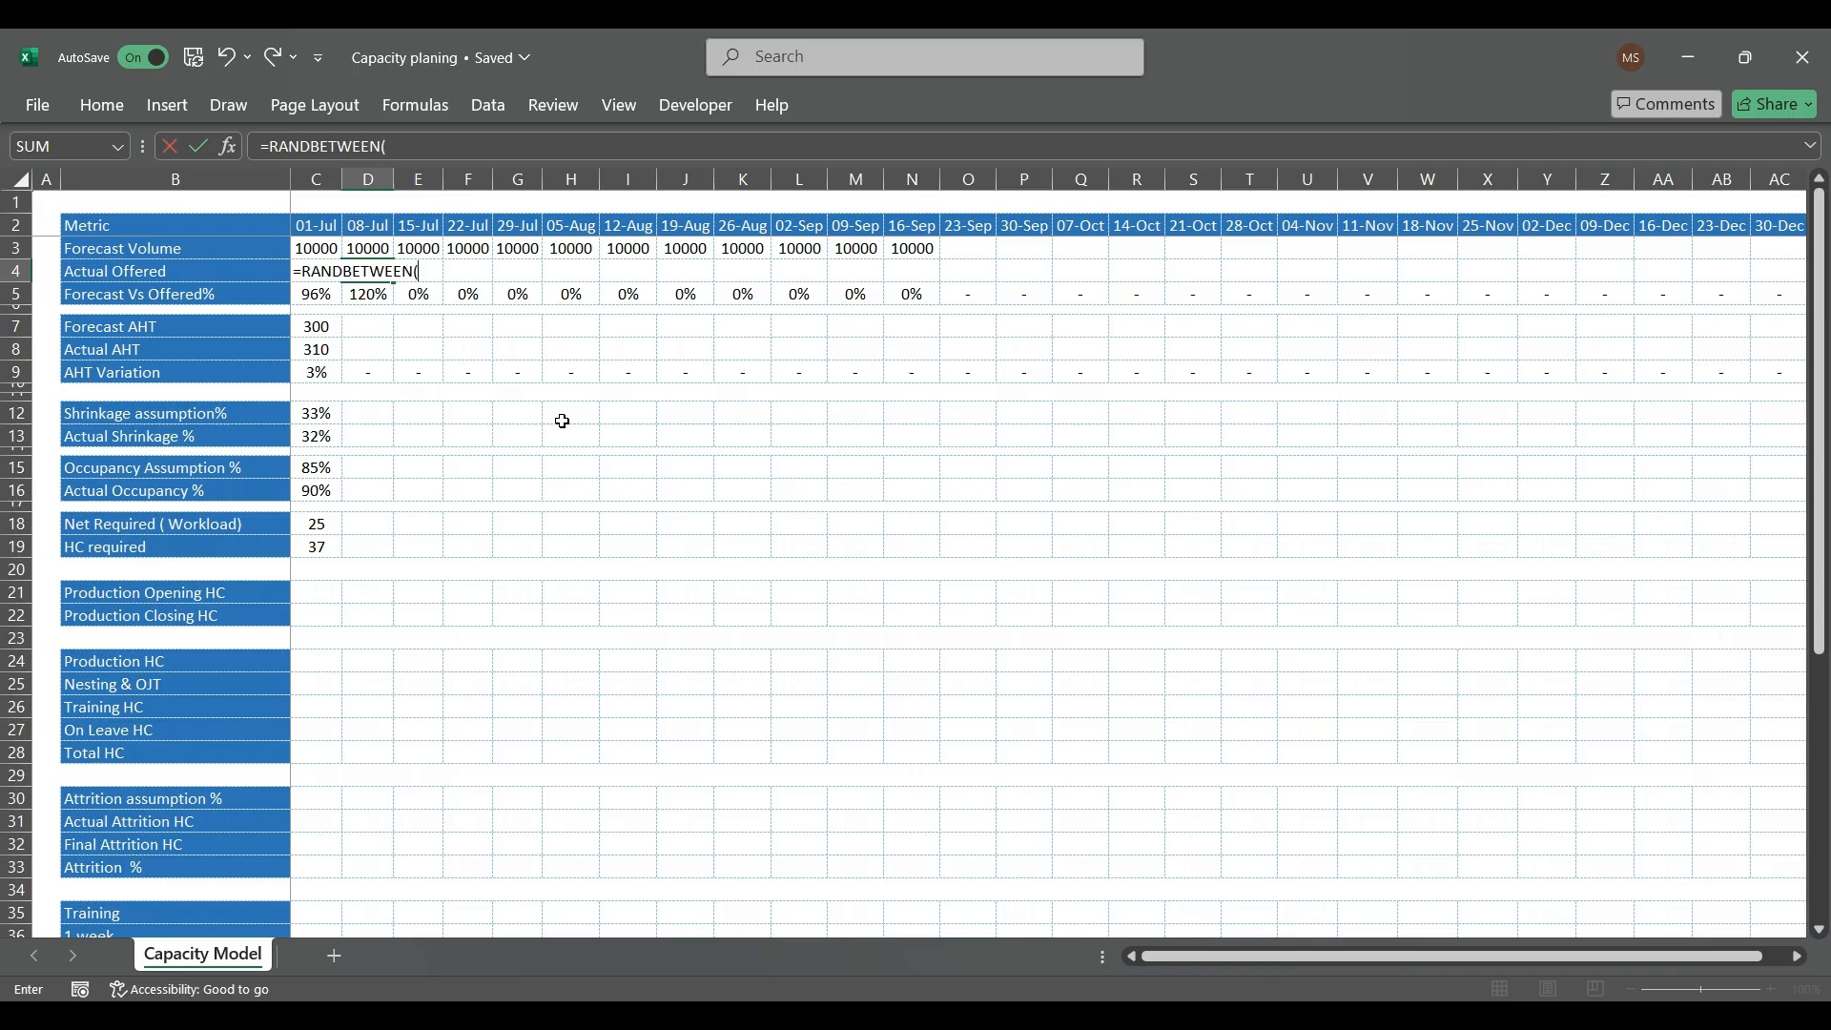
text(9000,11)
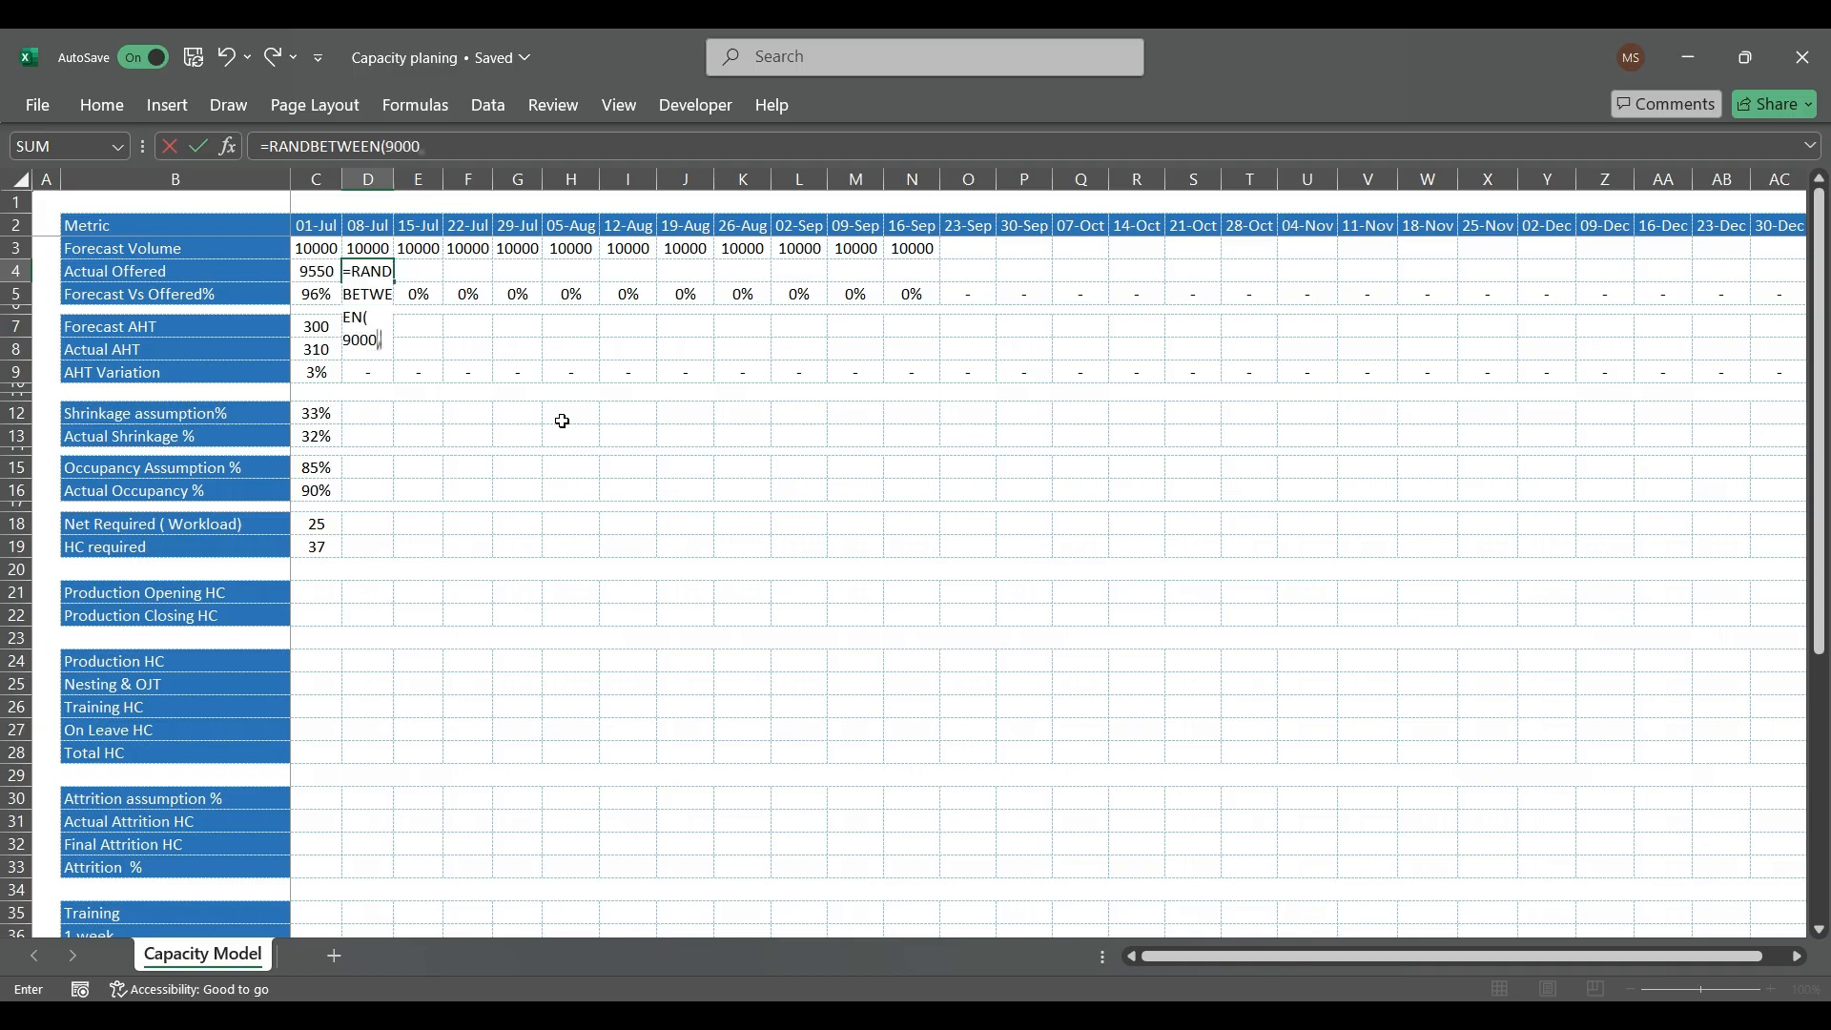
text(500))
key(Return)
Step: Copy the 08-Jul Actual Offered formula from D4 across to N4, covering the weeks through 16-Sep
key(Up)
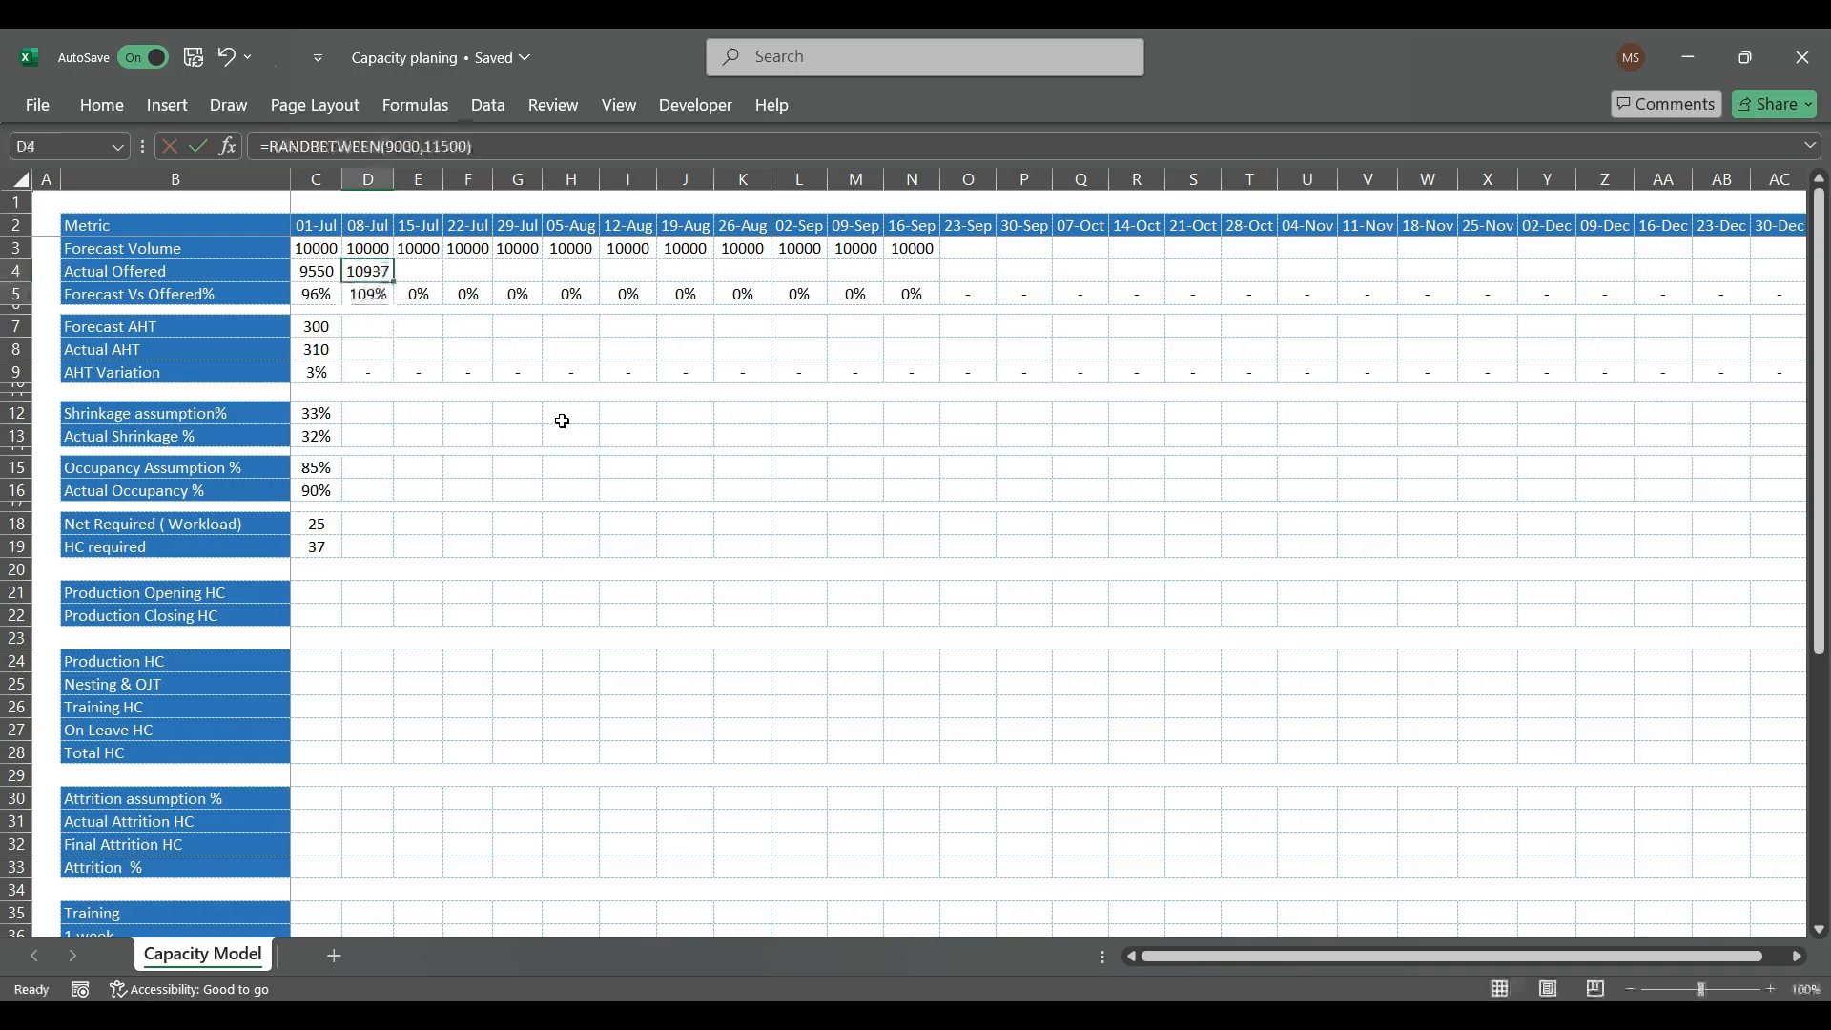
key(ctrl+c)
key(shift+Right)
key(shift+Right)
key(shift+Right)
key(shift+Right)
key(shift+Right)
key(shift+Right)
key(shift+Right)
key(shift+Right)
key(shift+Right)
key(shift+Right)
key(shift+Right)
key(shift+Left)
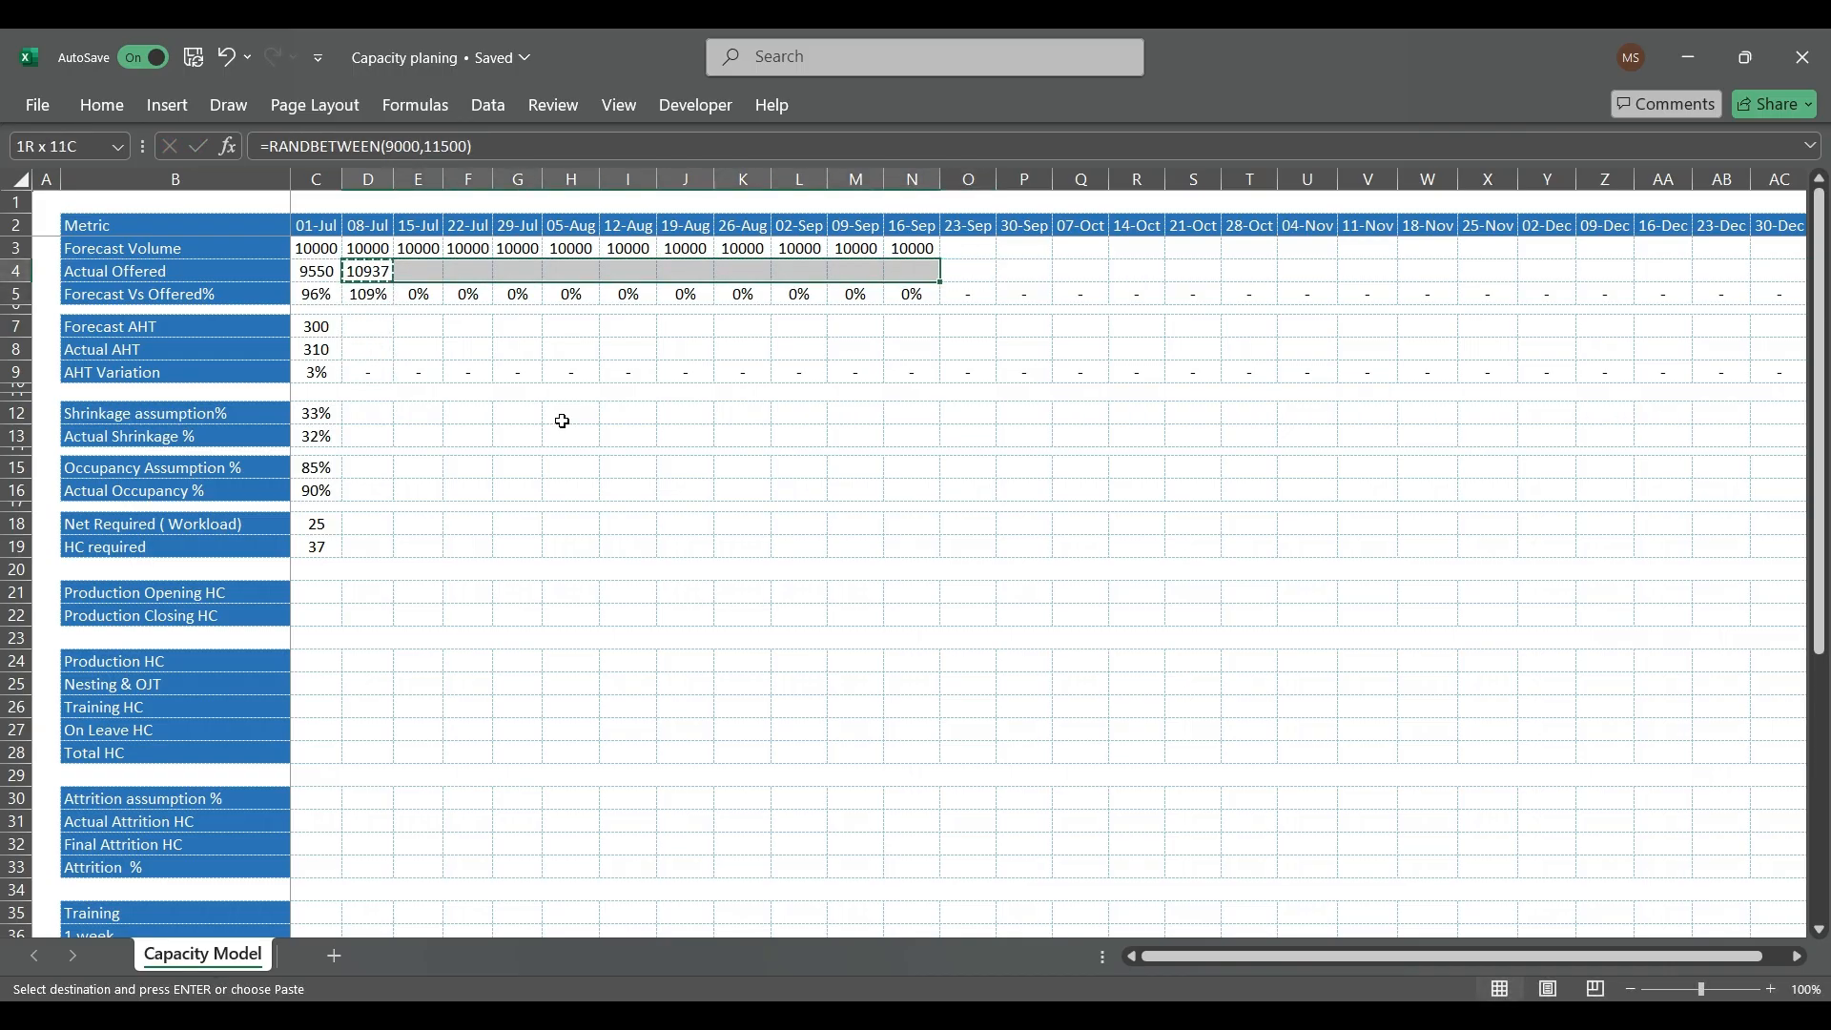
key(ctrl+v)
Step: Convert the Actual Offered row C4:N4 to fixed numbers by pasting it over itself as values
key(ctrl+Left)
key(Right)
key(ctrl+shift+Right)
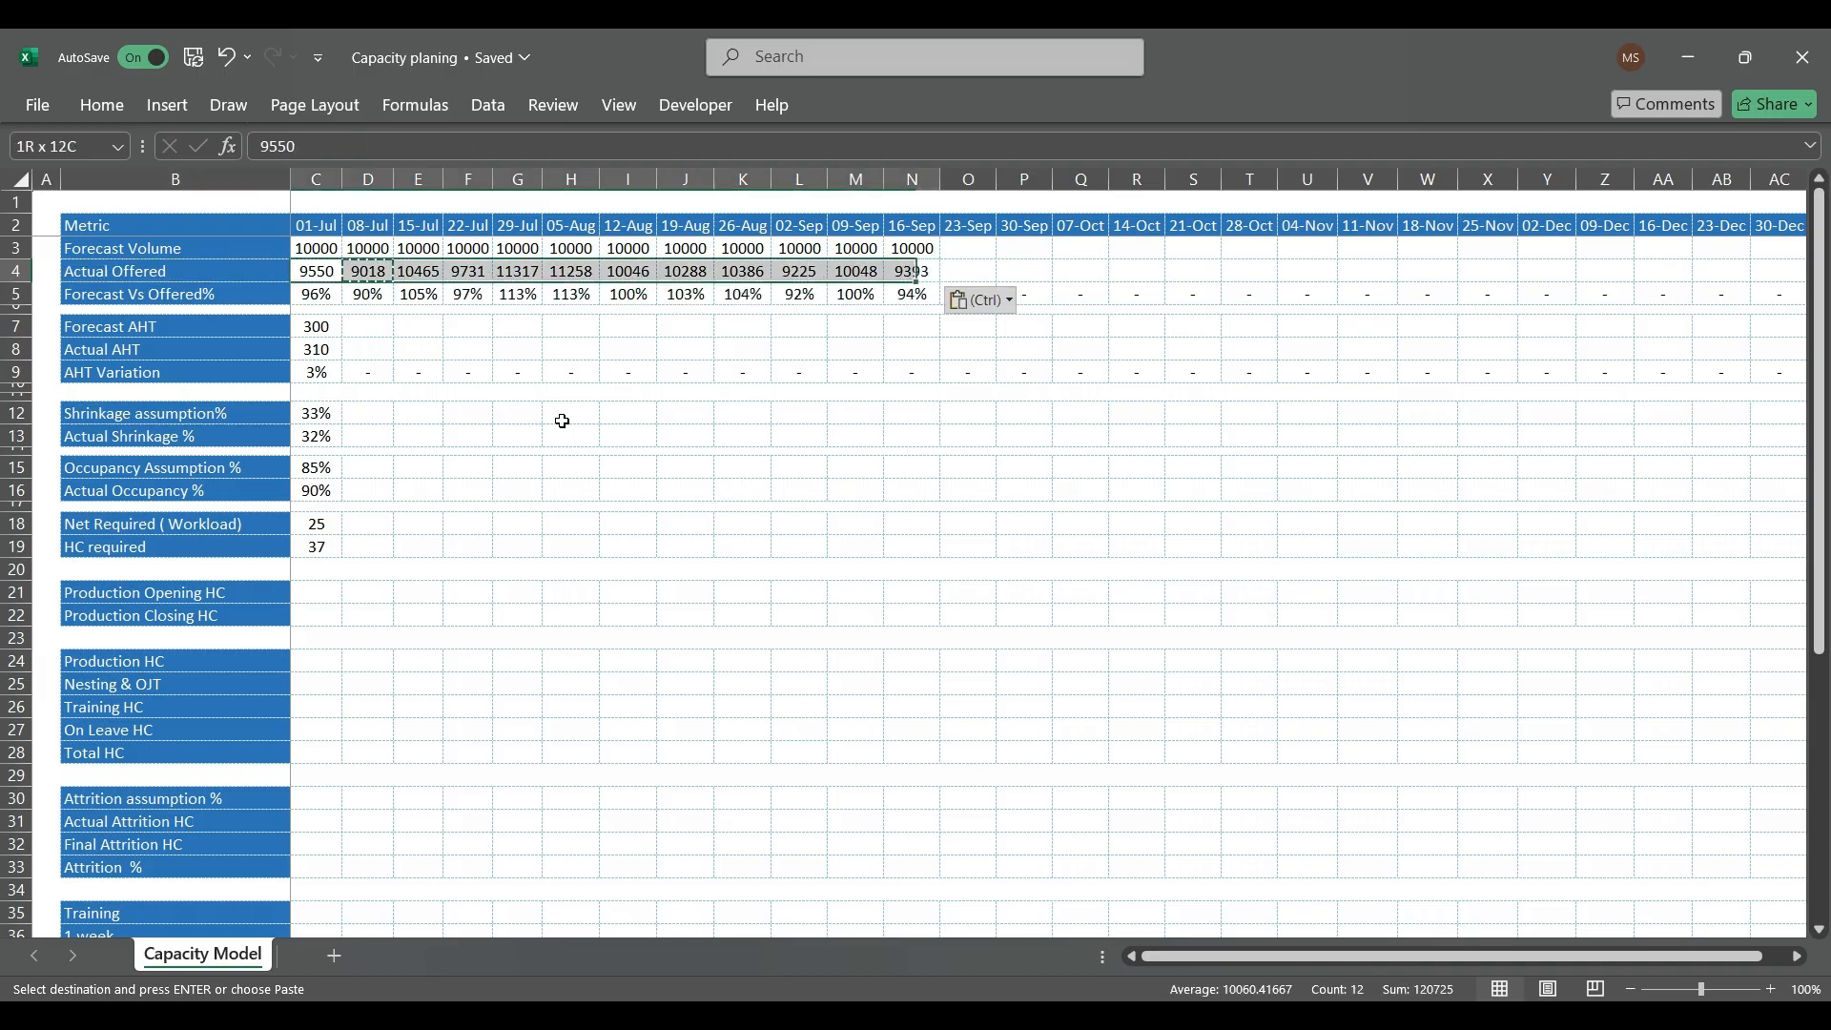
key(ctrl+c)
key(alt)
key(Escape)
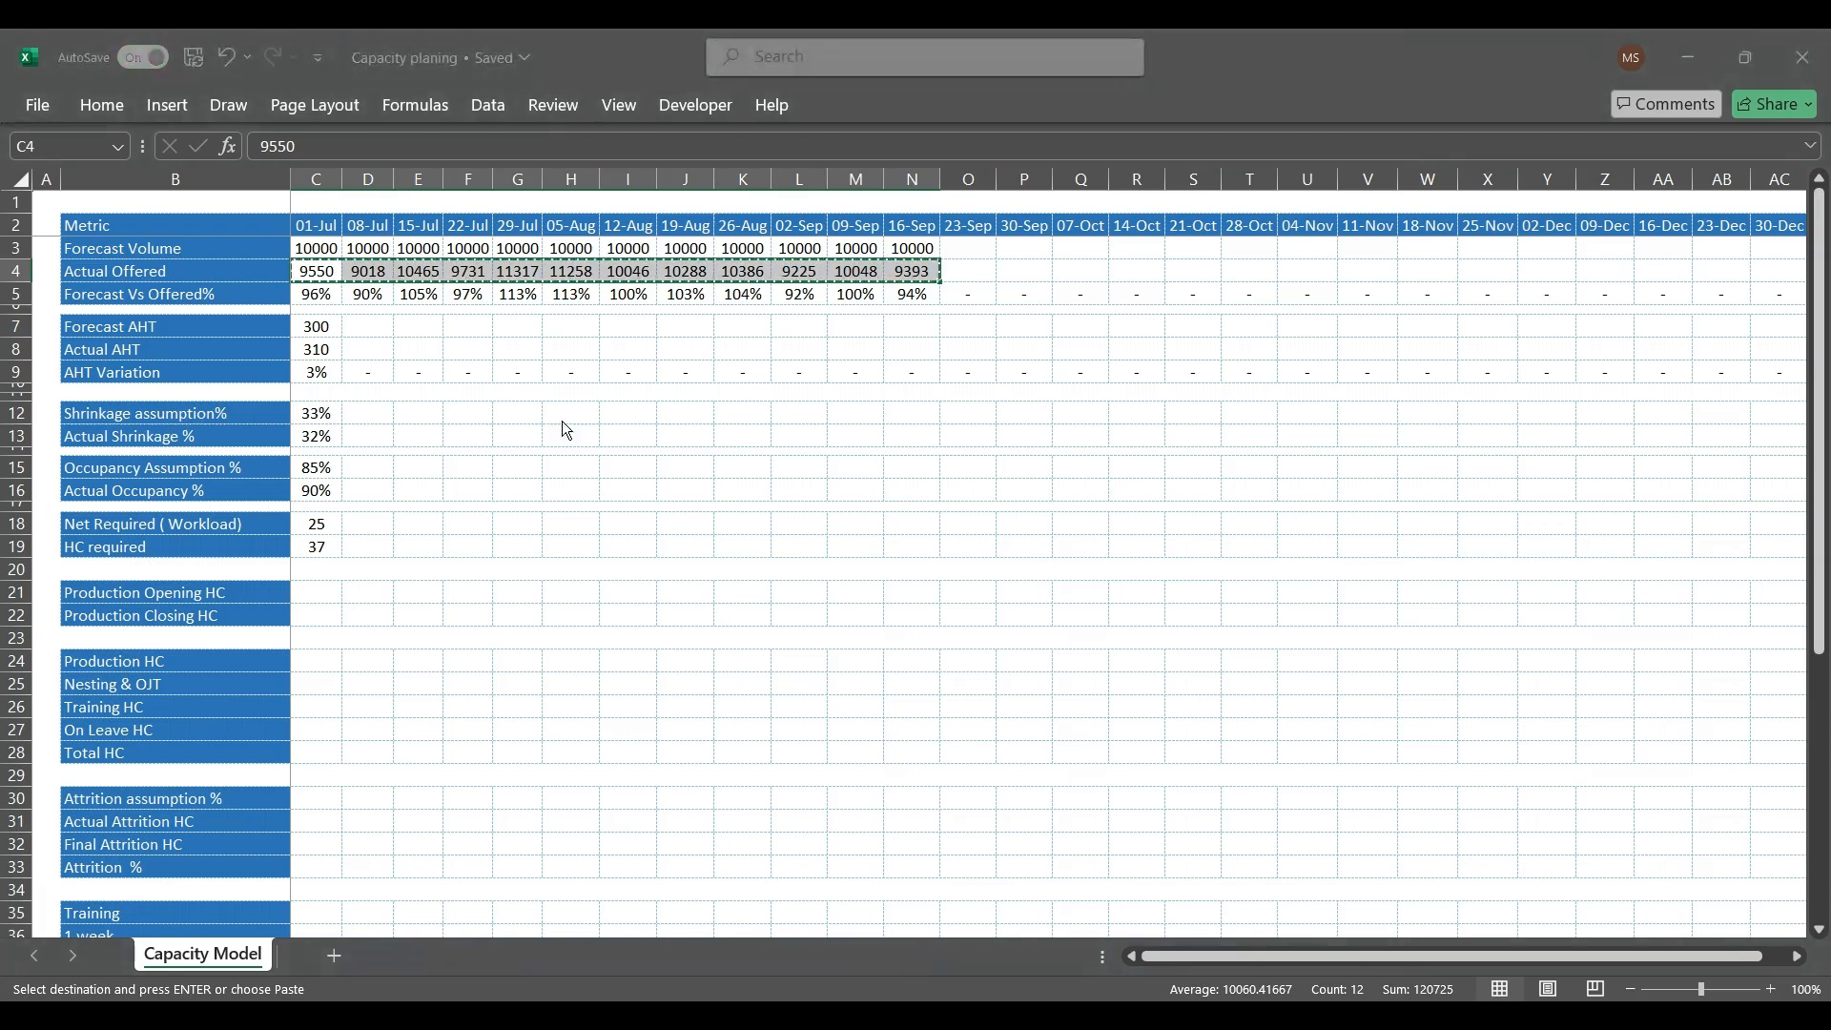
key(Down)
key(Down)
key(ctrl+v)
key(Down)
key(Escape)
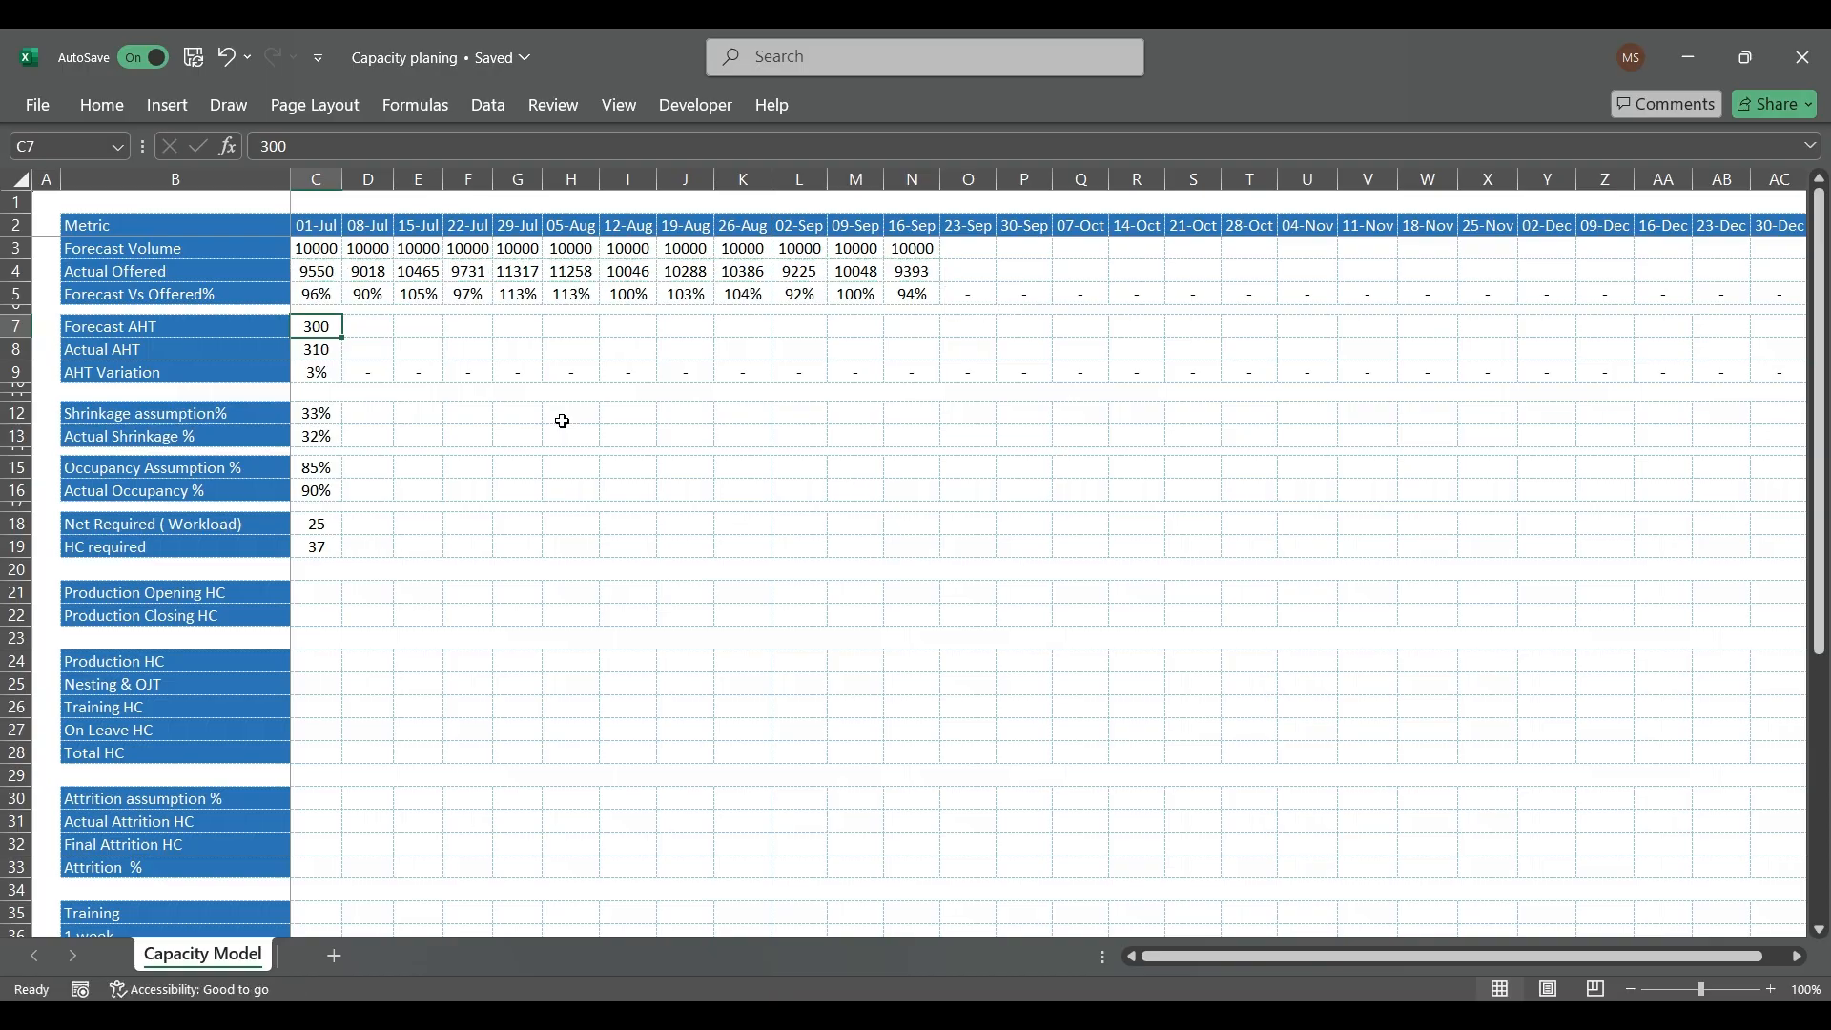
Step: Copy the 01-Jul Forecast AHT of 300 from C7 to D7:N7, covering 08-Jul through 16-Sep
key(ctrl+c)
key(shift+Right)
key(shift+Right)
key(shift+Right)
key(shift+Right)
key(shift+Right)
key(shift+Right)
key(shift+Right)
key(shift+Right)
key(shift+Right)
key(shift+Right)
key(shift+Right)
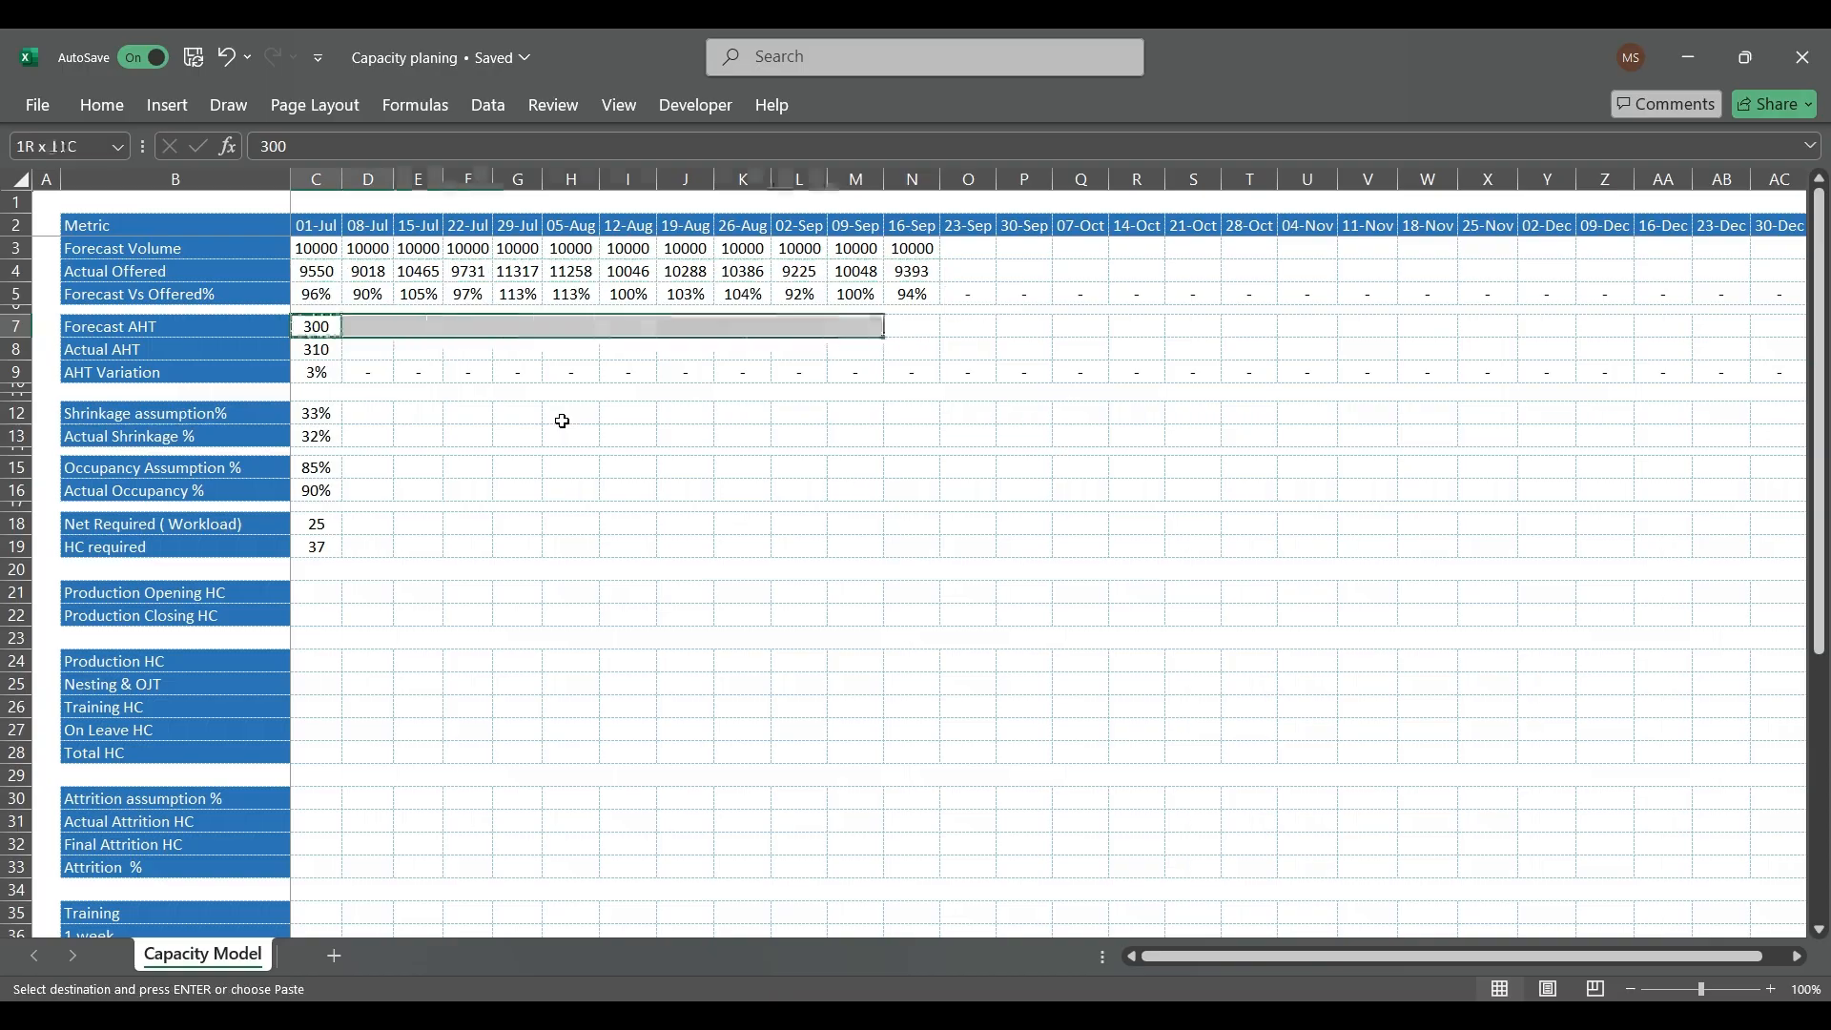
key(ctrl+v)
key(Down)
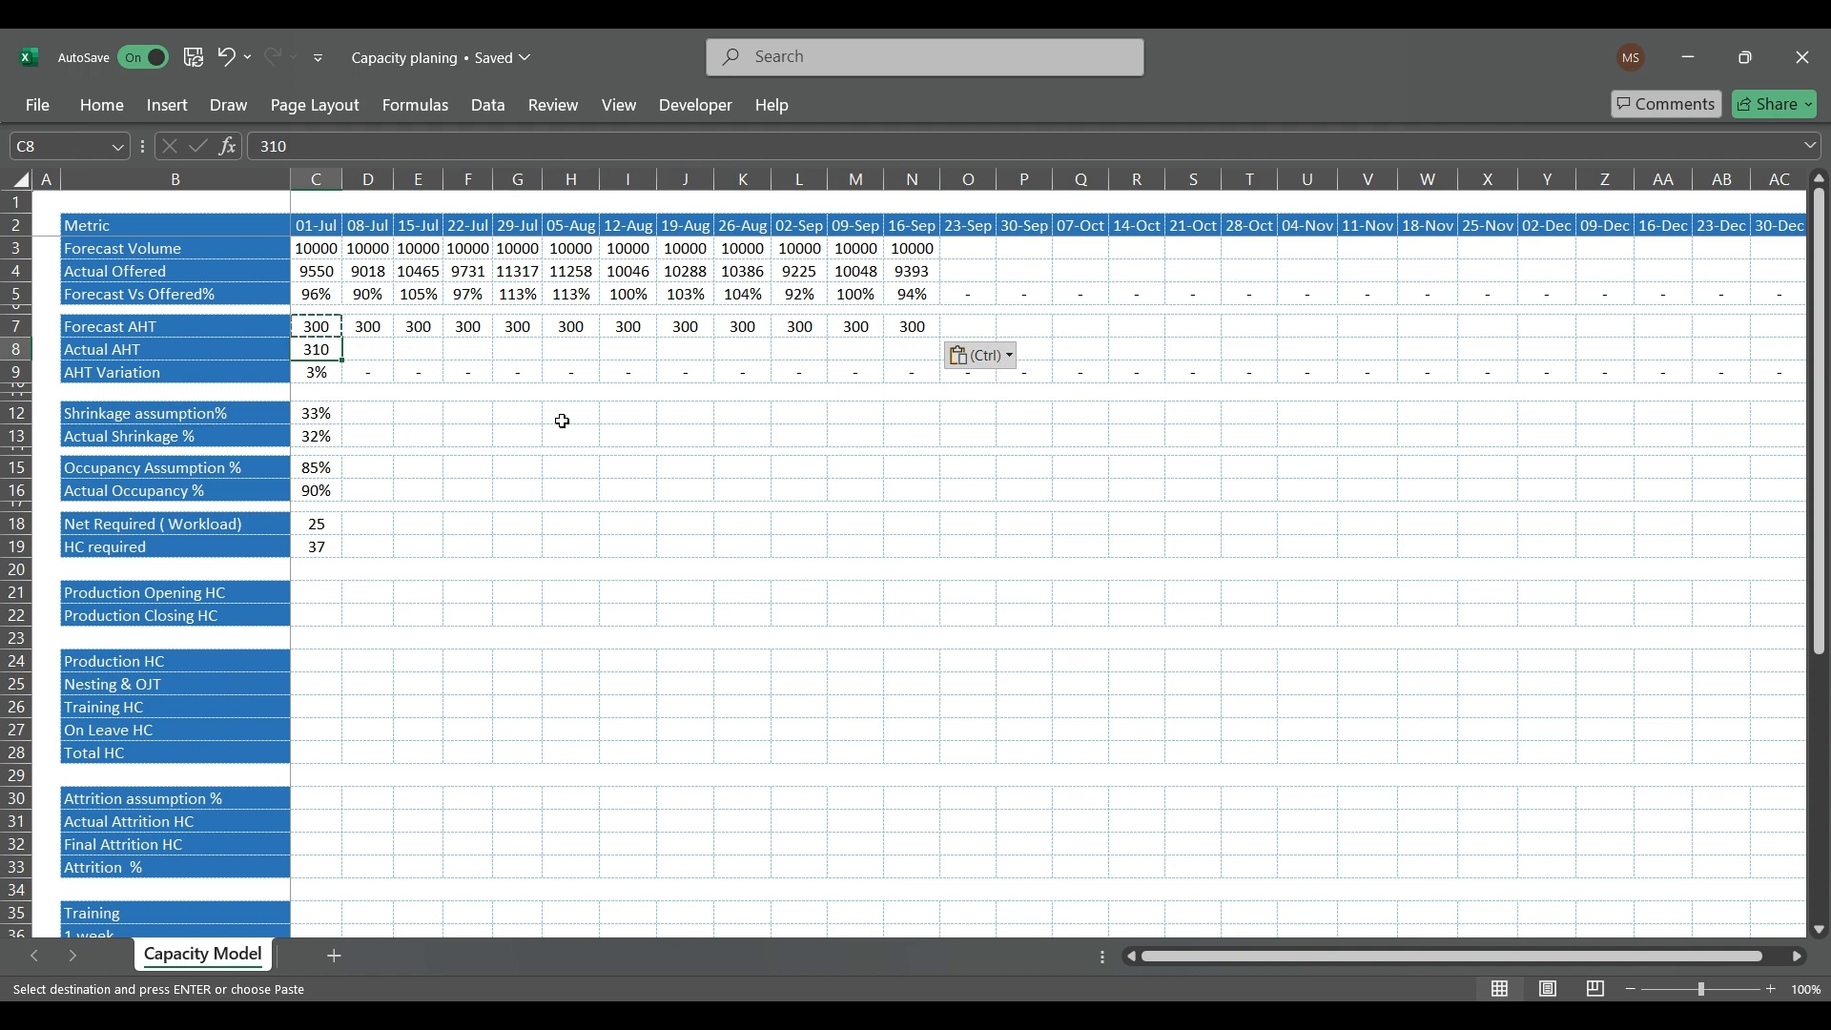
key(Escape)
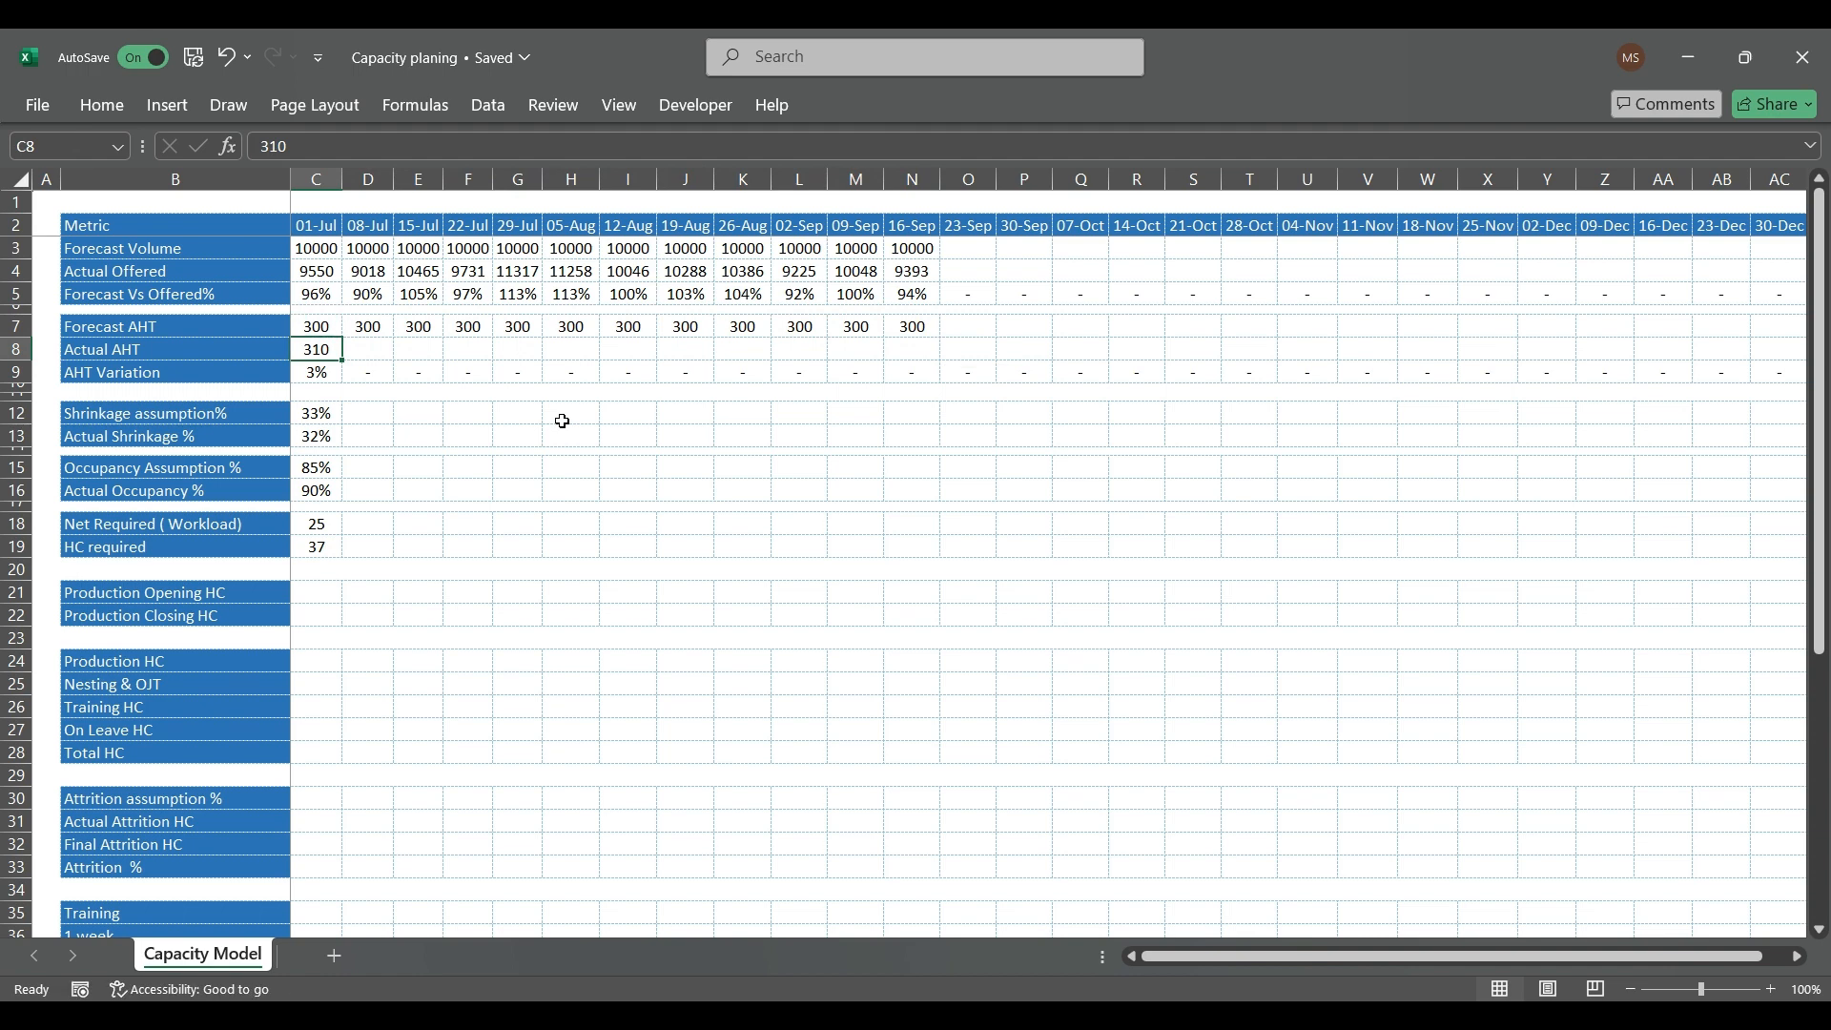
Step: Replace the 01-Jul Actual AHT in C8 with the formula =RANDBETWEEN(280,320)
text(=ran)
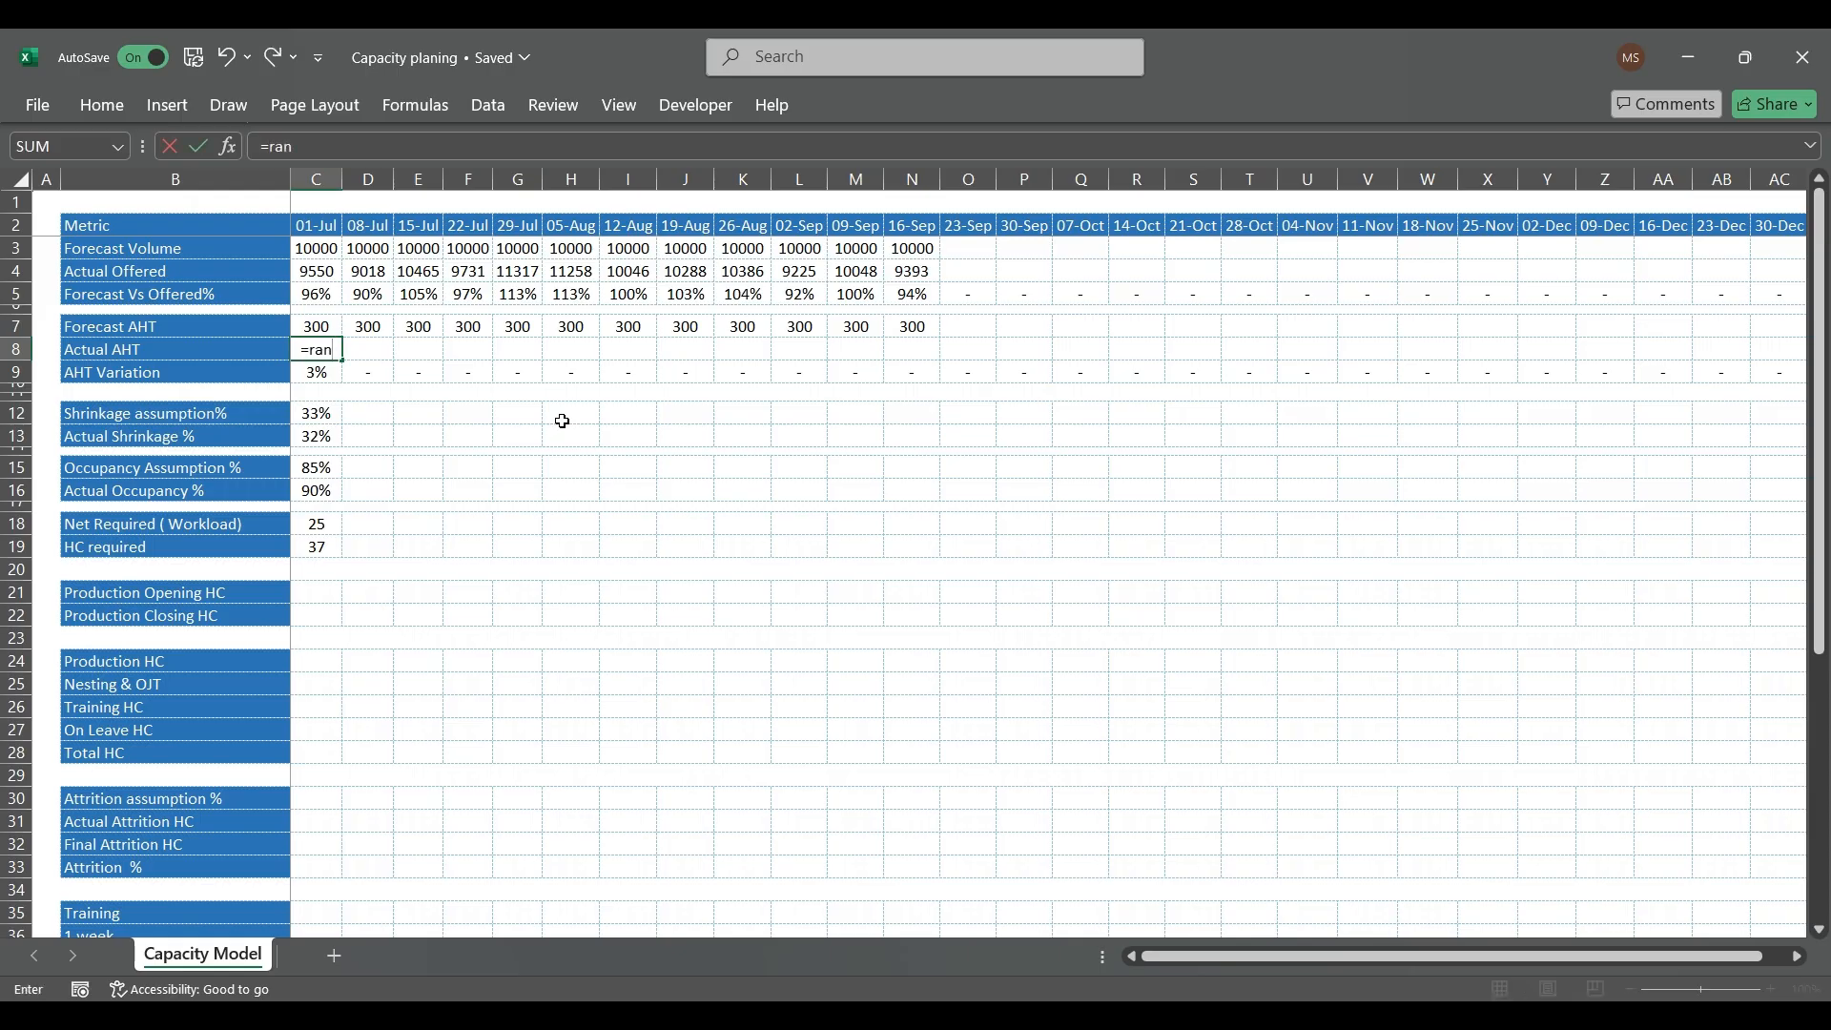
text(dbetween()
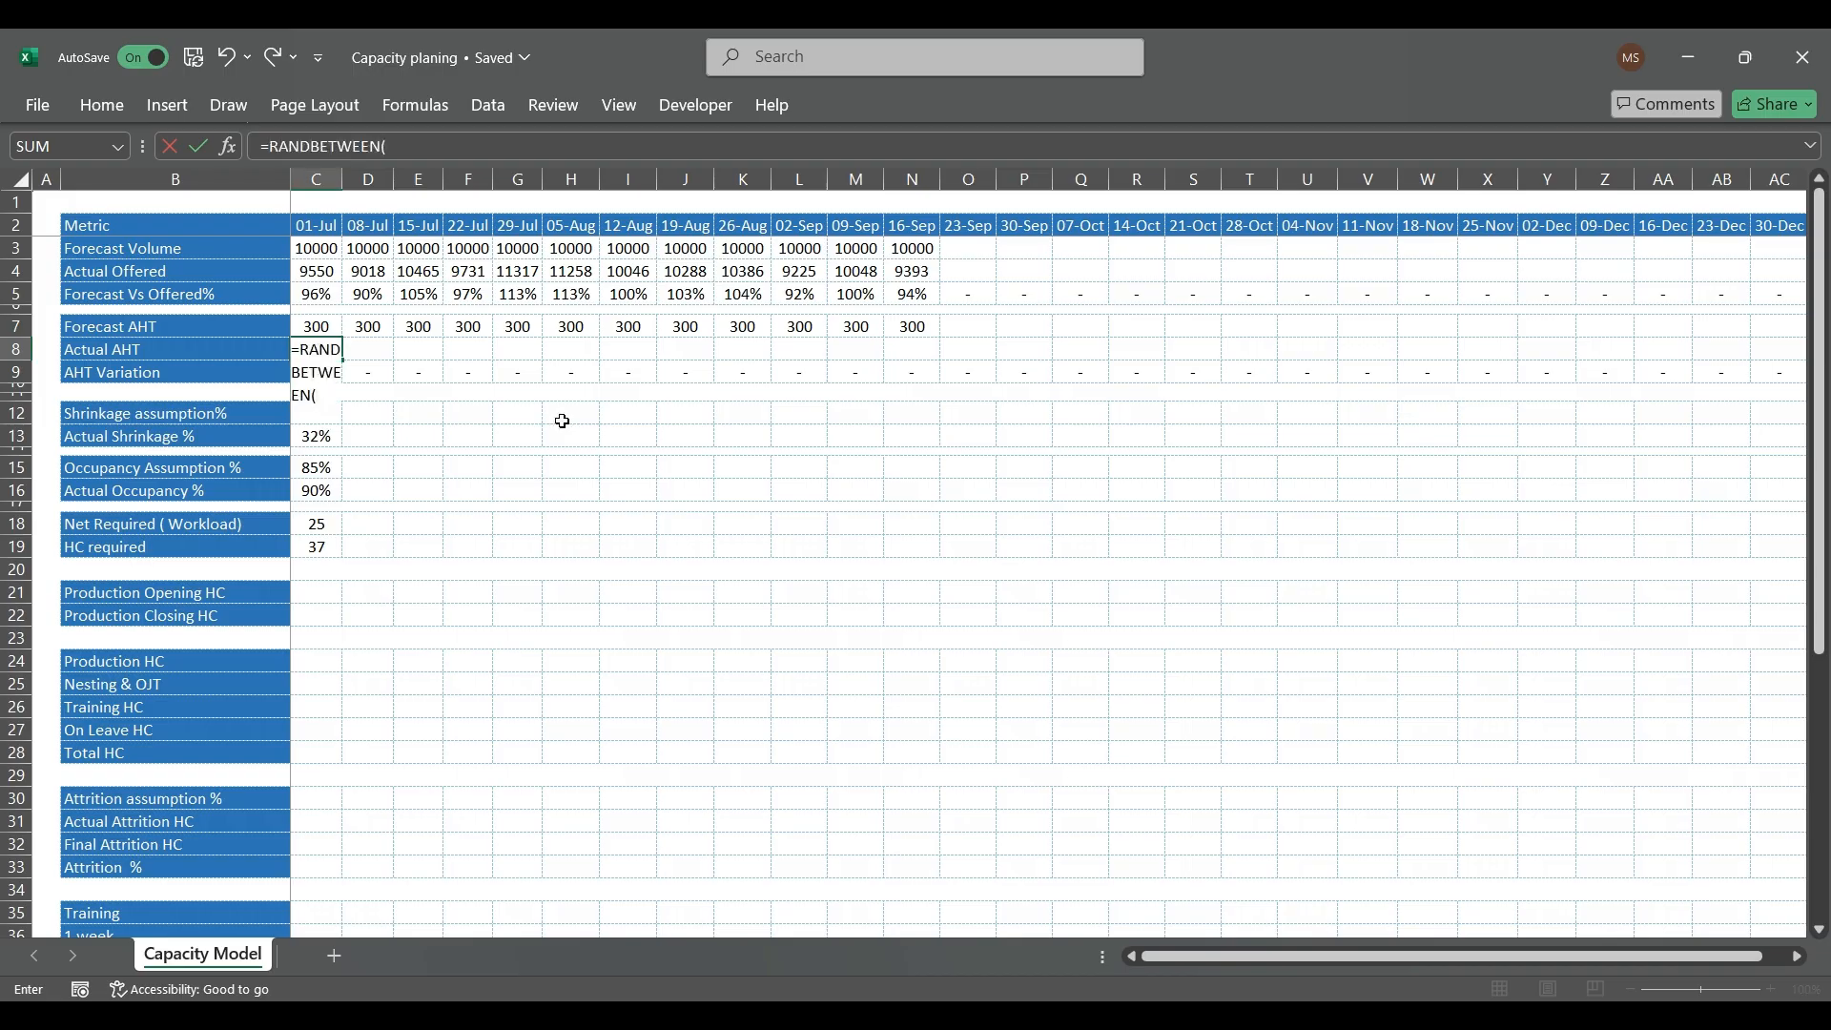
text(280,320)
key(Return)
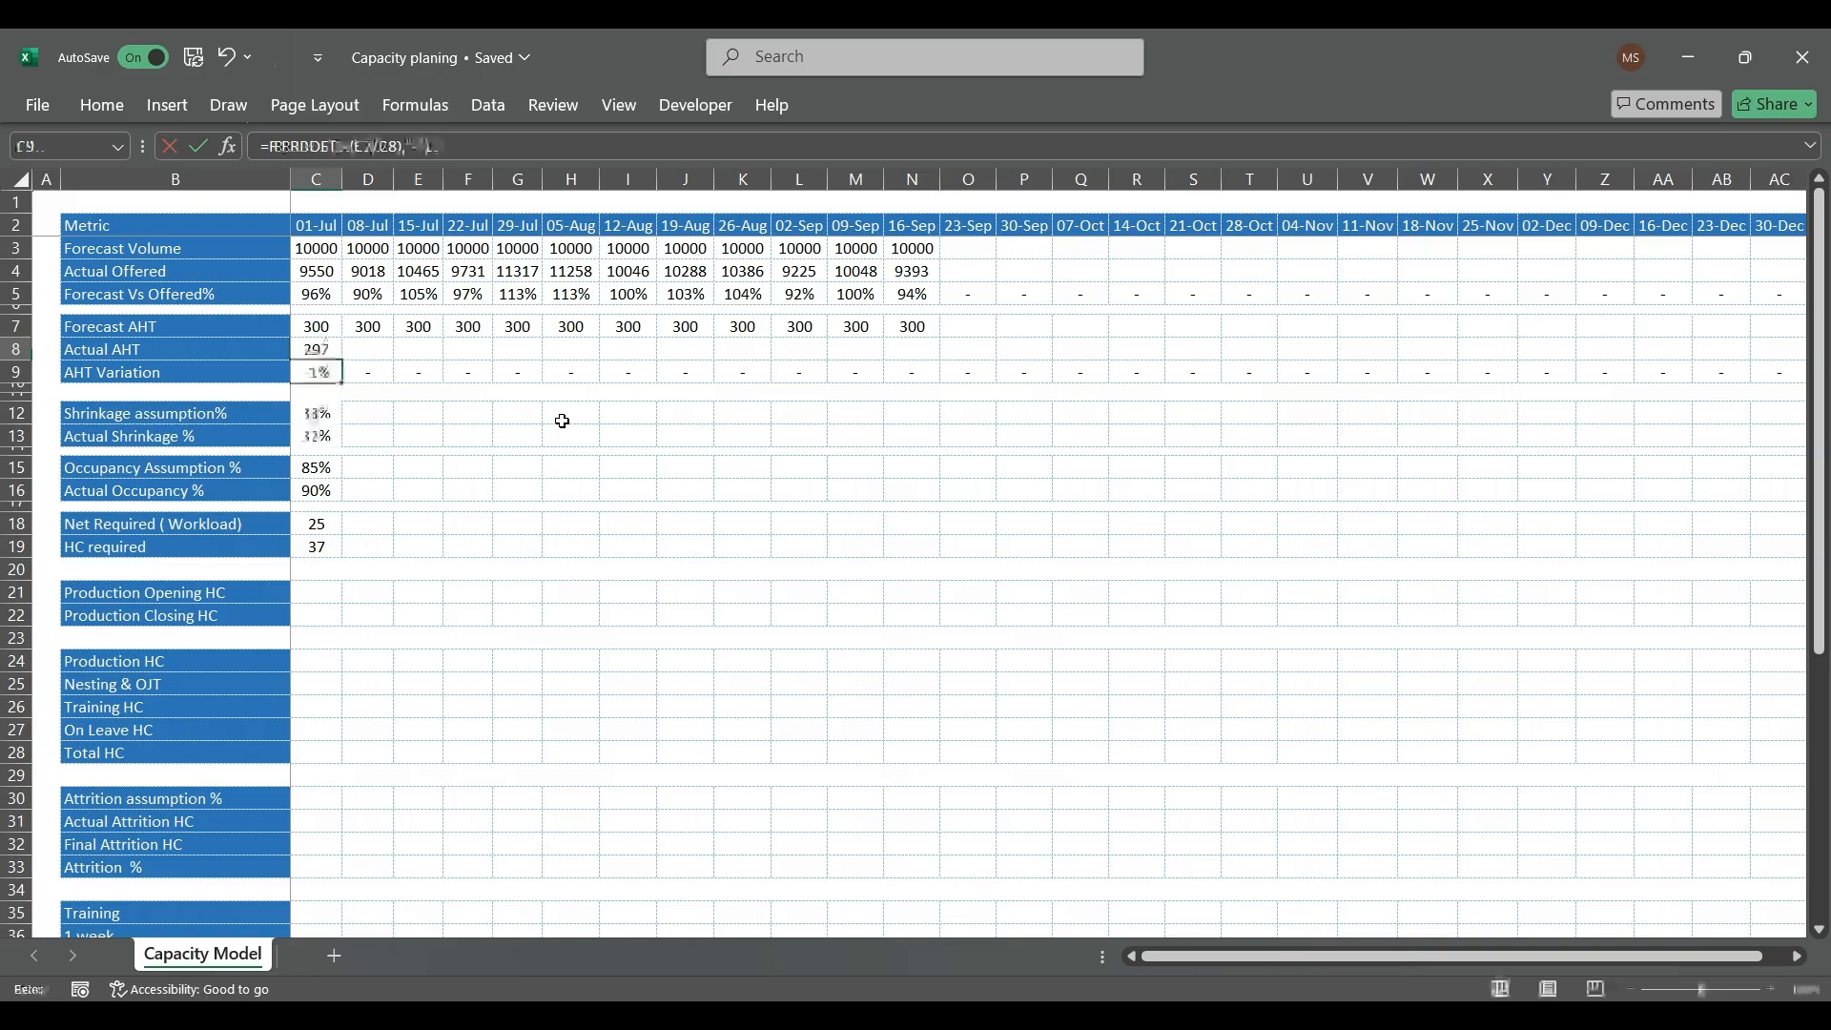
Step: Copy the Actual AHT formula from C8 across to N8, covering the weeks through 16-Sep
key(Up)
key(ctrl+c)
key(shift+Right)
key(shift+Right)
key(shift+Right)
key(shift+Right)
key(shift+Right)
key(shift+Right)
key(shift+Right)
key(shift+Right)
key(shift+Right)
key(shift+Right)
key(shift+Right)
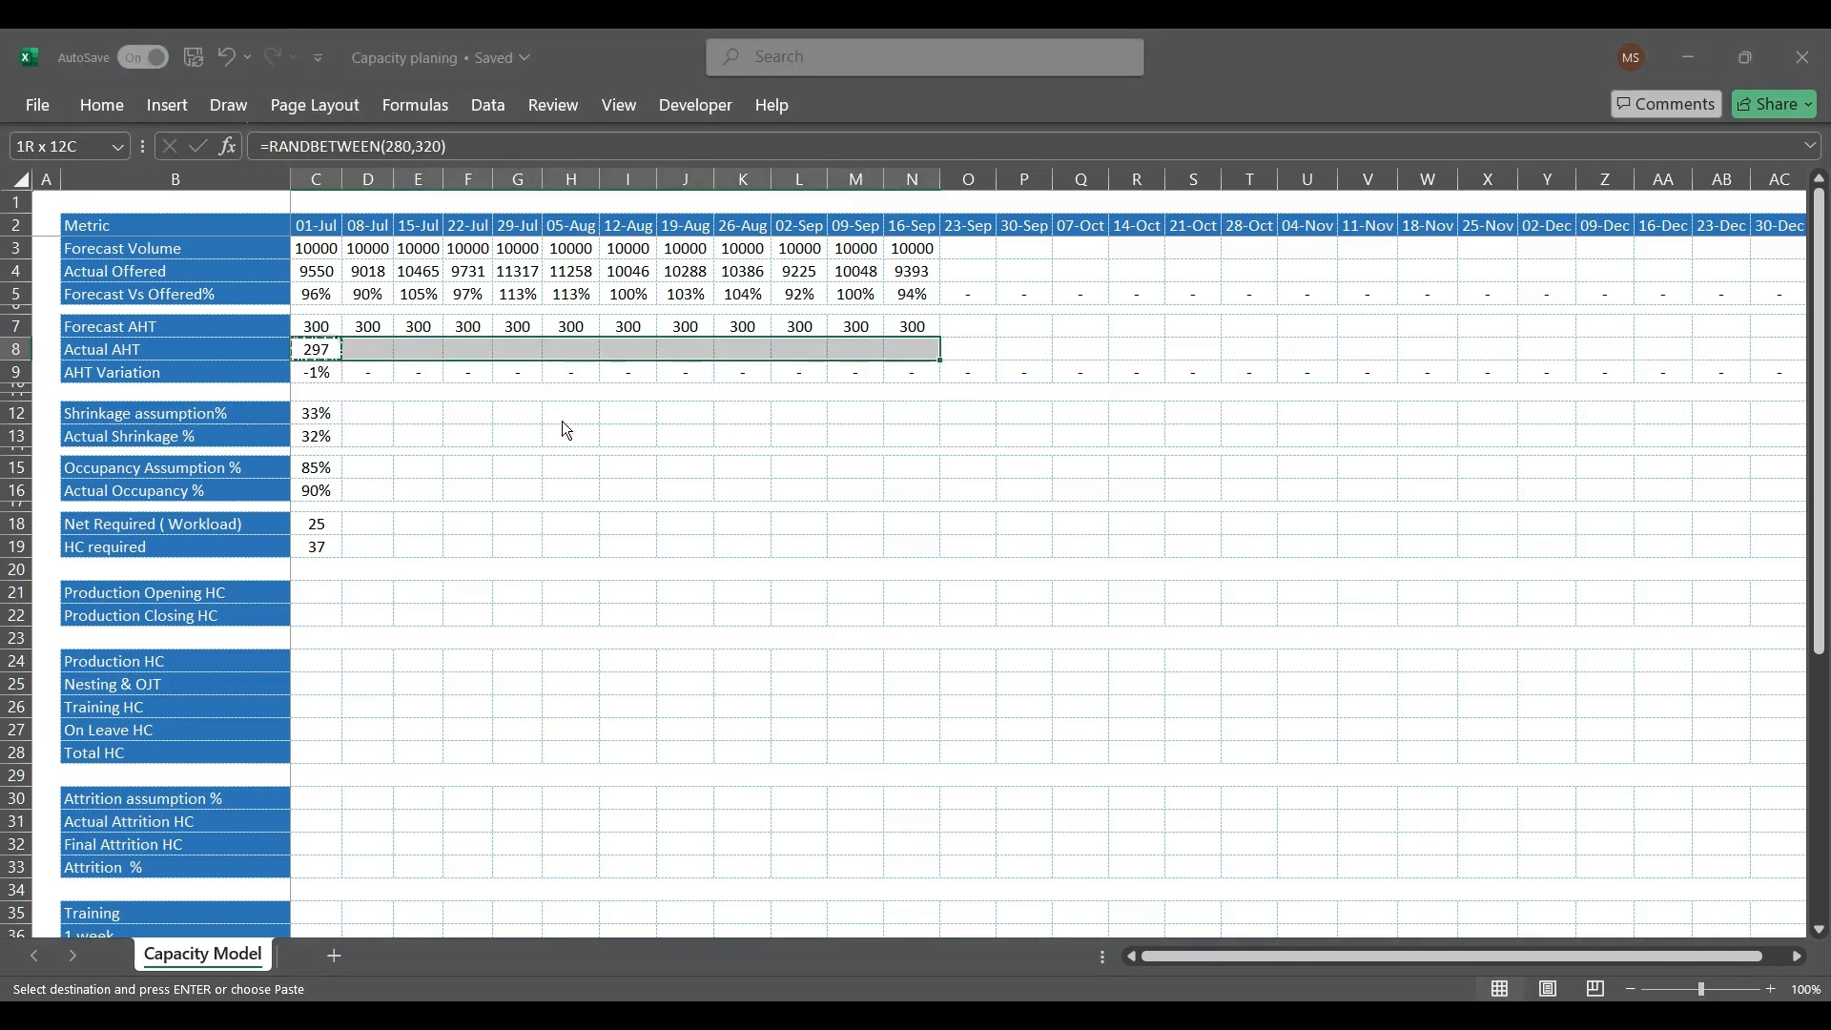
key(ctrl+v)
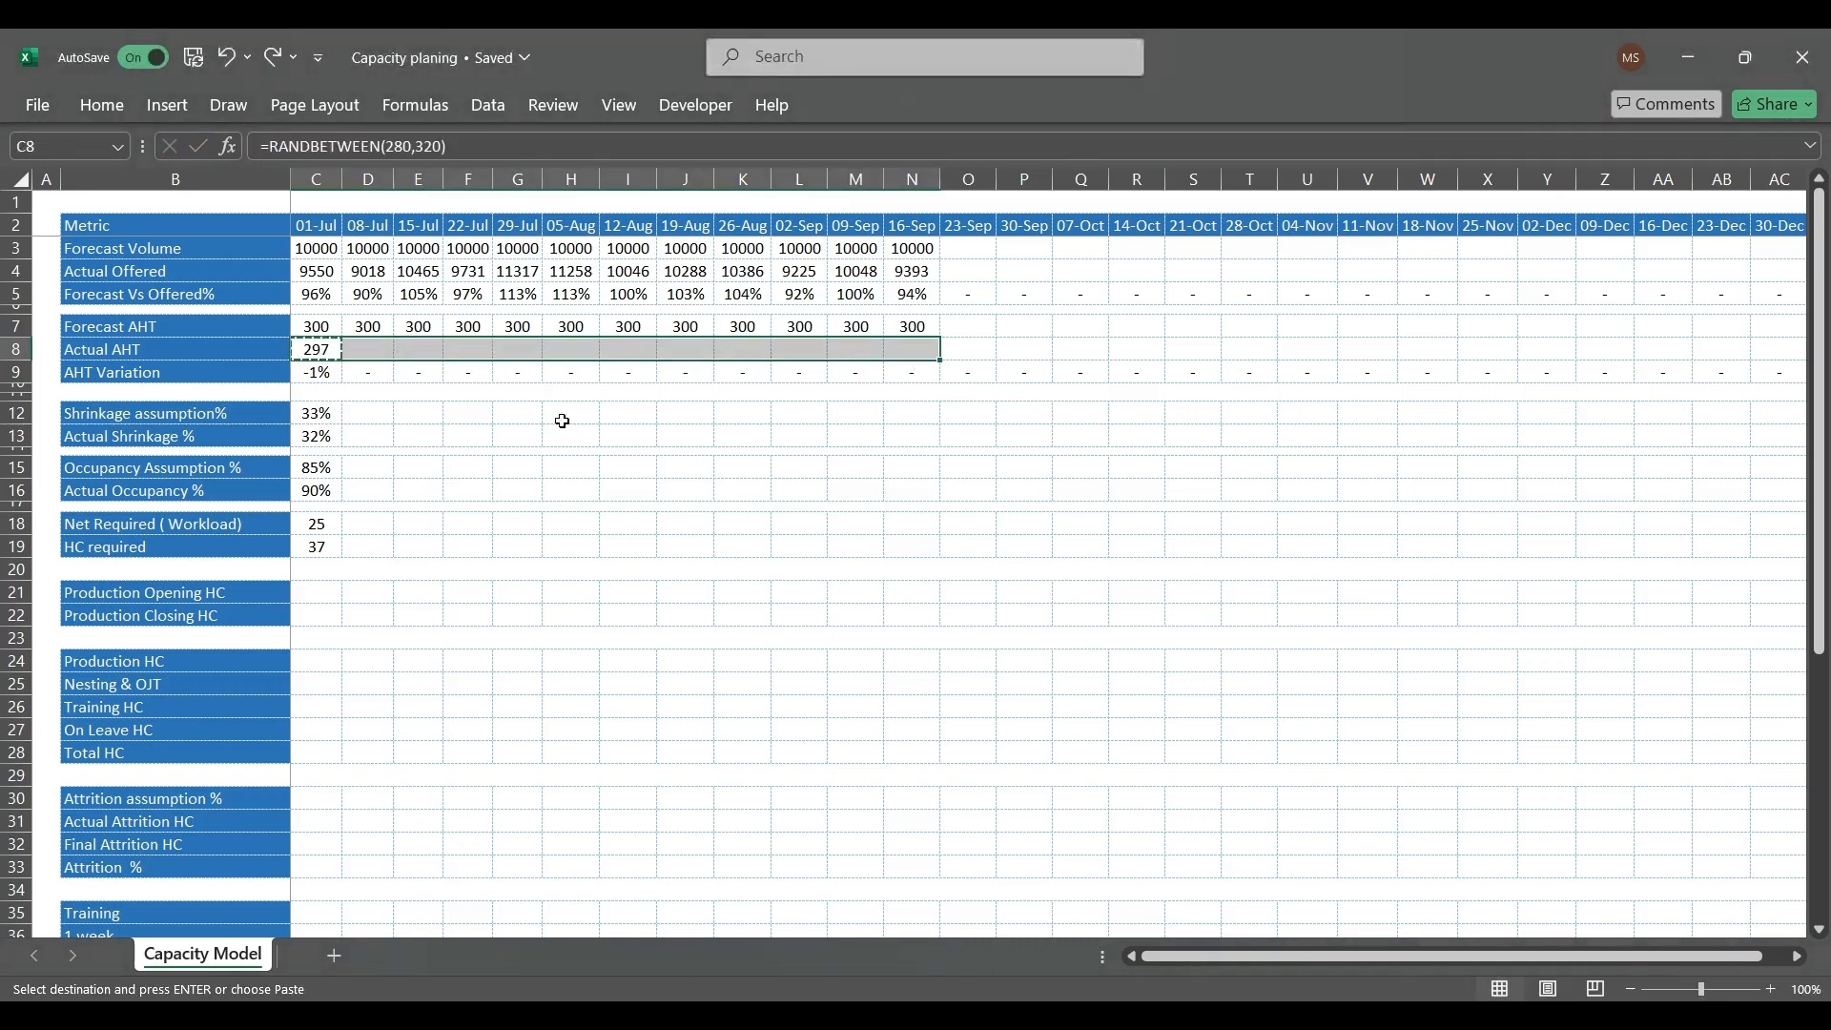
Step: Convert the Actual AHT row C8:N8 to fixed numbers by pasting it over itself as values
key(ctrl+c)
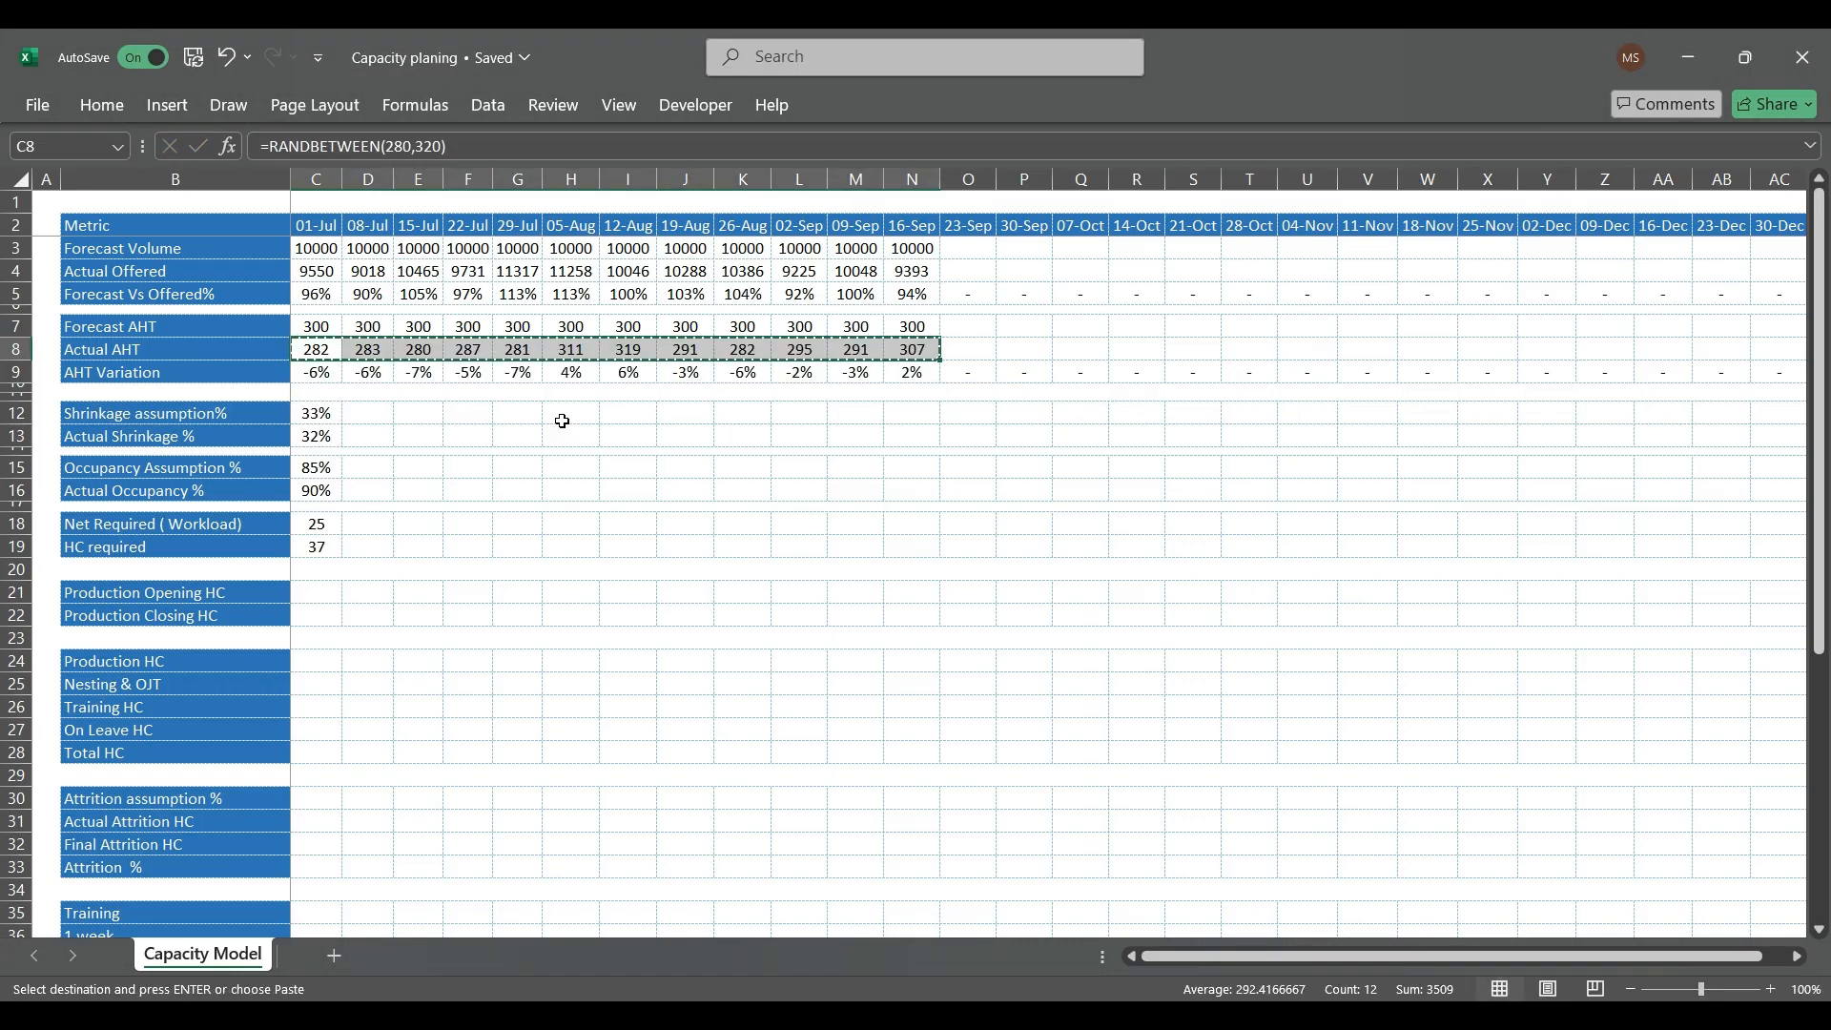
key(ctrl+shift+v)
key(Escape)
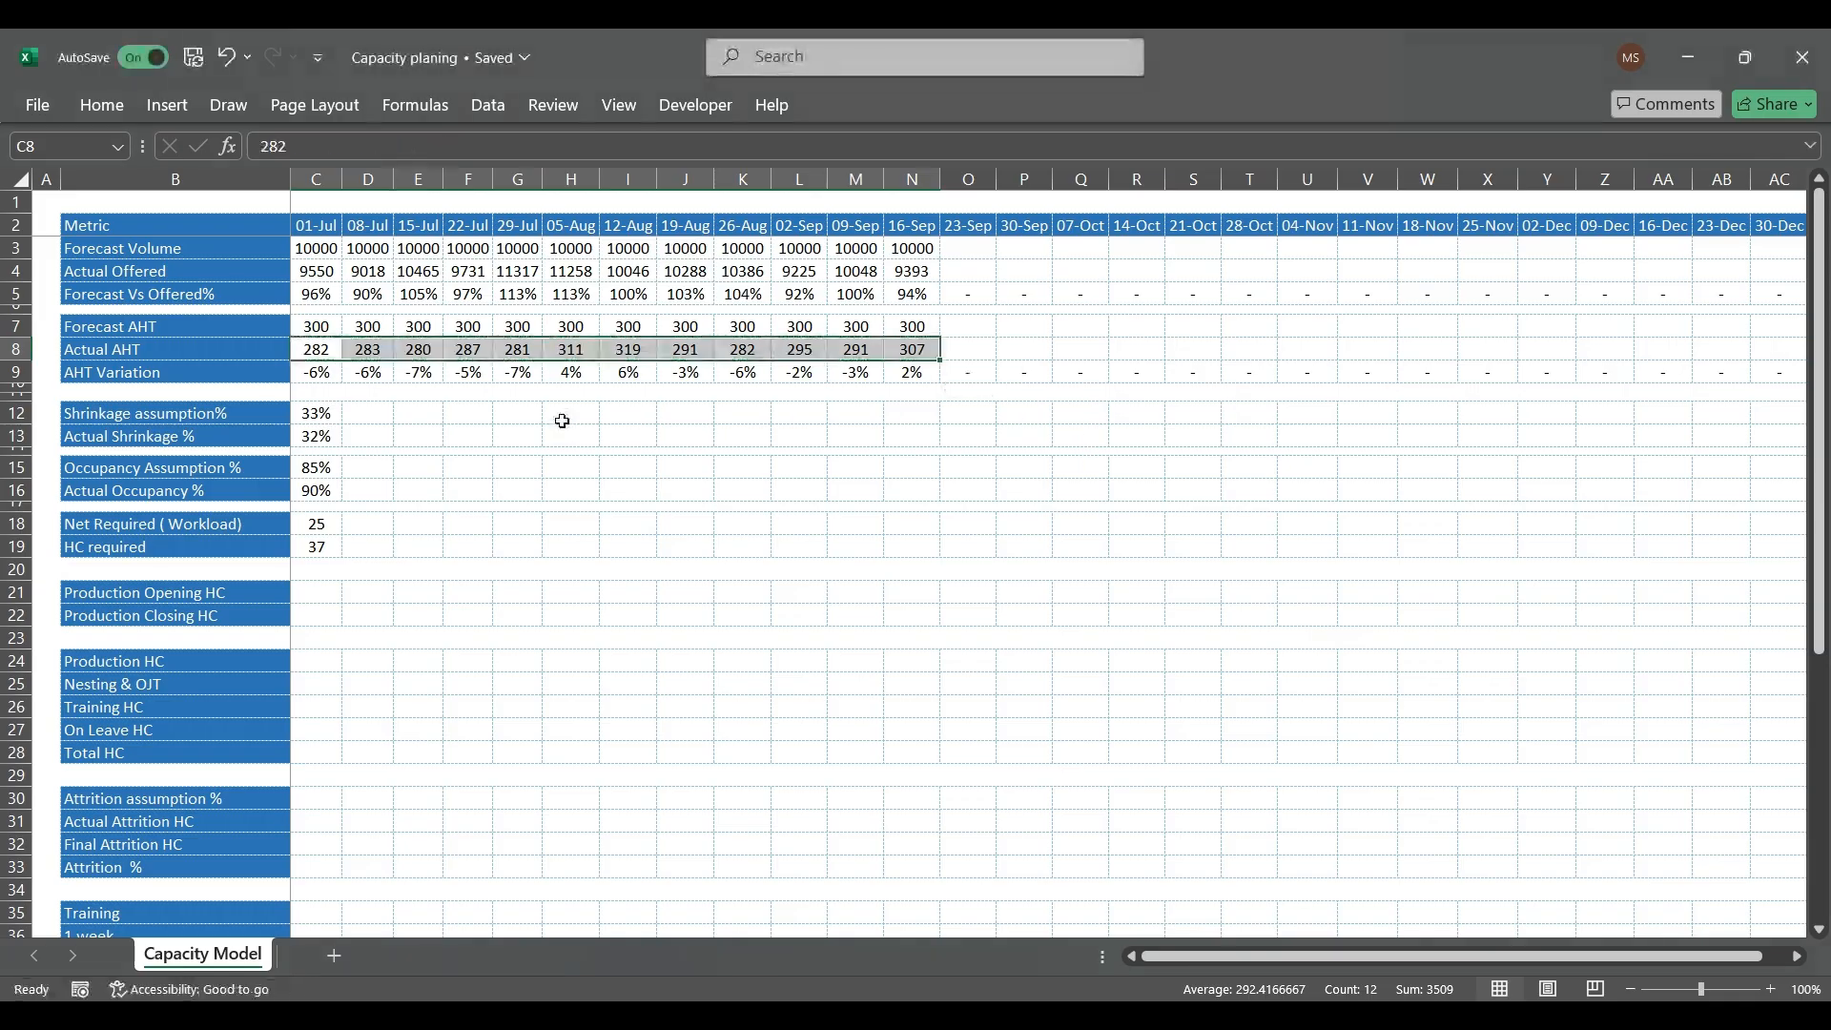
Step: Examine the AHT Variation results and formulas in row 9 from 01-Jul to 05-Aug
click(317, 372)
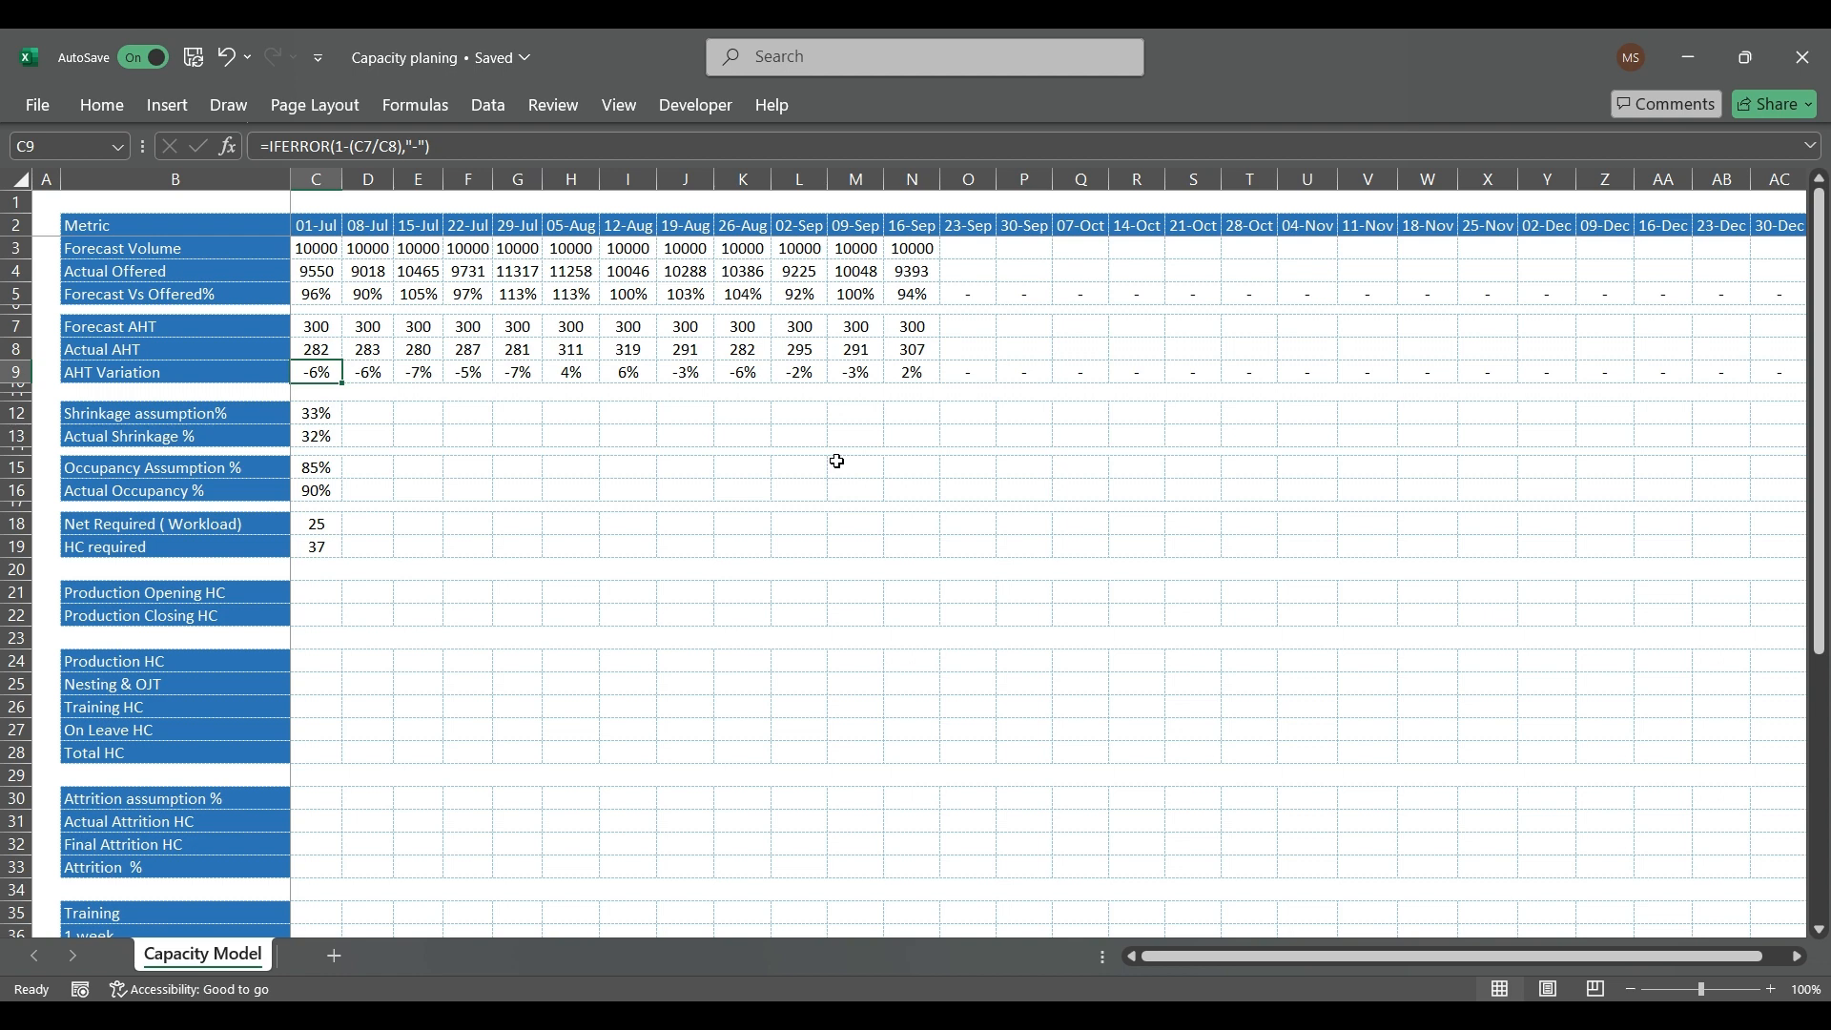
key(Right)
key(Right)
key(Right)
key(Right)
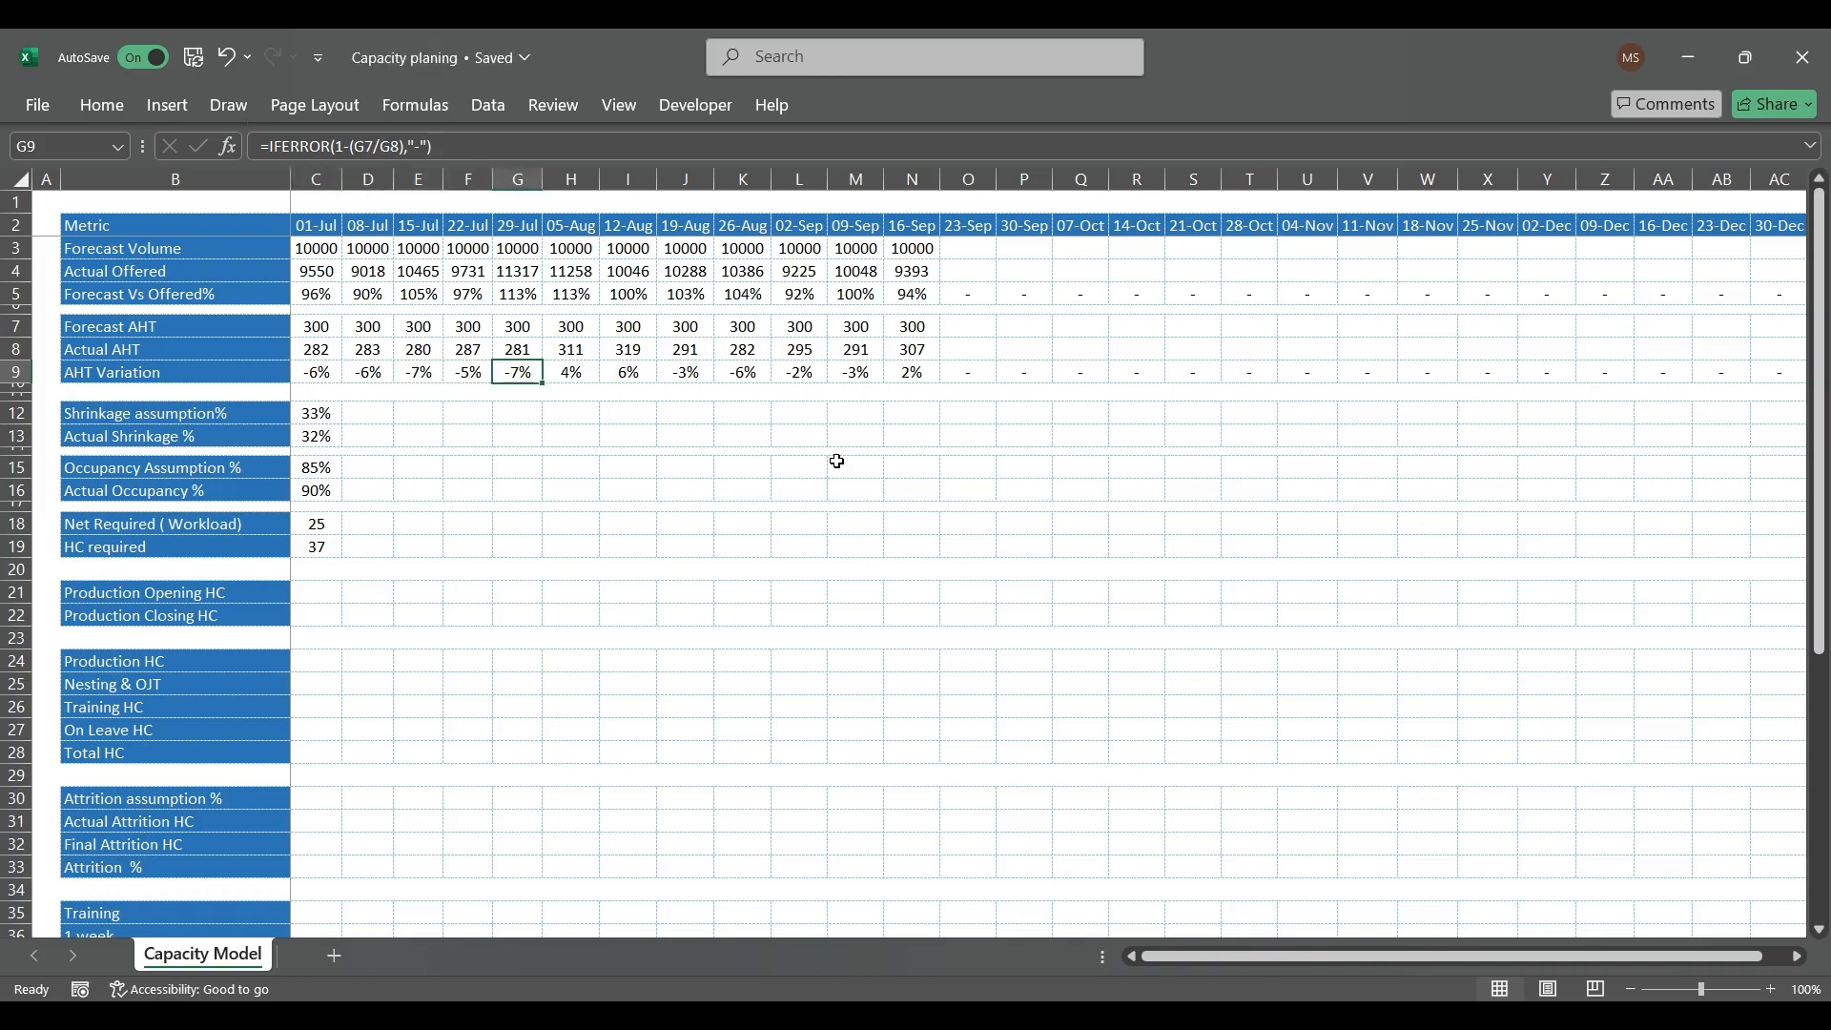
key(Right)
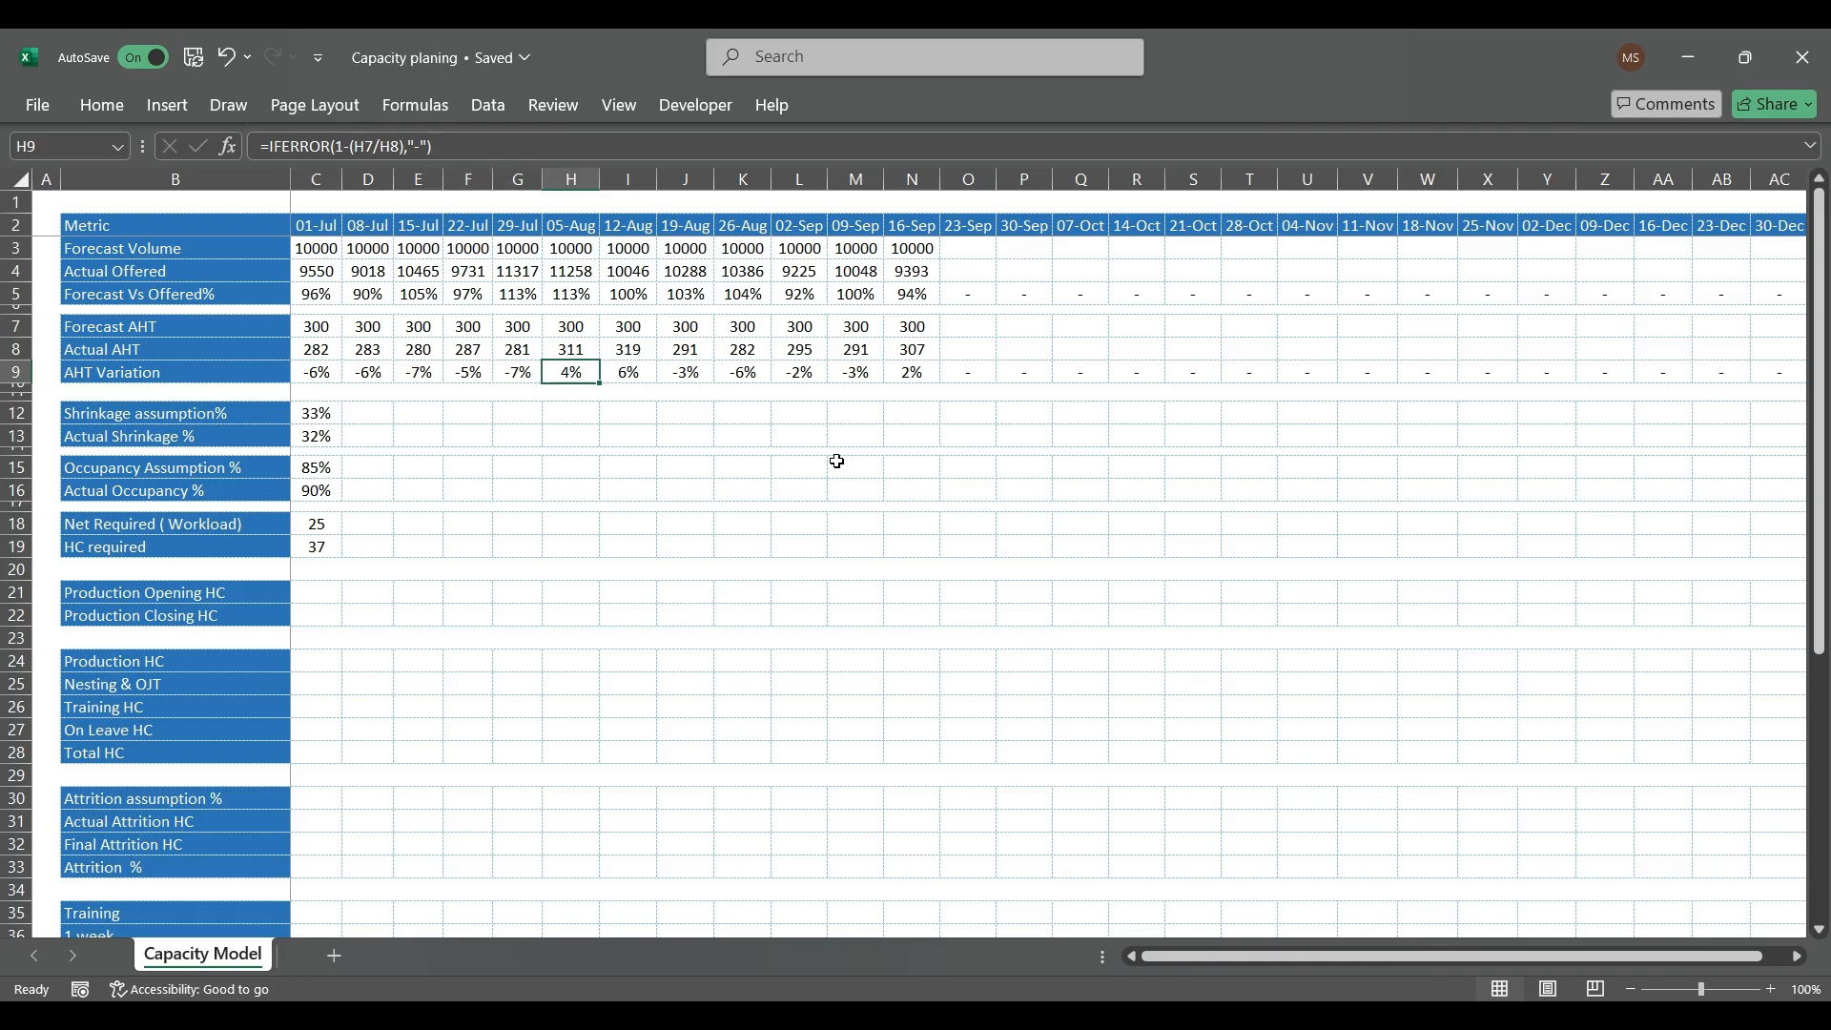
Step: Copy the 01-Jul Shrinkage assumption of 33% from C12 to D12:N12, covering 08-Jul through 16-Sep
key(Down)
key(Down)
key(Down)
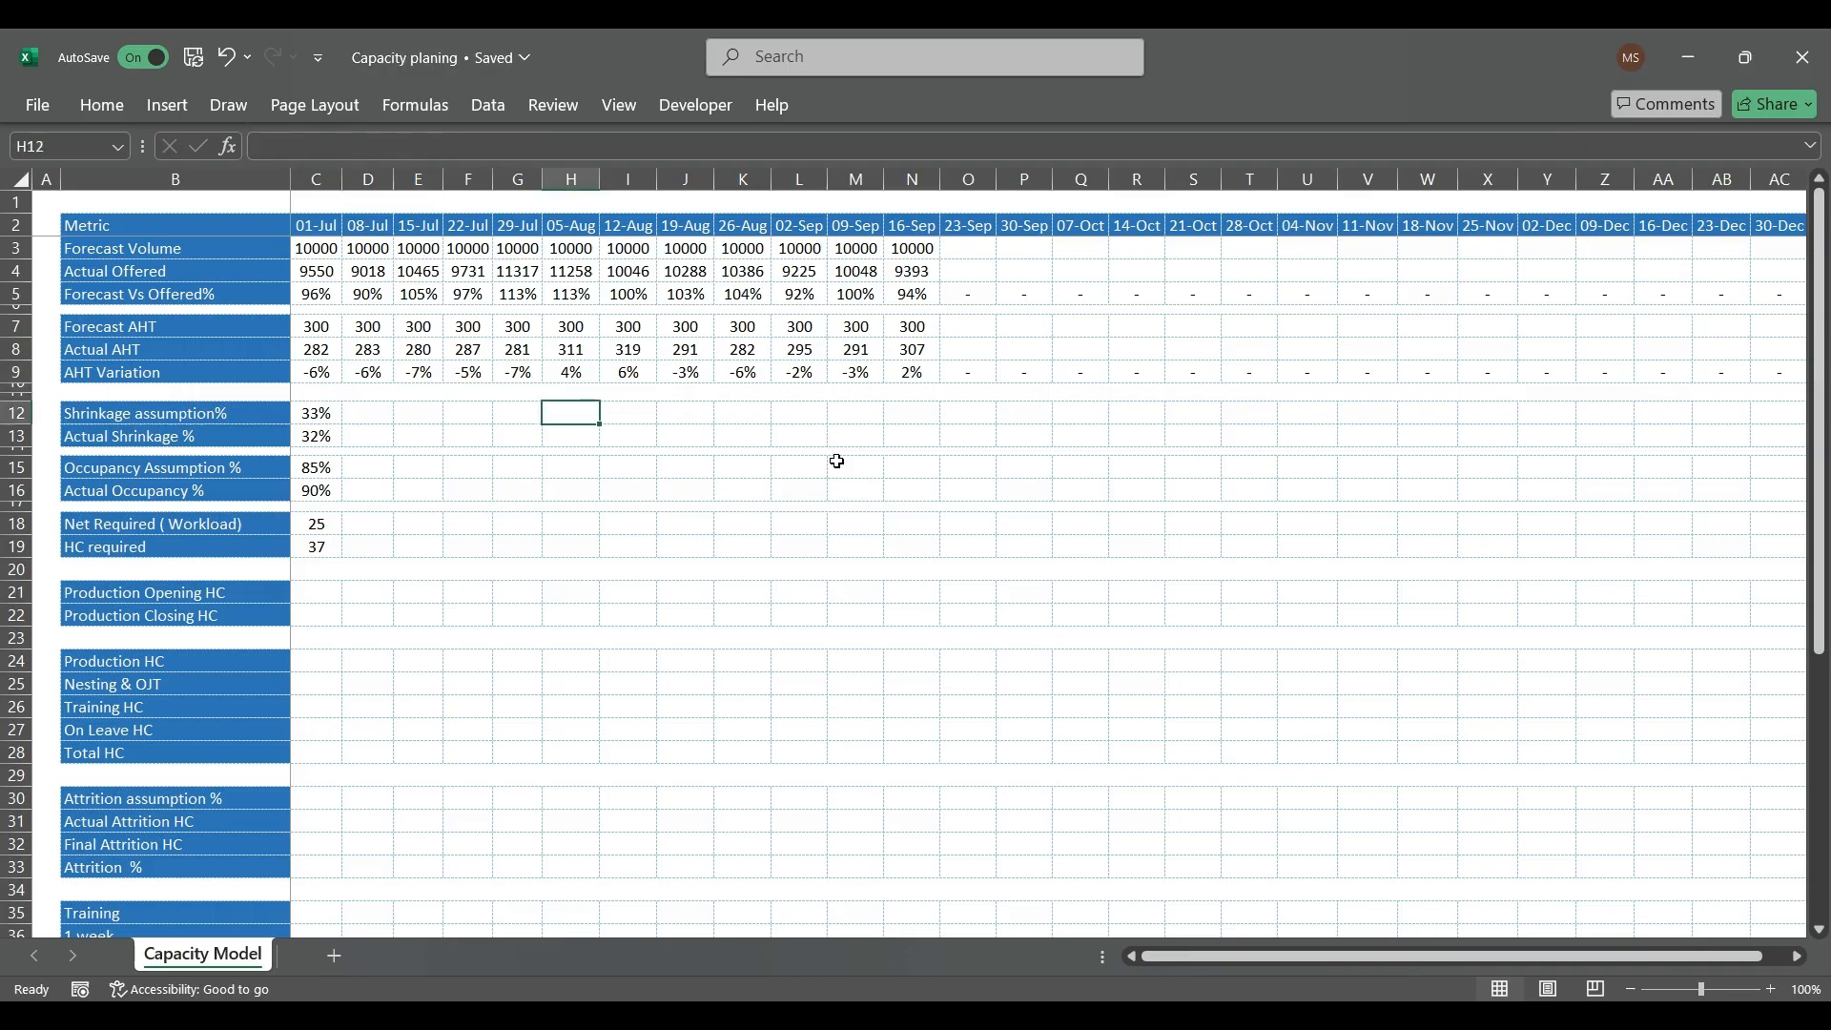
key(Left)
key(Left)
key(Left)
key(Left)
key(Left)
key(ctrl+c)
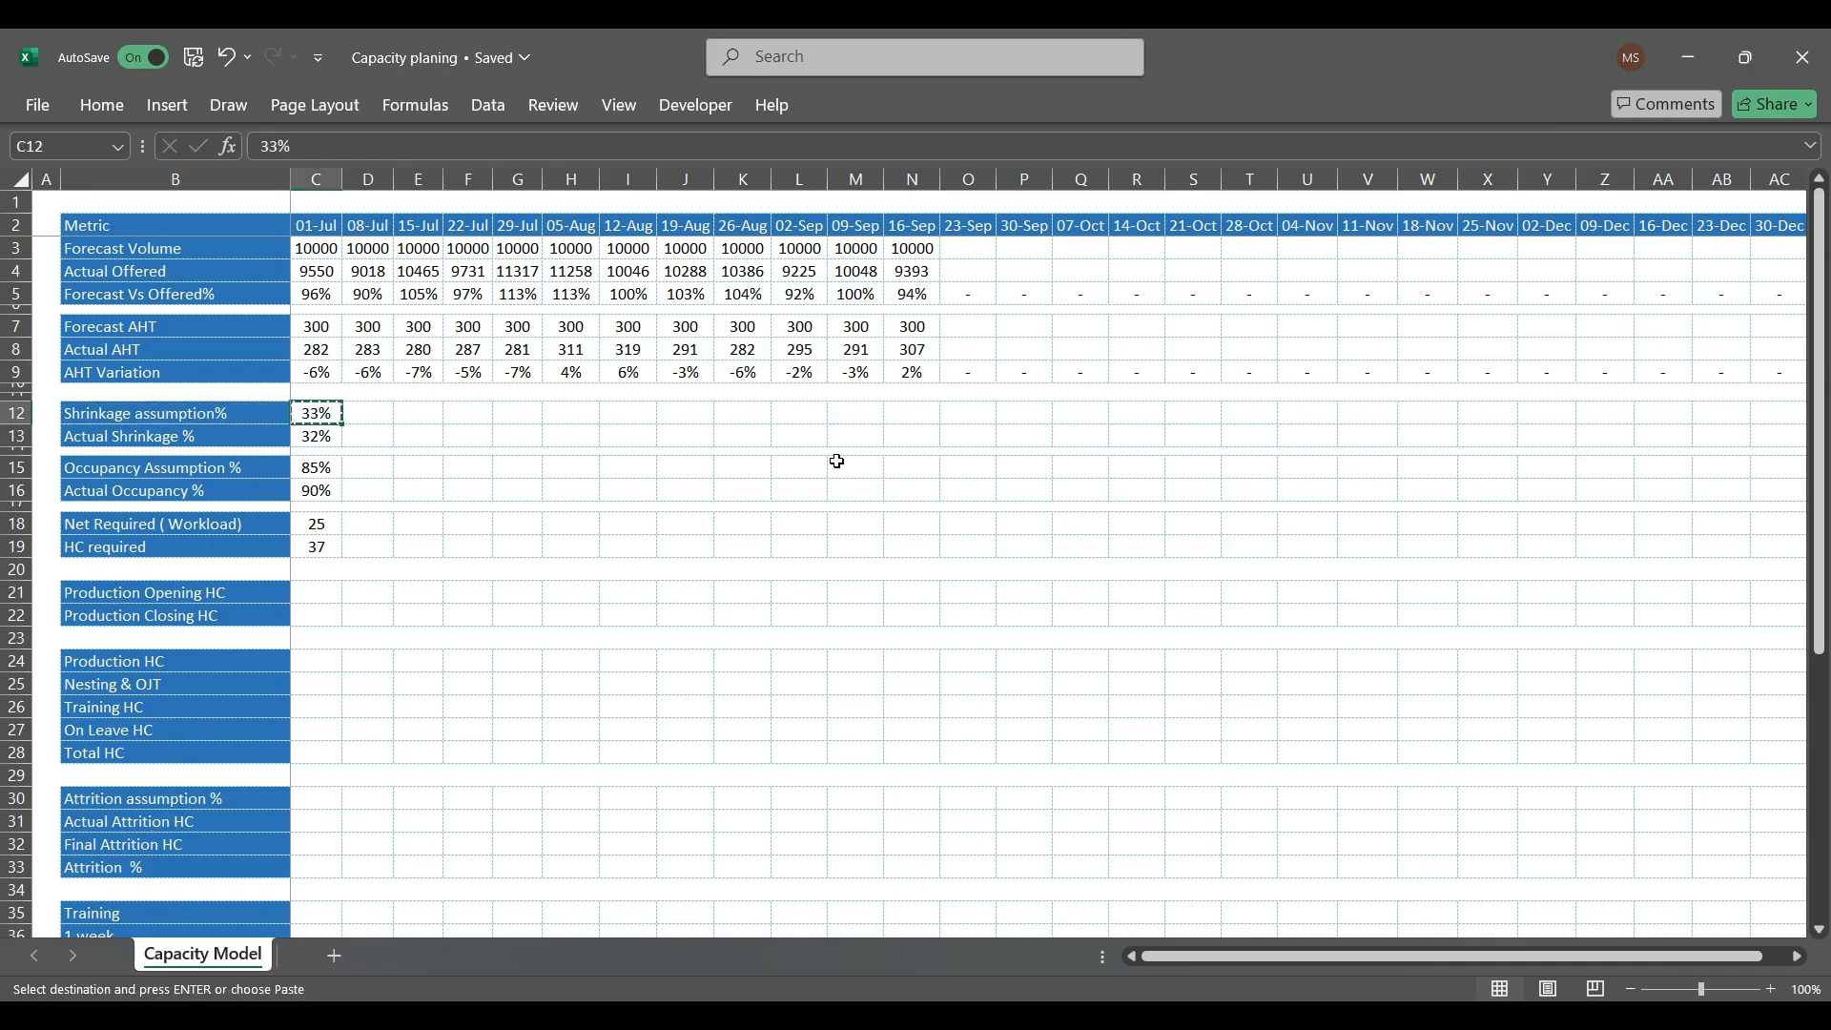
key(shift+Right)
key(shift+Right)
key(shift+Right)
key(shift+Right)
key(shift+Right)
key(shift+Right)
key(shift+Right)
key(shift+Right)
key(shift+Right)
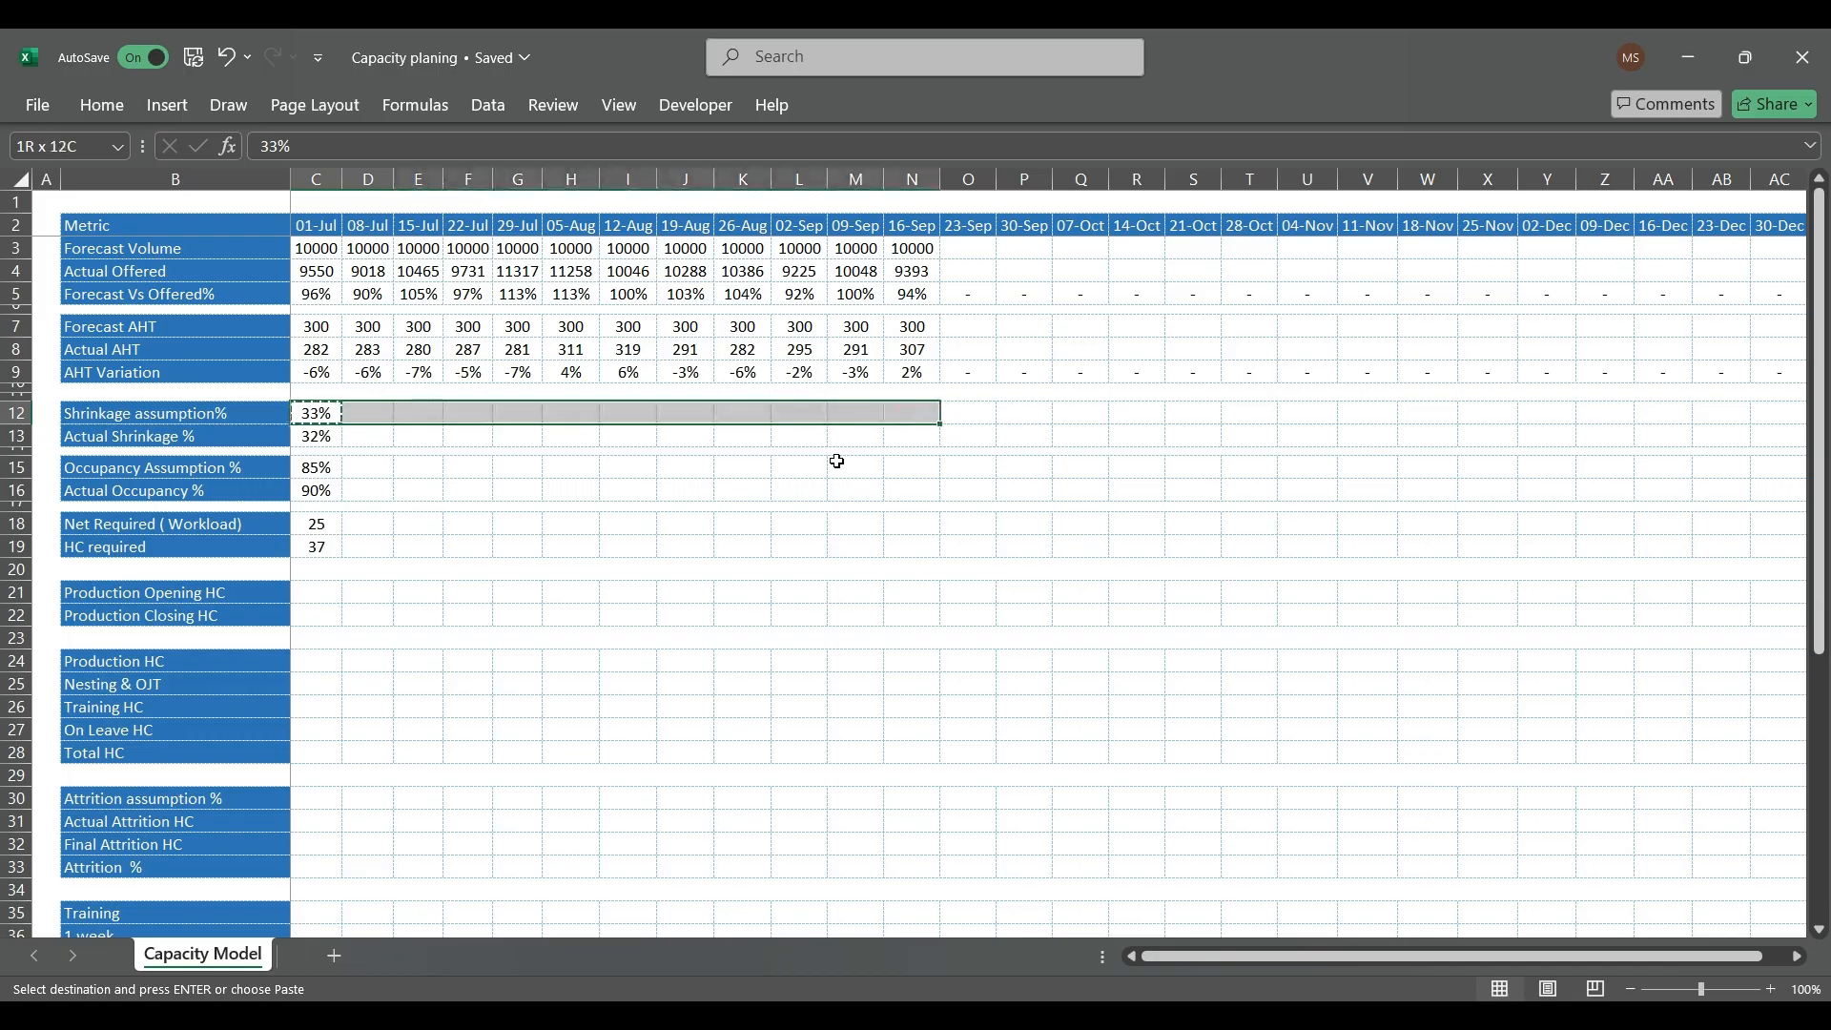
key(ctrl+v)
Step: Copy the 01-Jul Actual Shrinkage of 32% from C13 to D13:N13, covering 08-Jul through 16-Sep
key(Down)
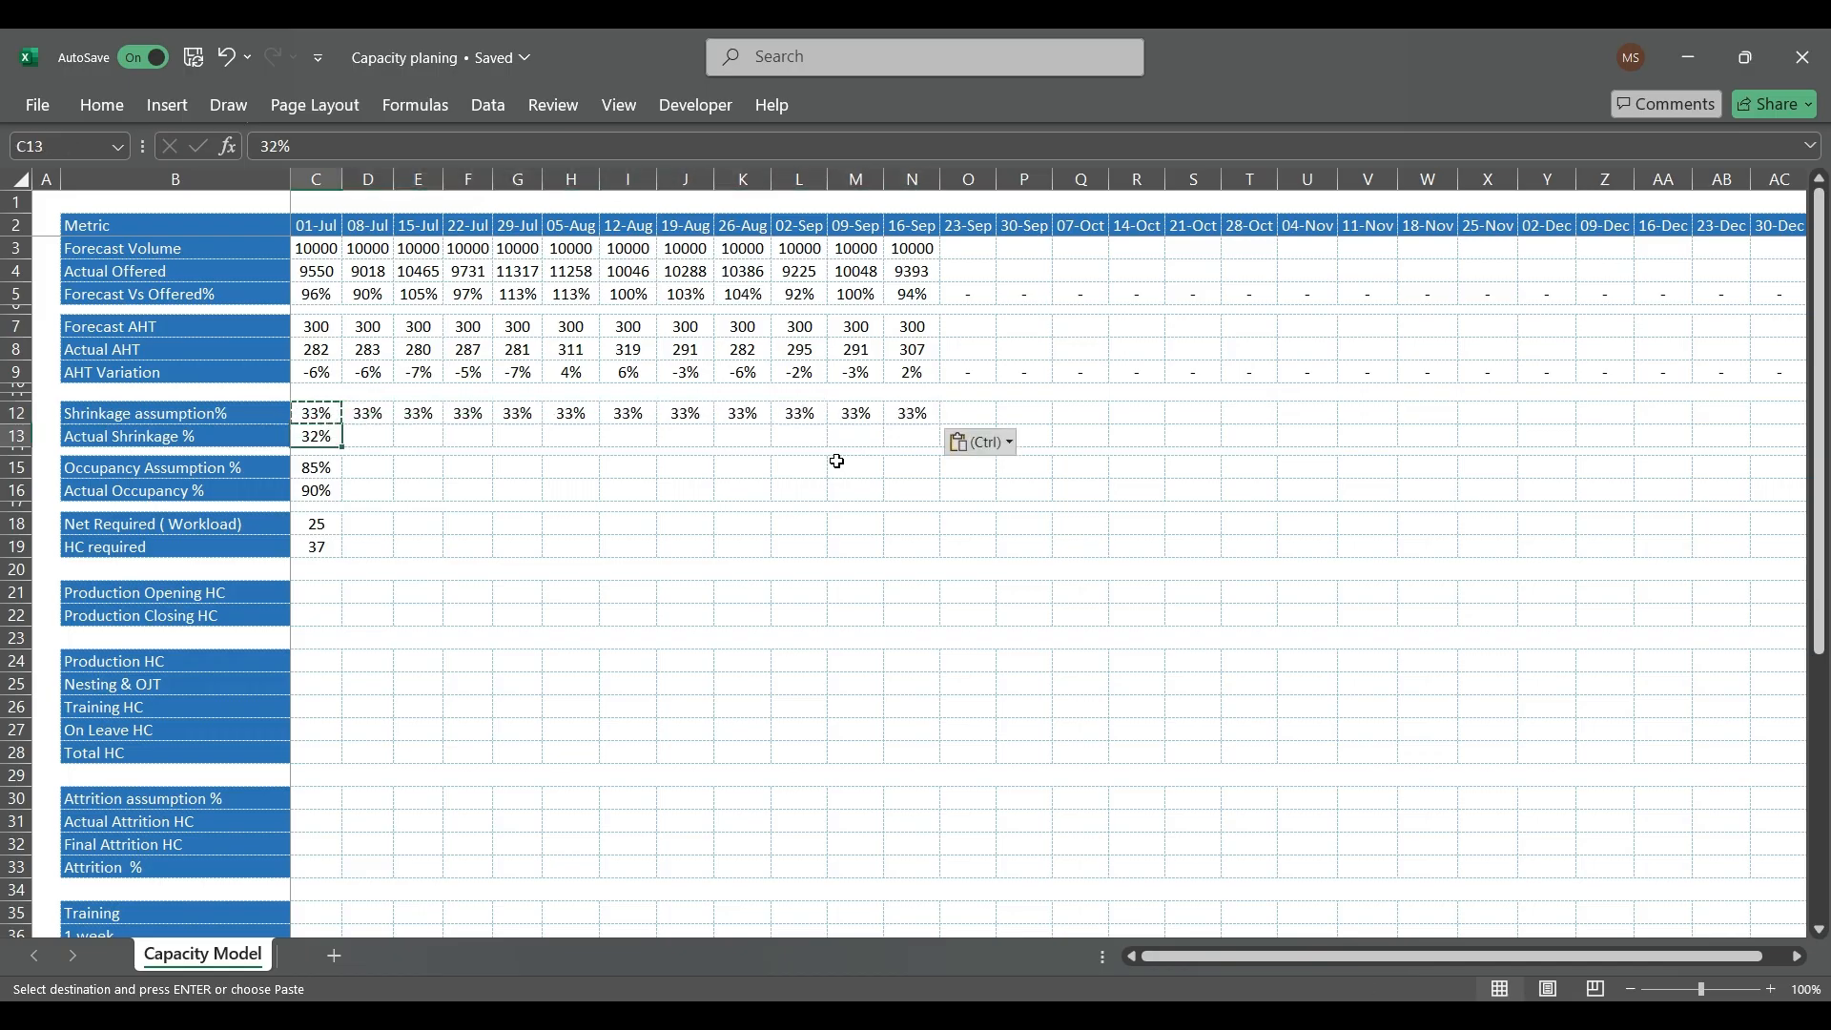
key(ctrl+c)
key(shift+Right)
key(shift+Right)
key(shift+Right)
key(shift+Right)
key(shift+Right)
key(shift+Right)
key(shift+Right)
key(shift+Right)
key(shift+Right)
key(shift+Right)
key(shift+Right)
key(shift+Right)
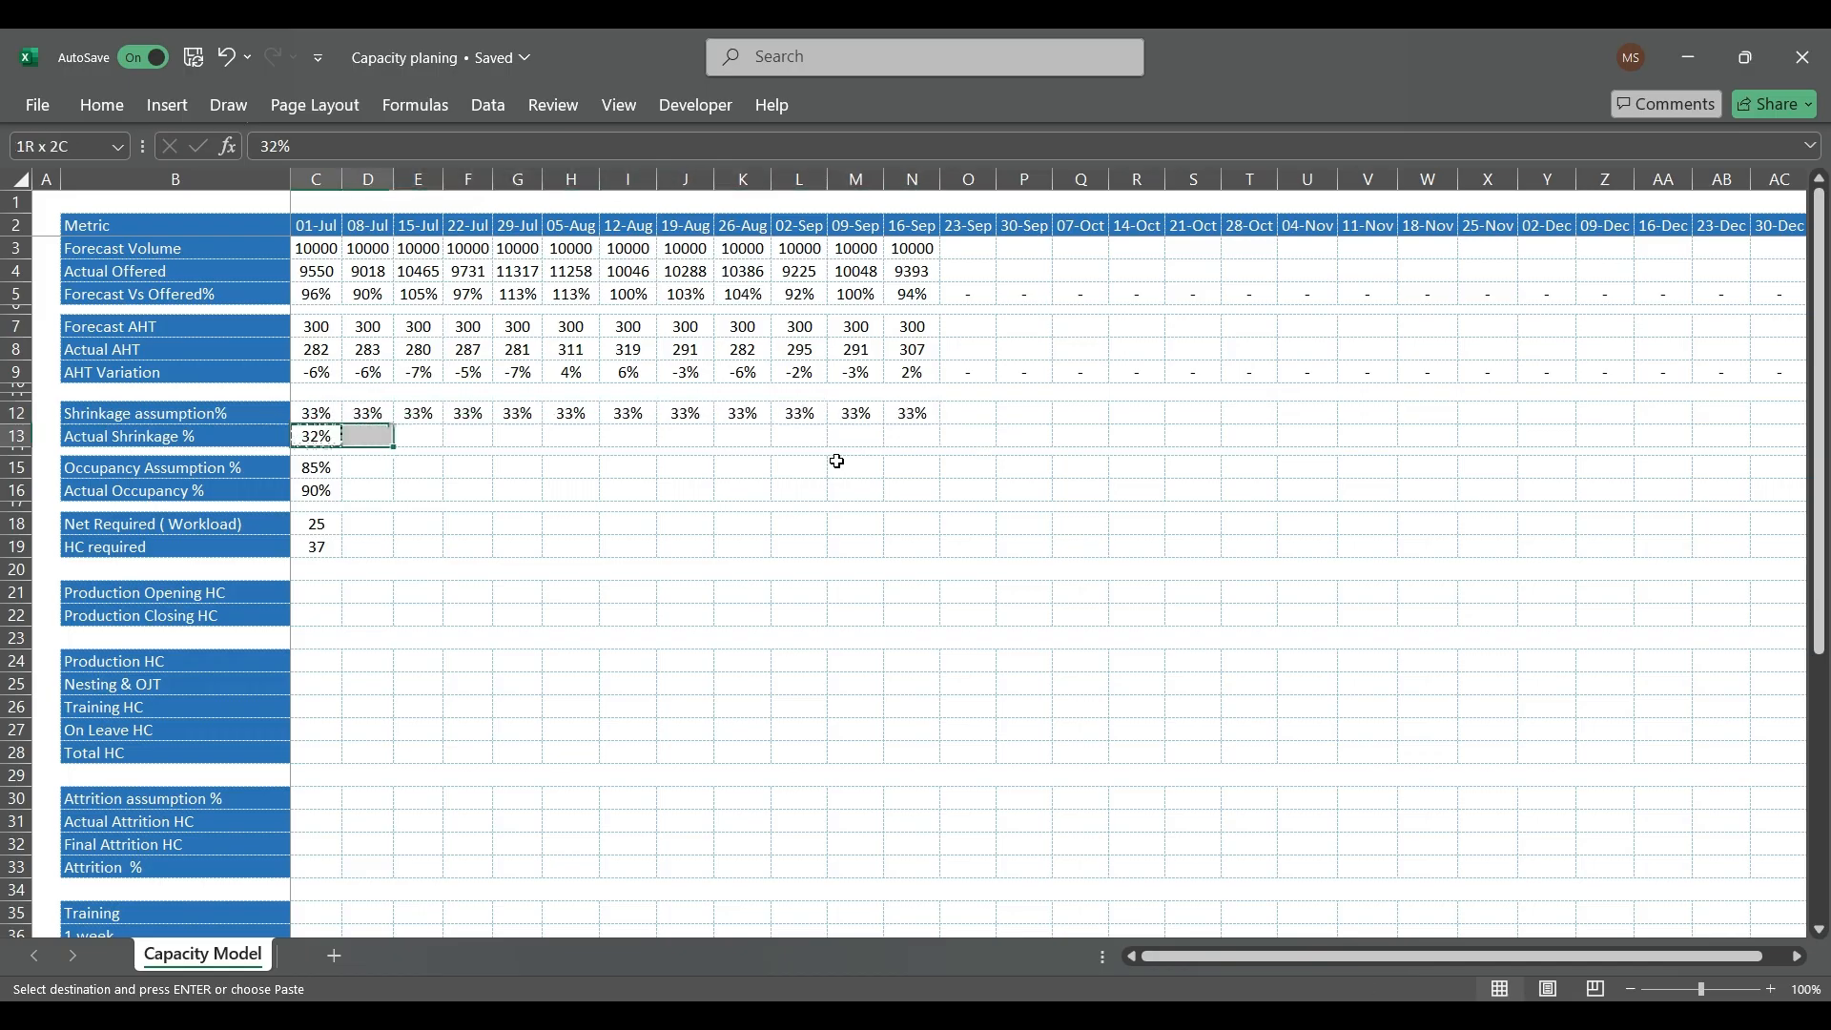
key(shift+Left)
key(ctrl+v)
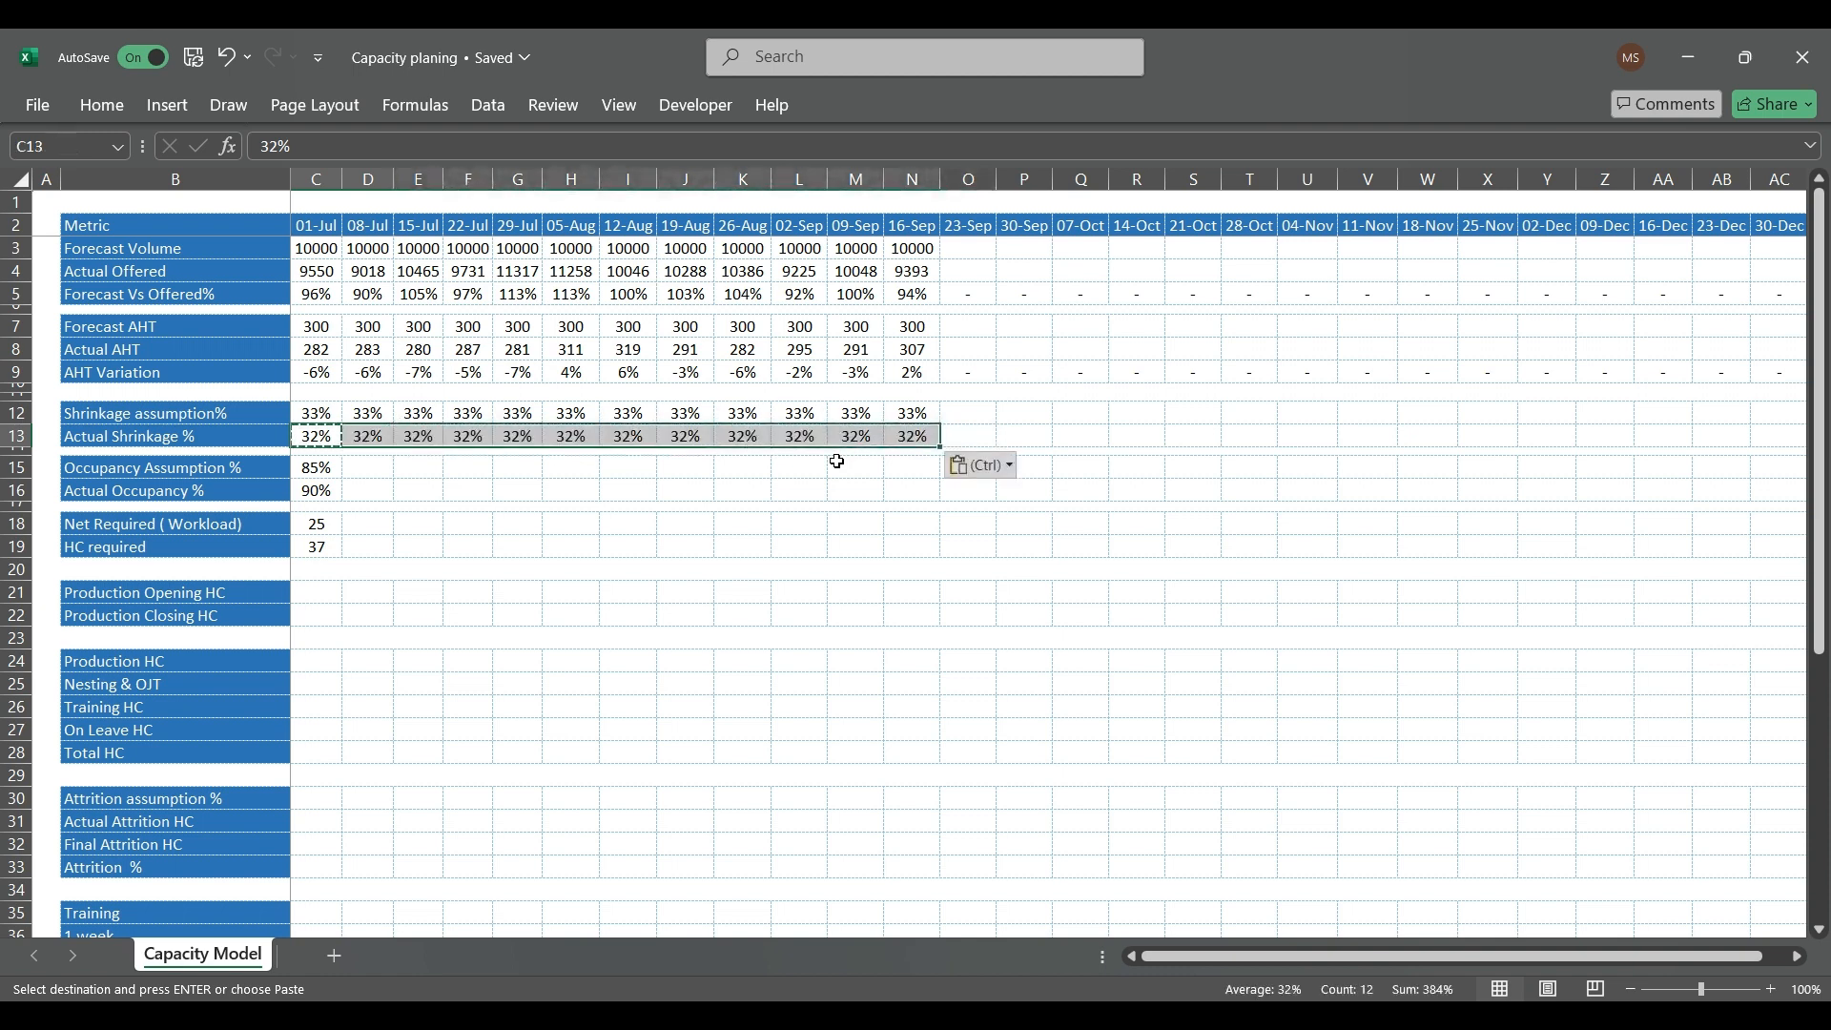
Step: Examine the Actual Shrinkage values from 08-Jul to 29-Jul and the Shrinkage assumption values from 05-Aug to 19-Aug
key(Right)
key(Right)
key(Escape)
key(Right)
key(Right)
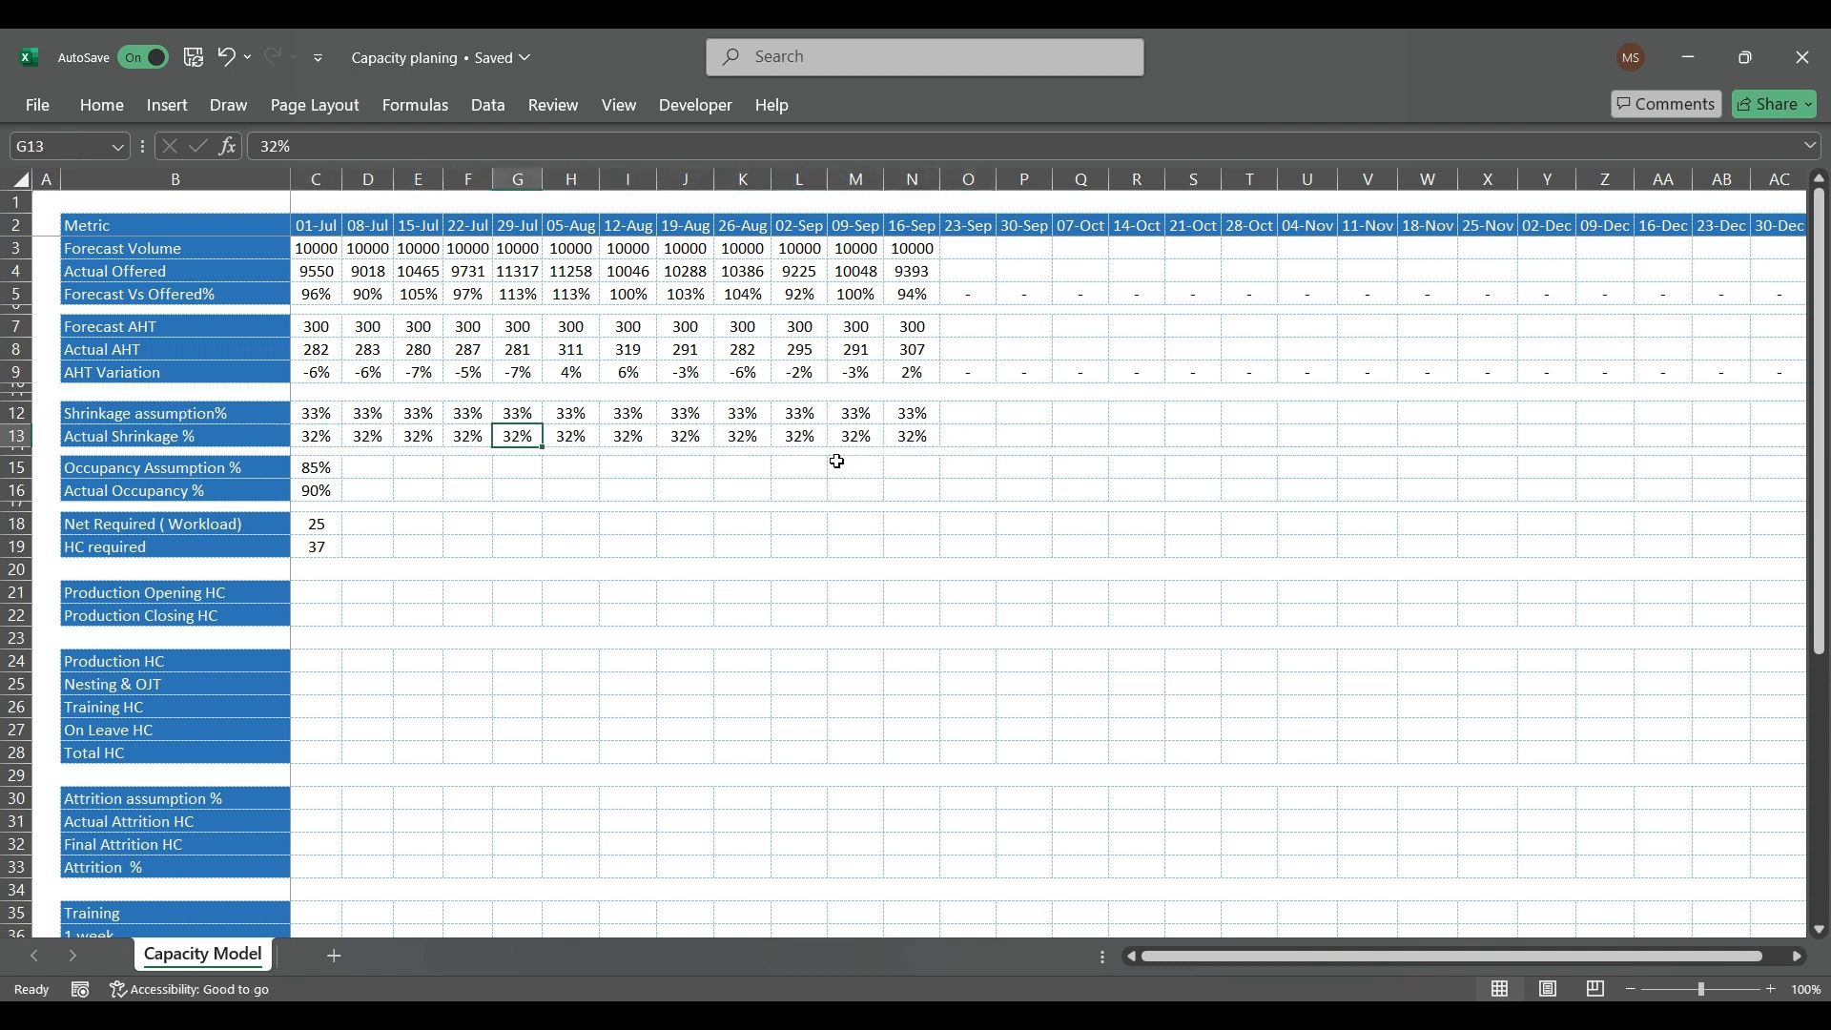
key(shift+Left)
key(shift+Left)
key(shift+Left)
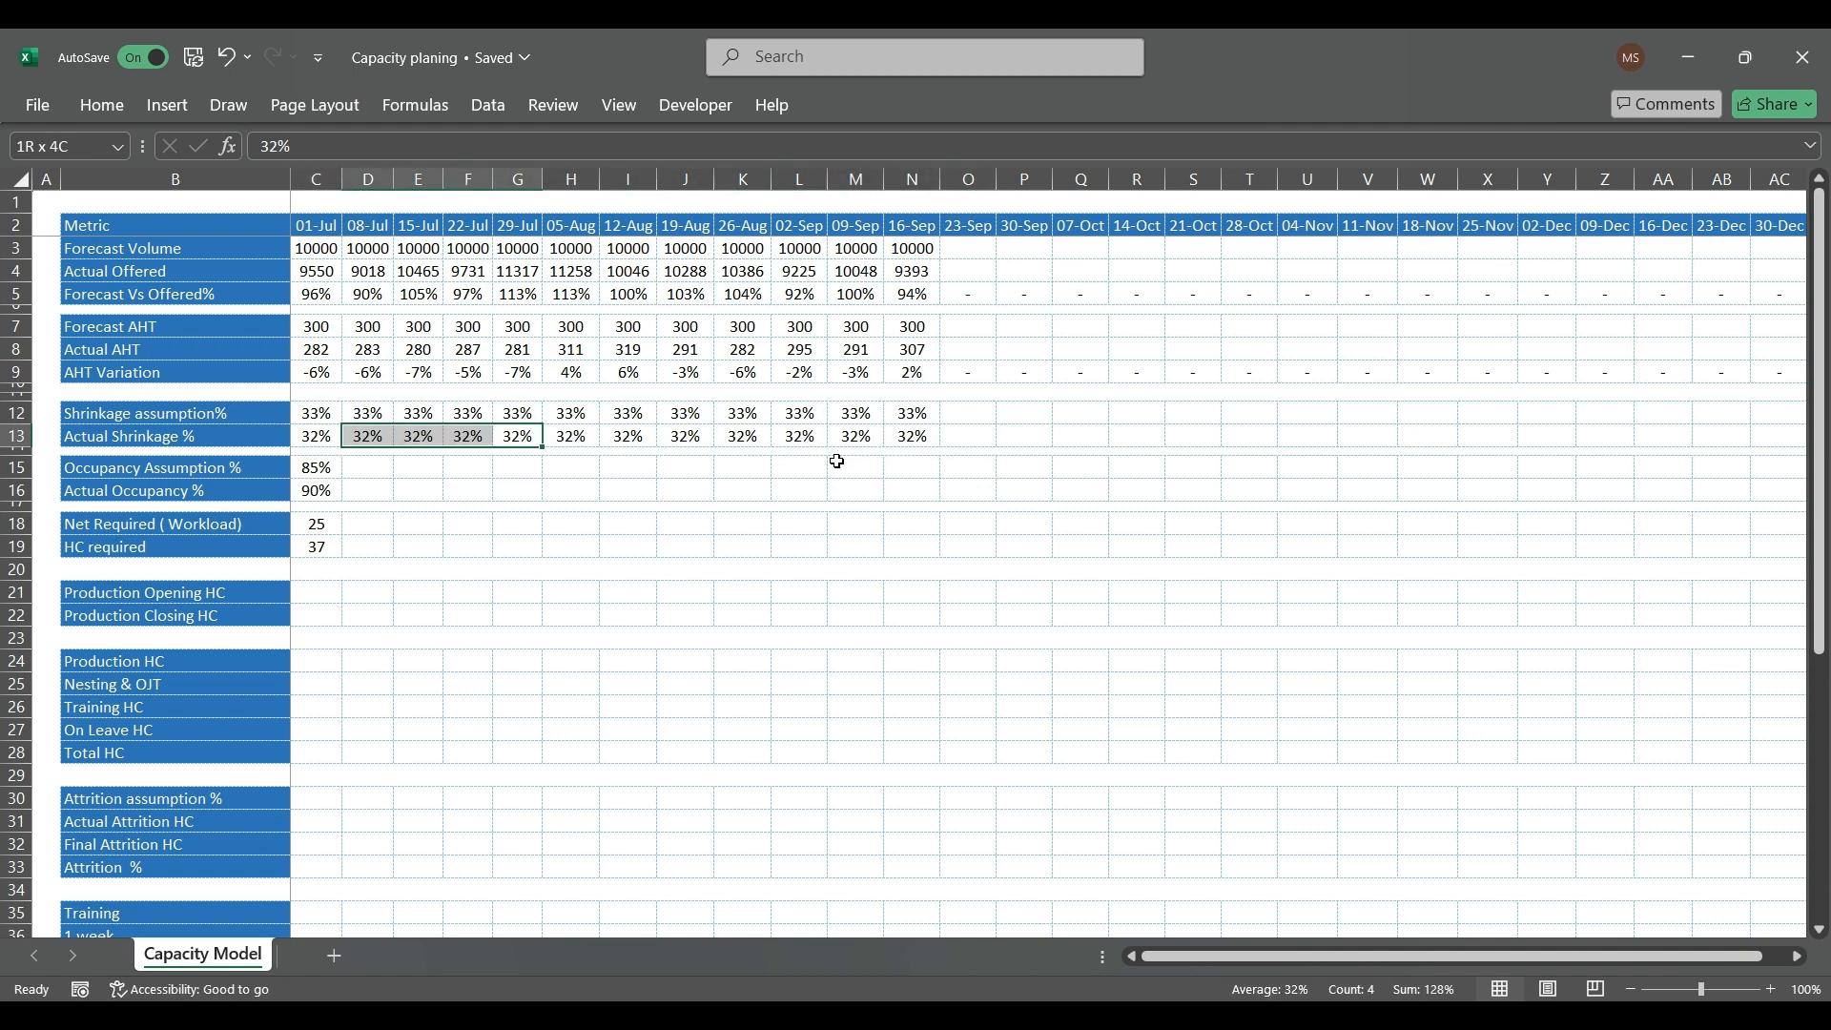
key(Up)
key(Right)
key(shift+Right)
key(shift+Right)
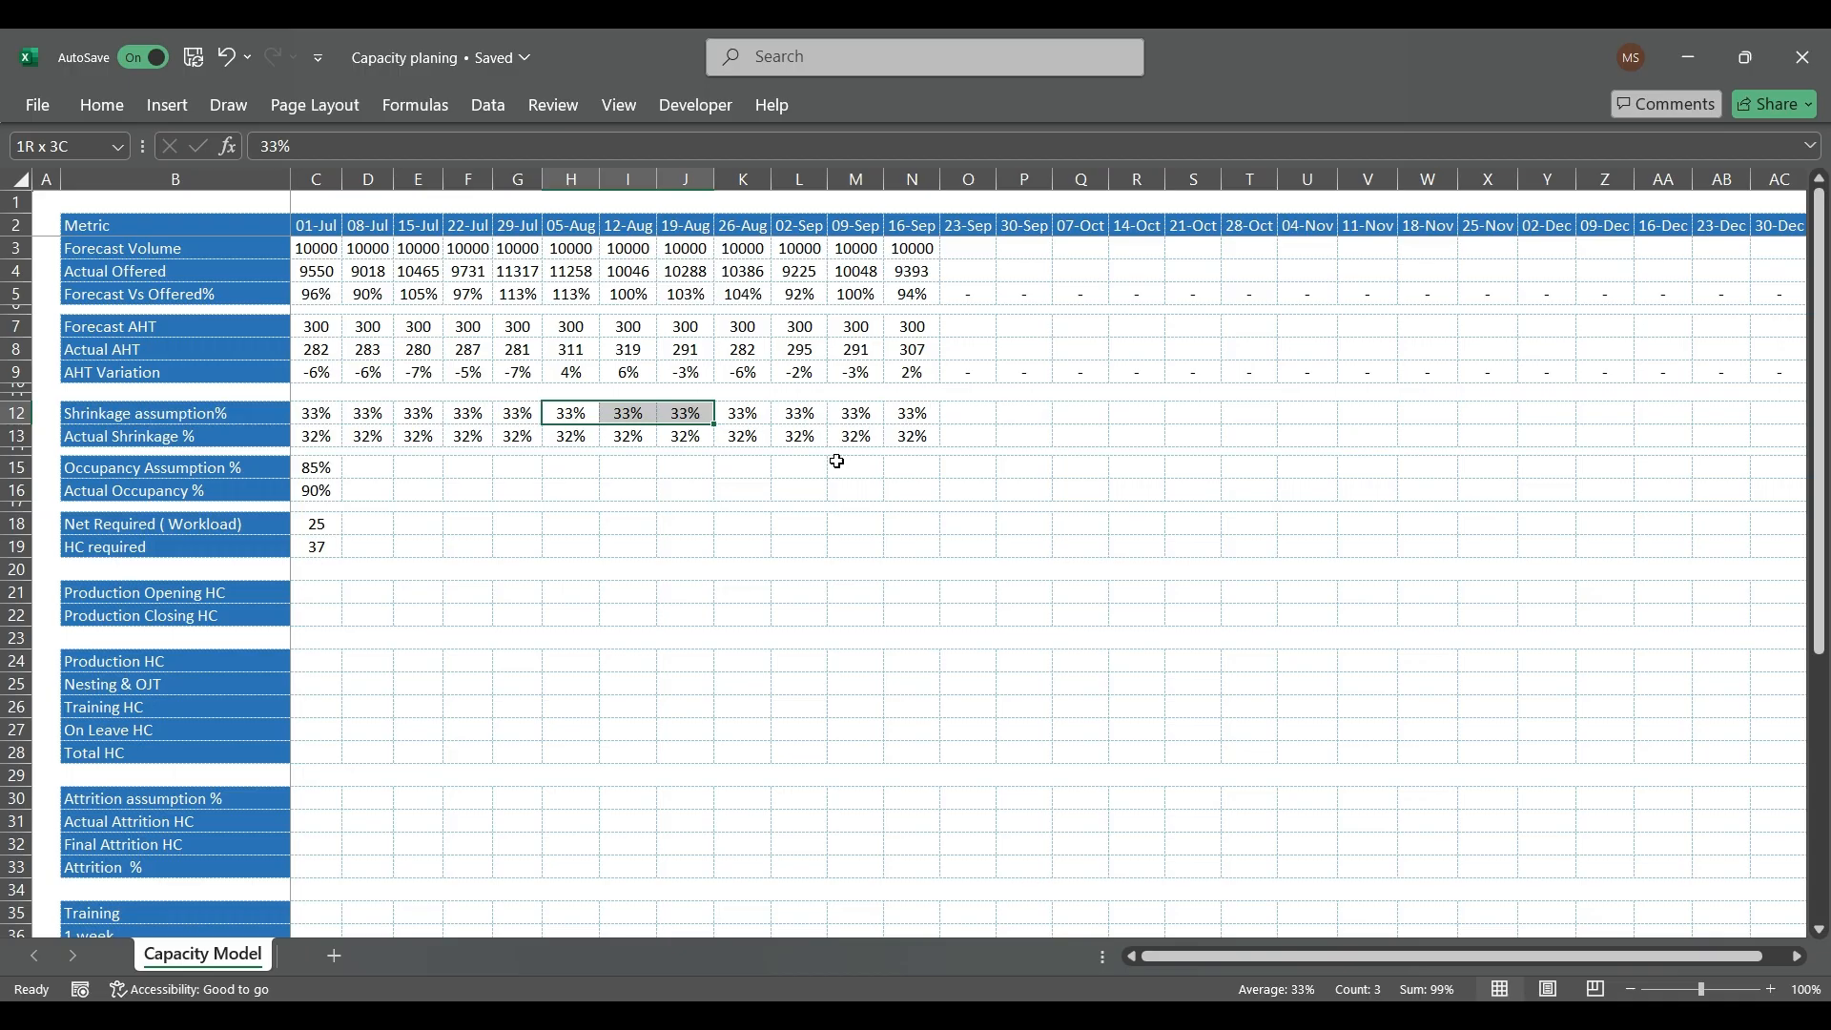
key(Left)
key(Down)
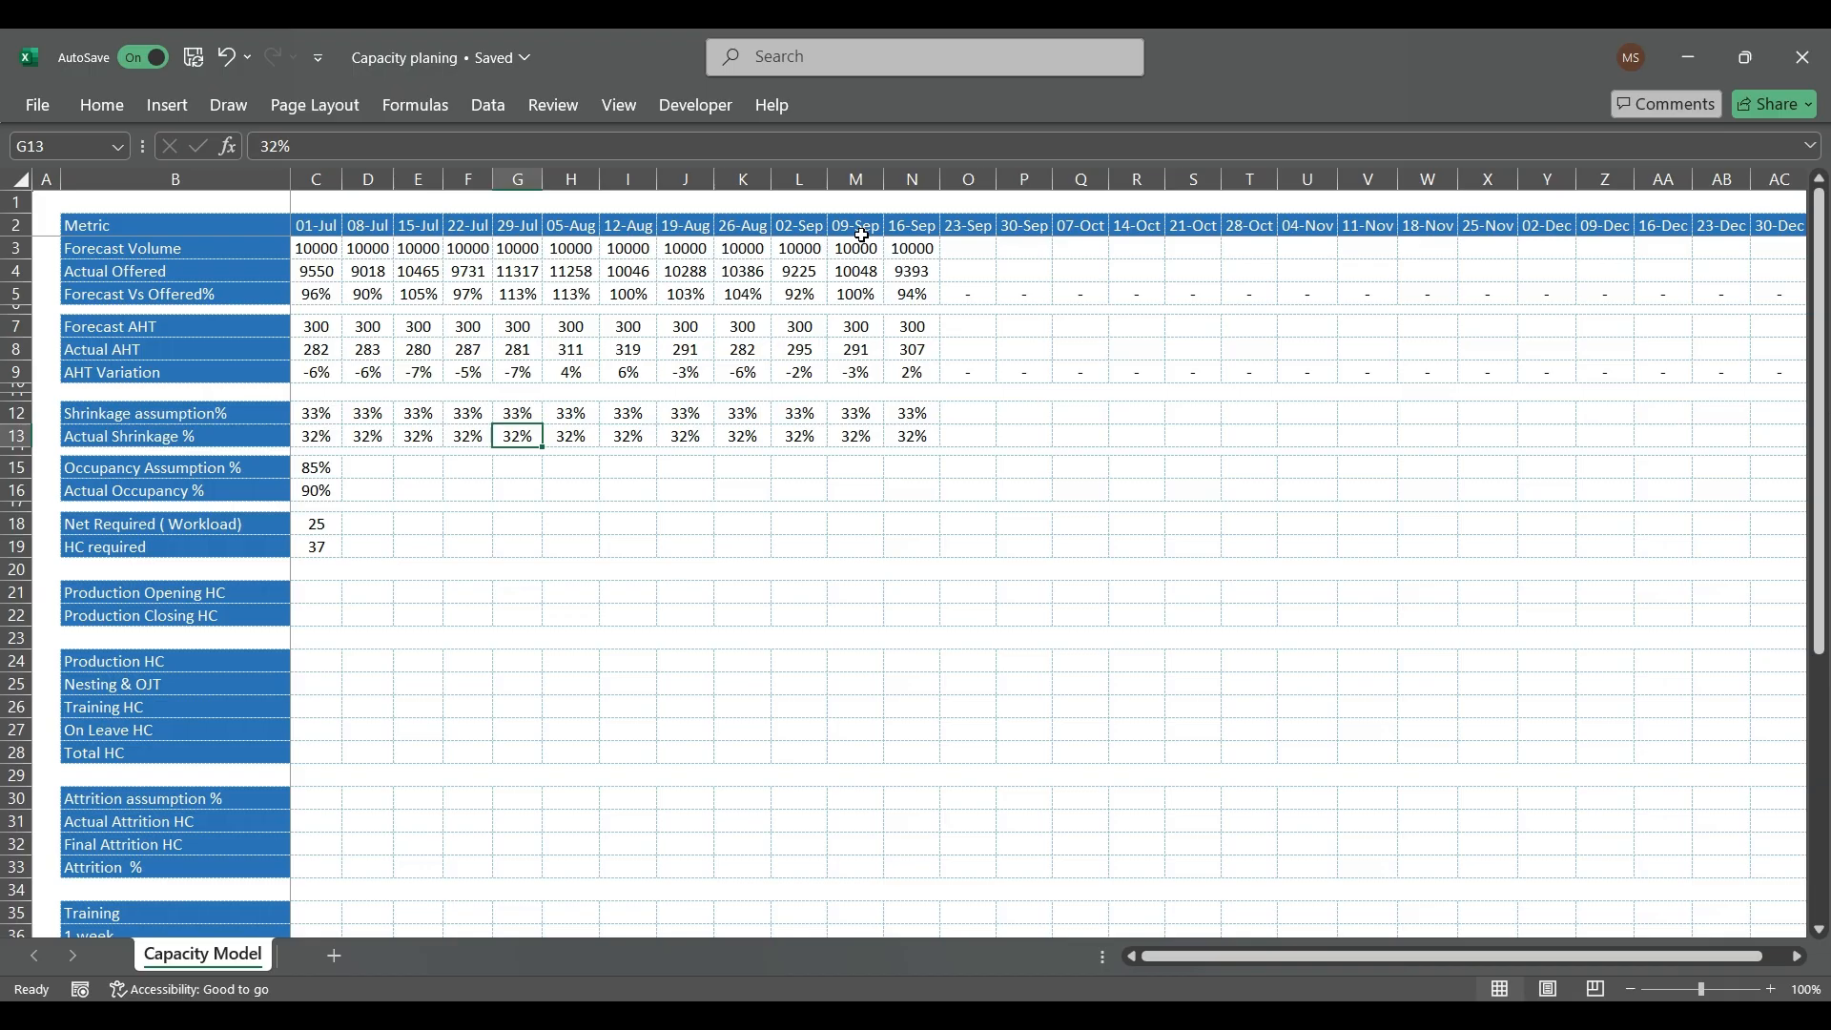
Step: Copy the 01-Jul Occupancy Assumption of 85% and Actual Occupancy of 90% from C15:C16 to D15:N16, covering 08-Jul through 16-Sep
key(Down)
key(Down)
key(Down)
key(Left)
key(Left)
key(Left)
key(Left)
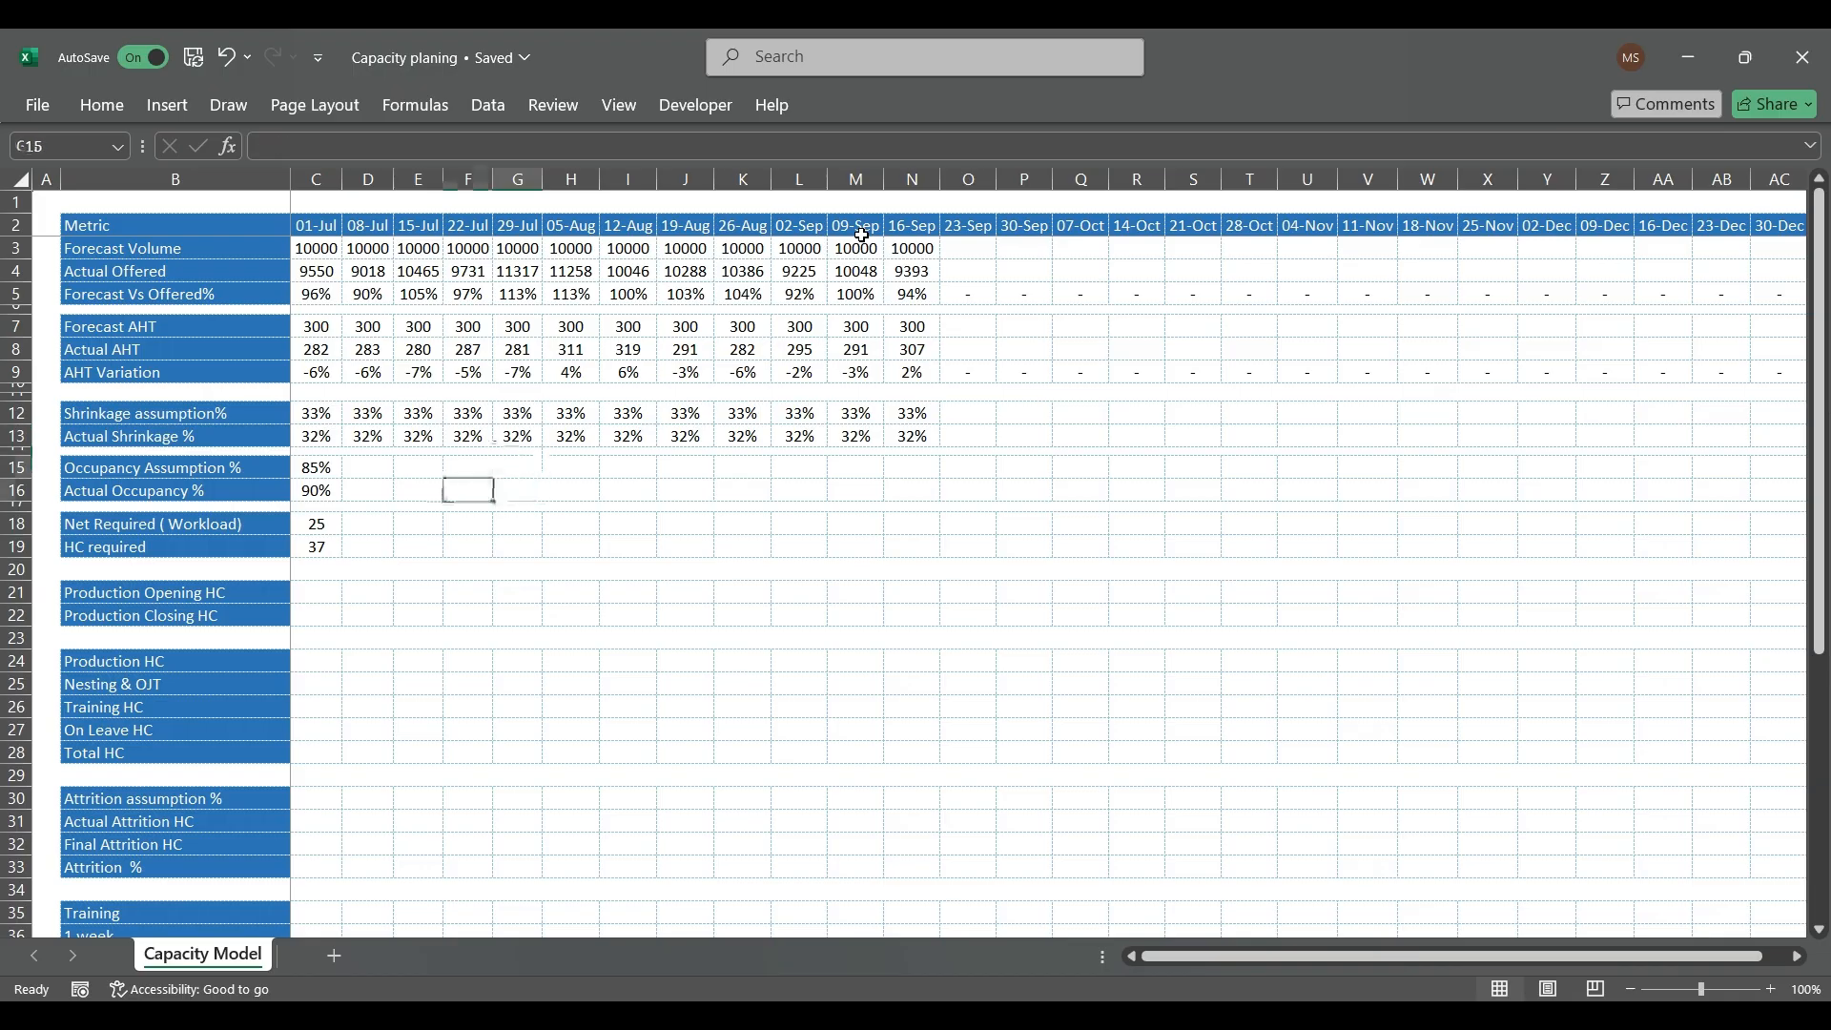
key(shift+Down)
key(ctrl+c)
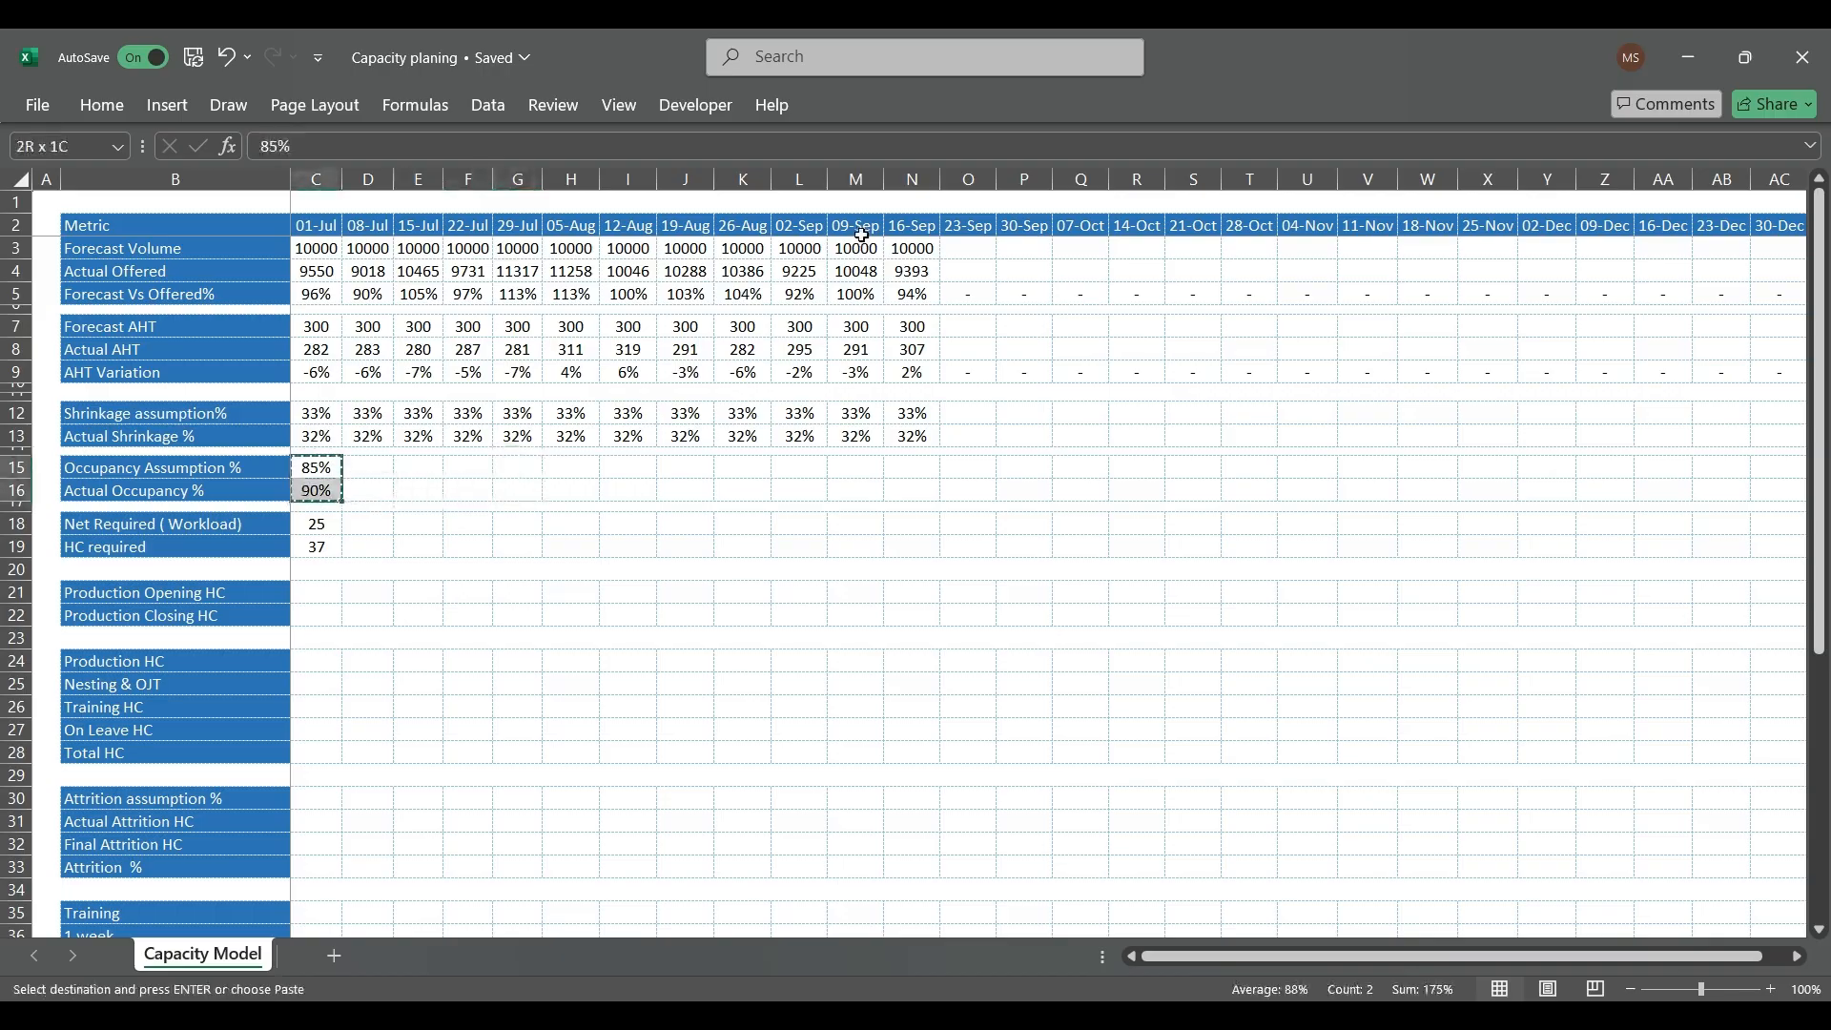
key(shift+Right)
key(shift+Right)
key(shift+Right)
key(shift+Right)
key(shift+Right)
key(shift+Right)
key(shift+Right)
key(shift+Right)
key(shift+Right)
key(shift+Right)
key(shift+Right)
key(ctrl+v)
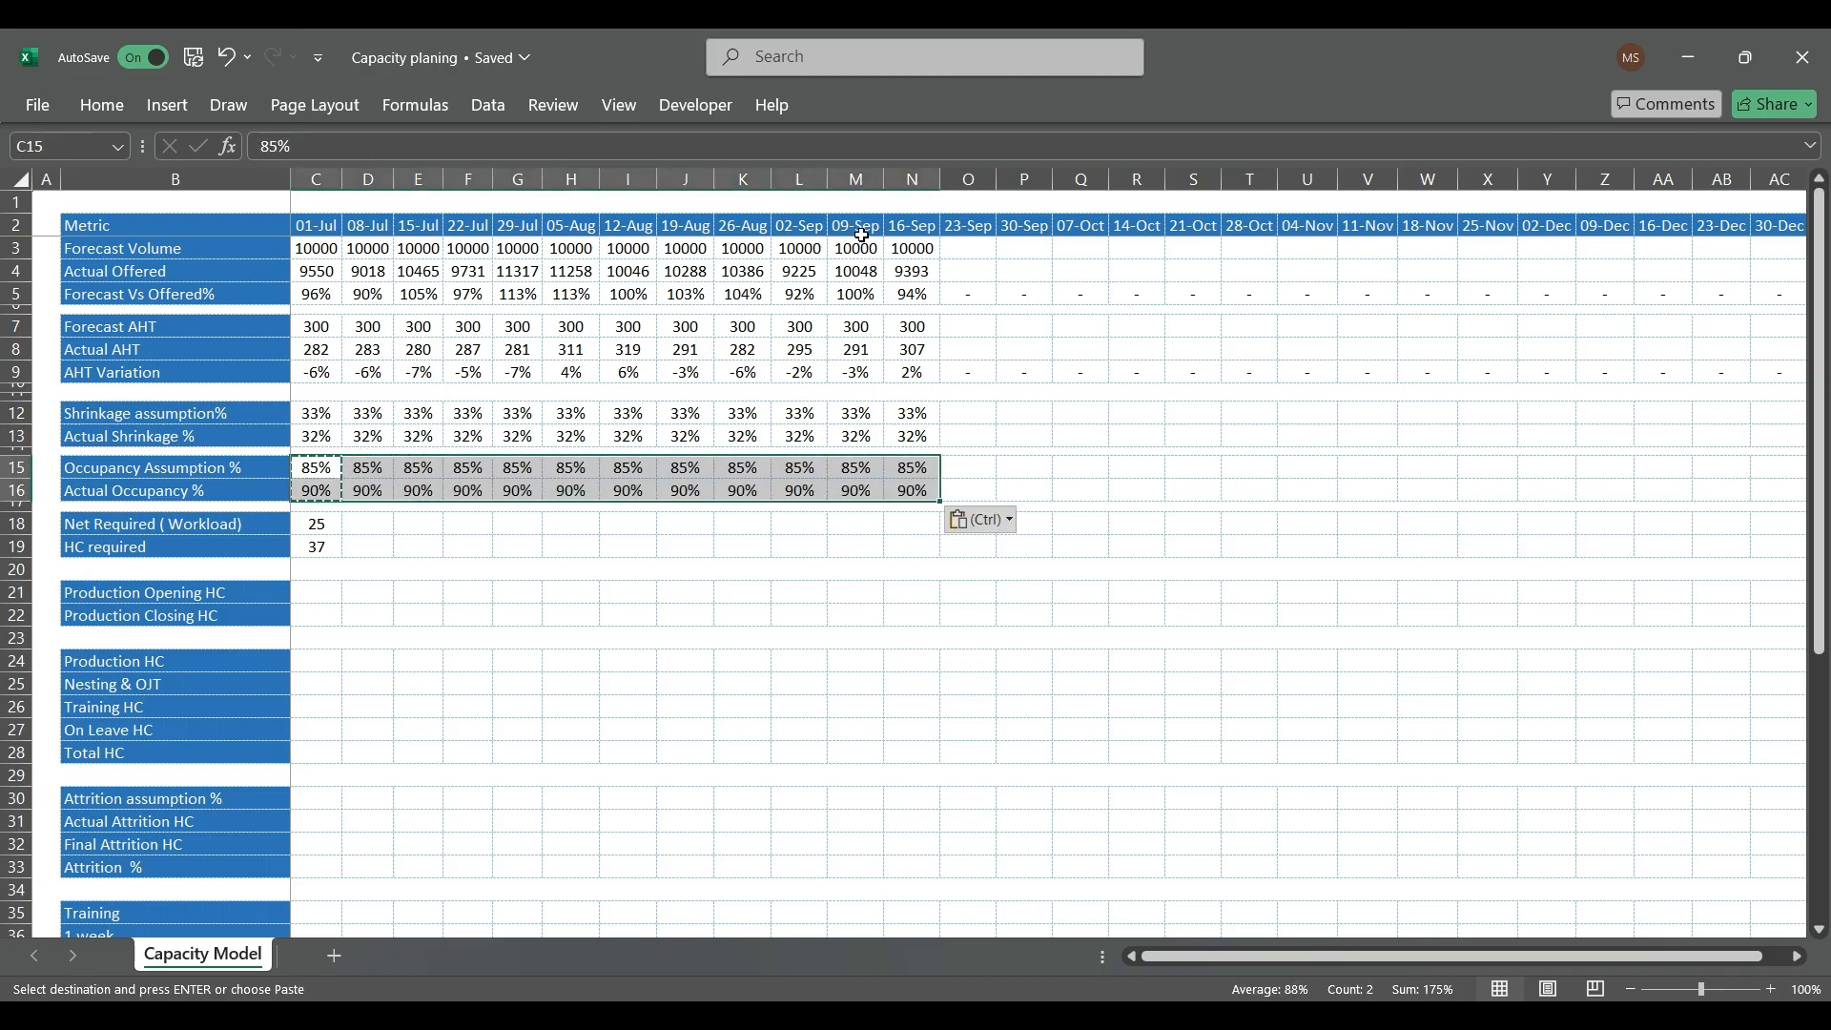
key(Right)
key(Escape)
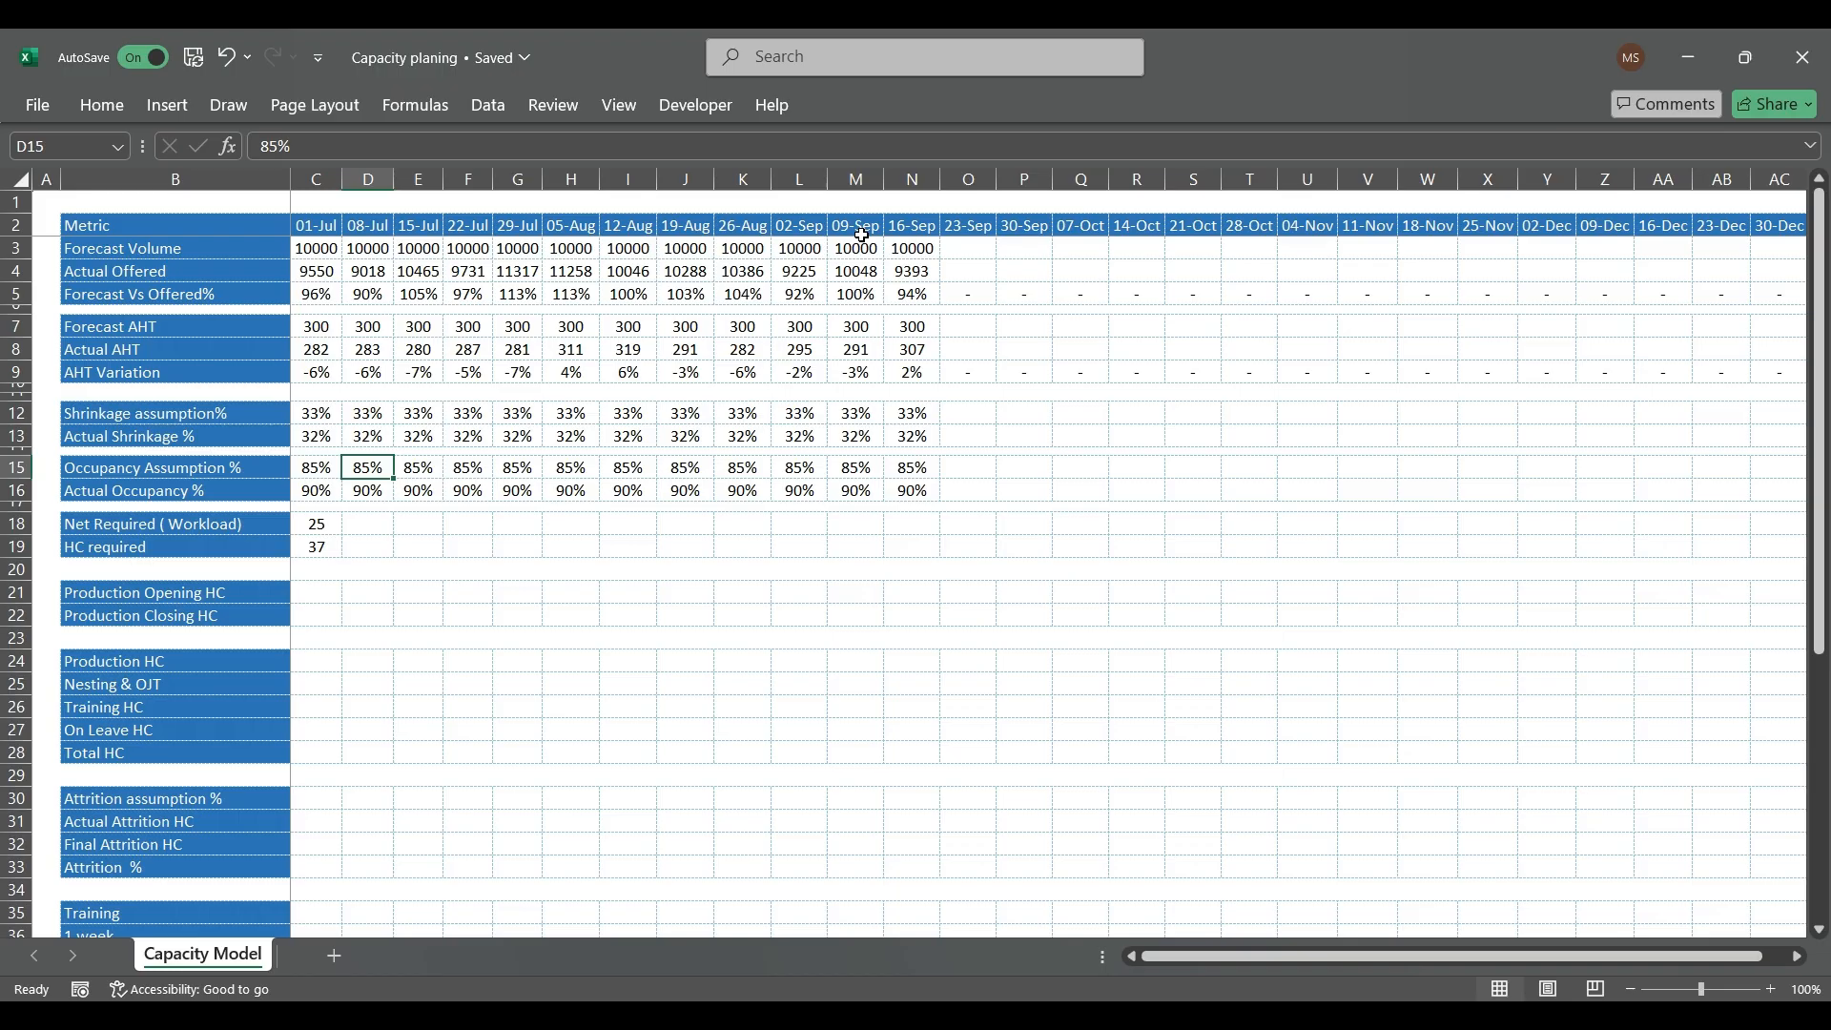
Step: Try to copy the Net Required and HC required formulas from C18:C19 over B18:N19
key(Down)
key(Down)
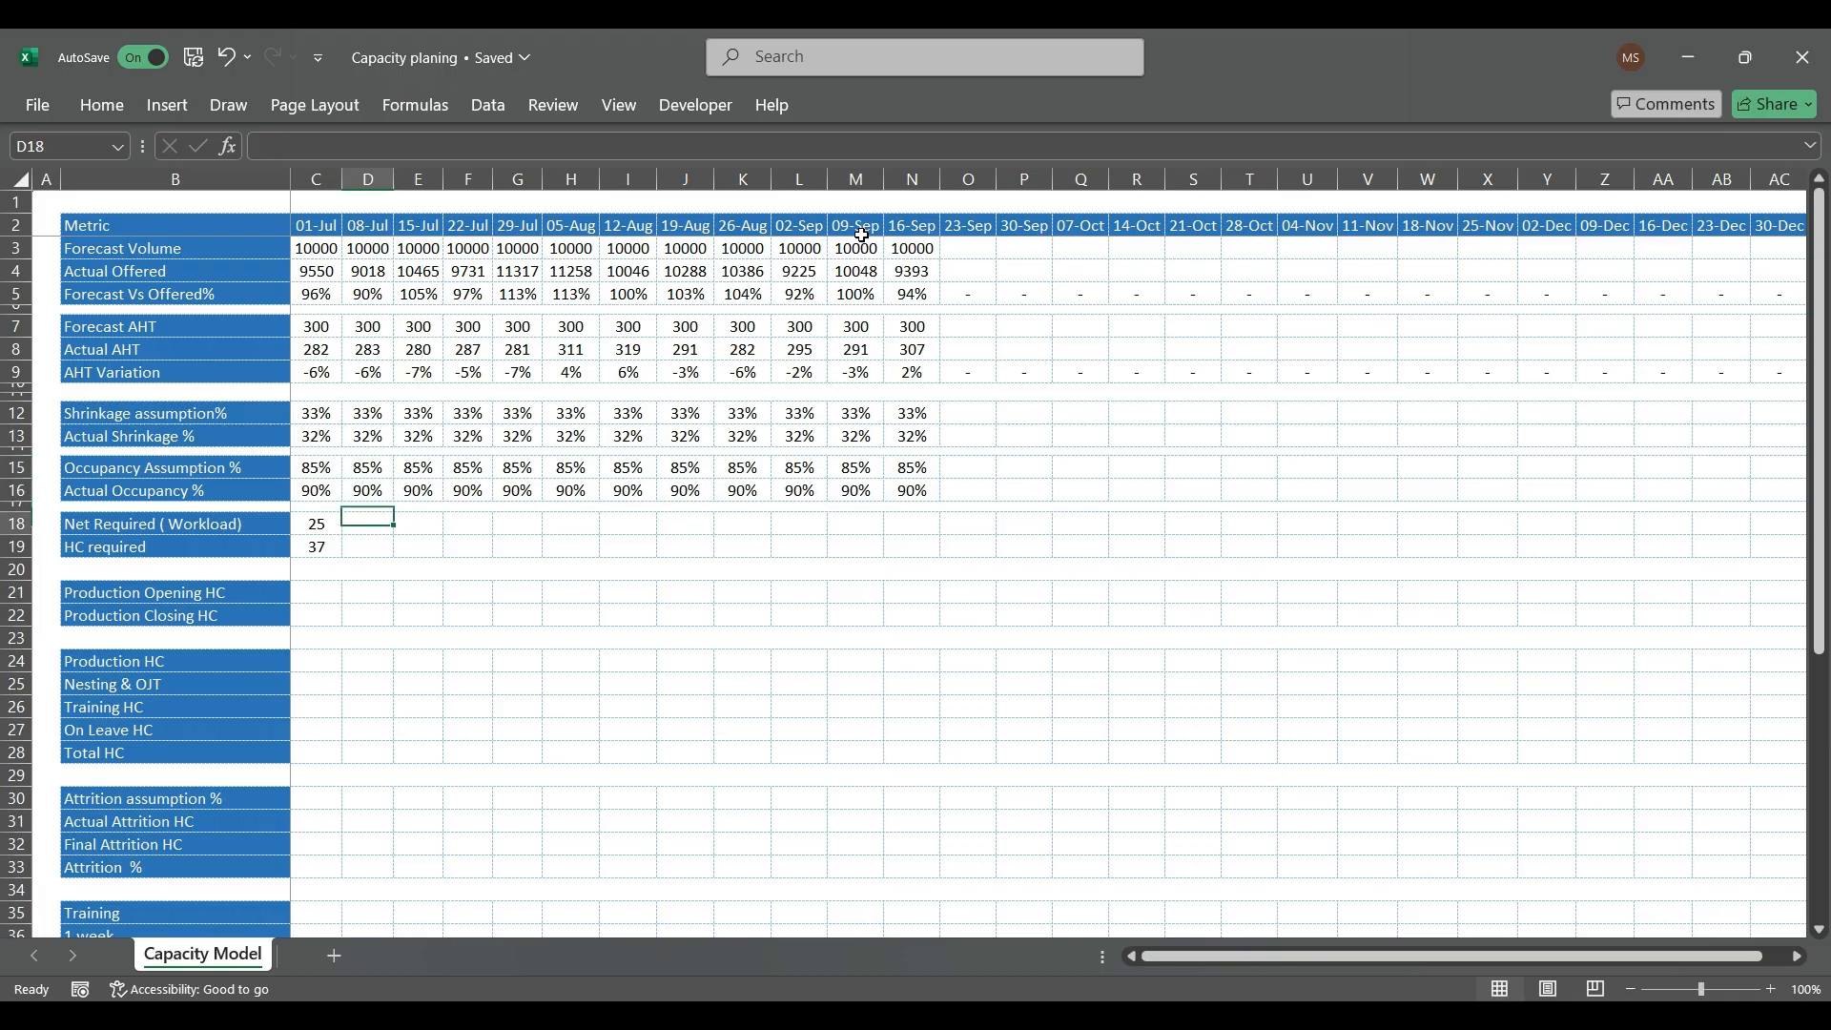
key(Left)
key(shift+Down)
key(ctrl+c)
key(shift+Right)
key(shift+Right)
key(shift+Right)
key(shift+Right)
key(shift+Right)
key(shift+Right)
key(shift+Right)
key(shift+Right)
key(shift+Right)
key(shift+Right)
key(shift+Right)
key(shift+Right)
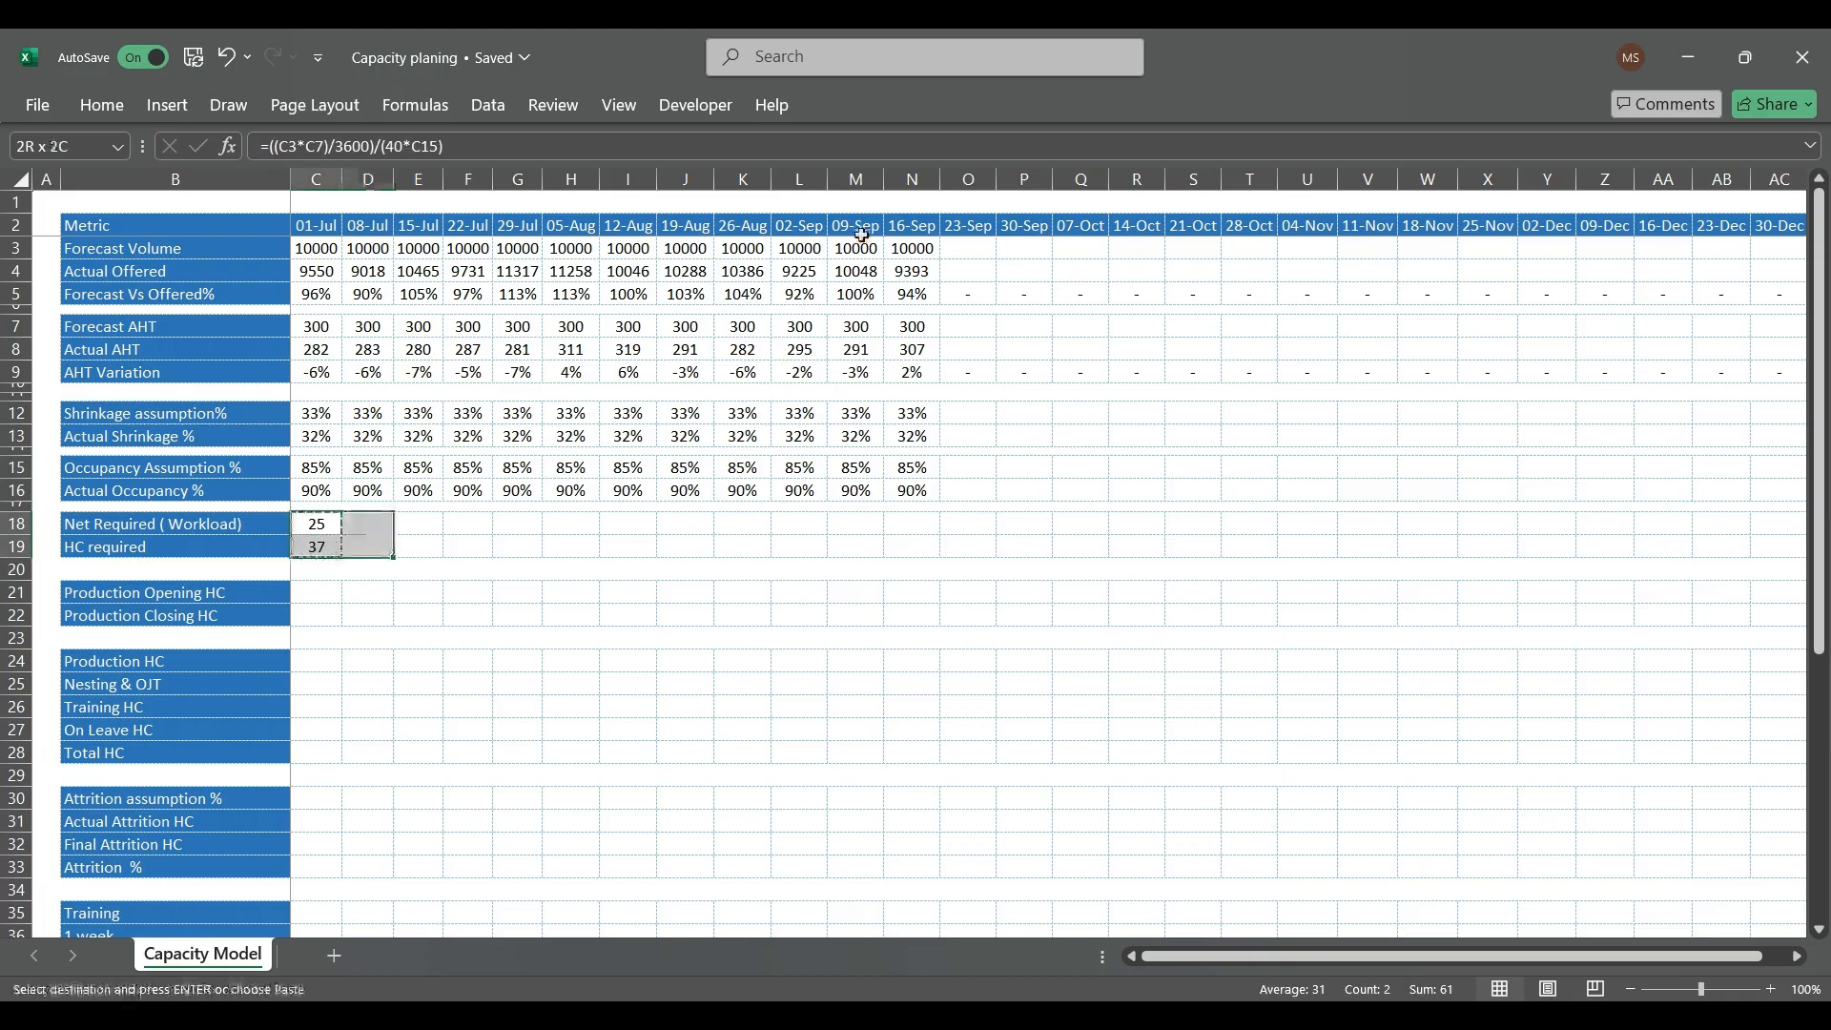
key(Left)
key(shift+Right)
key(shift+Right)
key(shift+Right)
key(shift+Right)
key(shift+Right)
key(shift+Right)
key(shift+Right)
key(shift+Right)
key(shift+Right)
key(shift+Right)
key(shift+Right)
key(shift+Right)
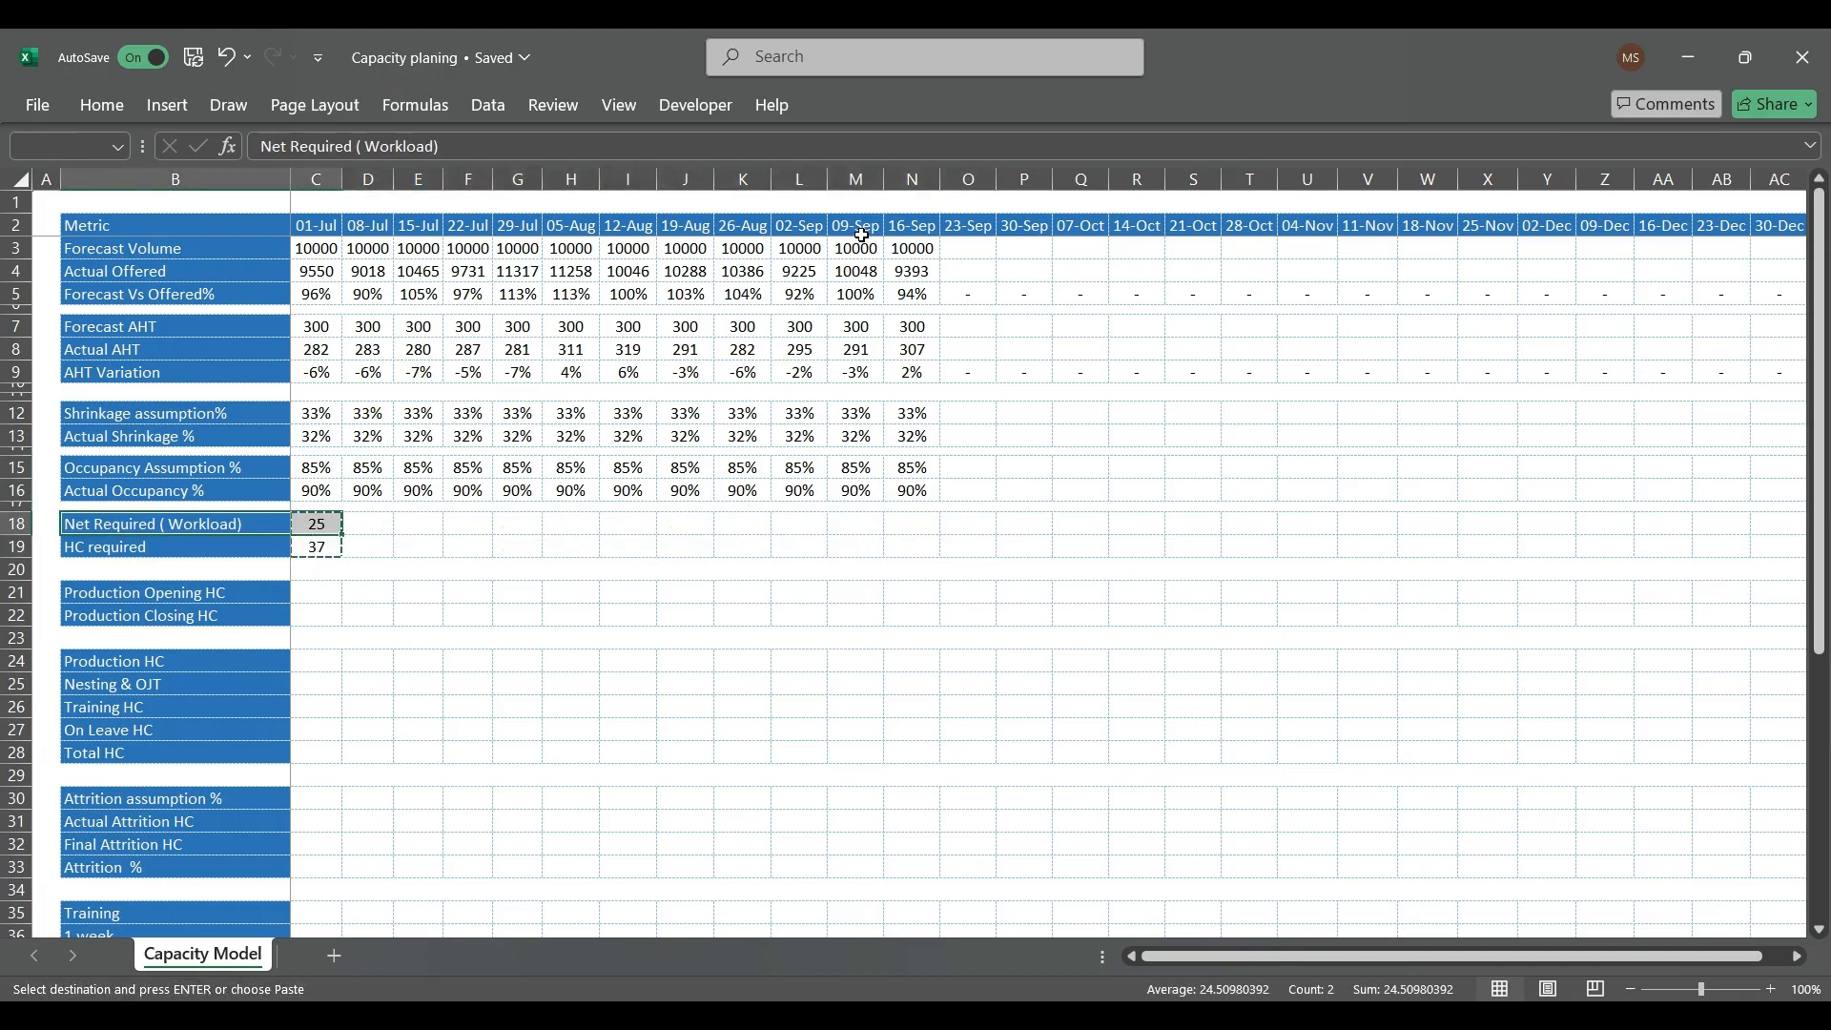
key(ctrl+v)
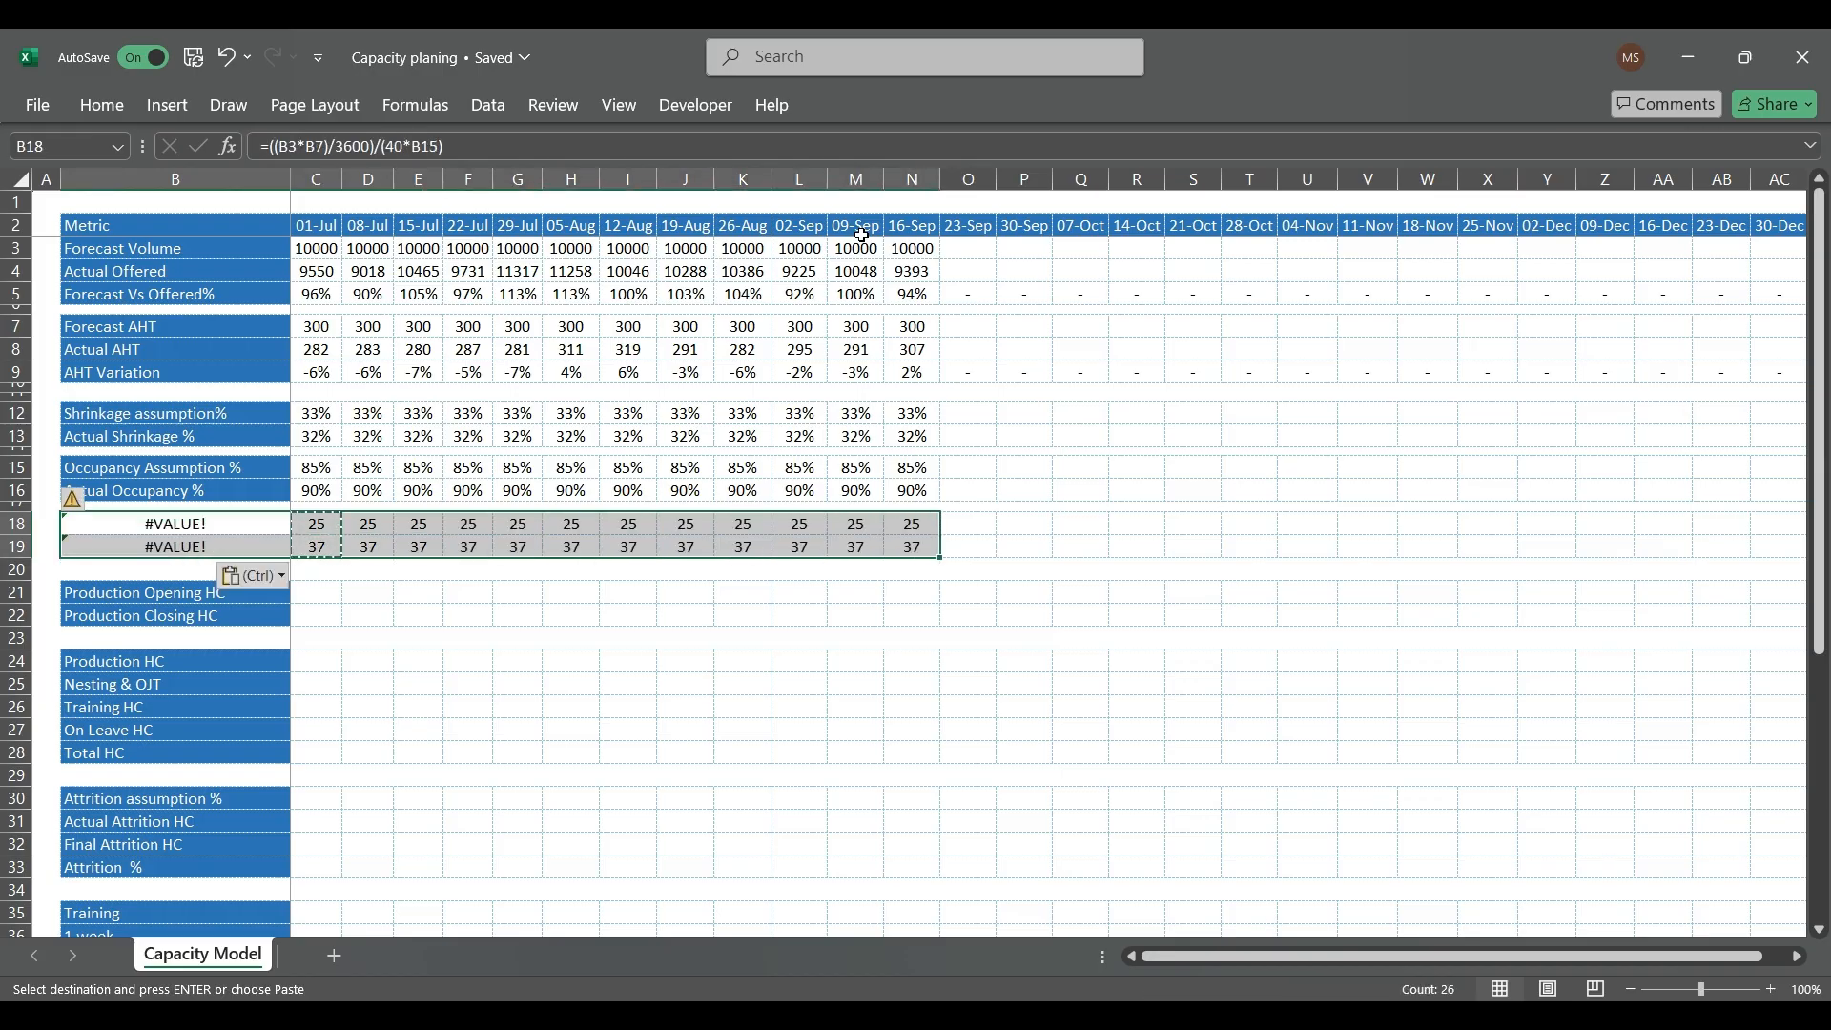
Step: Try replacing the 01-Jul Forecast Volume in C3 with =RANDBETWEEN(9000,12000)
key(Up)
key(Up)
key(Up)
key(Up)
key(Up)
key(Up)
key(Up)
key(Up)
key(Up)
key(Up)
key(Up)
key(Up)
key(Up)
key(Up)
key(Up)
key(Up)
key(Right)
key(Down)
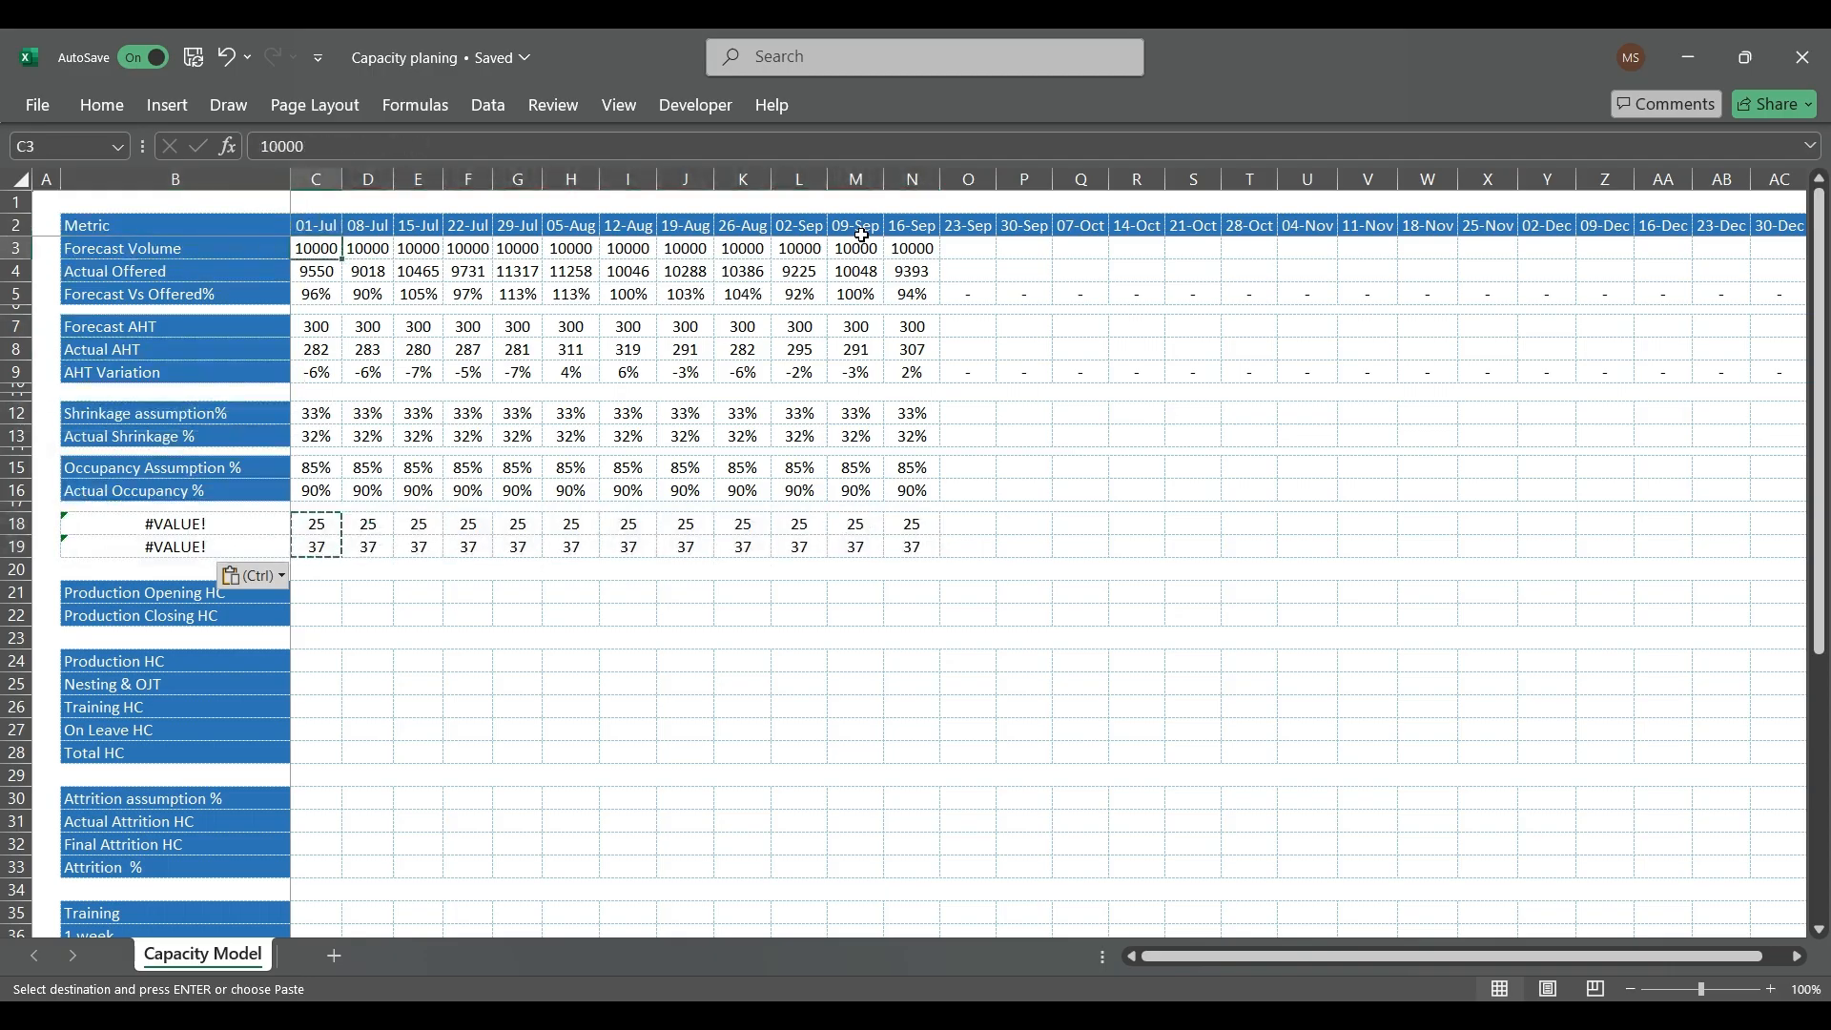
text(=ran)
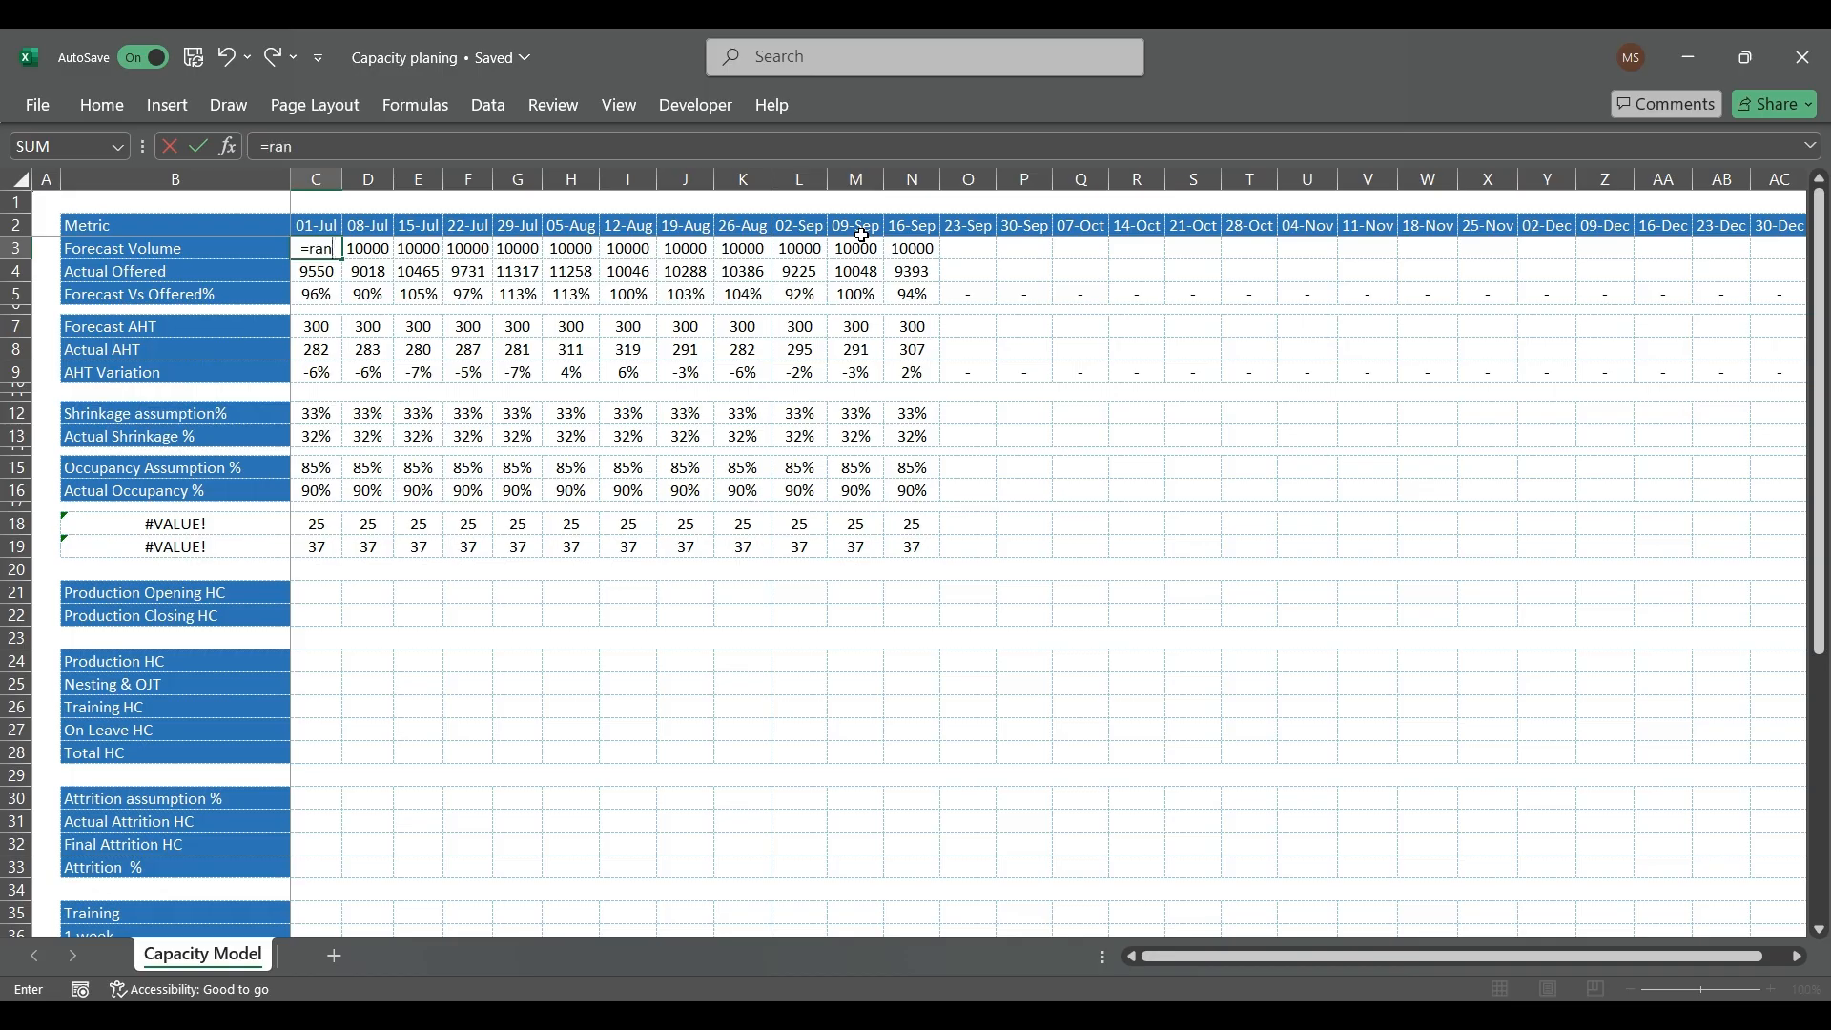
key(Tab)
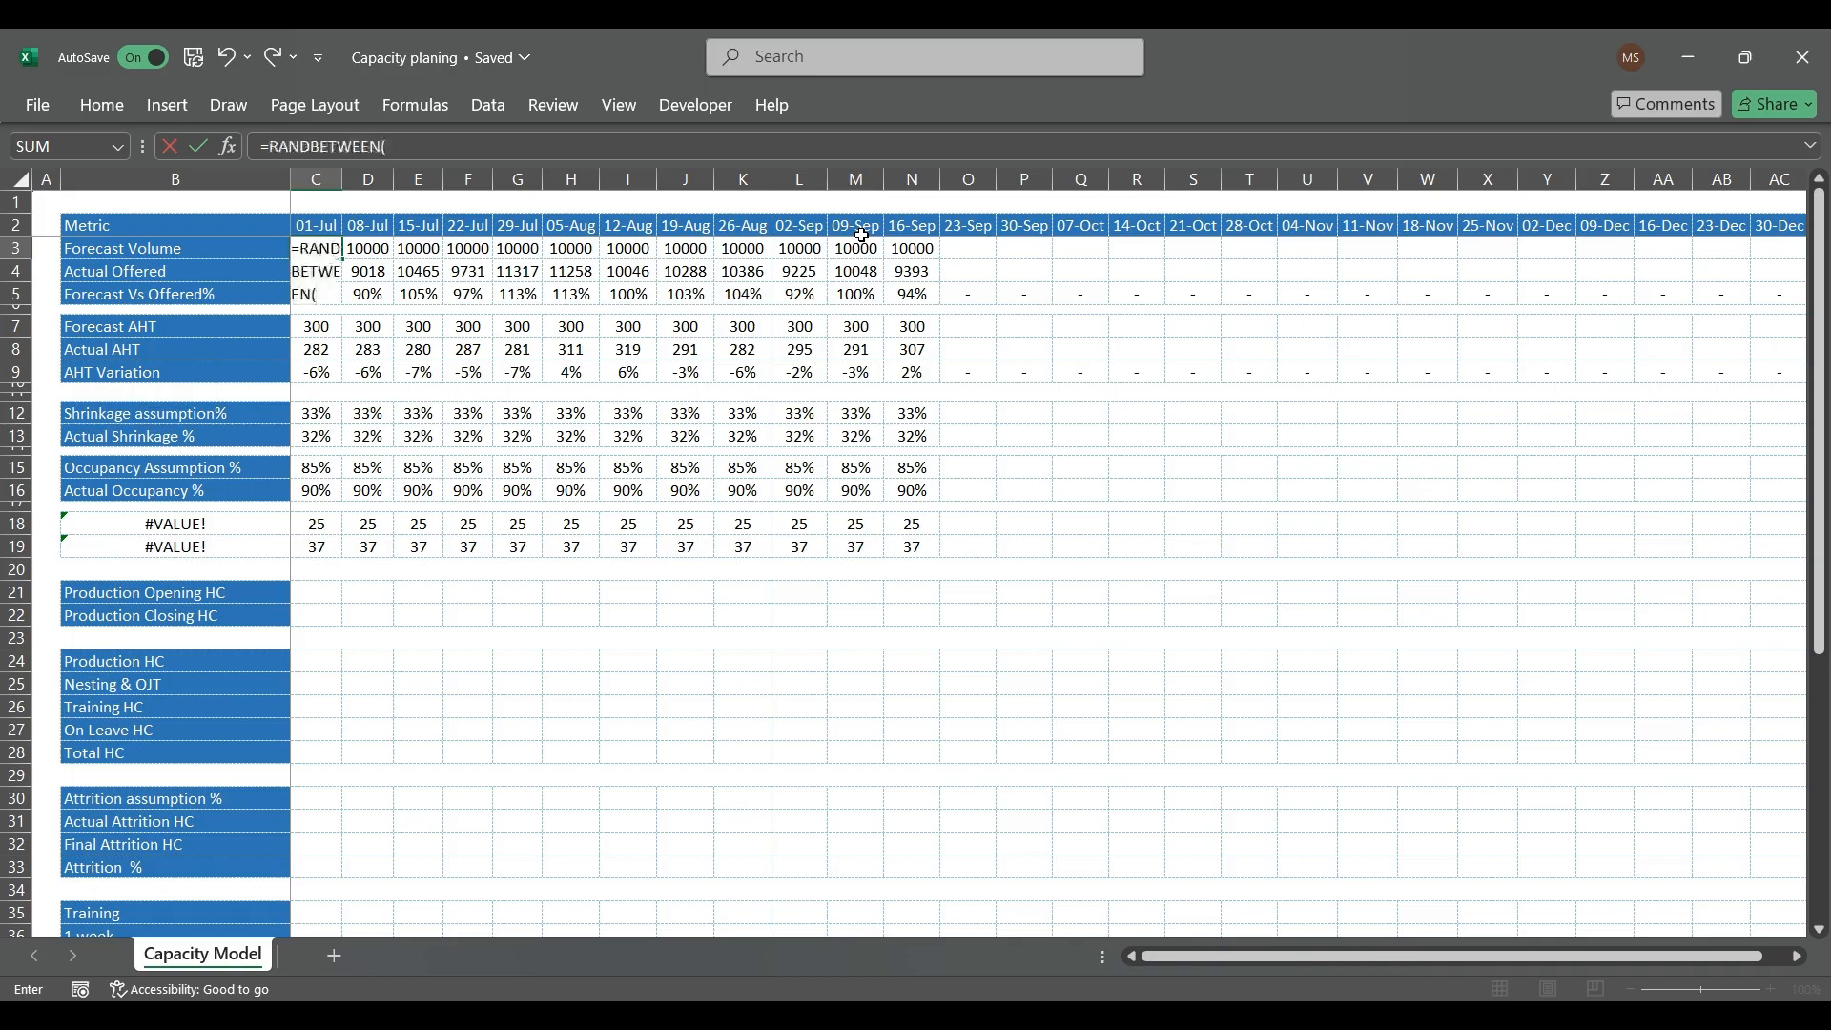
text(,9000,12000)
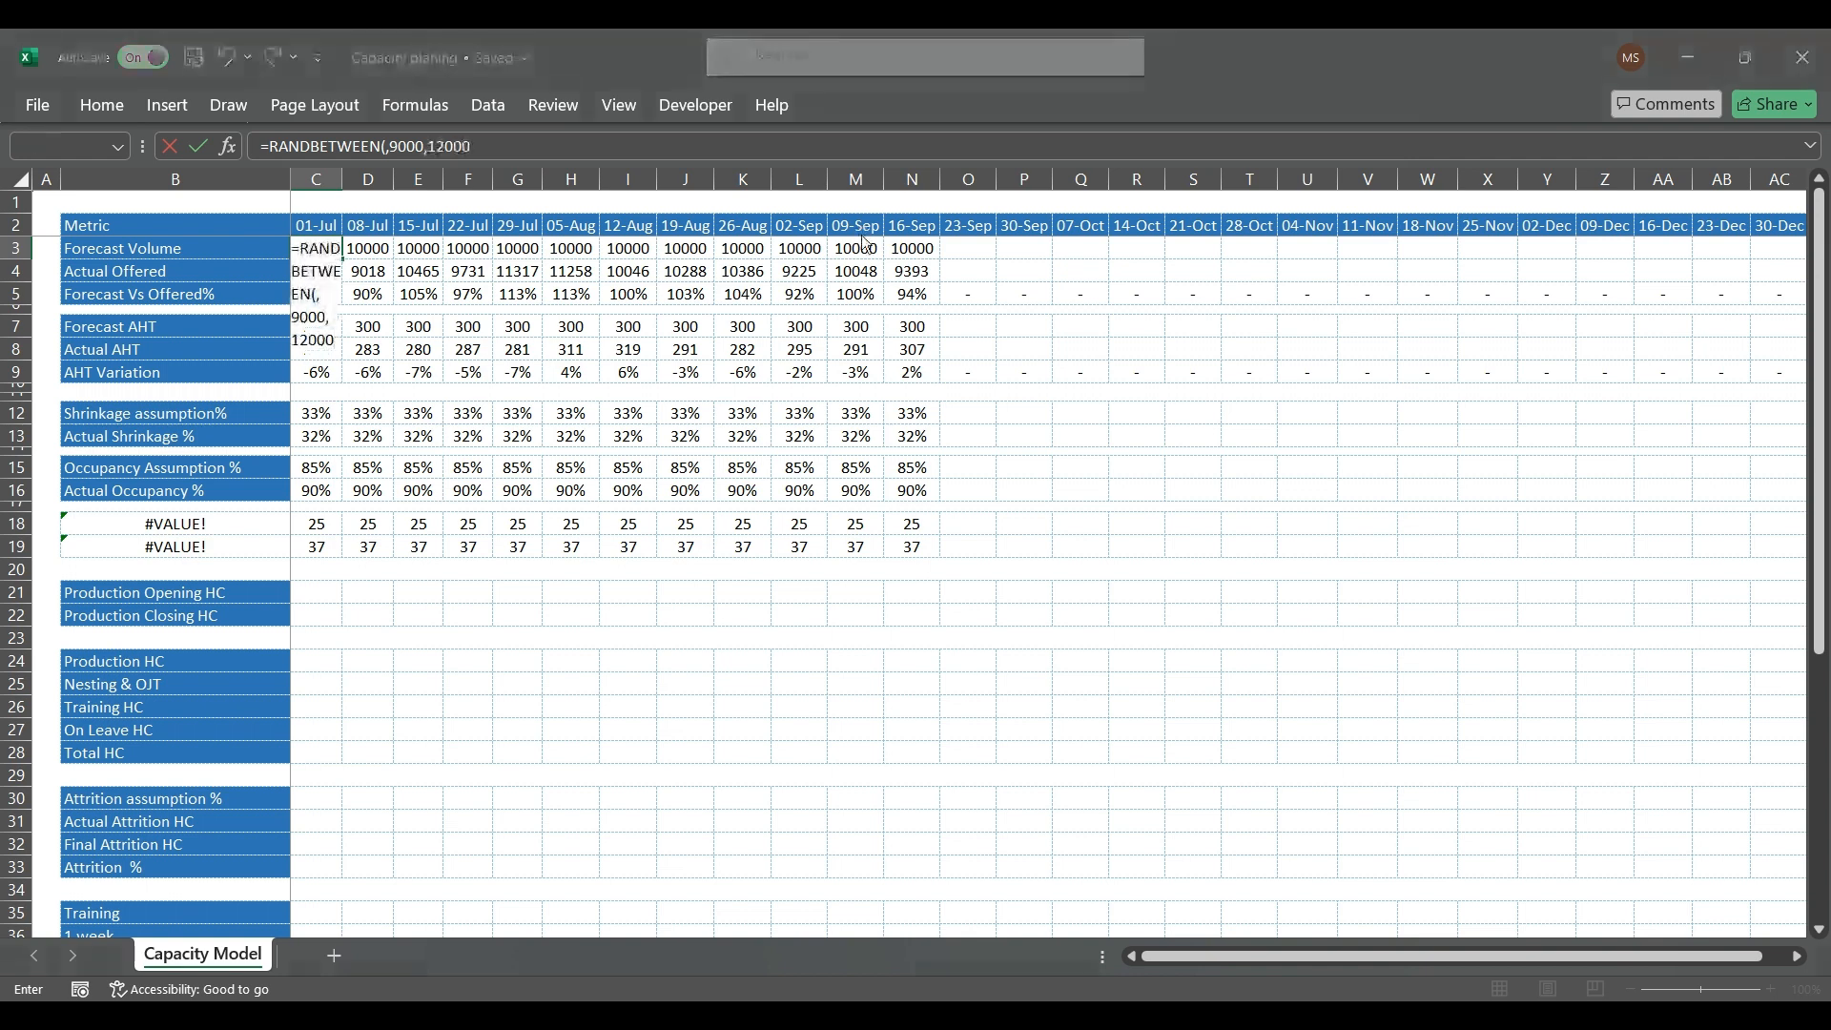
key(Return)
key(Left)
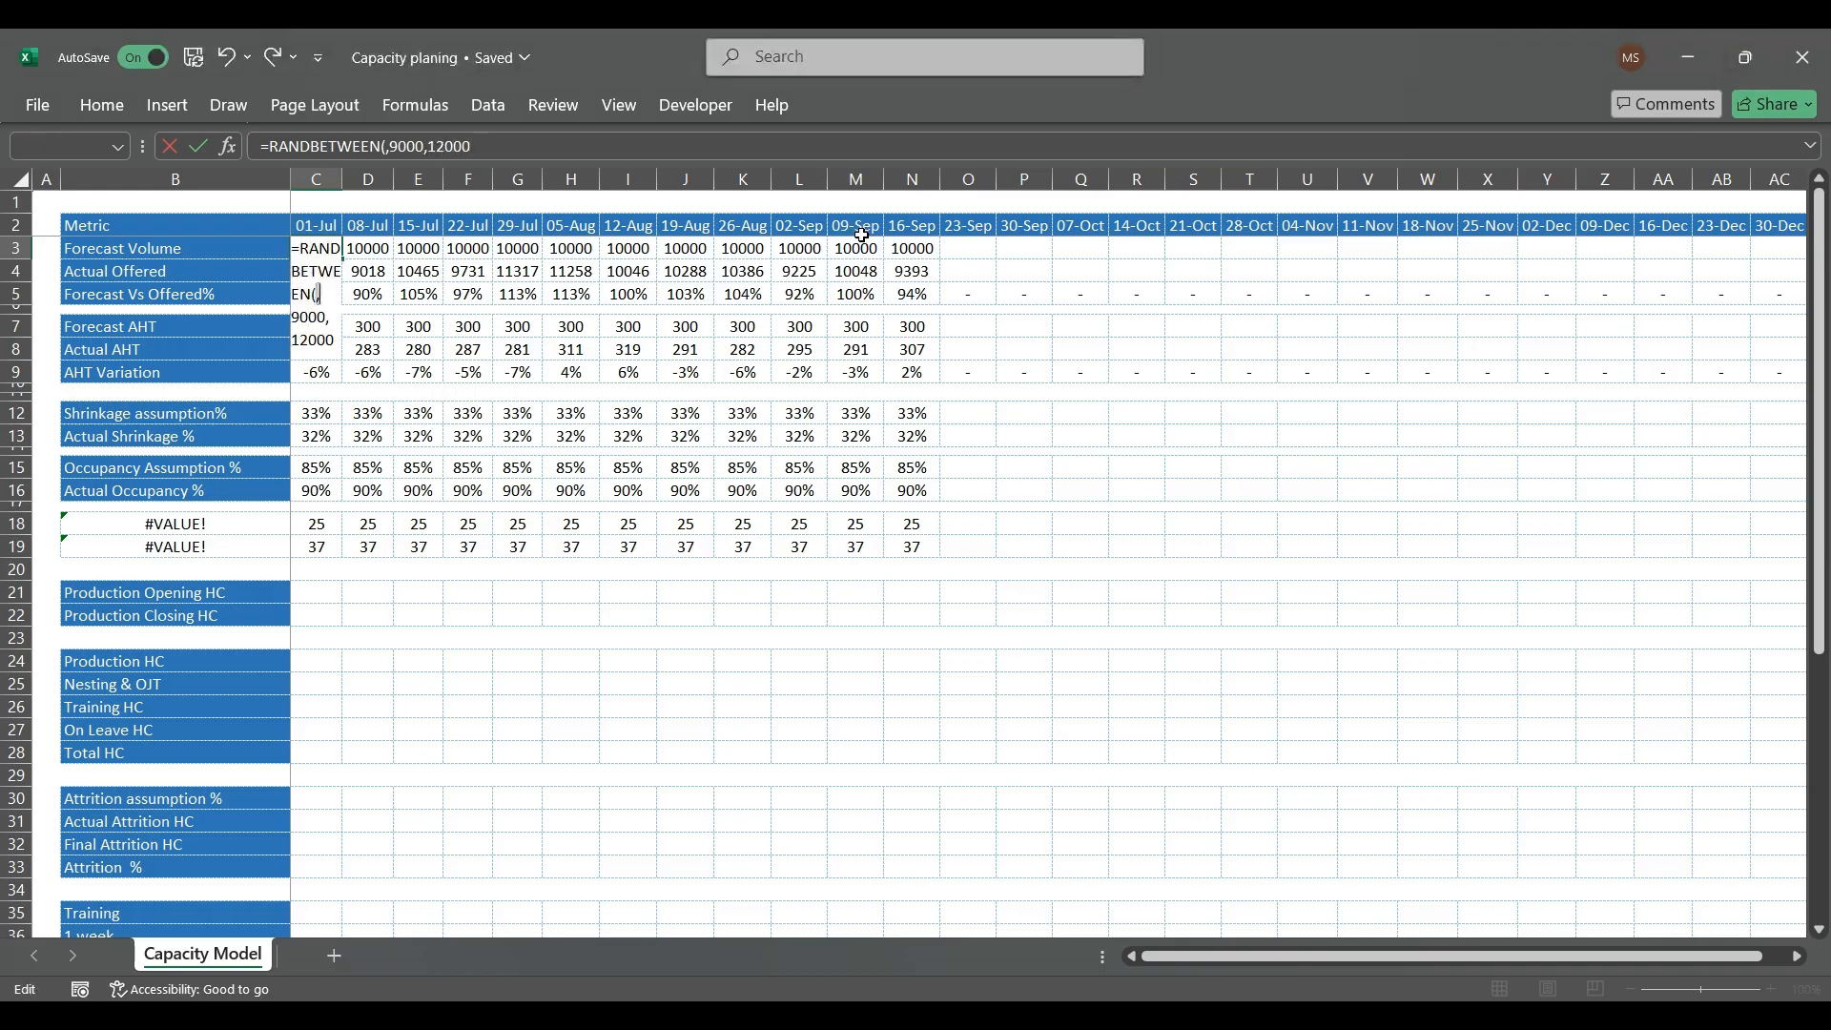
key(Delete)
key(Return)
key(Up)
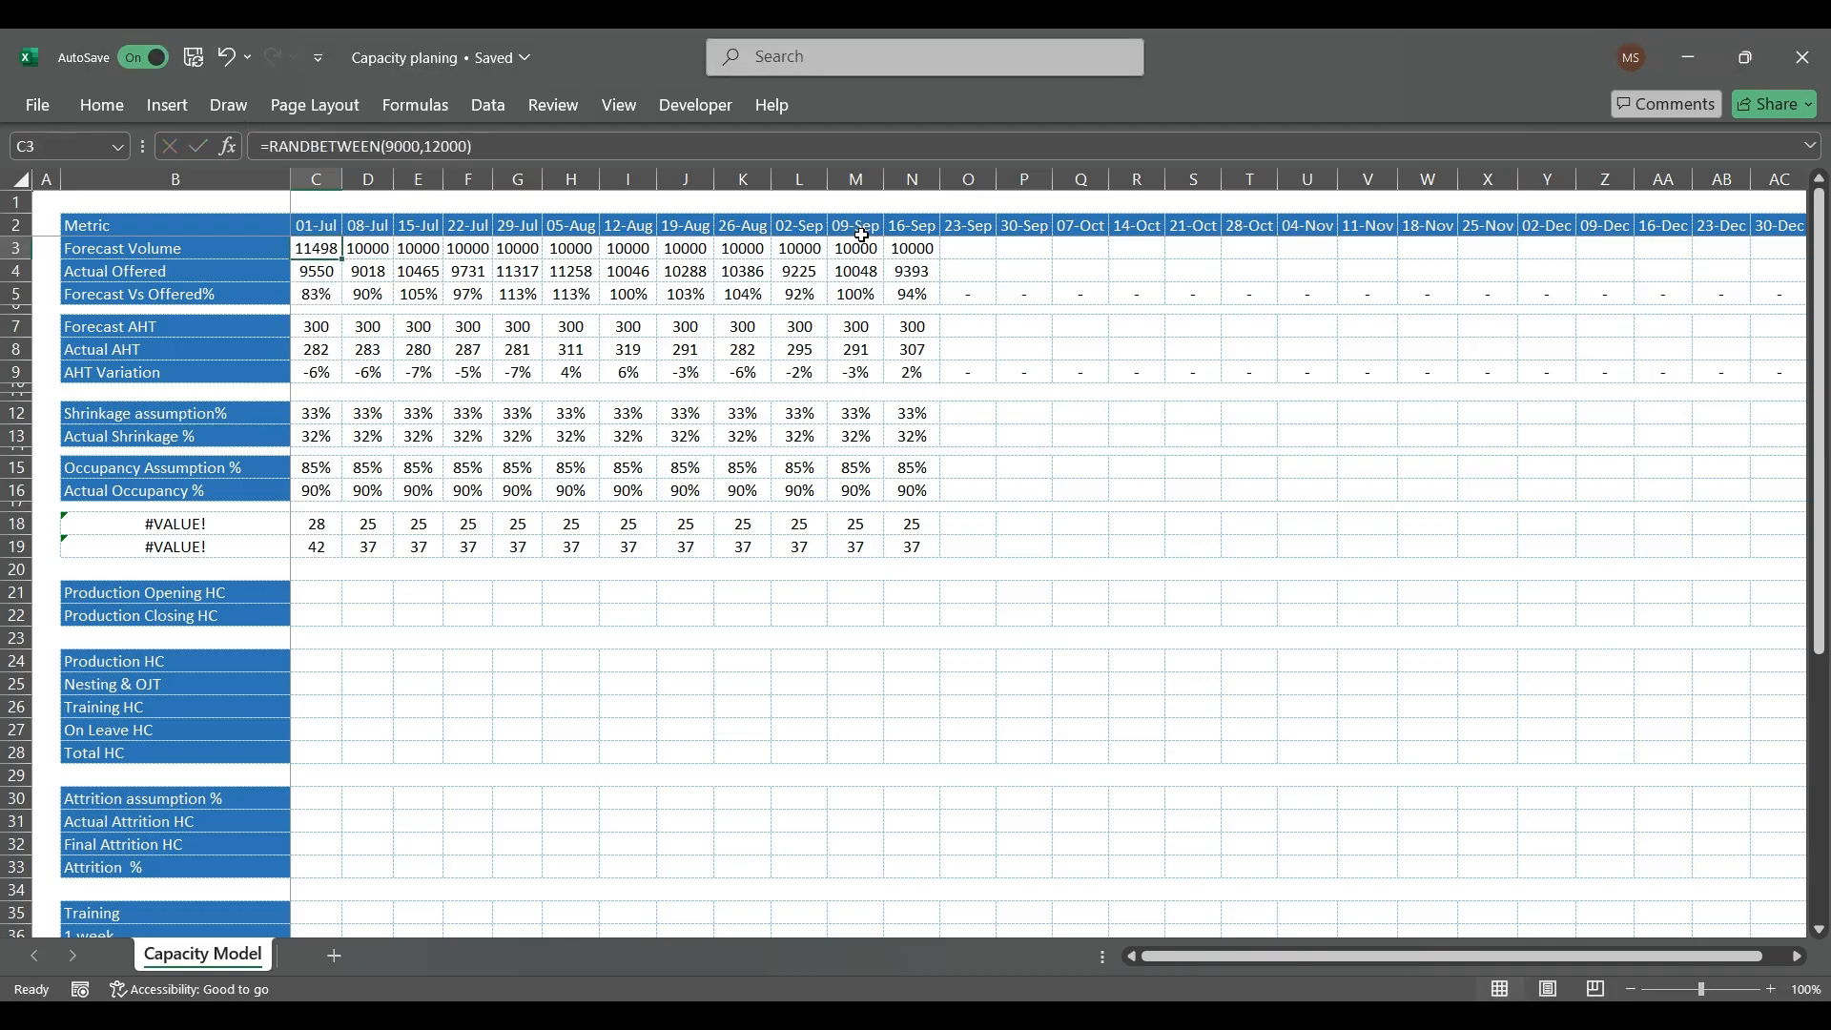
Step: Try filling the random Forecast Volume formula across C3:N3 and pasting the row over itself as values
key(ctrl+shift+Right)
key(ctrl+c)
key(ctrl+v)
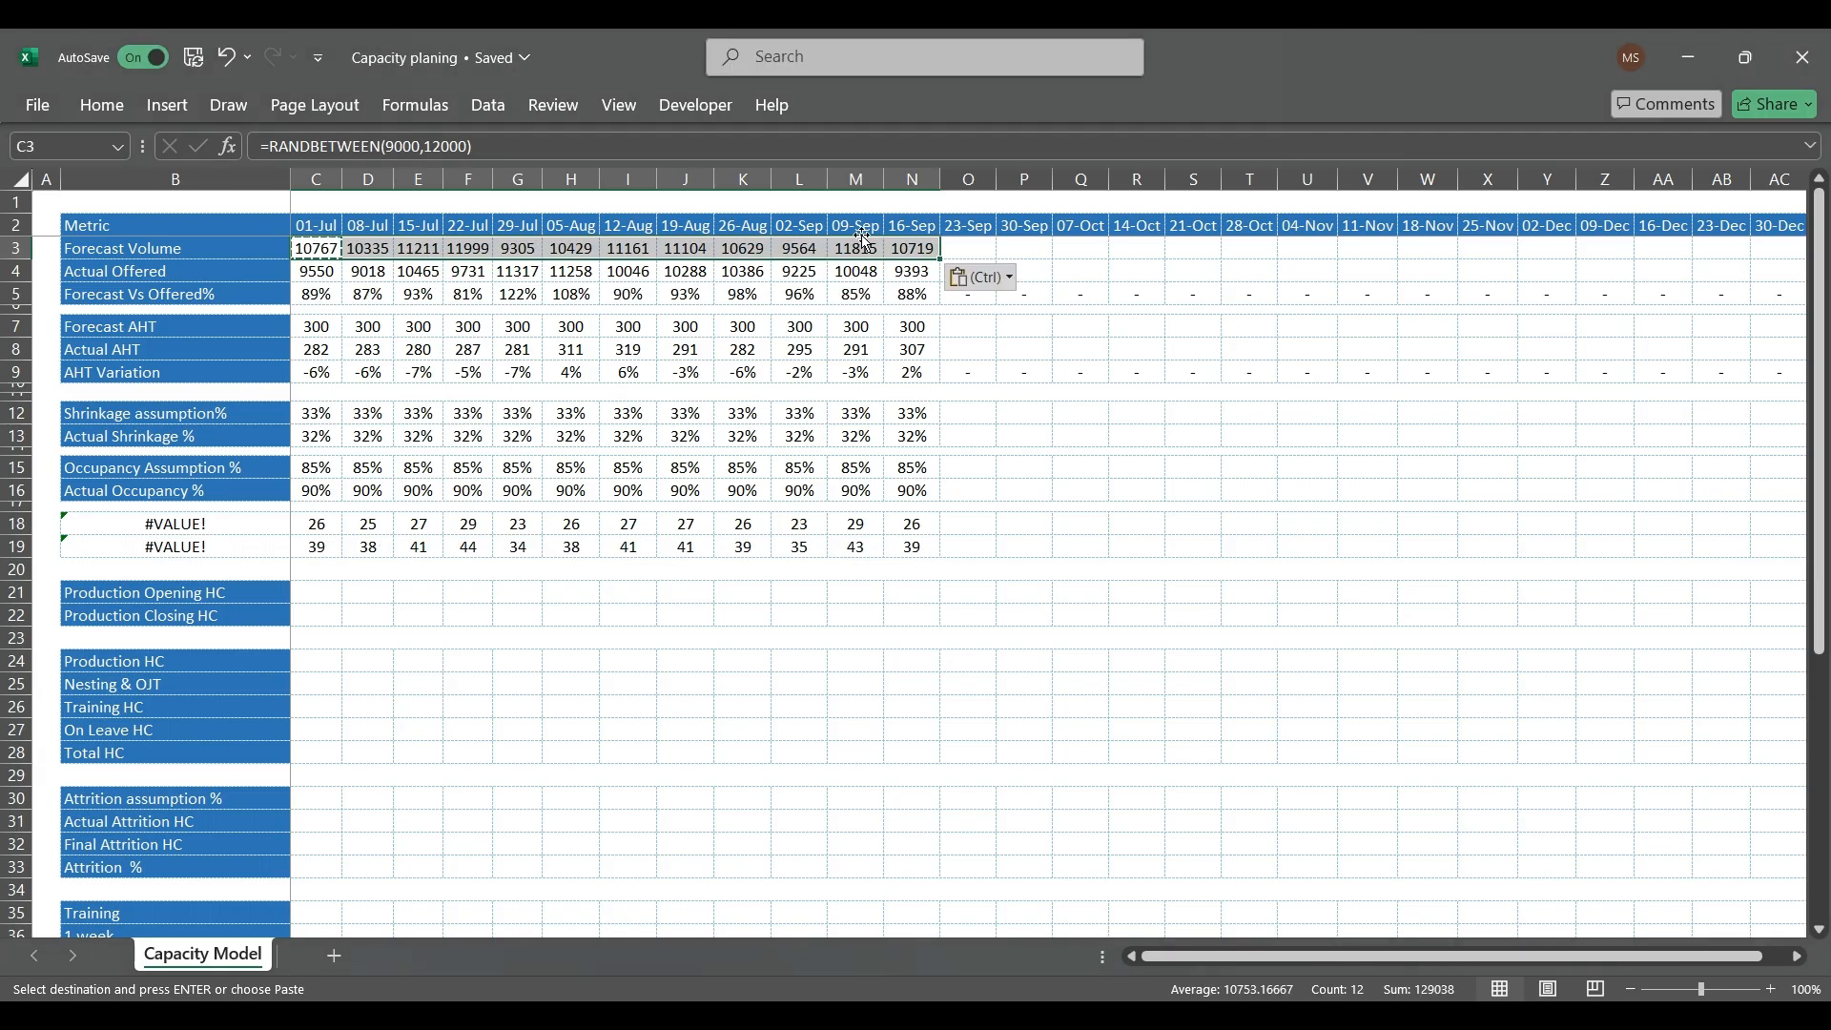
key(e)
key(s)
key(v)
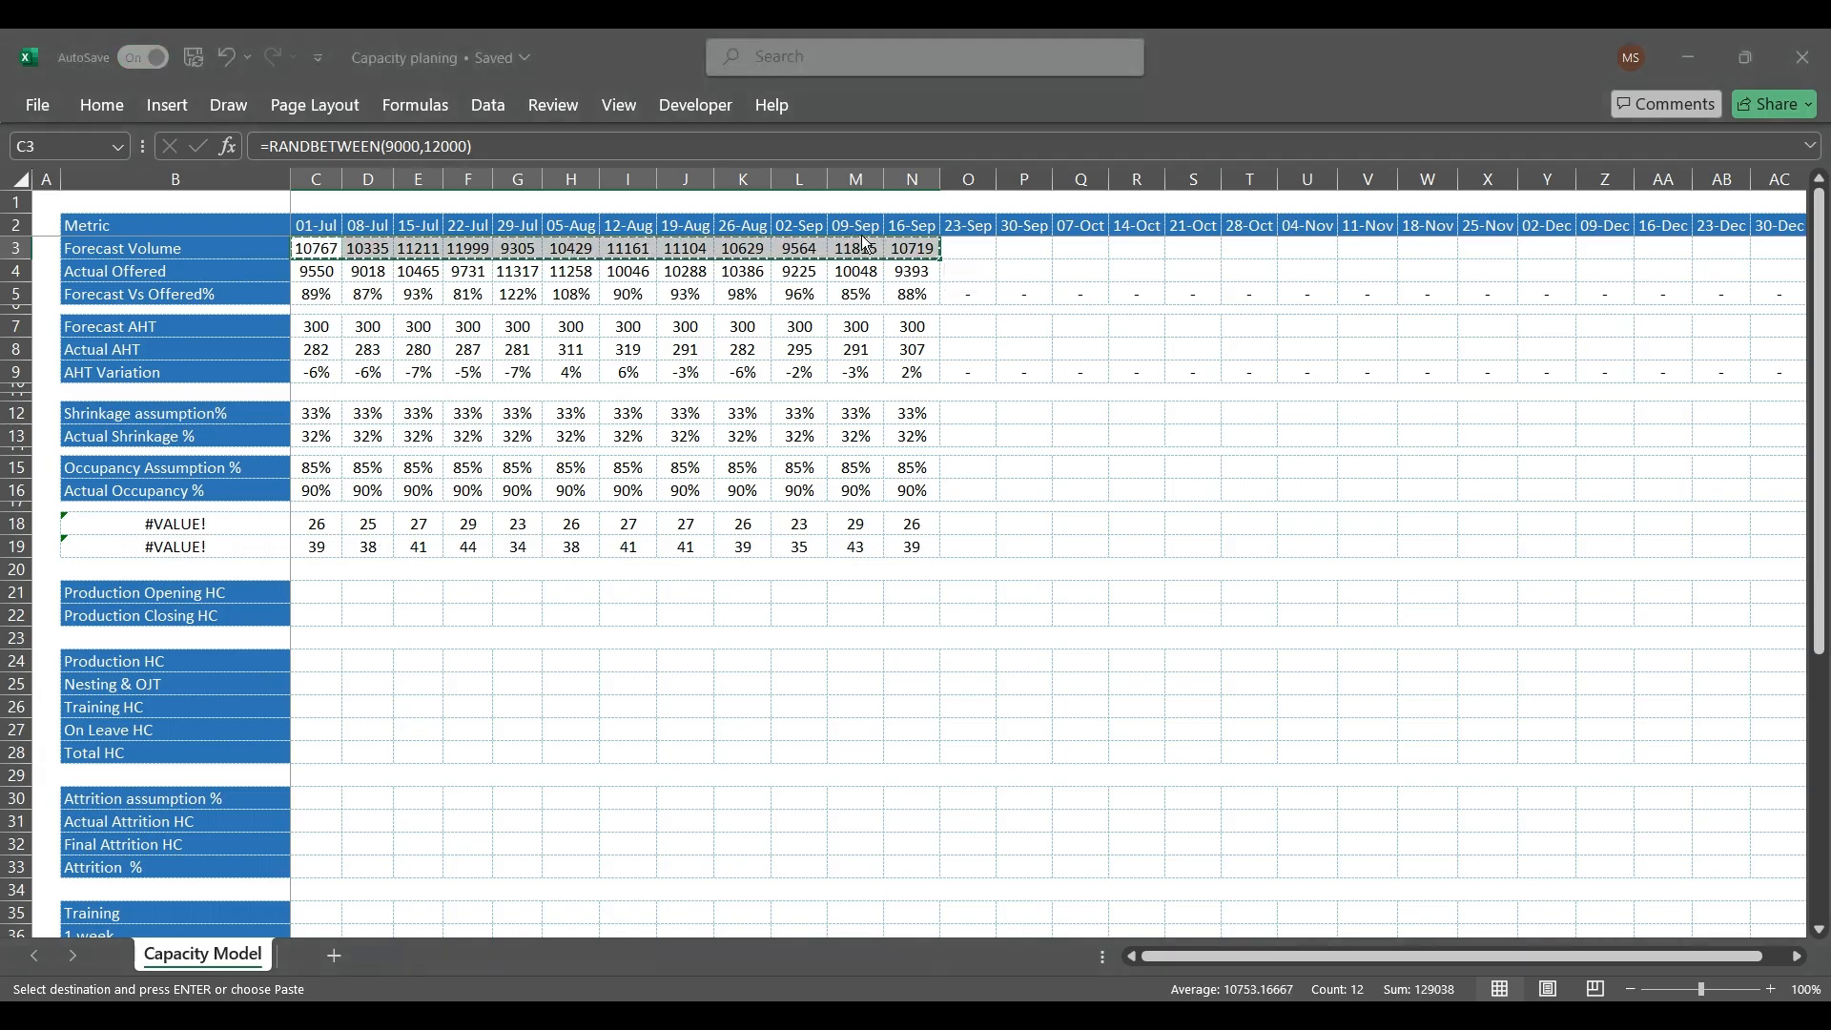
key(Return)
key(Escape)
Step: Undo the random Forecast Volume changes and the formula paste that overwrote the labels in B18:B19
key(Down)
key(Down)
key(Down)
key(Down)
key(Down)
key(Down)
key(Down)
key(Down)
key(Down)
key(Down)
key(Down)
key(Left)
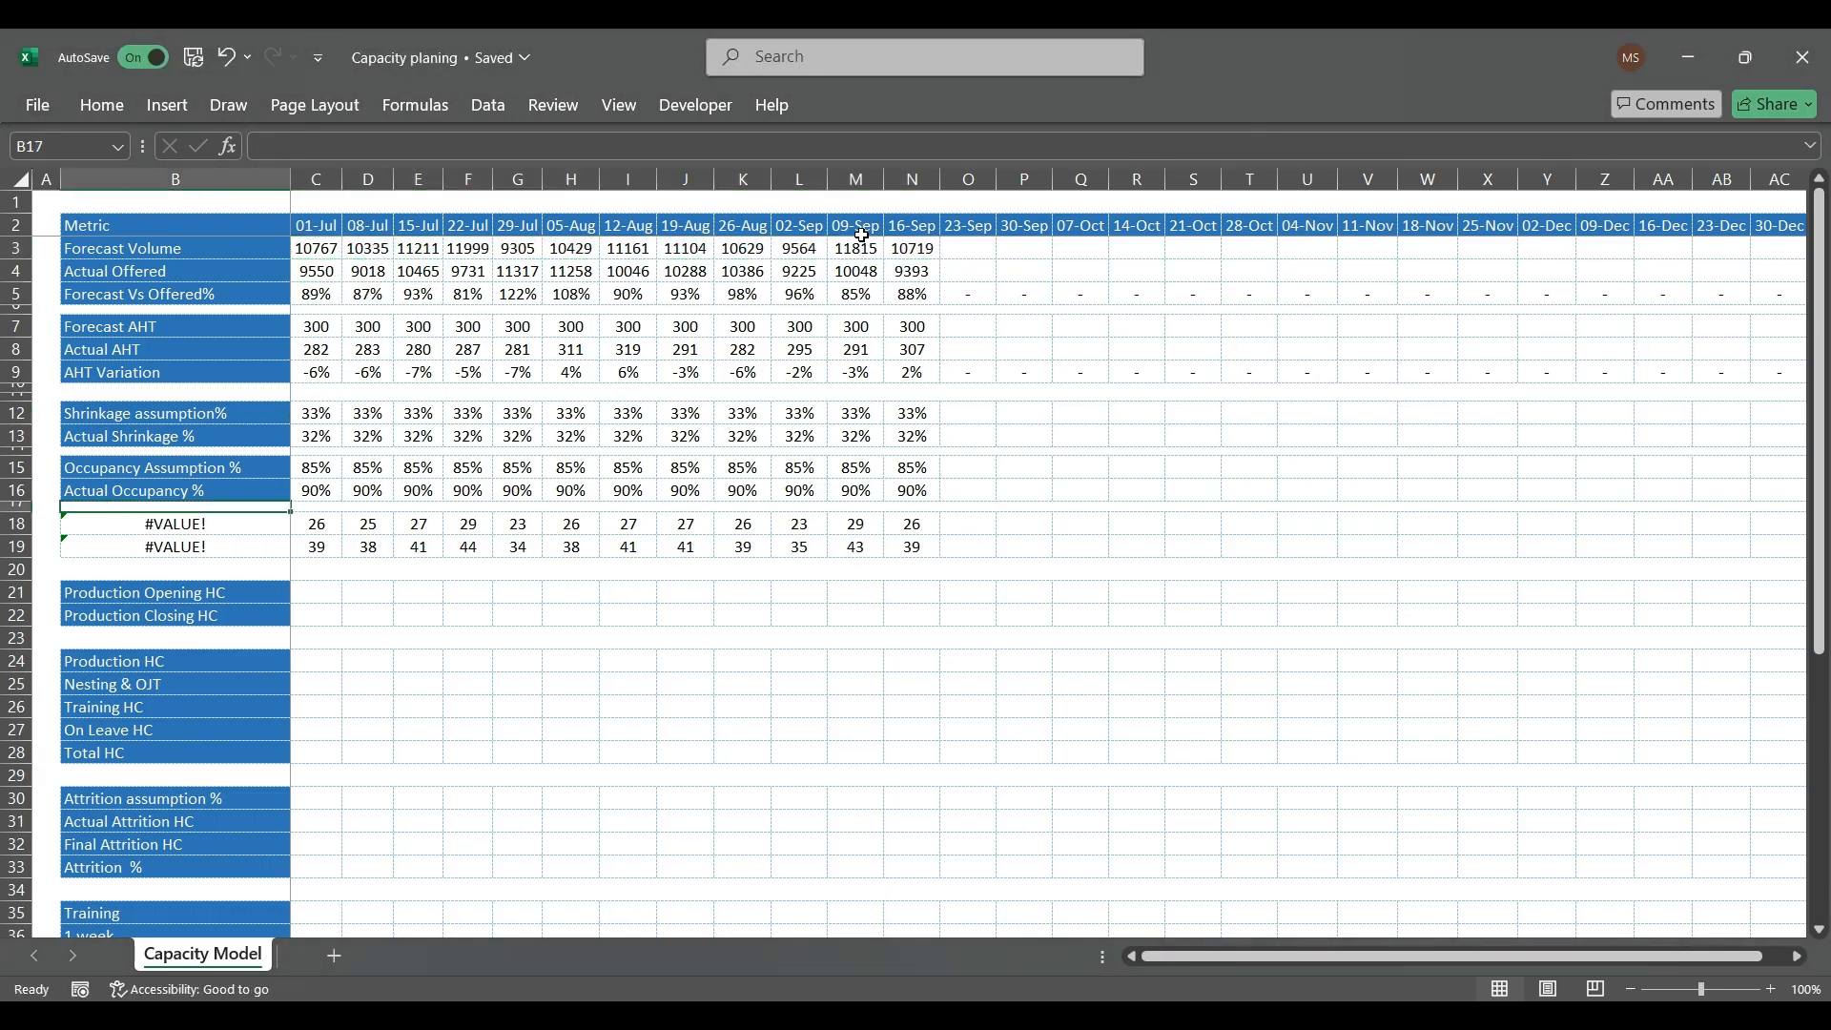
key(Down)
key(ctrl+z)
key(ctrl+z)
key(ctrl+z)
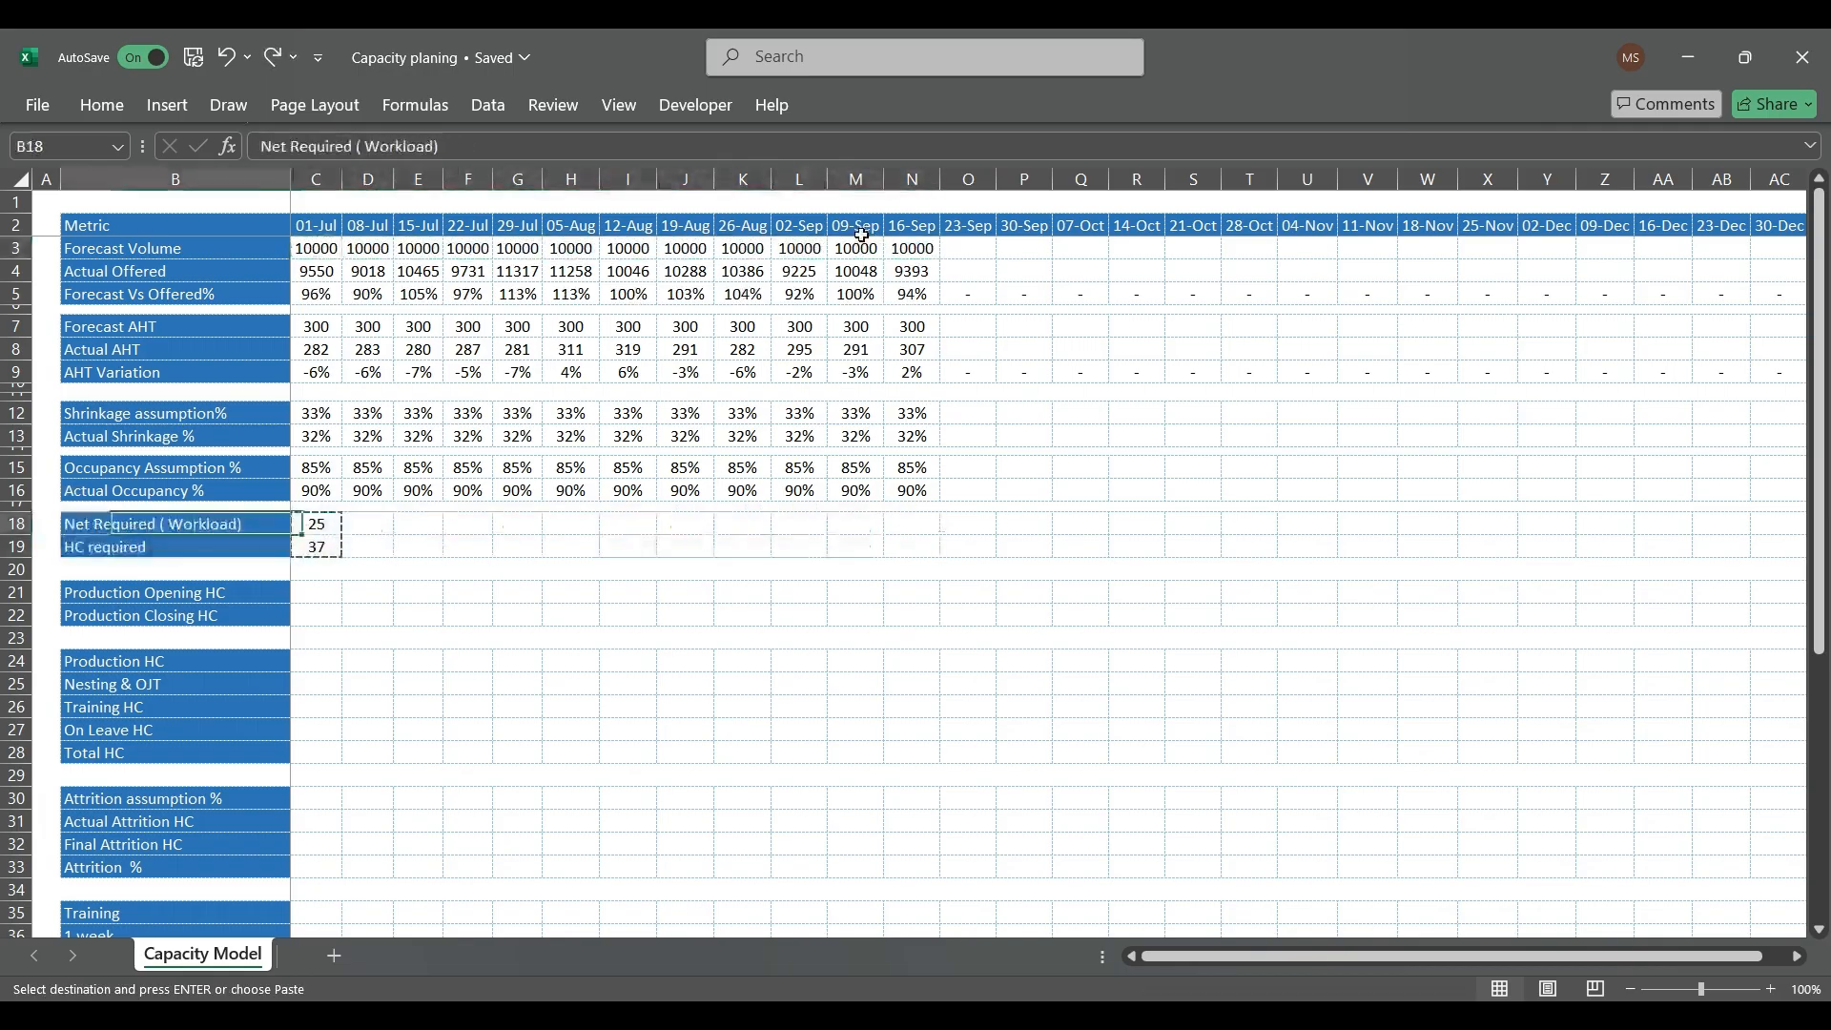
Step: Paste the Net Required (Workload) and HC required formulas from C18:C19 across C18:N19, through 16-Sep
key(Right)
key(shift+Down)
key(shift+Right)
key(shift+Right)
key(shift+Right)
key(shift+Right)
key(shift+Right)
key(shift+Right)
key(shift+Right)
key(shift+Right)
key(shift+Right)
key(shift+Right)
key(shift+Right)
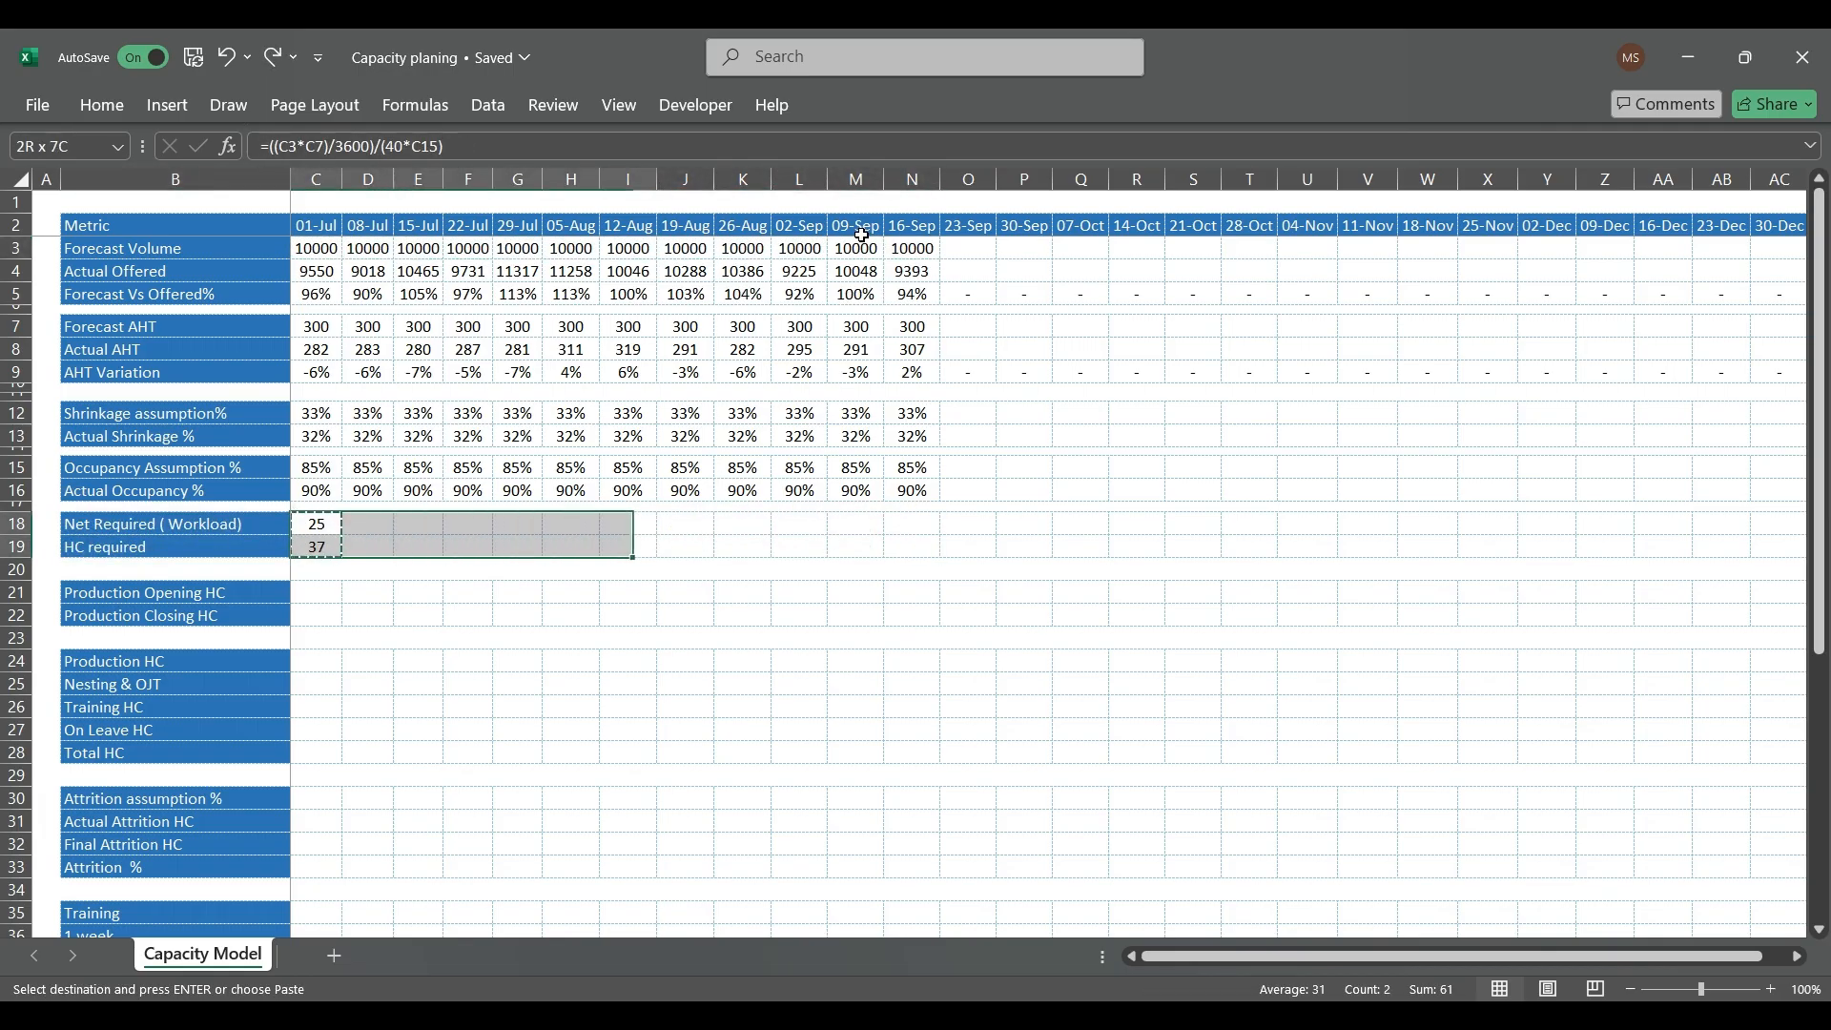
key(ctrl+v)
Step: Enter =RANDBETWEEN(9000,12000) as the 01-Jul Forecast Volume in C3
key(Up)
key(Up)
key(Up)
key(Up)
key(Up)
key(Up)
key(Up)
key(Up)
key(Up)
key(Up)
key(Up)
key(Up)
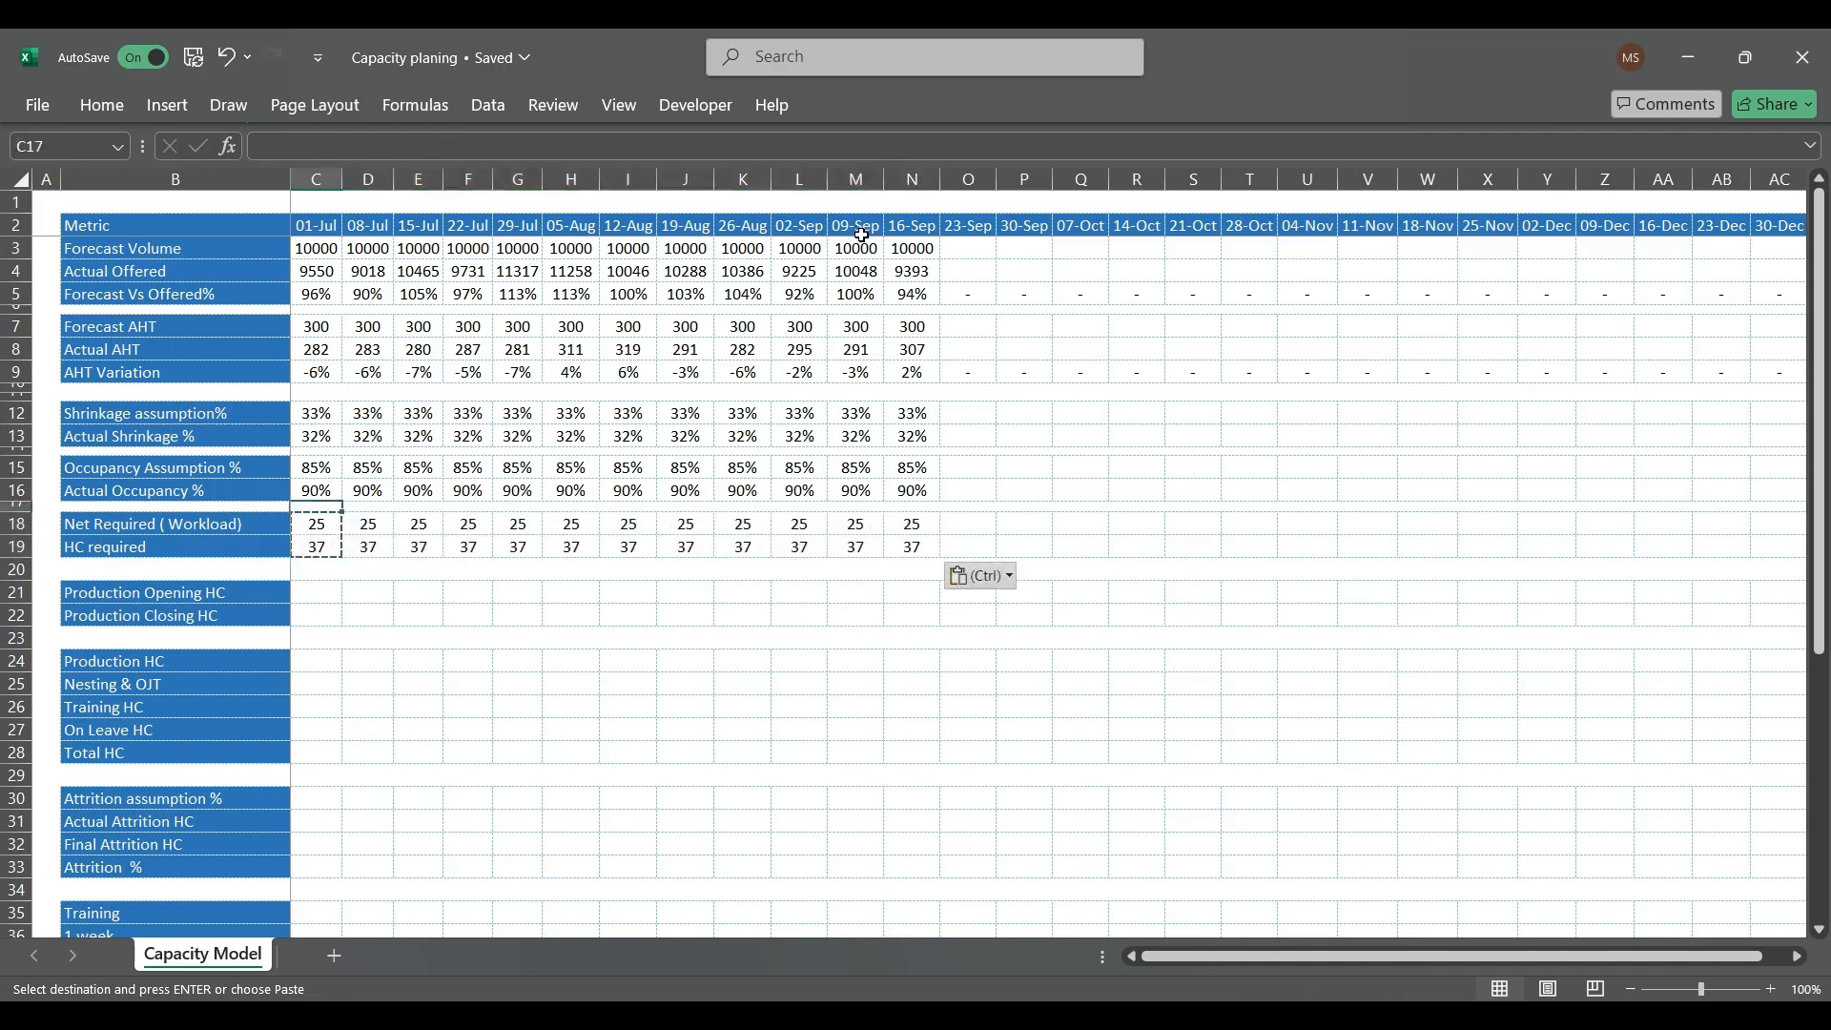
key(Down)
key(Down)
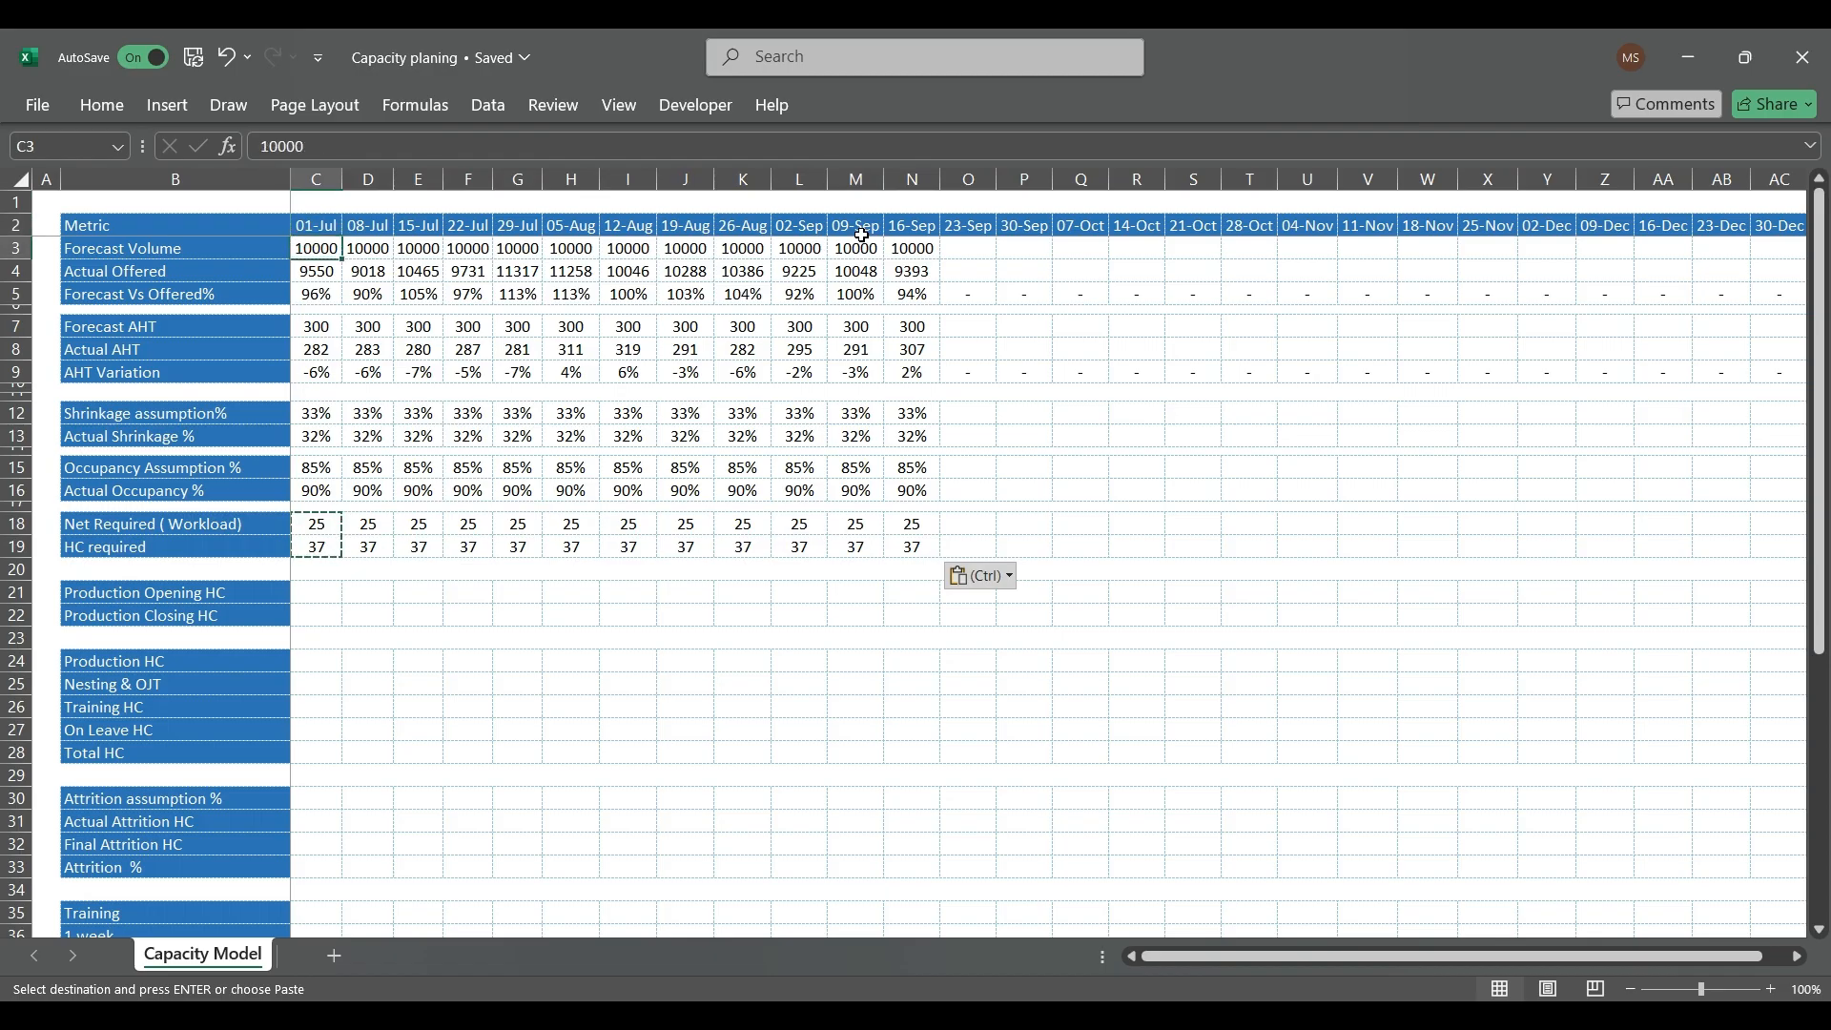
text(=re)
key(BackSpace)
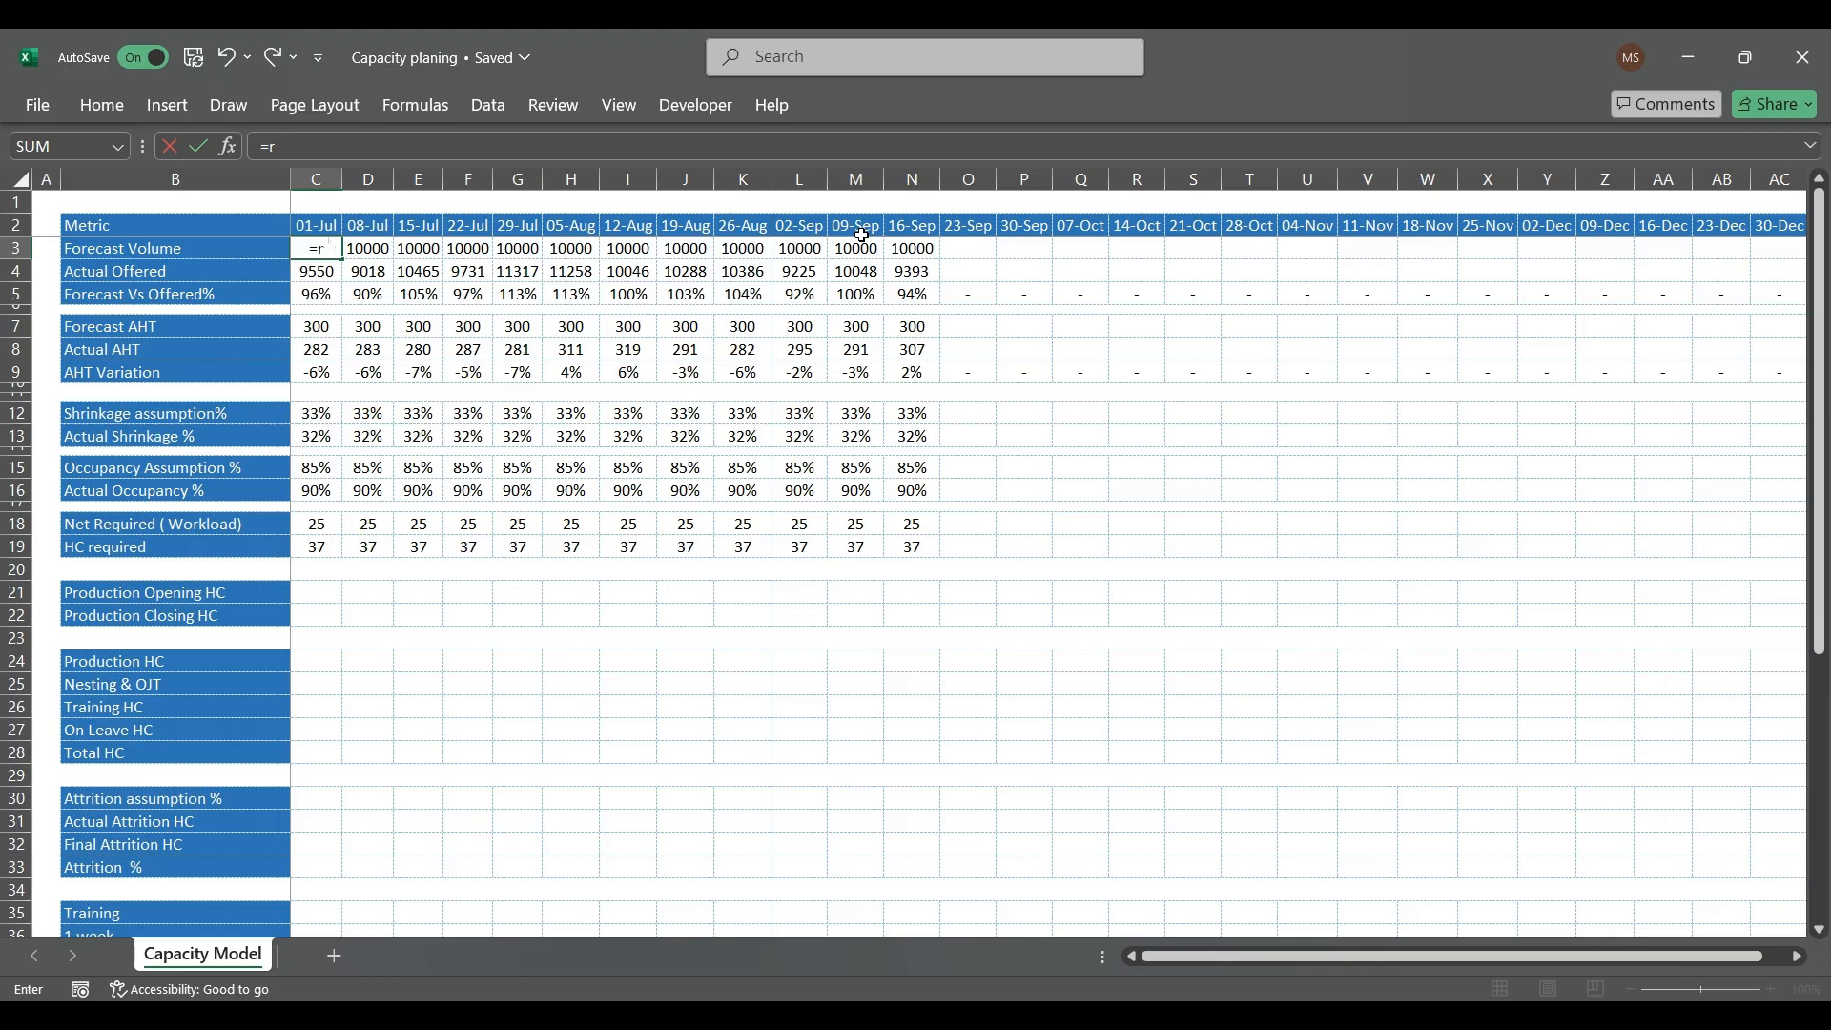
text(ANDBETWEEN()
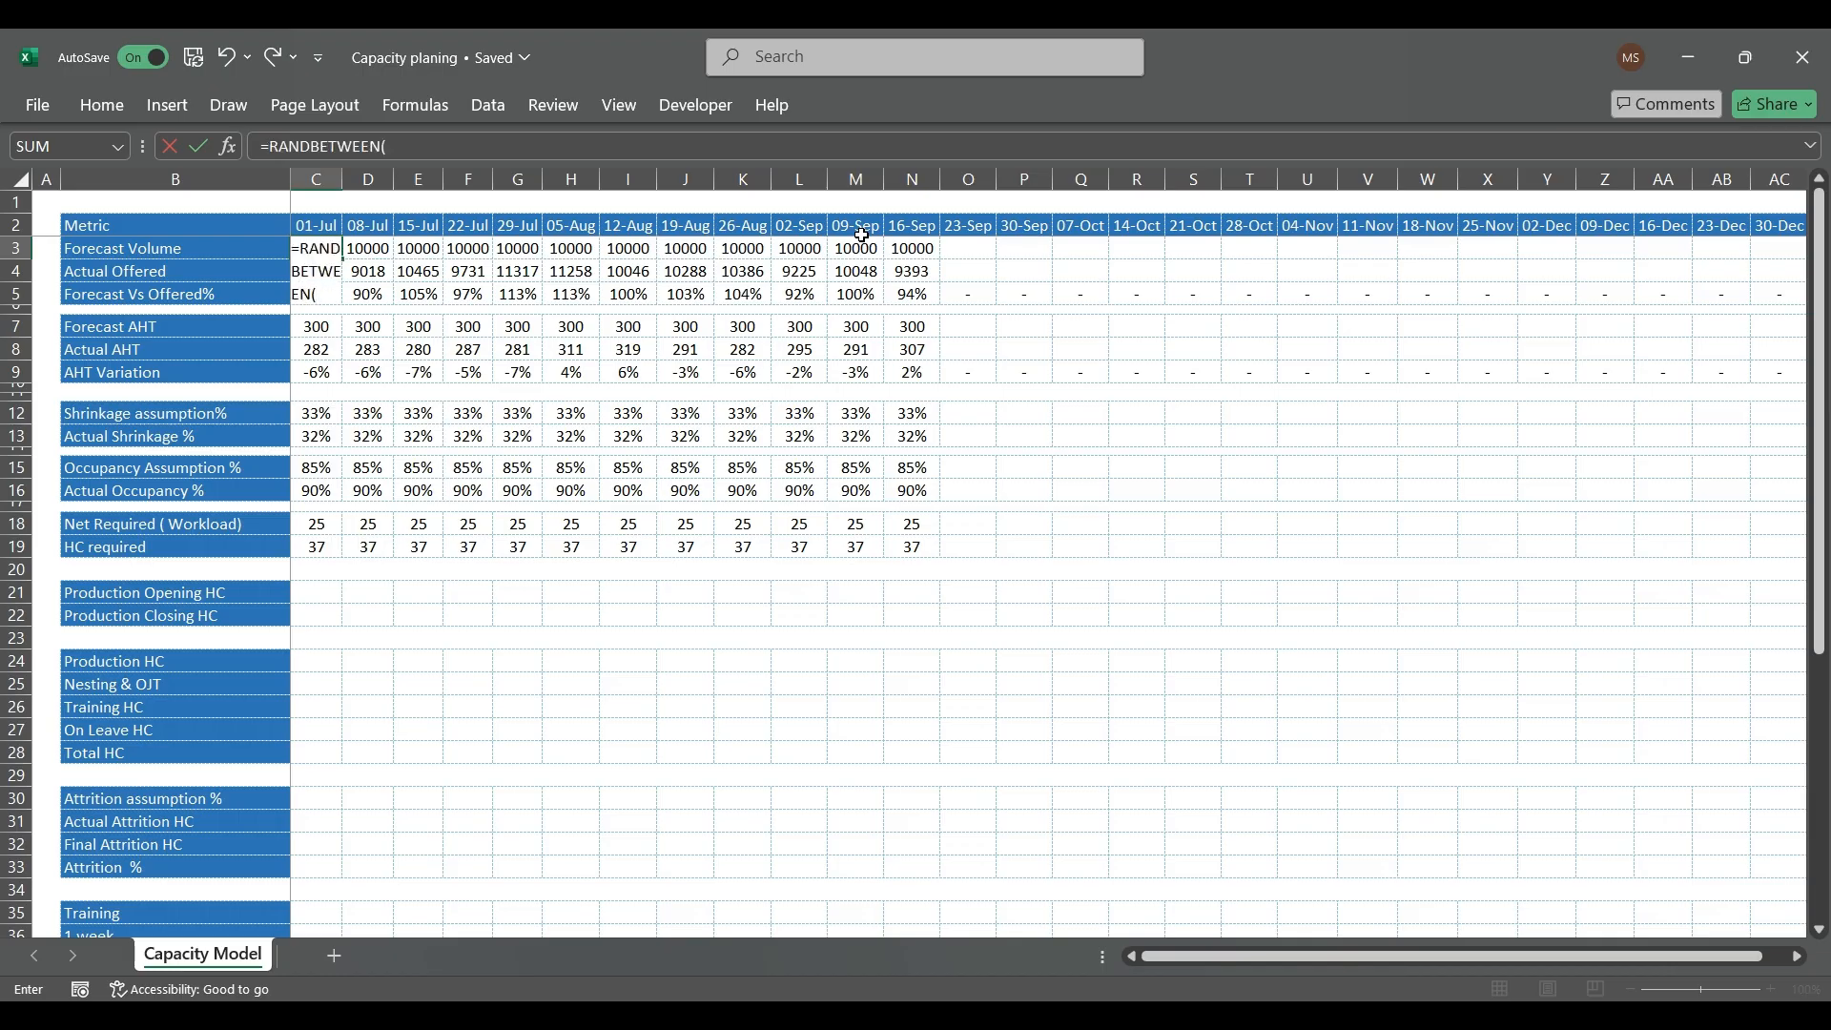
text(9000,)
text(11000))
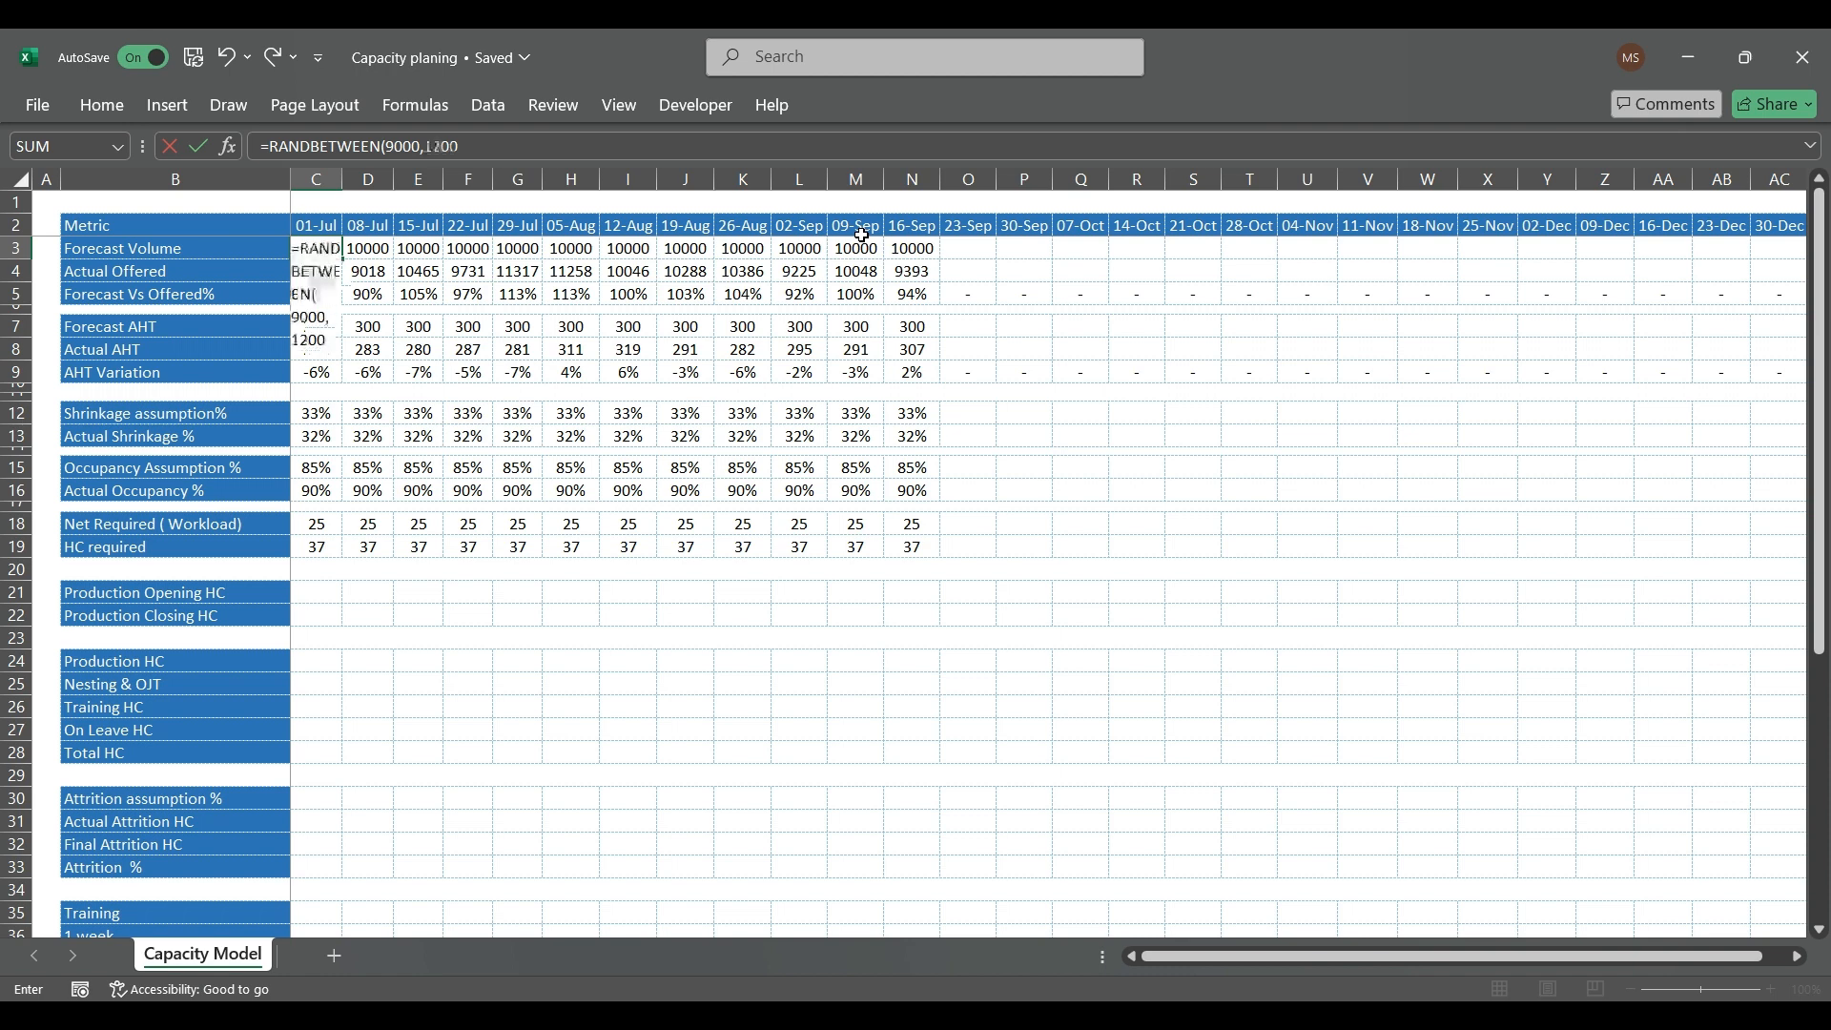
key(Return)
key(Up)
Step: Copy the C3 Forecast Volume formula across C3:N3 and convert the row to fixed numbers by pasting it over itself as values
key(ctrl+c)
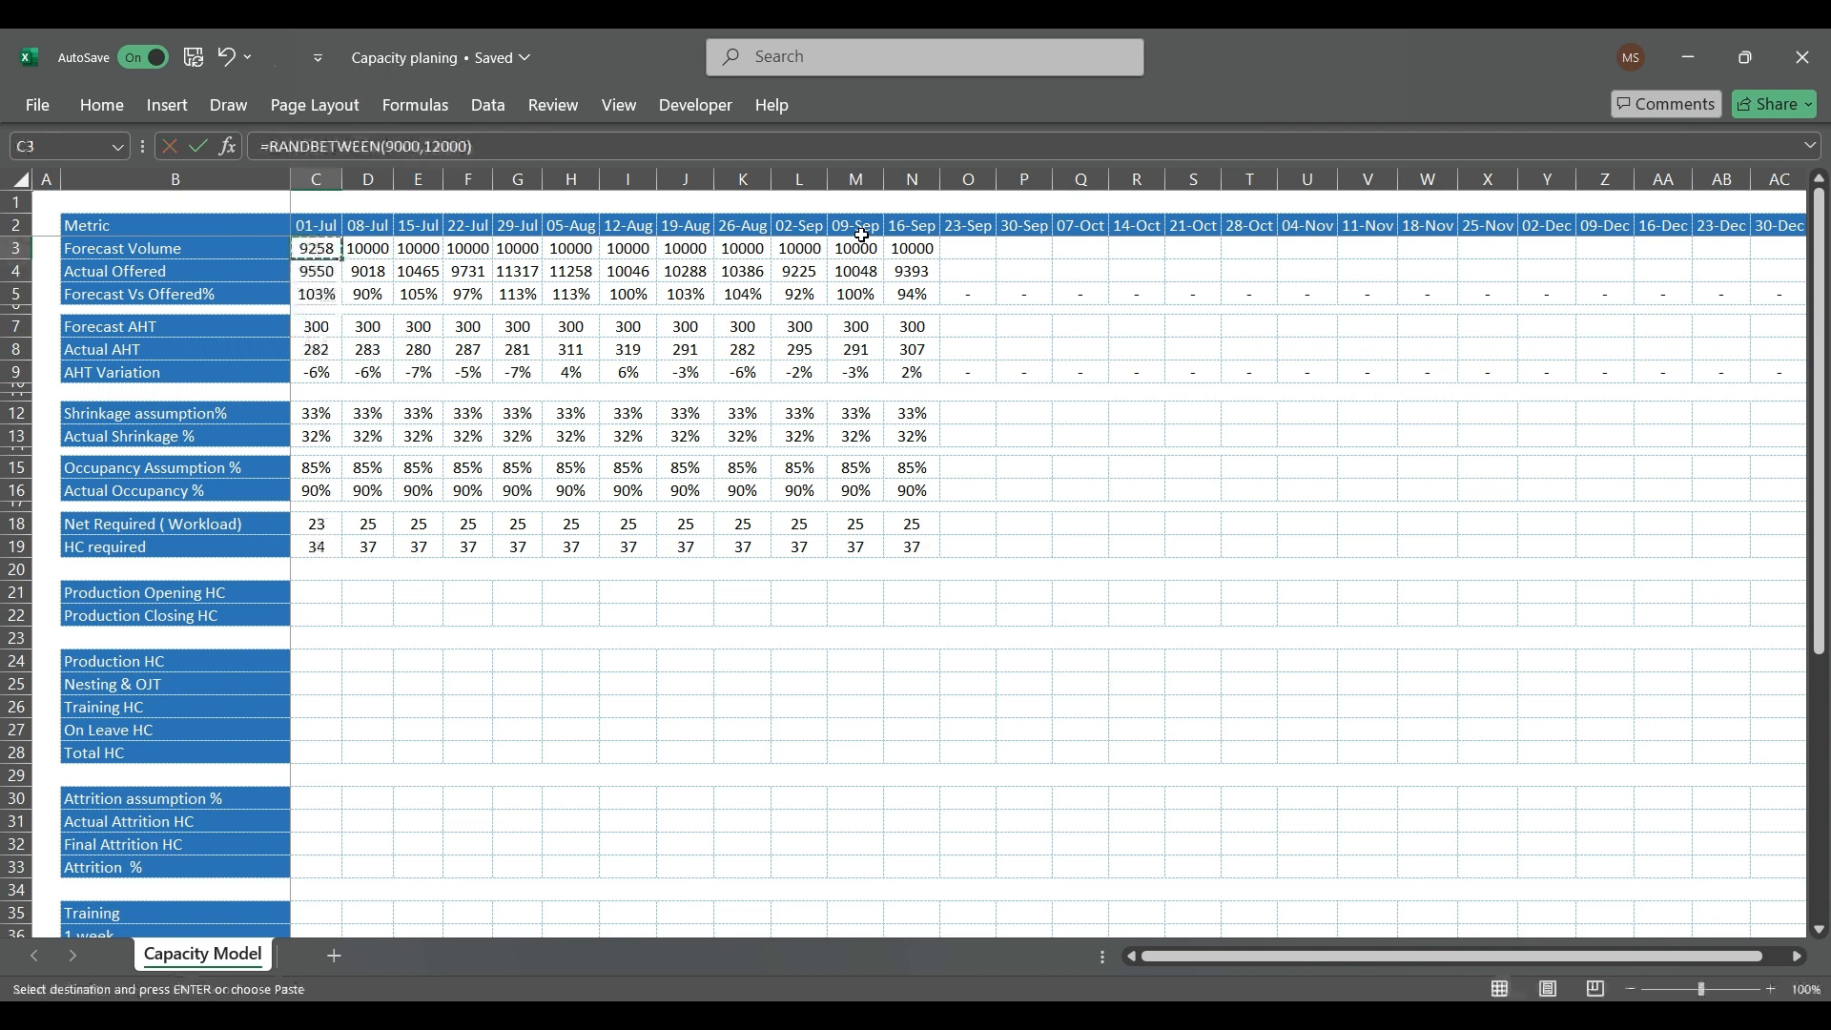
key(ctrl+shift+Right)
key(ctrl+v)
key(alt+e)
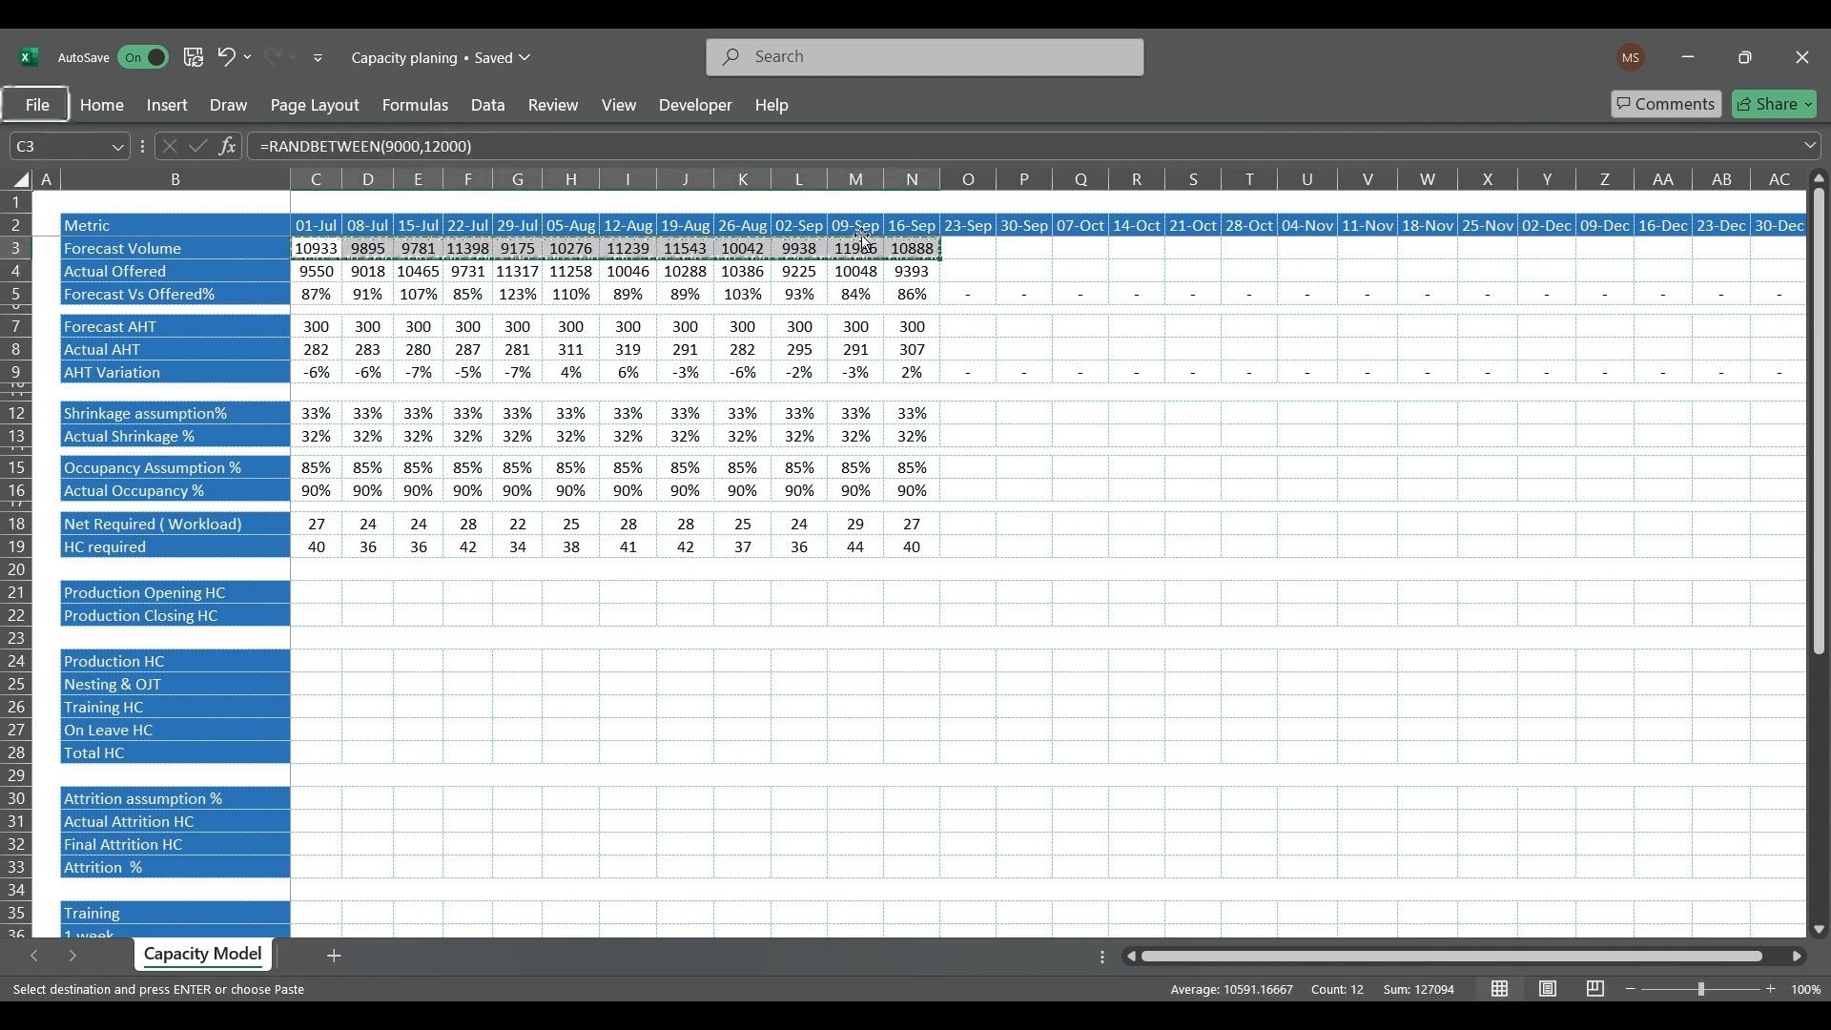
key(s)
key(v)
key(Return)
key(Escape)
Step: Examine the Net Required (Workload) results and formulas in row 18 from 01-Jul to 16-Sep
key(Down)
key(Down)
key(Down)
key(Down)
key(Down)
key(Down)
key(Down)
key(Down)
key(Down)
key(Down)
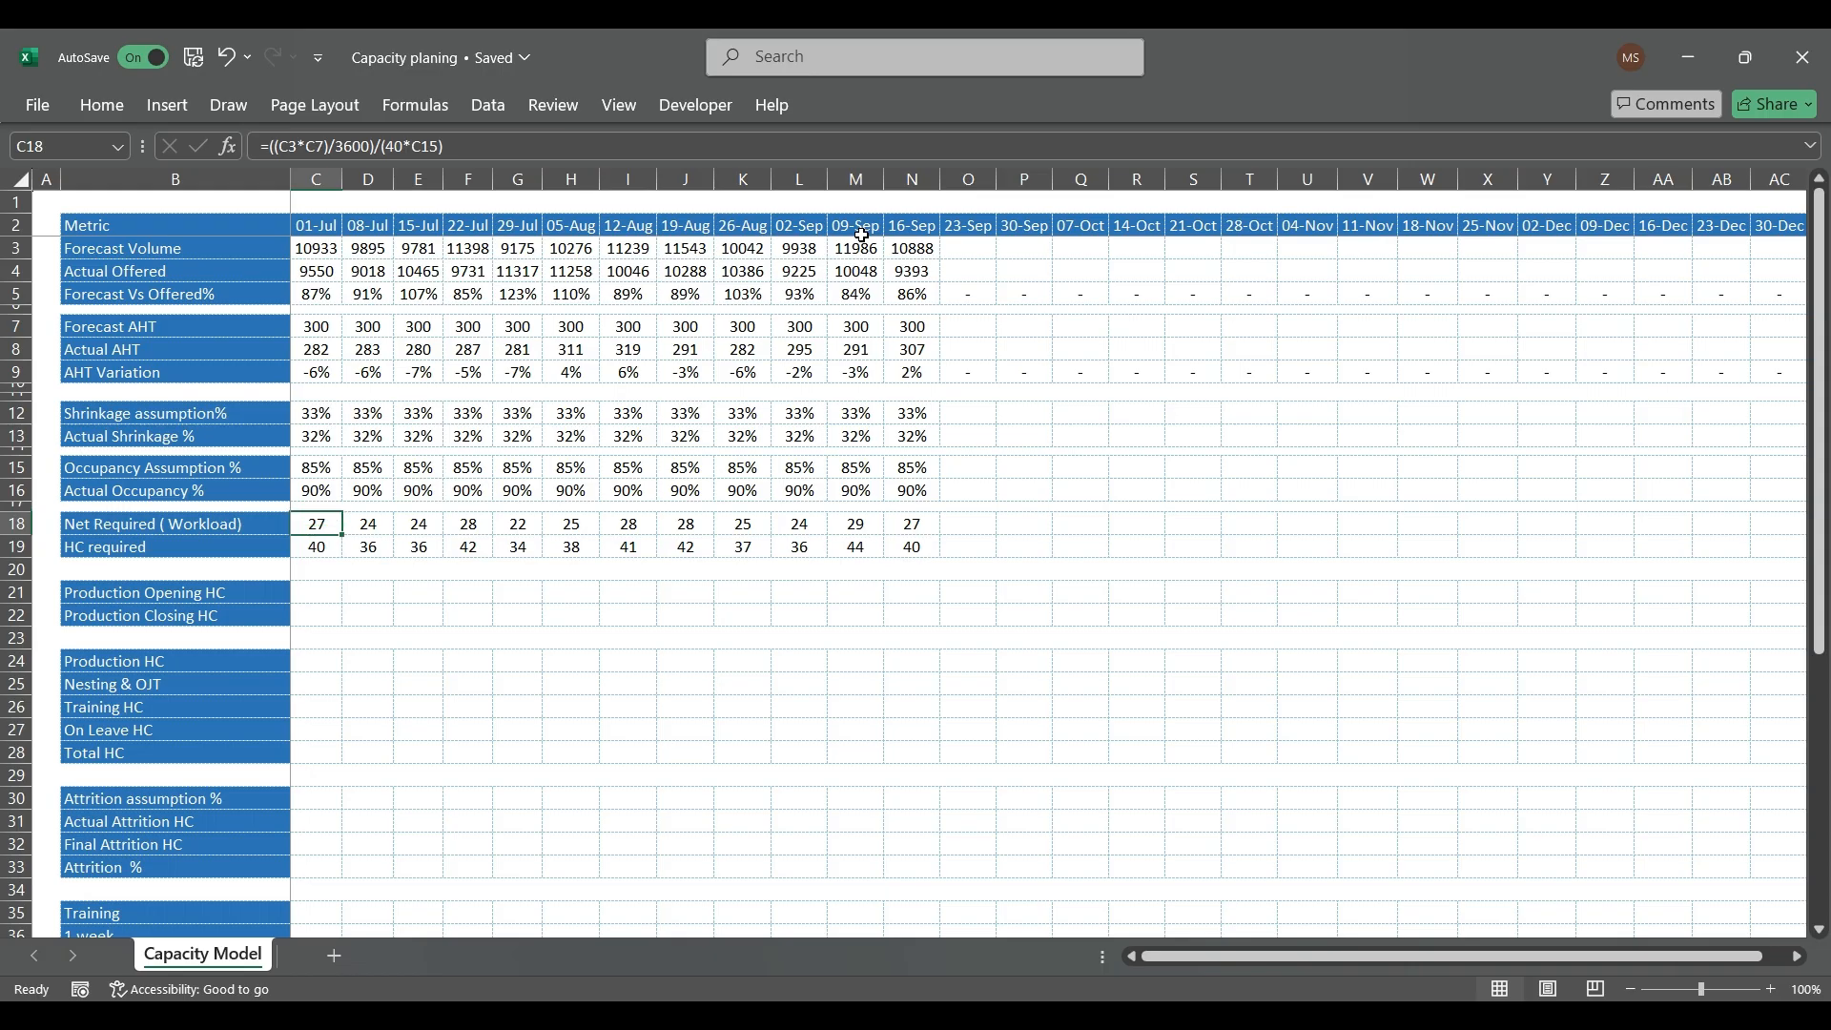
key(Right)
key(Right)
key(Right)
key(Right)
key(Right)
key(Right)
key(Right)
key(Right)
key(Right)
key(Right)
key(Right)
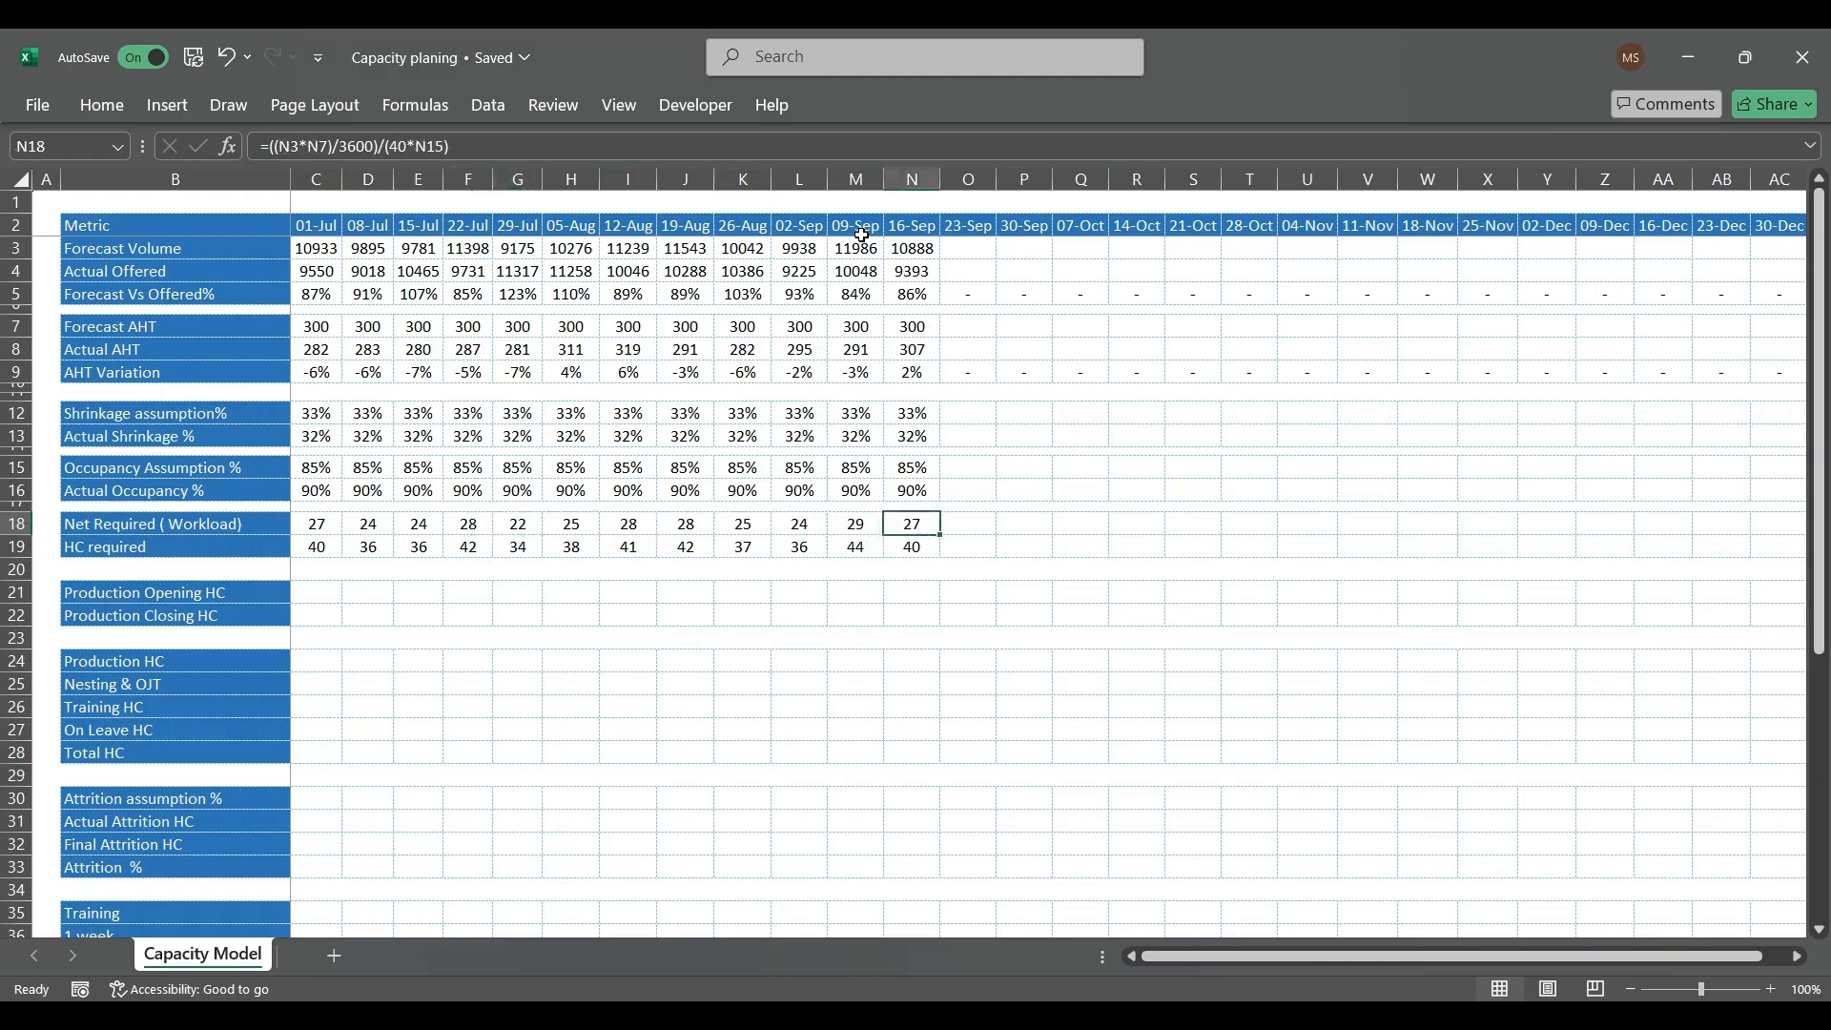
key(Left)
key(Left)
key(Left)
key(Left)
key(Left)
key(Left)
key(Left)
key(Left)
key(Left)
key(Left)
key(Left)
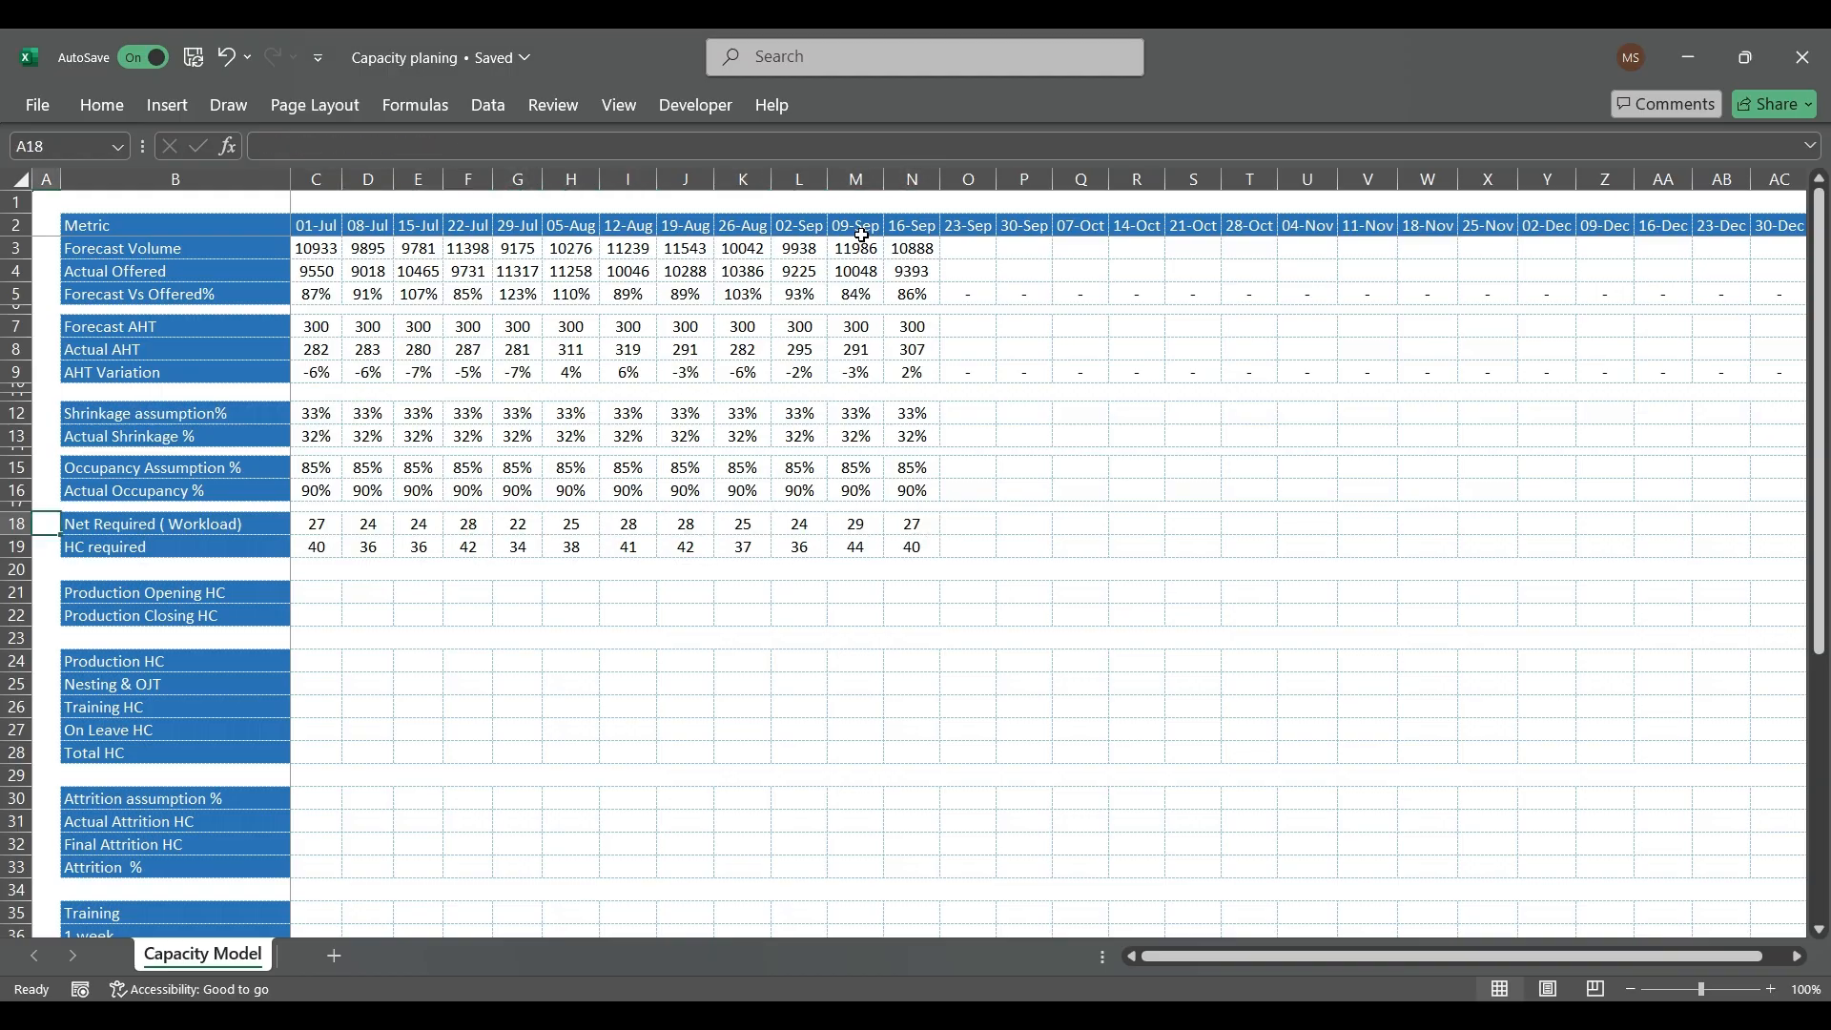
Step: Insert two blank rows above Production Opening HC and shrink rows 20 and 22 into narrow spacer rows
key(Down)
key(Down)
key(Down)
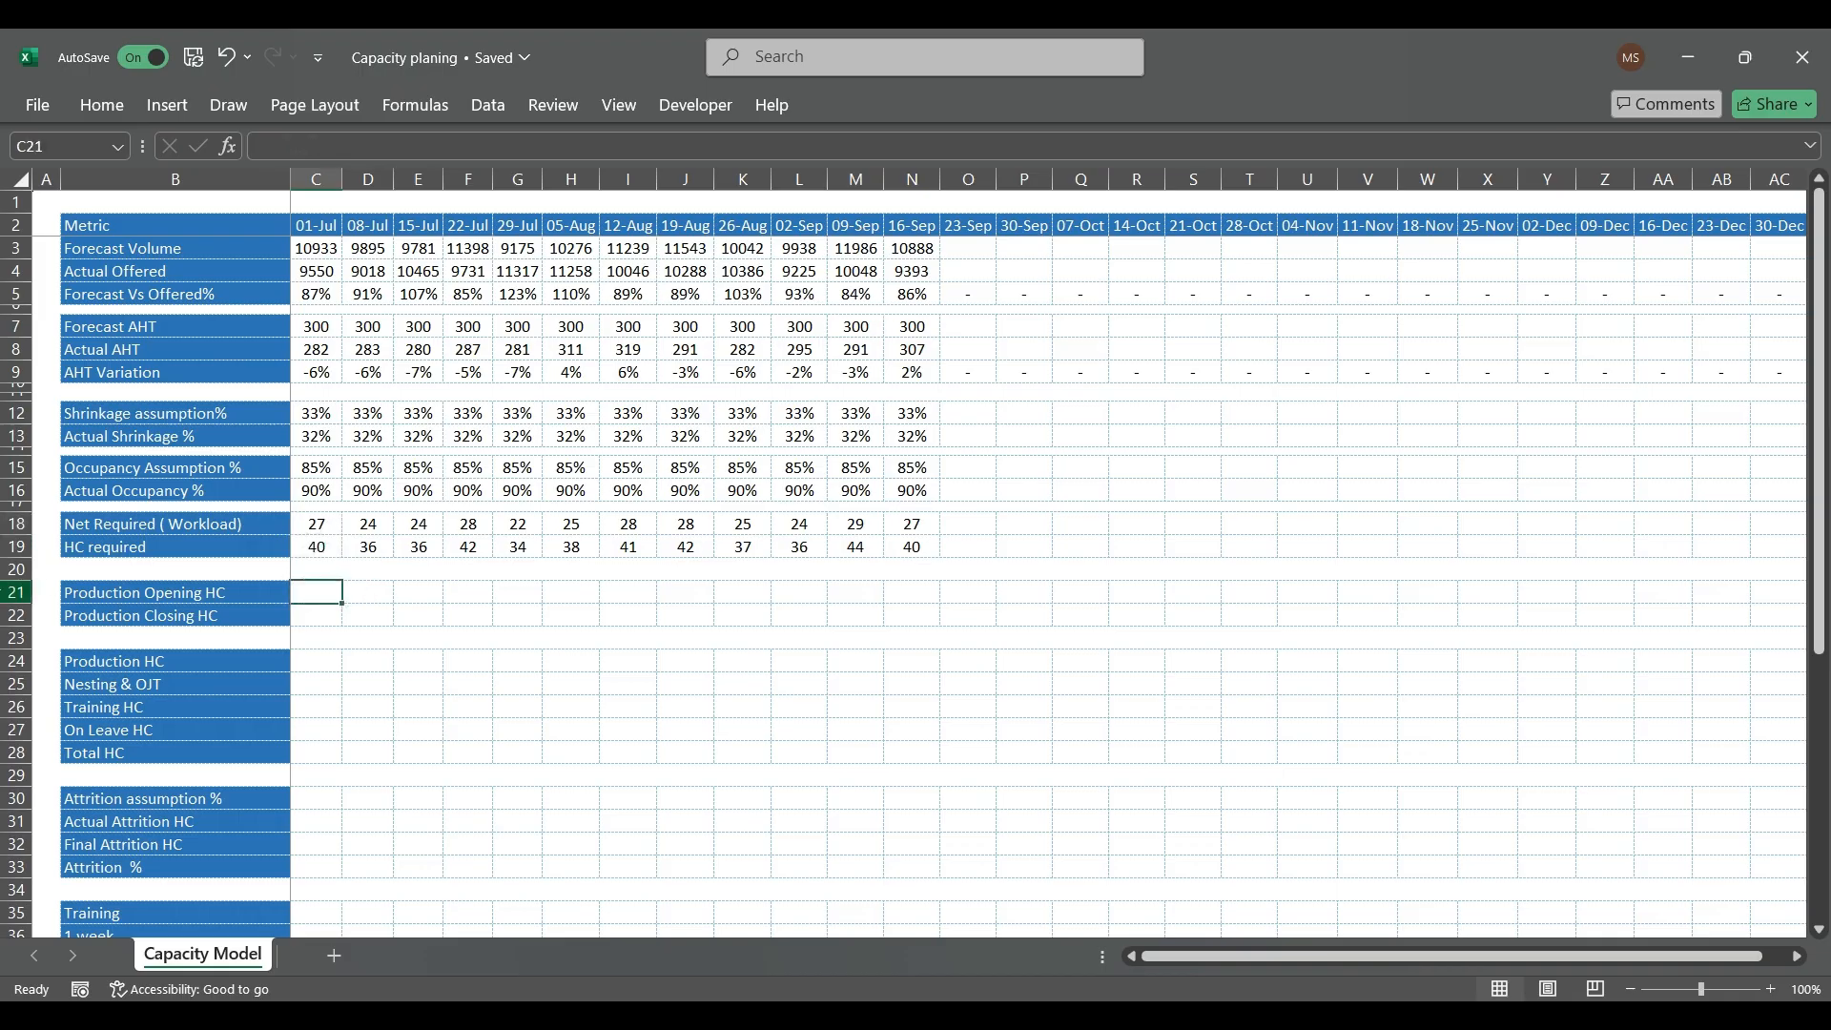
click(20, 594)
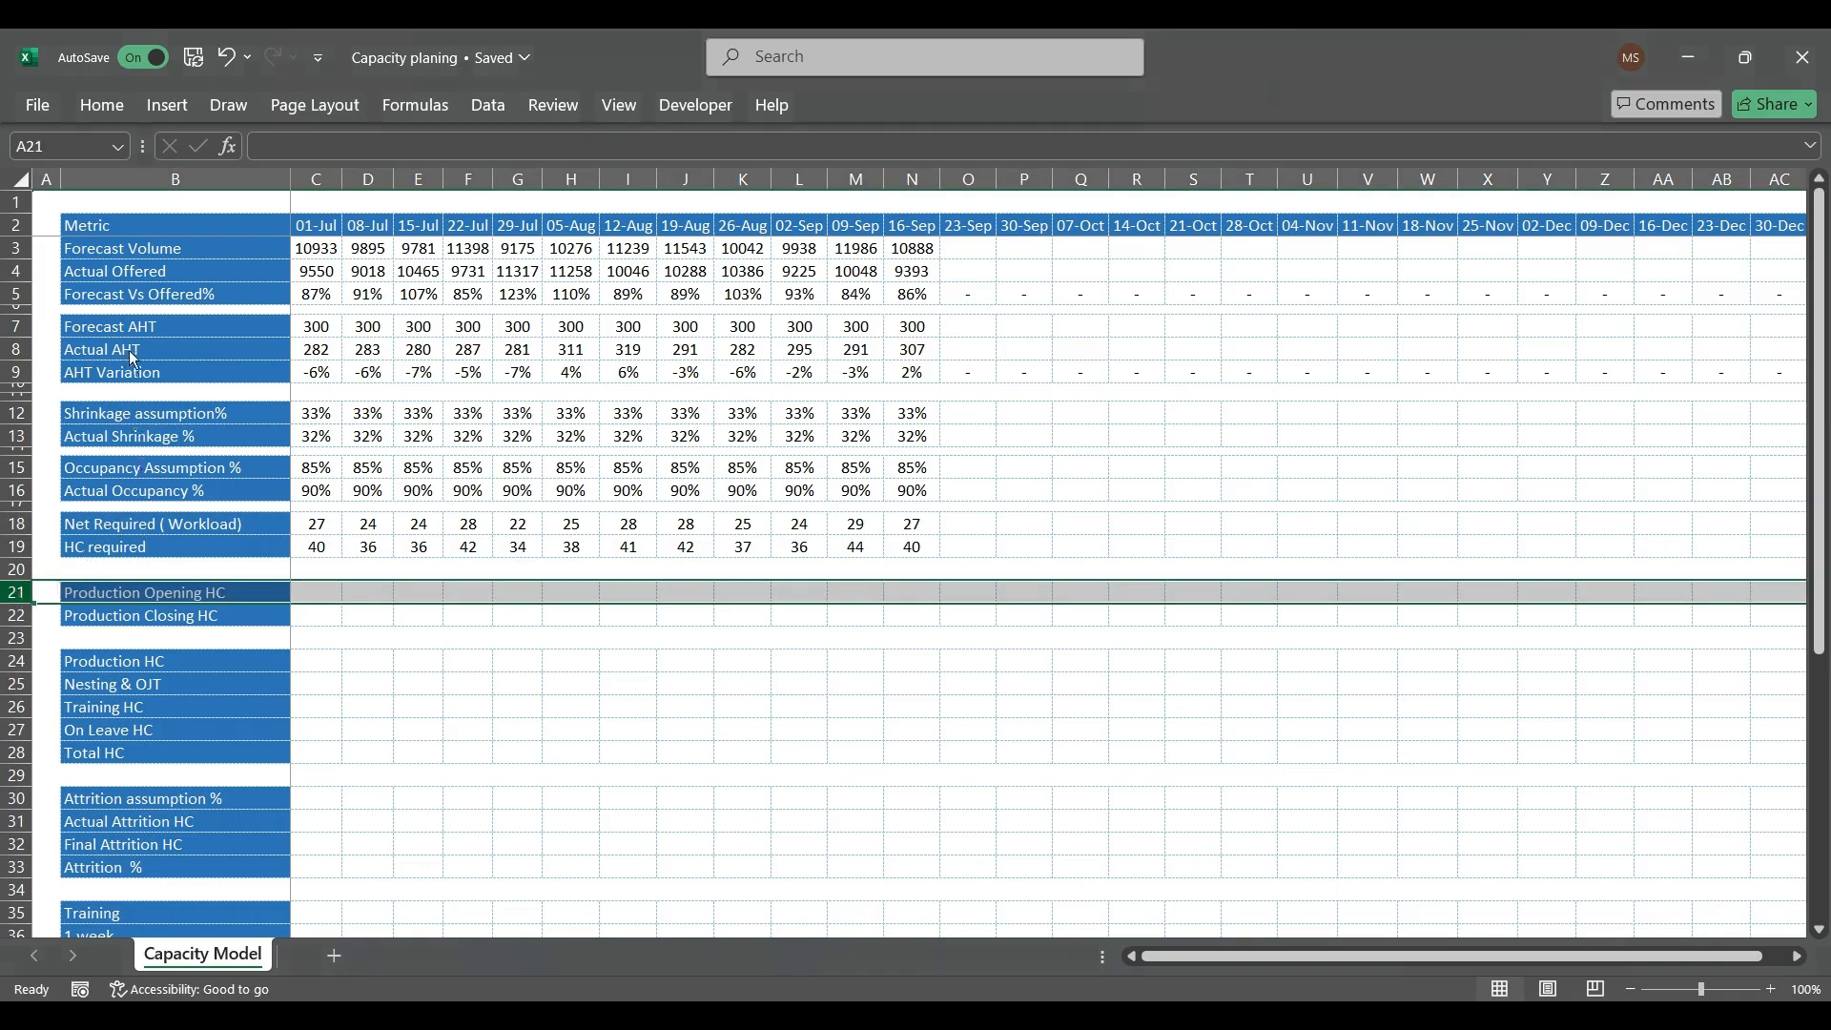
key(ctrl+shift+plus)
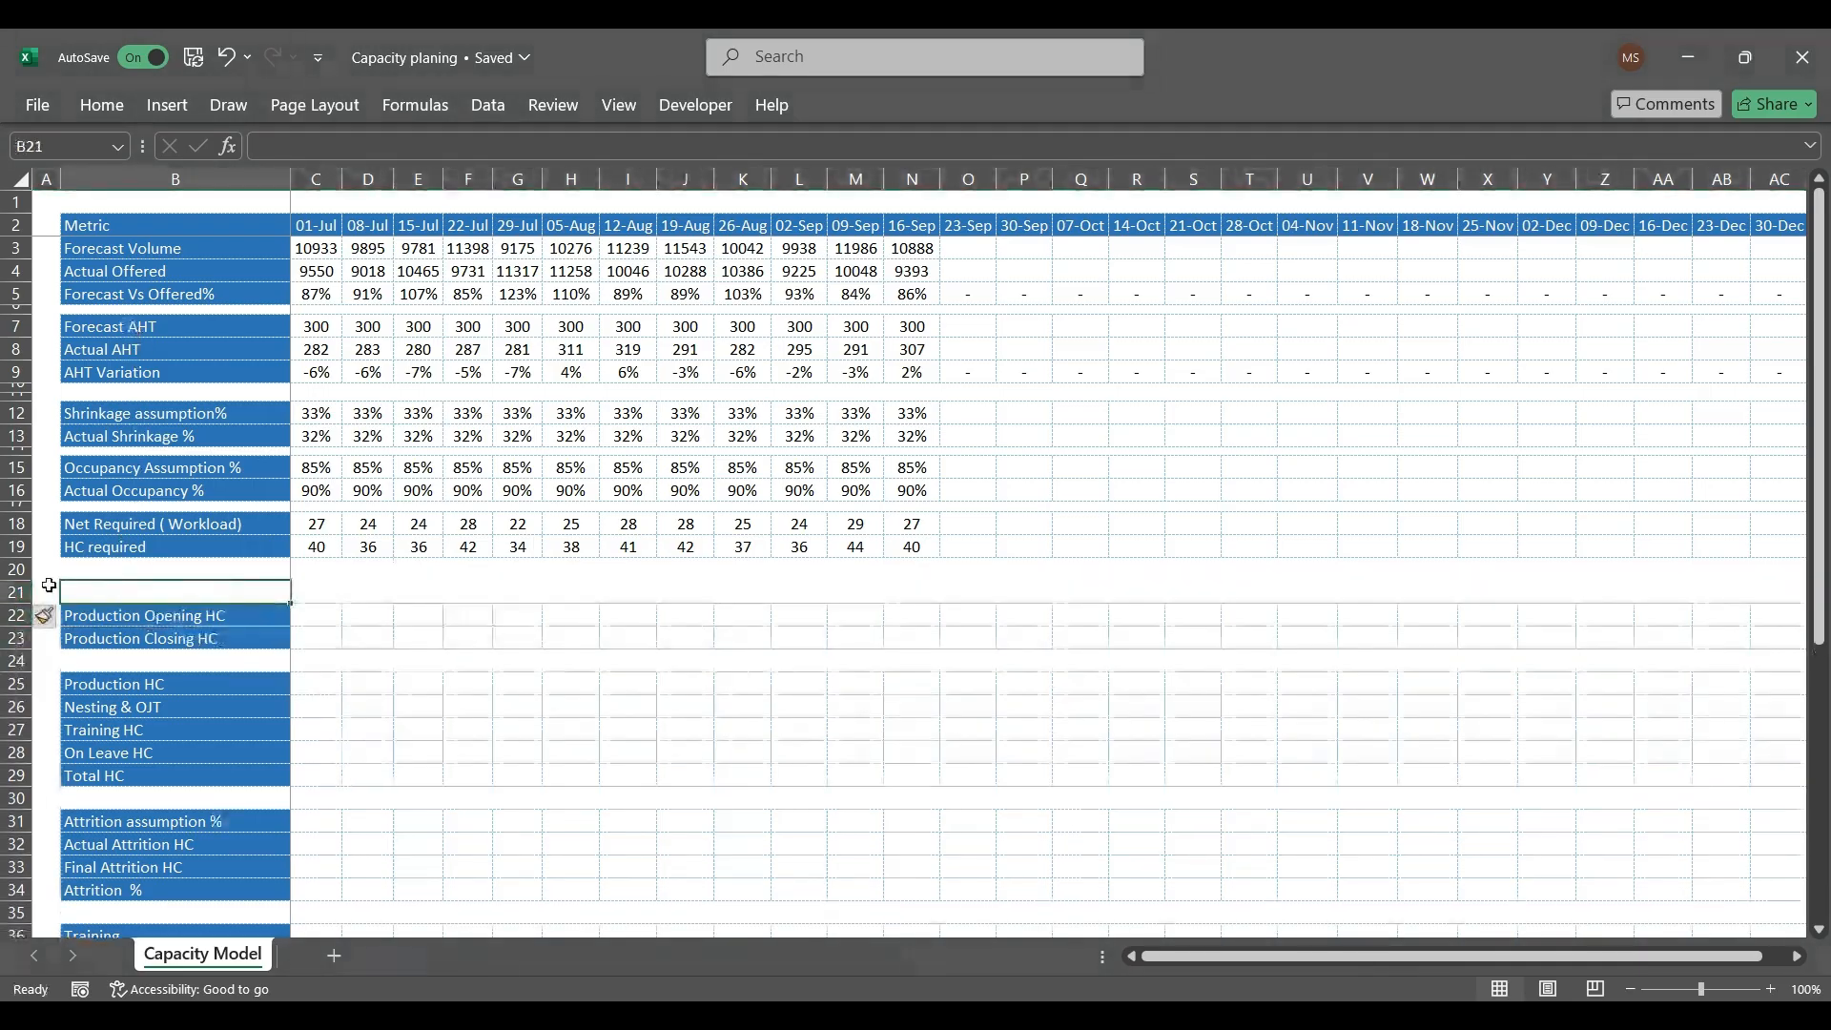
click(9, 599)
key(ctrl+shift+plus)
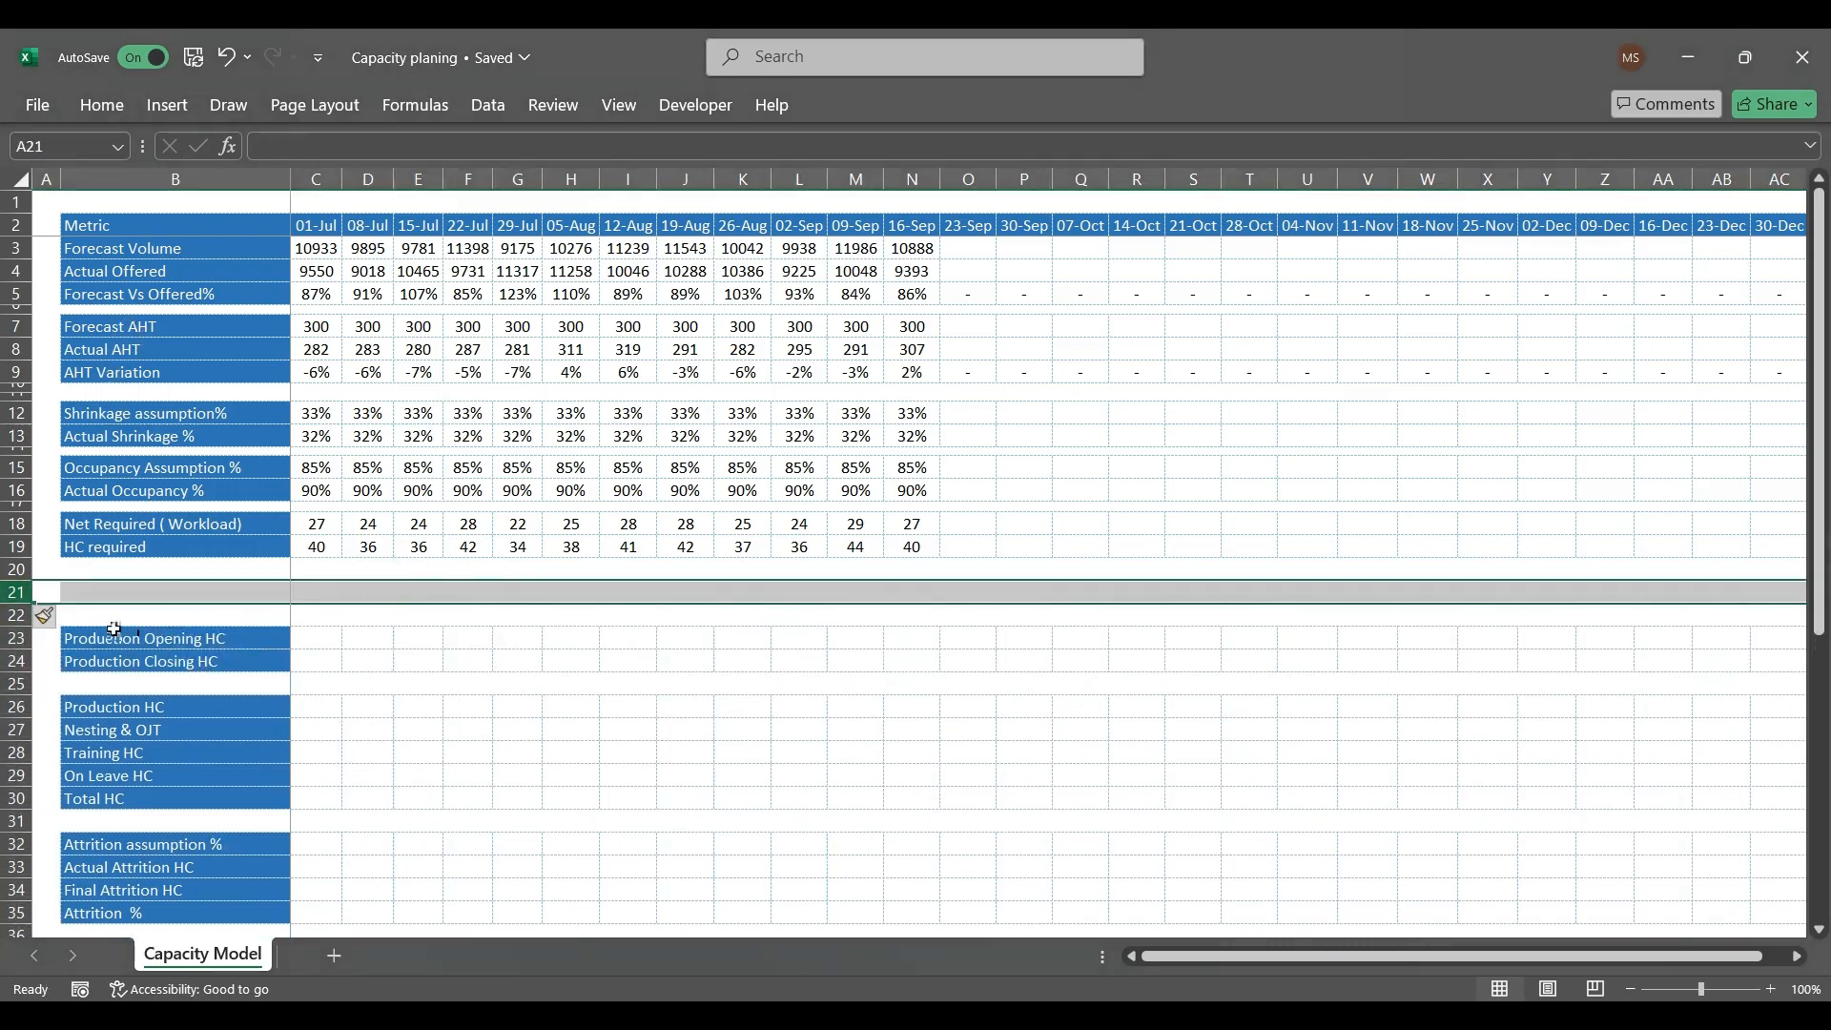
click(14, 636)
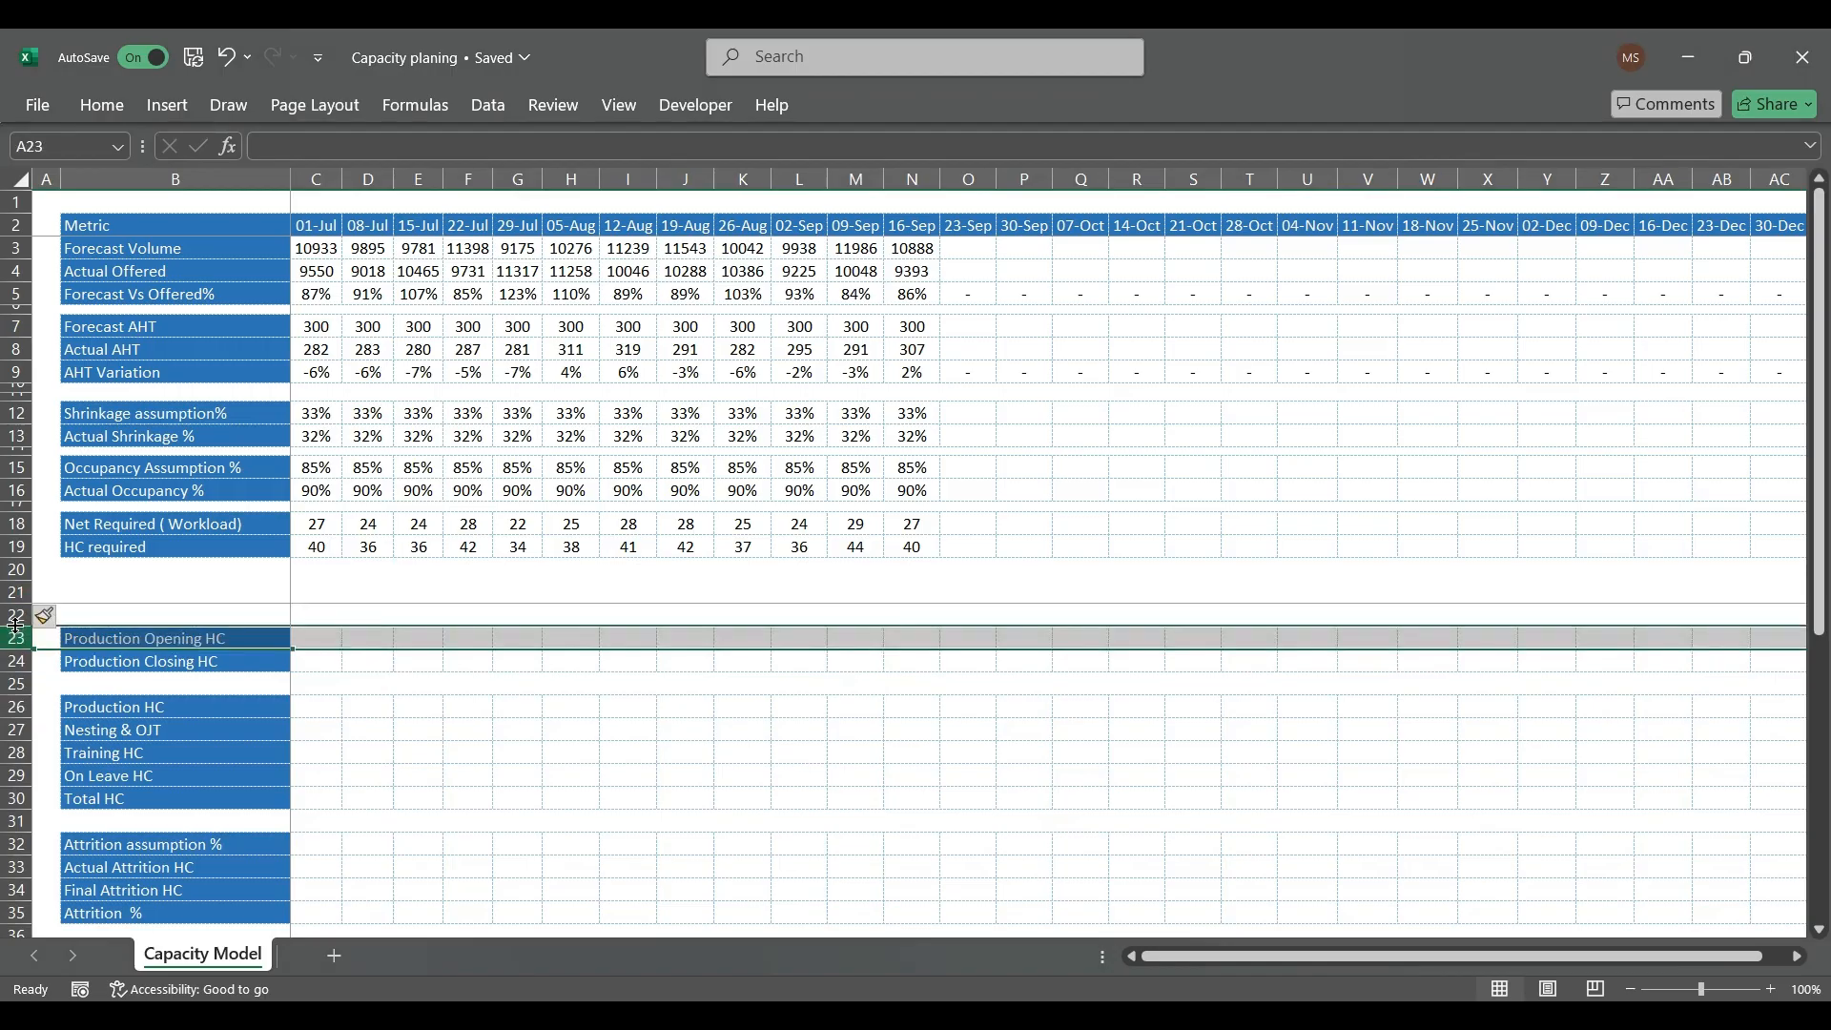
drag(20, 589, 29, 569)
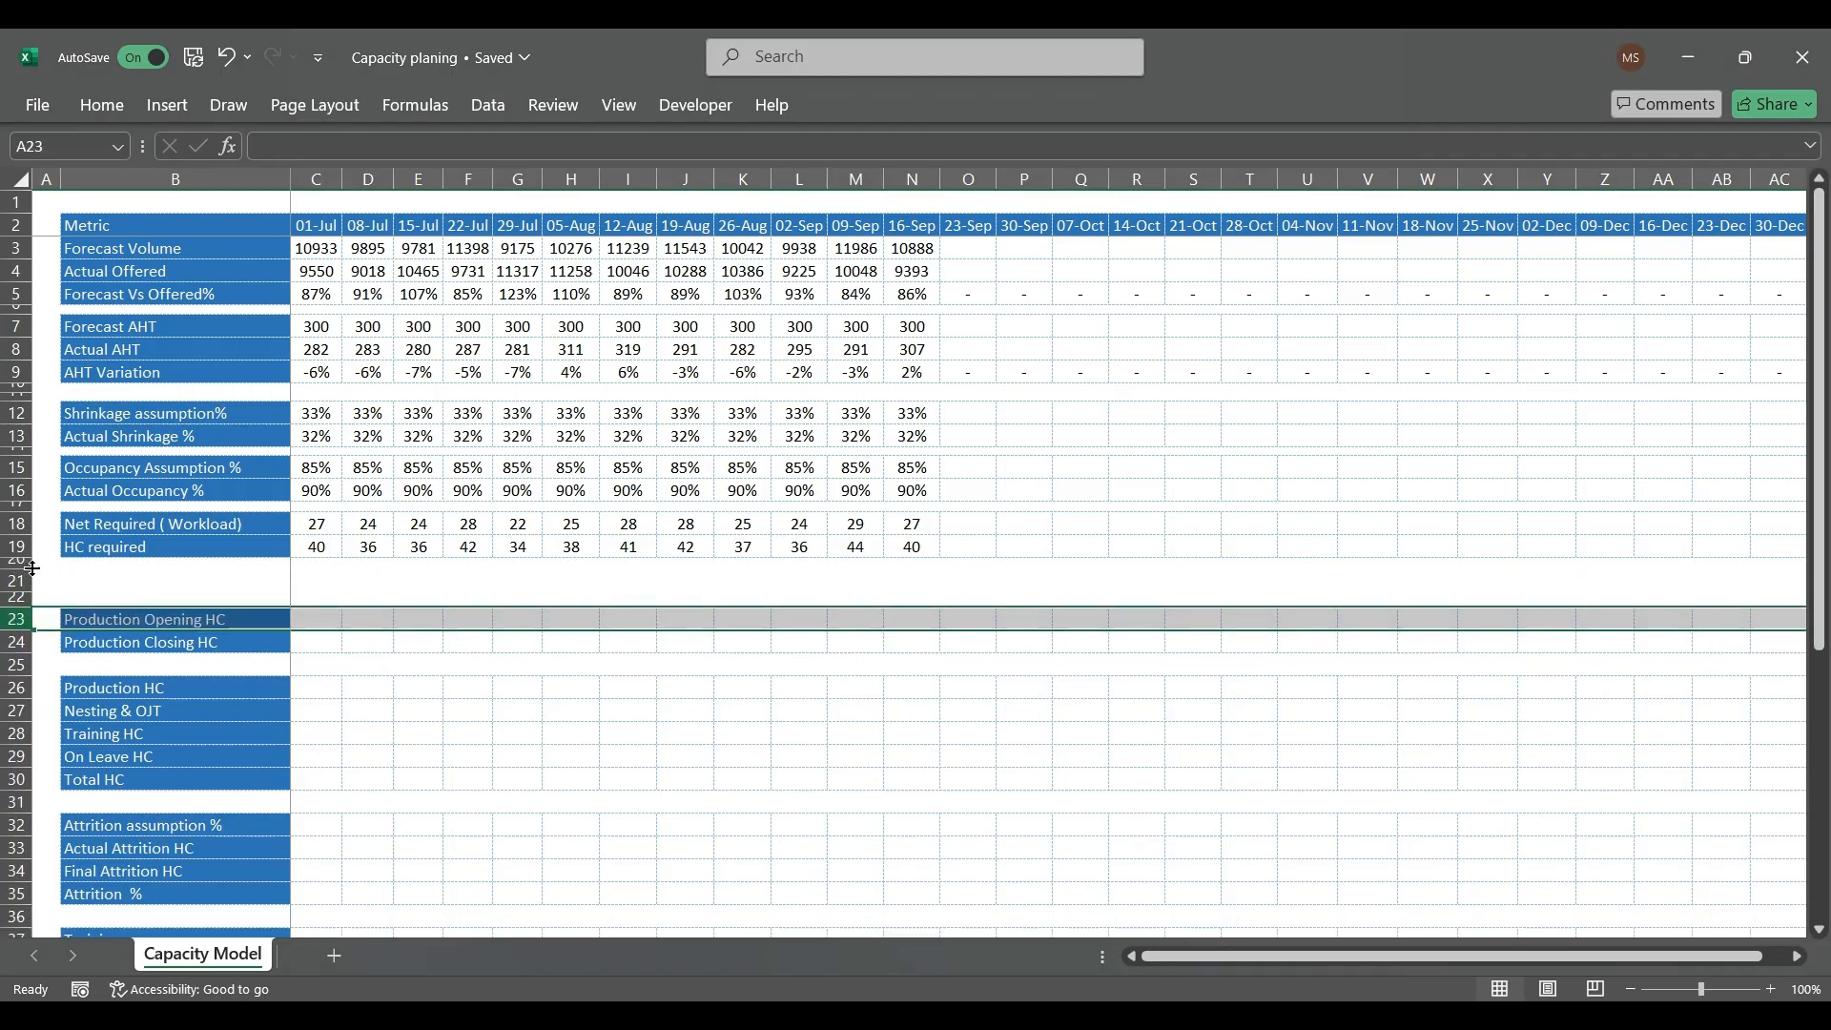
Step: Label the new row in B21 as HC-Over & Under
click(210, 592)
key(ctrl+z)
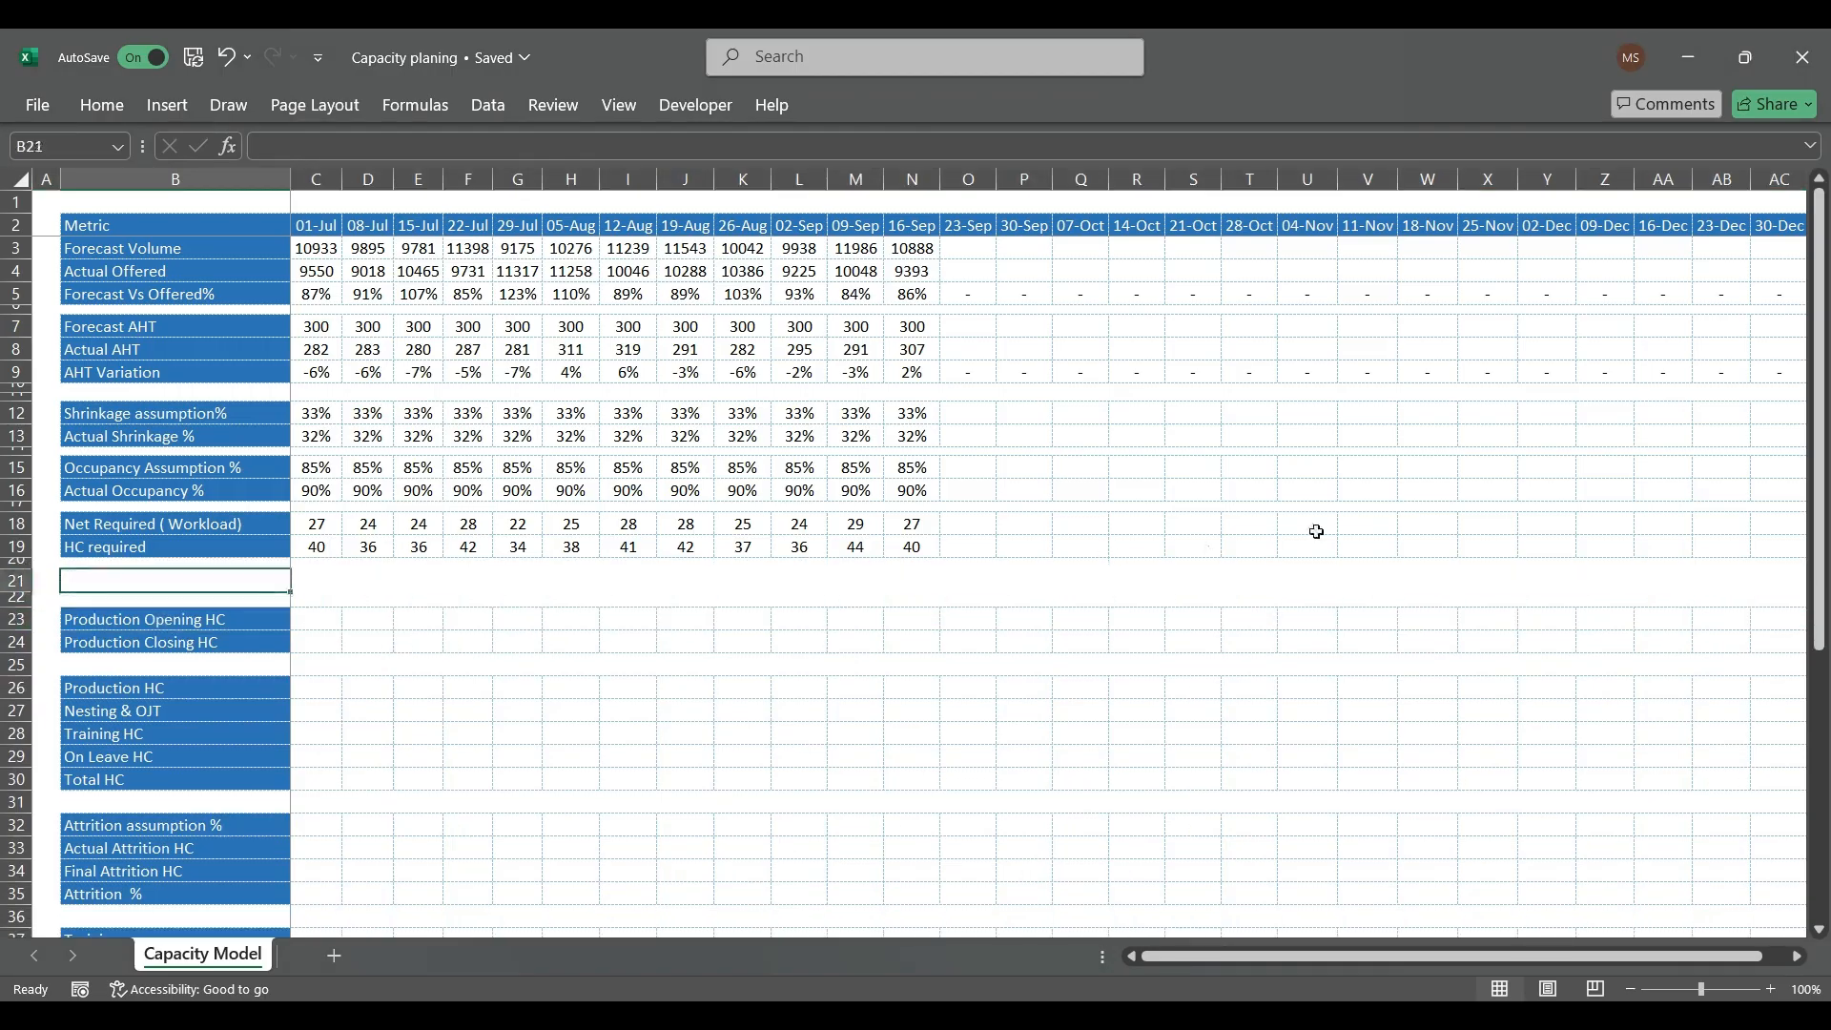
text(HC-)
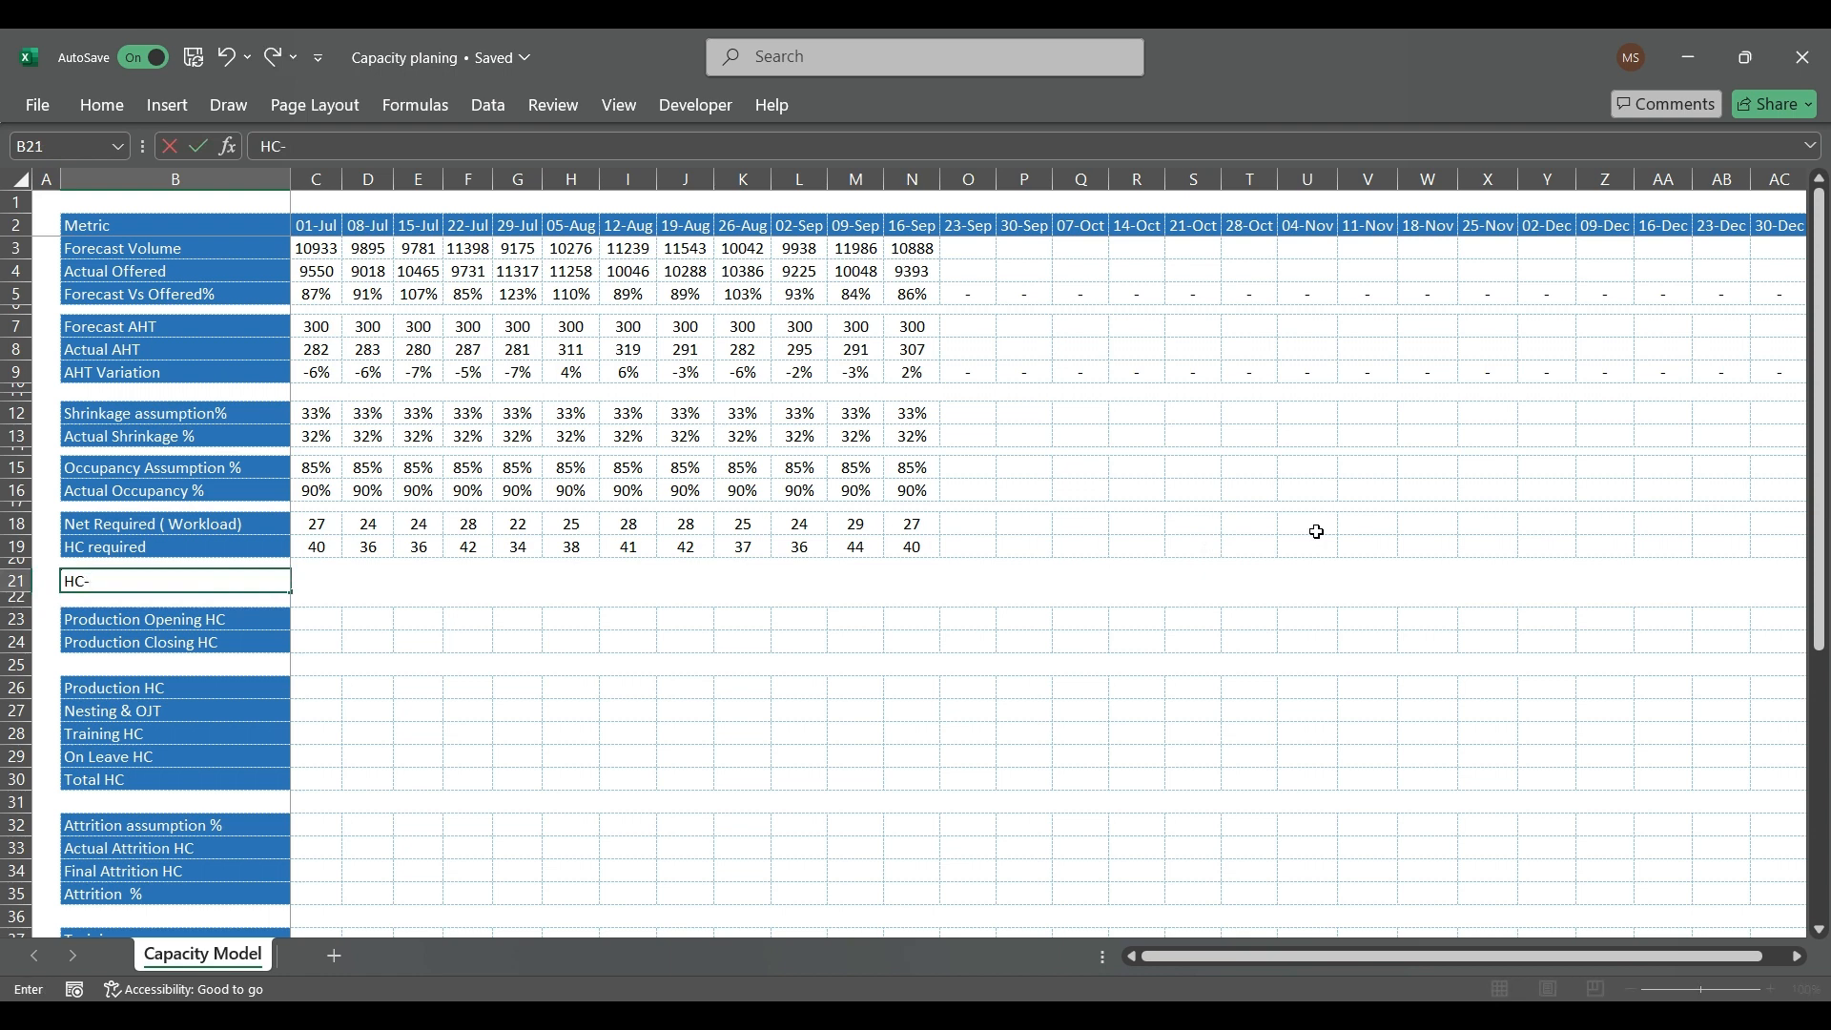
text(Over & Under)
key(Return)
key(Down)
key(Down)
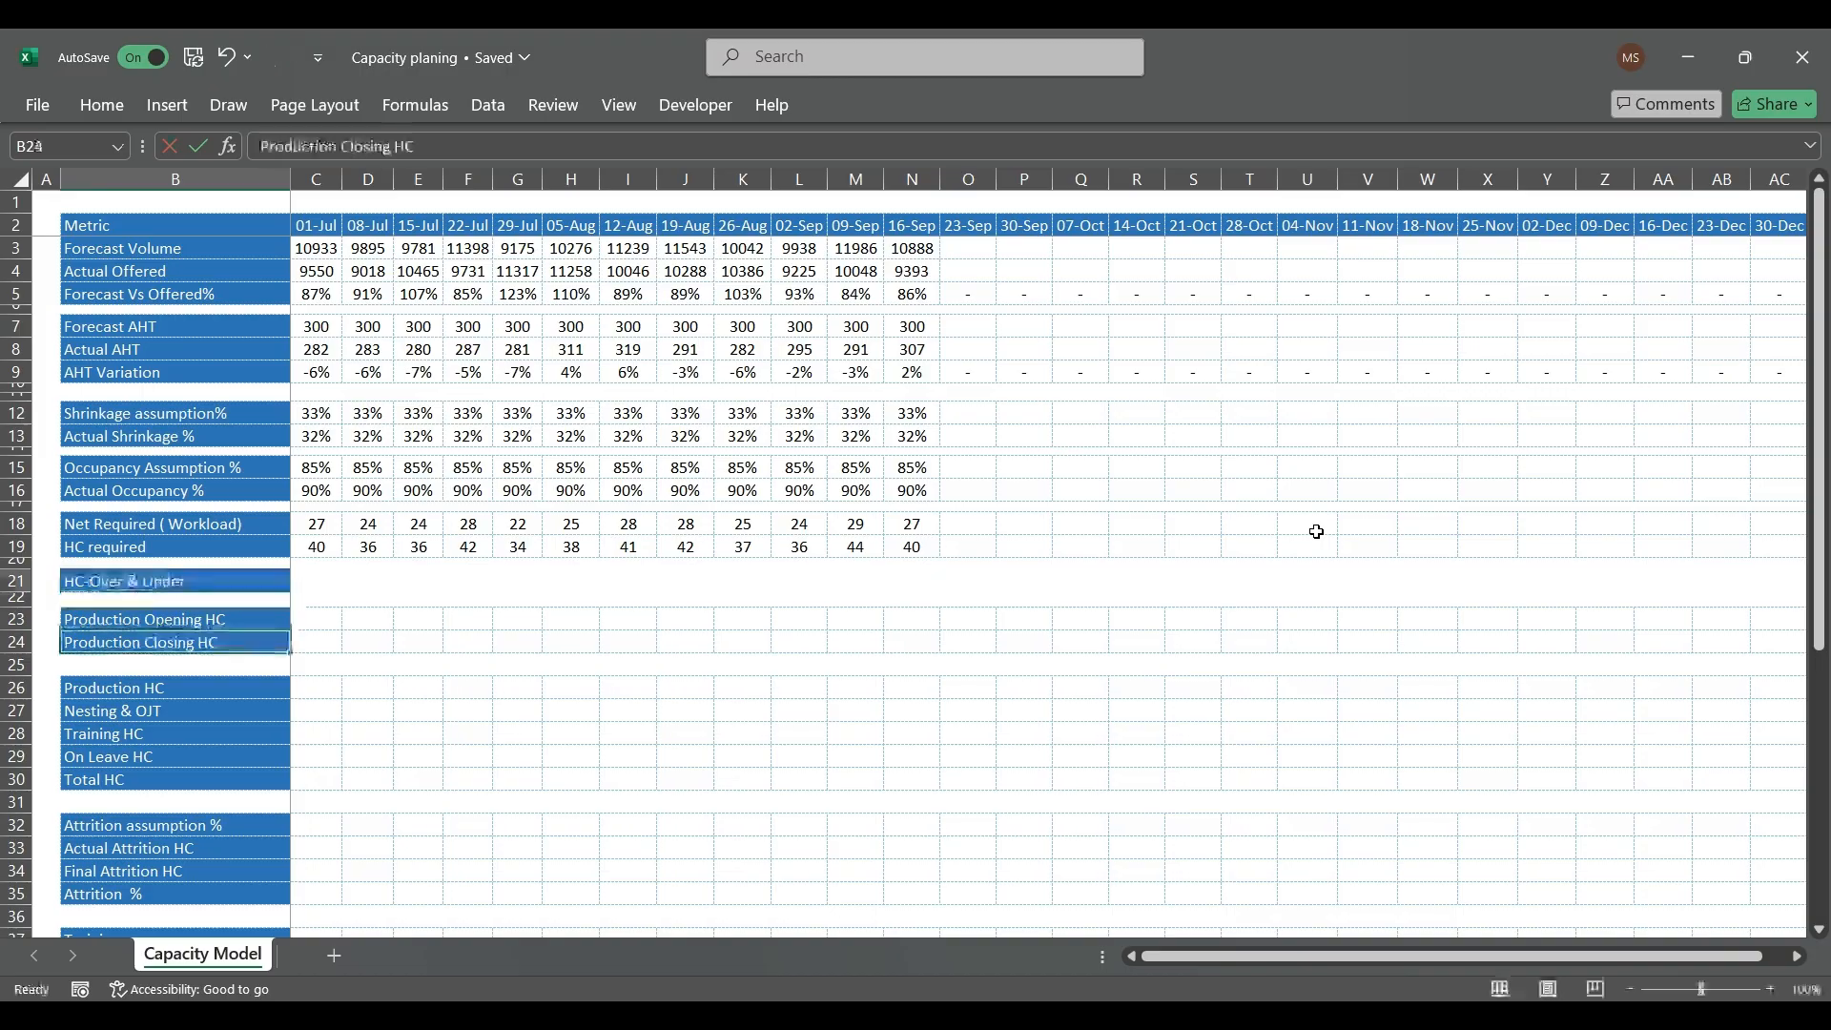
Step: Copy only the formatting of the HC required row, B19:AC19, onto the HC-Over & Under row 21
key(Right)
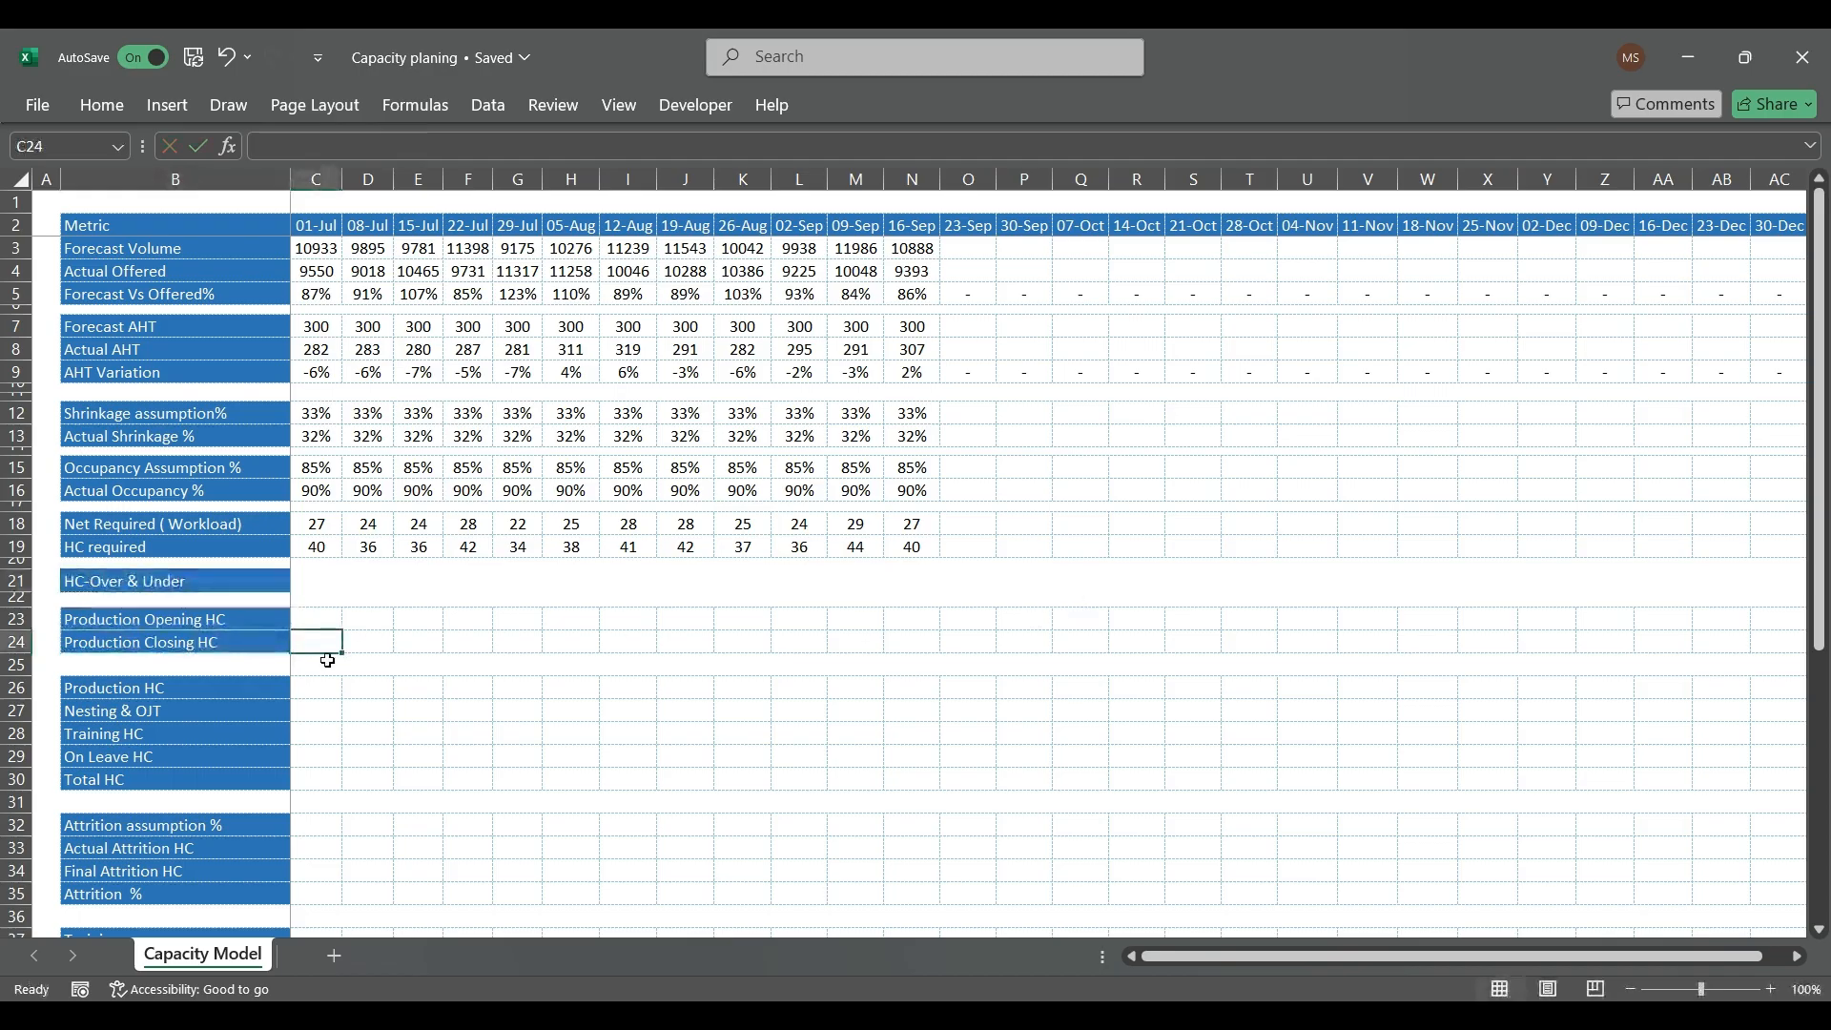
drag(191, 548, 1309, 550)
key(ctrl+c)
key(Down)
key(Down)
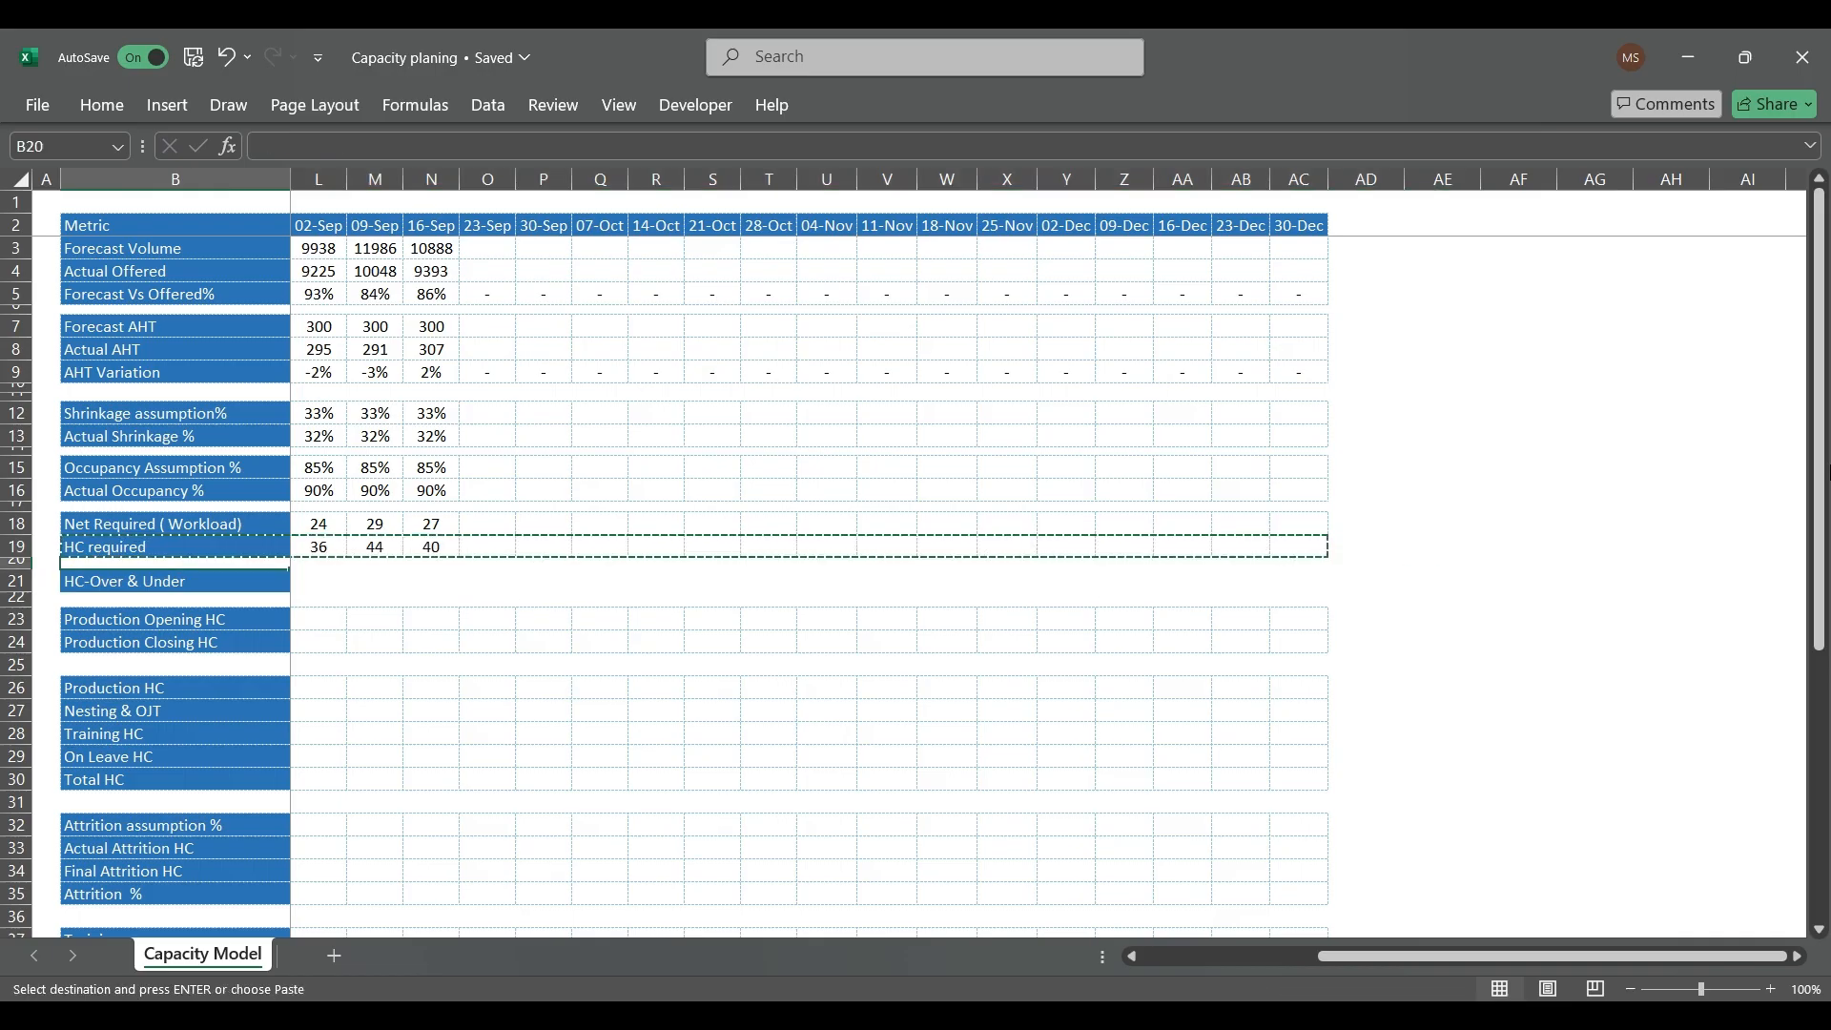
key(alt+e)
key(s)
key(t)
key(Return)
key(Right)
key(Escape)
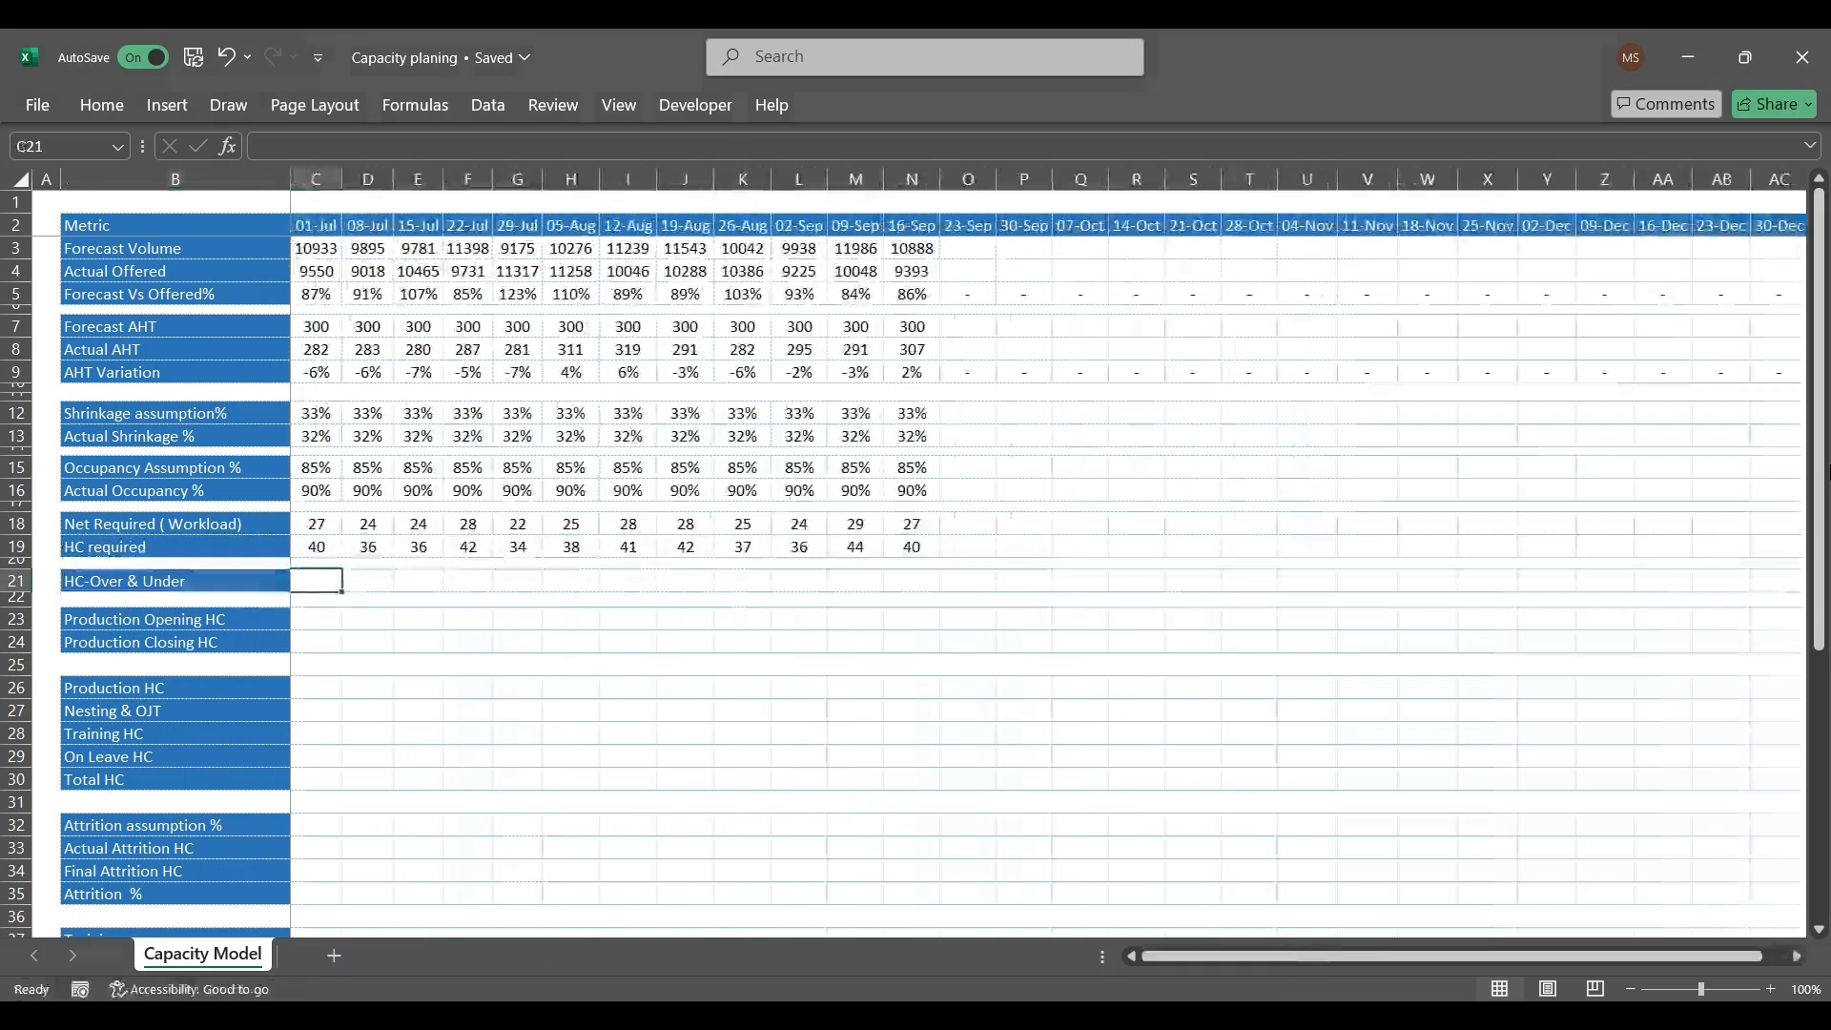
Step: Look over the unfilled model sections from HC-Over & Under down to Move Out
key(Right)
key(Right)
key(Left)
key(Left)
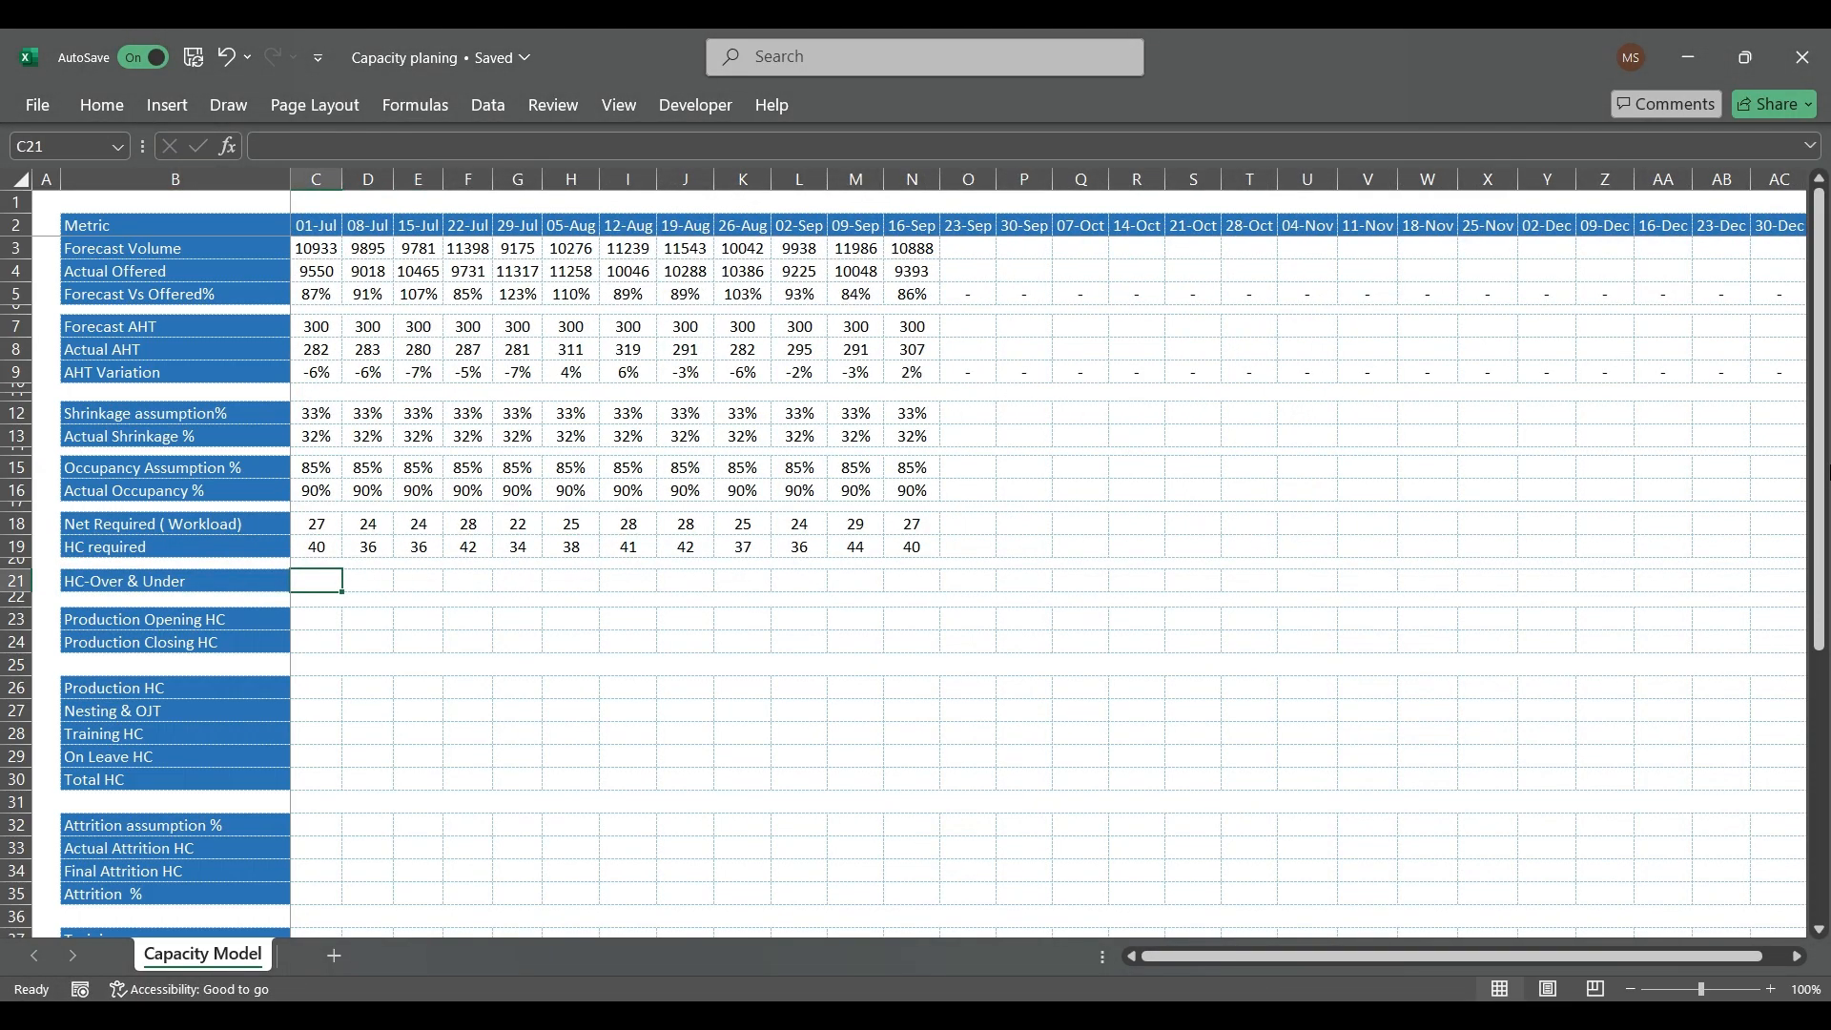
key(Down)
key(Down)
key(Down)
key(Down)
key(Down)
key(Down)
key(Down)
key(Down)
key(Down)
key(Down)
key(Down)
key(Down)
key(Down)
key(Down)
key(Down)
key(Down)
key(Down)
key(Down)
key(Down)
key(Down)
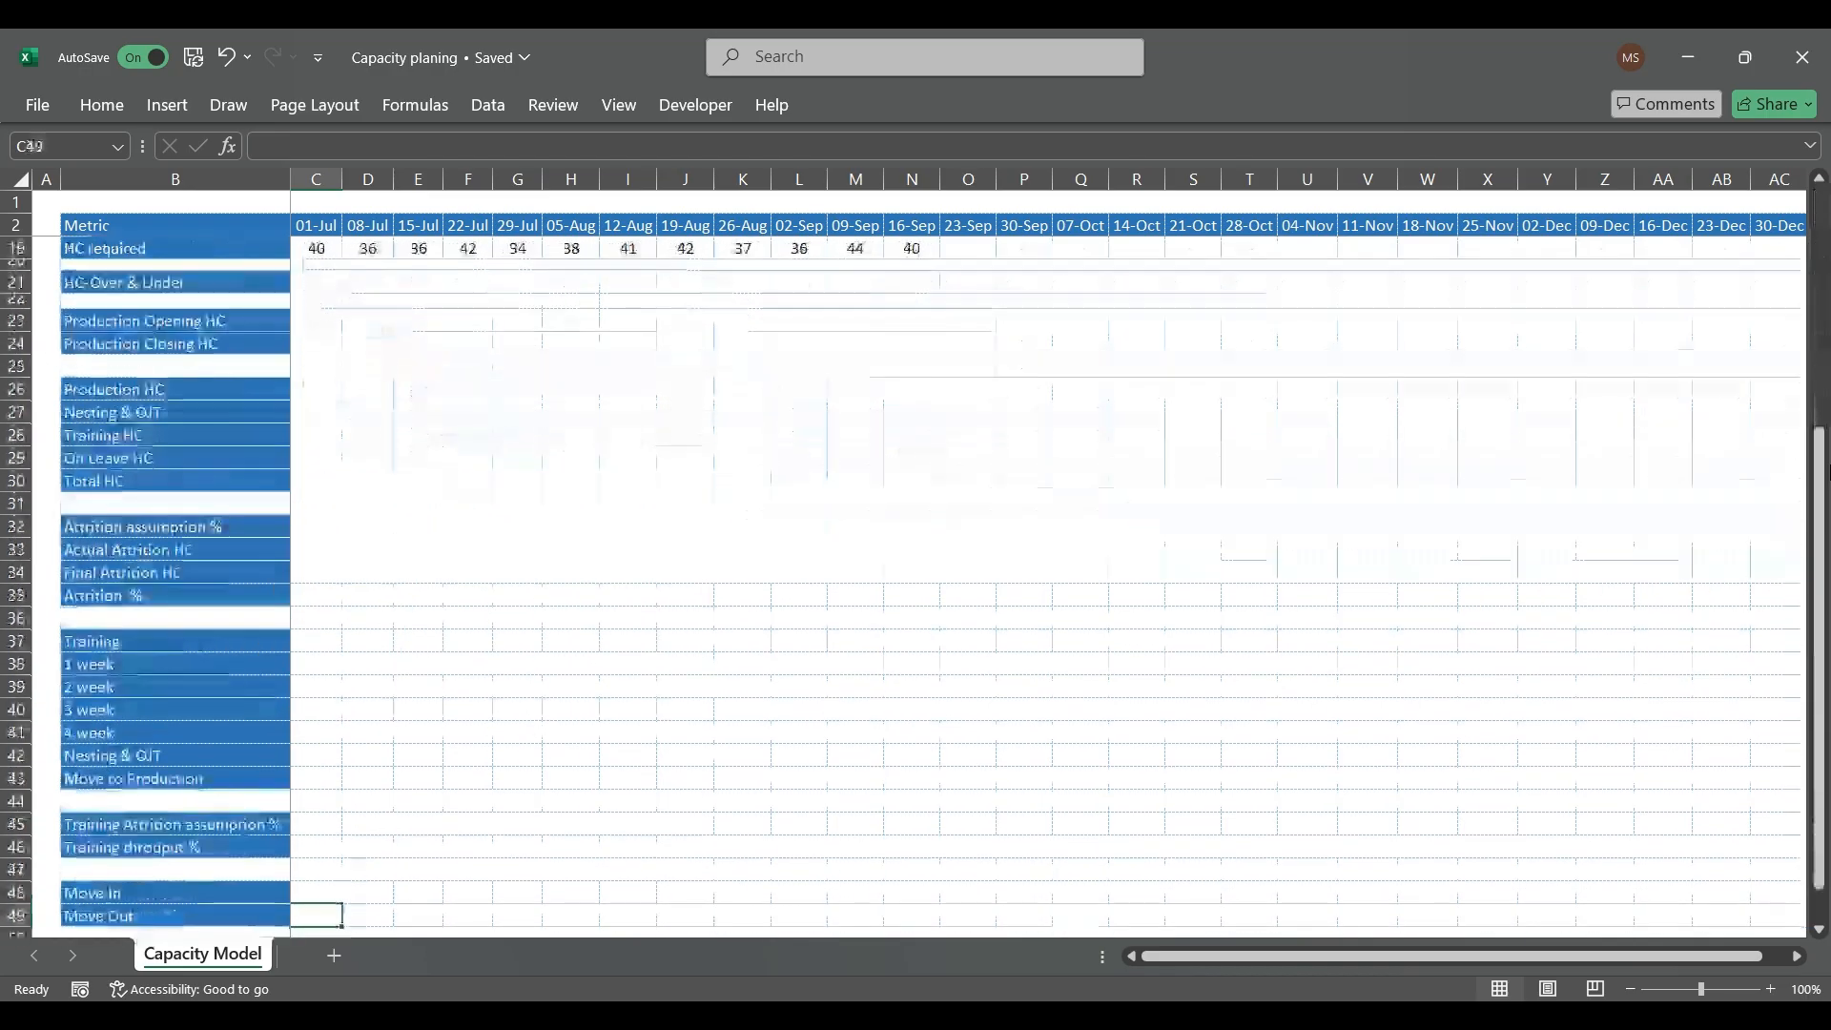
key(Up)
key(Up)
key(Up)
key(Up)
key(Up)
key(Up)
key(Up)
key(Up)
key(Up)
key(Up)
key(Up)
key(Up)
key(Up)
key(Up)
key(Up)
key(Up)
key(Up)
key(Up)
key(Up)
key(Up)
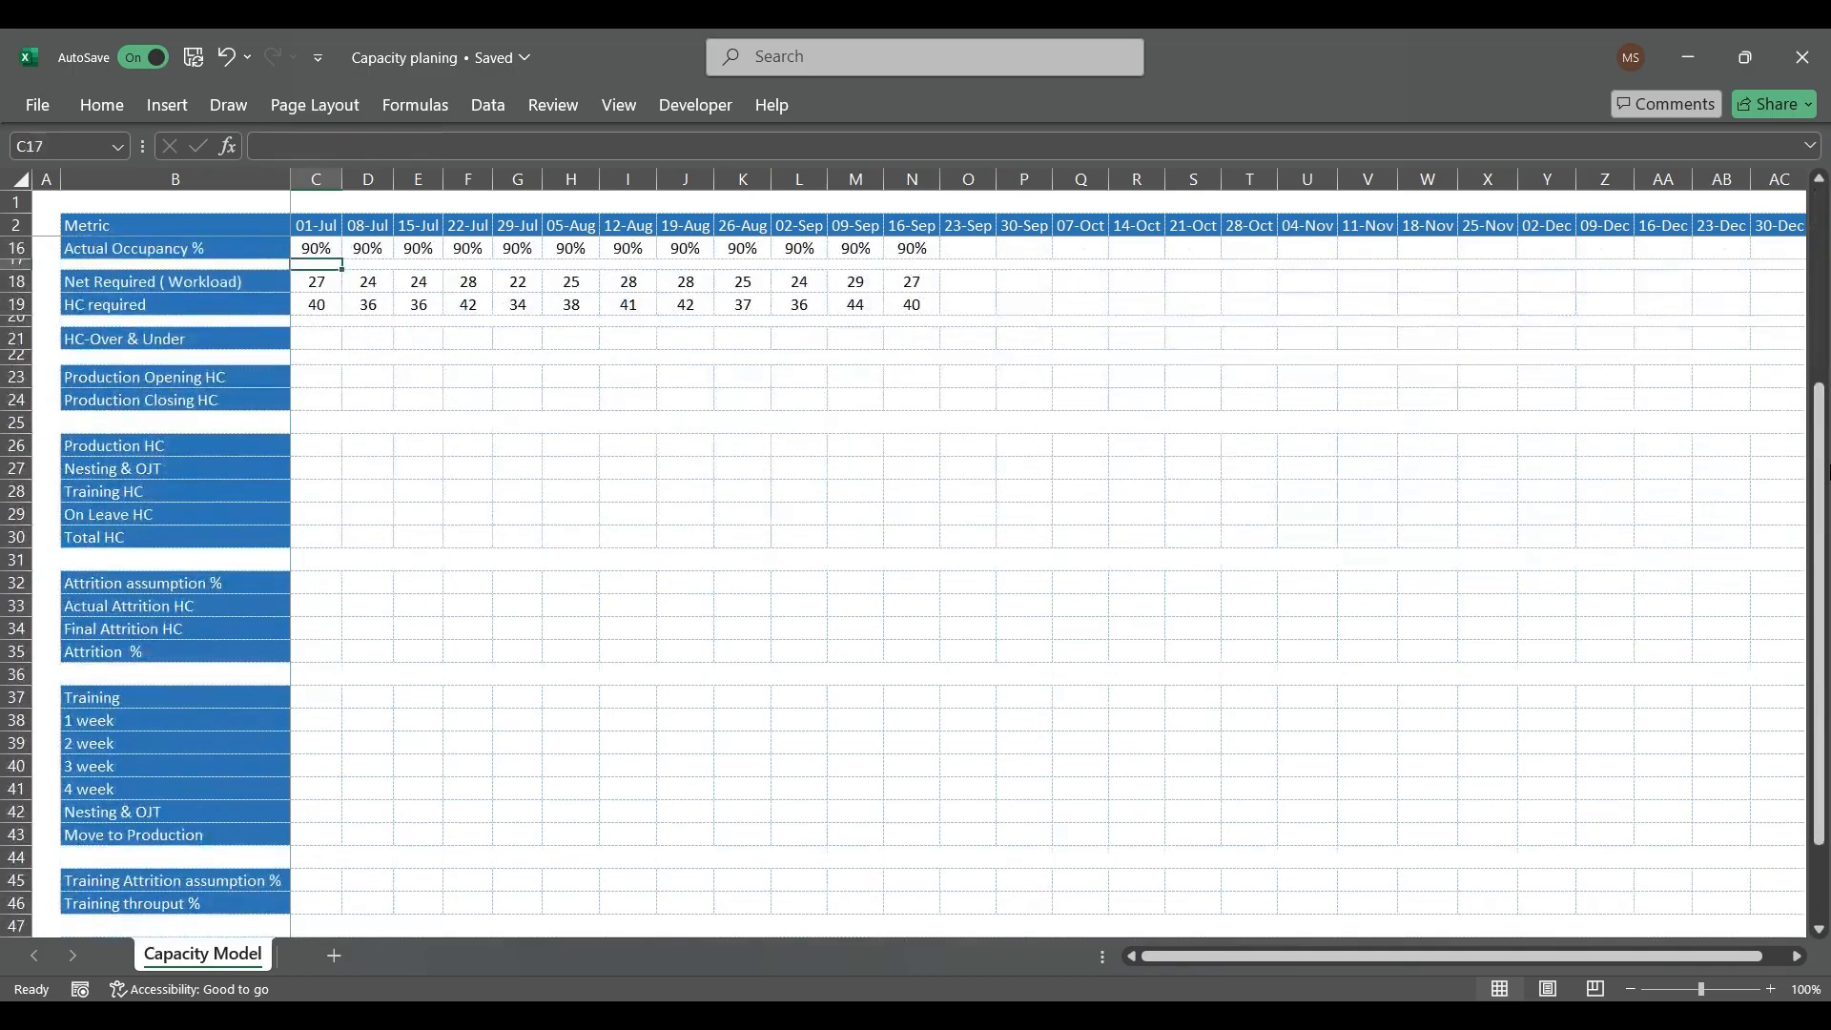
Step: Enter 39 as the 01-Jul Production Opening HC in C23
key(Down)
key(Down)
key(Down)
key(Down)
key(Down)
key(Down)
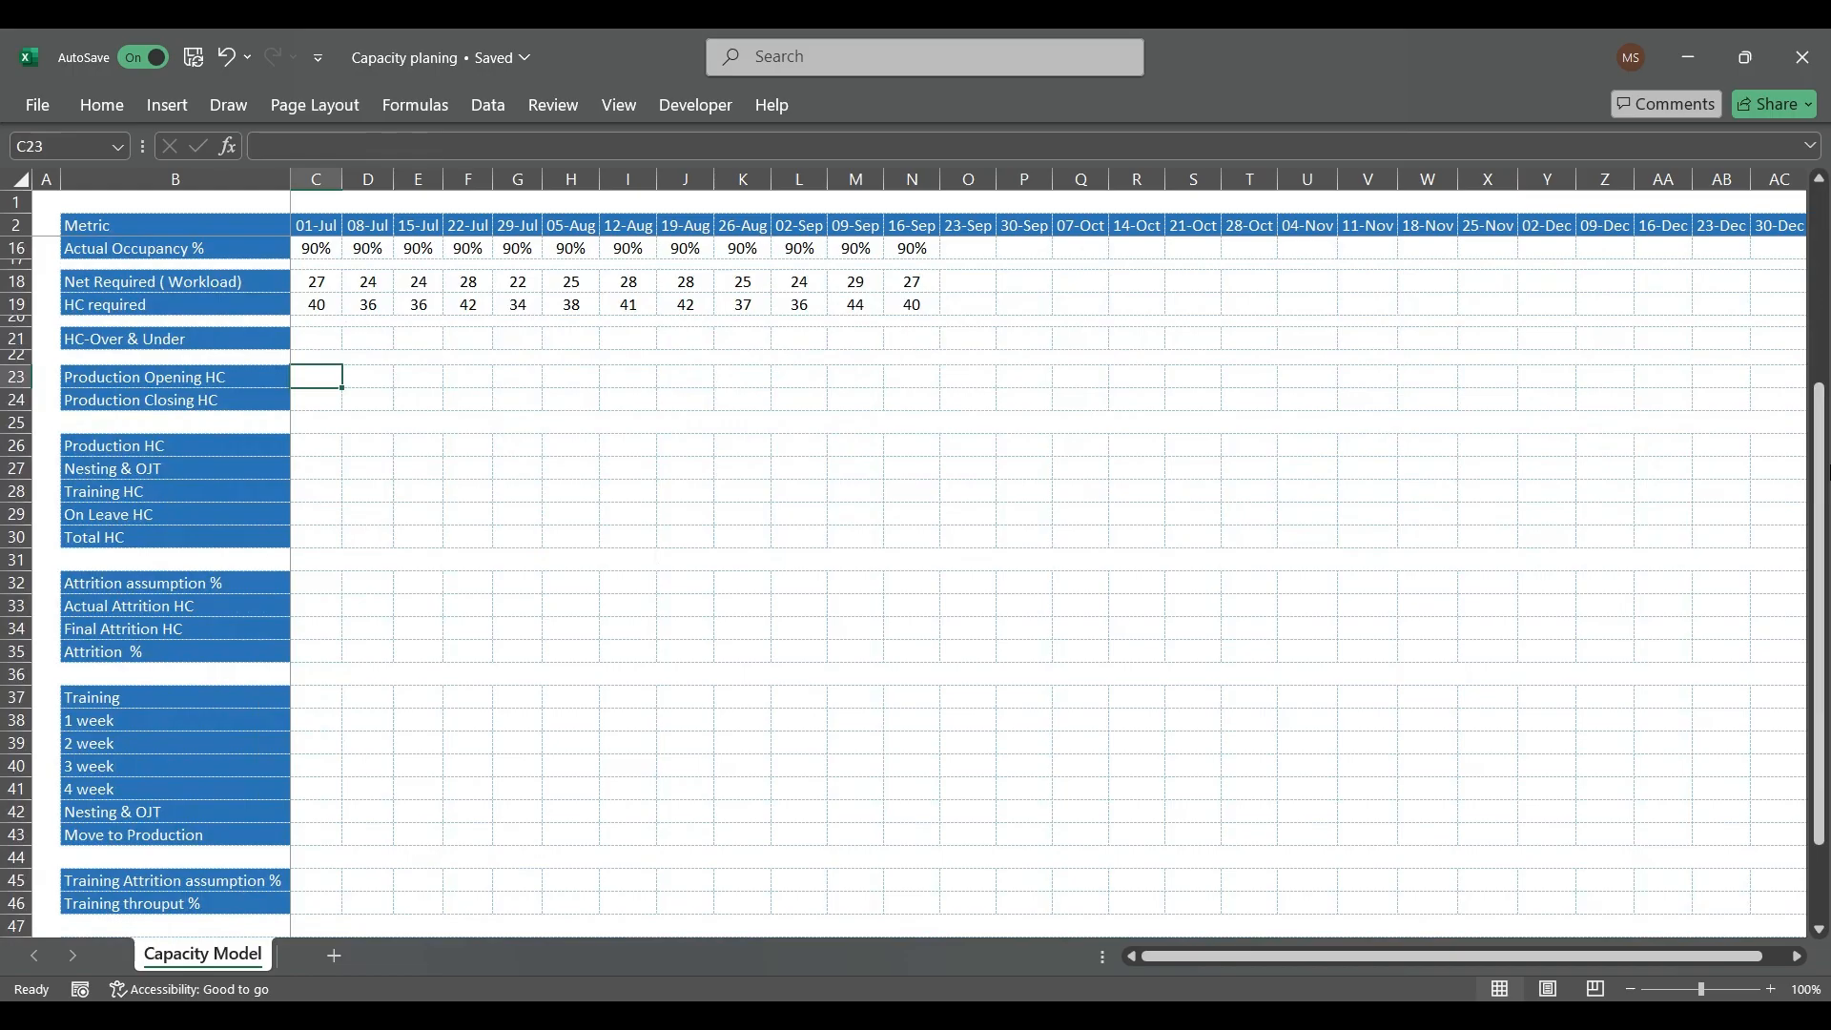
text(39)
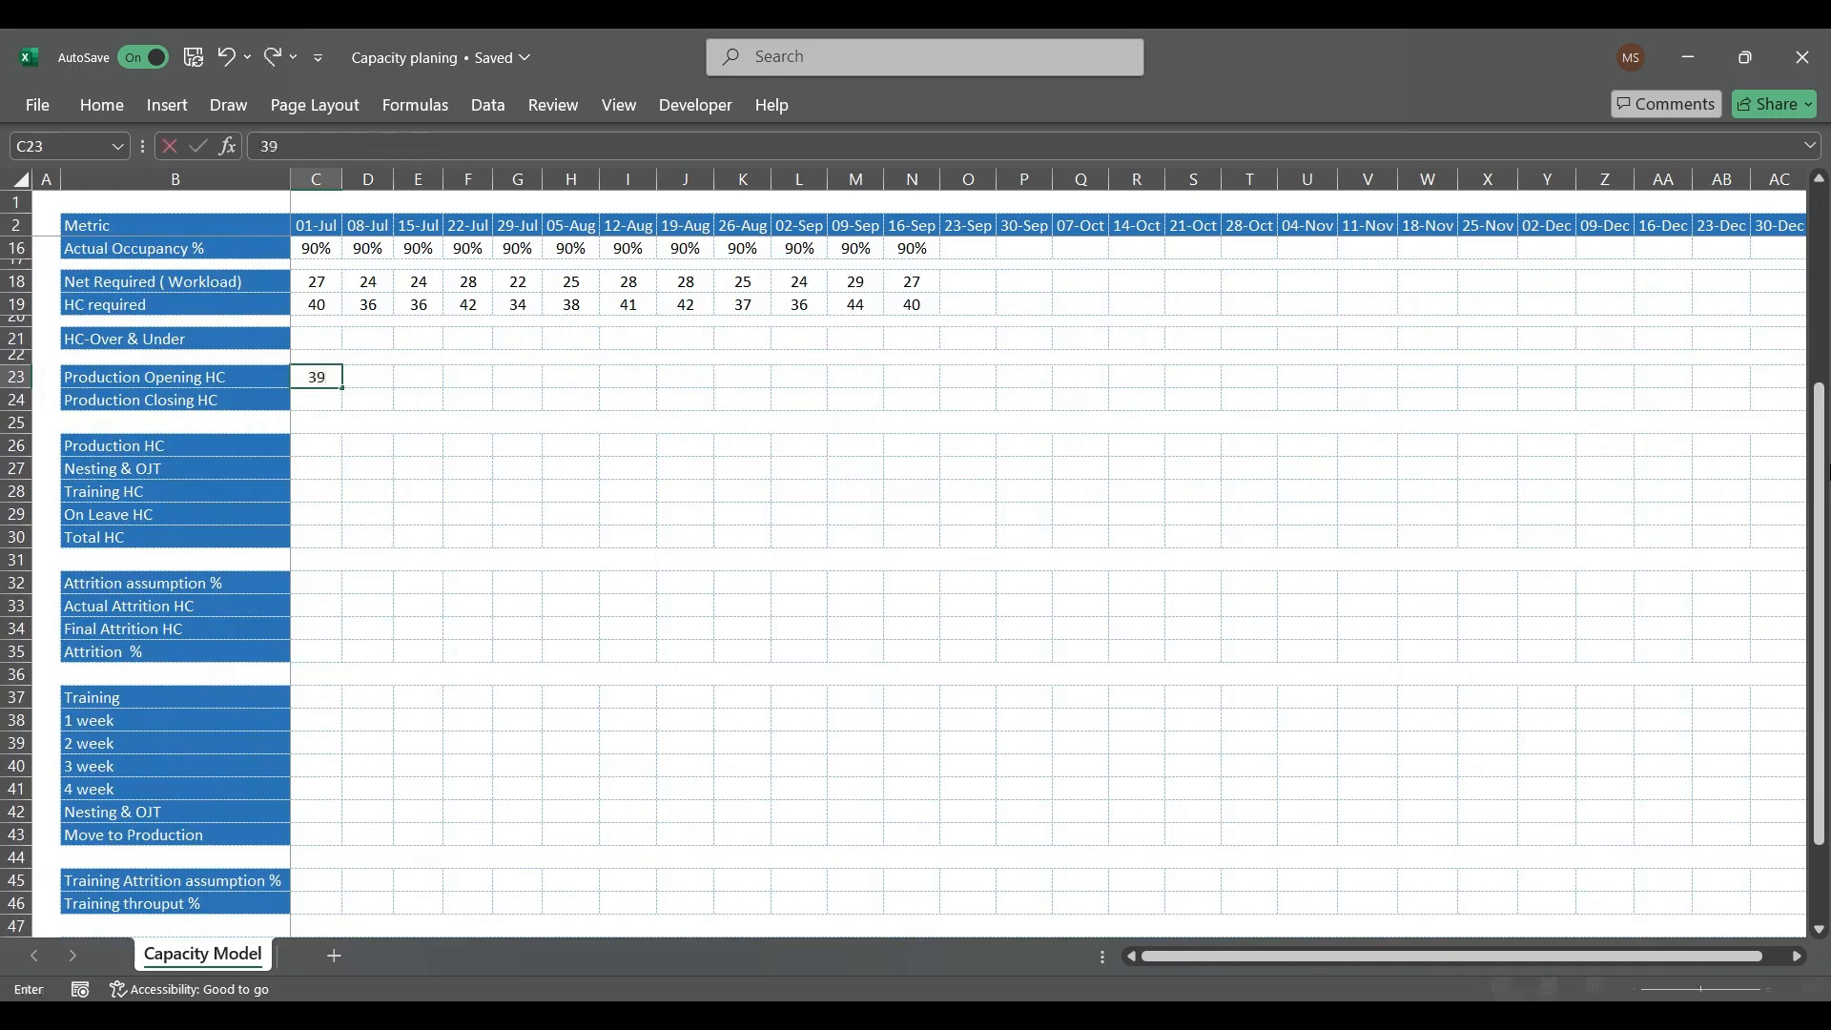
key(Return)
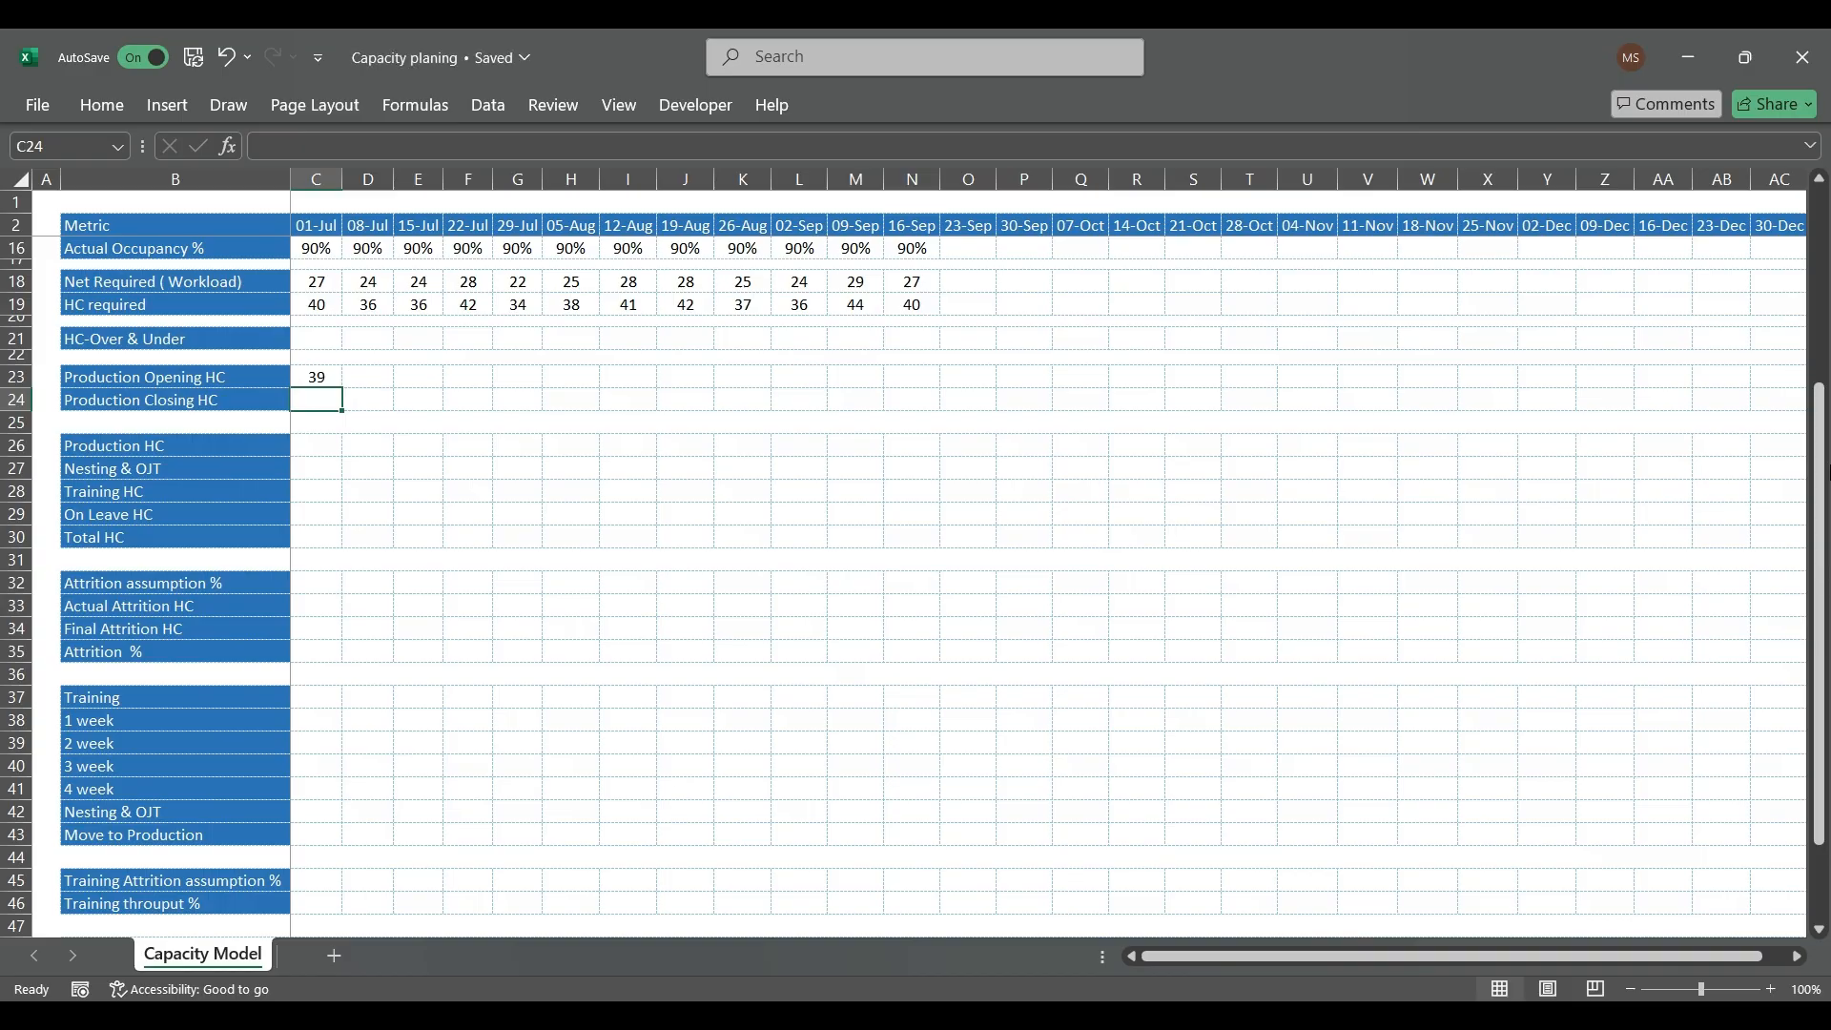
Step: Set the 01-Jul Production Closing HC in C24 to =C23
text(=)
key(Up)
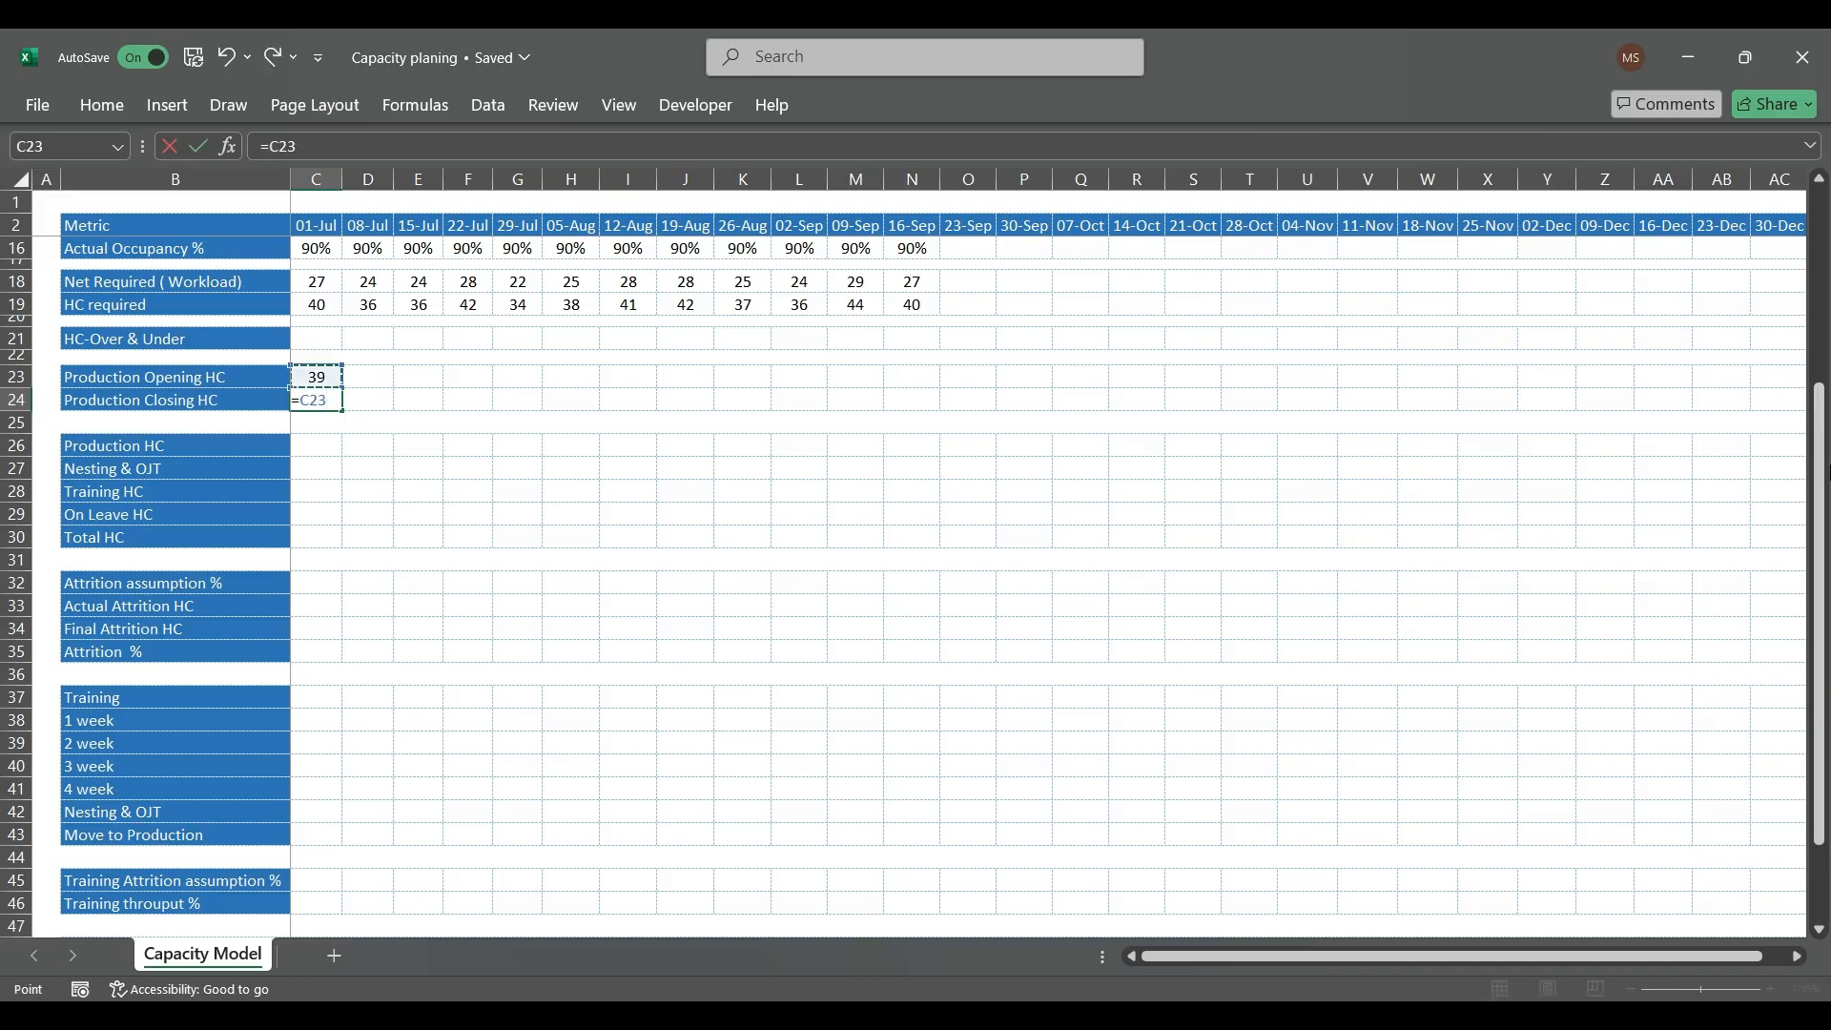
key(ctrl+Return)
Step: Link the 08-Jul Production Opening HC in D23 to the previous week's closing headcount with =C24
key(Up)
key(Right)
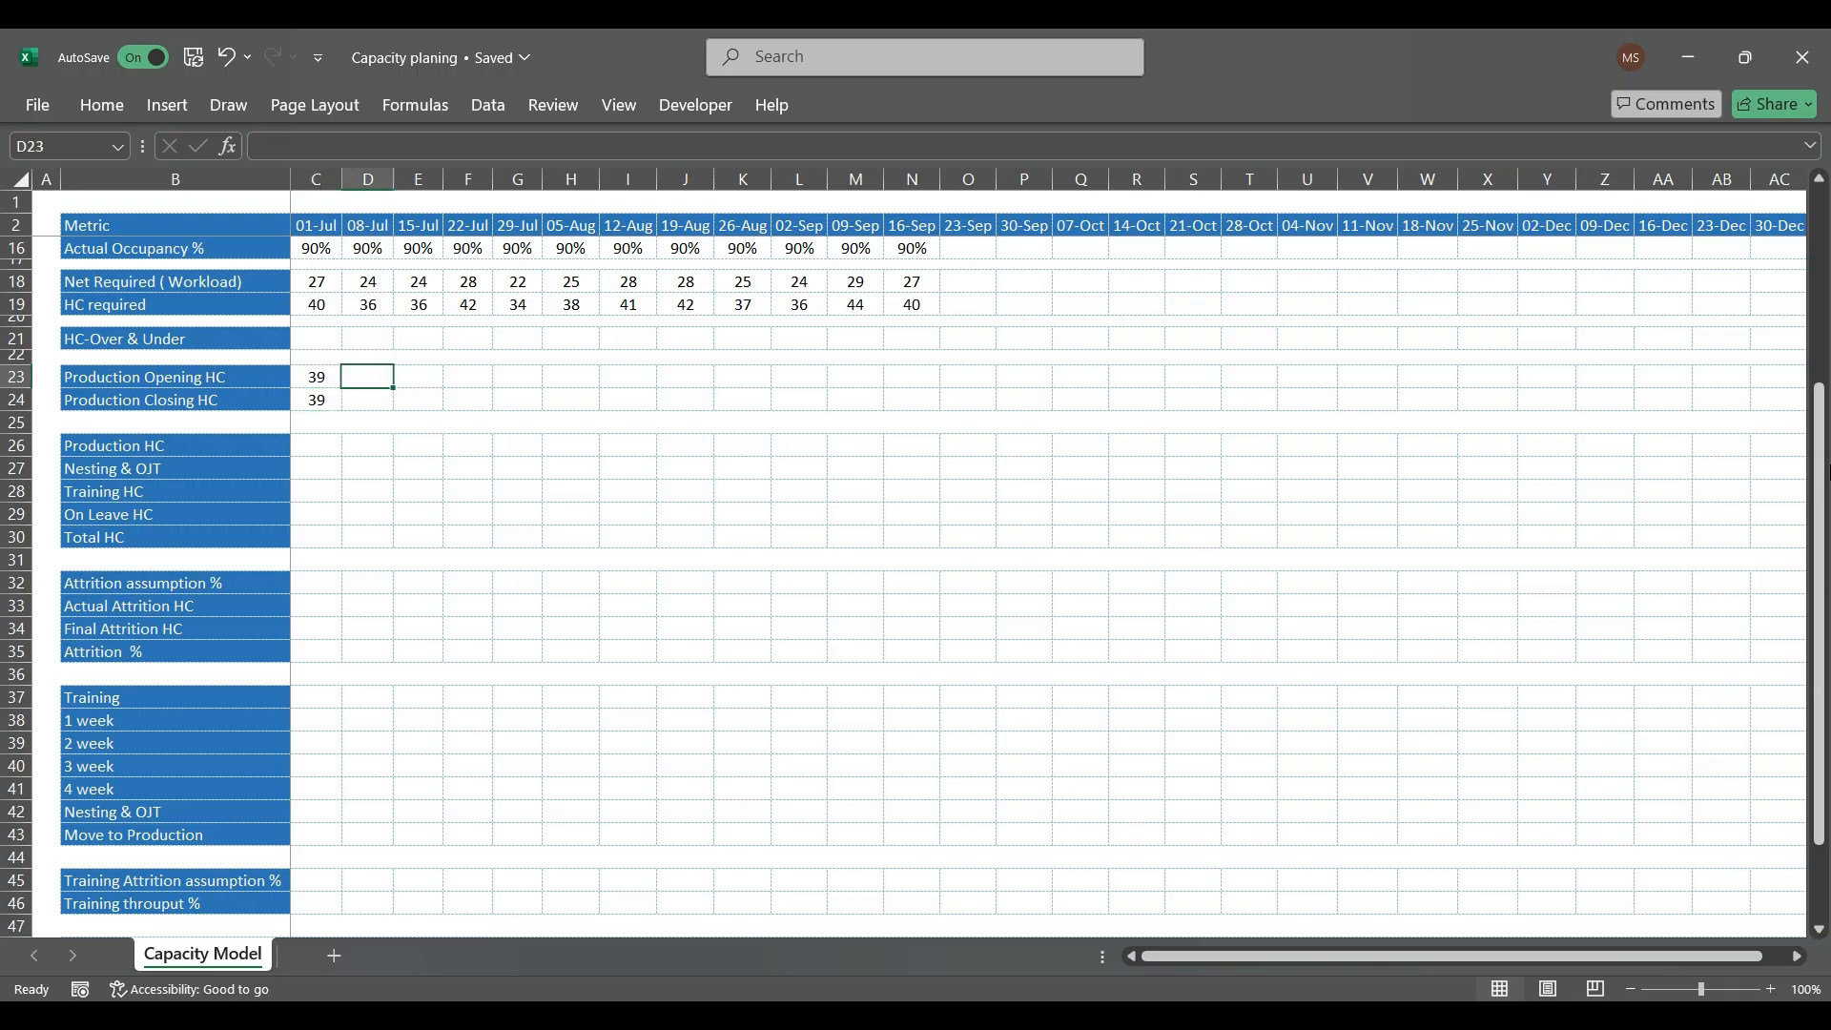
text(=)
key(Left)
key(Down)
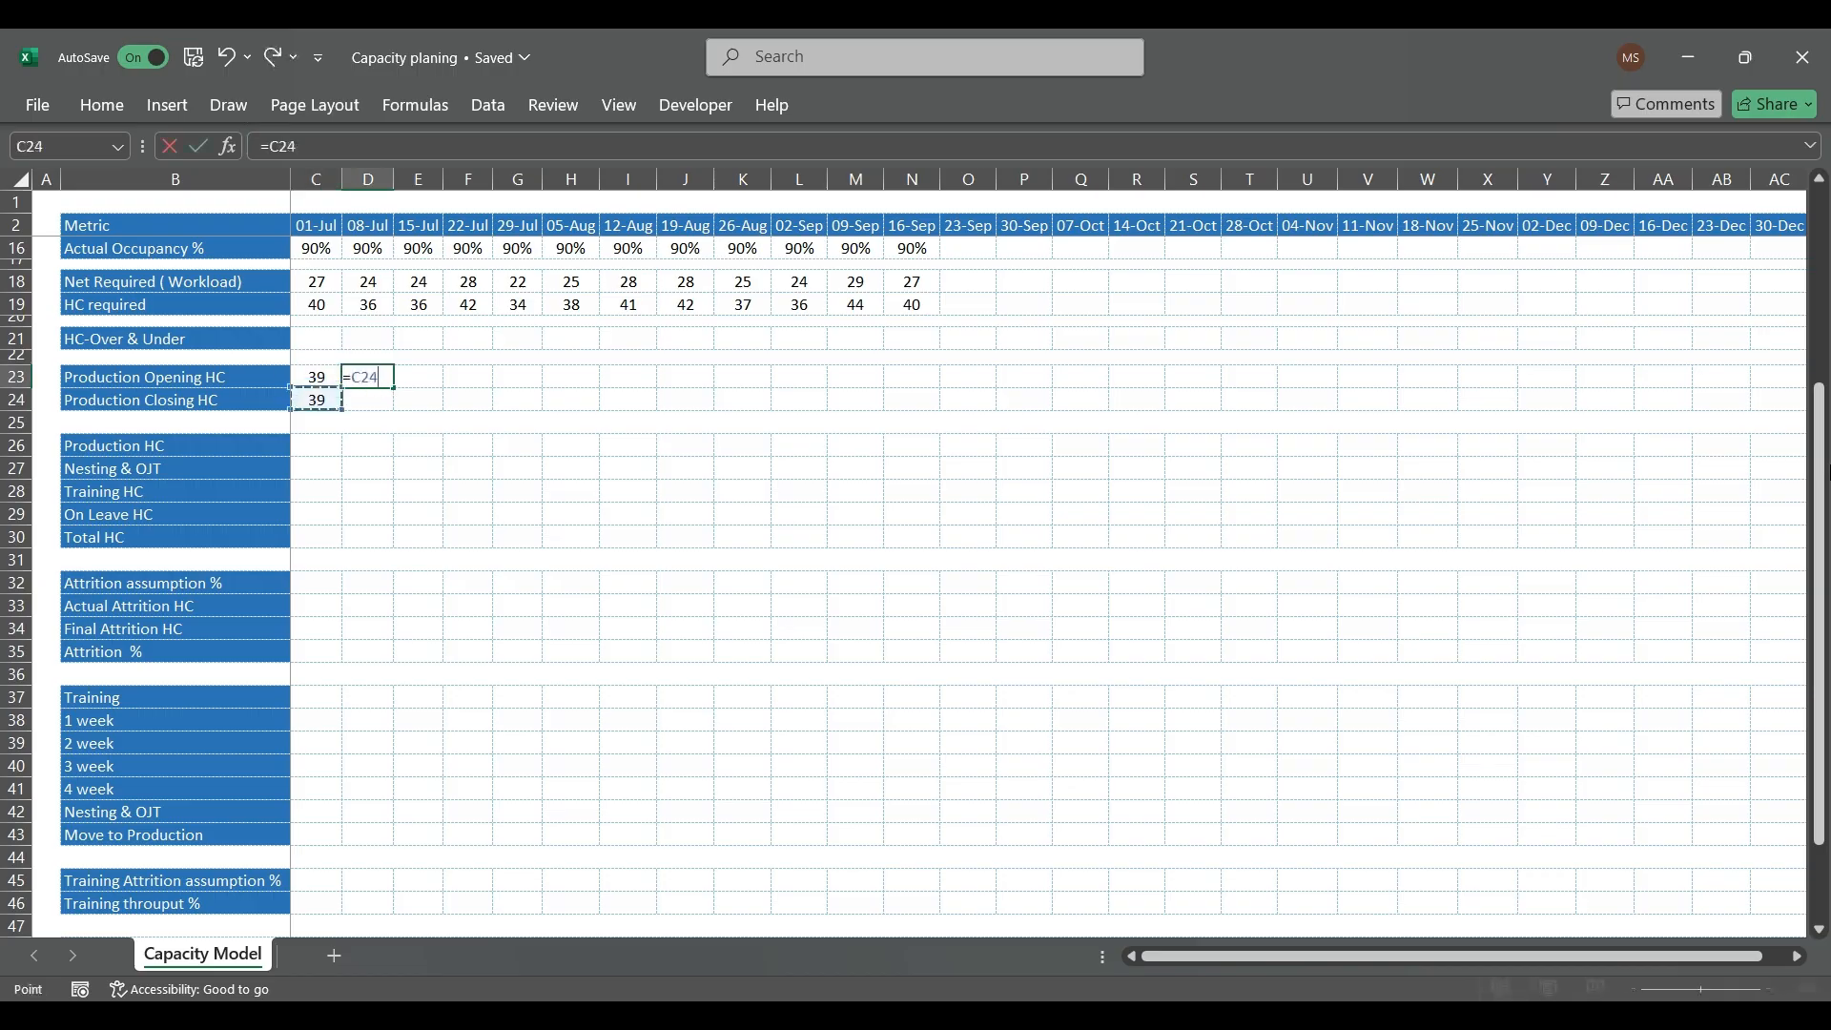
key(Return)
key(Up)
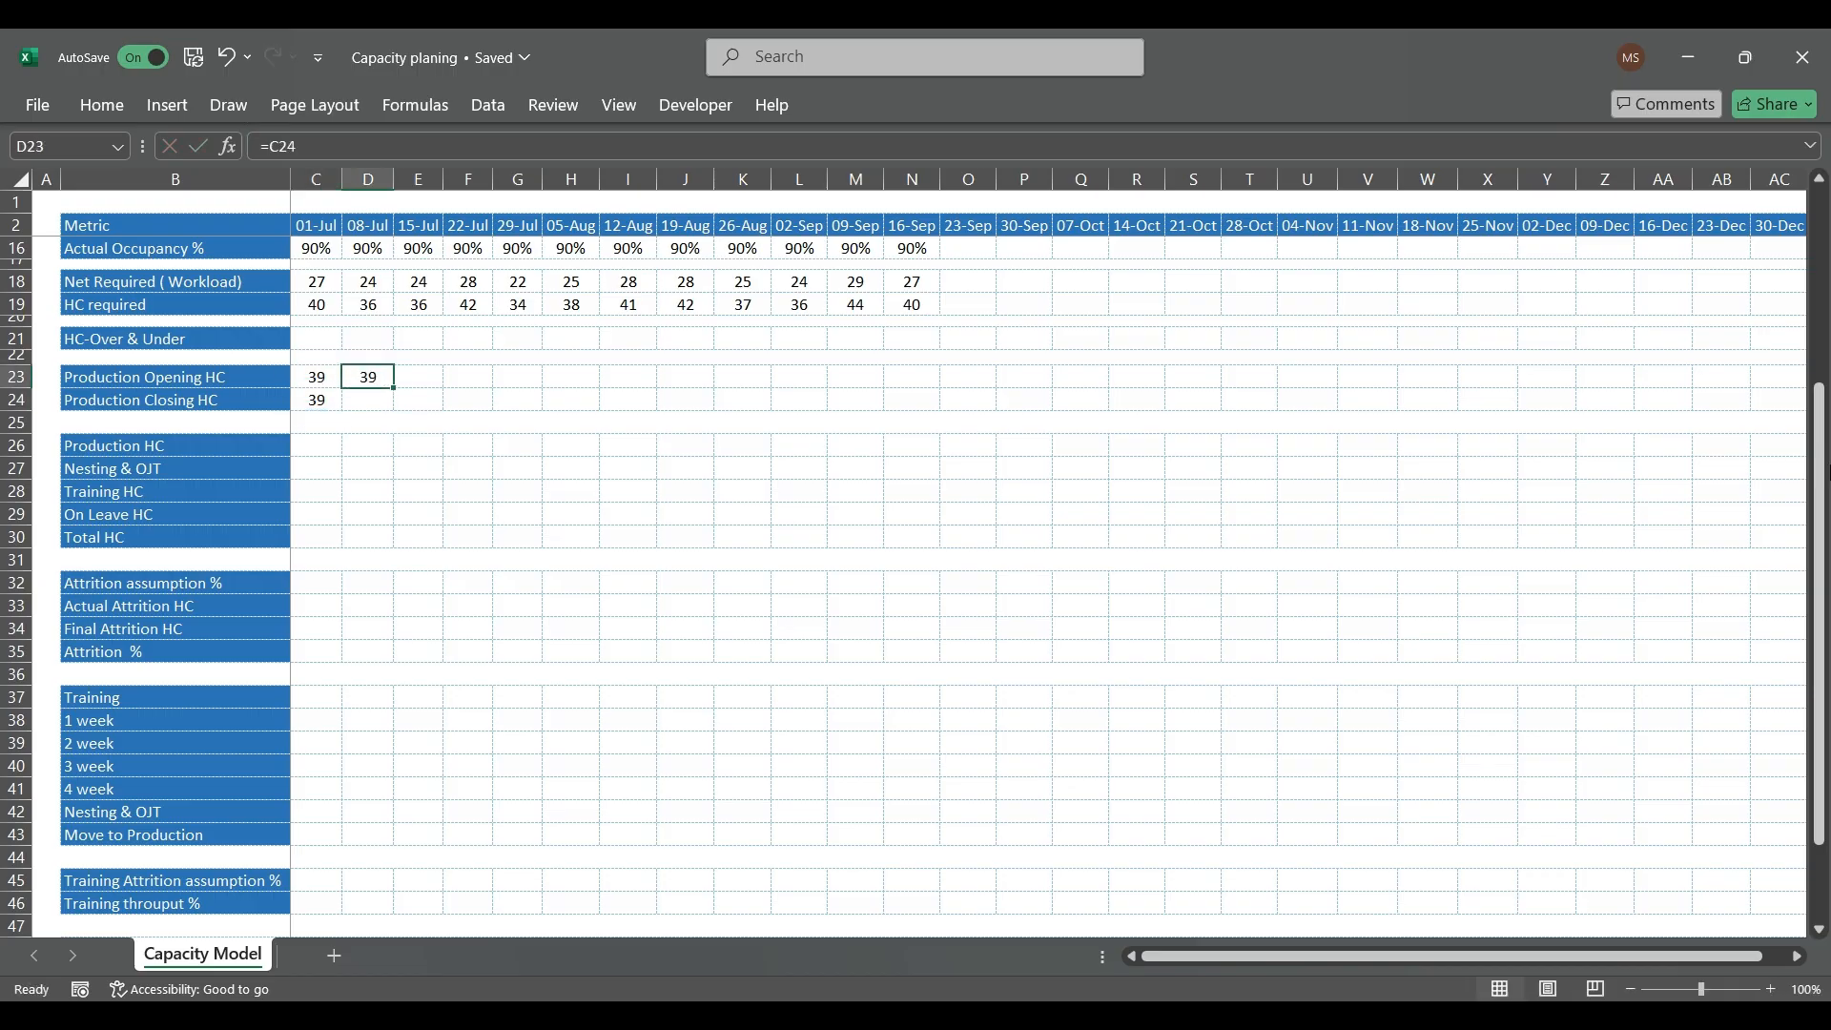
Step: Extend the 08-Jul Production Opening HC formula in D23 to =C24+C27, adding the prior week's Nesting & OJT headcount
key(Left)
key(Down)
key(Right)
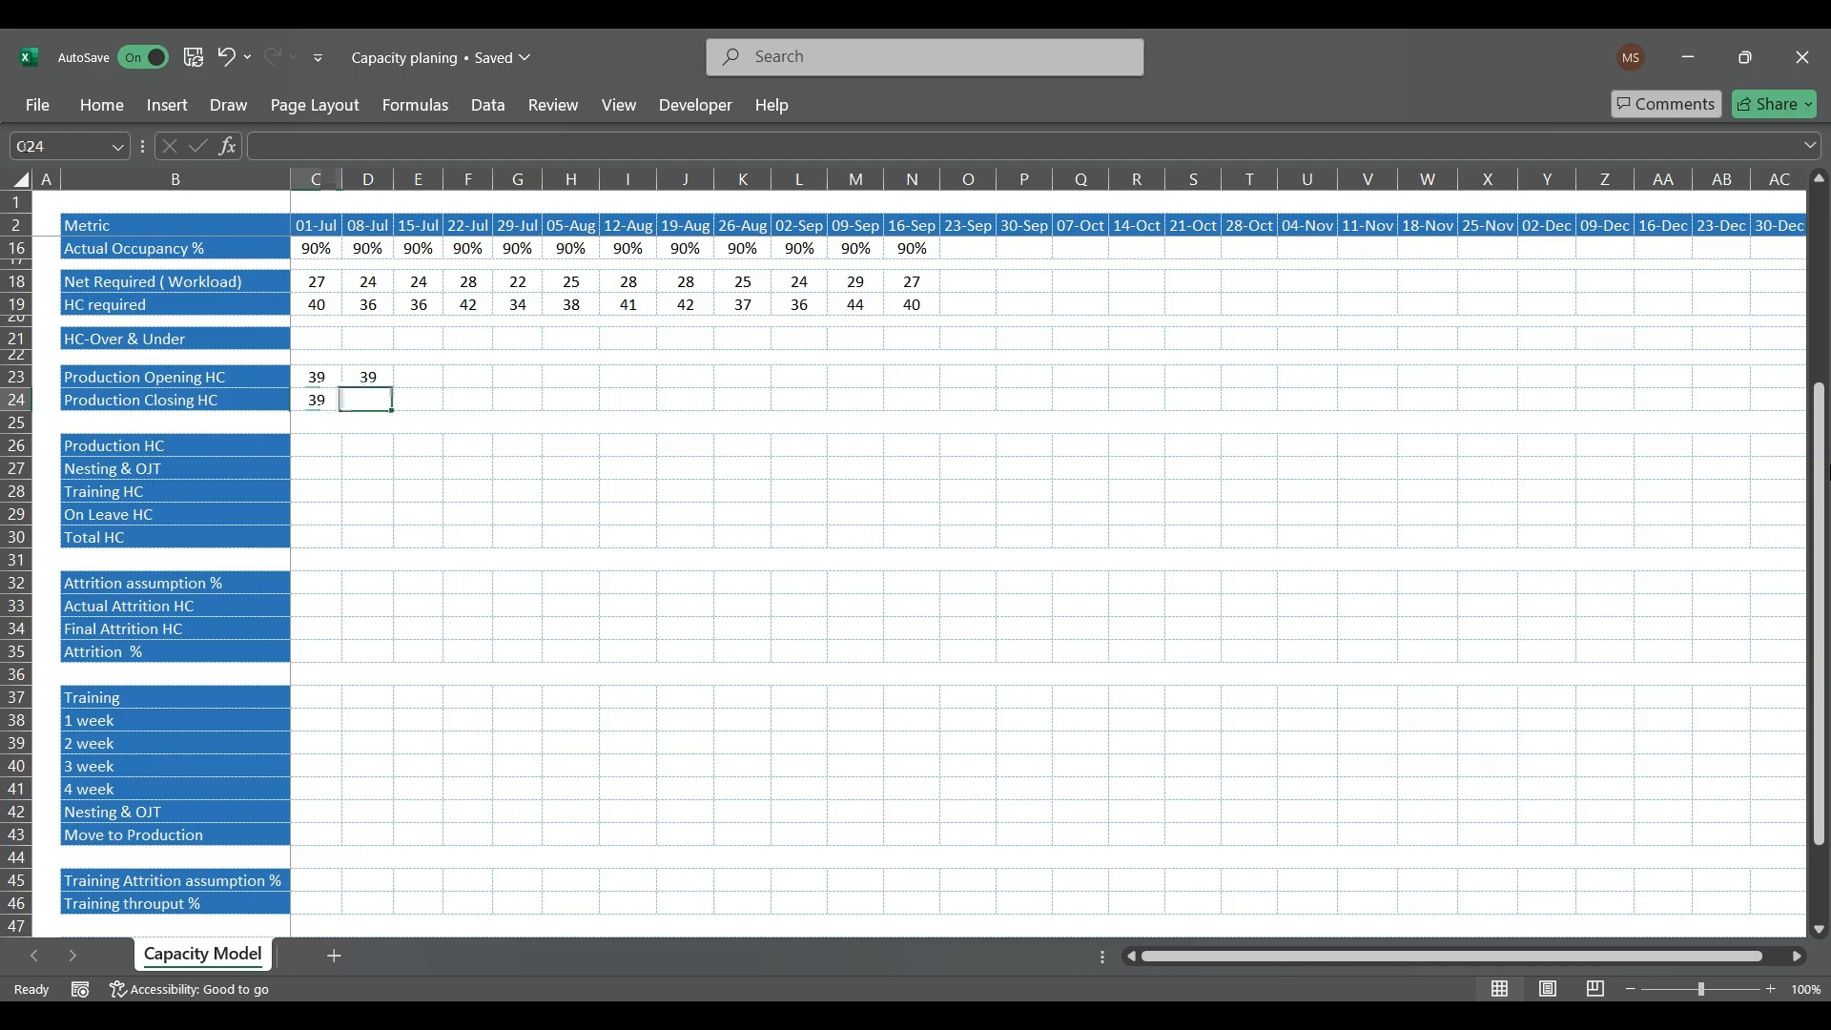
key(Up)
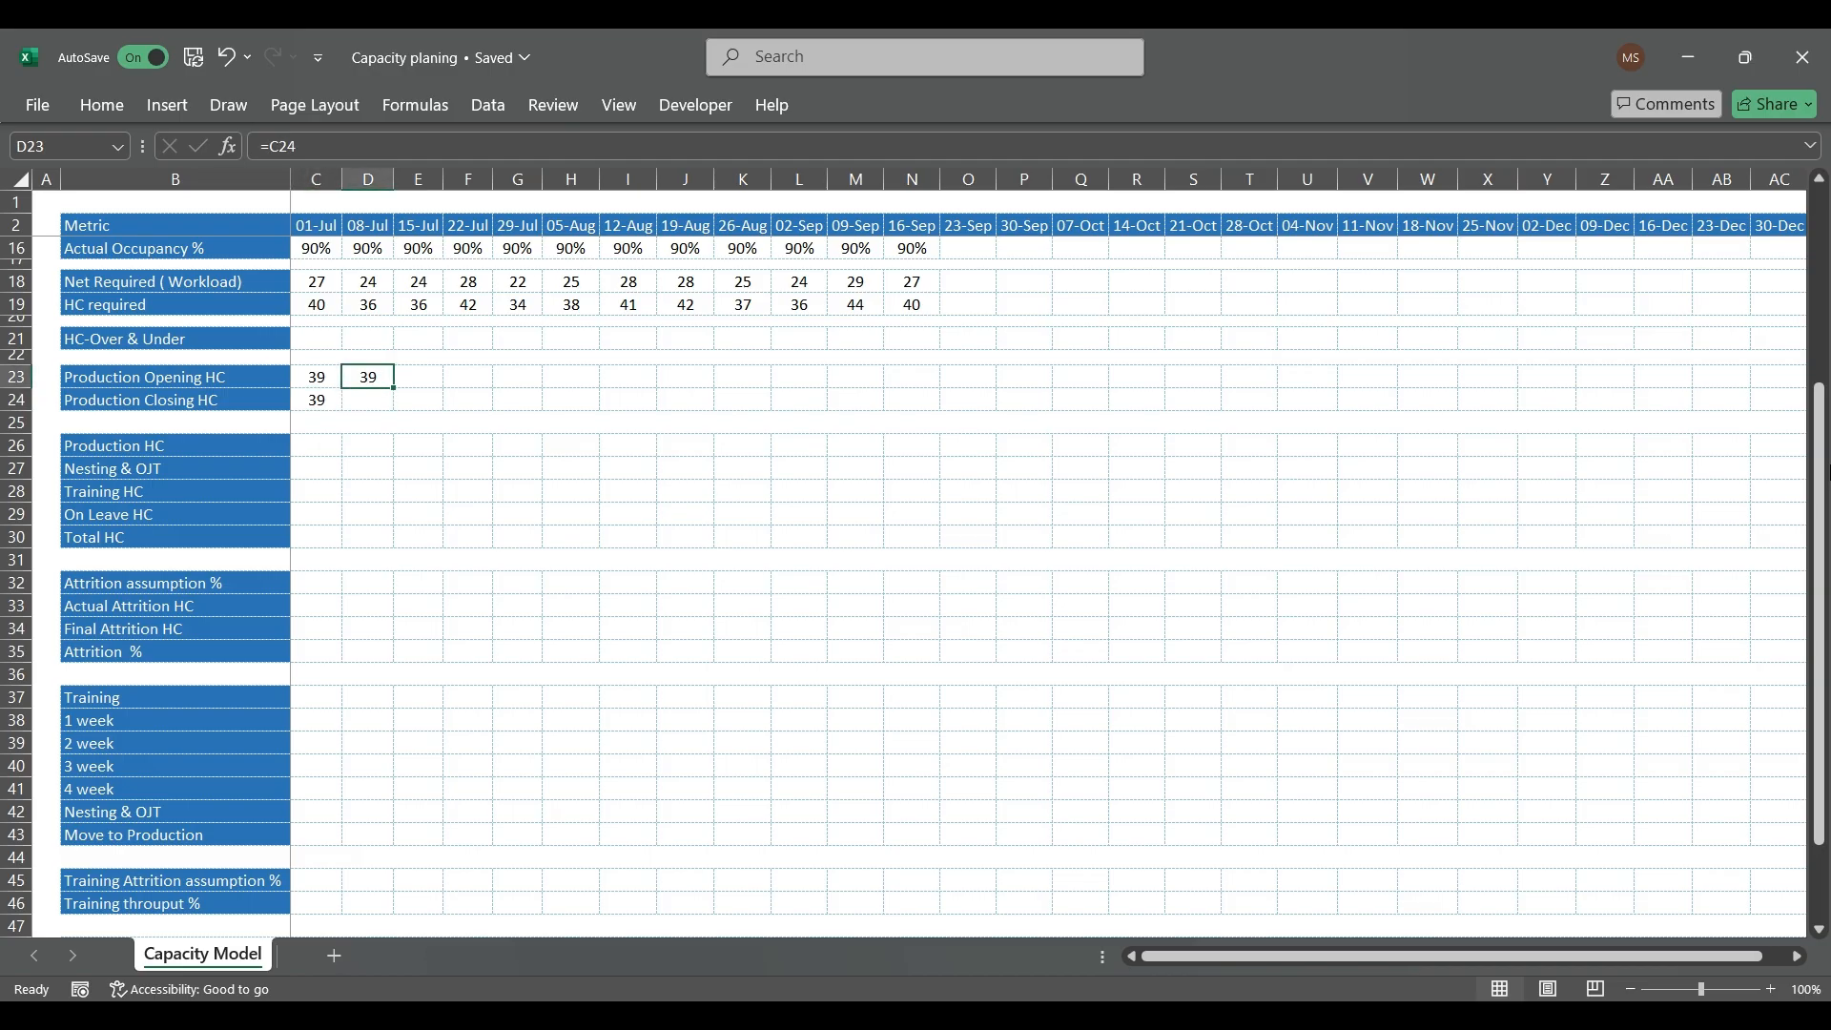
key(F2)
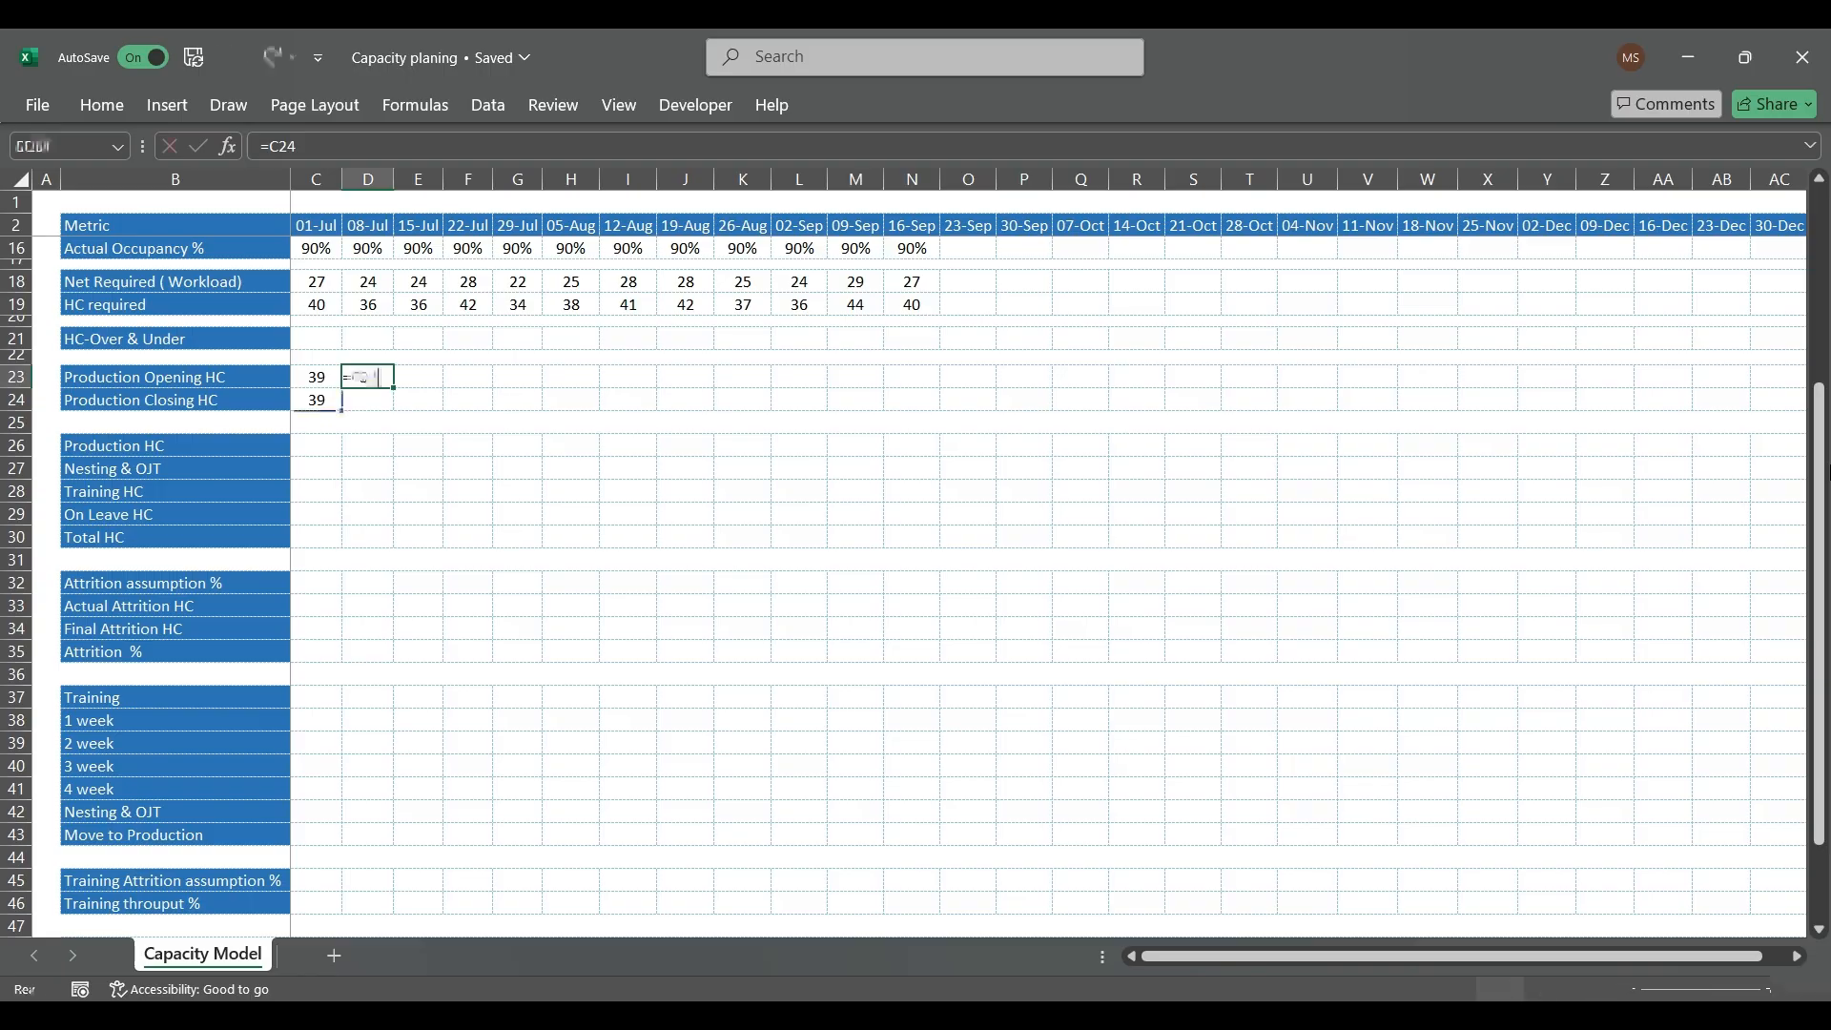
text(+)
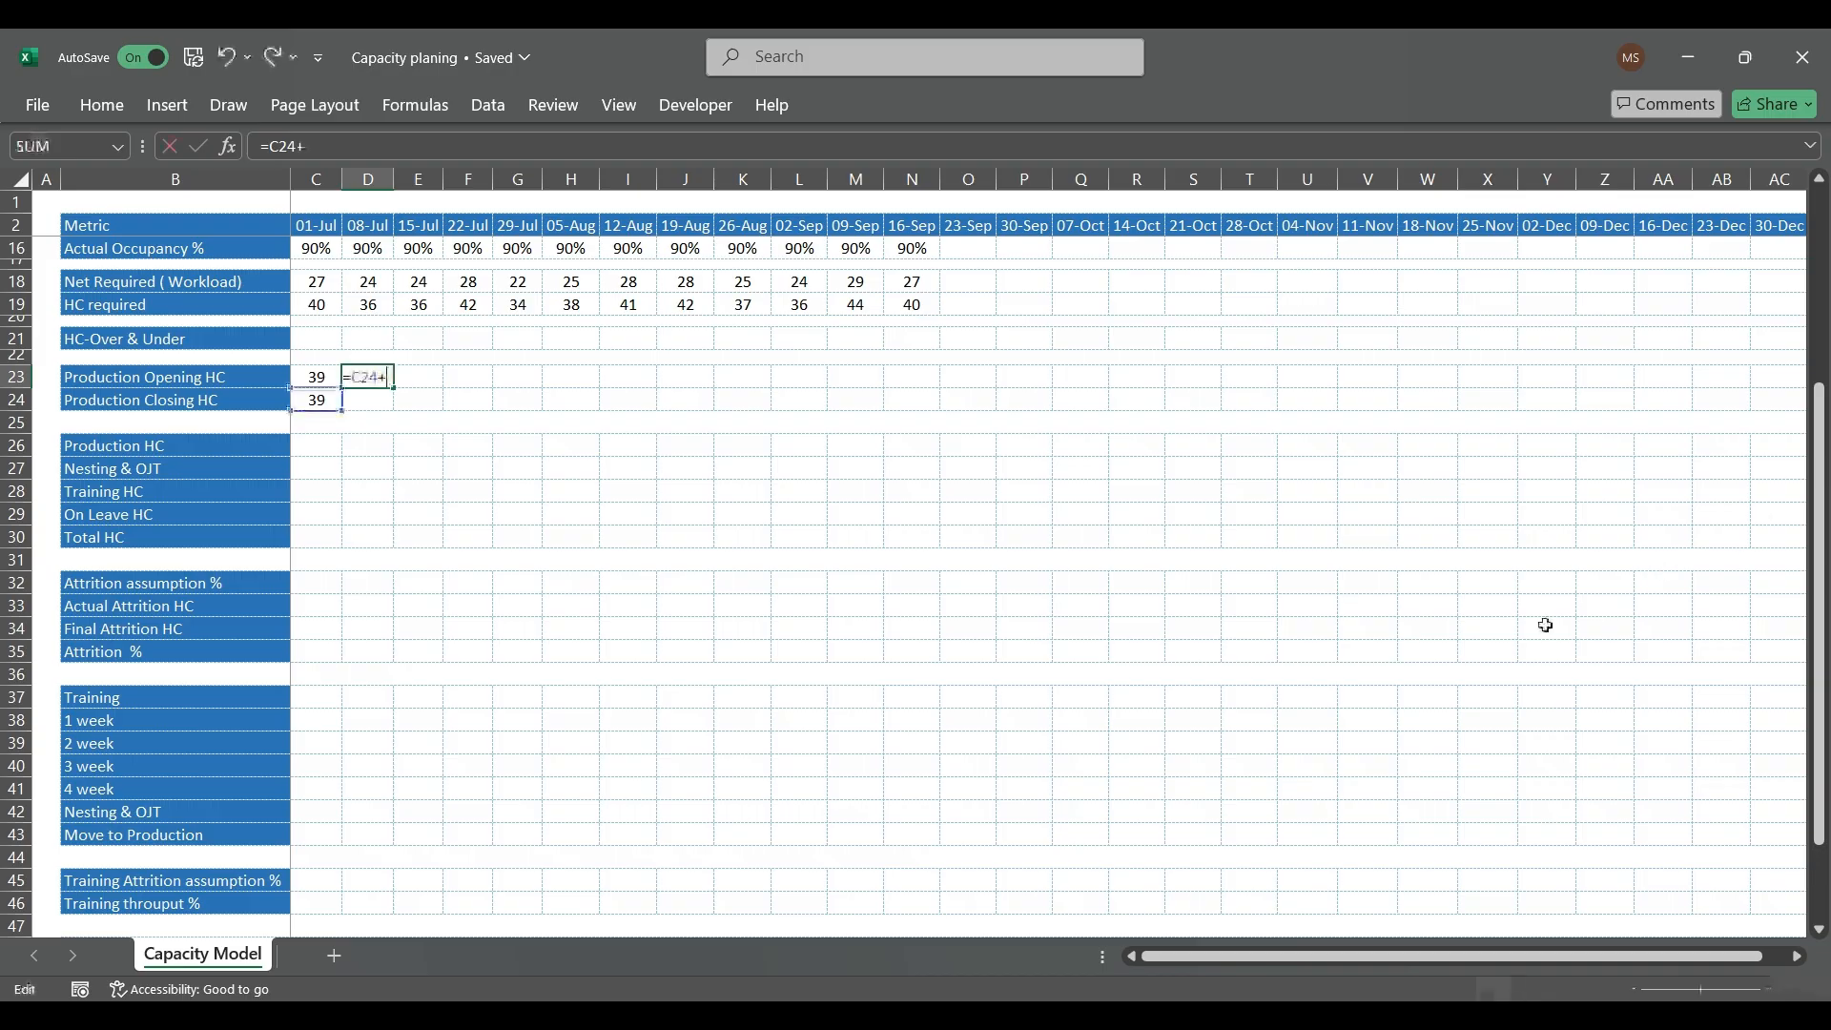
click(325, 469)
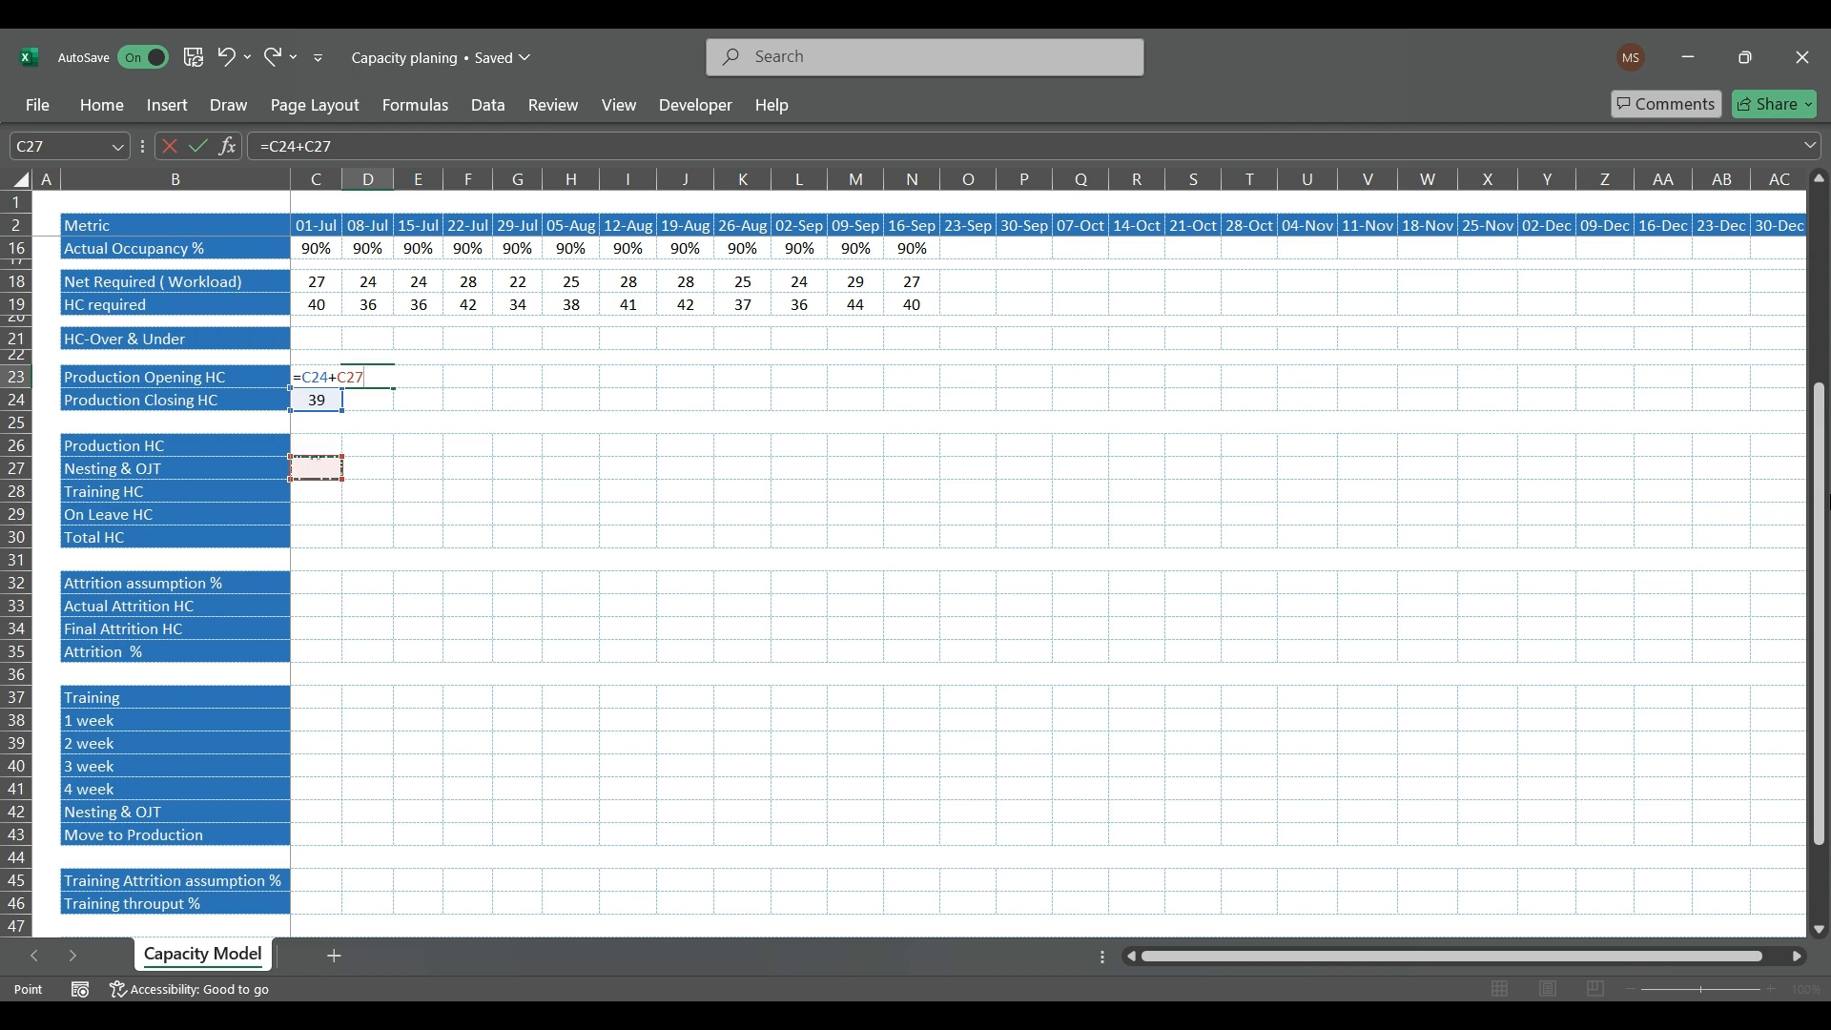
key(Return)
Step: Copy the Production Closing HC formula from C24 to D24
key(Up)
key(Left)
key(Down)
key(ctrl+c)
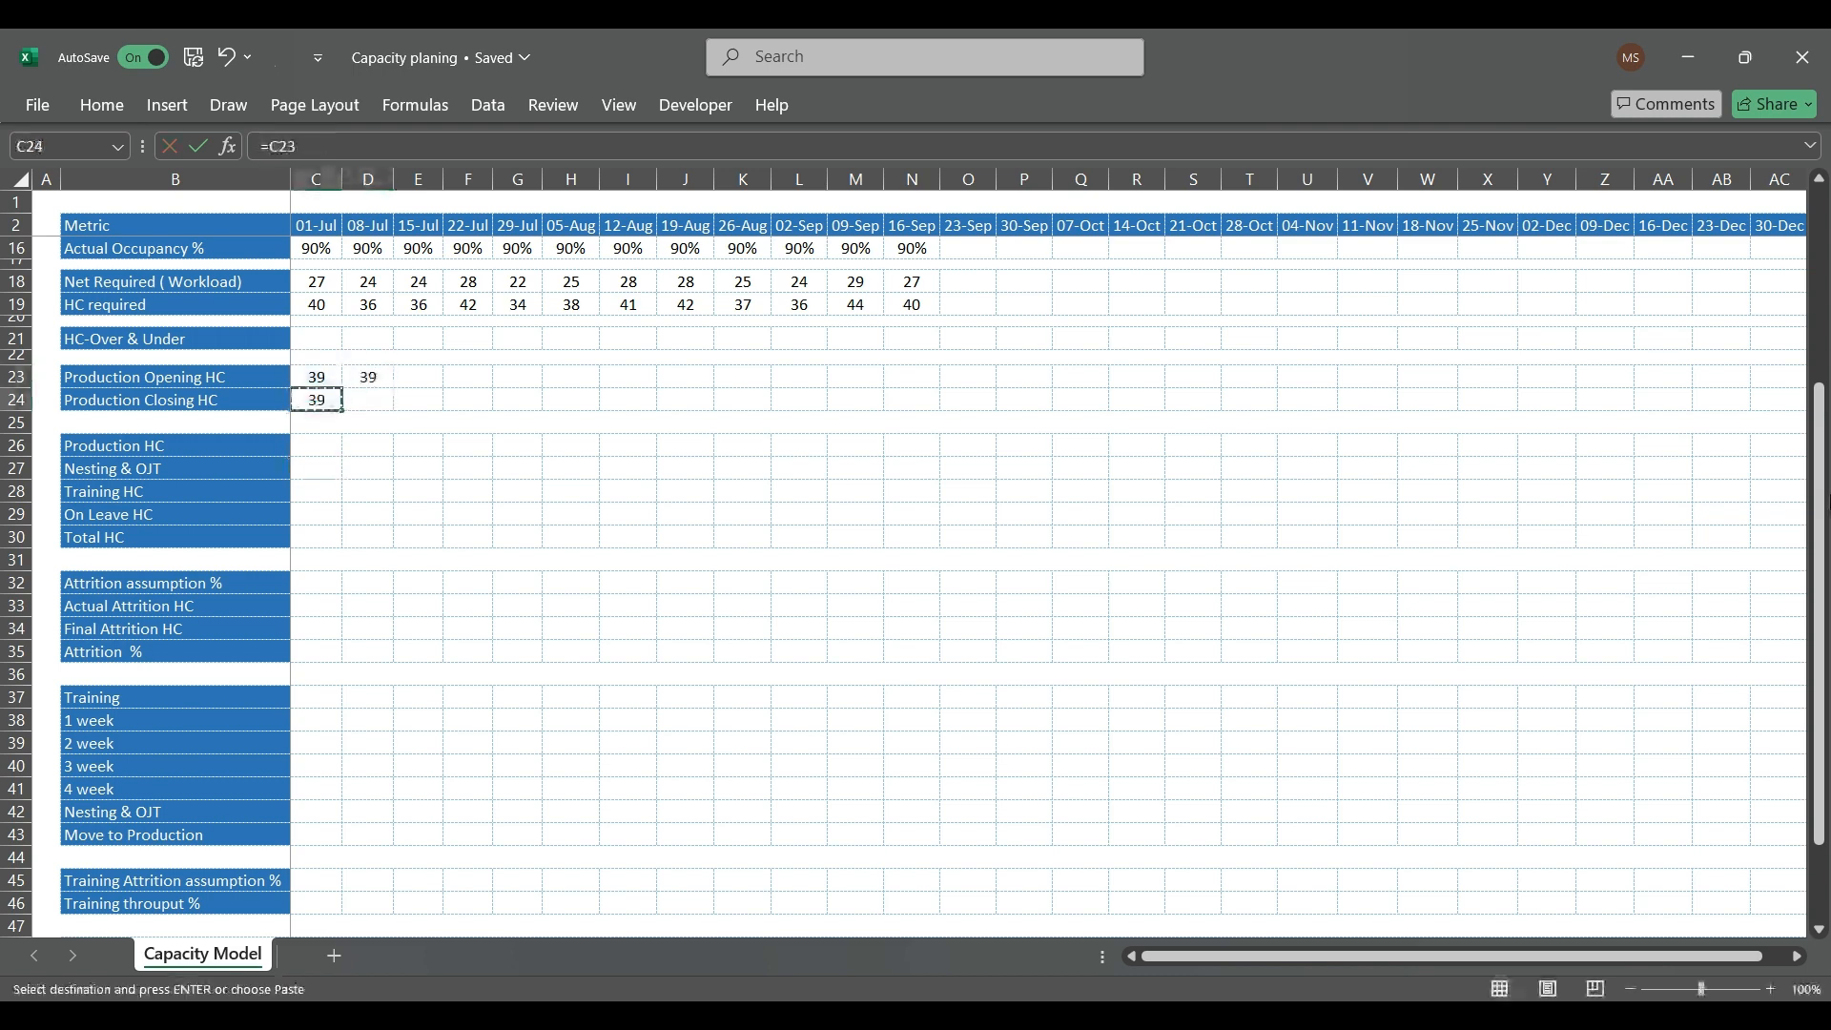
key(Escape)
key(ctrl+c)
key(Right)
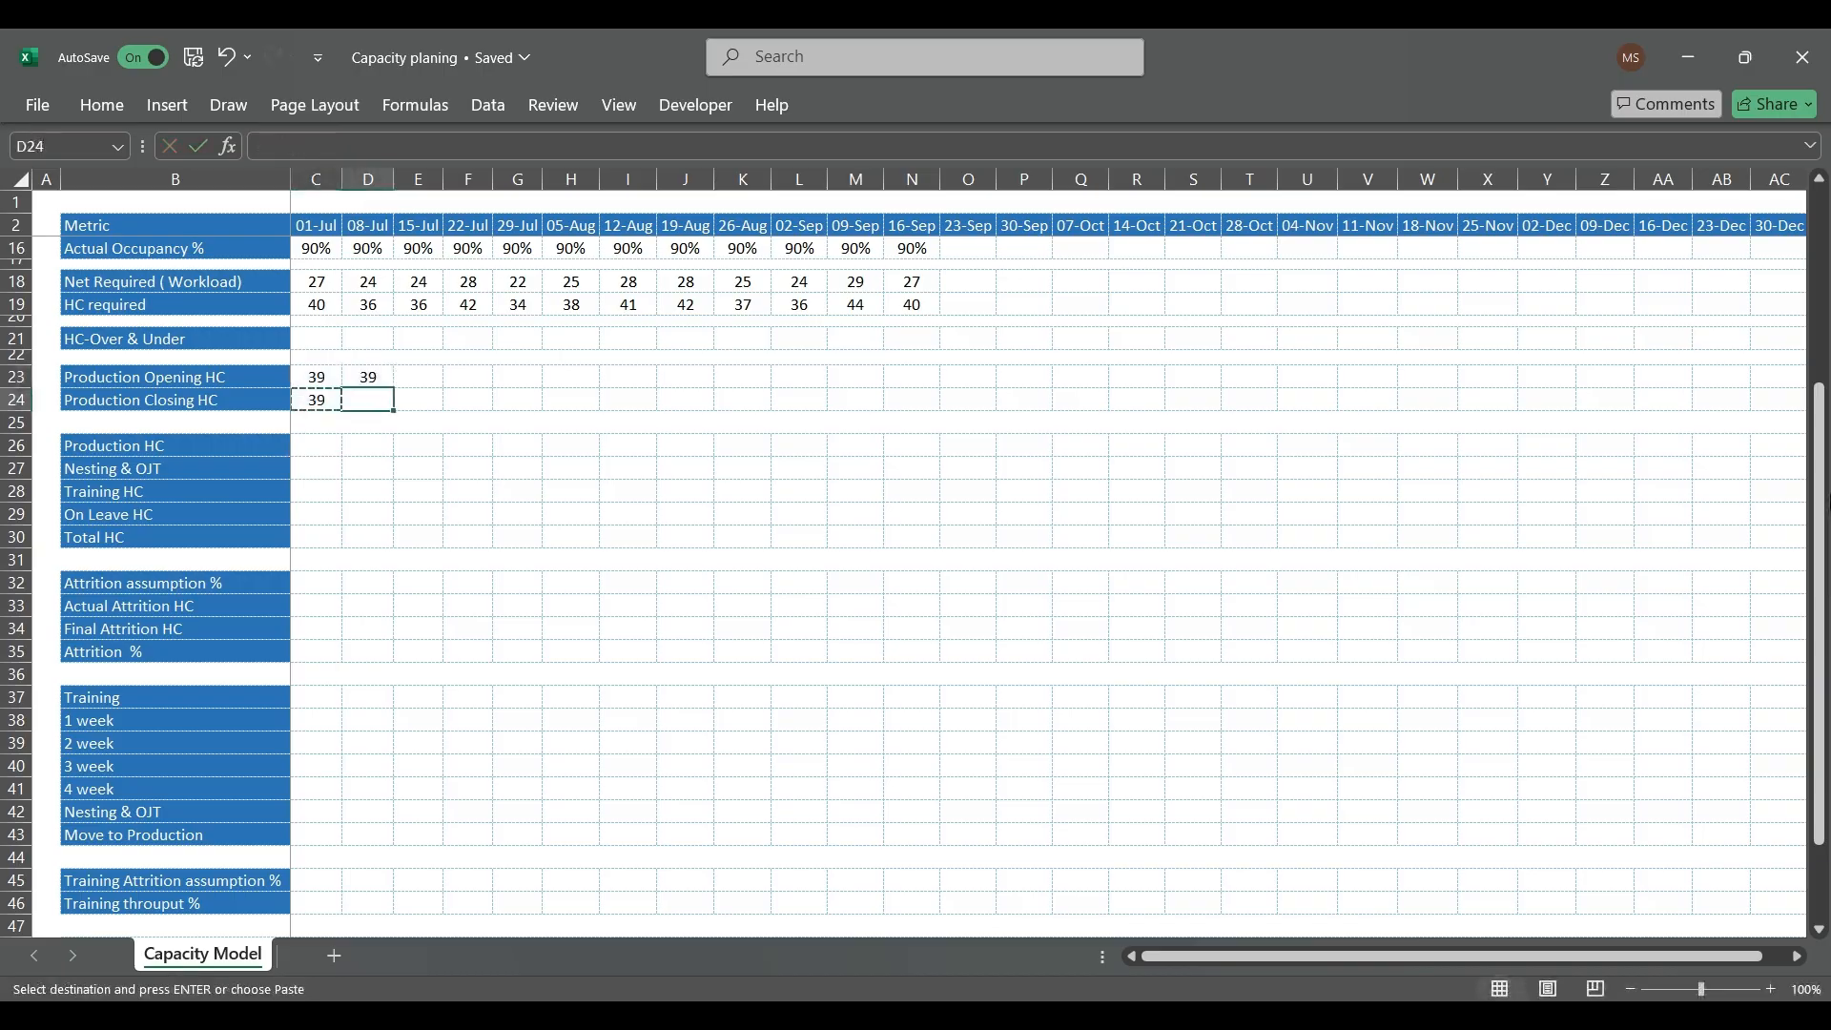
key(ctrl+v)
key(Escape)
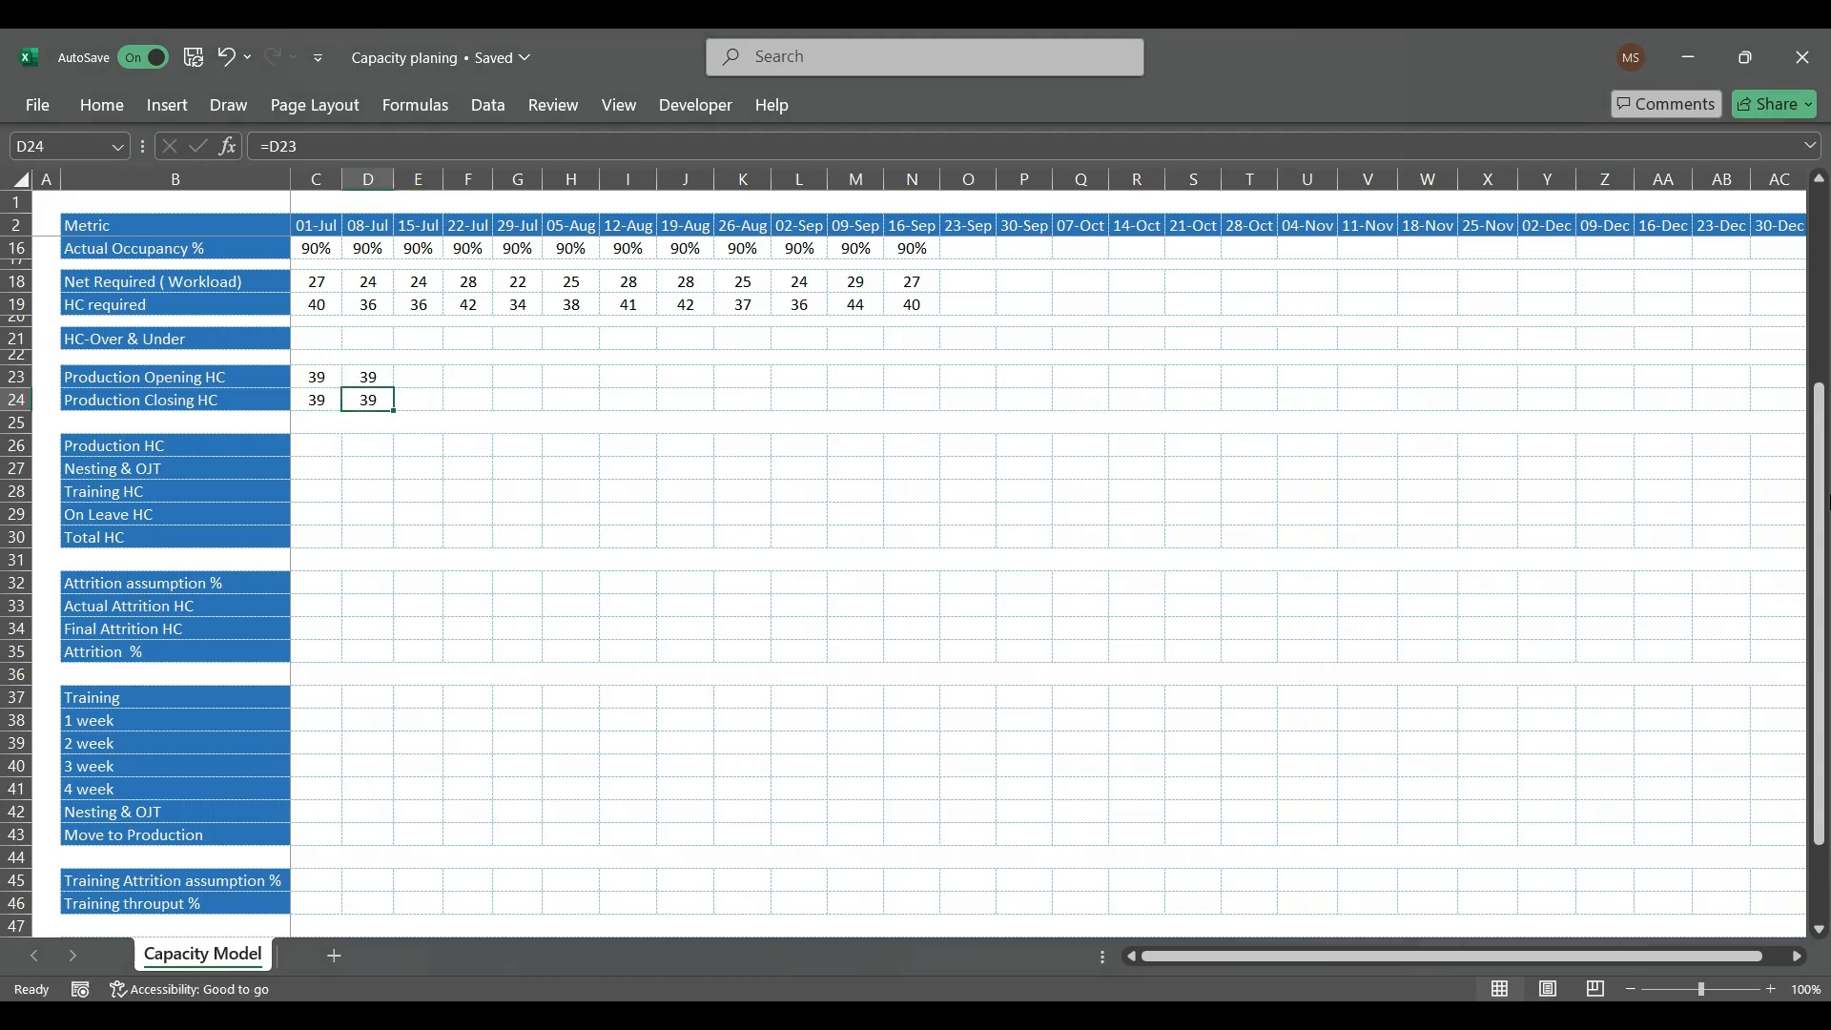
Step: Copy the D23 Production Opening HC formula across the row through 16-Sep in N23
key(Up)
key(ctrl+c)
key(shift+Right)
key(shift+Right)
key(shift+Right)
key(shift+Right)
key(shift+Right)
key(shift+Right)
key(shift+Right)
key(shift+Right)
key(shift+Right)
key(shift+Right)
key(shift+Right)
key(shift+Right)
key(shift+Right)
key(shift+Right)
key(shift+Right)
key(shift+Right)
key(shift+Right)
key(shift+Right)
key(shift+Right)
key(shift+Right)
key(shift+Right)
key(shift+Right)
key(shift+Right)
key(shift+Right)
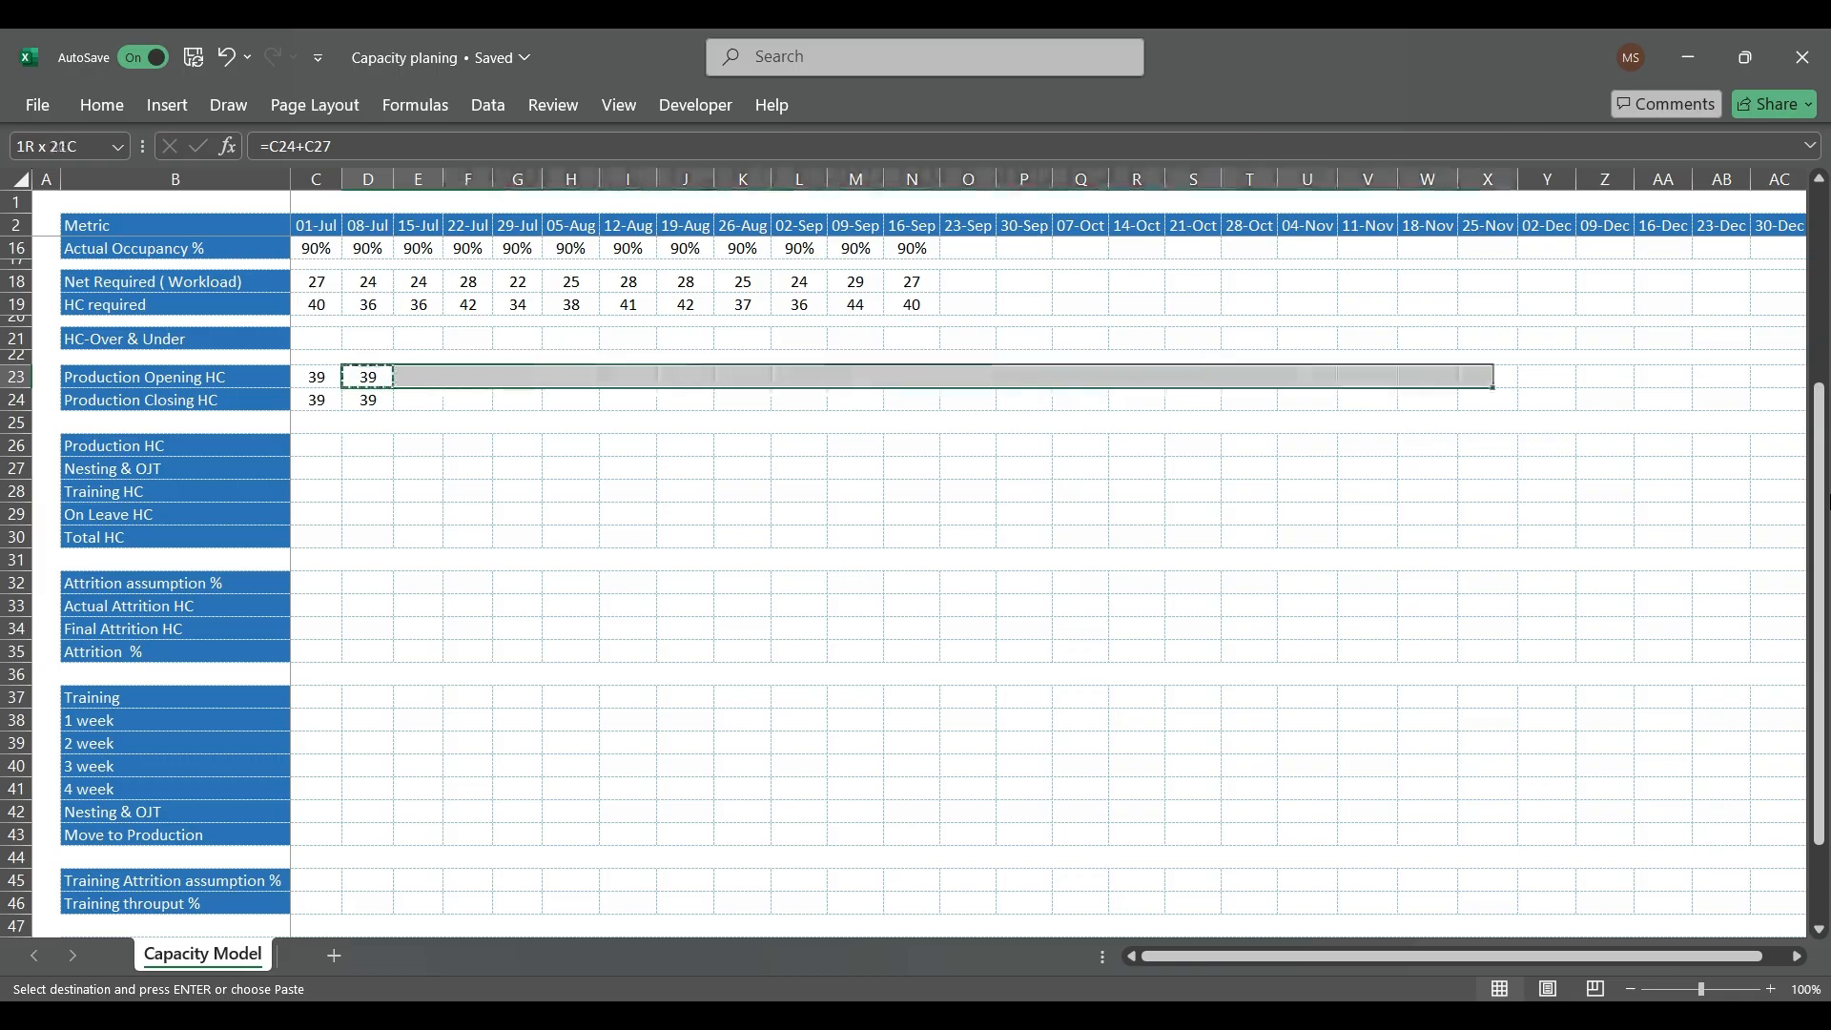
key(shift+Left)
key(shift+Left)
key(shift+Left)
key(shift+Left)
key(shift+Left)
key(shift+Left)
key(shift+Left)
key(shift+Left)
key(shift+Left)
key(shift+Left)
key(shift+Left)
key(shift+Left)
key(shift+Left)
key(shift+Left)
key(shift+Left)
key(shift+Left)
key(shift+Left)
key(shift+Left)
key(shift+Left)
key(shift+Left)
key(shift+Left)
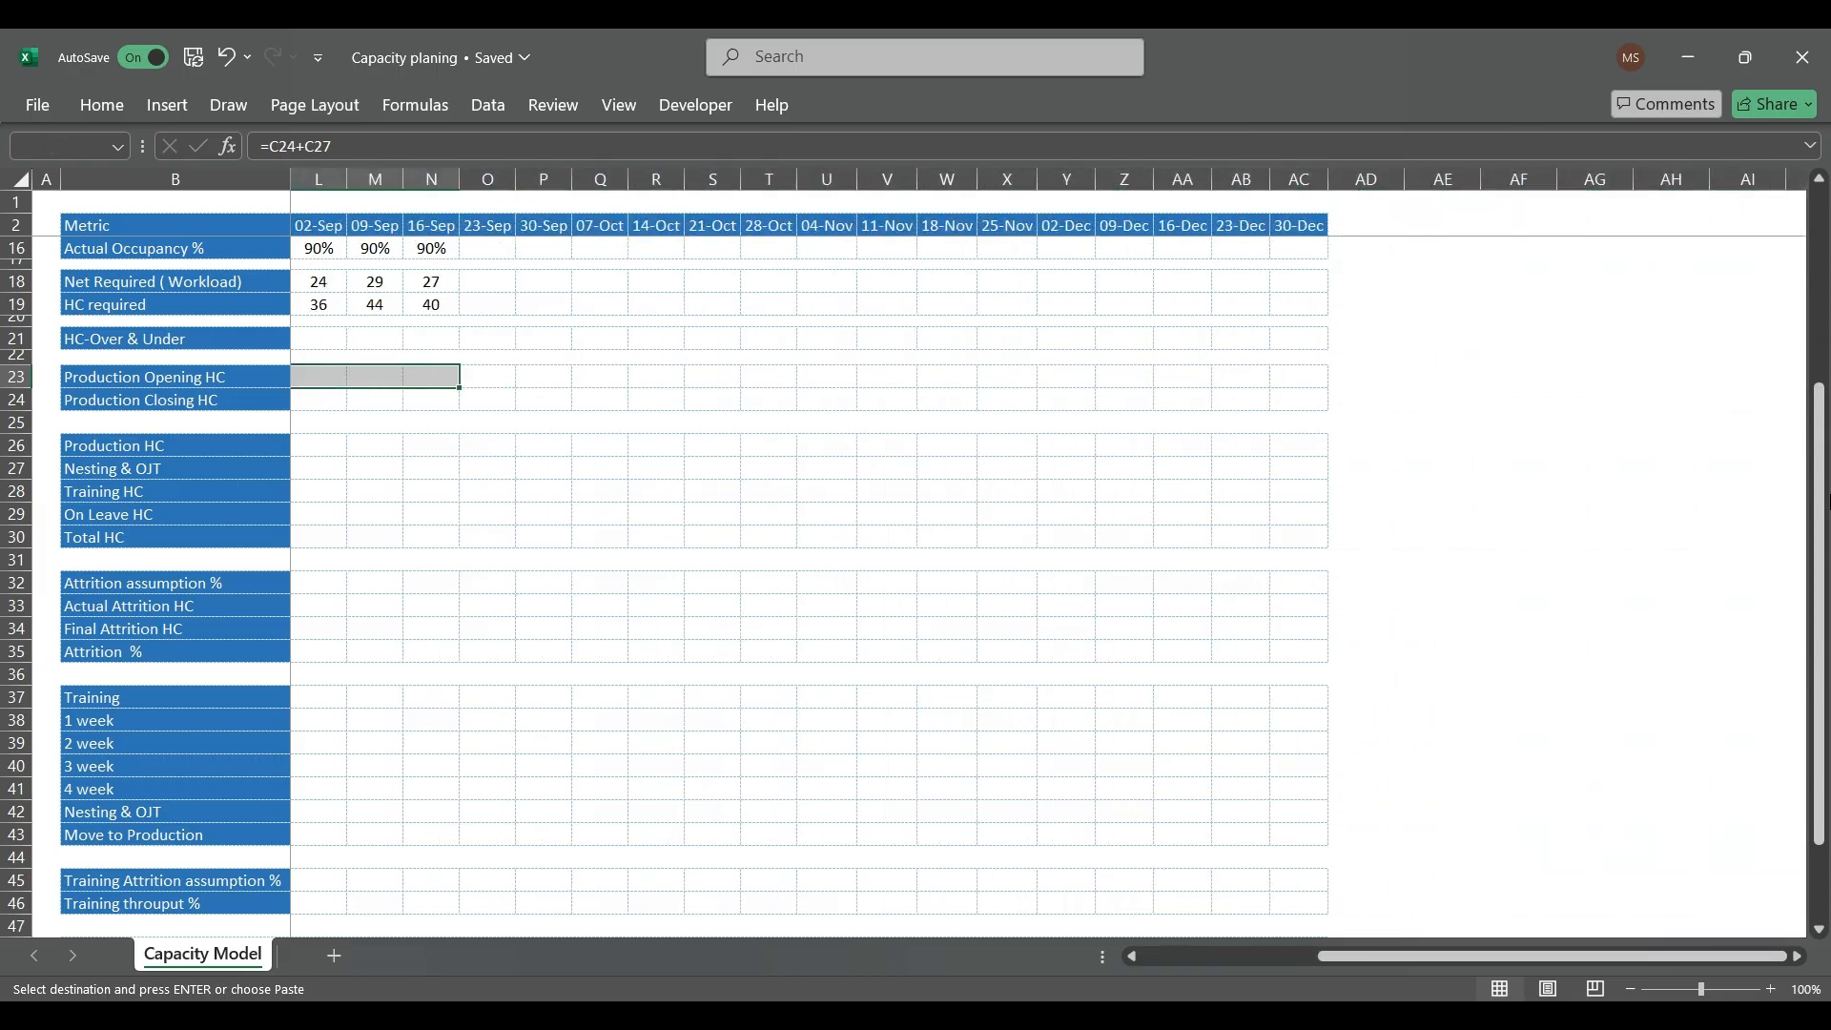
key(ctrl+v)
key(Home)
key(Right)
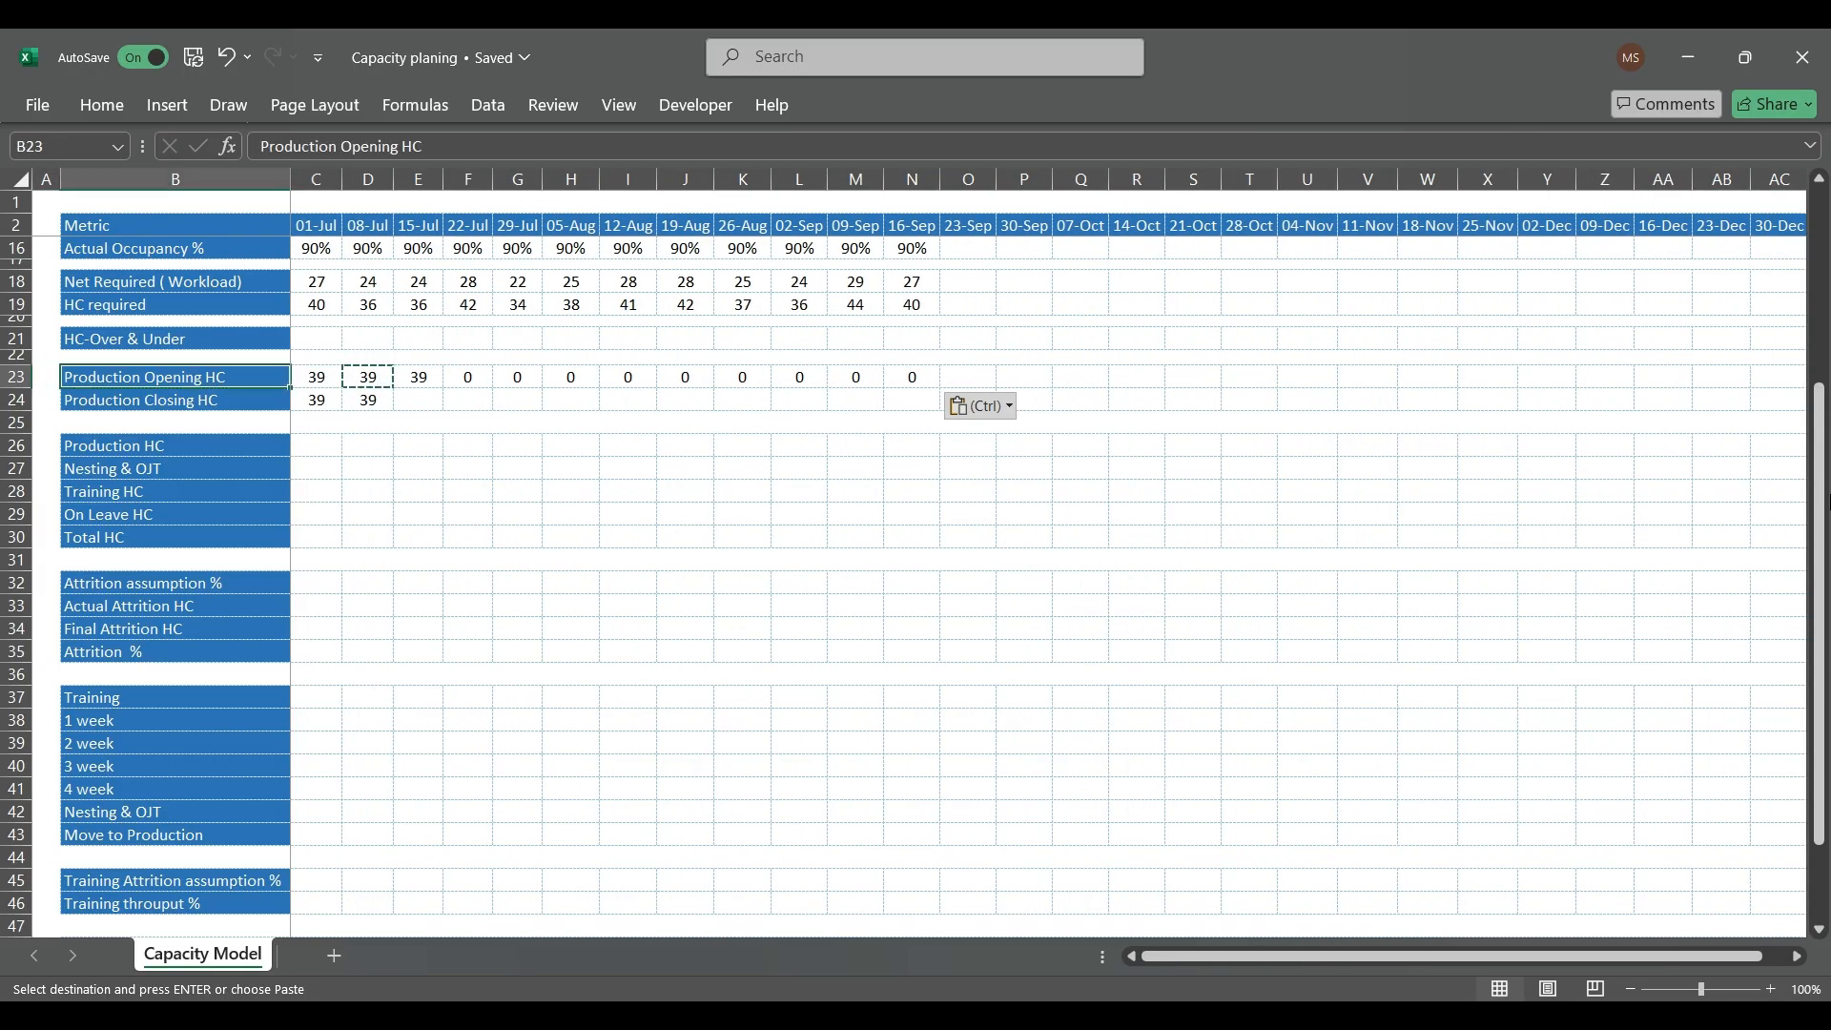
key(Right)
key(Right)
key(Right)
key(Escape)
Step: Extend the 08-Jul Production Closing HC formula in D24 to =D23-(C34+C29), subtracting the prior week's final attrition and on-leave headcount
key(Left)
key(Down)
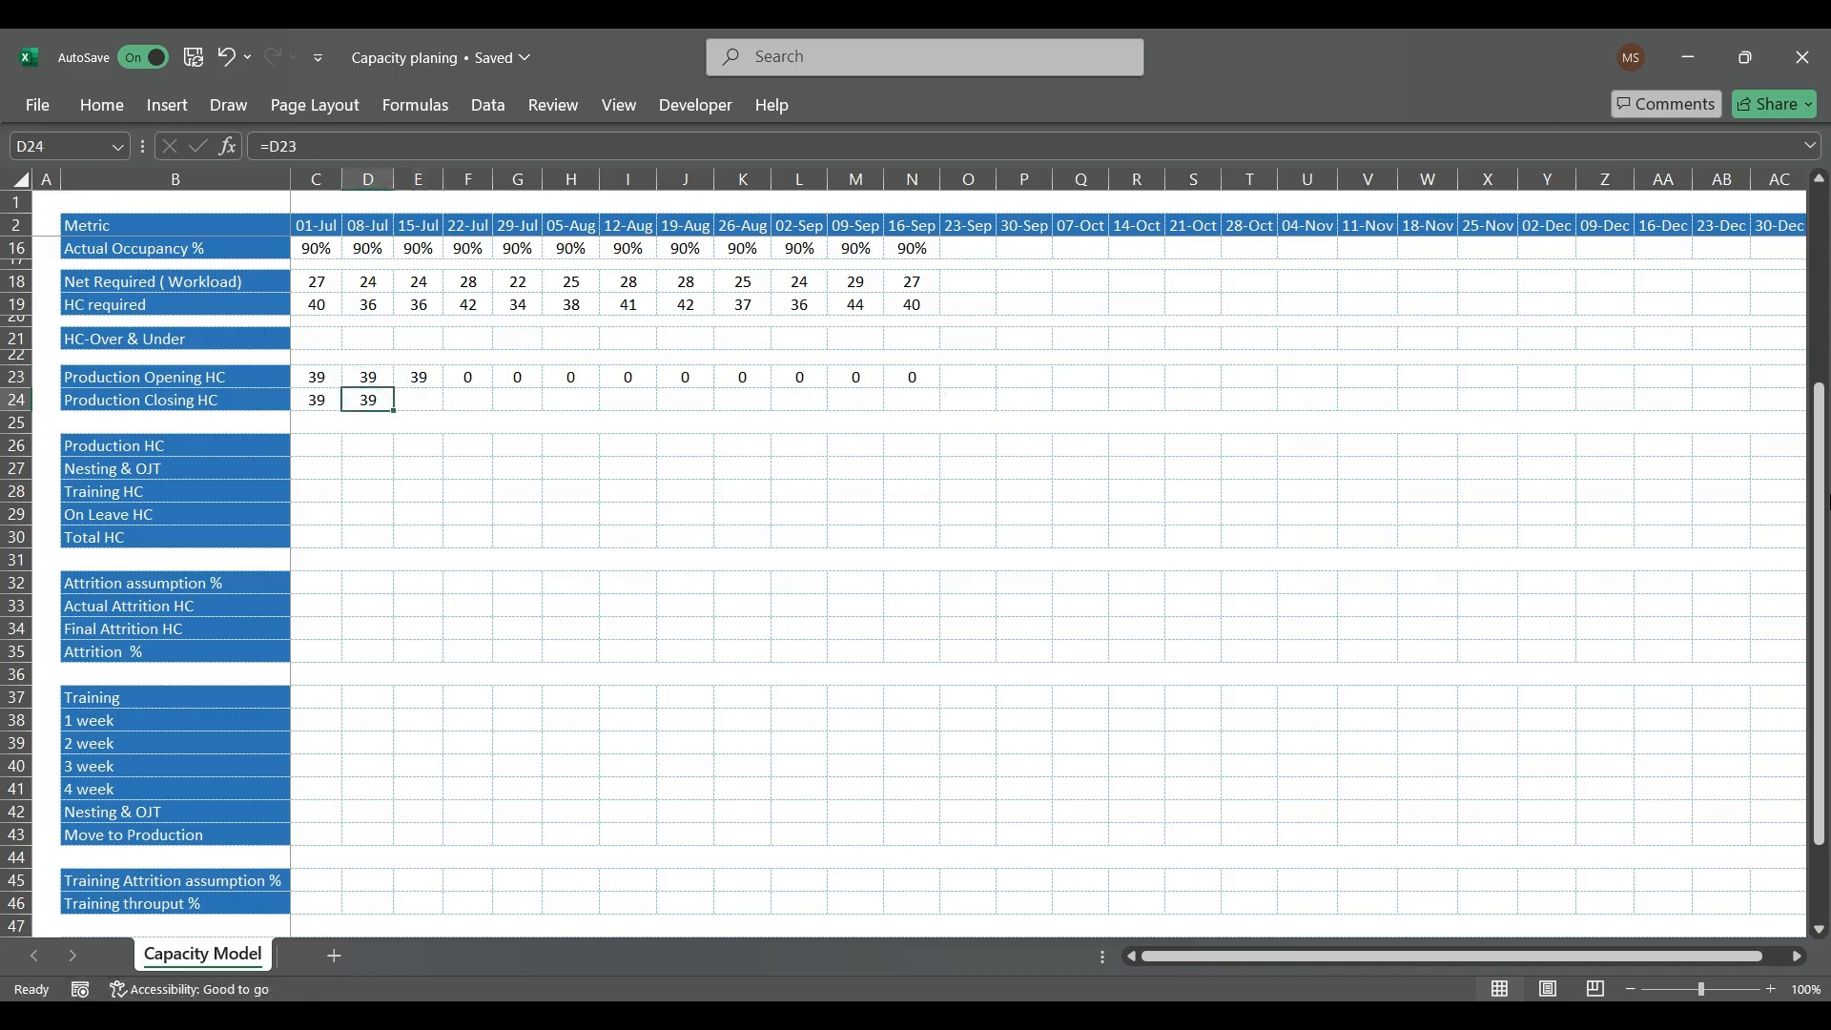
key(F2)
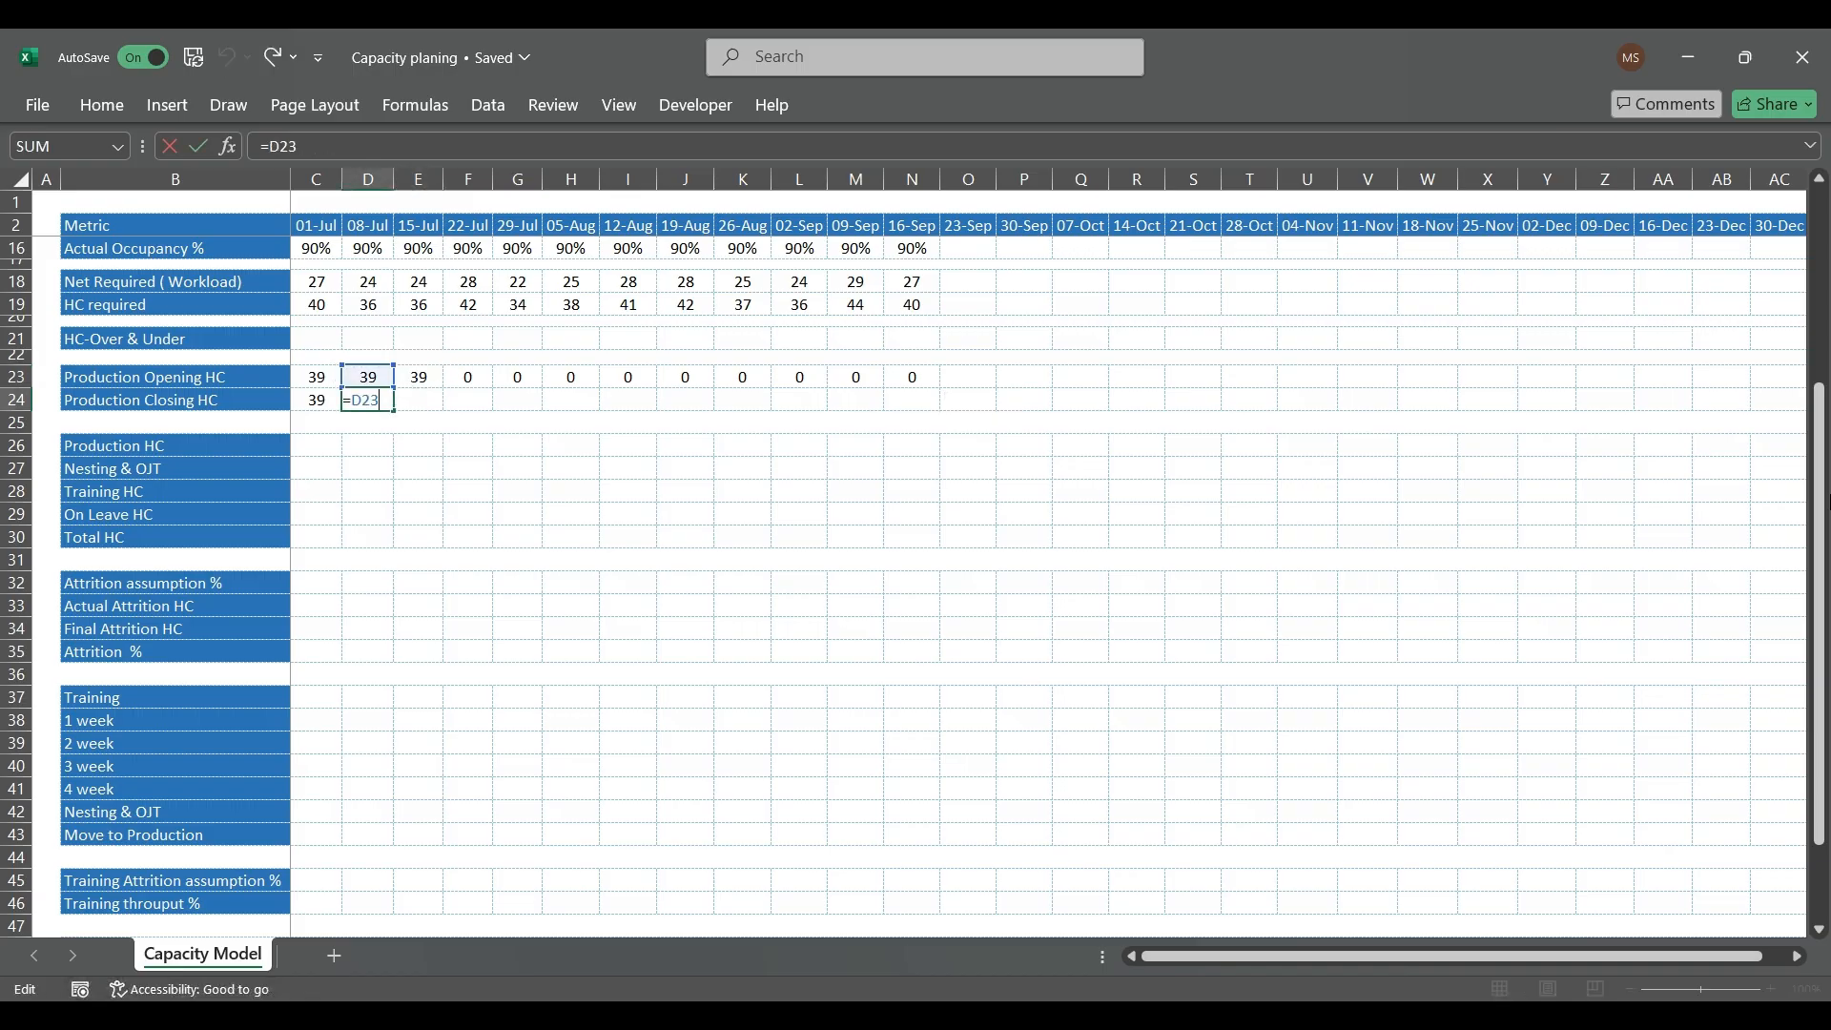
text(-()
click(315, 629)
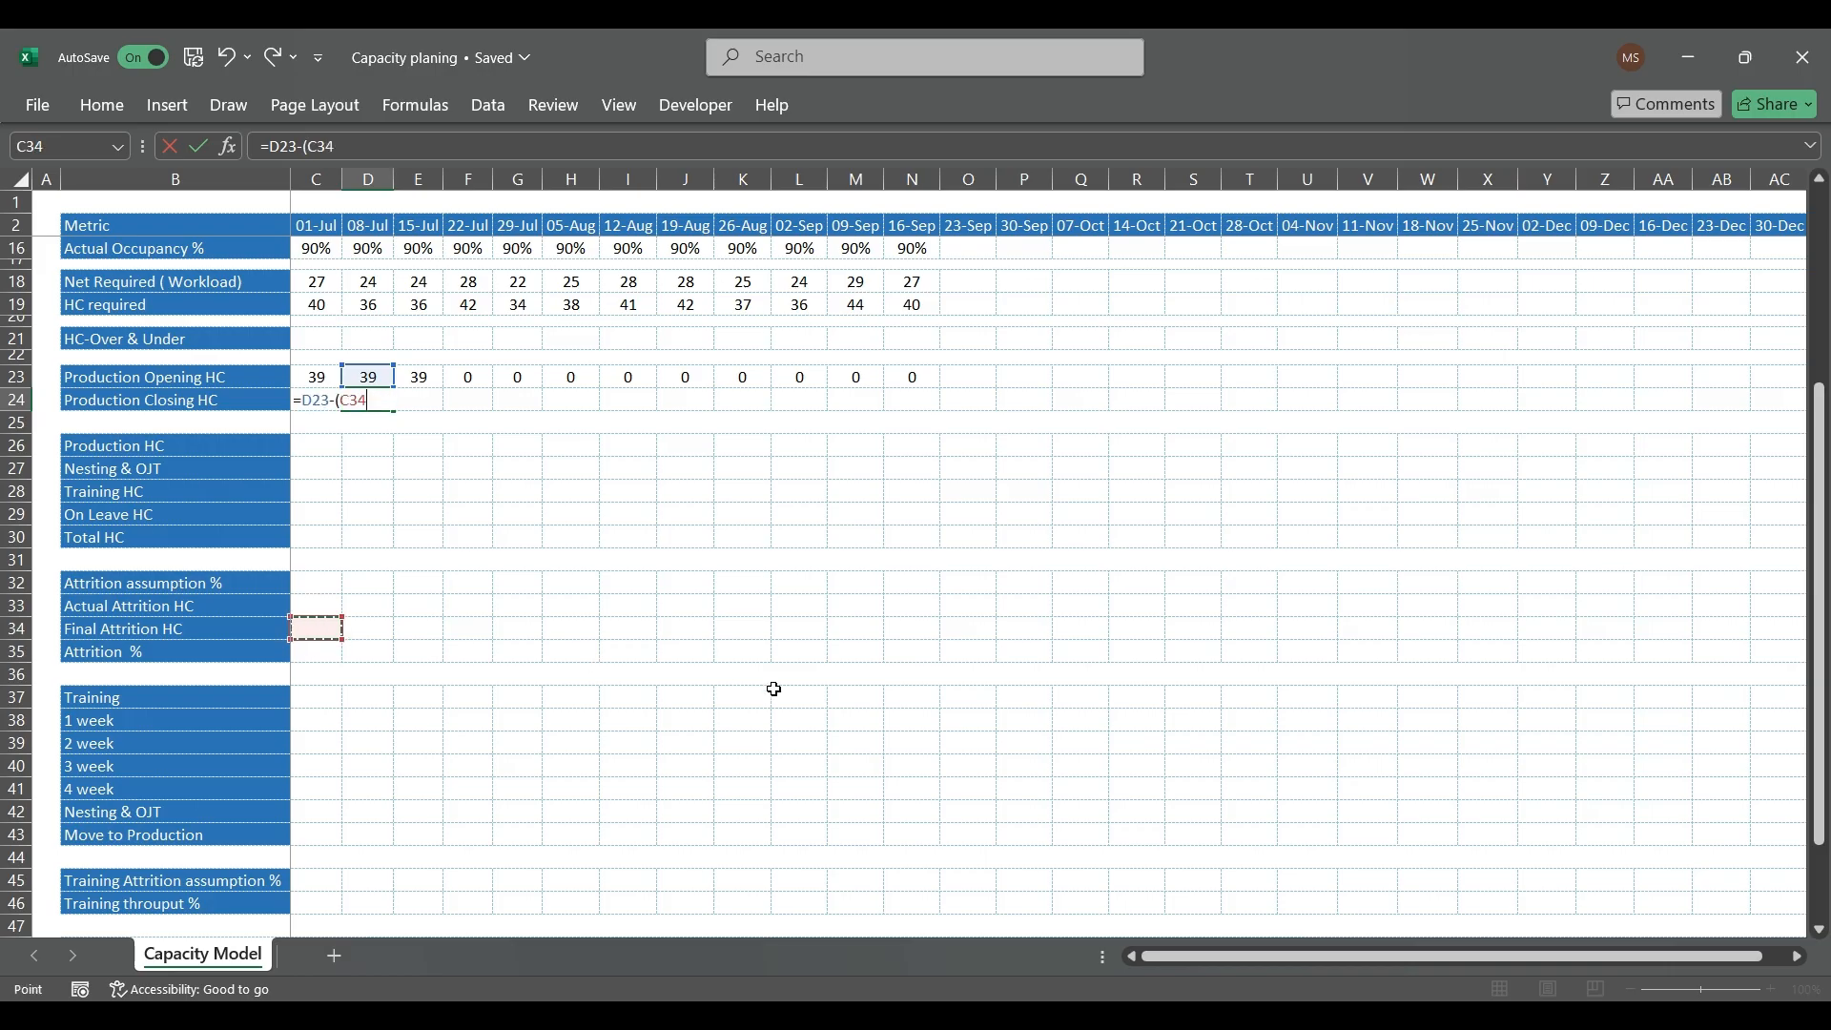
text())
click(322, 507)
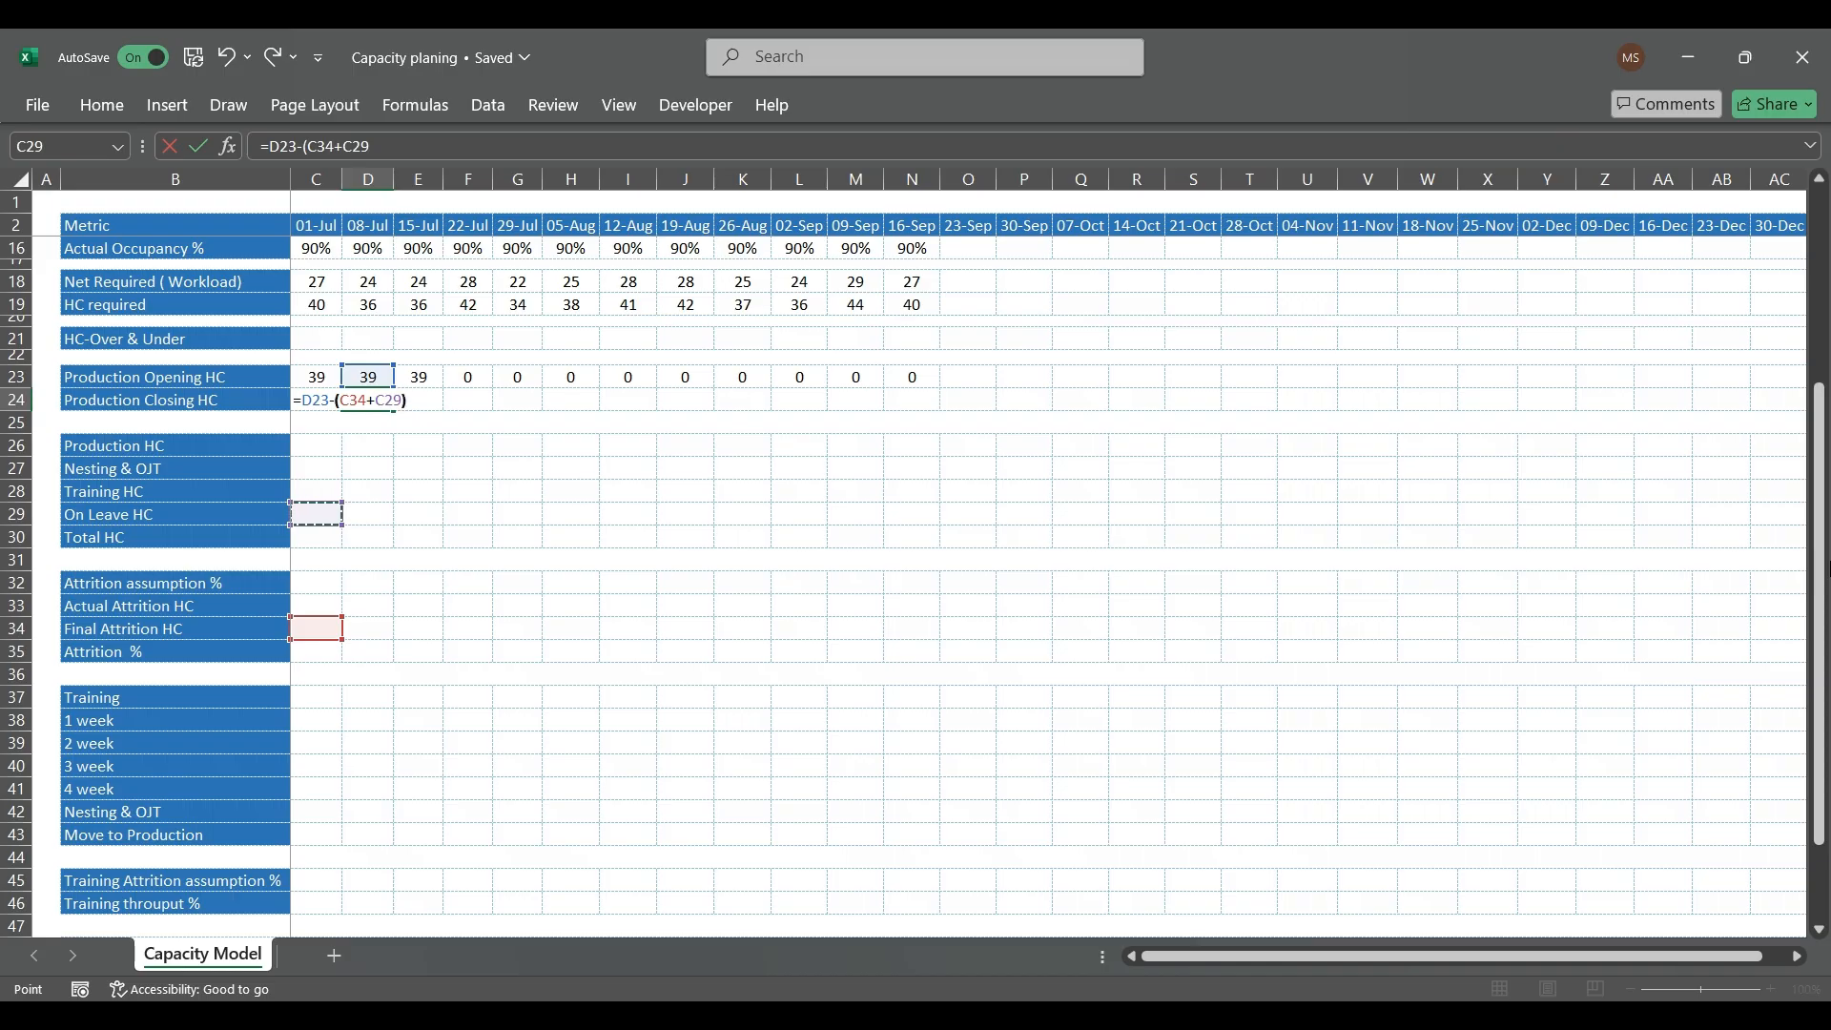
text())
key(Return)
Step: Enter 1 as the 01-Jul Final Attrition HC in C34
key(Down)
key(Down)
key(Down)
key(Down)
key(Down)
key(Down)
key(Down)
key(Down)
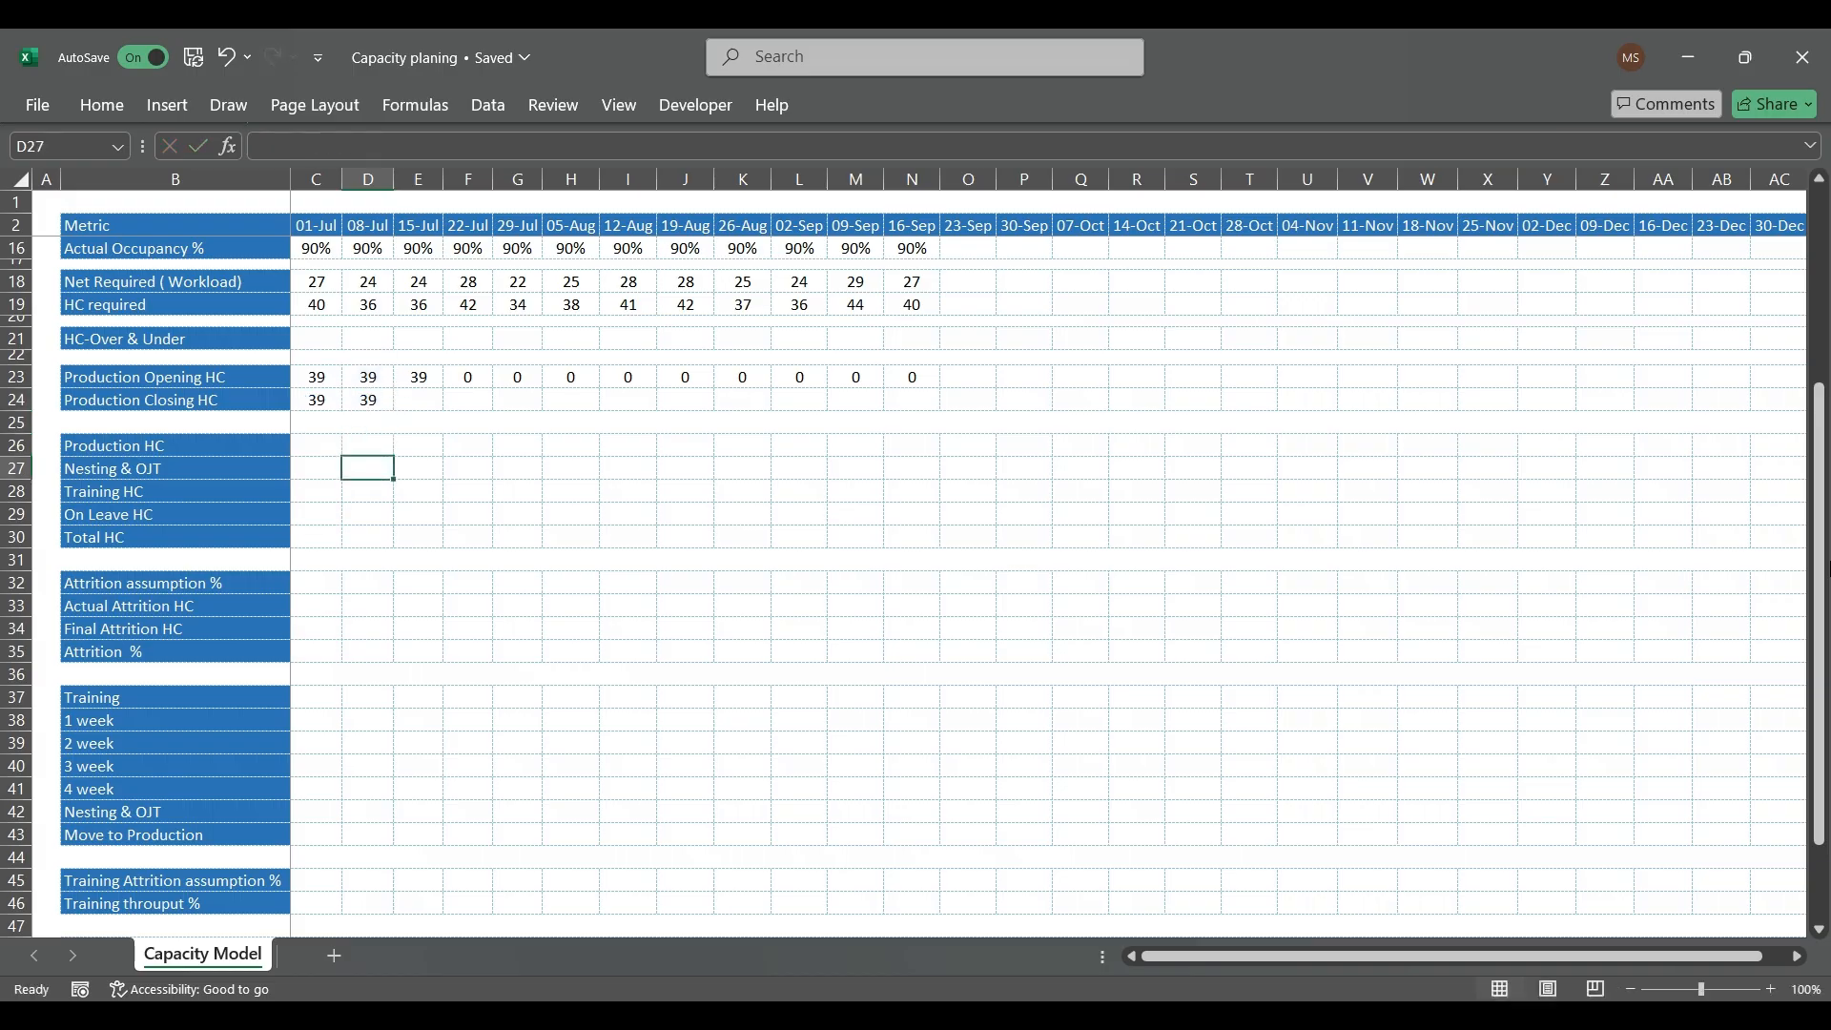
key(Down)
key(Left)
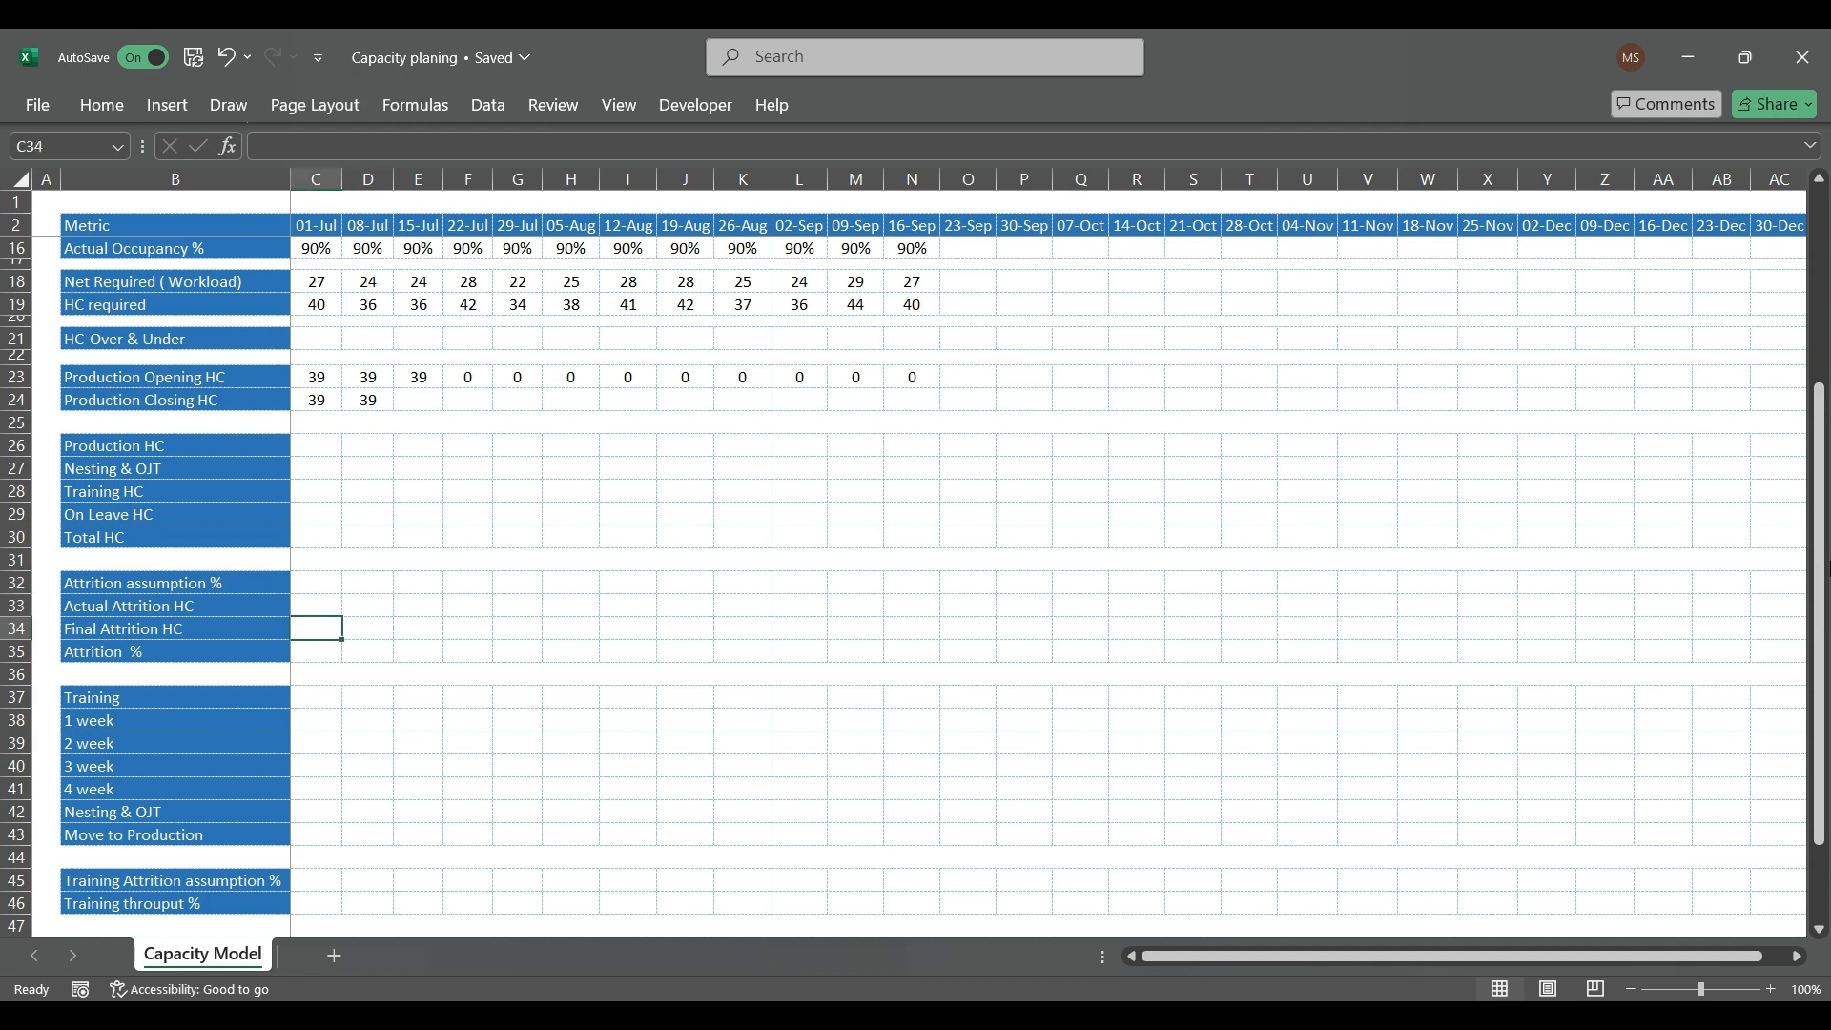
text(1)
key(Return)
key(Up)
Step: Copy the D24 Production Closing HC formula across the row through 16-Sep in N24
key(Up)
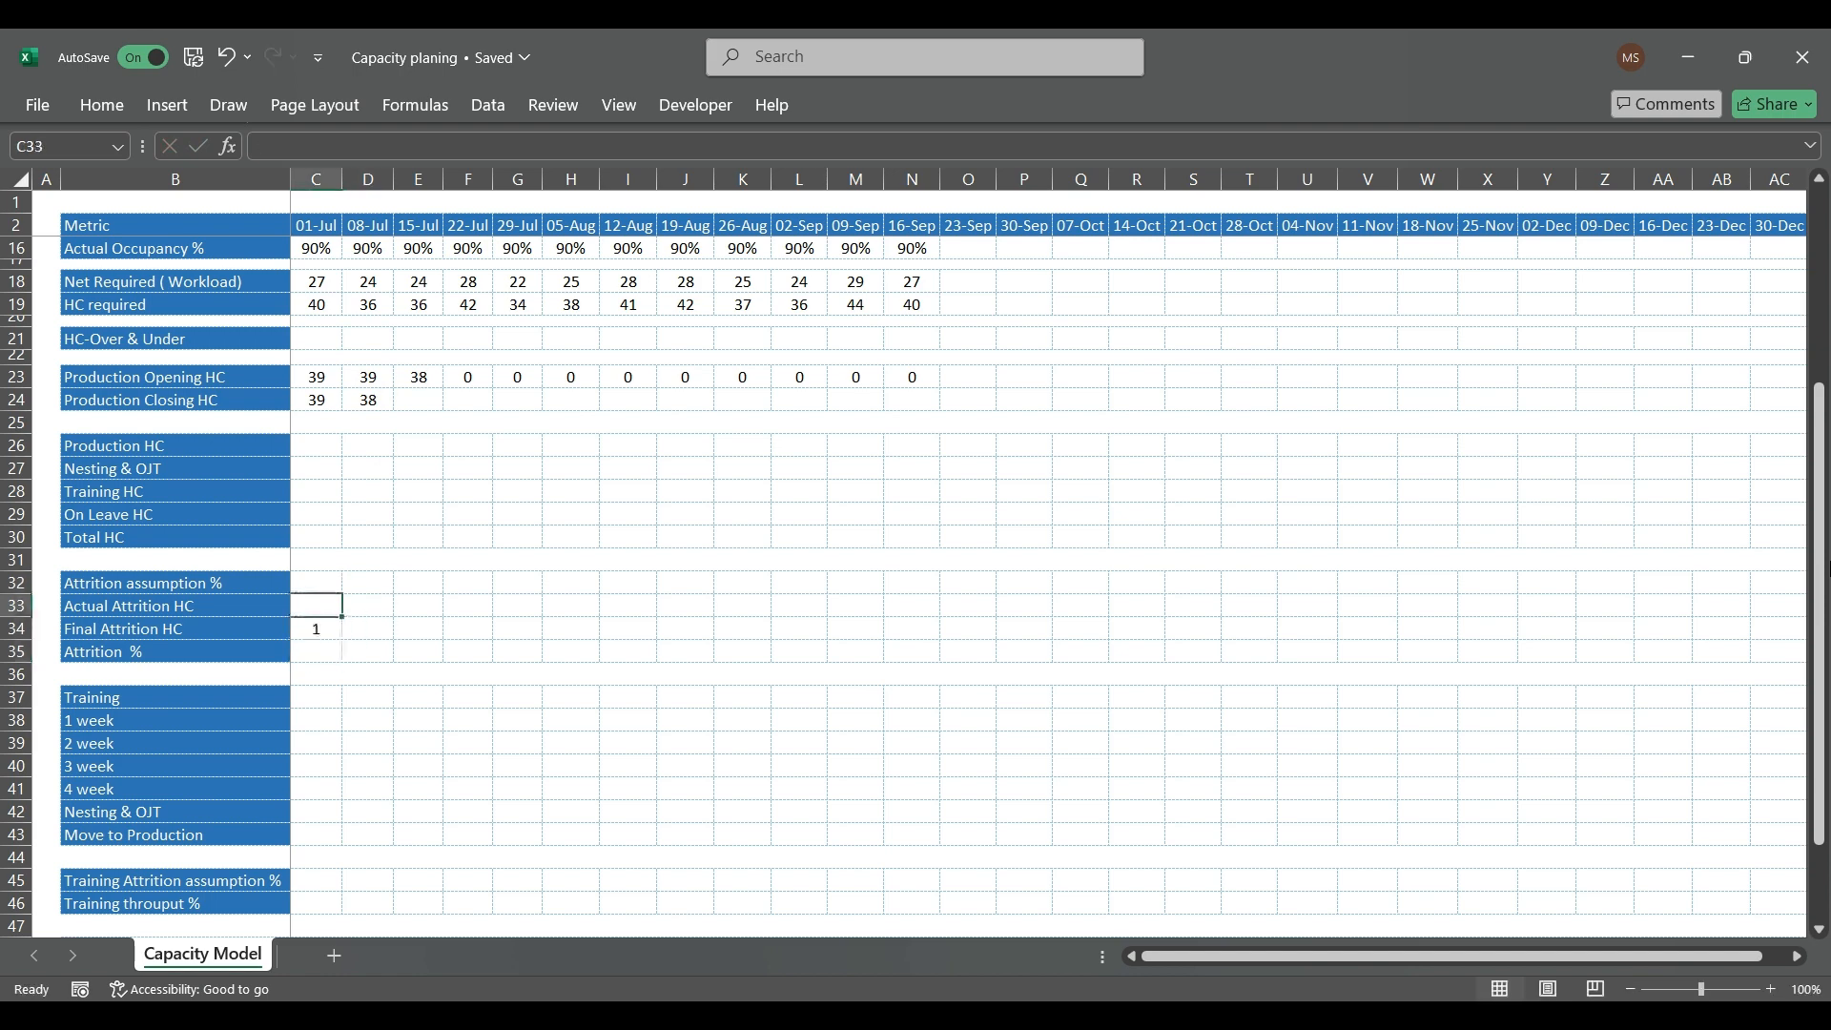
key(Down)
key(Up)
key(Up)
key(Up)
key(Up)
key(Up)
key(Up)
key(Up)
key(Up)
key(Up)
key(Up)
key(Up)
key(Up)
key(Up)
key(Right)
key(Right)
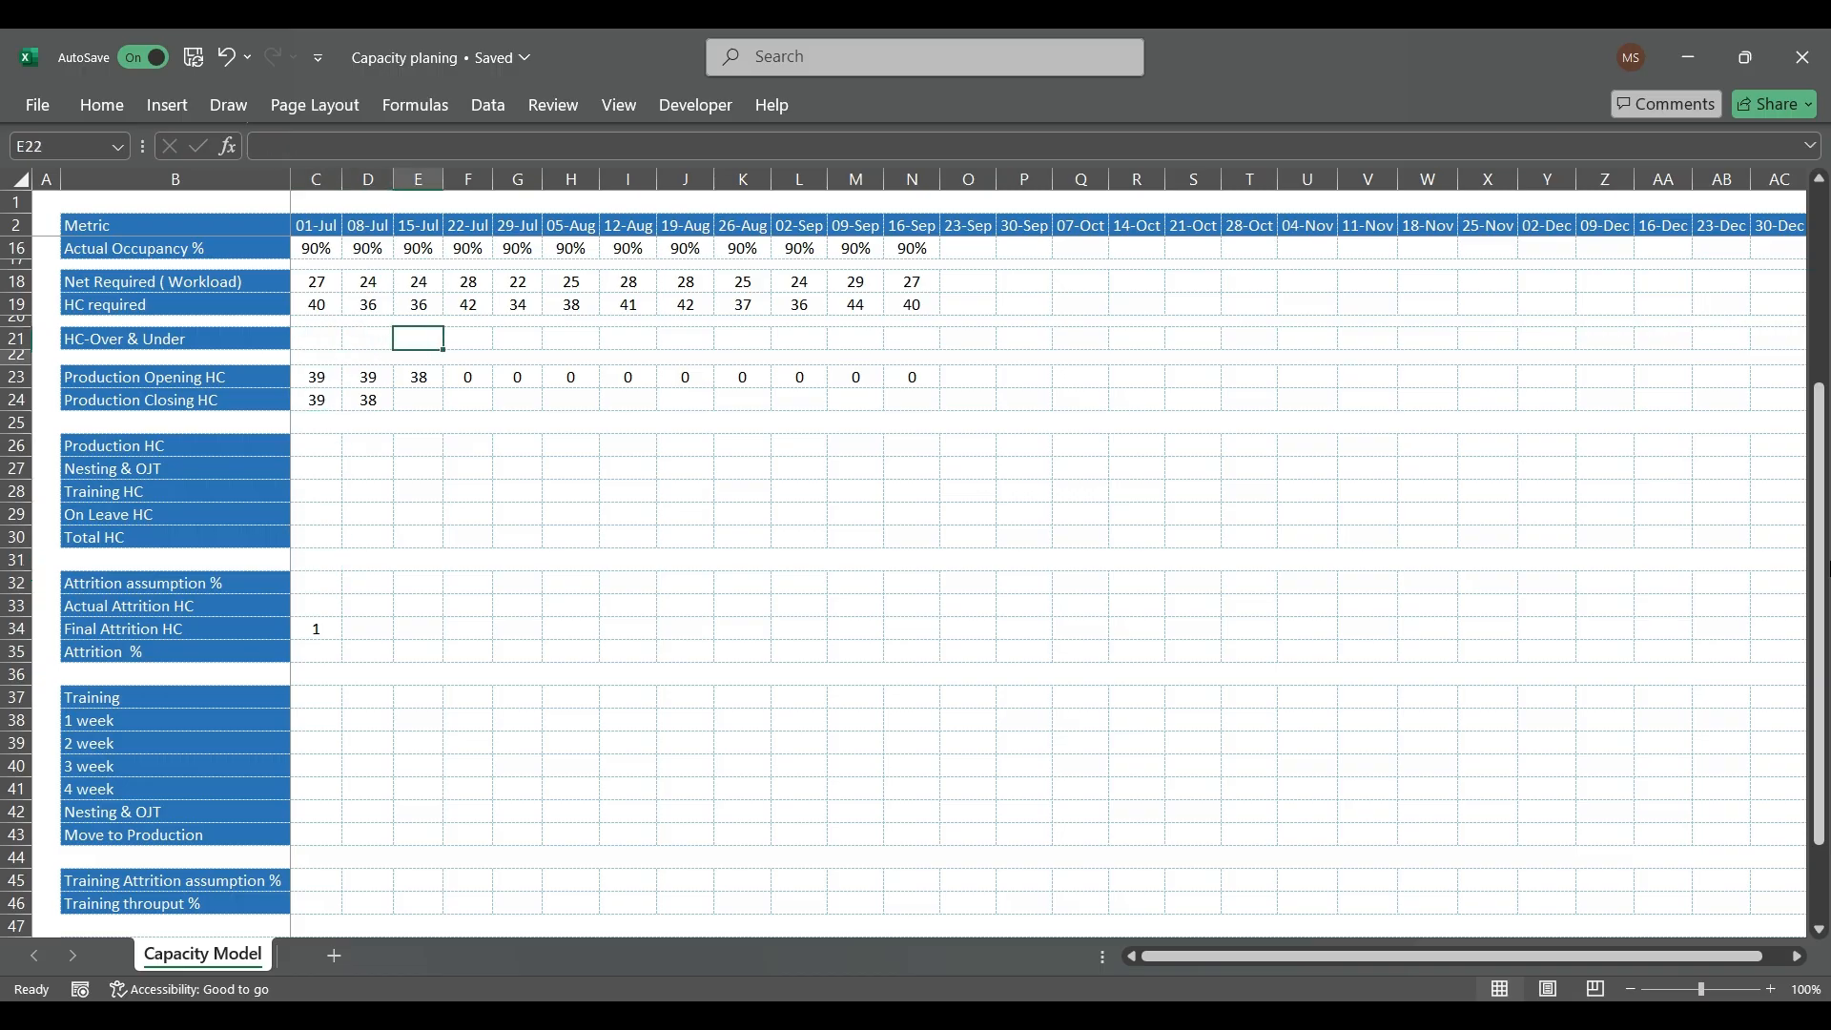
key(Down)
key(Down)
key(Left)
key(ctrl+c)
key(shift+Right)
key(shift+Right)
key(shift+Right)
key(shift+Right)
key(shift+Right)
key(shift+Right)
key(shift+Right)
key(shift+Right)
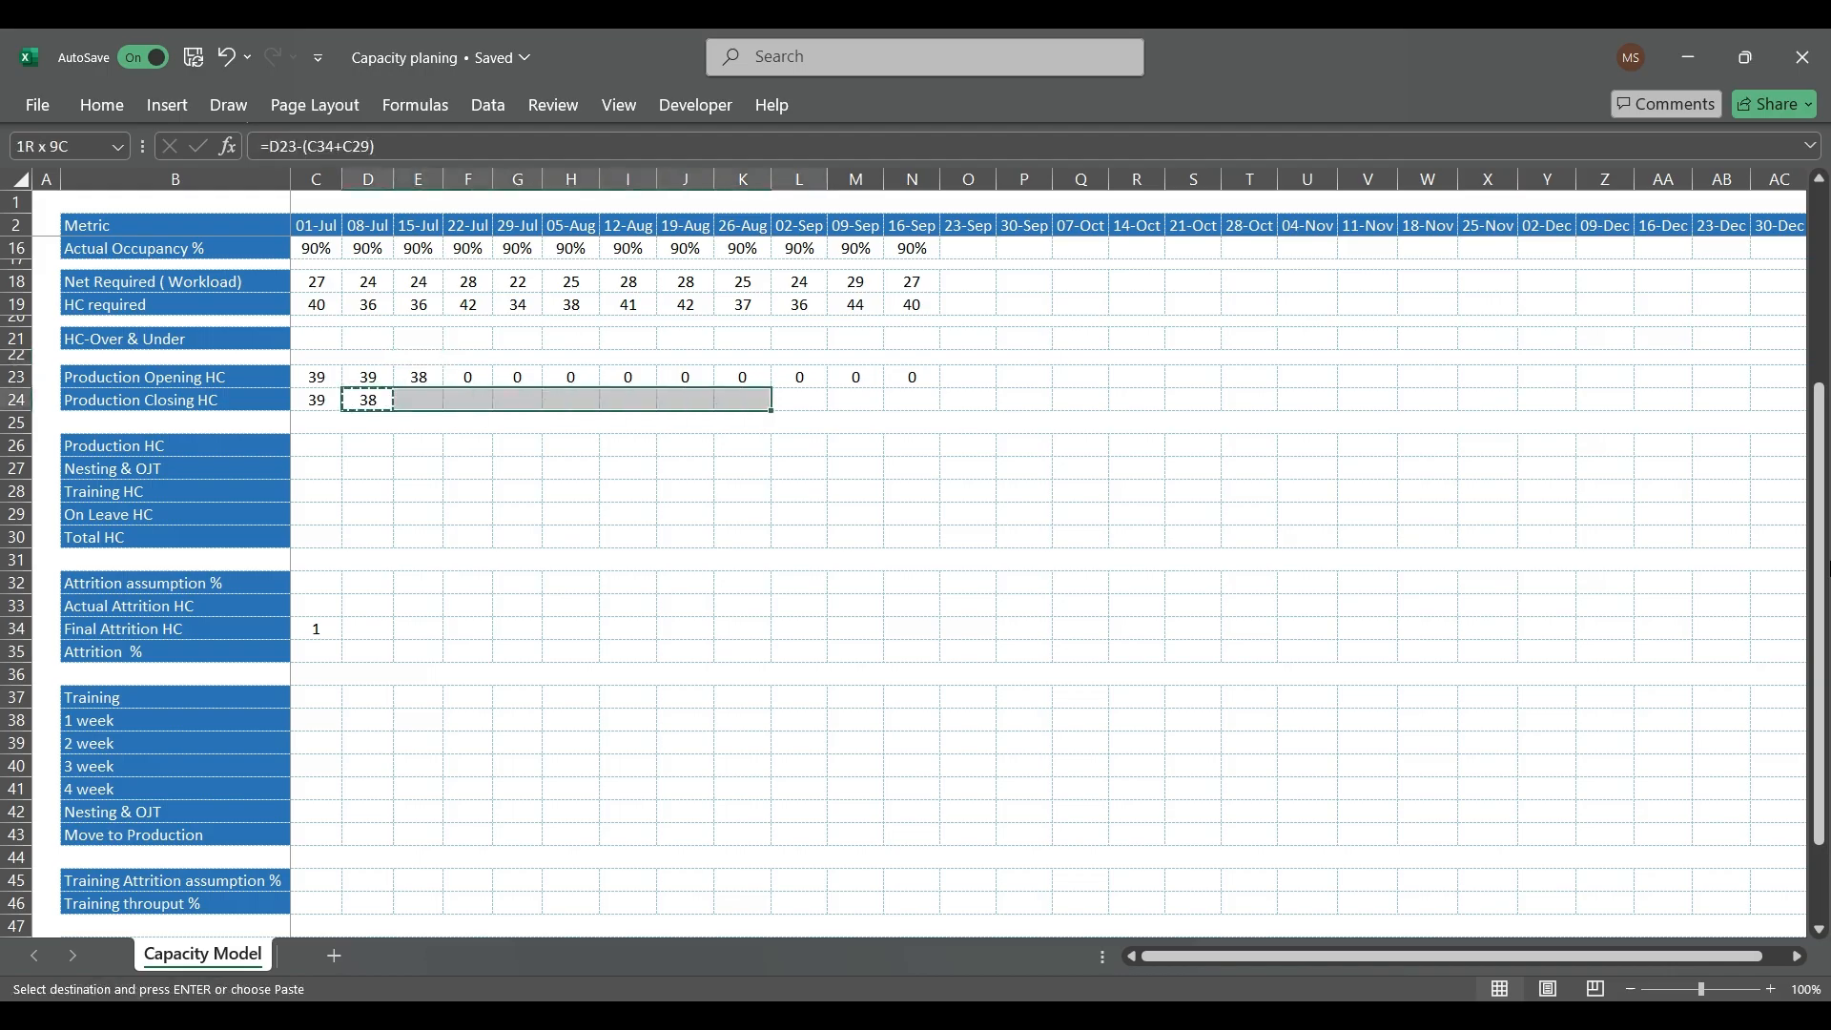
key(shift+Right)
key(shift+Right)
key(ctrl+v)
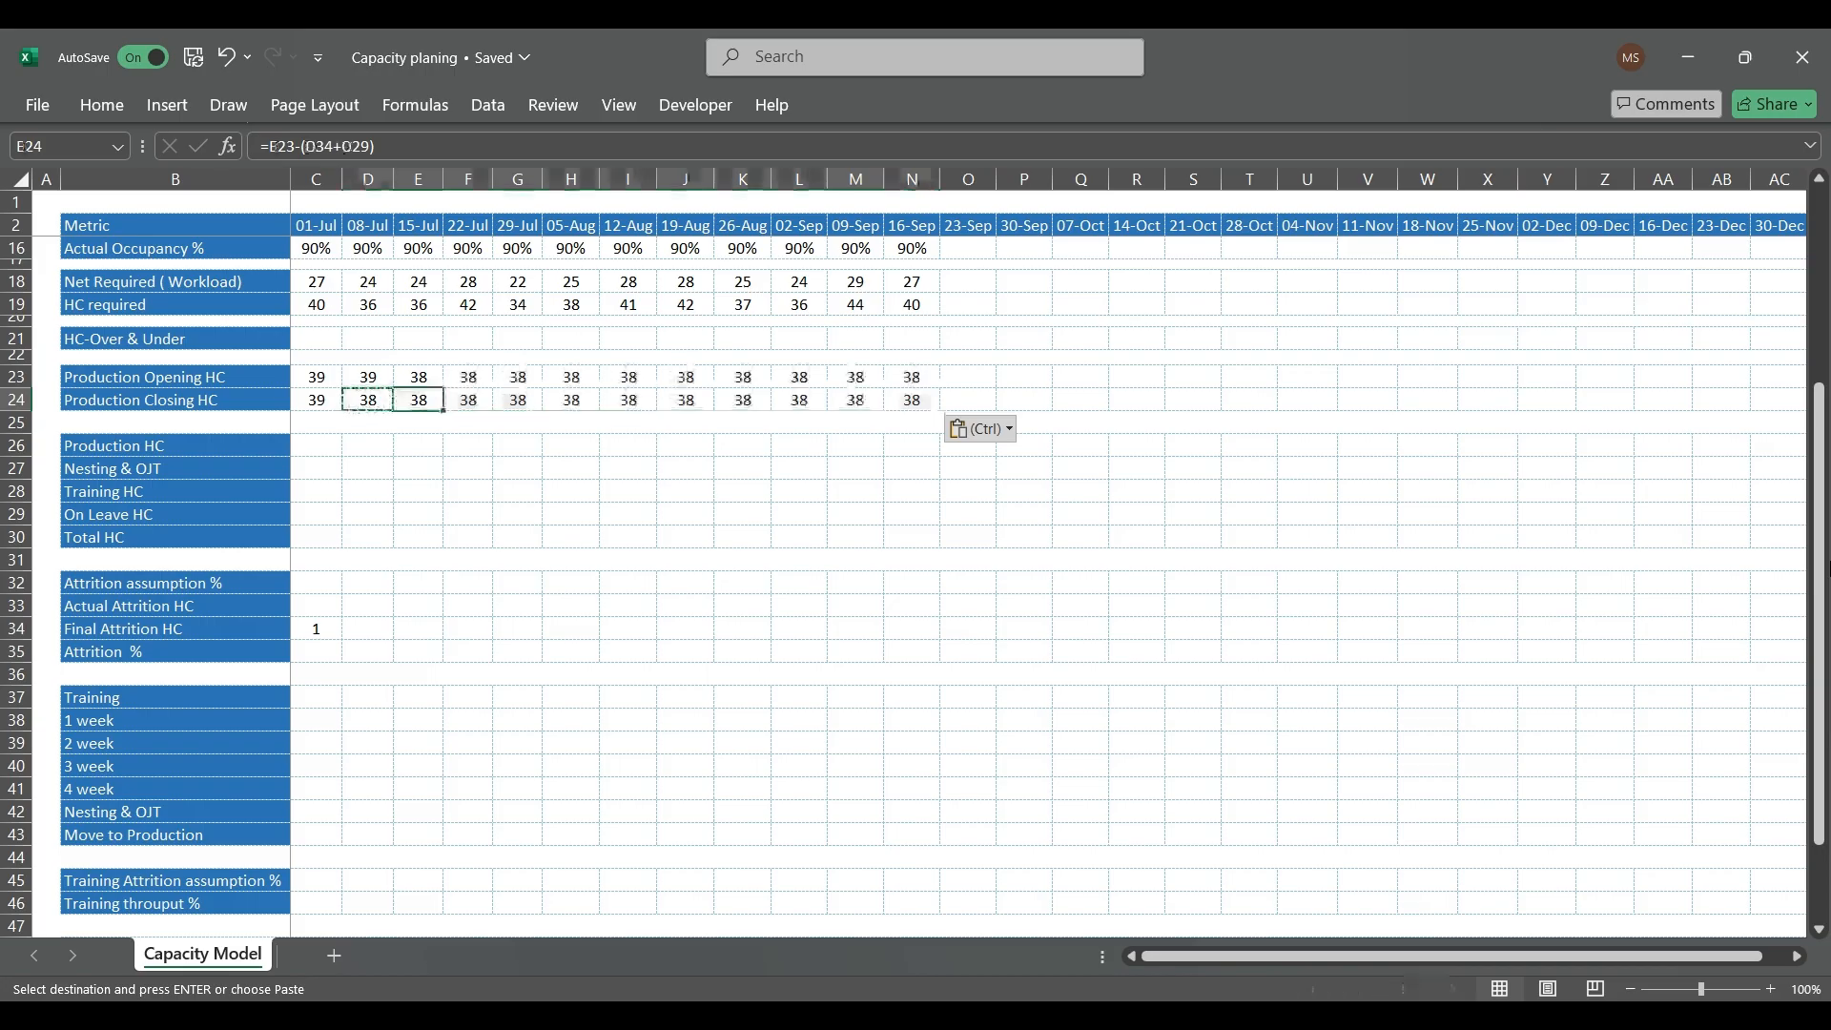
key(Escape)
Step: Enter 39 as the 01-Jul Production HC in C26
key(Up)
key(Down)
key(Down)
key(Left)
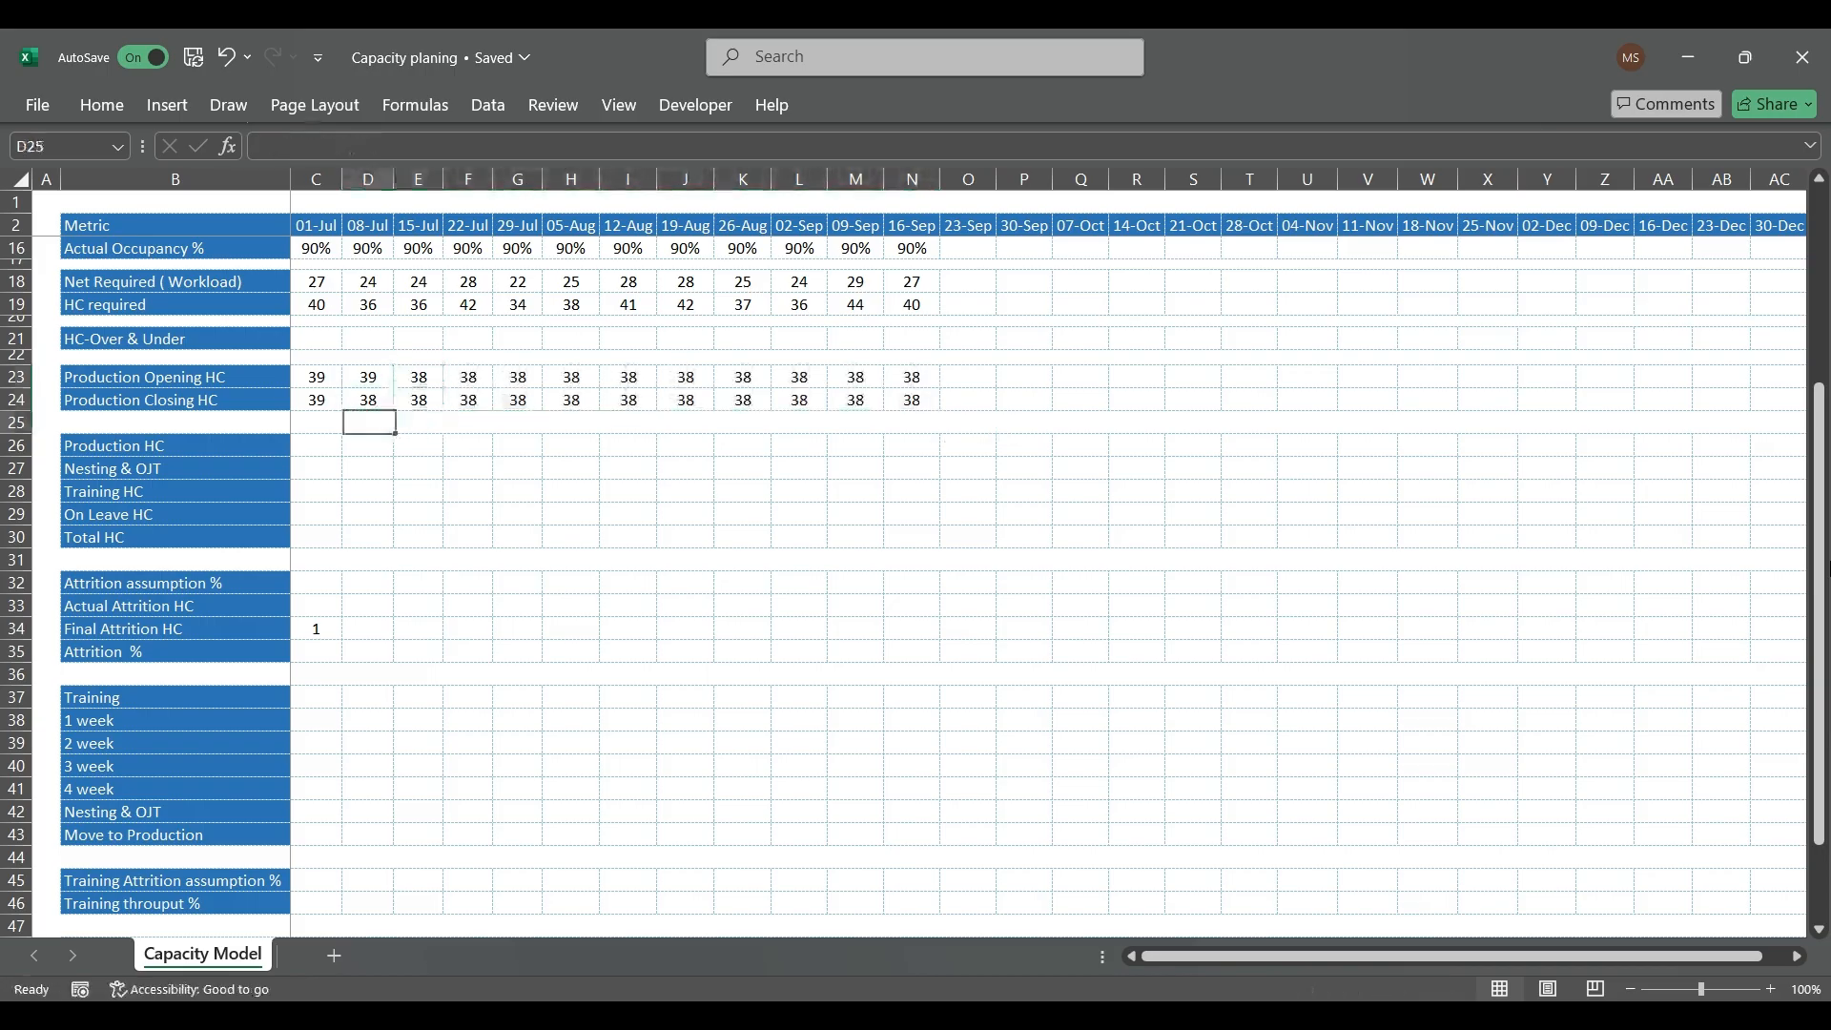
key(Down)
key(Left)
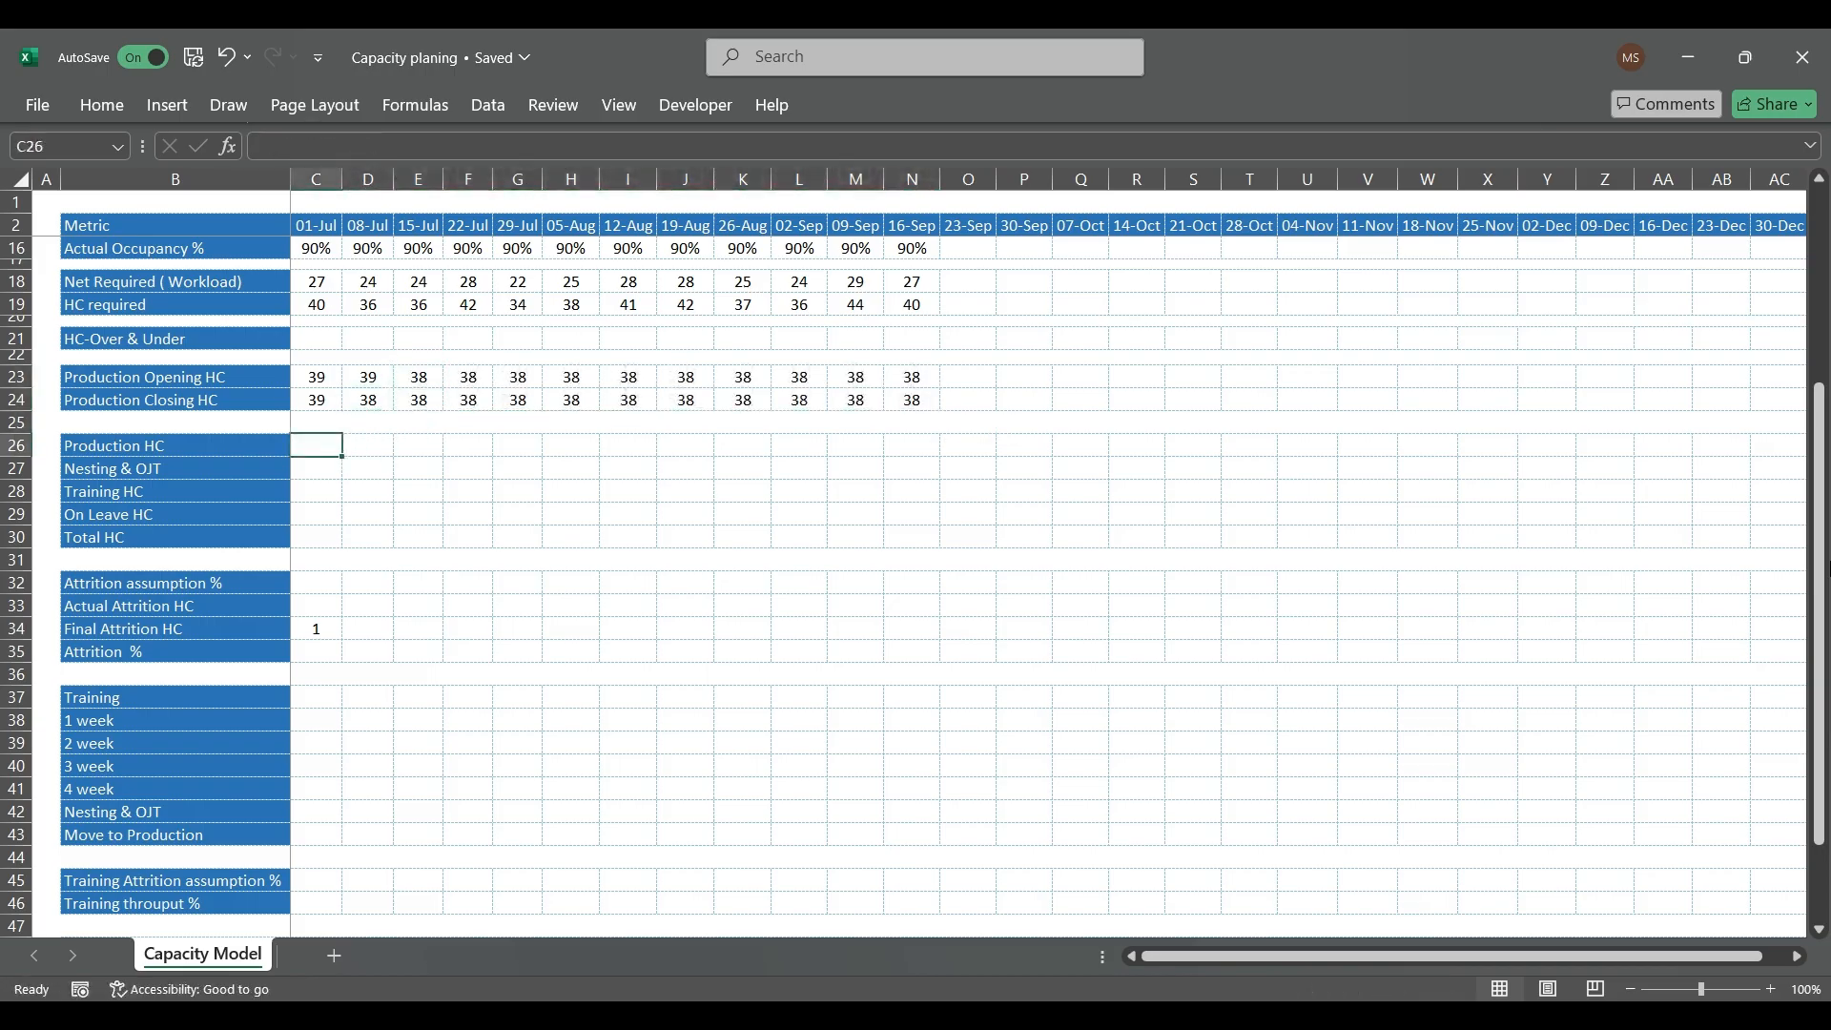
key(Left)
key(Right)
text(39)
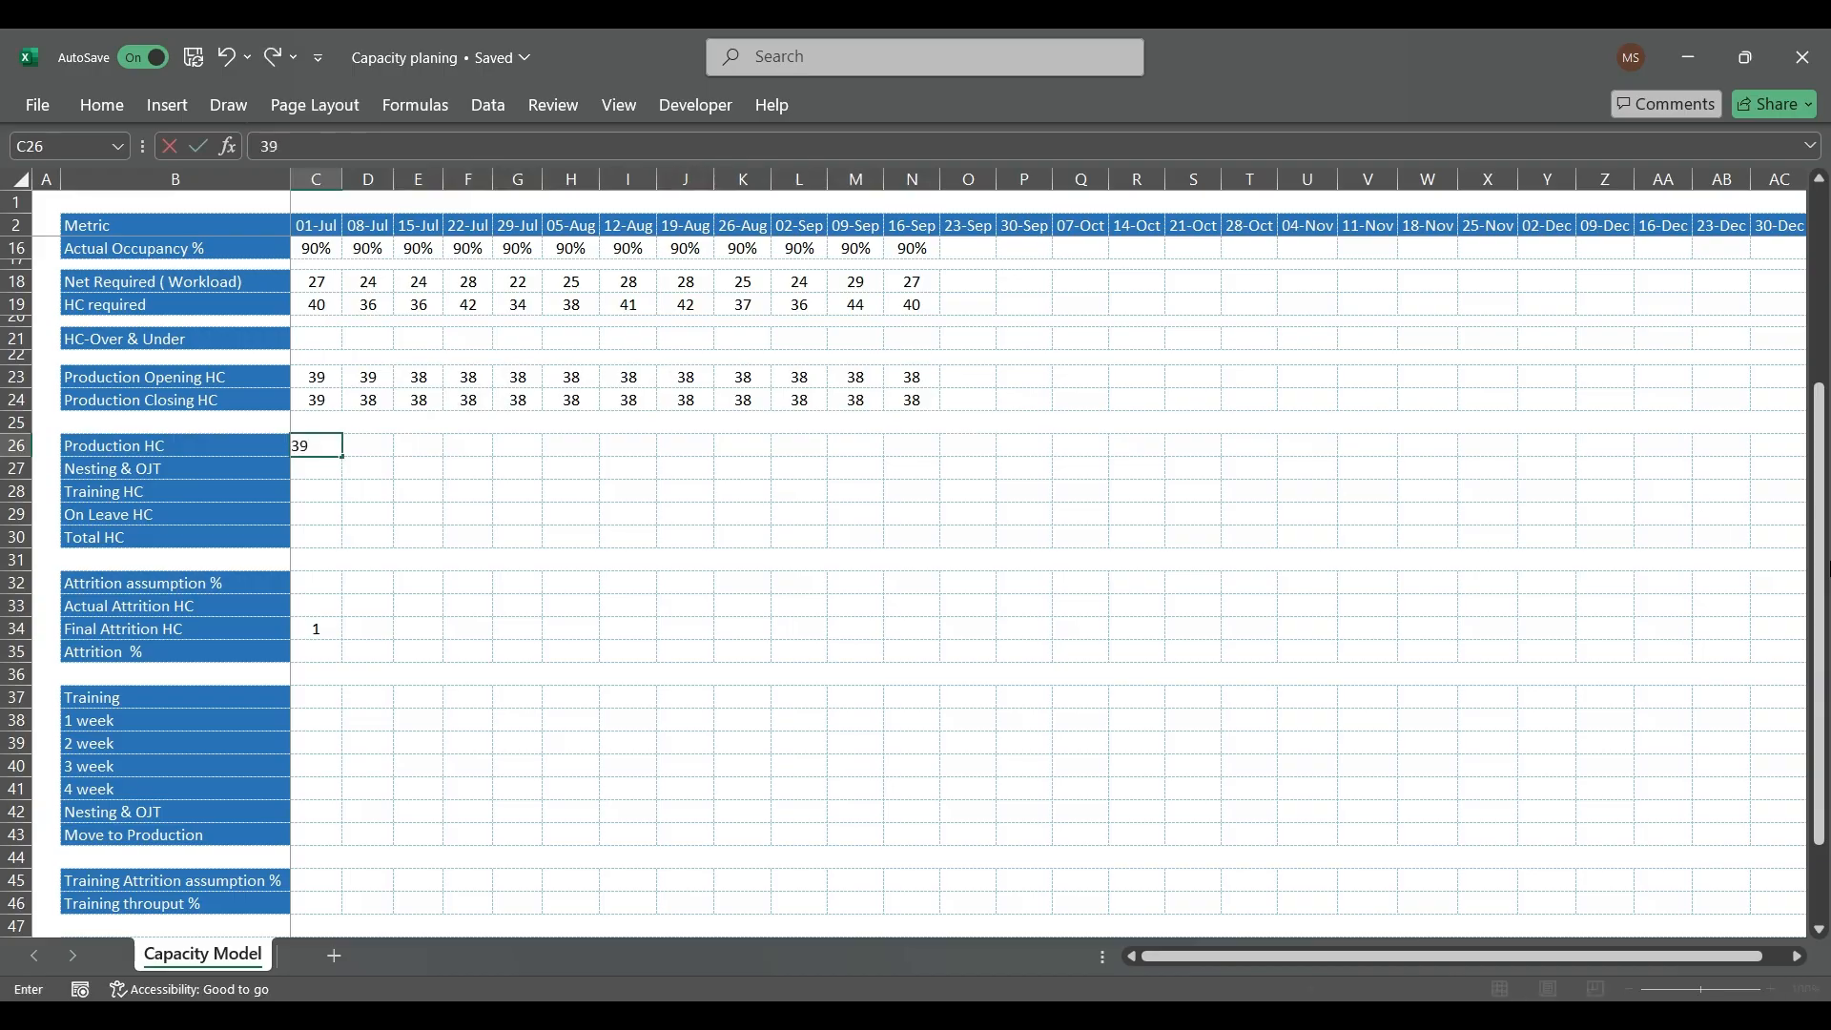
key(Return)
key(Up)
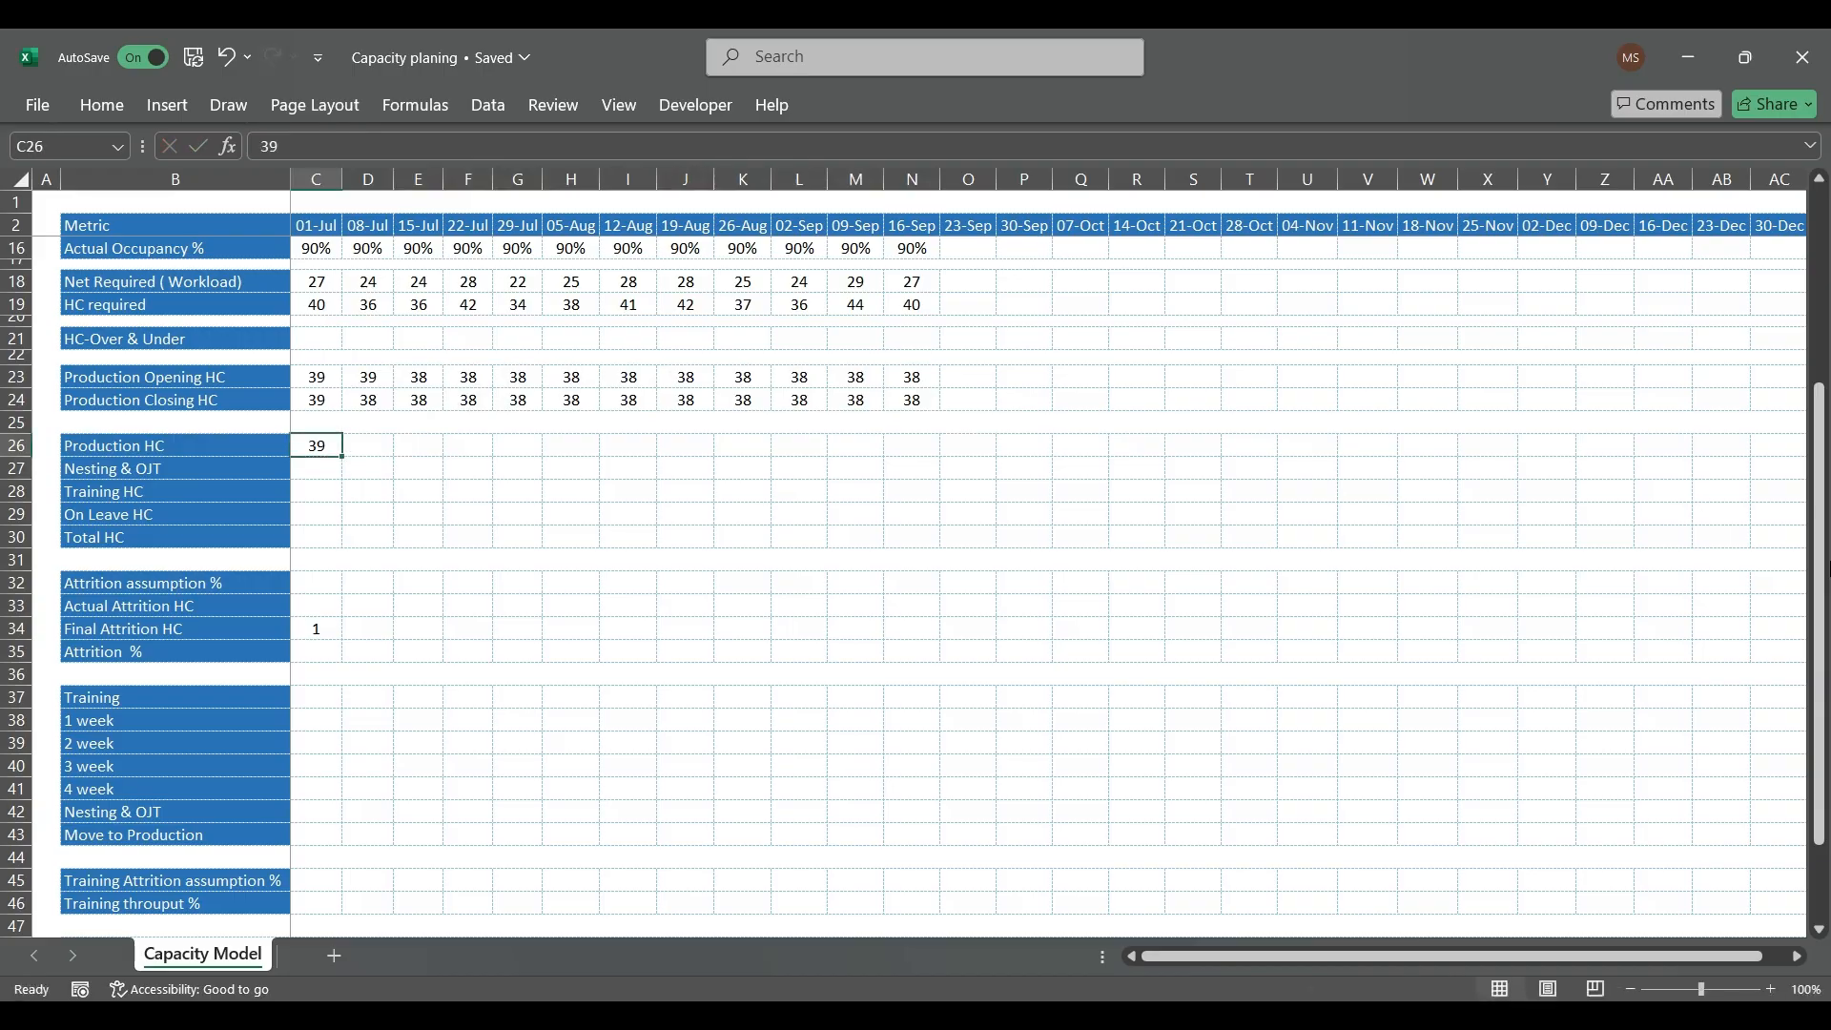
Step: Link the 01-Jul Production HC in C26 to the same week's Production Closing HC with =C24
text(=)
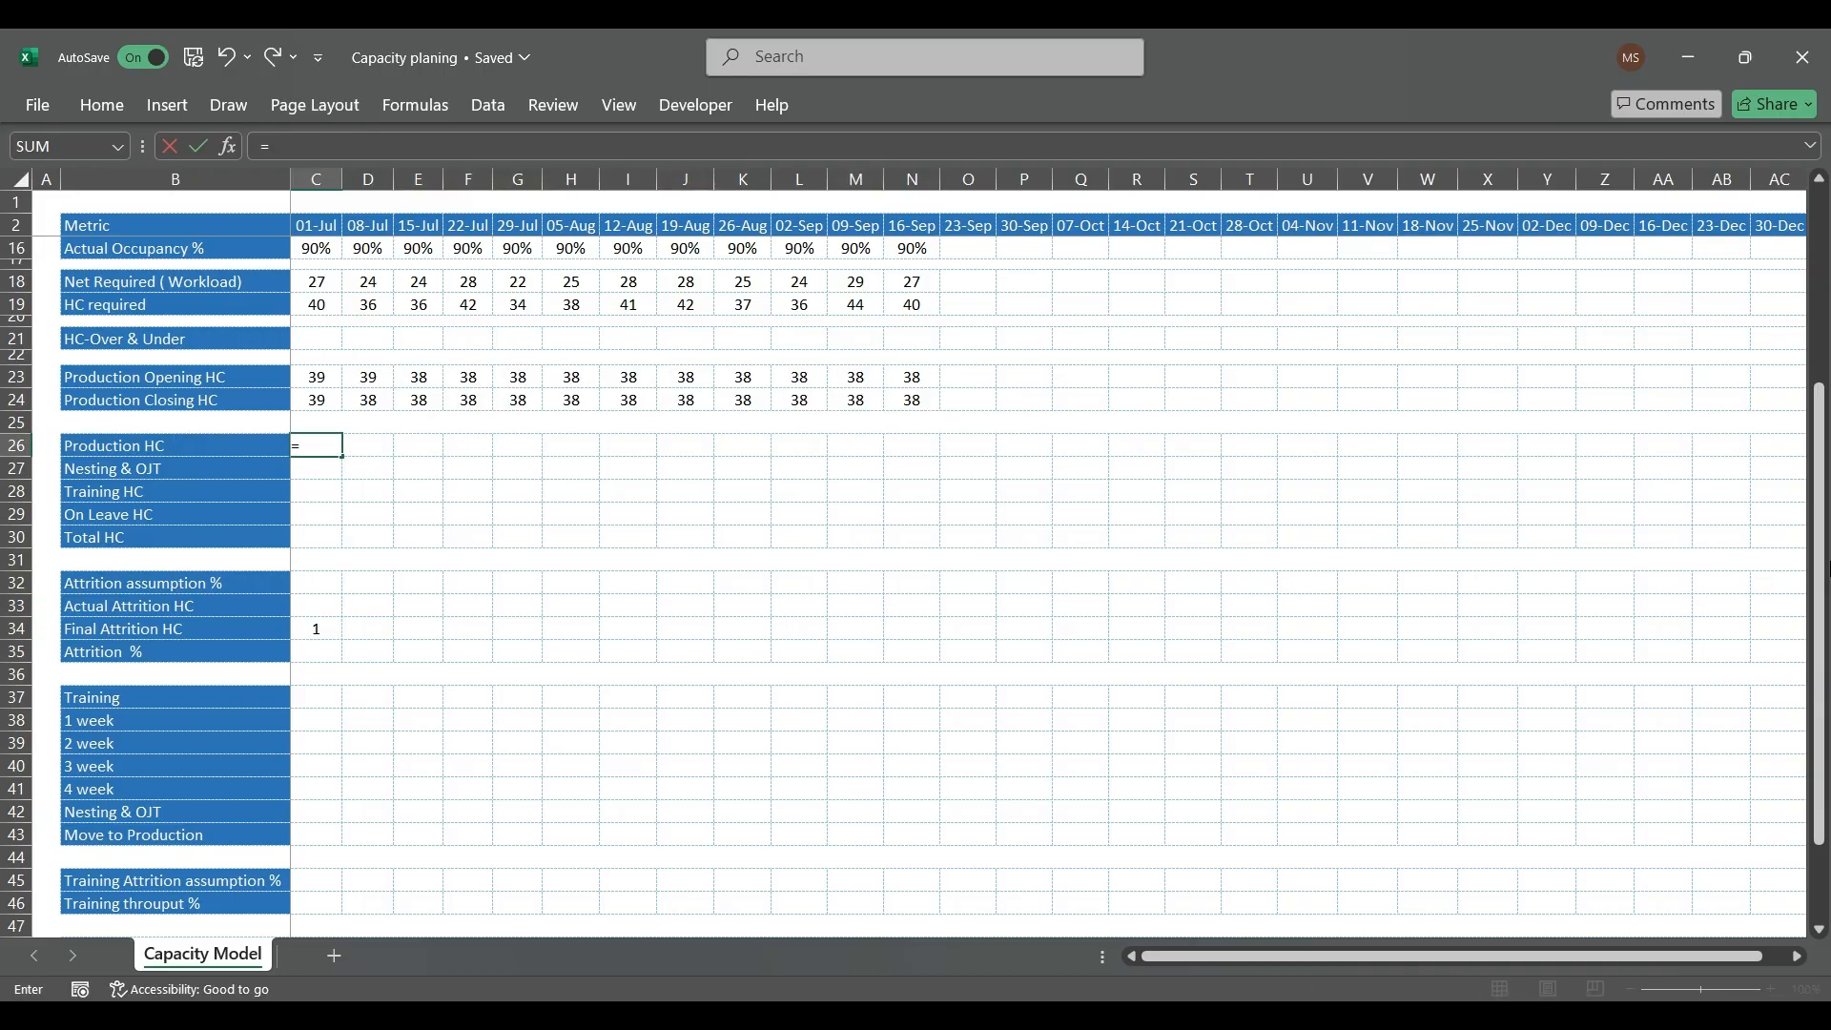
key(Up)
key(Up)
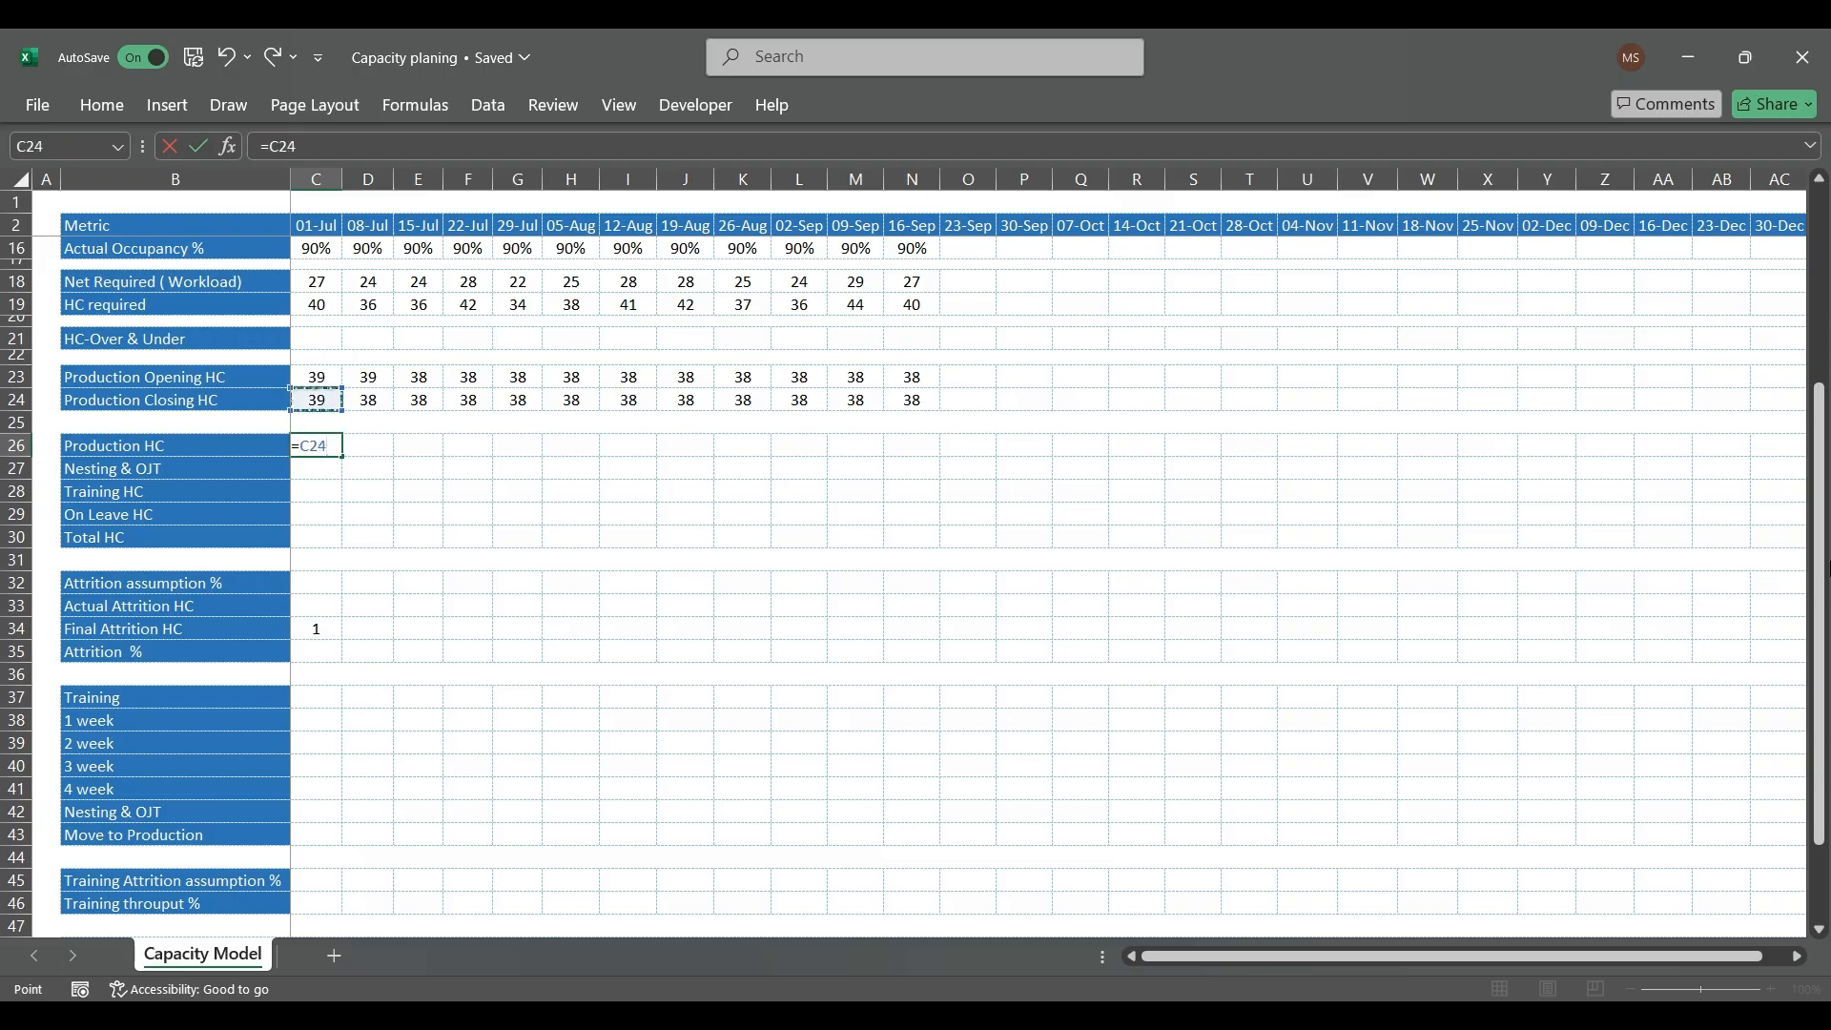
key(Return)
Step: Copy the C26 Production HC formula across the row through 16-Sep in N26
key(Up)
key(ctrl+c)
key(shift+Right)
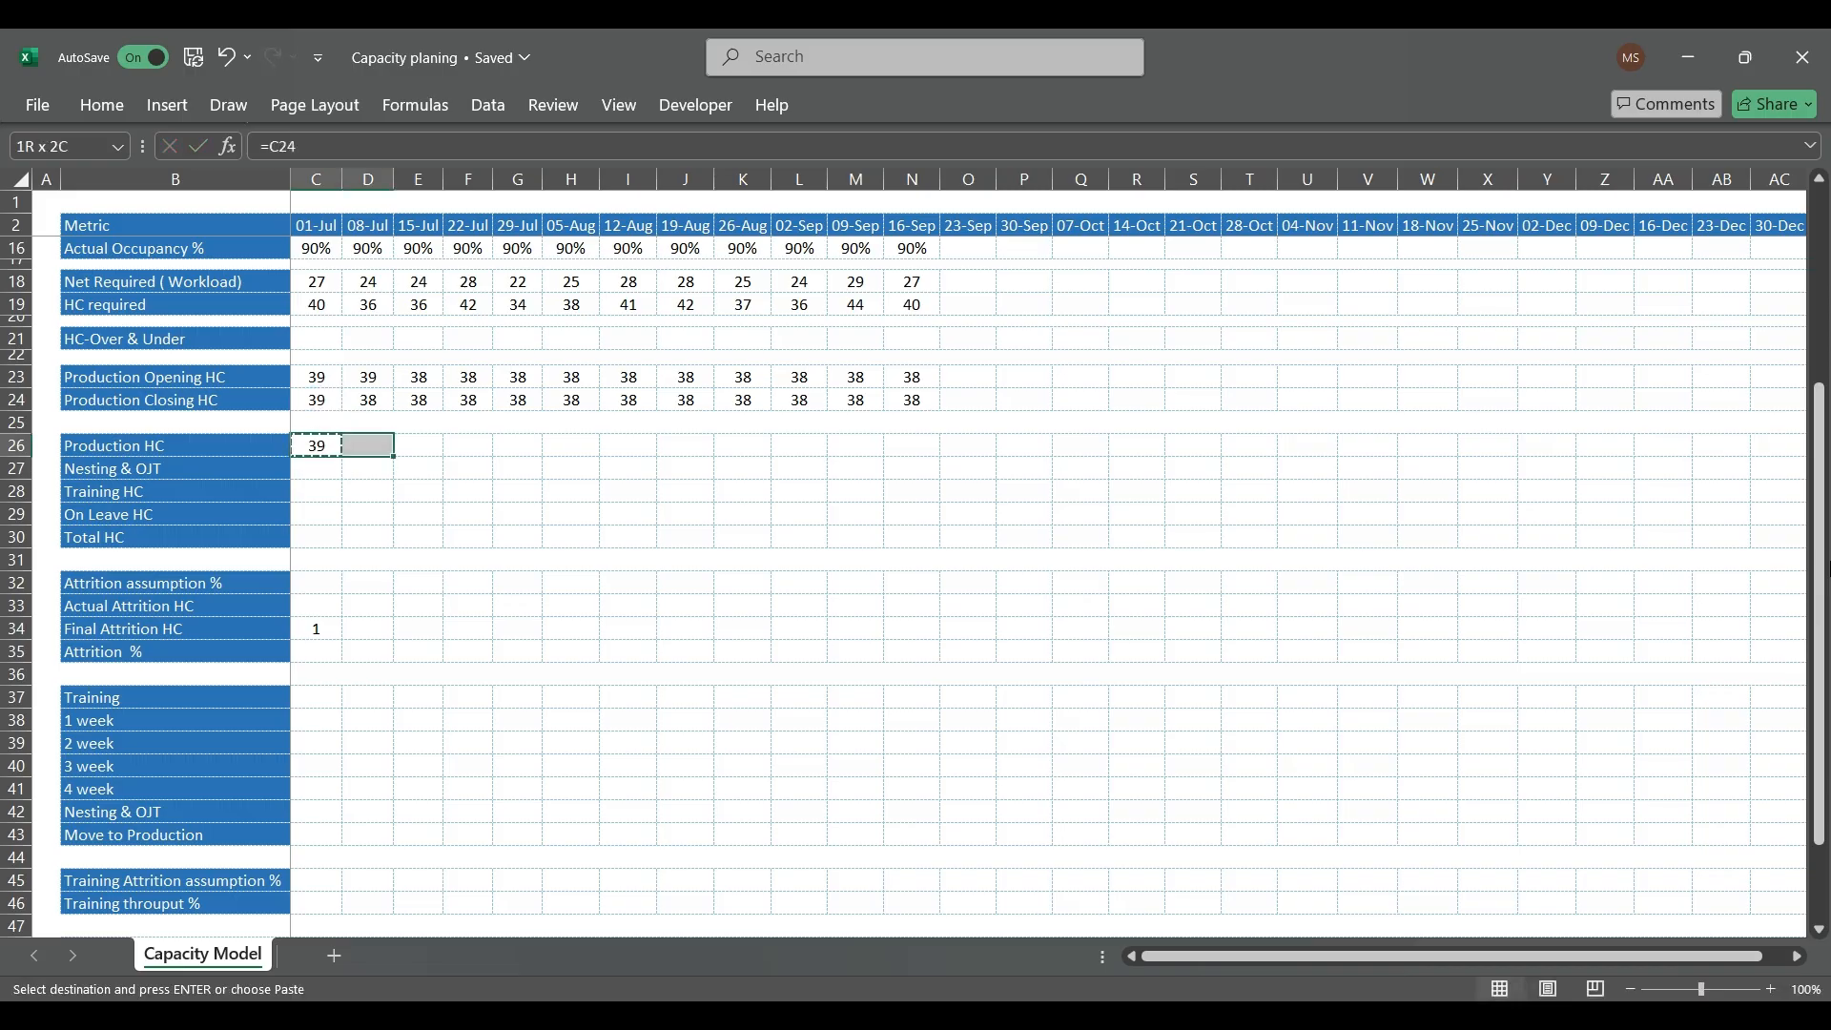
key(shift+Right)
key(shift+Right)
key(shift+Right)
key(shift+Right)
key(shift+Right)
key(shift+Right)
key(shift+Right)
key(shift+Right)
key(shift+Right)
key(shift+Right)
key(ctrl+v)
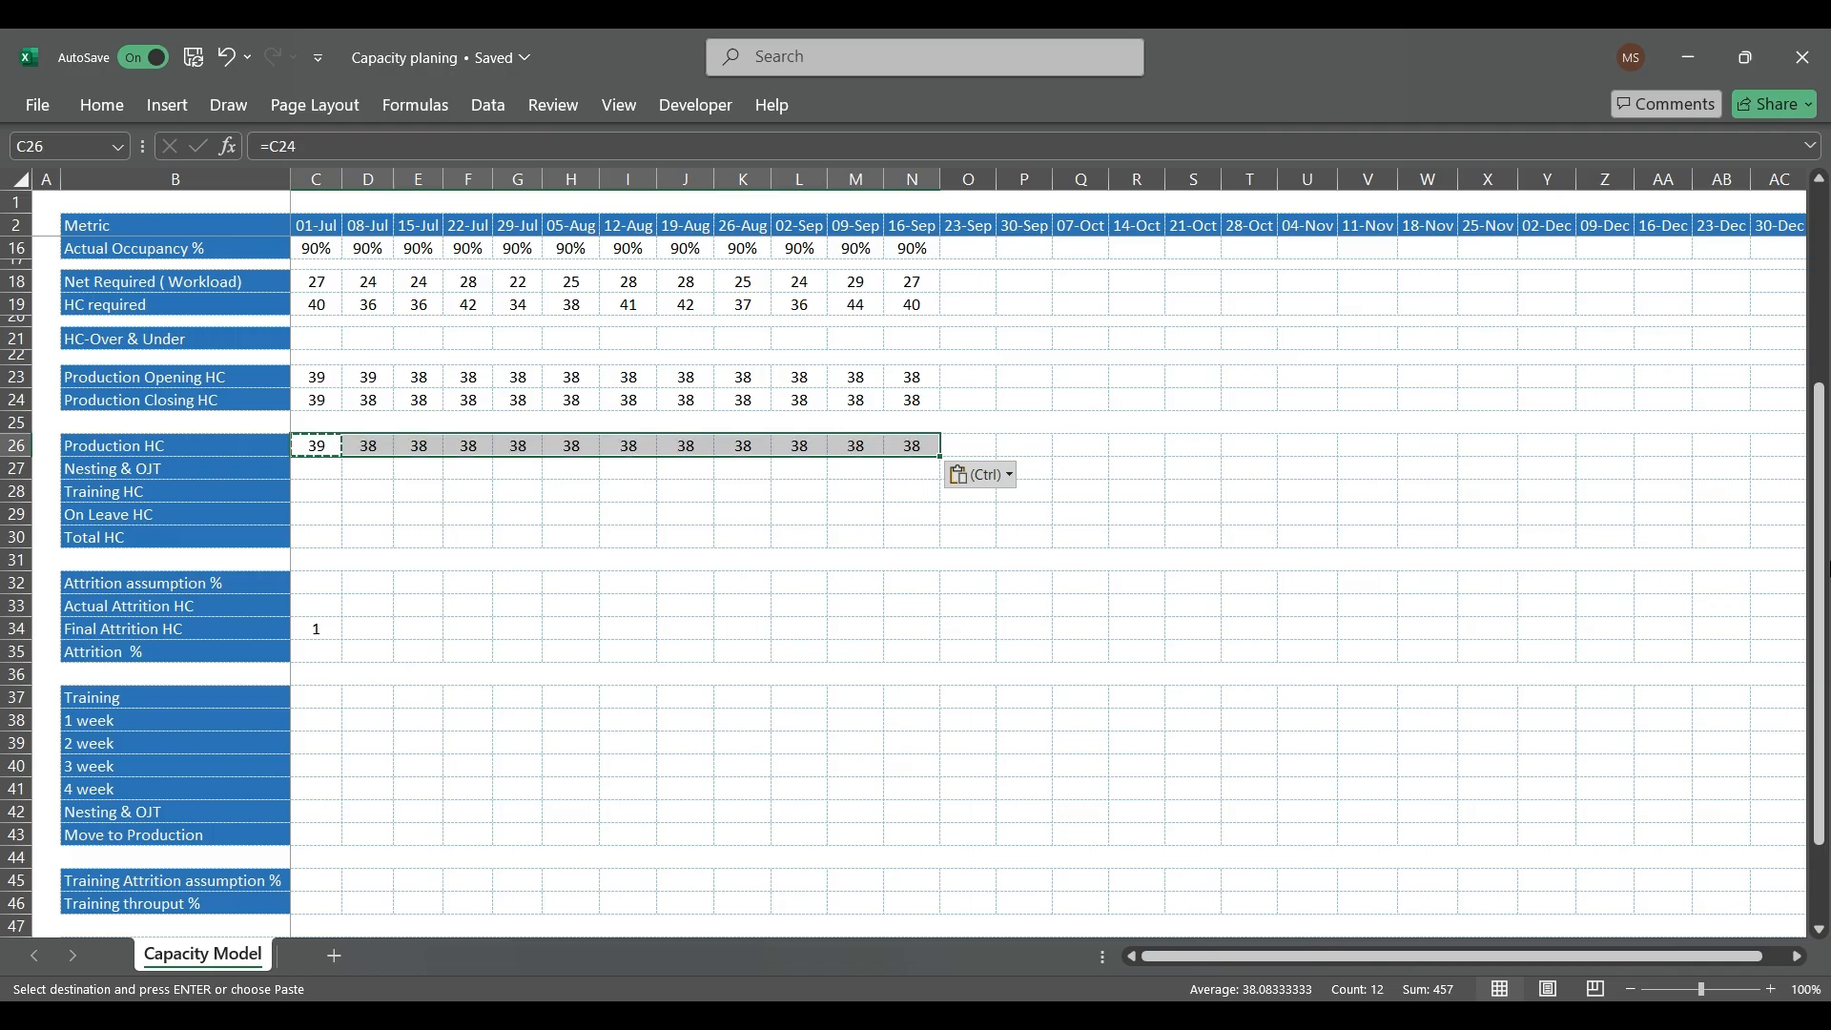
key(Down)
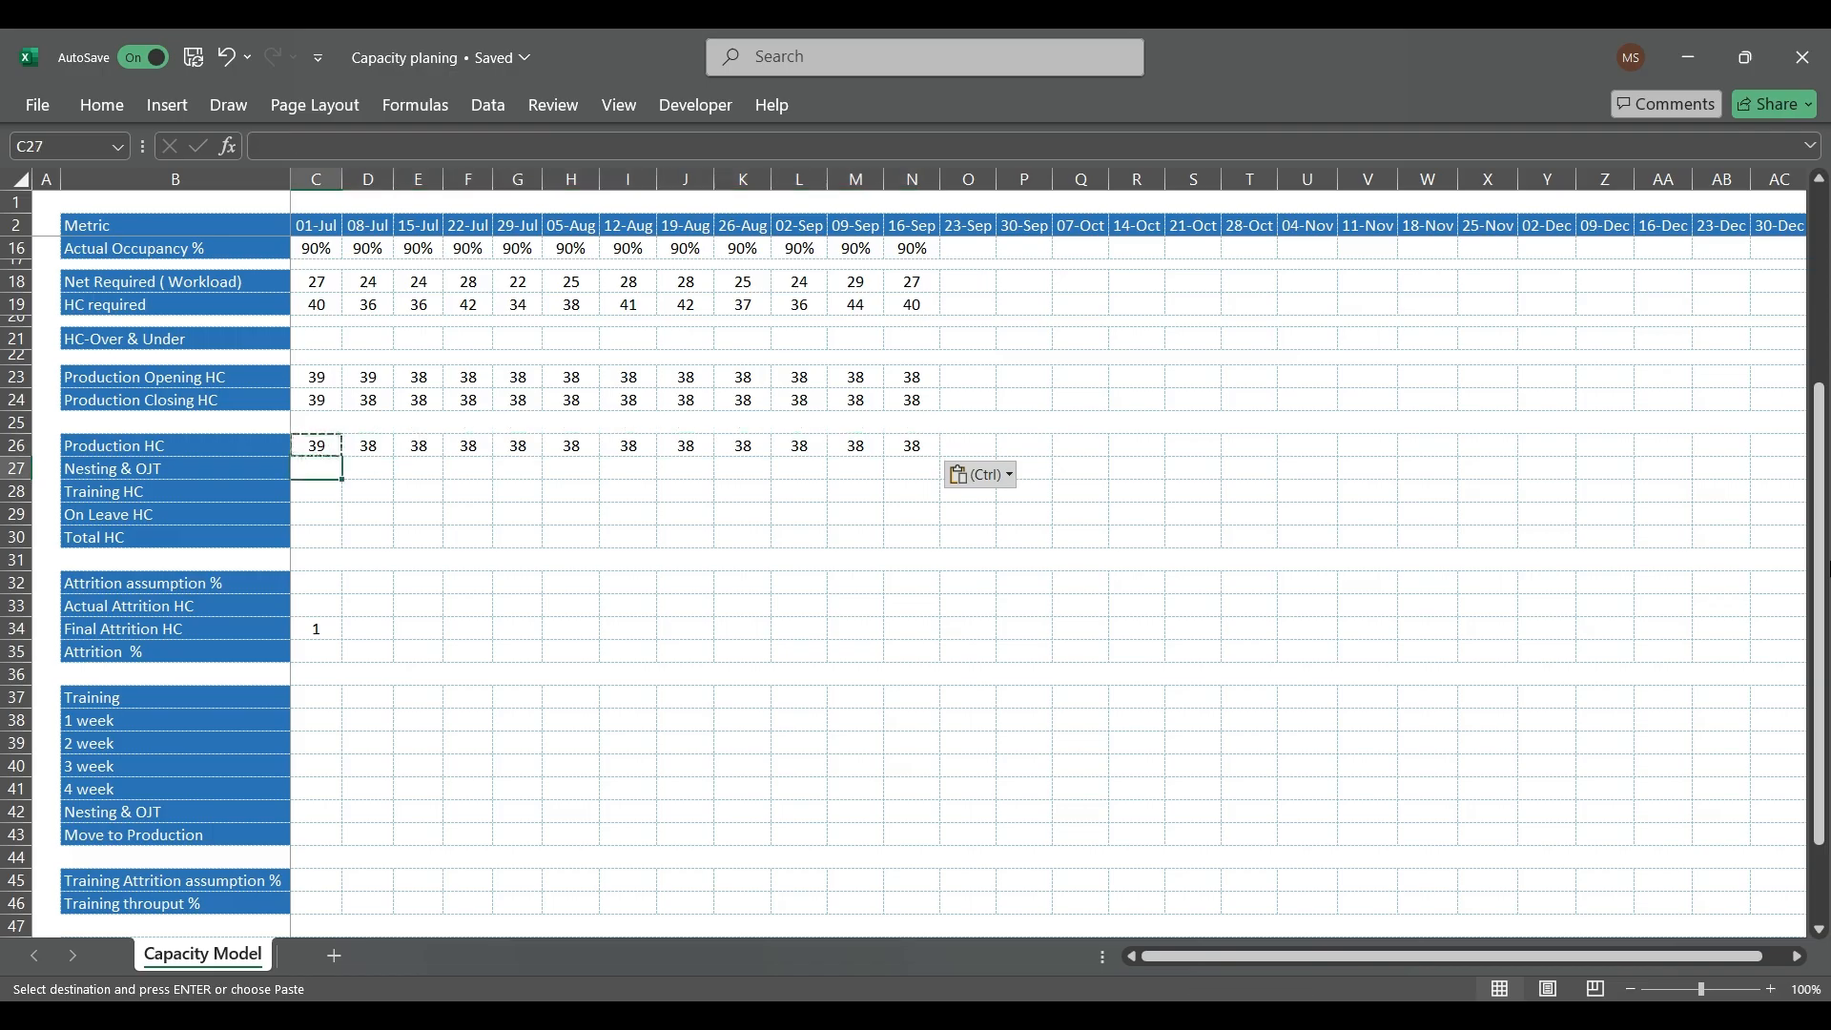
key(Right)
key(Escape)
Step: Link the 01-Jul Nesting & OJT headcount in C27 to the Nesting & OJT row of the Training block with =C42
key(Left)
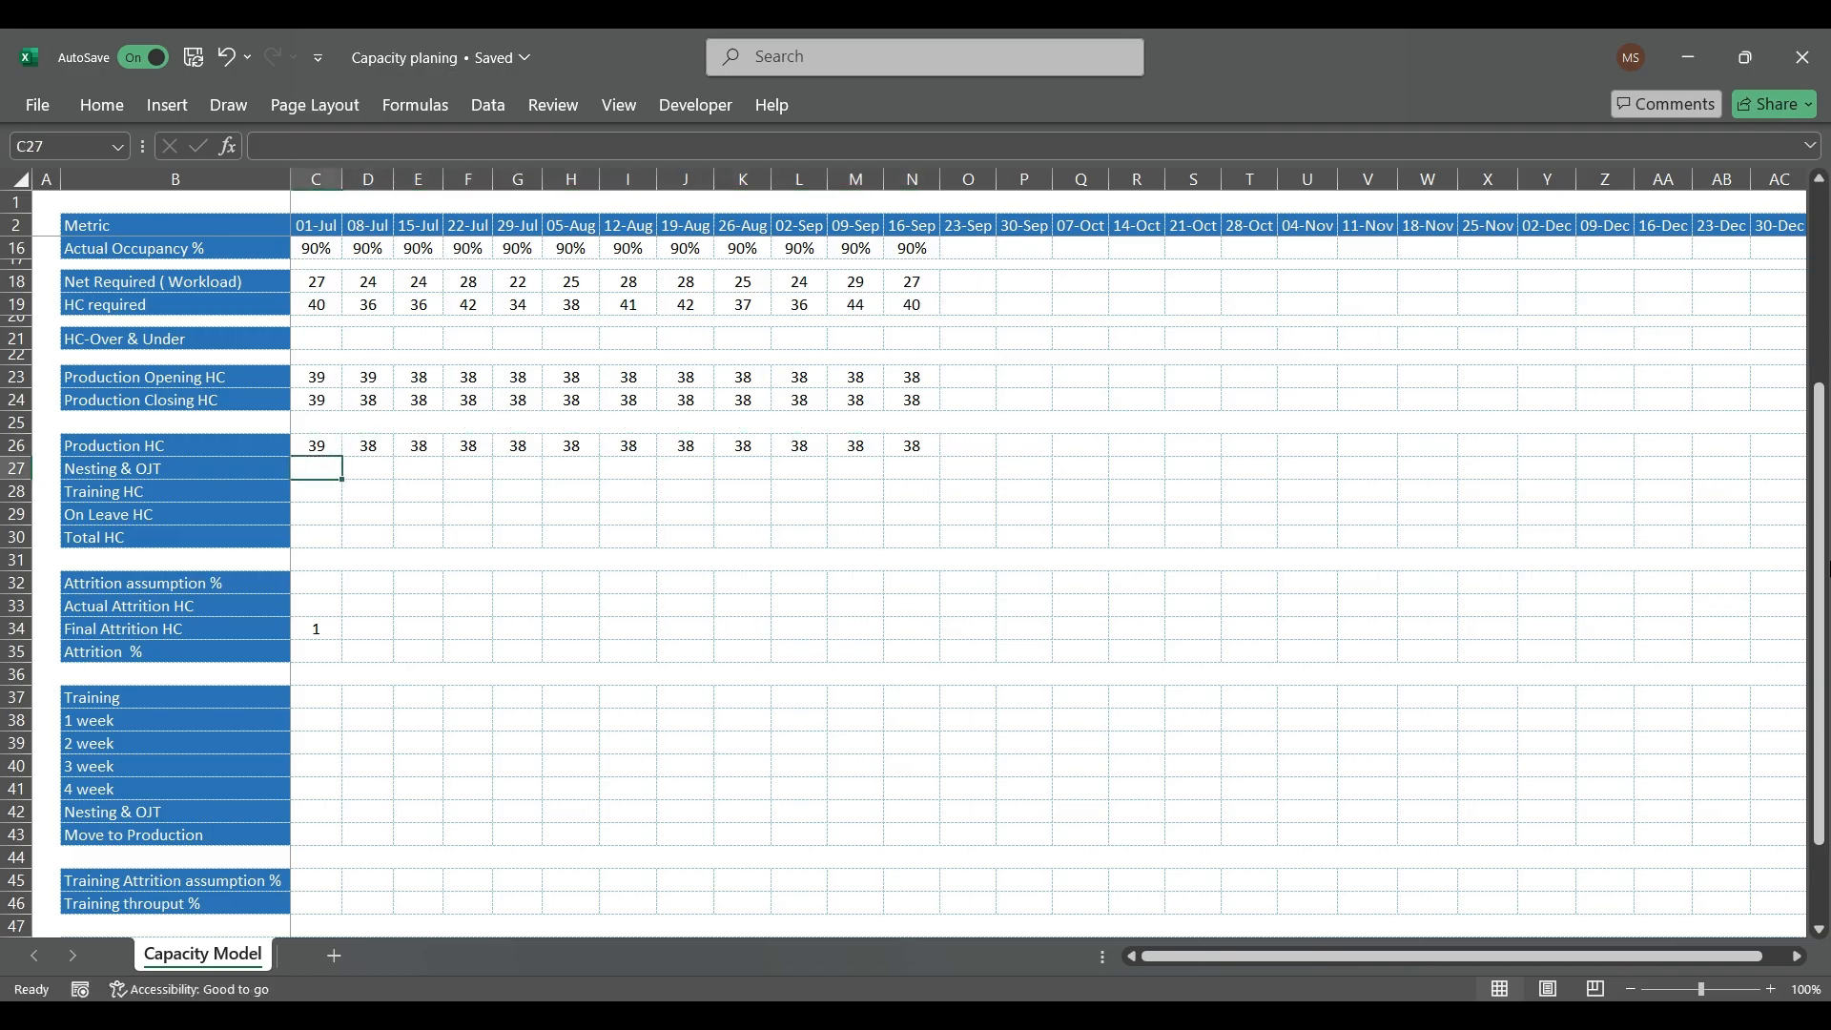
text(=)
key(Down)
key(Down)
key(Down)
key(Down)
key(Down)
key(Down)
key(Down)
key(Down)
key(Down)
key(Down)
key(Down)
key(Down)
key(Down)
key(Down)
key(Down)
key(Down)
key(Down)
key(Up)
key(Up)
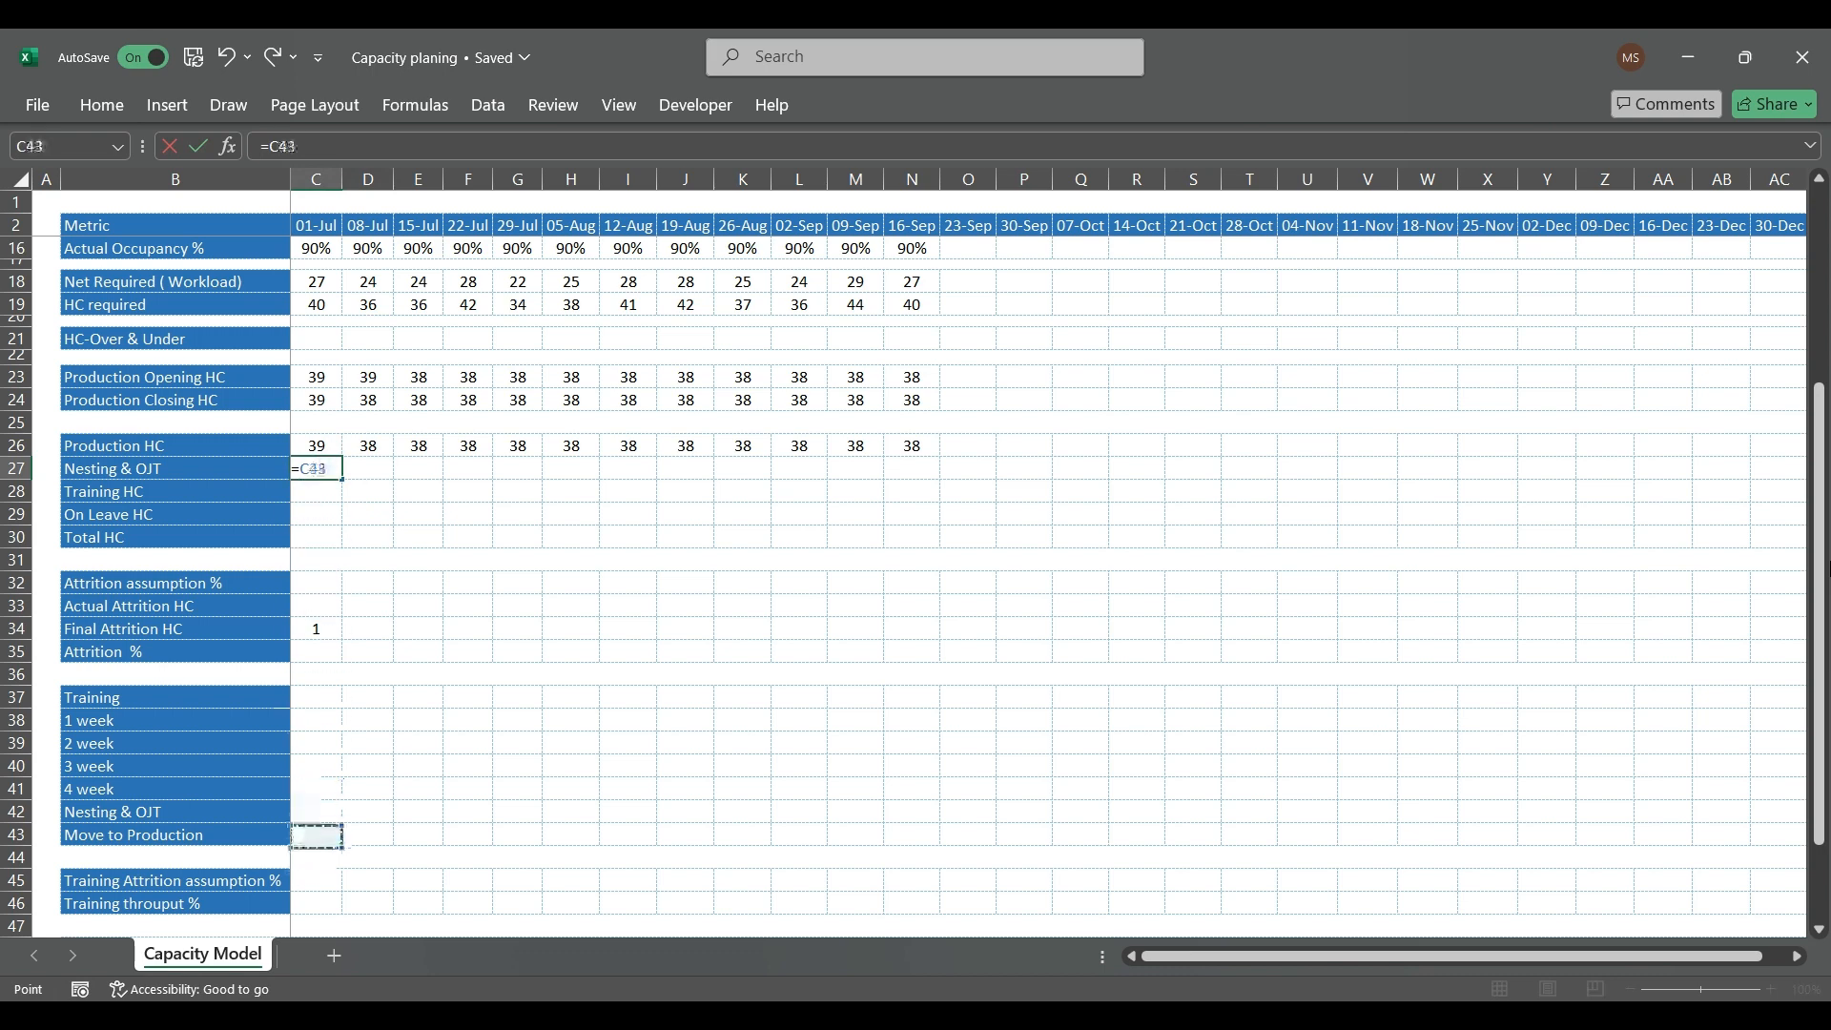
key(Return)
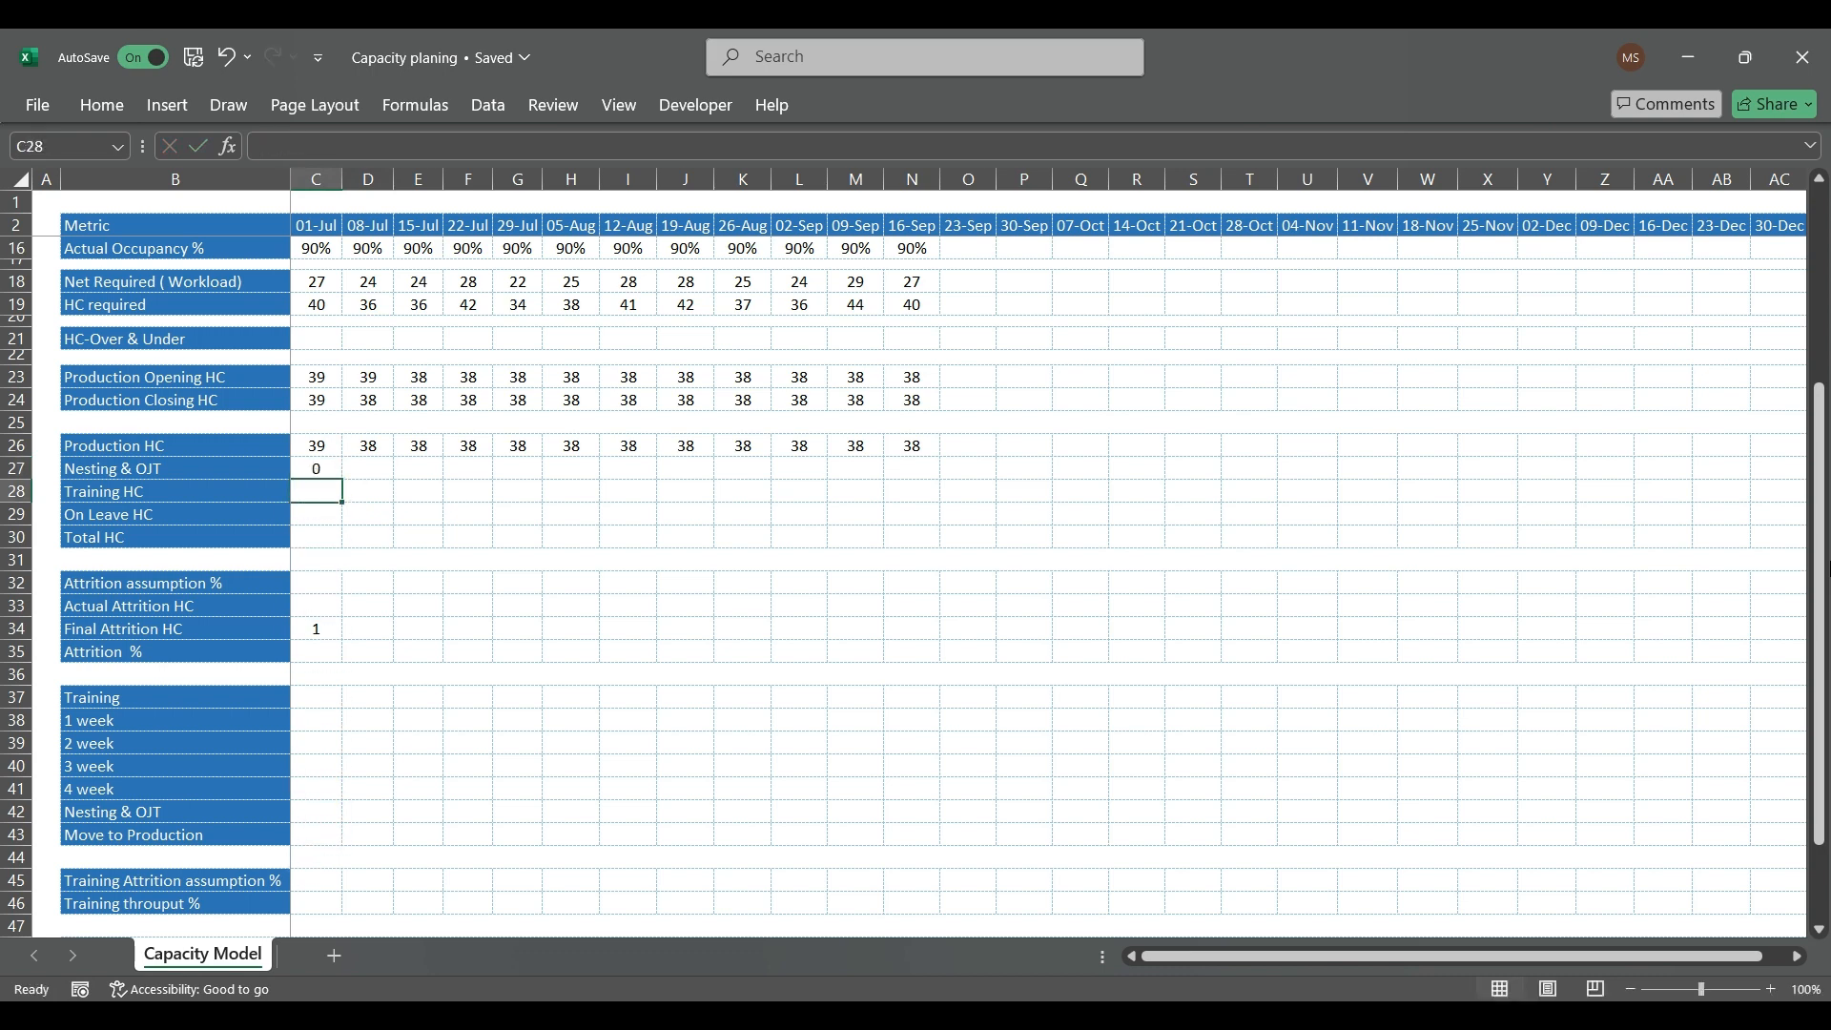
Step: Set the 01-Jul Training HC in C28 to the sum of the 1 to 4 week rows, C38:C41, and enter 0 as On Leave HC in C29
text(=sum()
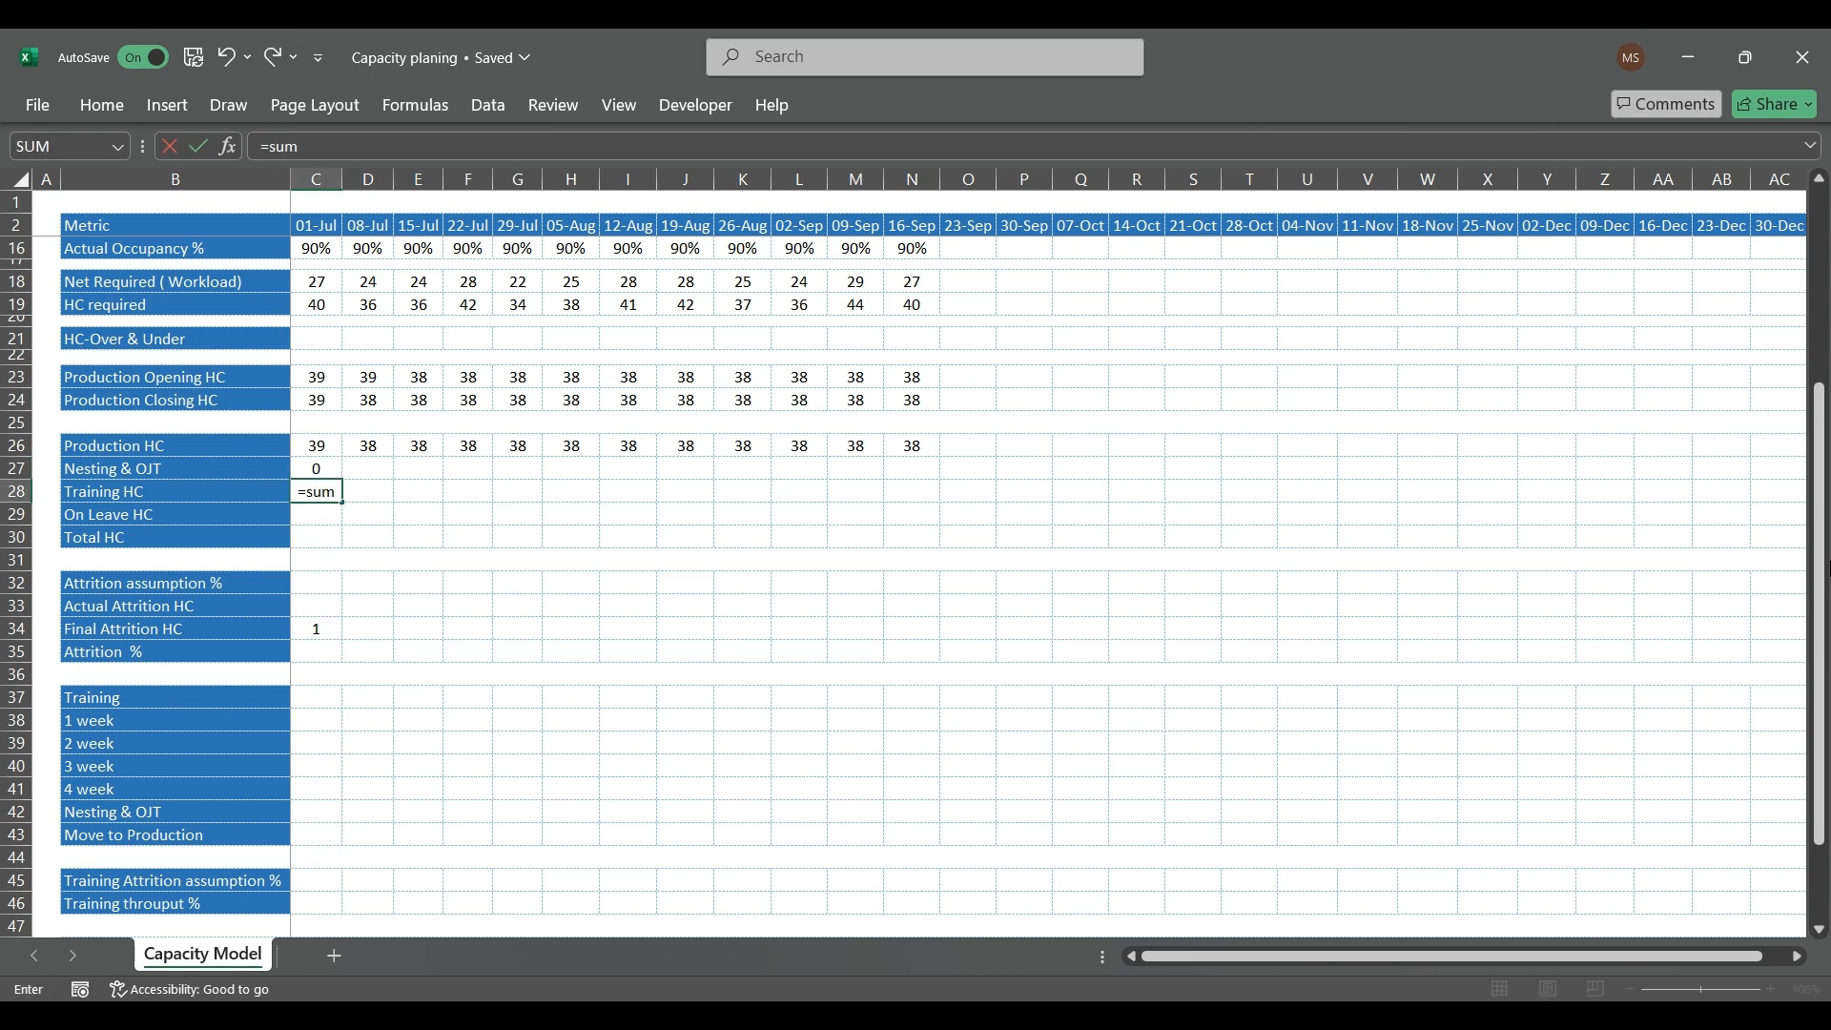
key(Down)
key(Down)
key(Down)
key(Down)
key(Down)
key(Down)
key(Down)
key(Down)
key(Down)
key(Down)
key(Down)
key(Up)
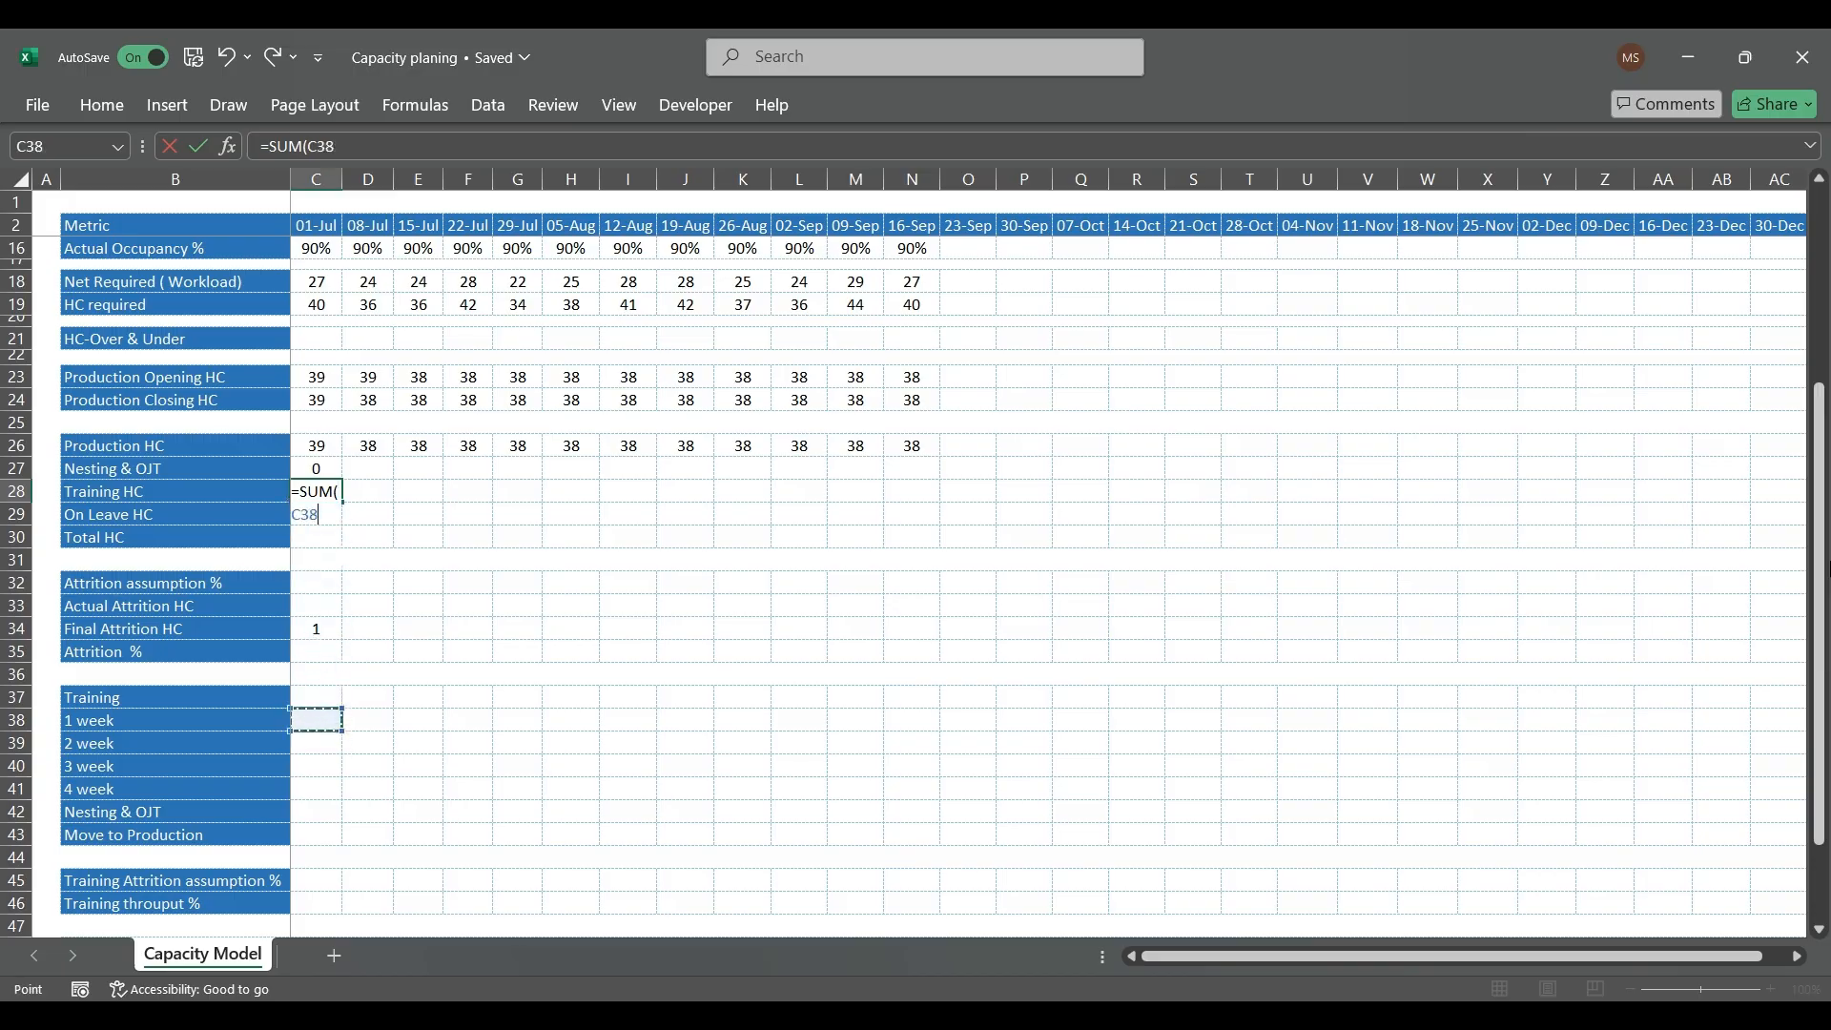
key(shift+Down)
key(shift+Down)
key(shift+Down)
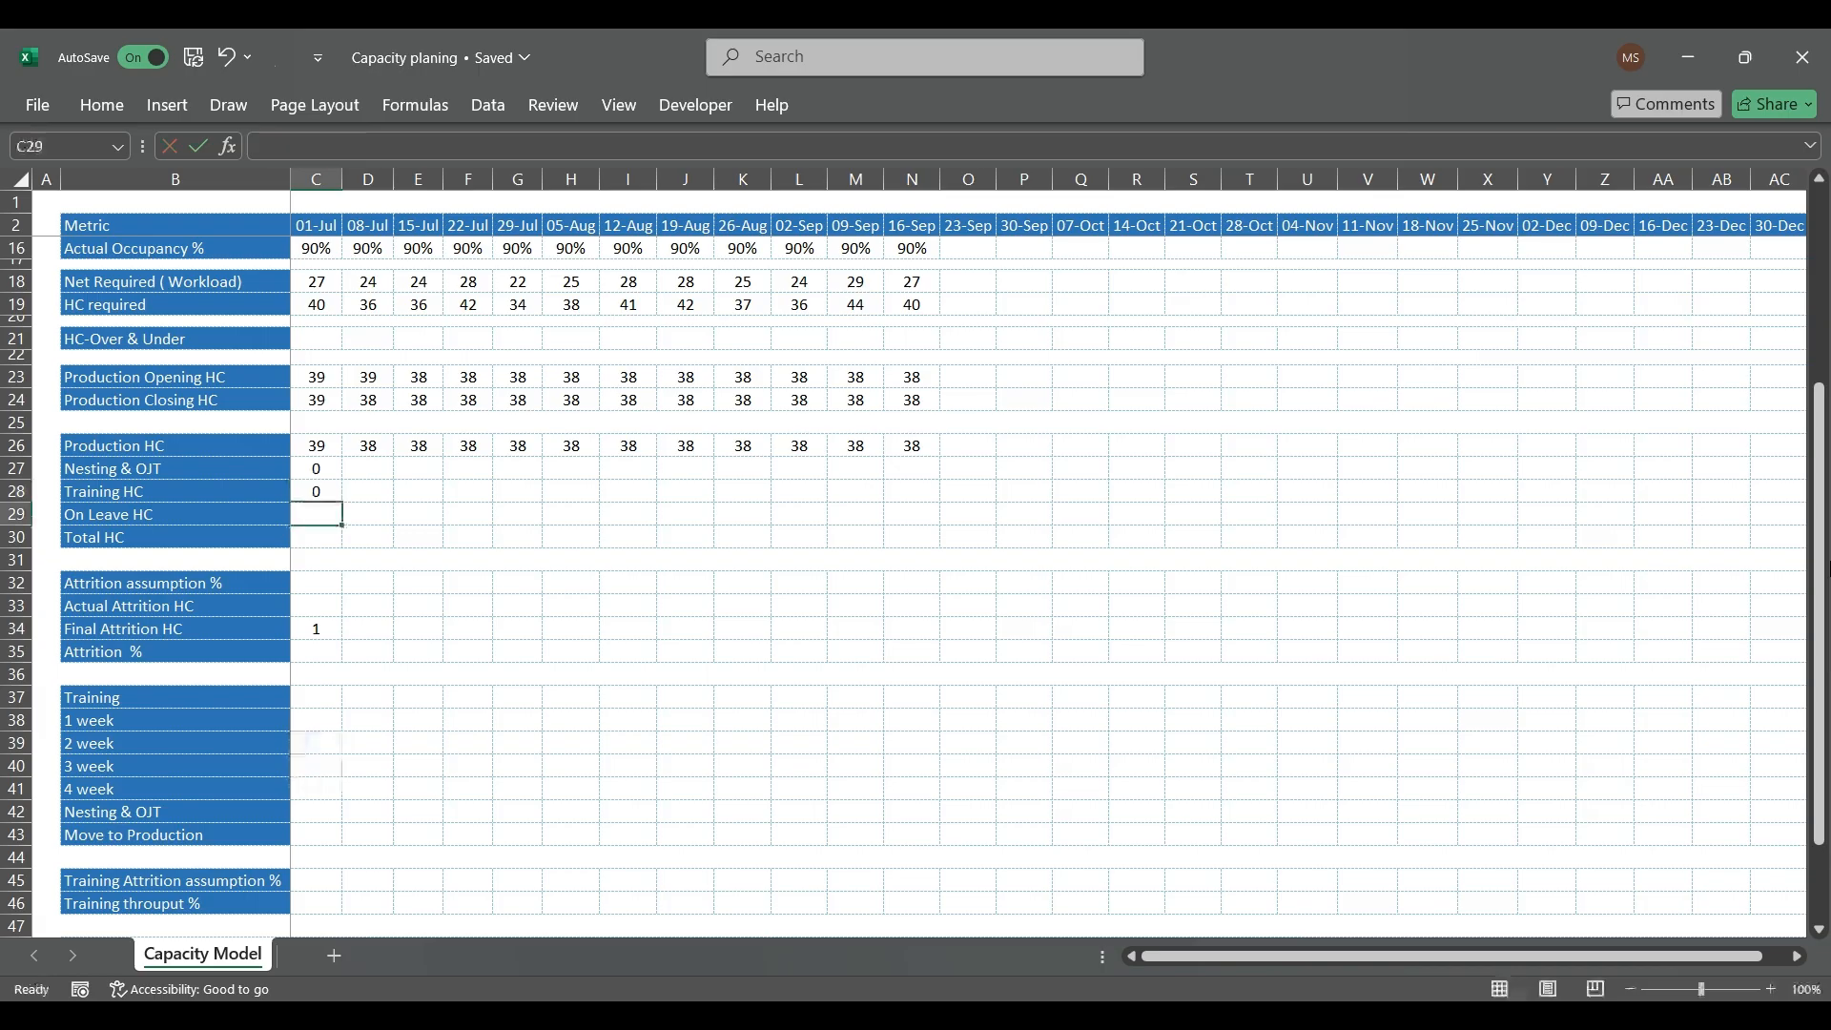
text(0)
key(Return)
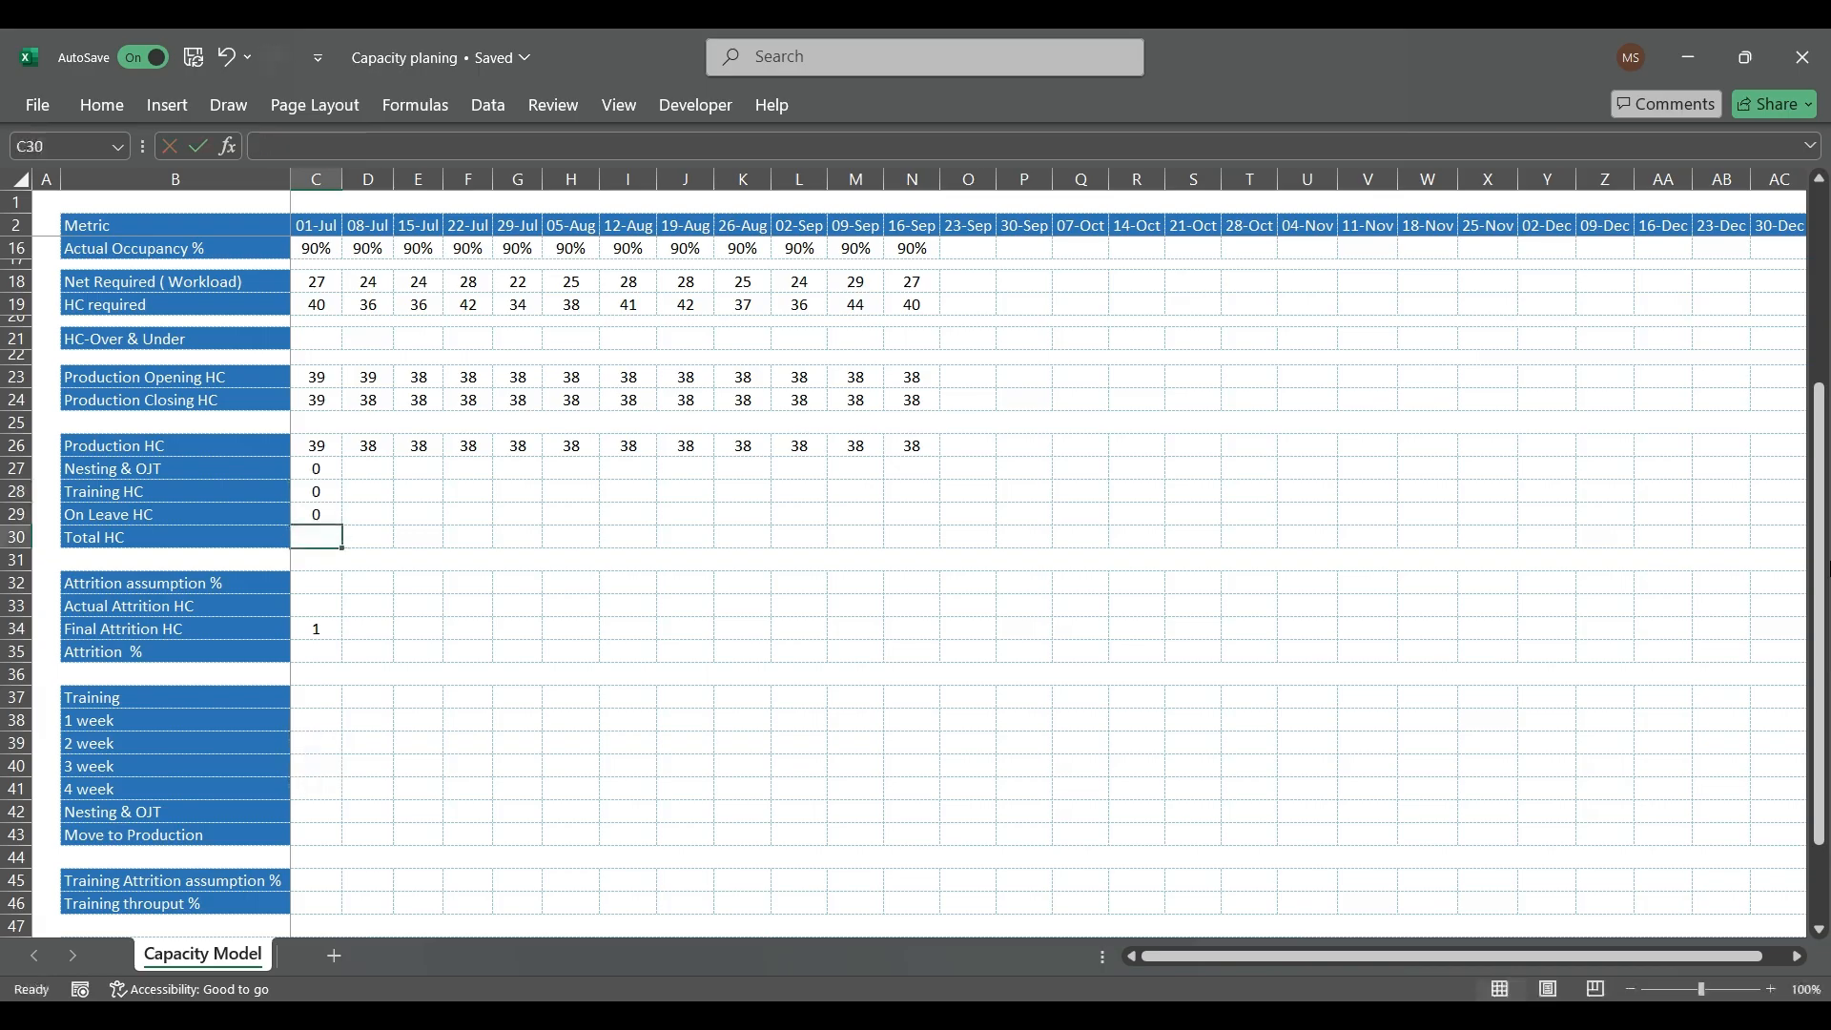
Step: Calculate the 01-Jul Total HC in C30 with =SUM(C26:C29)
text(=SUM()
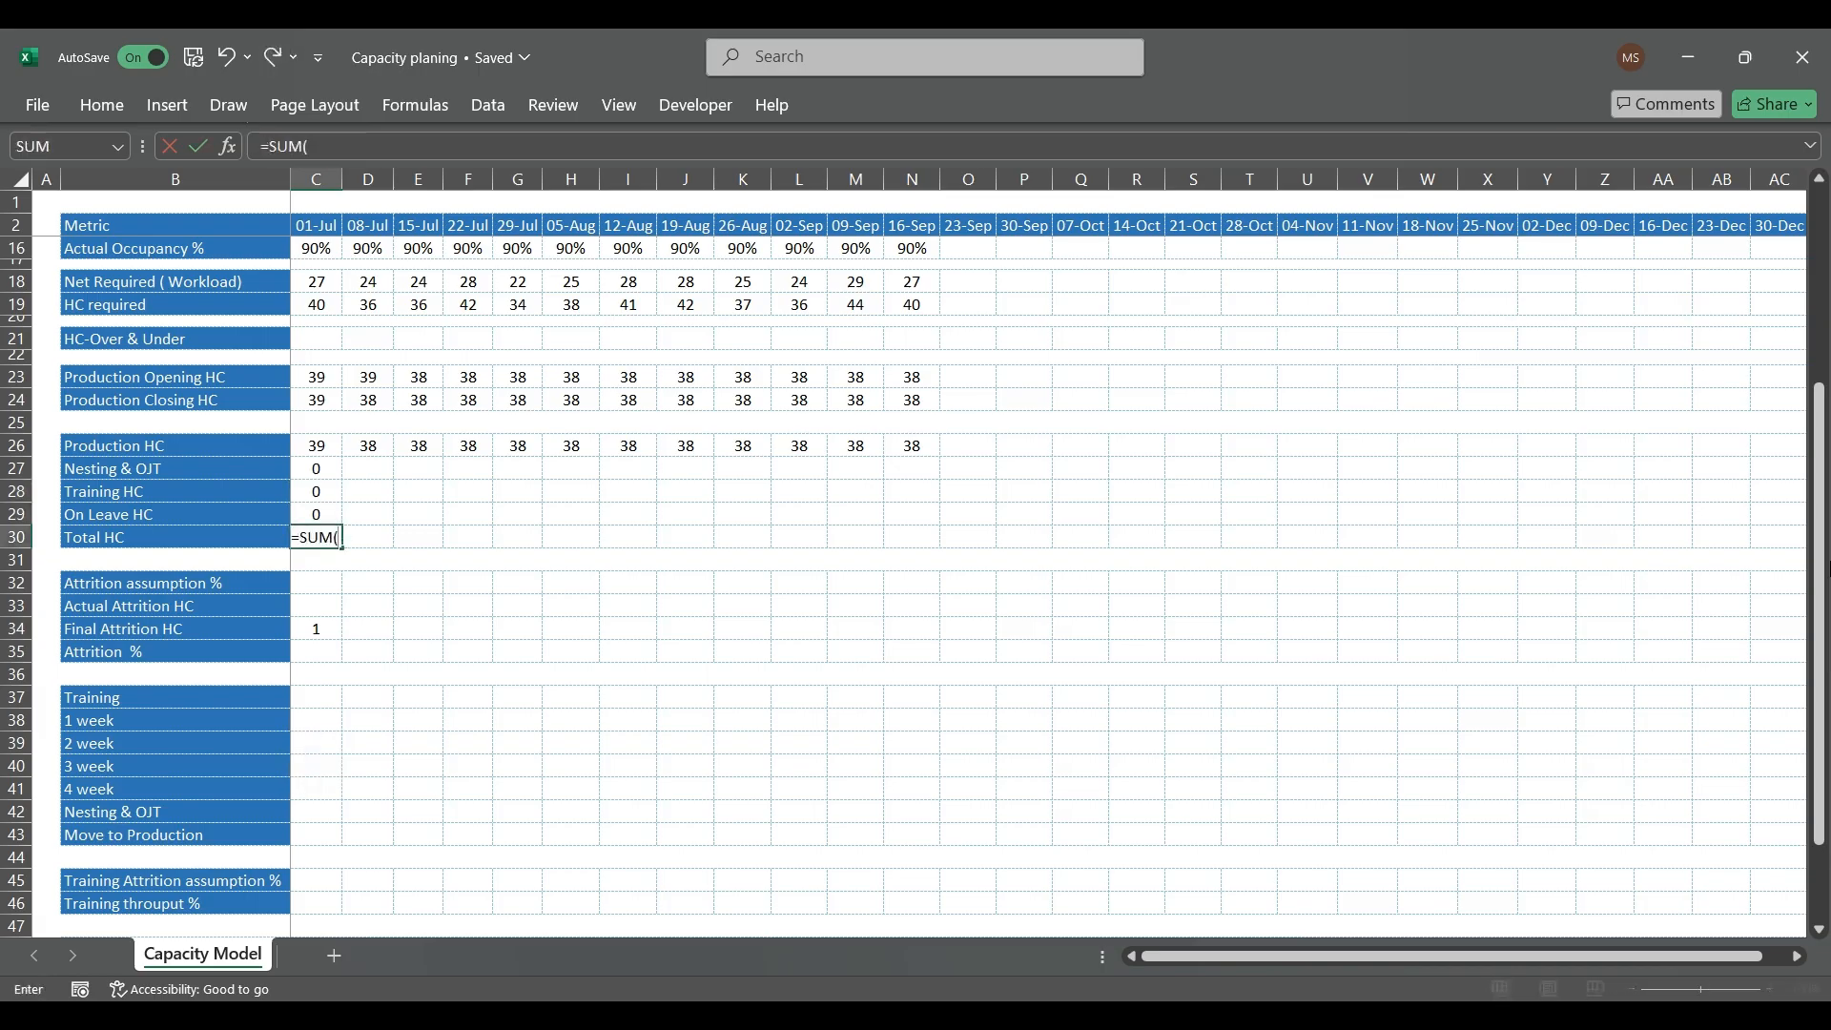
key(Up)
key(shift+Up)
key(shift+Up)
key(shift+Up)
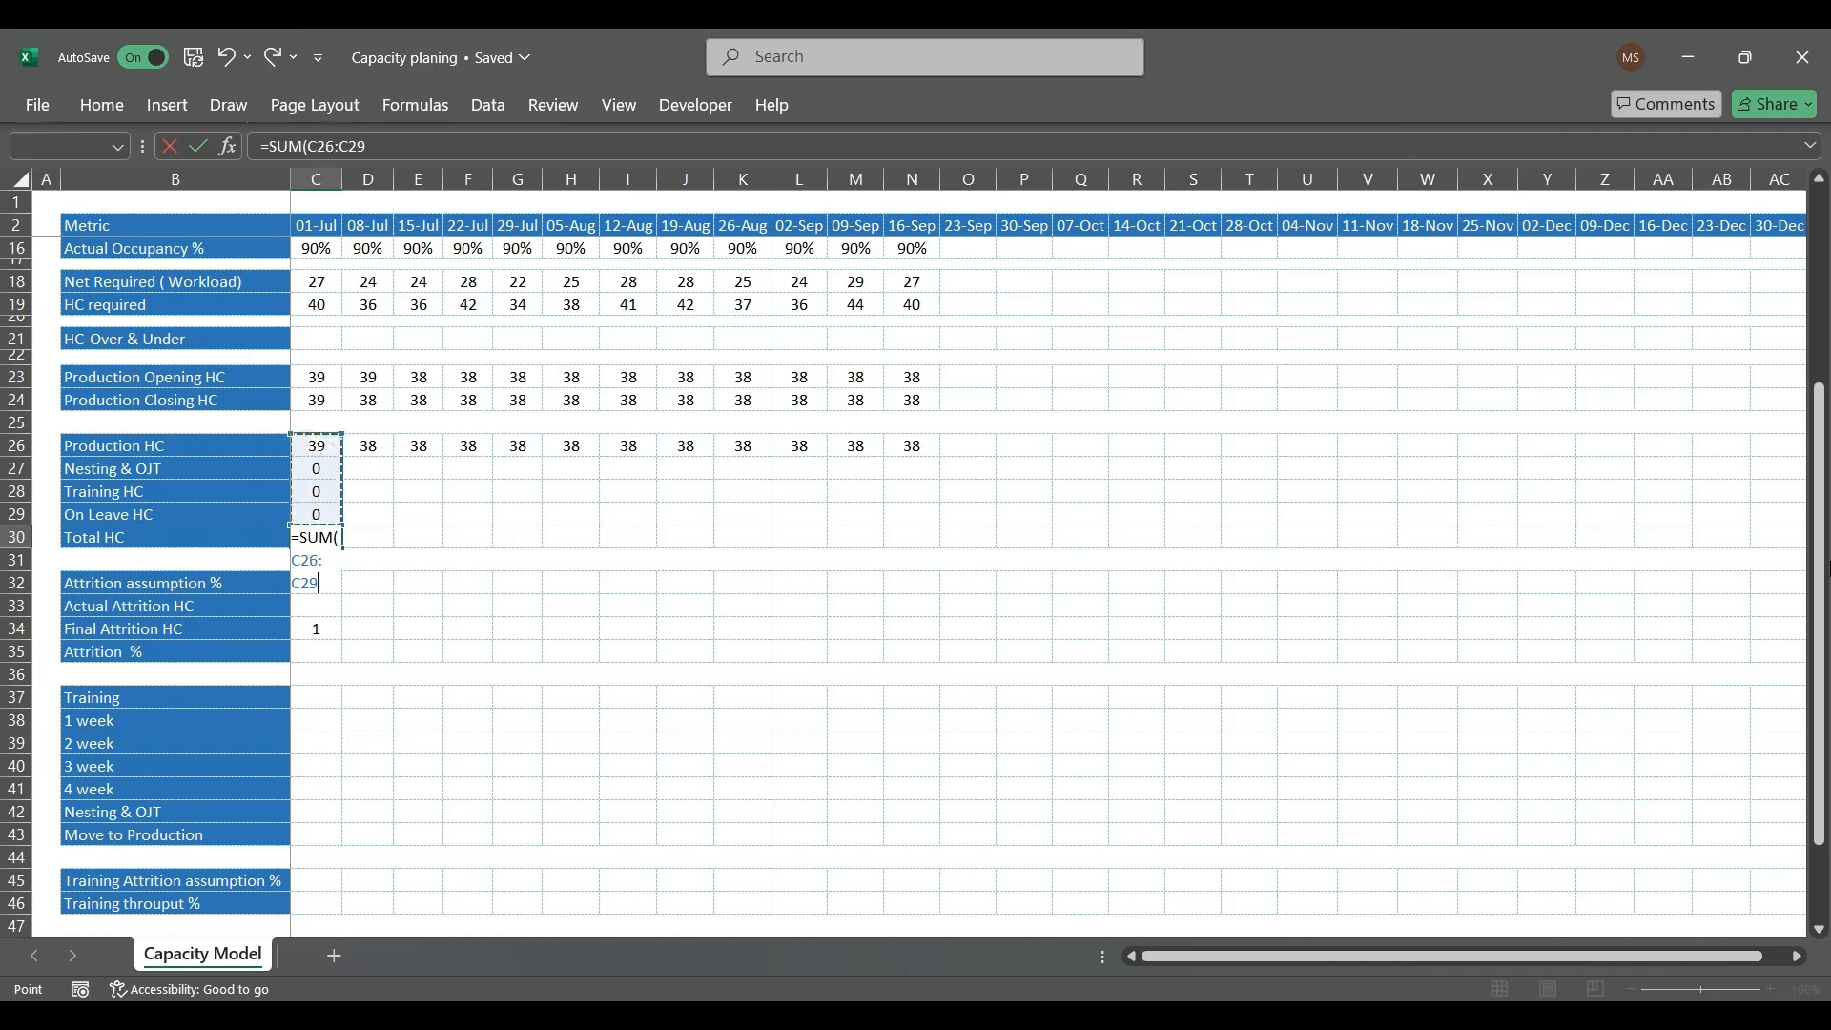
key(Return)
Step: Copy the C30 Total HC formula across the row through 16-Sep in N30
key(Up)
key(ctrl+c)
key(shift+Right)
key(shift+Right)
key(shift+Right)
key(shift+Right)
key(shift+Right)
key(shift+Right)
key(shift+Right)
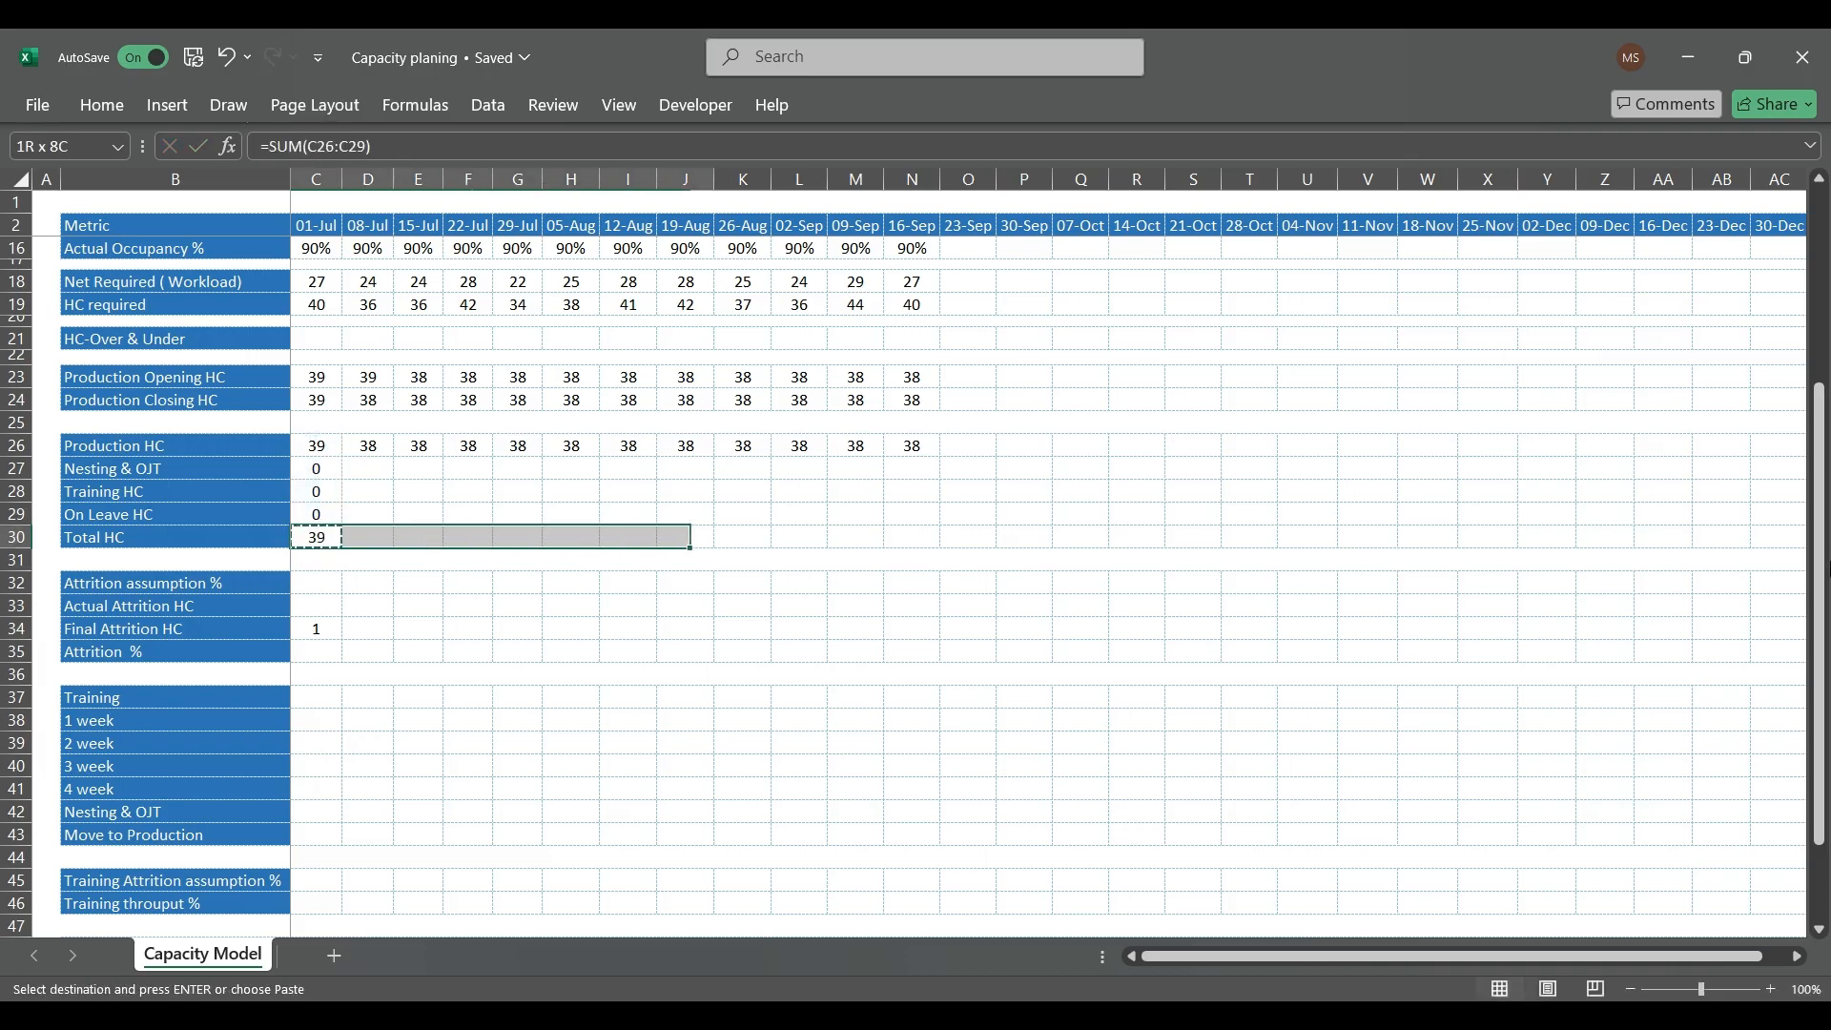
key(shift+Right)
key(shift+Right)
key(shift+Right)
key(shift+Right)
key(ctrl+v)
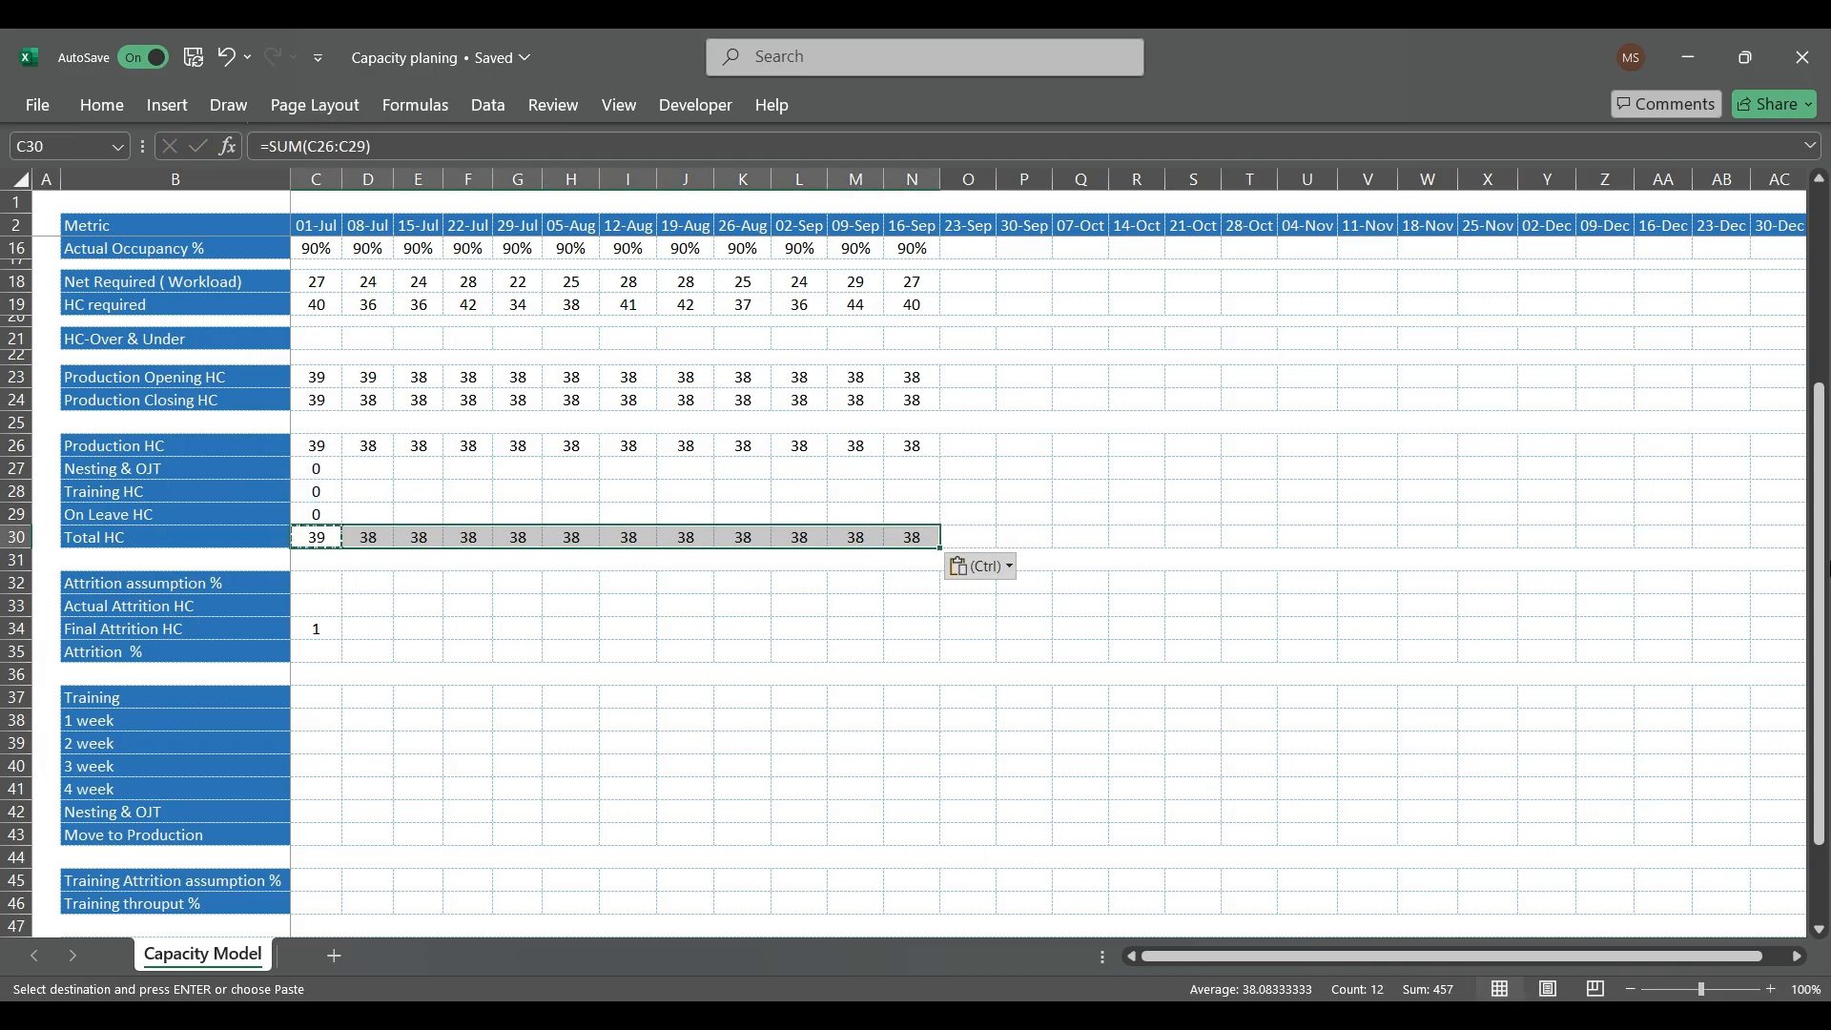
Step: Copy the 01-Jul Nesting & OJT, Training HC and On Leave HC cells C27:C29 across through 16-Sep in column N
key(Up)
key(Up)
key(Up)
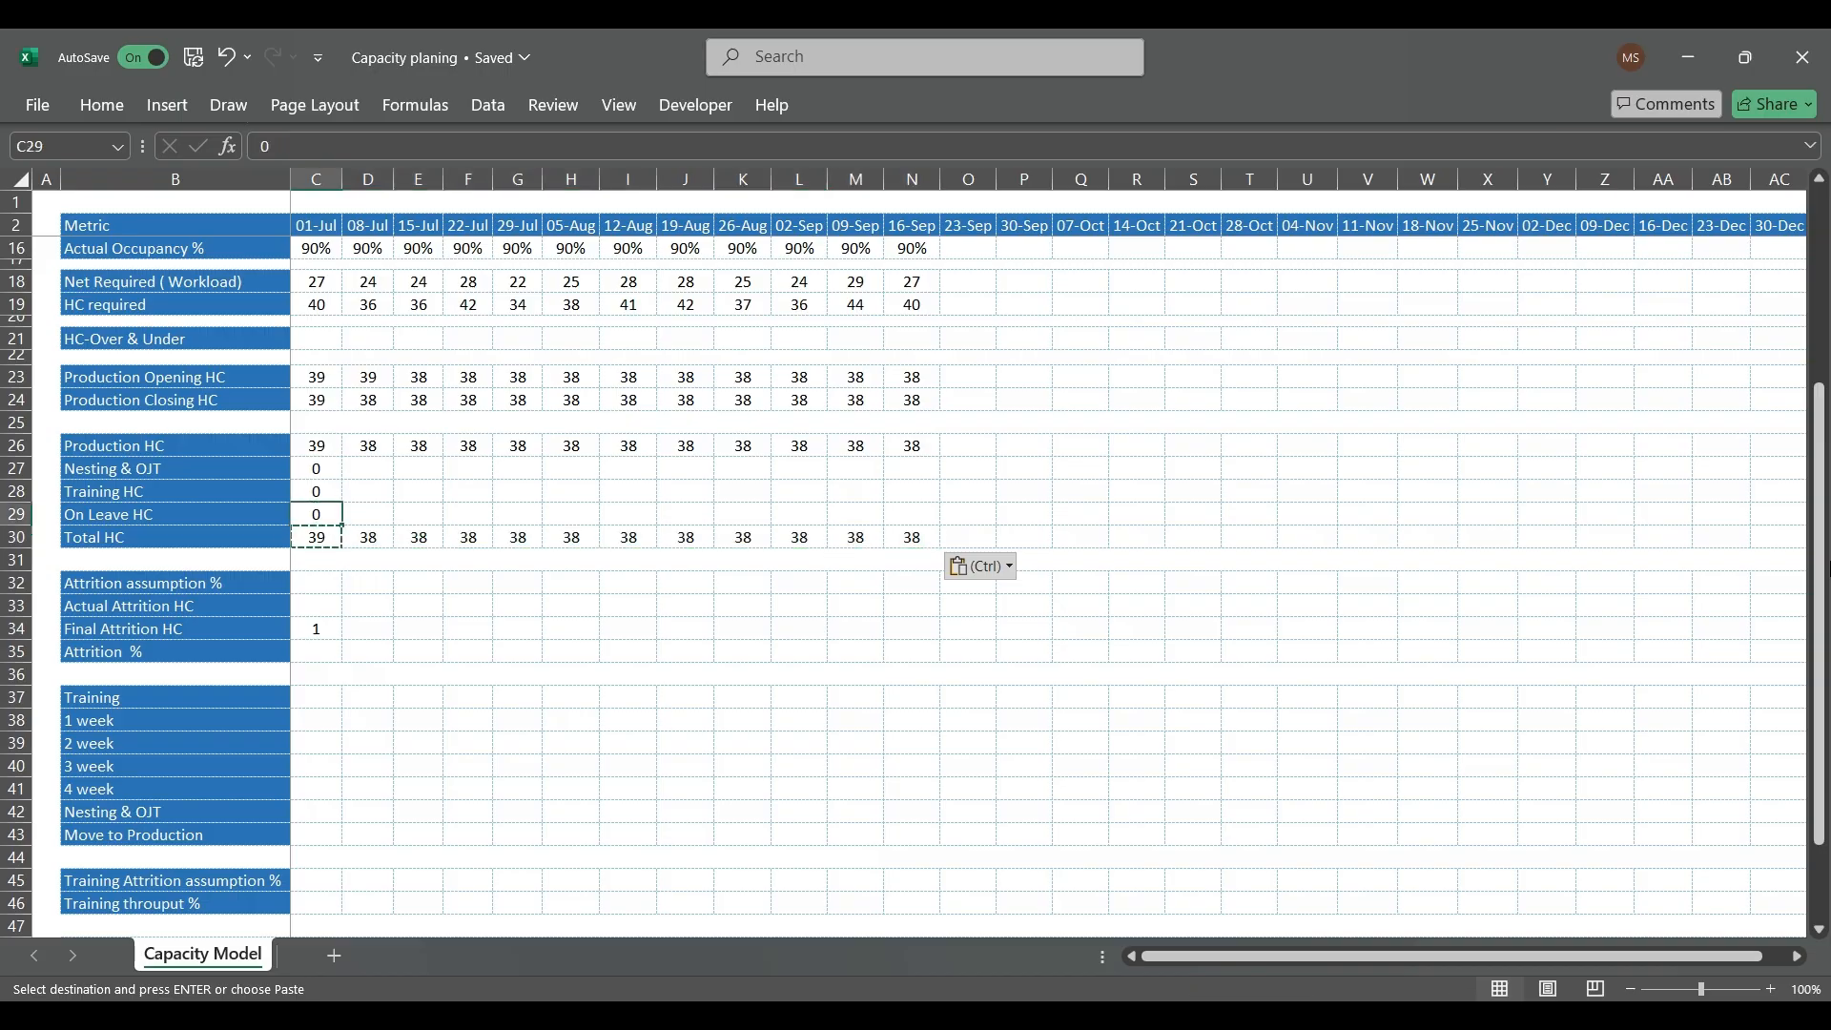
key(shift+Down)
key(shift+Down)
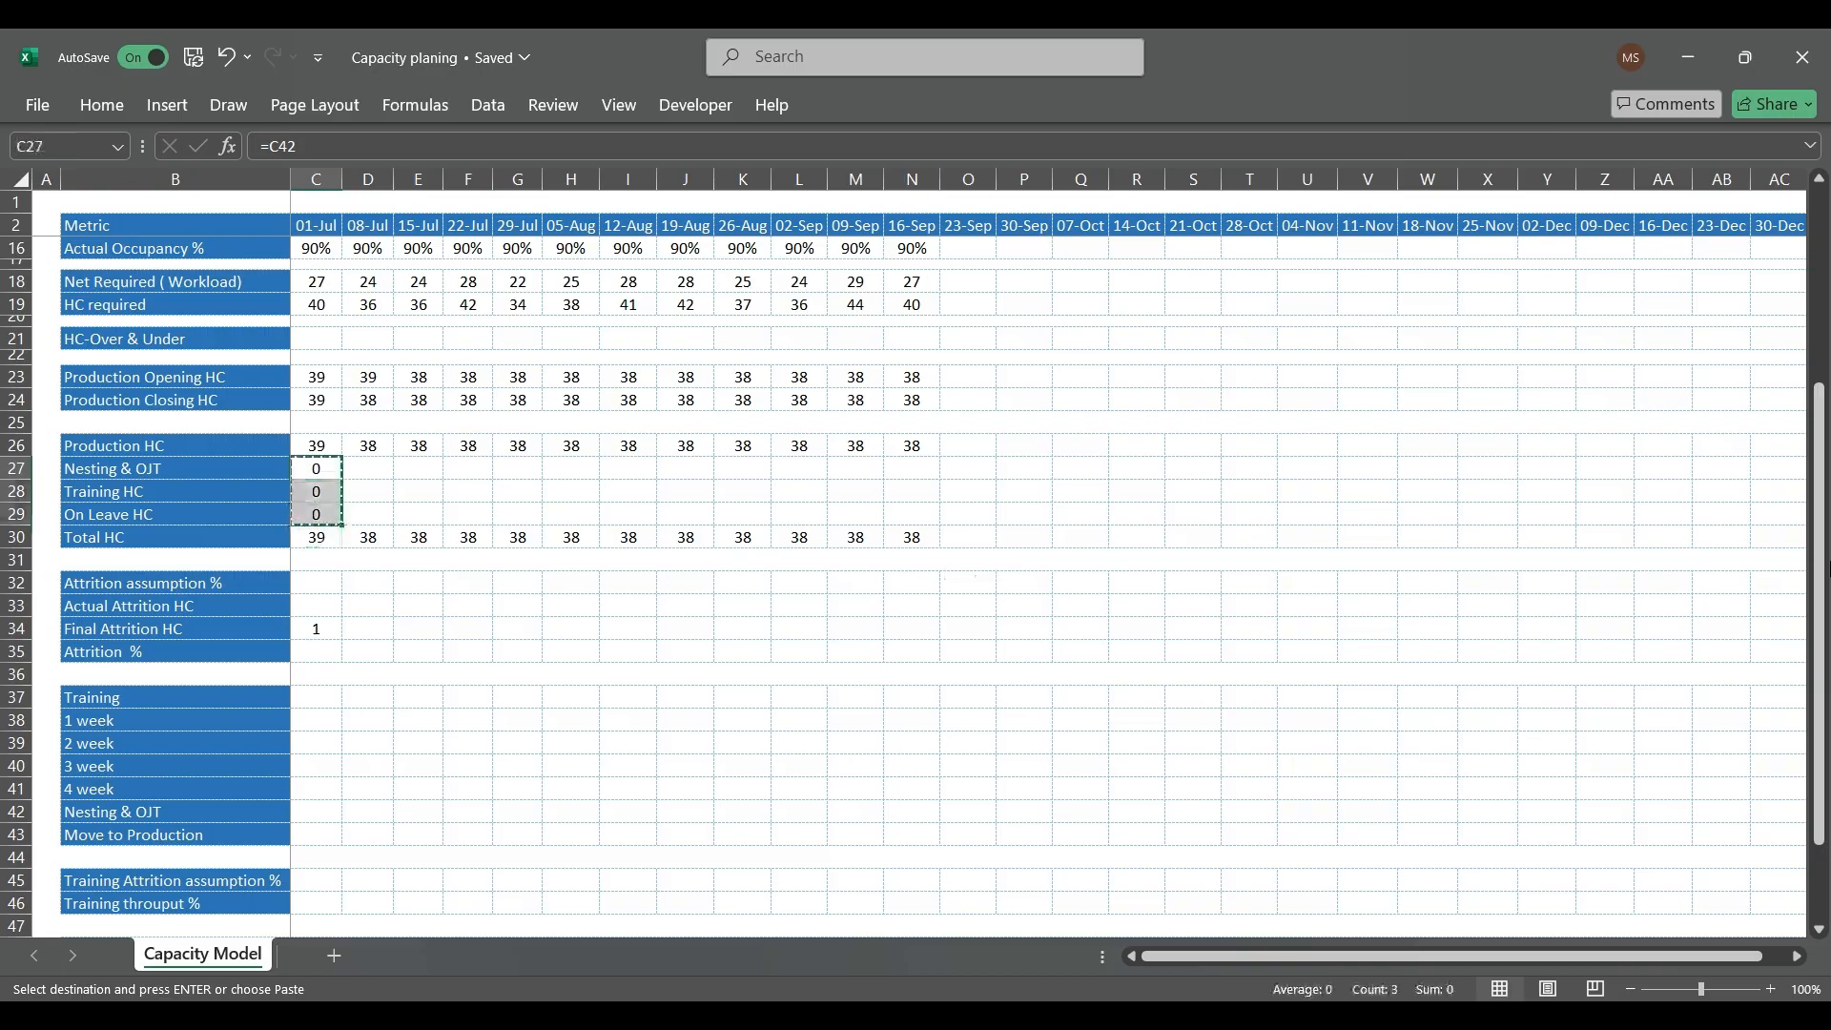
key(shift+Right)
key(shift+Right)
key(shift+Right)
key(shift+Right)
key(shift+Right)
key(shift+Right)
key(shift+Right)
key(shift+Right)
key(shift+Right)
key(shift+Right)
key(shift+Right)
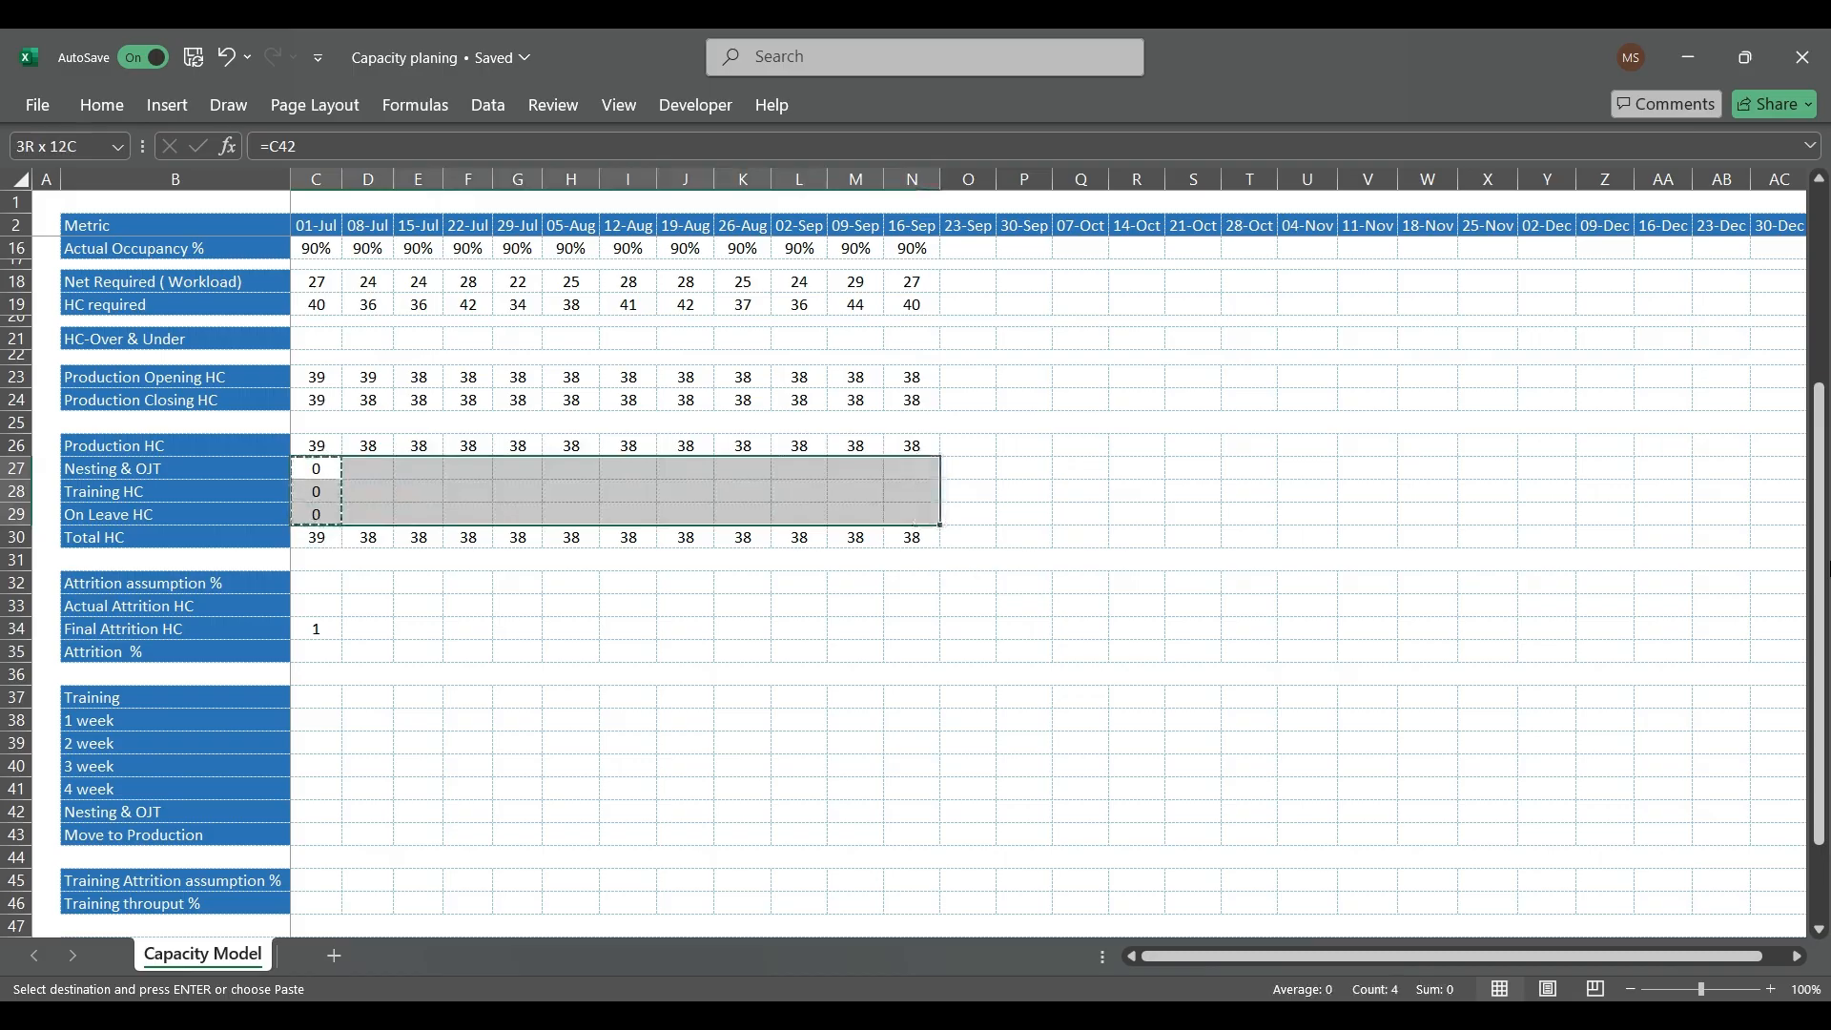
key(ctrl+v)
Step: Enter 2% as the 01-Jul Attrition assumption % in C32
key(Down)
key(Down)
key(Down)
key(Down)
key(Down)
key(Escape)
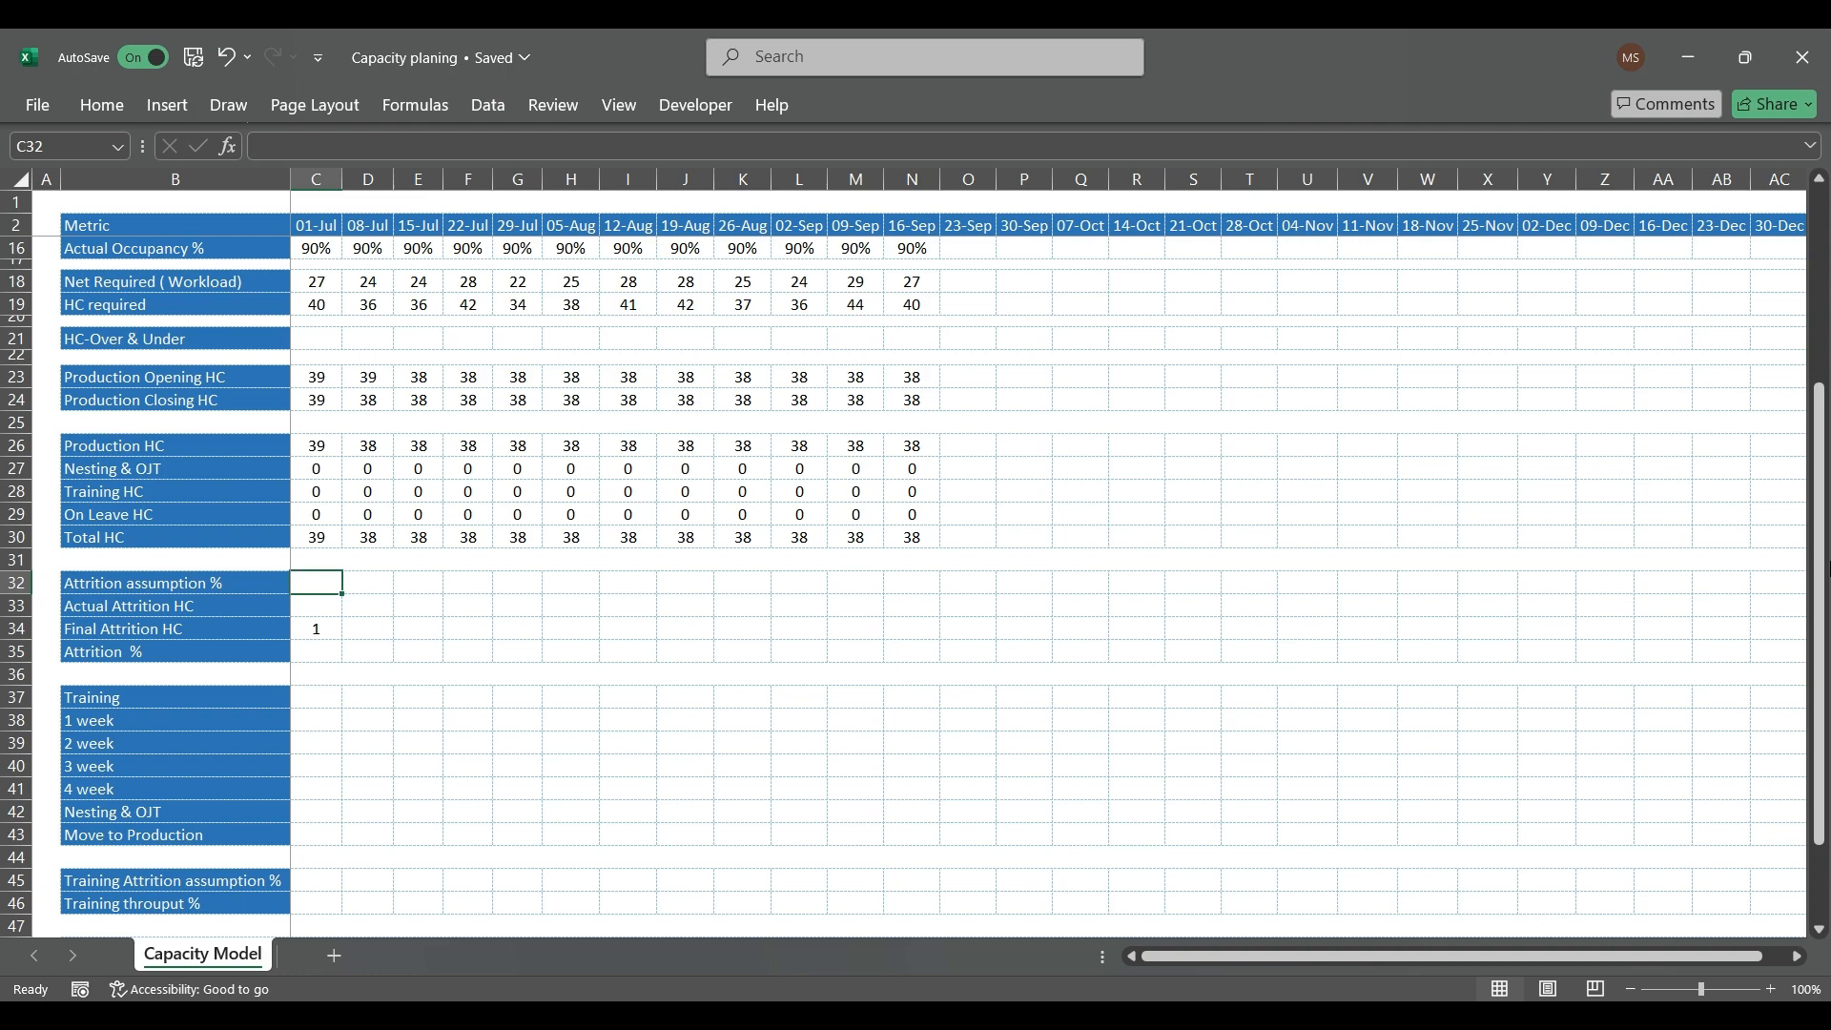
text(2)
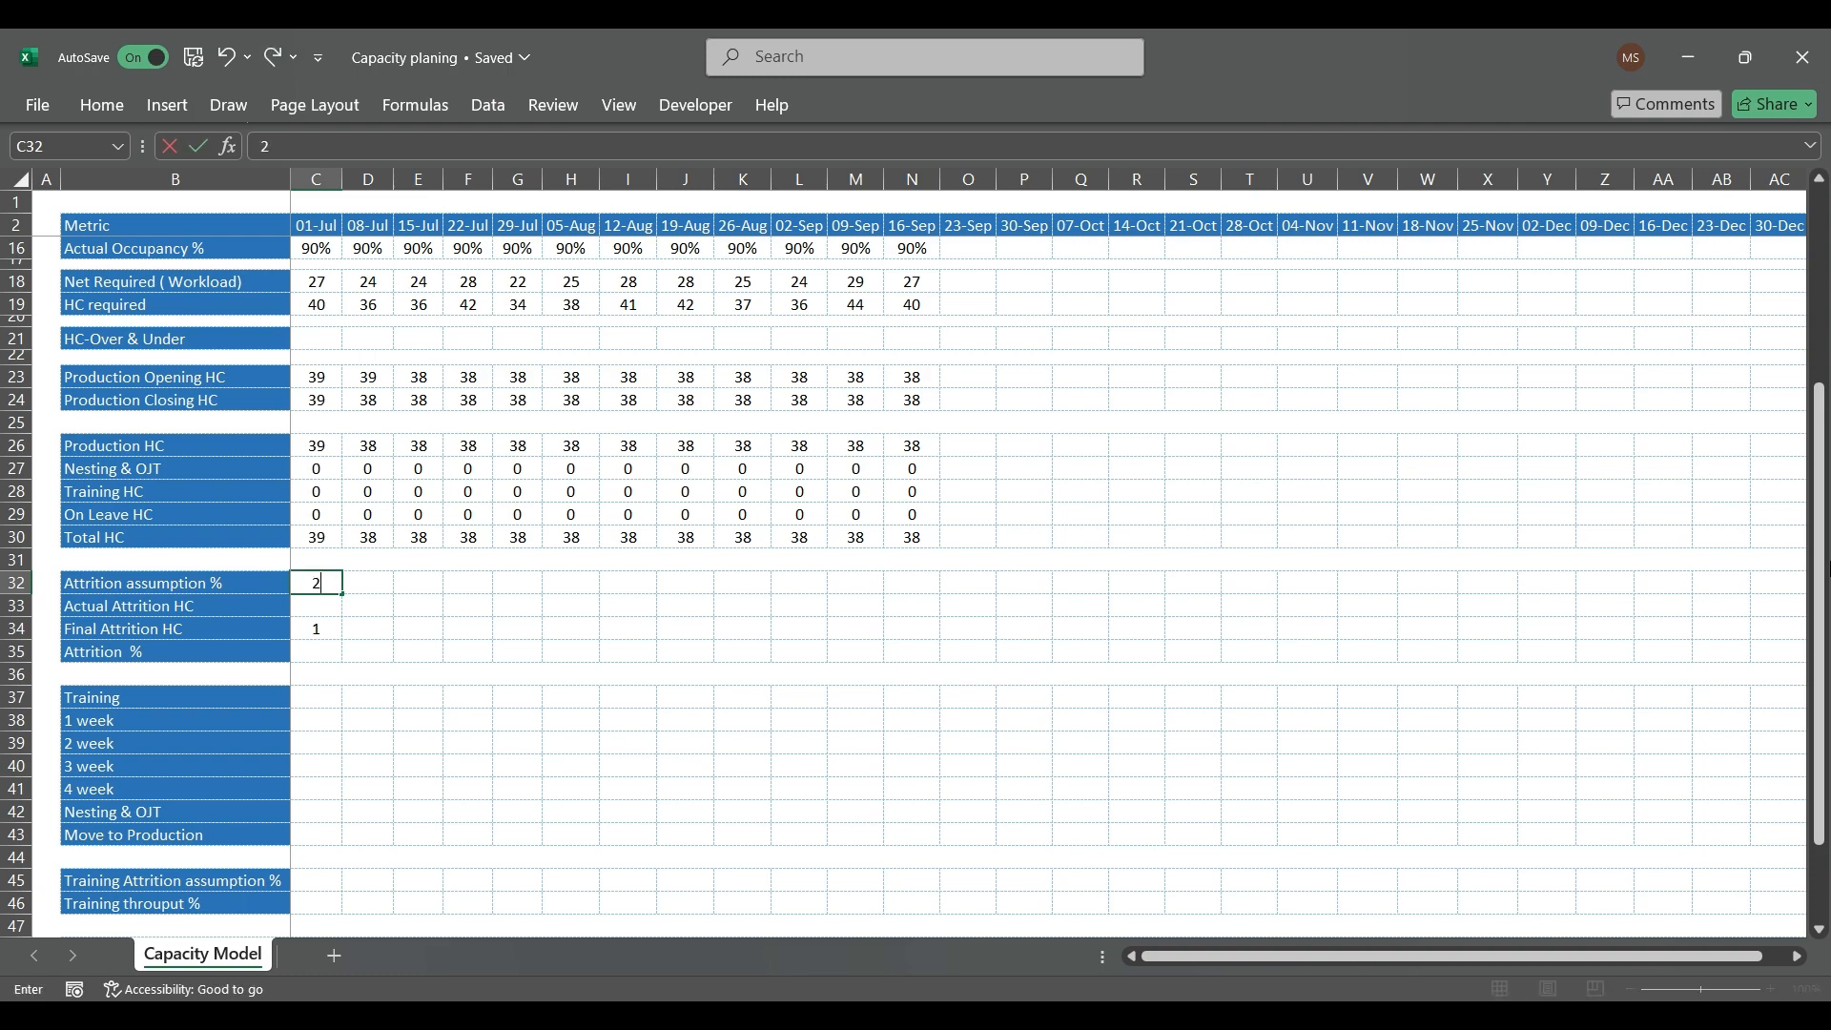
text(%)
key(Return)
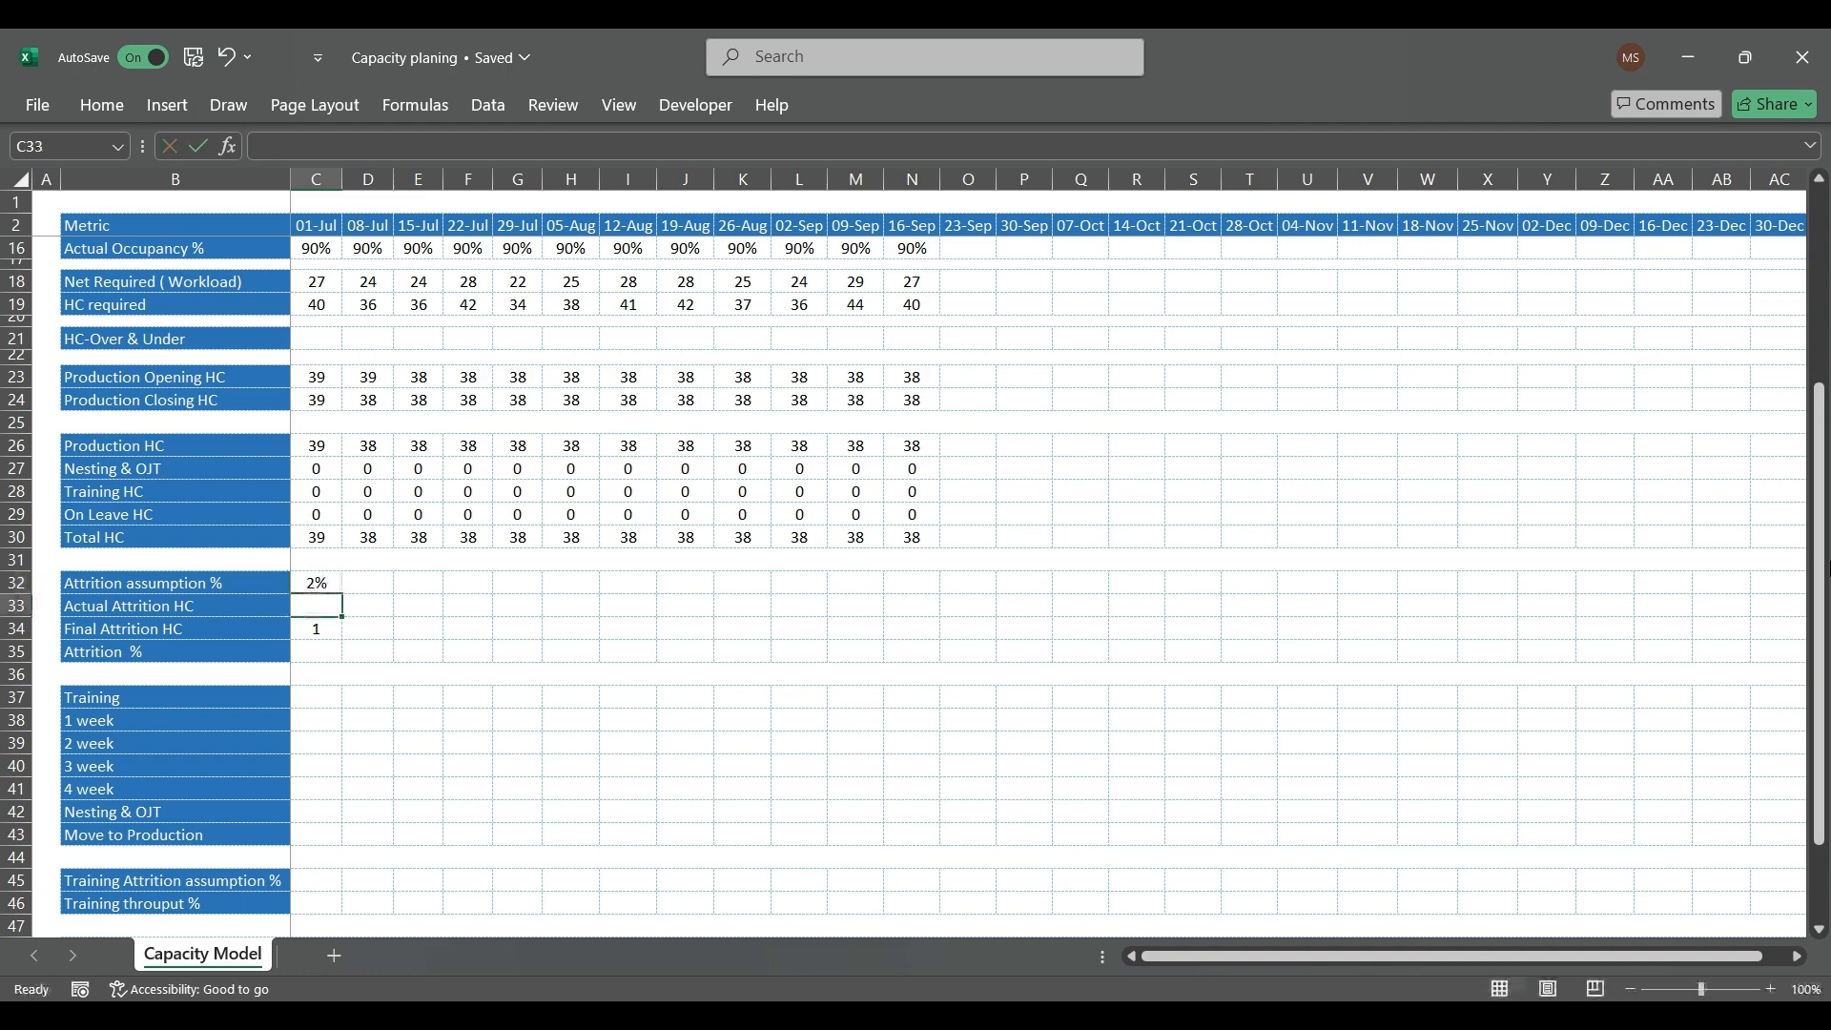
Step: Calculate the 01-Jul Final Attrition HC in C34 as Production HC times the attrition assumption, with =((C26*C32))
key(Return)
key(Up)
key(Down)
text(=)
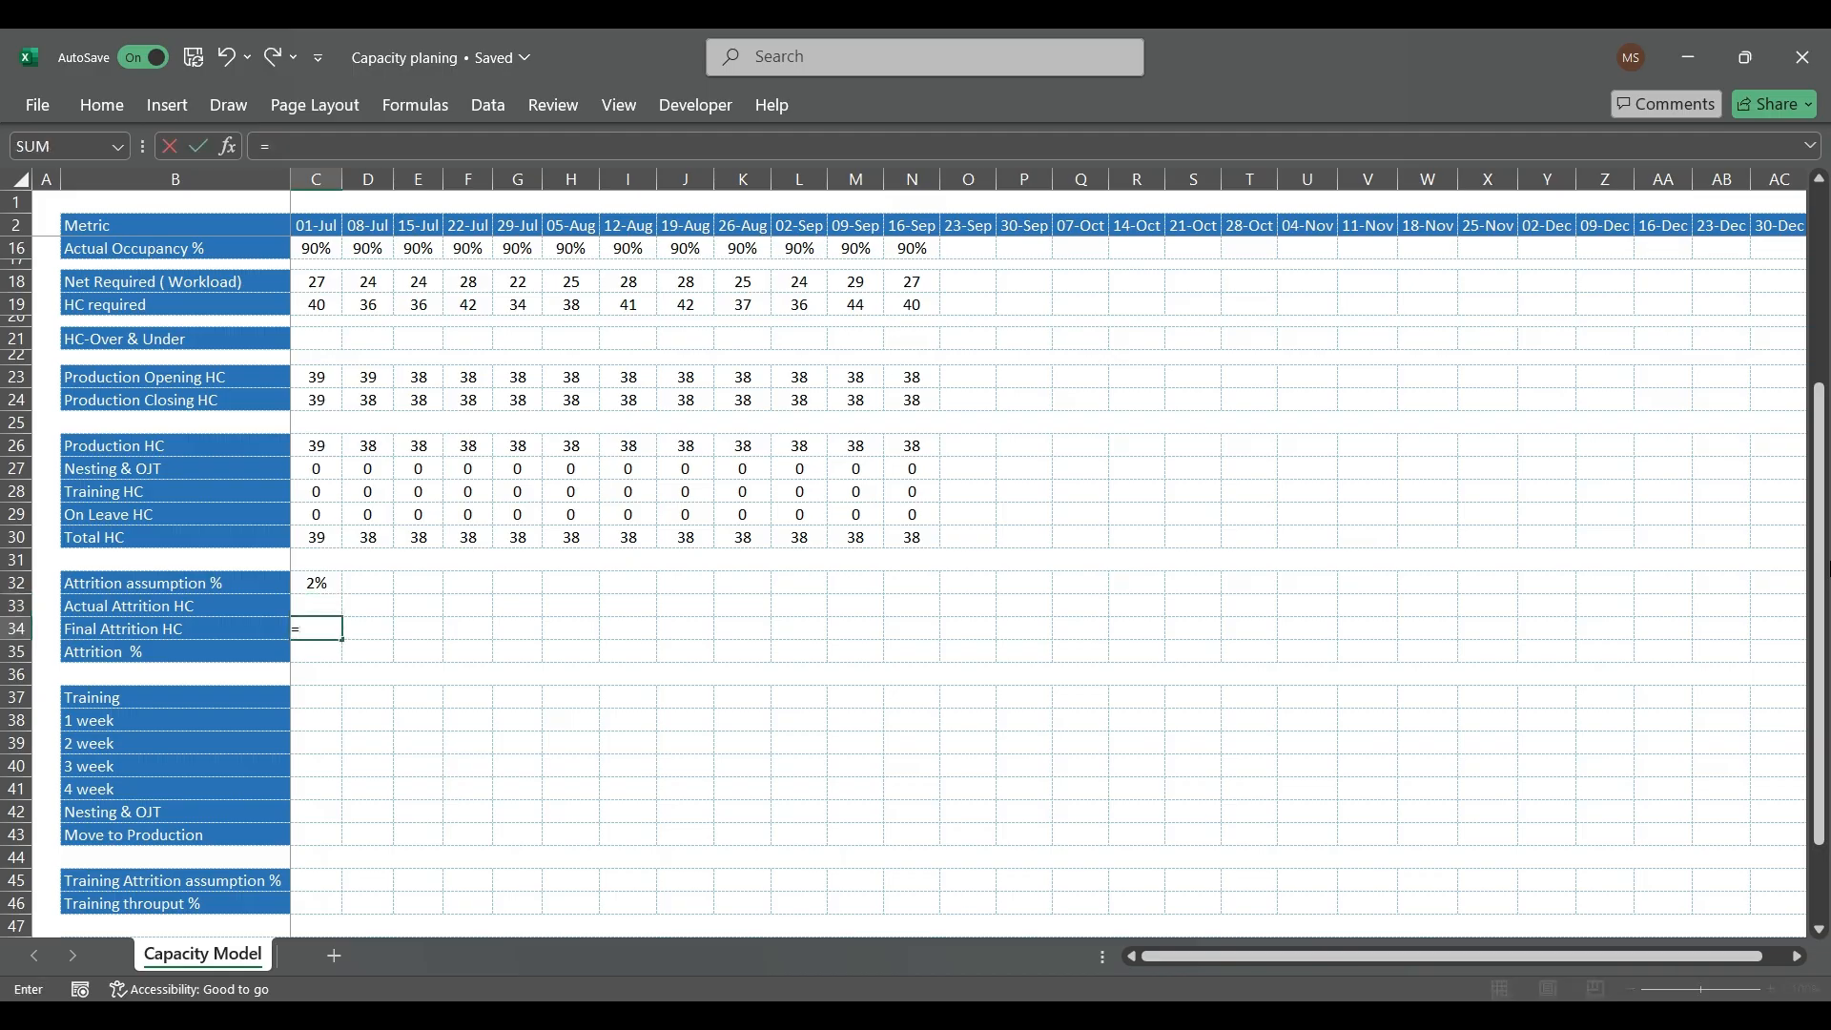
text(()
key(Up)
key(Up)
key(Up)
key(Up)
key(Up)
key(Up)
key(Up)
key(Up)
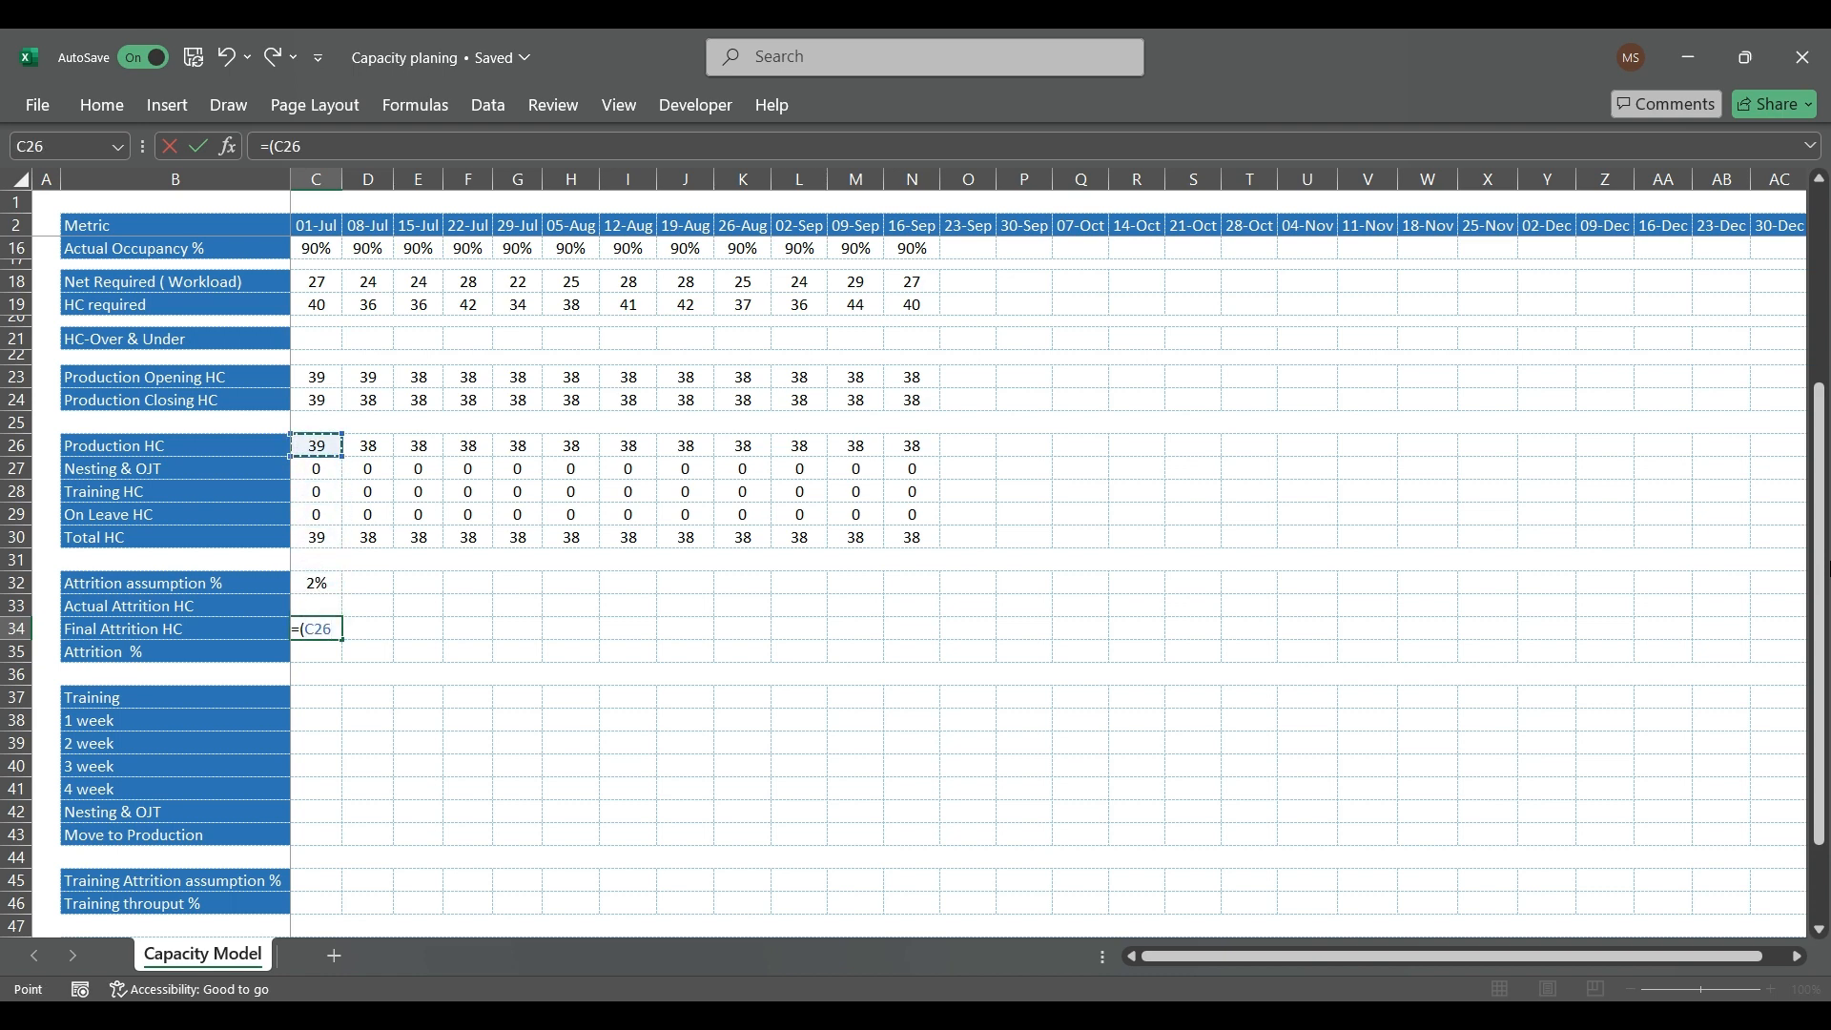
text(*)
key(Up)
key(Up)
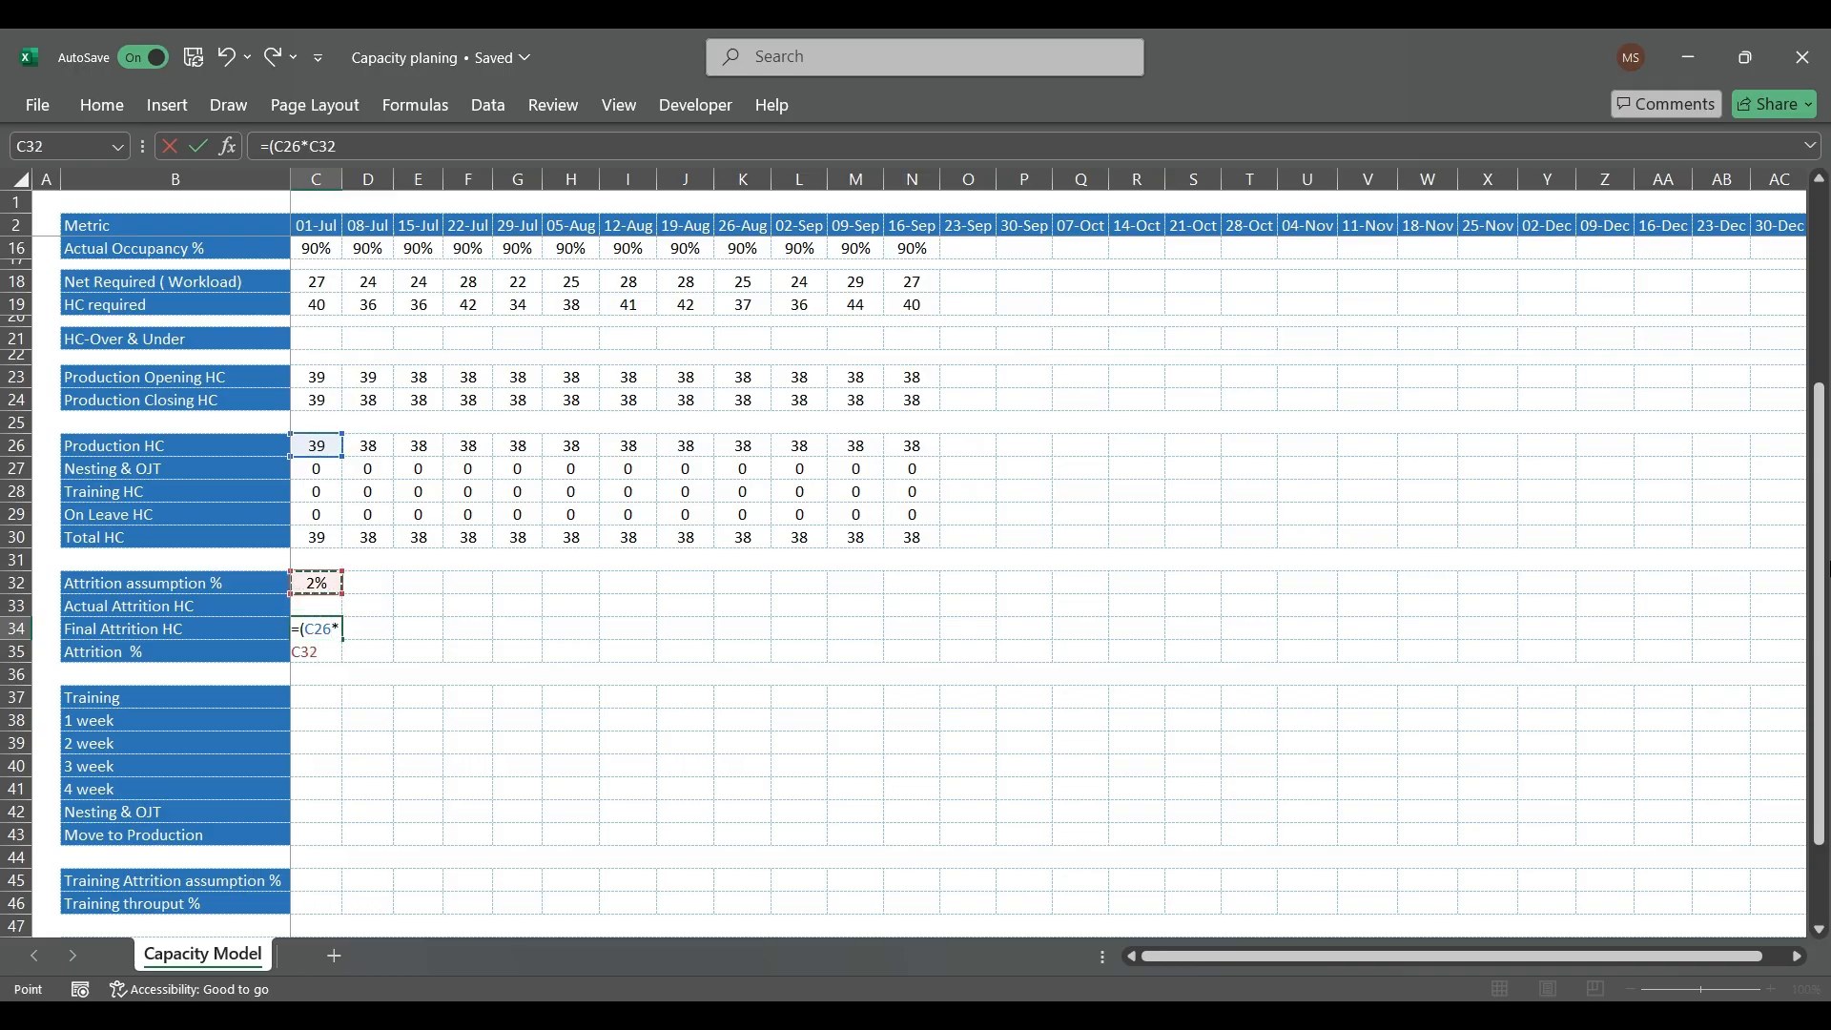
key(ctrl+Return)
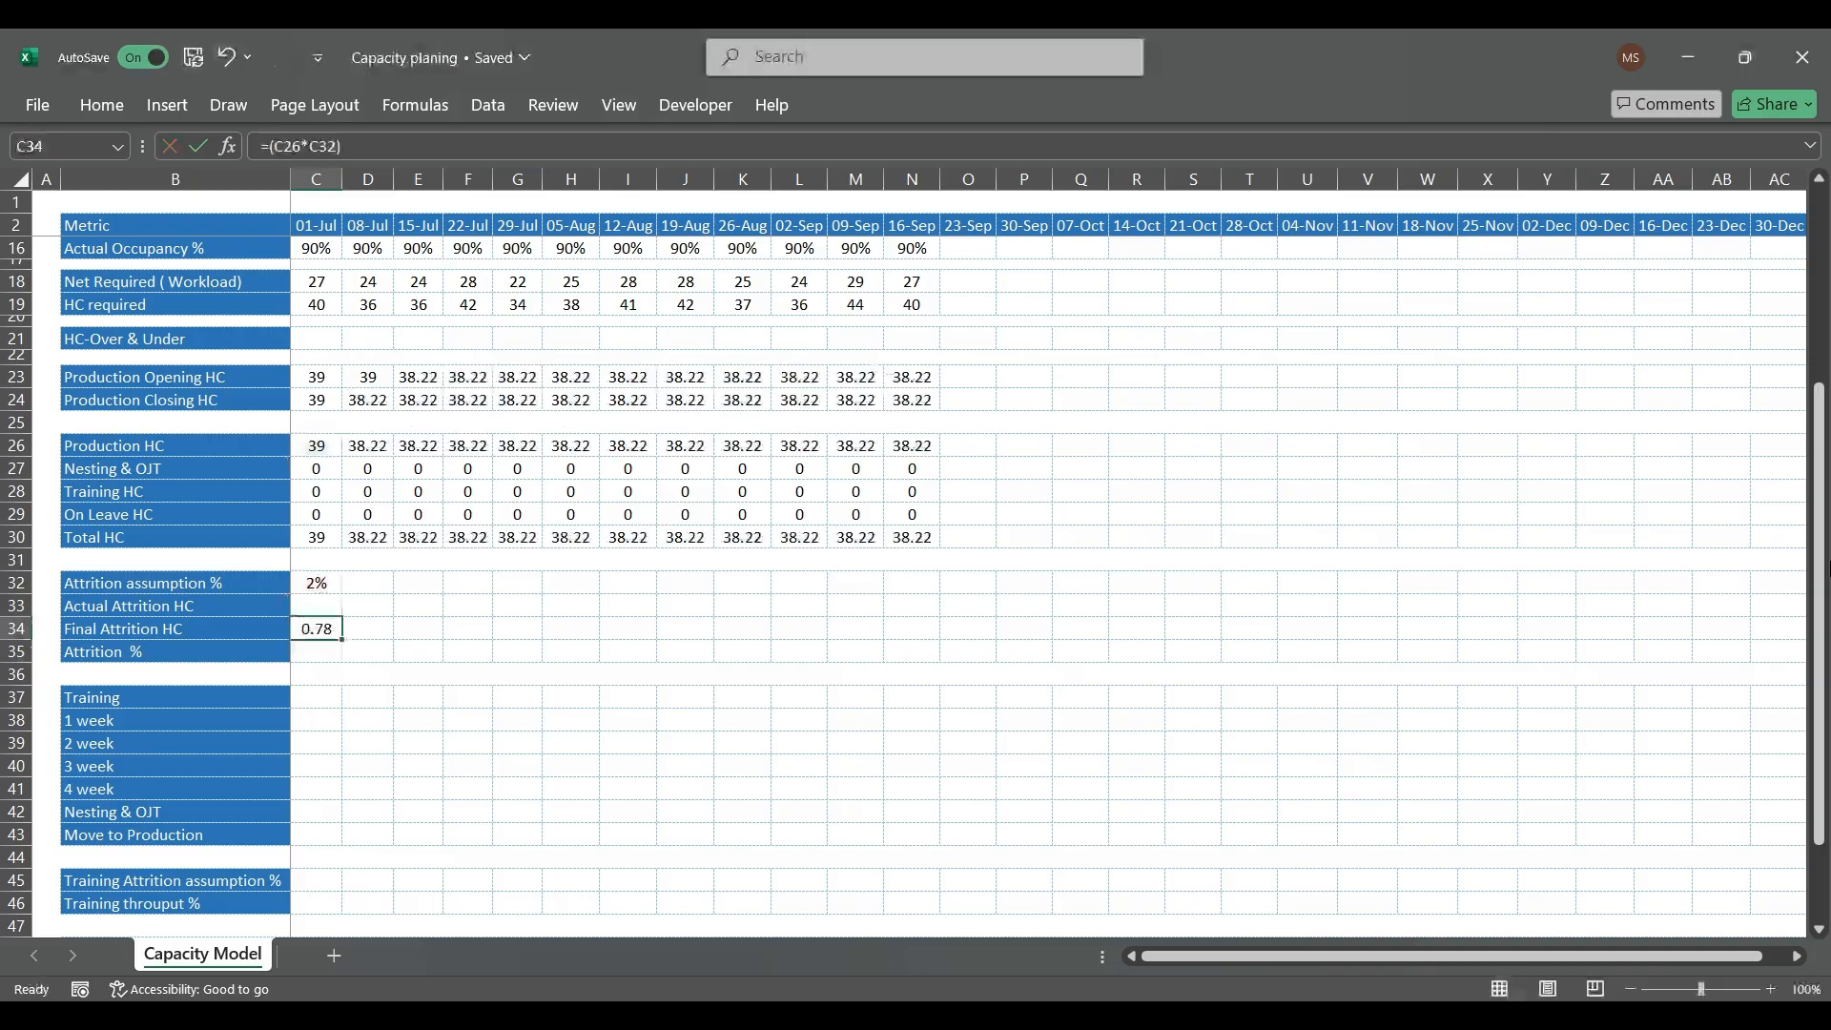
key(F2)
text())
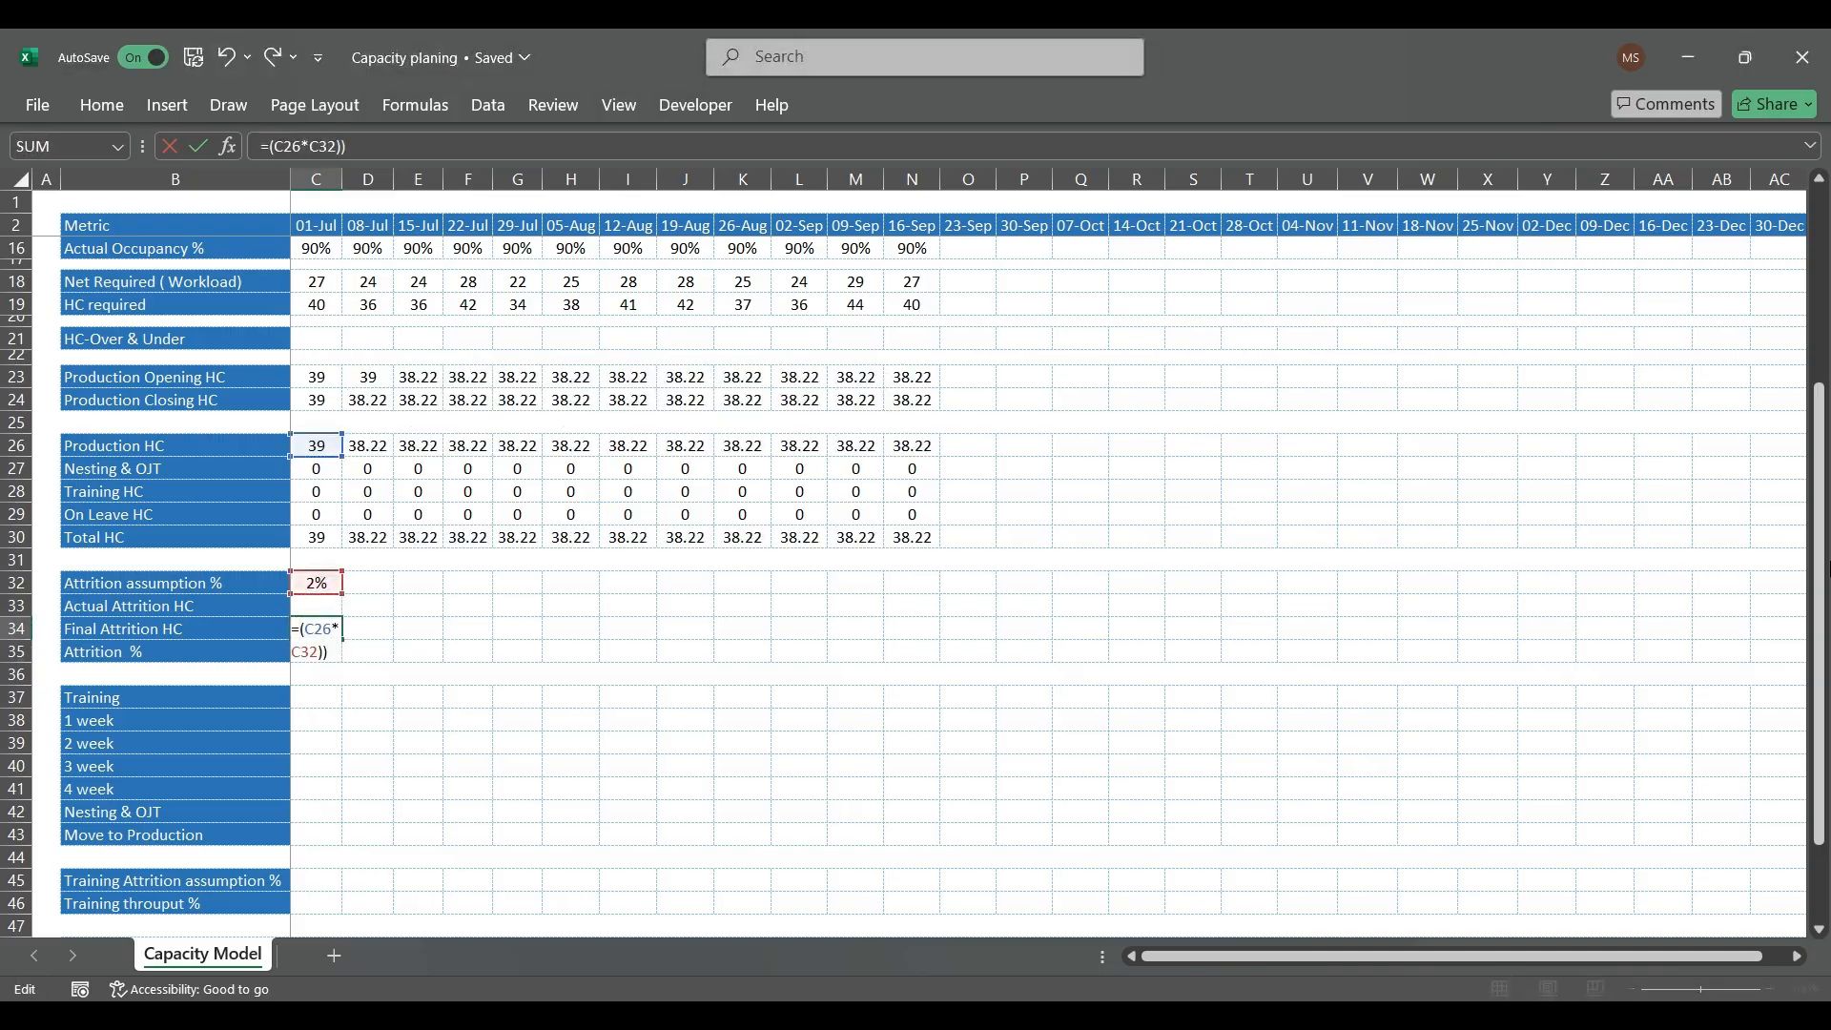
text(()
key(ctrl+Return)
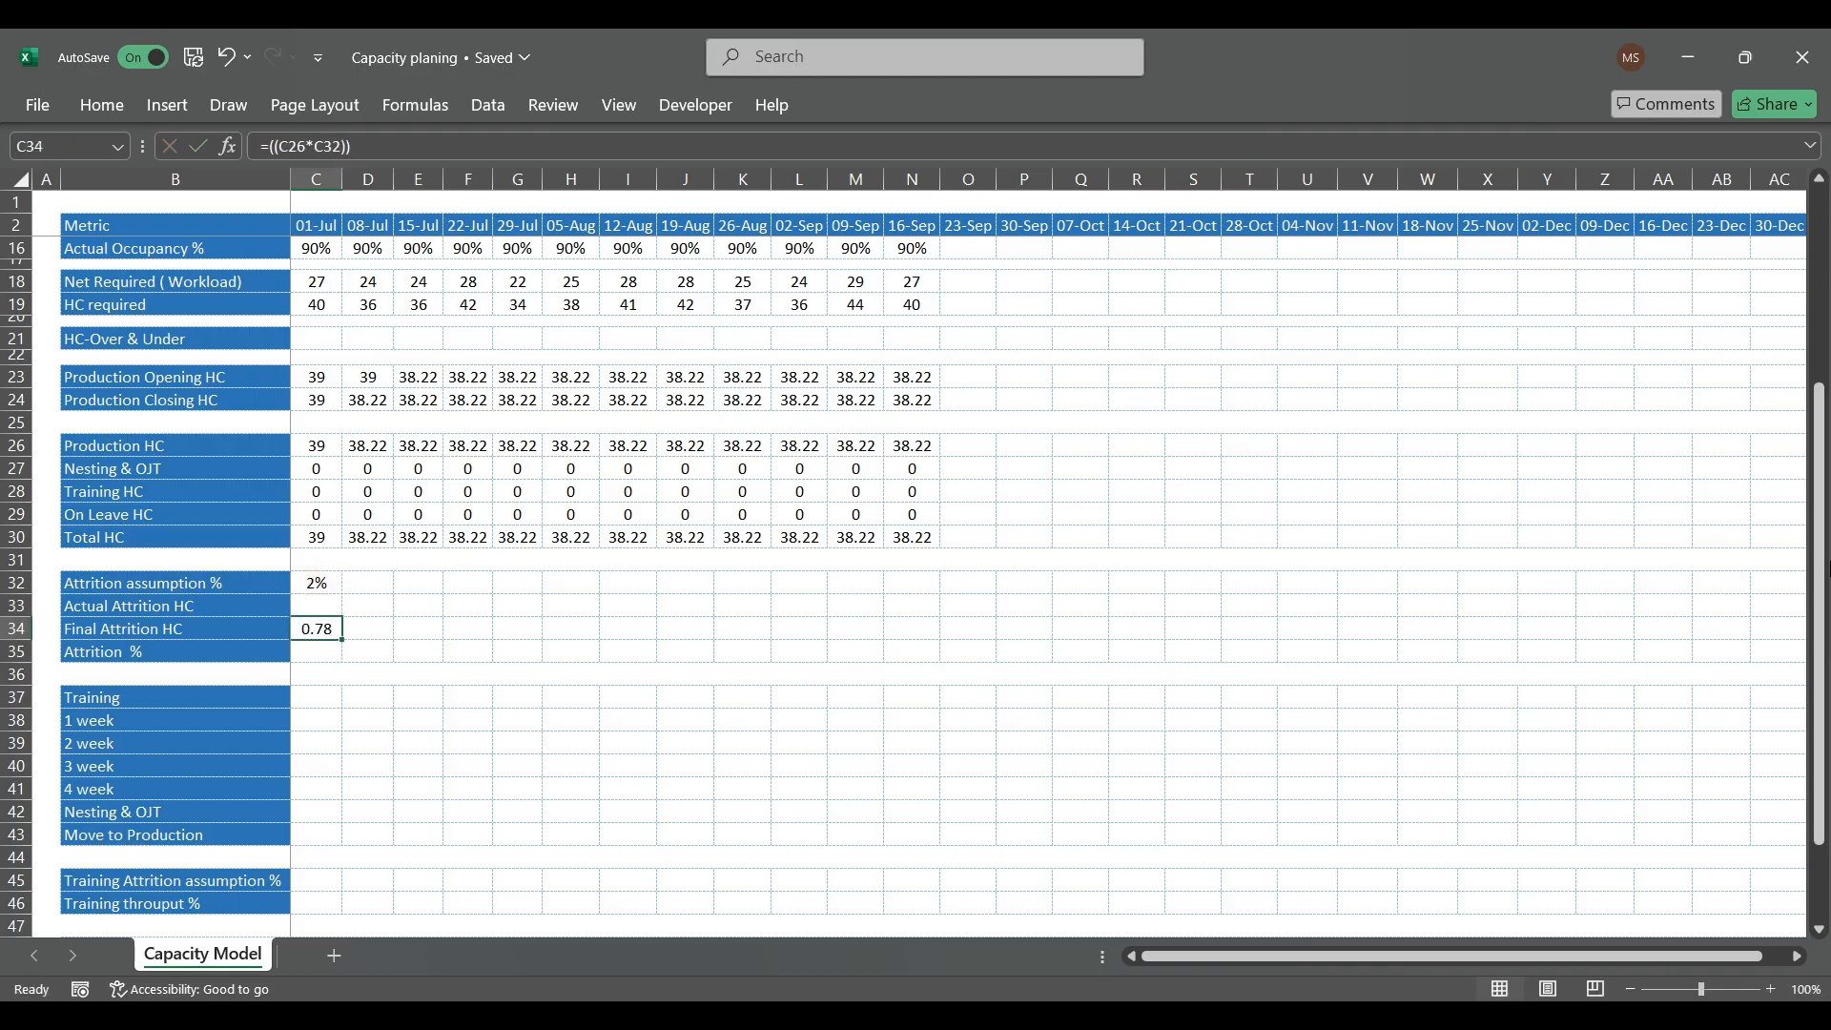
Step: Make the C34 Final Attrition HC use Actual Attrition HC when it is above zero, with =IF(C33>0,C33,((C26*C32)))
key(F2)
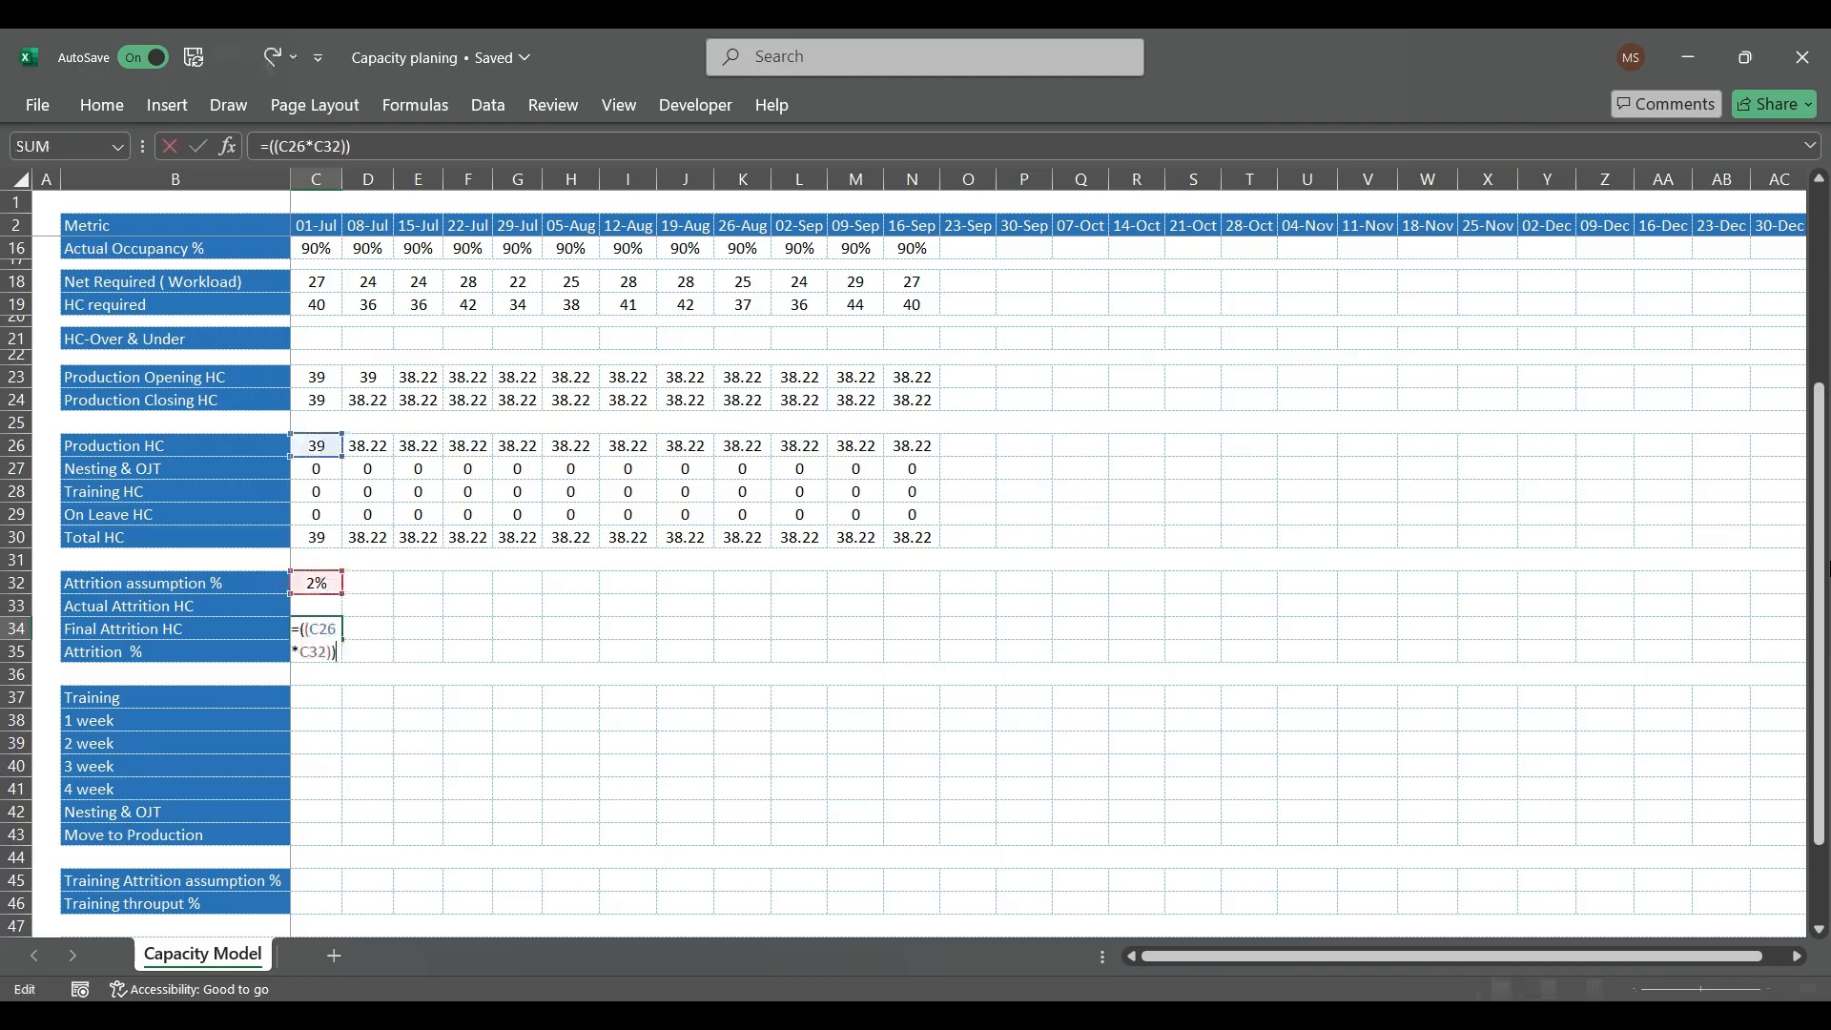
key(shift+Right)
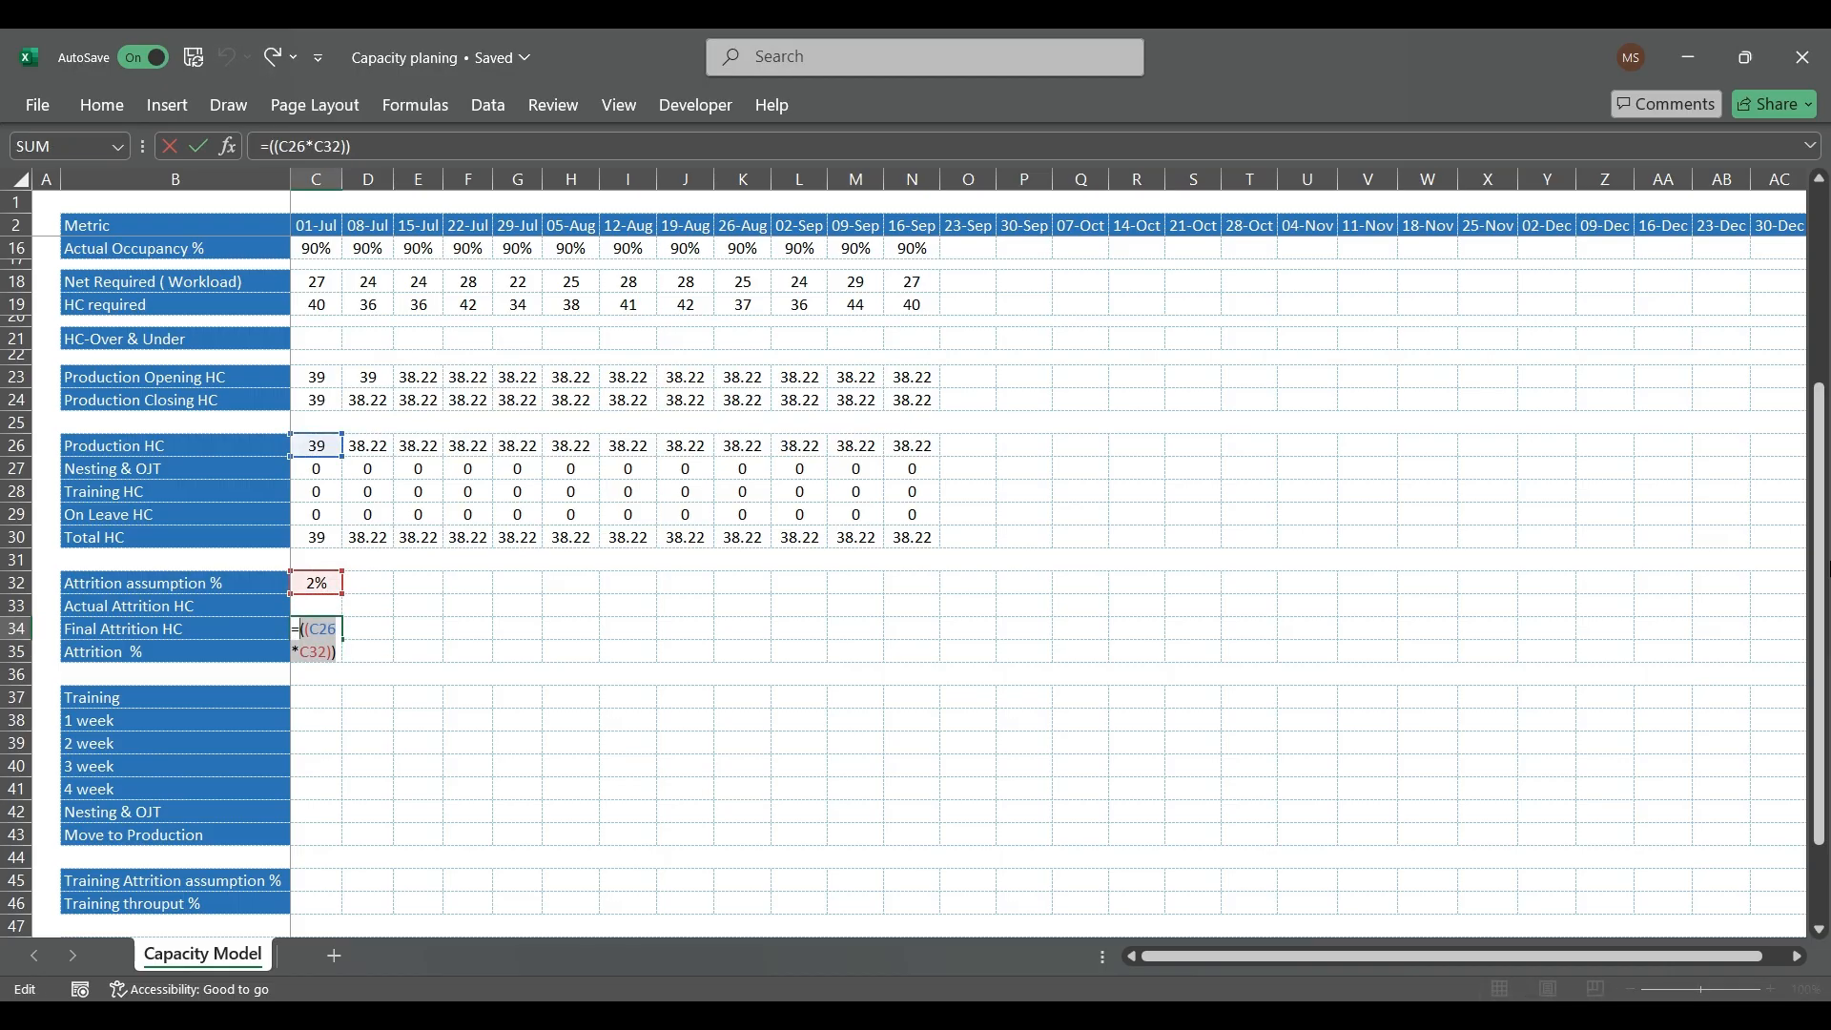
key(Escape)
text(=)
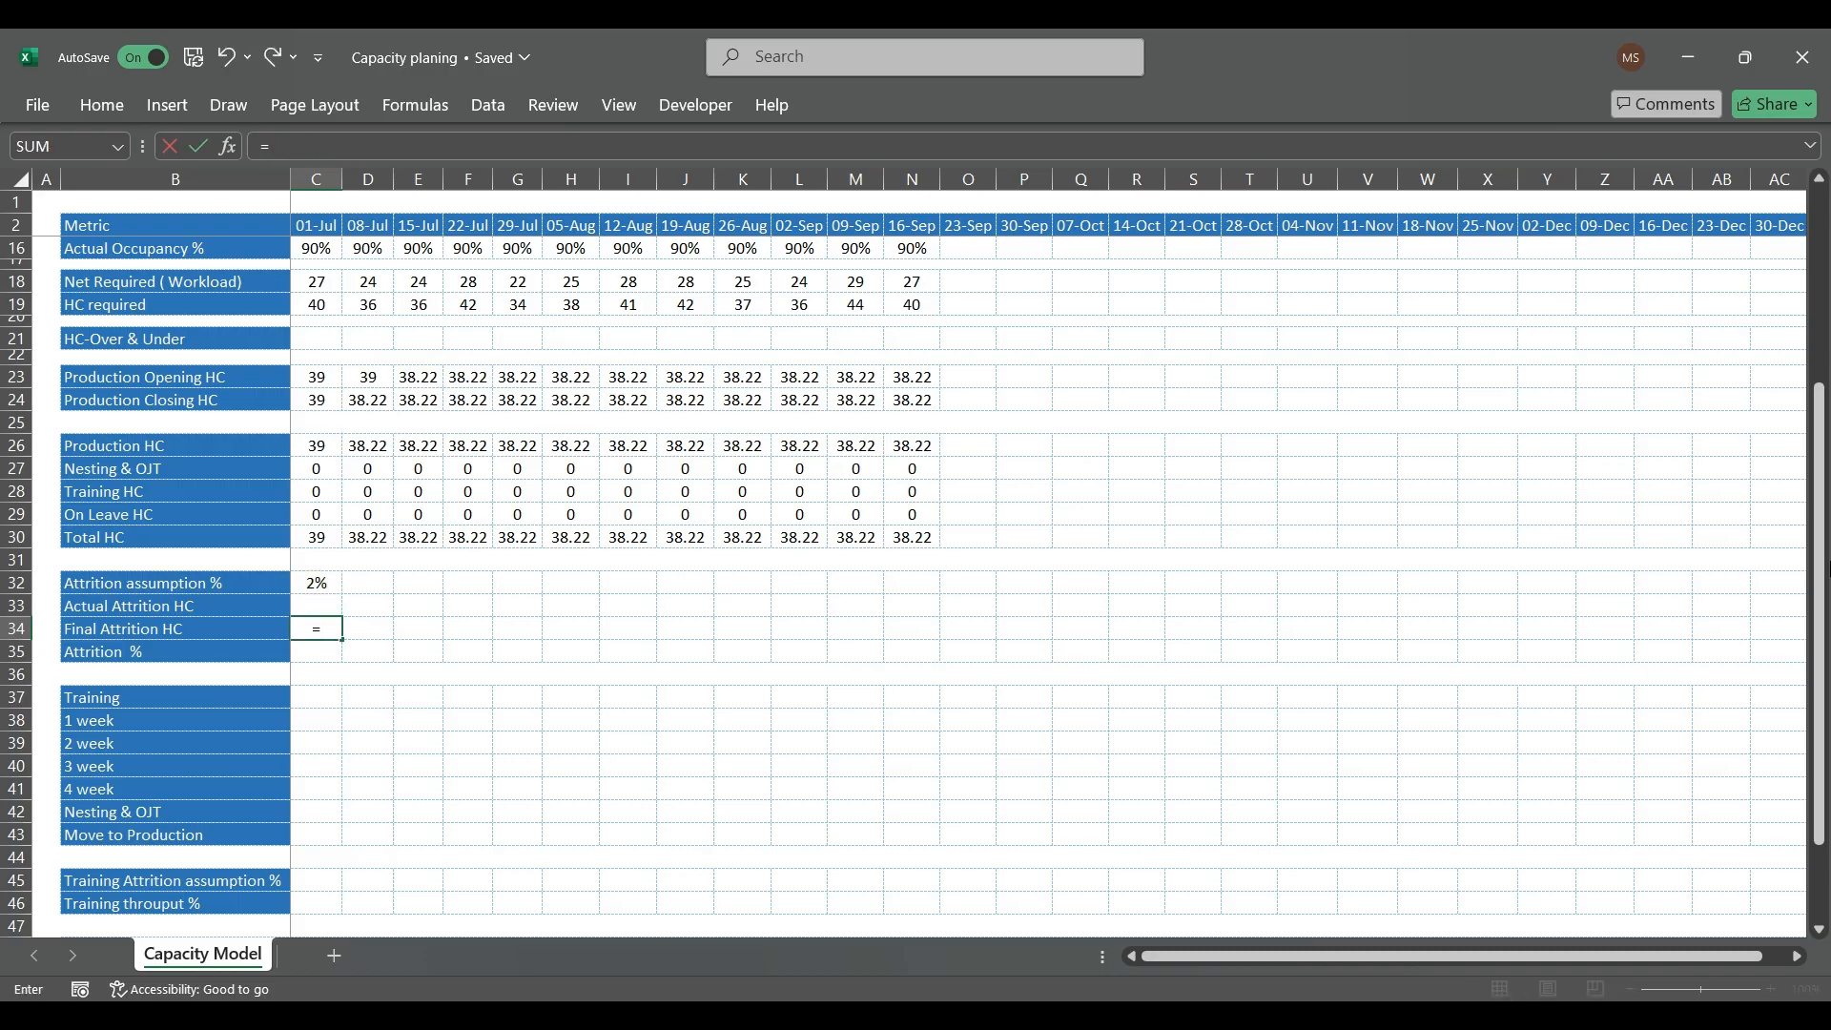
text(IF()
key(Up)
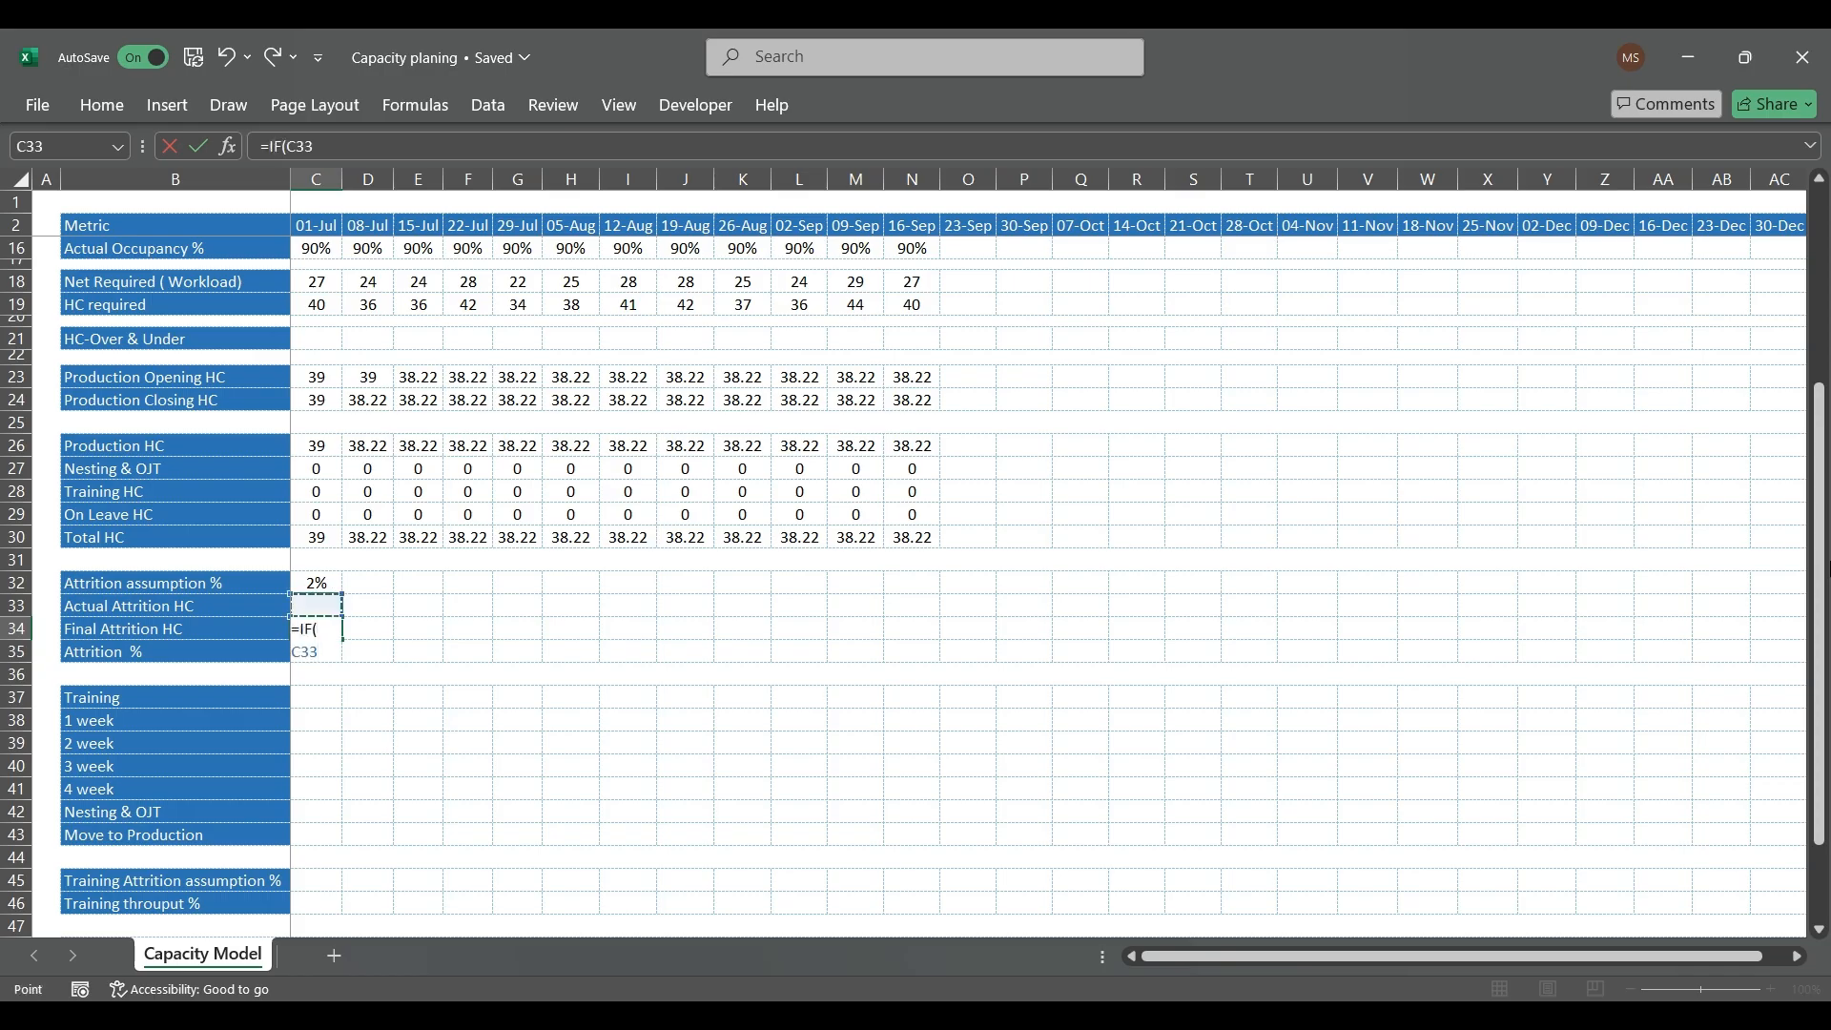
text(>0,)
key(Up)
text(,((C26*C32)))
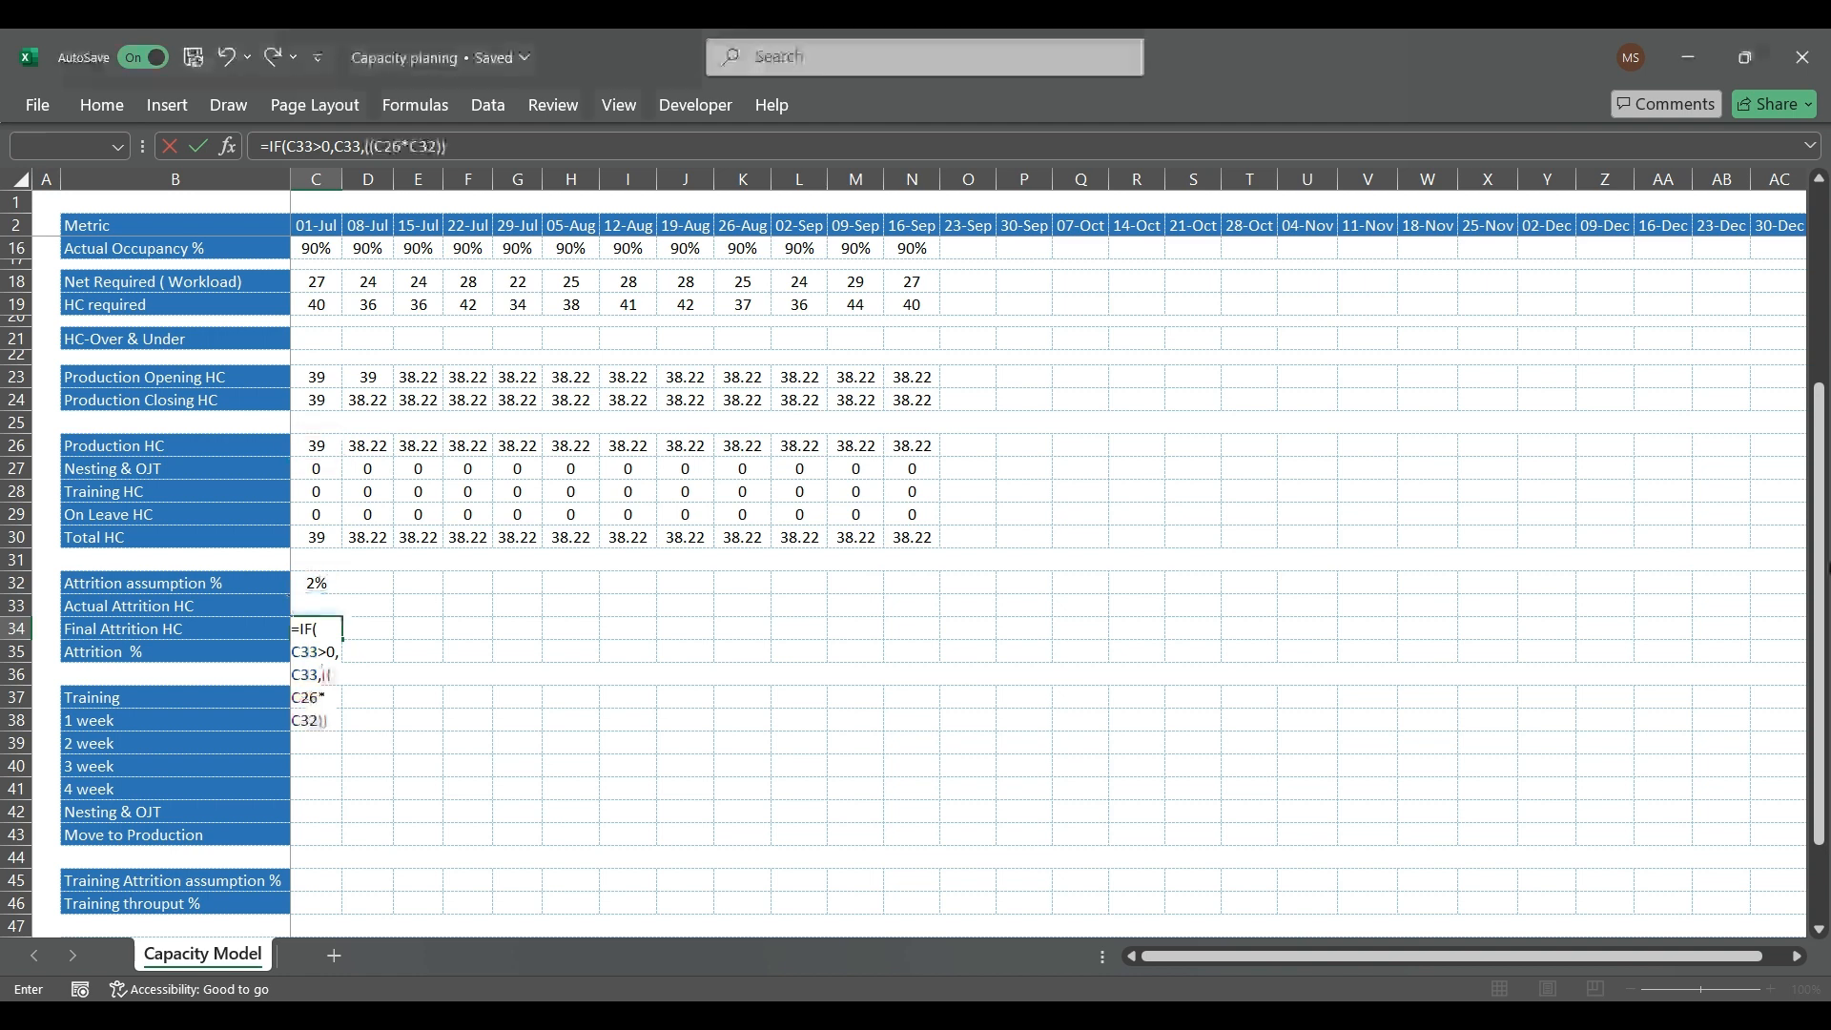
key(ctrl+Return)
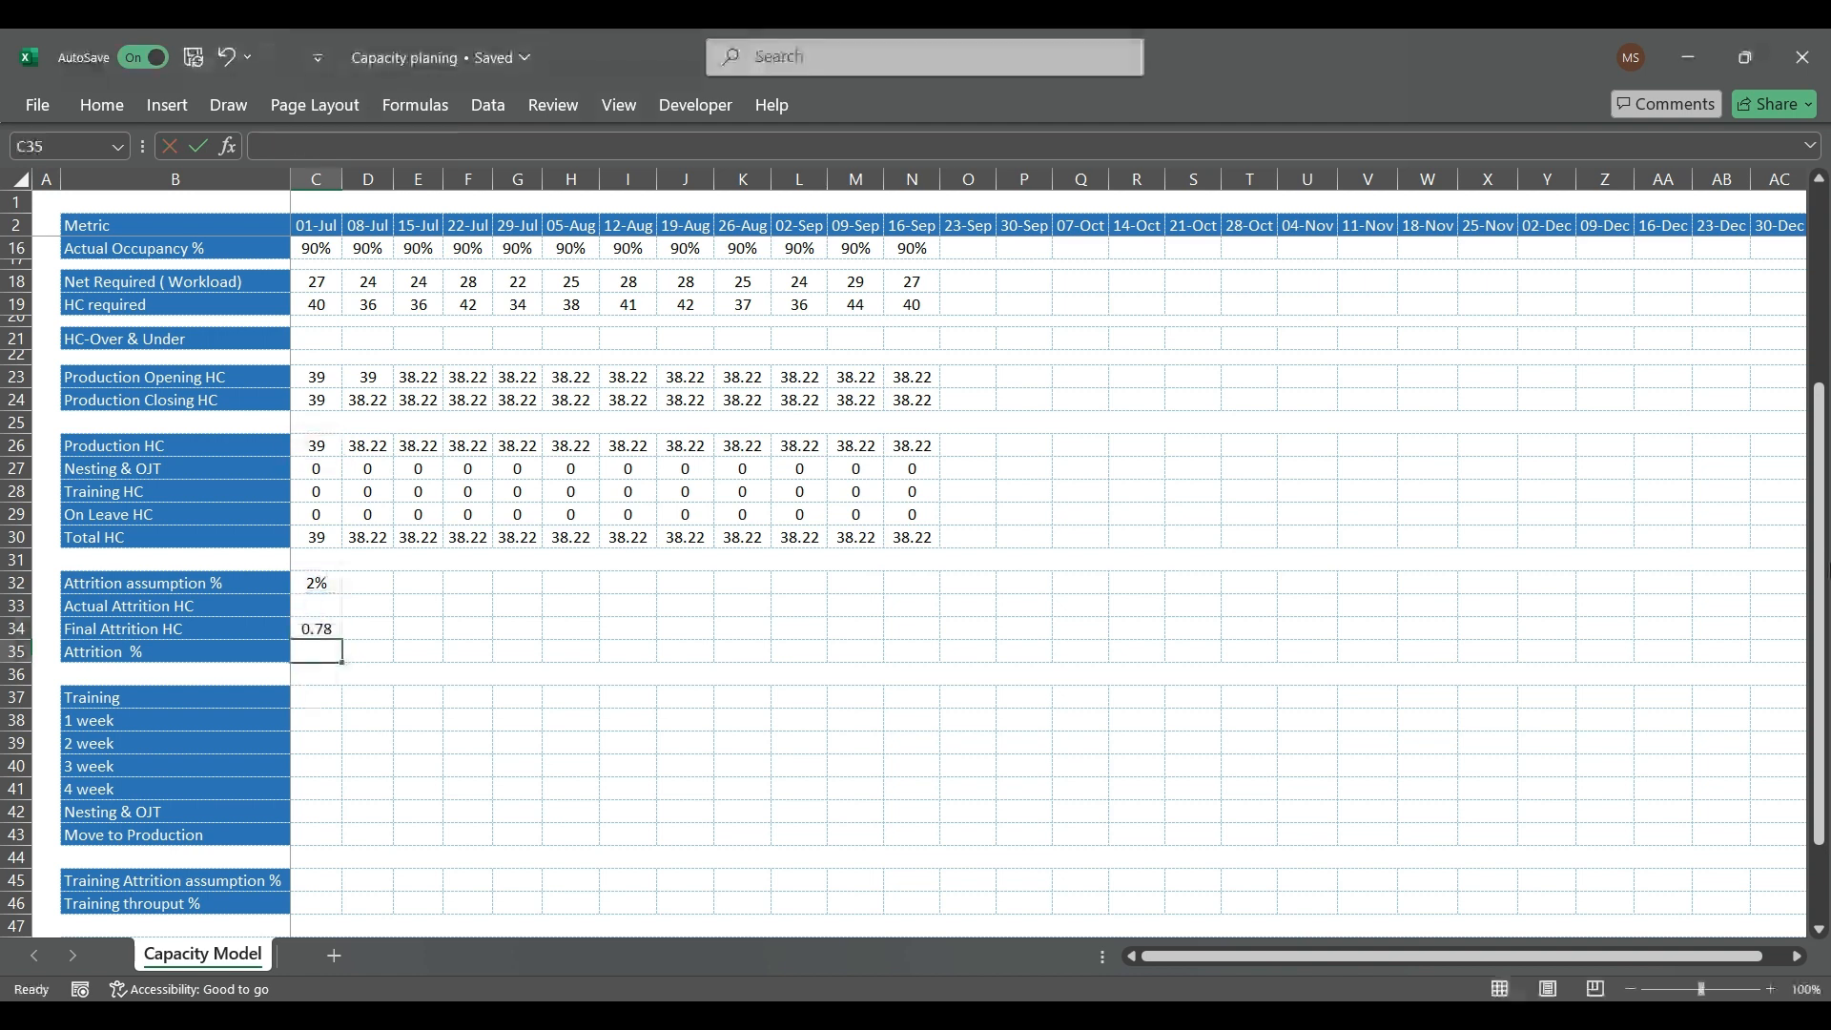
Step: Format the Final Attrition HC in C34 and the headcount block C23:N30 as whole numbers without decimals
click(1830, 571)
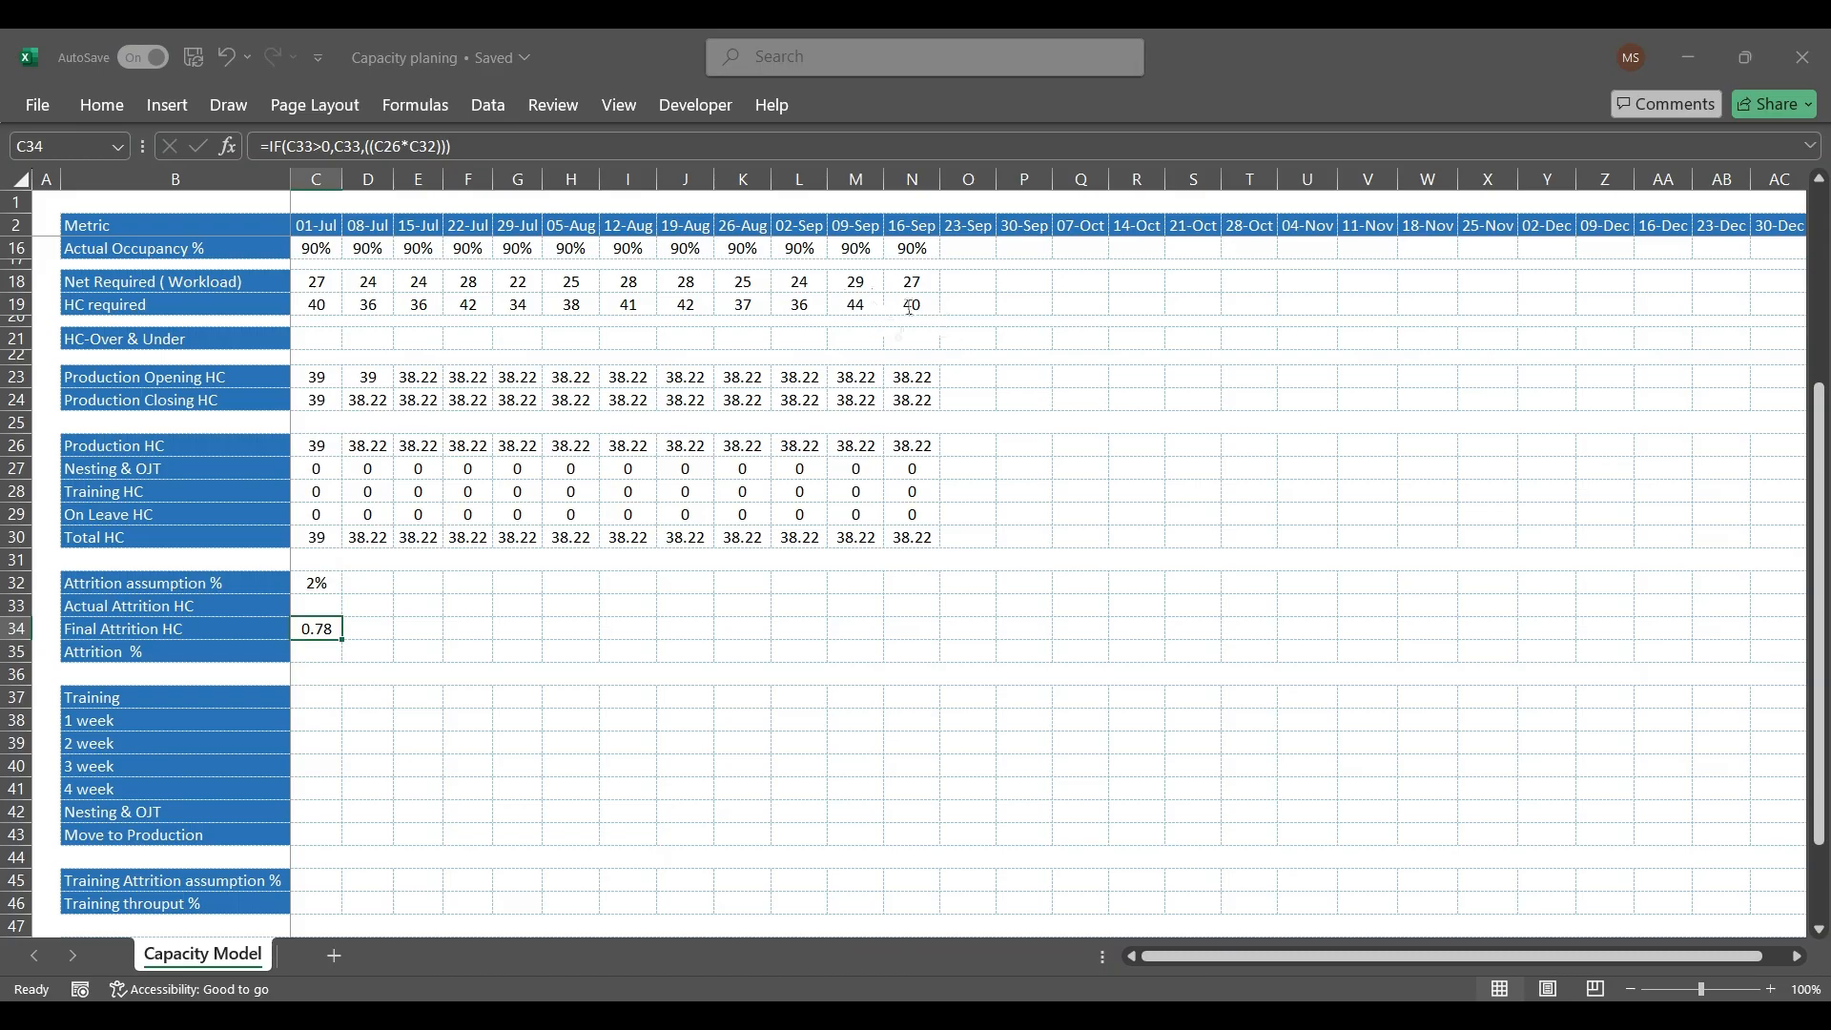
key(Return)
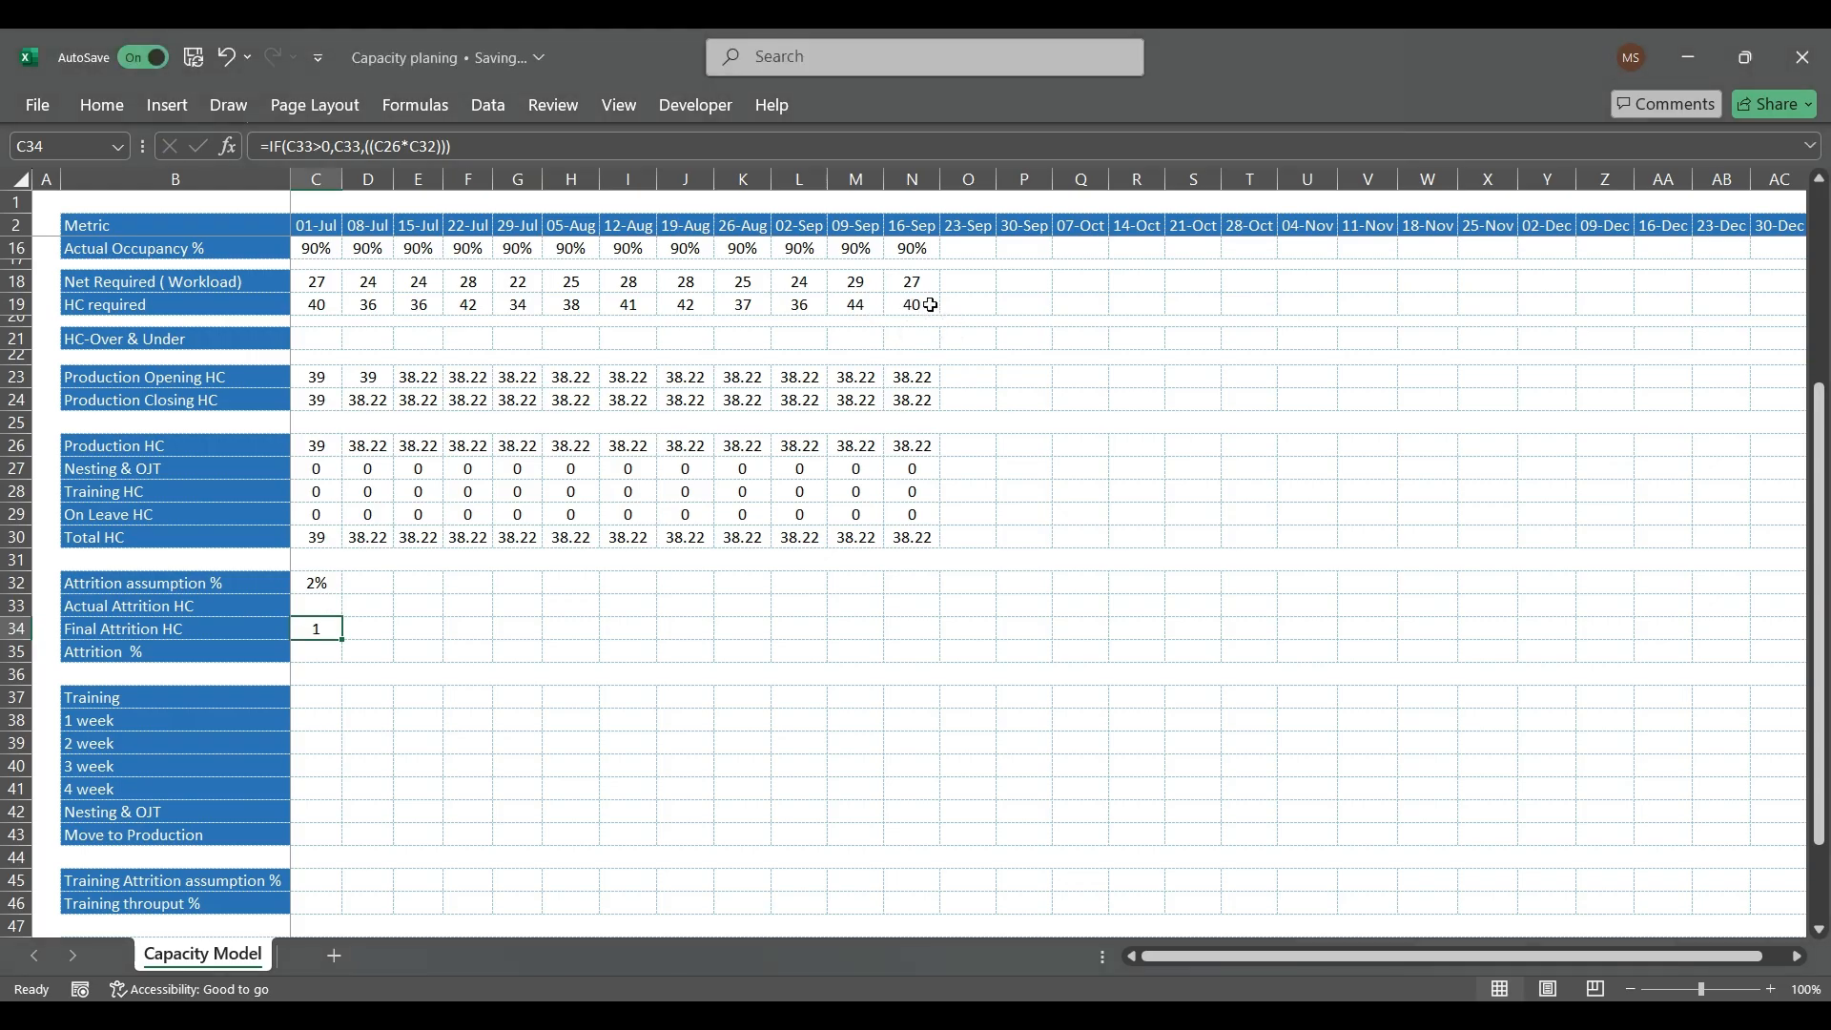
drag(331, 369, 938, 541)
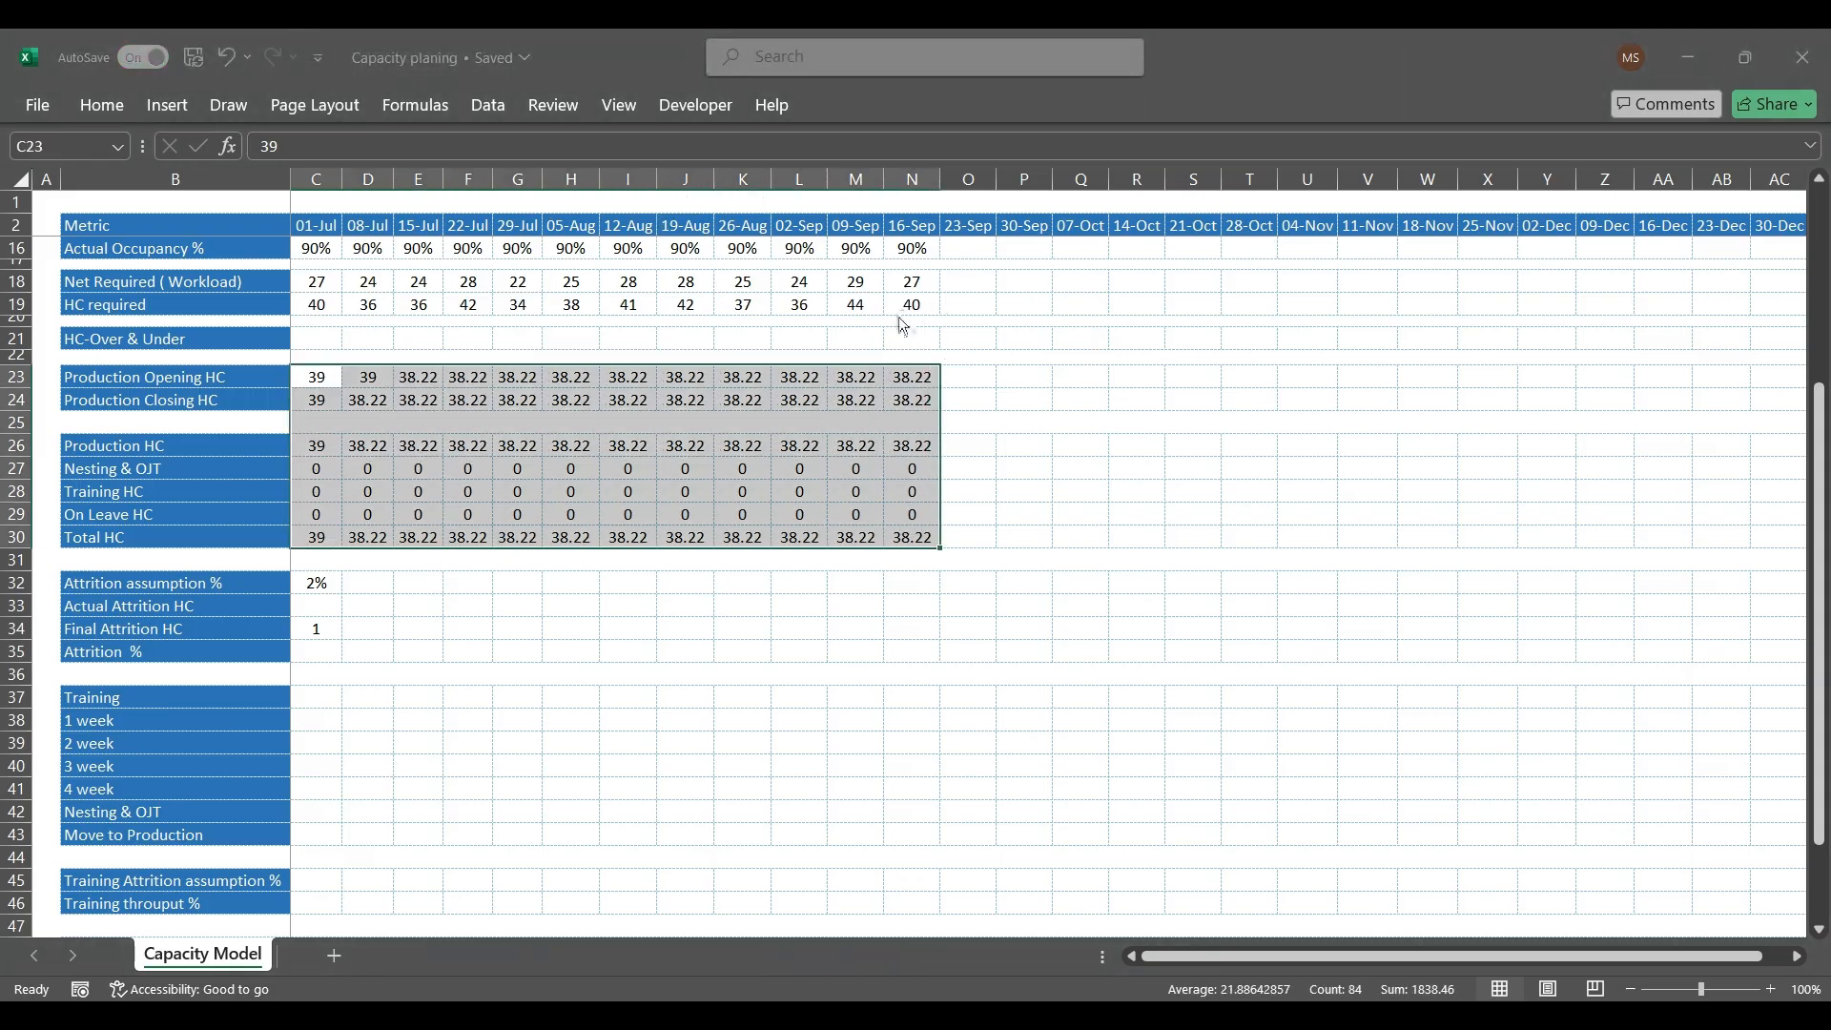
key(Return)
Step: Test the Final Attrition HC formula by entering 1, 3 and 0 in turn as the 01-Jul Actual Attrition HC in C33
key(ctrl+Down)
key(ctrl+Down)
key(ctrl+Down)
key(ctrl+Down)
key(ctrl+Down)
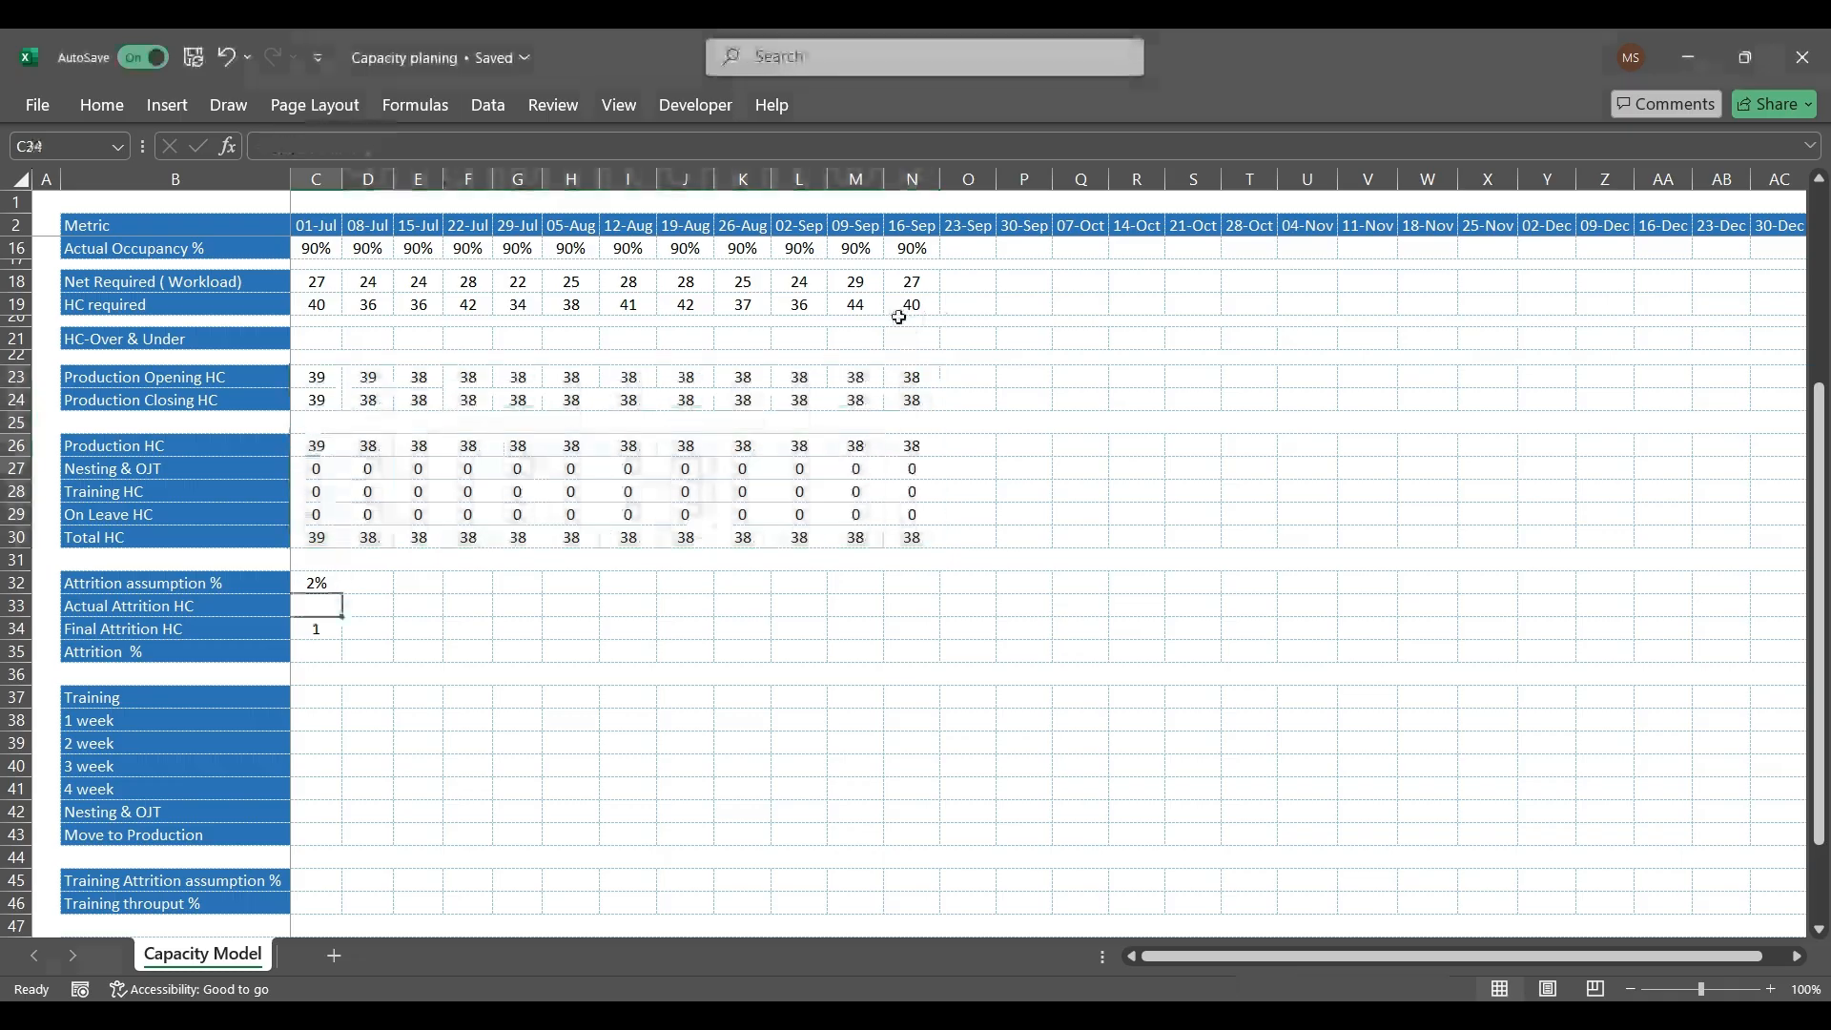
key(Up)
text(1)
key(Return)
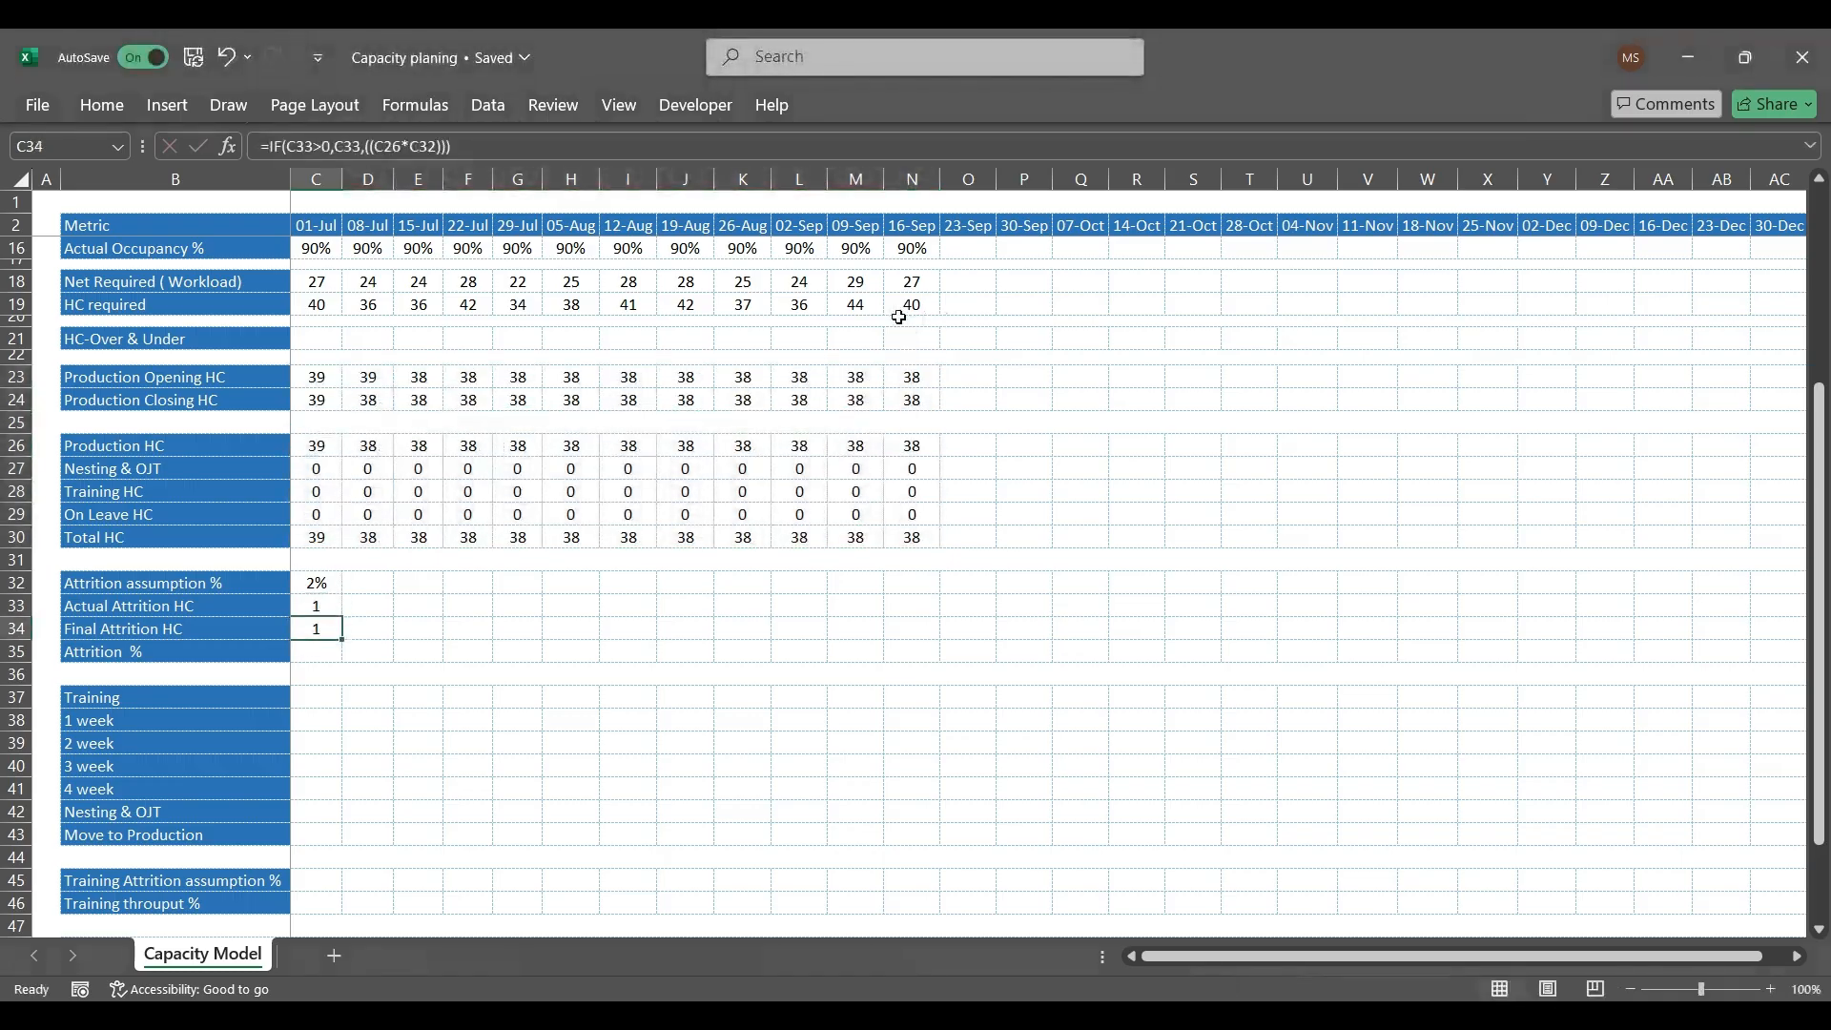
key(Up)
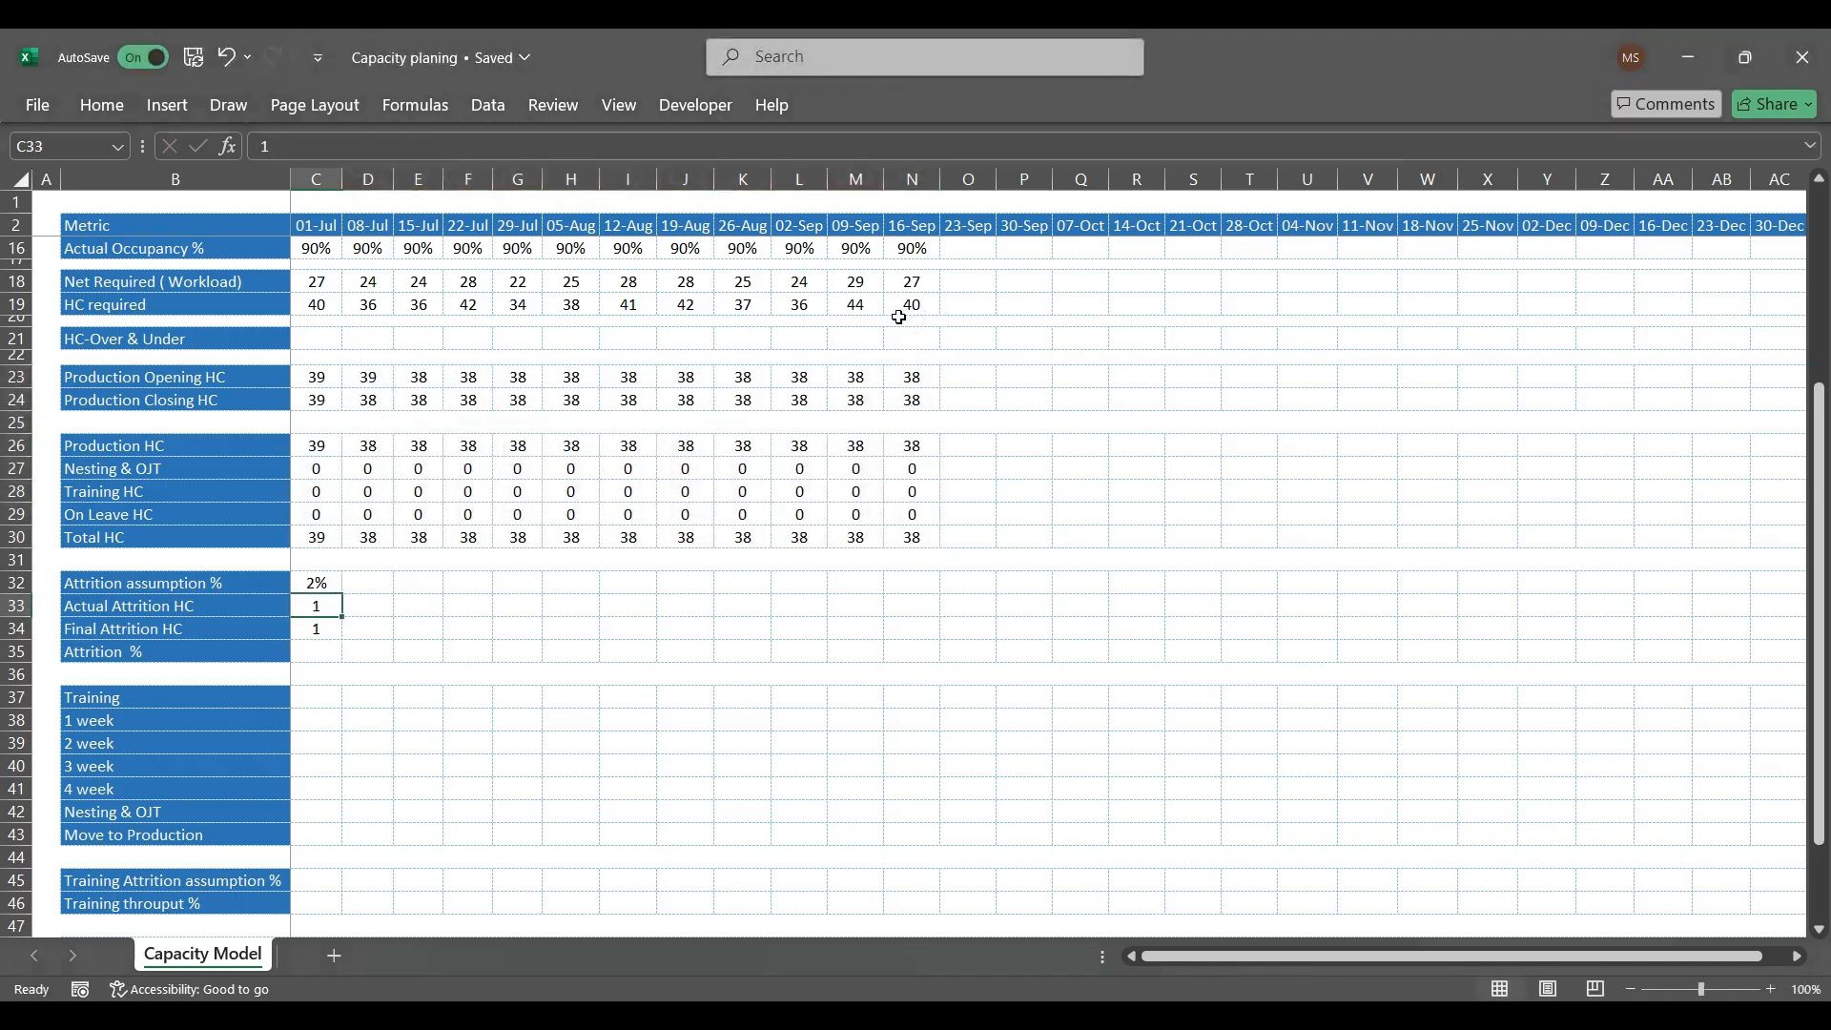
text(3)
key(Return)
key(Up)
text(0)
key(Return)
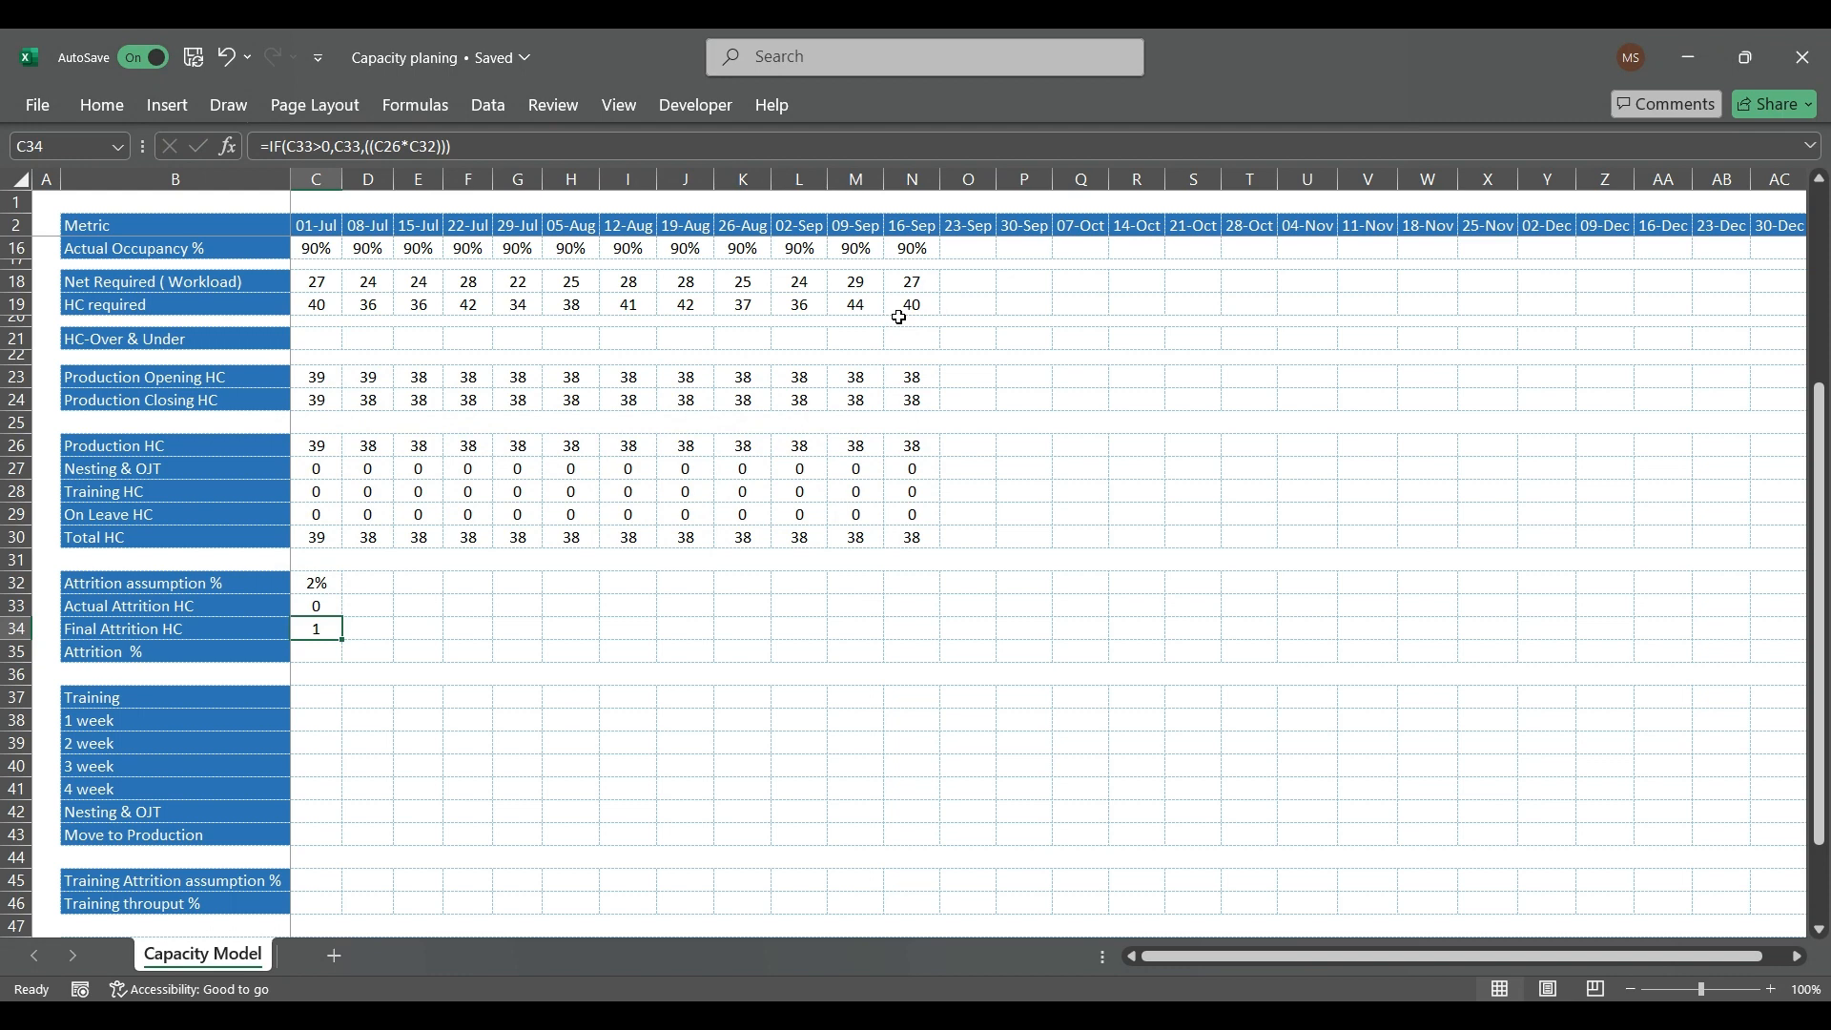
Step: Calculate the 01-Jul Attrition % in C35 with =C33/AVERAGE(C23:C24) and format it as a percentage
key(Down)
text(=)
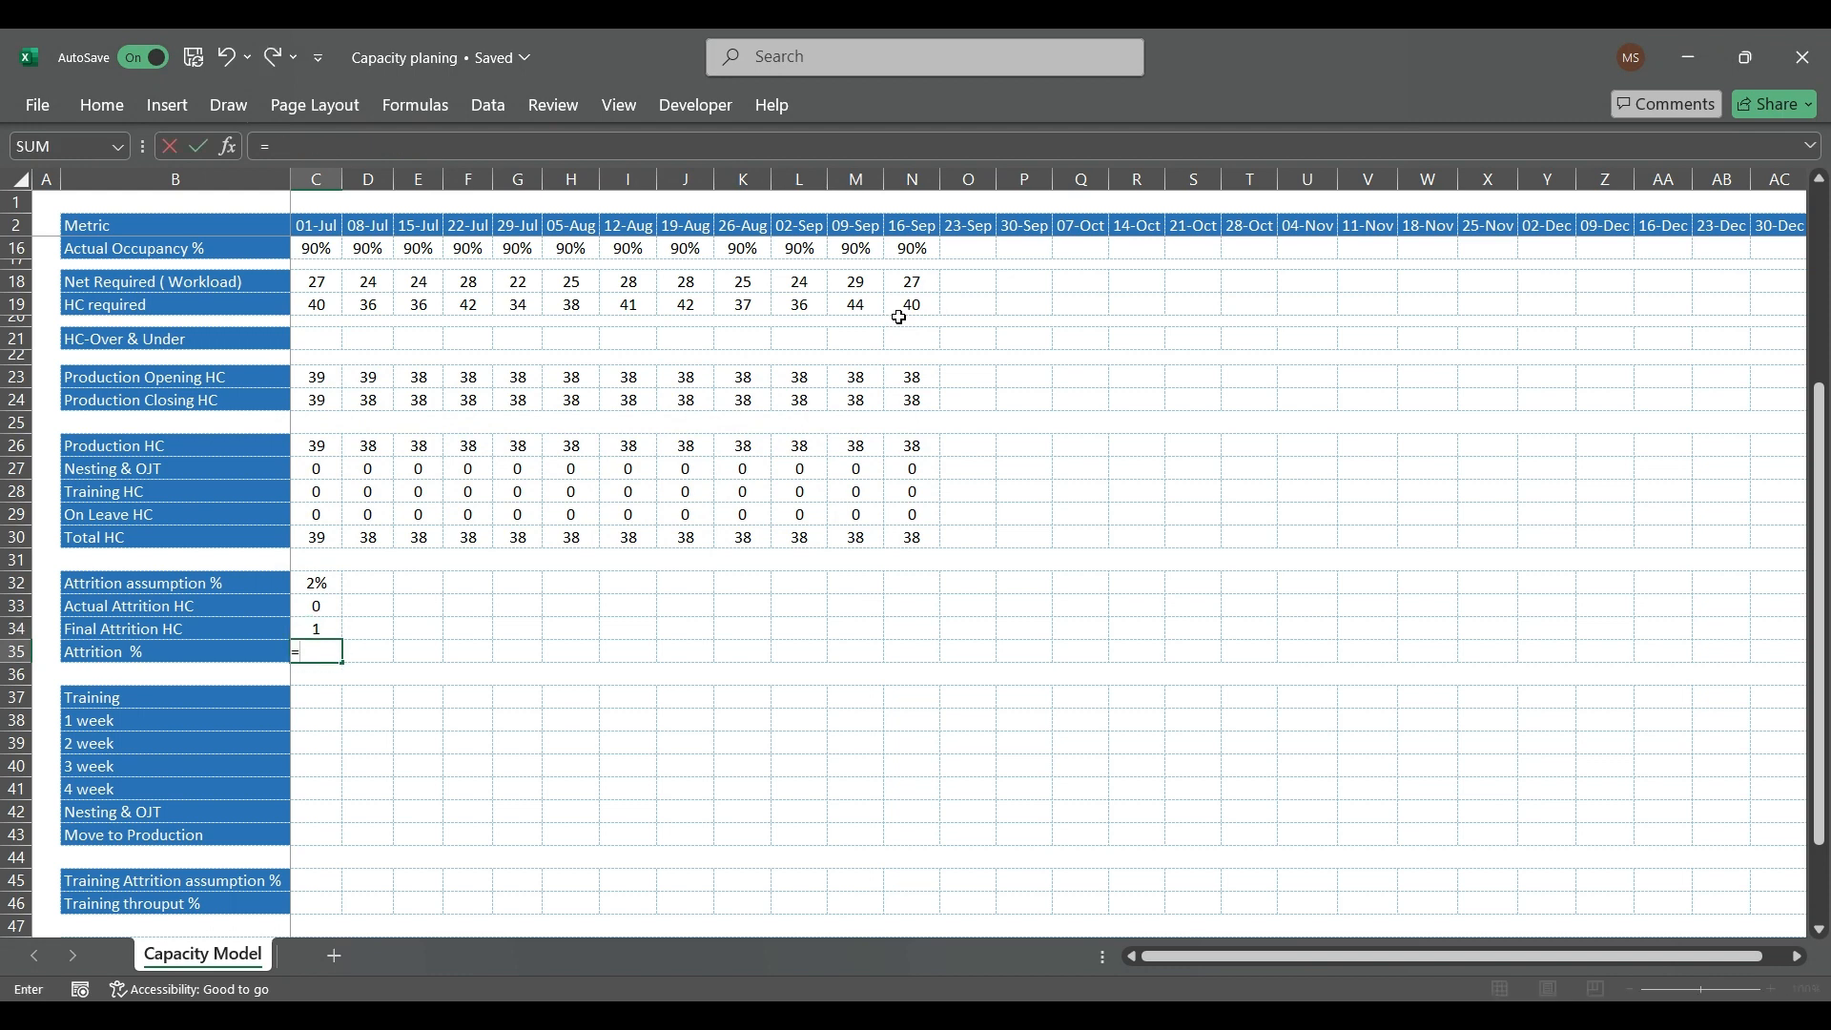
key(Up)
key(Up)
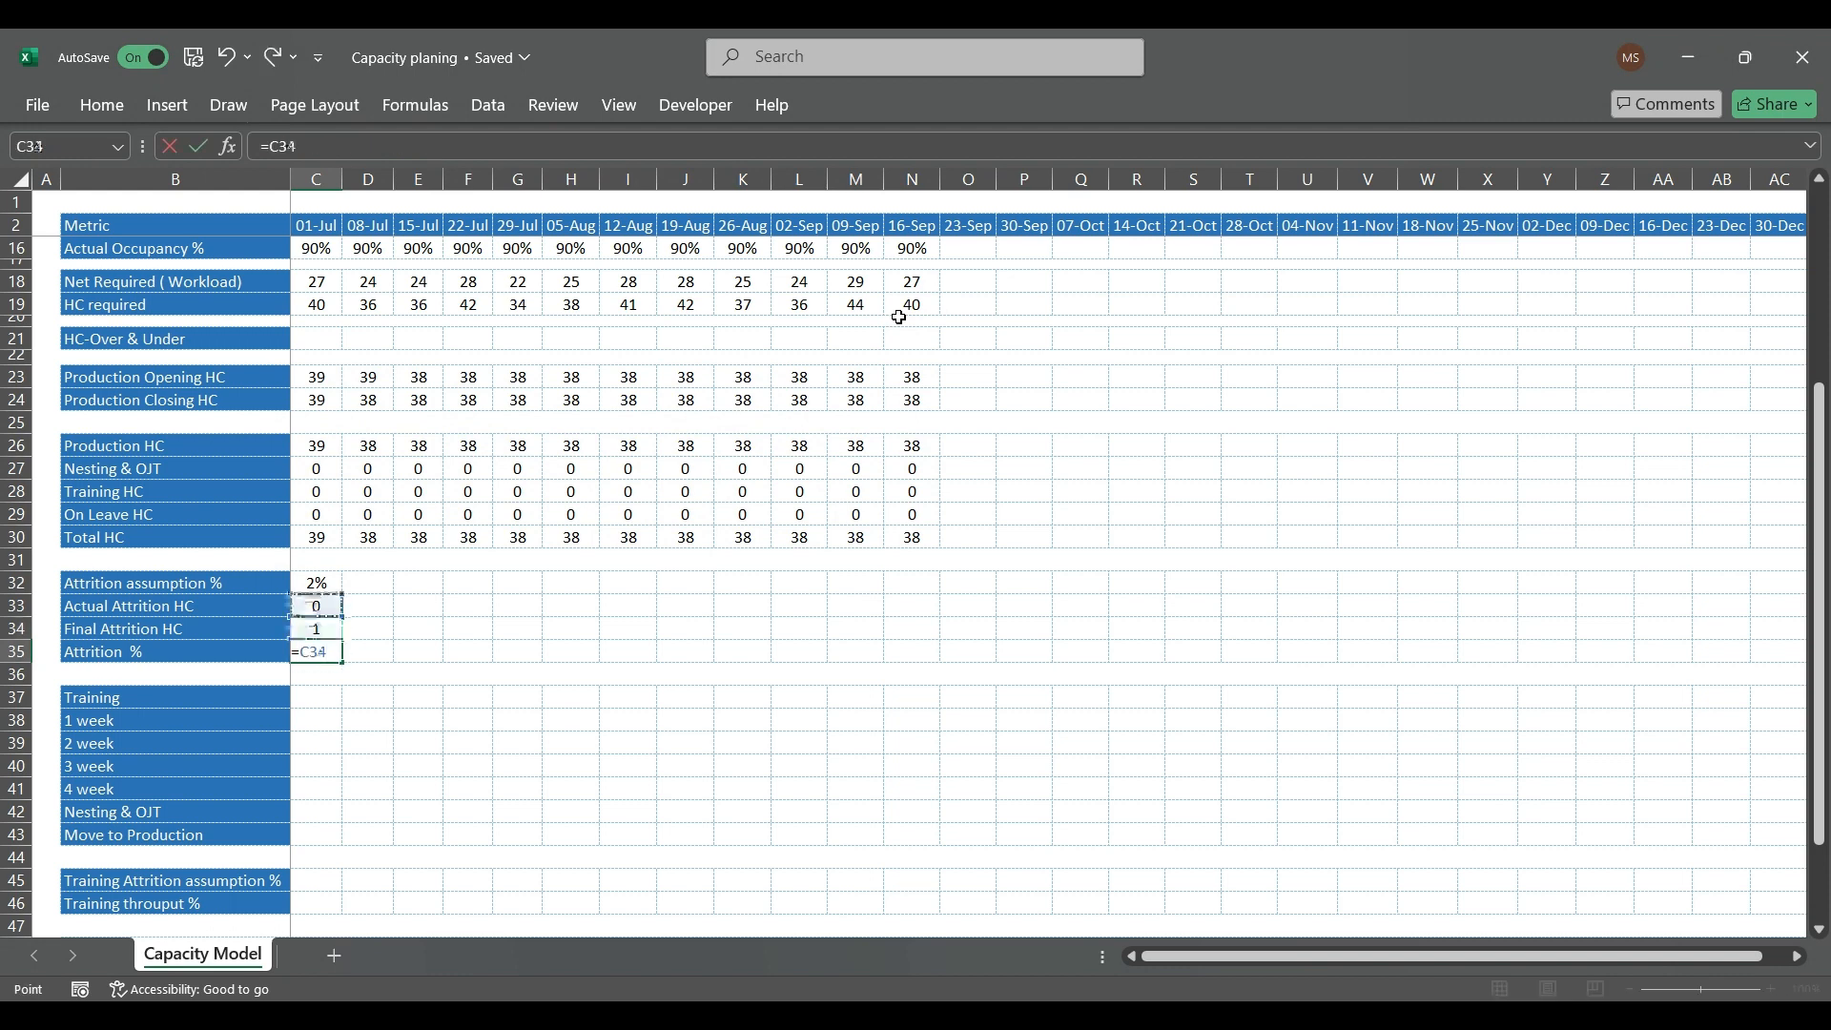
text(/()
key(Up)
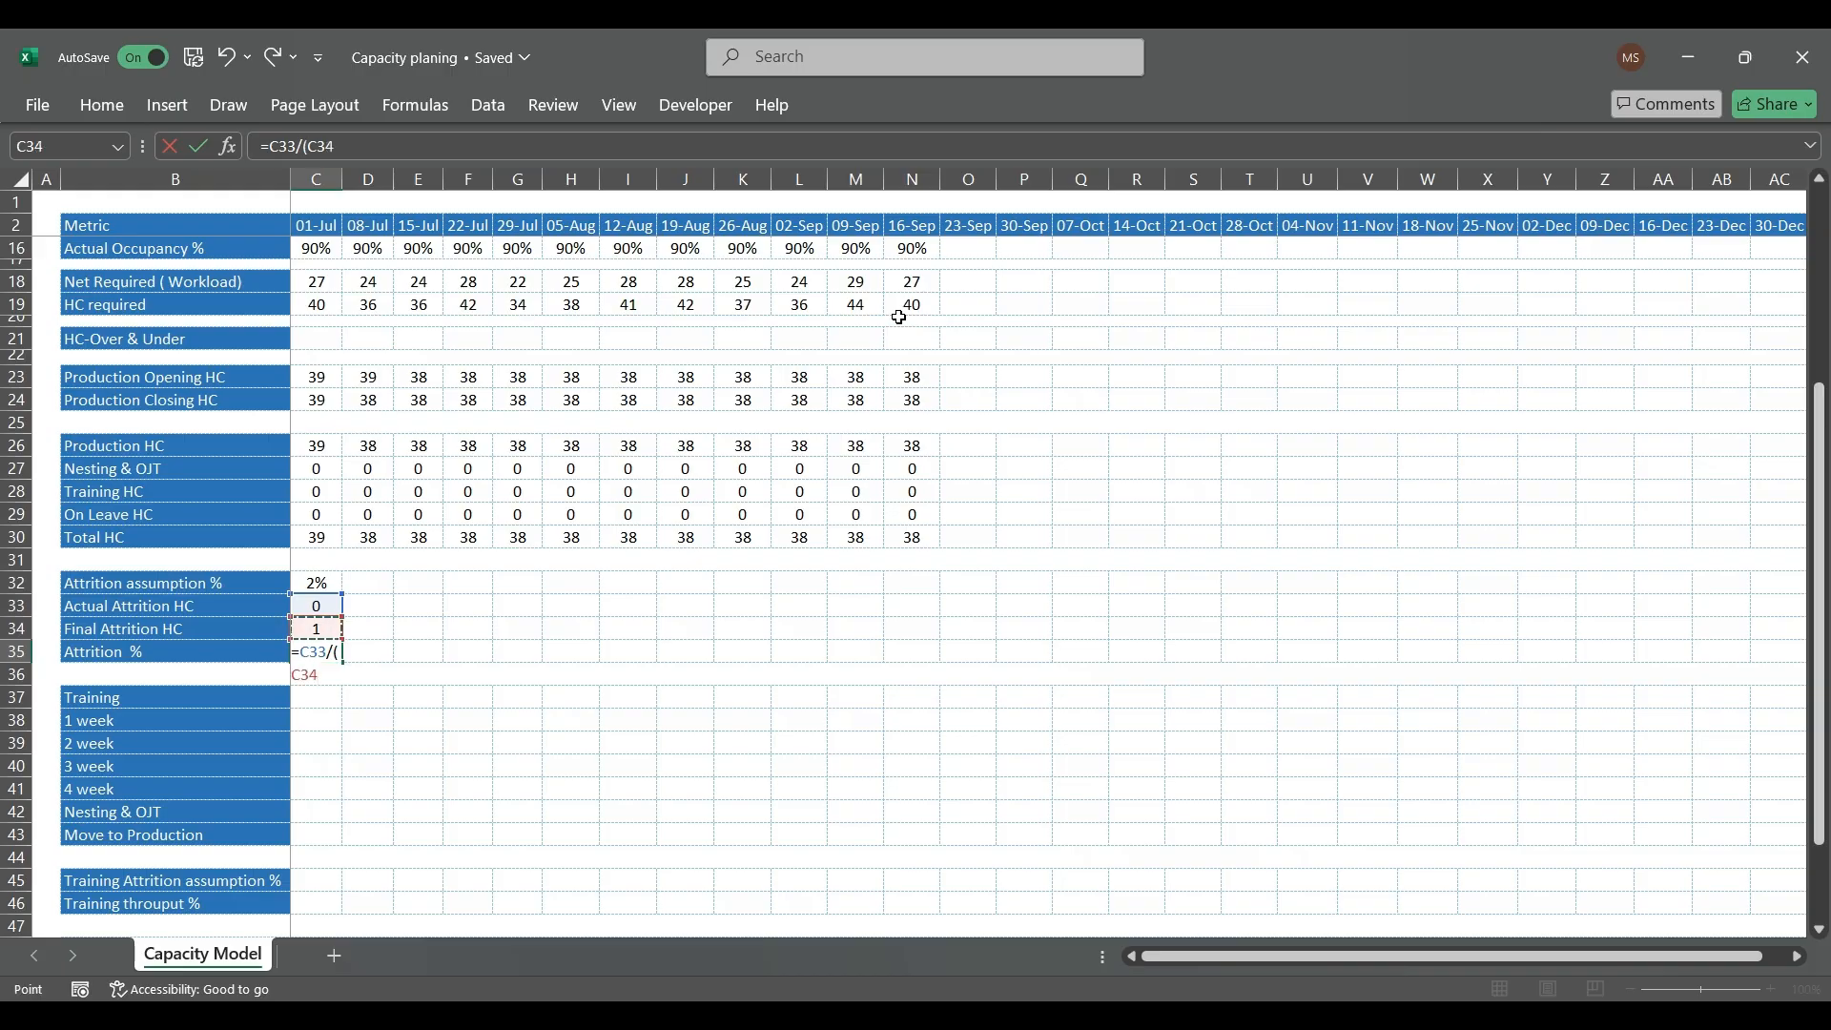
key(BackSpace)
key(BackSpace)
key(BackSpace)
key(BackSpace)
text(av)
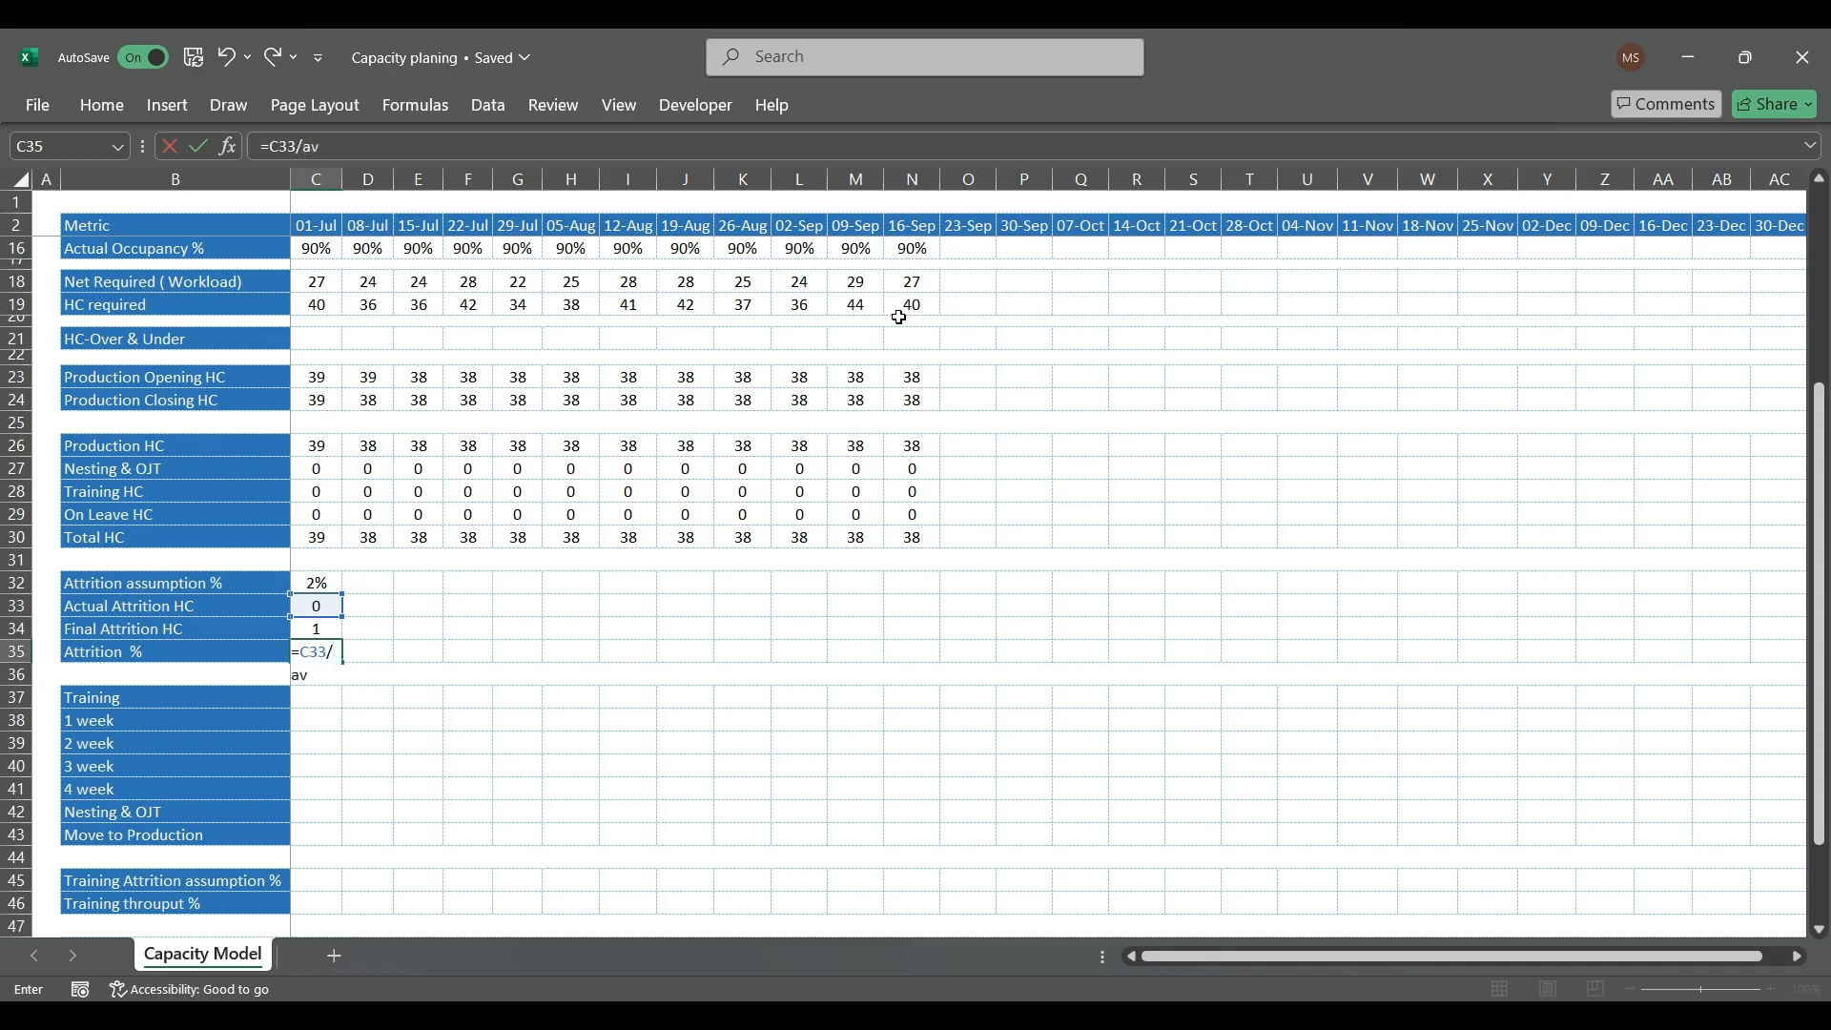
key(Down)
key(Tab)
key(Up)
key(Up)
key(Up)
key(Up)
key(Up)
key(Up)
key(Up)
key(Up)
key(Up)
key(Up)
key(Up)
key(Up)
key(Up)
key(Up)
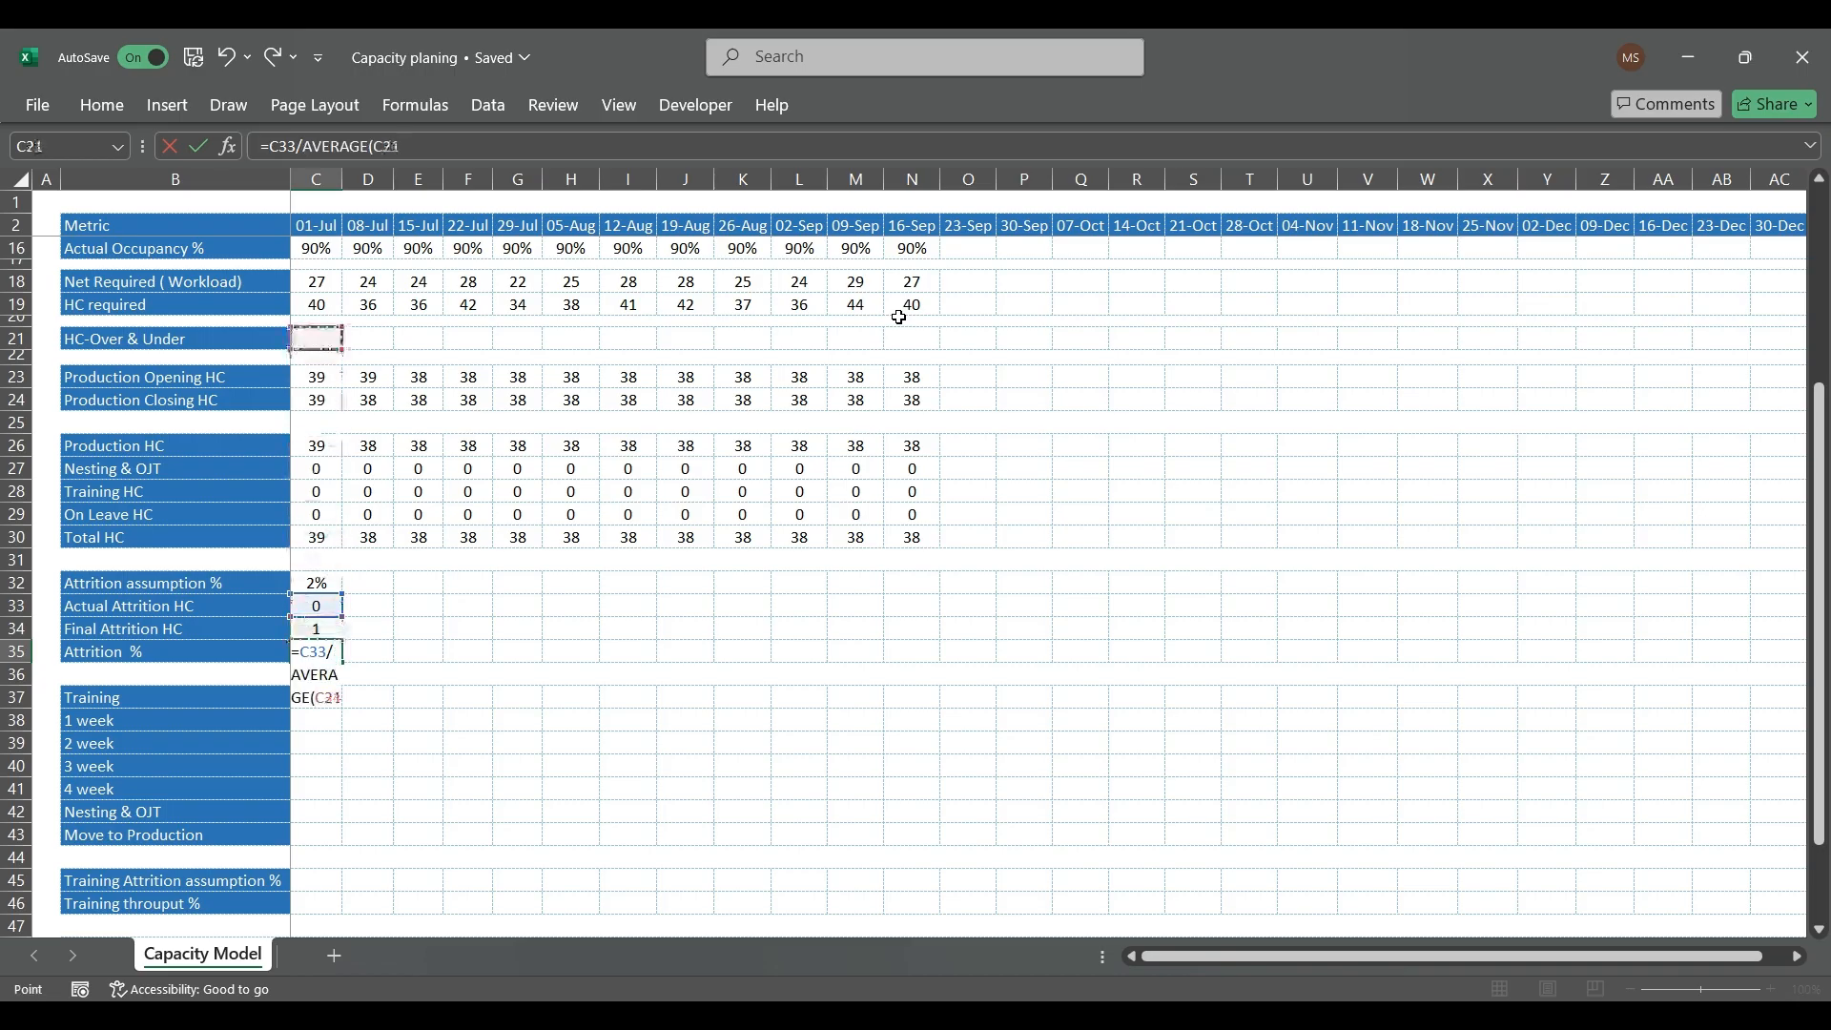
key(Down)
key(Down)
key(shift+Down)
key(Return)
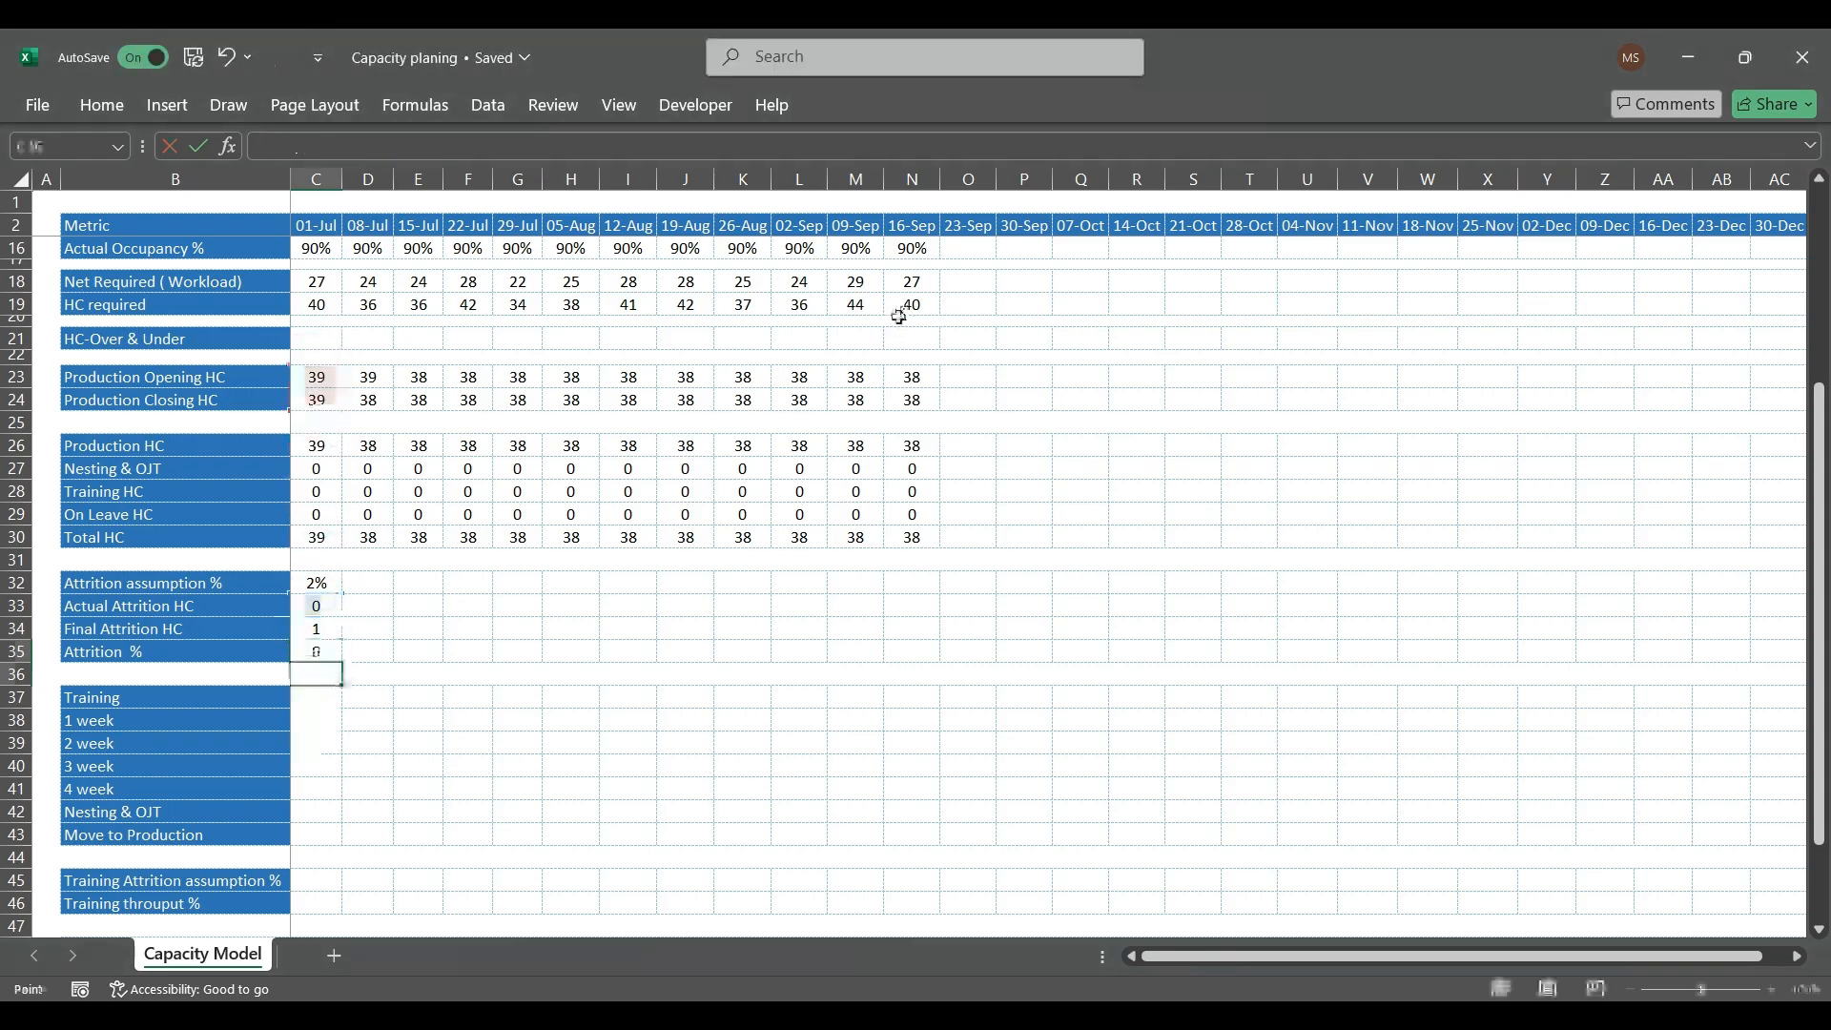
key(Up)
key(ctrl+shift+5)
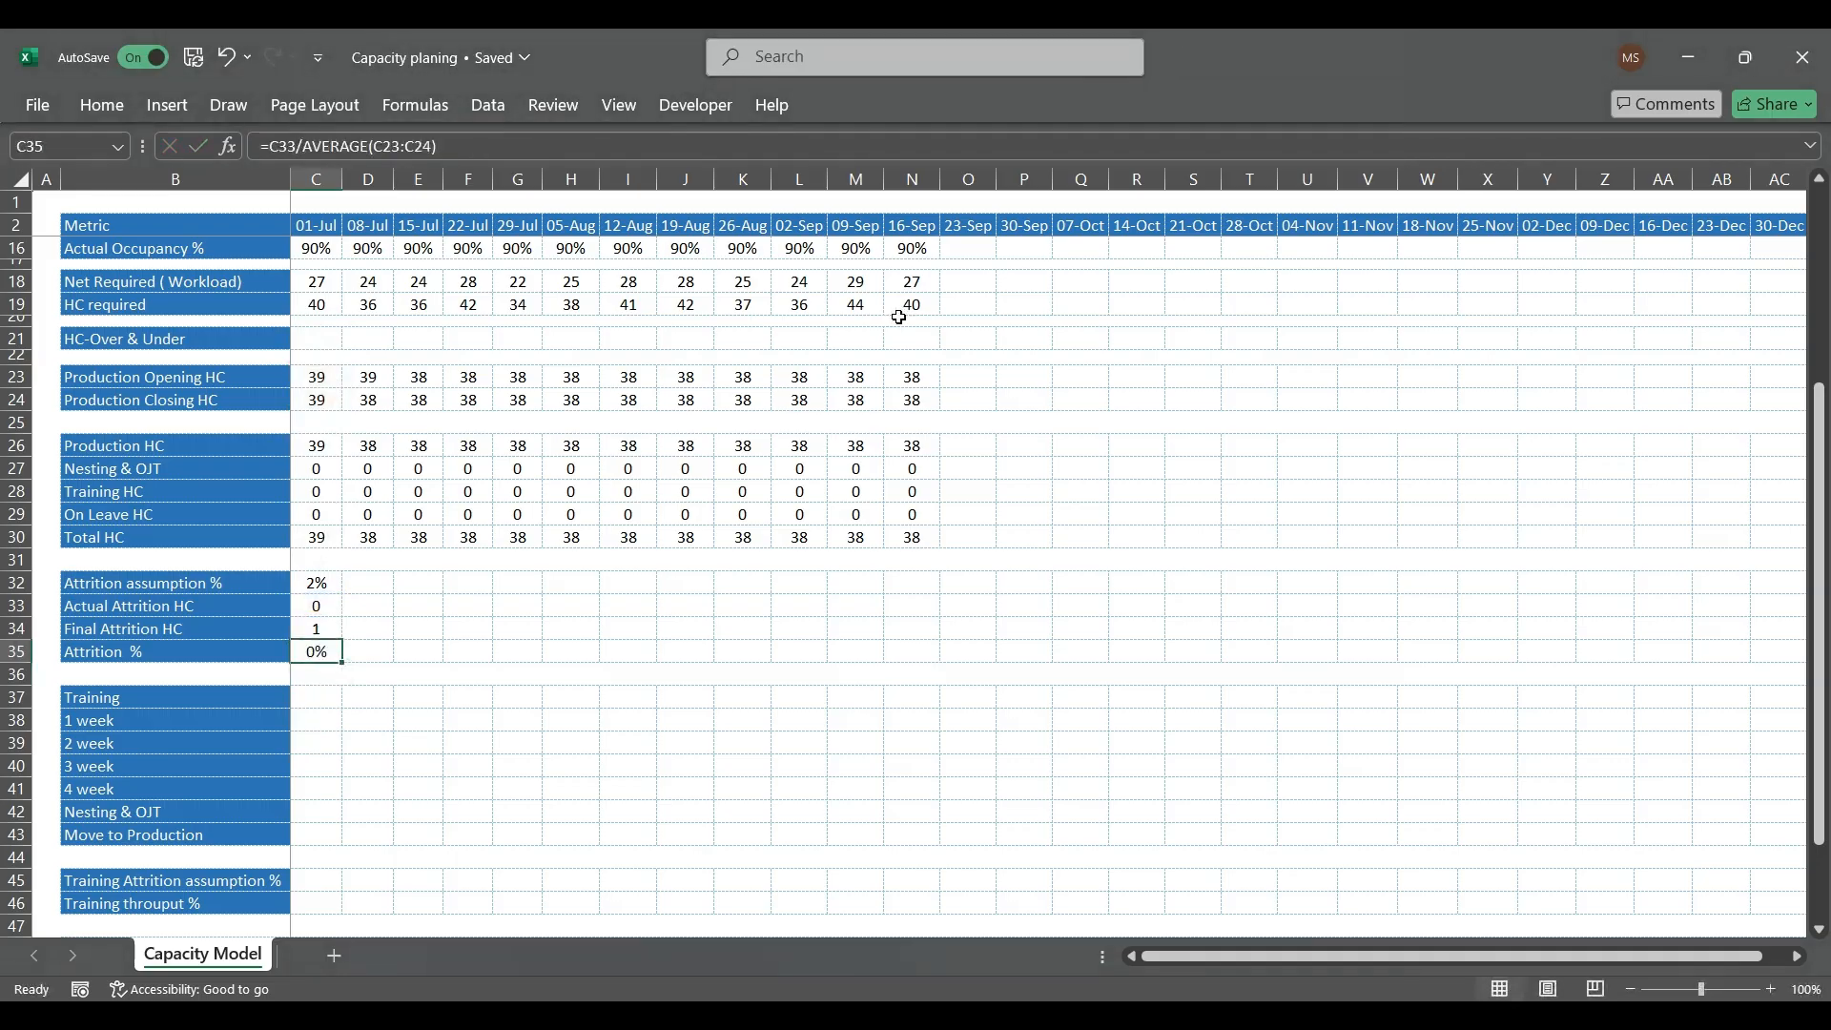
Step: Set the 01-Jul Actual Attrition HC in C33 to 2
key(Up)
key(Up)
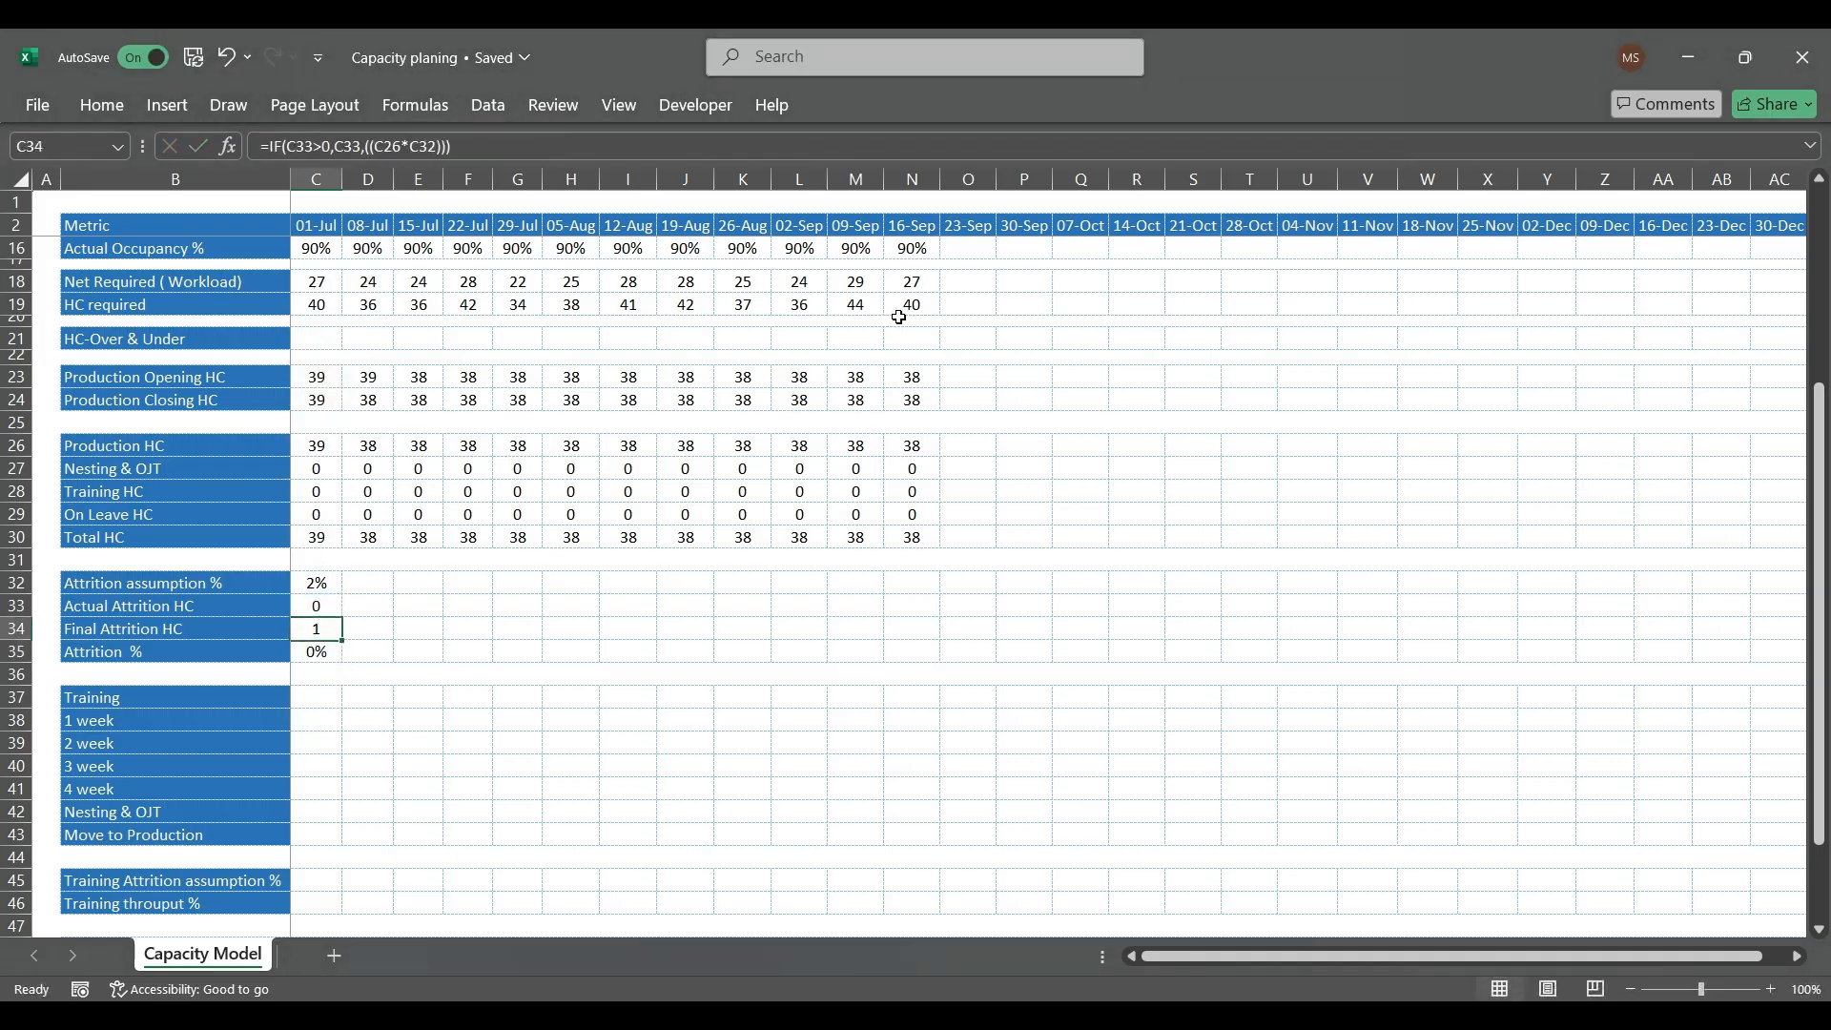
text(2)
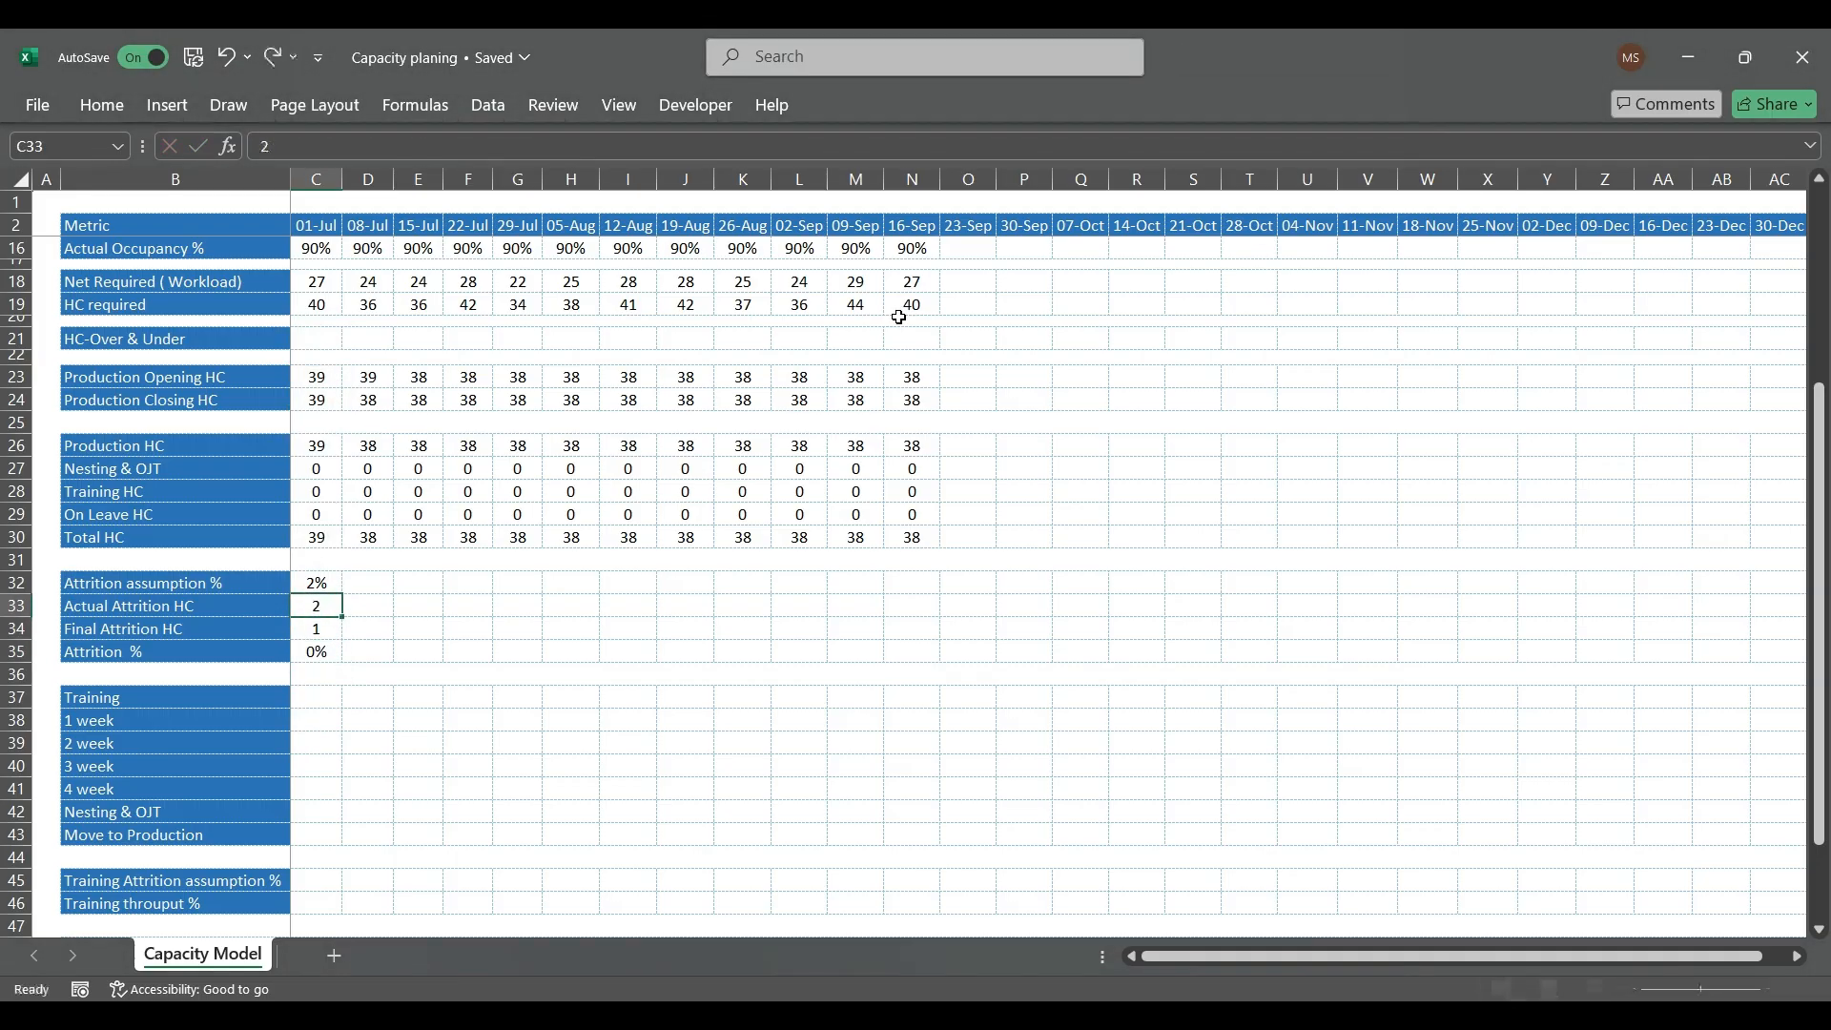
key(Return)
key(Return)
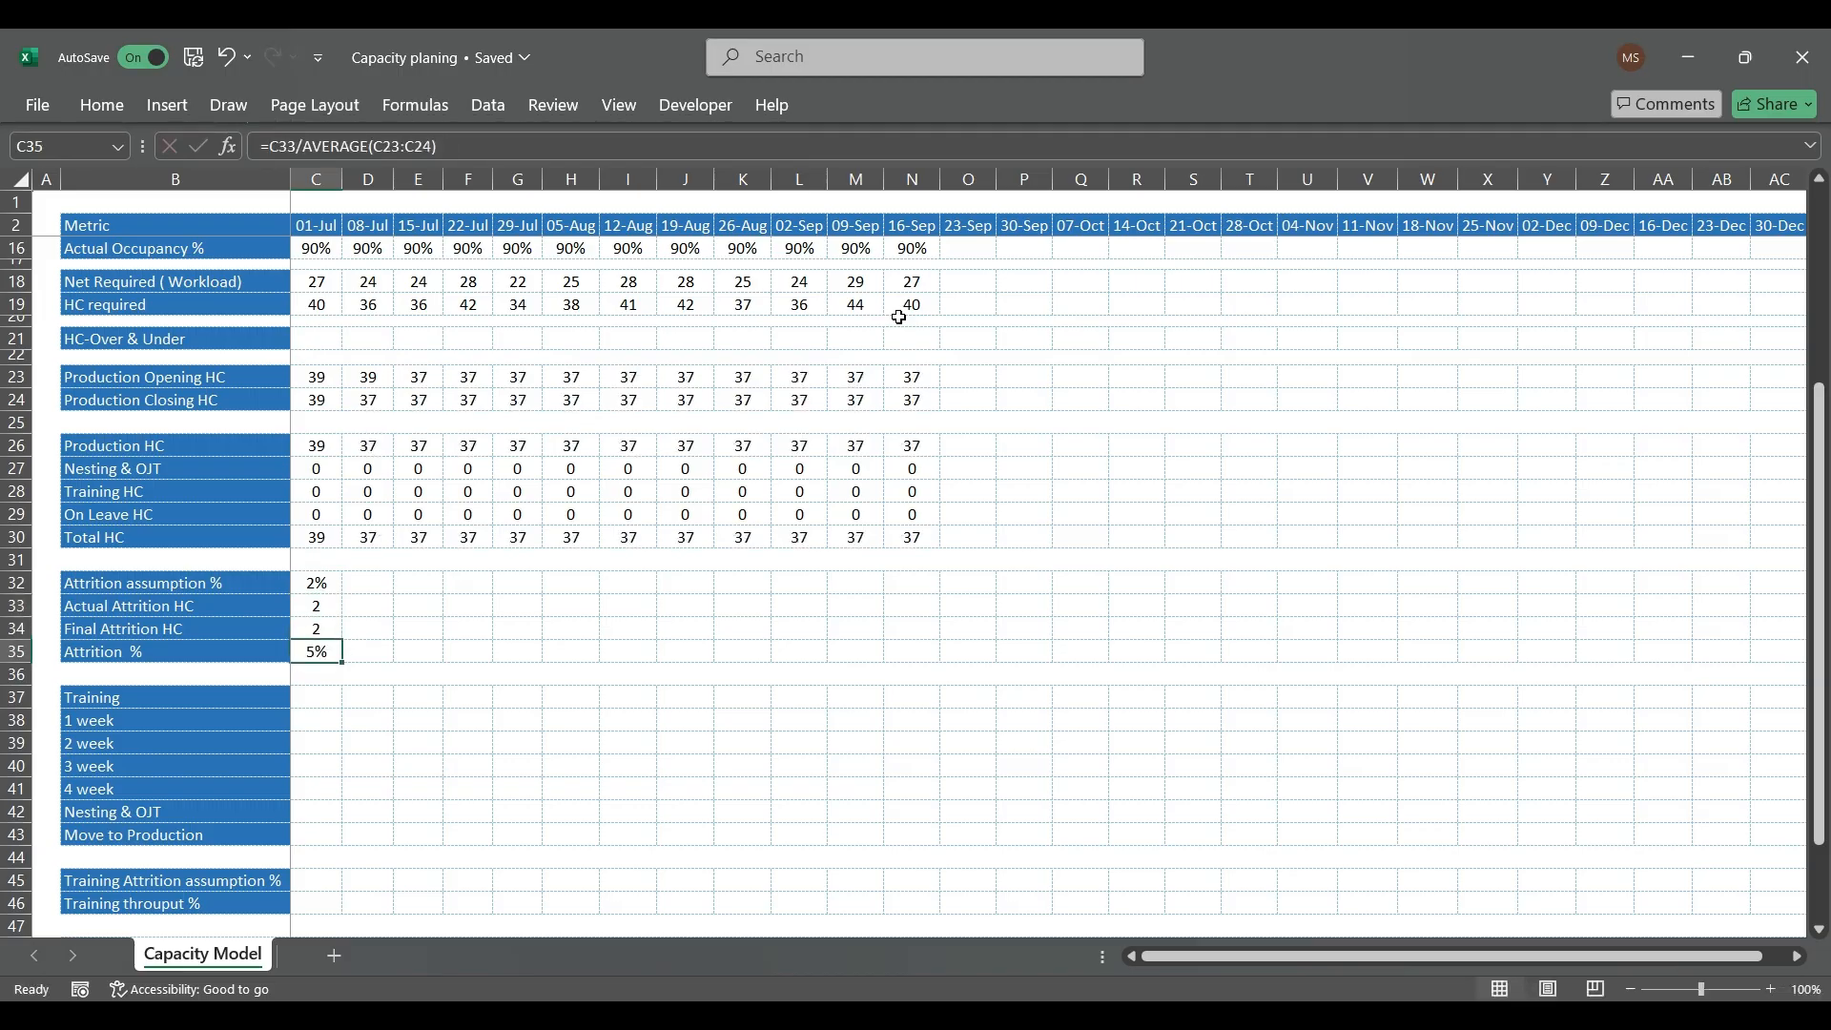
Step: Copy the 01-Jul attrition block C32:C35, including its assumption, actual, final and percentage rows, across through 16-Sep in column N
key(Up)
key(Up)
key(Up)
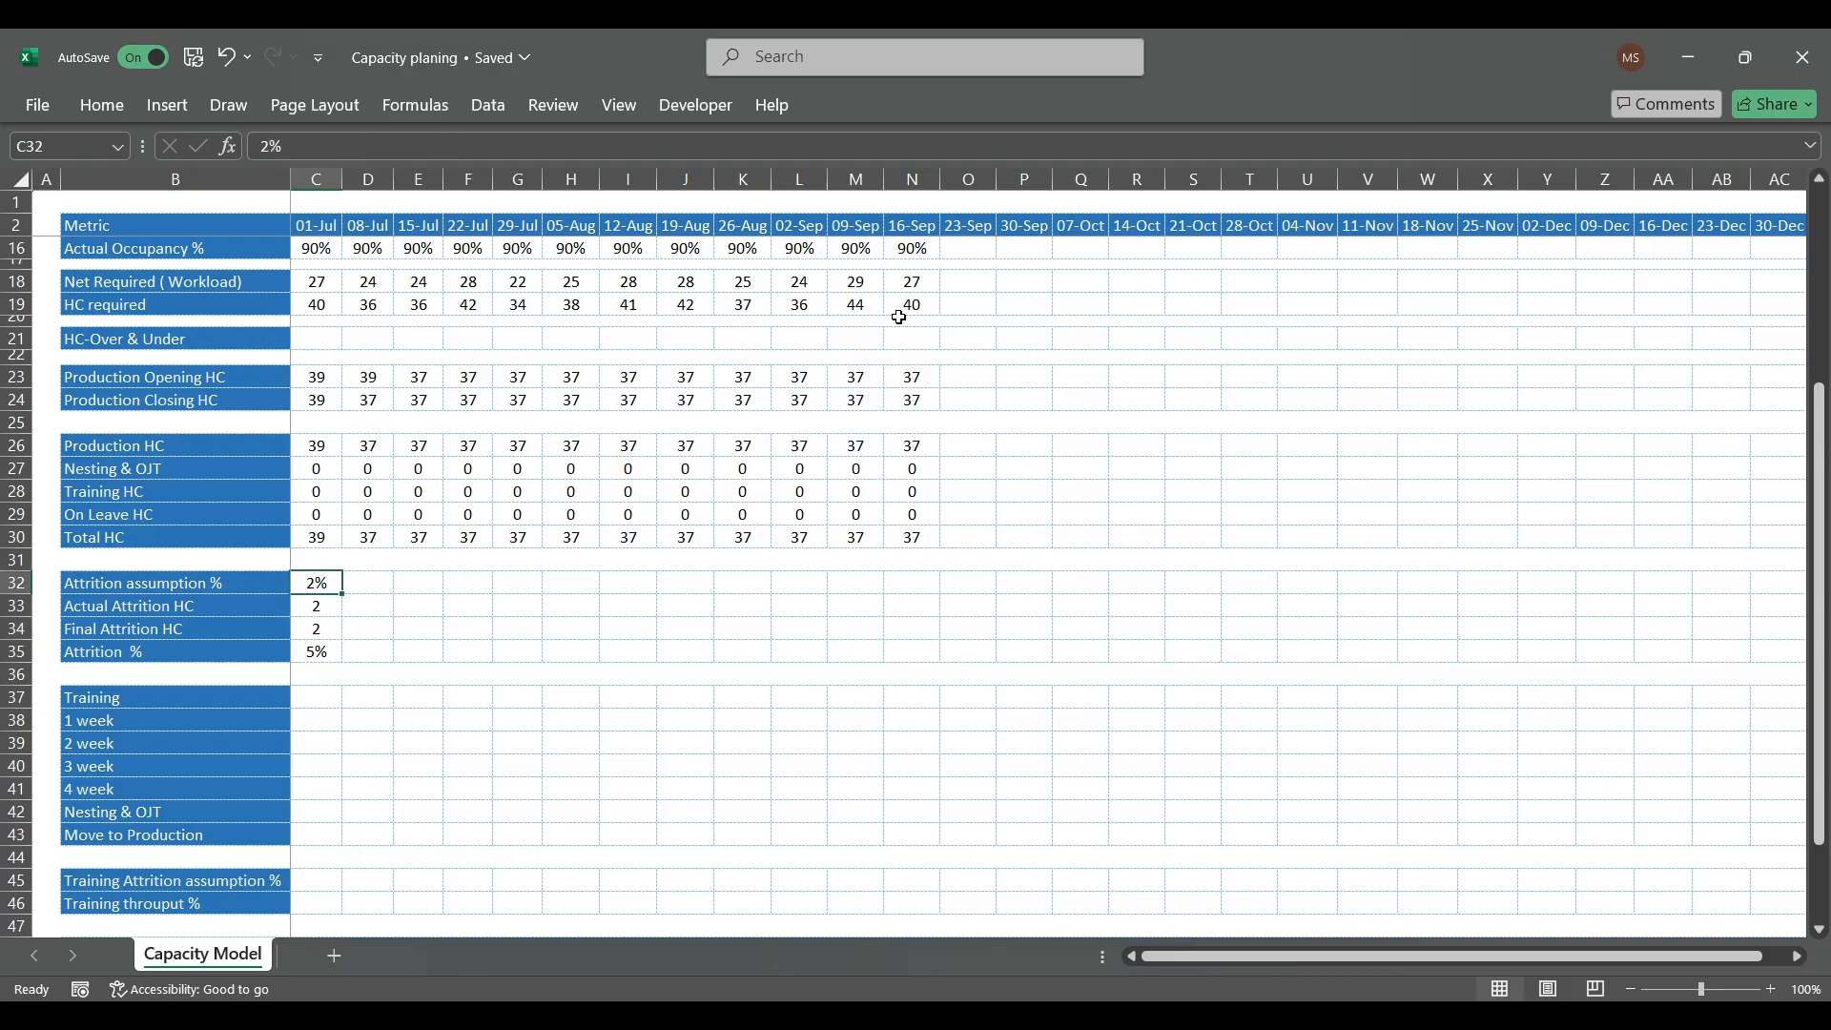
key(Down)
key(Down)
key(Down)
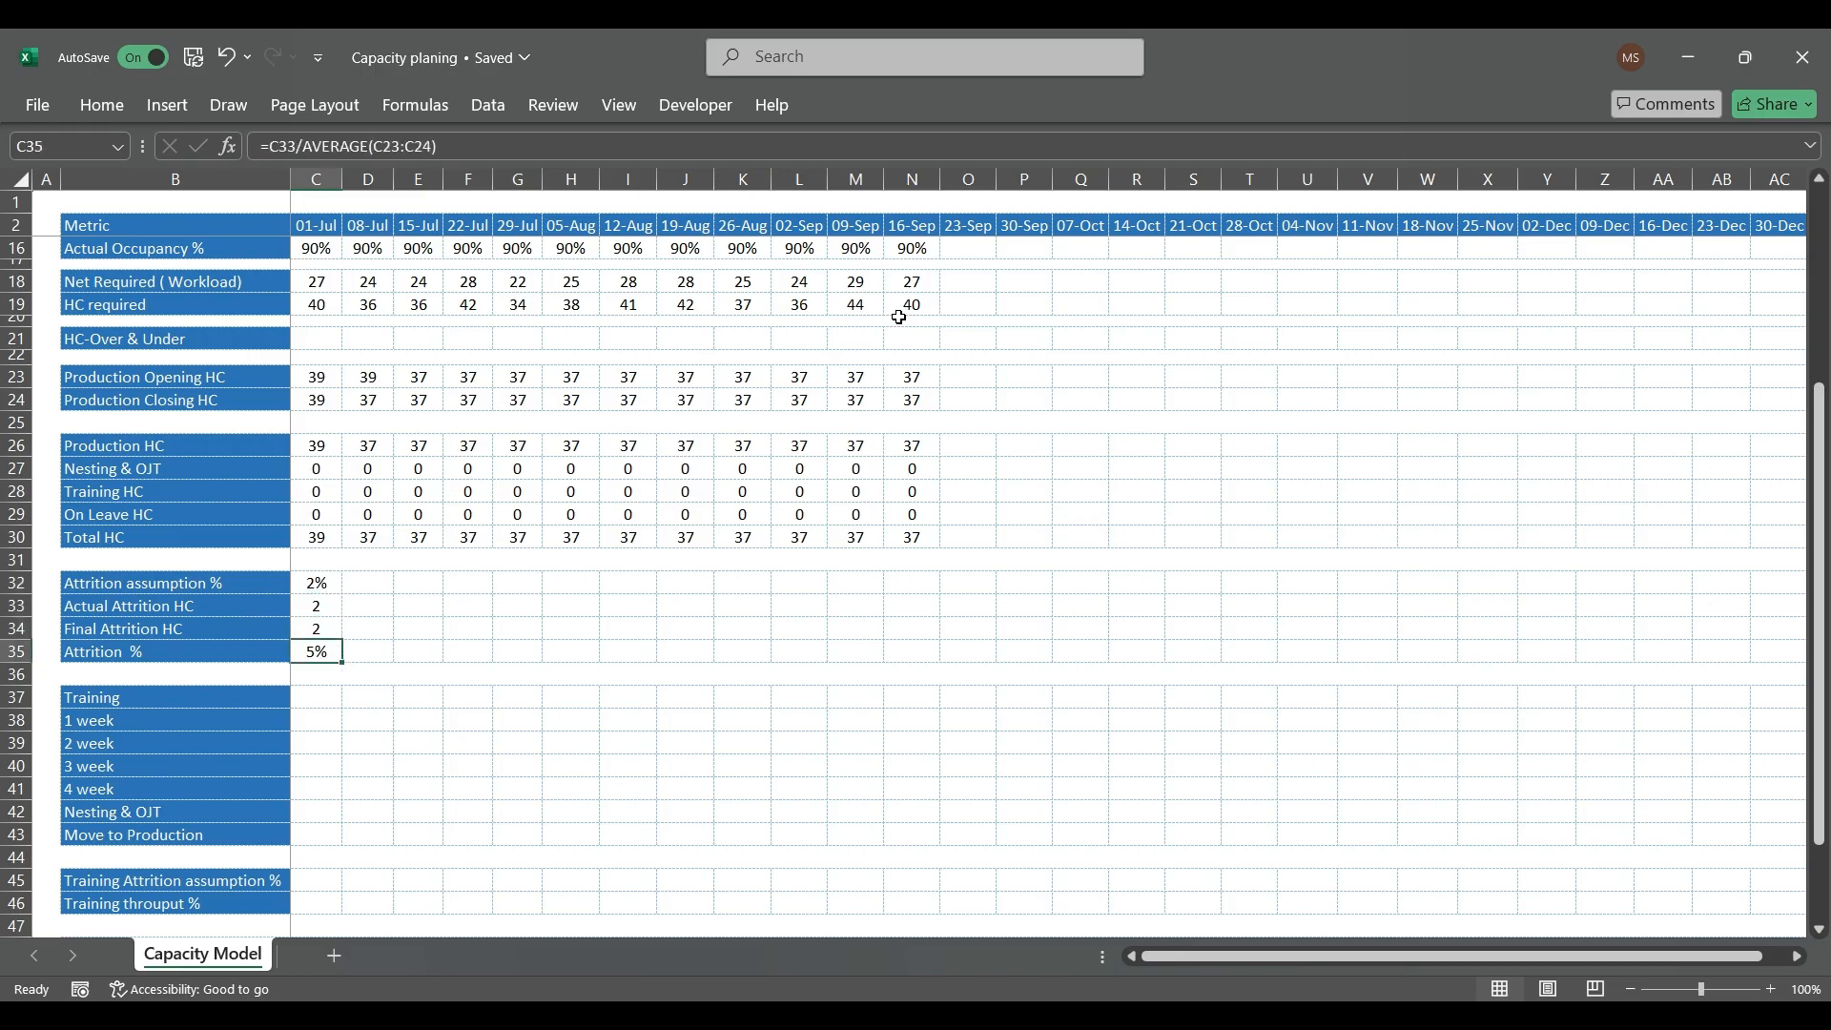
key(shift+Up)
key(shift+Up)
key(shift+Up)
key(ctrl+c)
key(shift+Right)
key(shift+Right)
key(shift+Right)
key(shift+Right)
key(shift+Right)
key(shift+Right)
key(shift+Right)
key(shift+Right)
key(shift+Right)
key(shift+Right)
key(shift+Right)
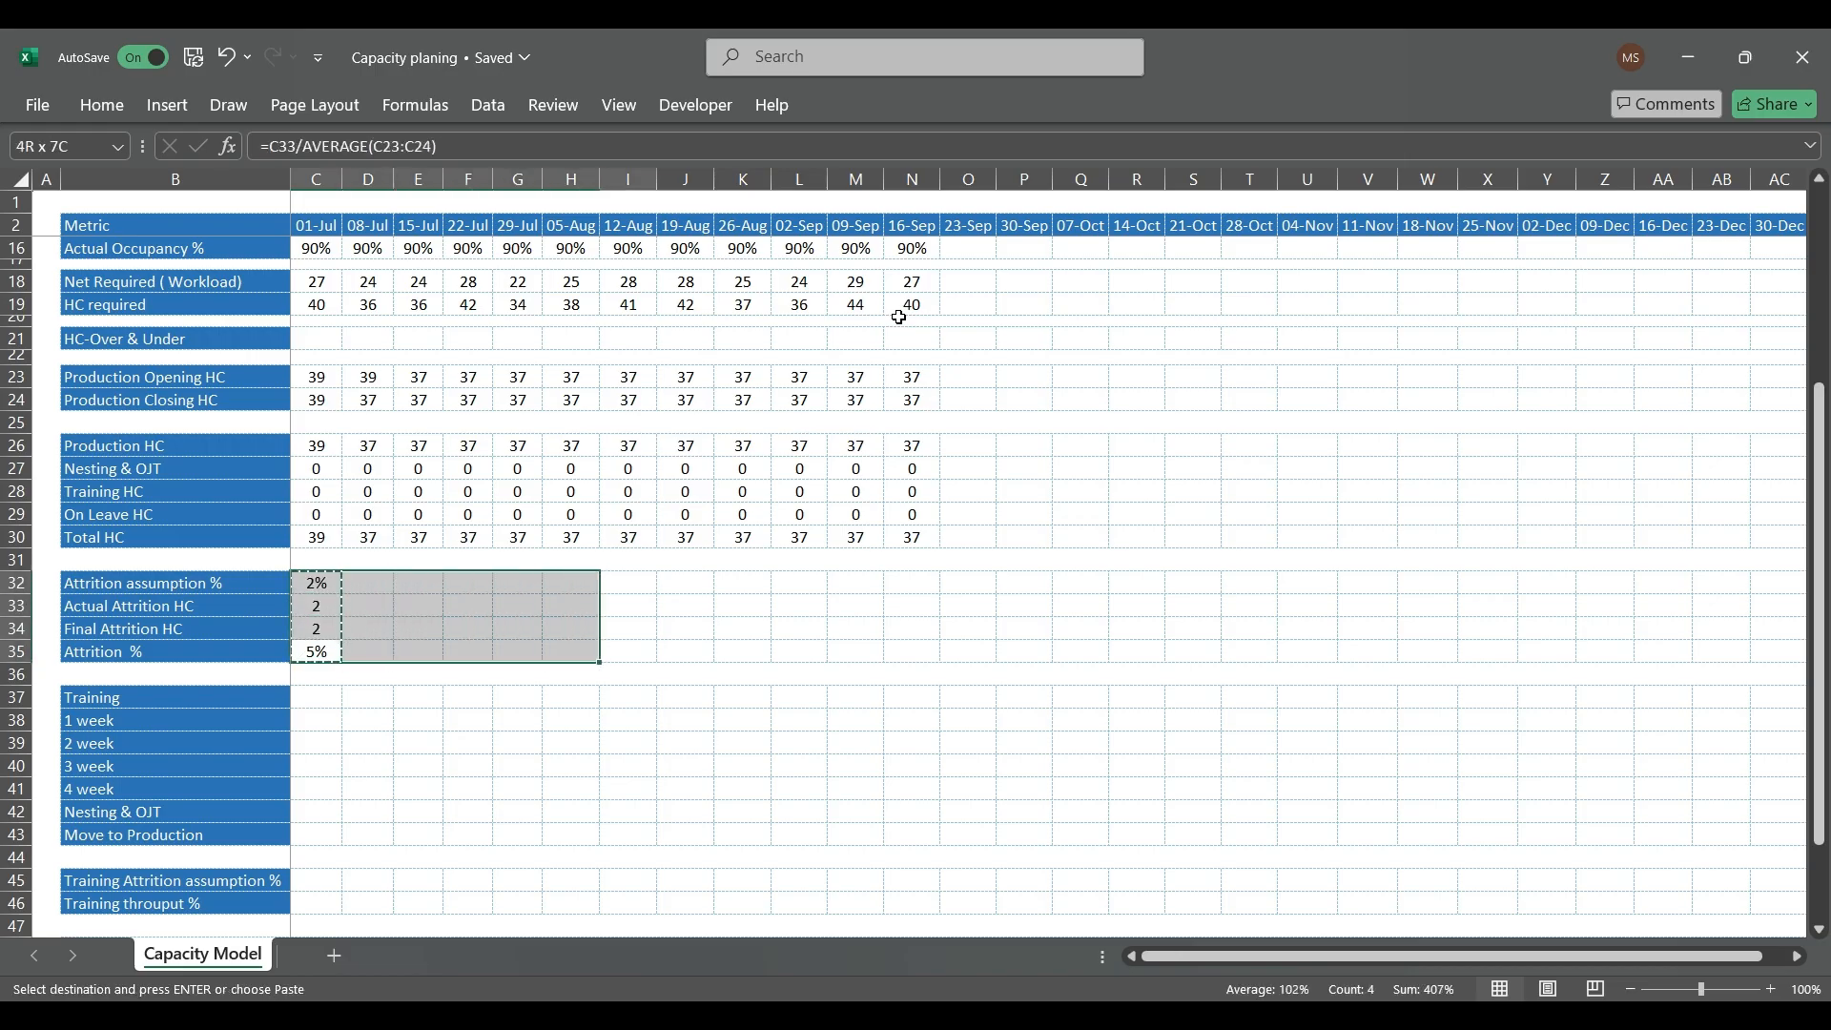
key(ctrl+v)
key(Right)
key(Left)
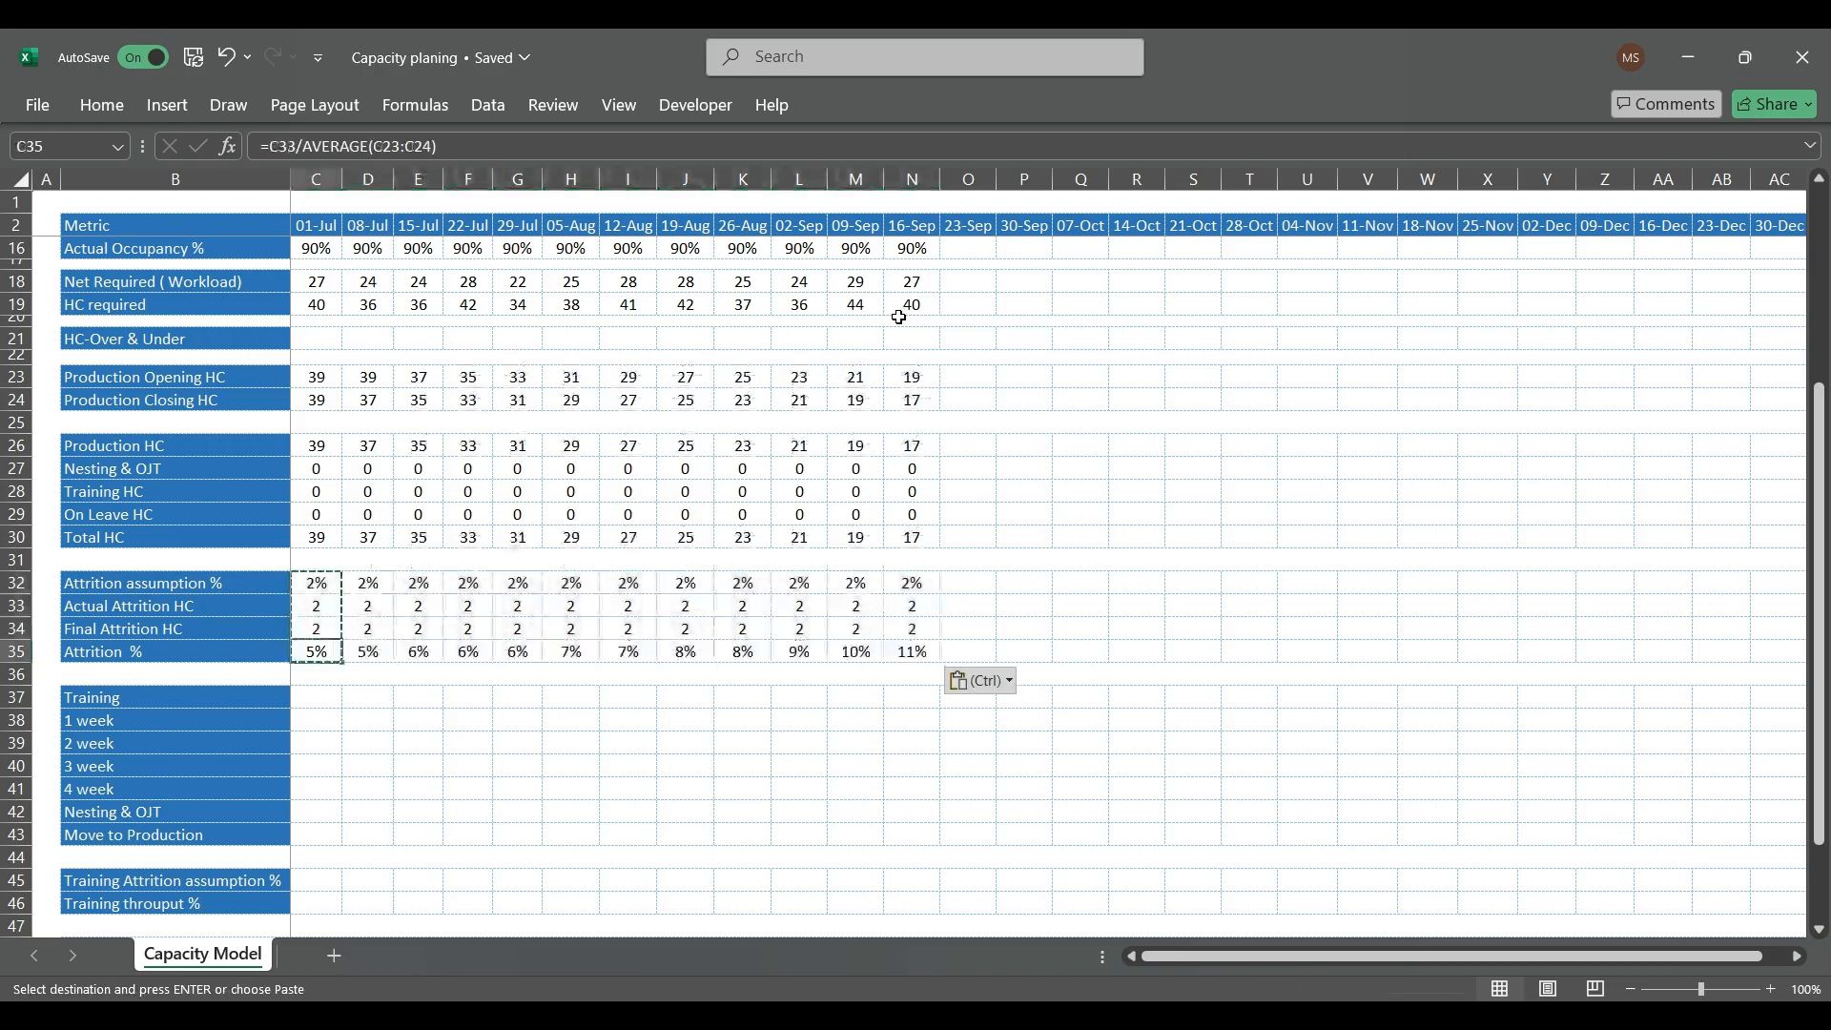
key(Escape)
Step: Clear the copied Actual Attrition HC values in C33:N33 and fill the row with 0 from 01-Jul to 16-Sep
key(Up)
key(Up)
key(Up)
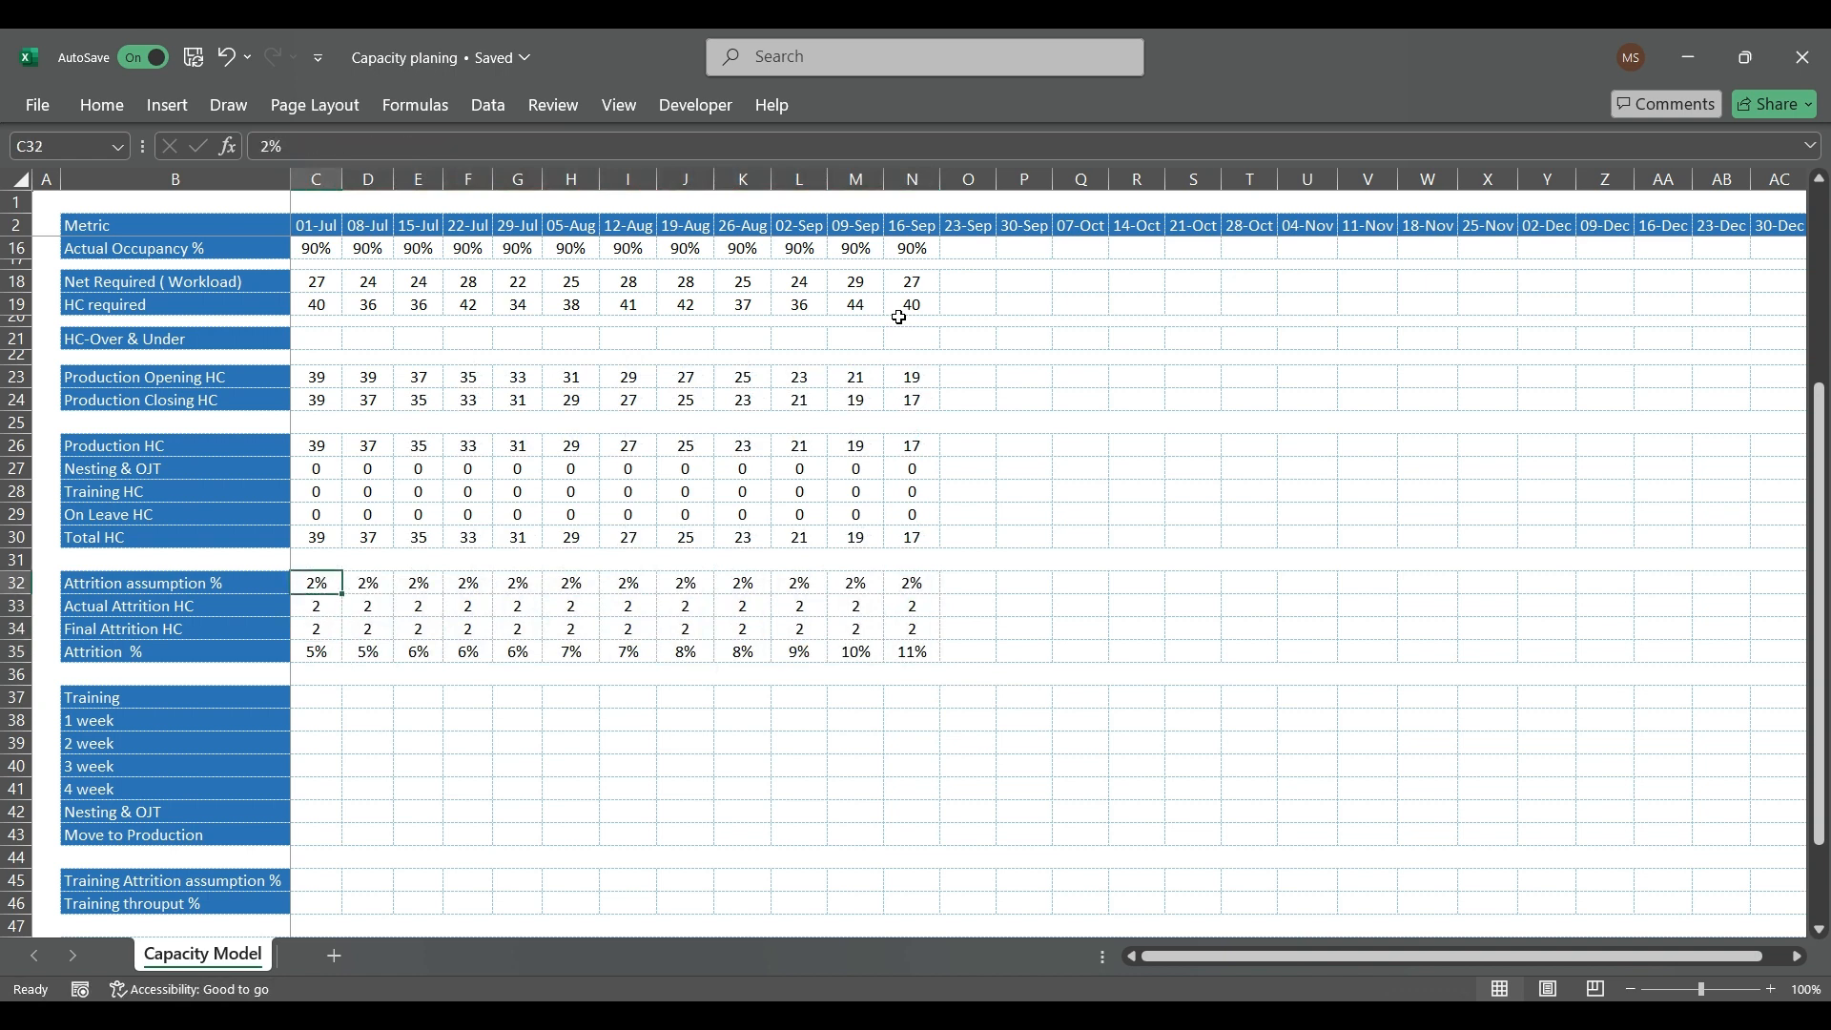
key(Down)
key(shift+Right)
key(shift+Right)
key(shift+Right)
key(shift+Right)
key(shift+Right)
key(shift+Right)
key(shift+Right)
key(shift+Right)
key(shift+Right)
key(shift+Right)
key(shift+Right)
key(Delete)
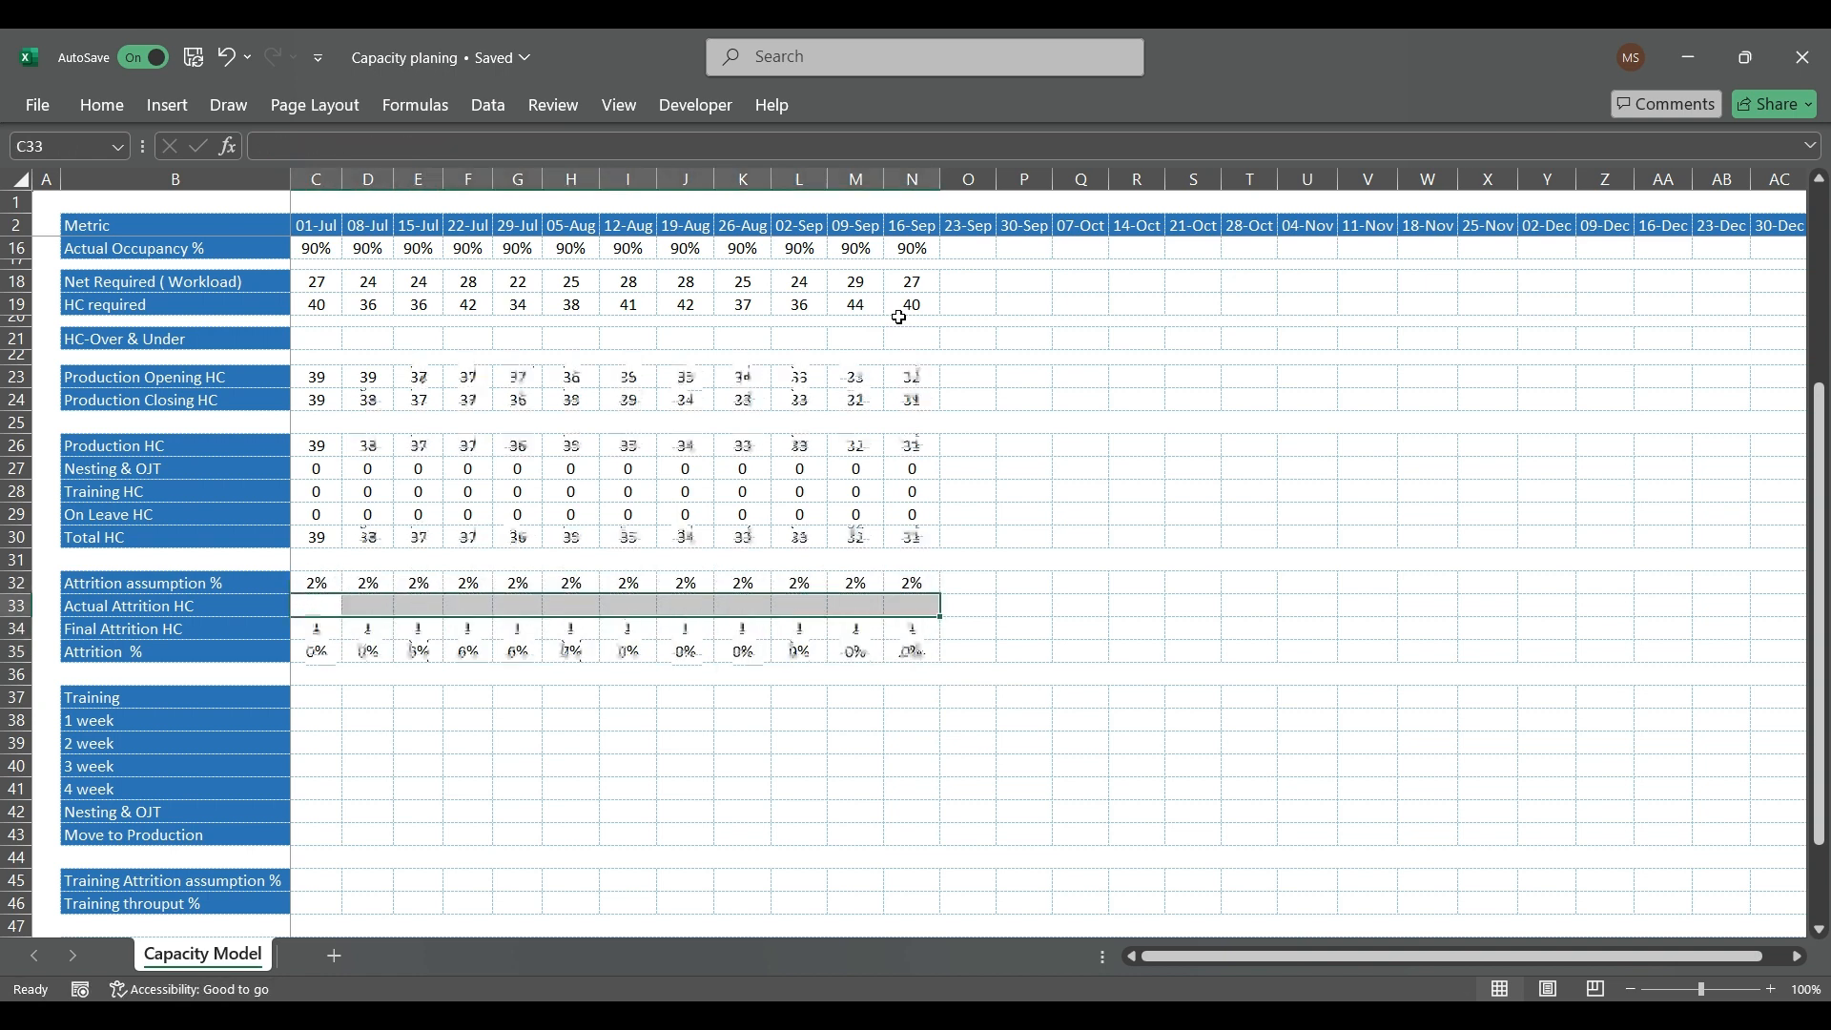
text(0)
key(Return)
key(Up)
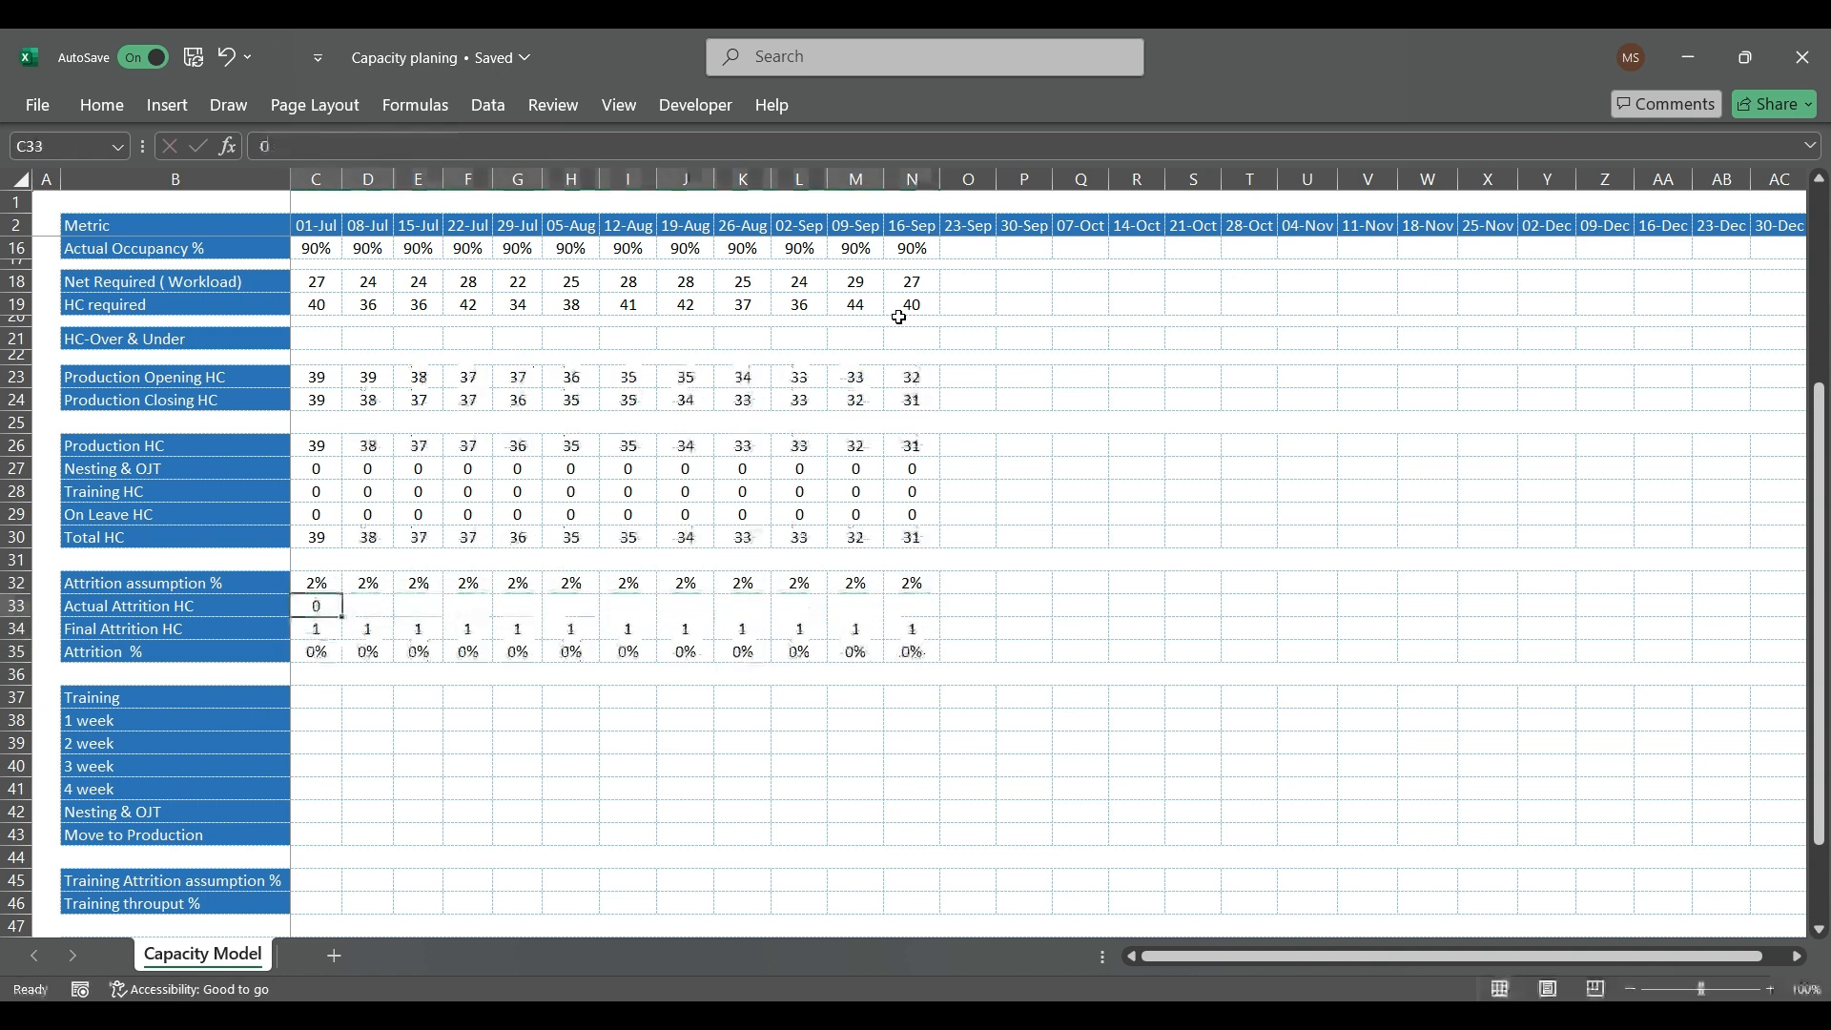
key(ctrl+c)
key(shift+Right)
key(shift+Right)
key(shift+Right)
key(shift+Right)
key(shift+Right)
key(shift+Right)
key(shift+Right)
key(shift+Right)
key(shift+Right)
key(shift+Right)
key(shift+Right)
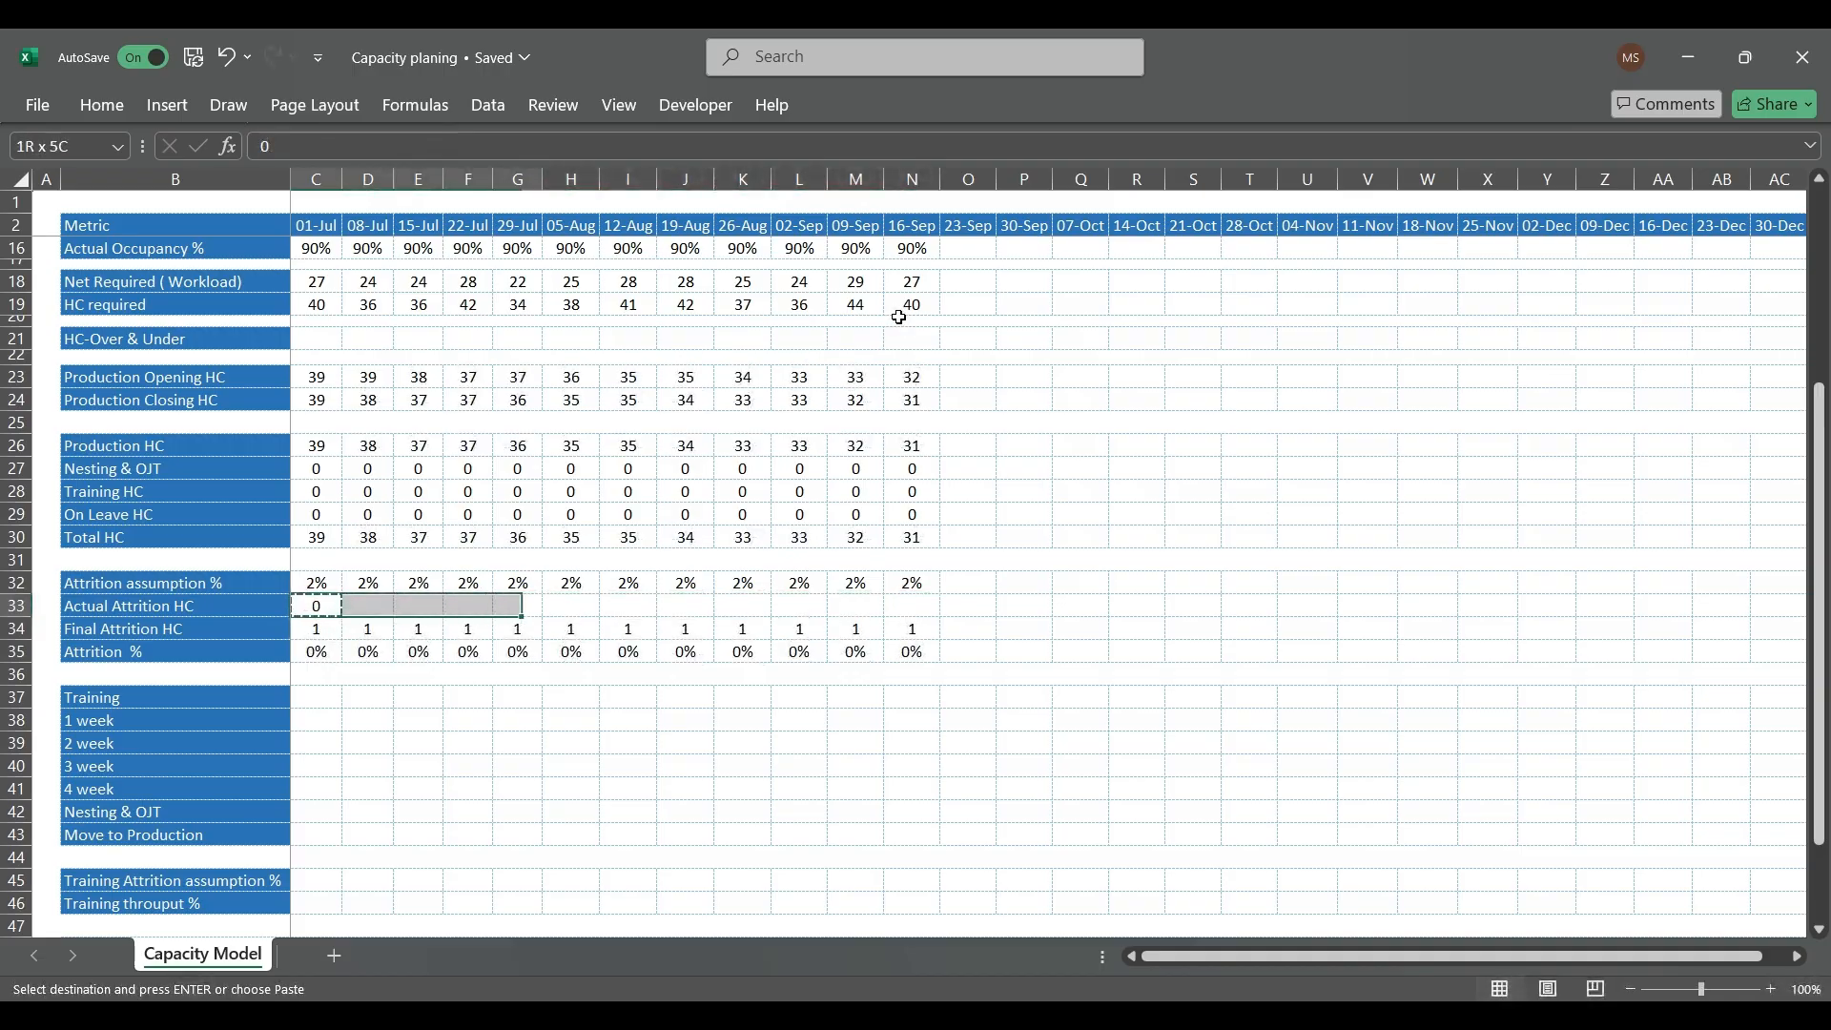
key(ctrl+v)
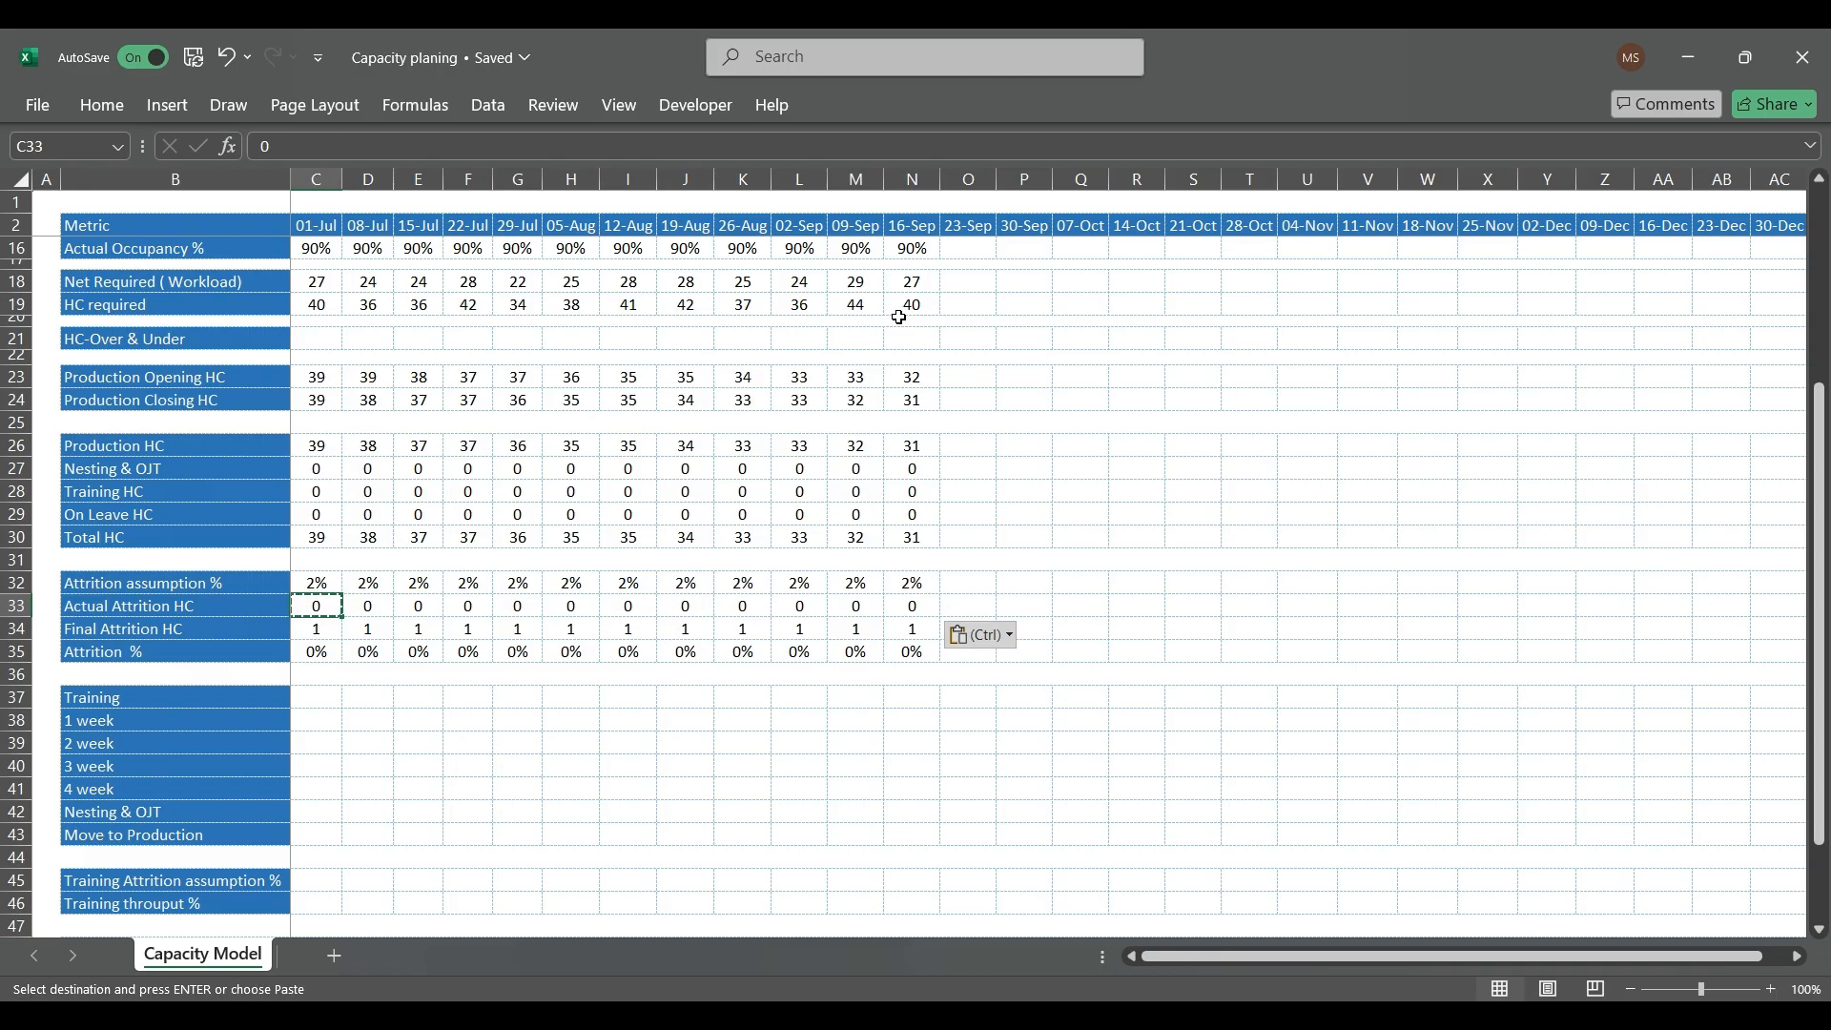
Step: Open the 01-Jul Final Attrition HC formula in C34 for editing
key(Down)
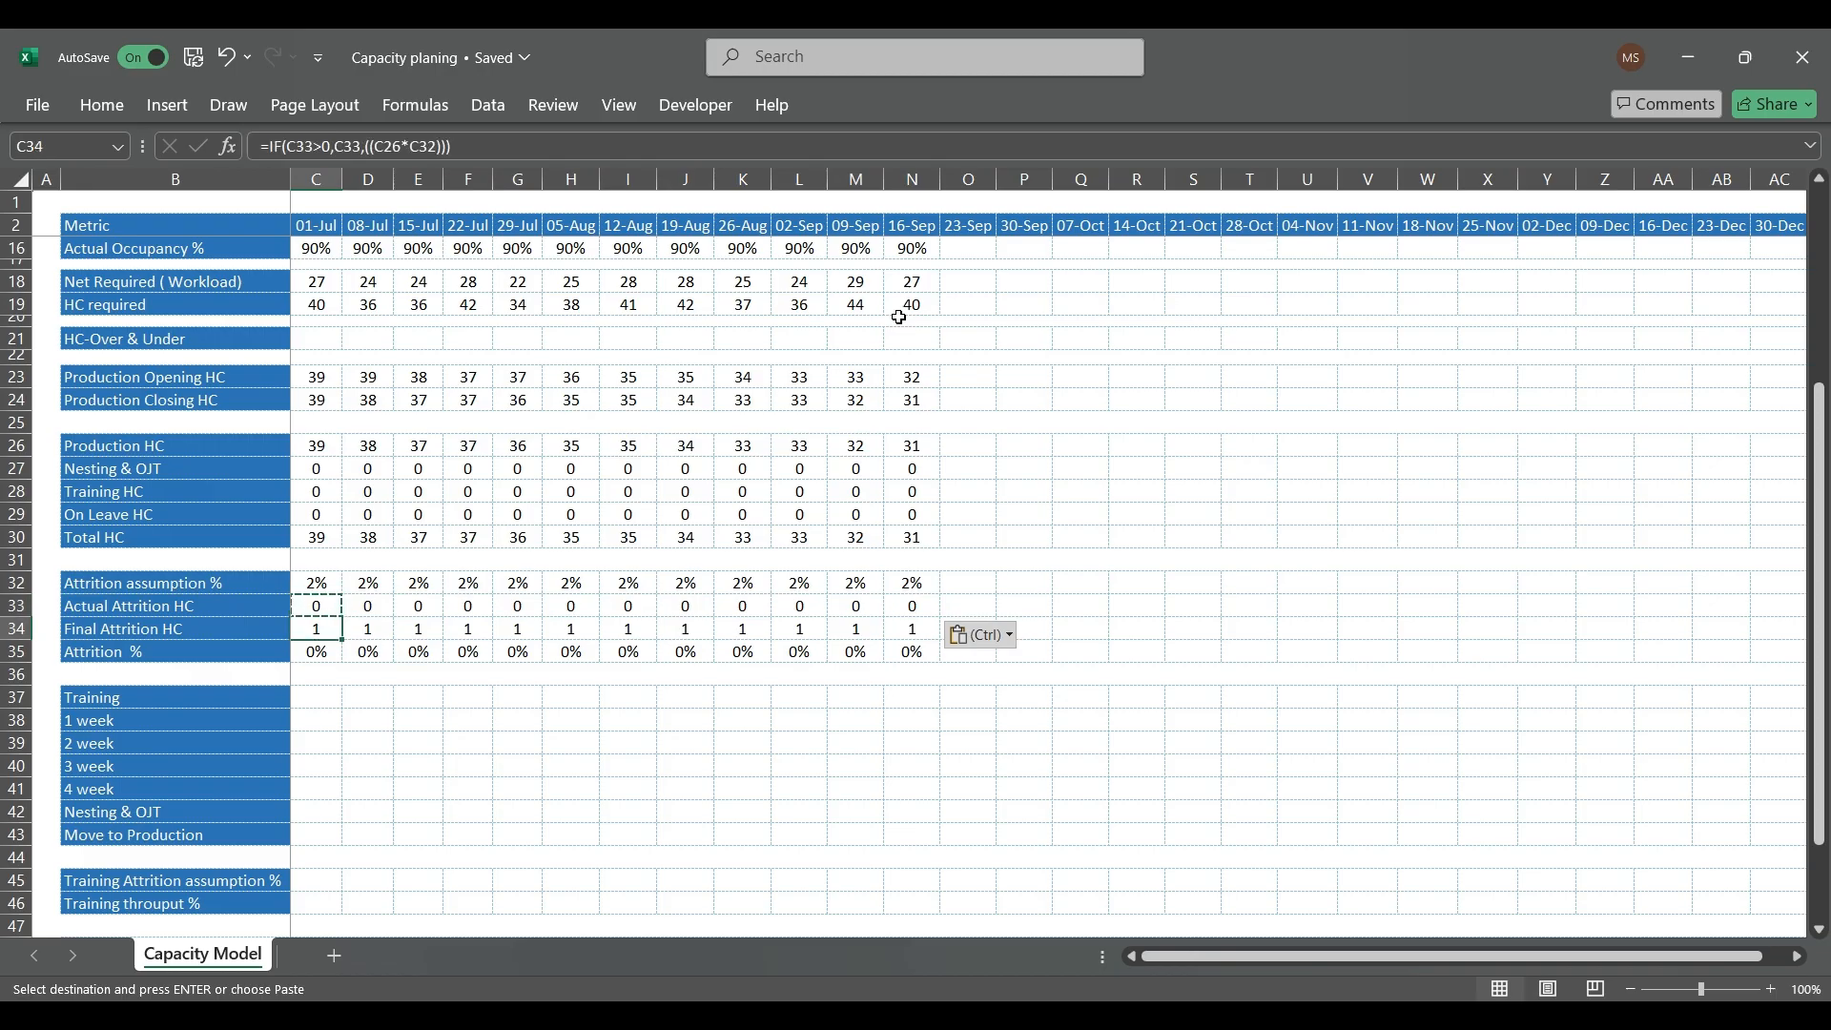
key(F2)
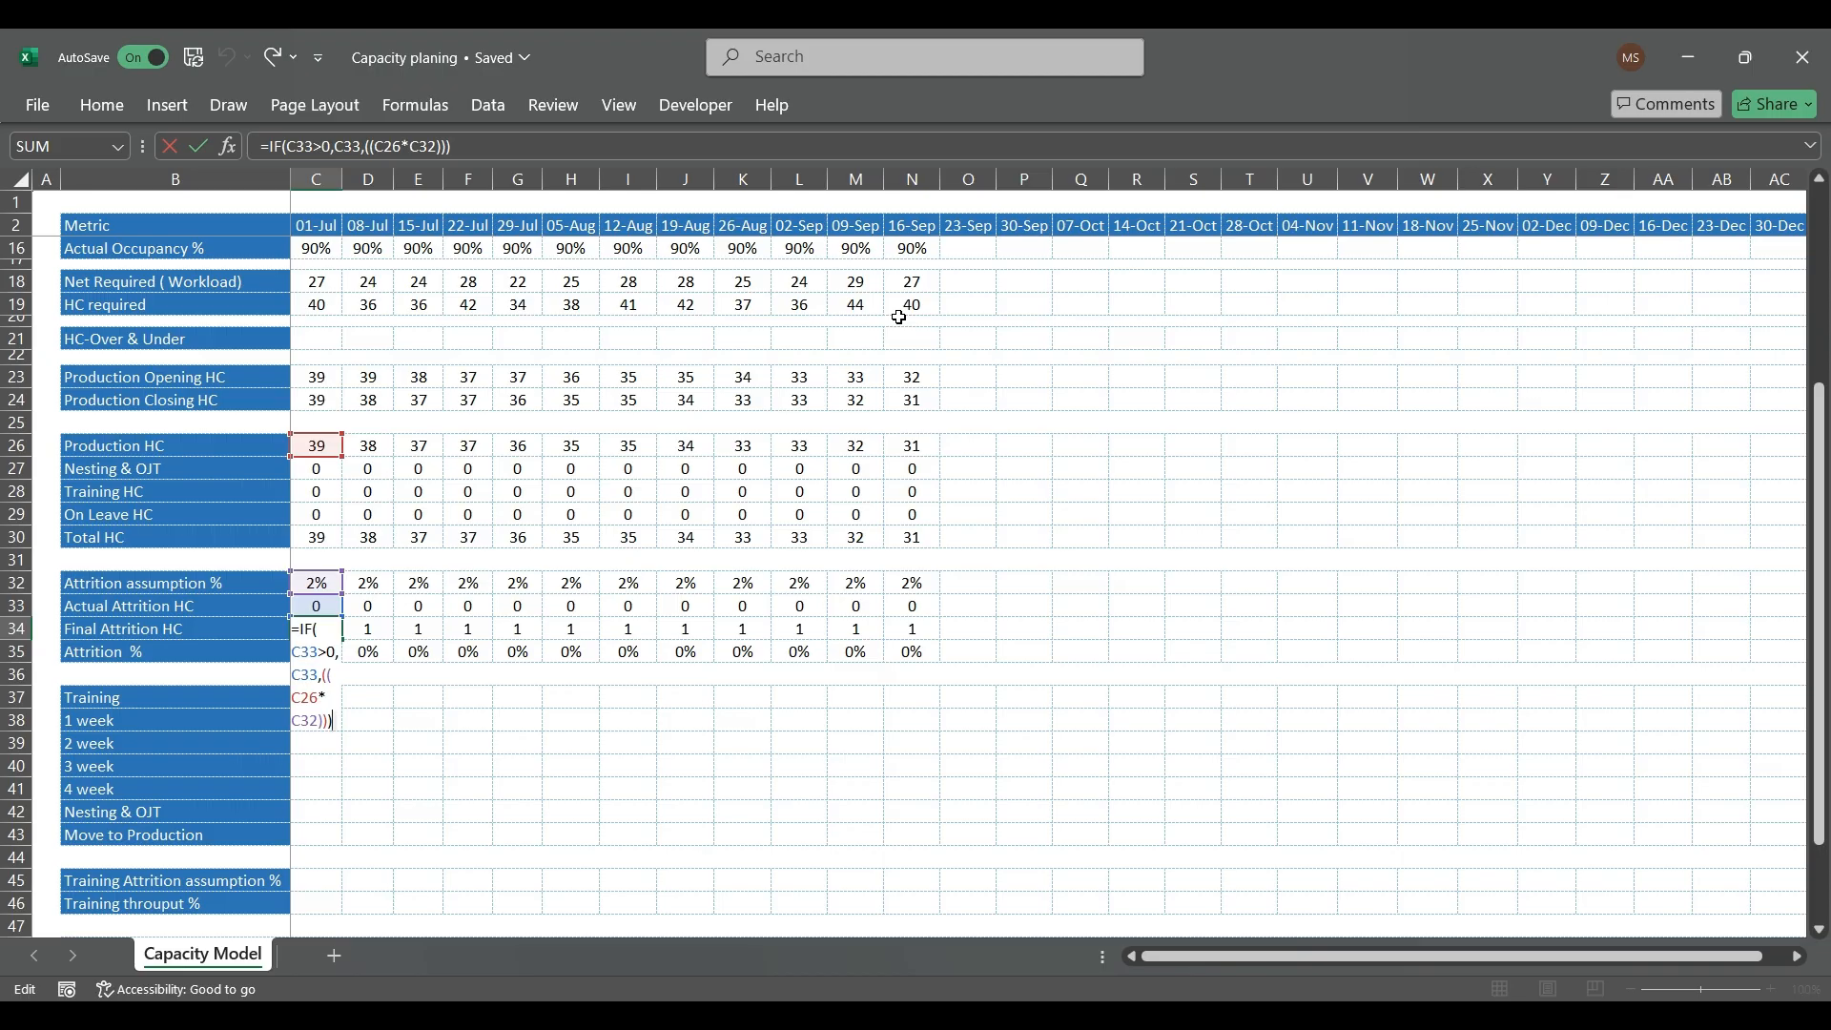
Step: Examine the 01-Jul Final Attrition HC formula in C34 and the Attrition % formula in C35
key(Return)
key(F2)
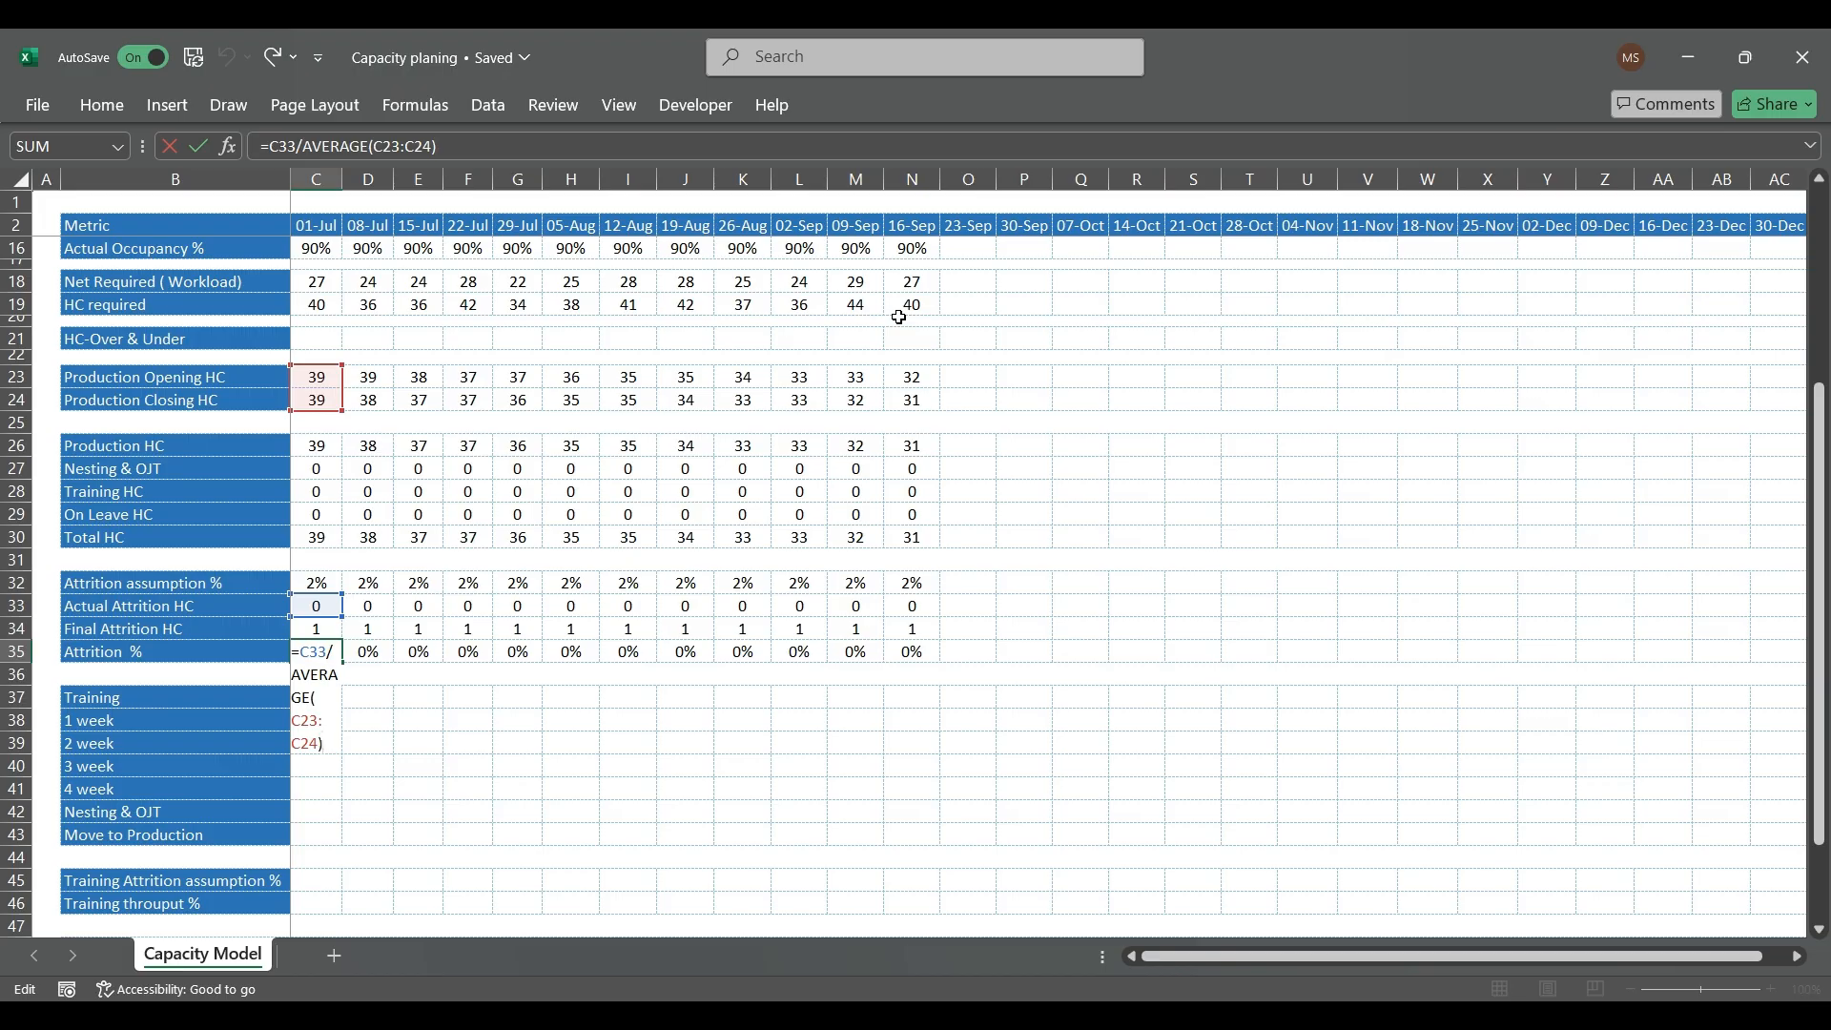
key(Return)
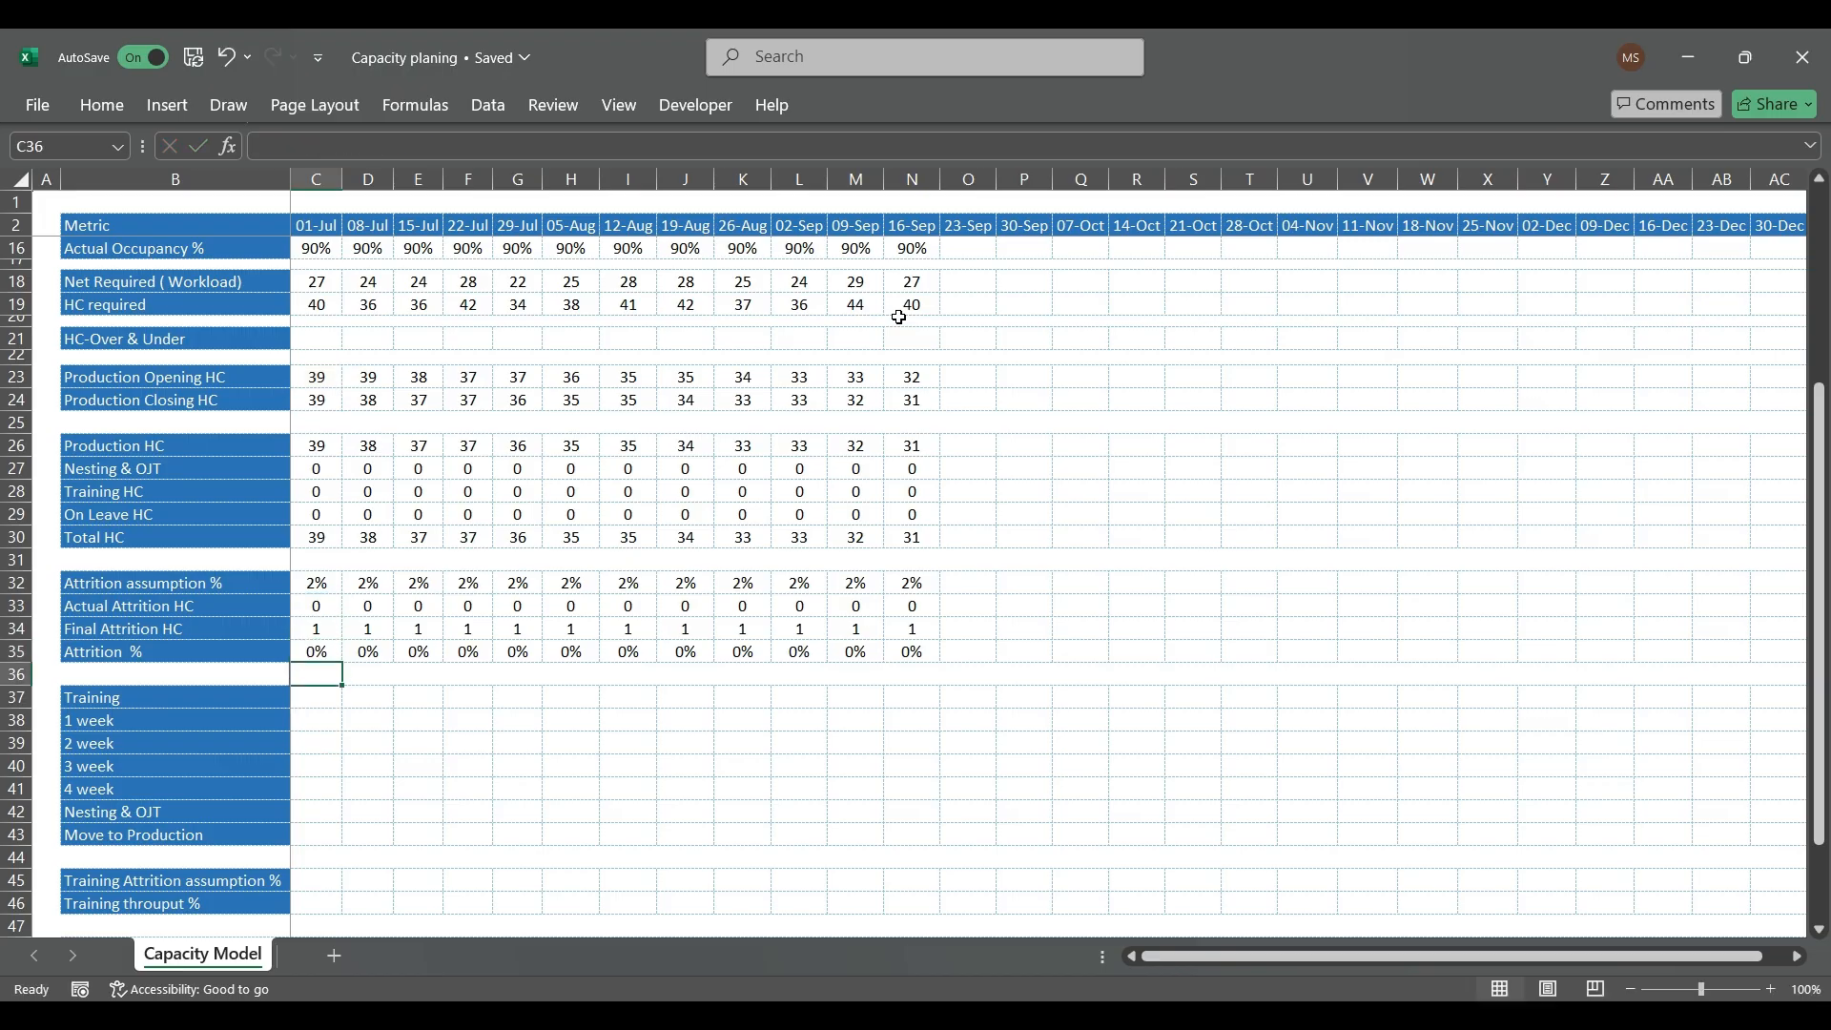
key(Up)
key(Up)
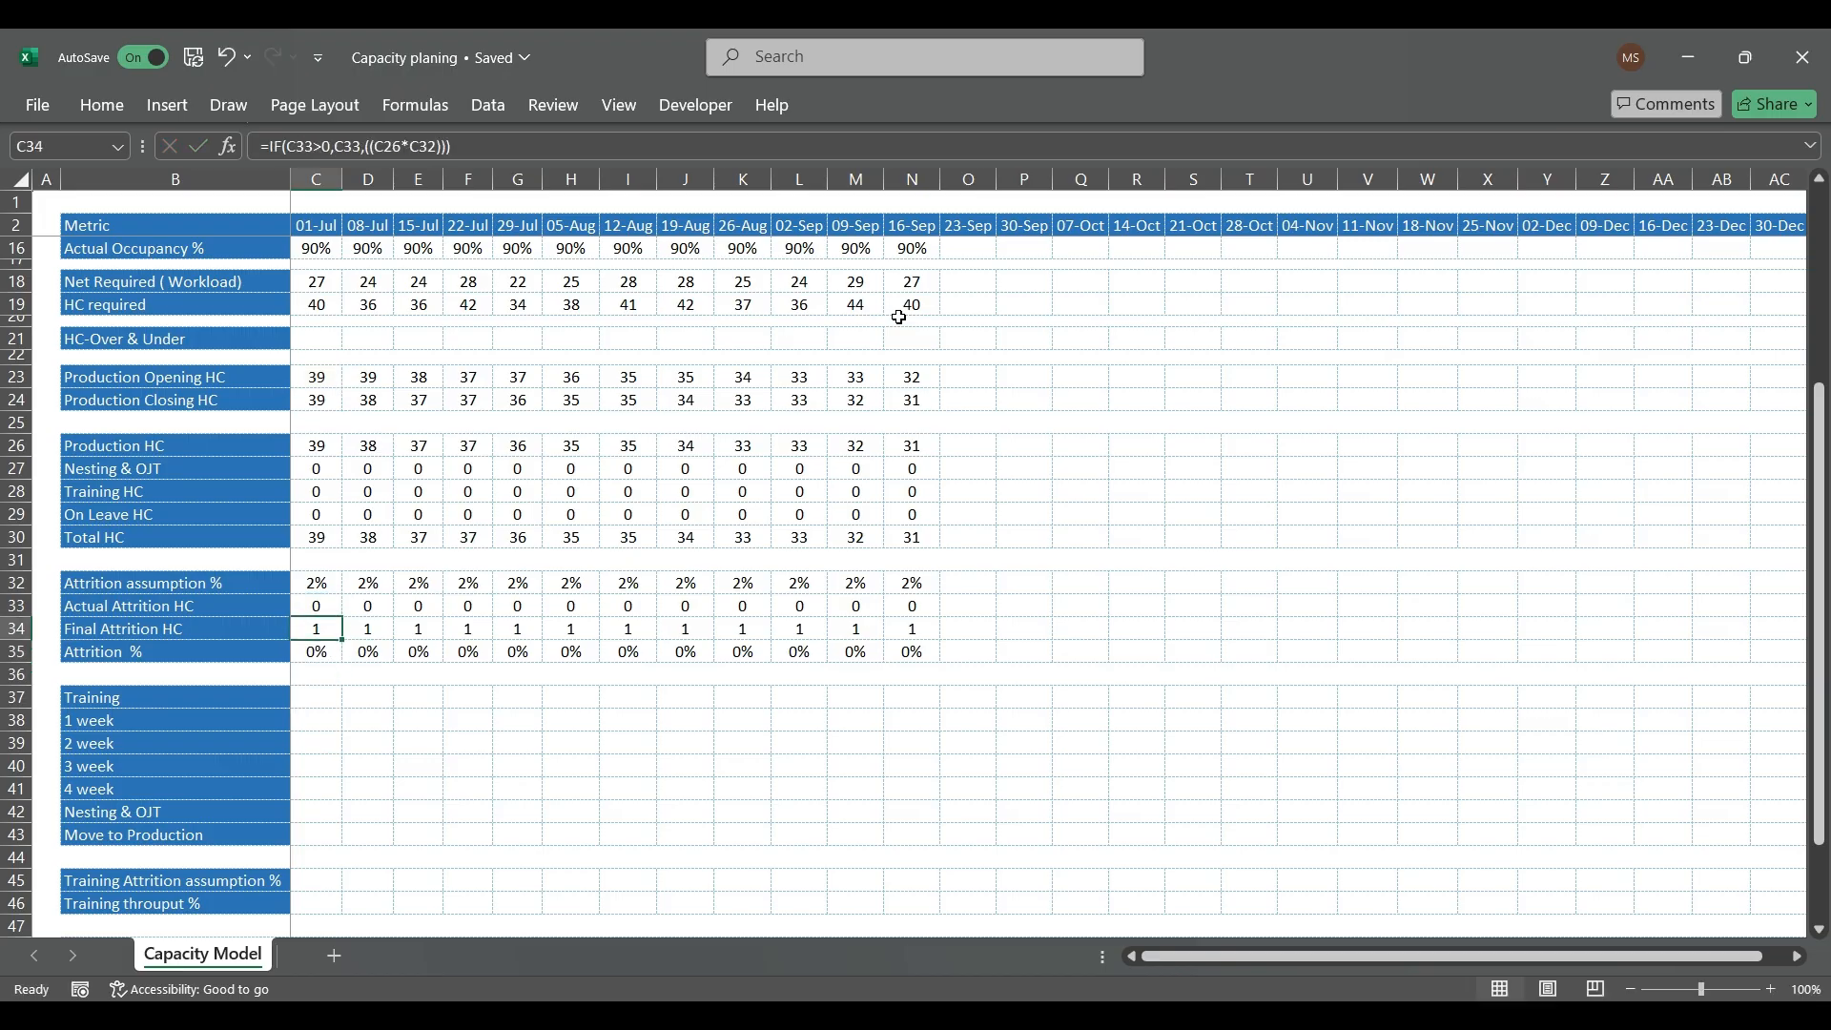
key(Down)
key(Down)
key(Down)
key(Down)
key(Down)
key(Down)
key(Down)
key(Down)
key(Down)
key(Down)
key(Down)
key(Down)
key(Down)
key(Down)
key(Down)
key(Down)
key(Down)
key(Down)
key(Down)
key(Down)
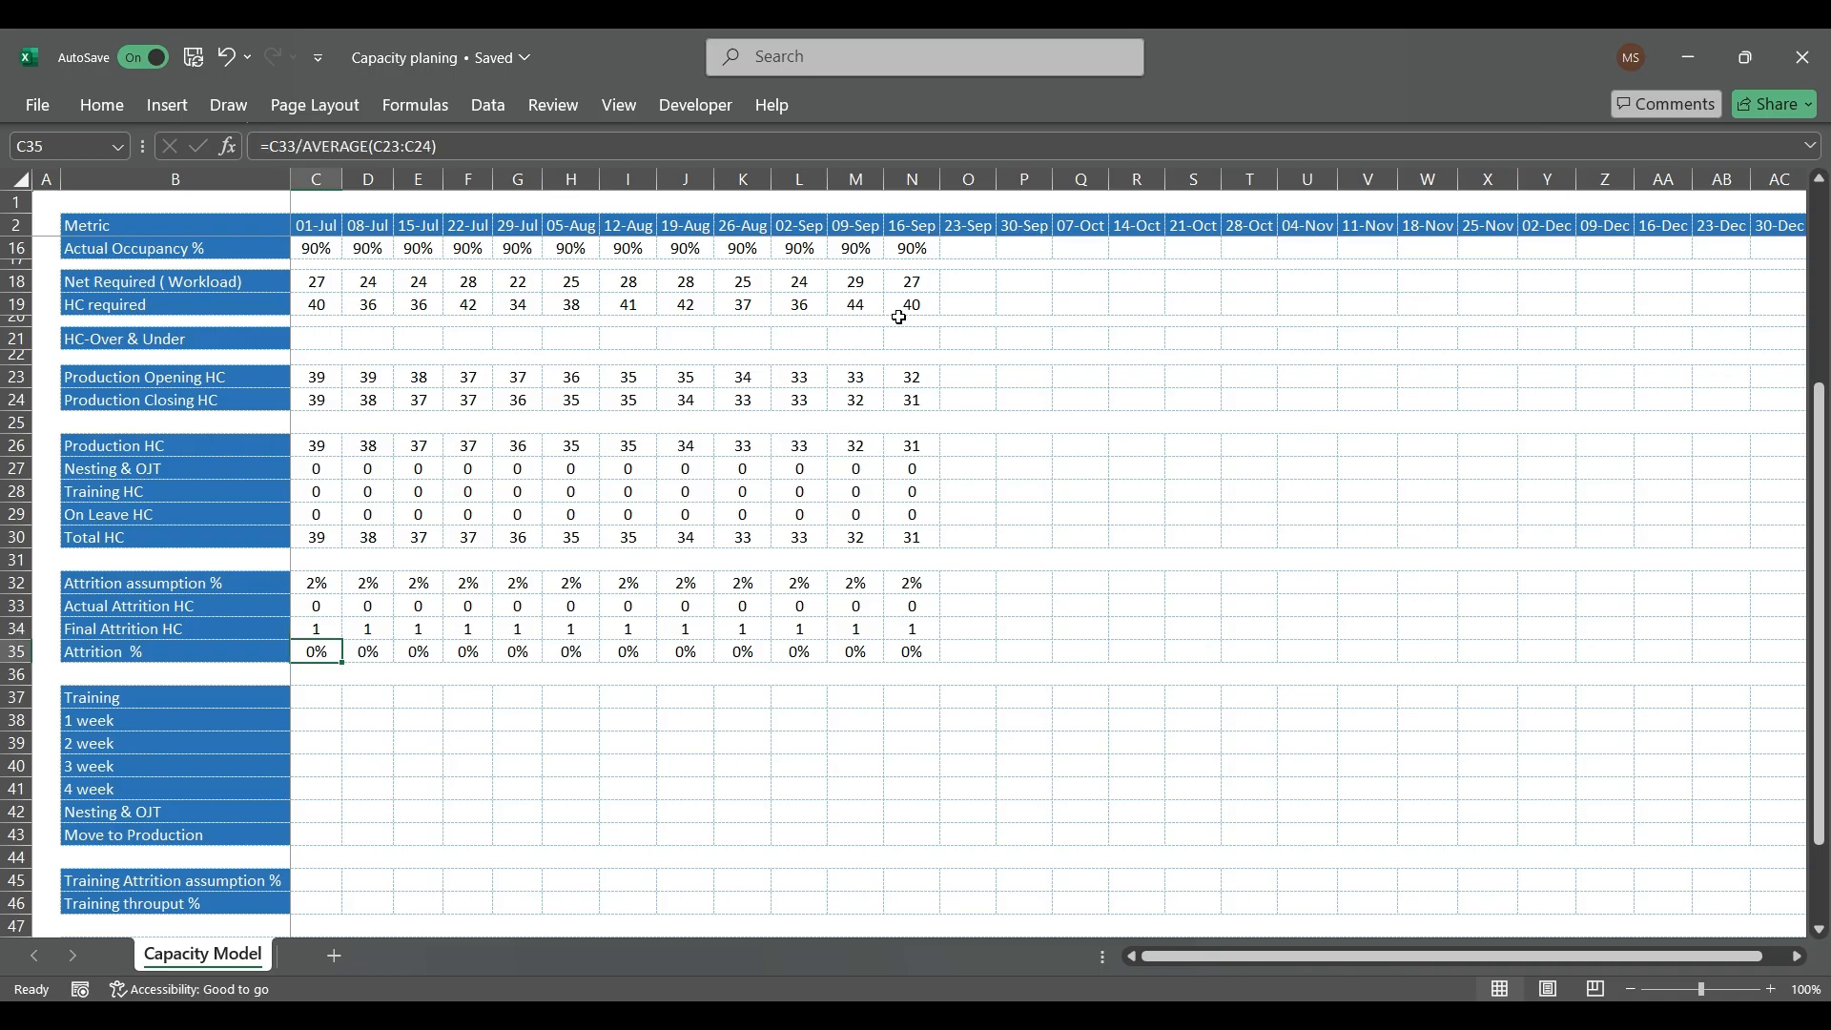
key(Up)
key(Up)
key(Up)
key(Up)
key(Up)
key(Up)
key(Up)
key(Up)
key(Up)
key(Up)
key(Up)
key(Up)
key(Up)
key(Up)
key(Up)
key(Up)
key(Up)
key(Up)
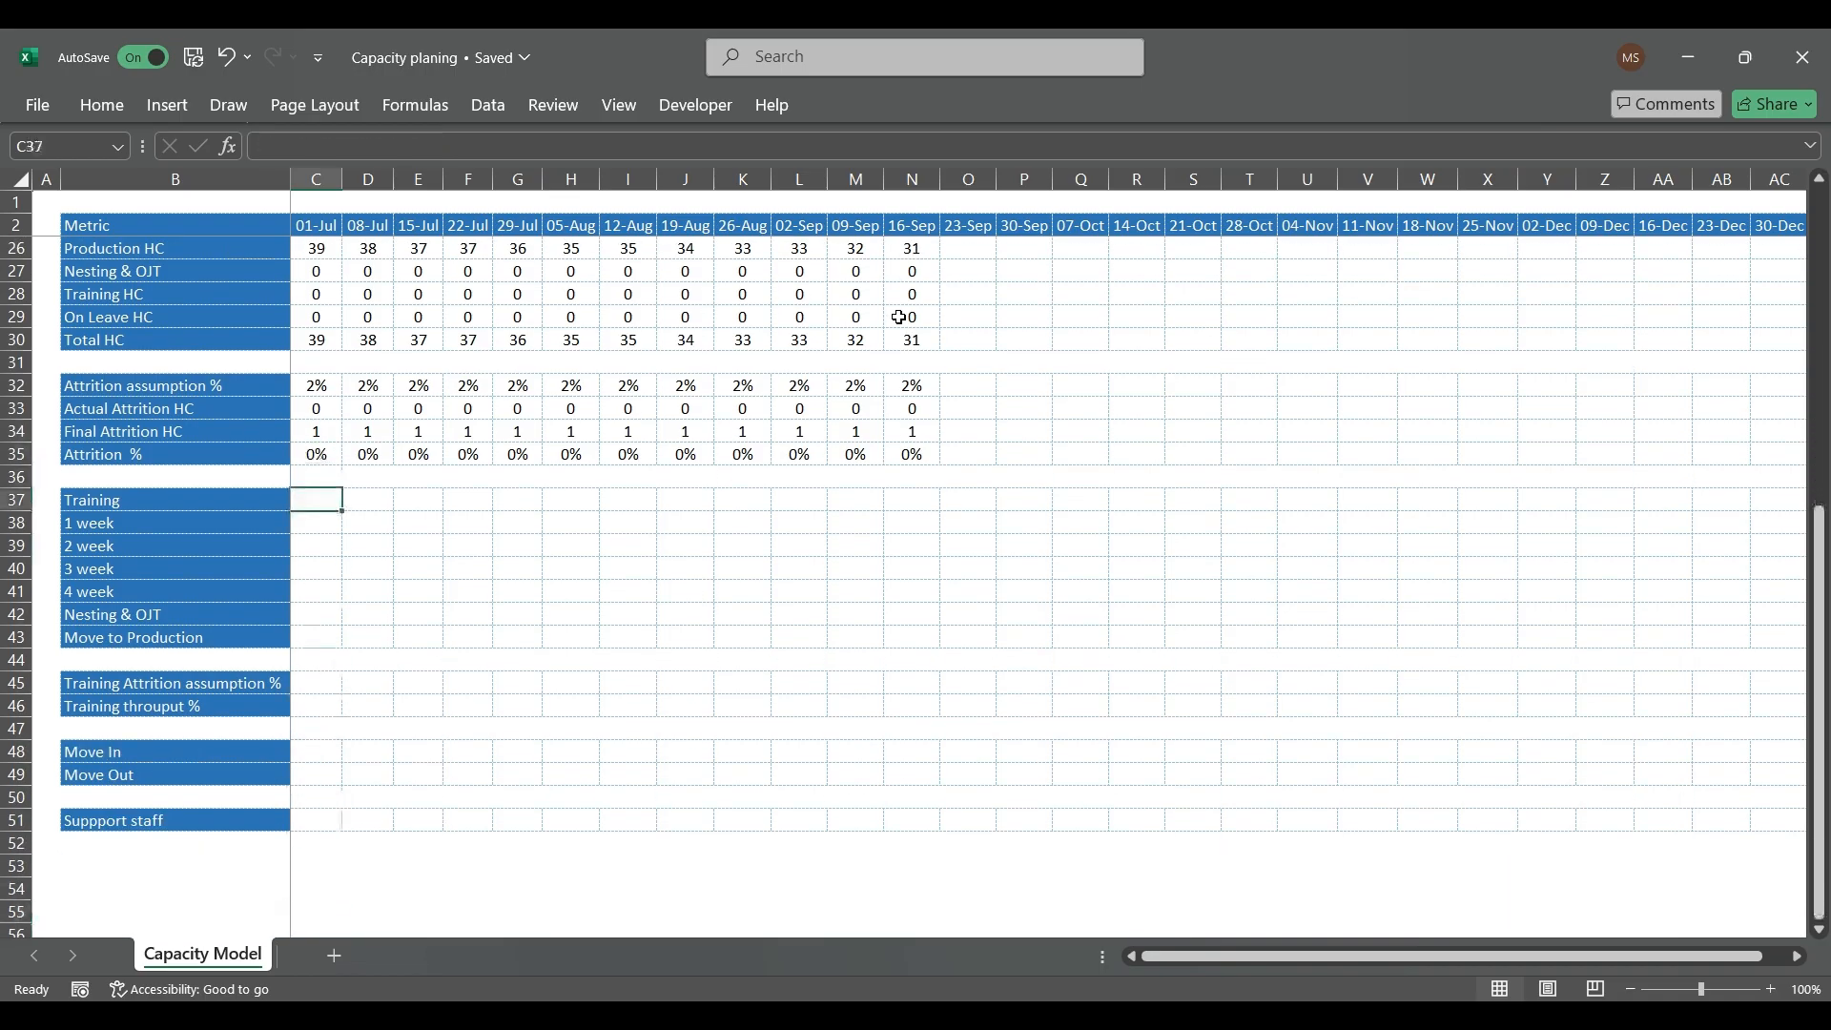
key(Up)
key(Up)
key(Up)
key(Up)
key(Up)
key(Up)
key(Up)
key(Up)
key(Up)
key(Up)
key(Up)
key(Up)
key(Up)
key(Up)
key(Up)
key(Up)
key(Up)
key(Up)
key(Up)
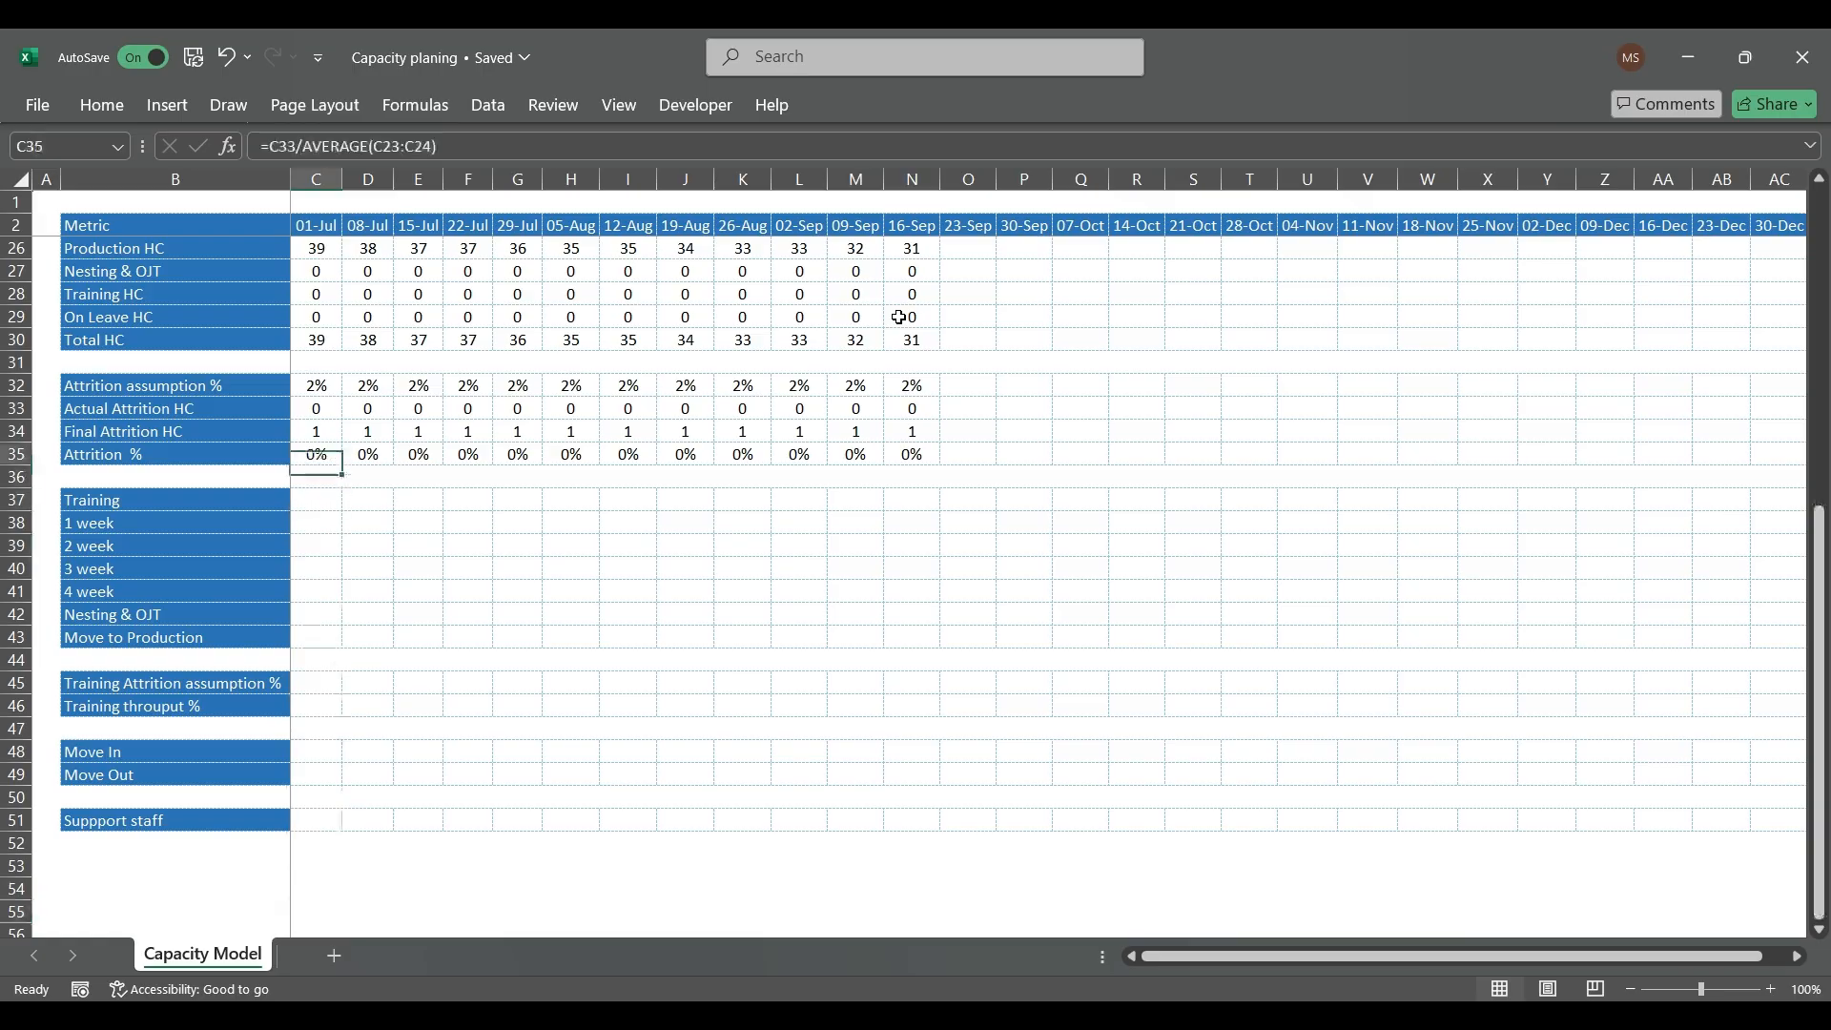
Step: Enter the 01-Jul HC-Over & Under formula =C26-C19 in C21, subtracting HC required from Production HC
key(Down)
key(Down)
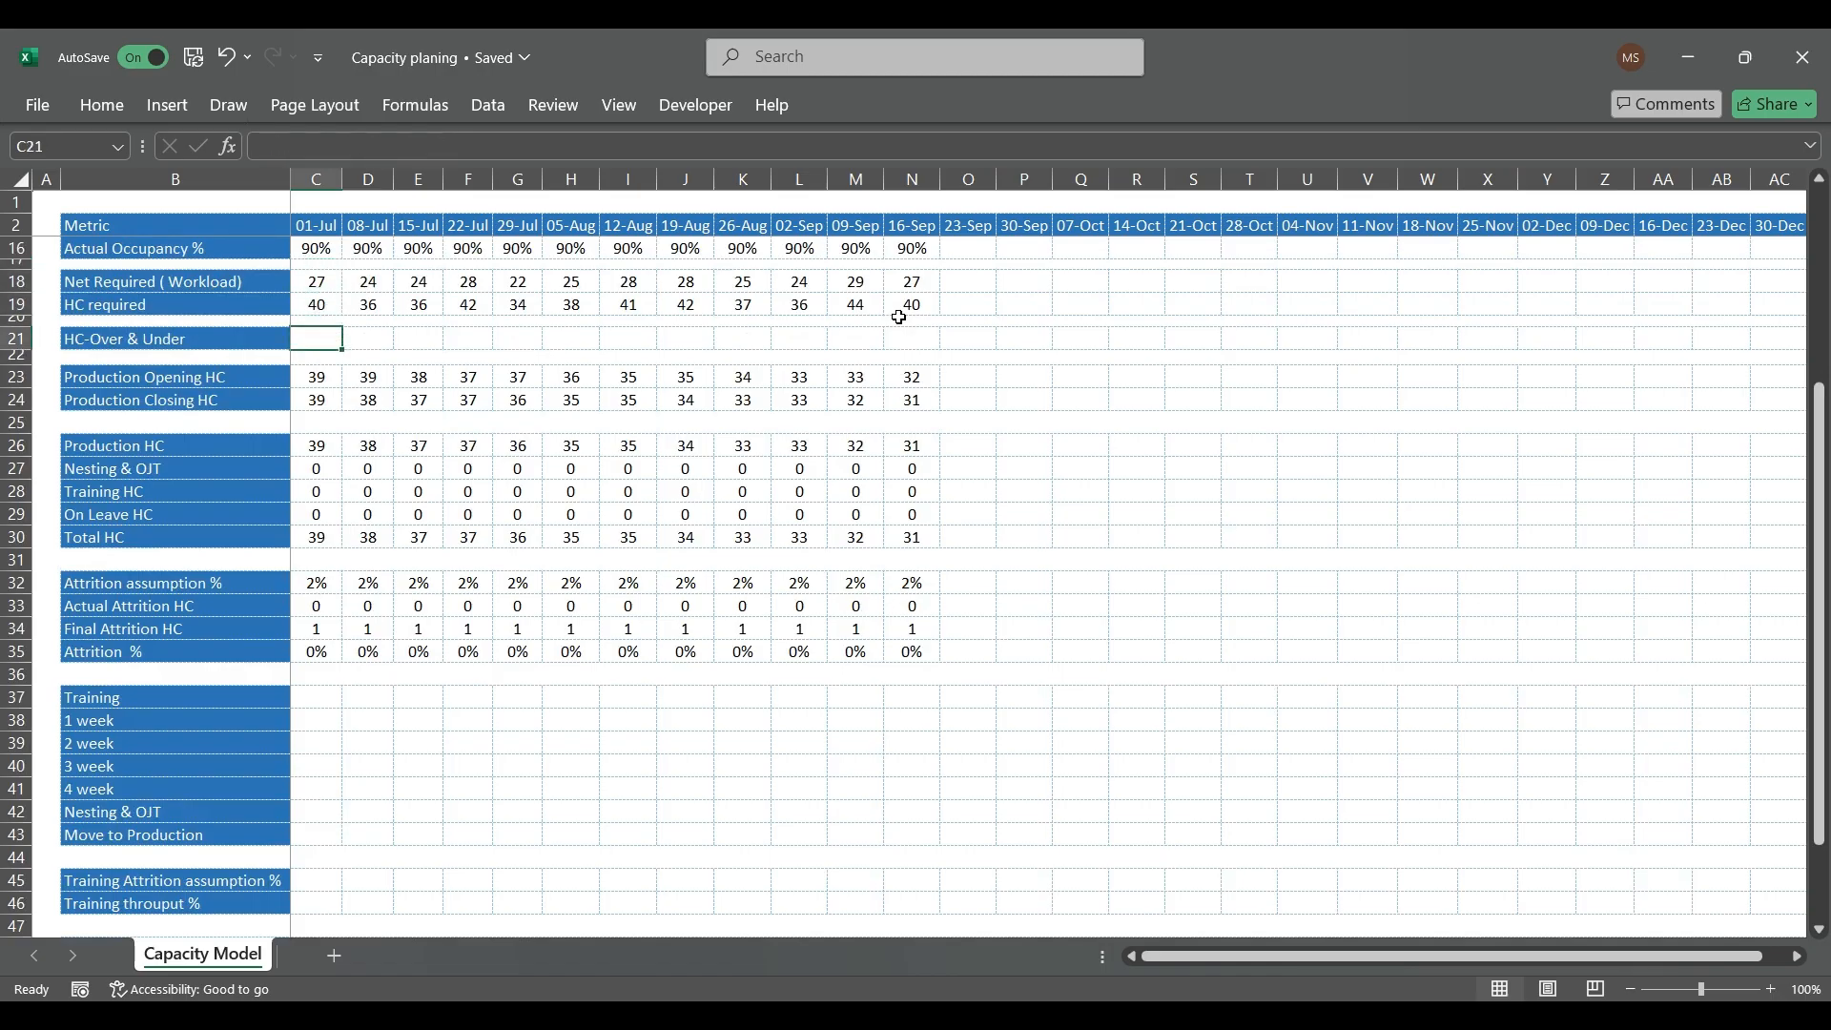
text(=)
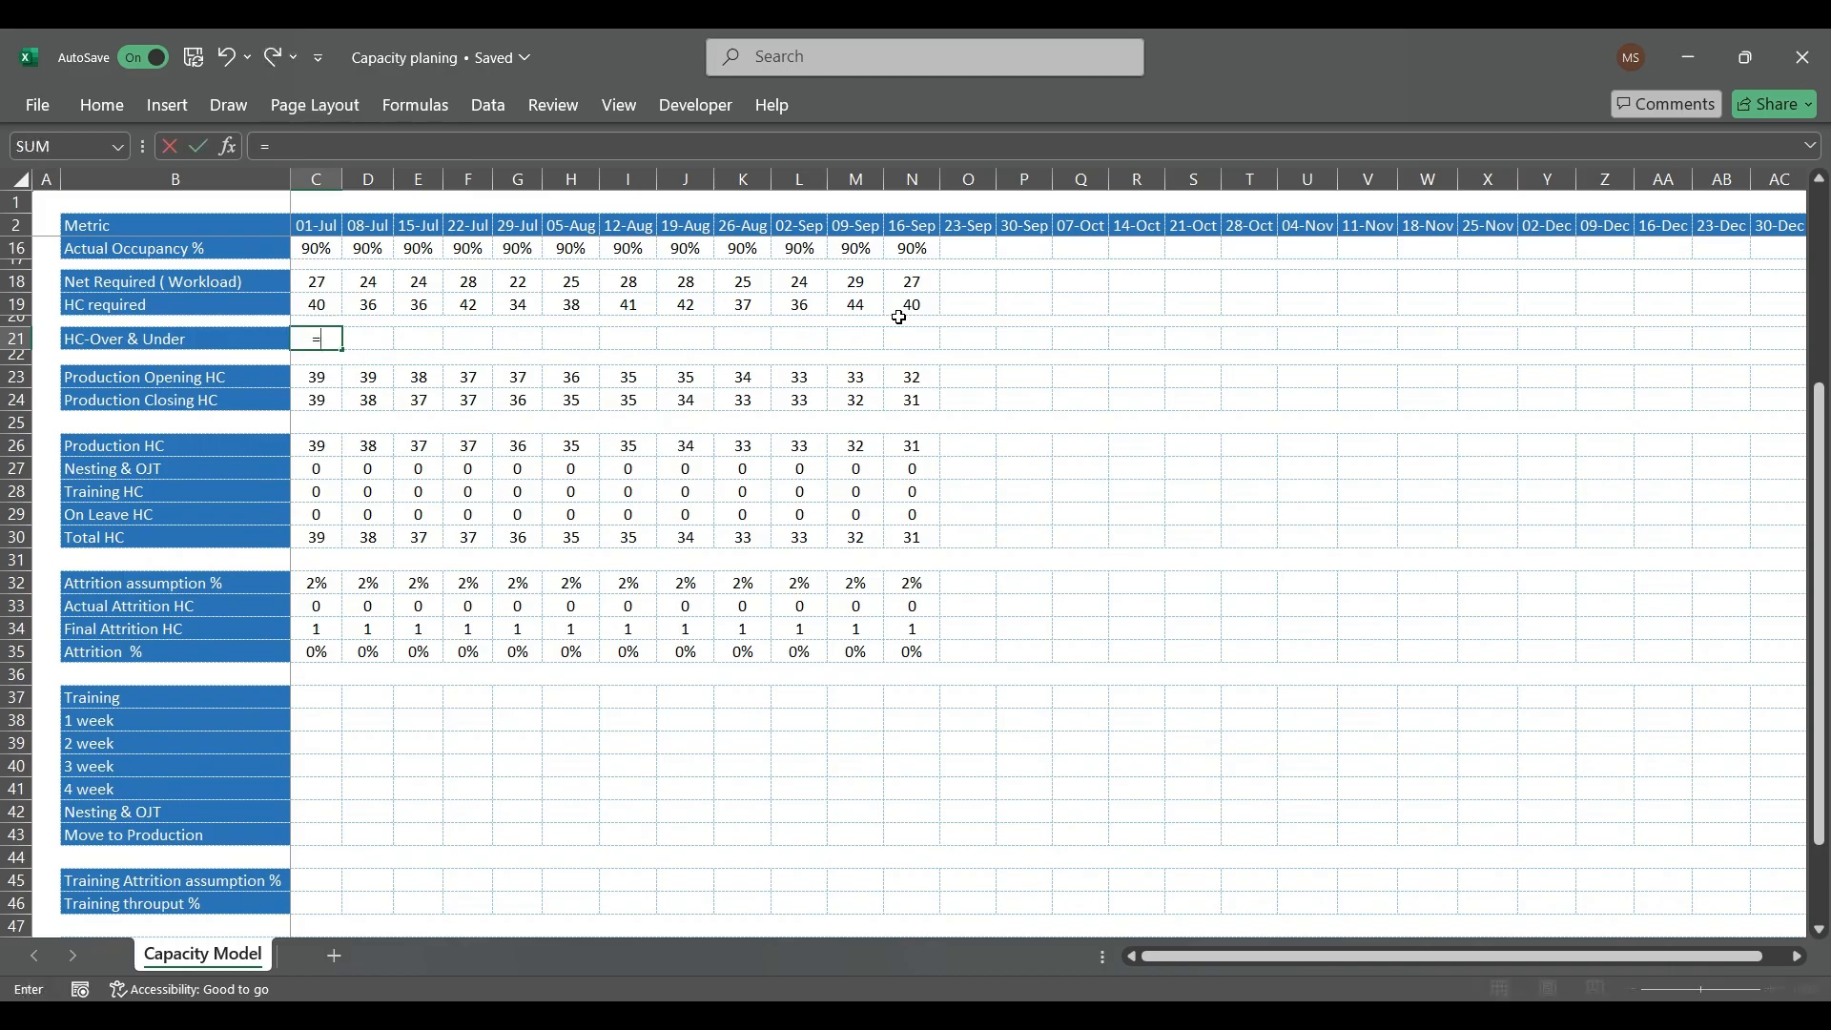
key(Down)
key(Down)
key(Down)
key(Down)
key(Down)
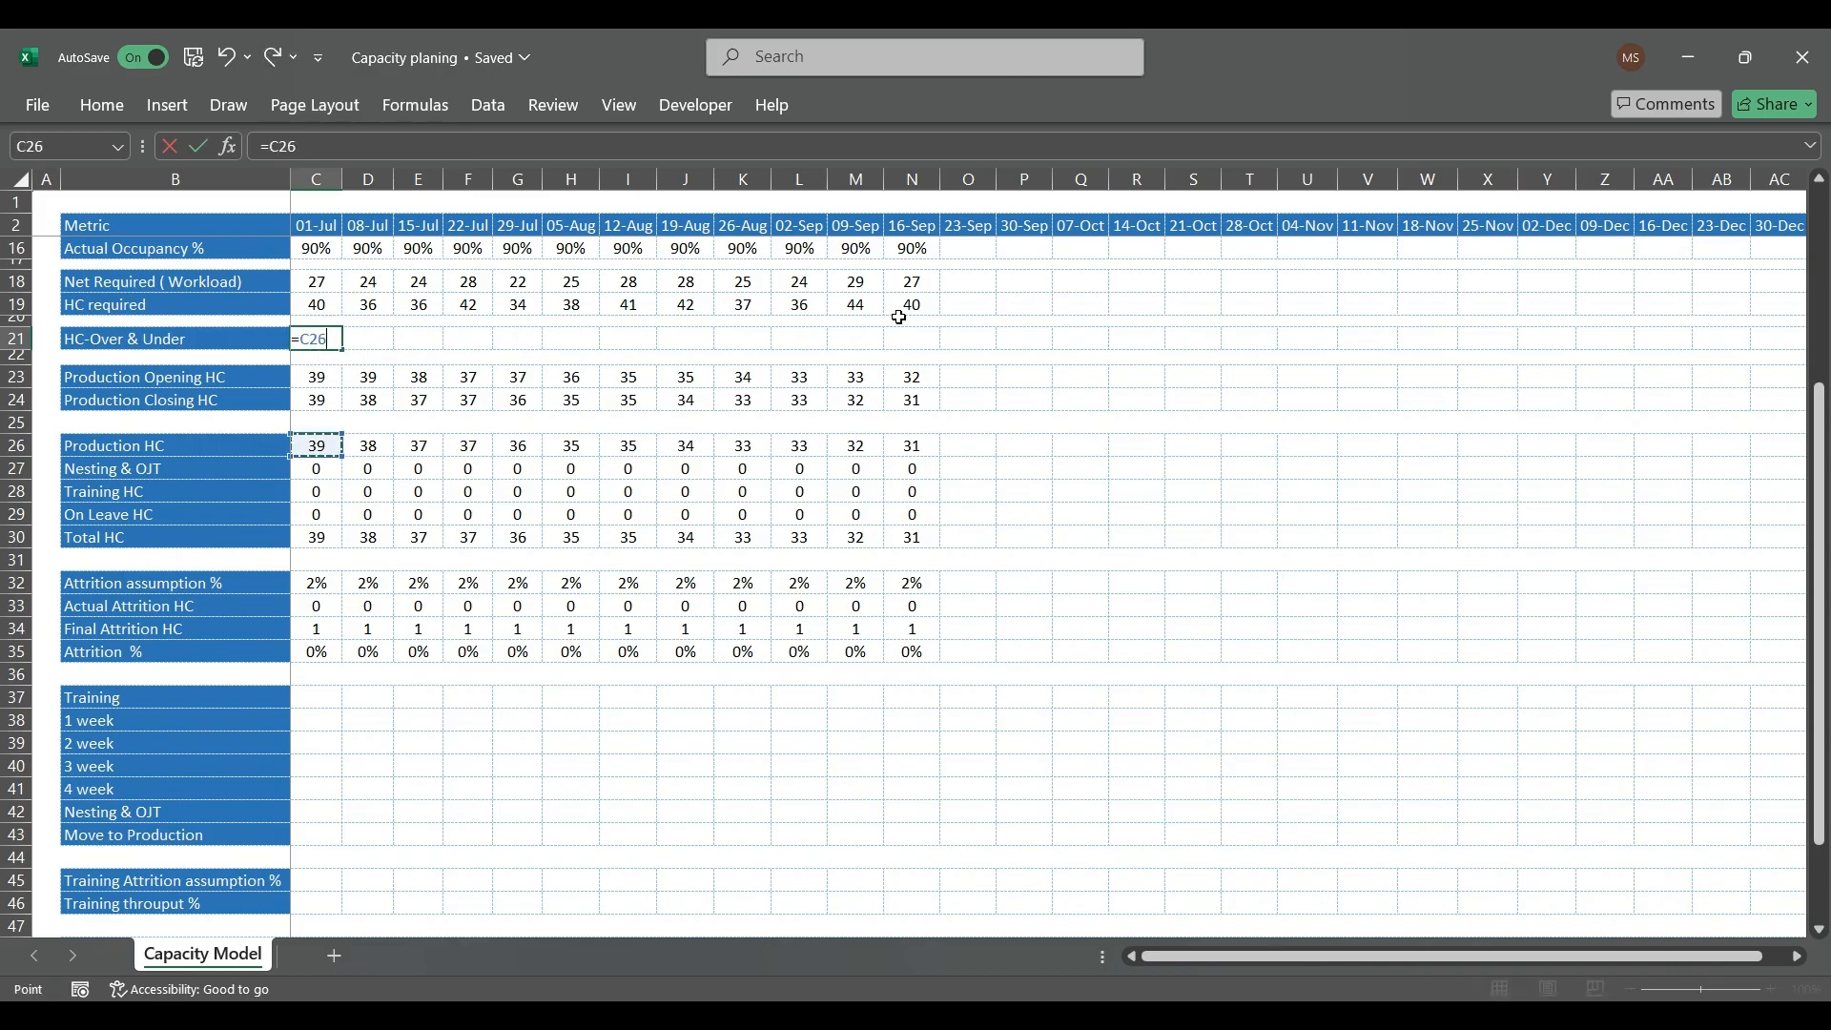
text(-)
key(Up)
key(Return)
key(Up)
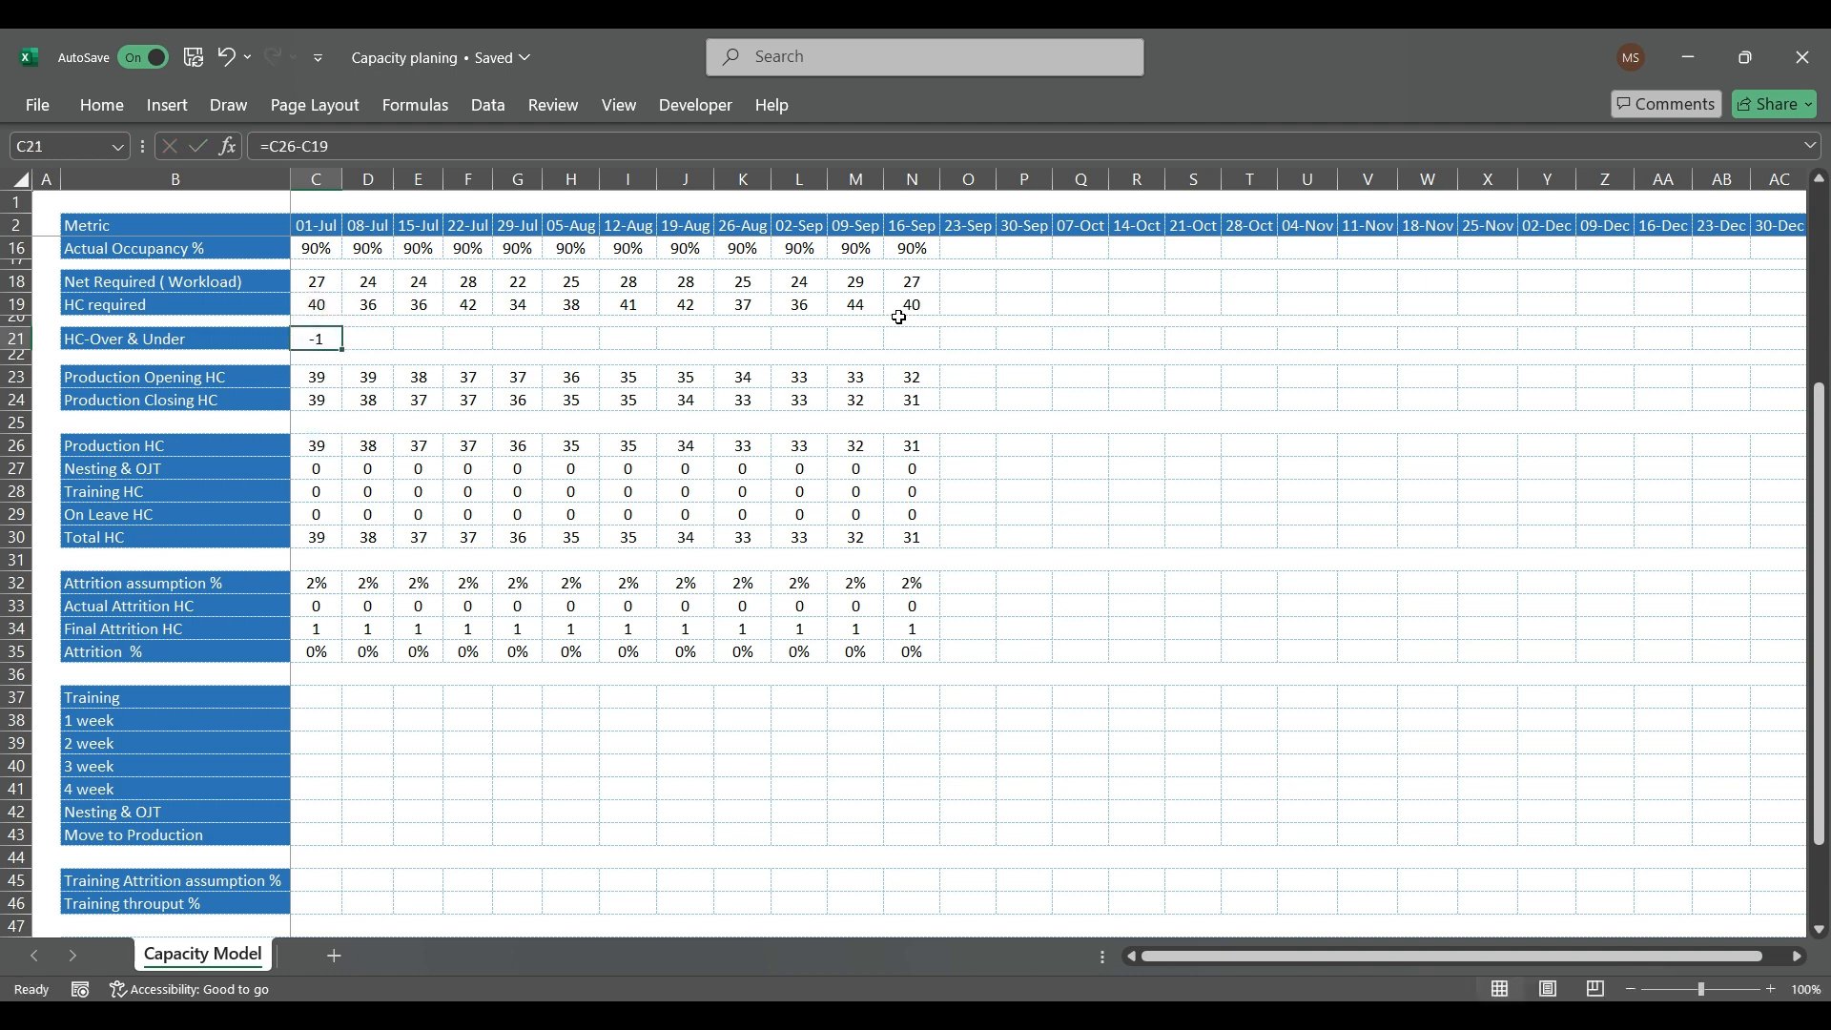
Step: Copy the HC-Over & Under formula from C21 across the row through 16-Sep in column N
key(ctrl+c)
key(shift+Right)
key(shift+Right)
key(shift+Right)
key(shift+Right)
key(shift+Right)
key(shift+Right)
key(shift+Right)
key(shift+Right)
key(shift+Right)
key(shift+Right)
key(shift+Right)
key(shift+Right)
key(shift+Left)
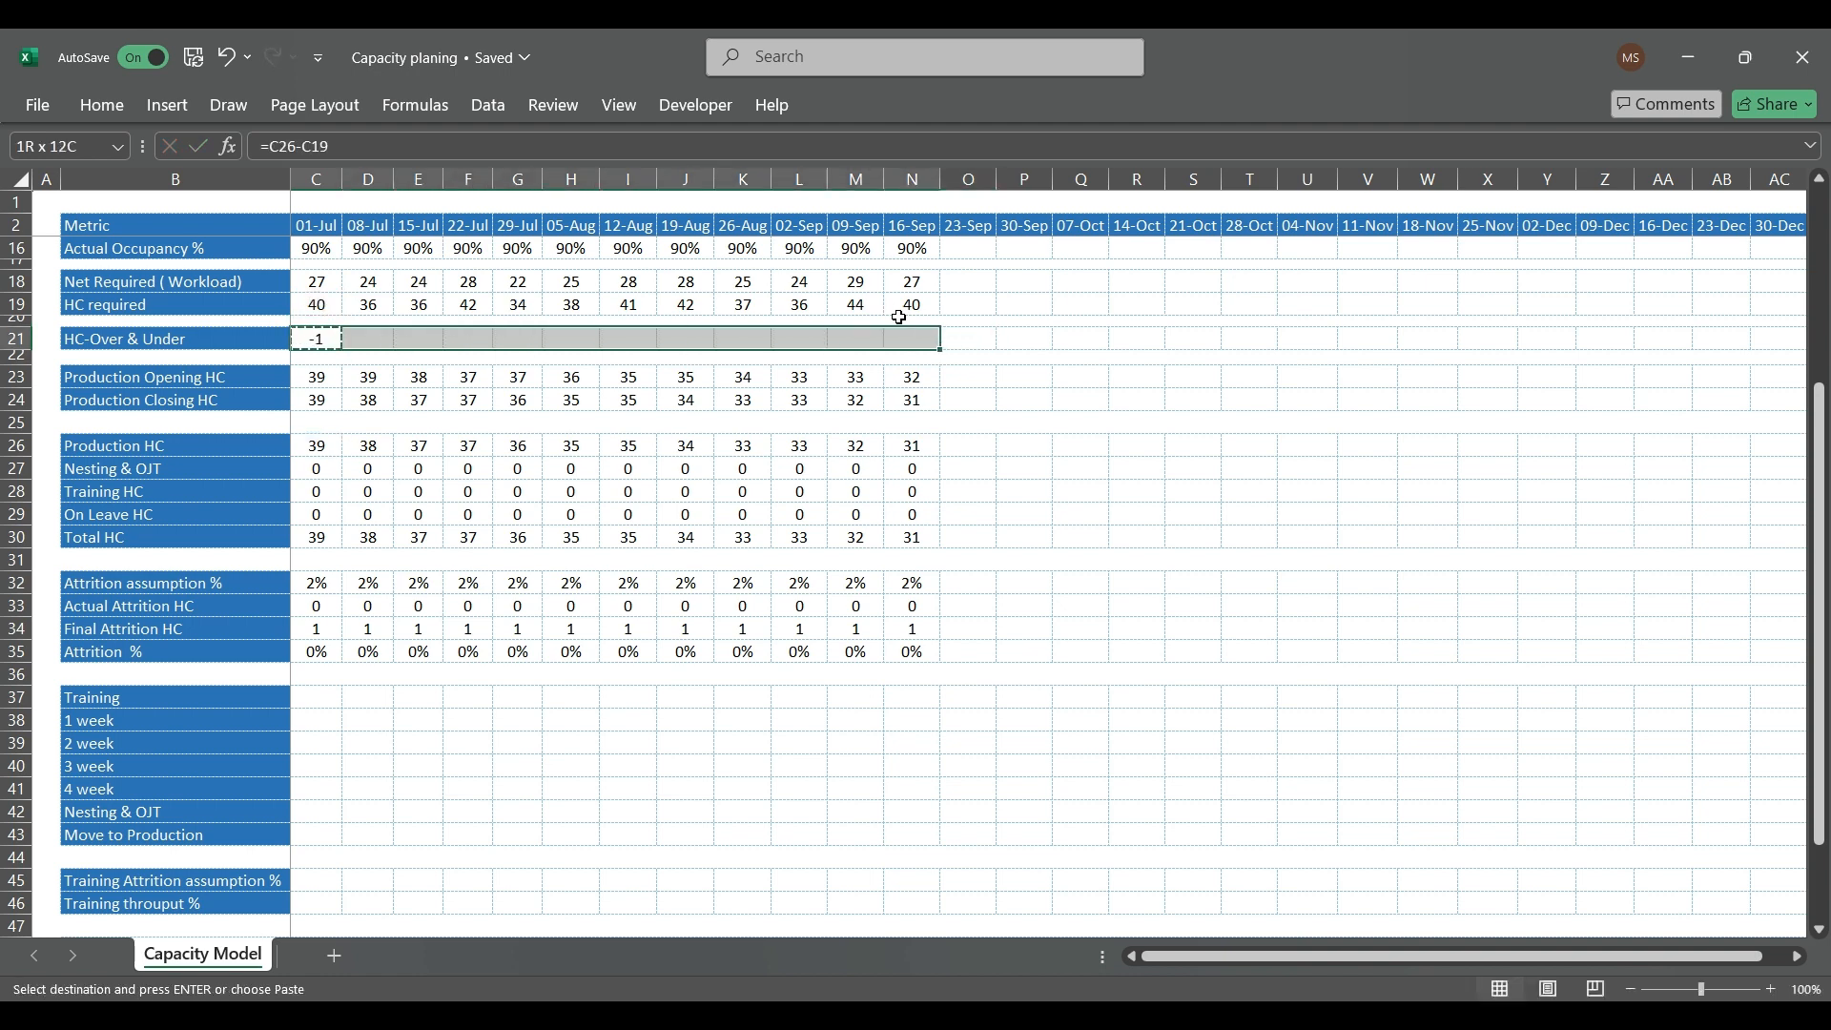
key(ctrl+v)
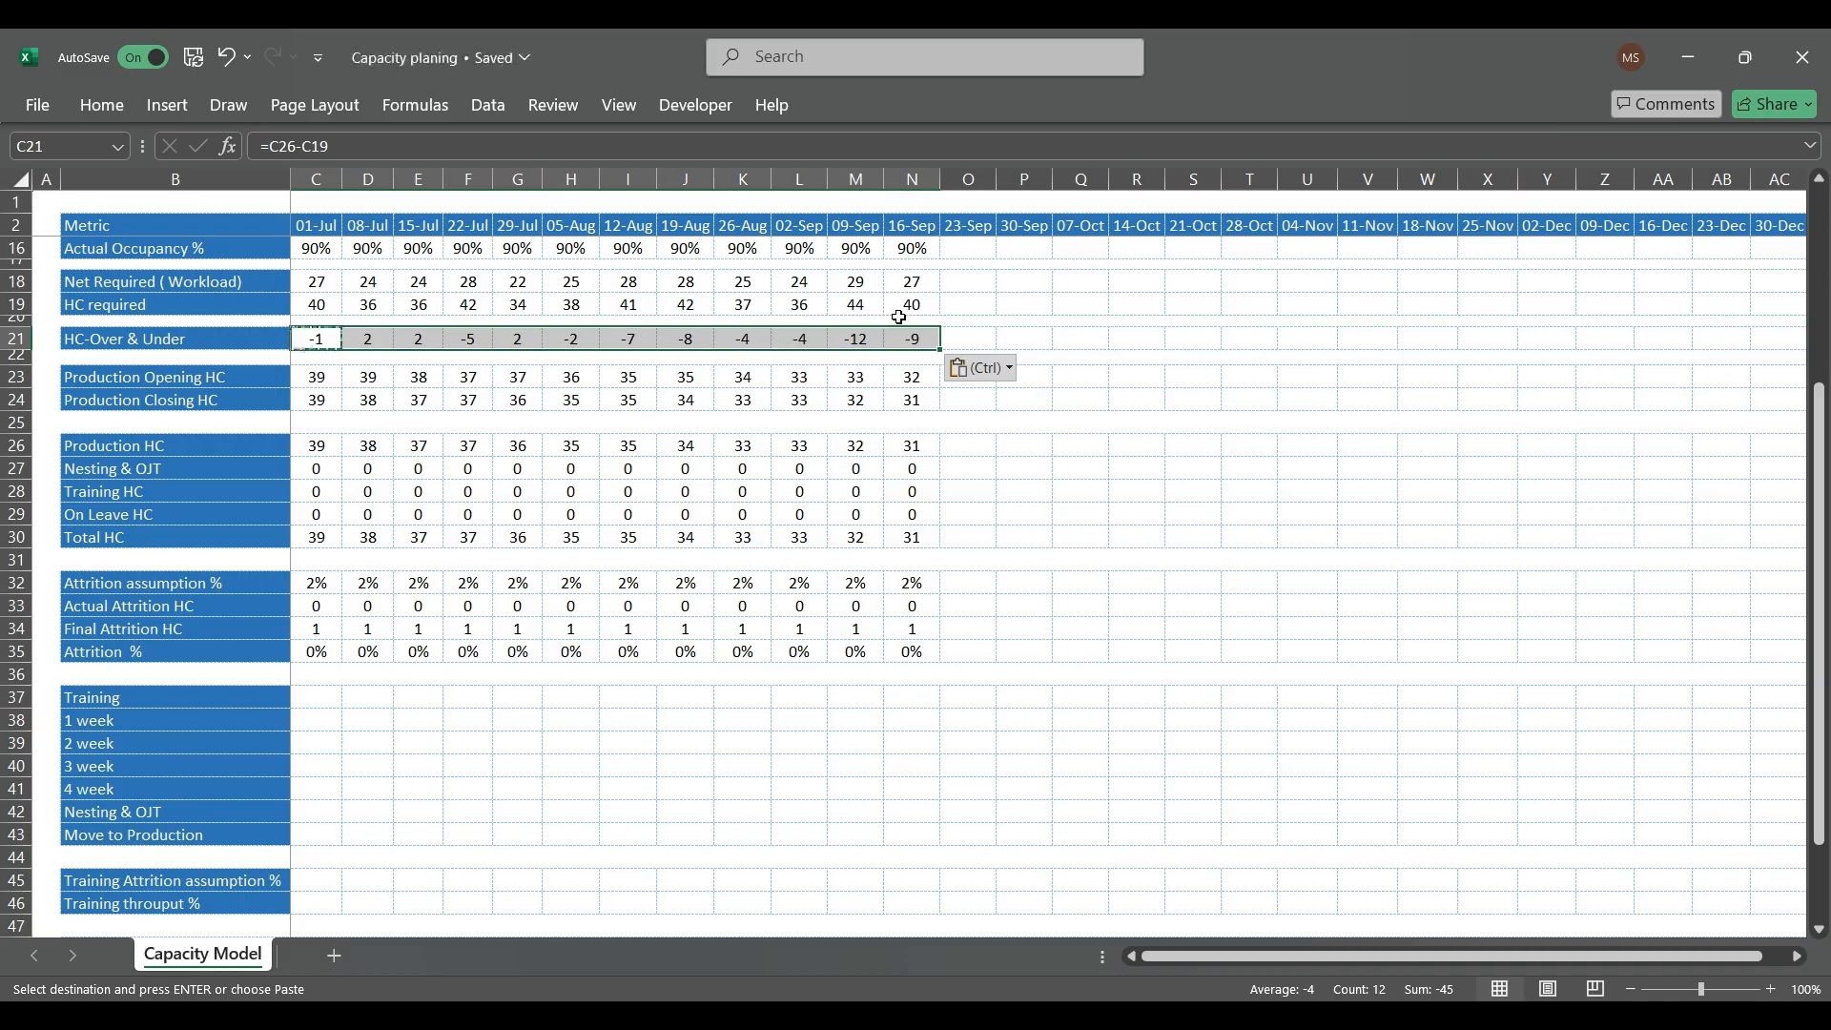
Step: Try changing the 01-Jul Final Attrition HC formula in C34 to =IF(C33=0,C33,((C26*C32)))
click(328, 607)
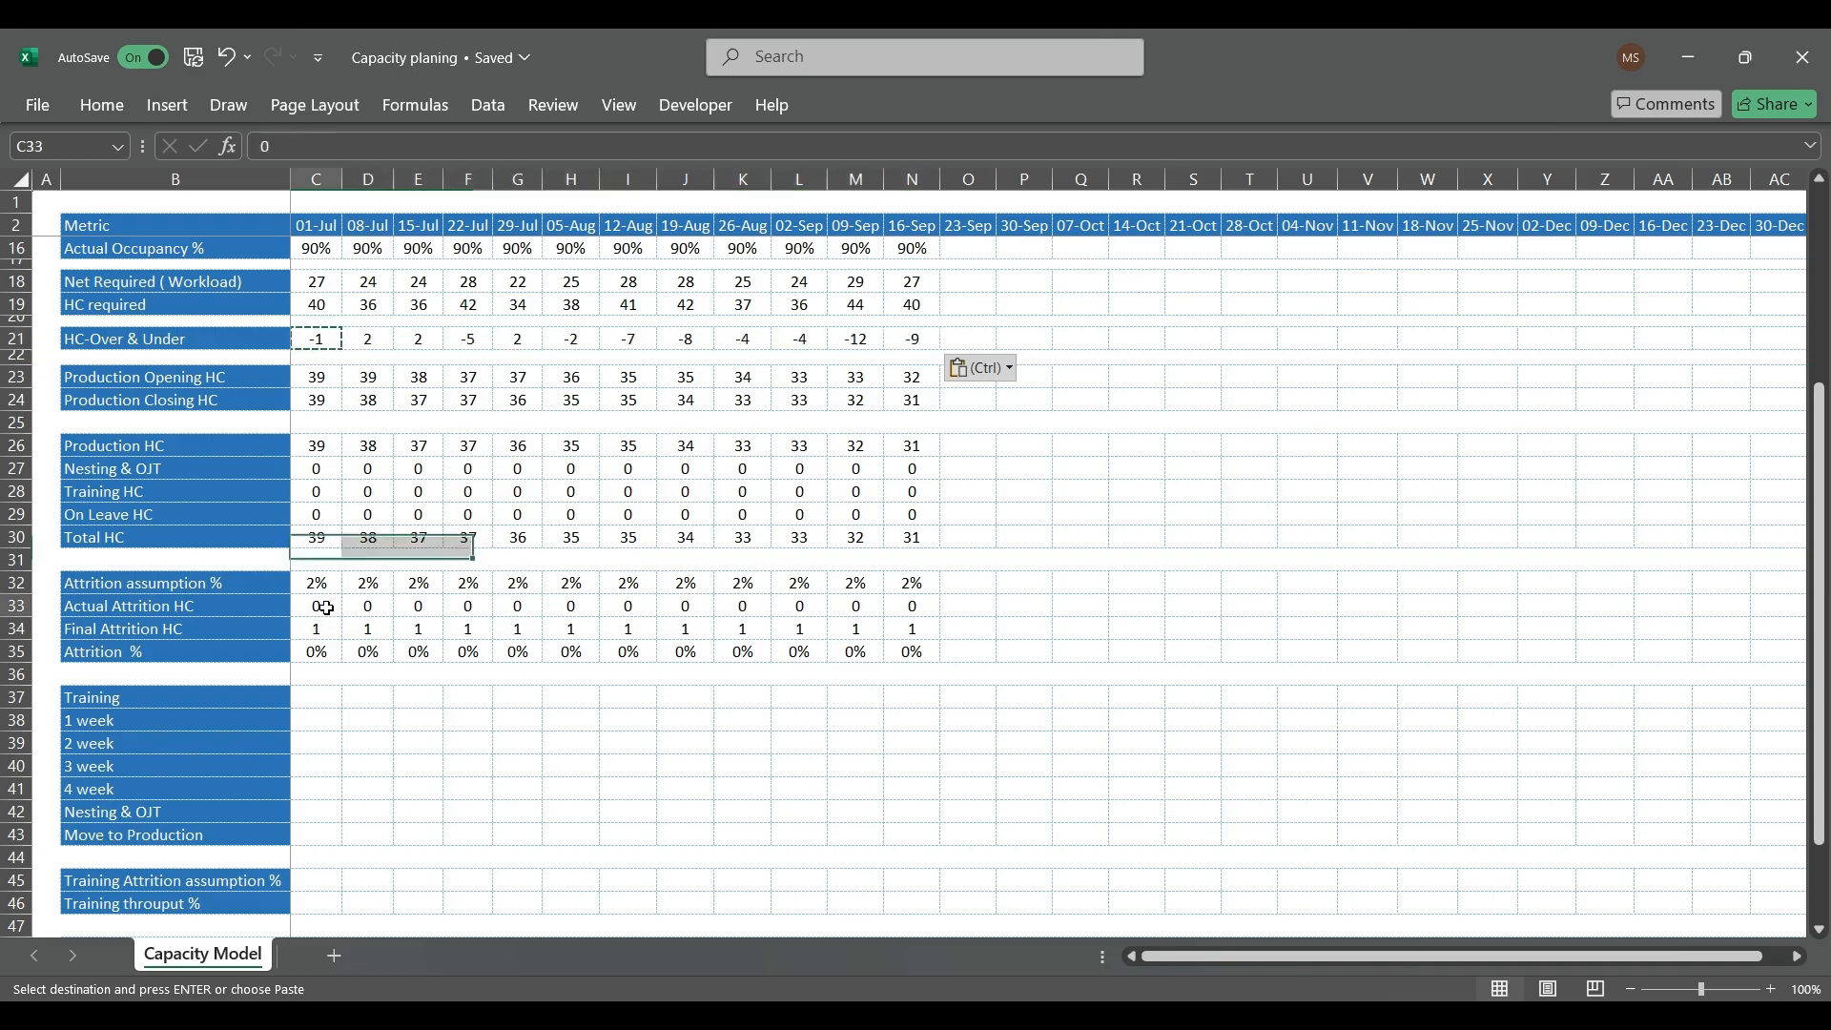
click(332, 632)
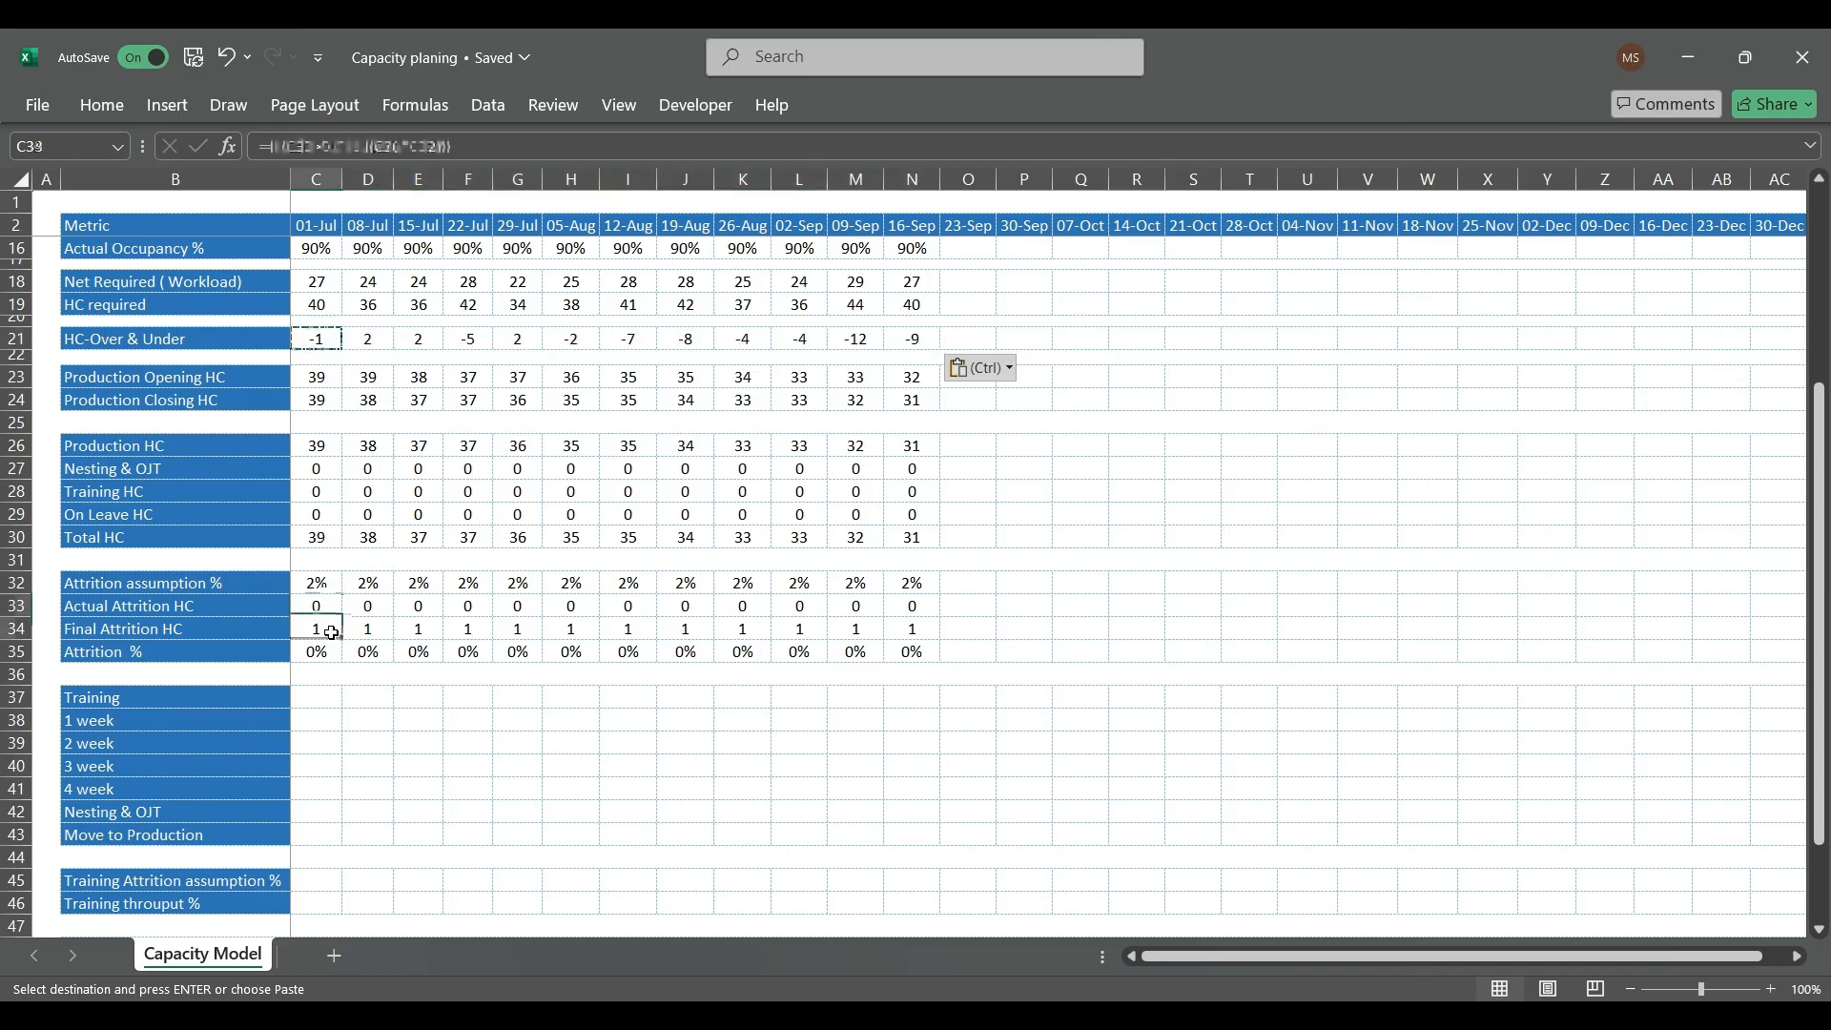
click(327, 145)
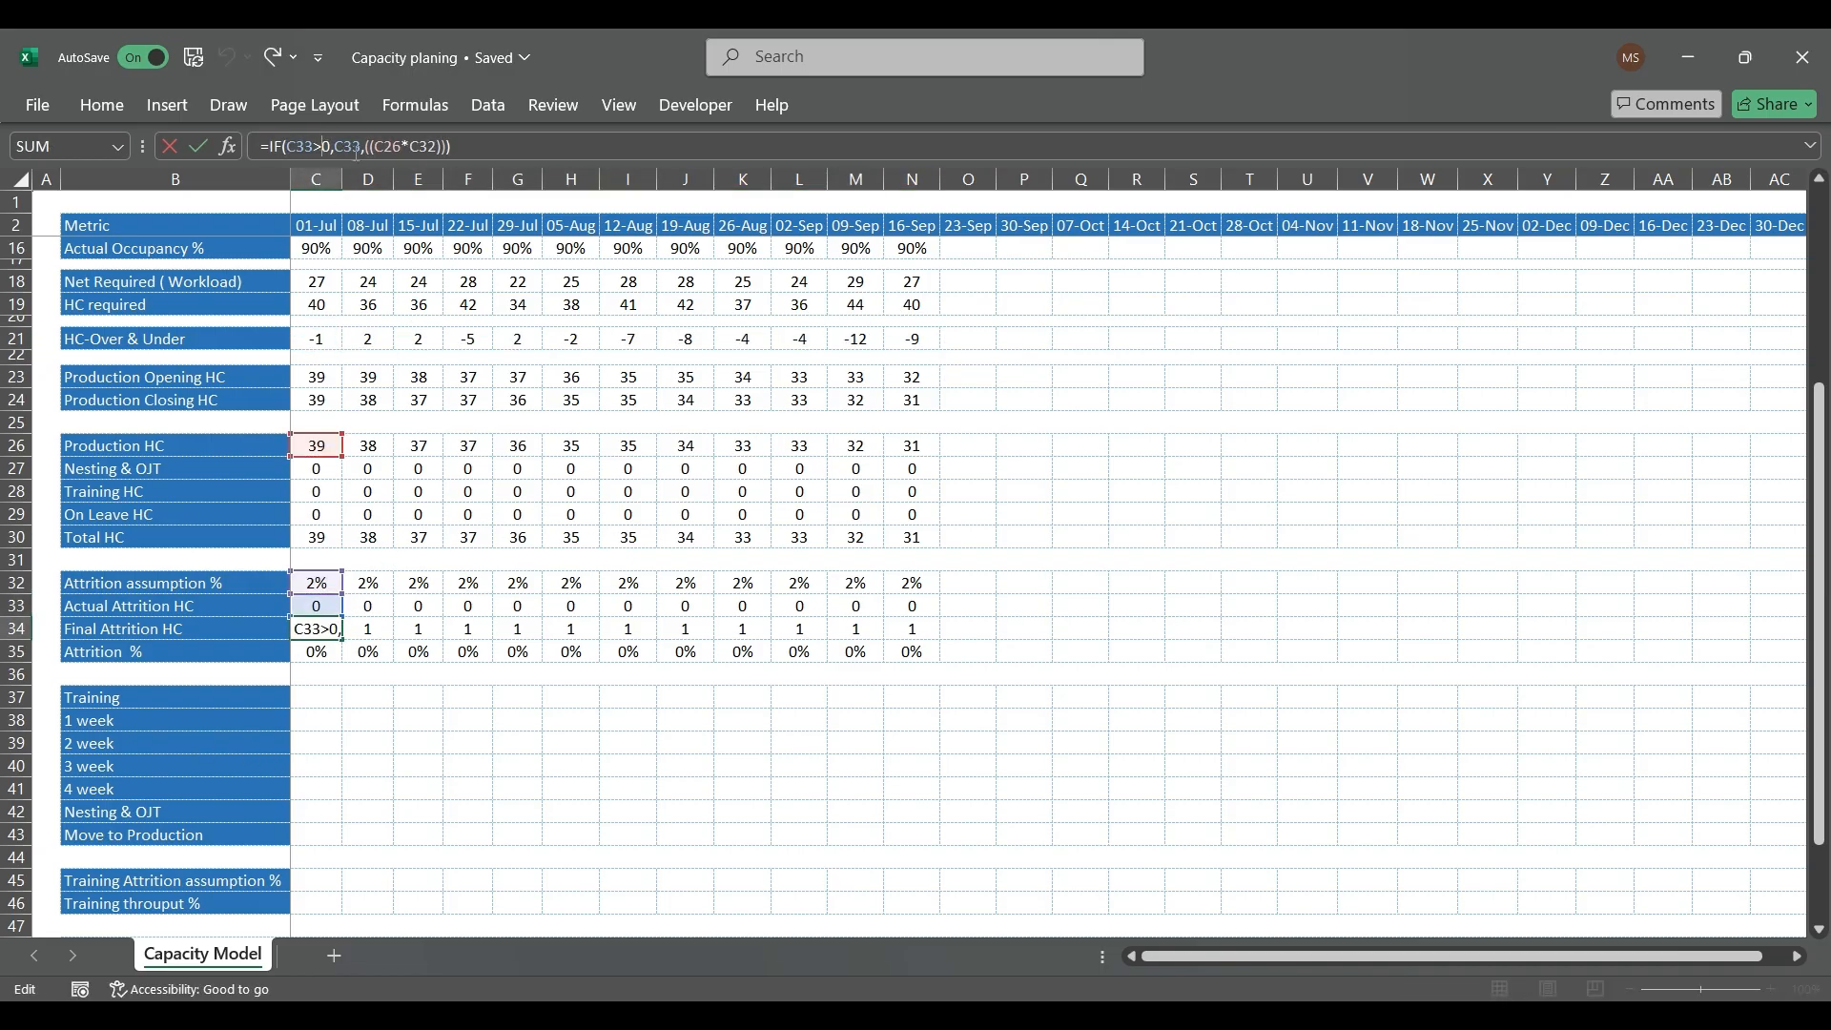
key(BackSpace)
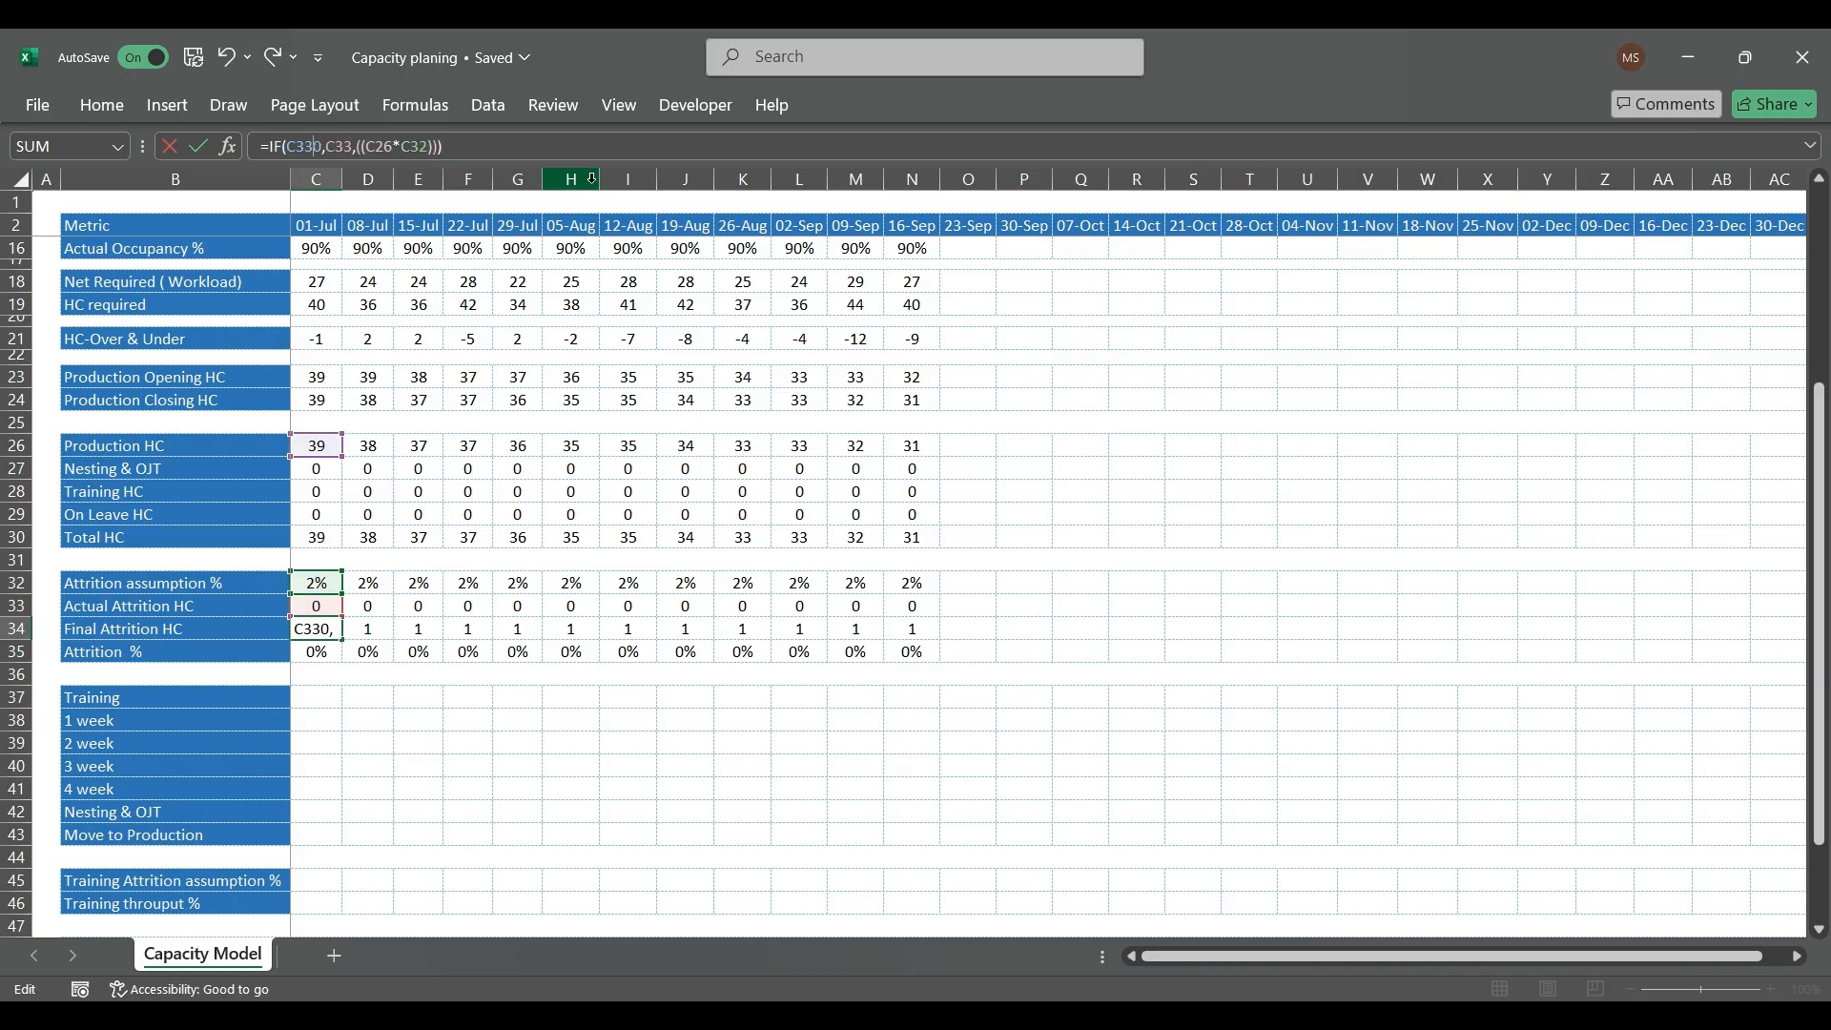
text(=)
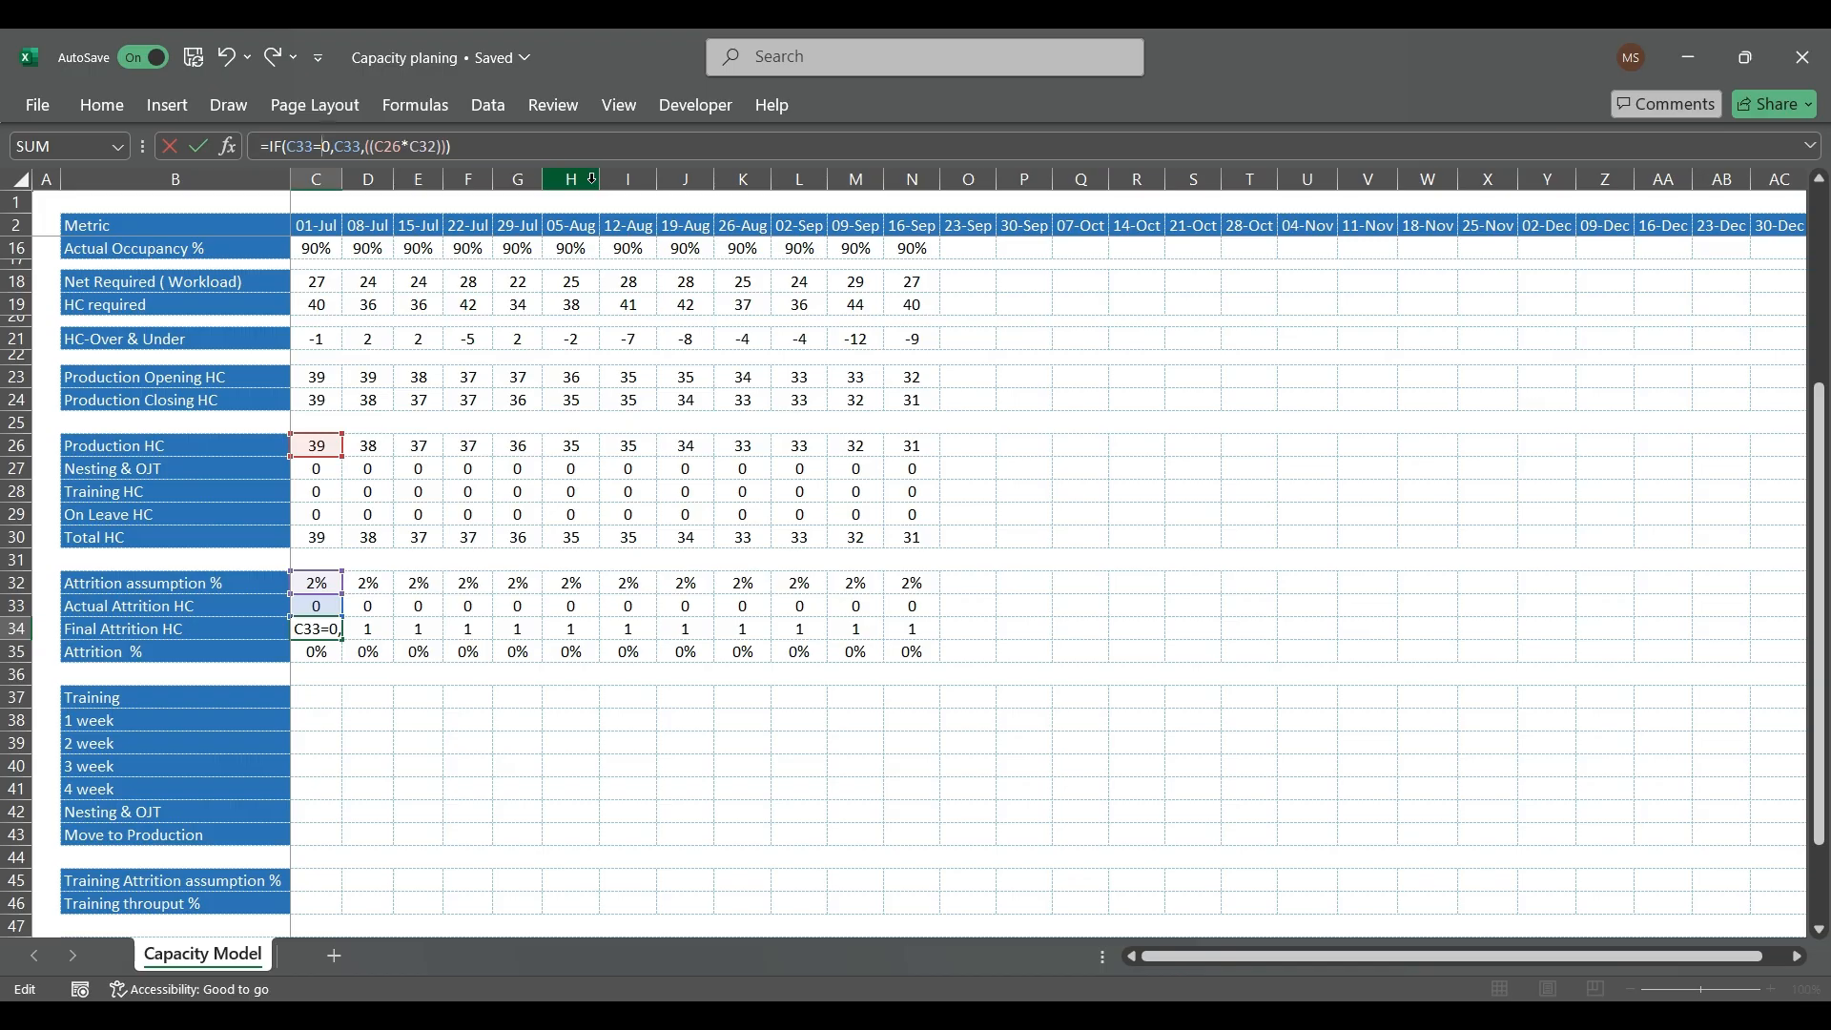
key(Return)
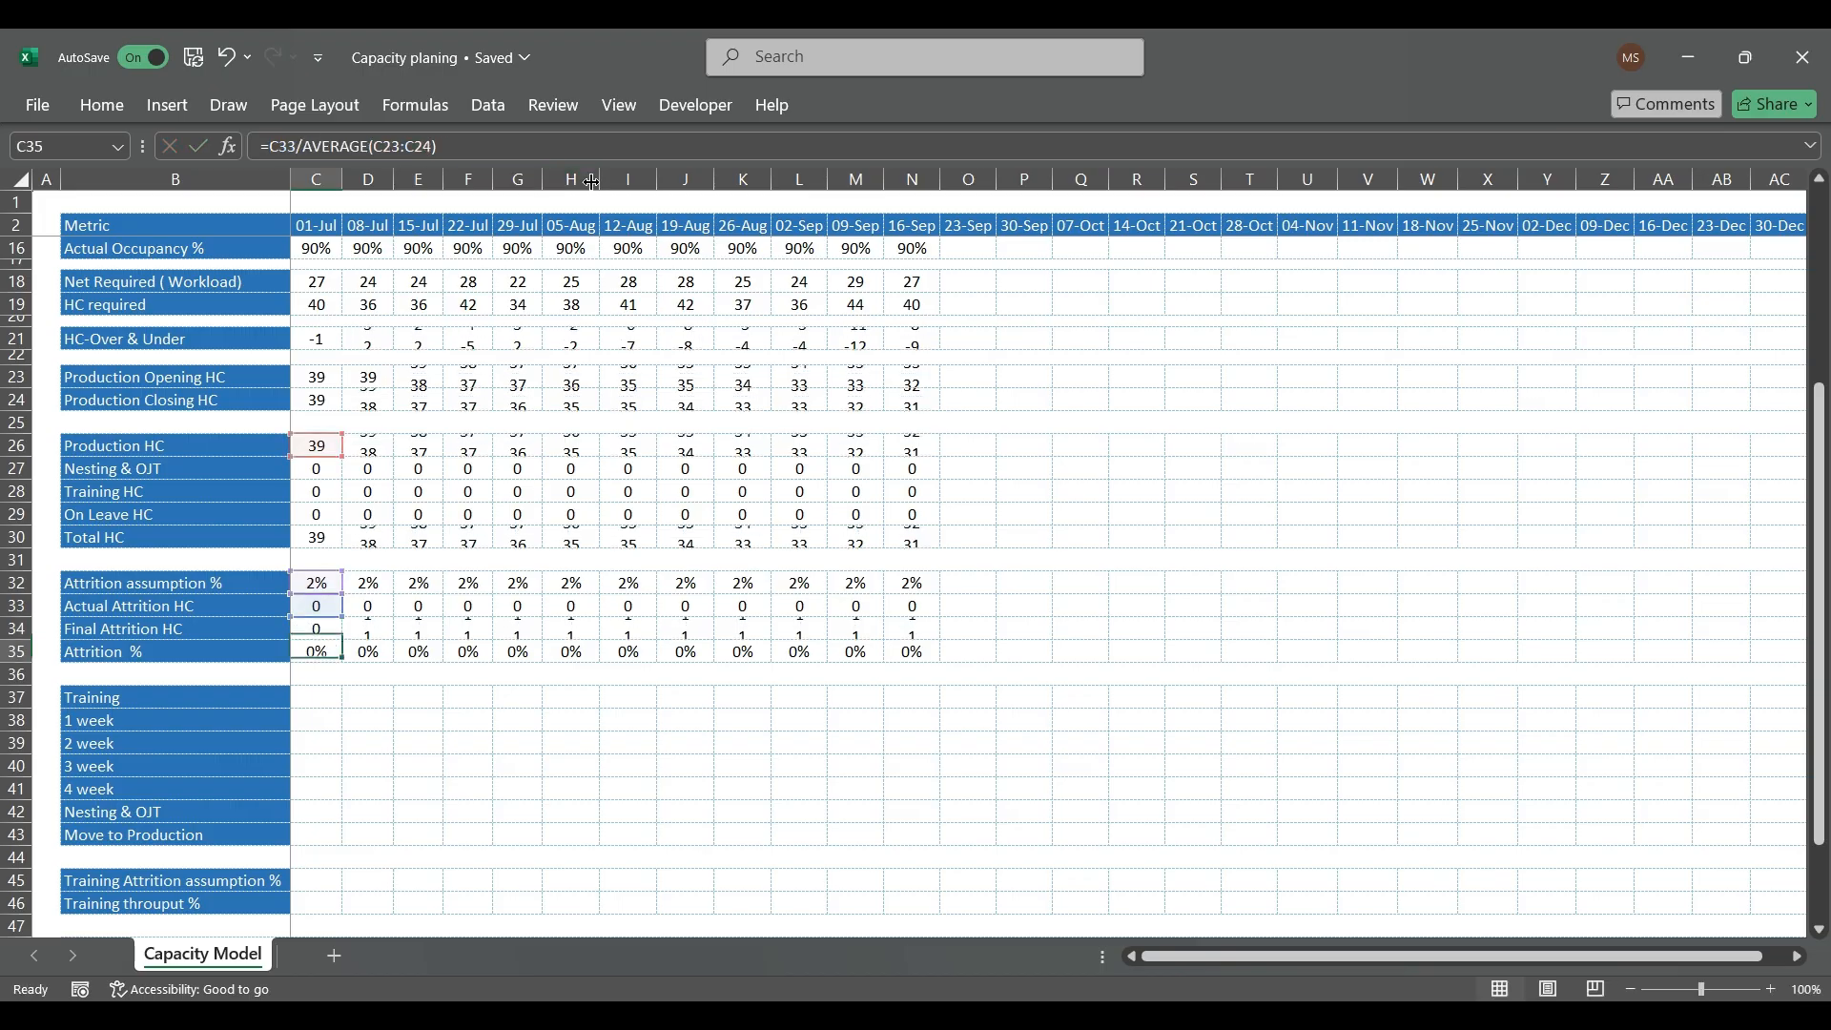
key(Up)
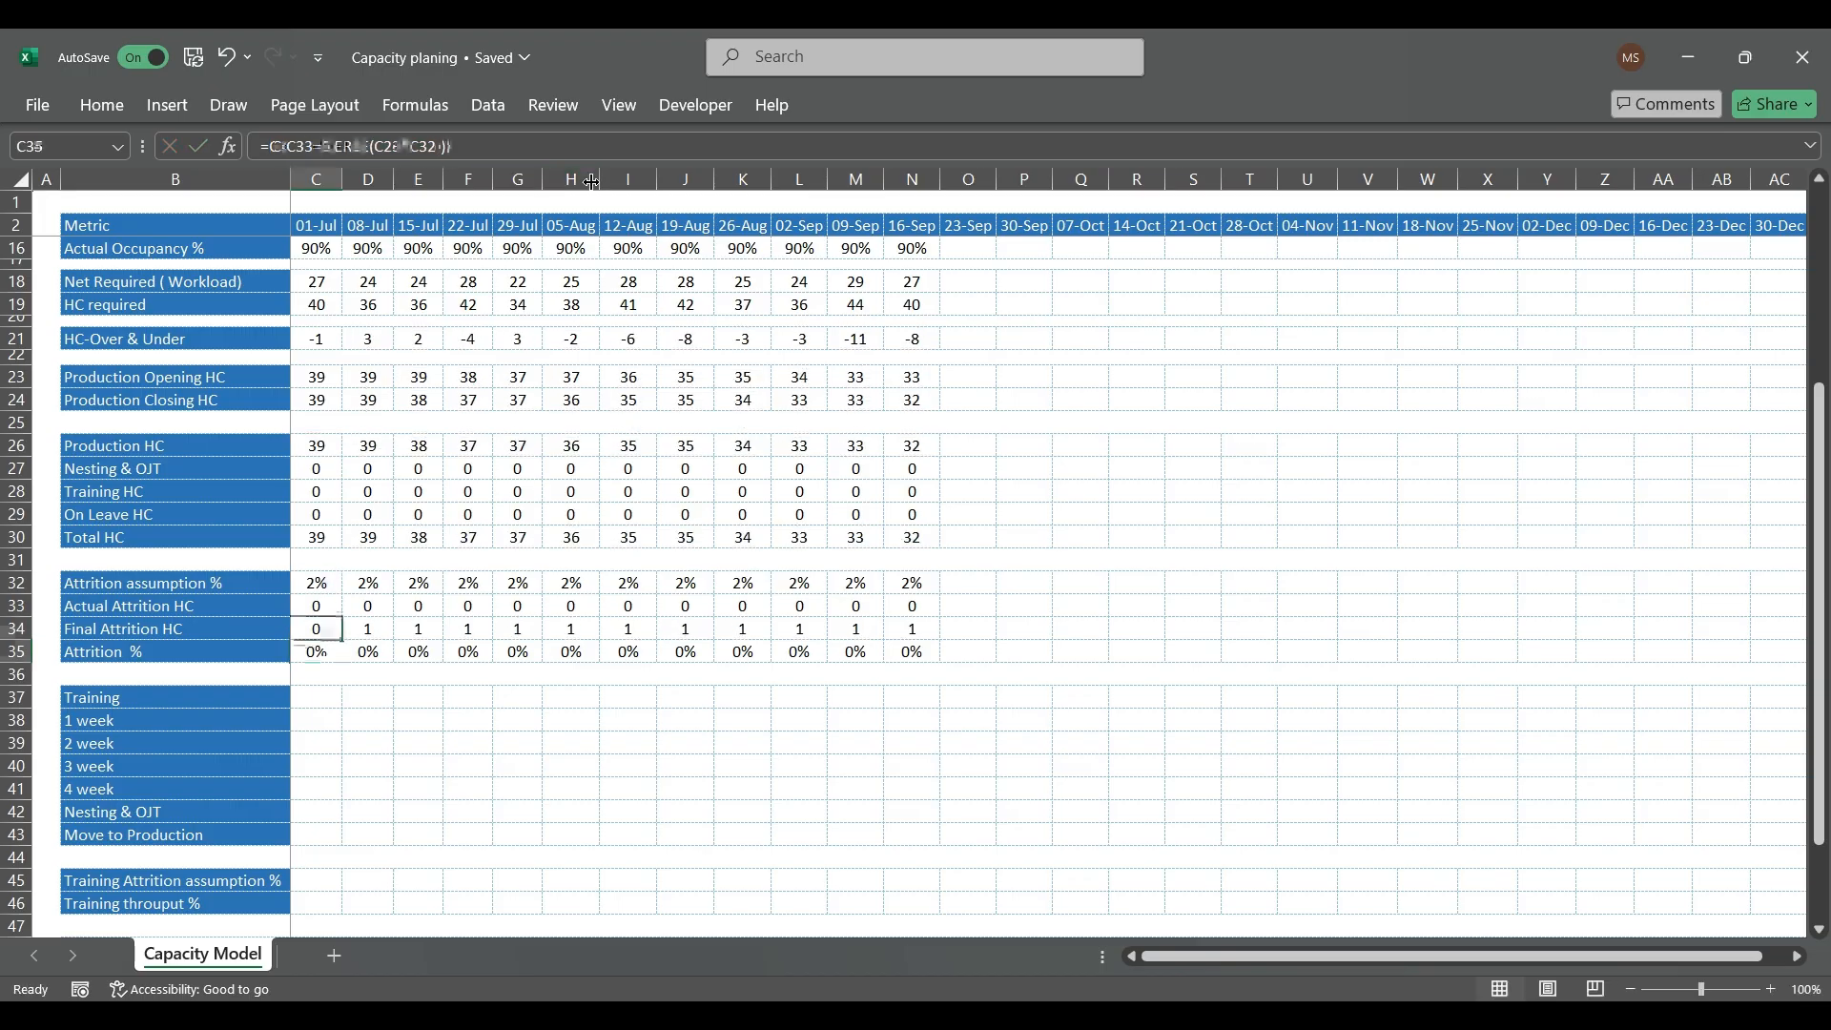
Step: Copy the modified Final Attrition HC formula from C34 across the row through 16-Sep in column N
key(ctrl+c)
key(ctrl+shift+Right)
key(ctrl+v)
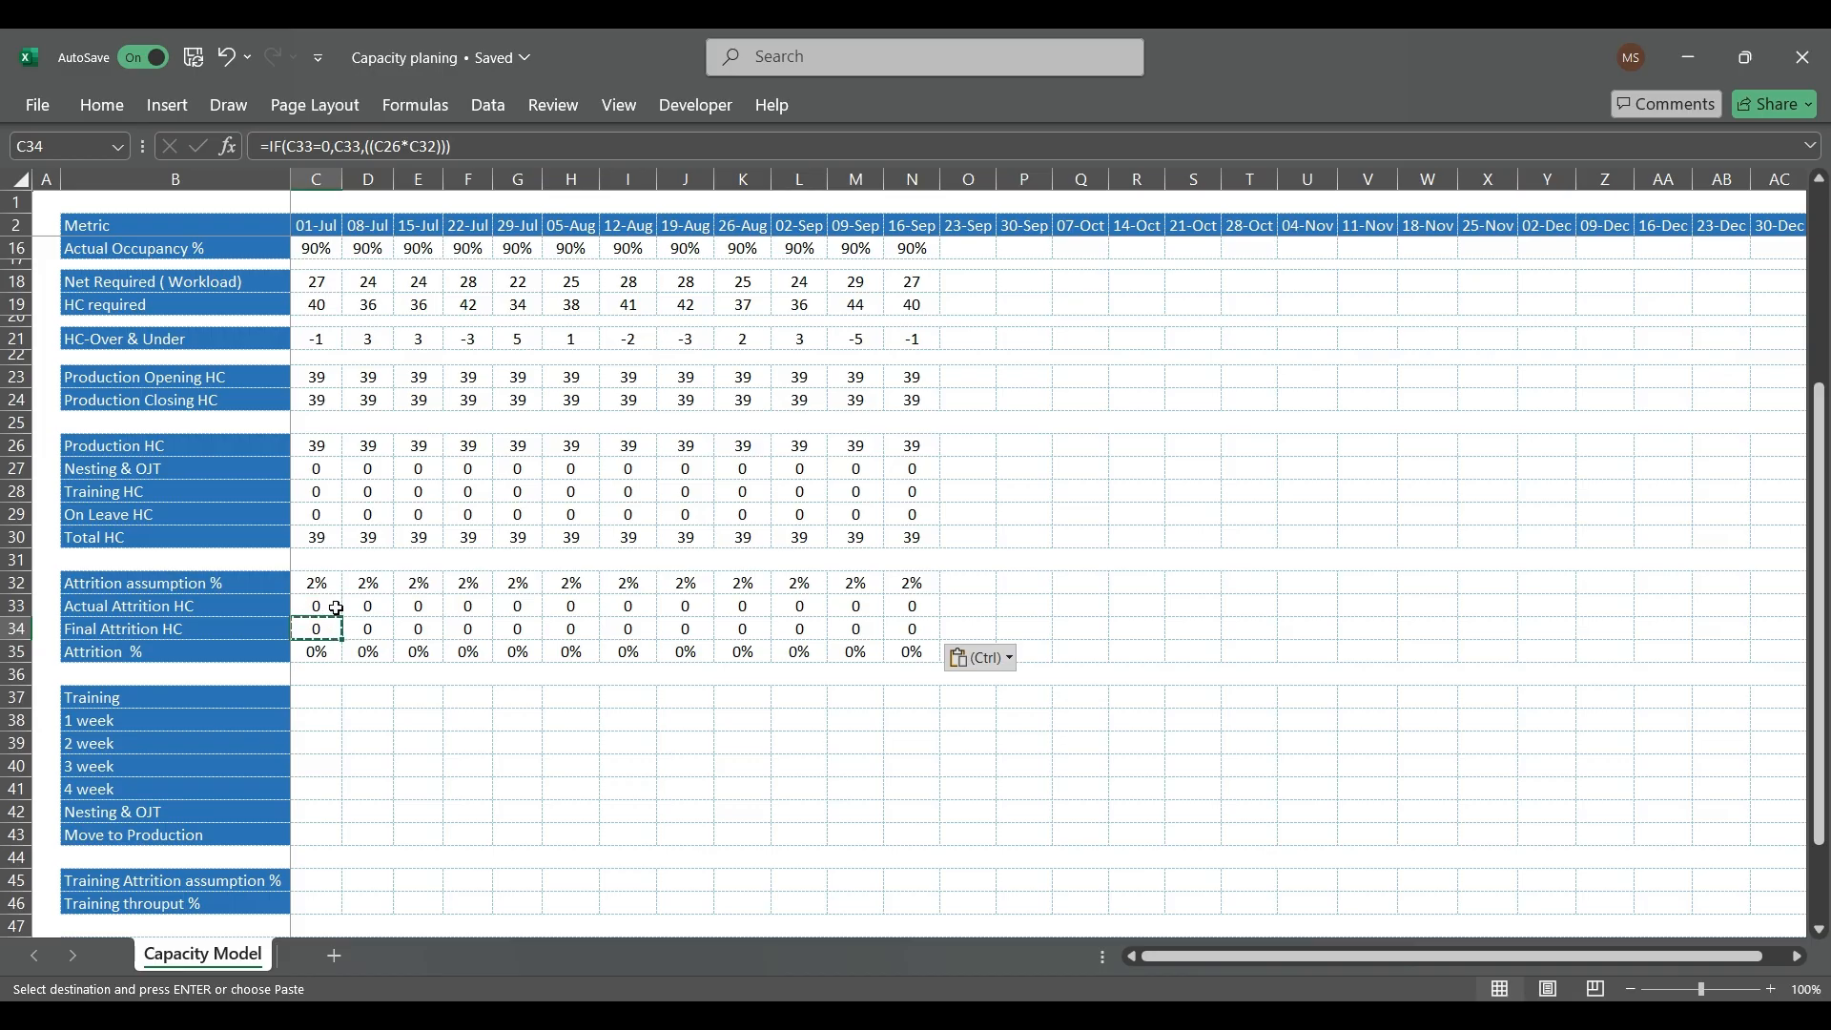
Step: Test the modified formula by setting the 01-Jul Actual Attrition HC in C33 to 1
click(330, 608)
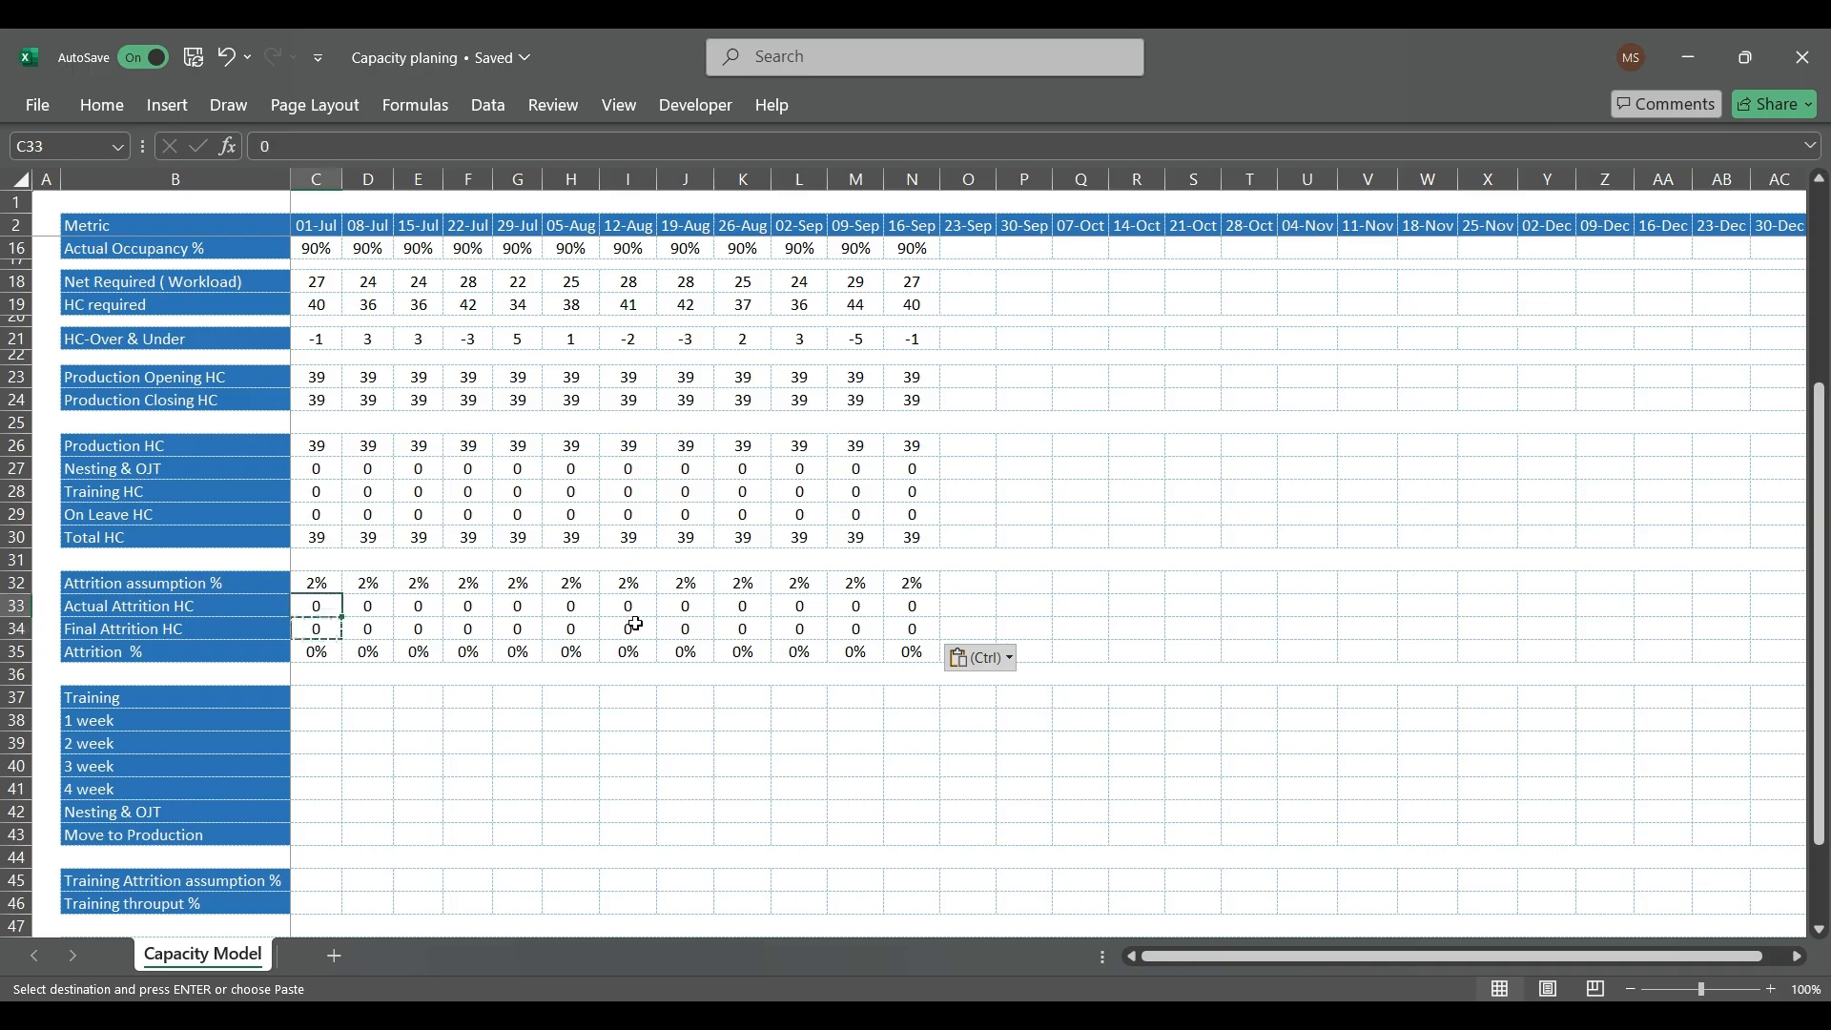
text(1)
key(Return)
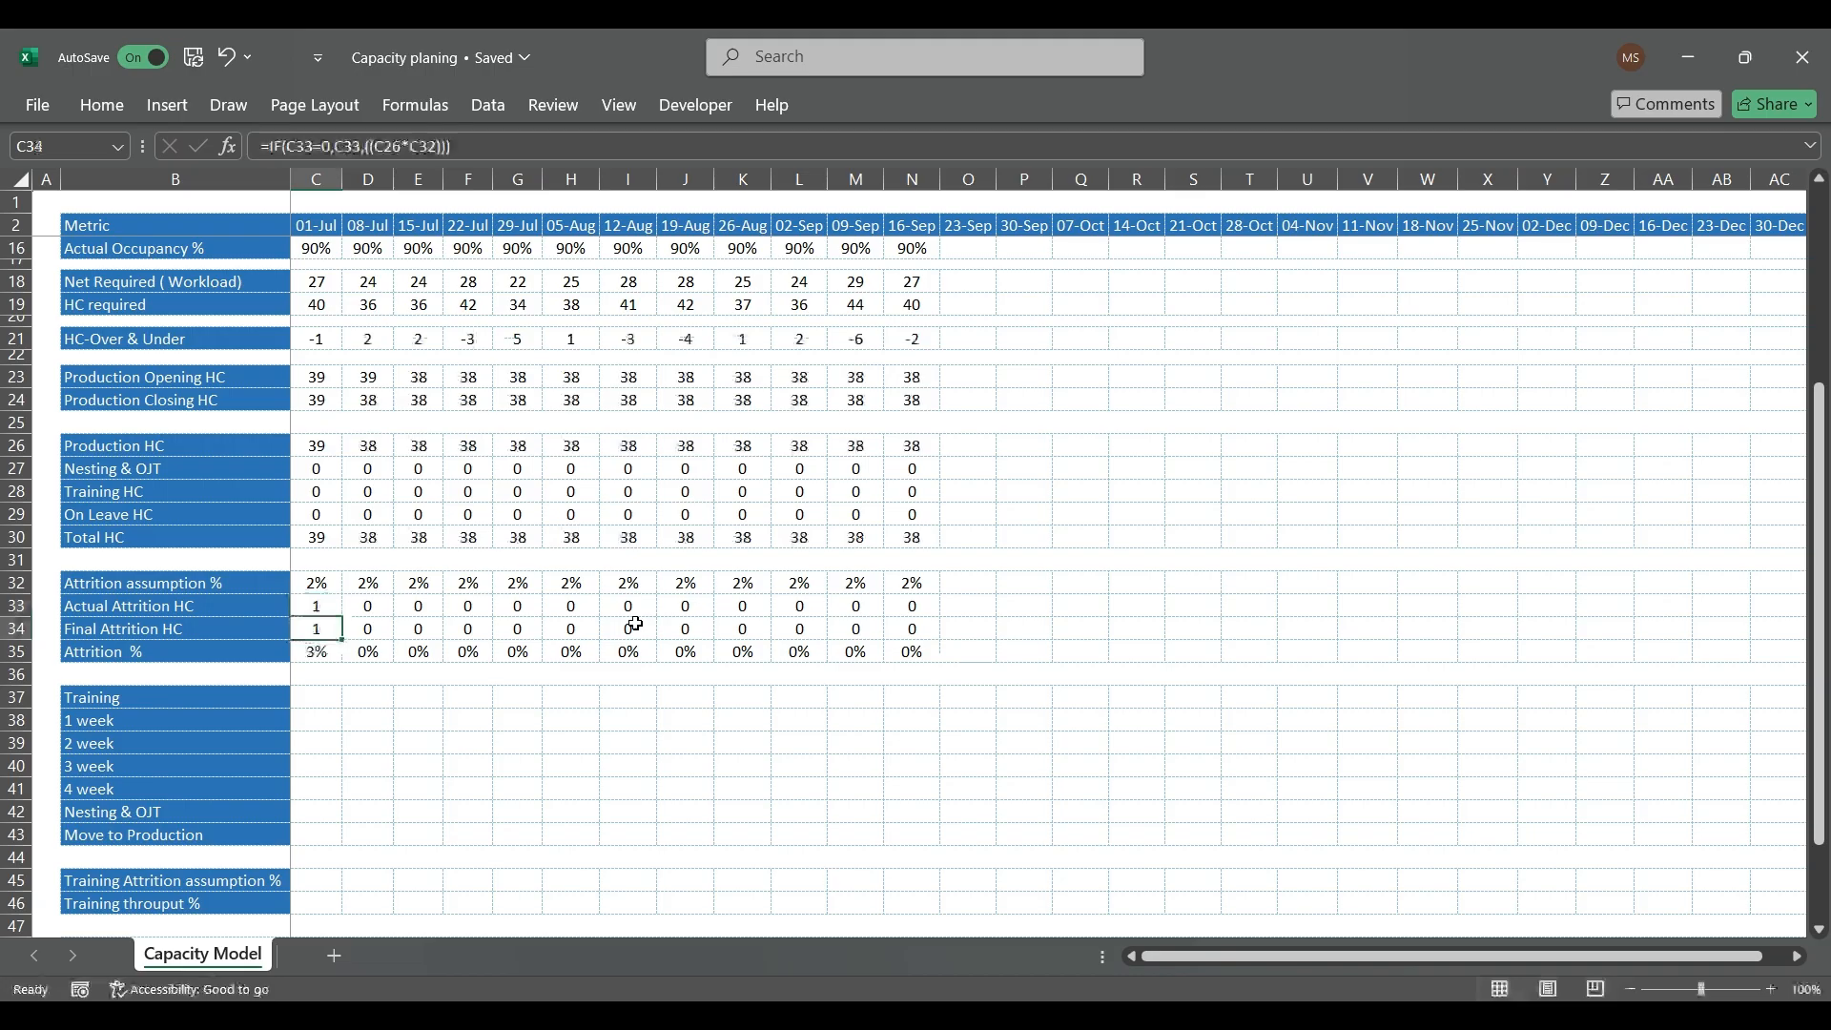
Step: Undo the test value in C33, the copied row 34 formulas and the condition change in C34
key(ctrl+z)
key(ctrl+z)
key(ctrl+z)
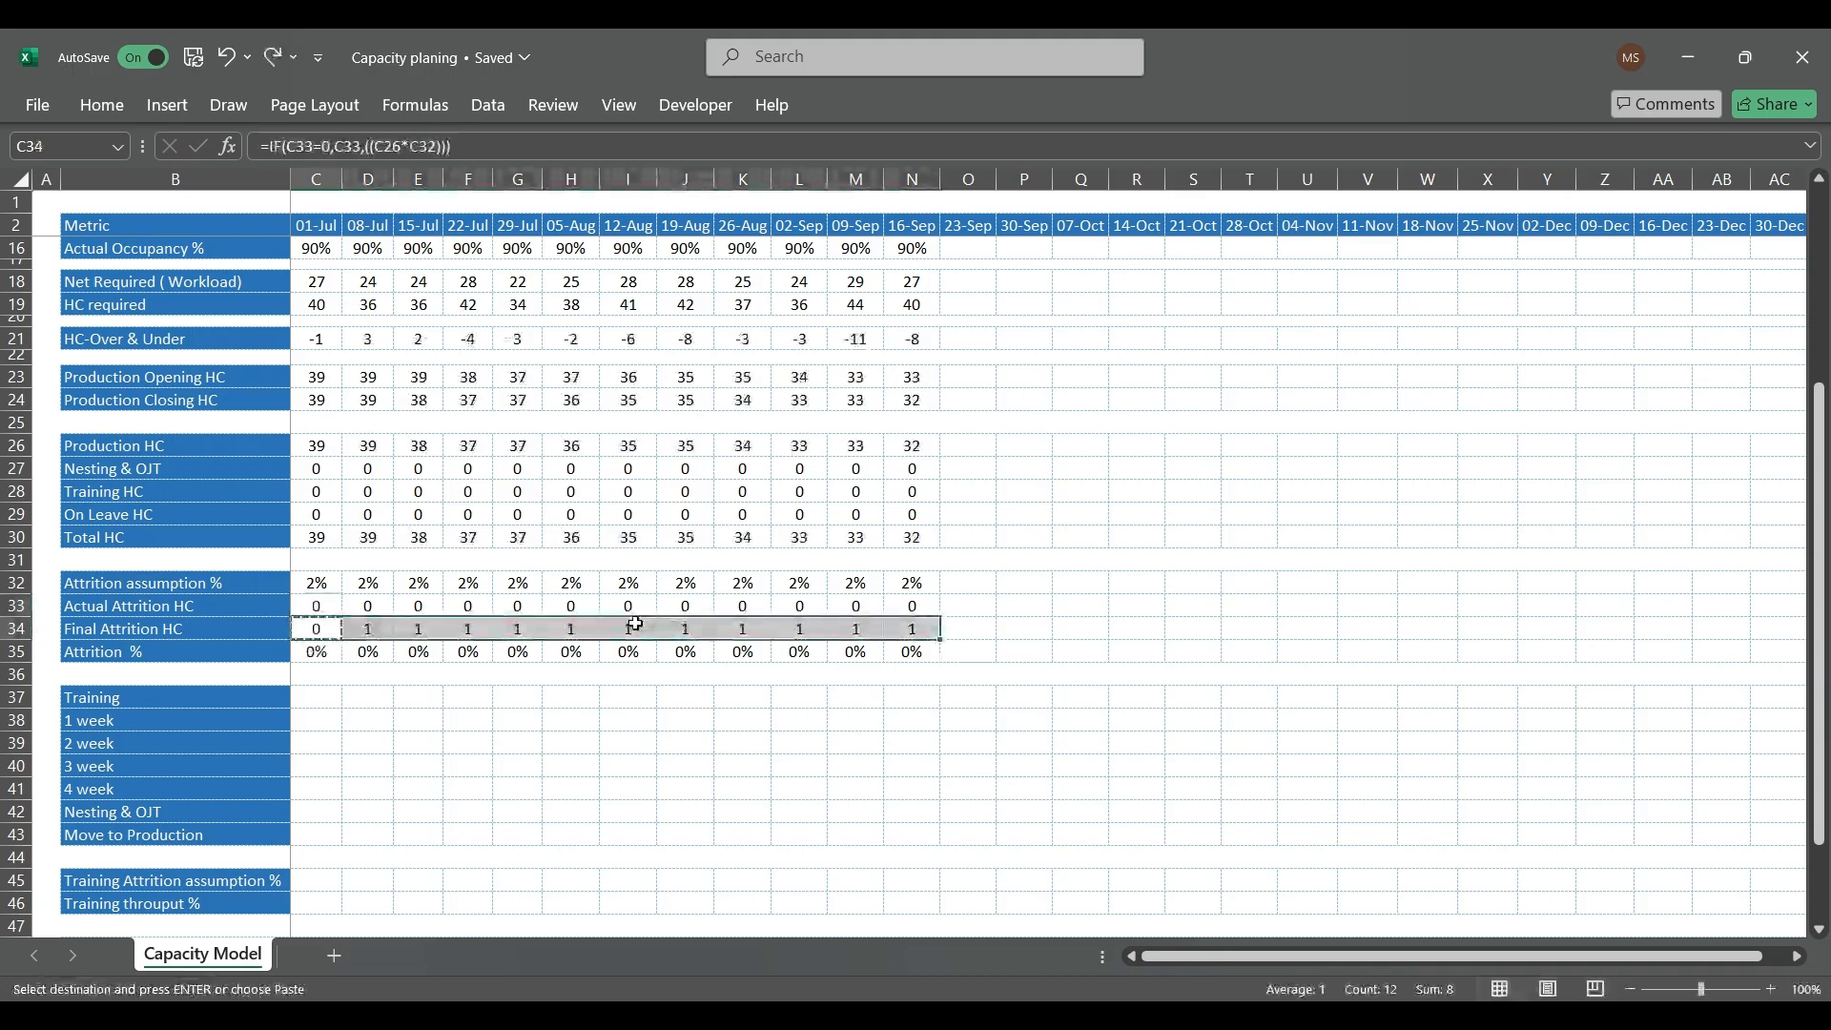
key(Escape)
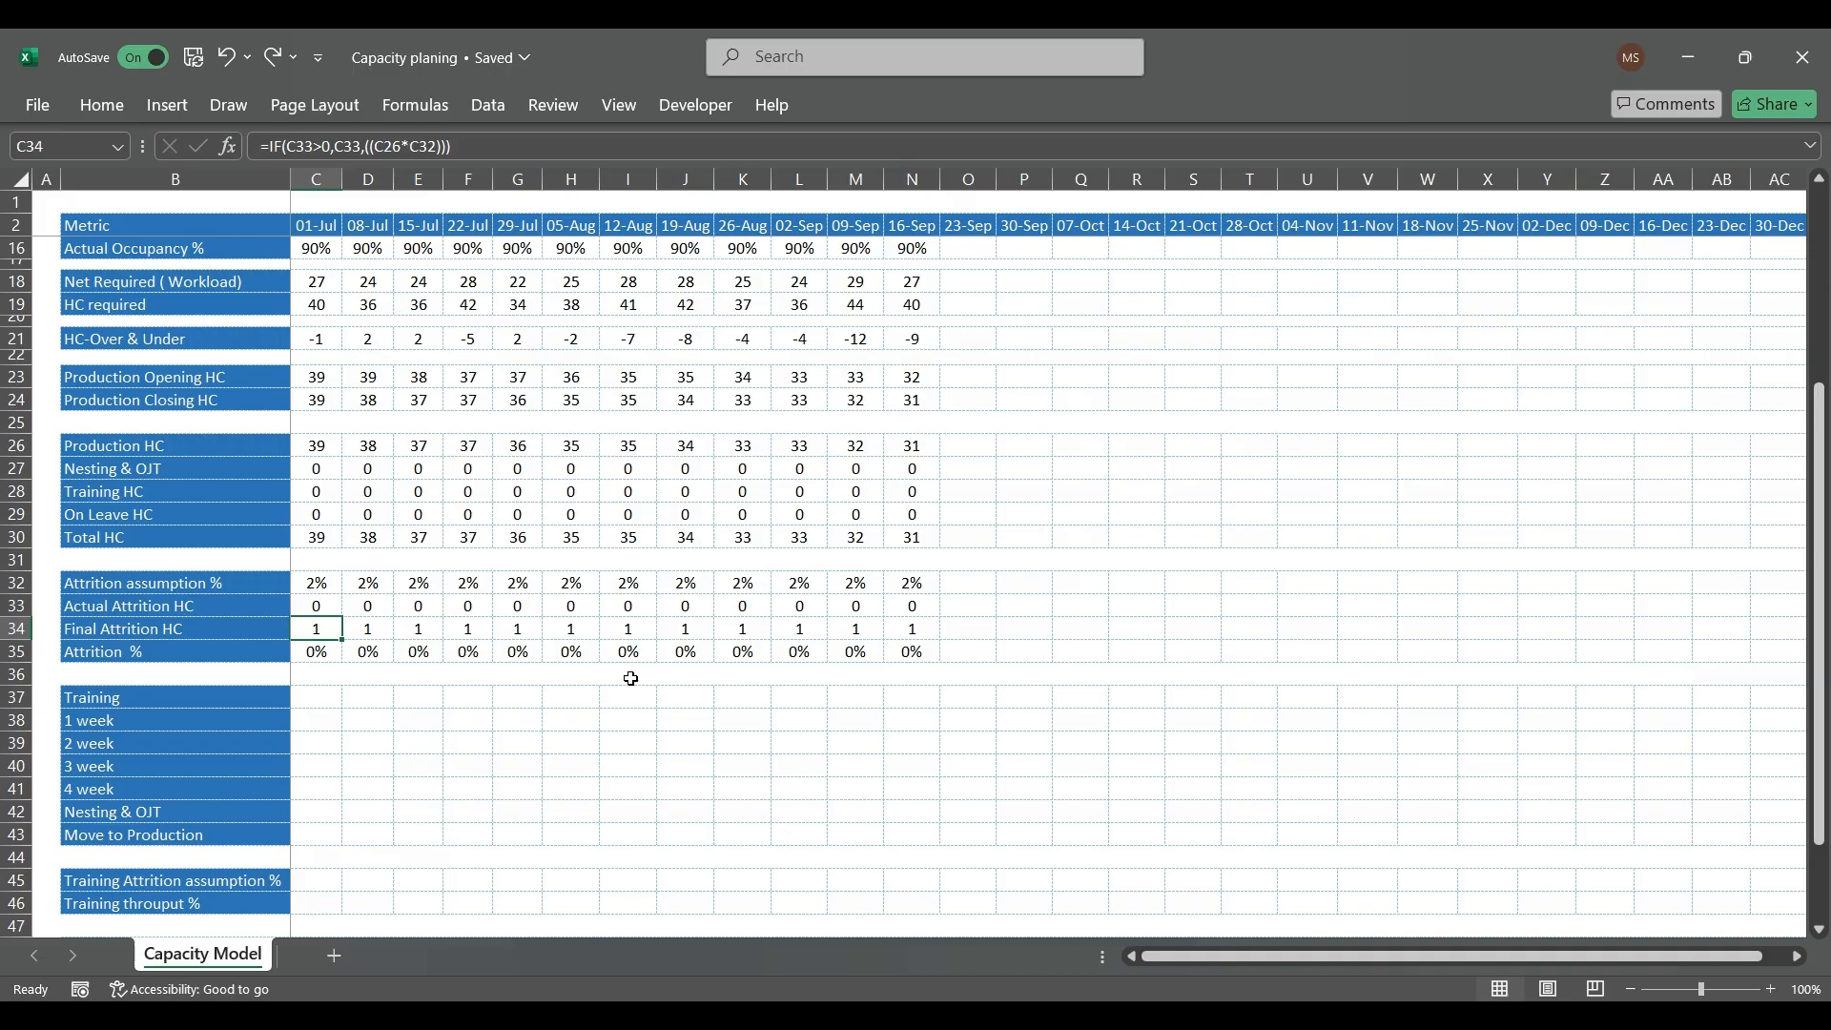
Step: Override the 09-Sep Final Attrition HC in M34 with 0
key(Right)
key(Right)
key(Right)
key(Right)
key(Right)
key(Right)
key(Right)
key(Right)
key(Right)
key(Right)
key(Right)
key(Right)
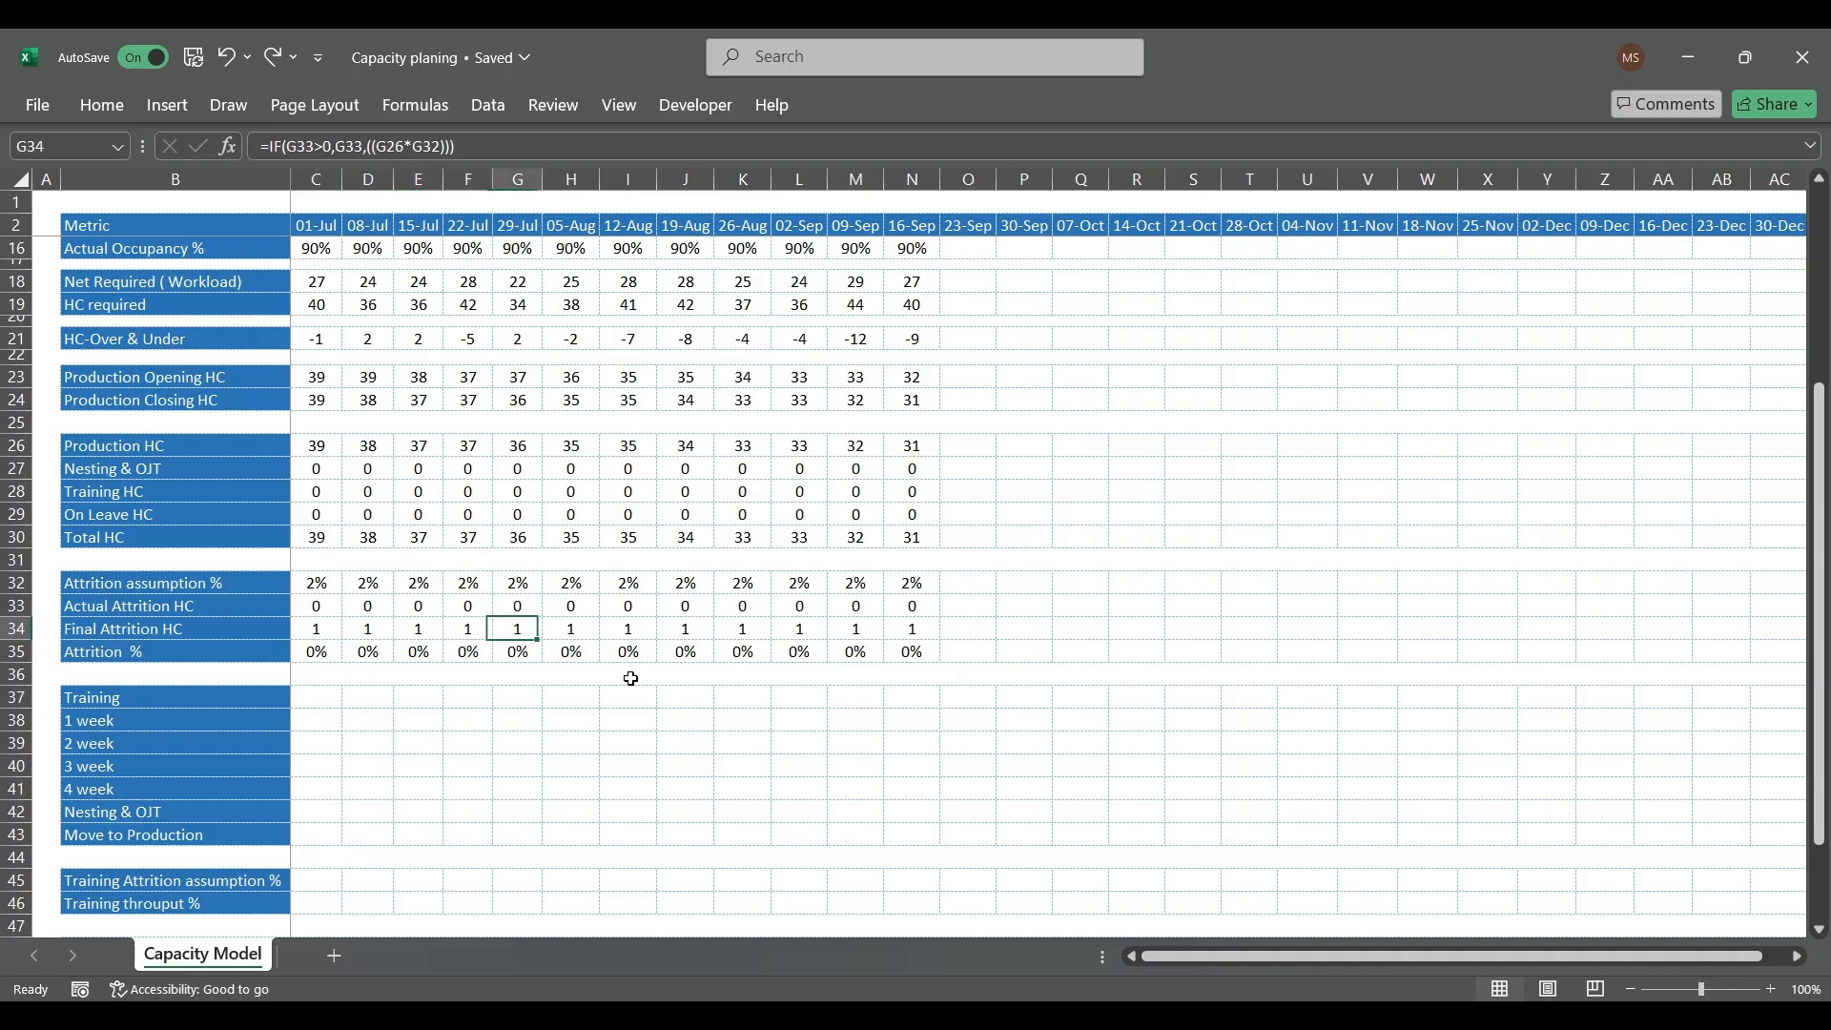
key(Left)
key(Left)
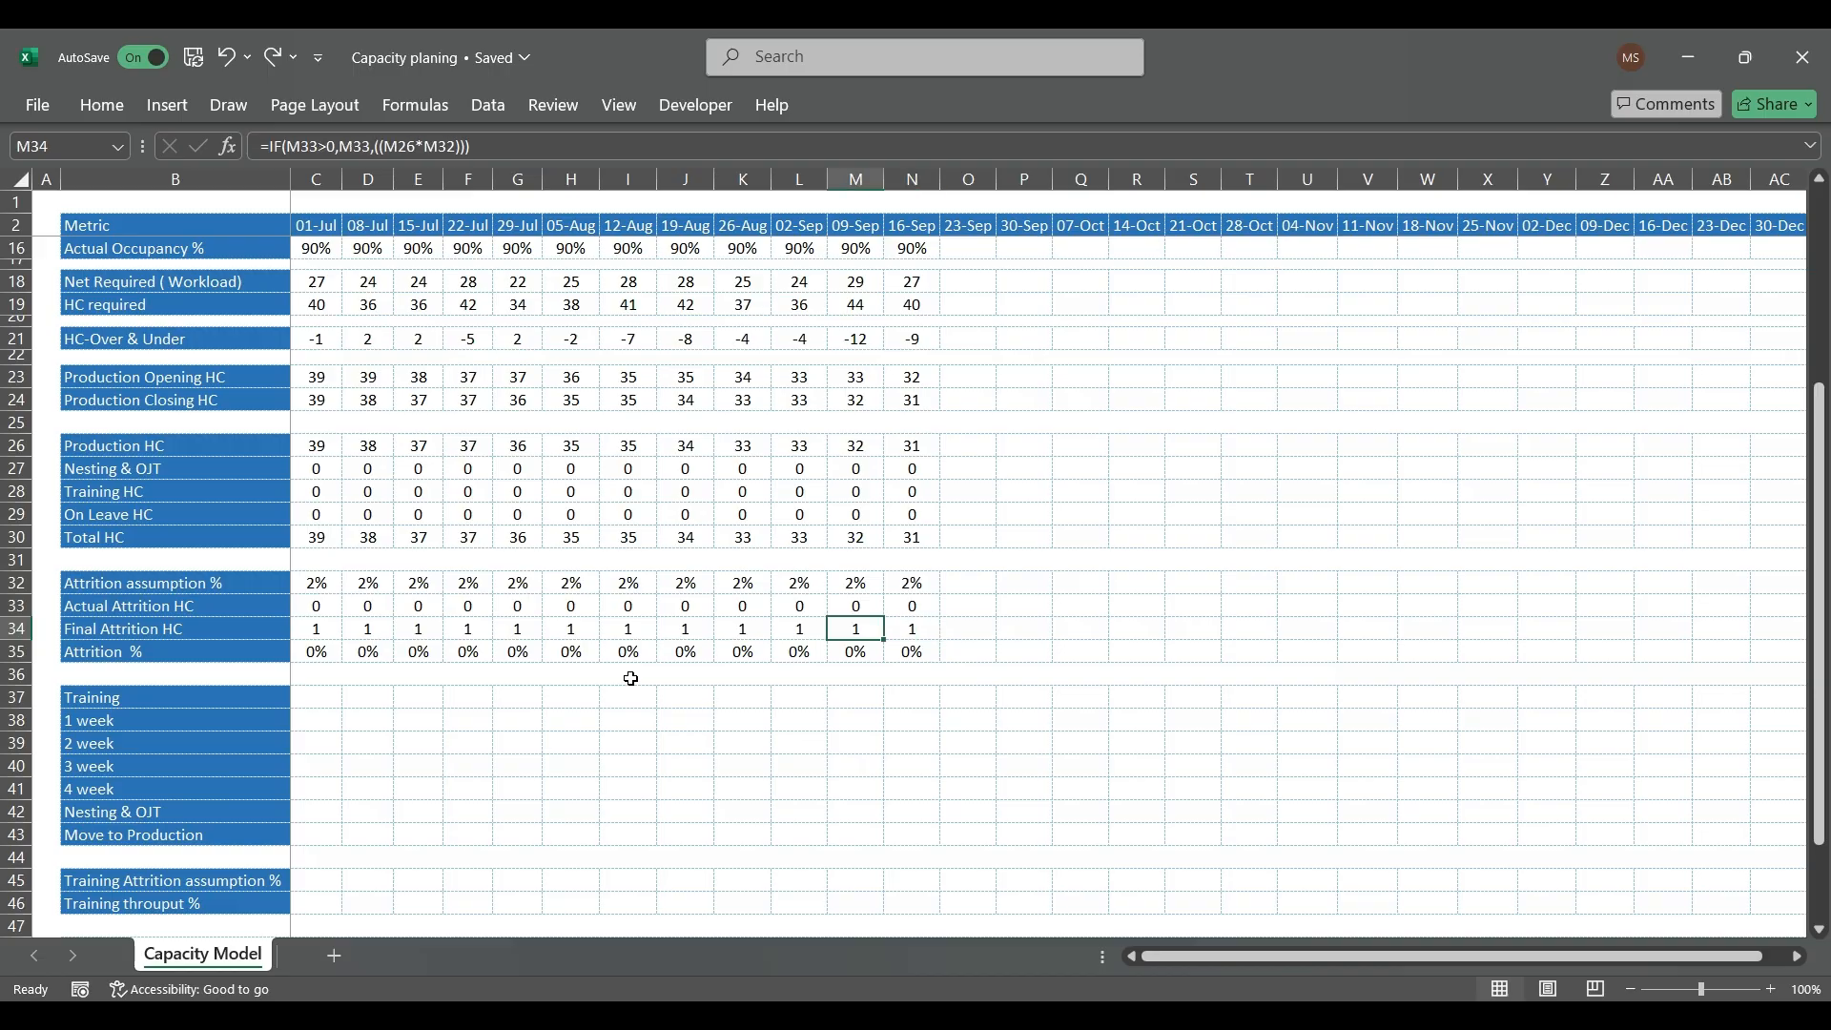
text(0)
key(Return)
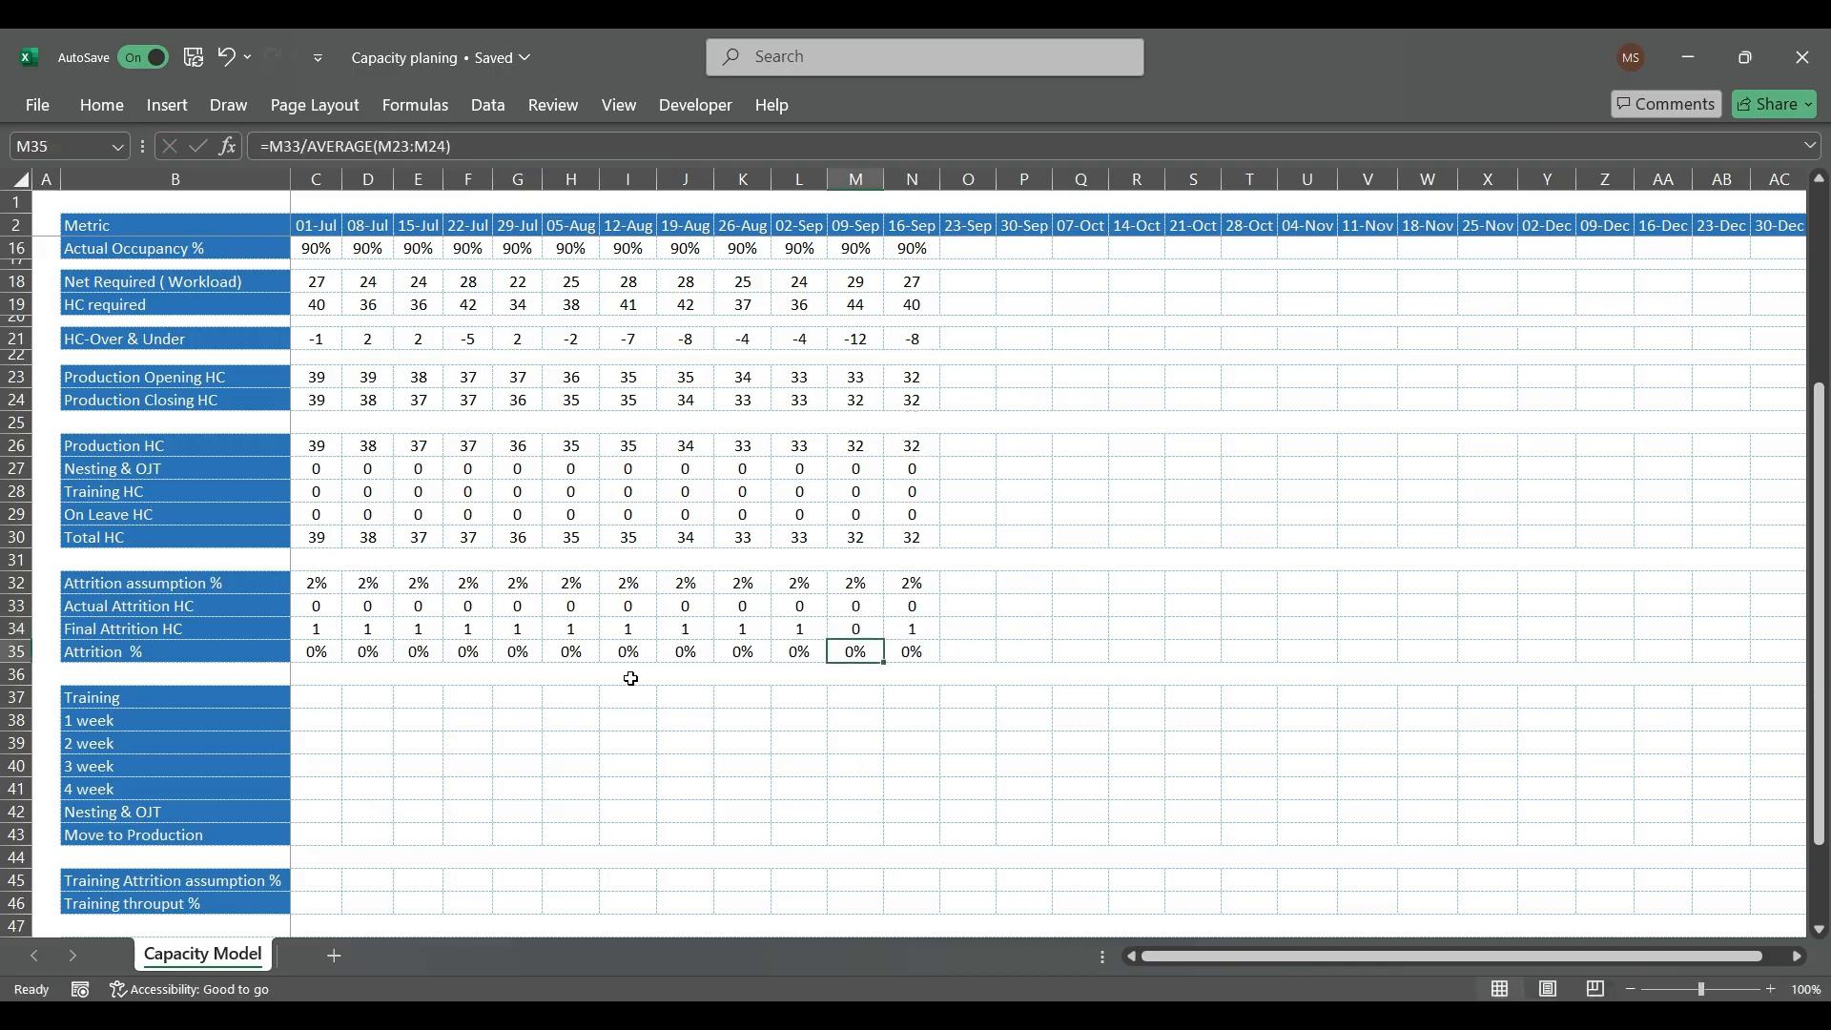
Step: Try overriding the 01-Jul Final Attrition HC formula in C34 with 0
key(Up)
key(Left)
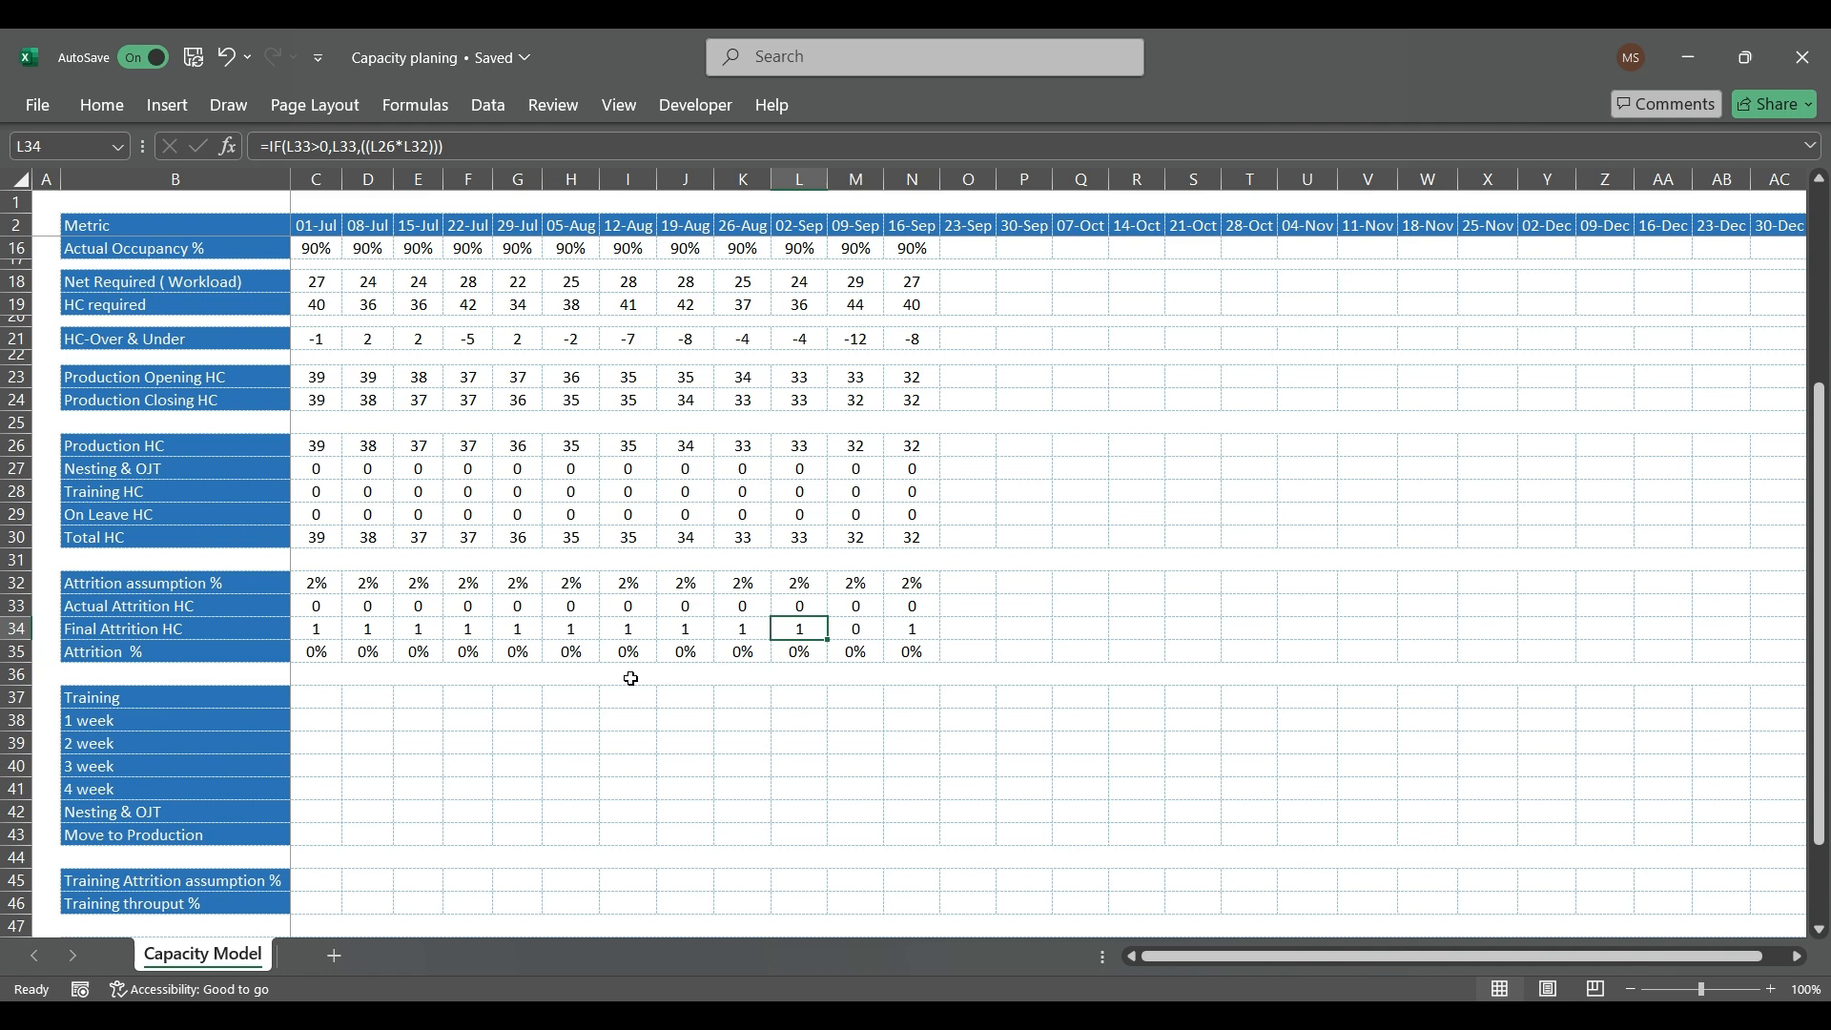
key(Left)
key(Left)
key(Left)
key(Left)
key(Left)
key(Left)
key(Left)
key(Left)
key(Left)
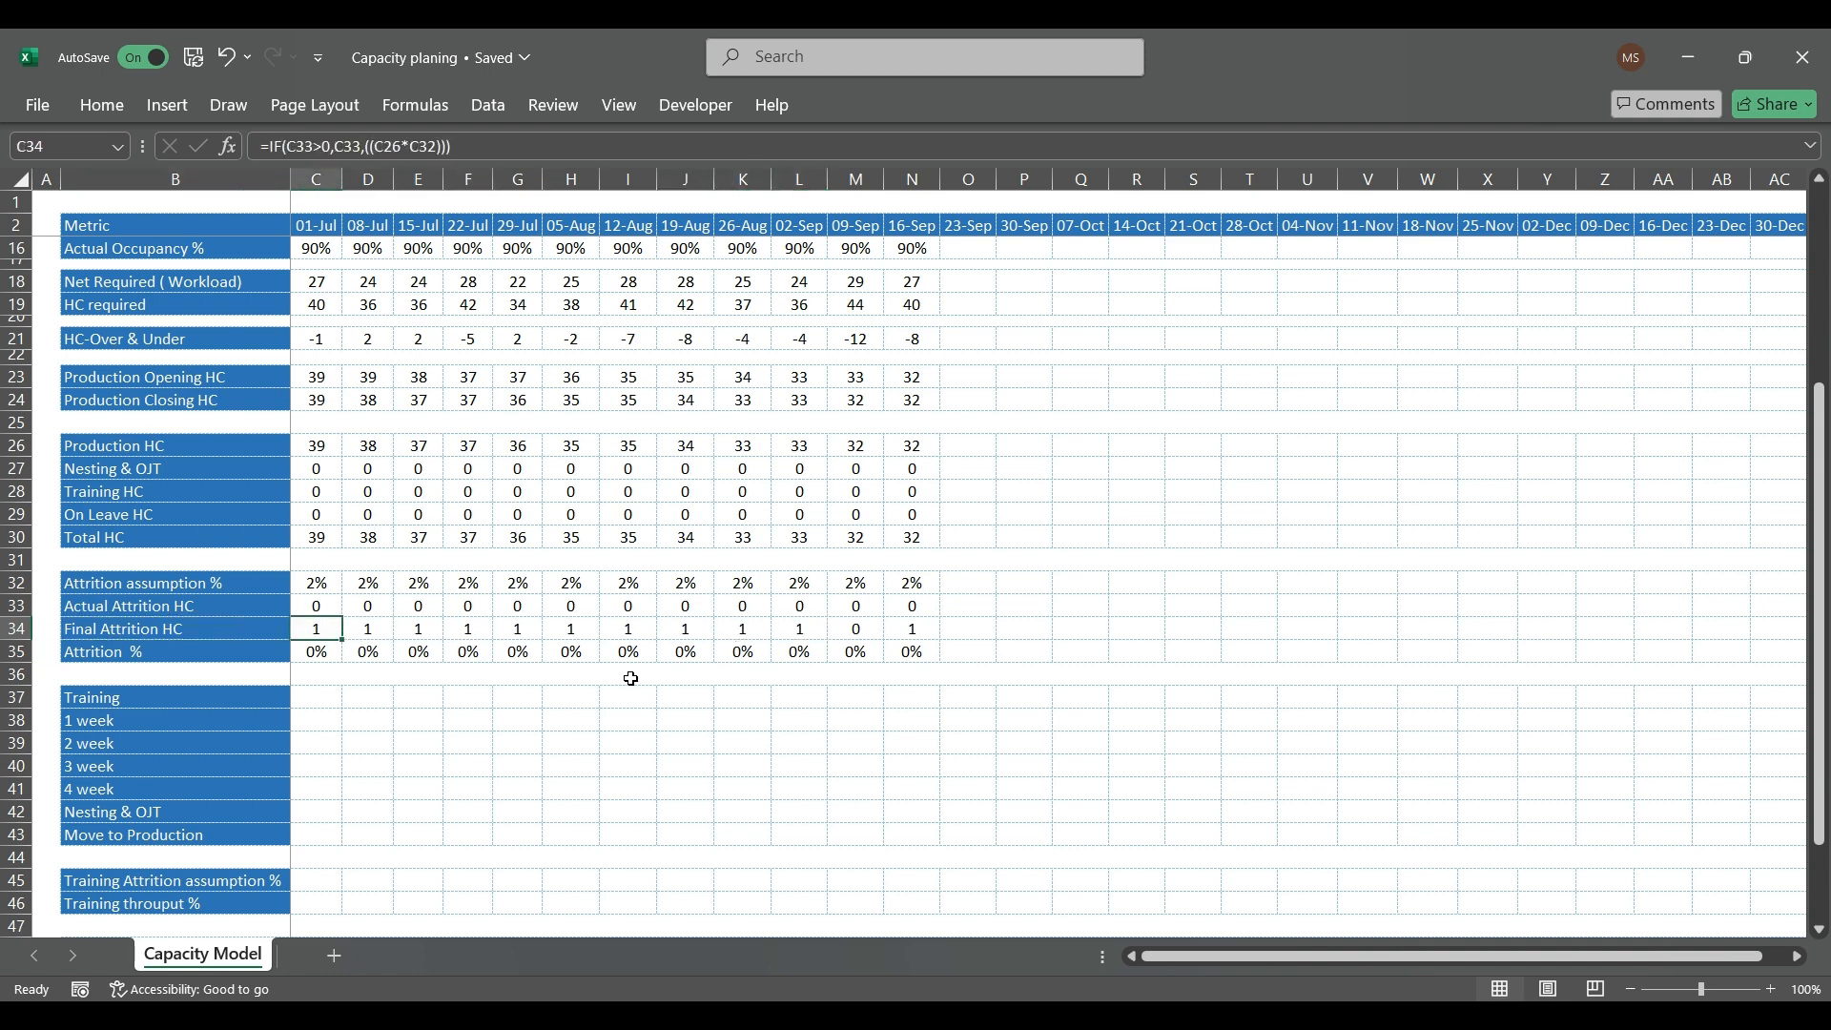
text(0)
key(Return)
key(Up)
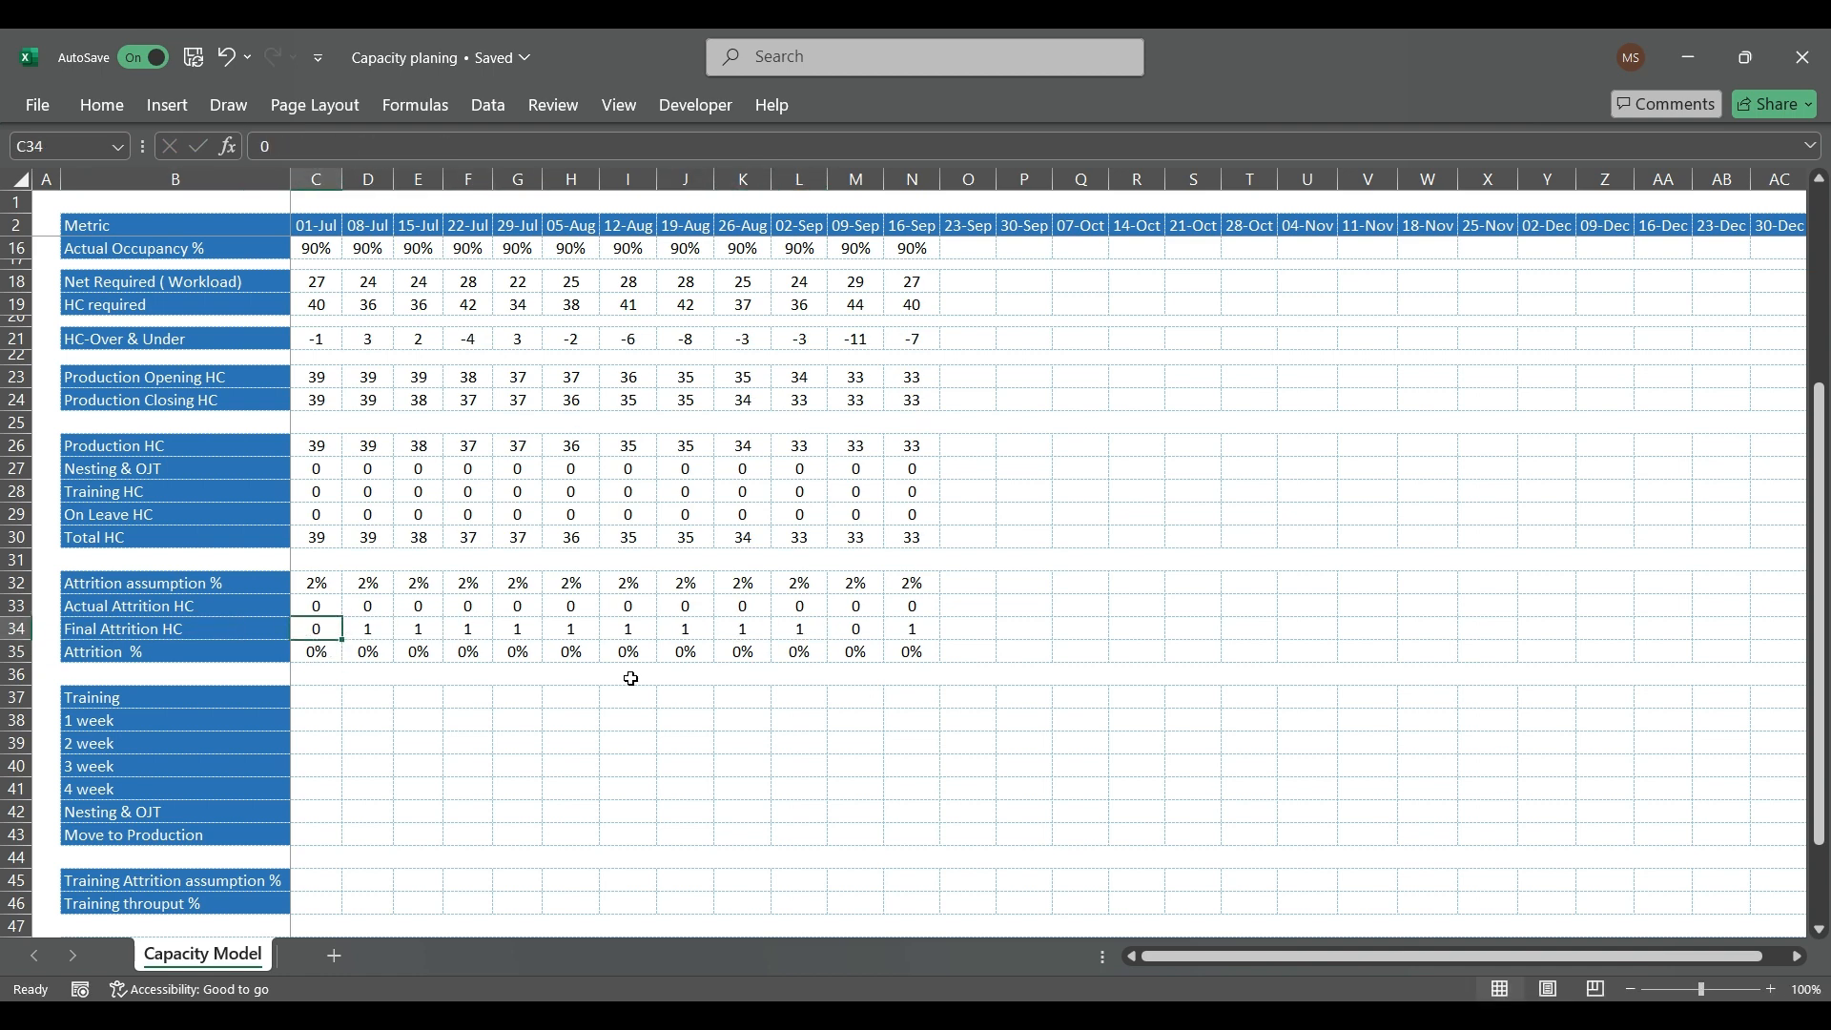
Step: Undo the 01-Jul Final Attrition HC override in C34
key(Right)
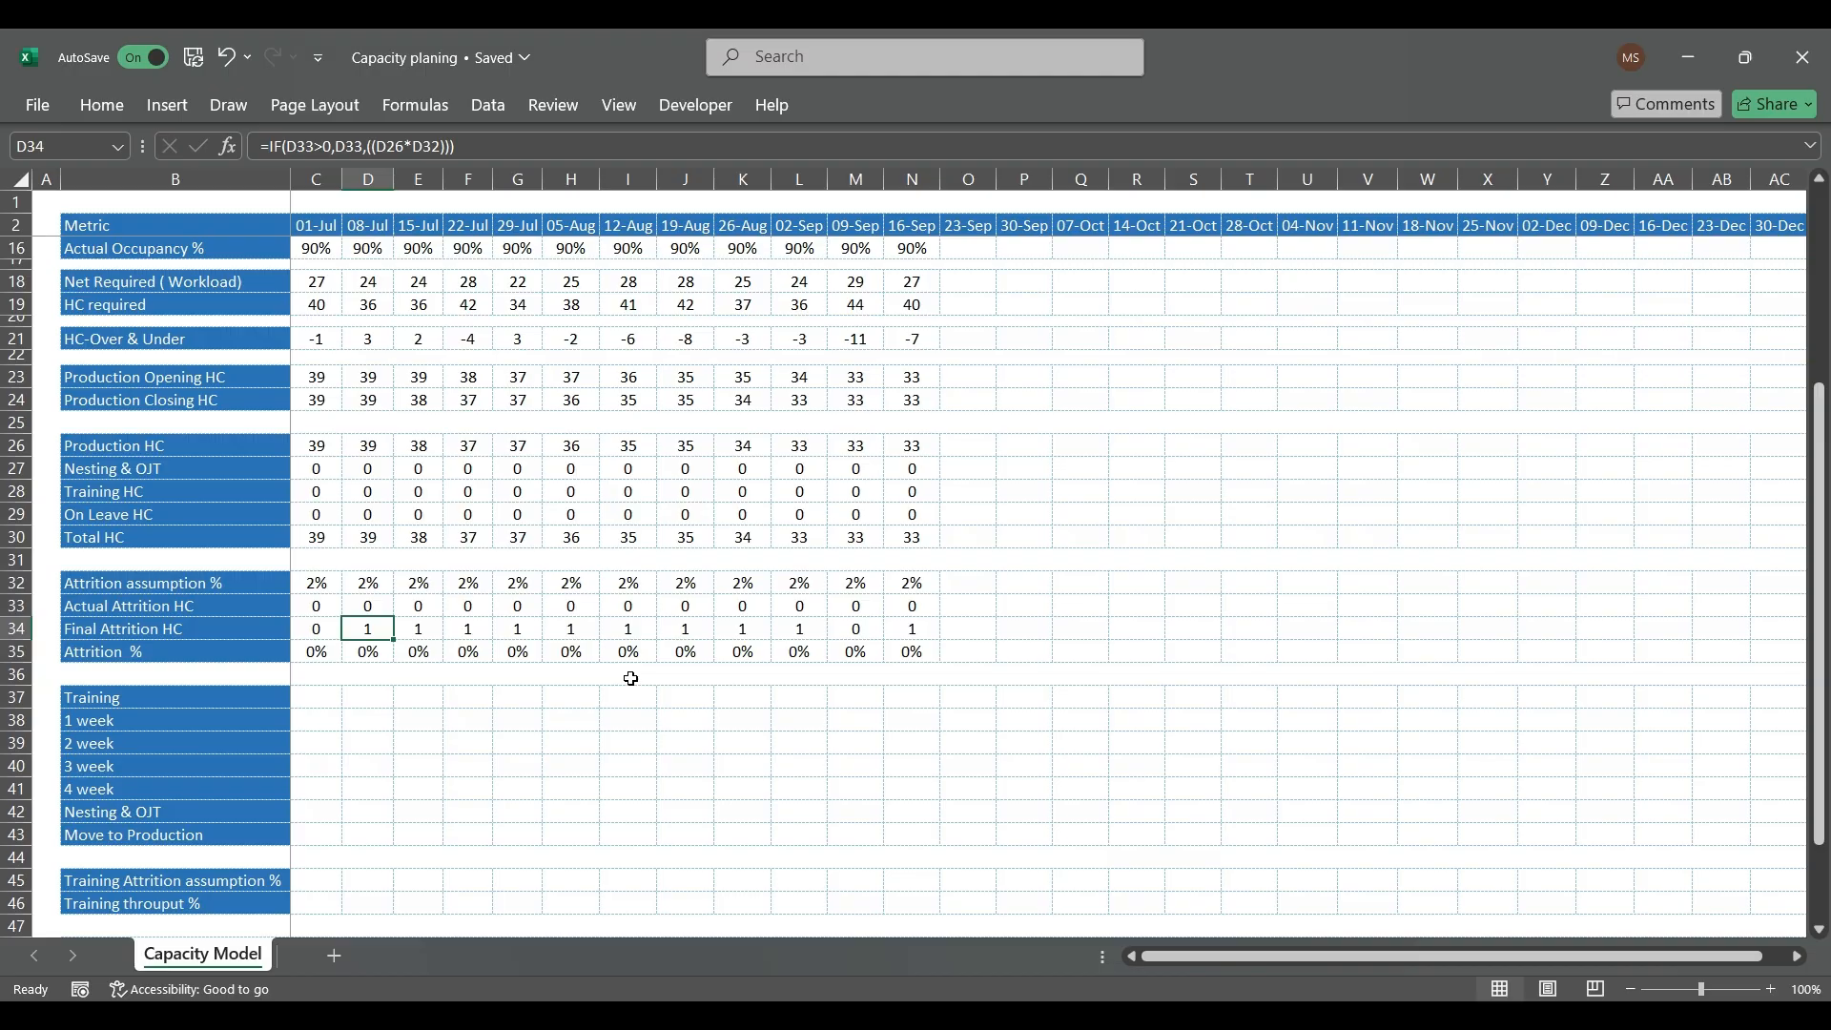
key(Left)
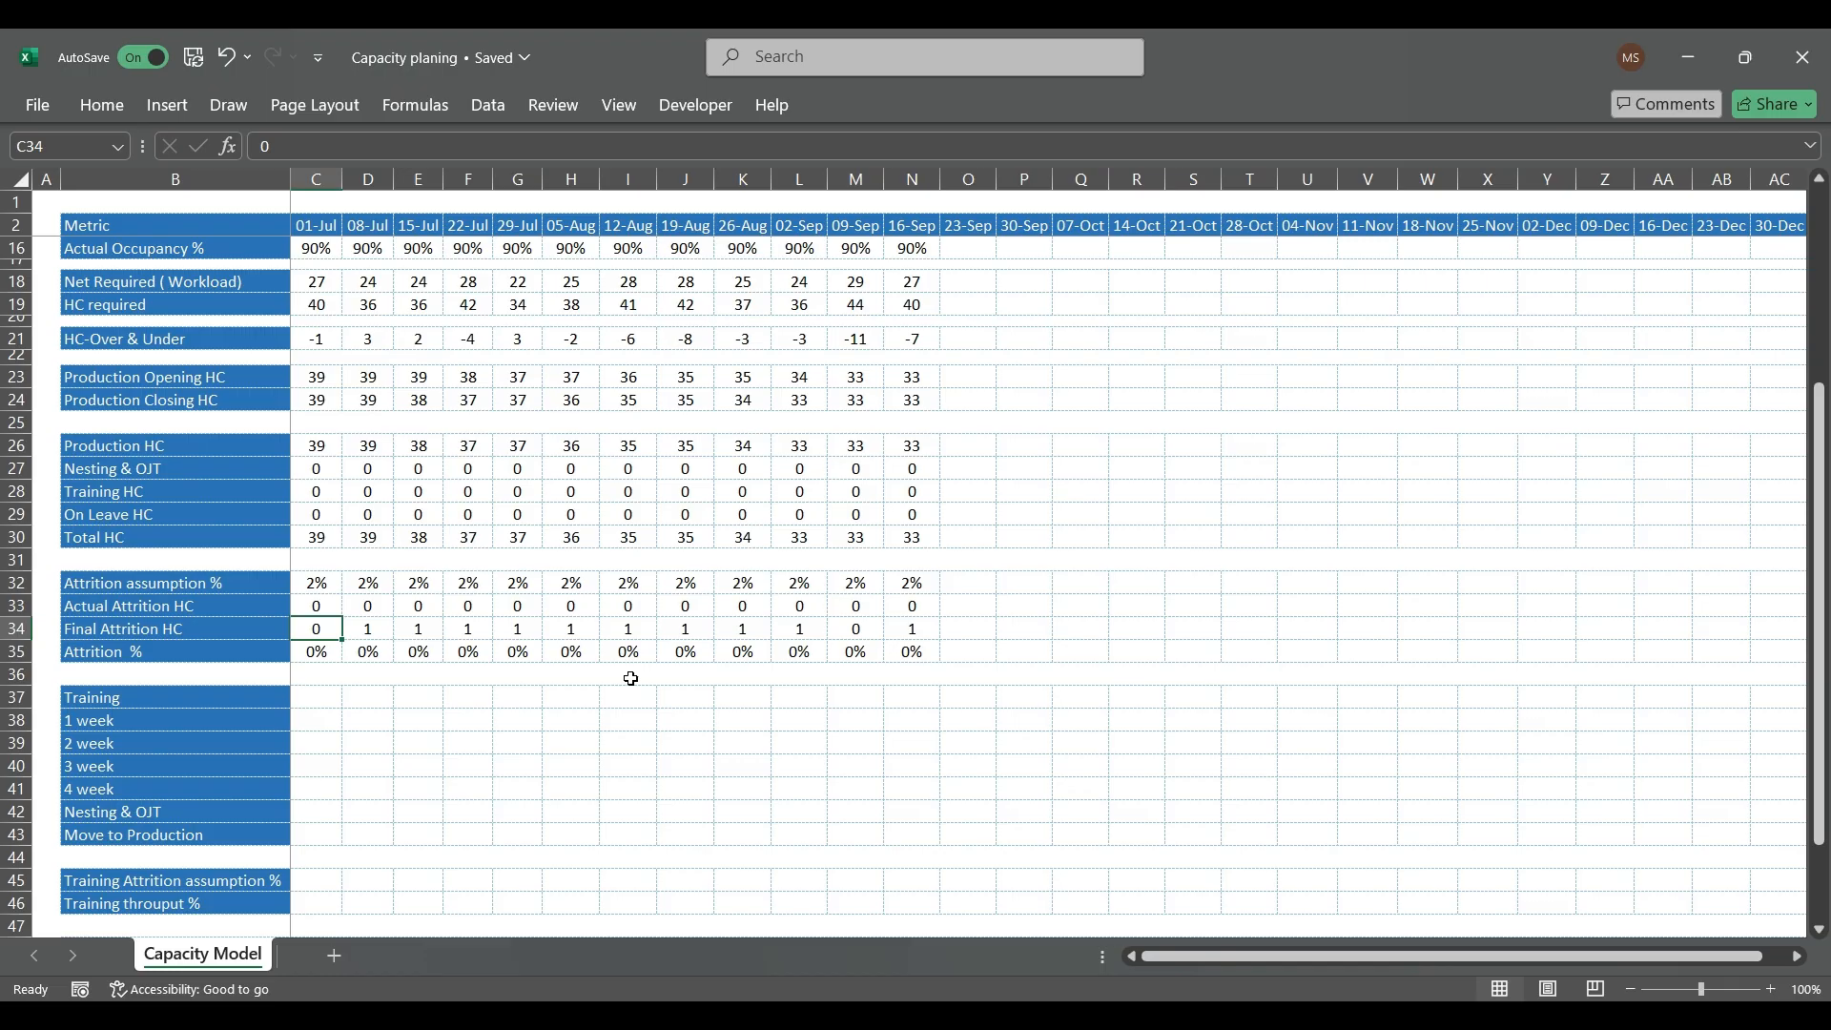
key(Up)
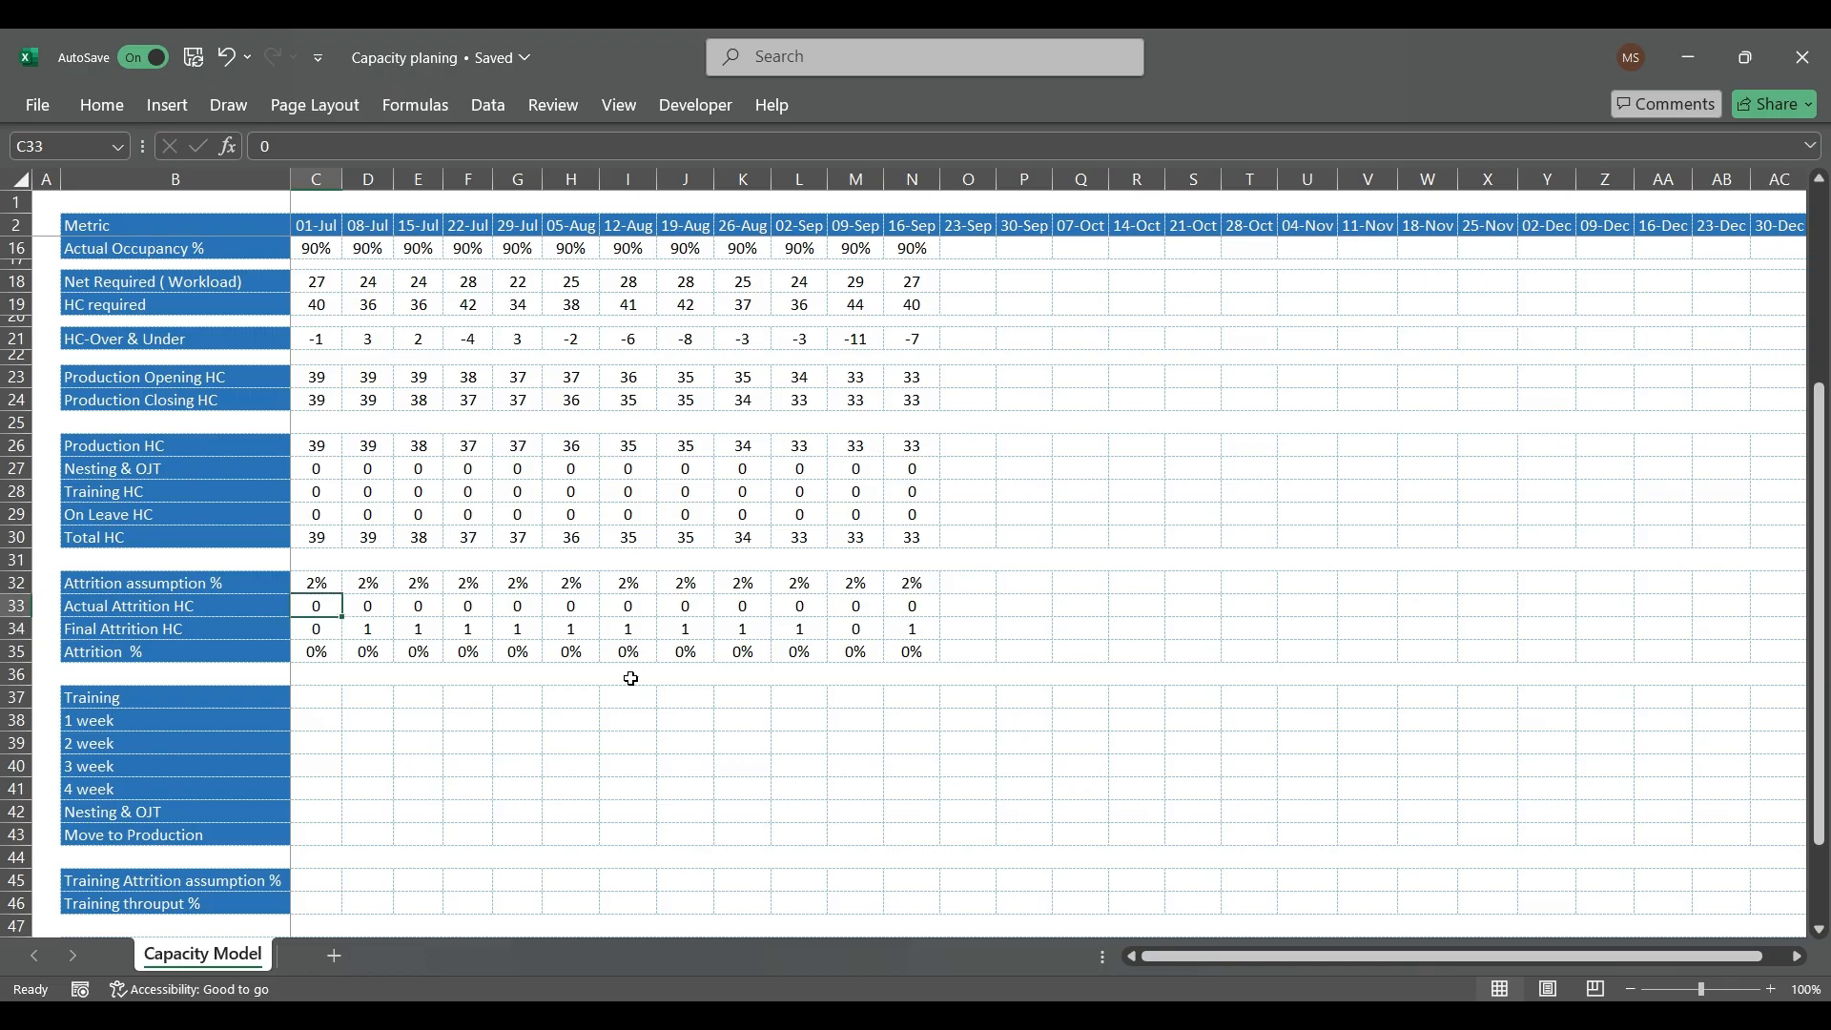
key(ctrl+z)
Step: Test a 01-Jul Actual Attrition HC of 1 in C33, and undo that entry
key(Up)
text(1)
key(Return)
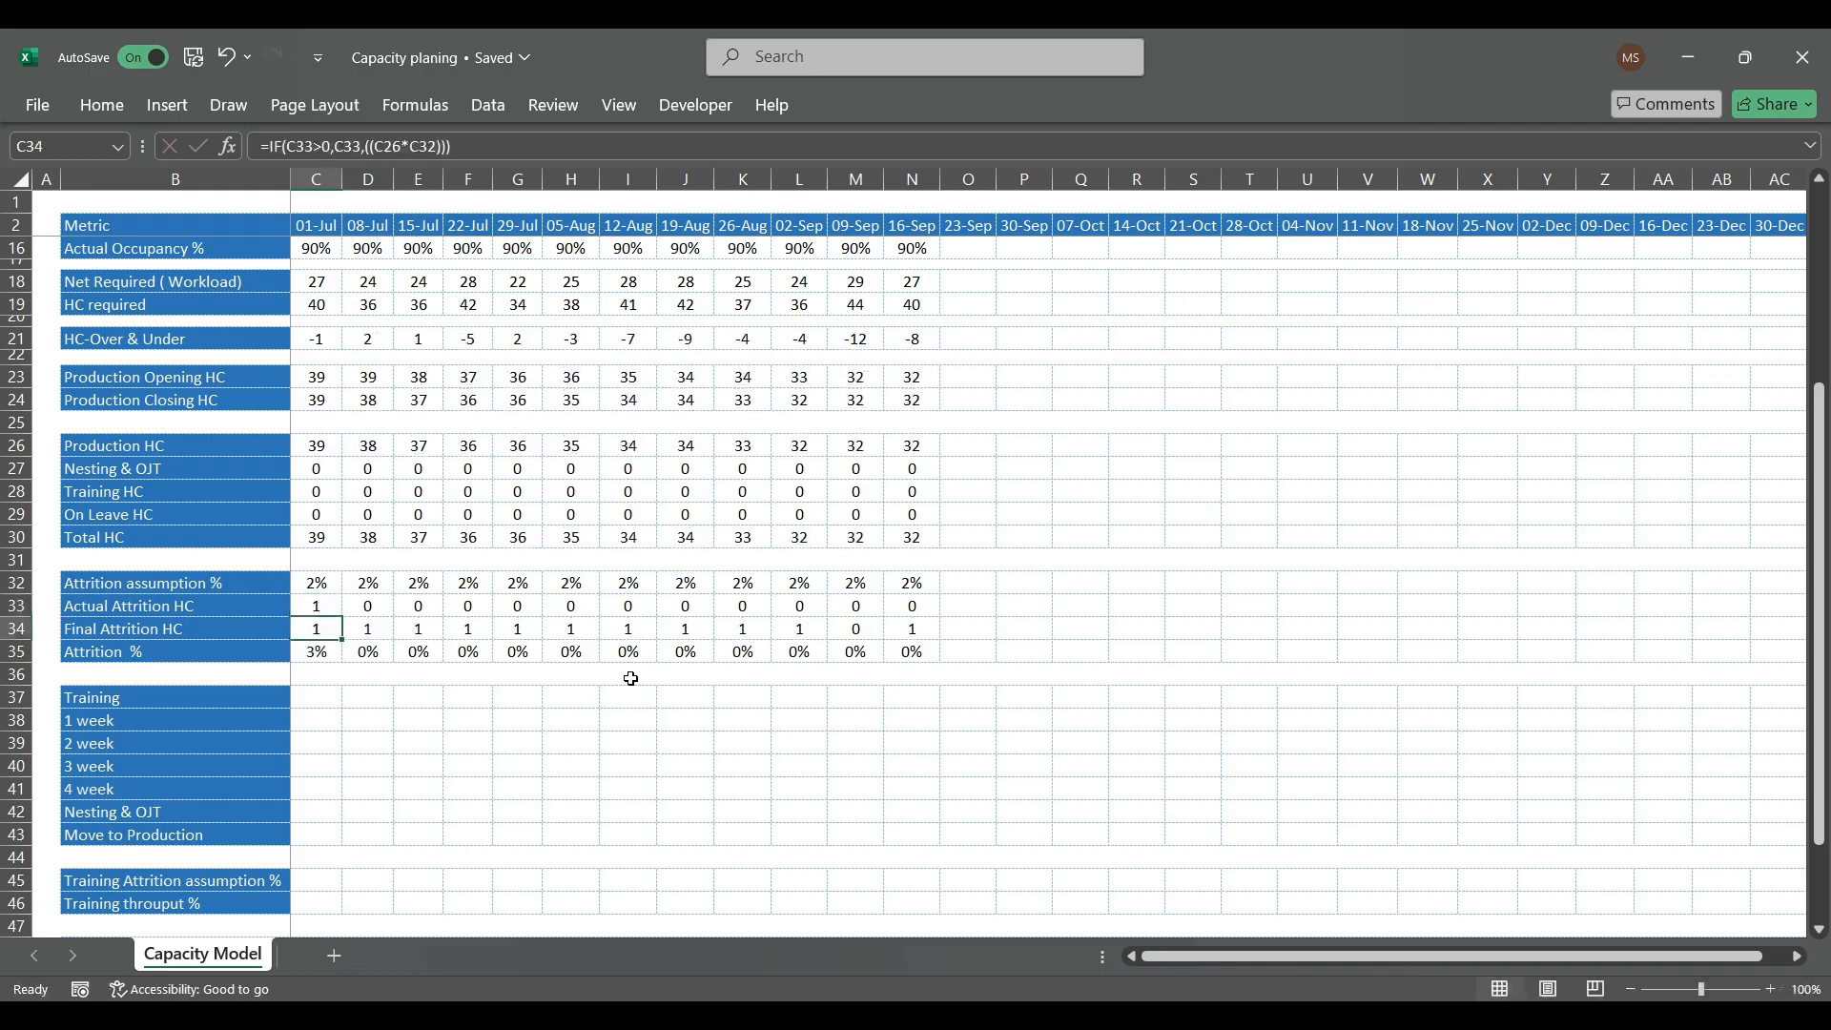
key(ctrl+z)
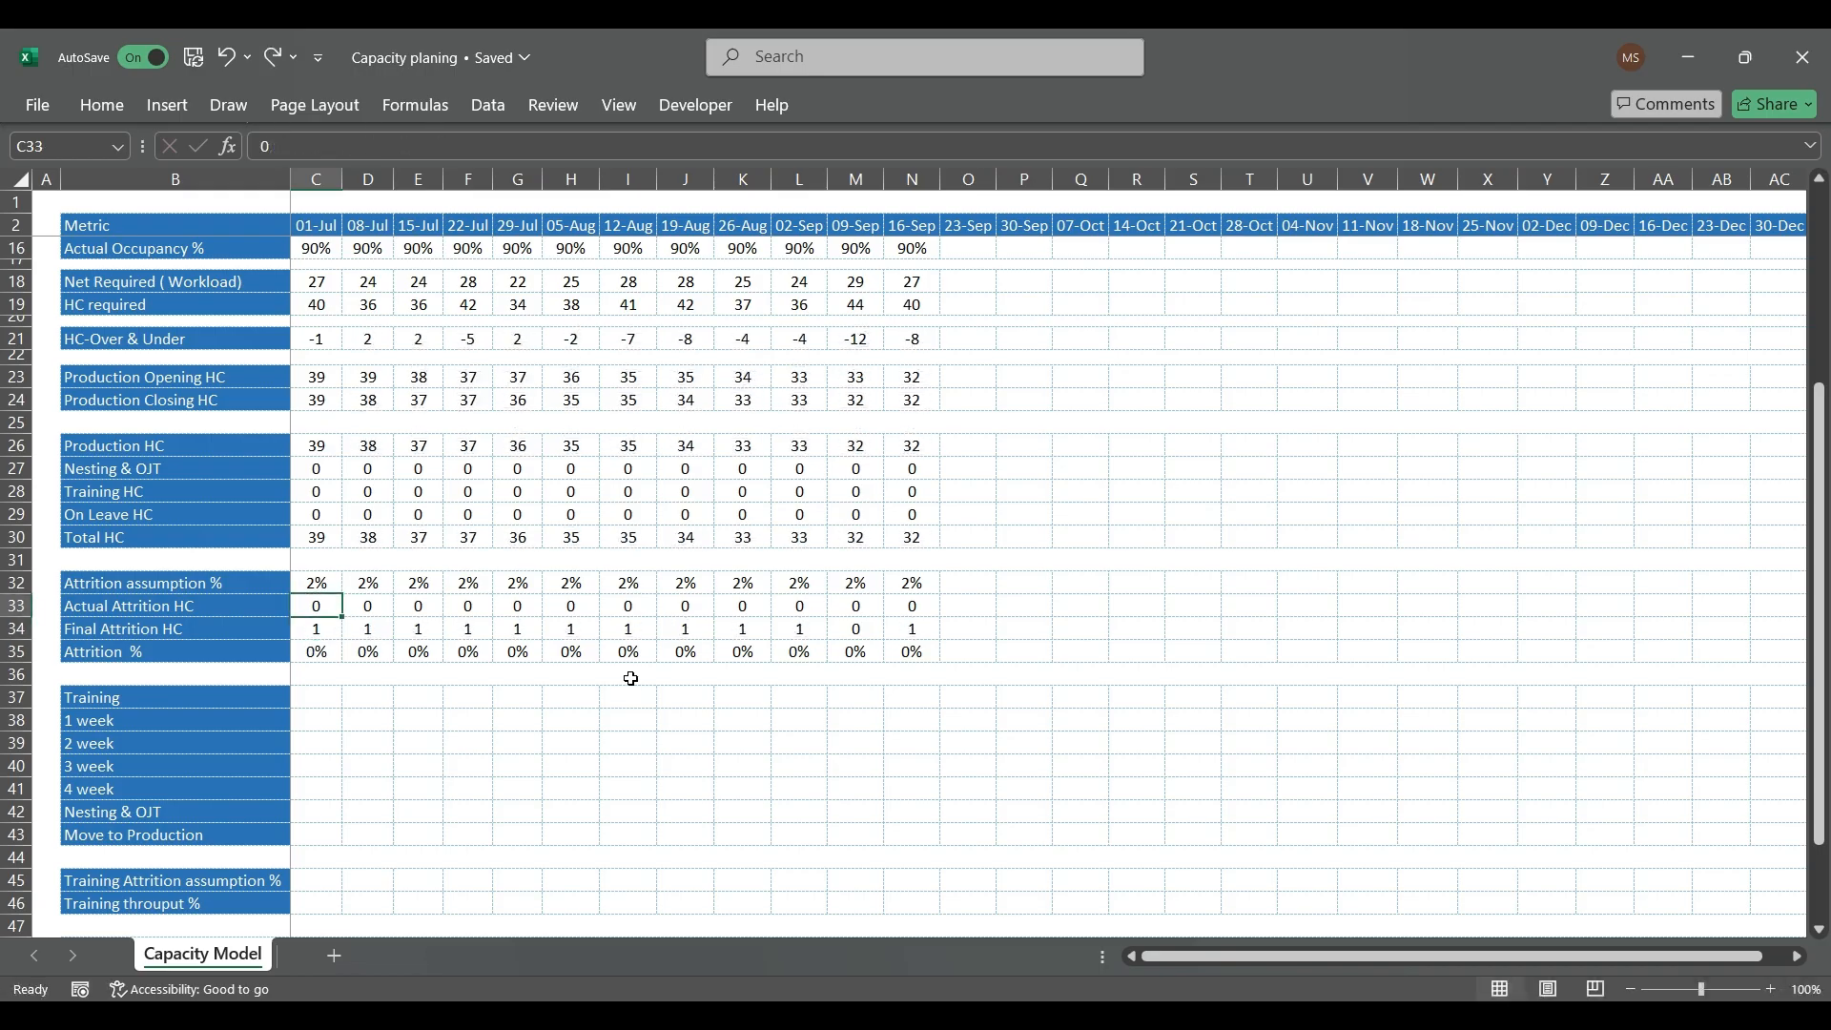
Step: Override the 01-Jul Final Attrition HC in C34 with 0
key(Down)
text(0)
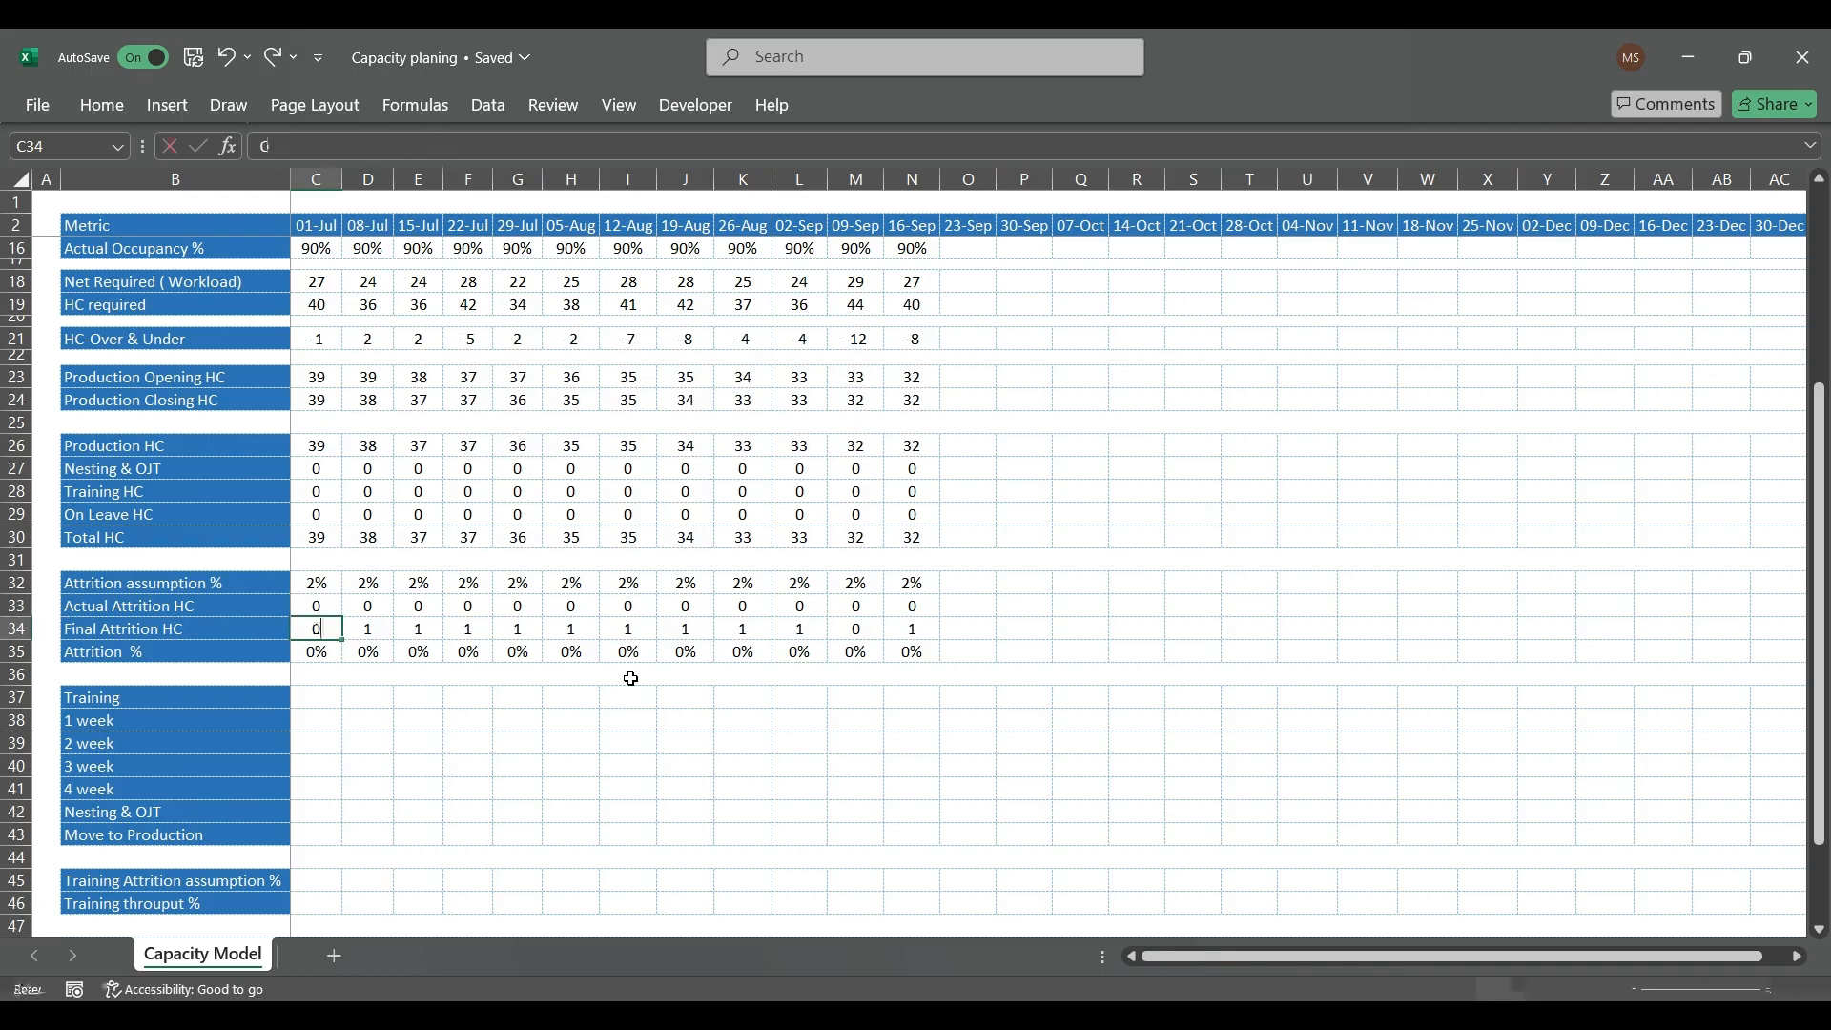
key(Return)
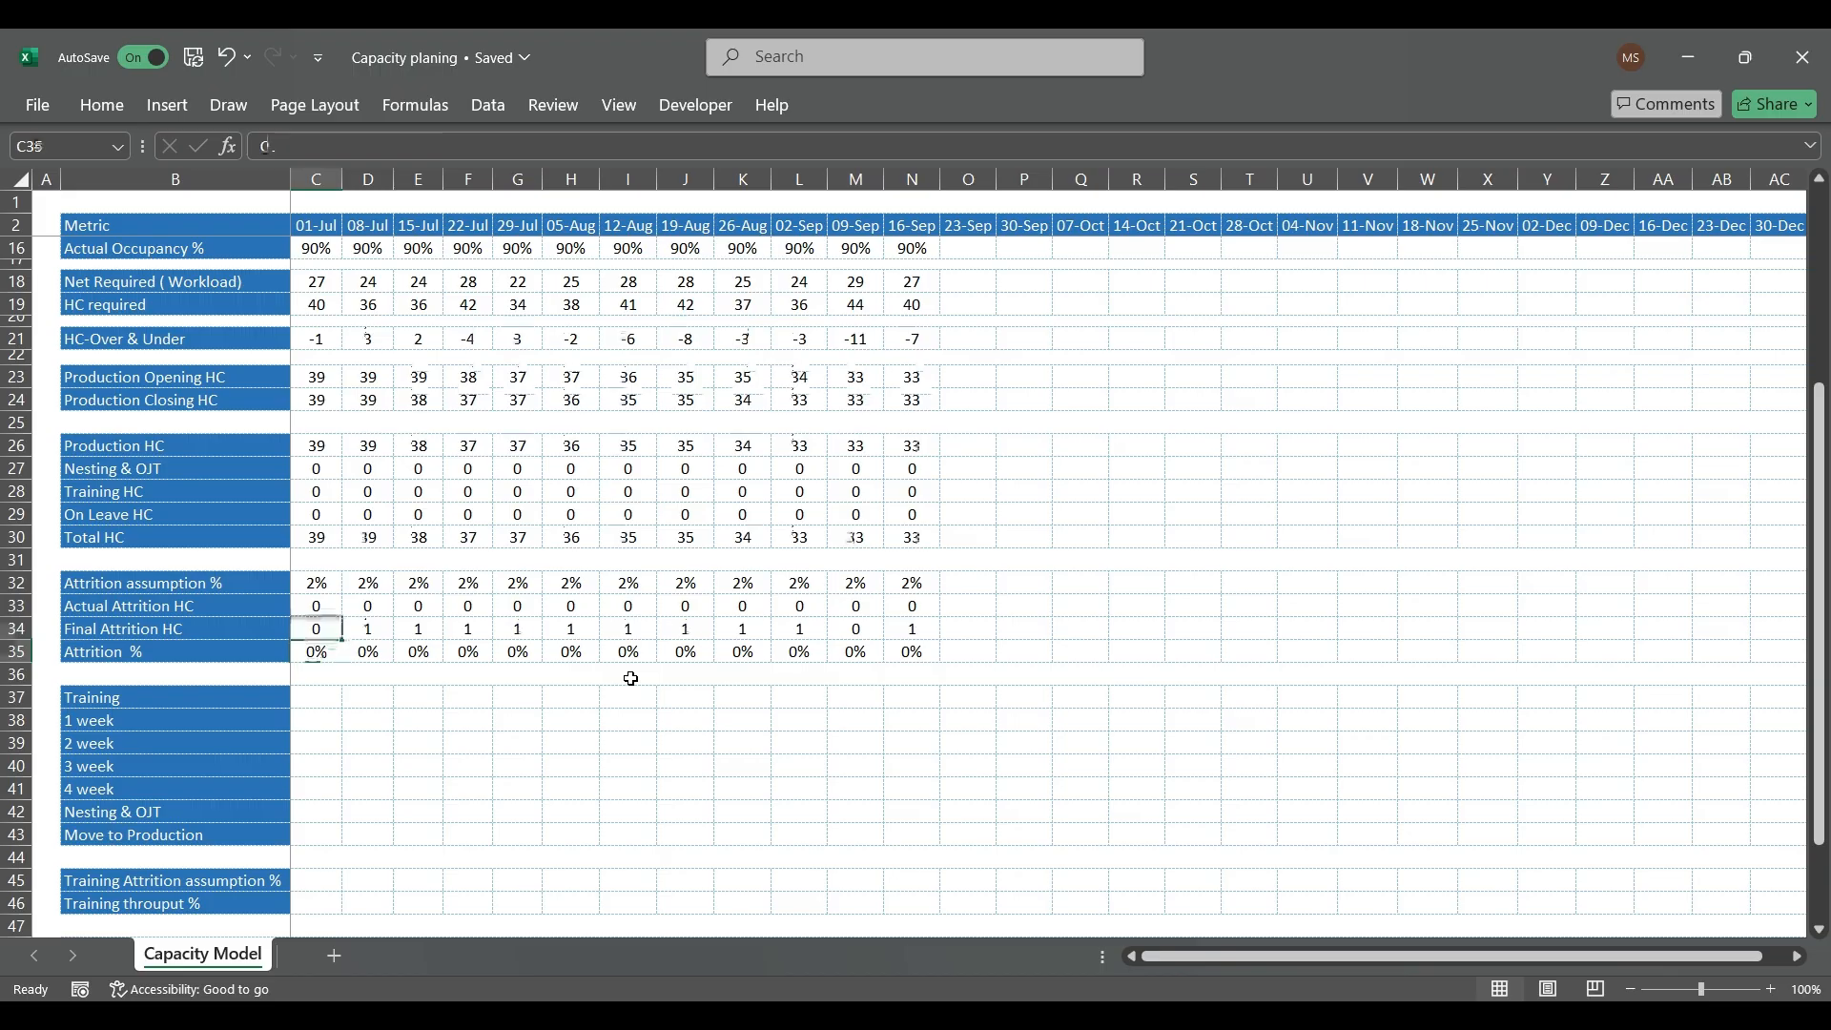
Step: Examine the 08-Jul Production Opening HC and Production Closing HC formulas in D23 and D24
key(Up)
key(Up)
key(Up)
key(Up)
key(Up)
key(Up)
key(Up)
key(Up)
key(Up)
key(Up)
key(Up)
key(Right)
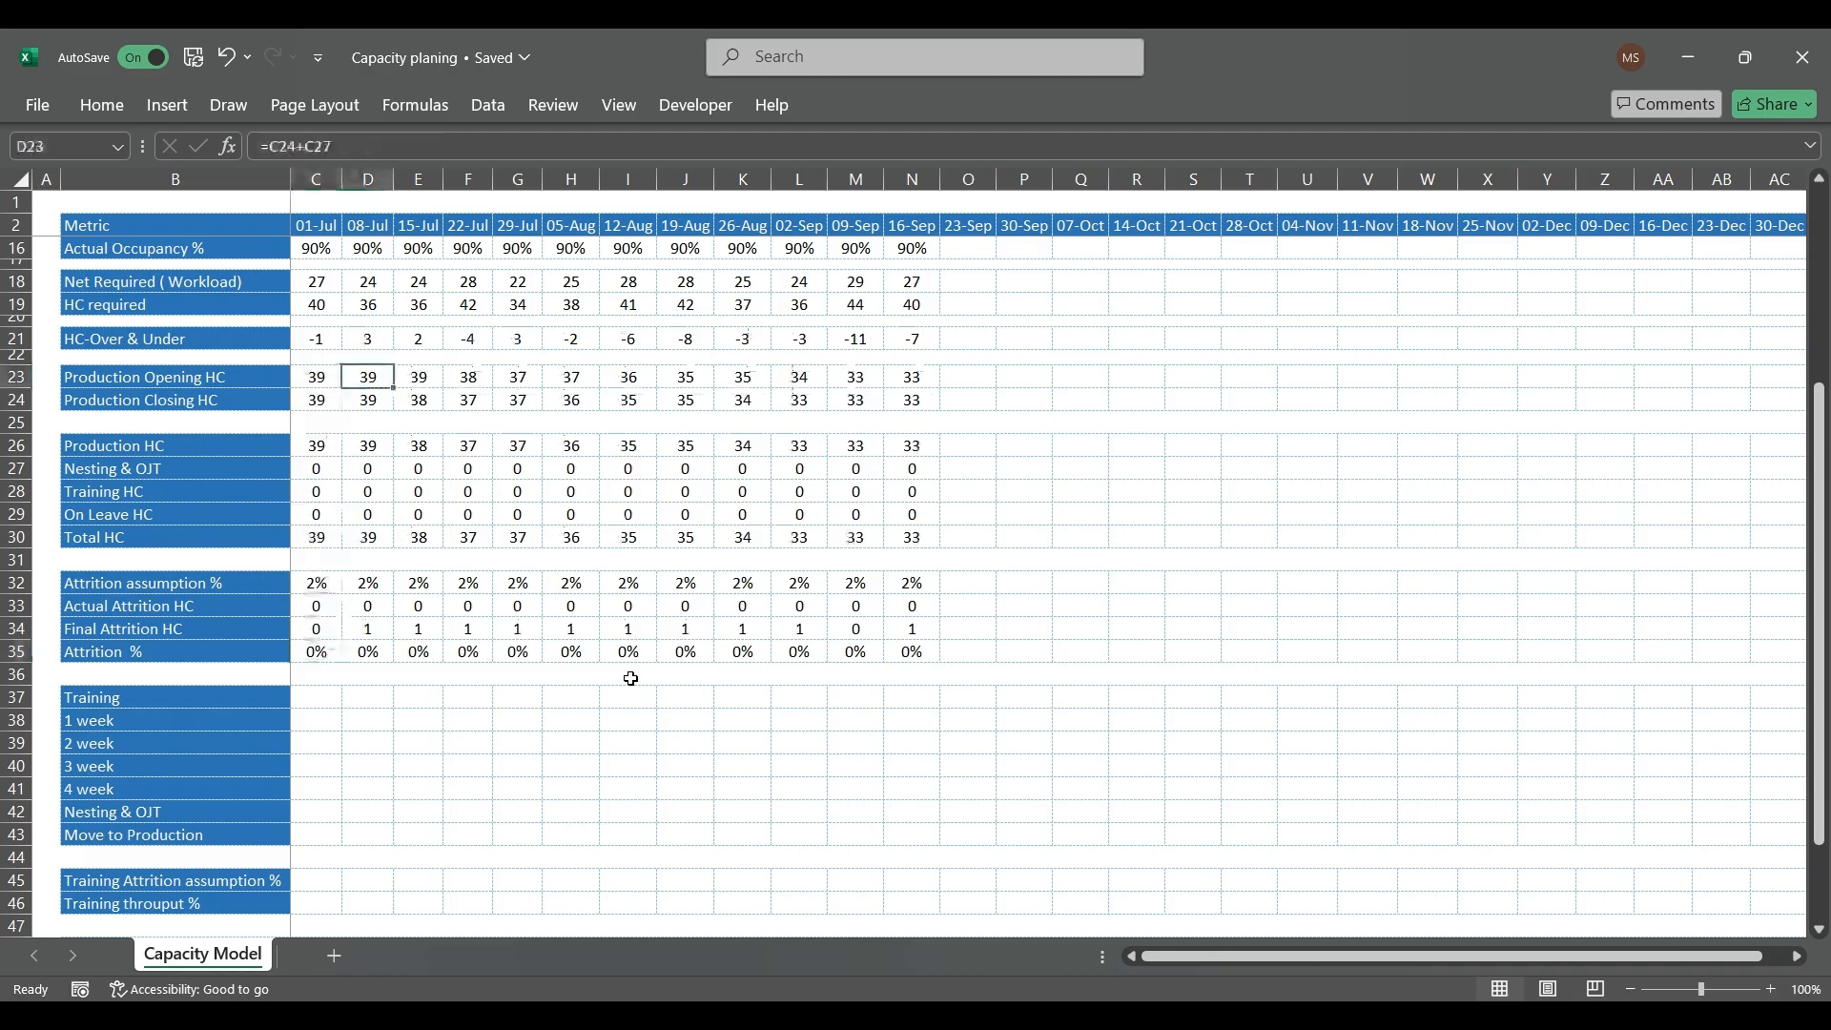
key(shift+Down)
key(Down)
key(Down)
key(Down)
key(Down)
key(Down)
key(Down)
key(Down)
key(Down)
key(Down)
key(Down)
key(Down)
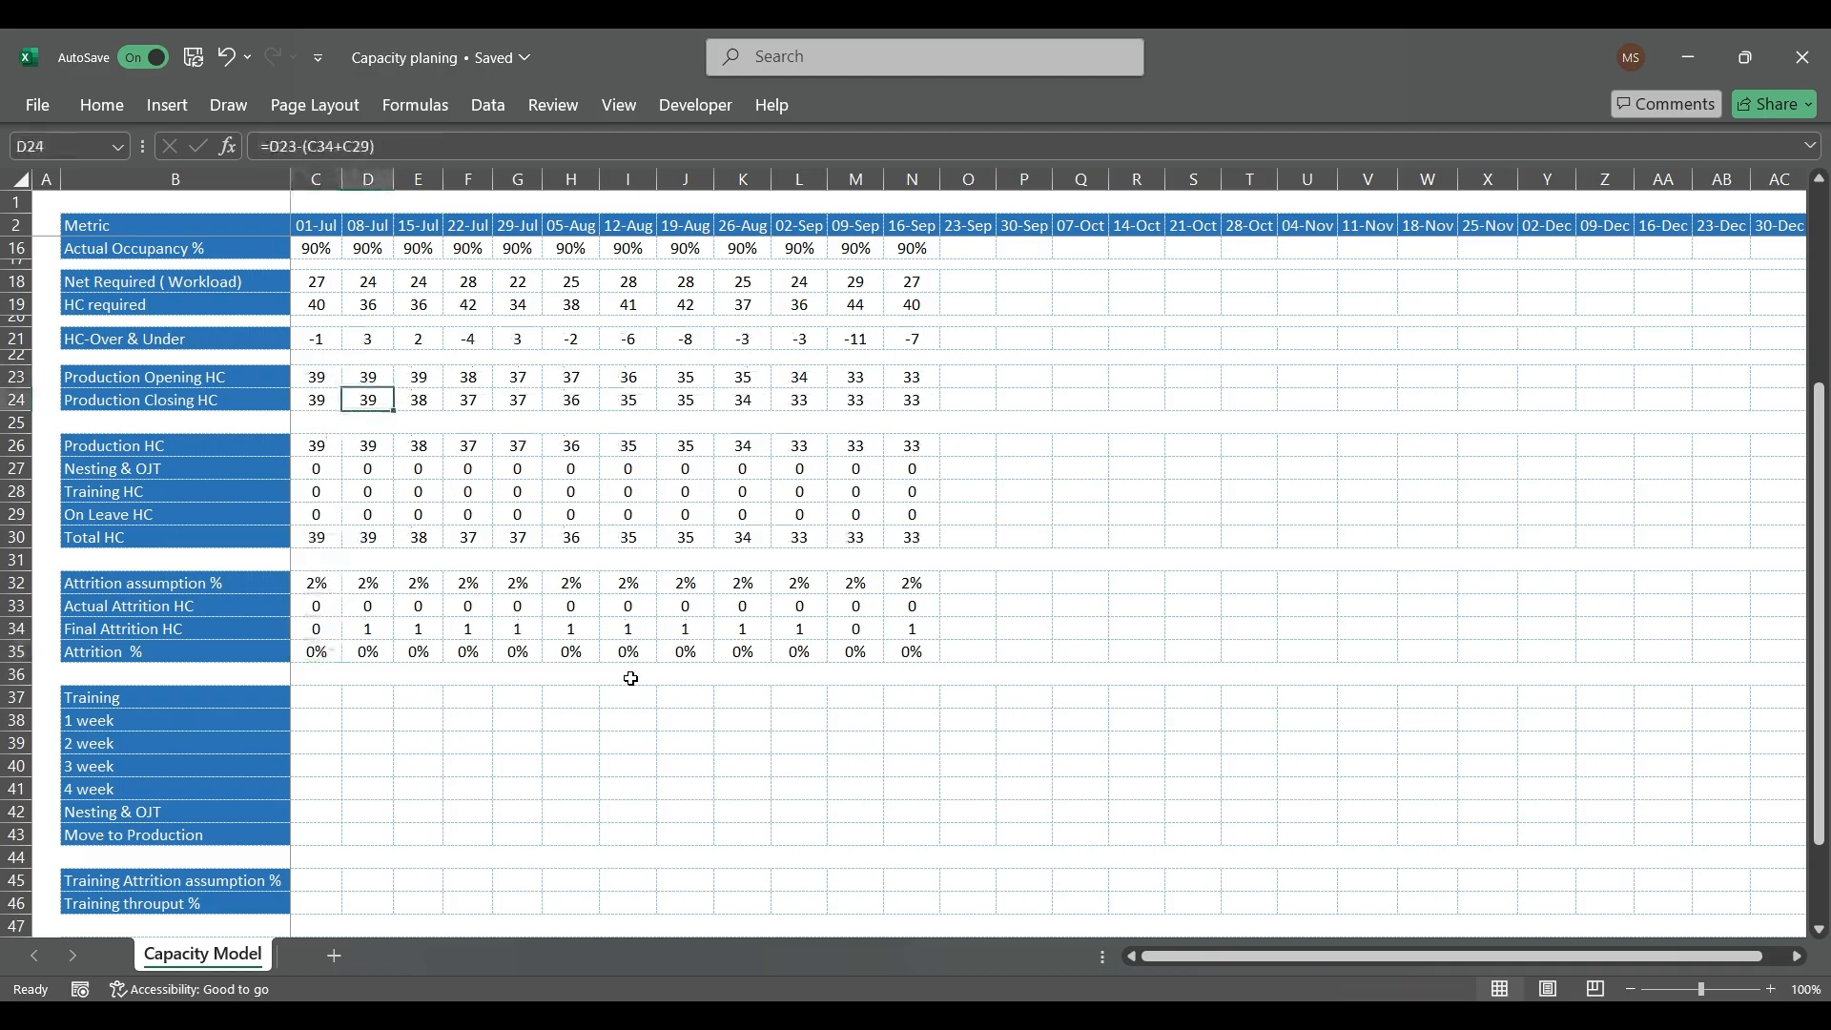
Step: Clear the Actual Attrition HC values from 15-Jul through 16-Sep (E33:N33)
key(Up)
key(Right)
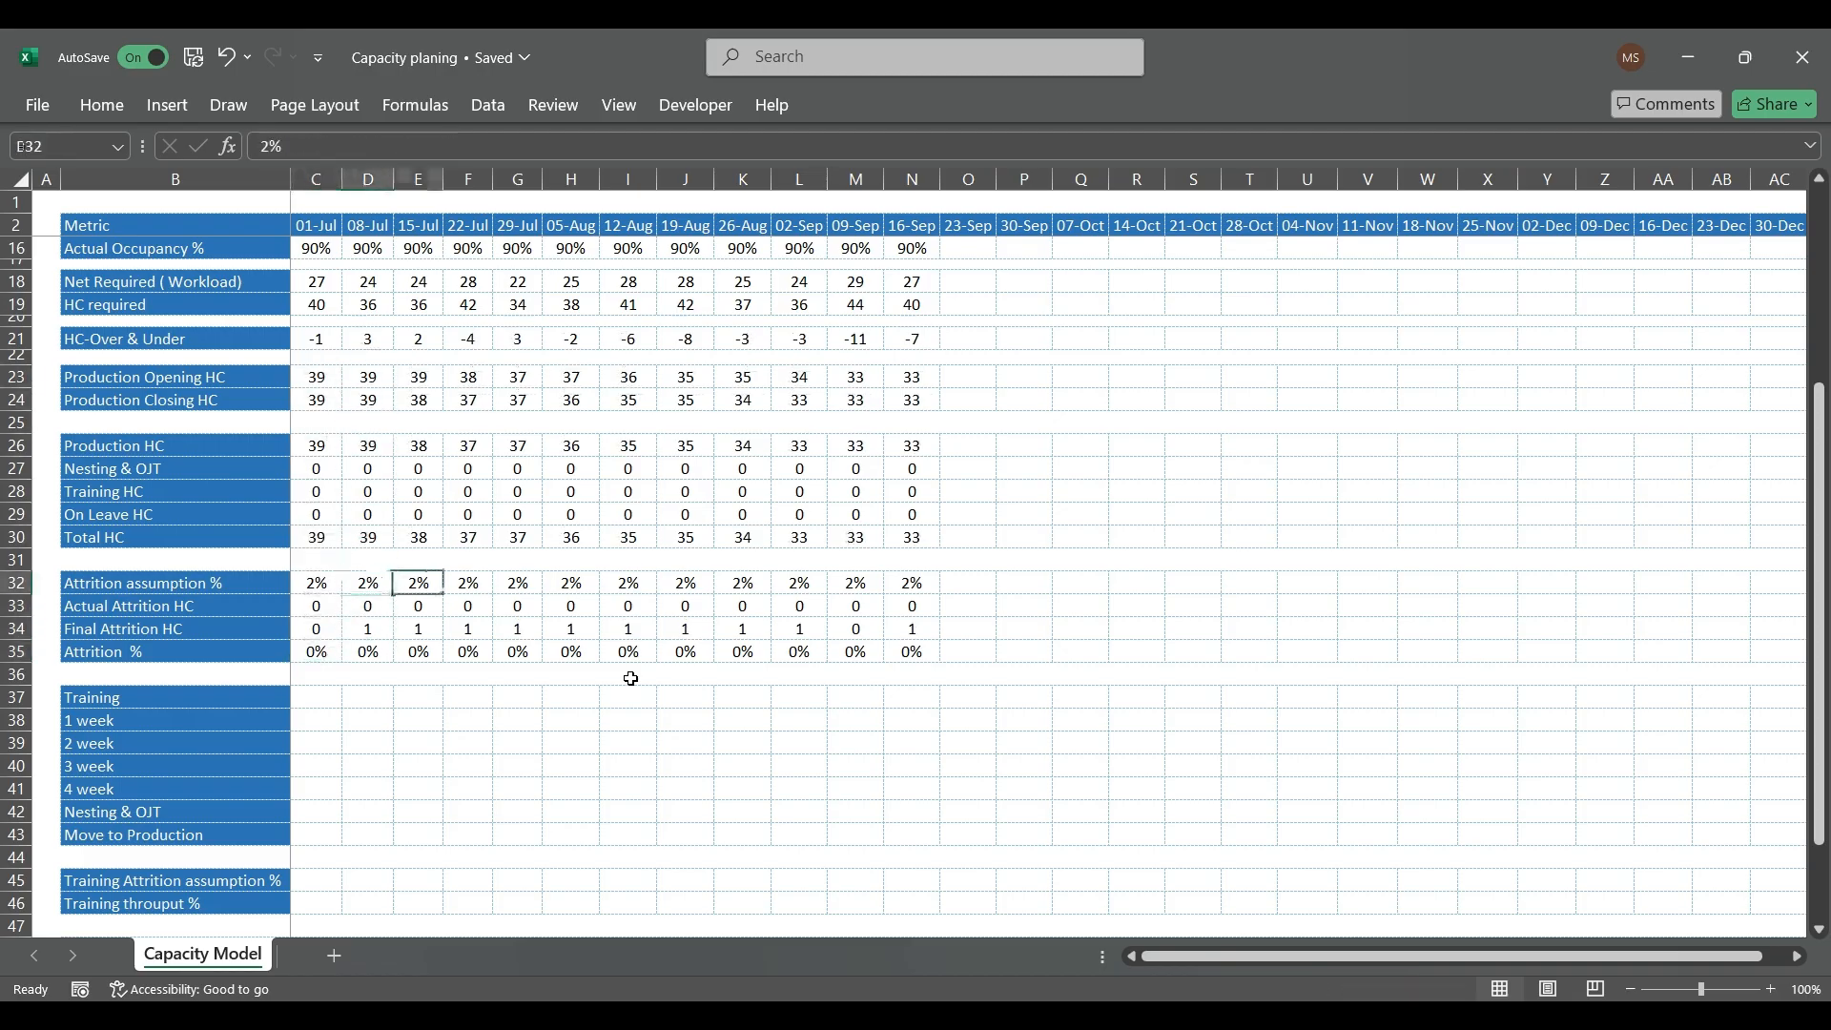
key(ctrl+shift+Right)
key(Delete)
Step: Try clearing the 08-Jul Actual Attrition HC in D33, and undo that deletion
key(Left)
key(Delete)
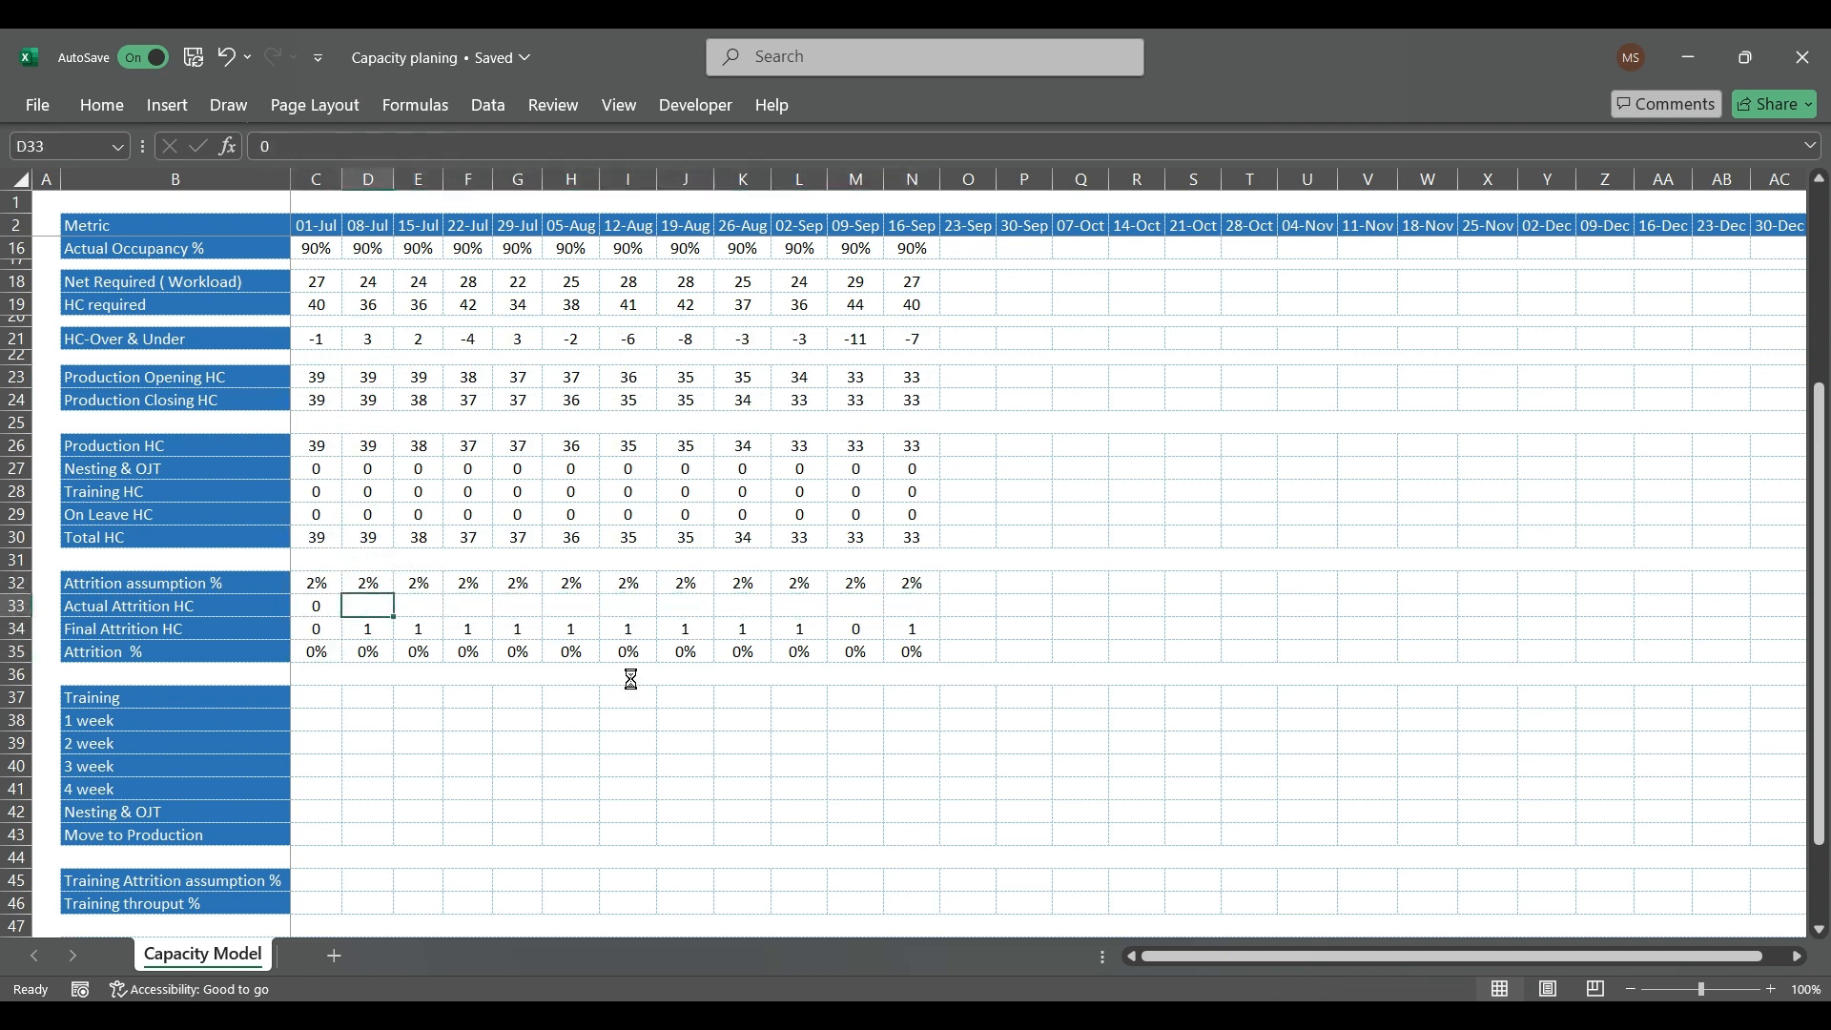
key(ctrl+z)
Step: Check the 08-Jul attrition cells and review the HC-Over & Under row from 01-Jul to 16-Sep
key(Down)
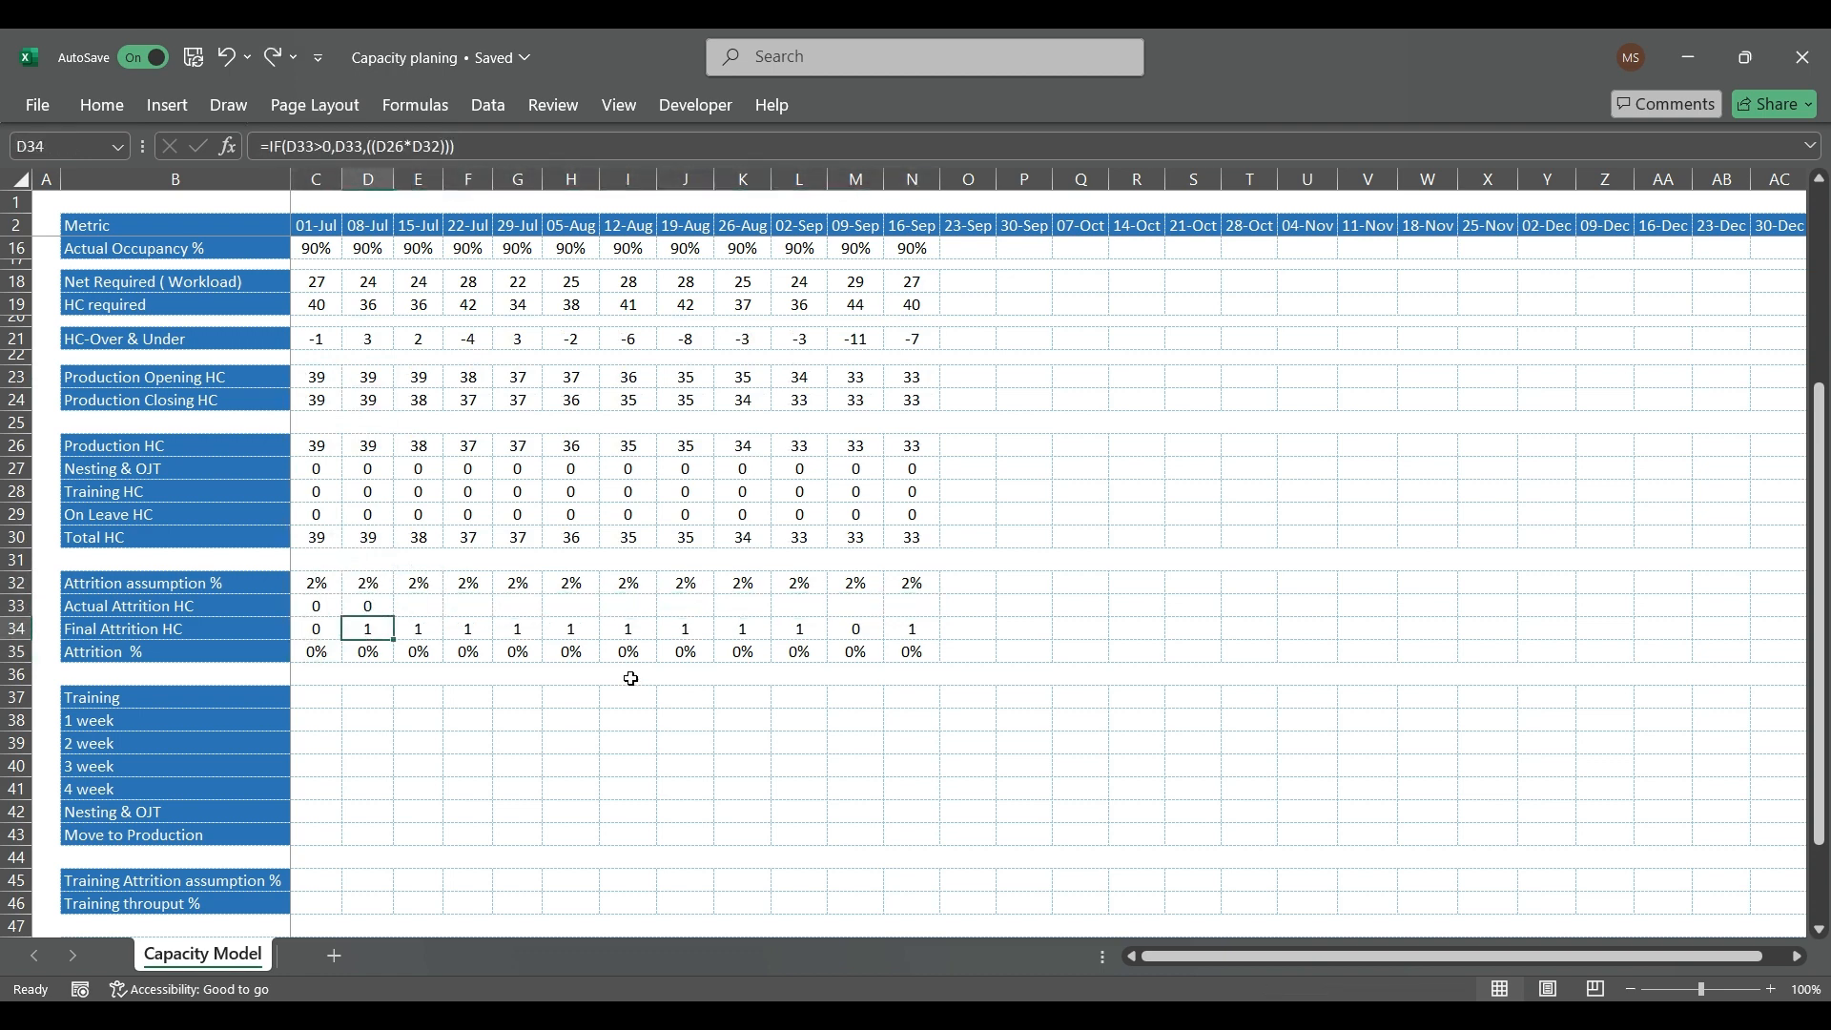
key(Down)
key(Down)
key(Up)
key(Up)
key(Up)
key(Up)
key(Up)
key(Up)
key(Up)
key(Up)
key(Up)
key(Up)
key(Up)
key(Up)
key(Up)
key(Up)
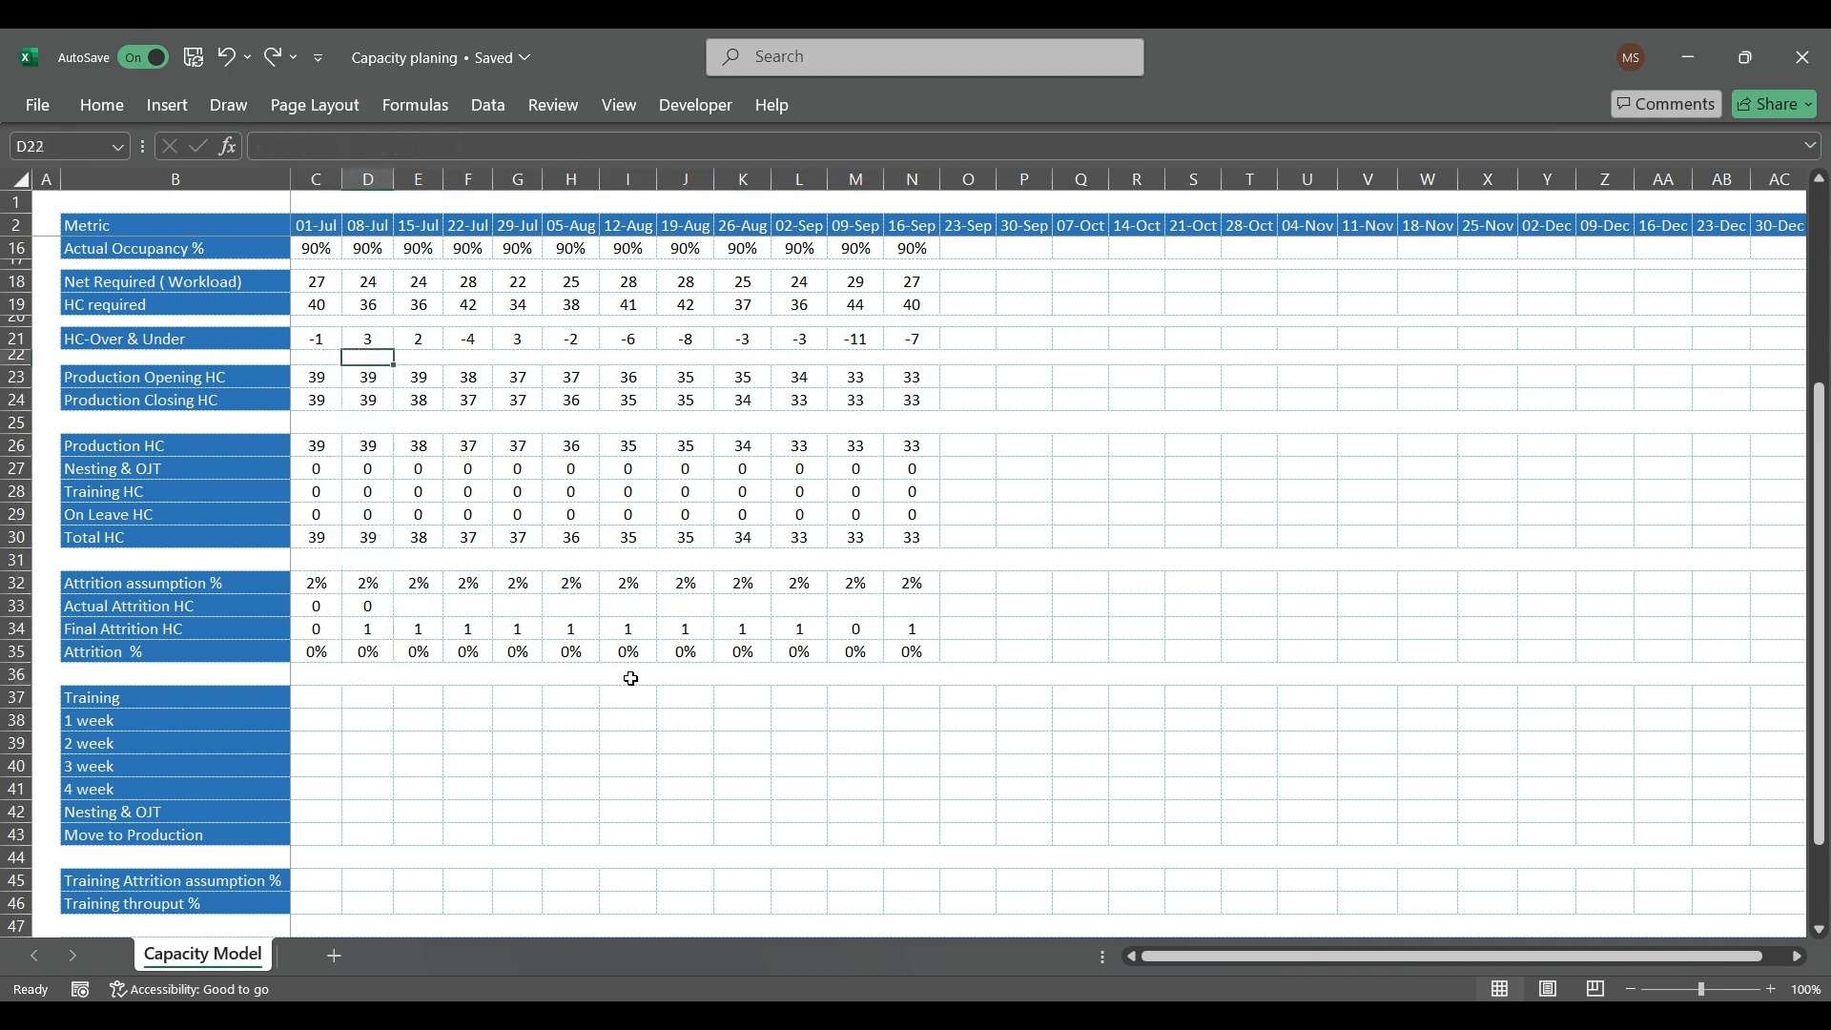
key(Left)
key(Up)
key(ctrl+shift+Right)
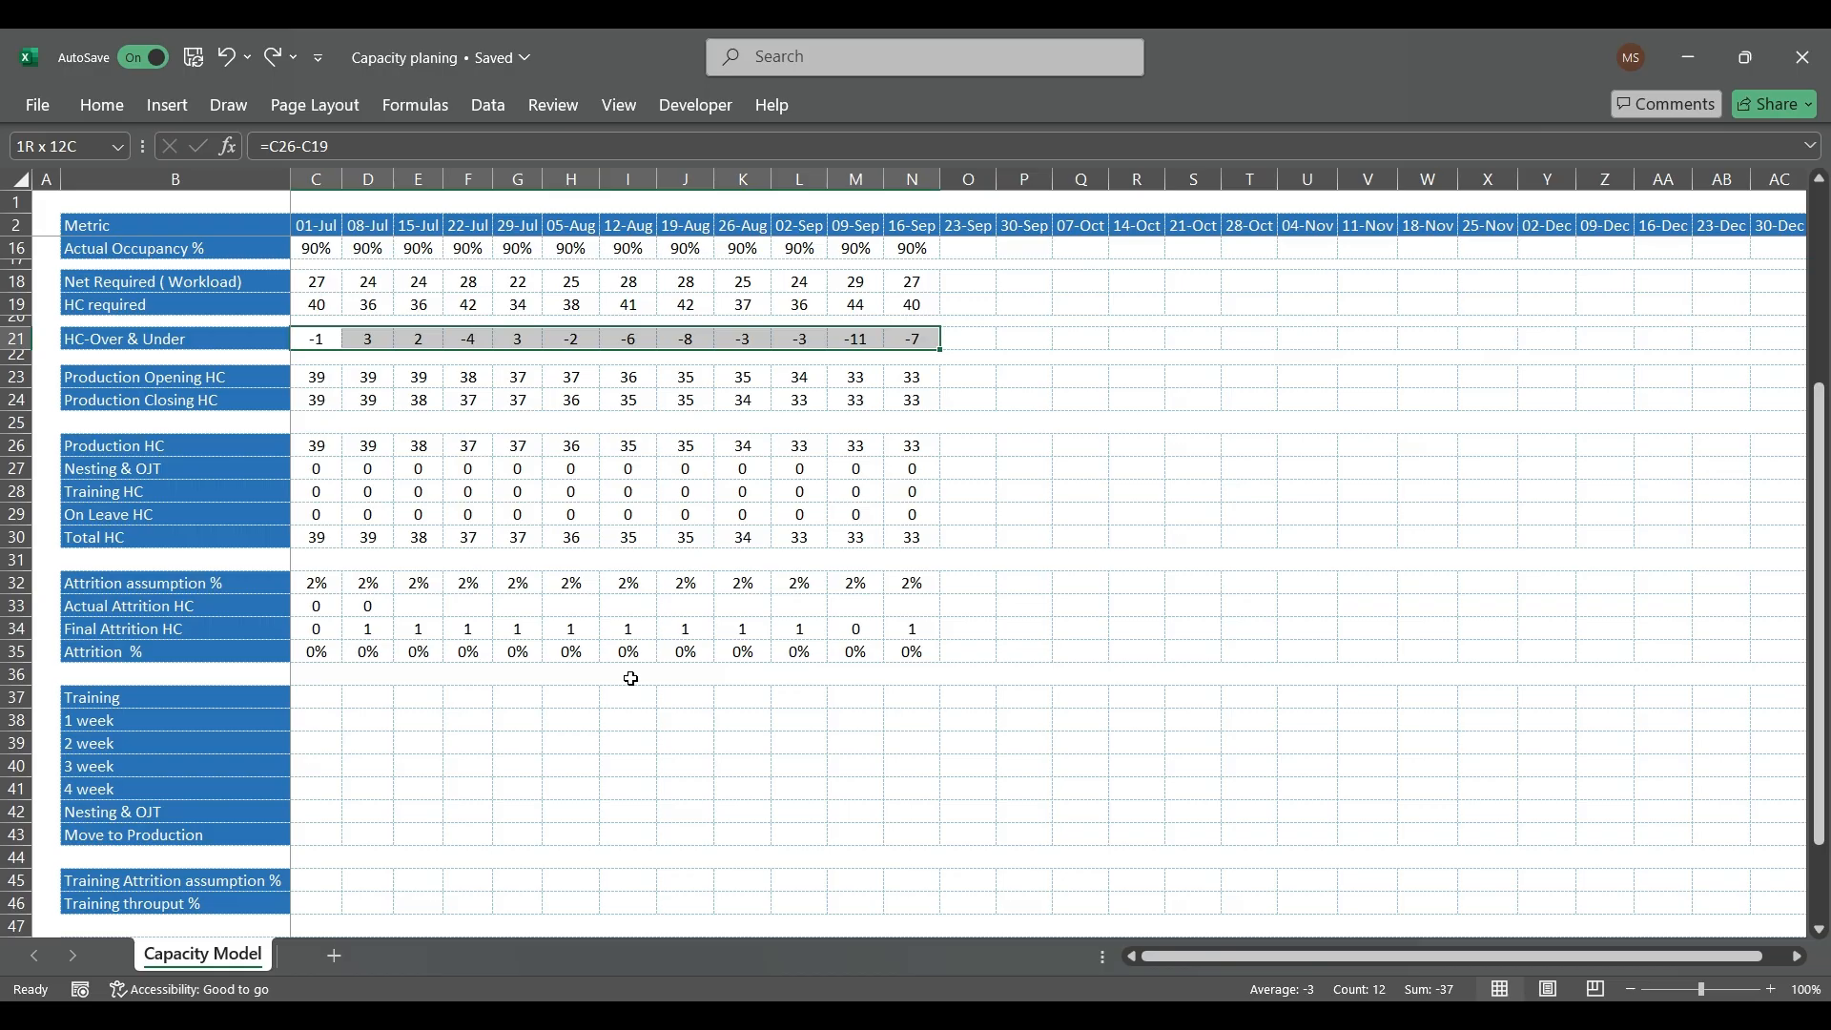
Step: Review the training section rows from Training down to Move to Production
click(313, 698)
drag(190, 743, 191, 784)
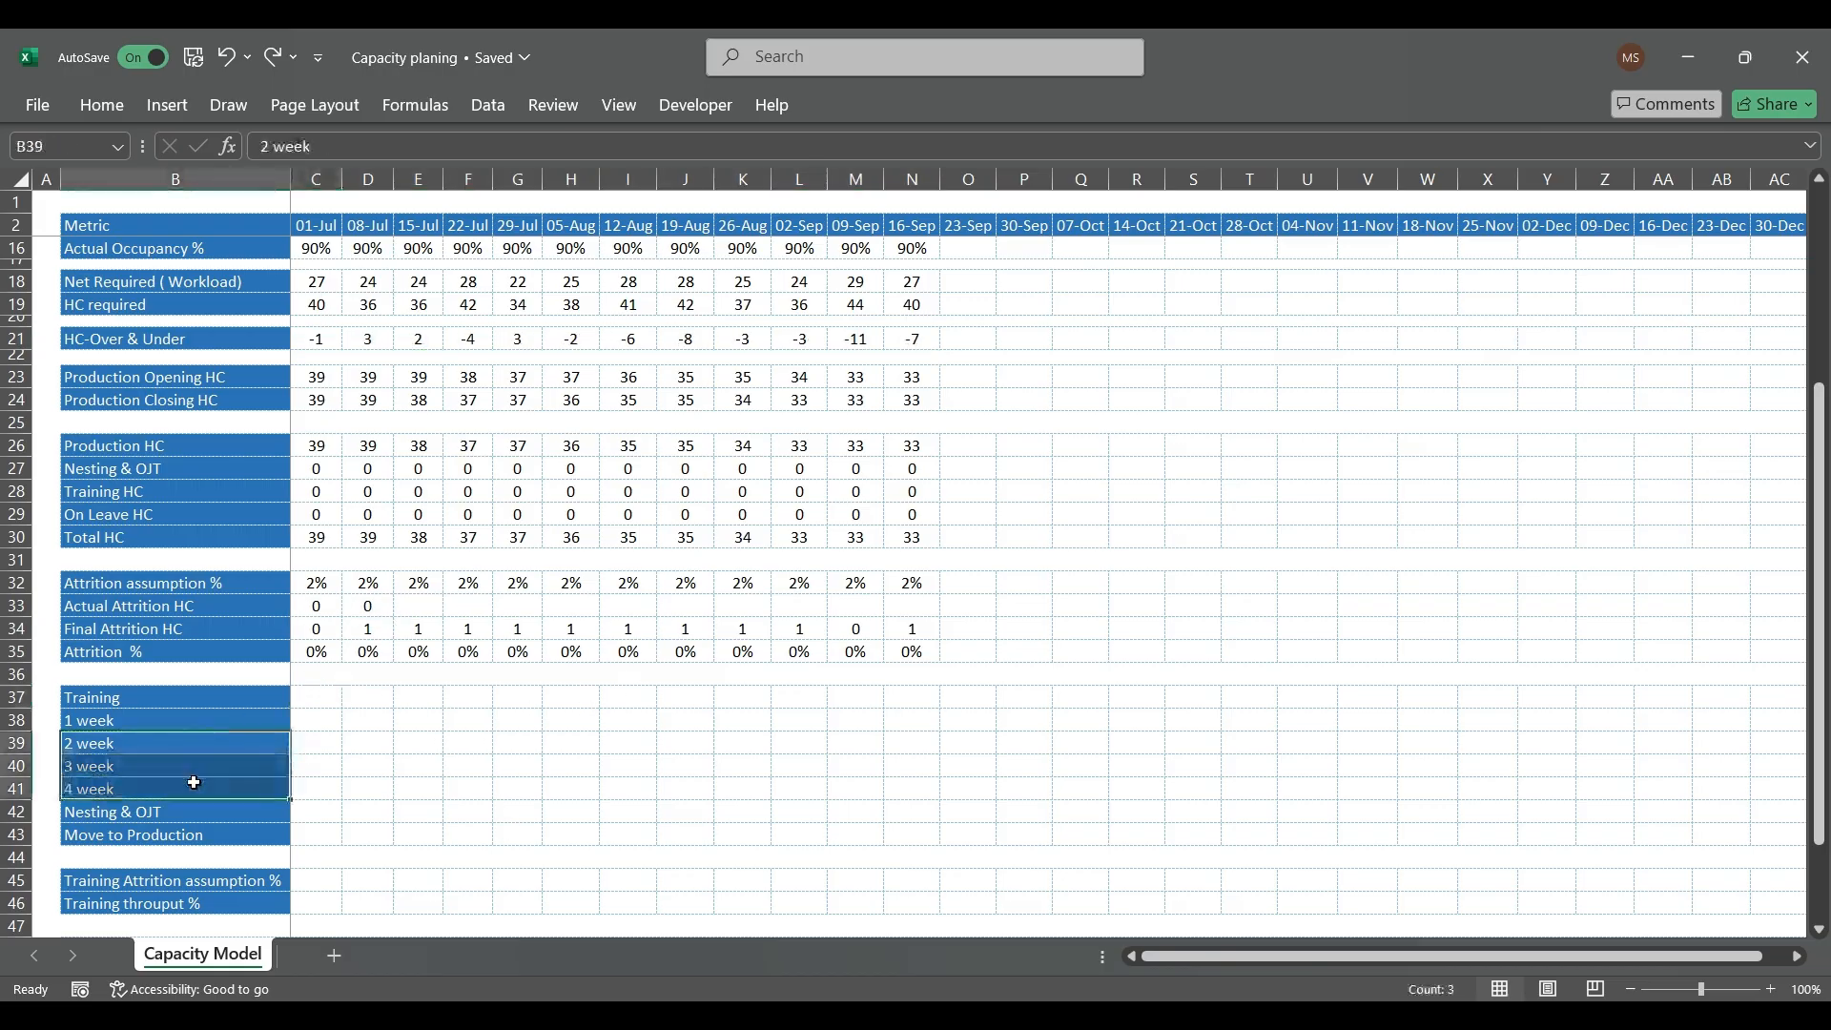
click(191, 809)
scroll(298, 715, down, 1)
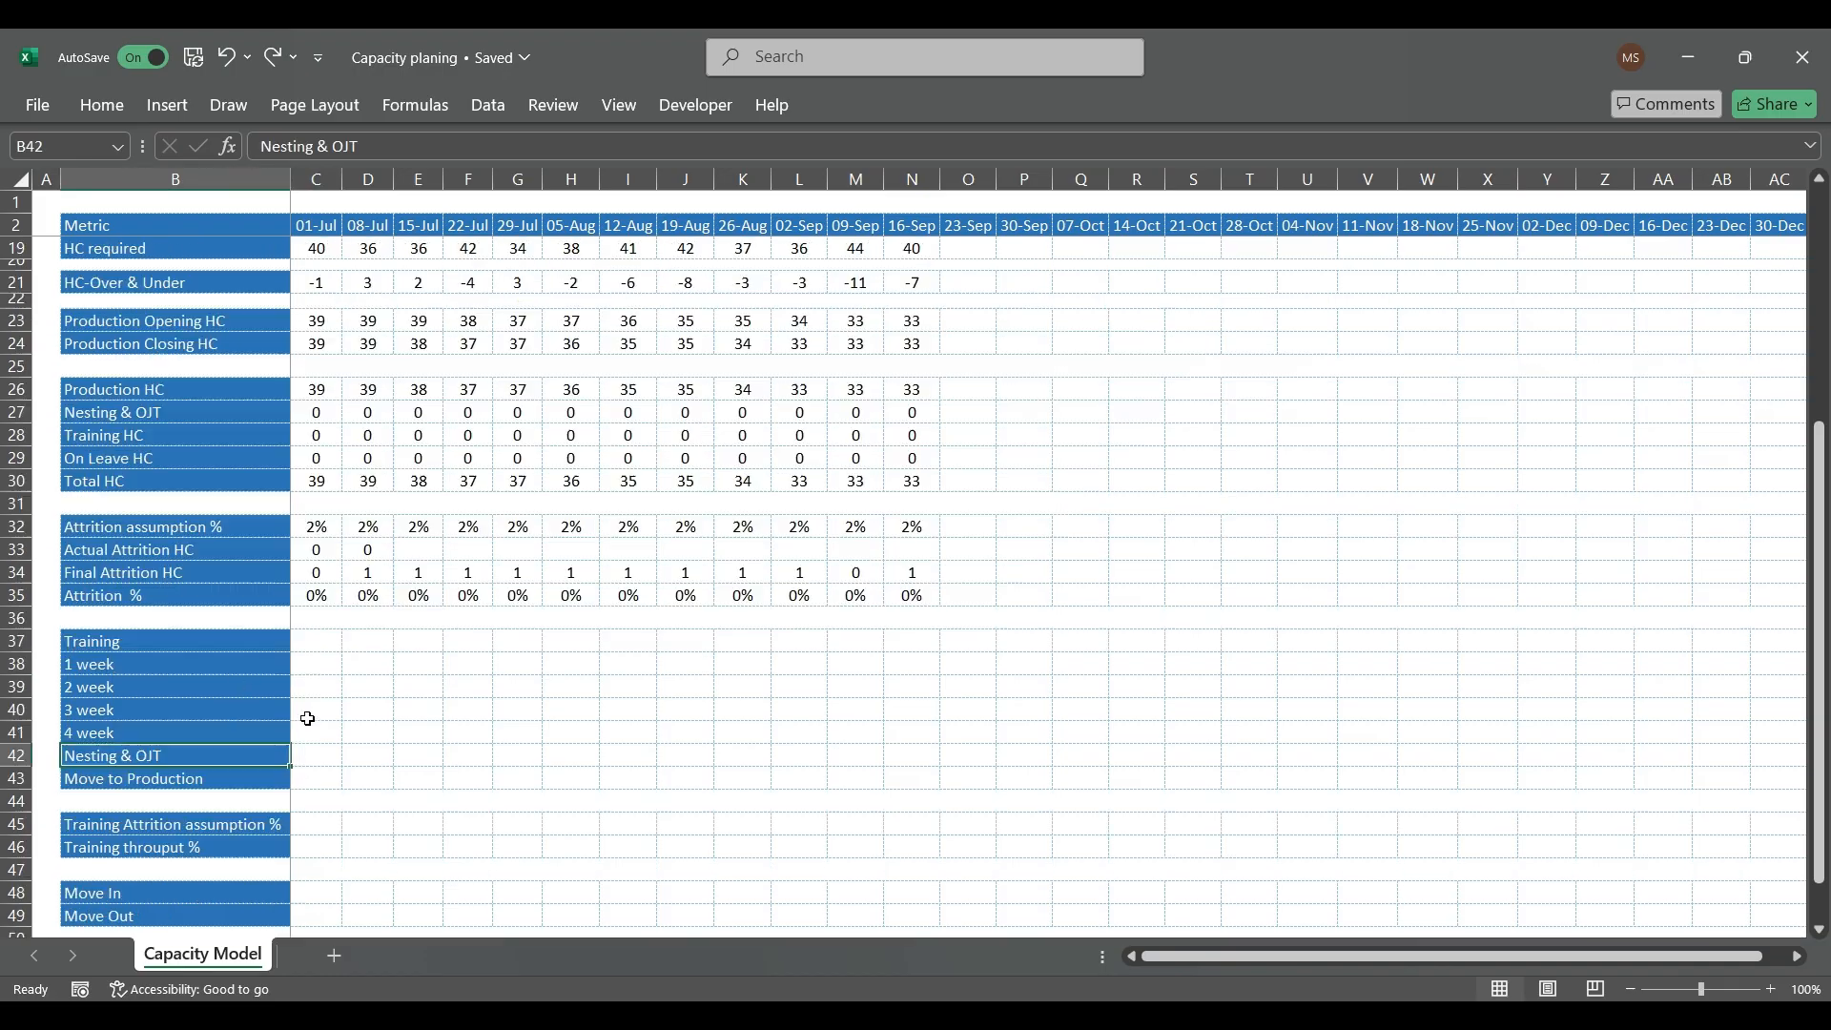
click(315, 781)
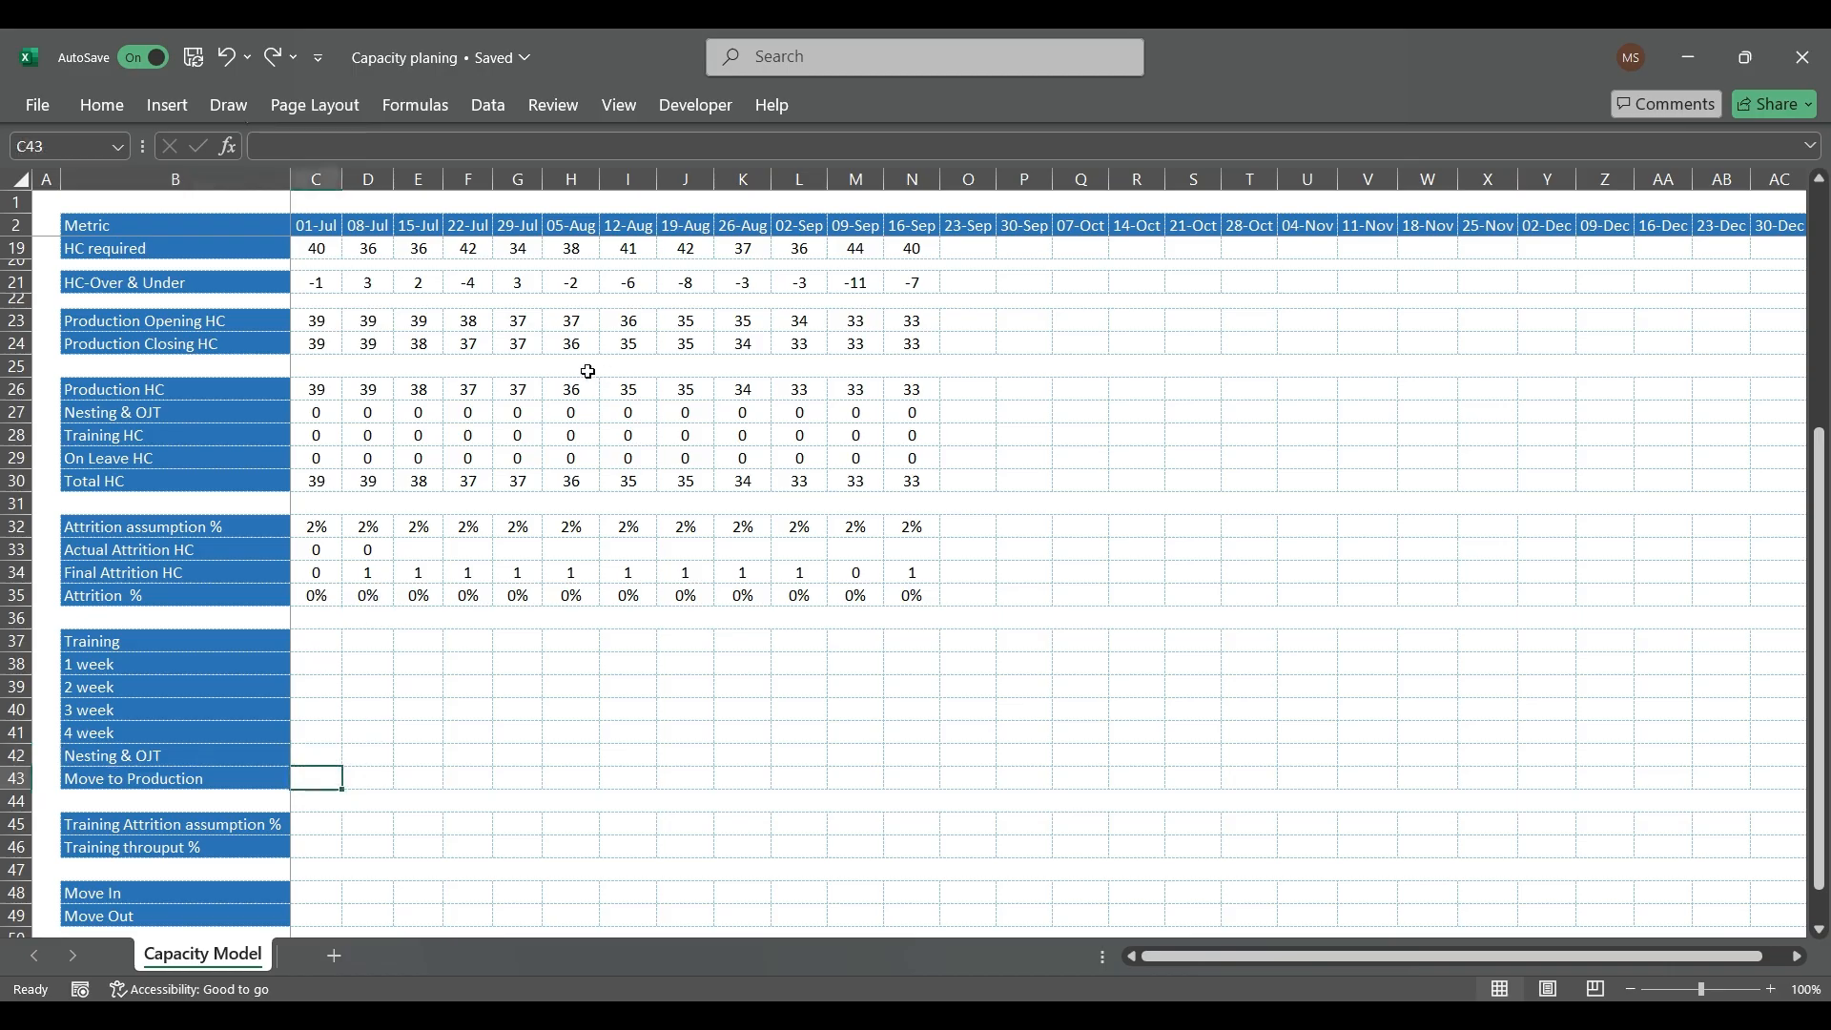
Step: Examine the weekly HC-Over & Under values for 01-Jul to 22-Jul and 05-Aug to 02-Sep
click(456, 288)
drag(456, 288, 325, 288)
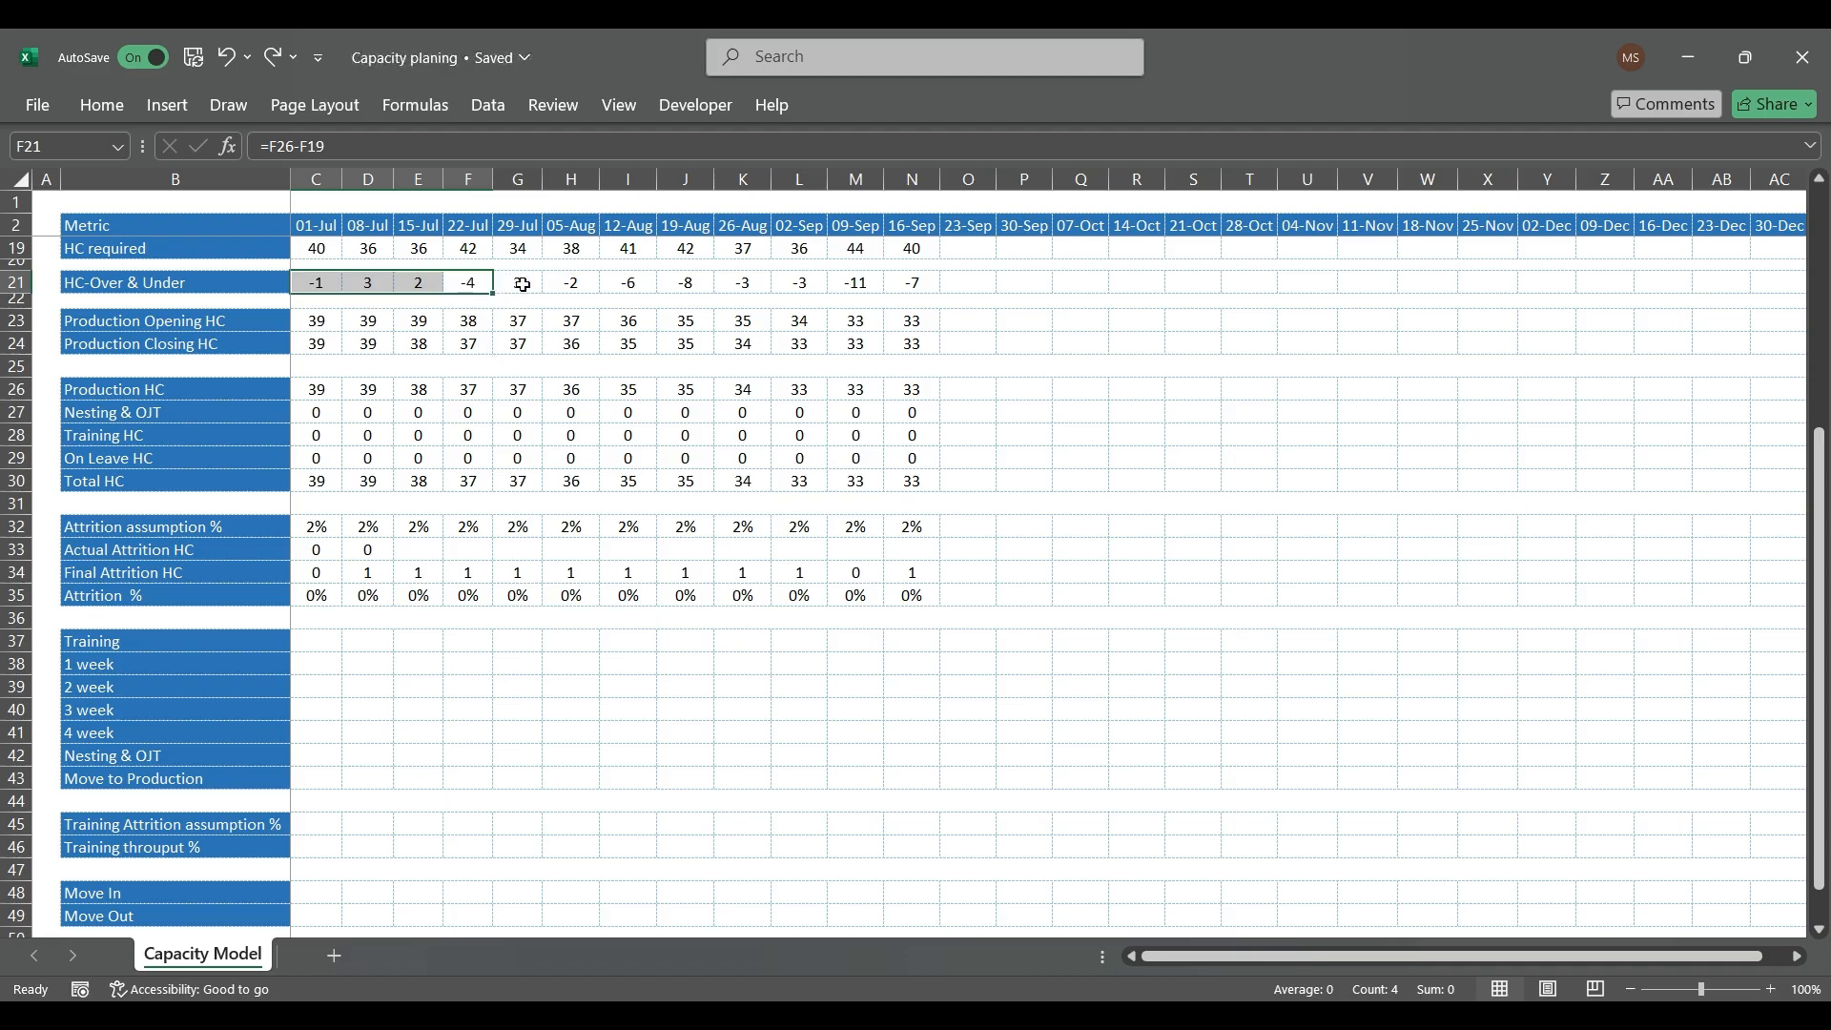
click(576, 286)
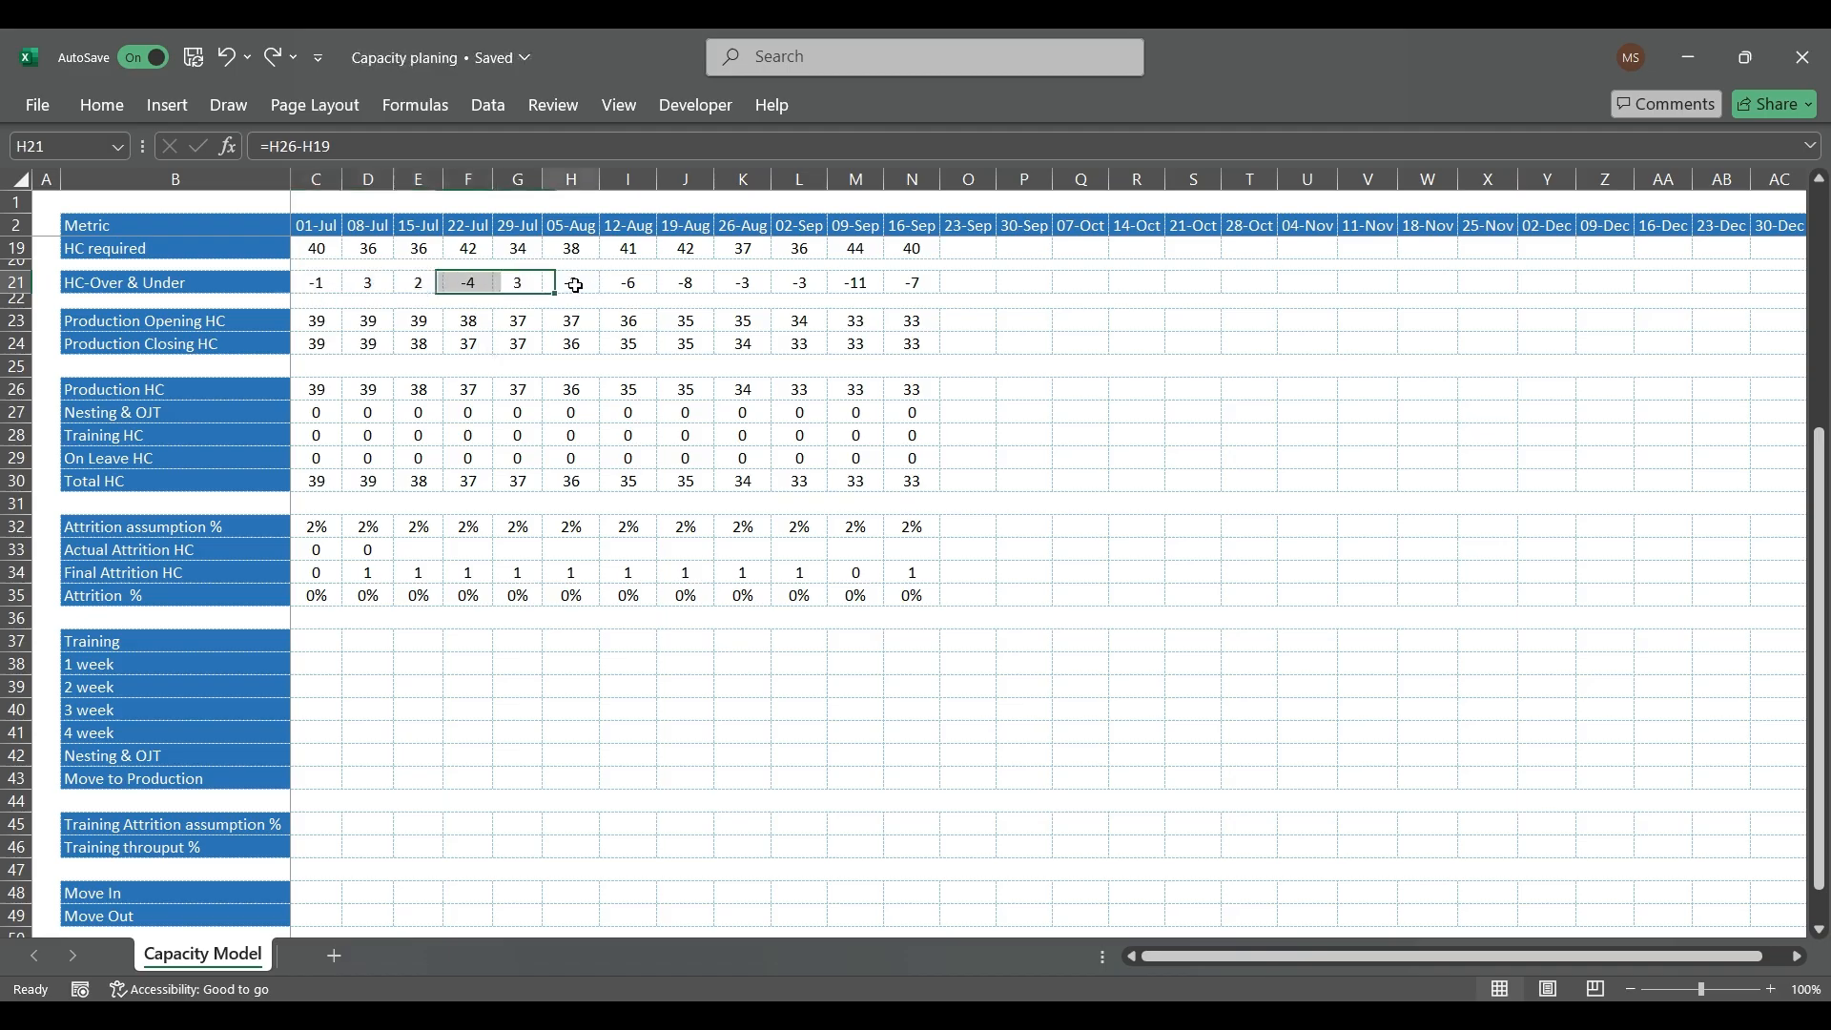
click(685, 283)
click(768, 281)
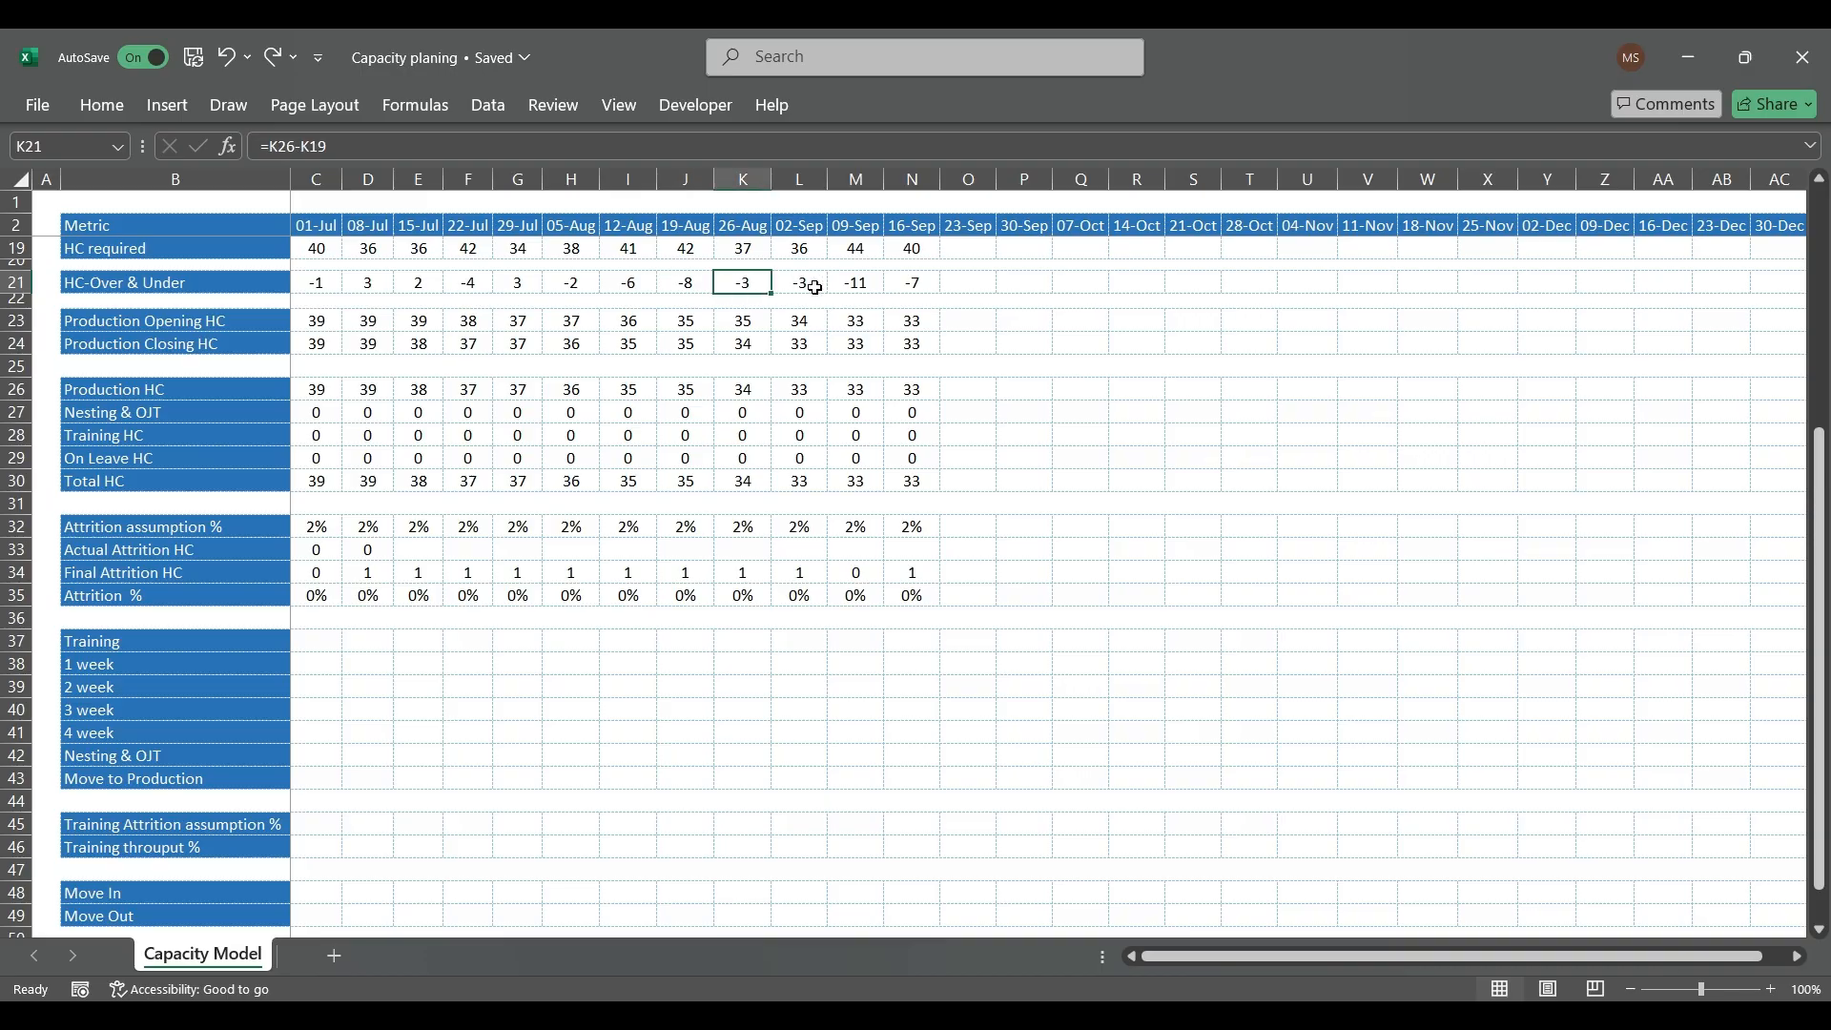
click(807, 283)
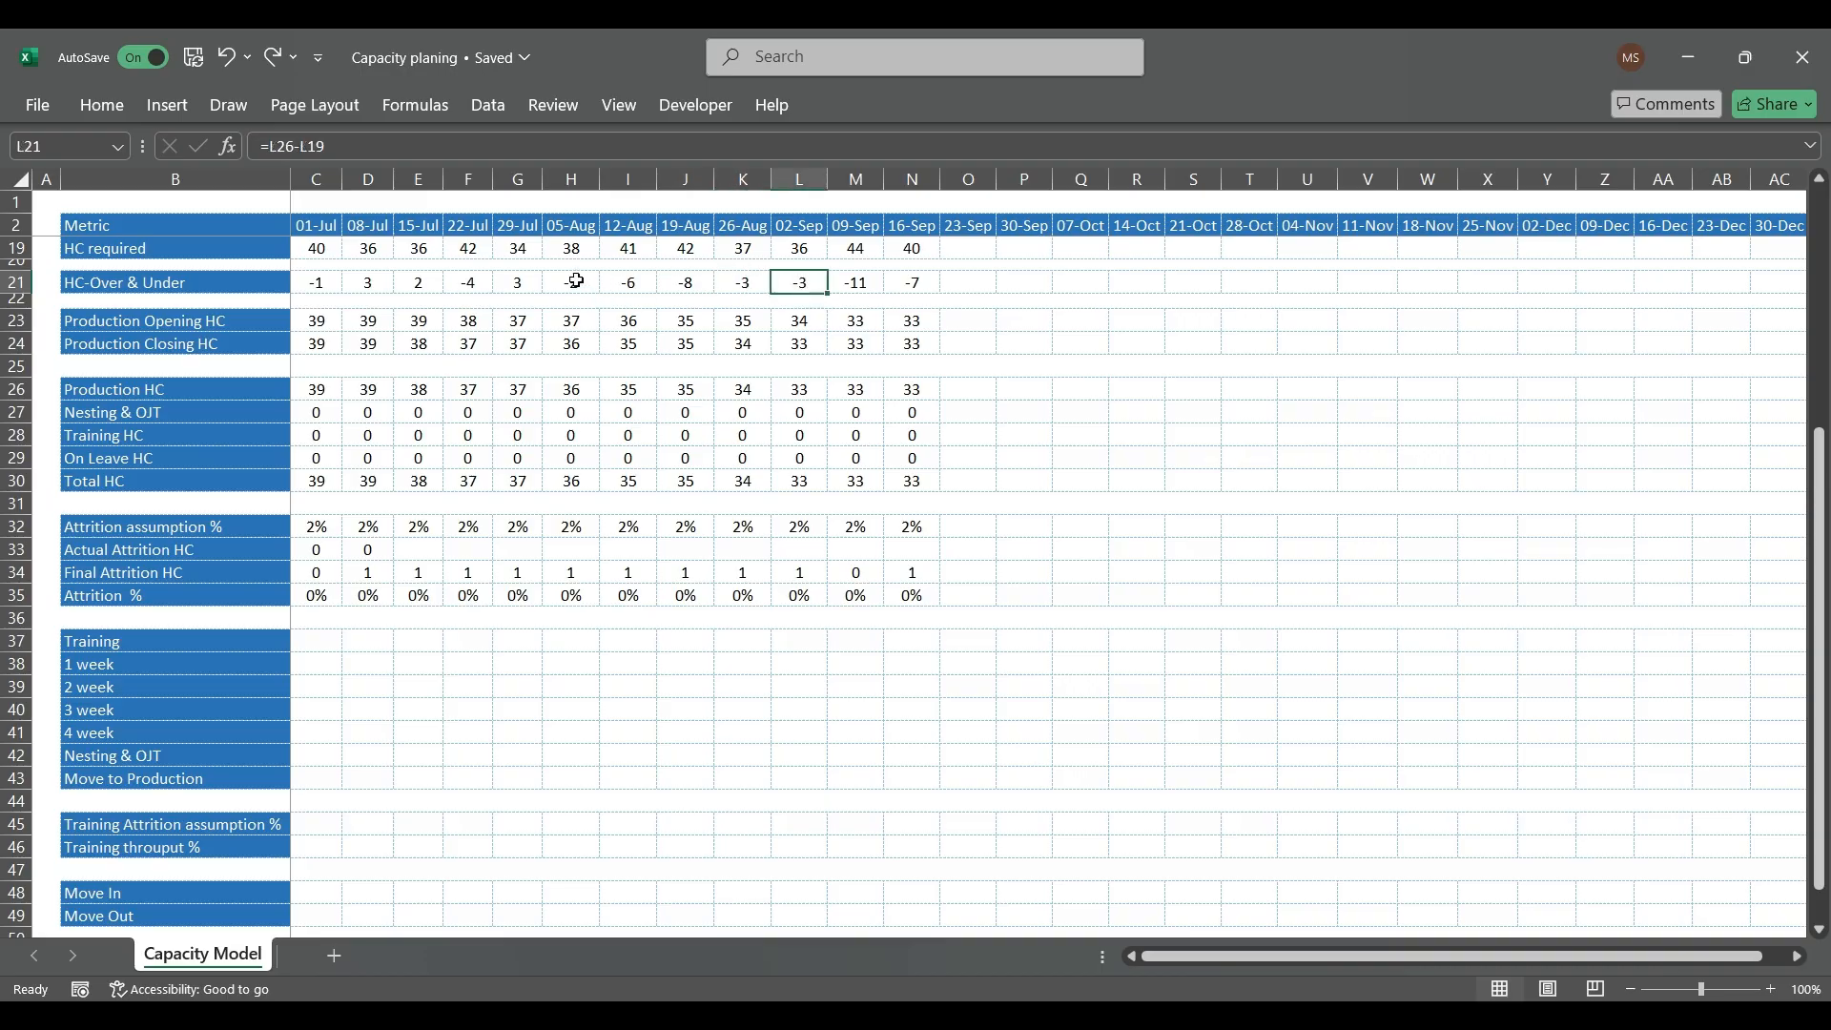
drag(576, 282, 788, 286)
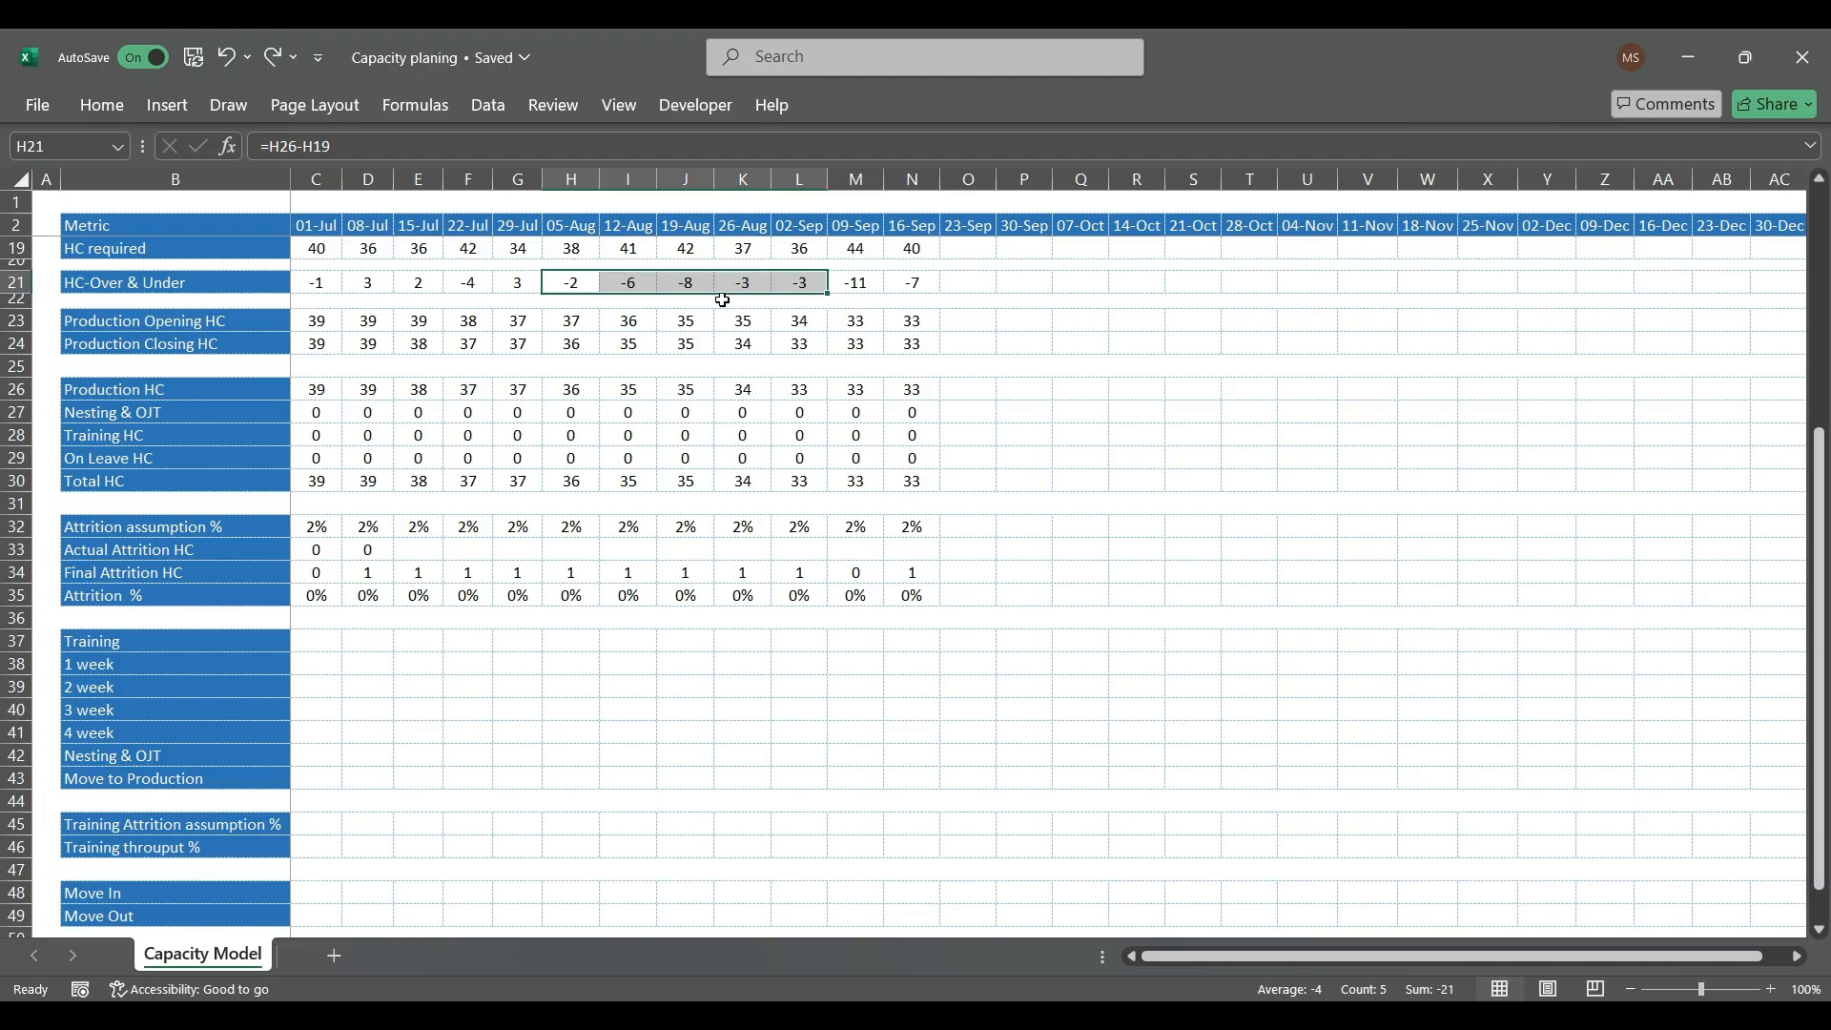
scroll(722, 367, up, 5)
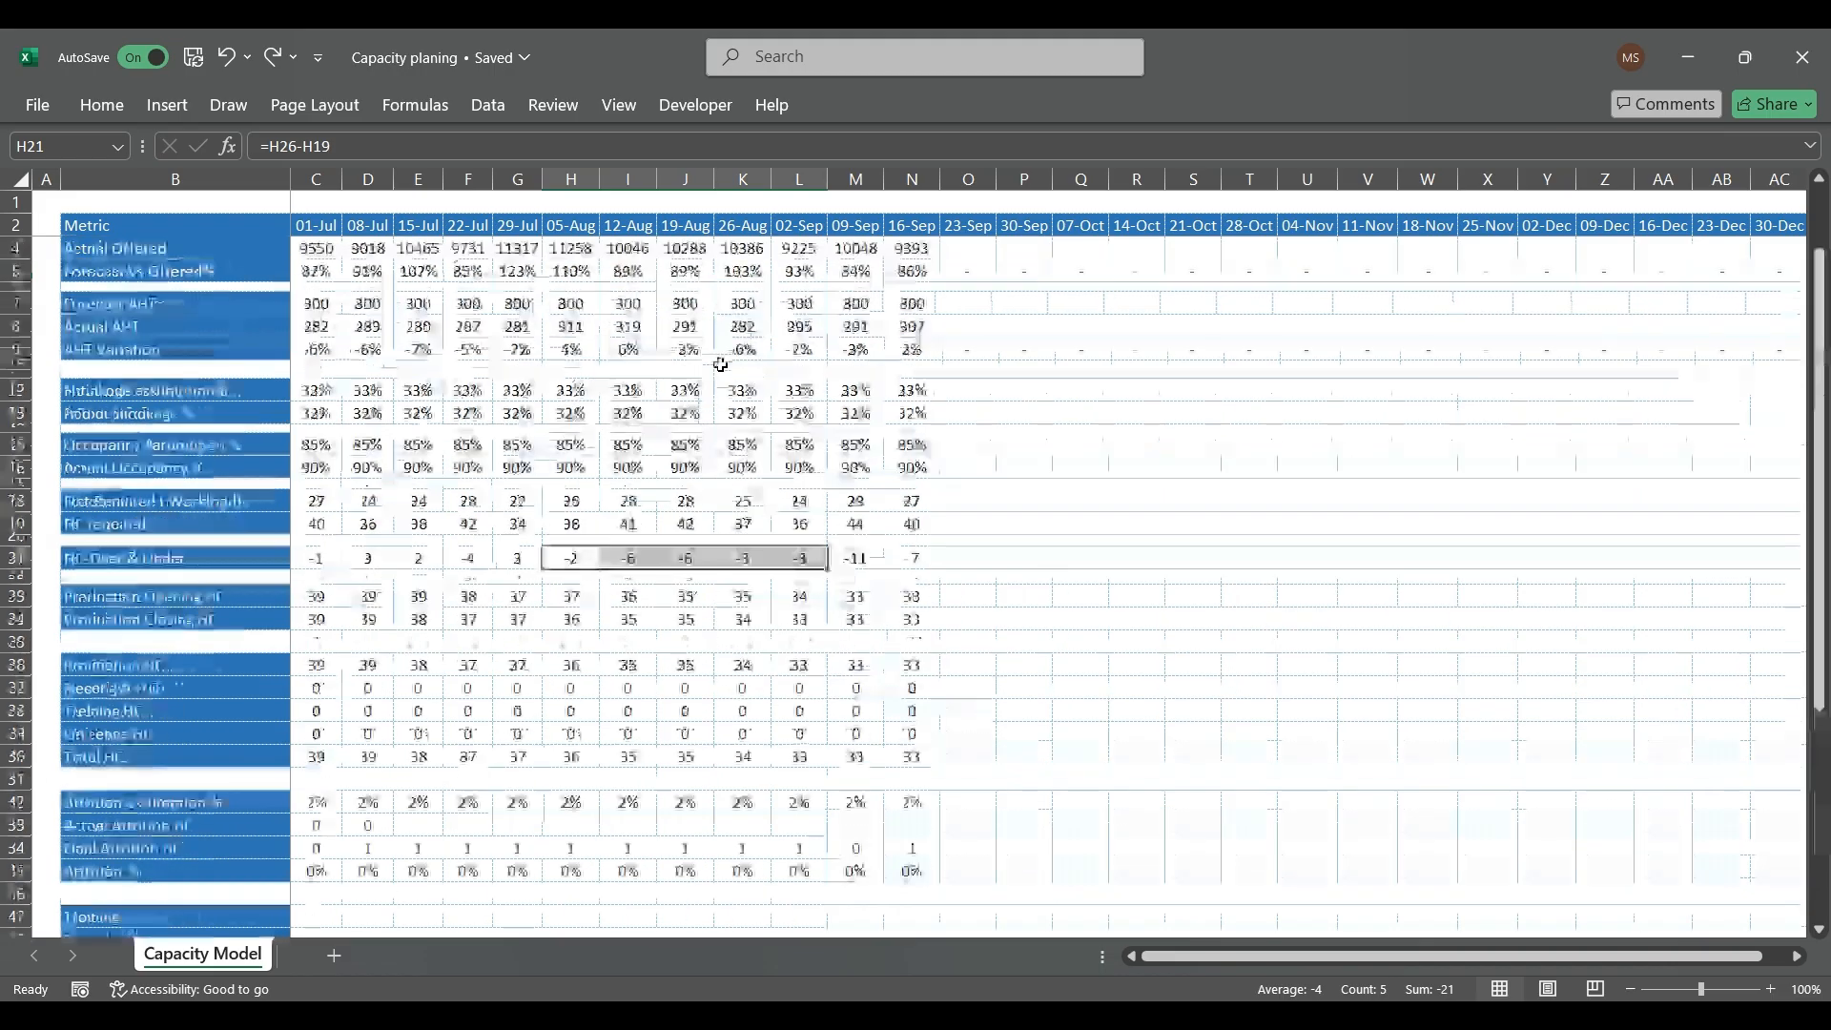
scroll(764, 599, down, 2)
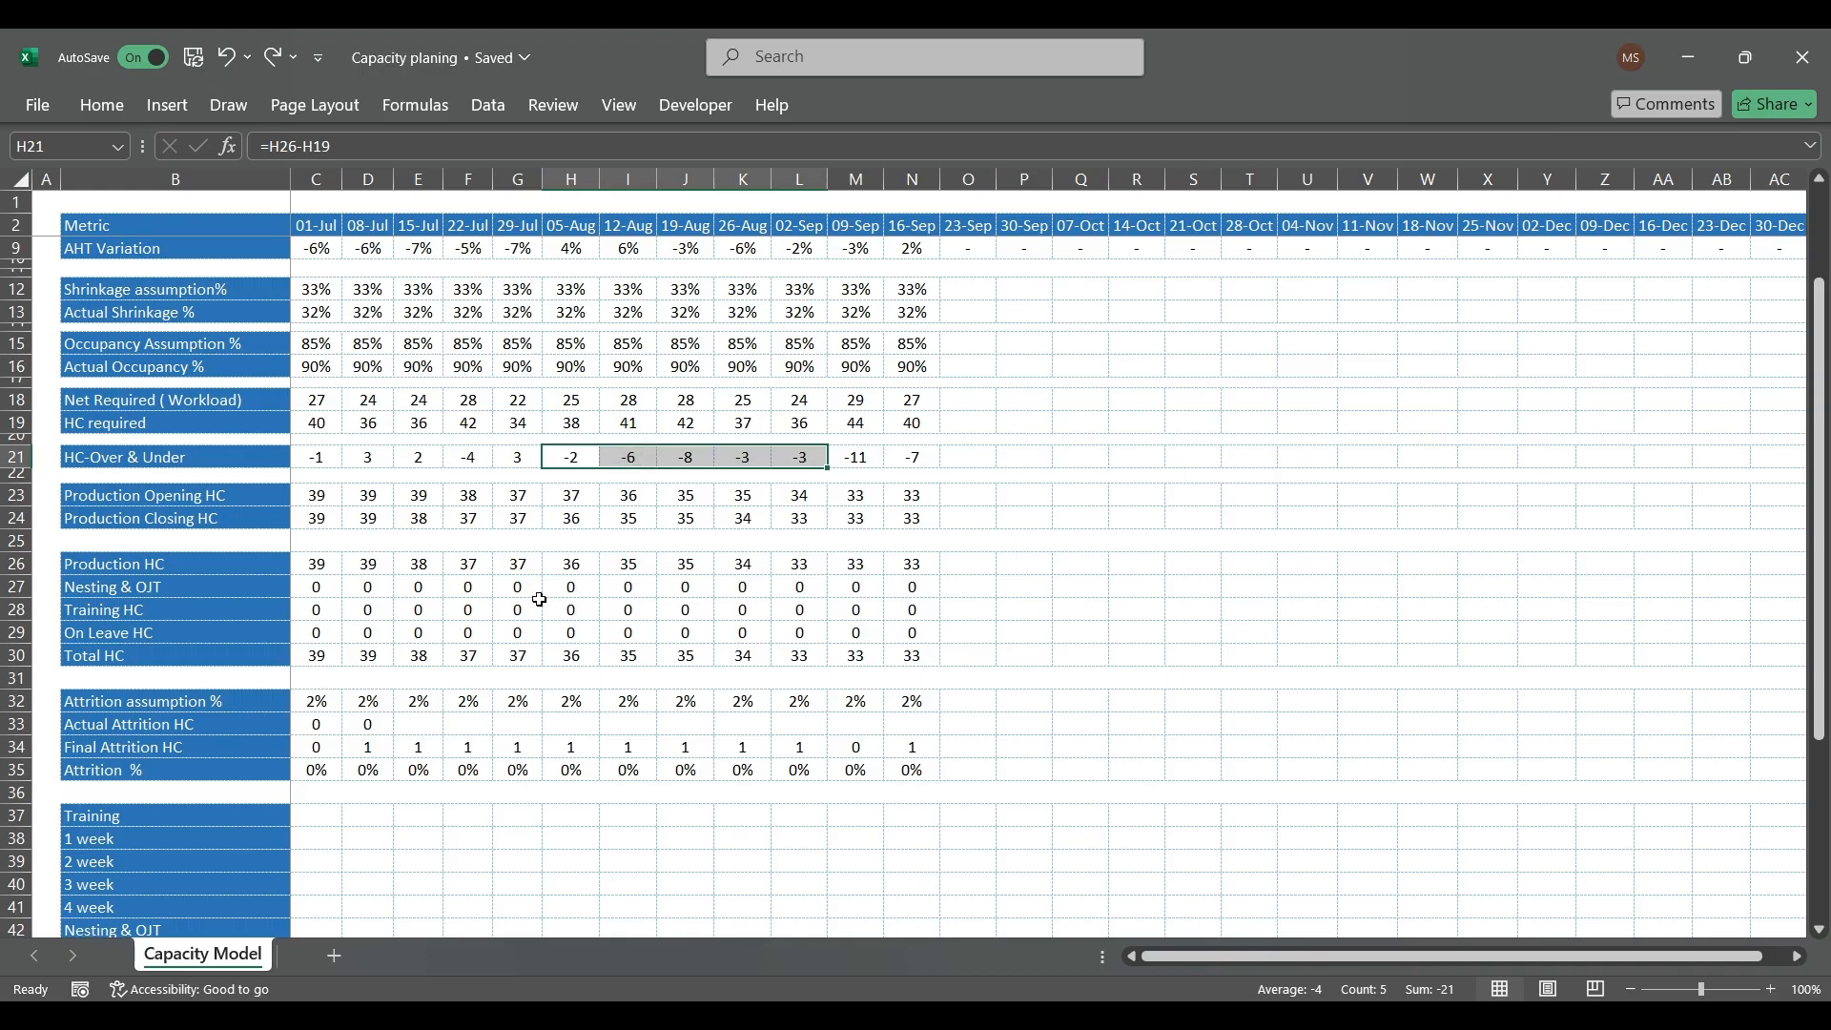
Step: Fill the Training Attrition assumption % row with 80% from 01-Jul to 16-Sep (C45:N45)
scroll(388, 789, down, 3)
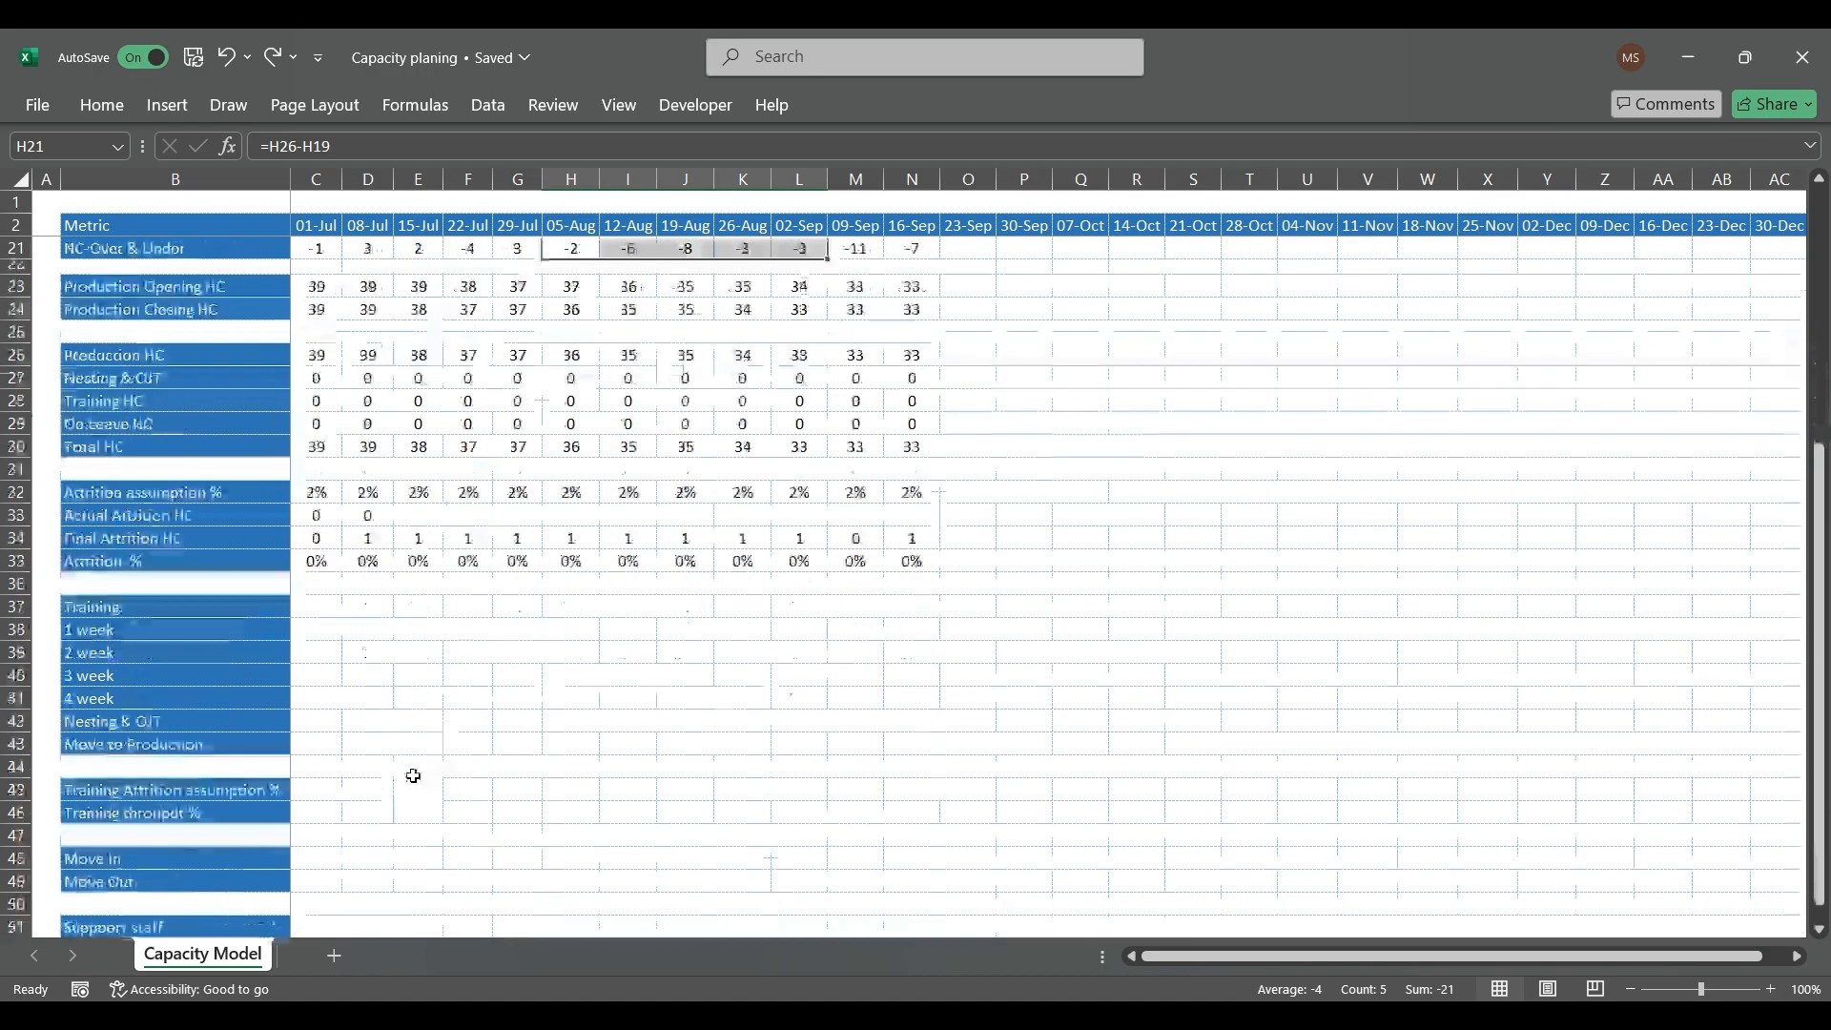
click(315, 791)
text(80)
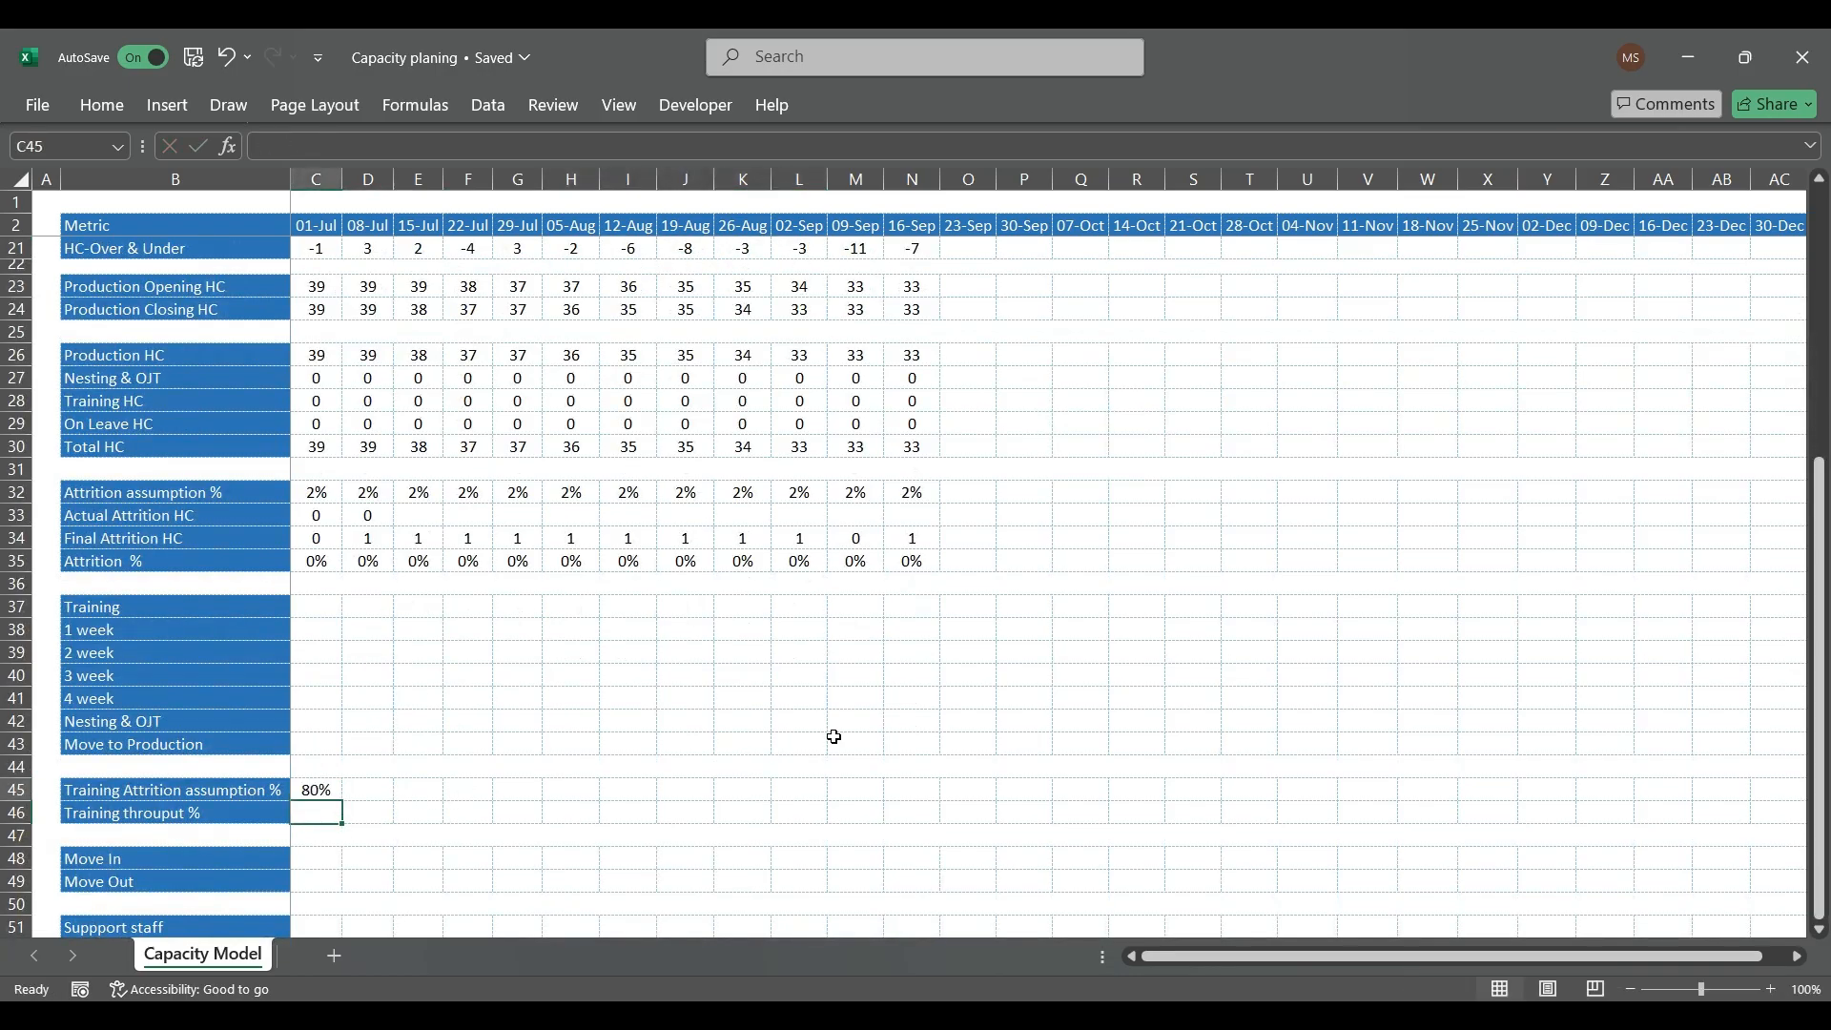
key(ctrl+Return)
key(ctrl+c)
key(shift+Right)
key(shift+Right)
key(shift+Right)
key(shift+Right)
key(shift+Right)
key(shift+Right)
key(shift+Right)
key(shift+Right)
key(shift+Right)
key(shift+Right)
key(shift+Right)
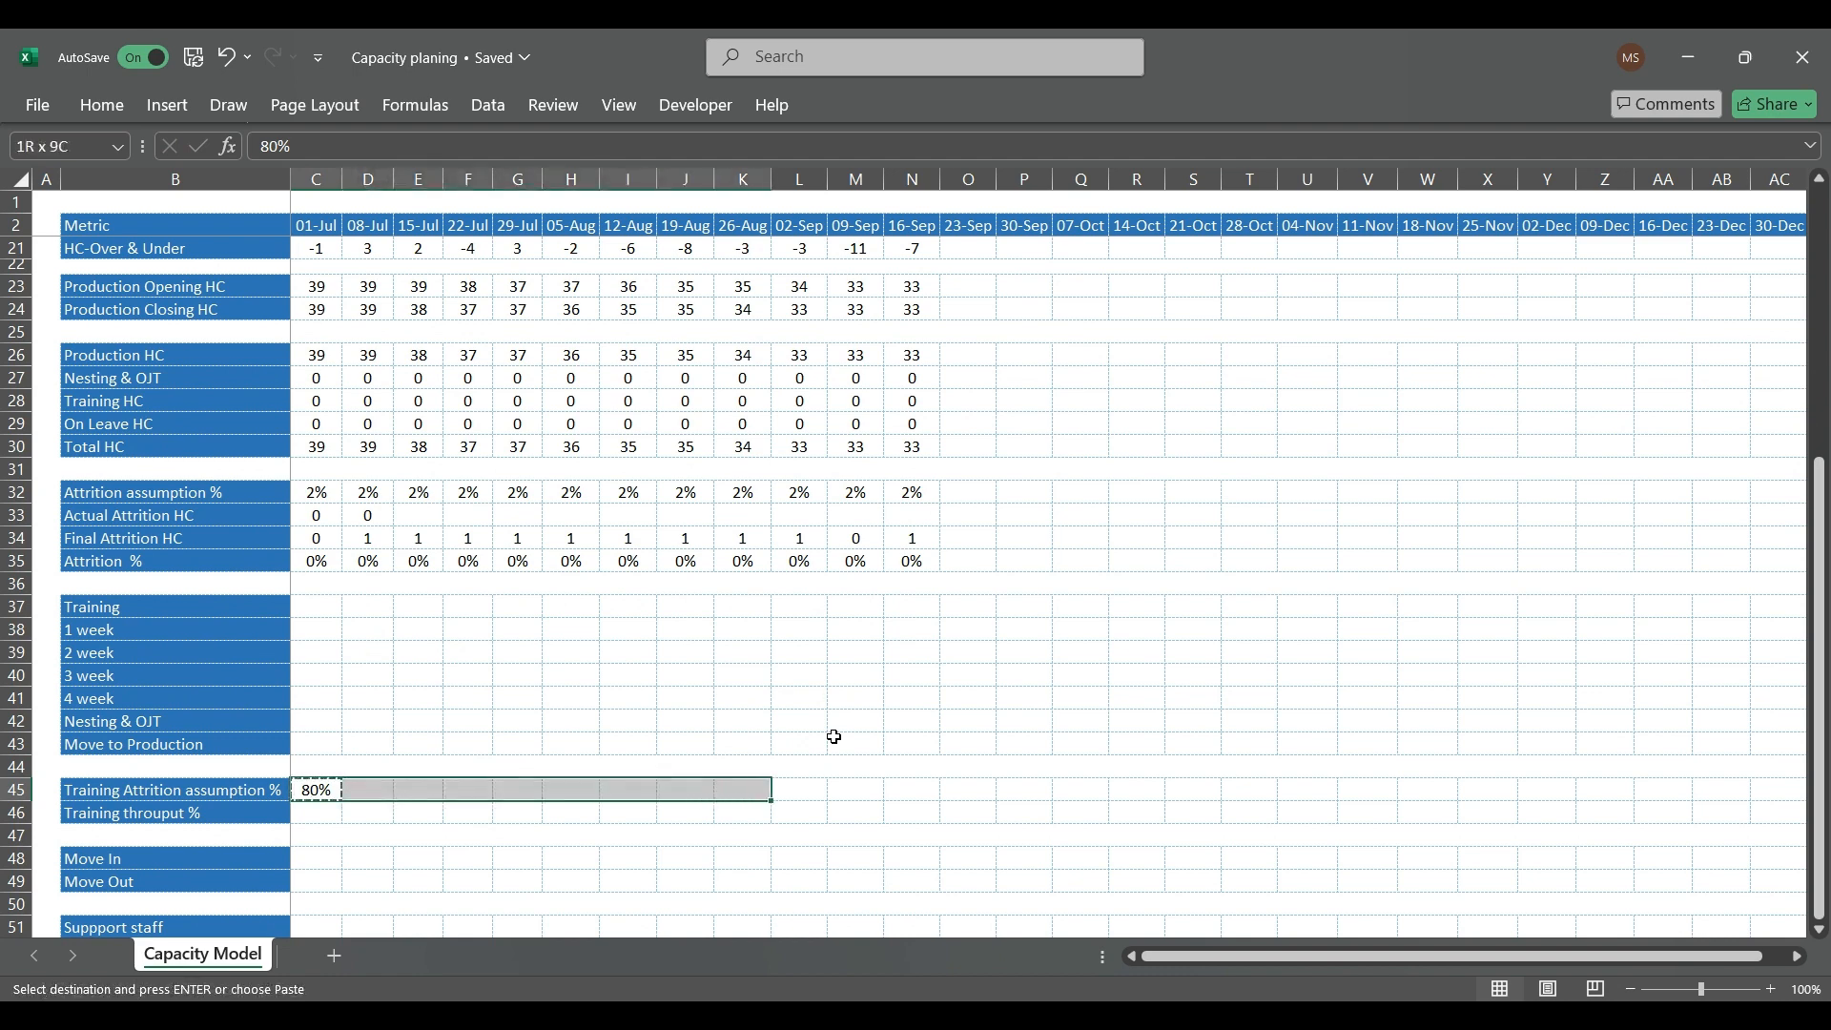
key(ctrl+v)
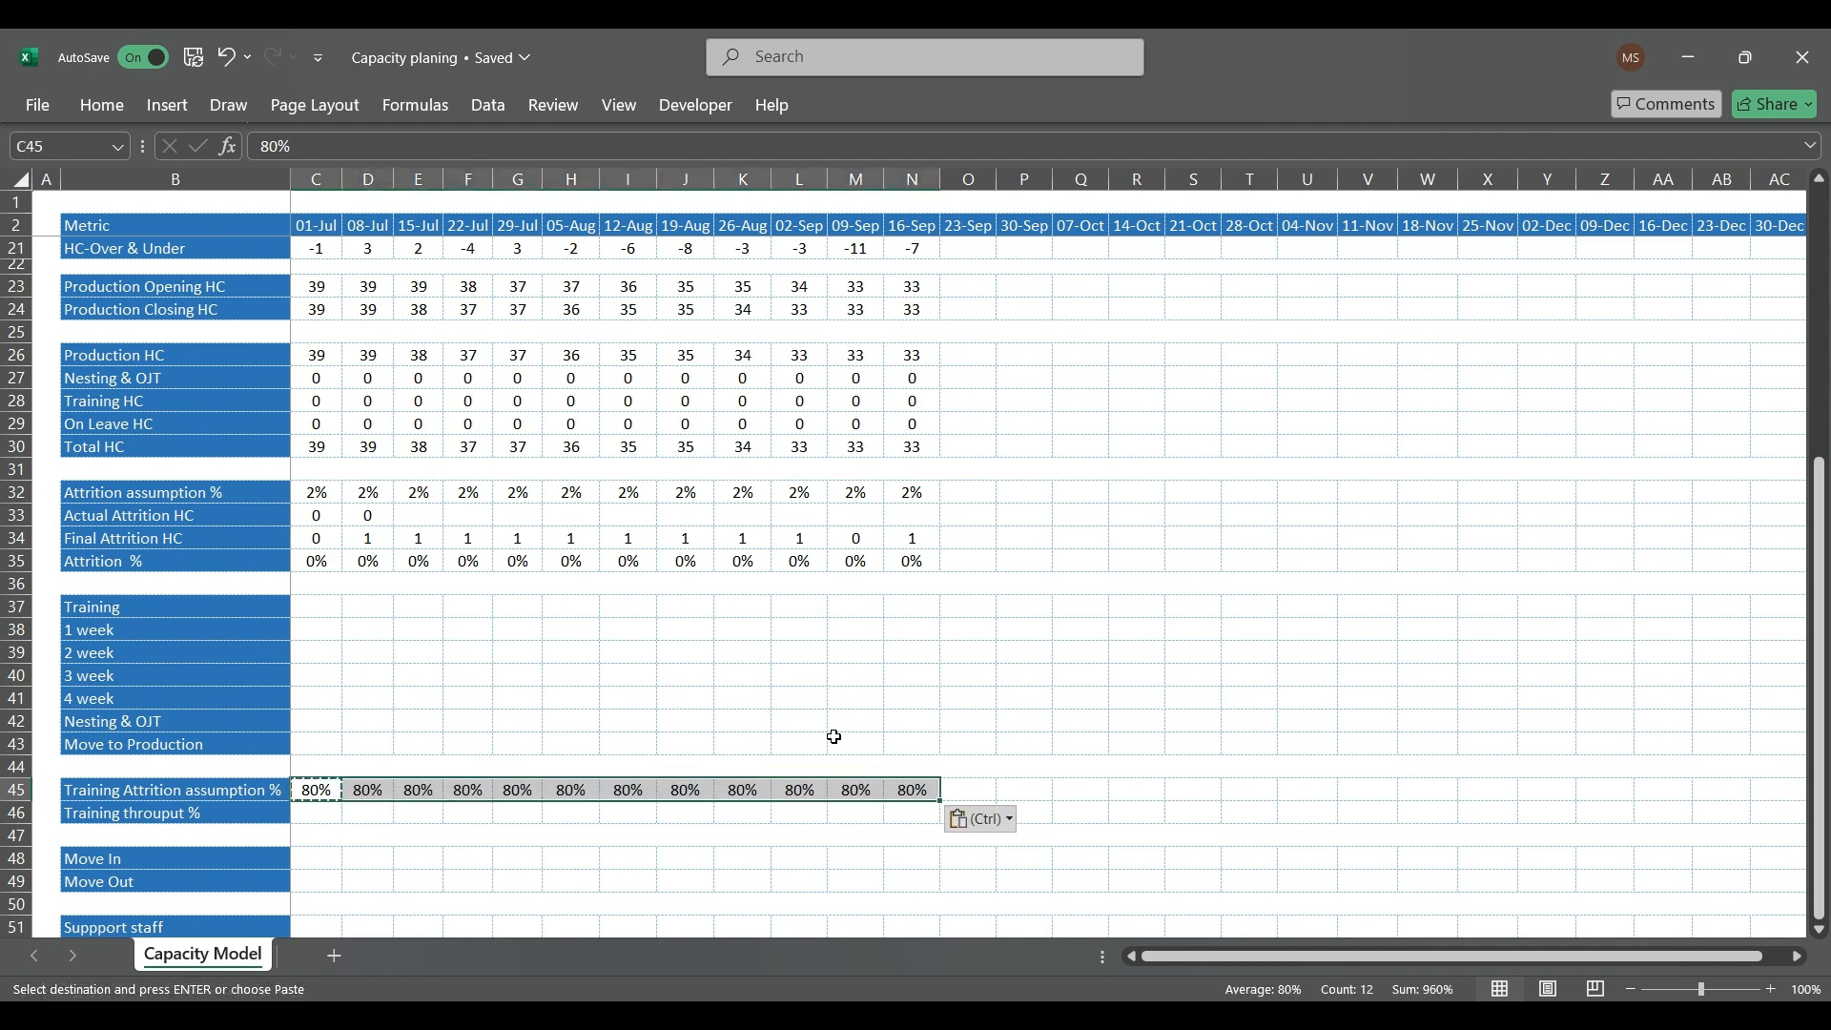
Step: Set the Training Attrition assumption % to 2% for every week from 01-Jul to 16-Sep (C45:N45)
key(Down)
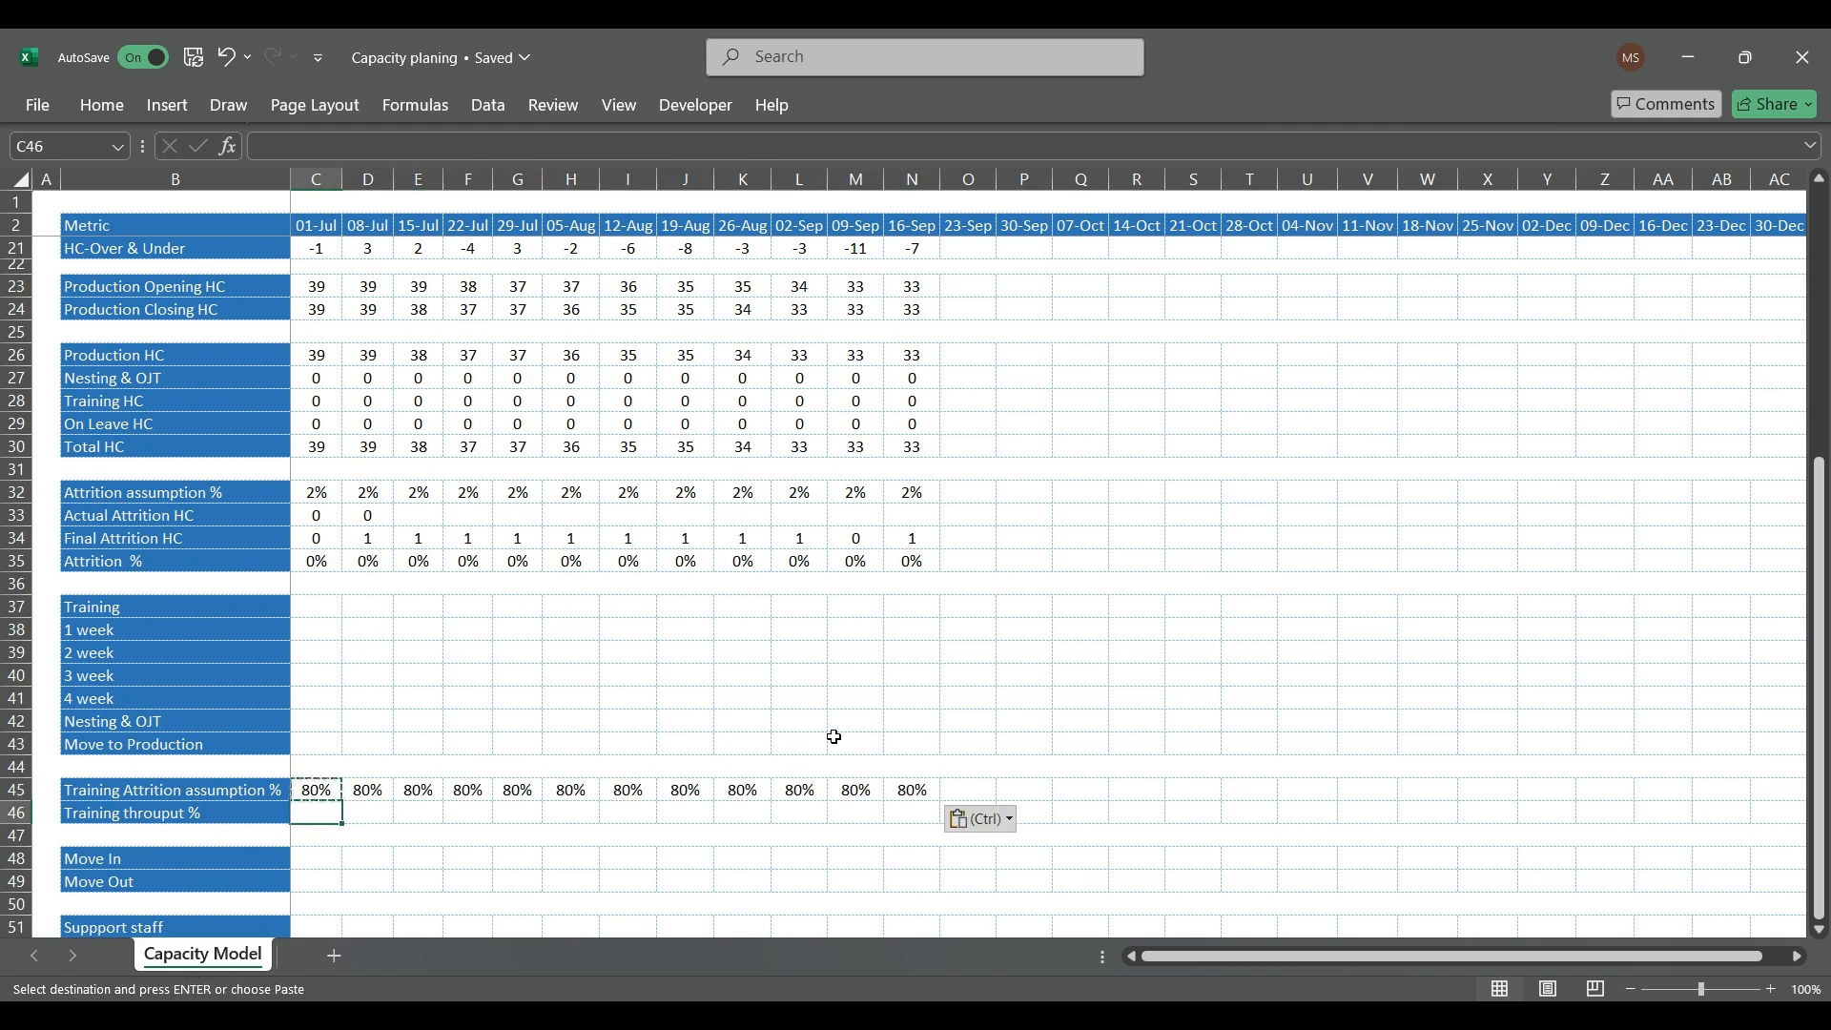
key(Left)
key(Up)
key(Right)
text(2)
key(Return)
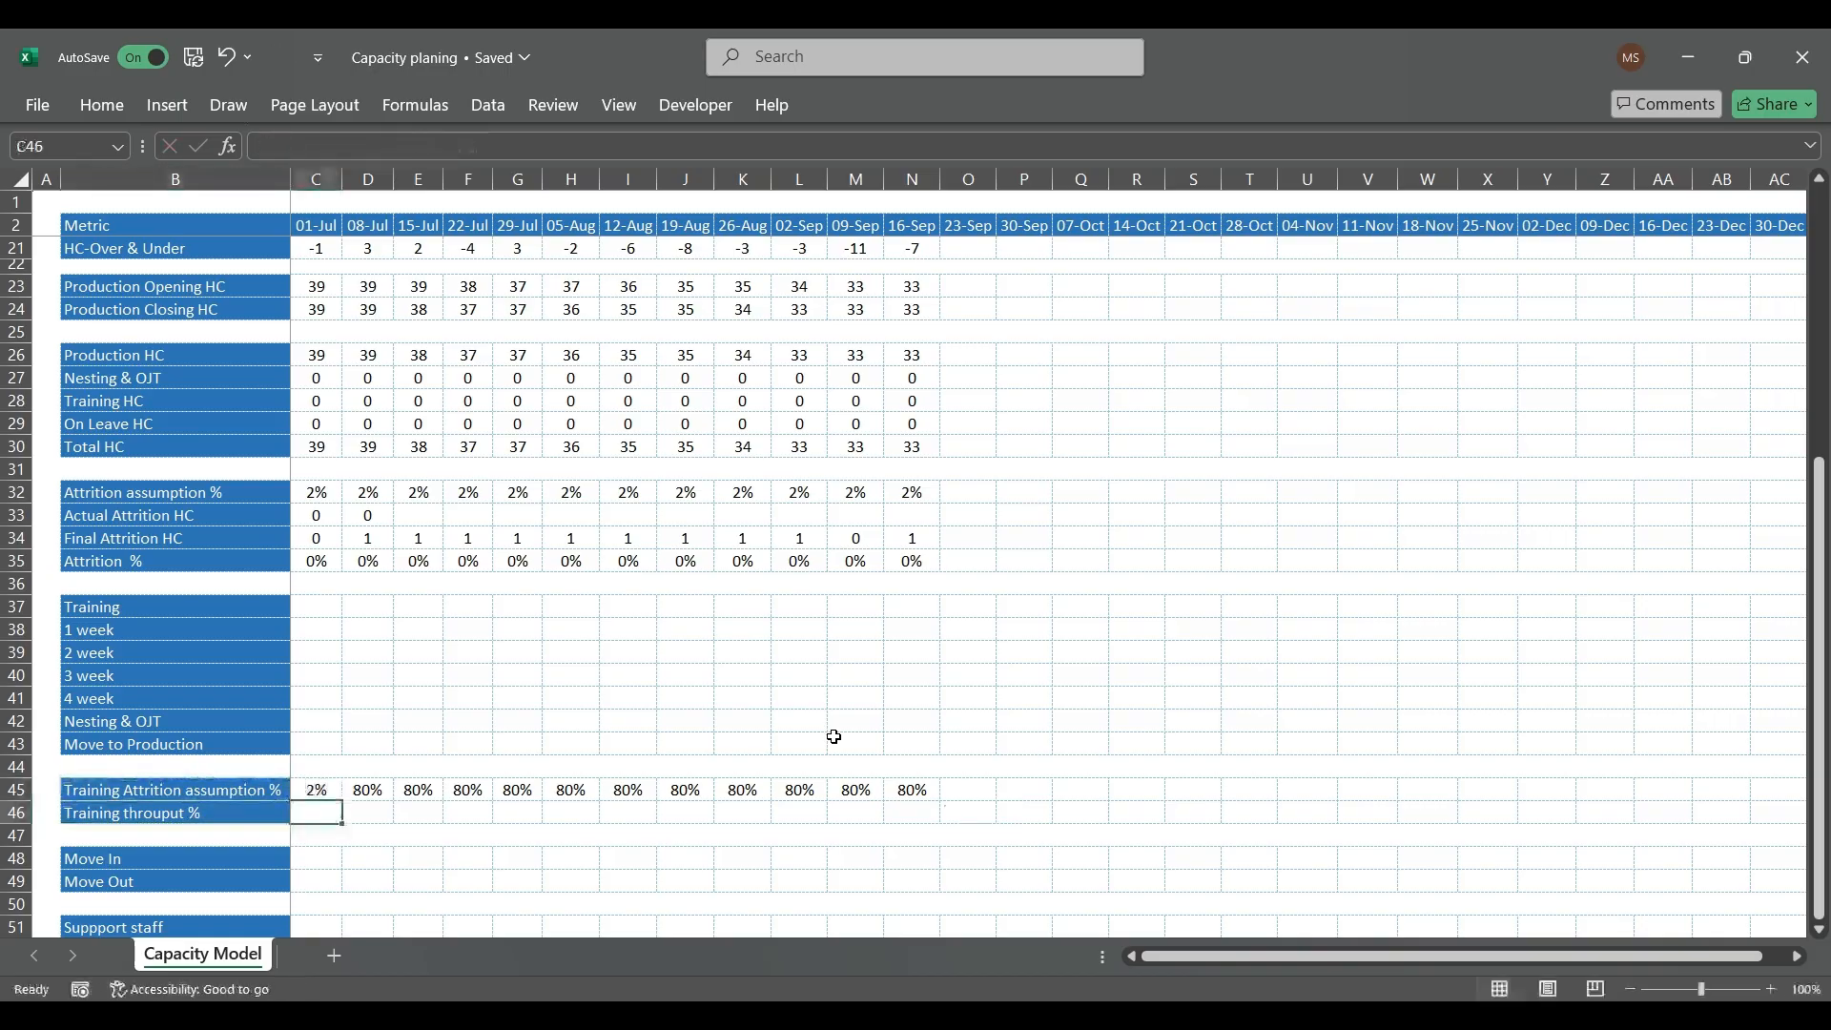
key(Up)
key(ctrl+c)
key(ctrl+shift+Right)
key(ctrl+v)
Step: Set the 01-Jul Training throuput % in C46 to 80%
key(Down)
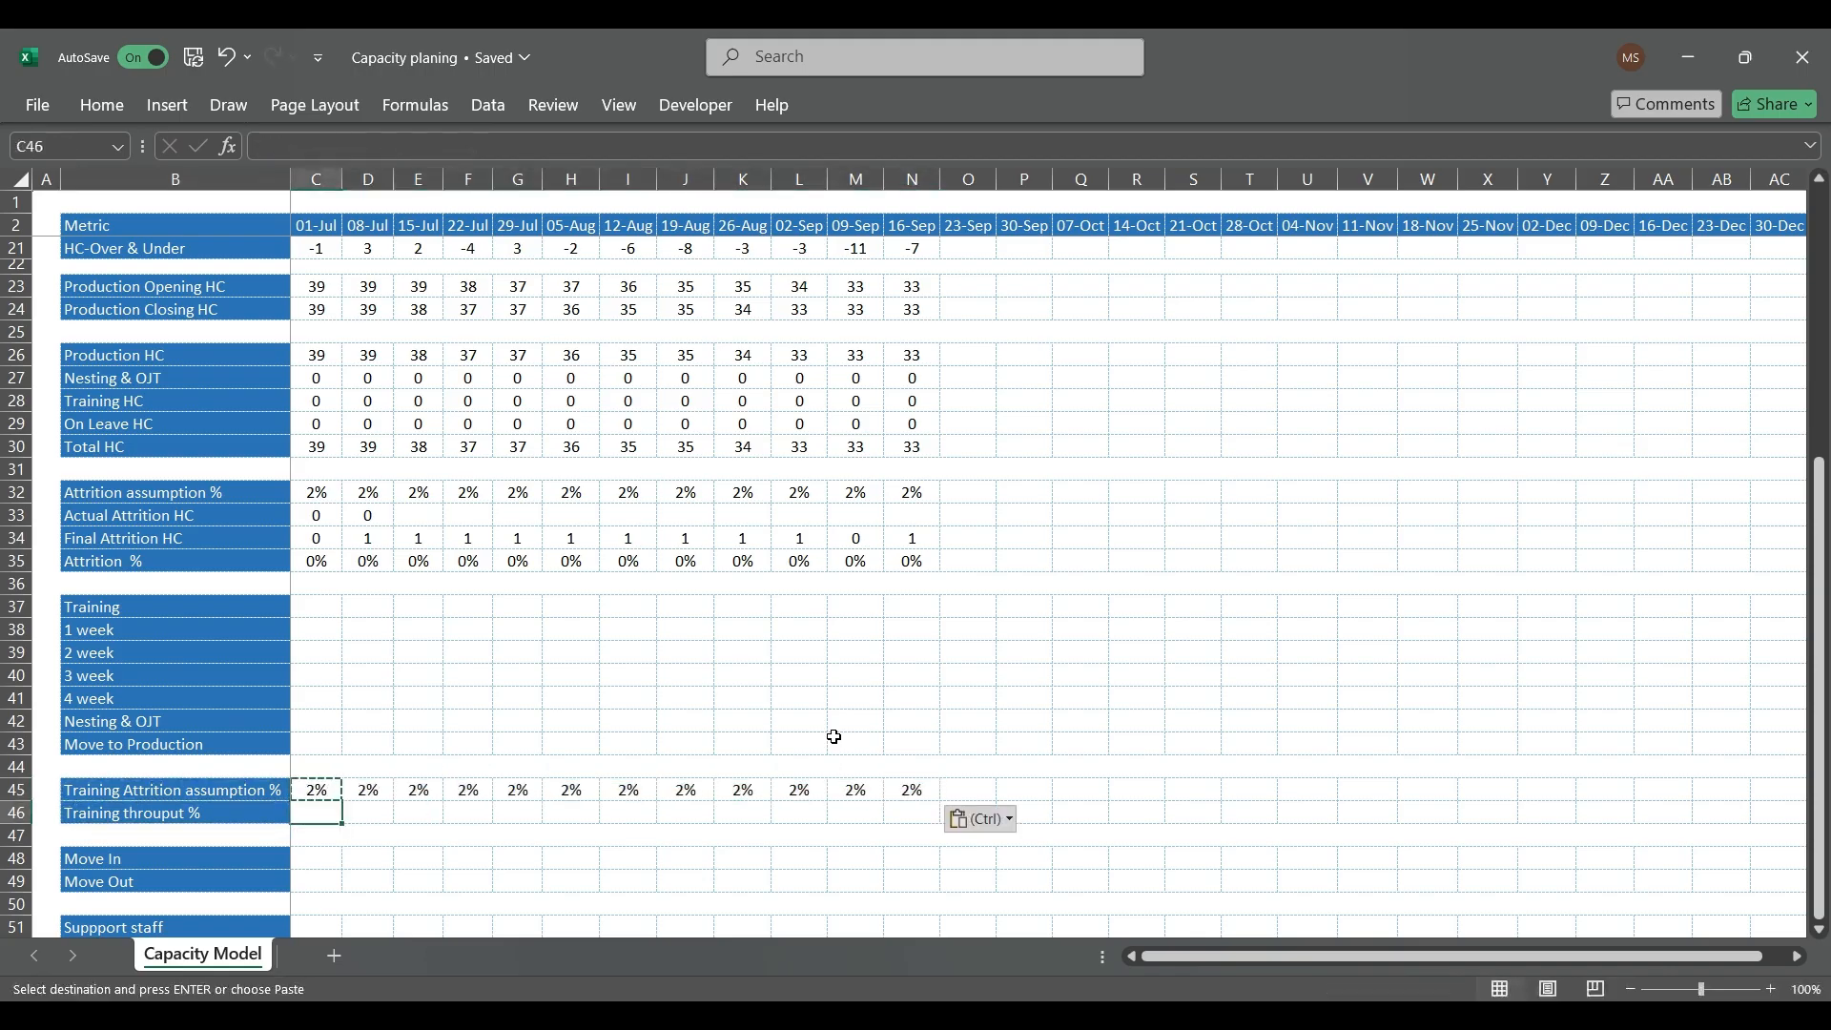
text(=)
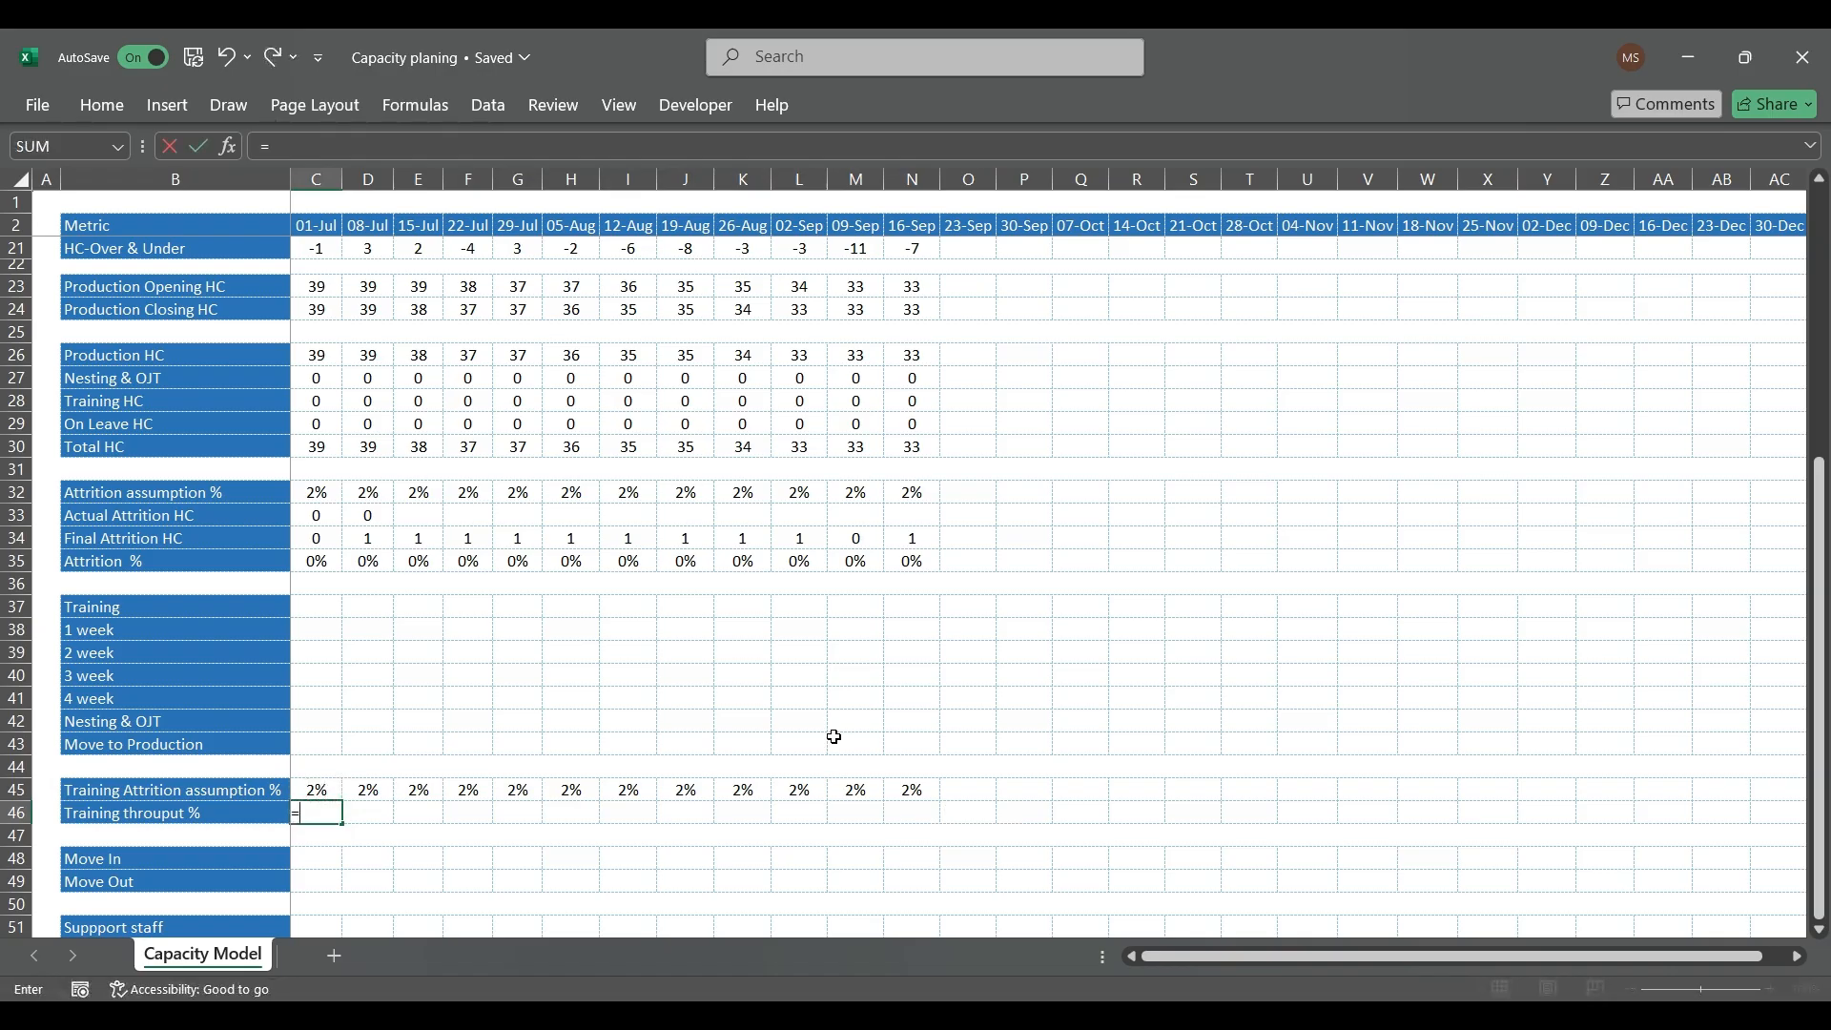
key(Escape)
text(80%)
key(Return)
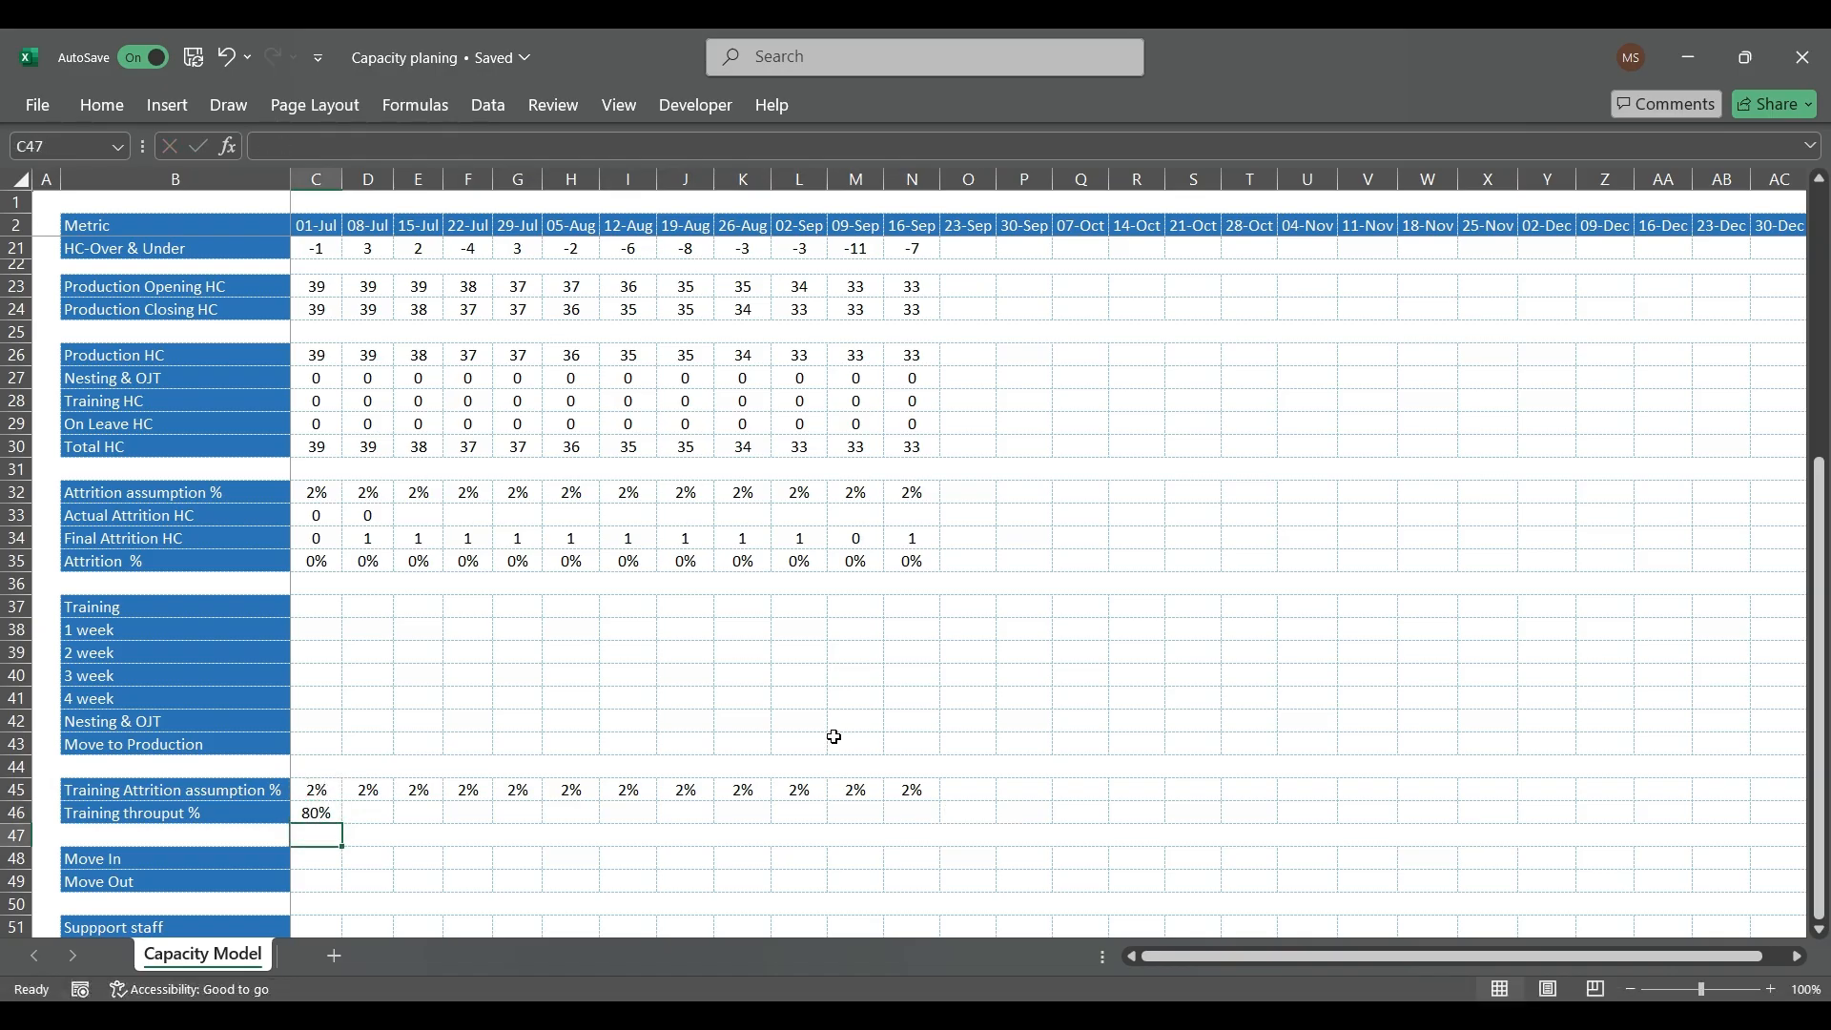
Step: Calculate the 01-Jul Training headcount in C37 with the formula =6/80%
key(Up)
key(Up)
key(Up)
key(Up)
key(Up)
key(Up)
key(Up)
key(Up)
key(Up)
key(Up)
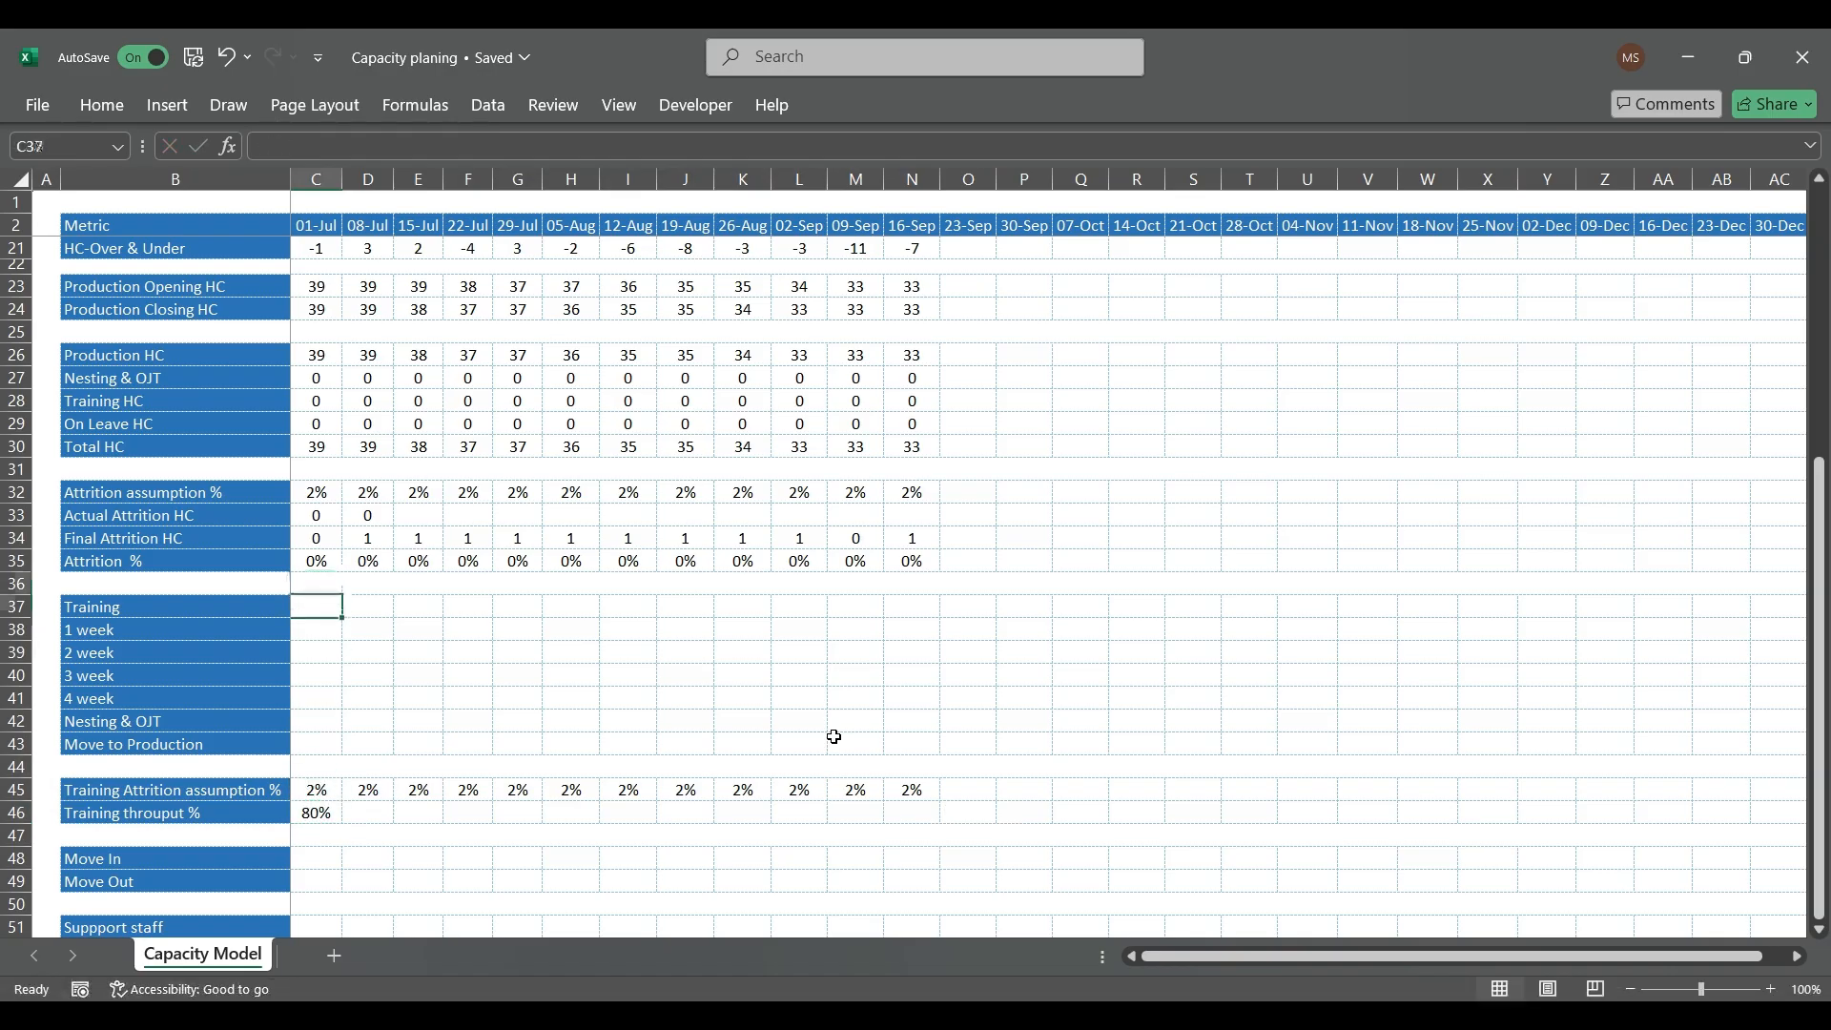
text(=6)
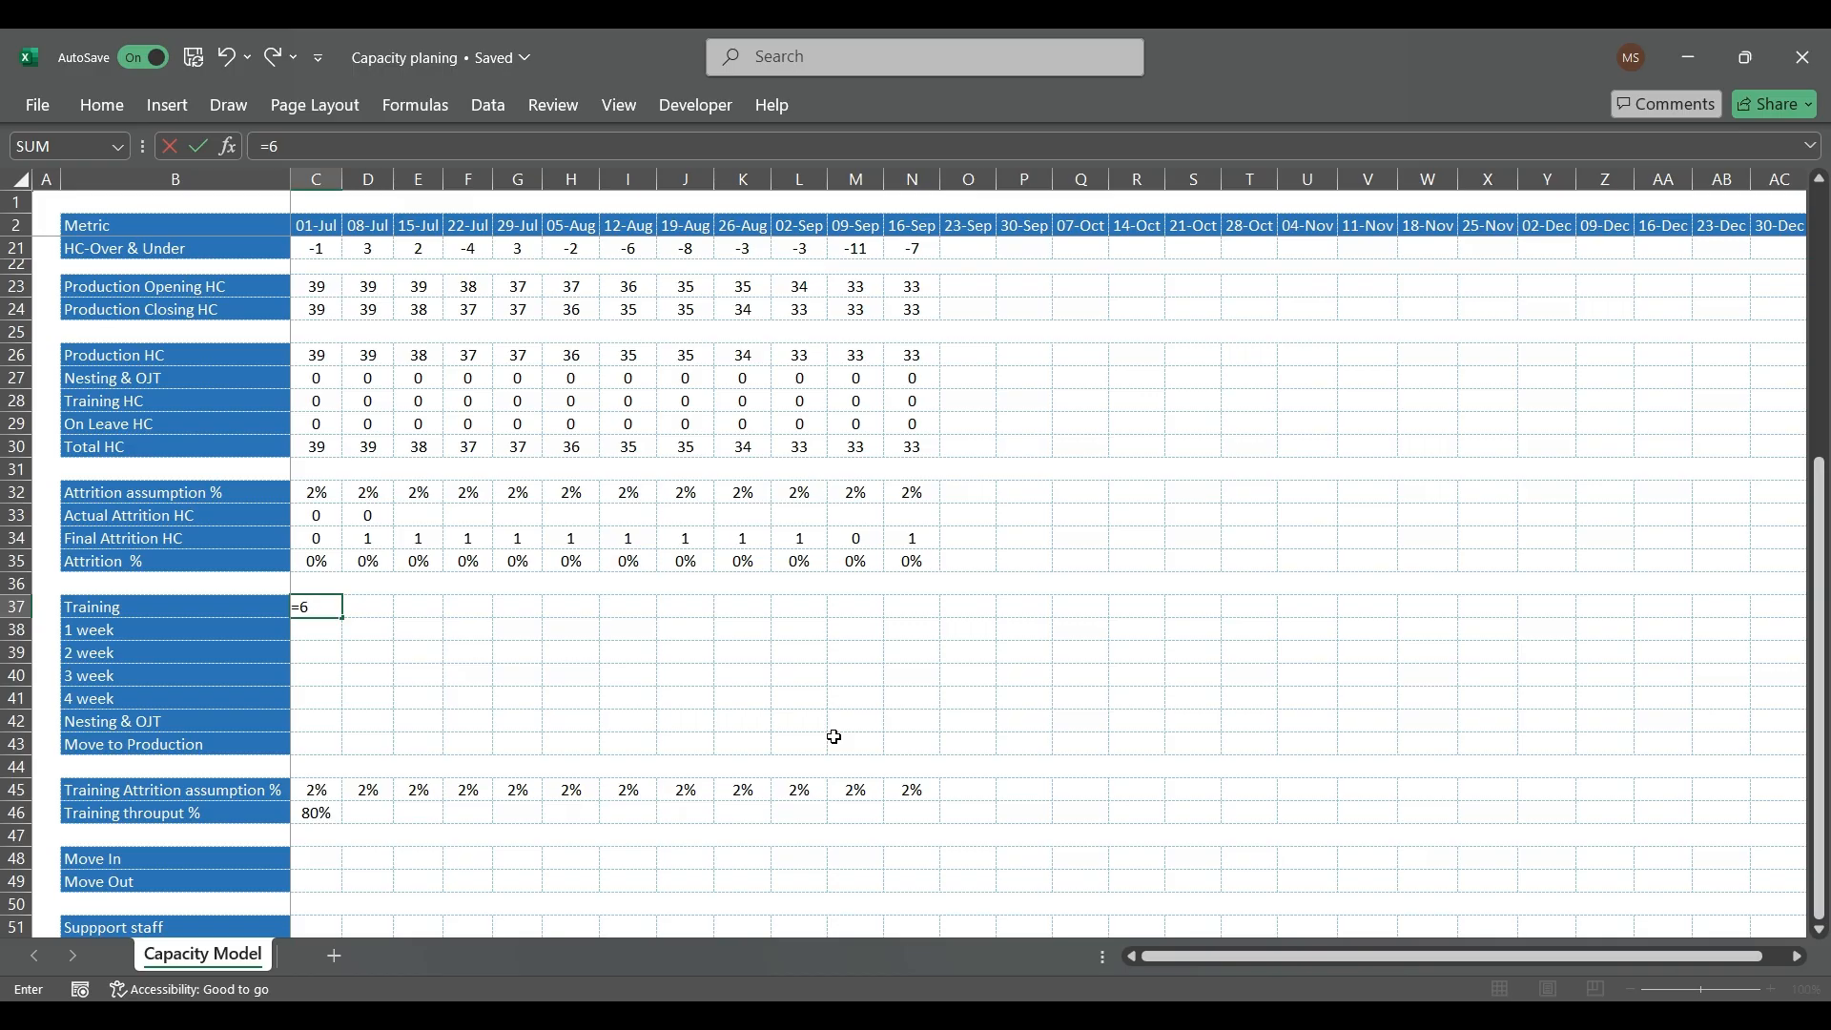
text(80%)
key(Return)
Step: Set the 01-Jul Training headcount in C37 to 8
key(Up)
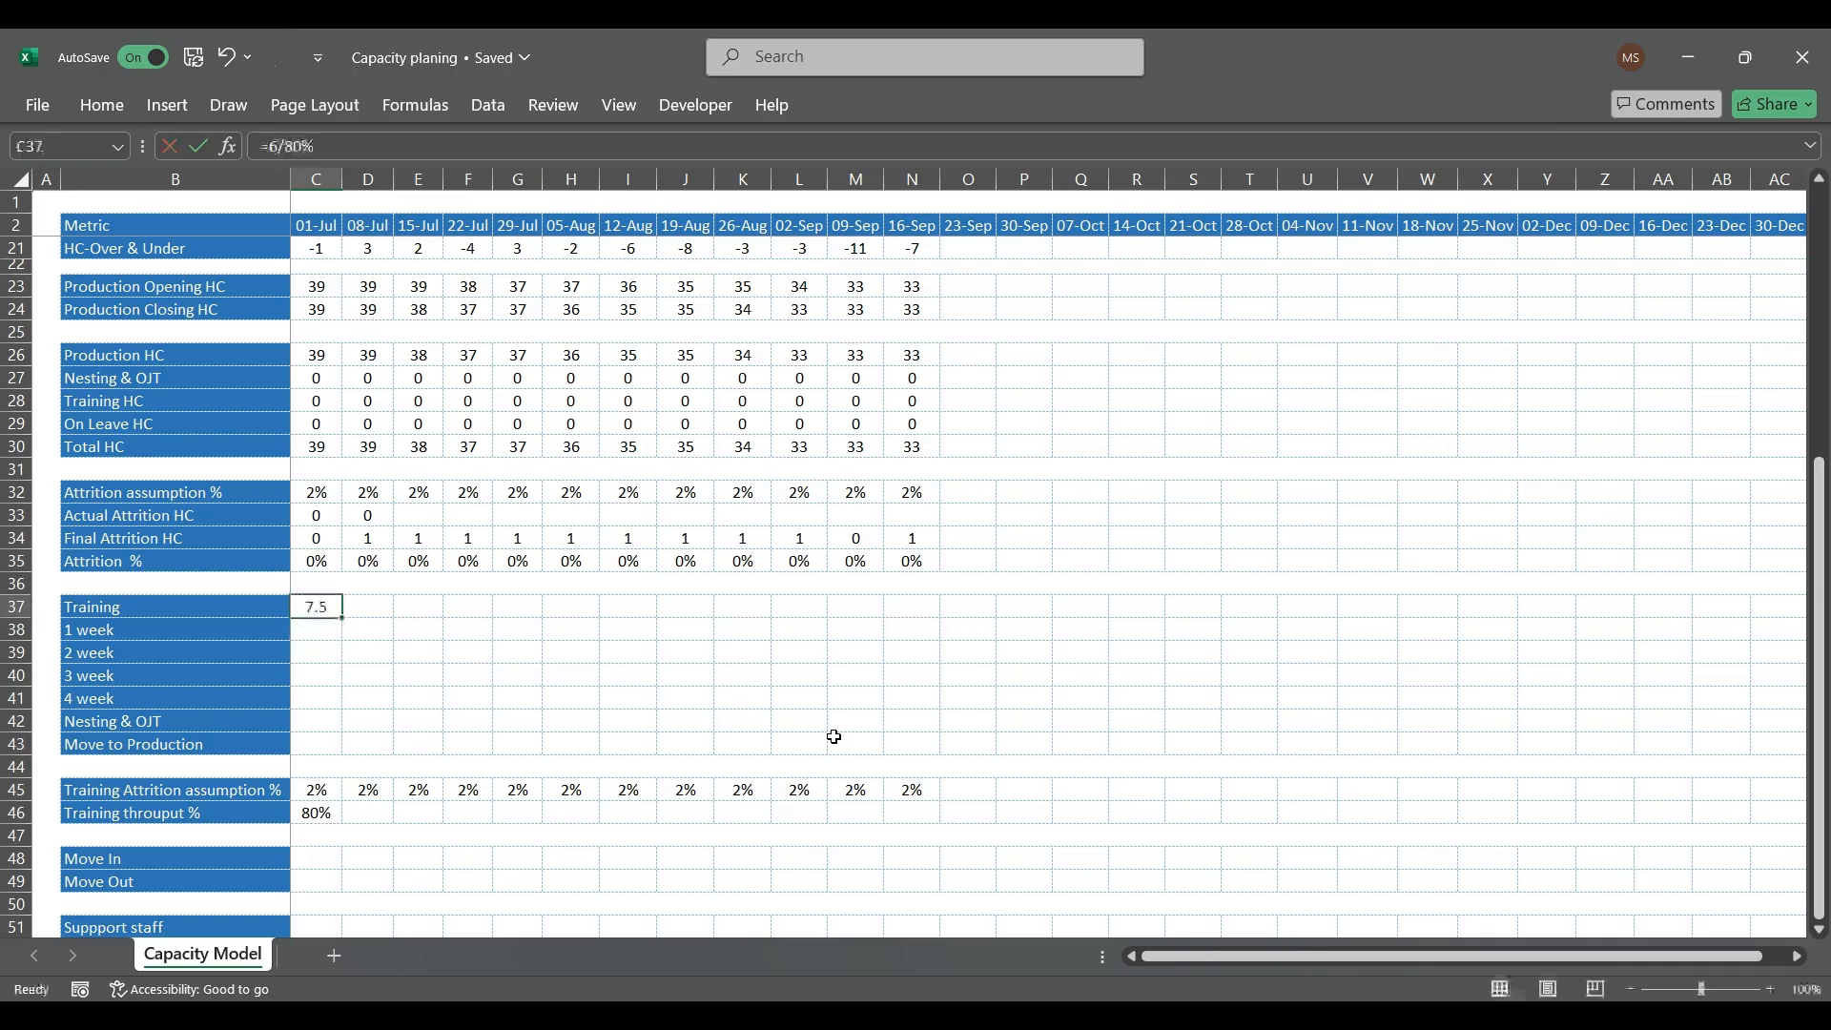
text(8)
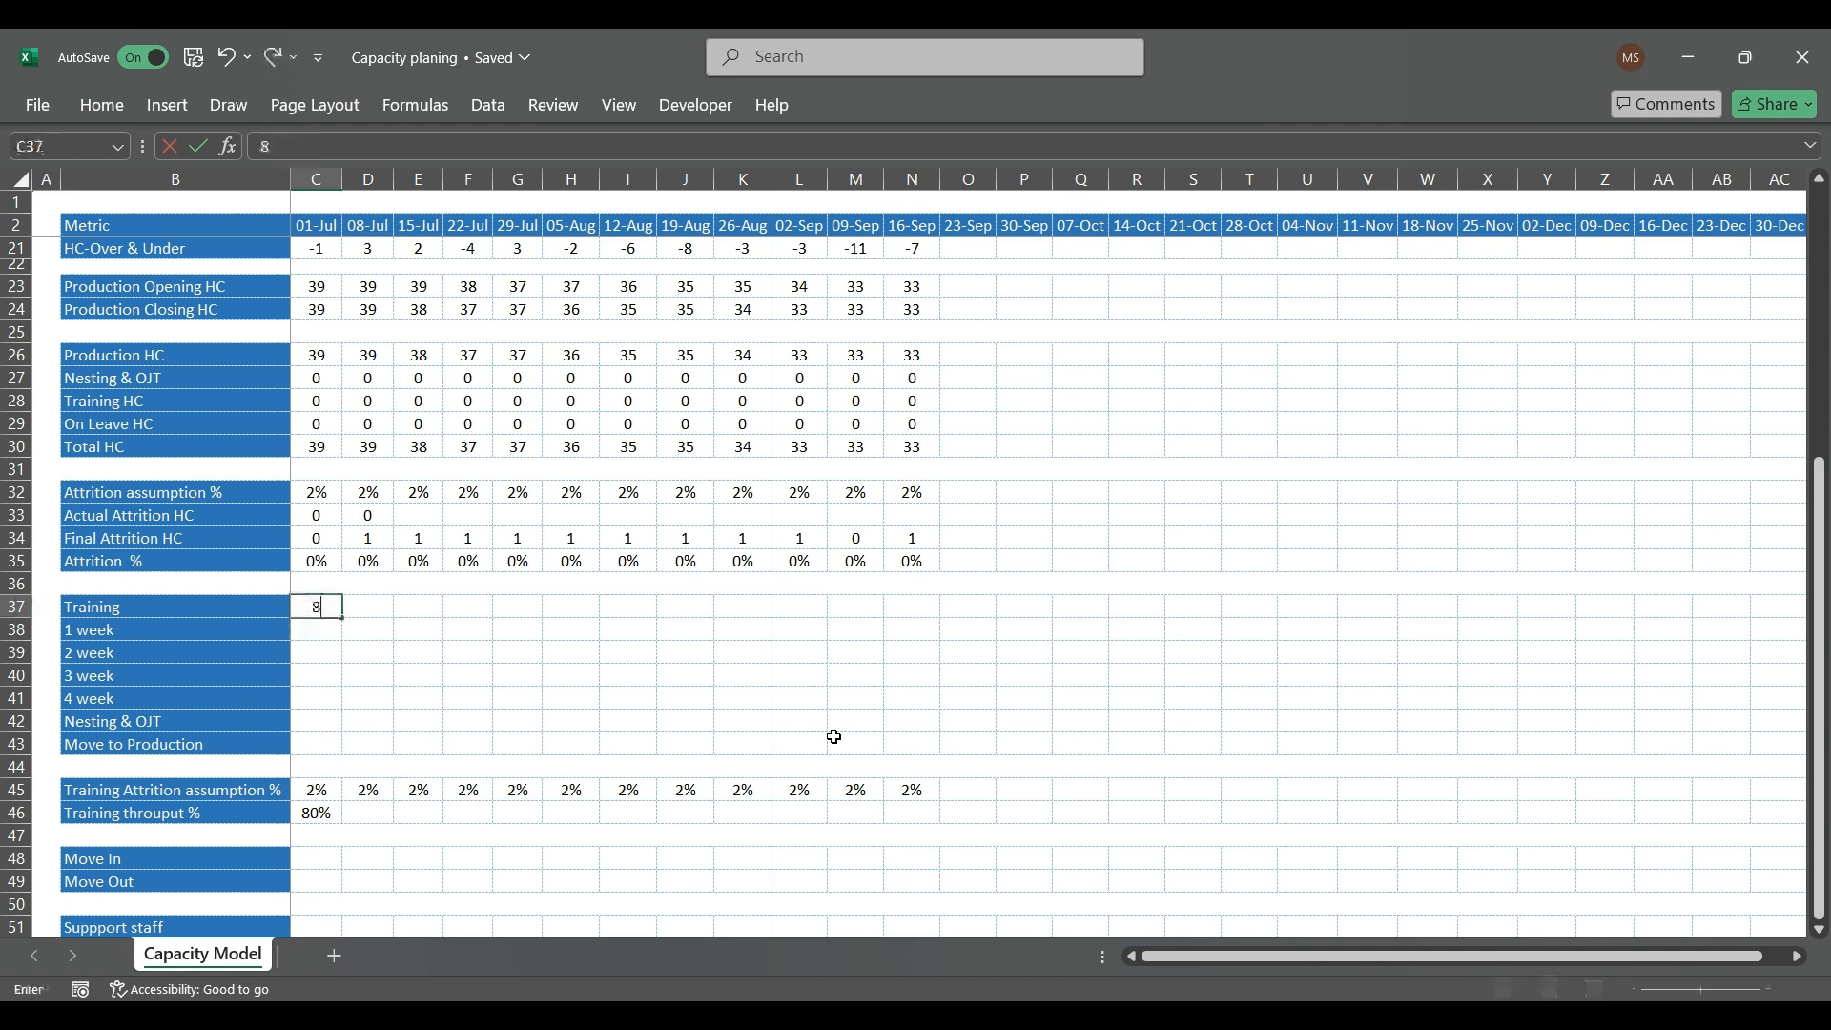
key(Return)
key(Up)
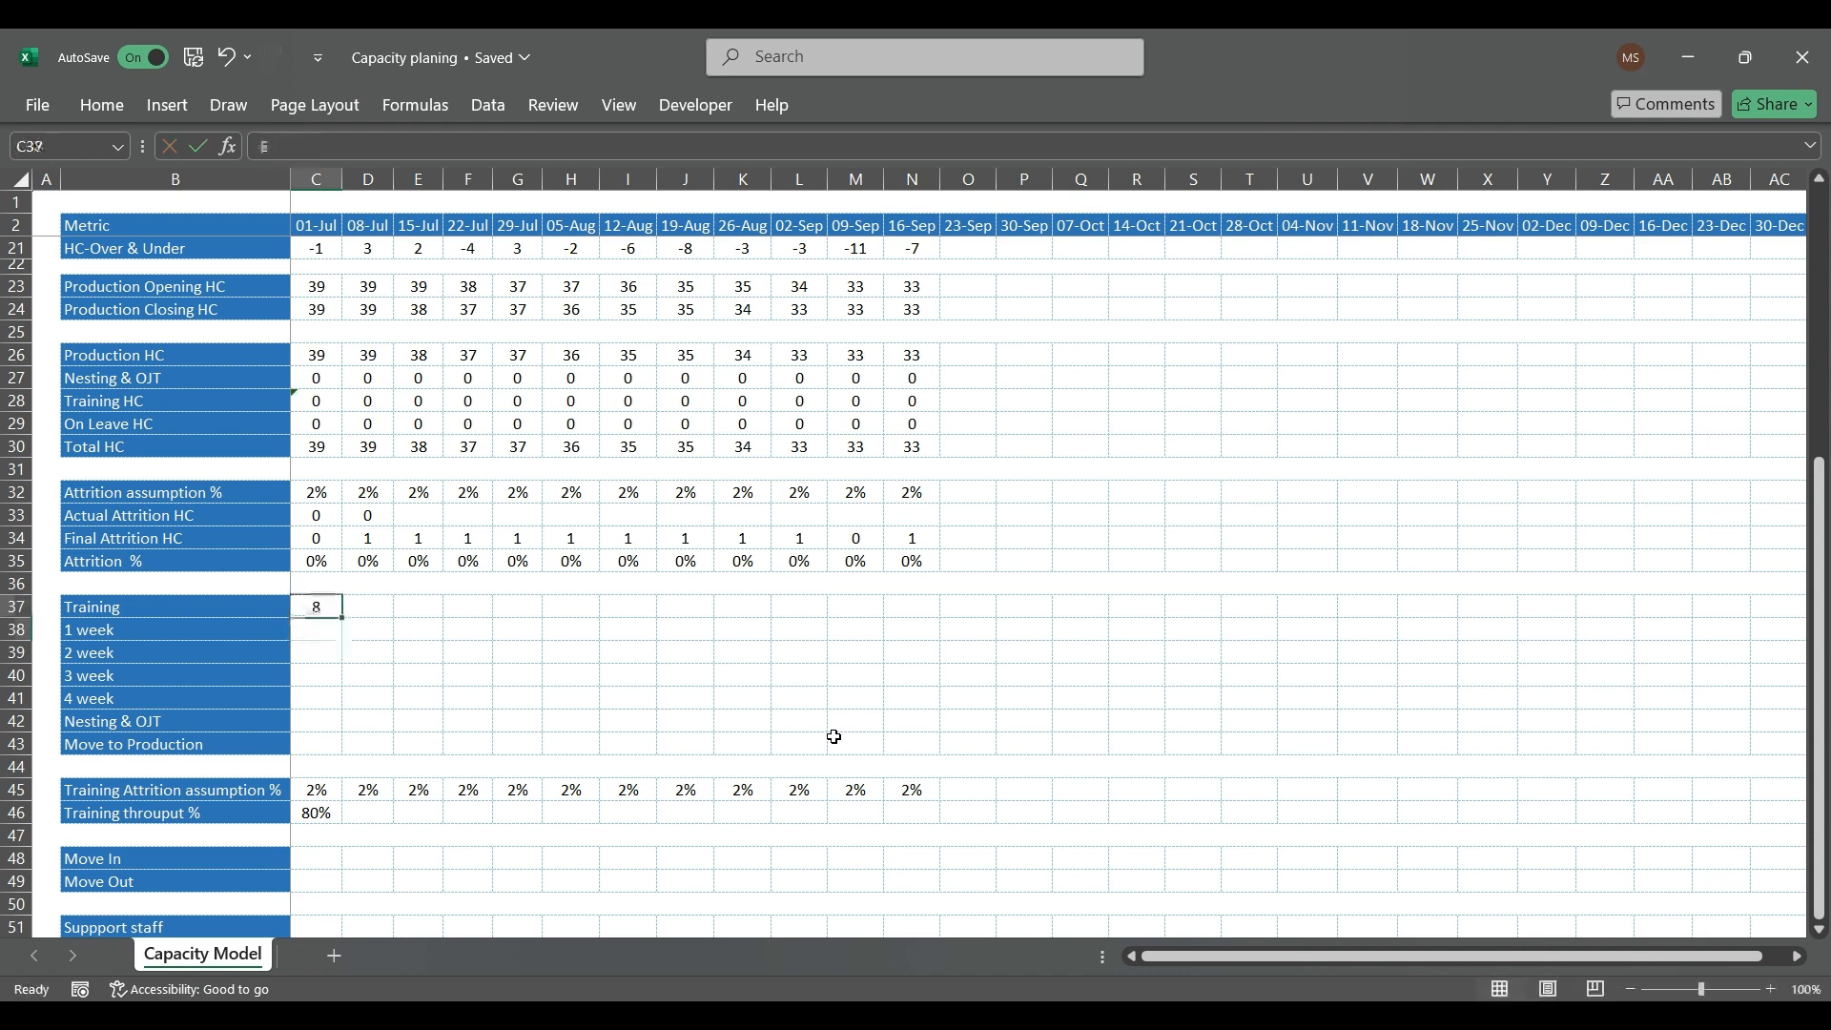
Step: Link the 01-Jul 1 week headcount in C38 to the Training headcount with =C37
click(351, 634)
key(Left)
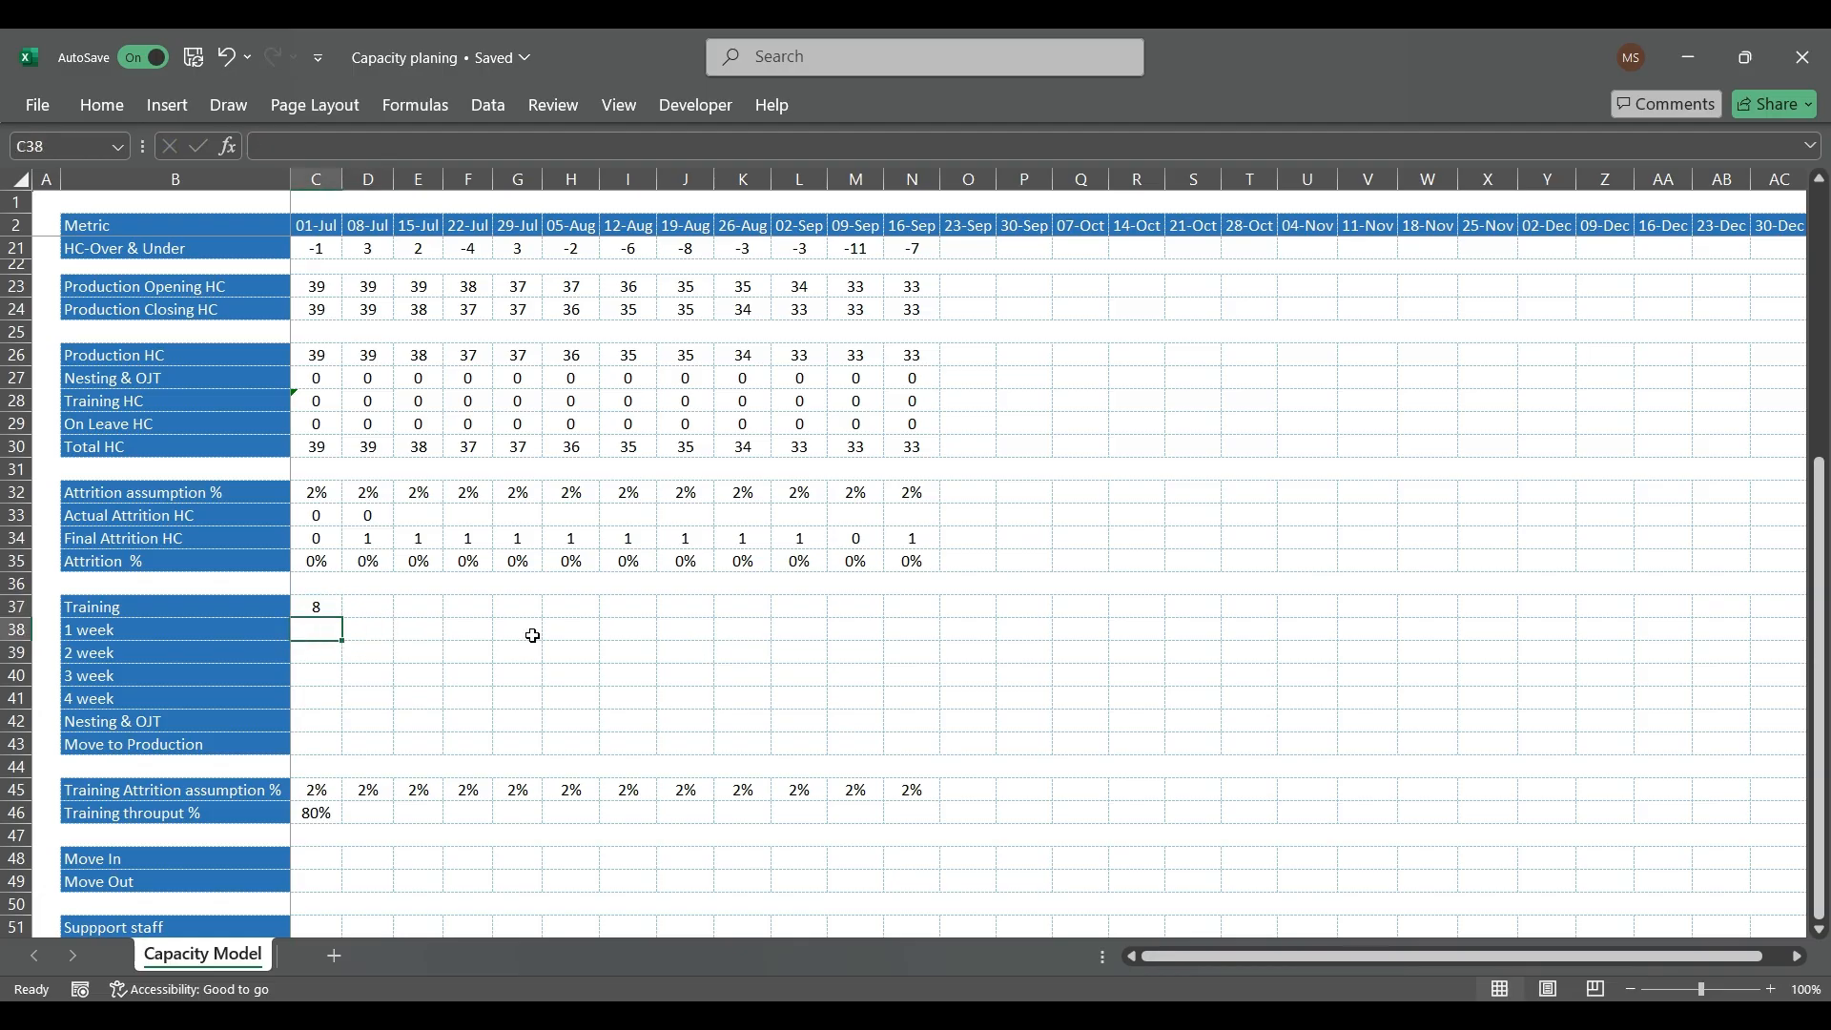
text(=)
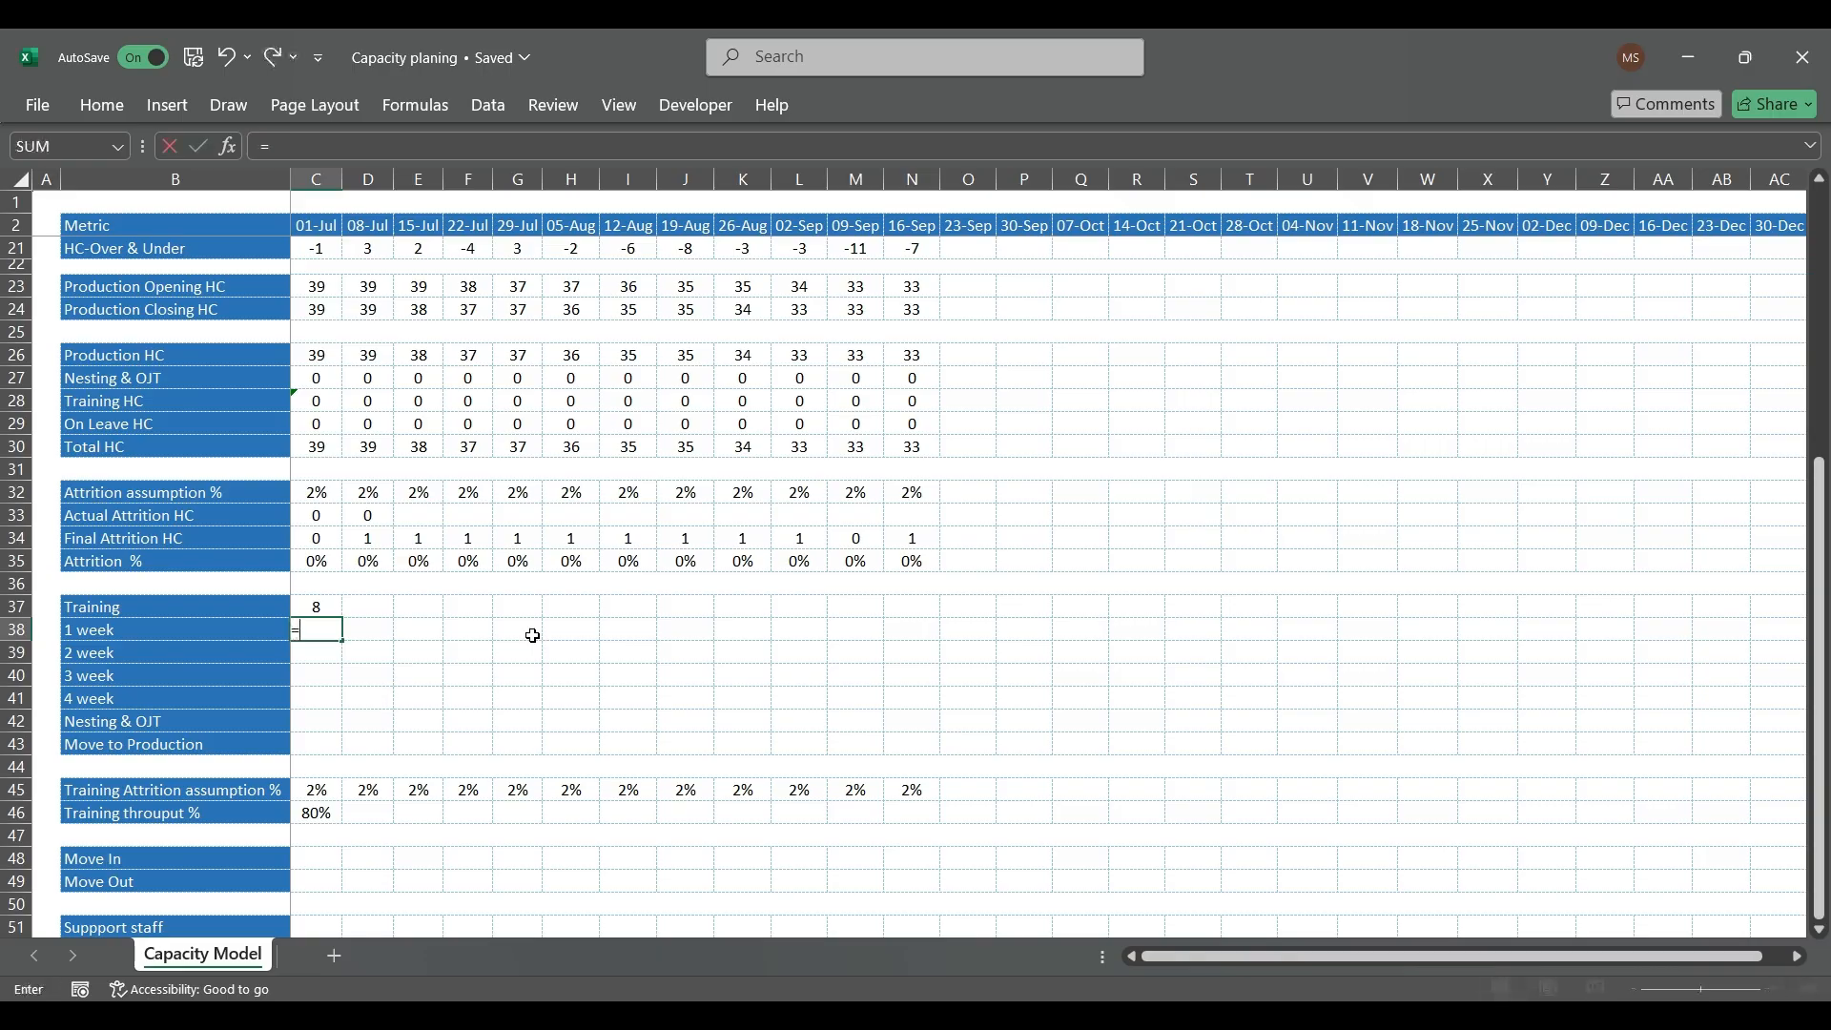
key(Up)
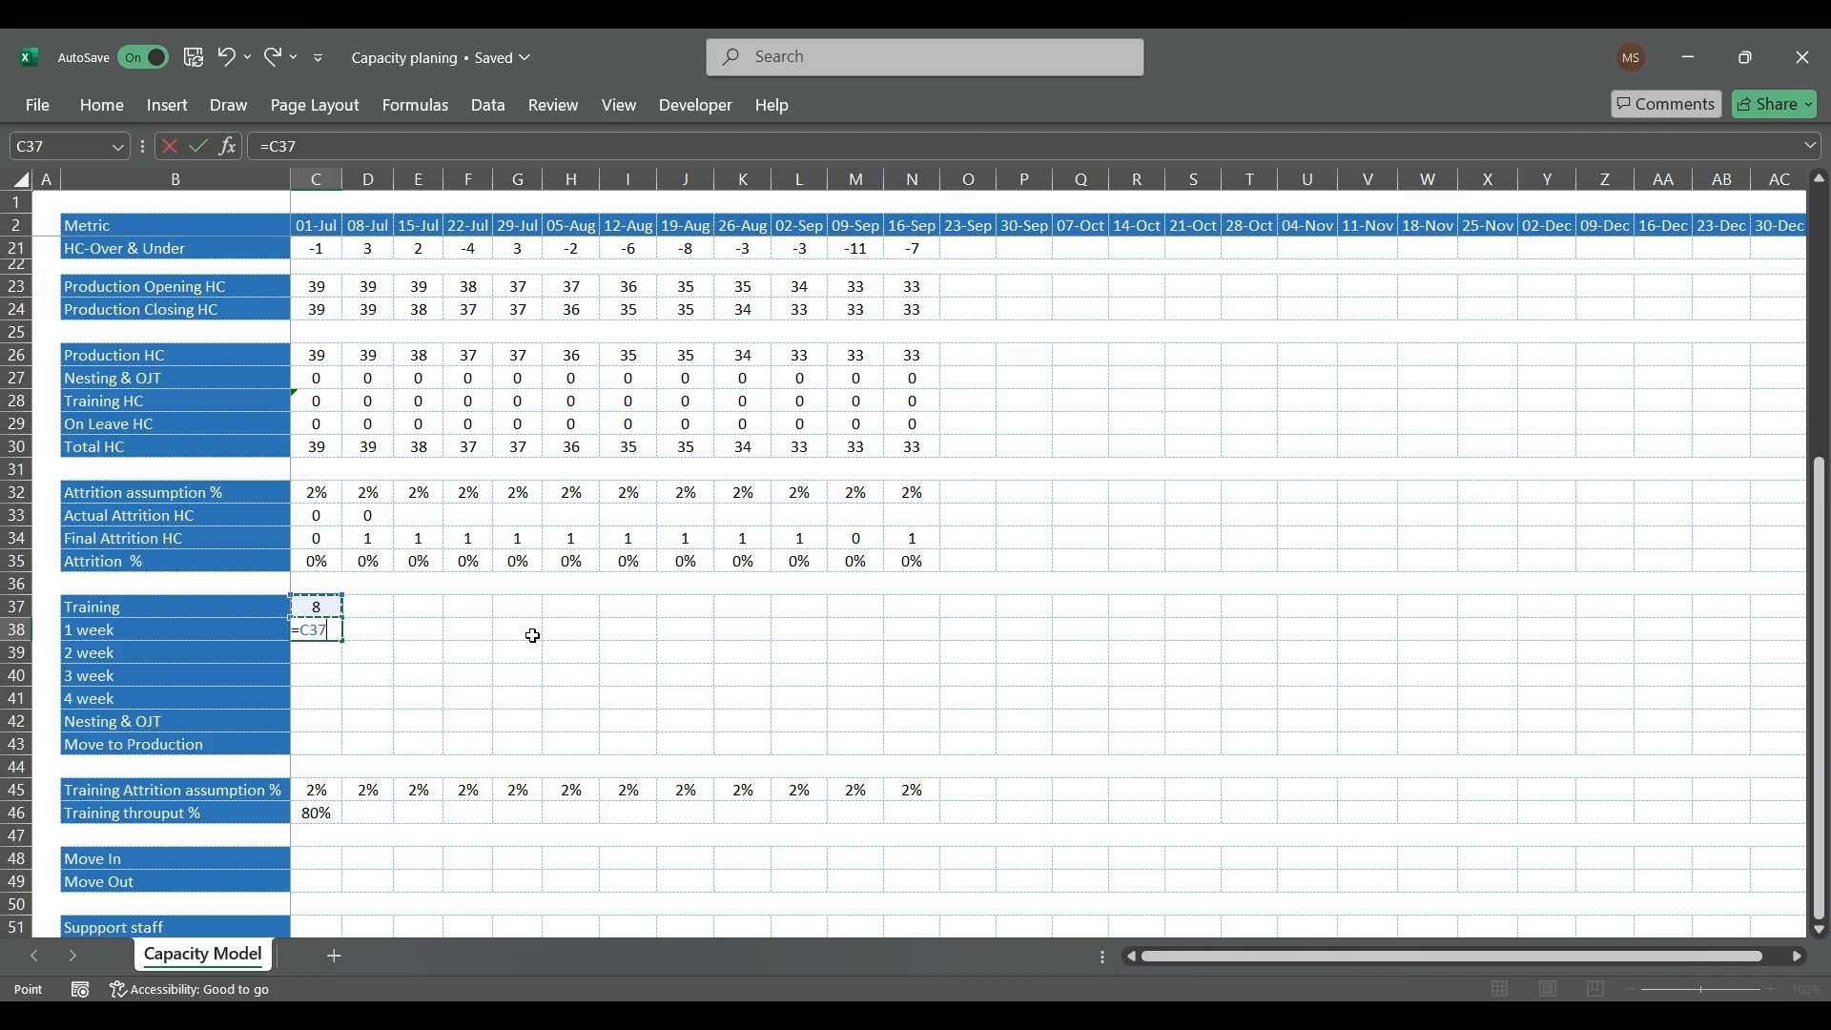
key(Return)
Step: Link the 08-Jul 2 week headcount in D39 to the previous week's 1 week headcount with =C38
key(Right)
text(=)
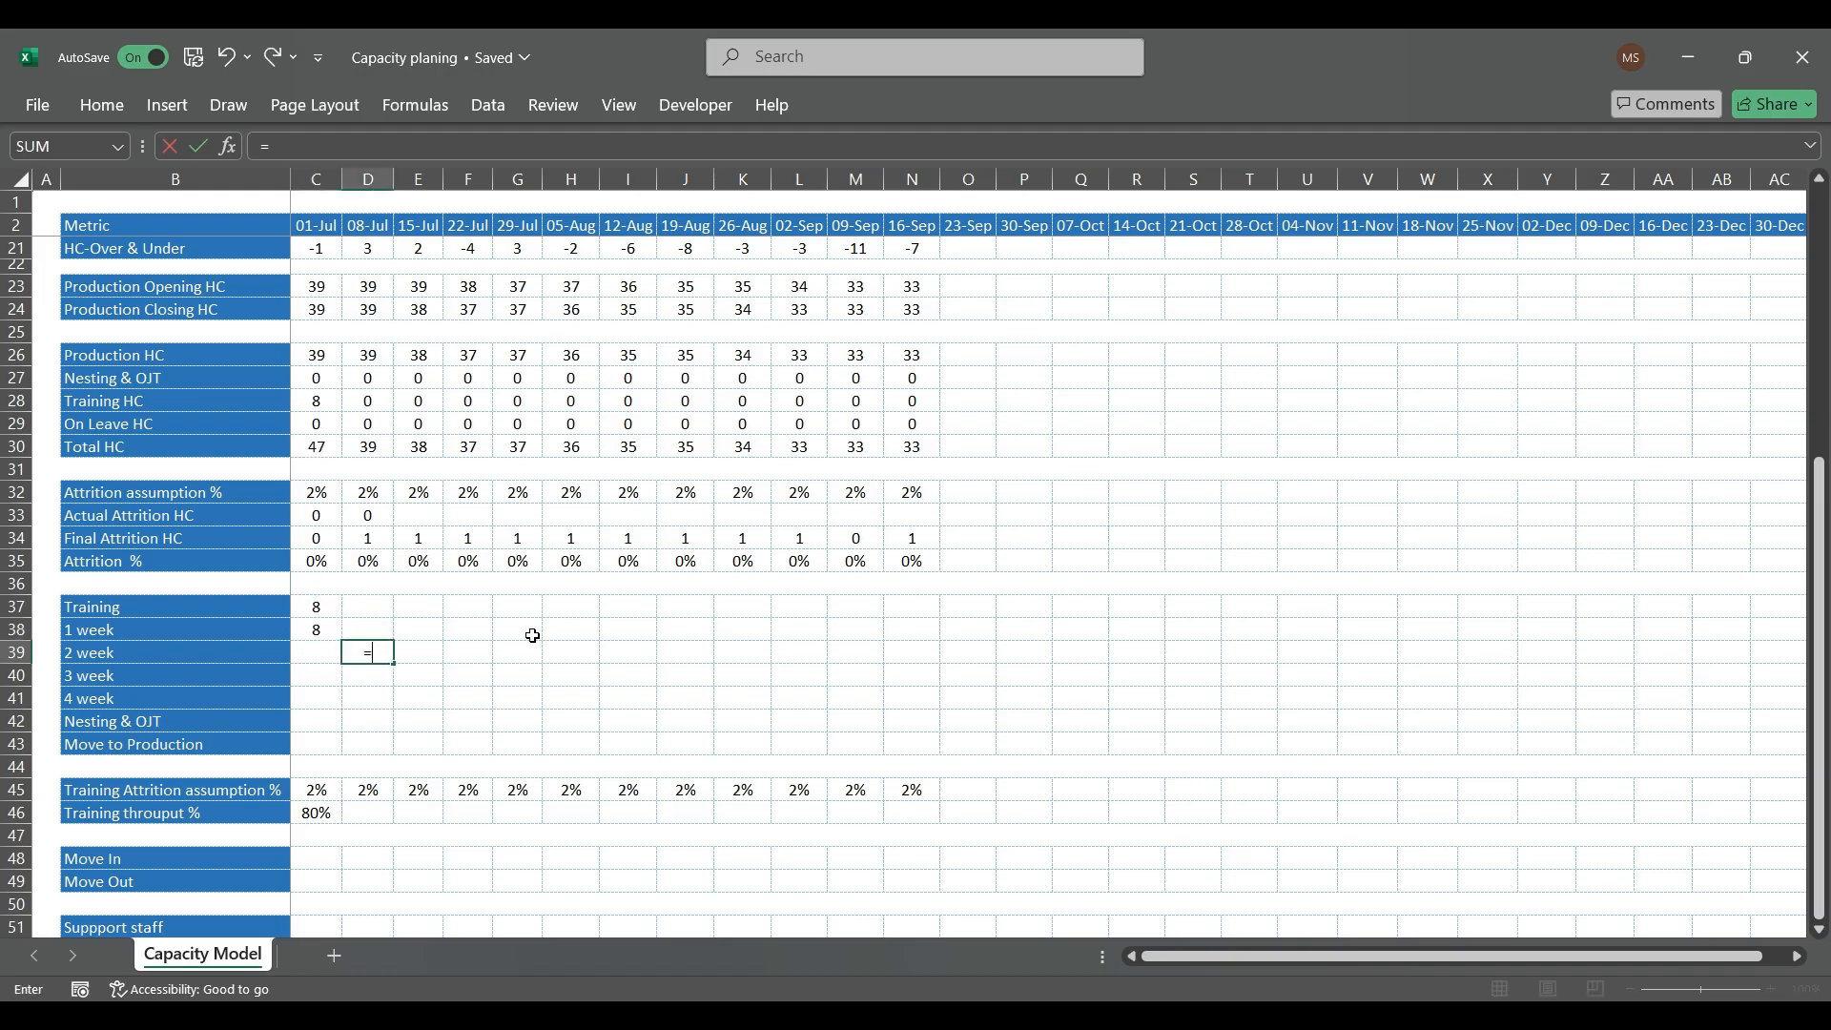
key(Left)
key(Up)
key(Return)
key(Right)
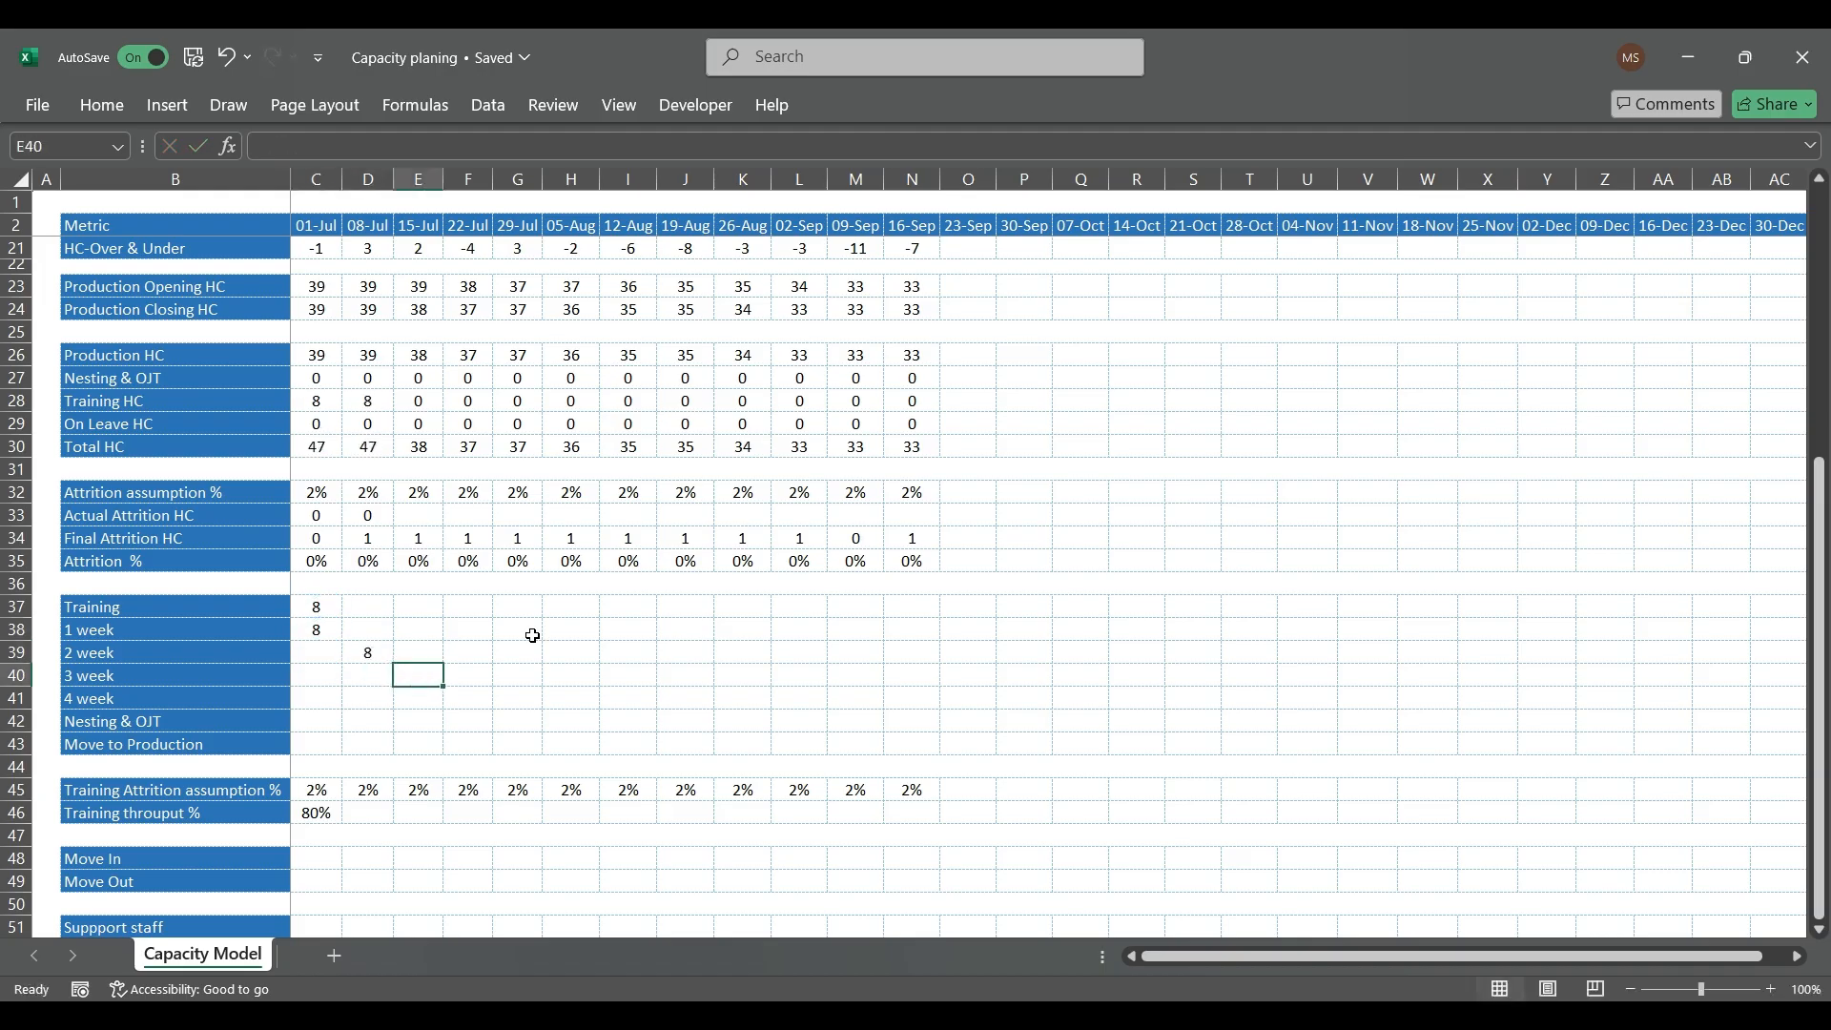
text(=)
key(Left)
key(Escape)
Step: Extend the 08-Jul 2 week formula in D39 to multiply by the Training Attrition assumption, giving =C38*D$45
key(Left)
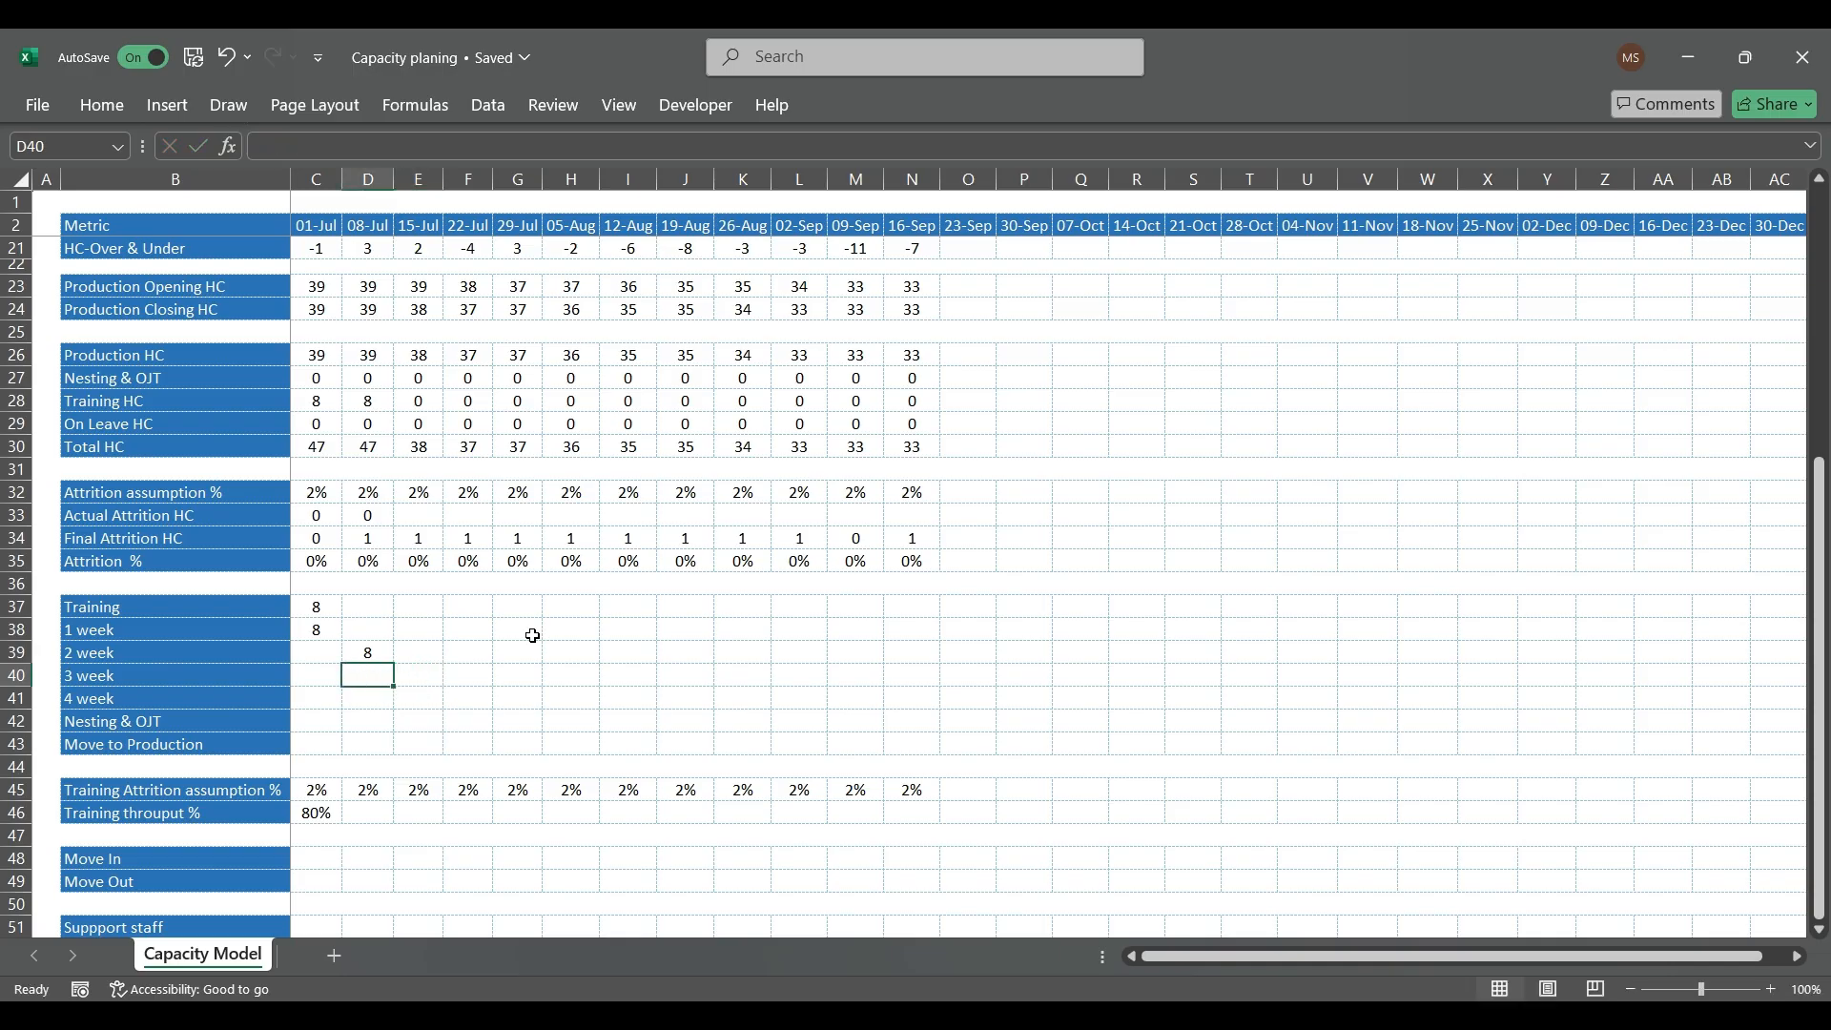
key(Up)
key(F2)
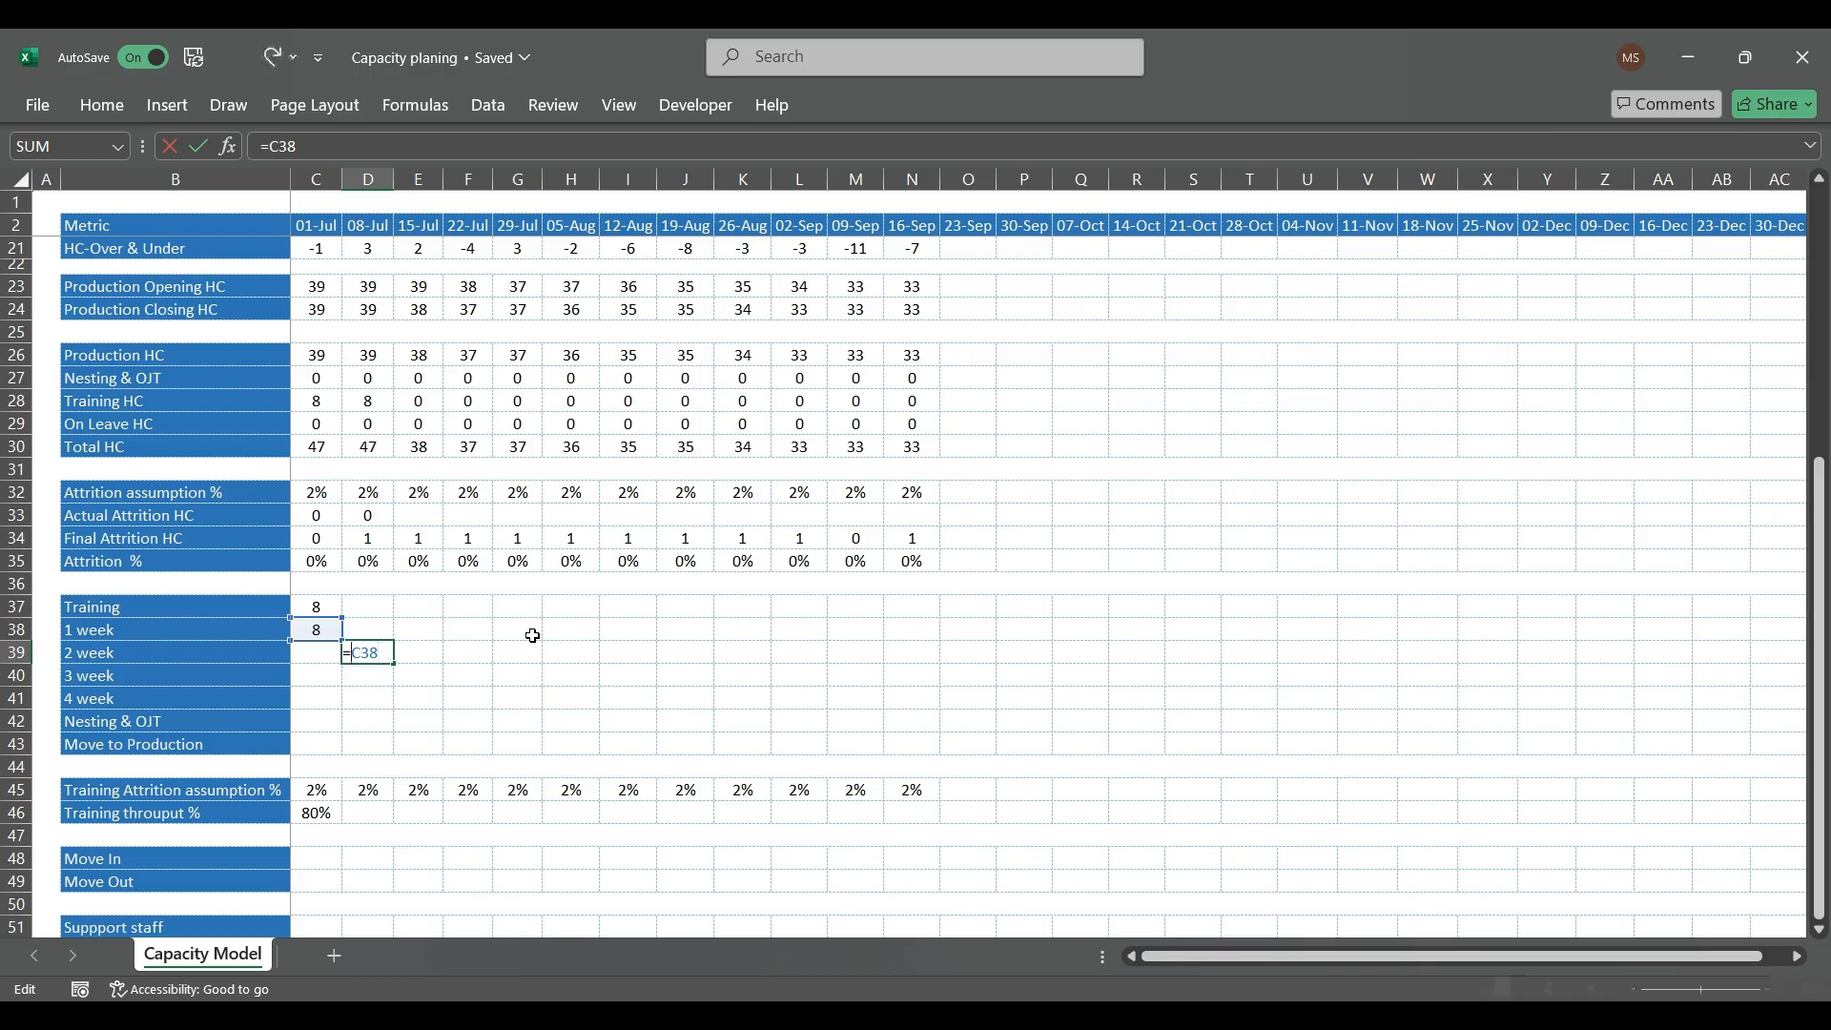
text(*)
key(Right)
key(Right)
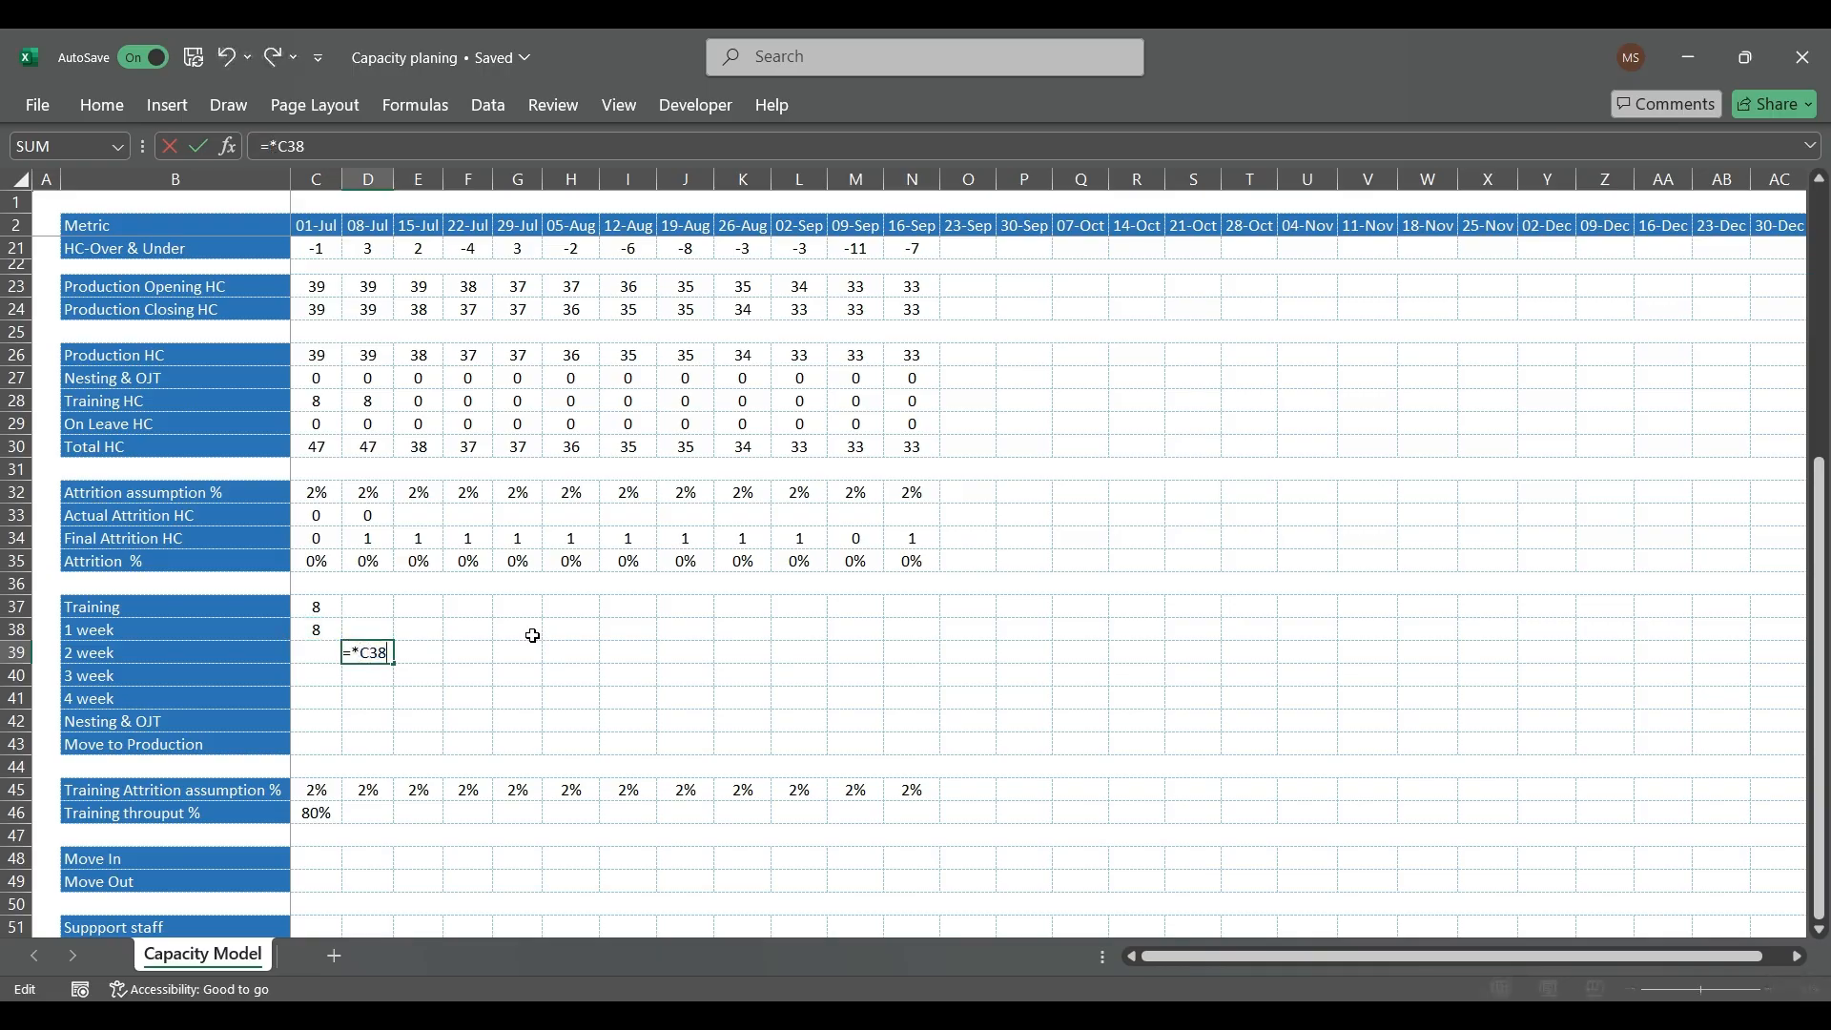
text(*)
click(369, 788)
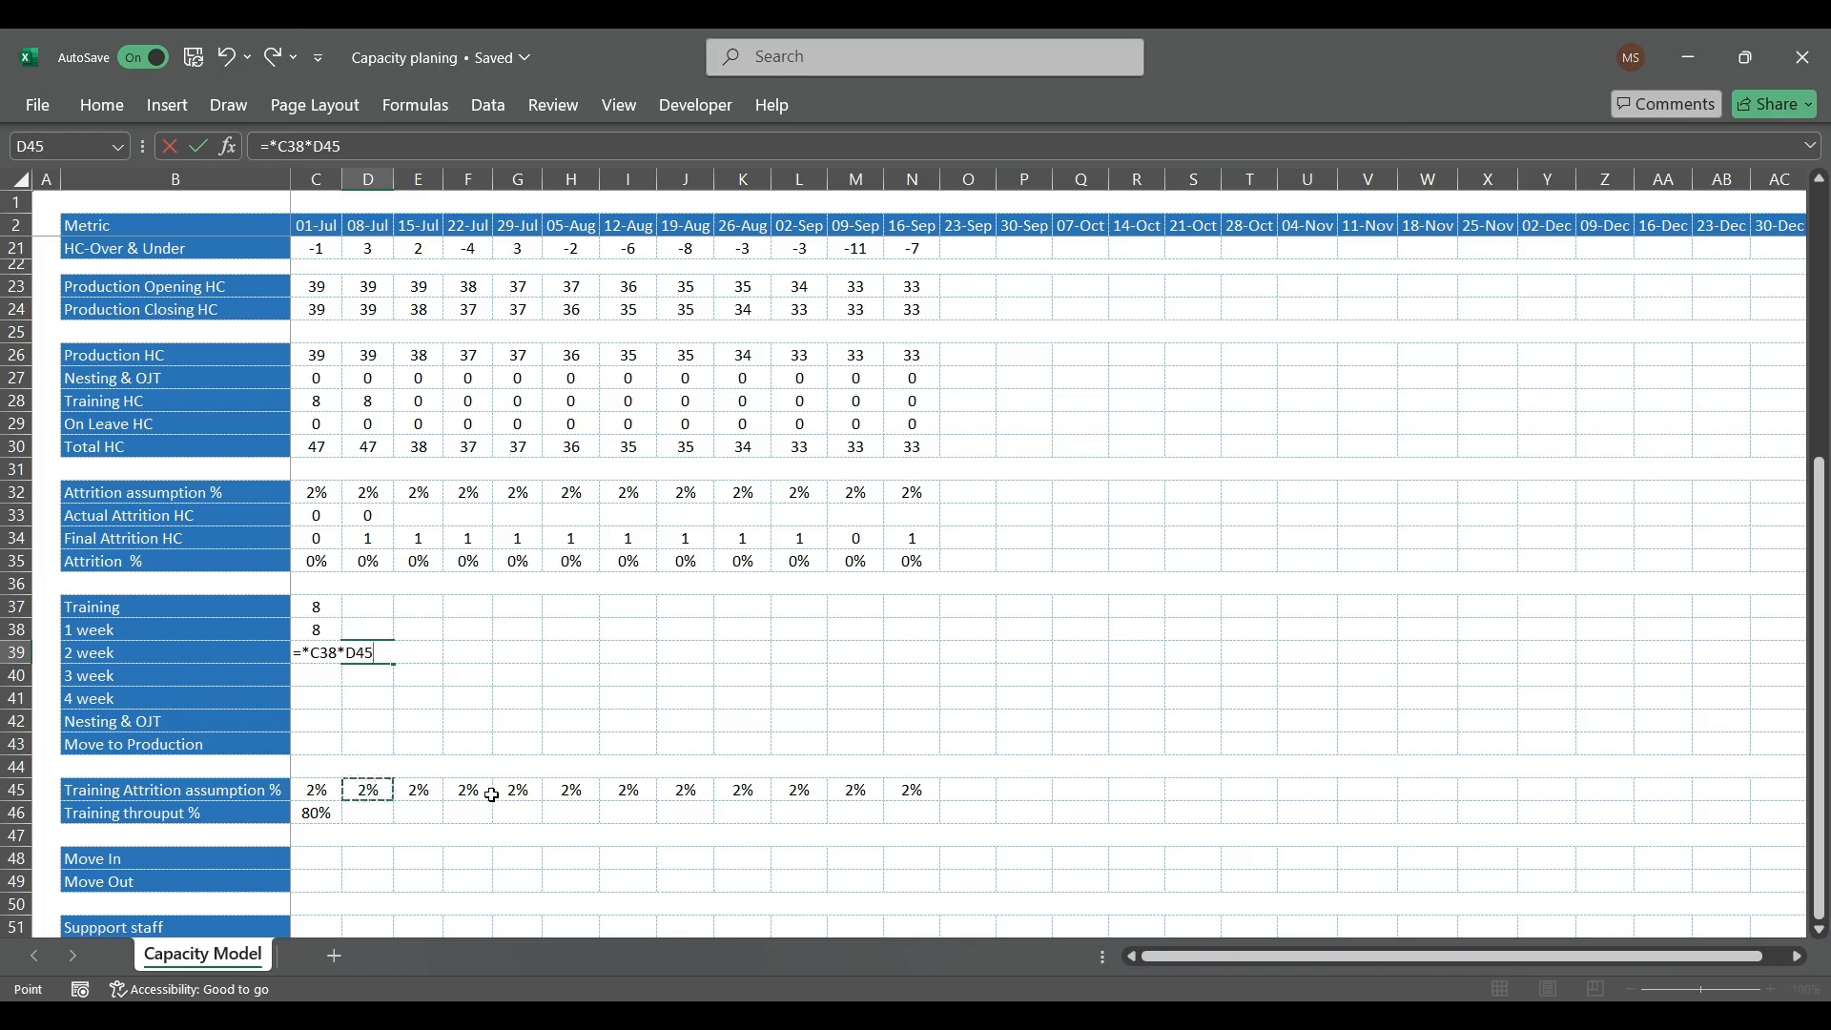
key(F4)
key(F4)
key(Return)
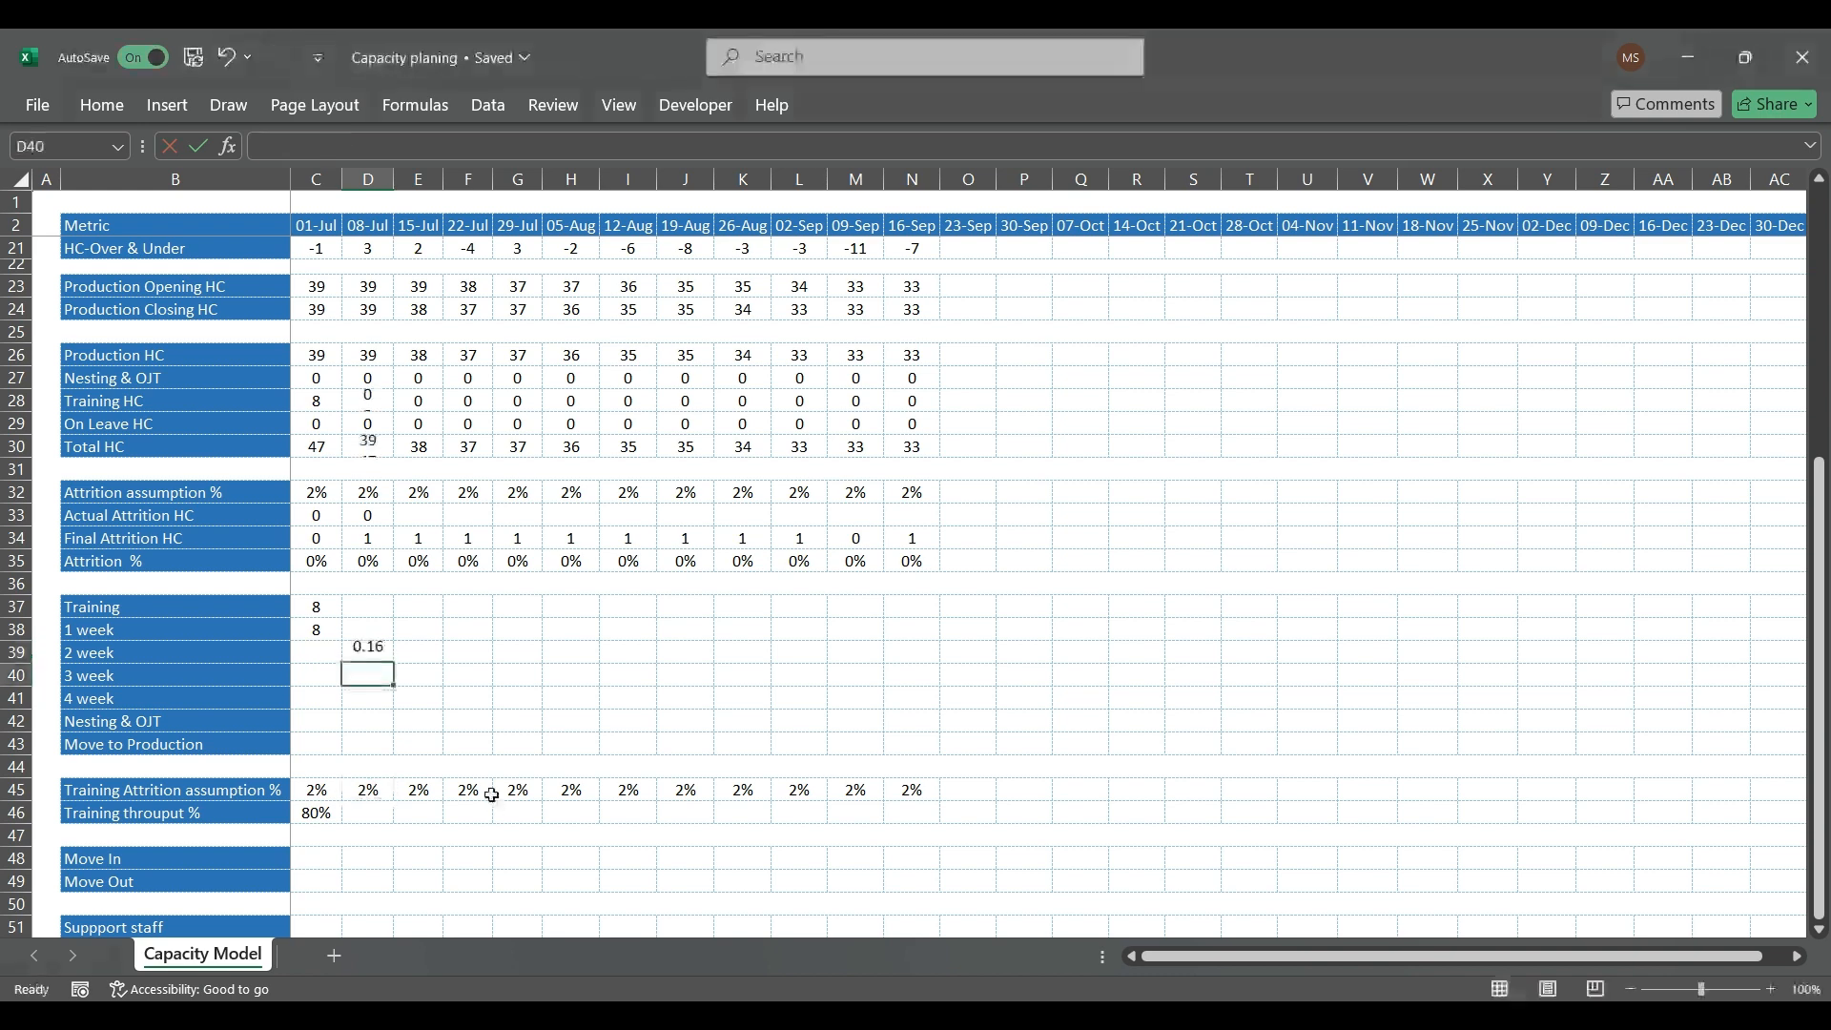
Step: Revise the D39 formula to =C38*(1-D$45) so that it deducts training attrition from the previous week's headcount
key(Right)
key(Up)
key(Left)
key(F2)
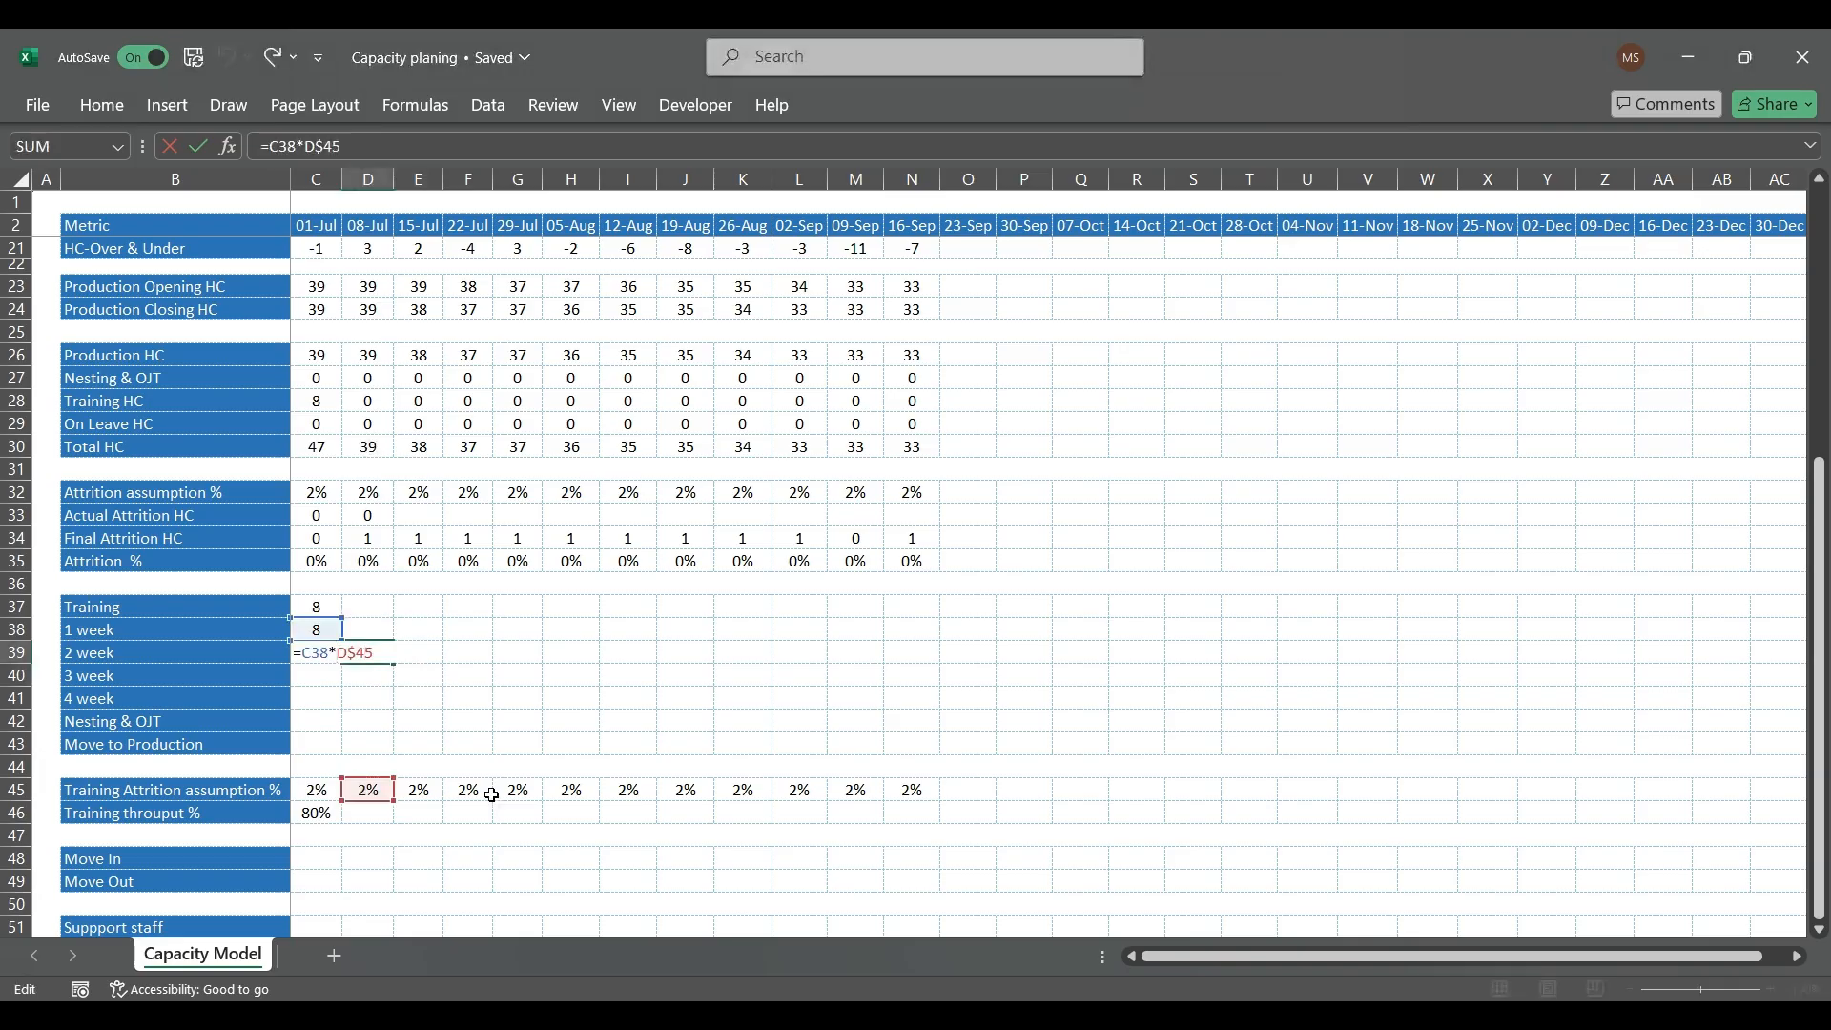
key(Left)
key(Left)
key(Left)
key(Left)
text(1-())
key(Return)
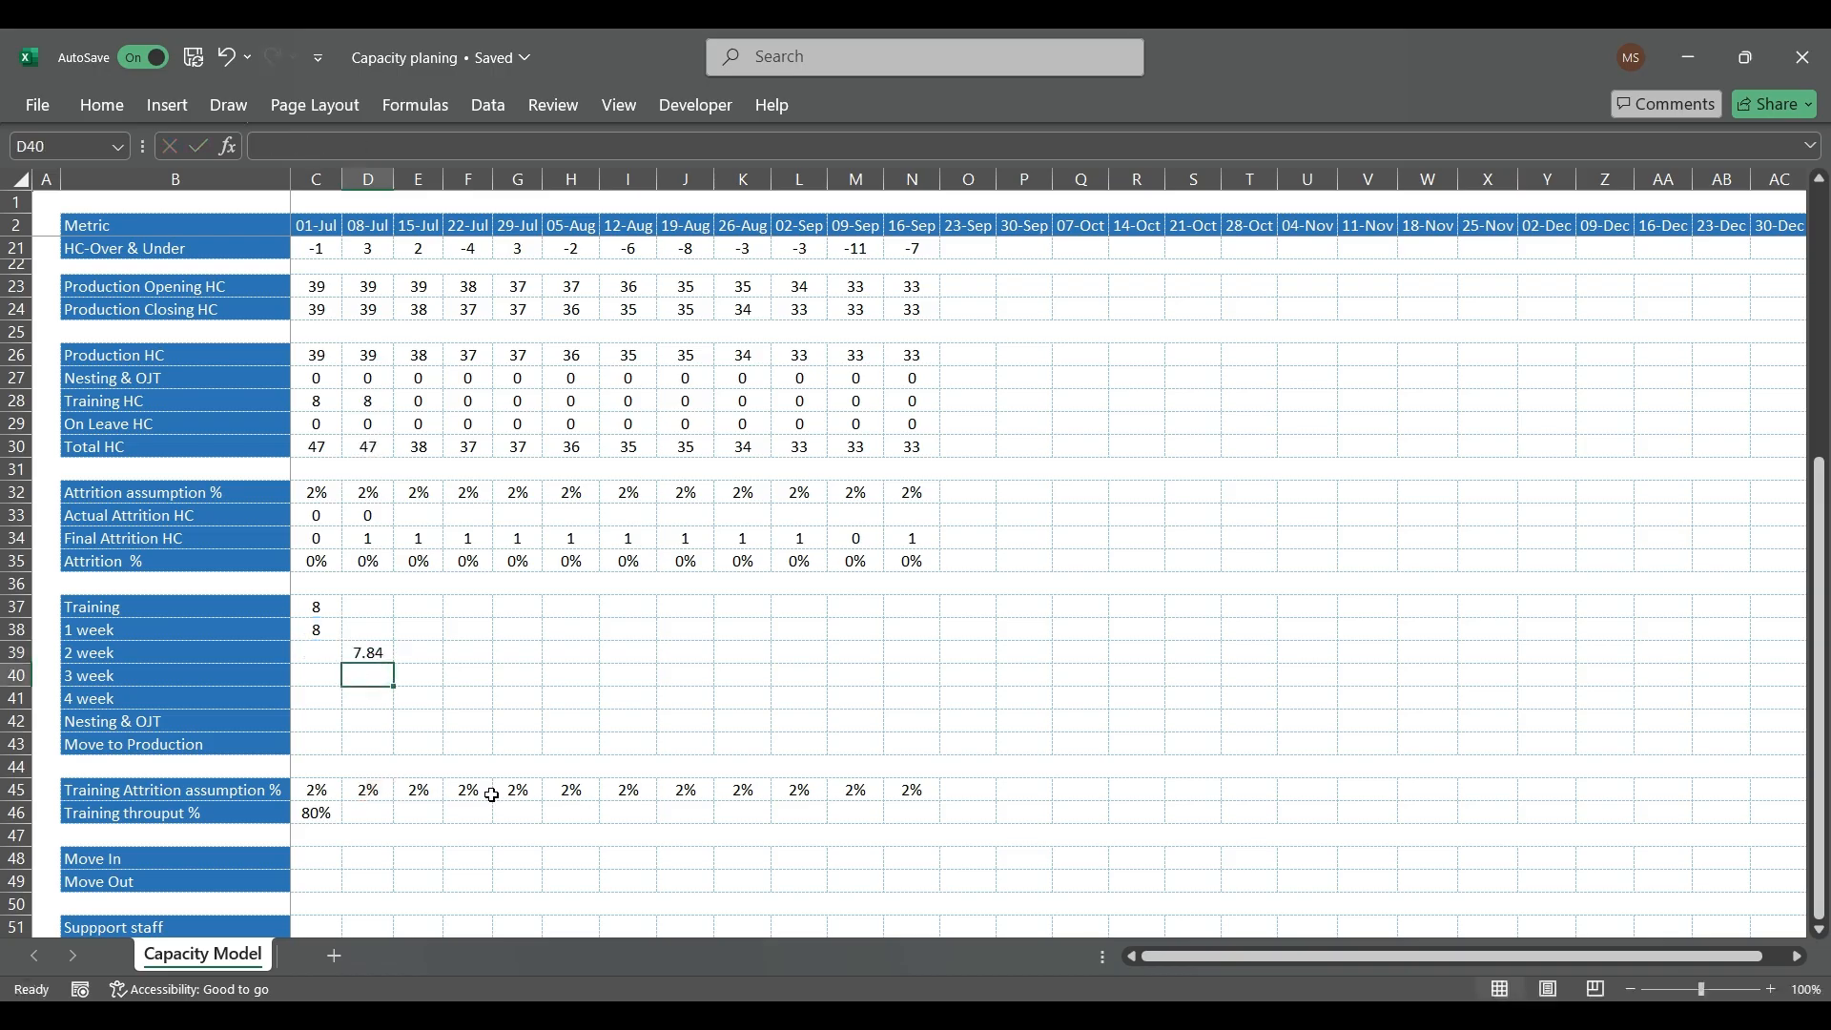
Step: Copy the D39 formula diagonally into the 15-Jul 3 week cell (E40) and the 22-Jul 4 week cell (F41)
key(Up)
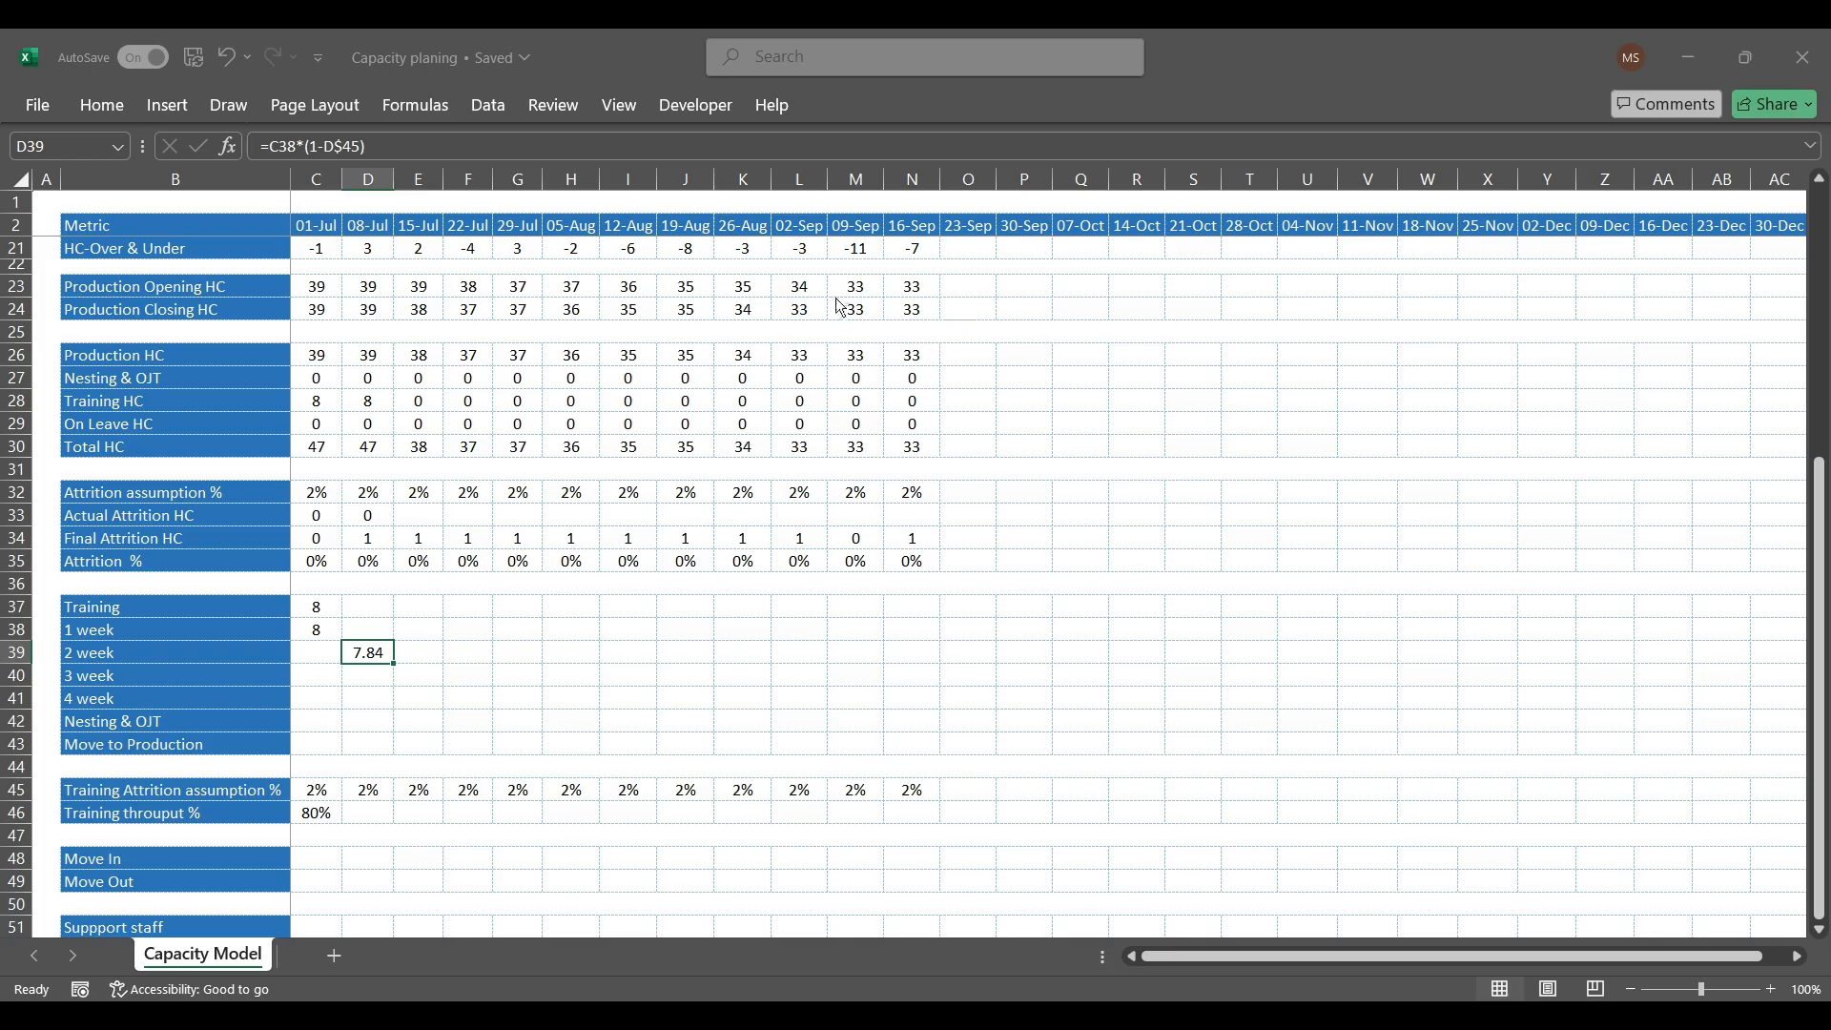
key(ctrl+c)
key(Right)
key(Up)
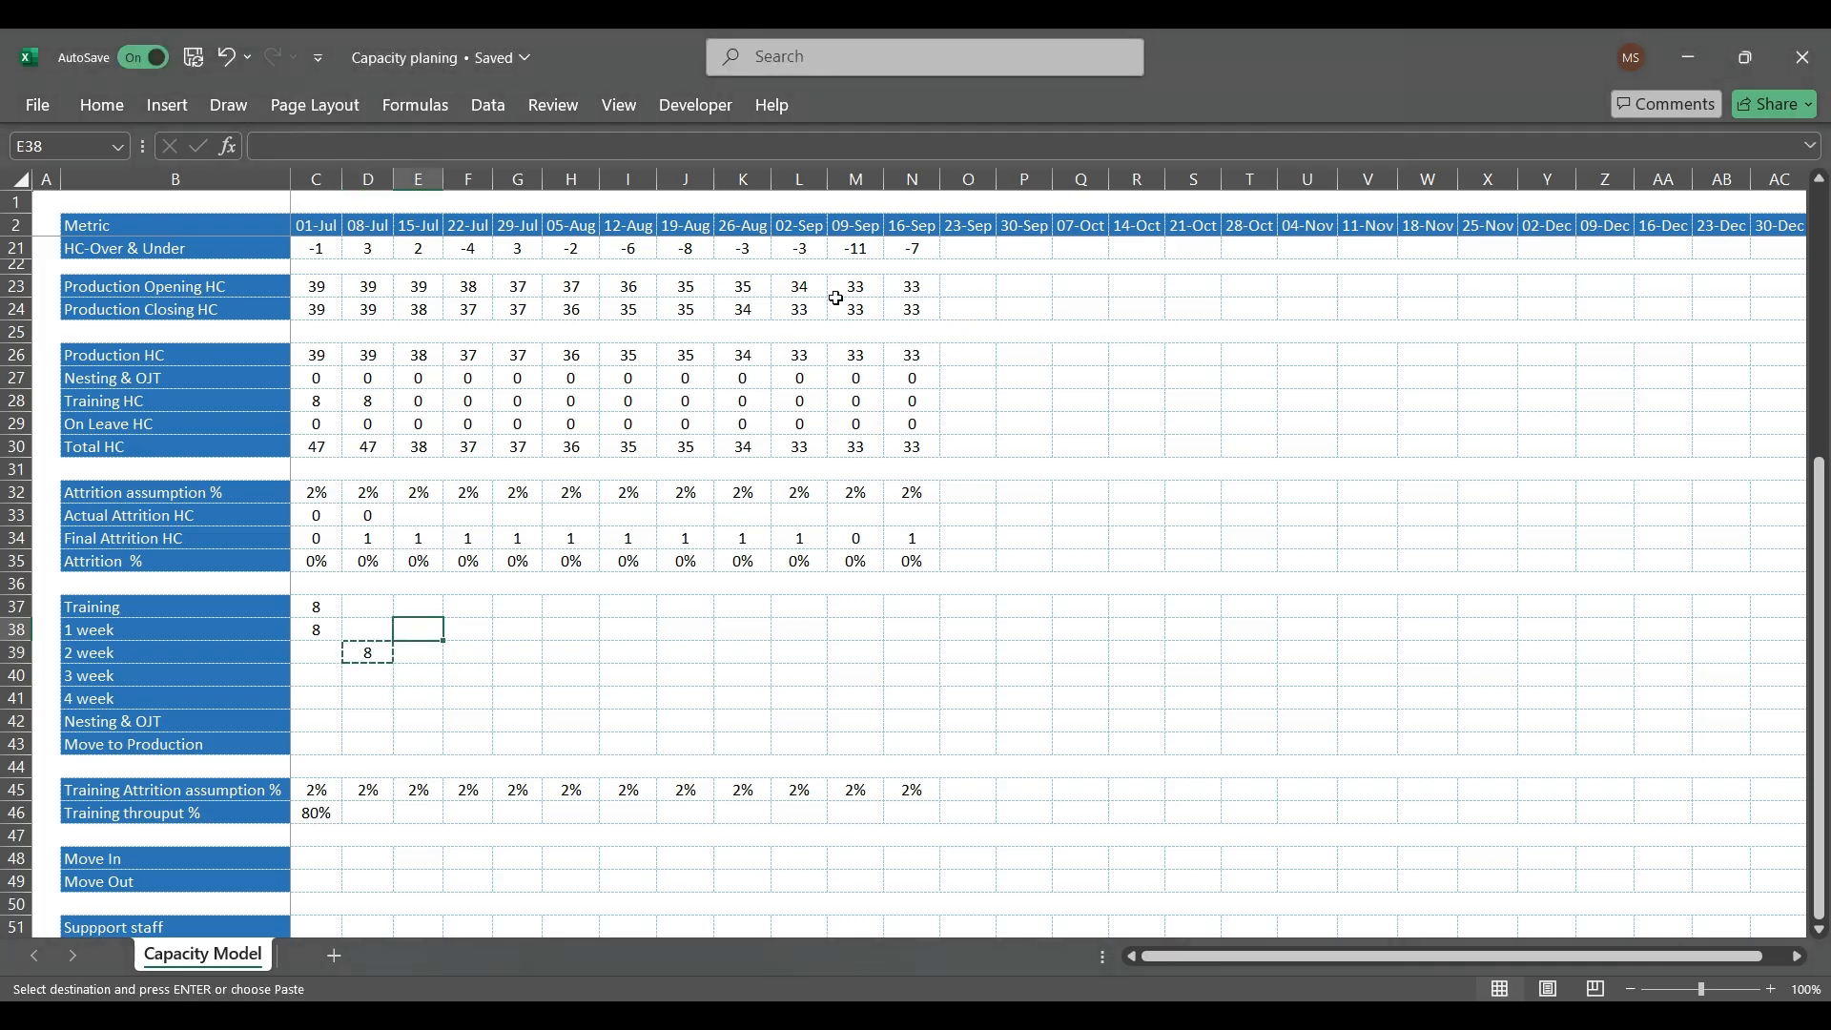
key(Down)
key(Down)
key(ctrl+v)
key(Down)
key(Right)
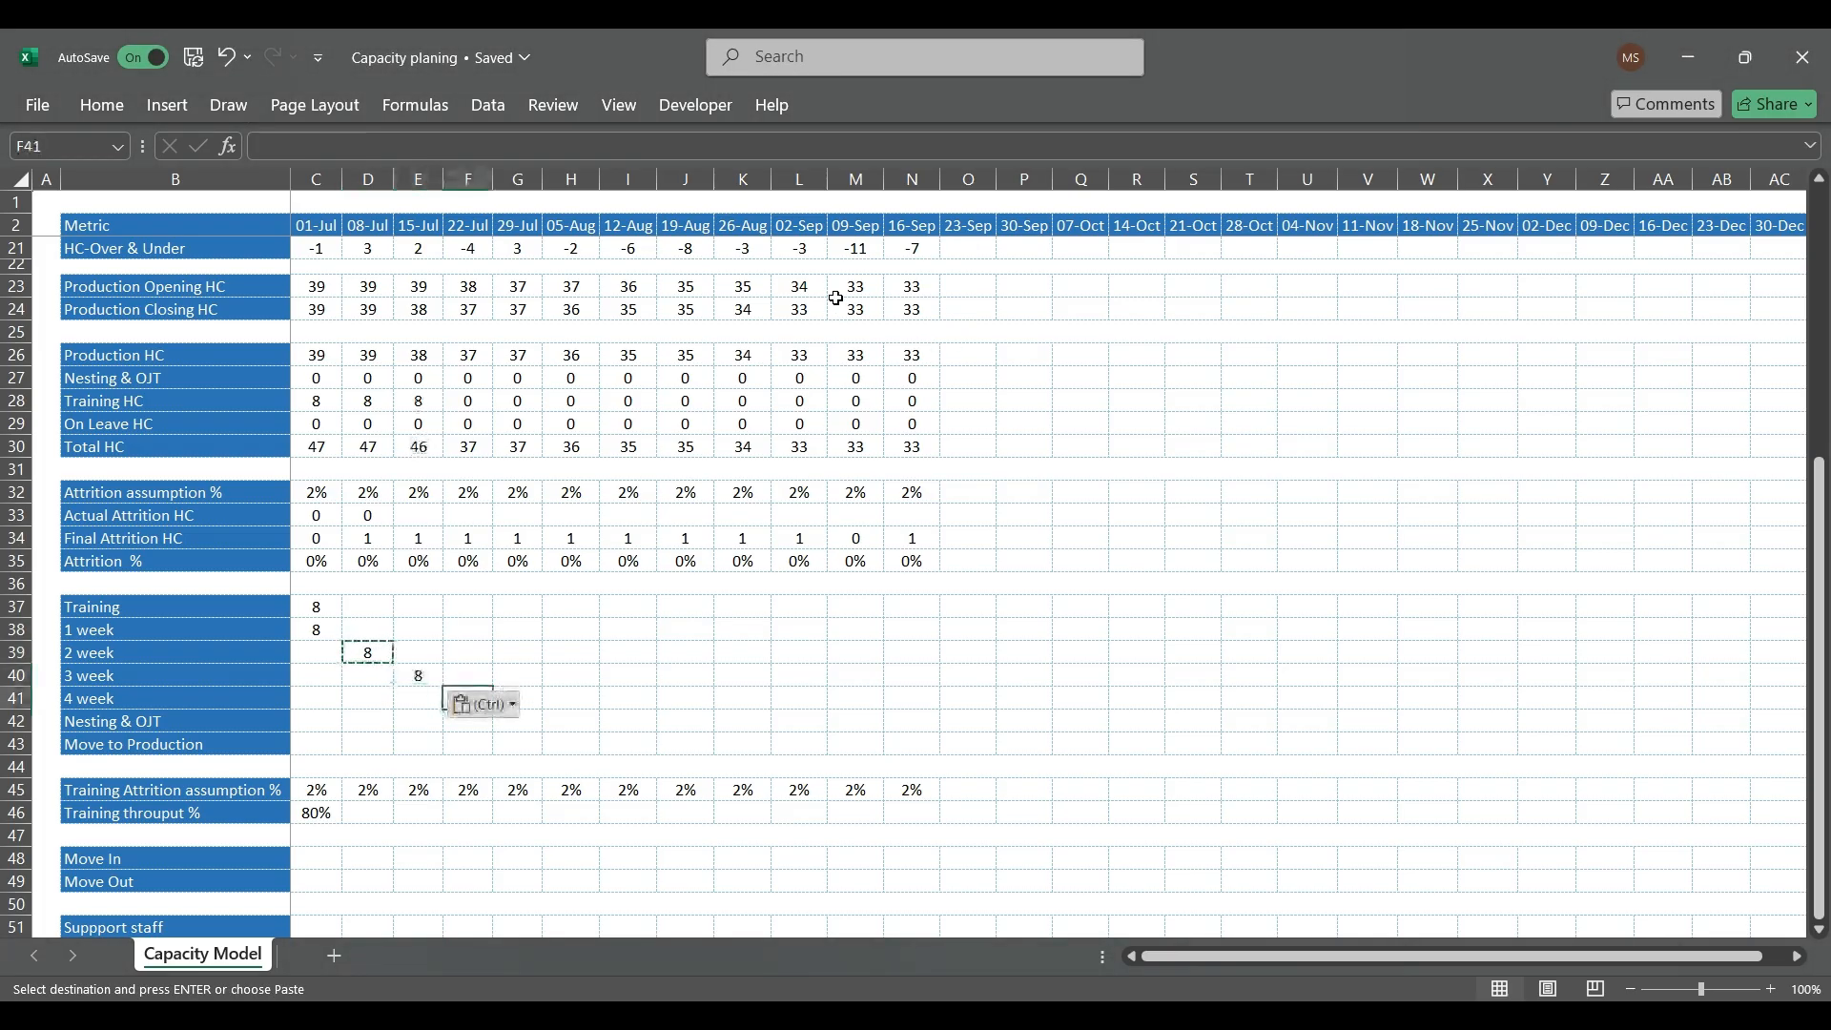
key(ctrl+v)
Step: Paste the same formula into the 29-Jul Nesting & OJT cell (G42) and the 05-Aug Move to Production cell (H43)
key(Down)
key(Right)
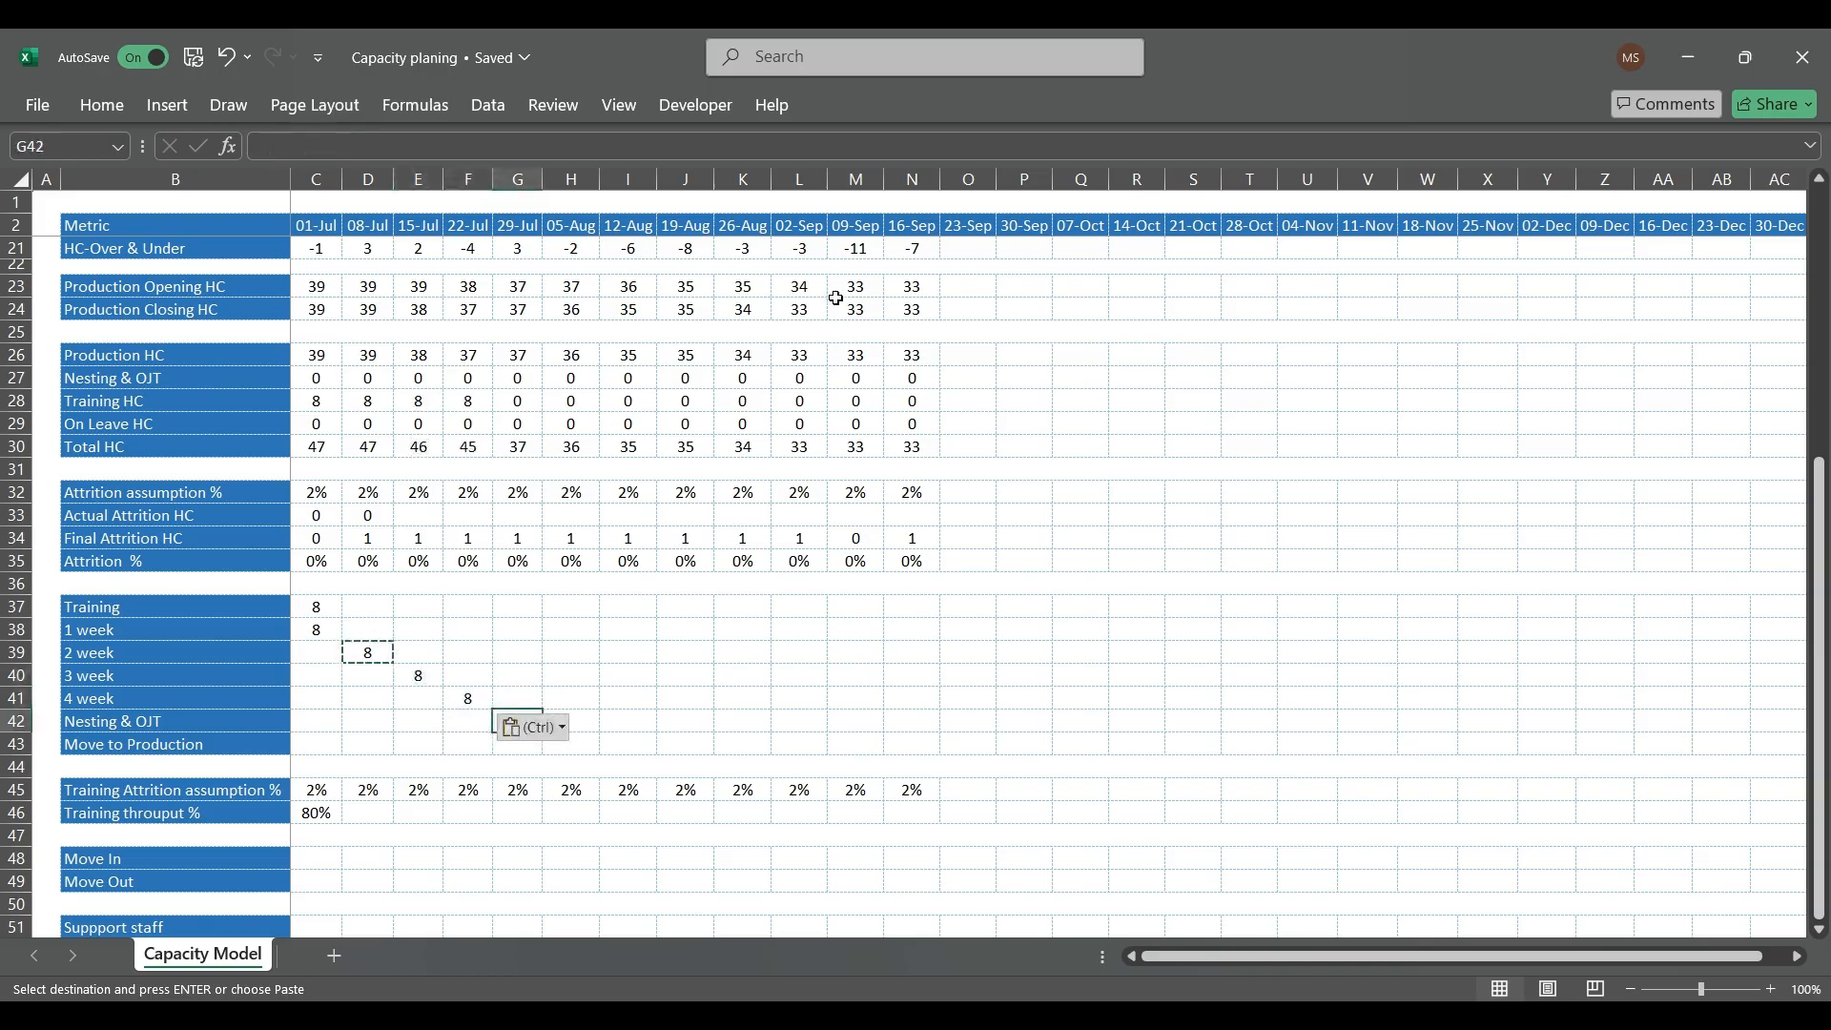
key(ctrl+v)
key(Down)
key(Right)
key(ctrl+v)
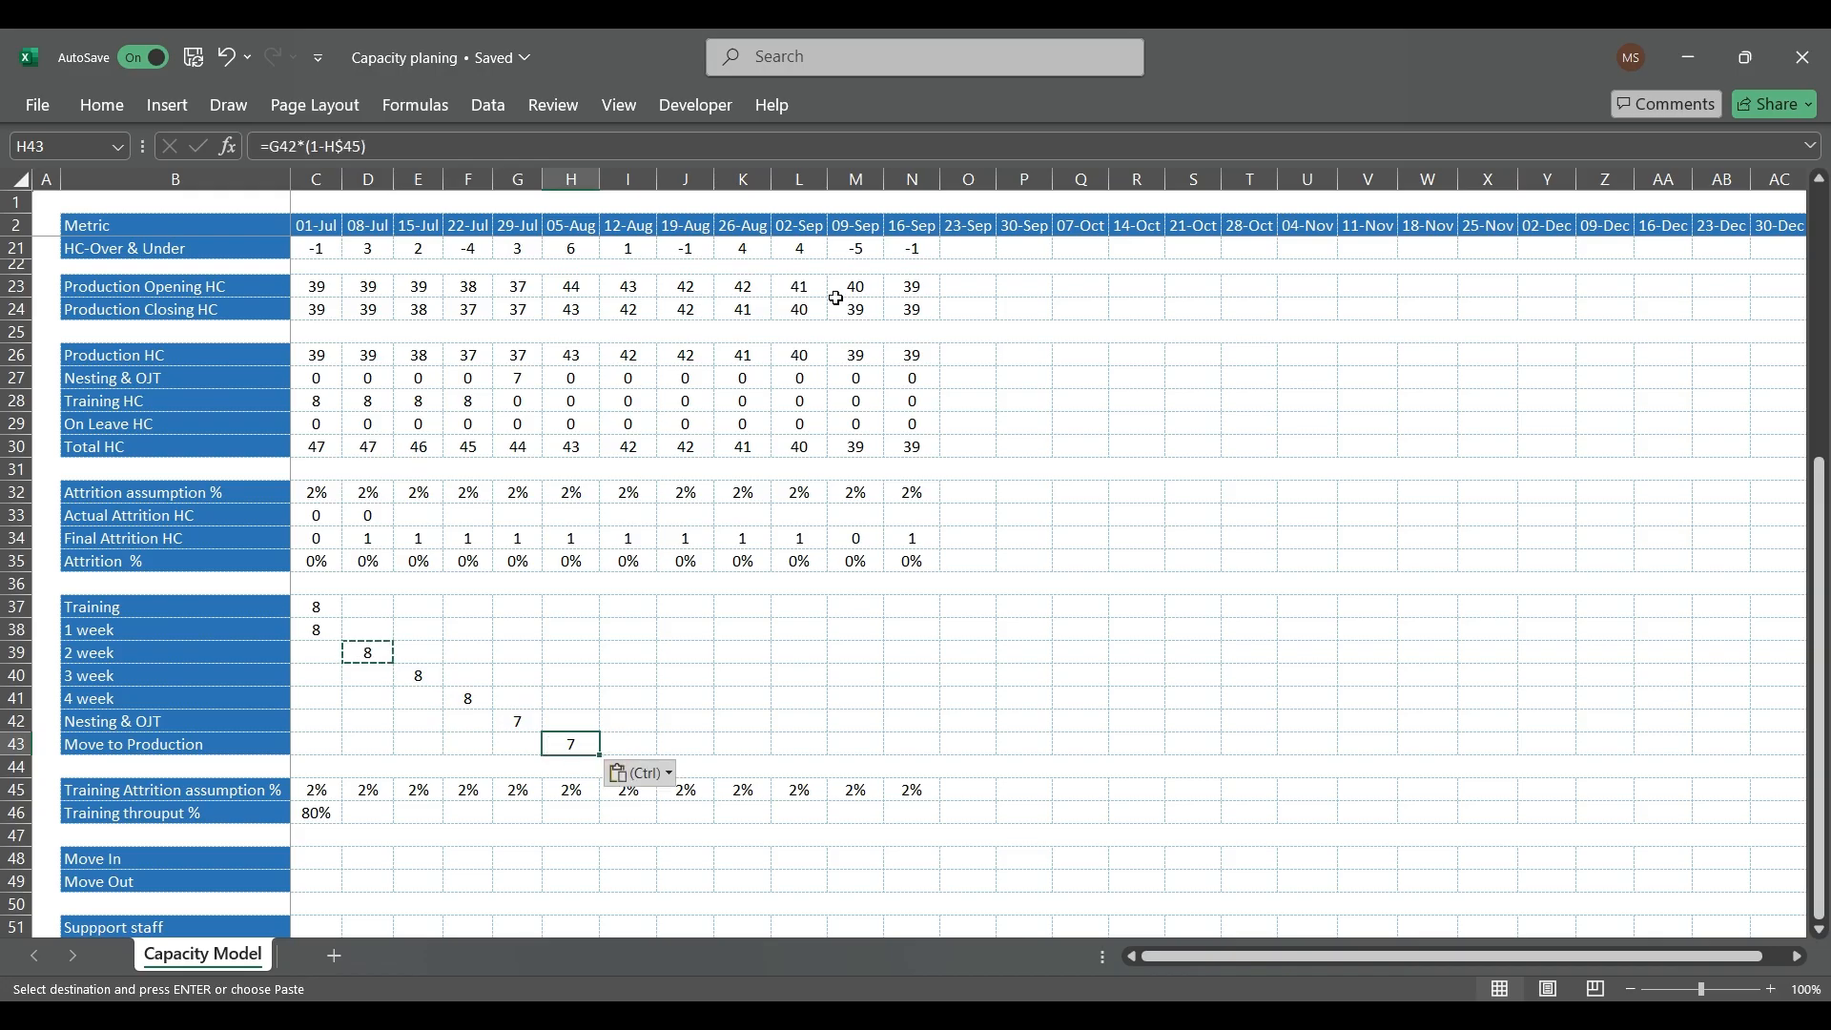
Step: Review the training batch's formulas in rows 38 to 43 and the empty 08-Jul cells below the 2 week headcount
key(Escape)
key(Left)
key(Up)
key(Up)
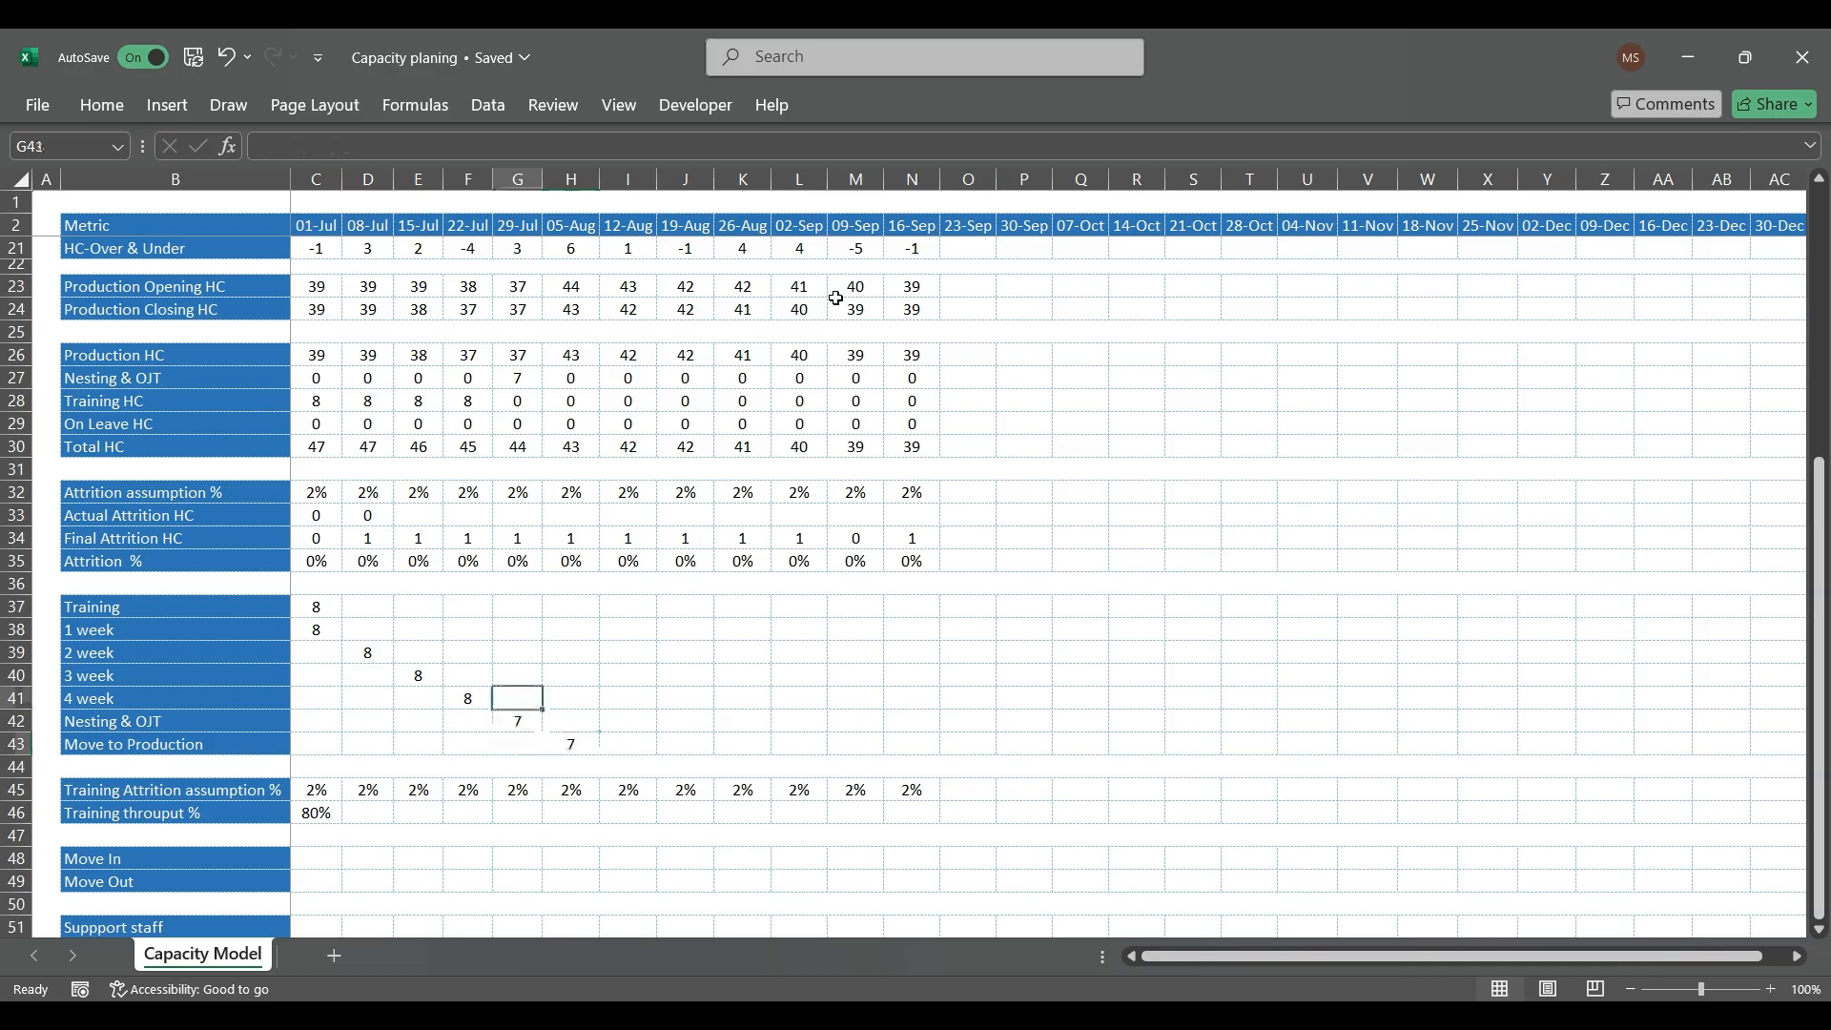
key(Left)
key(Left)
key(Up)
key(Up)
key(Left)
key(Left)
key(Up)
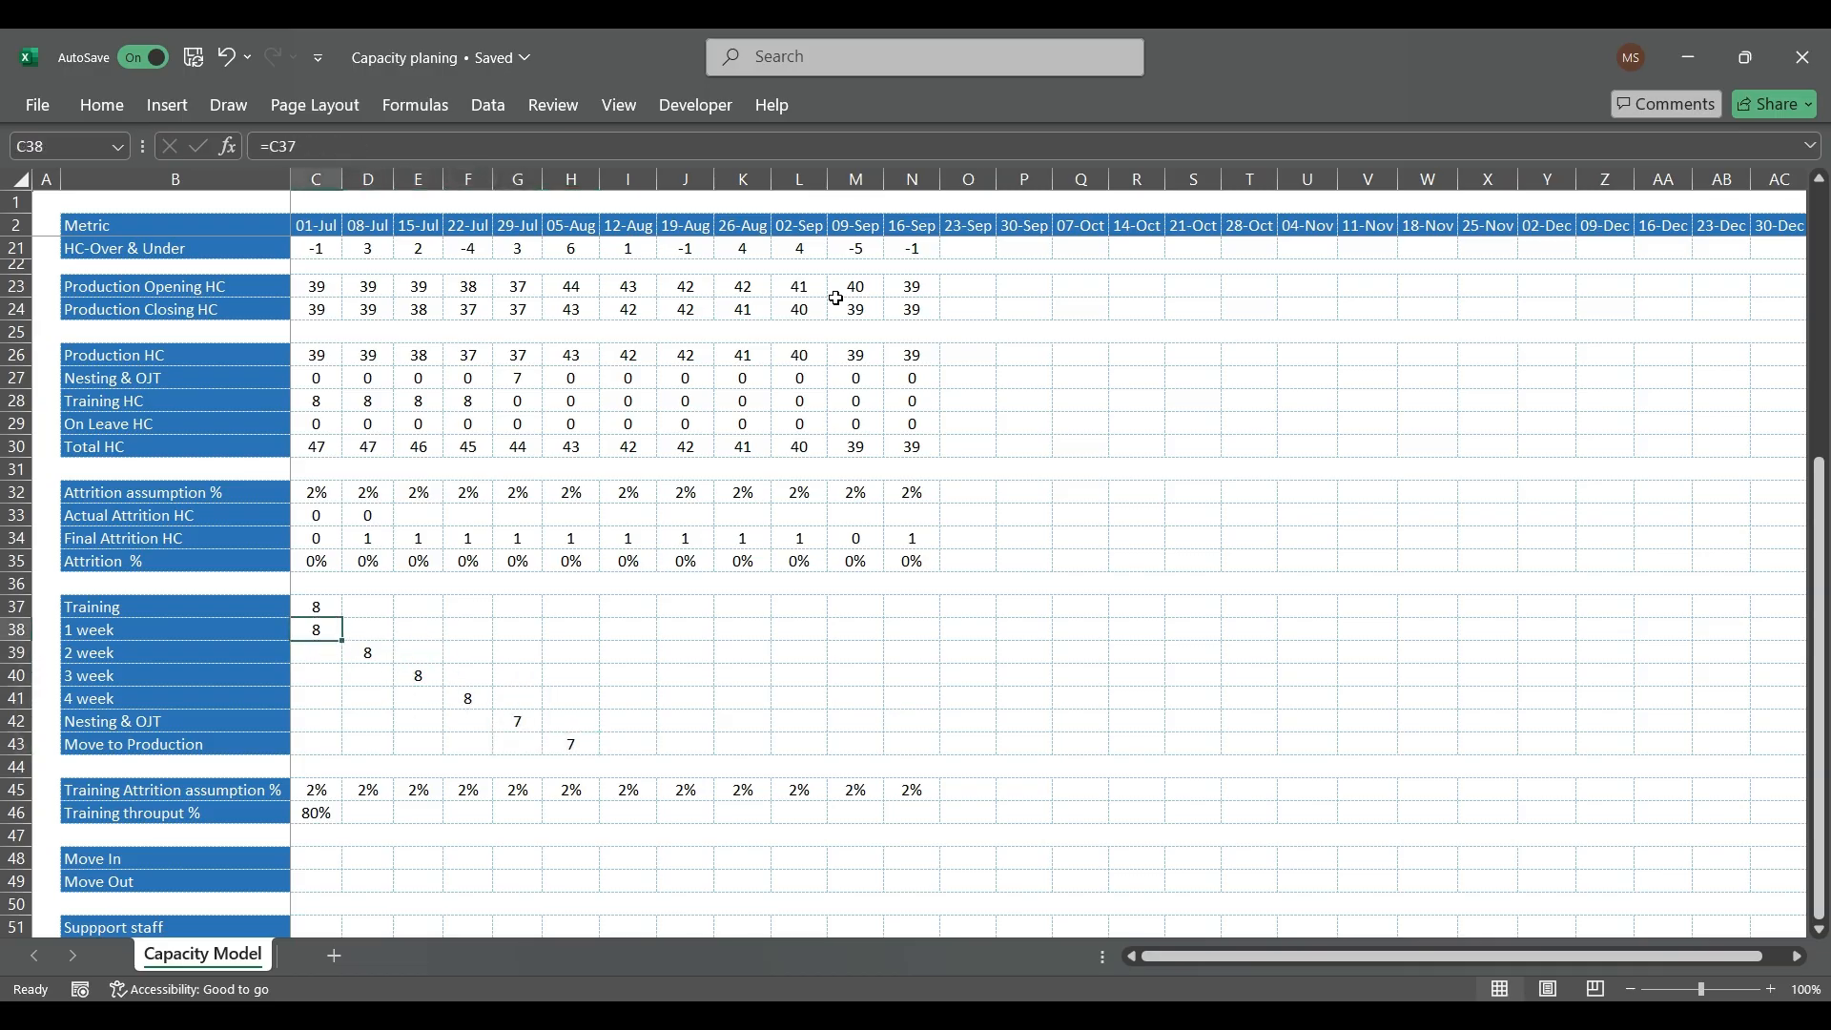
key(Down)
key(Right)
key(Down)
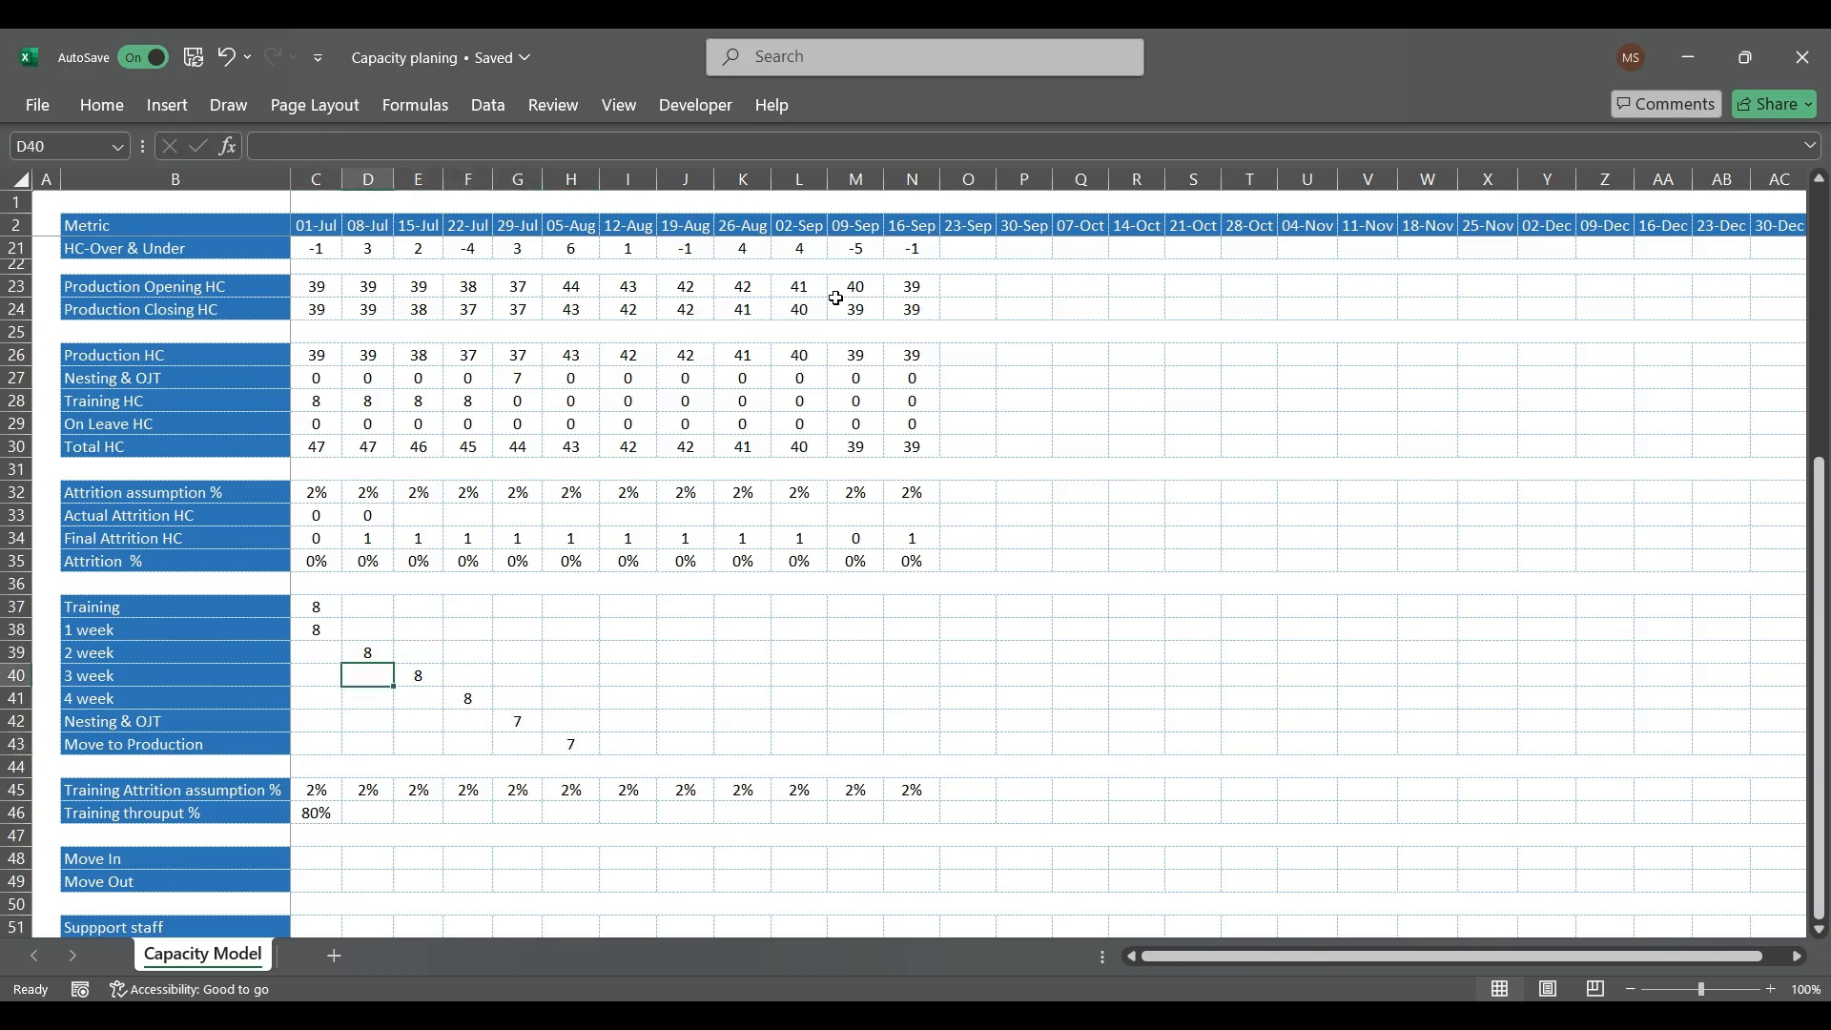
key(Up)
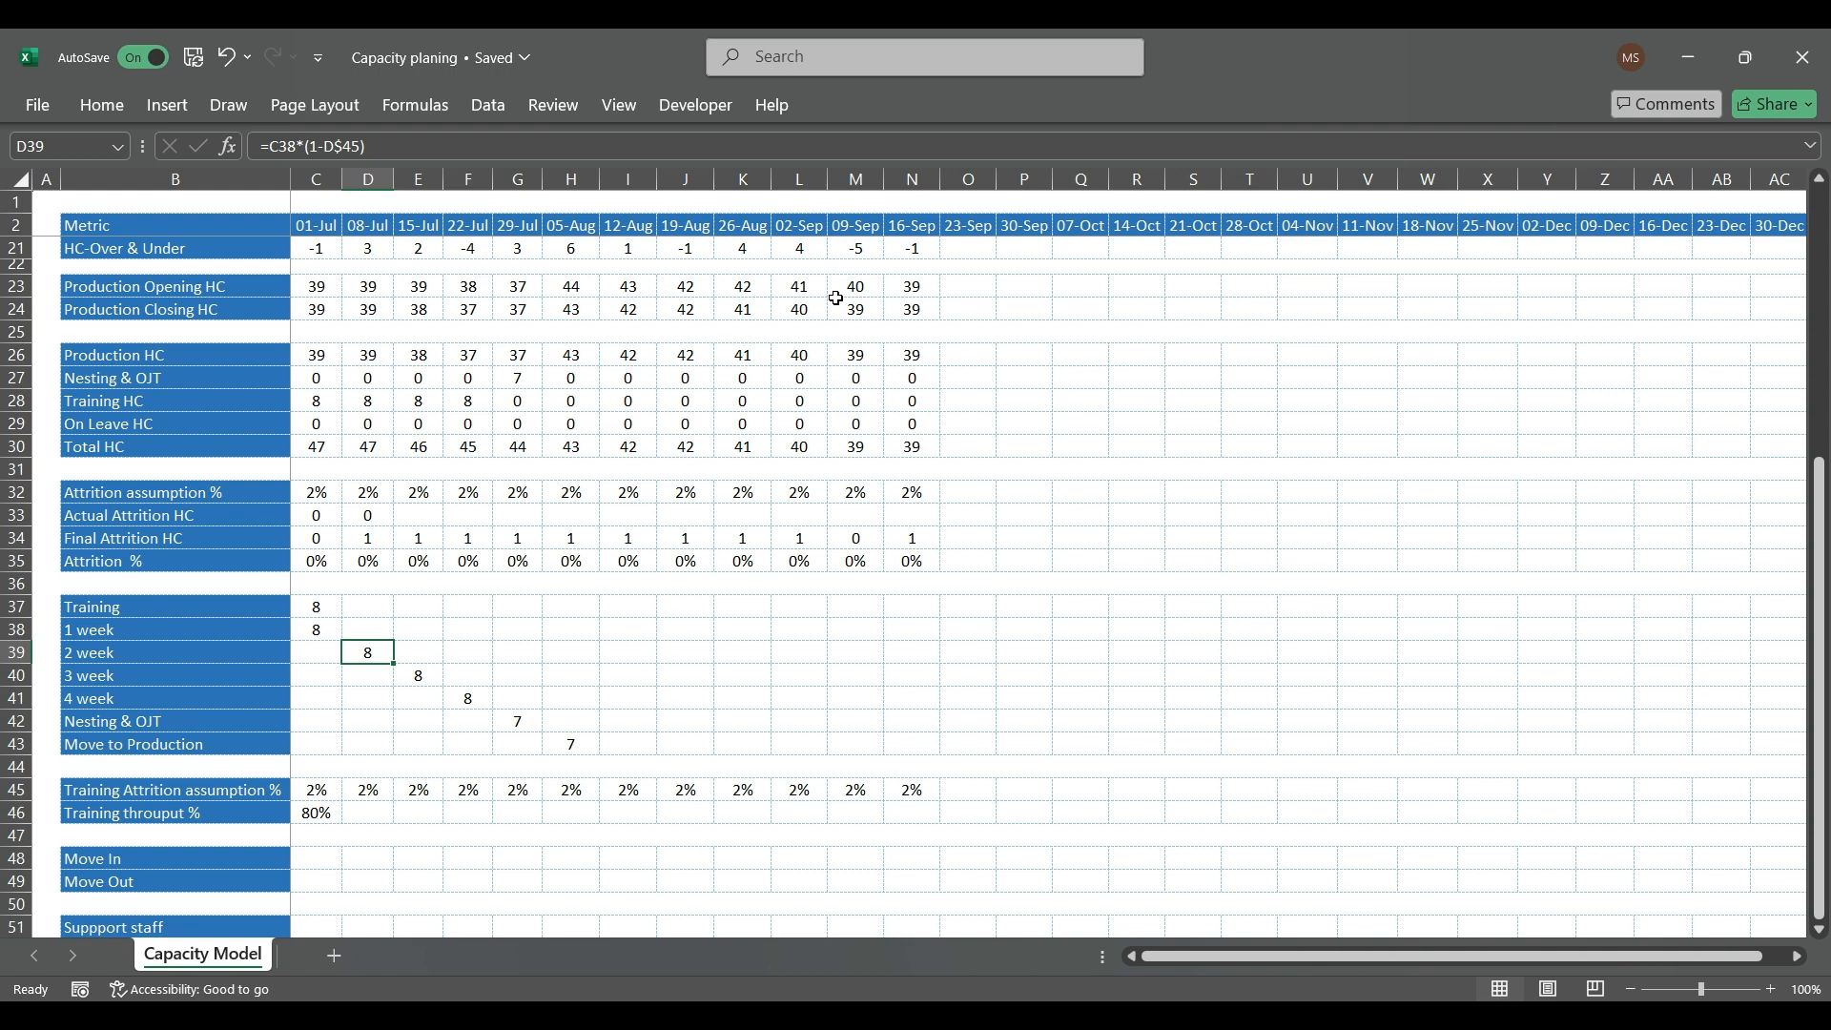
key(Down)
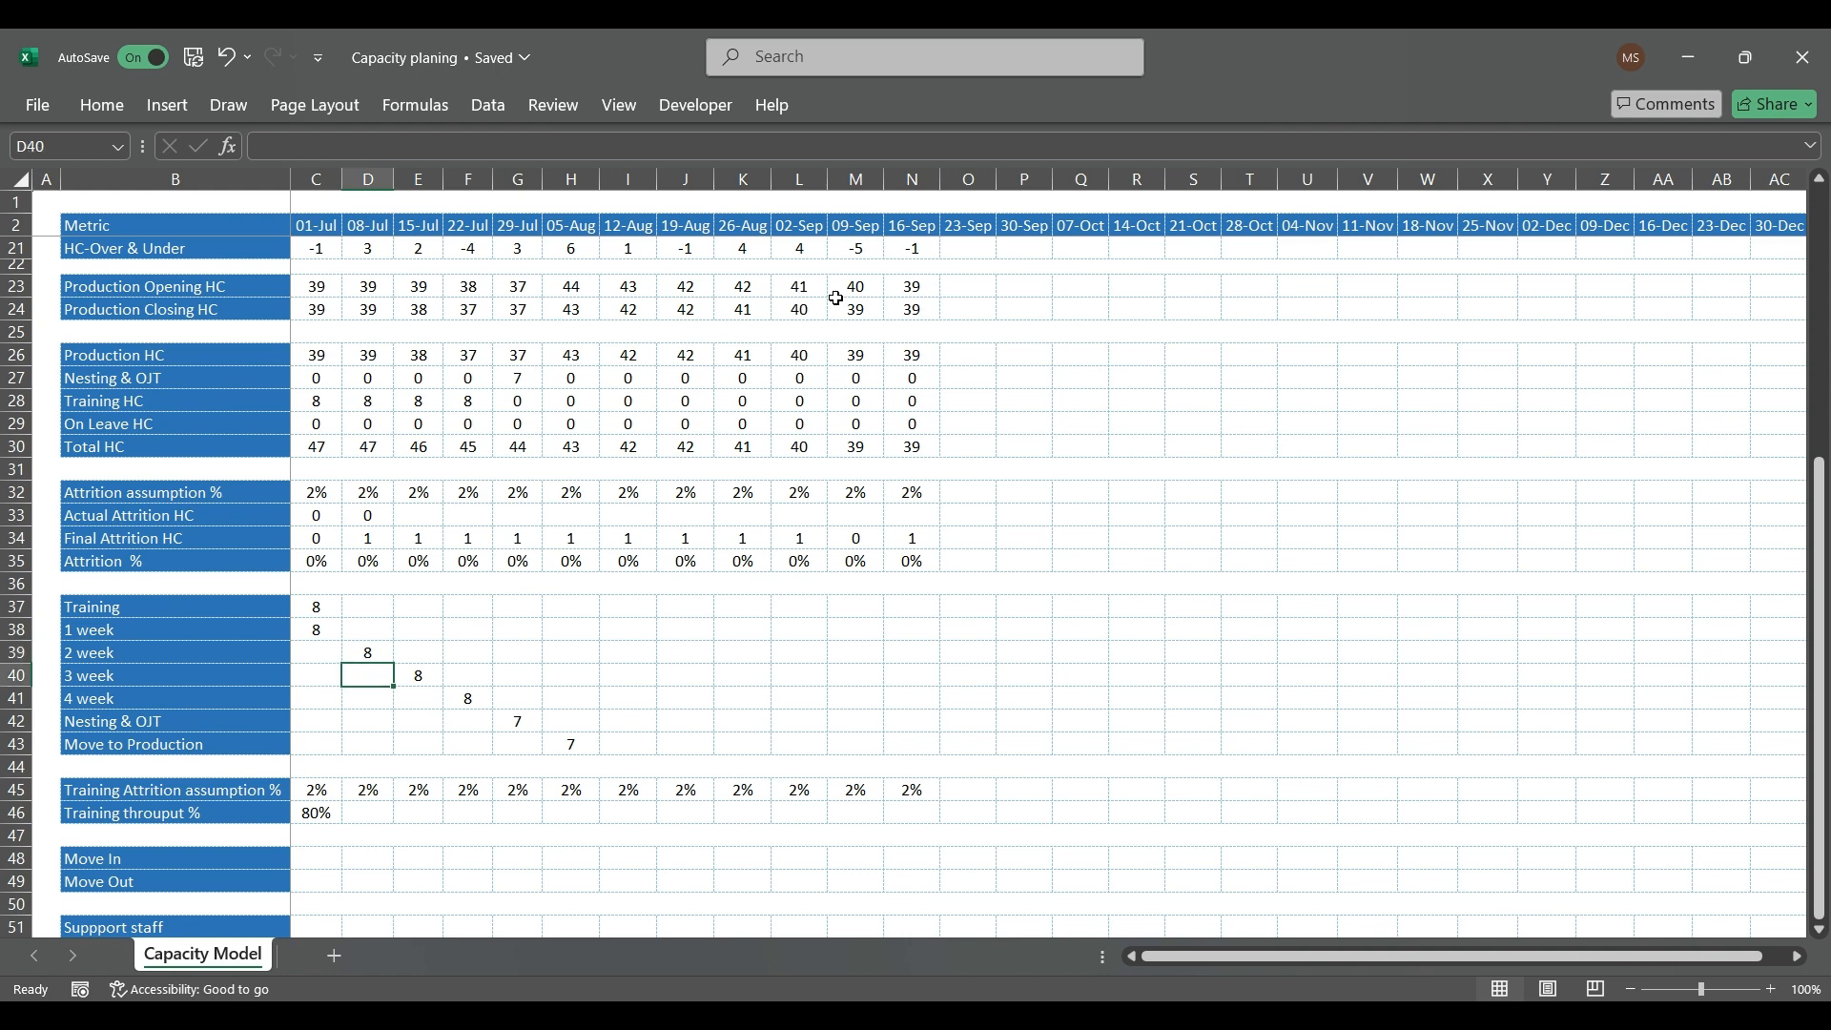
Step: Copy the D39 formula down to the 08-Jul 3 week, 4 week and Nesting & OJT cells (D40:D42)
click(381, 652)
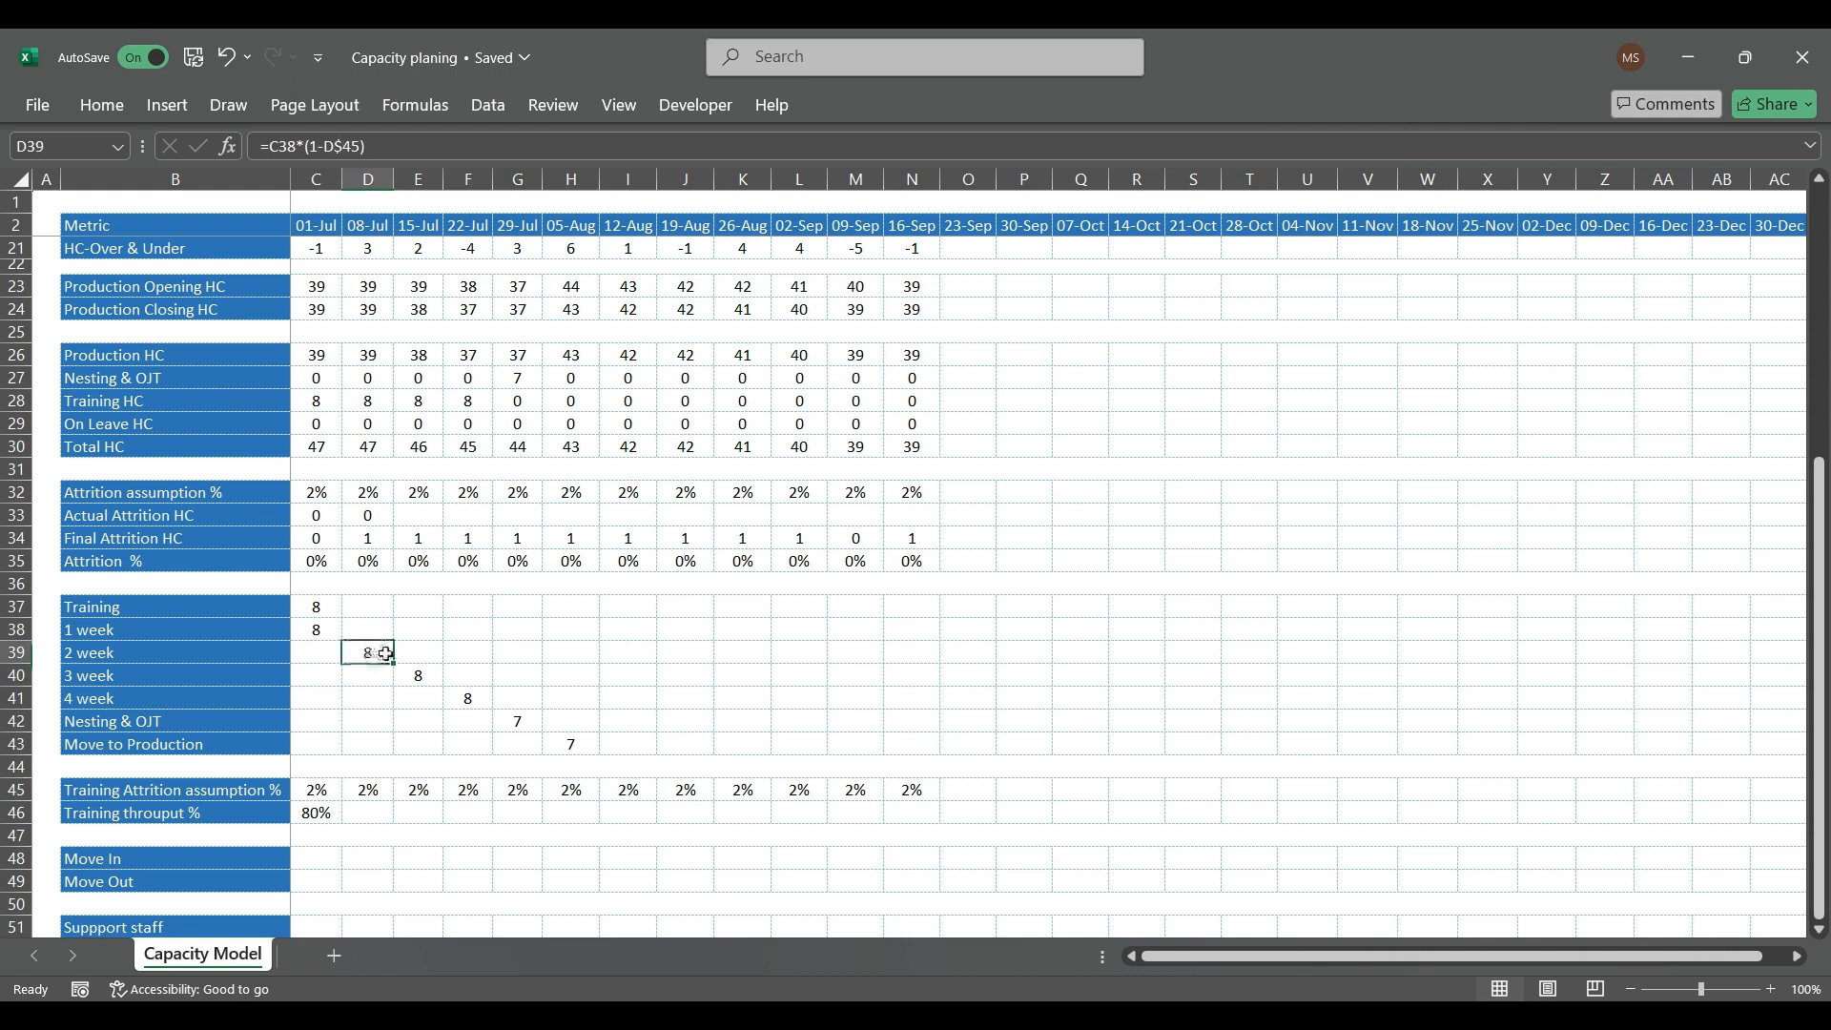
key(ctrl+c)
drag(375, 673, 379, 717)
key(ctrl+v)
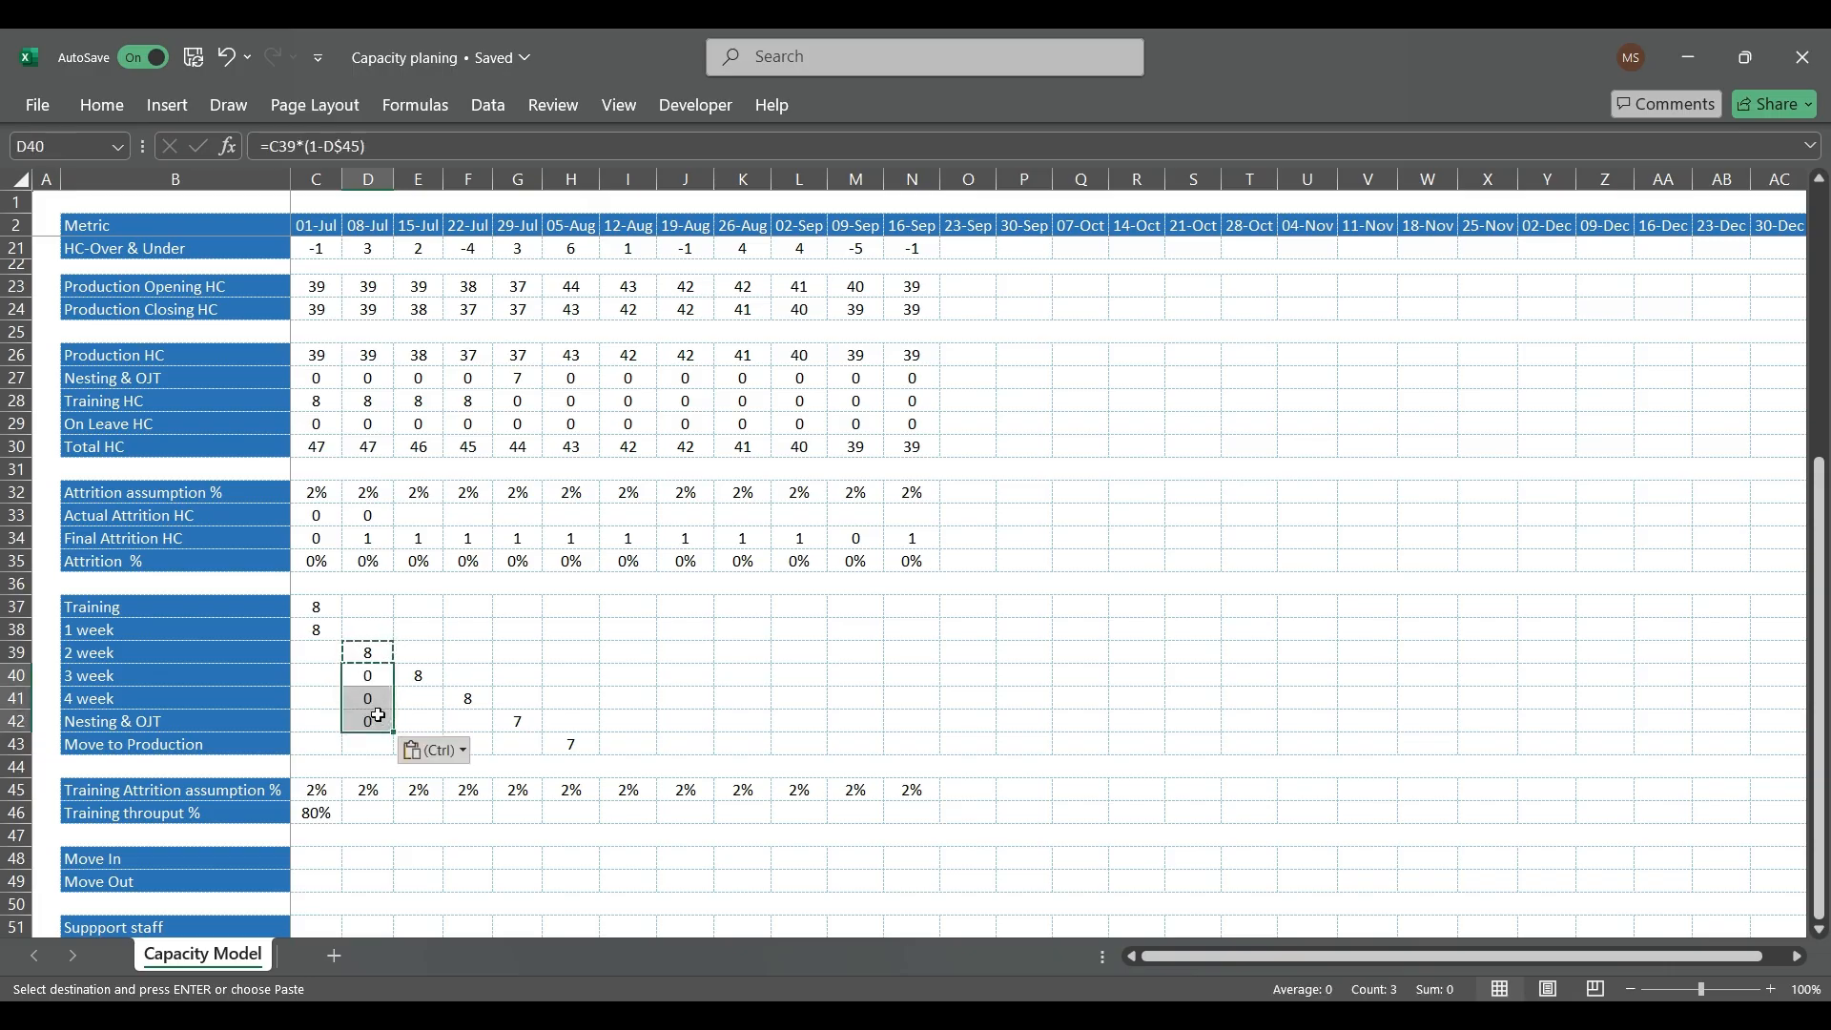
Step: Check the cell references in the copied formulas in D40, D41 and D42
double_click(375, 676)
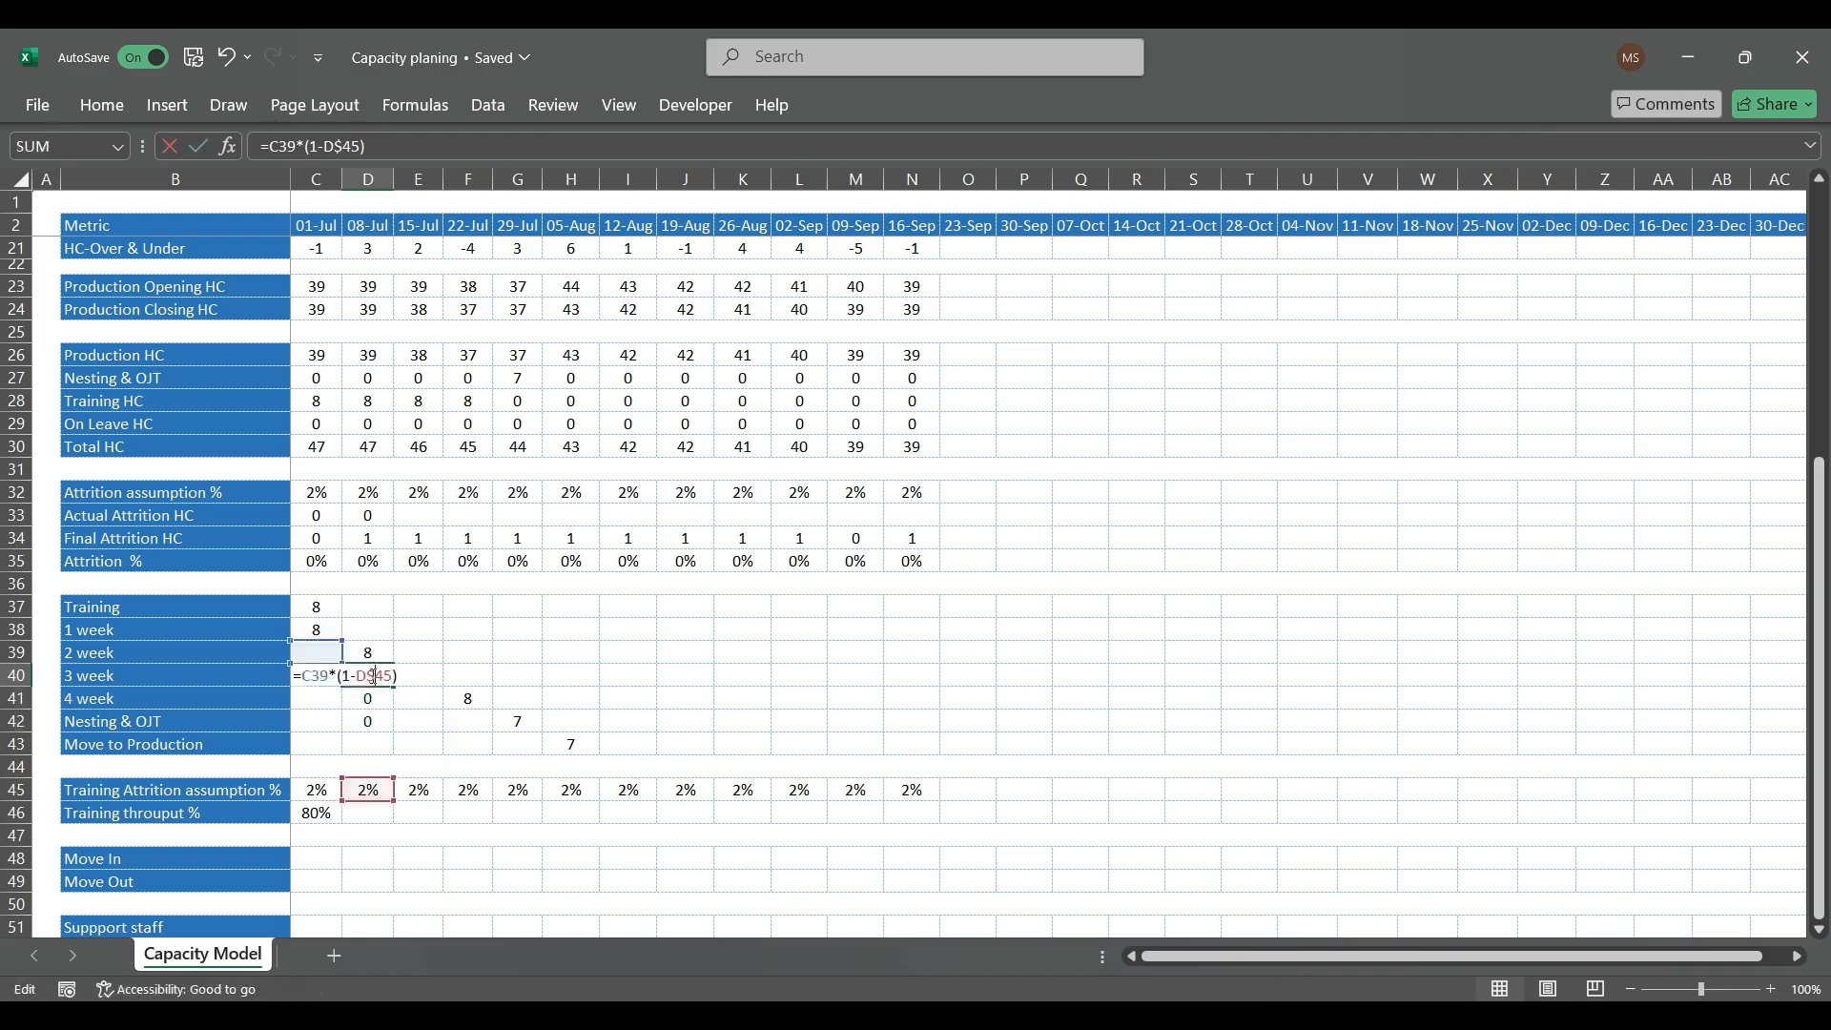
text(')
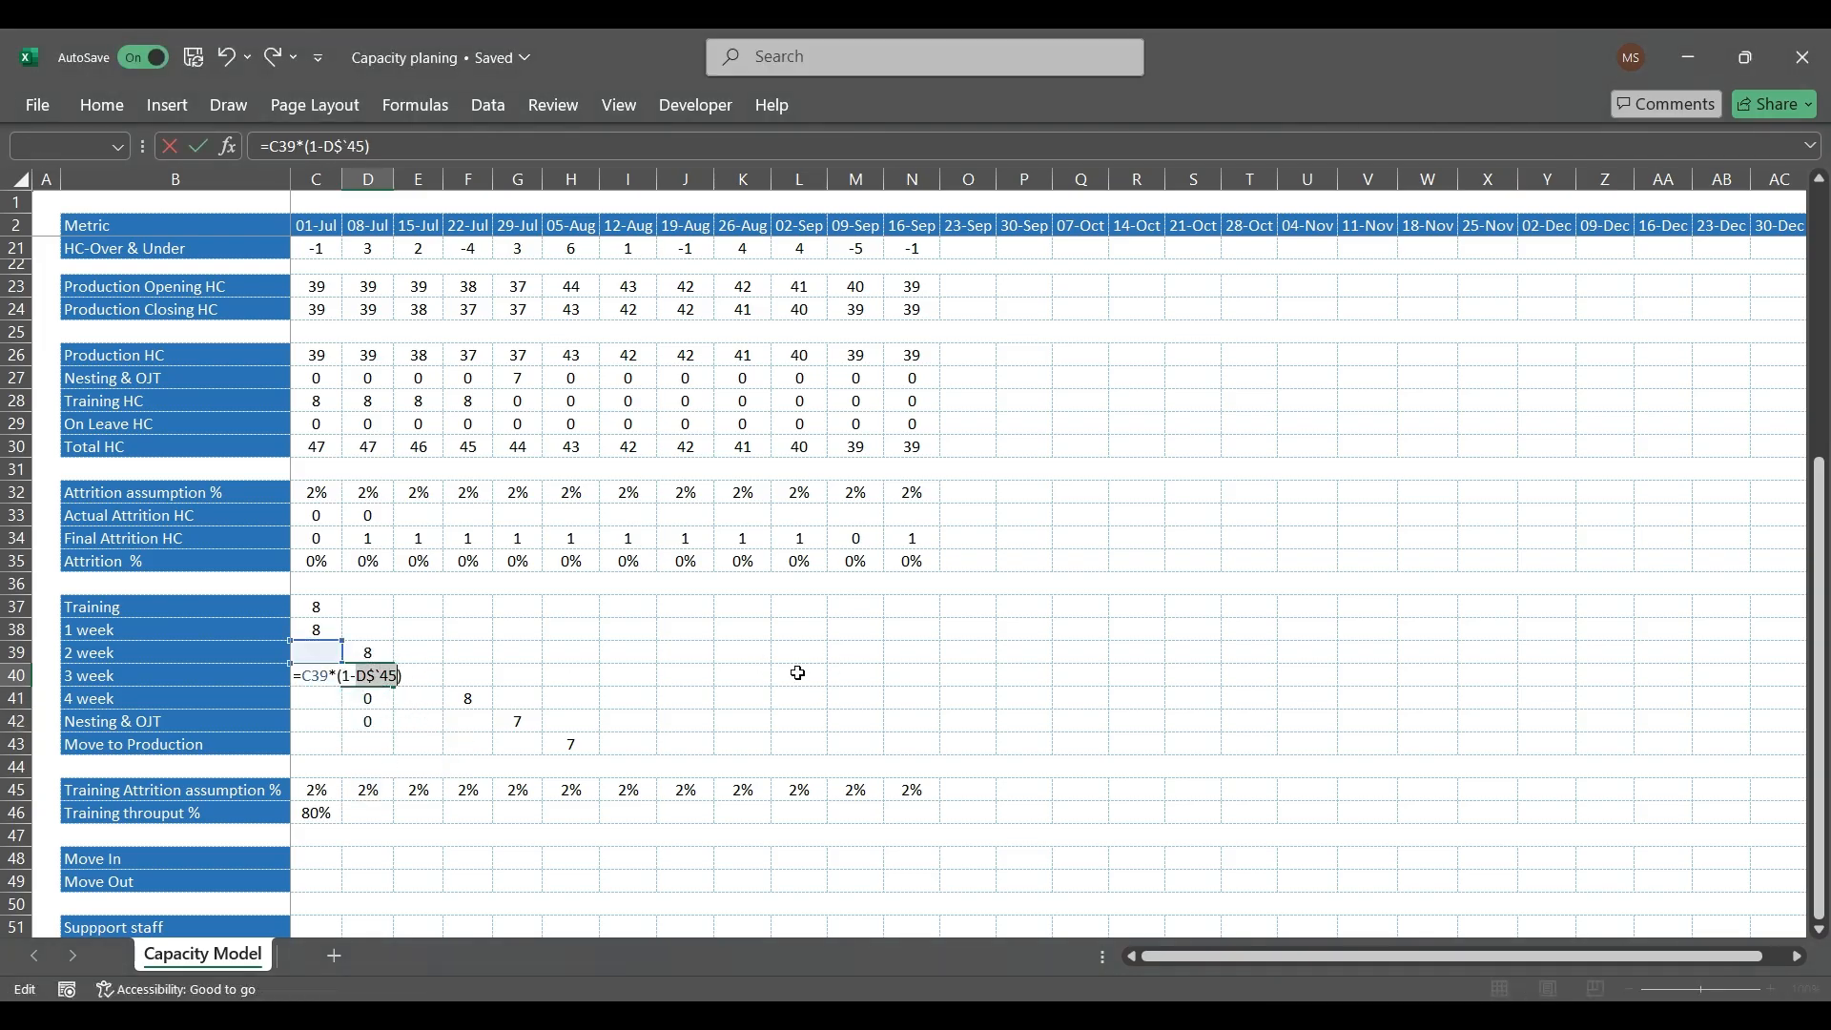
key(BackSpace)
key(Return)
double_click(386, 702)
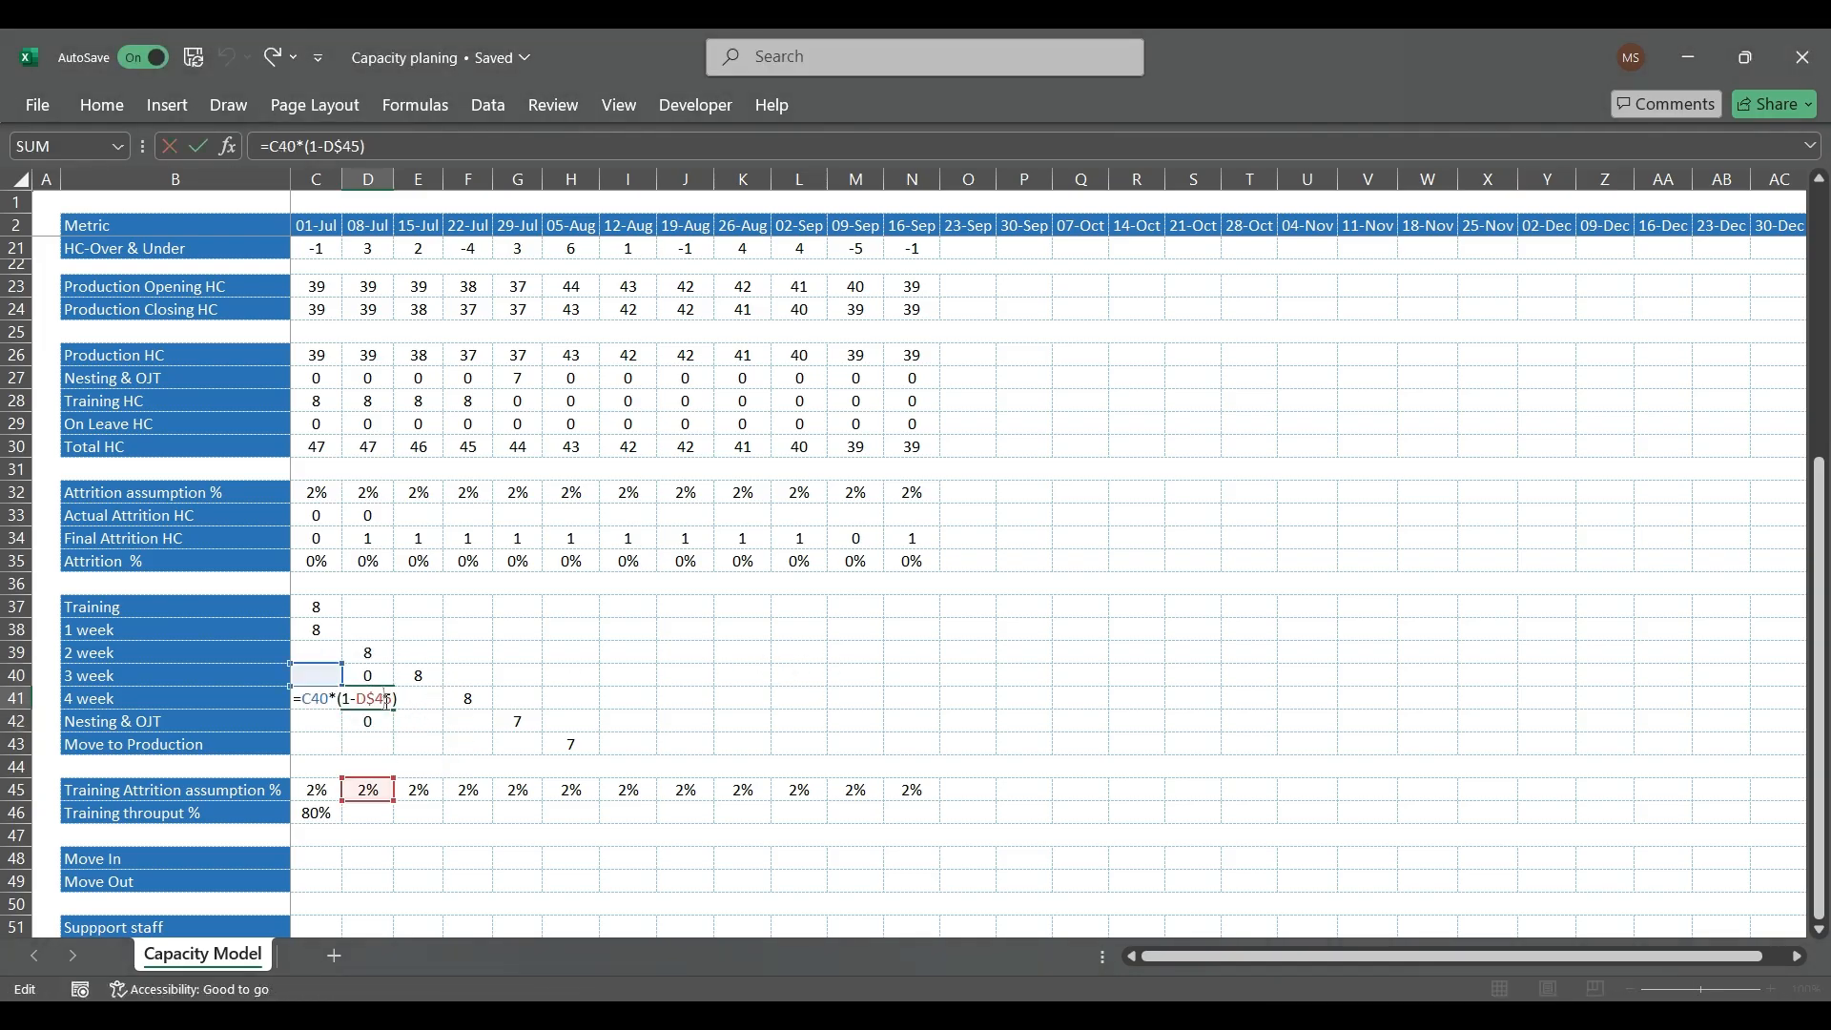
key(Escape)
double_click(381, 723)
key(Escape)
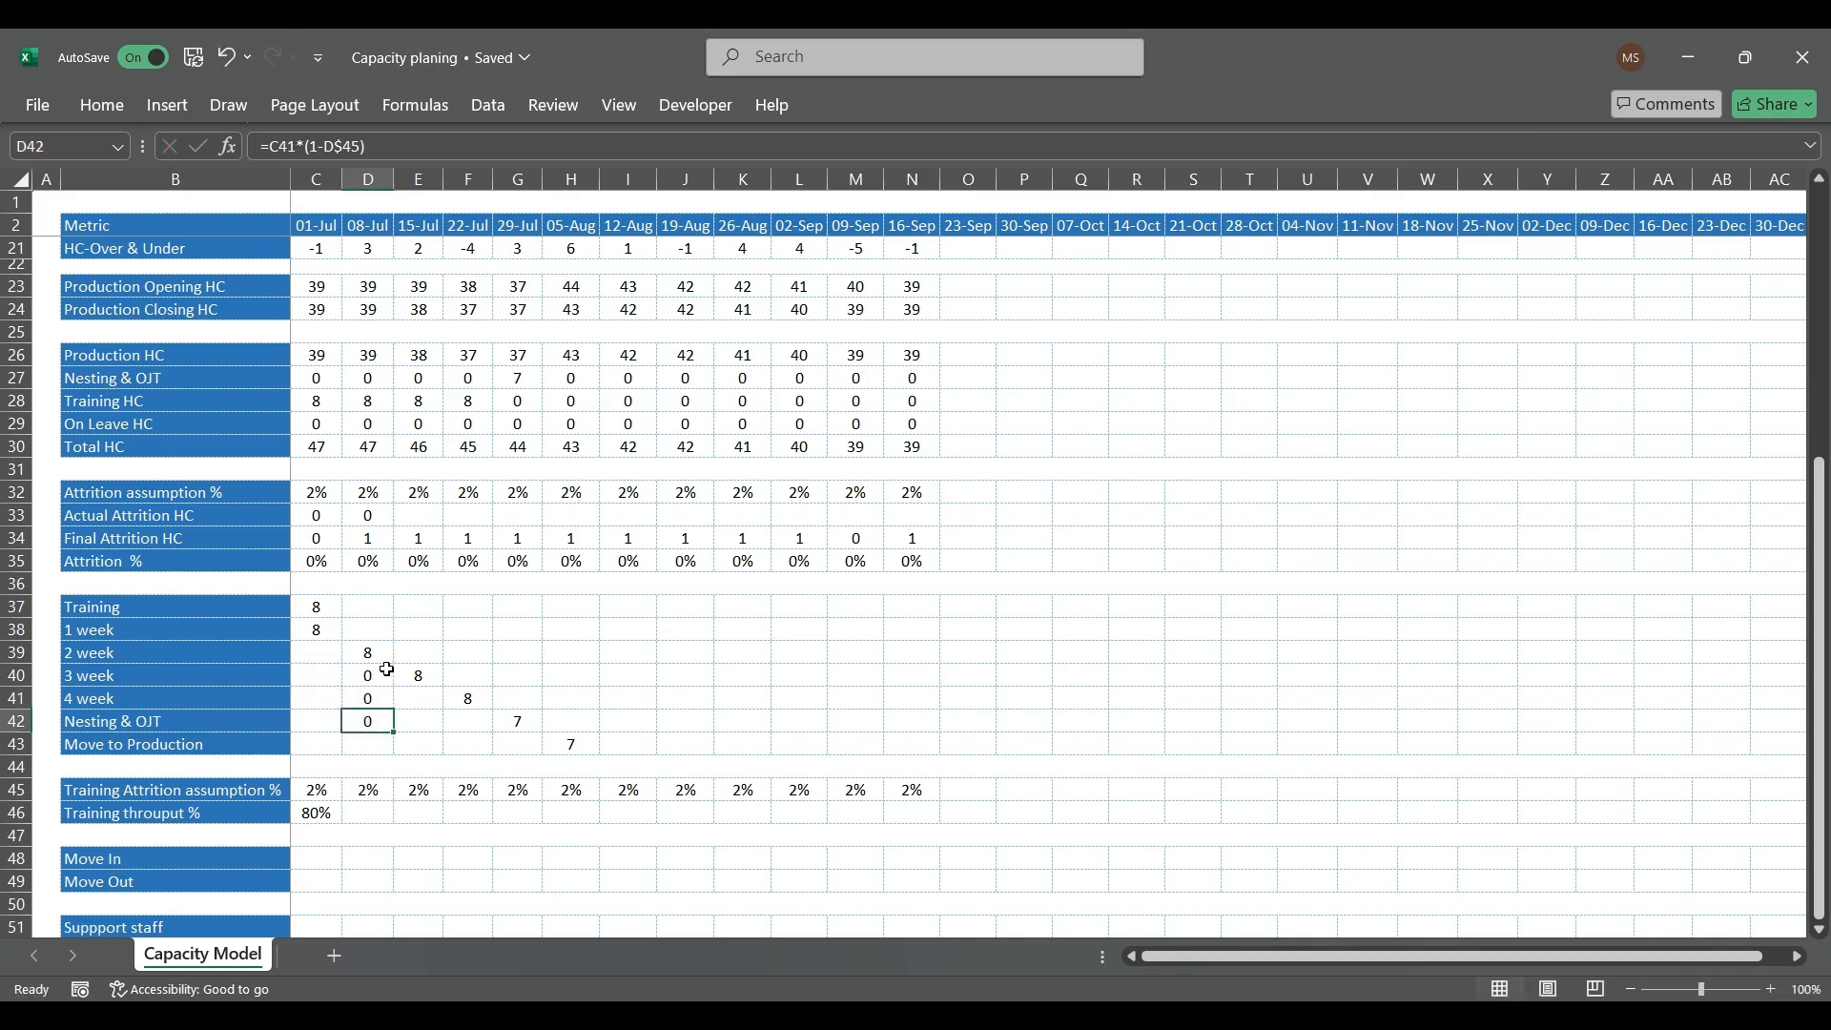
Step: Copy the 1 week formula from C38 to the 08-Jul cell D38
click(355, 638)
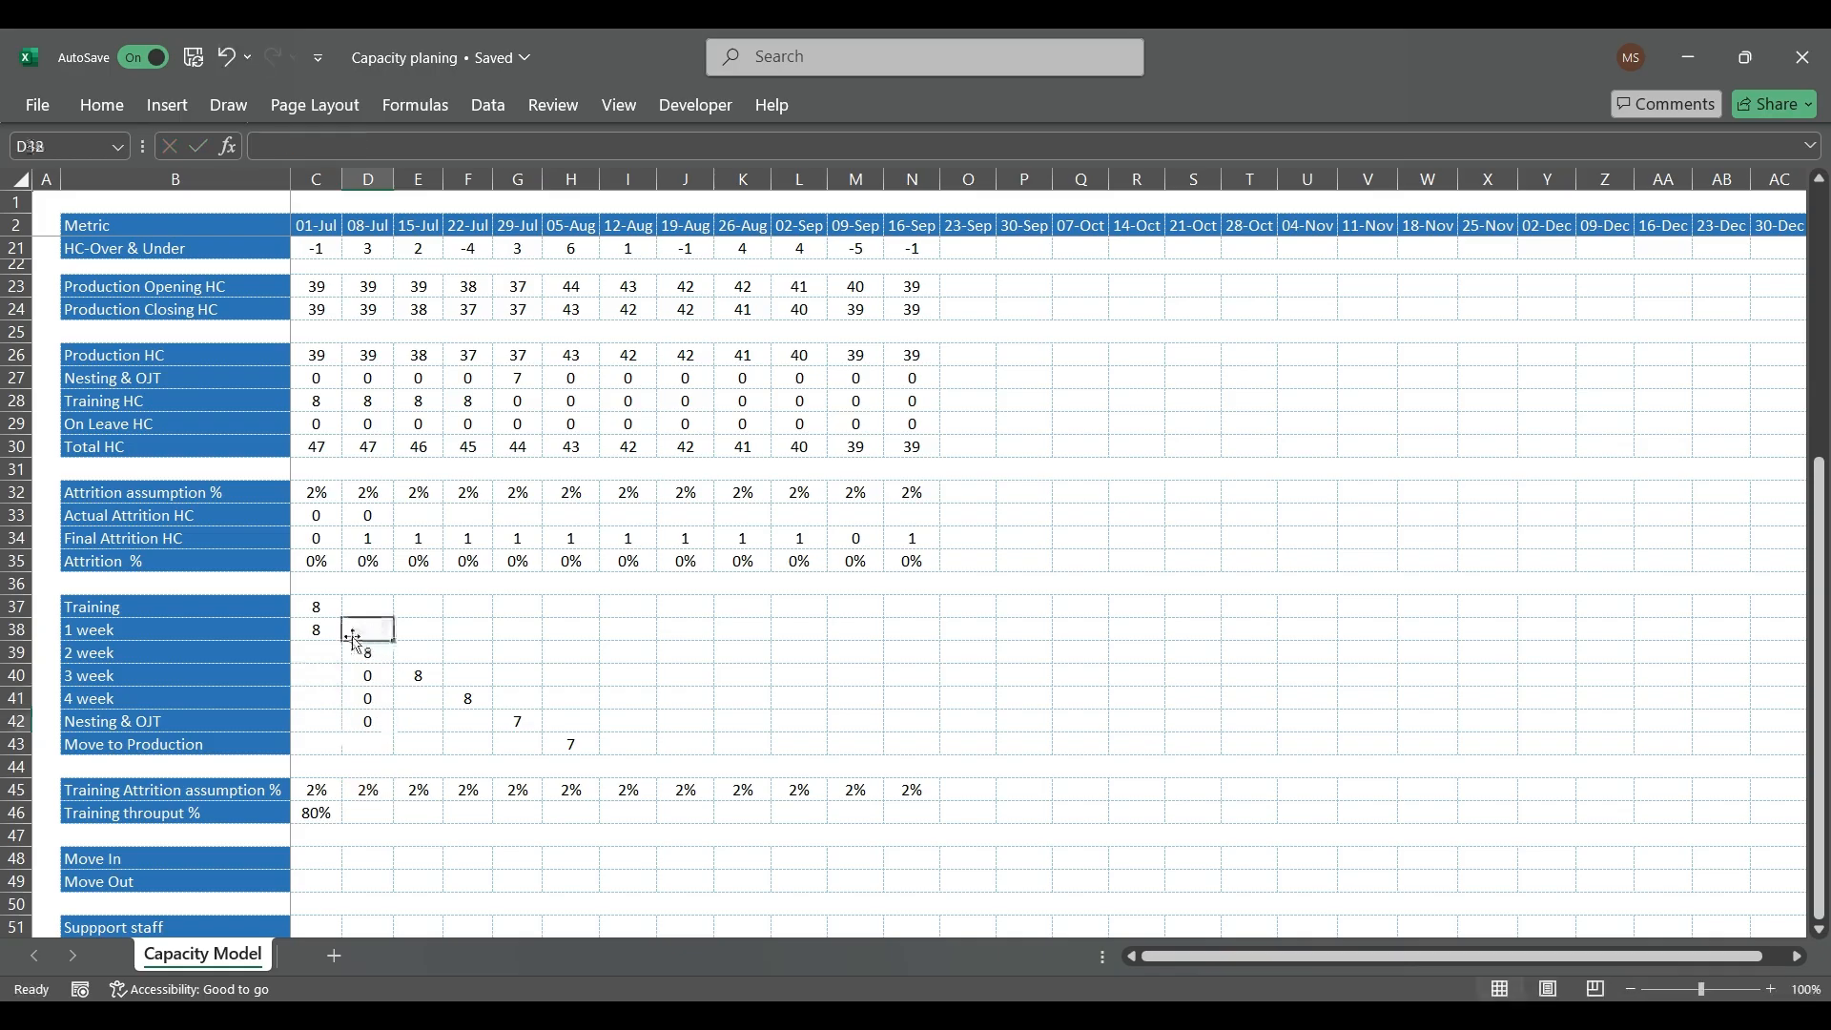
click(329, 632)
key(ctrl+c)
key(Right)
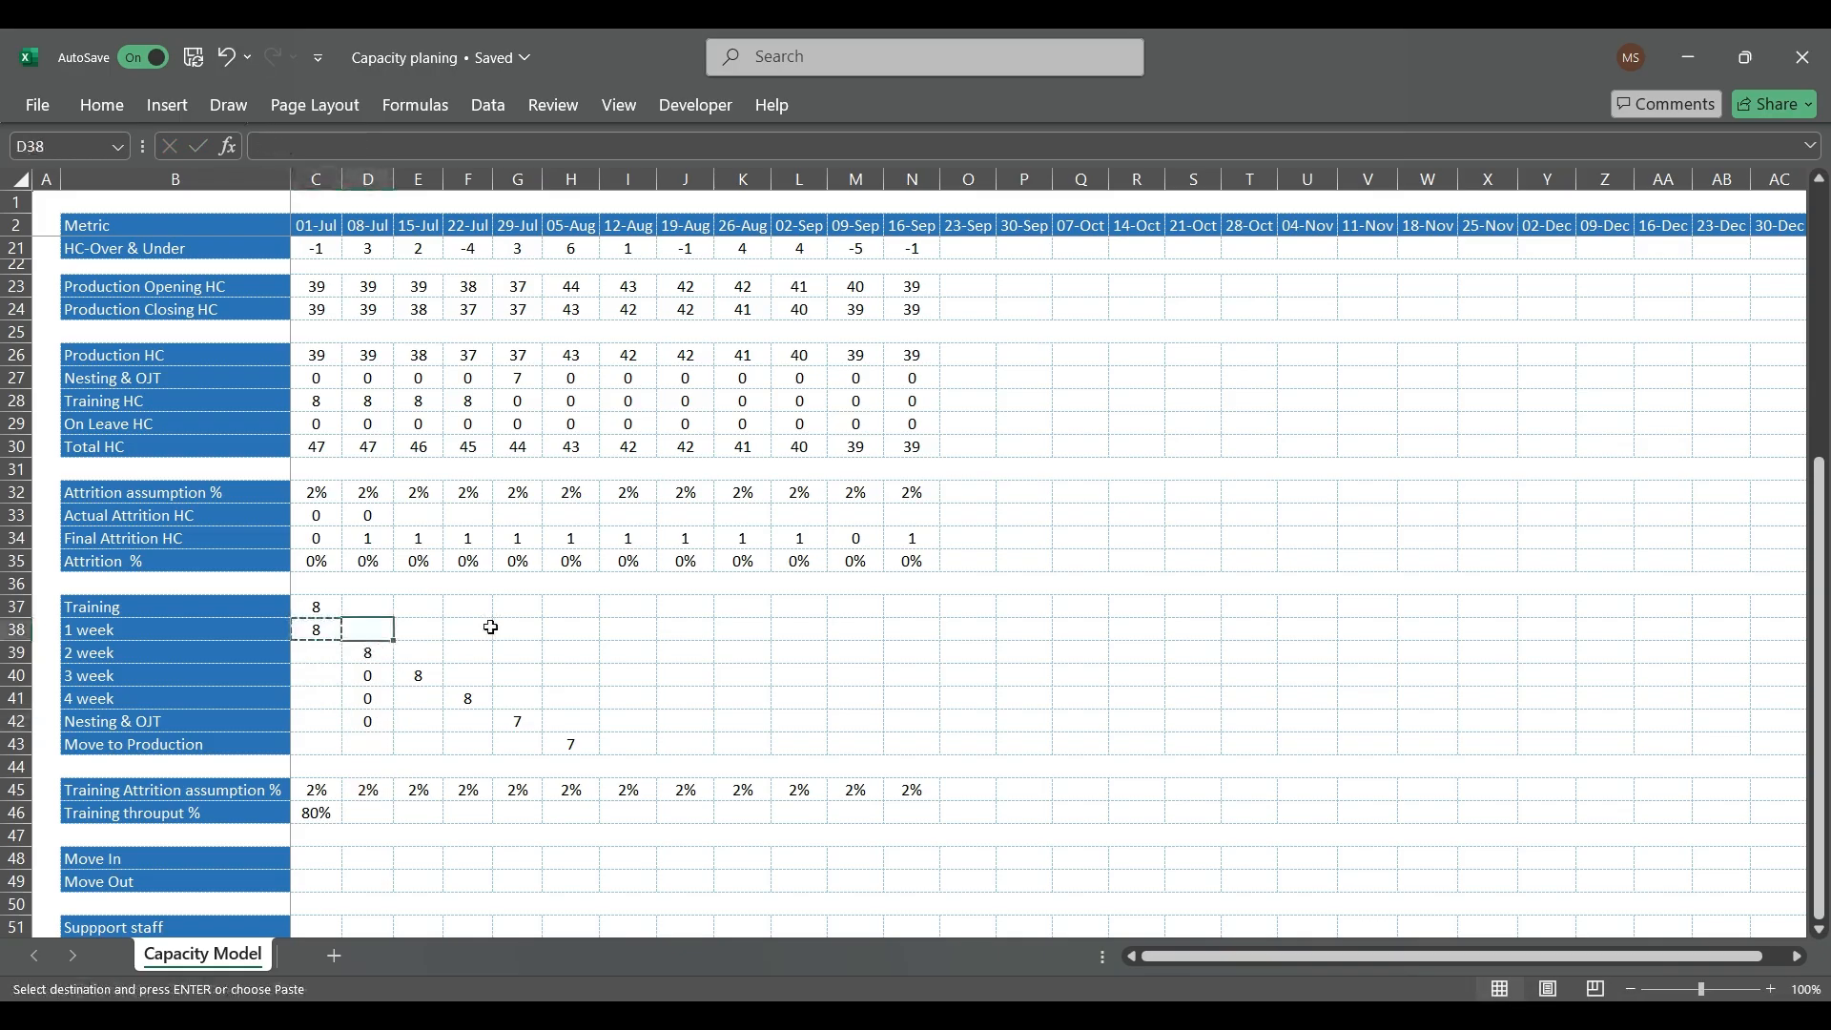
key(ctrl+v)
key(Escape)
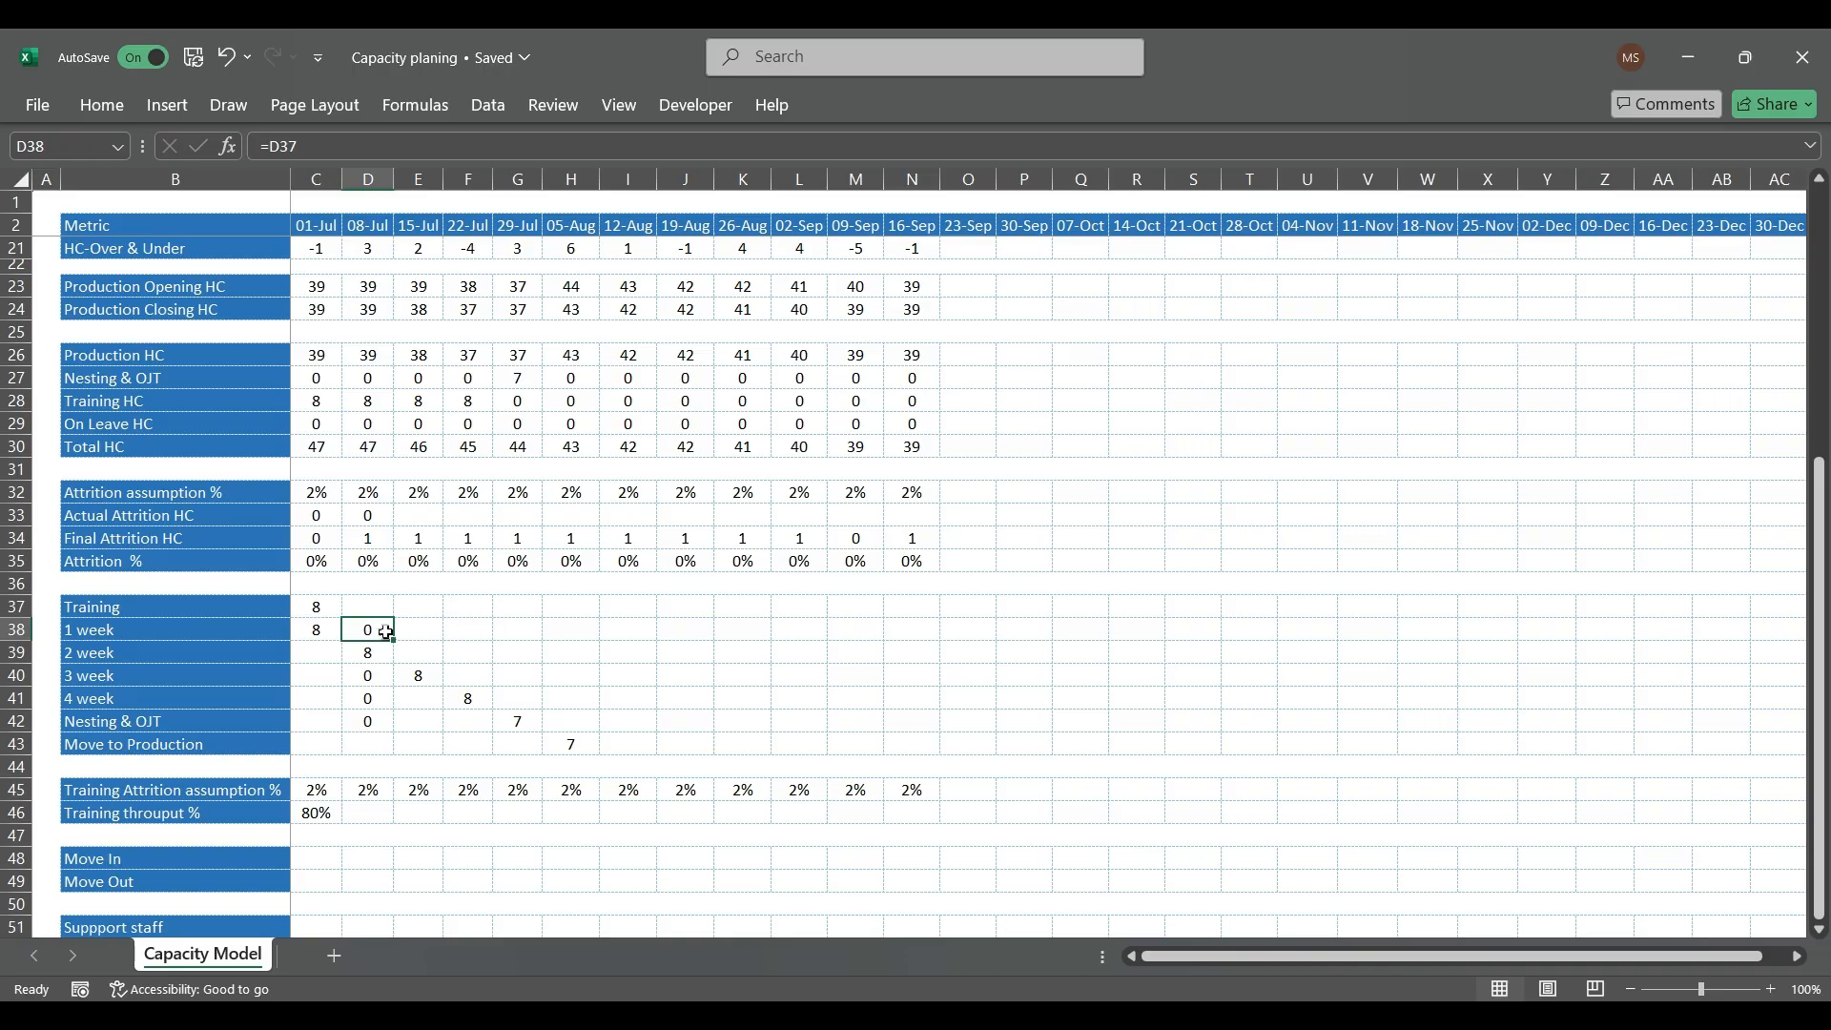
Step: Copy the Nesting & OJT formula from D42 to the 08-Jul Move to Production cell (D43) and check it
click(368, 722)
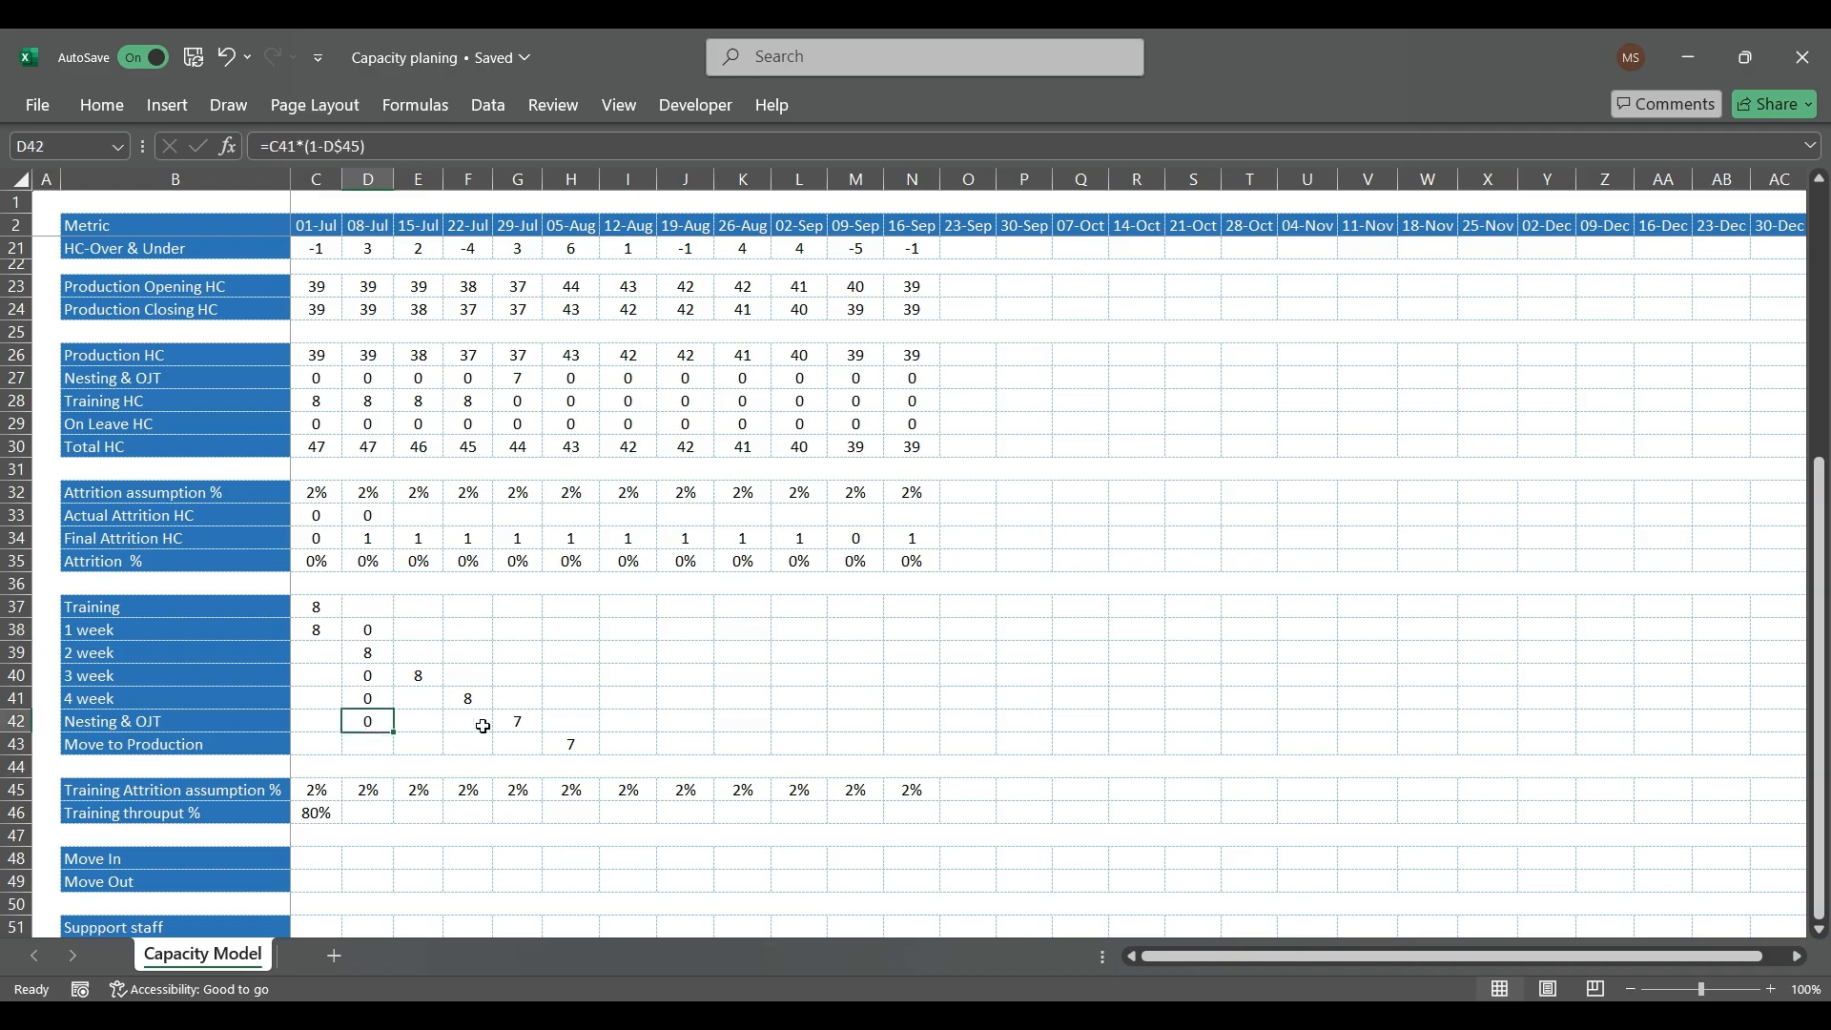
key(ctrl+c)
key(Down)
key(ctrl+v)
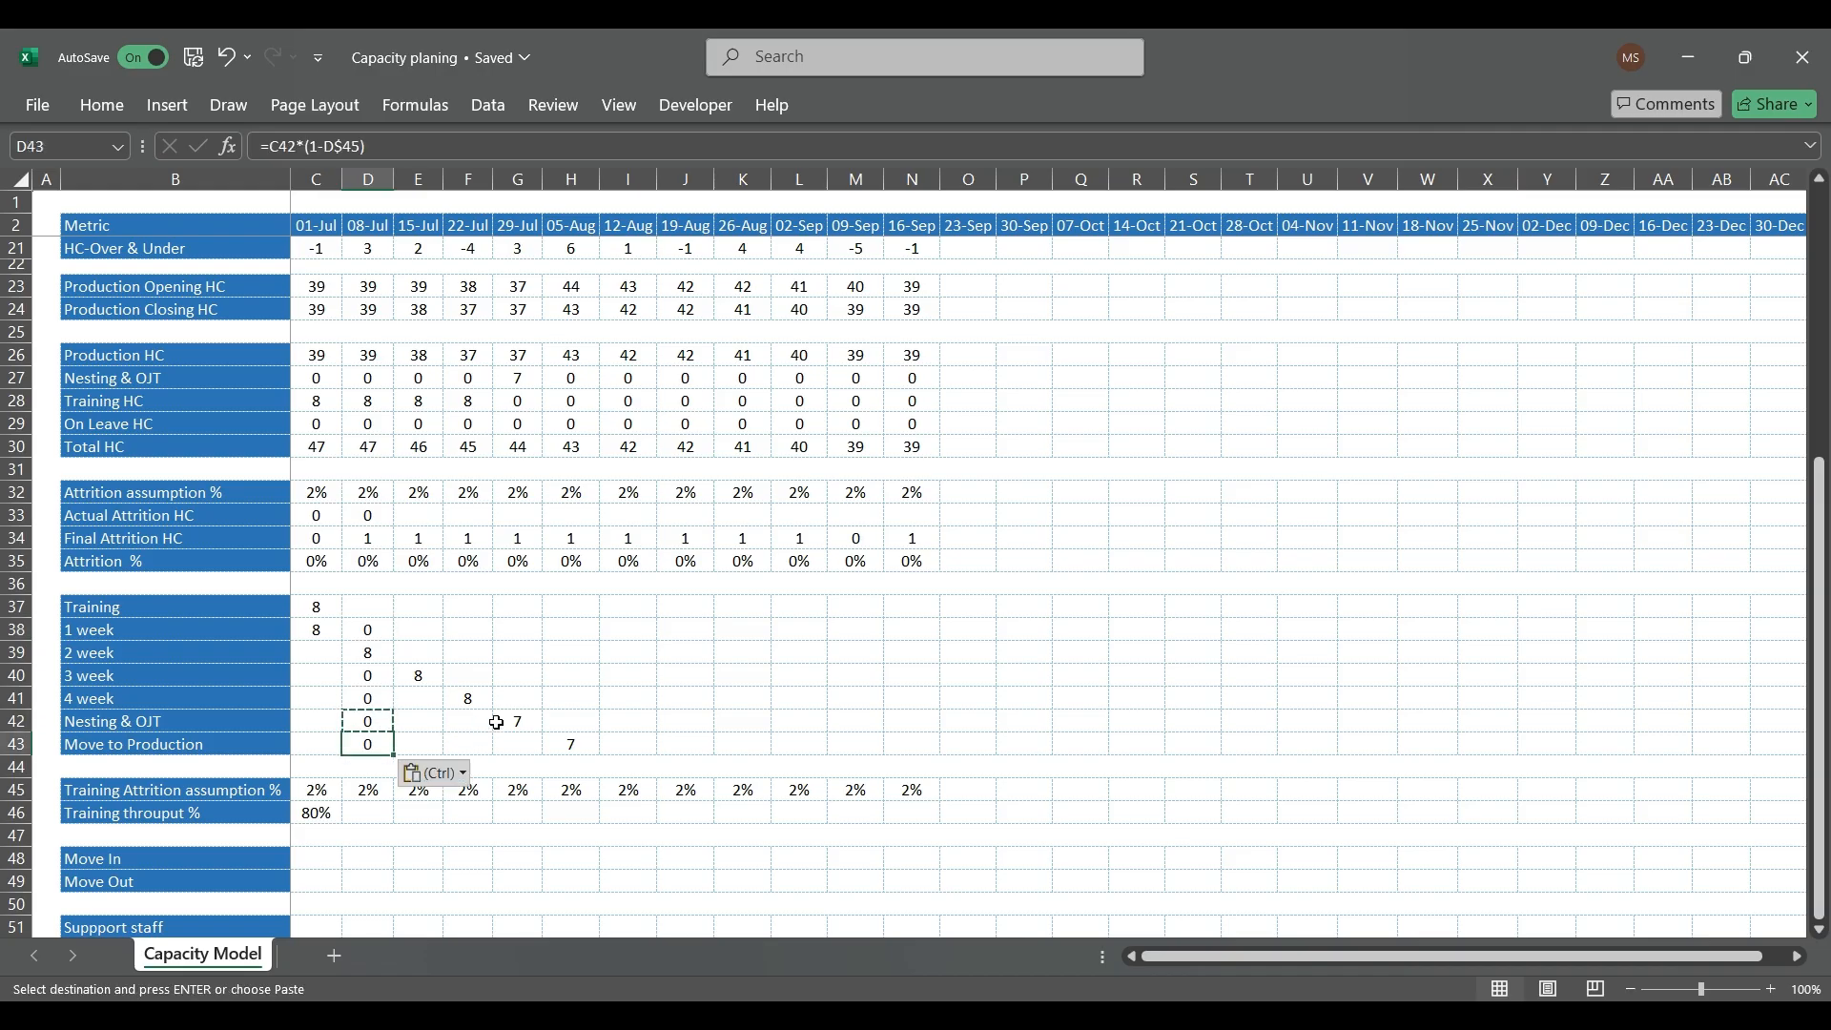
key(BackSpace)
key(Escape)
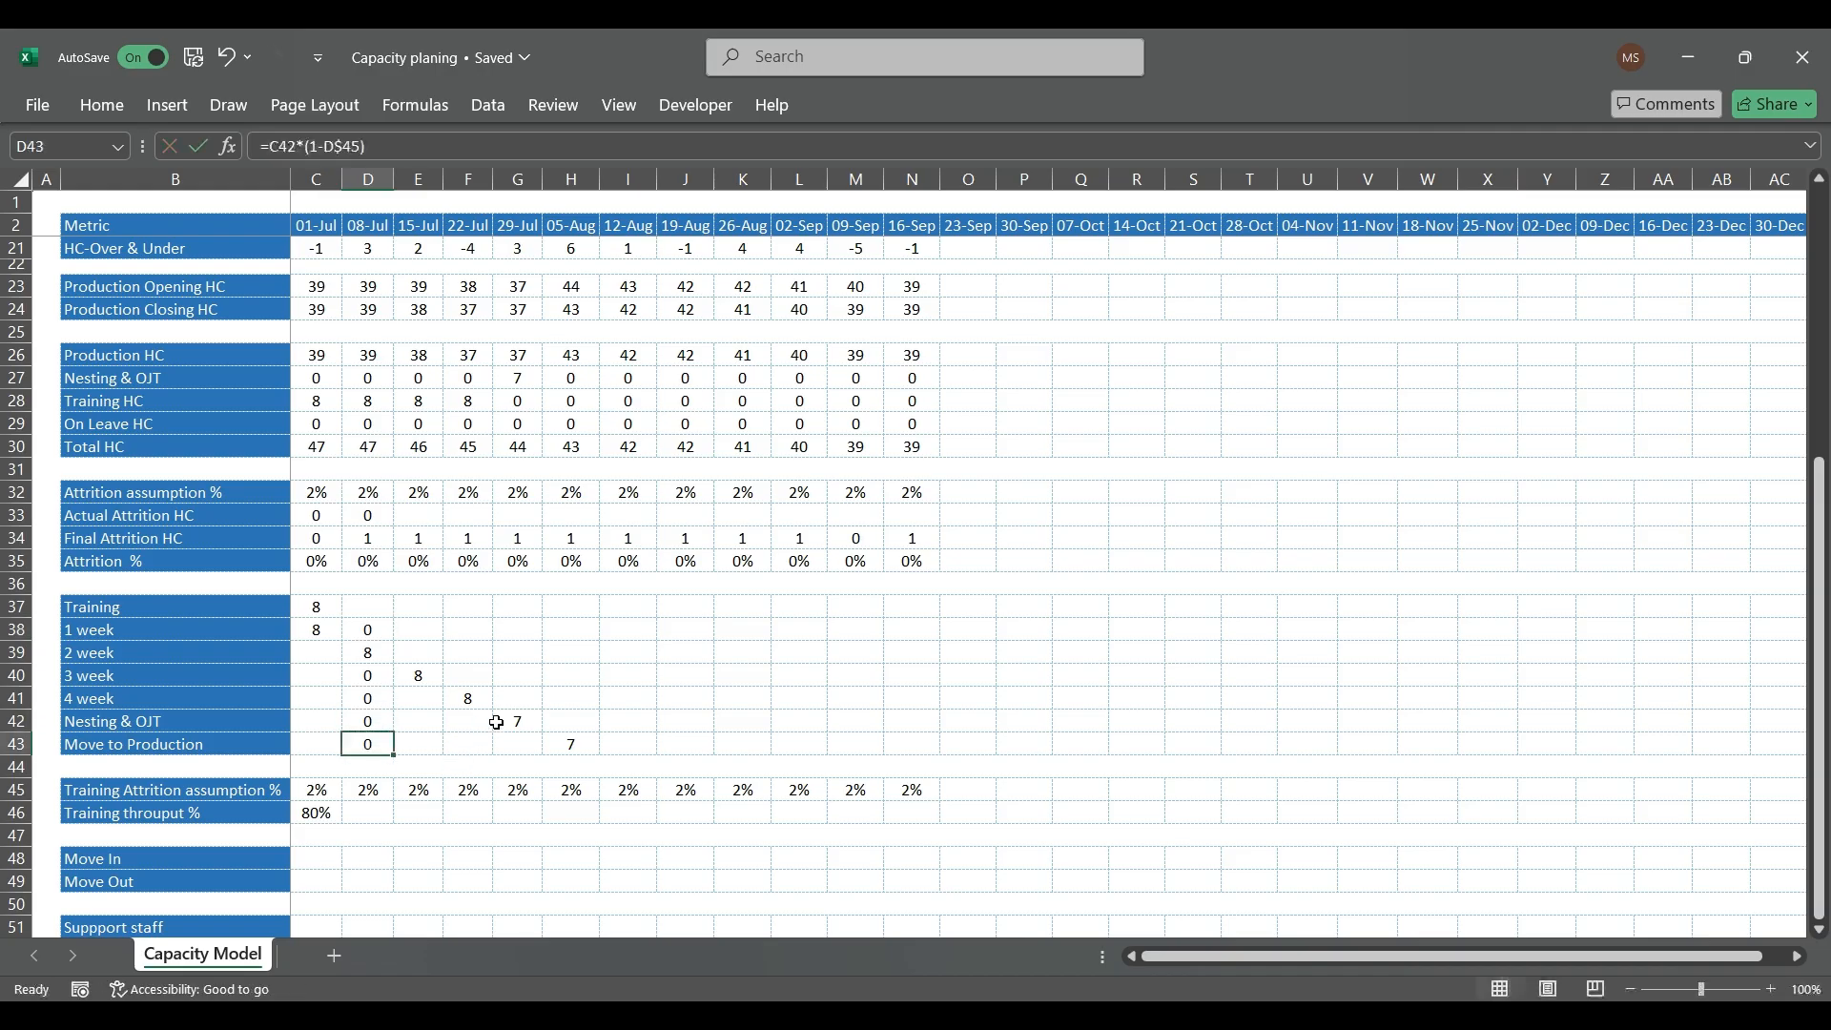
key(F2)
key(Escape)
key(F2)
key(Escape)
Step: Copy the 08-Jul formulas for 1 week through Nesting & OJT (D38:D42) across to the 16-Sep column
drag(379, 629, 370, 720)
key(ctrl+c)
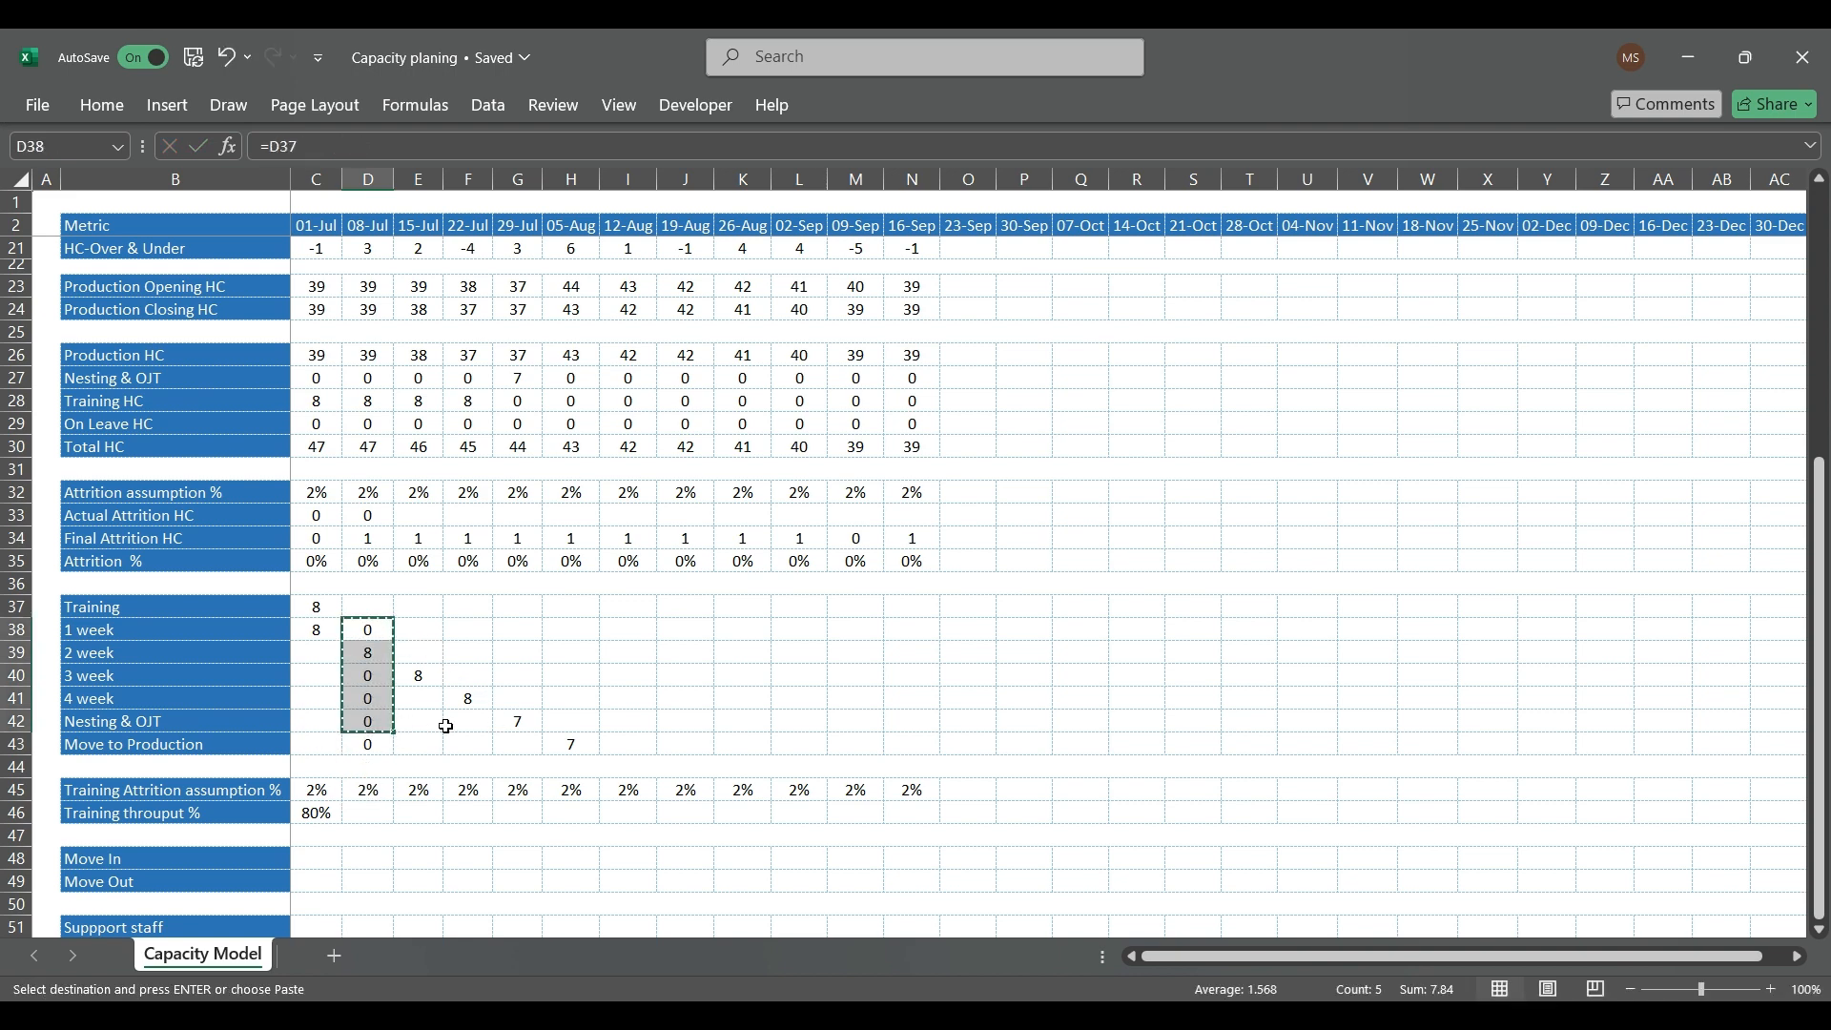
key(shift+Right)
key(shift+Right)
key(shift+Right)
key(shift+Right)
key(shift+Right)
key(shift+Right)
key(shift+Right)
key(shift+Right)
key(shift+Right)
key(shift+Right)
key(shift+Right)
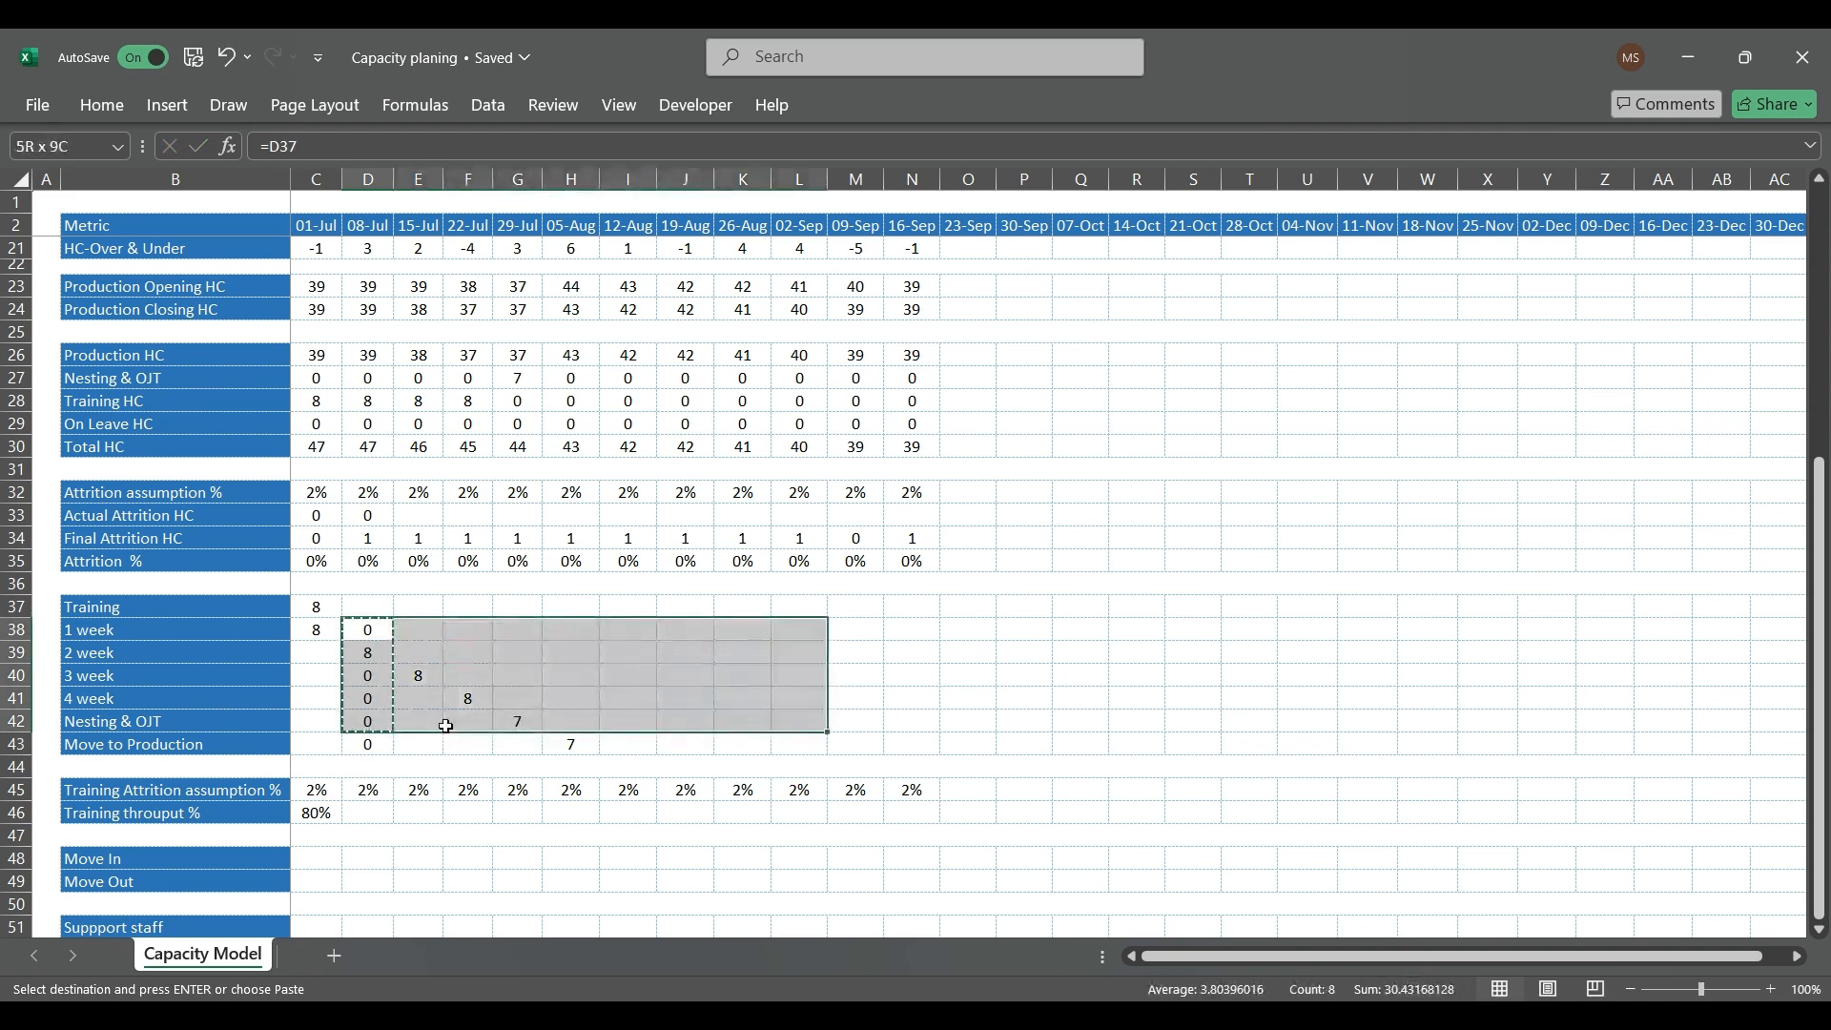
key(ctrl+v)
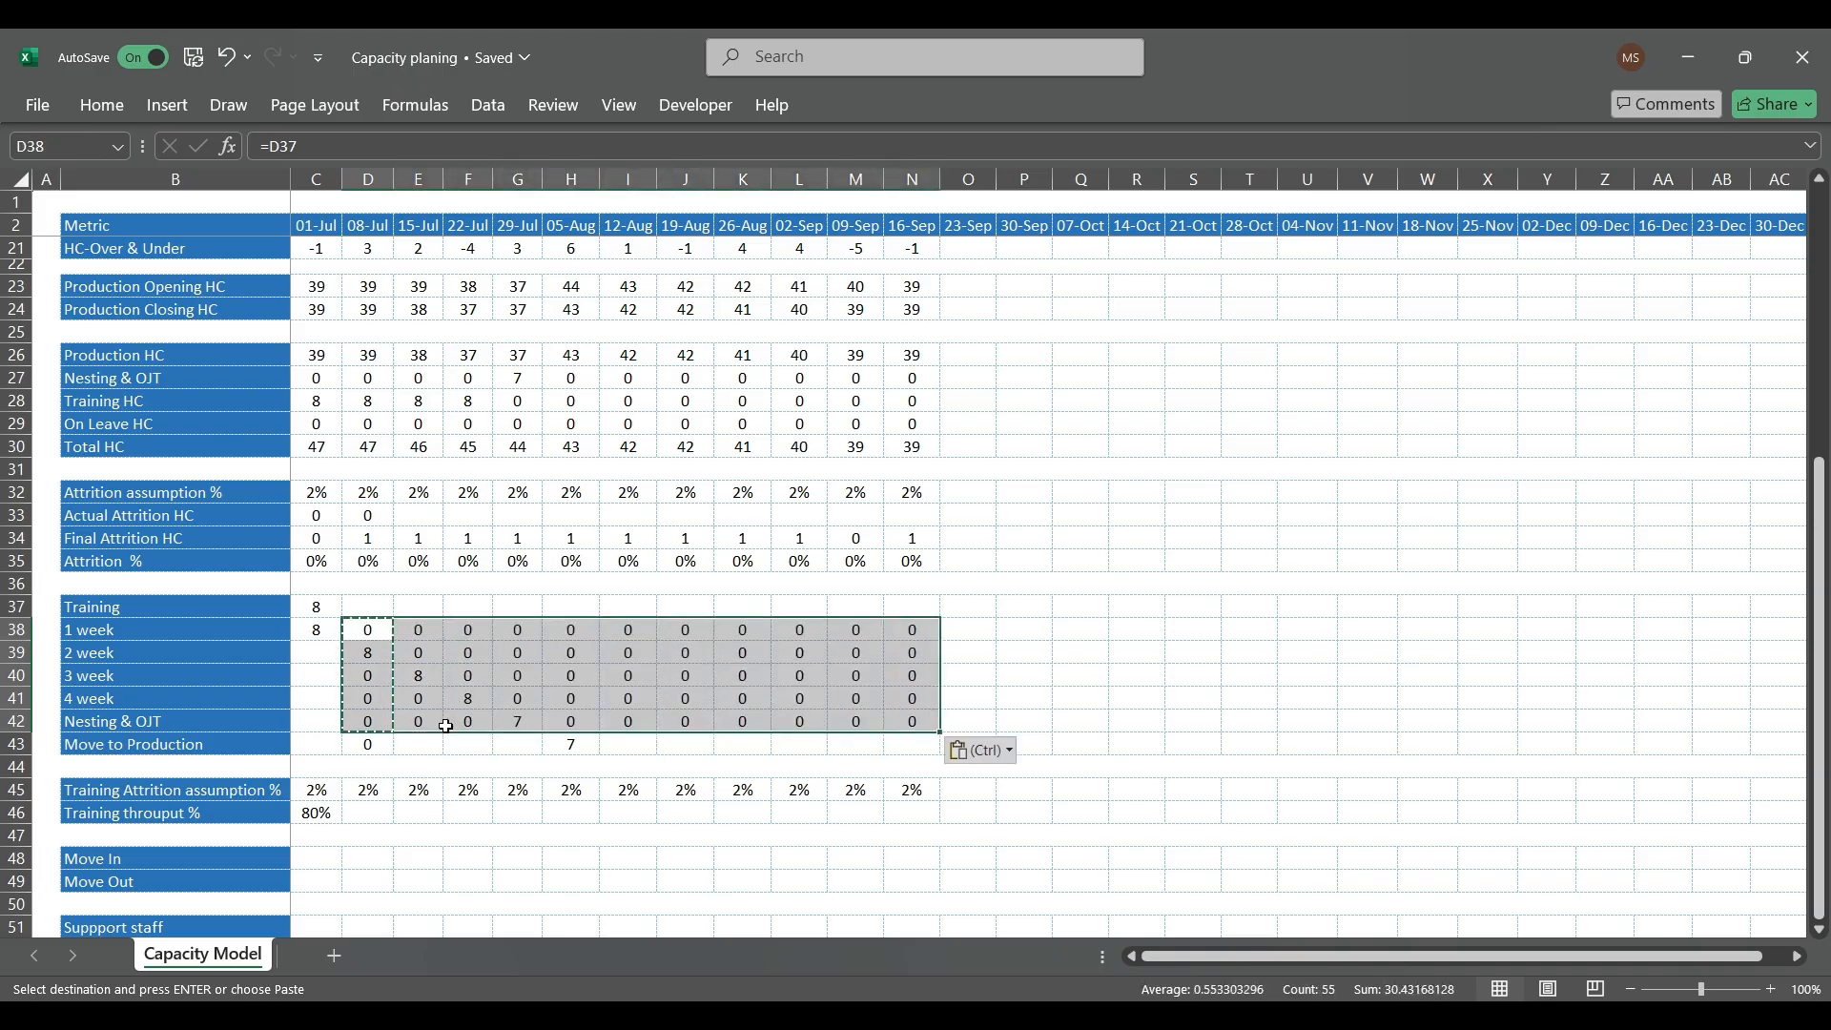
Step: Copy the 08-Jul Move to Production formula (D43) across the row to 16-Sep
click(502, 698)
click(374, 743)
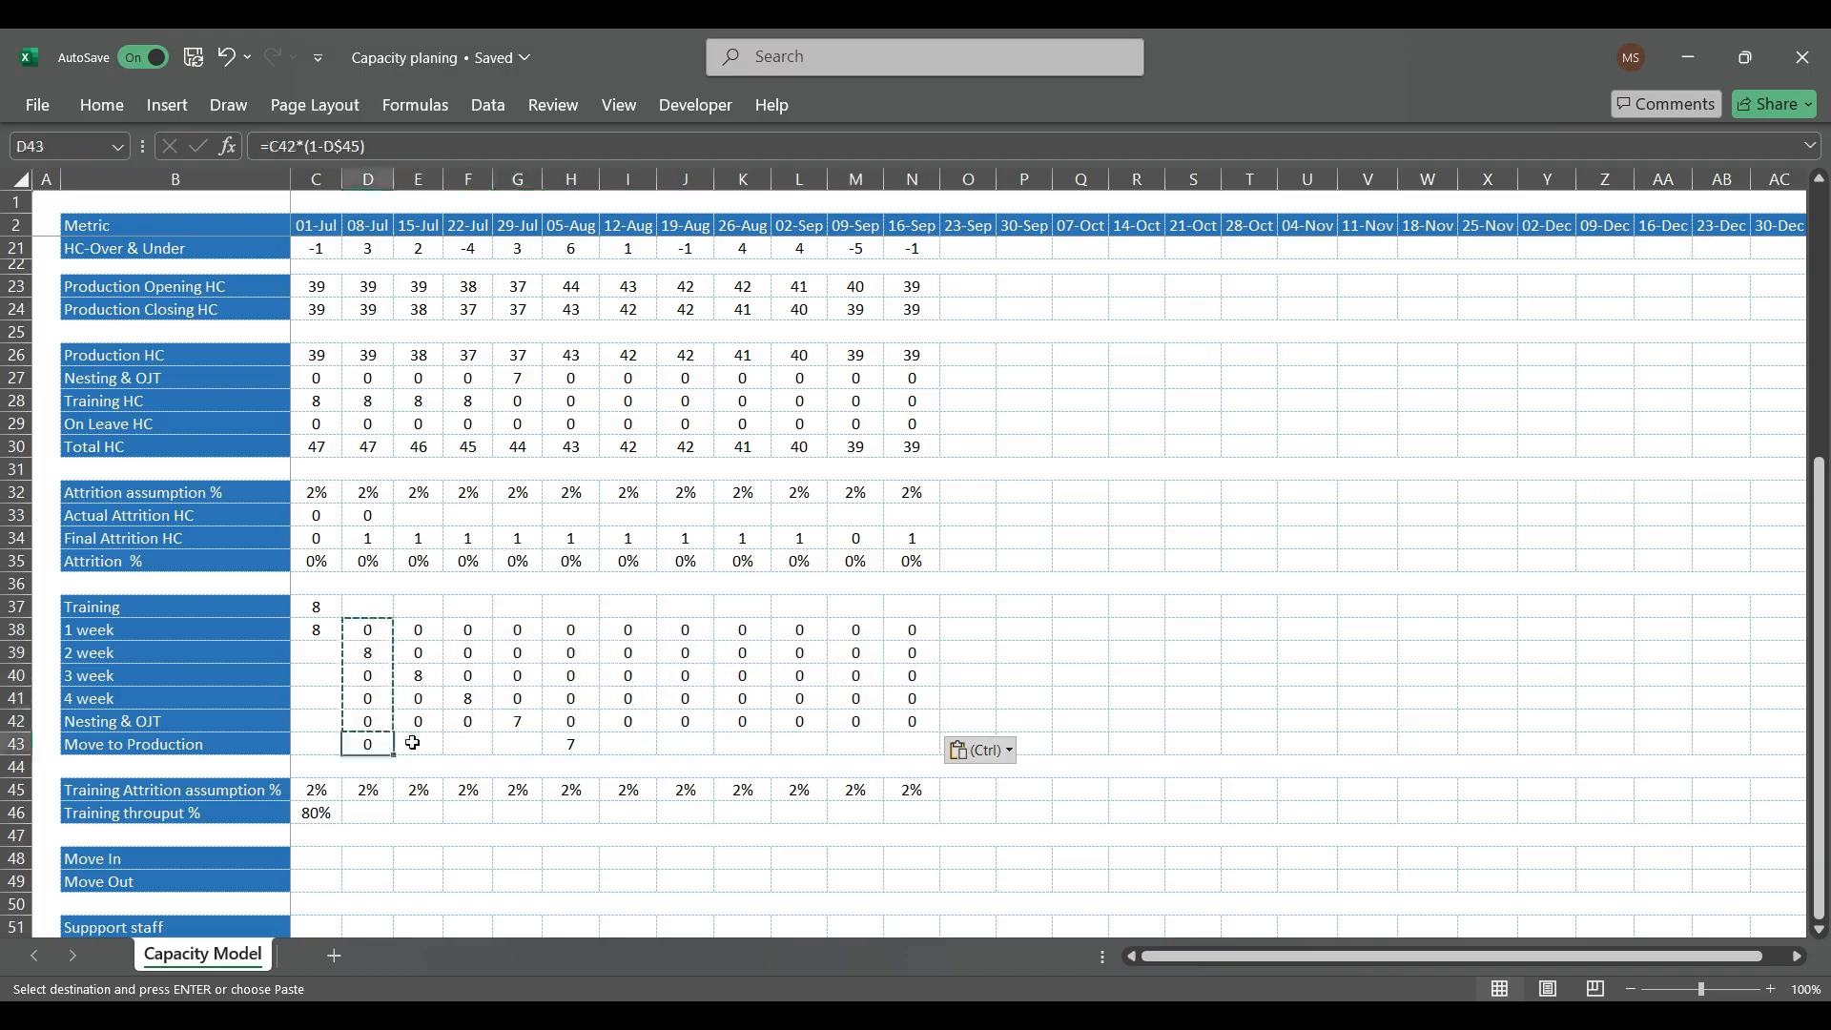
key(Escape)
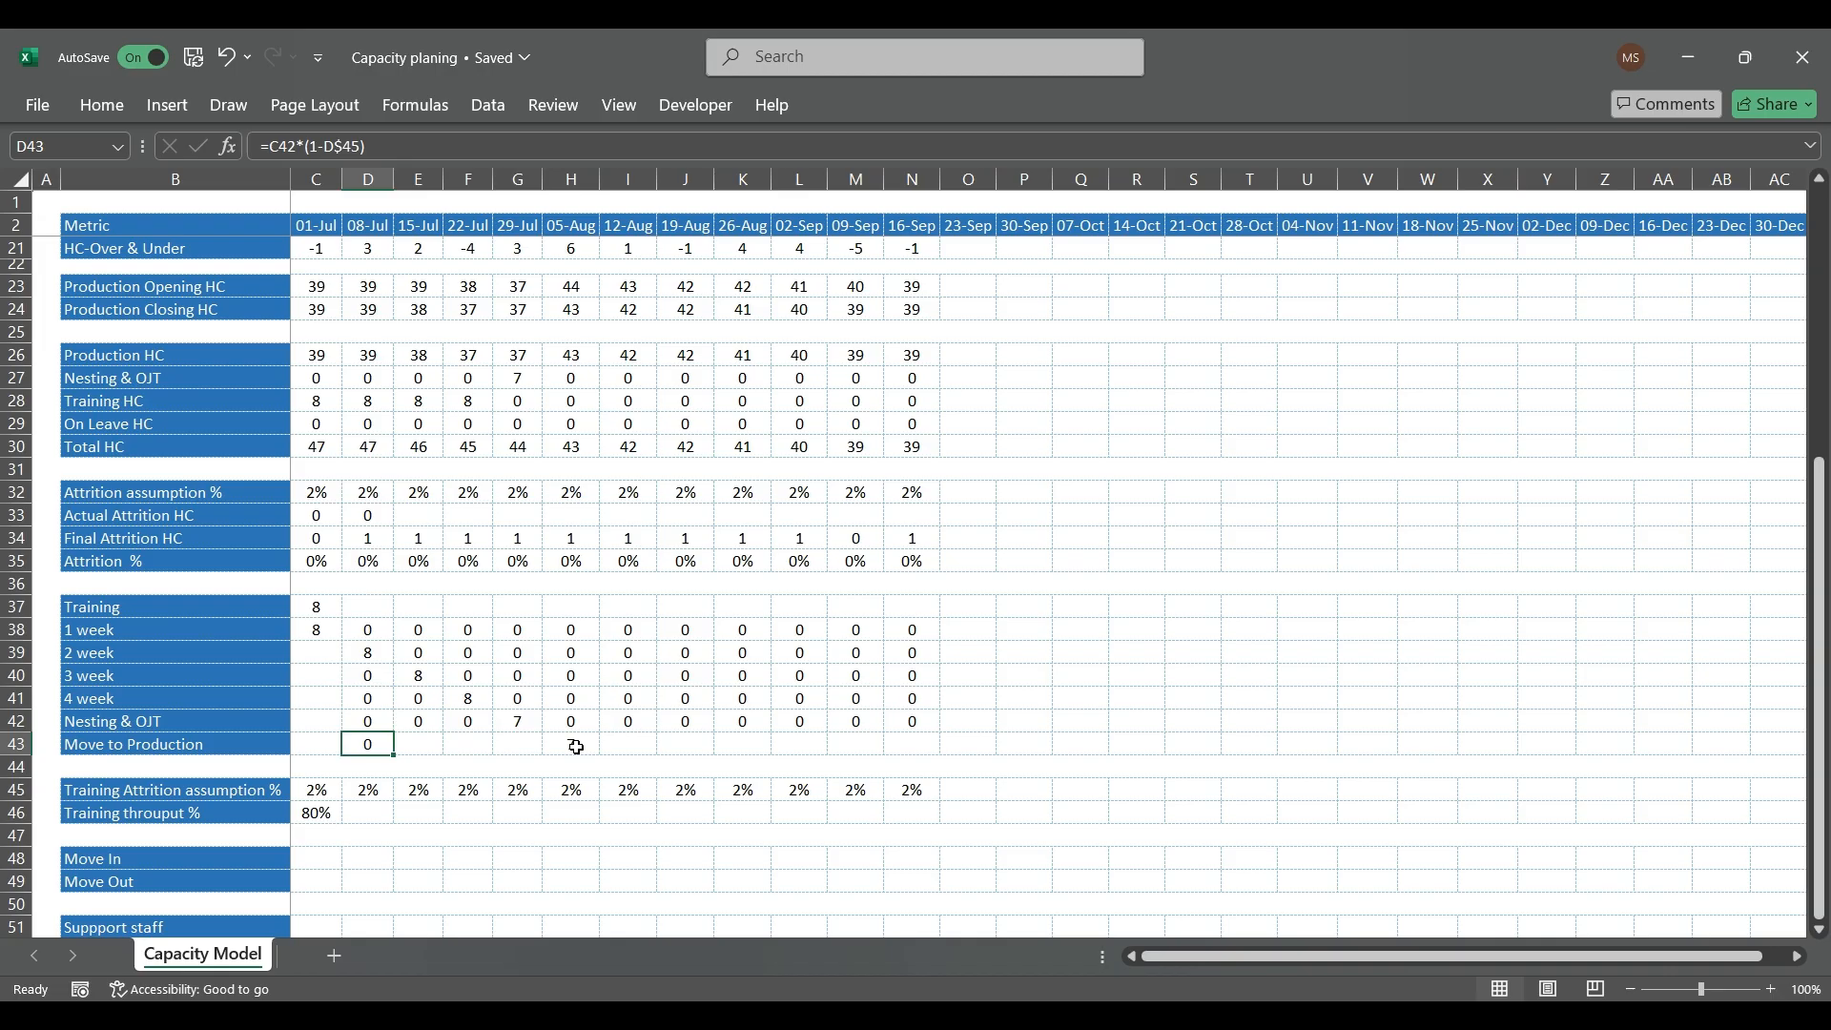
key(Right)
key(Right)
key(Right)
key(Right)
key(ctrl+c)
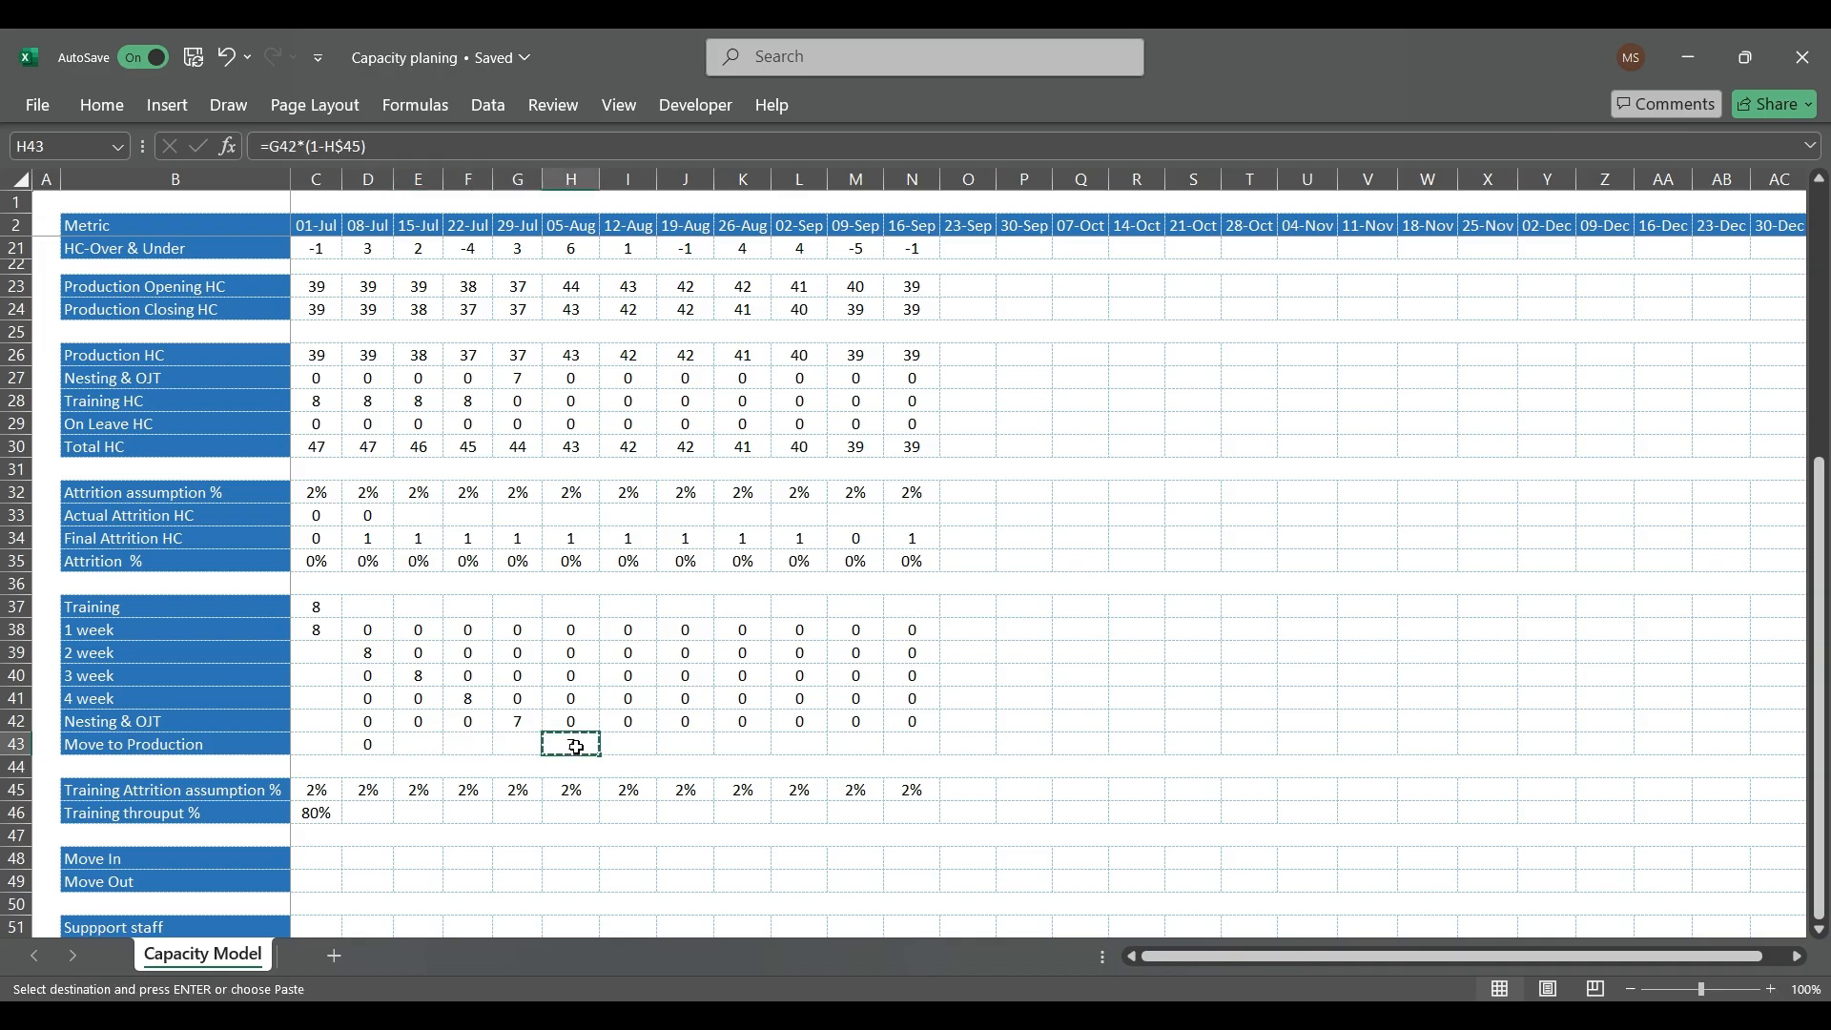
key(Left)
key(Left)
key(Left)
key(Left)
key(ctrl+c)
key(shift+Right)
key(shift+Right)
key(shift+Right)
key(shift+Right)
key(shift+Right)
key(shift+Right)
key(shift+Right)
key(shift+Right)
key(shift+Right)
key(shift+Right)
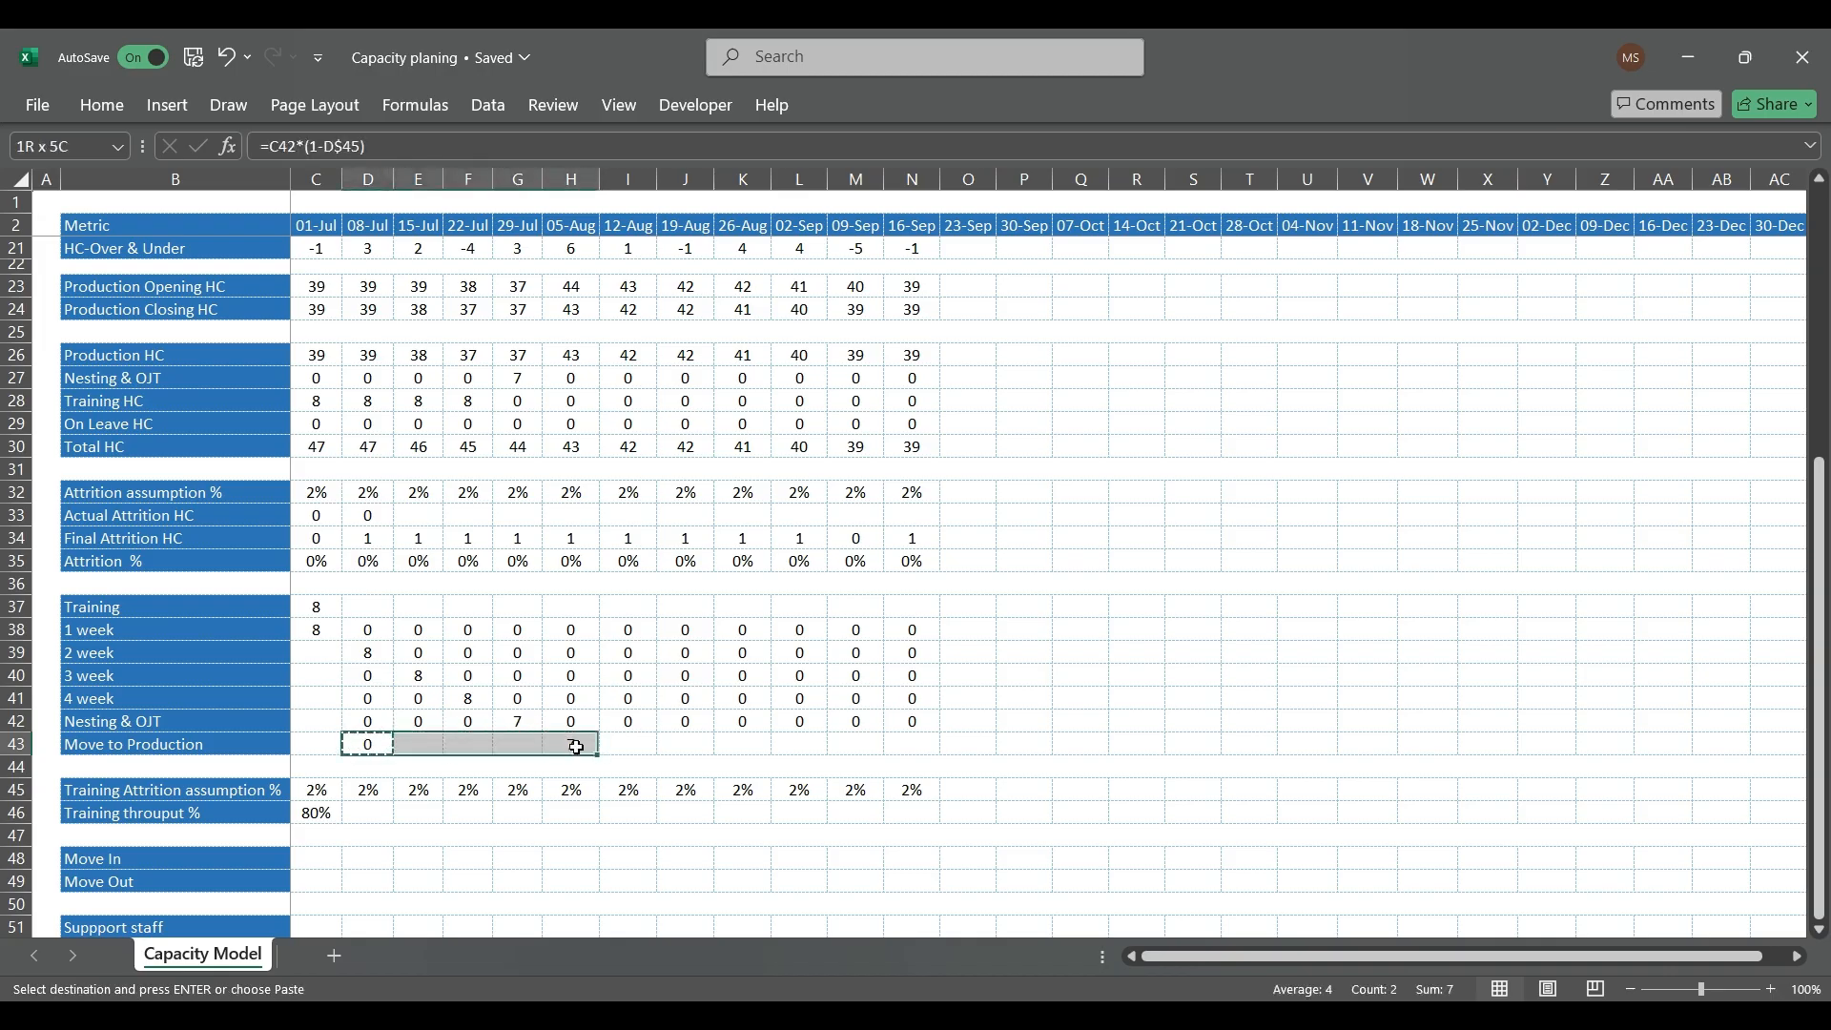
key(ctrl+v)
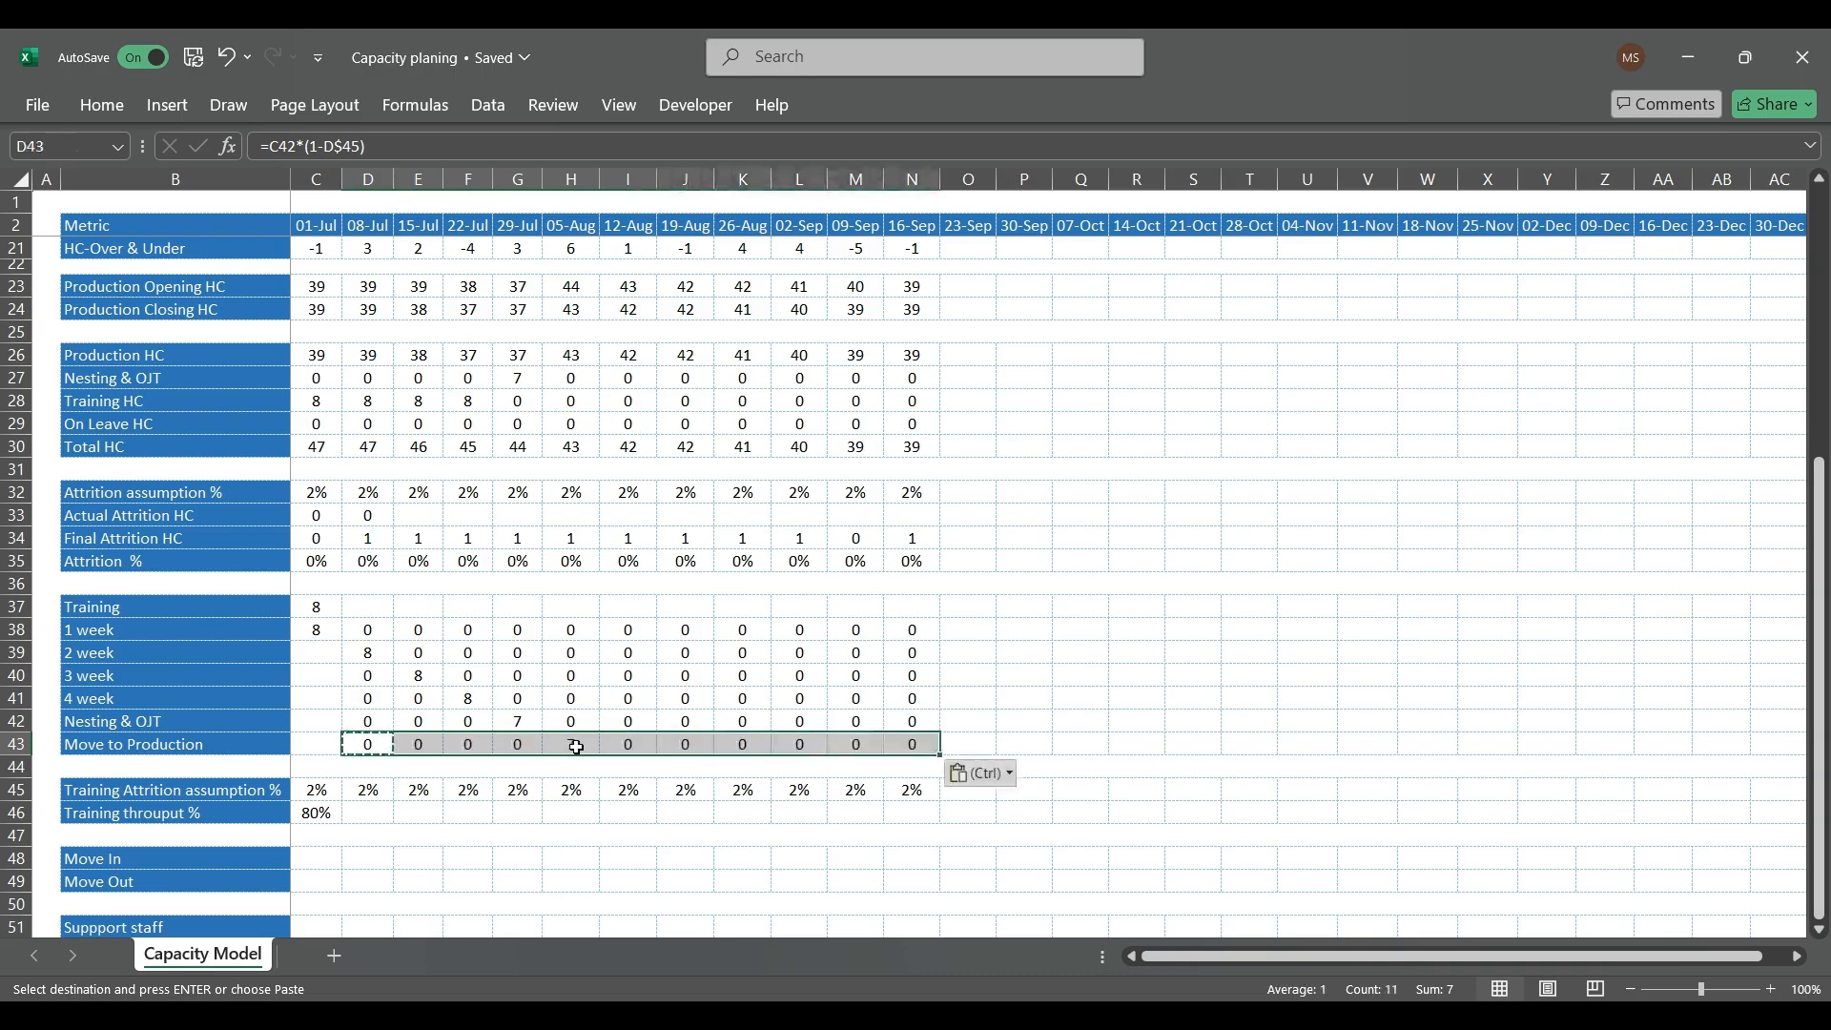
Step: Replace the 08-Jul Move to Production formula in D43 with =C42
key(Left)
key(Right)
text(=)
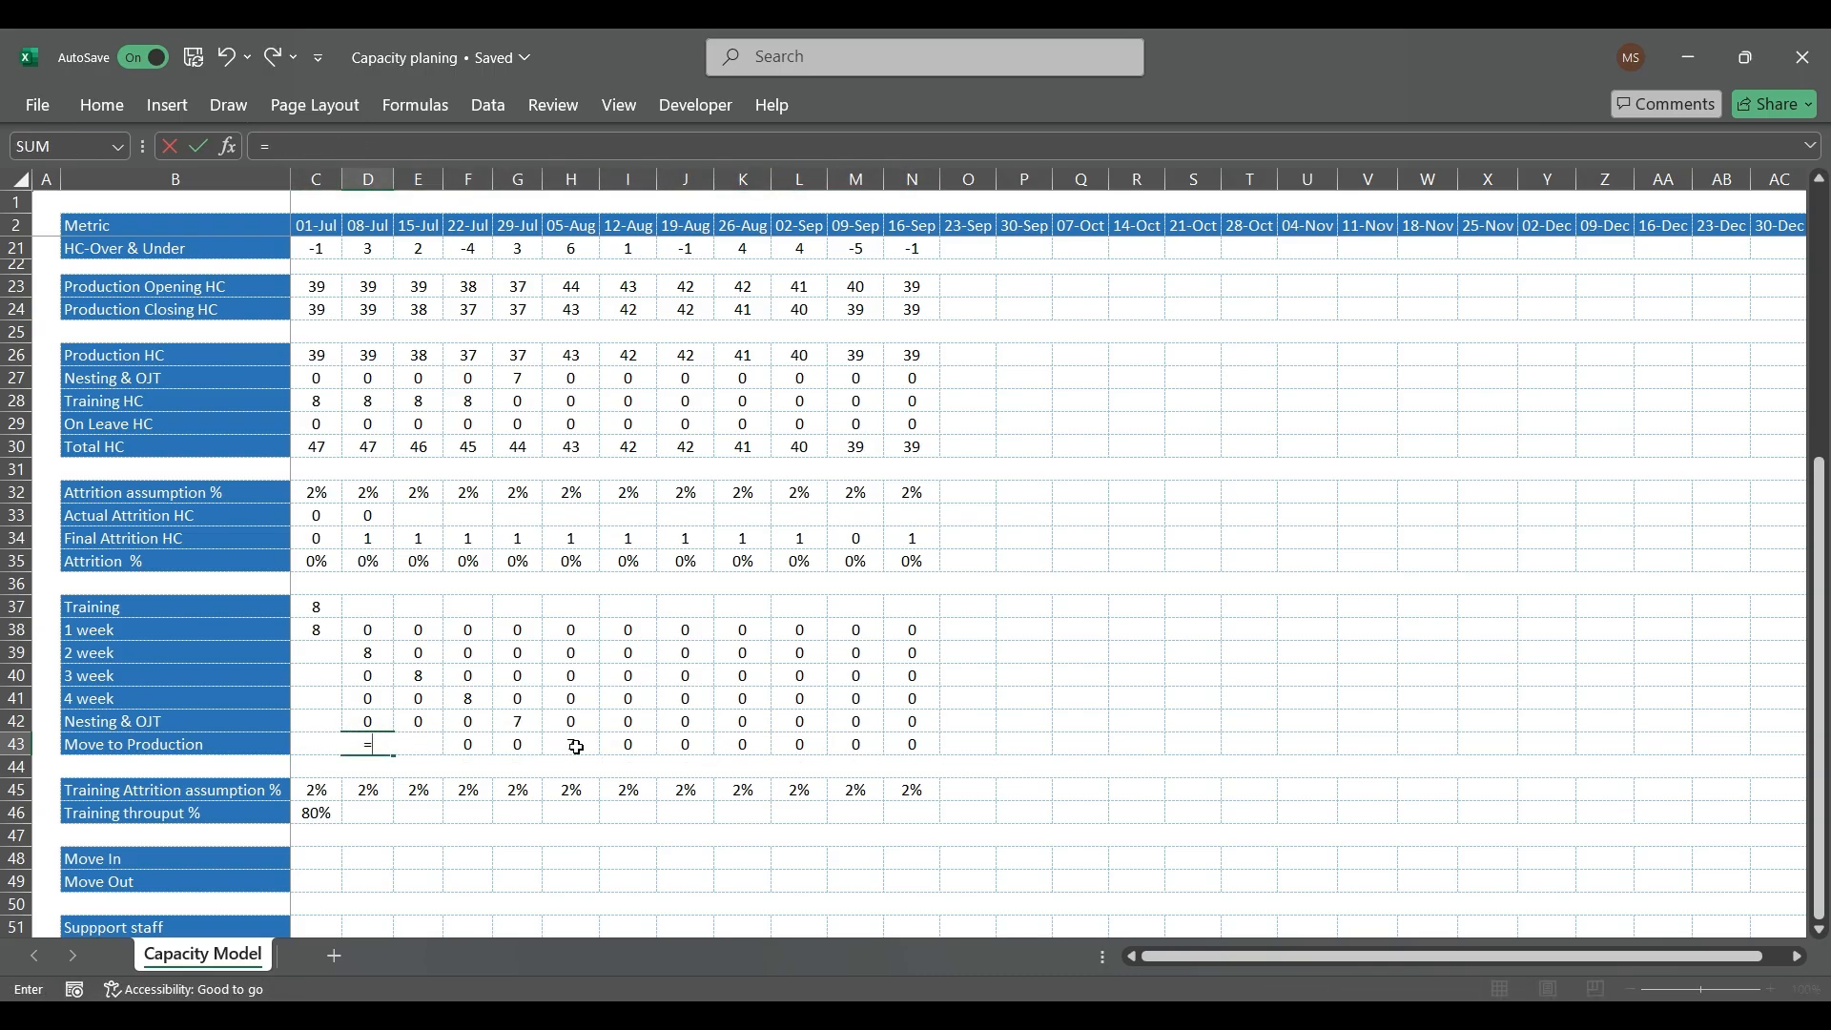
key(Left)
key(Up)
key(Return)
key(Up)
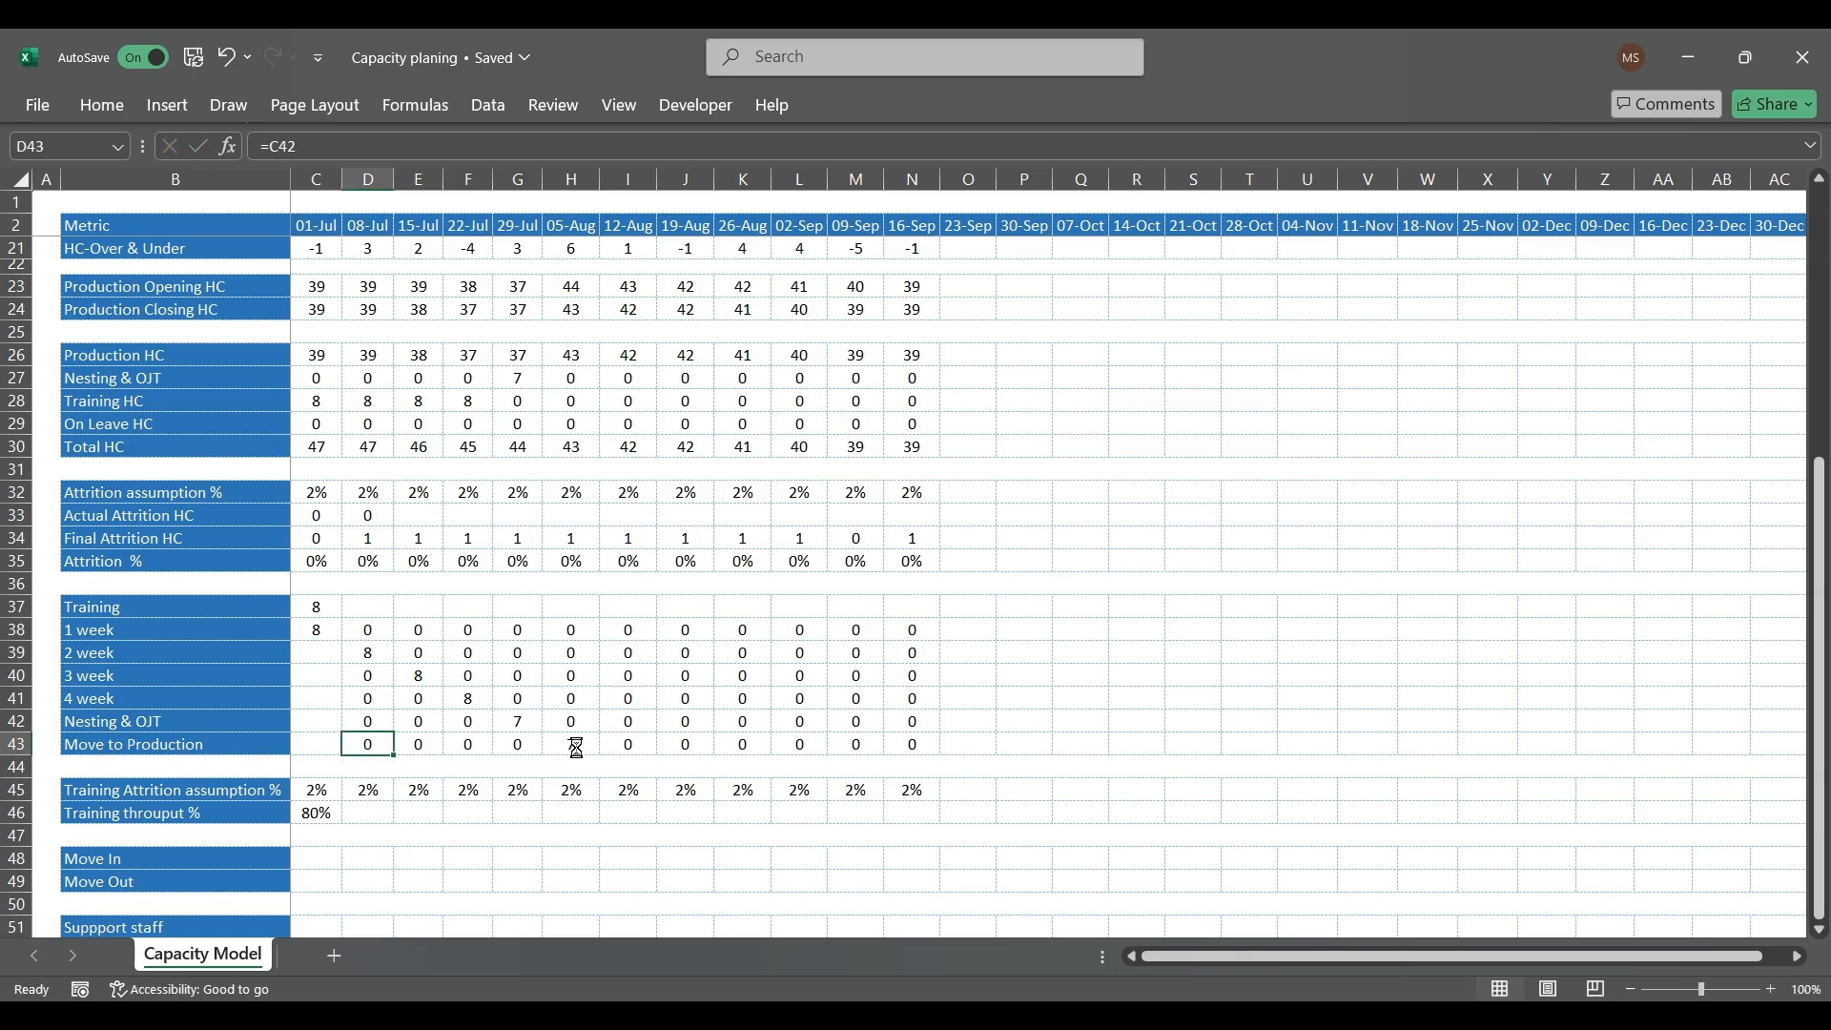
Step: Fill the =C42 formula from D43 across the Move to Production row through 16-Sep
key(ctrl+c)
key(ctrl+shift+Right)
key(ctrl+v)
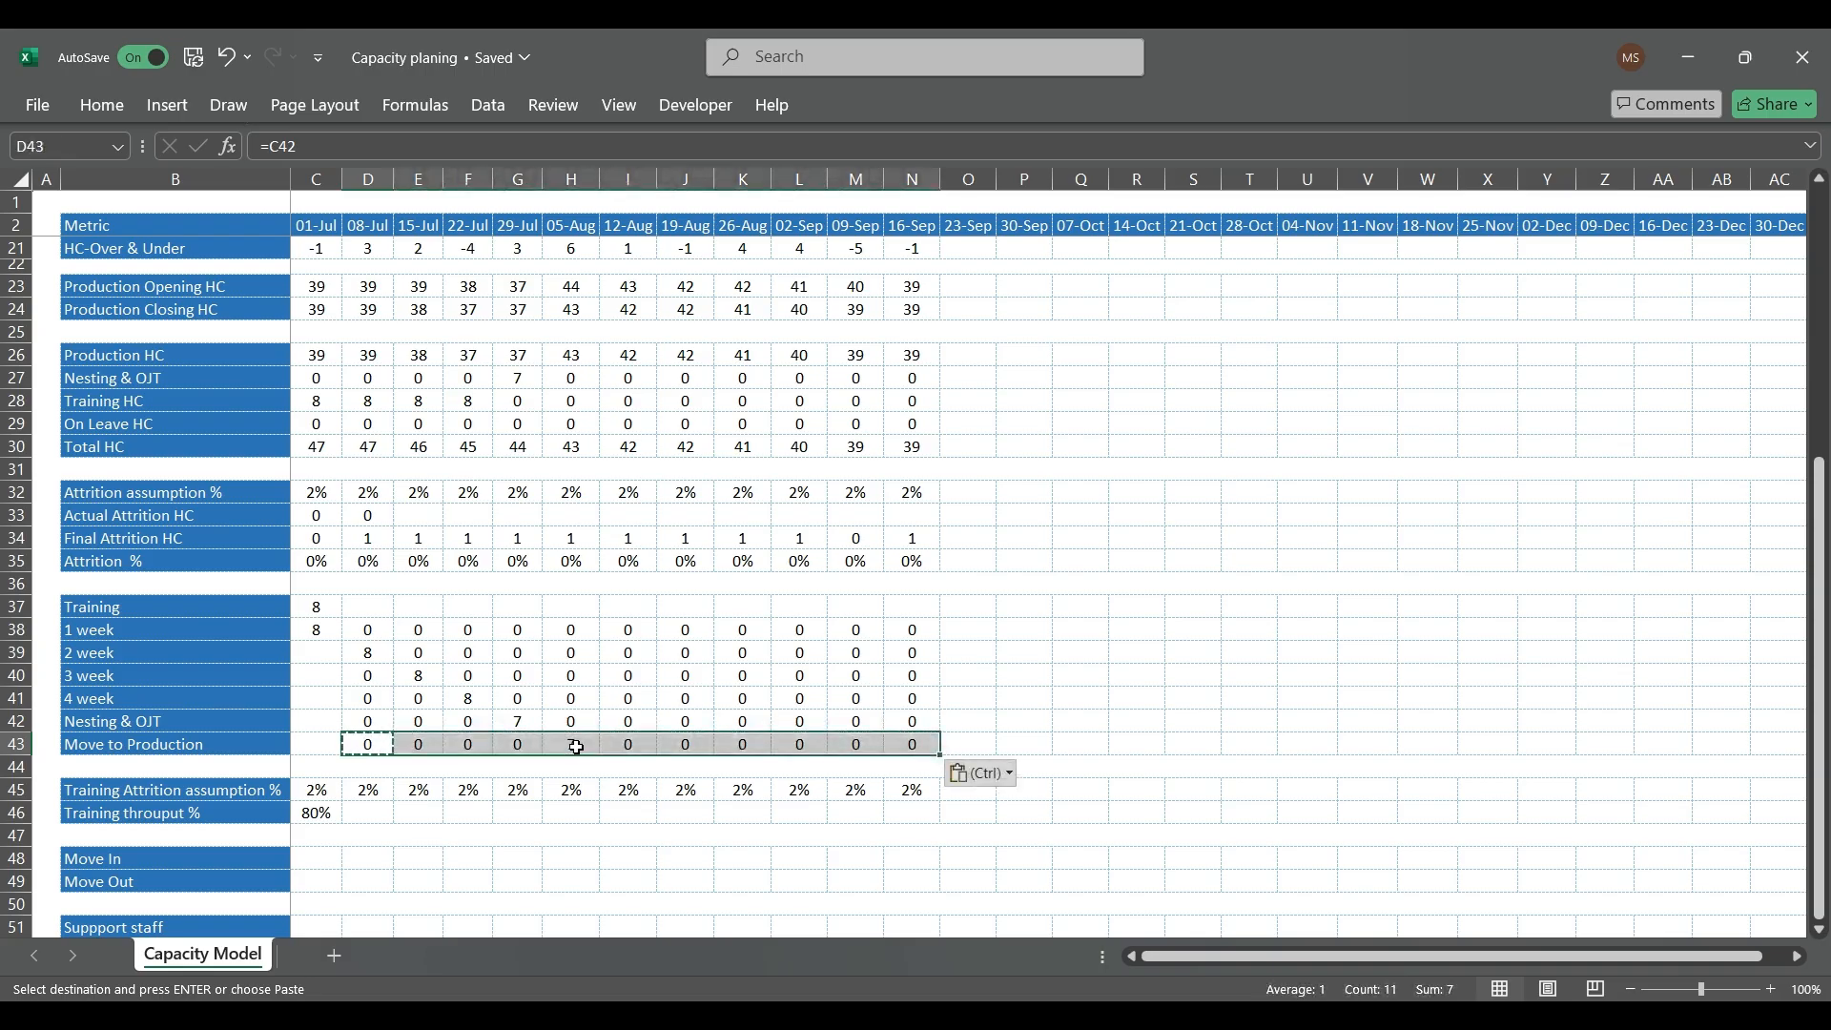
Step: Copy the 80% training throughput from 01-Jul (C46) across the row to 16-Sep
click(420, 723)
click(325, 813)
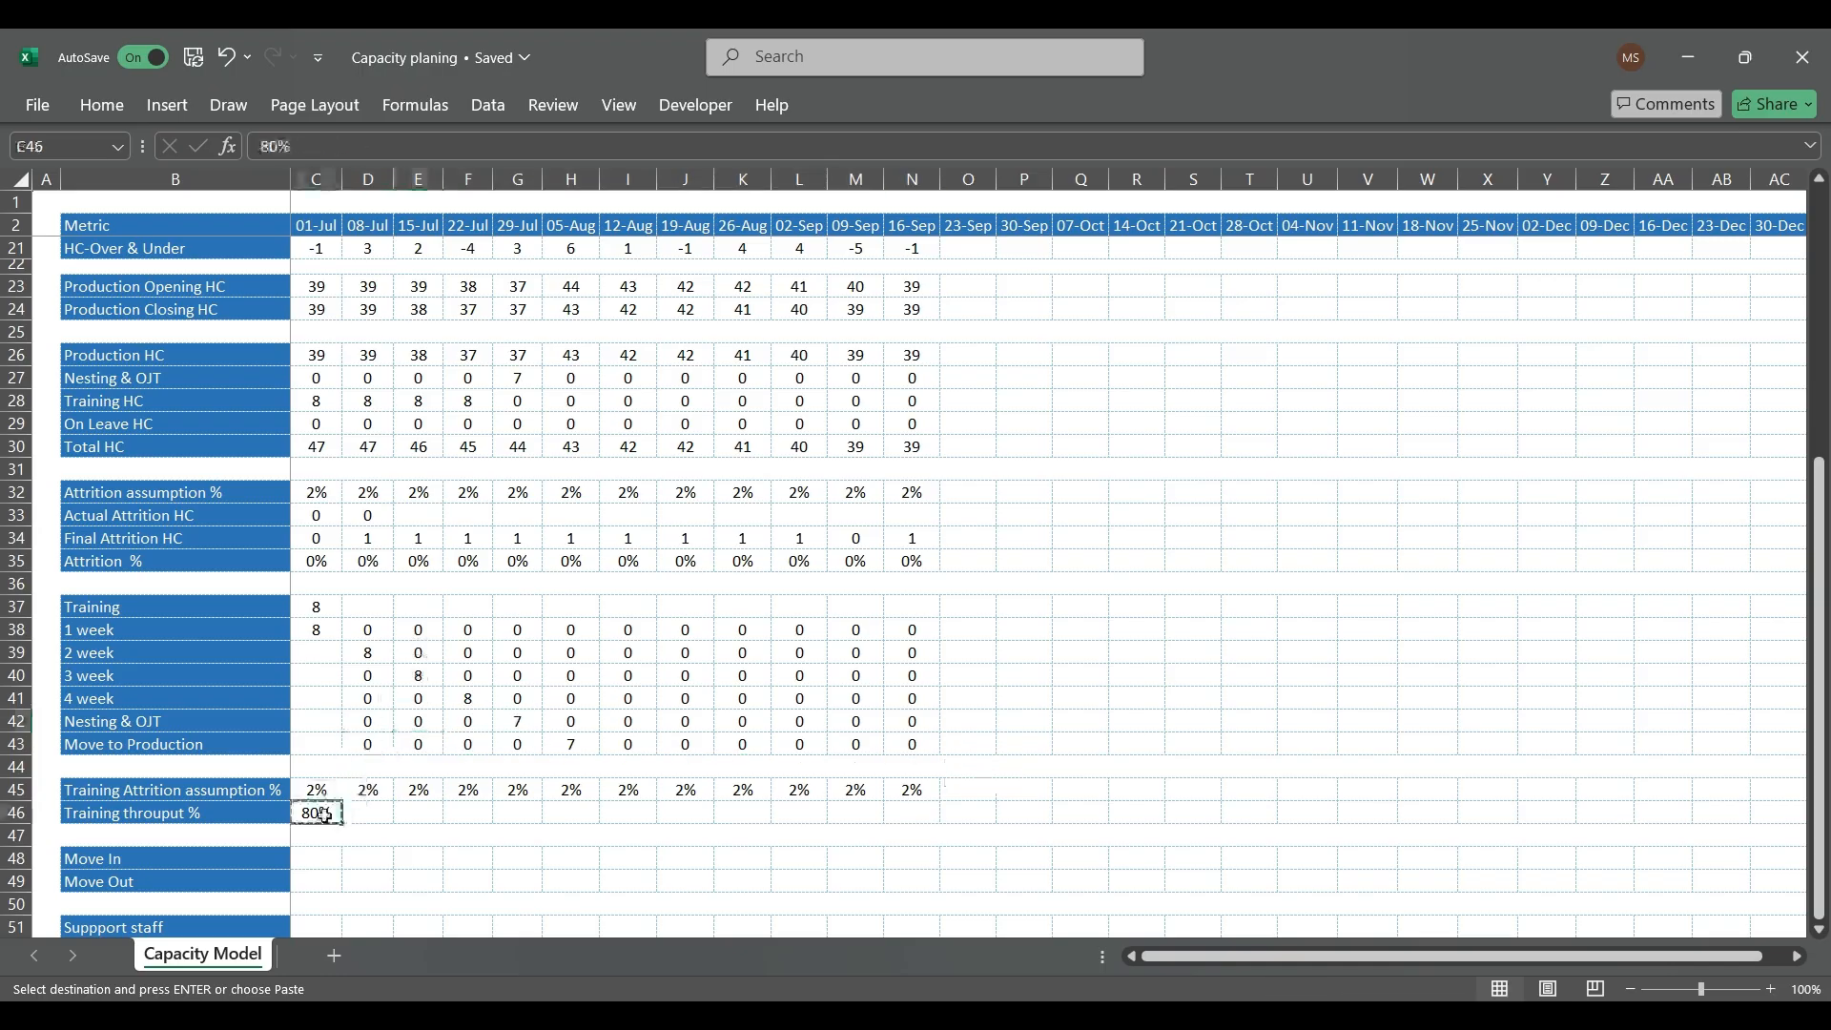
key(shift+Right)
key(shift+Right)
key(shift+Right)
key(shift+Right)
key(shift+Right)
key(shift+Right)
key(shift+Right)
key(shift+Right)
key(shift+Right)
key(shift+Right)
key(shift+Right)
key(shift+Right)
key(shift+Right)
key(shift+Left)
key(shift+Left)
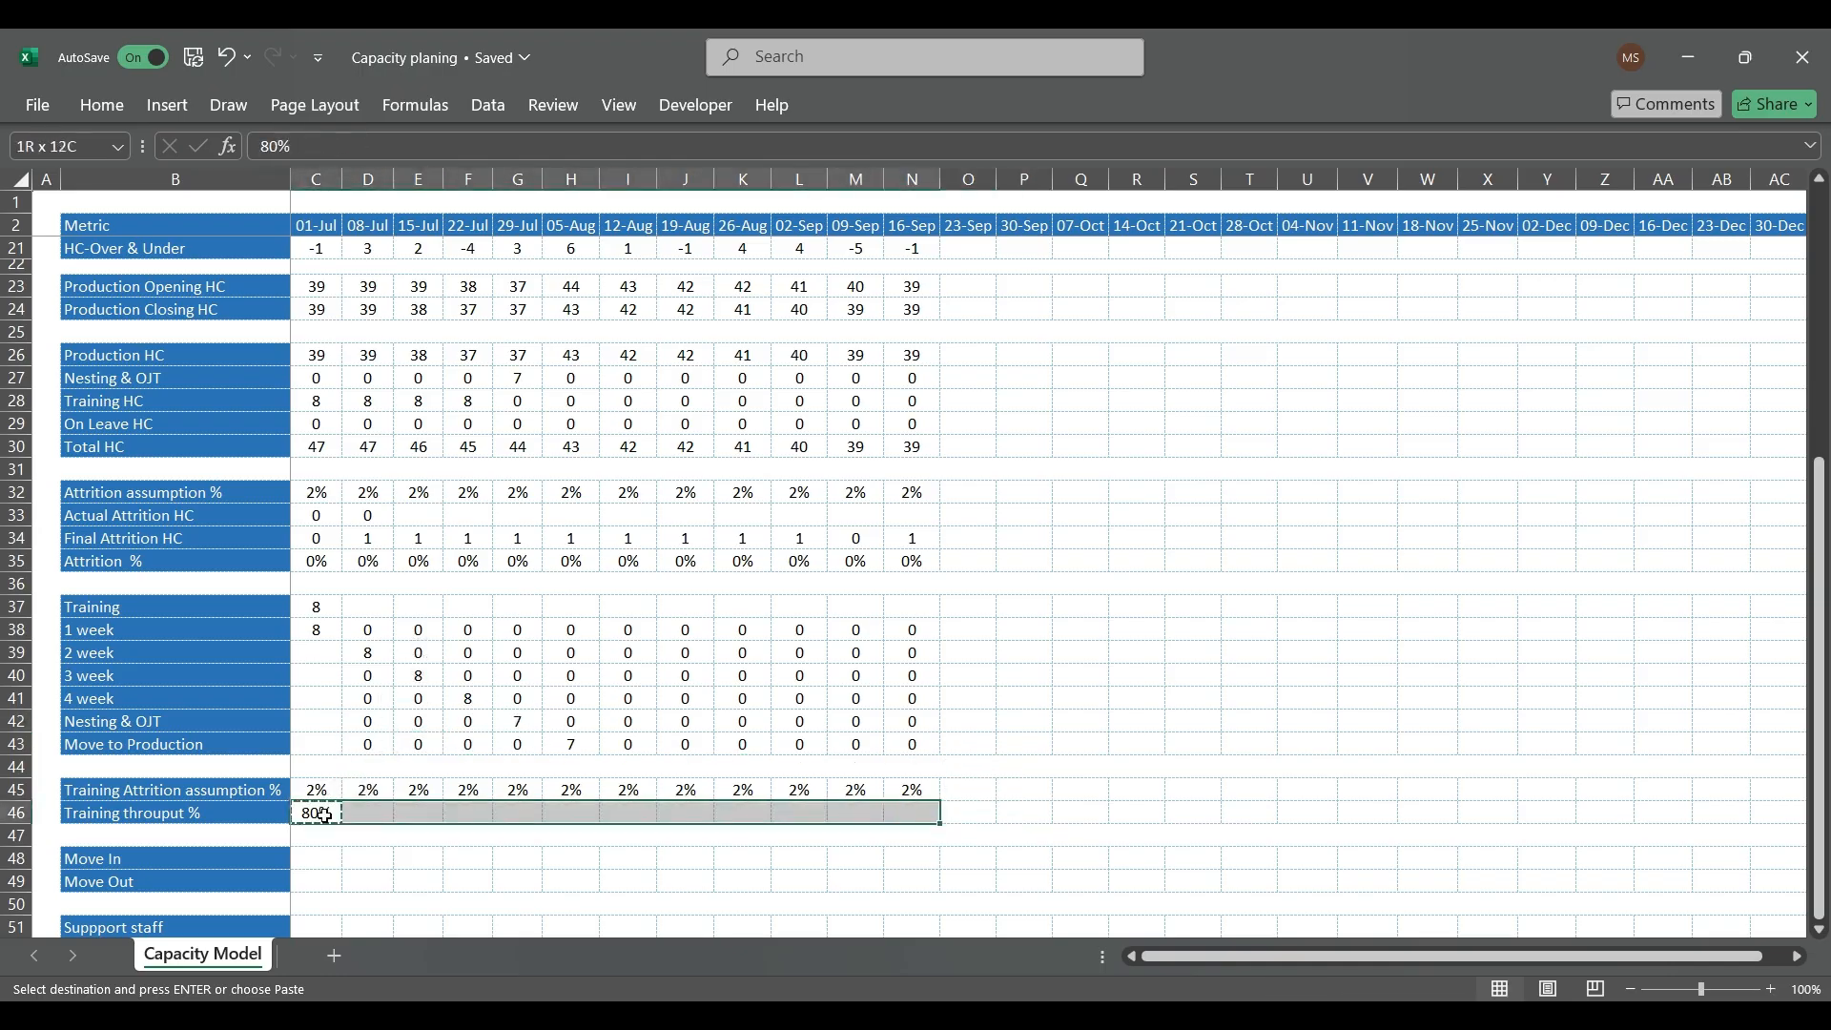
key(ctrl+v)
Step: Enter 0 in the 01-Jul cells for 2 week, 3 week, 4 week, Nesting & OJT and Move to Production (C39:C43)
scroll(321, 833, down, 1)
scroll(335, 855, up, 2)
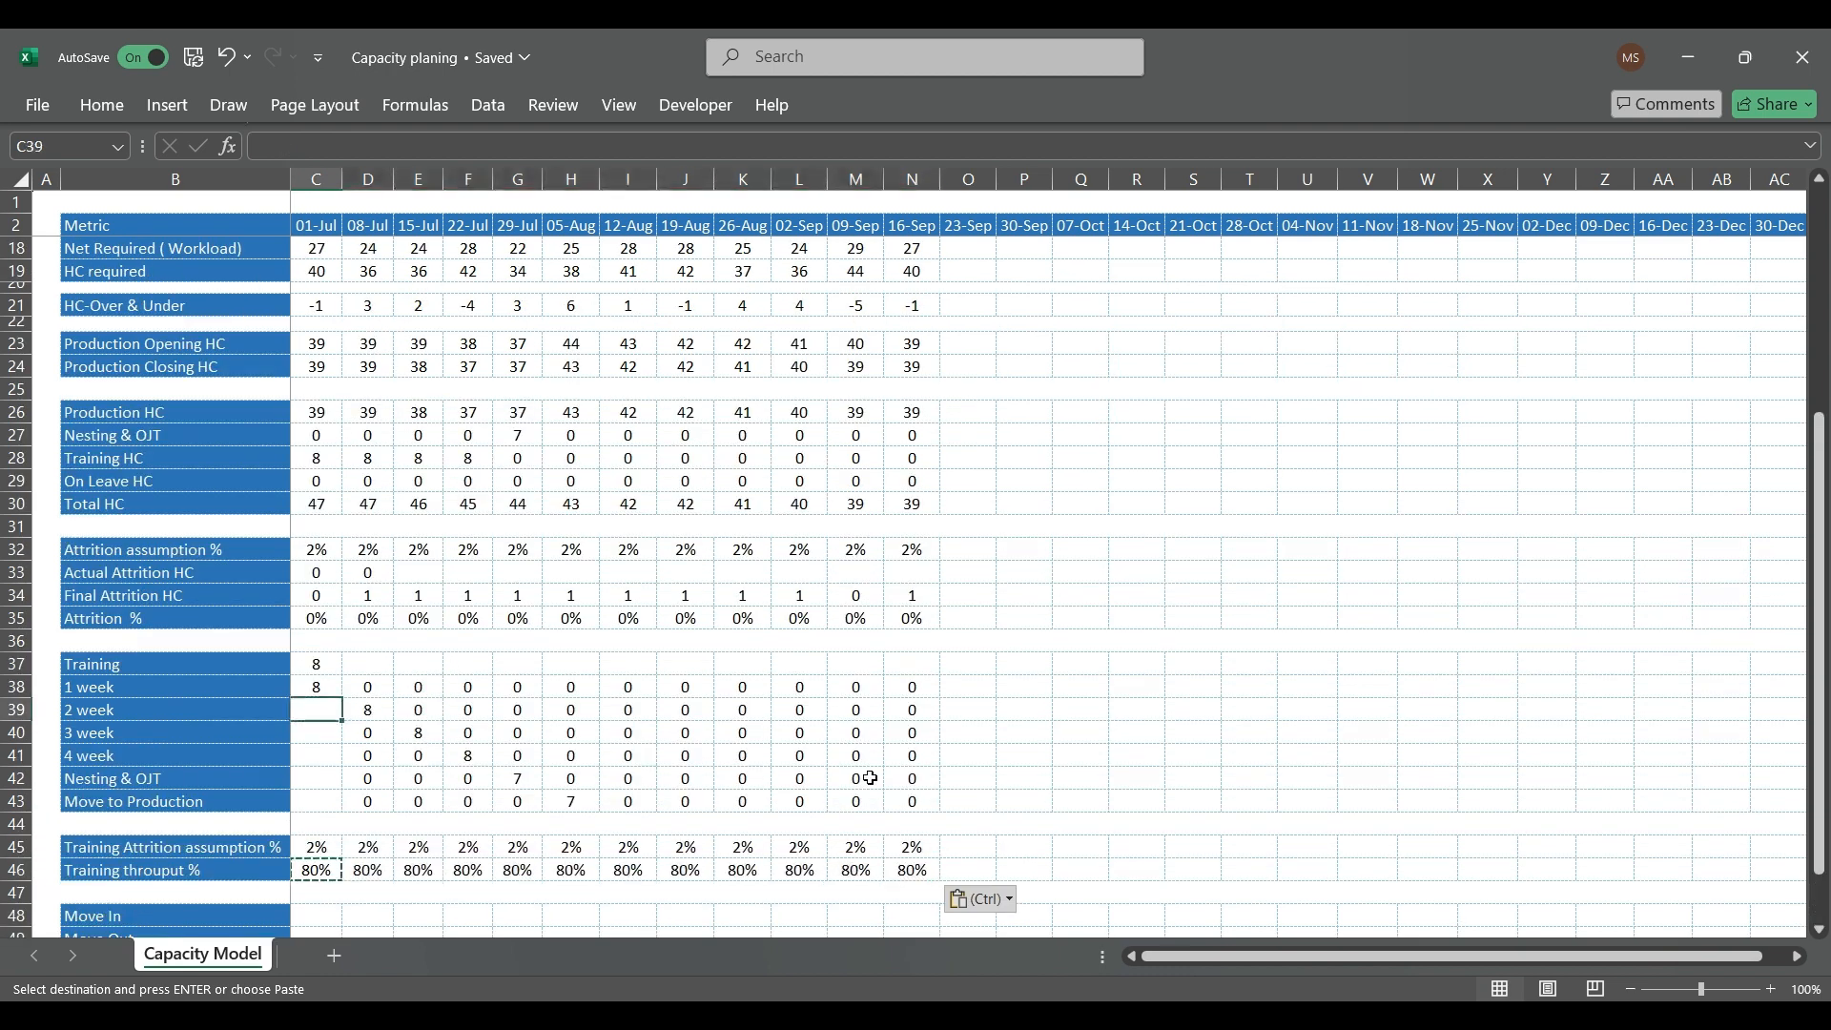
text(0)
key(Return)
text(0)
key(Return)
text(0)
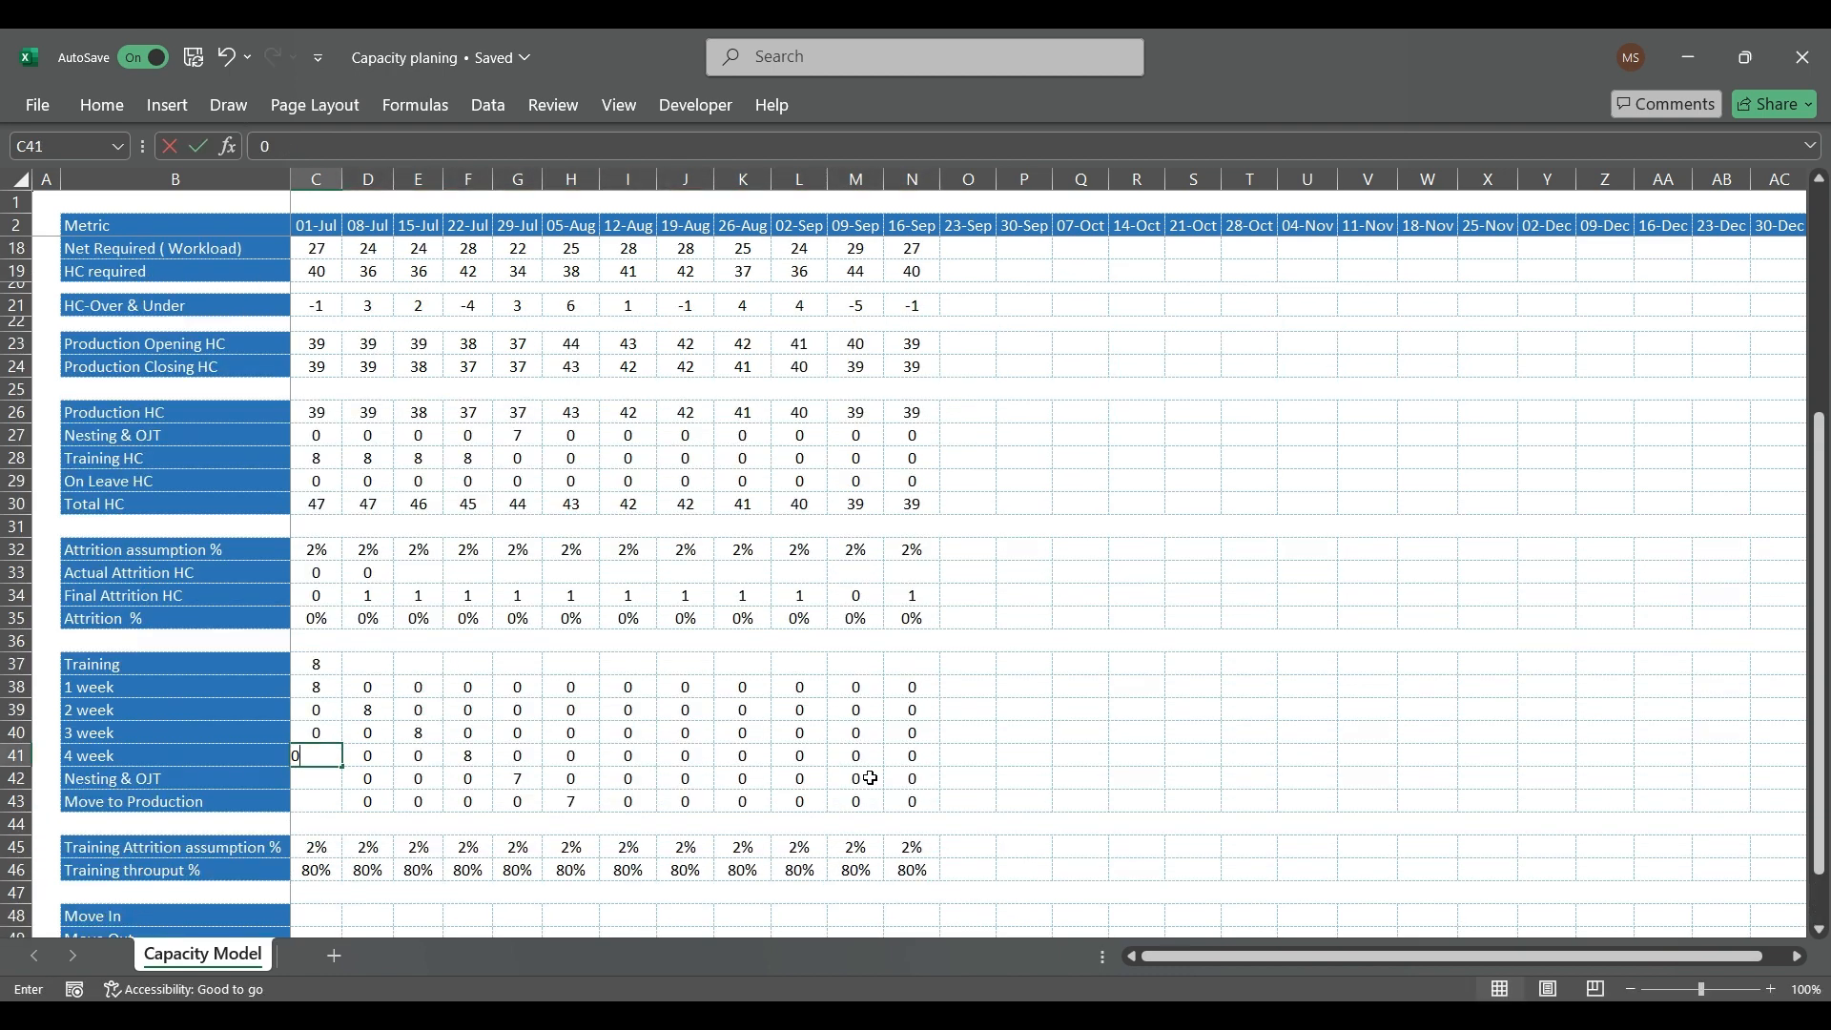
key(Return)
text(0)
key(Return)
text(0)
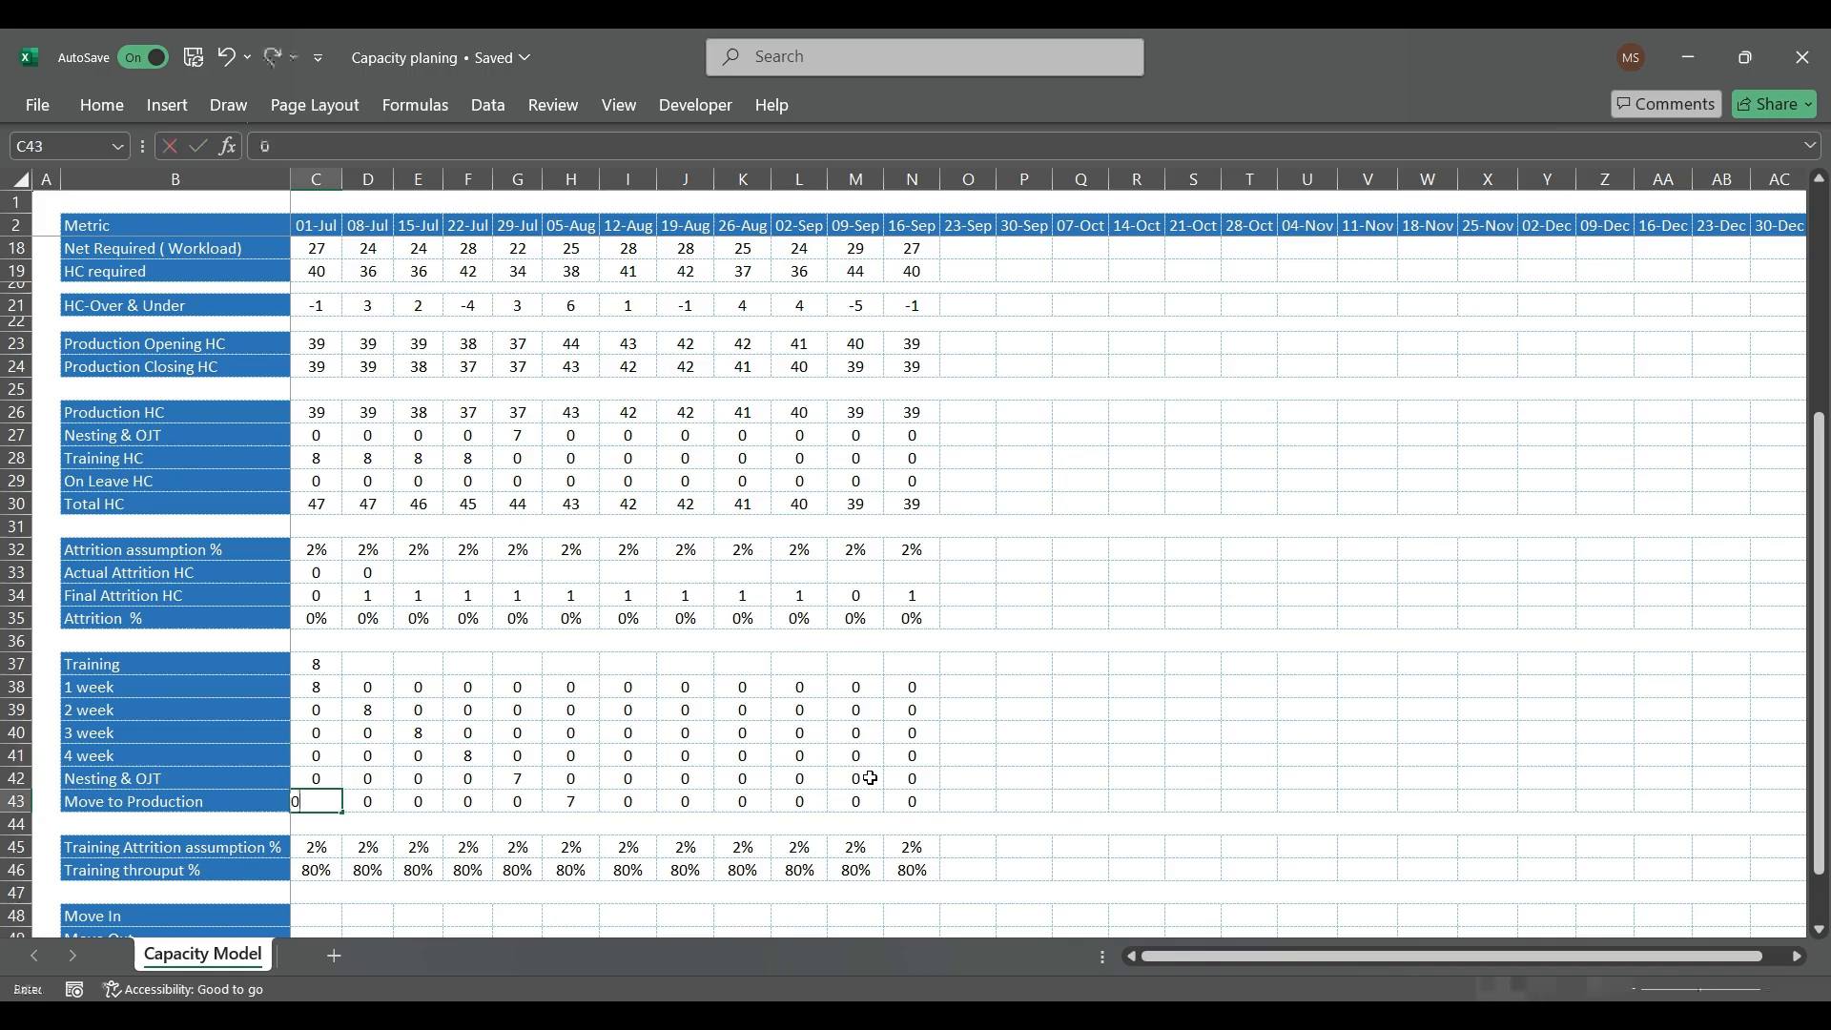
key(Return)
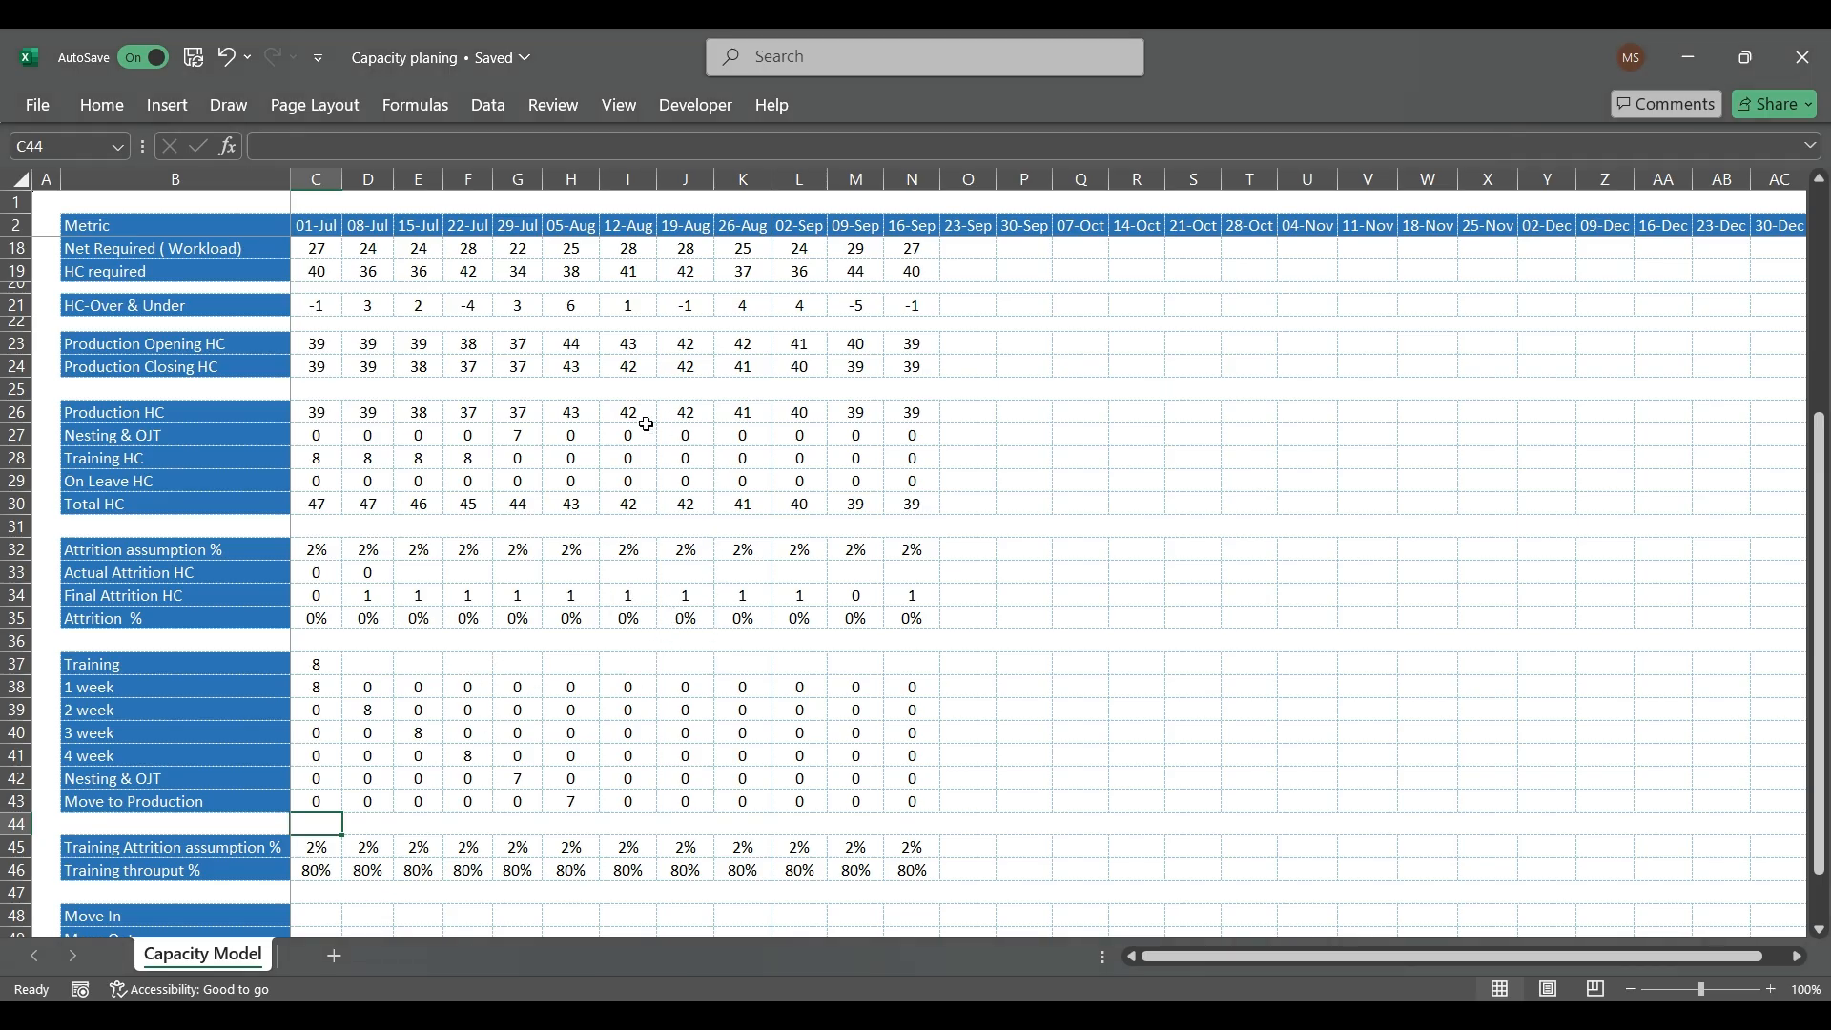
Step: Check the 29-Jul Production HC and the HC-Over & Under values for 29-Jul, 05-Aug, 19-Aug and 09-Sep
click(524, 411)
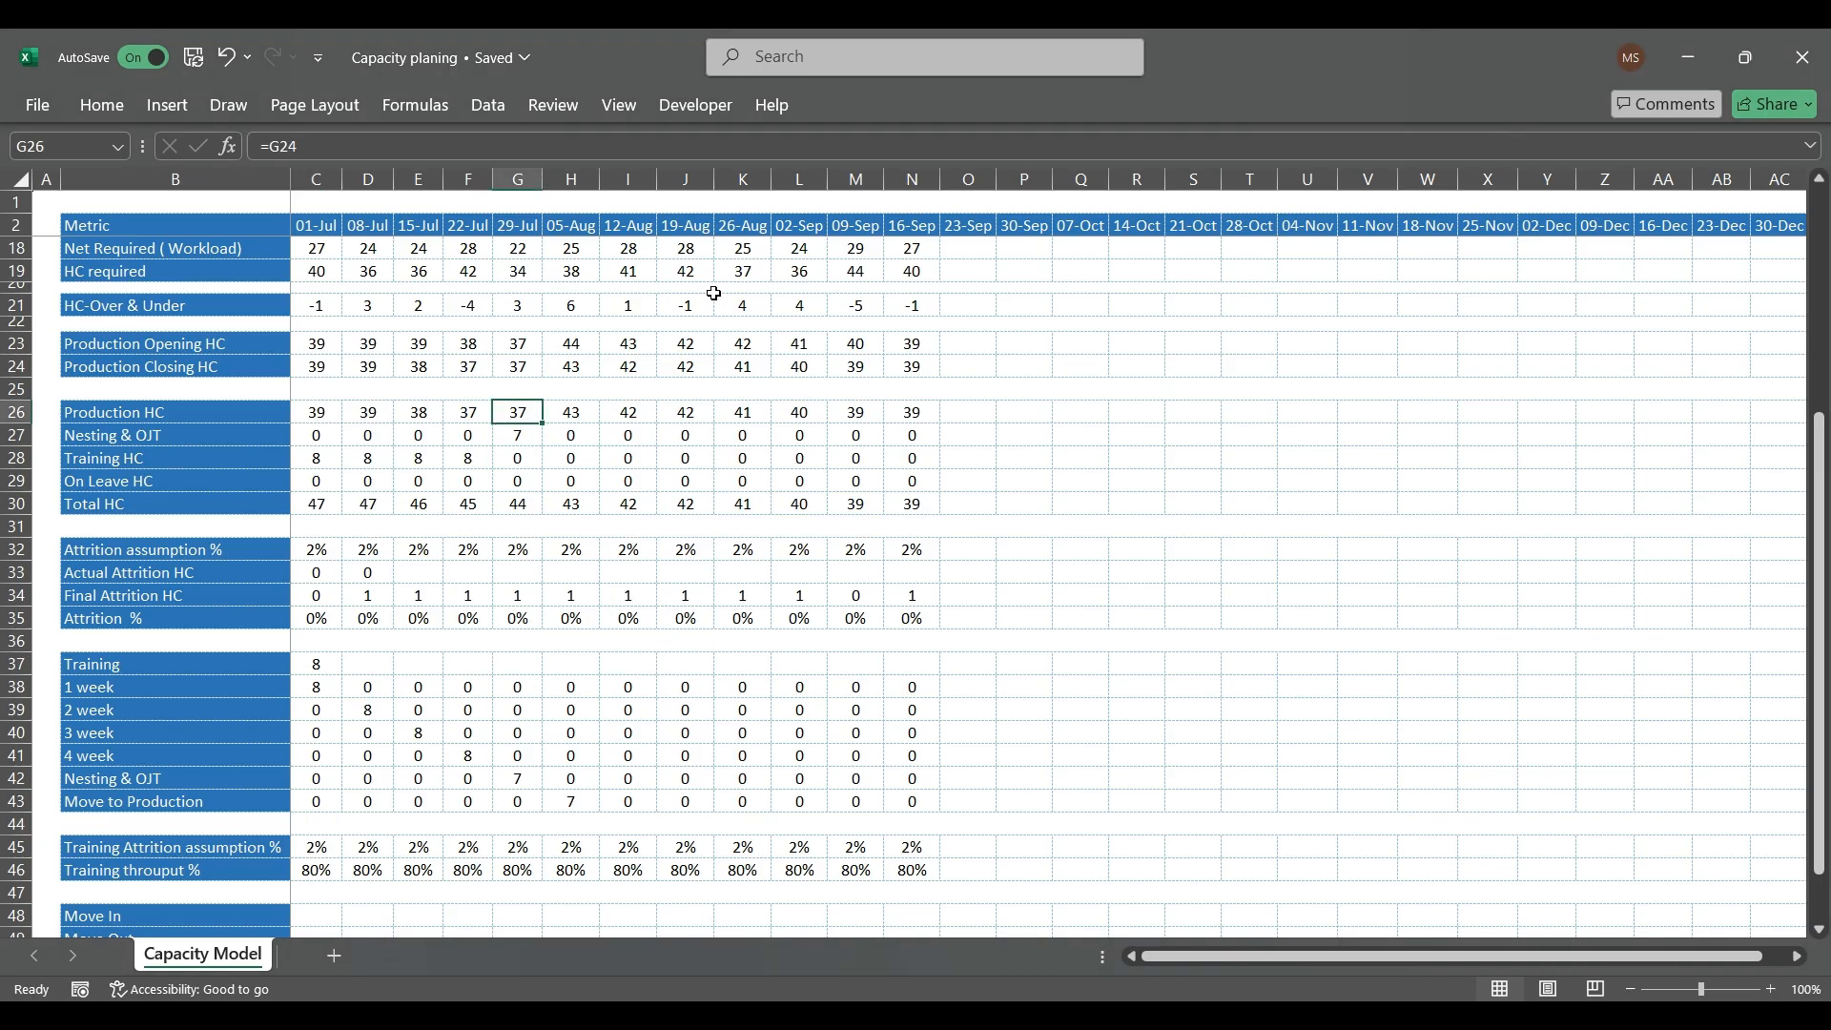
drag(506, 306, 582, 305)
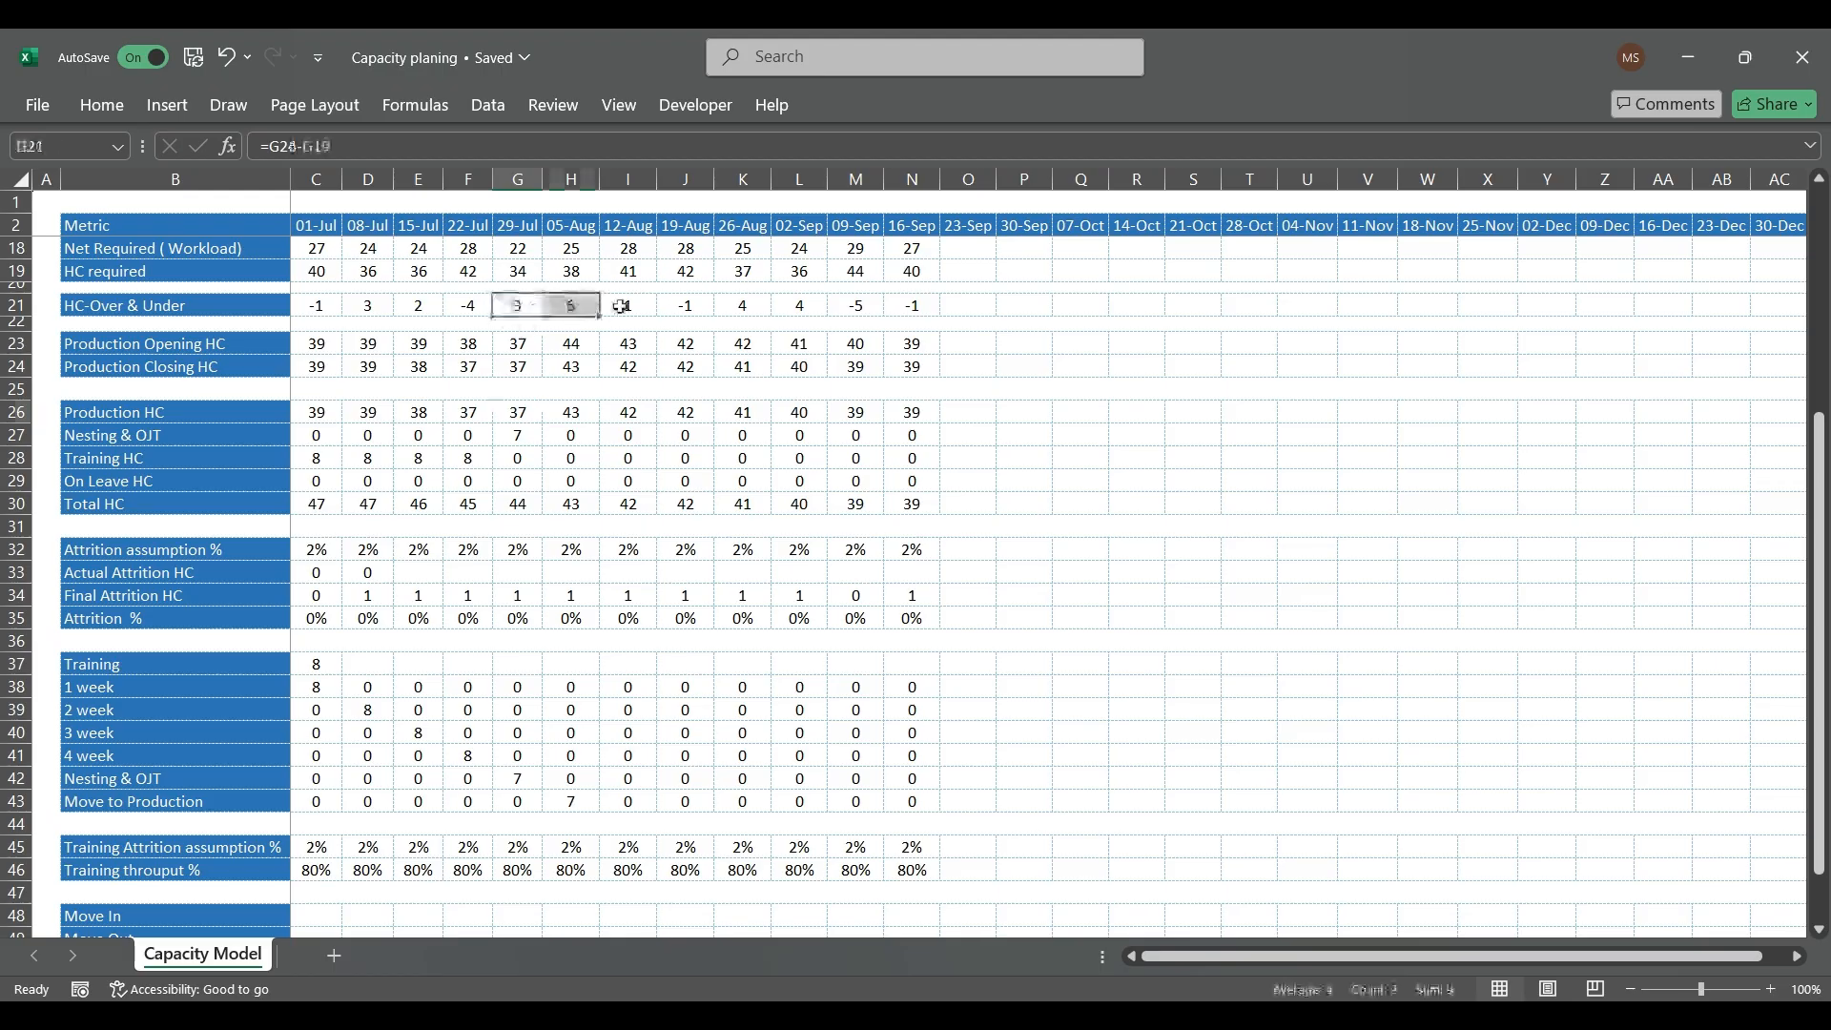
click(680, 306)
click(852, 305)
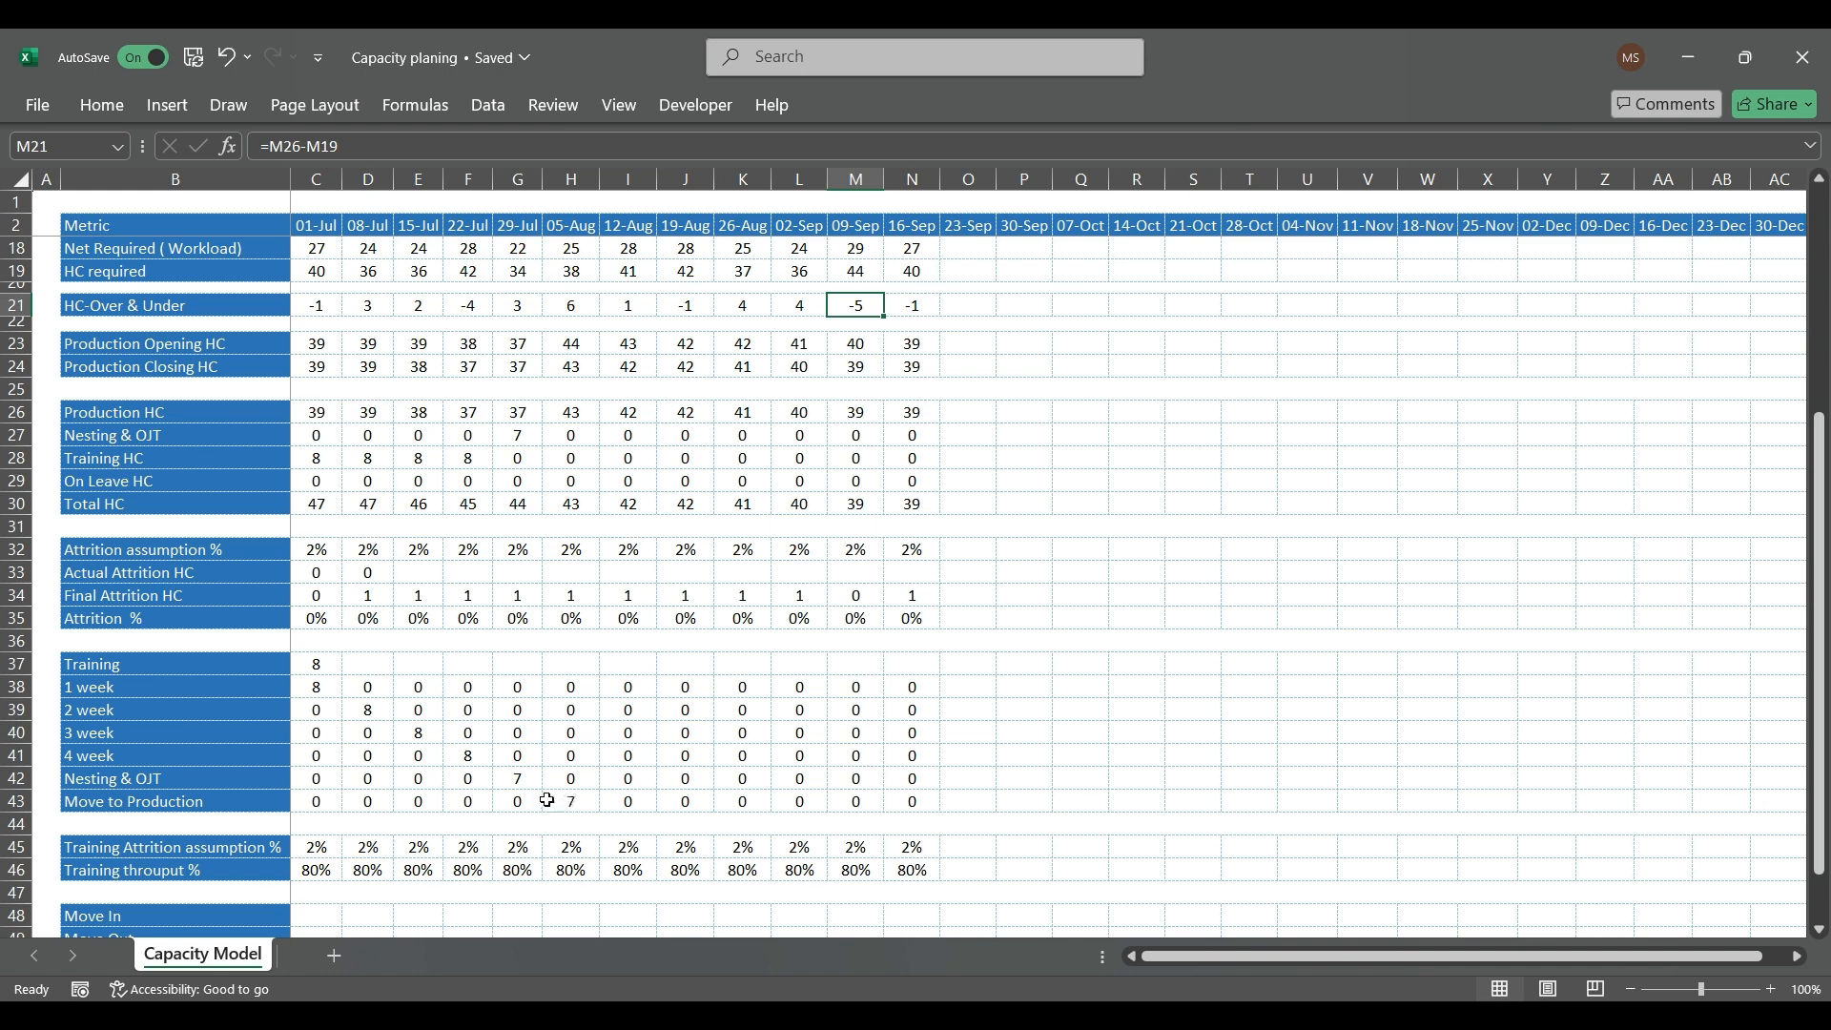
Step: Override the 08-Jul 2 week headcount (D39) with 6 as a trial, and set it to 7
click(374, 711)
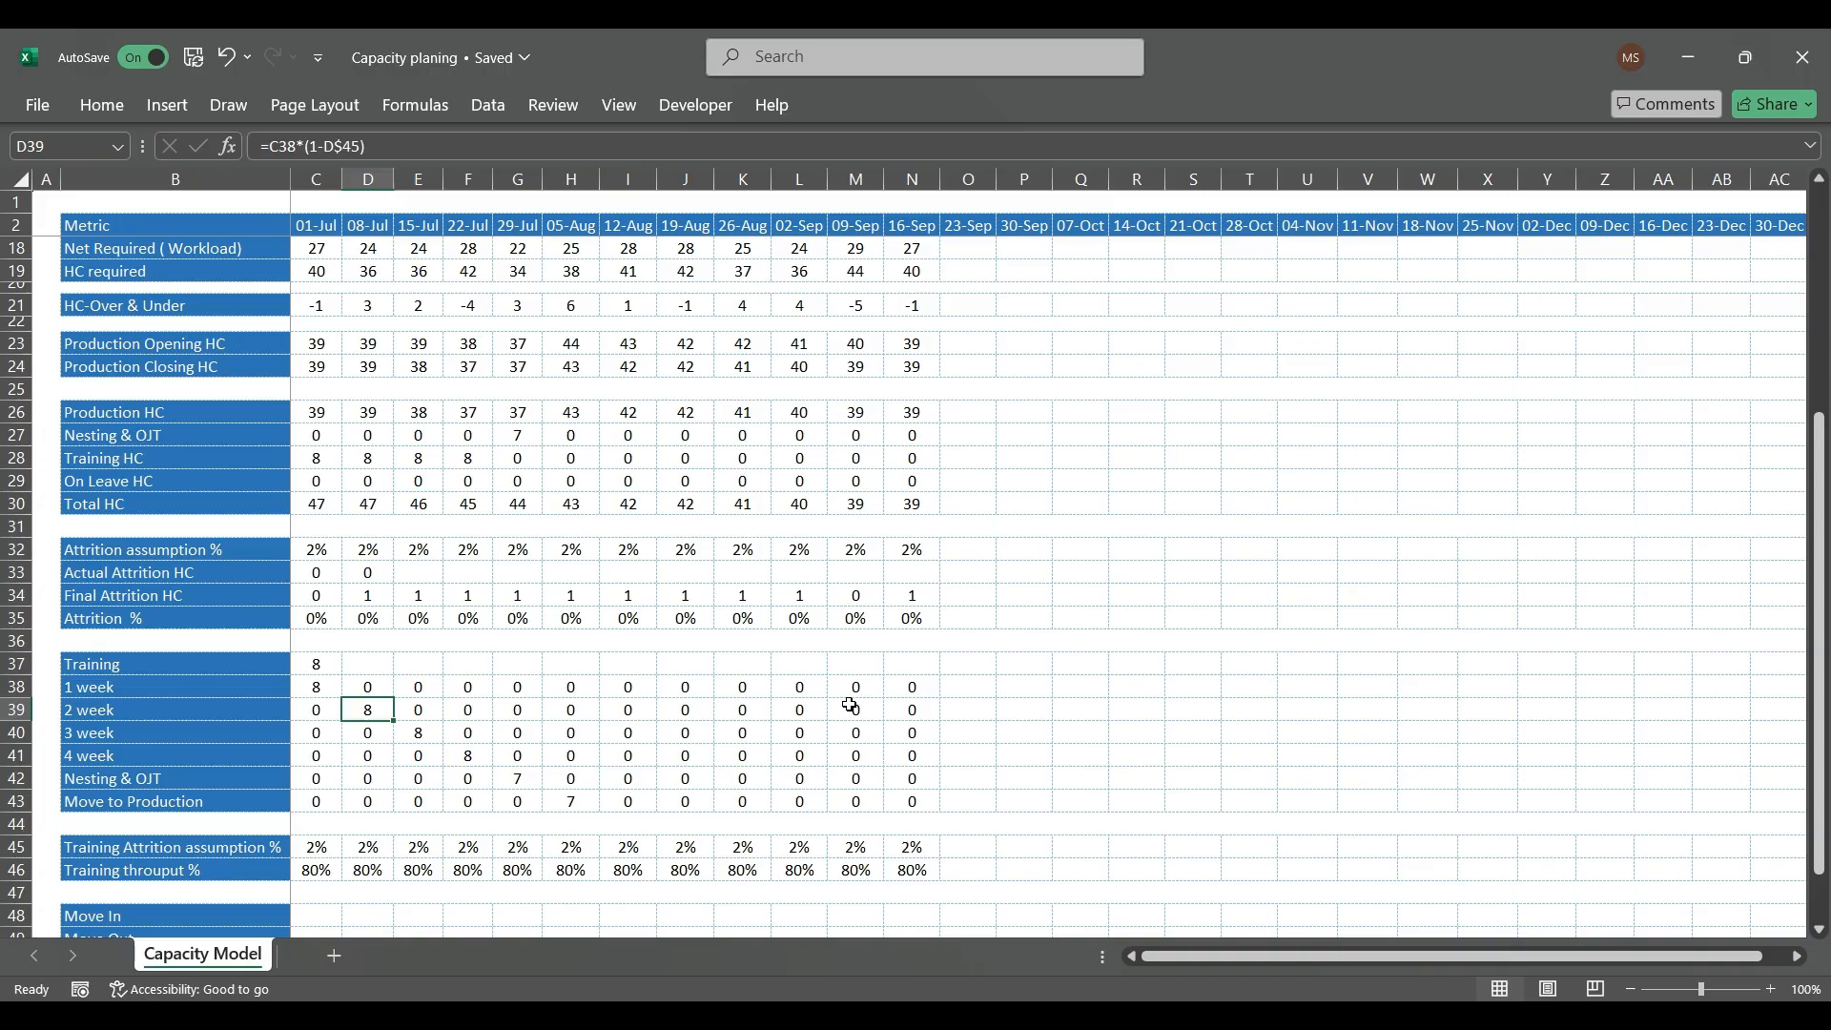
text(6)
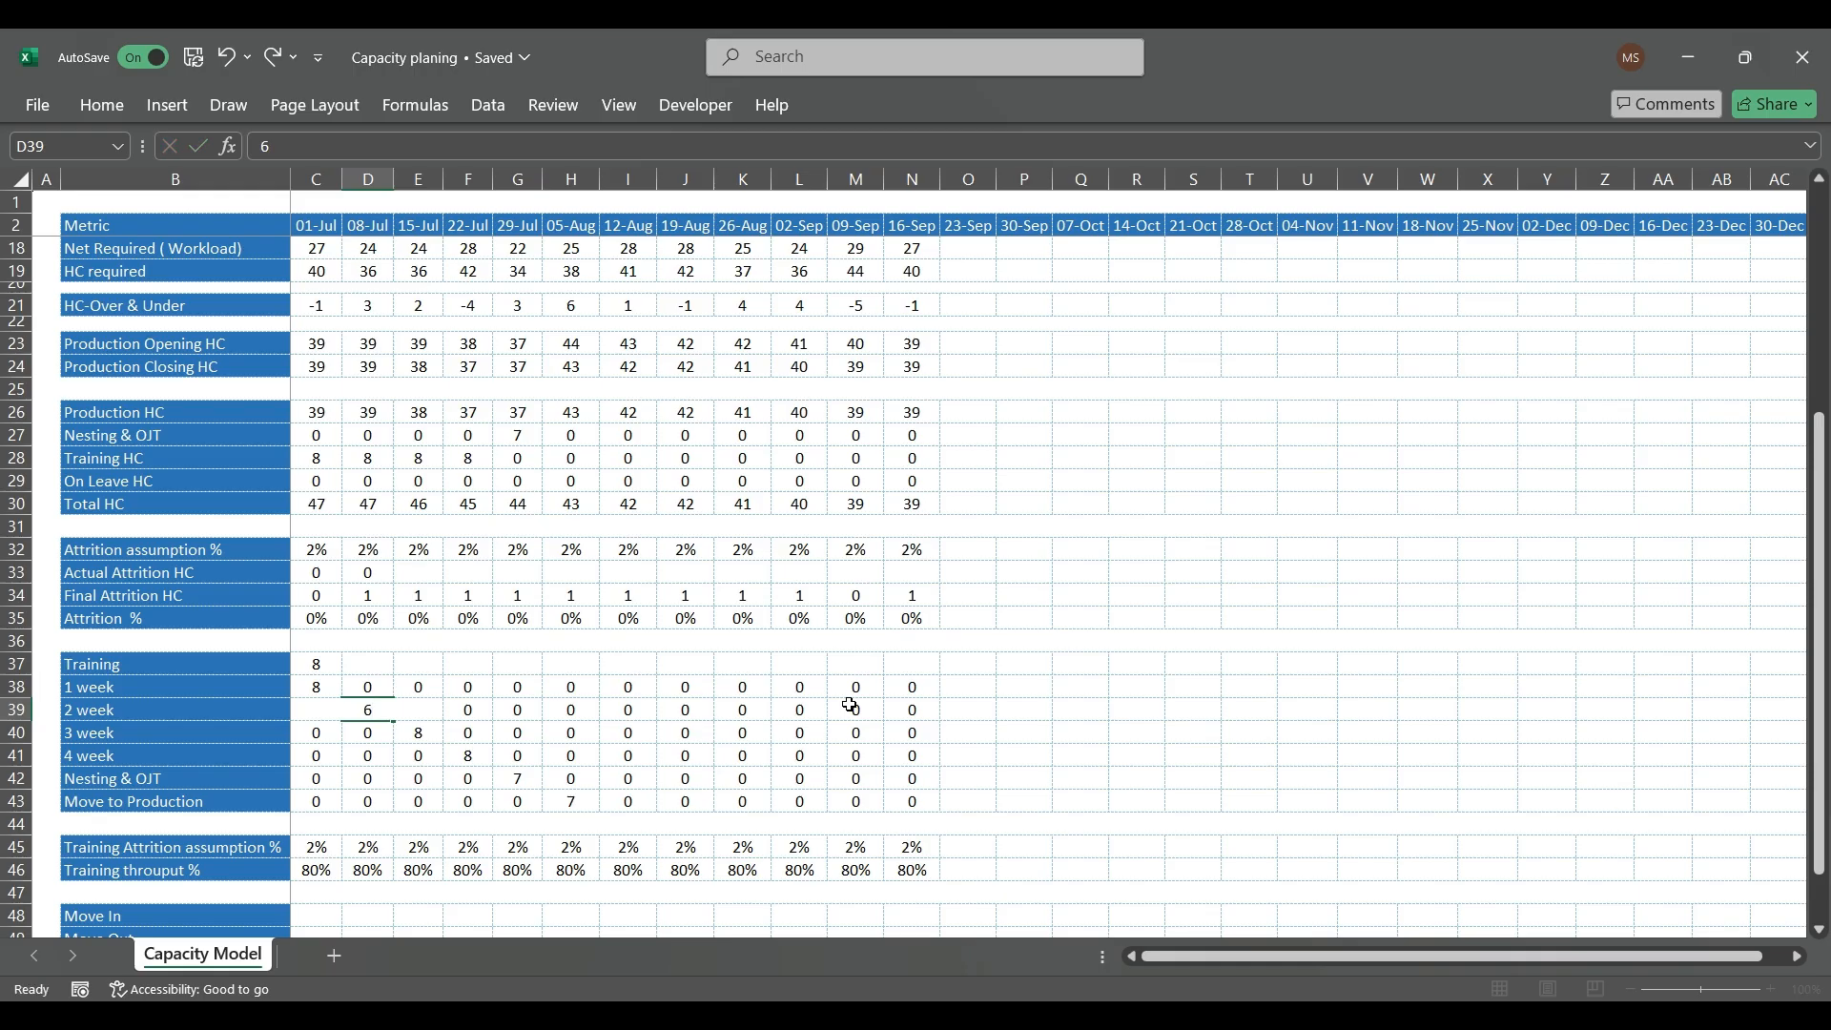
key(Return)
key(Up)
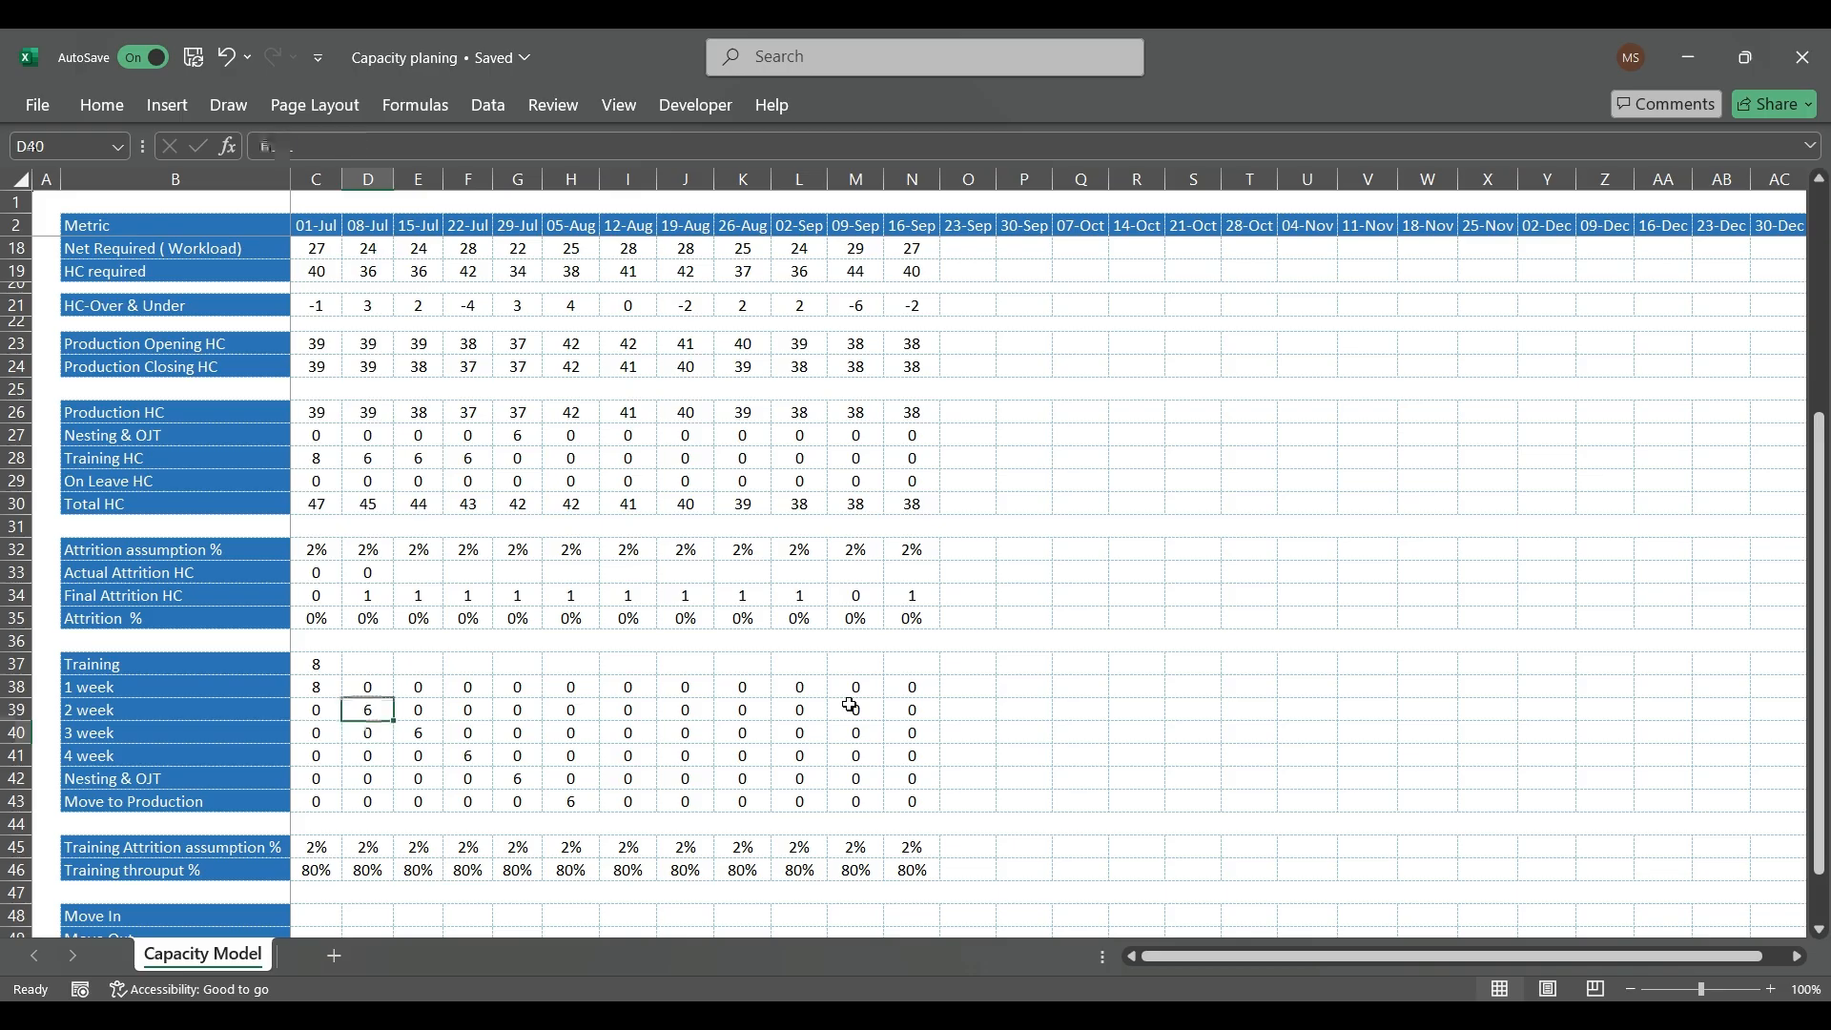
text(7)
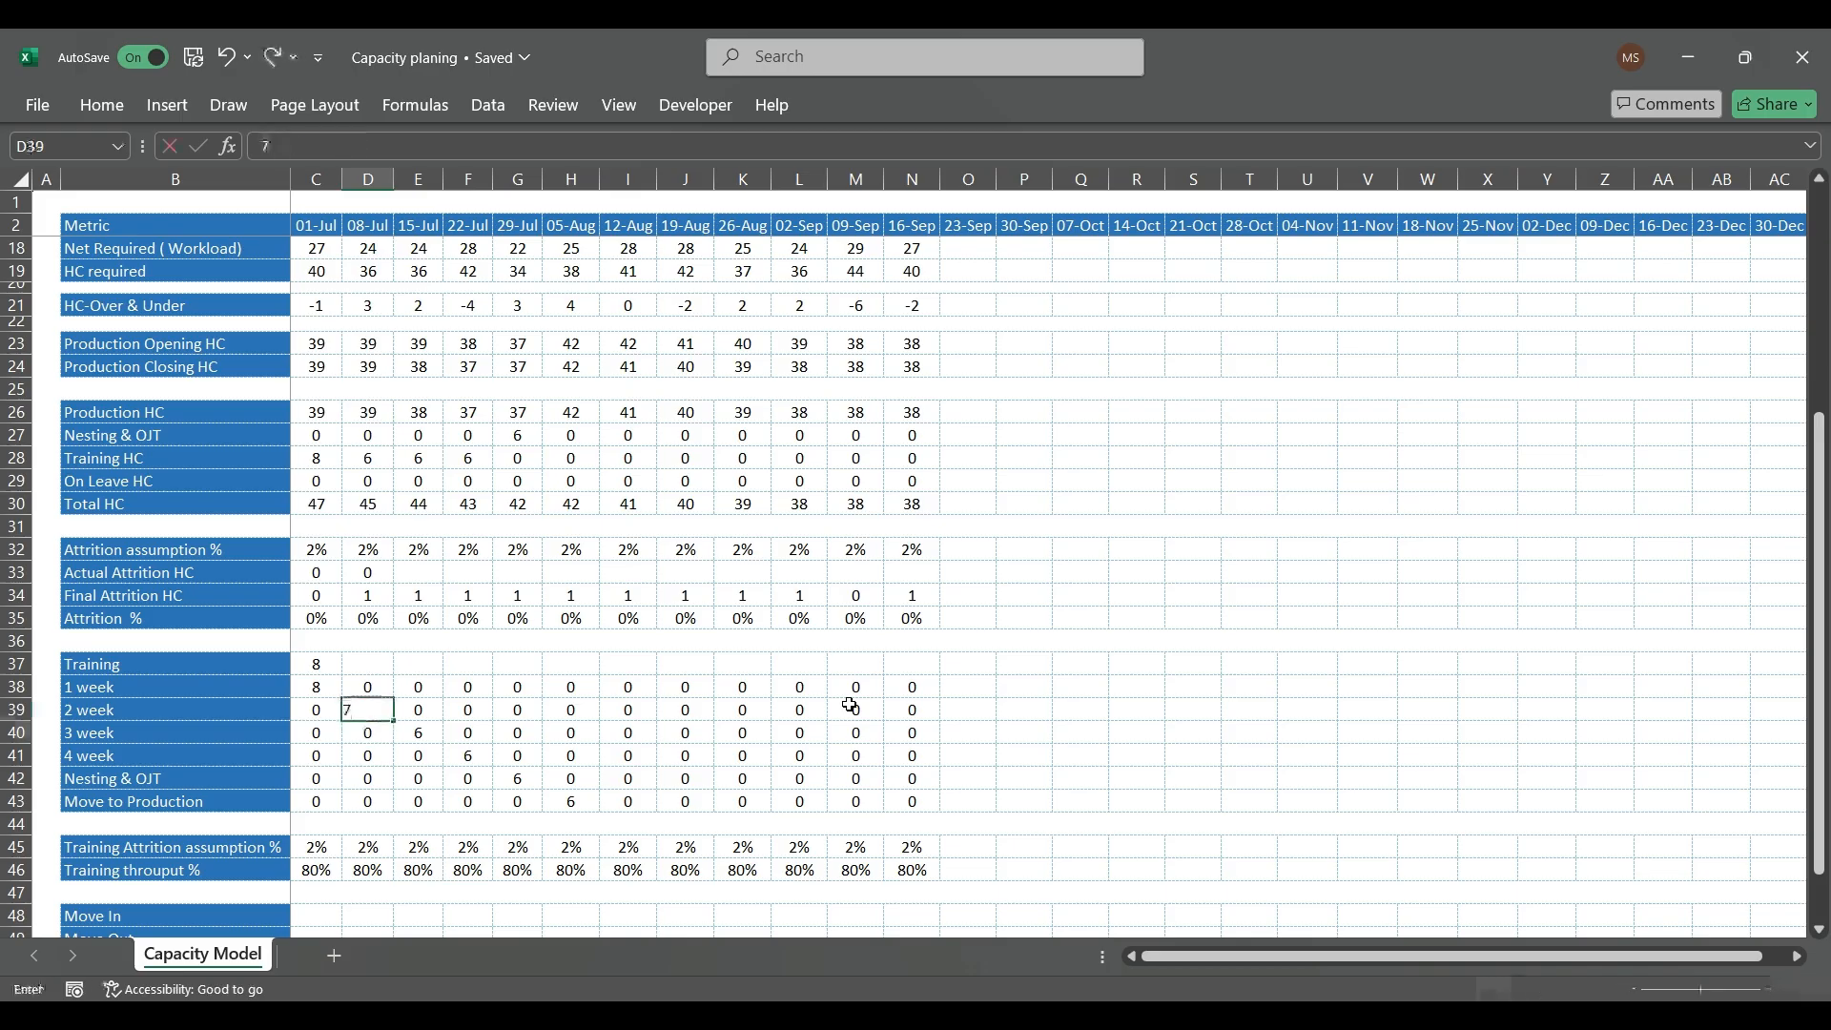
key(Return)
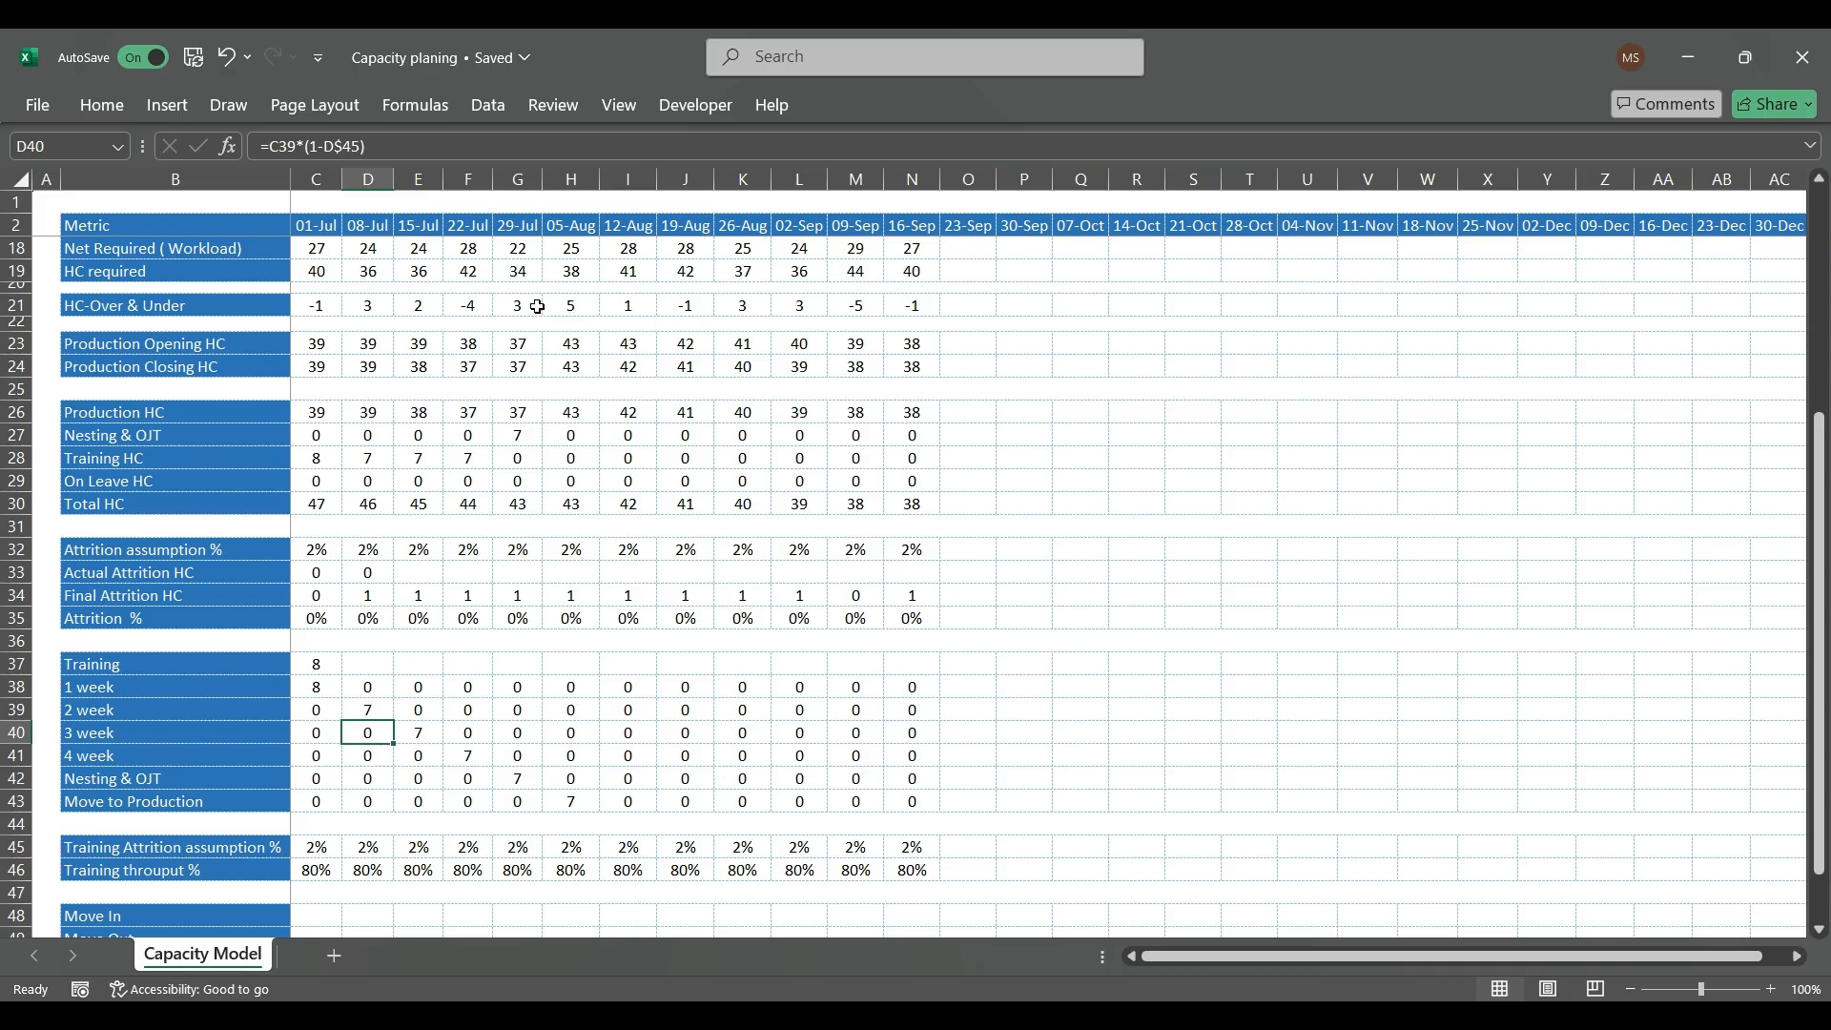
Step: Review the HC-Over & Under values for the weeks from 05-Aug to 16-Sep
click(578, 303)
drag(578, 303, 694, 303)
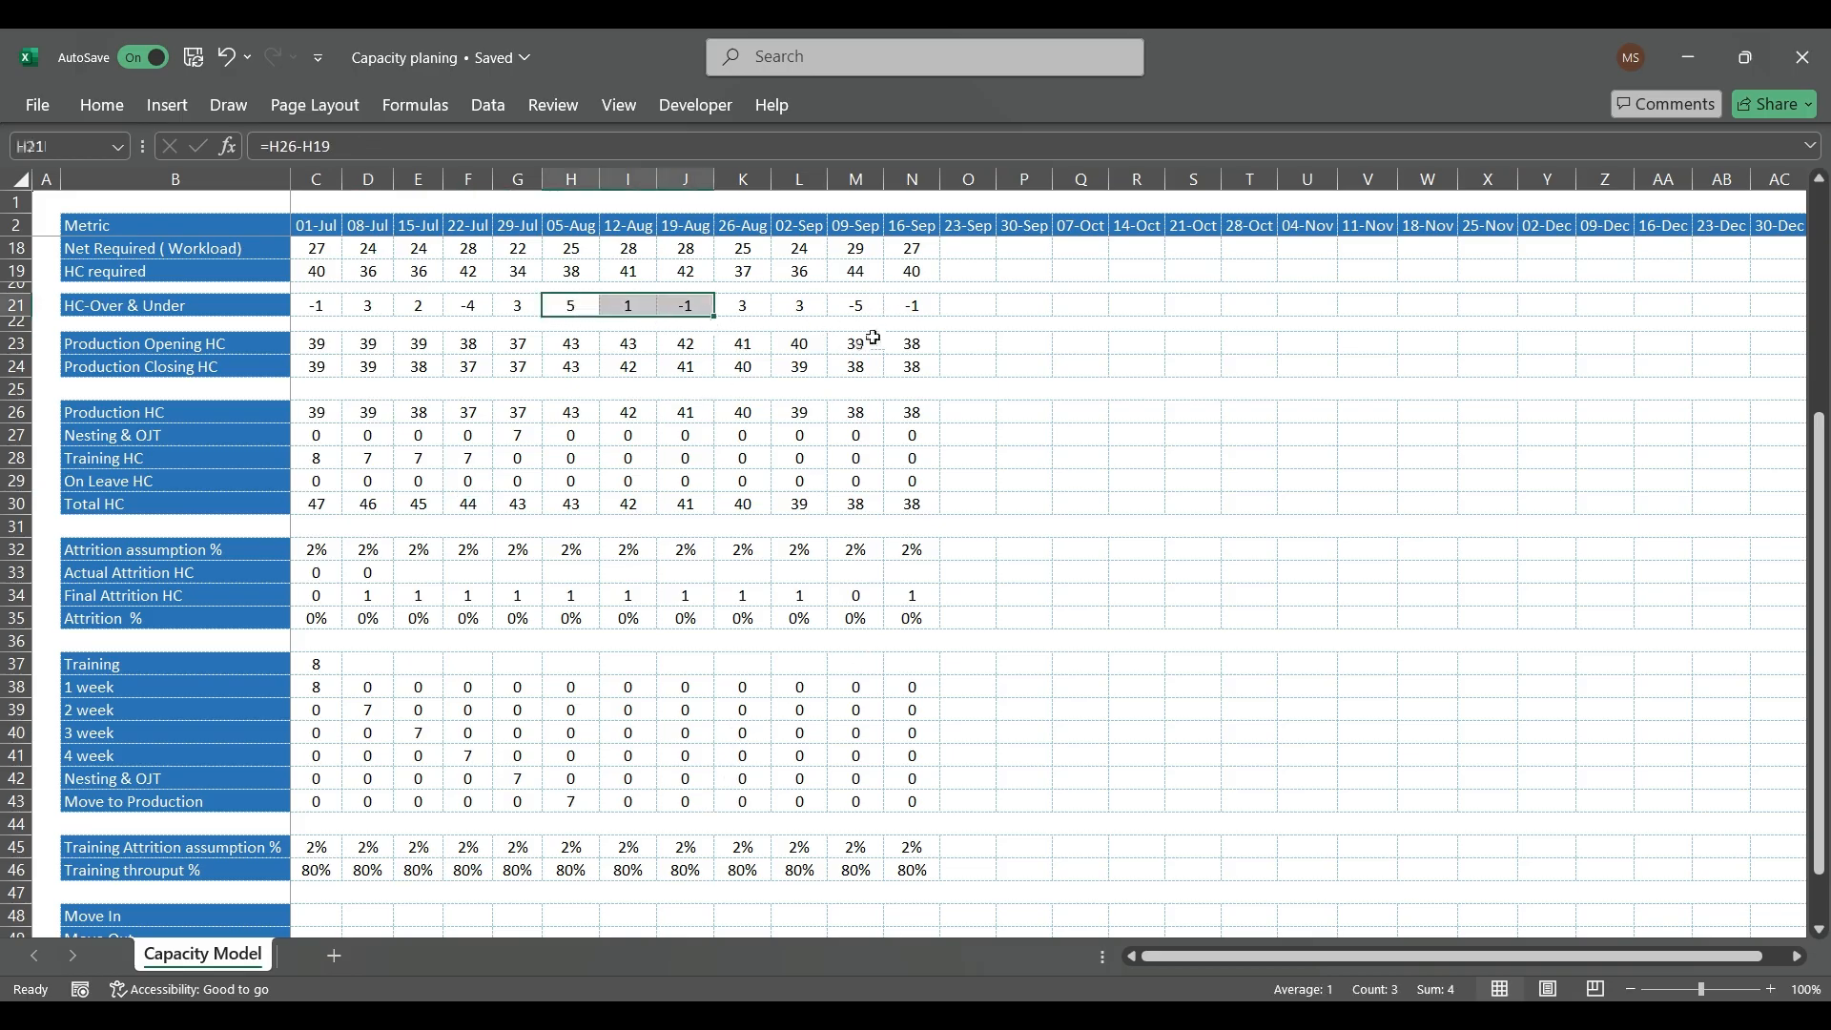
drag(850, 305, 899, 308)
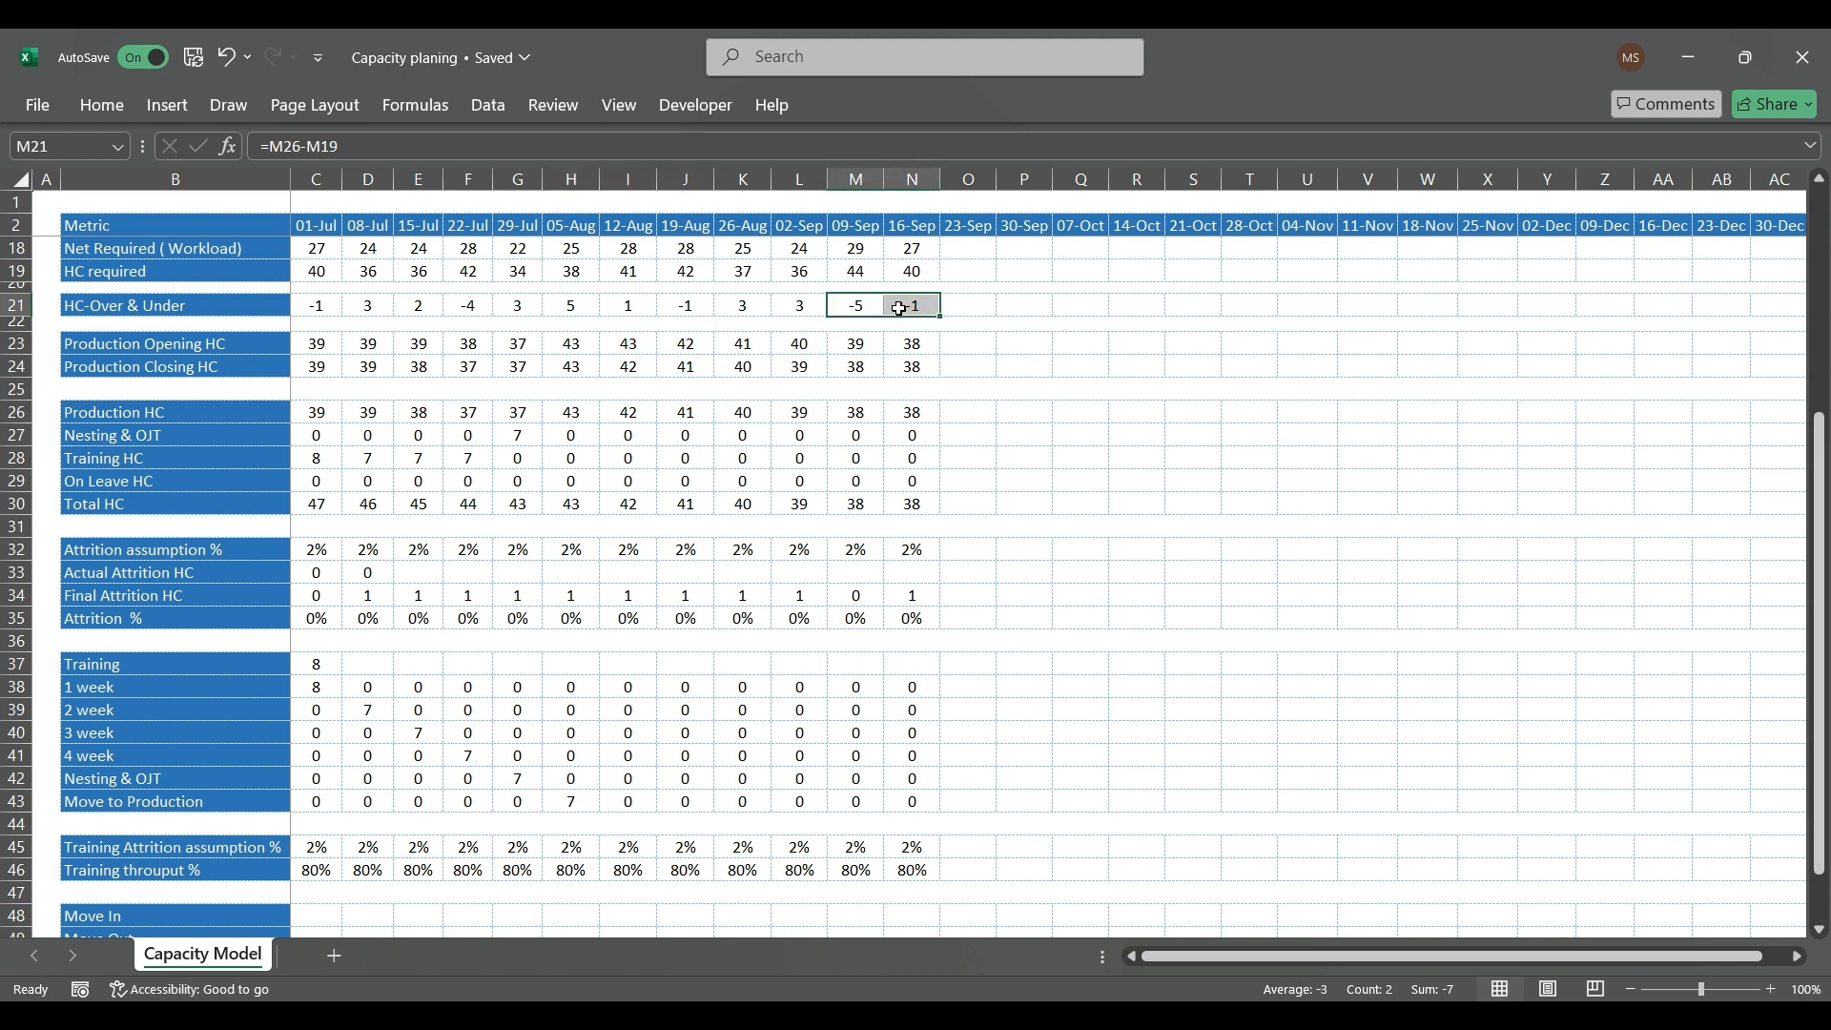
drag(805, 307, 591, 308)
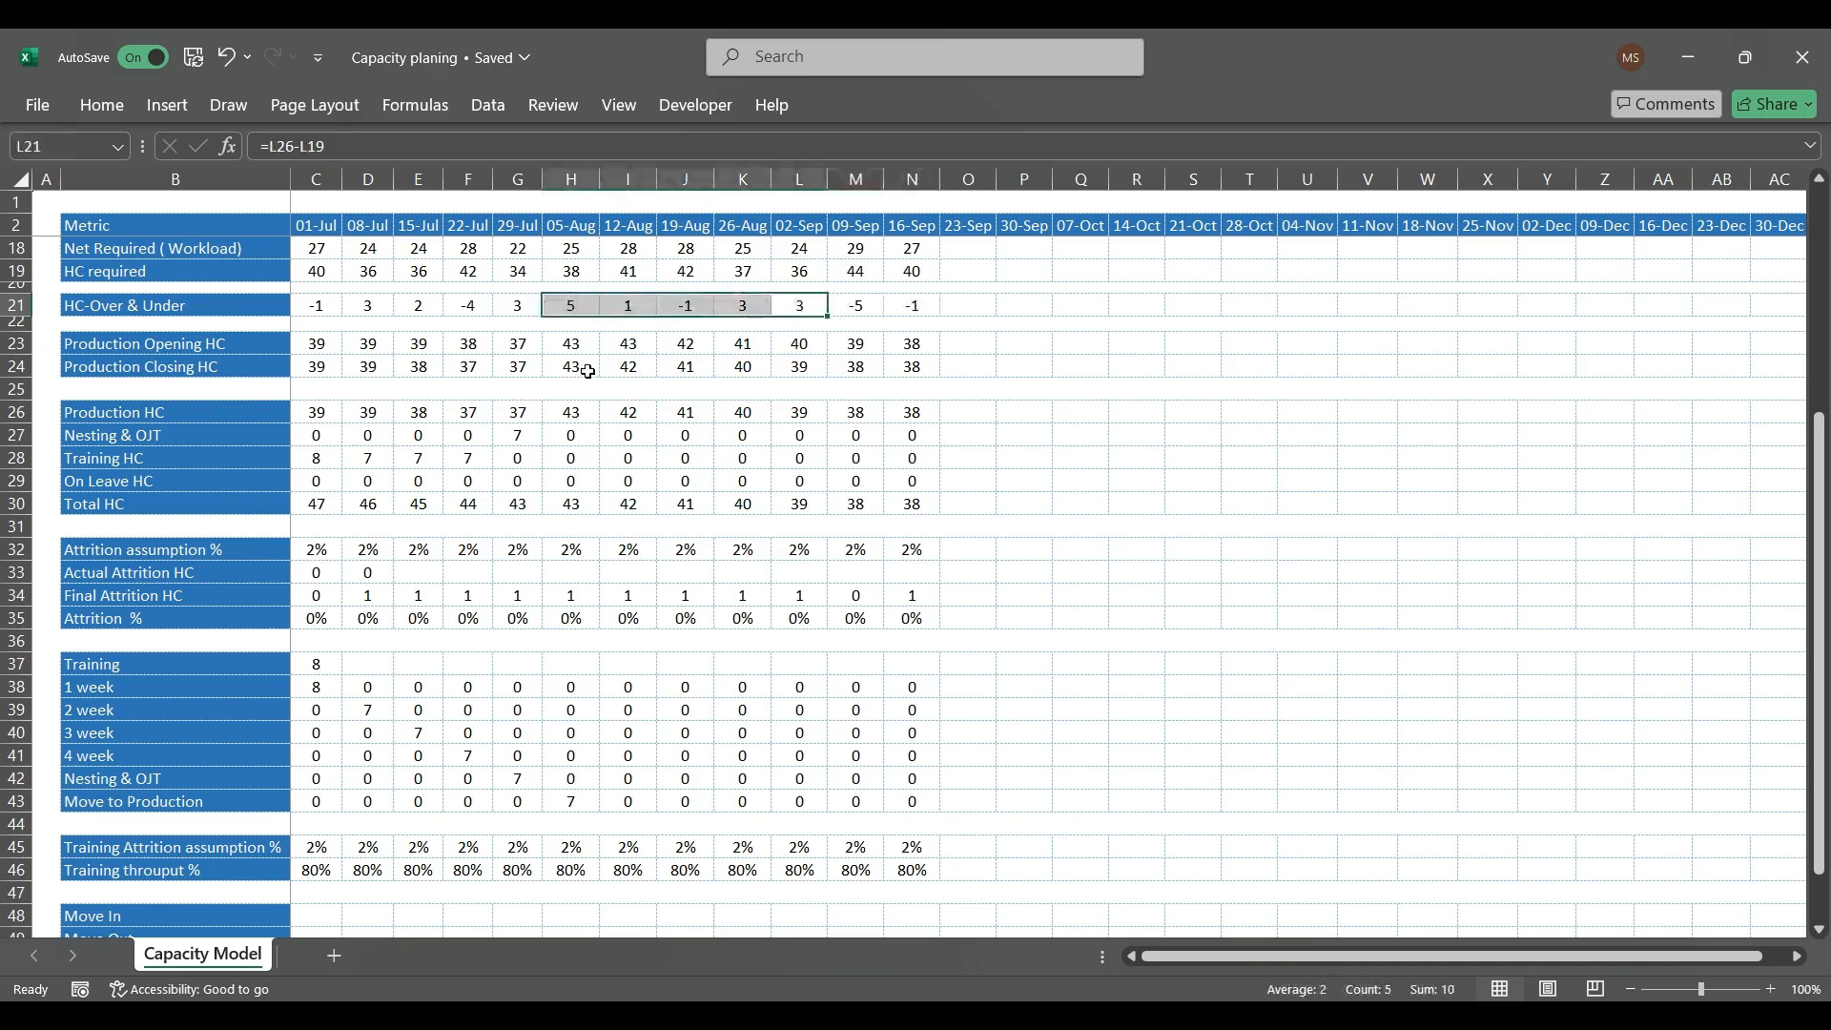
click(561, 664)
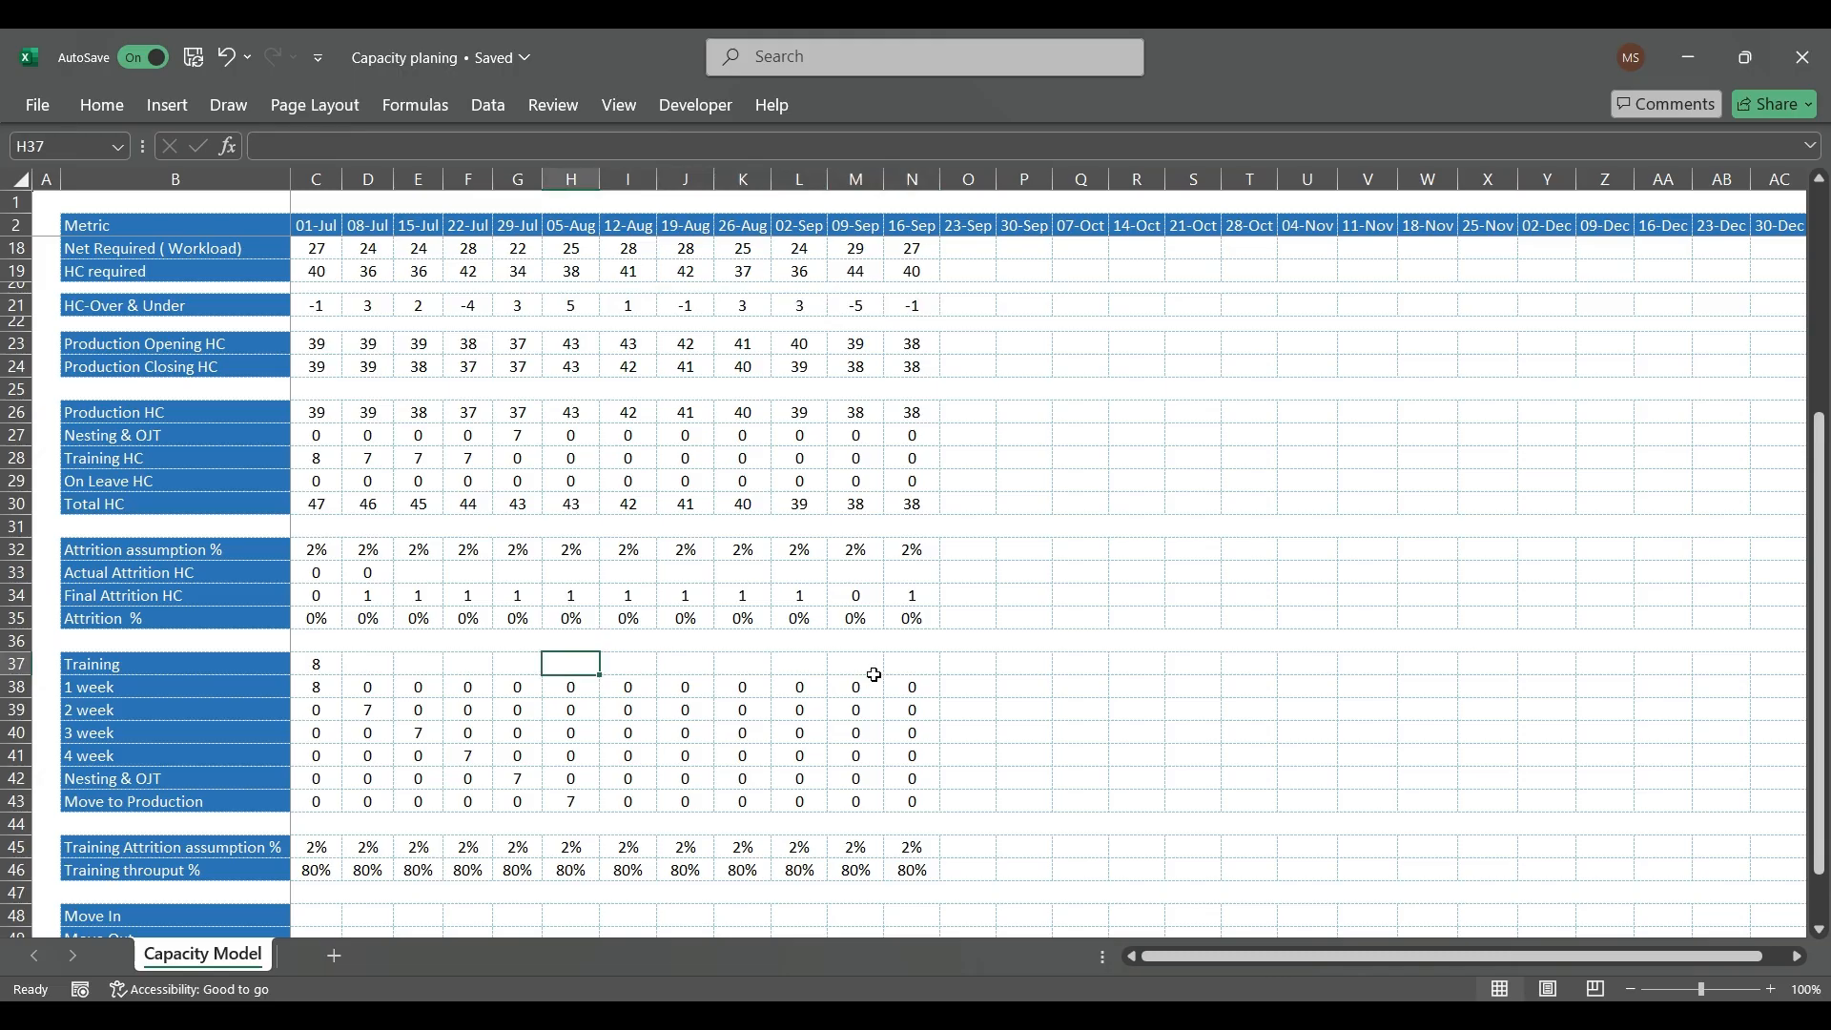
text(()
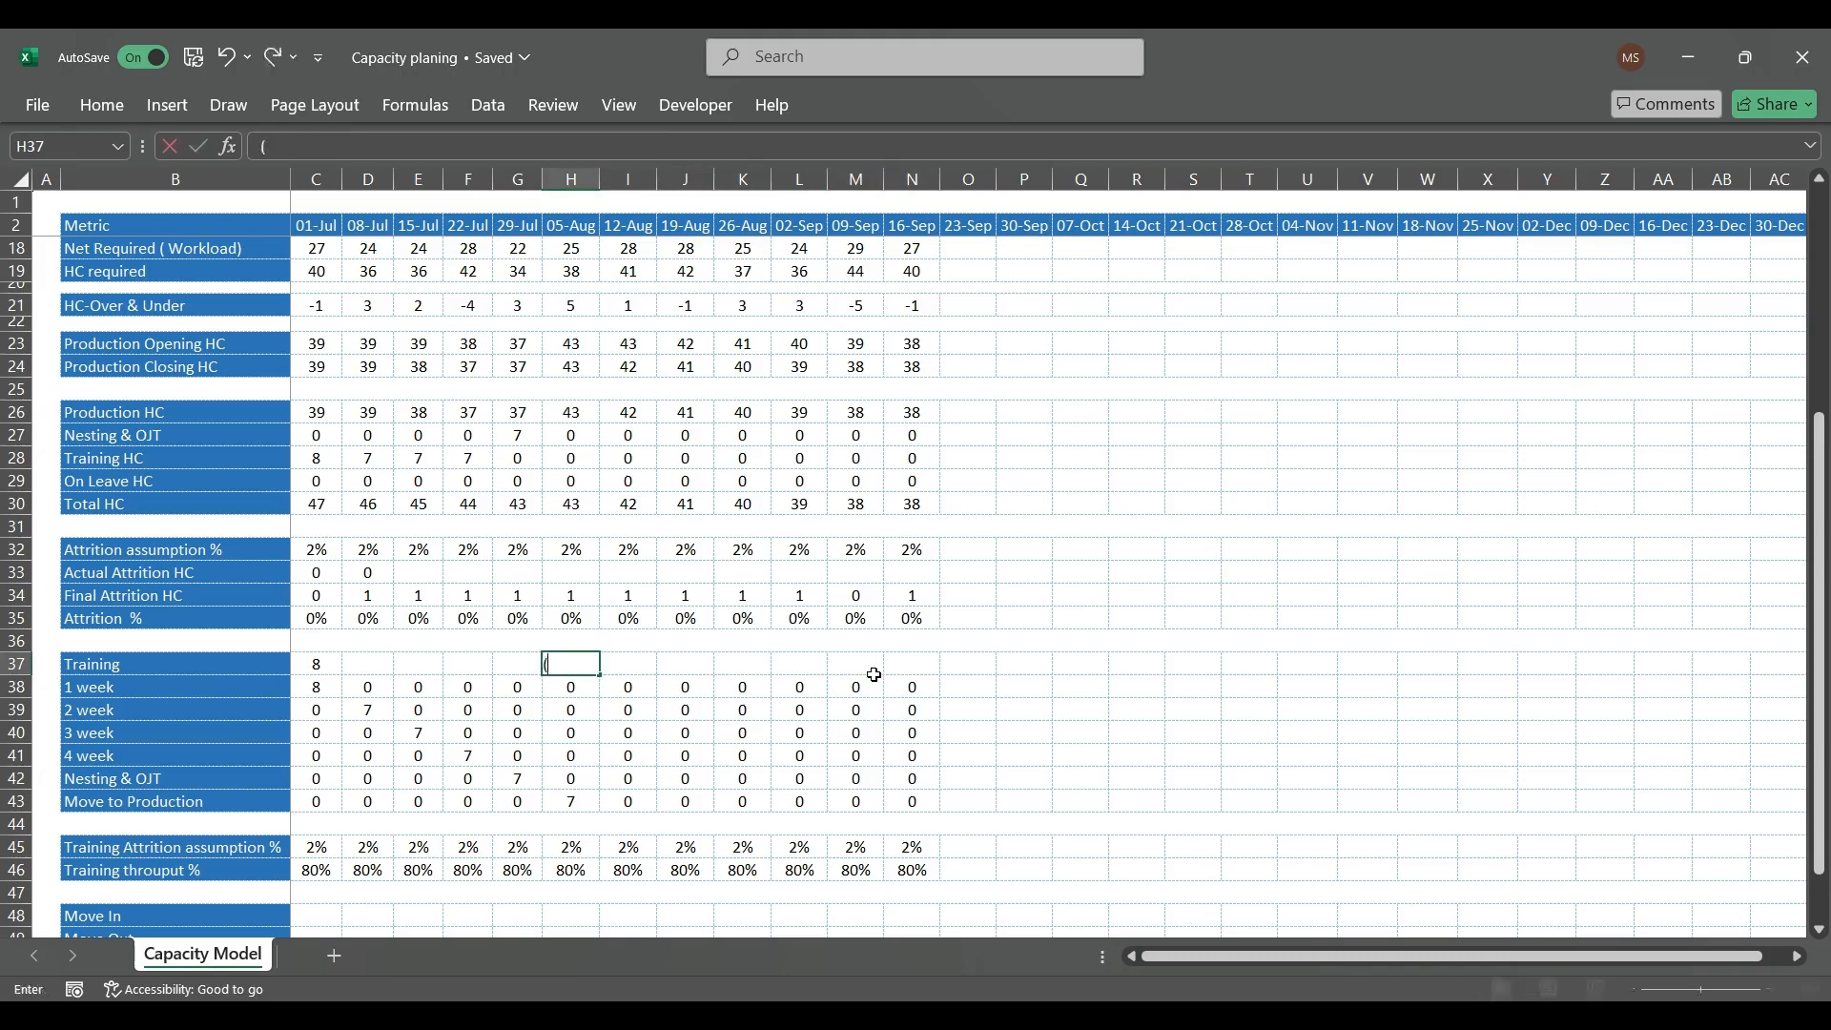
key(BackSpace)
text(=4/)
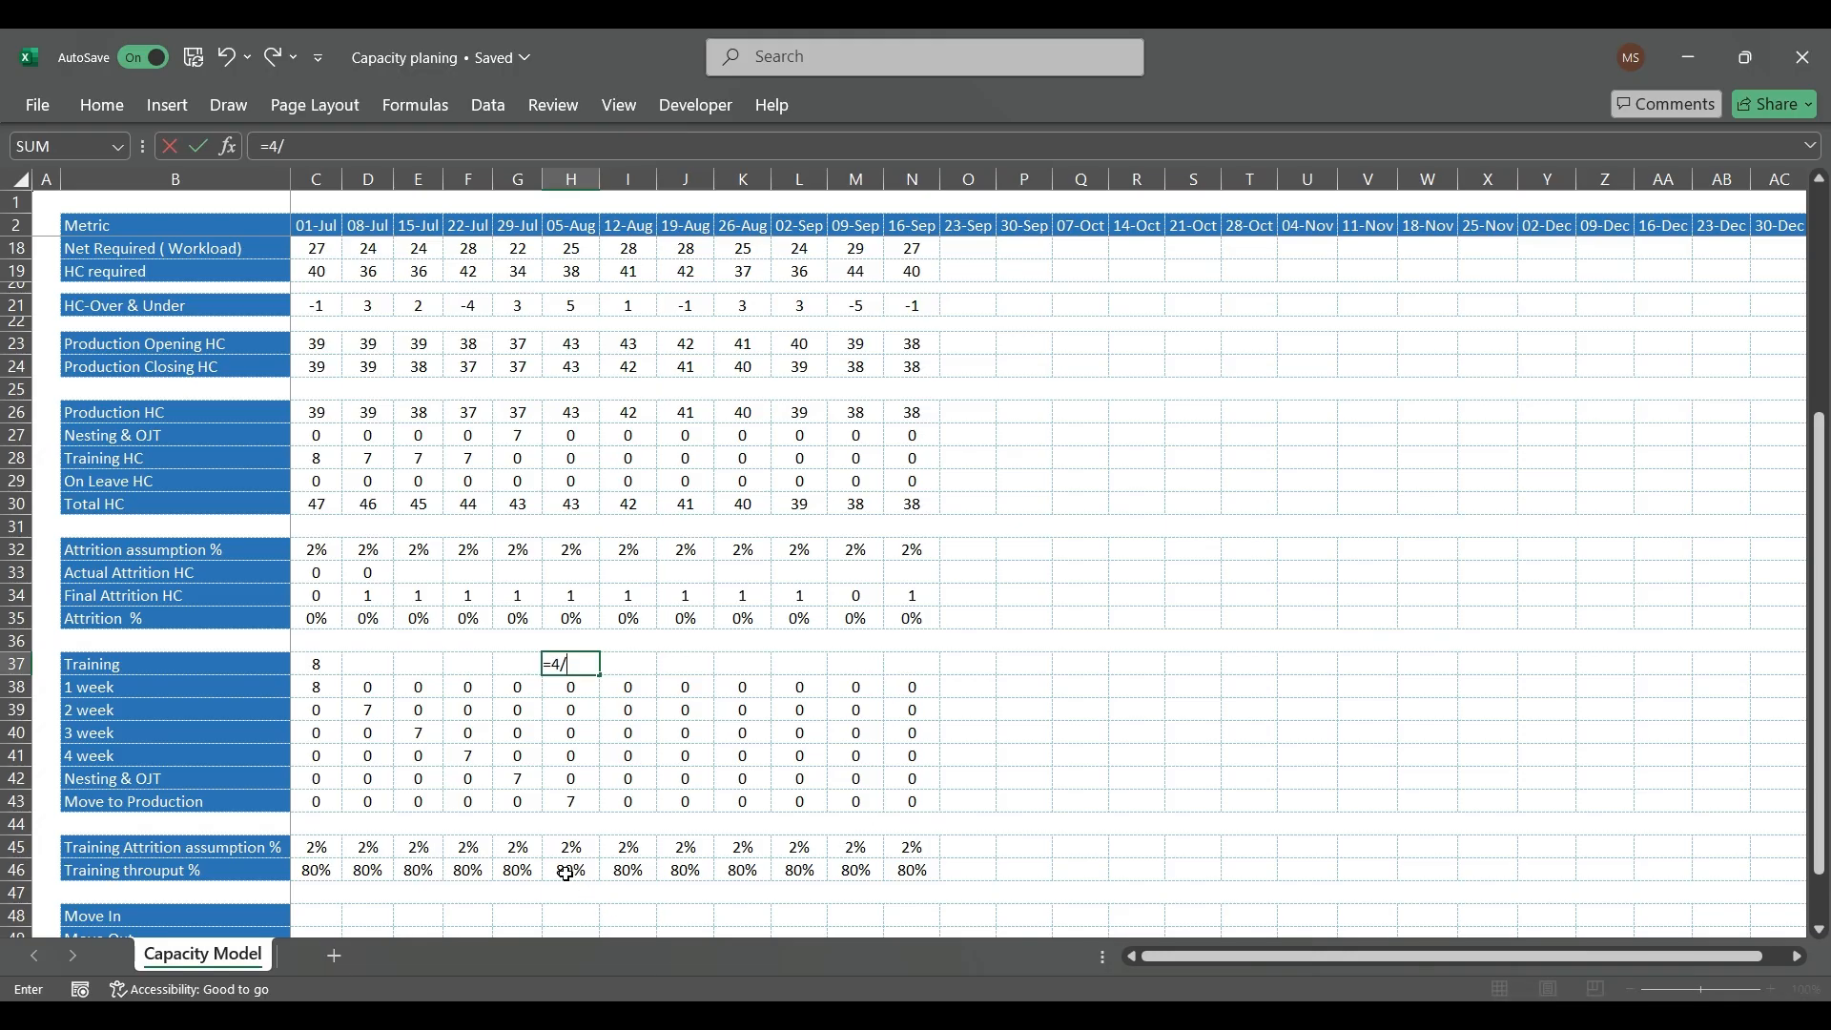
key(Escape)
click(316, 664)
key(ctrl+c)
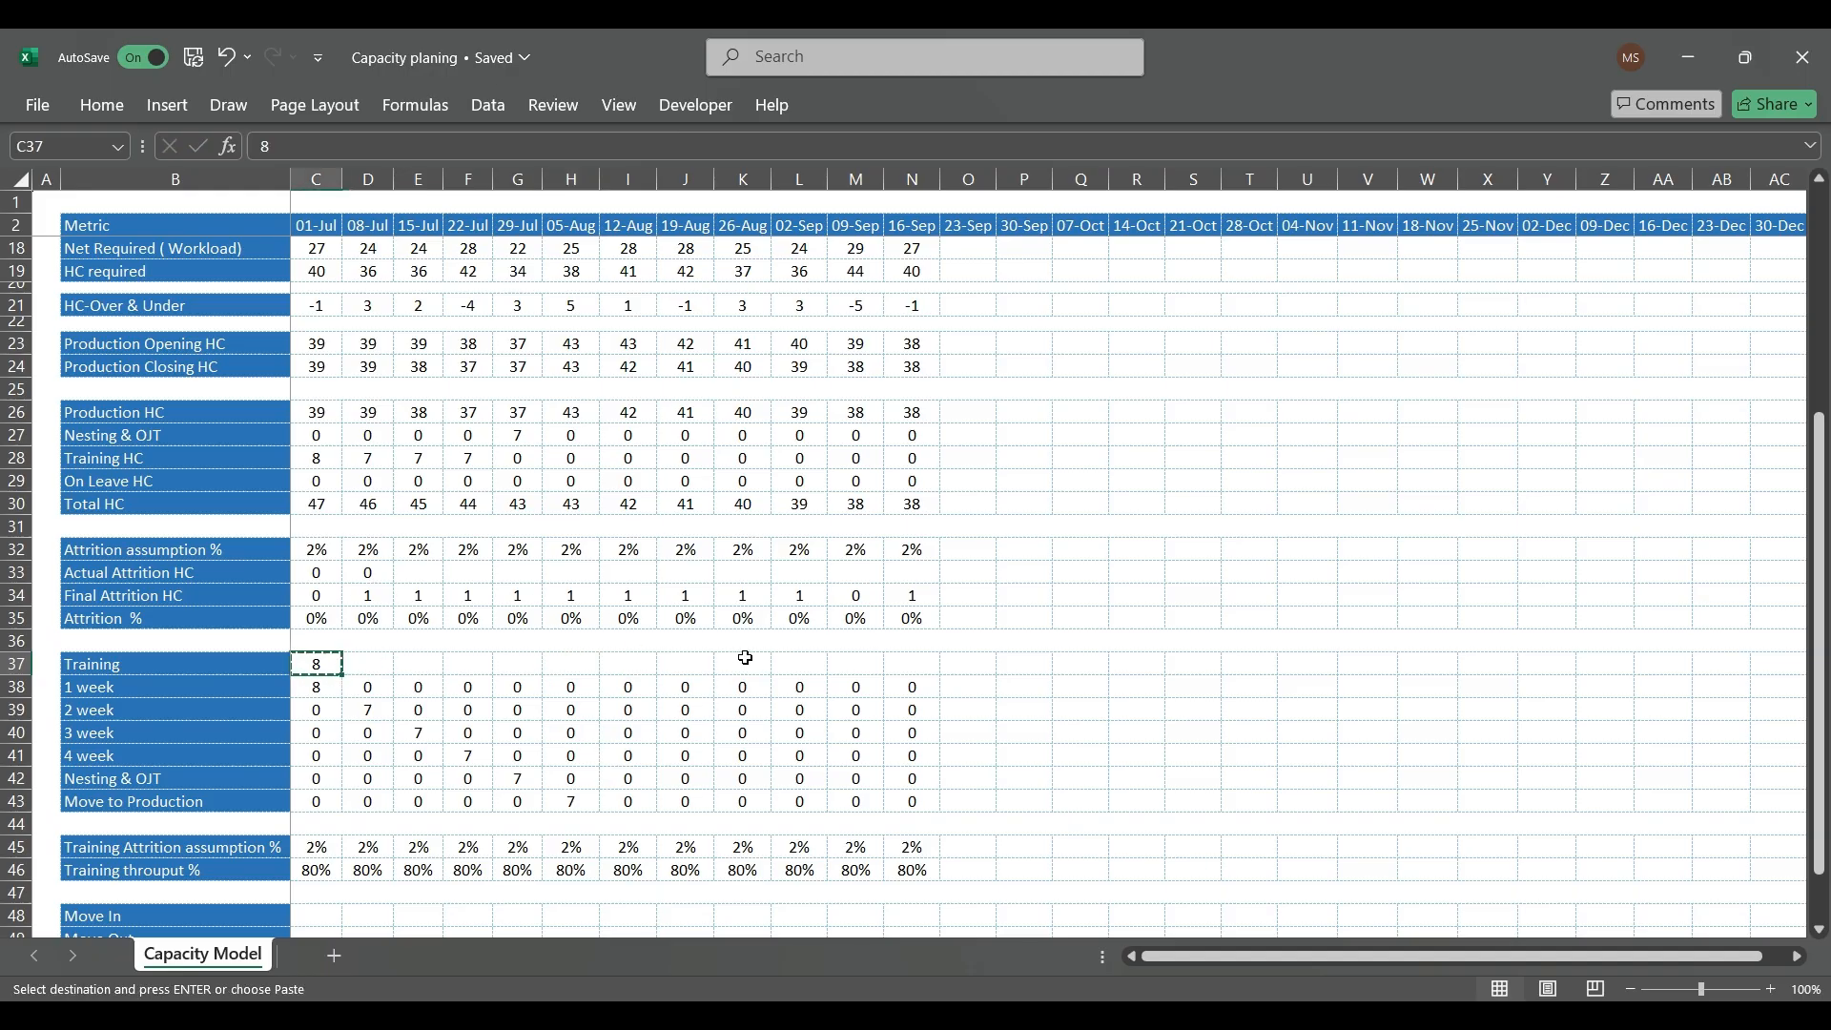
key(Escape)
Step: Size a new 05-Aug Training batch by entering =4/H46 in H37, dividing 4 by the training throughput %
key(Right)
key(Right)
key(Right)
key(Right)
key(Right)
text(=)
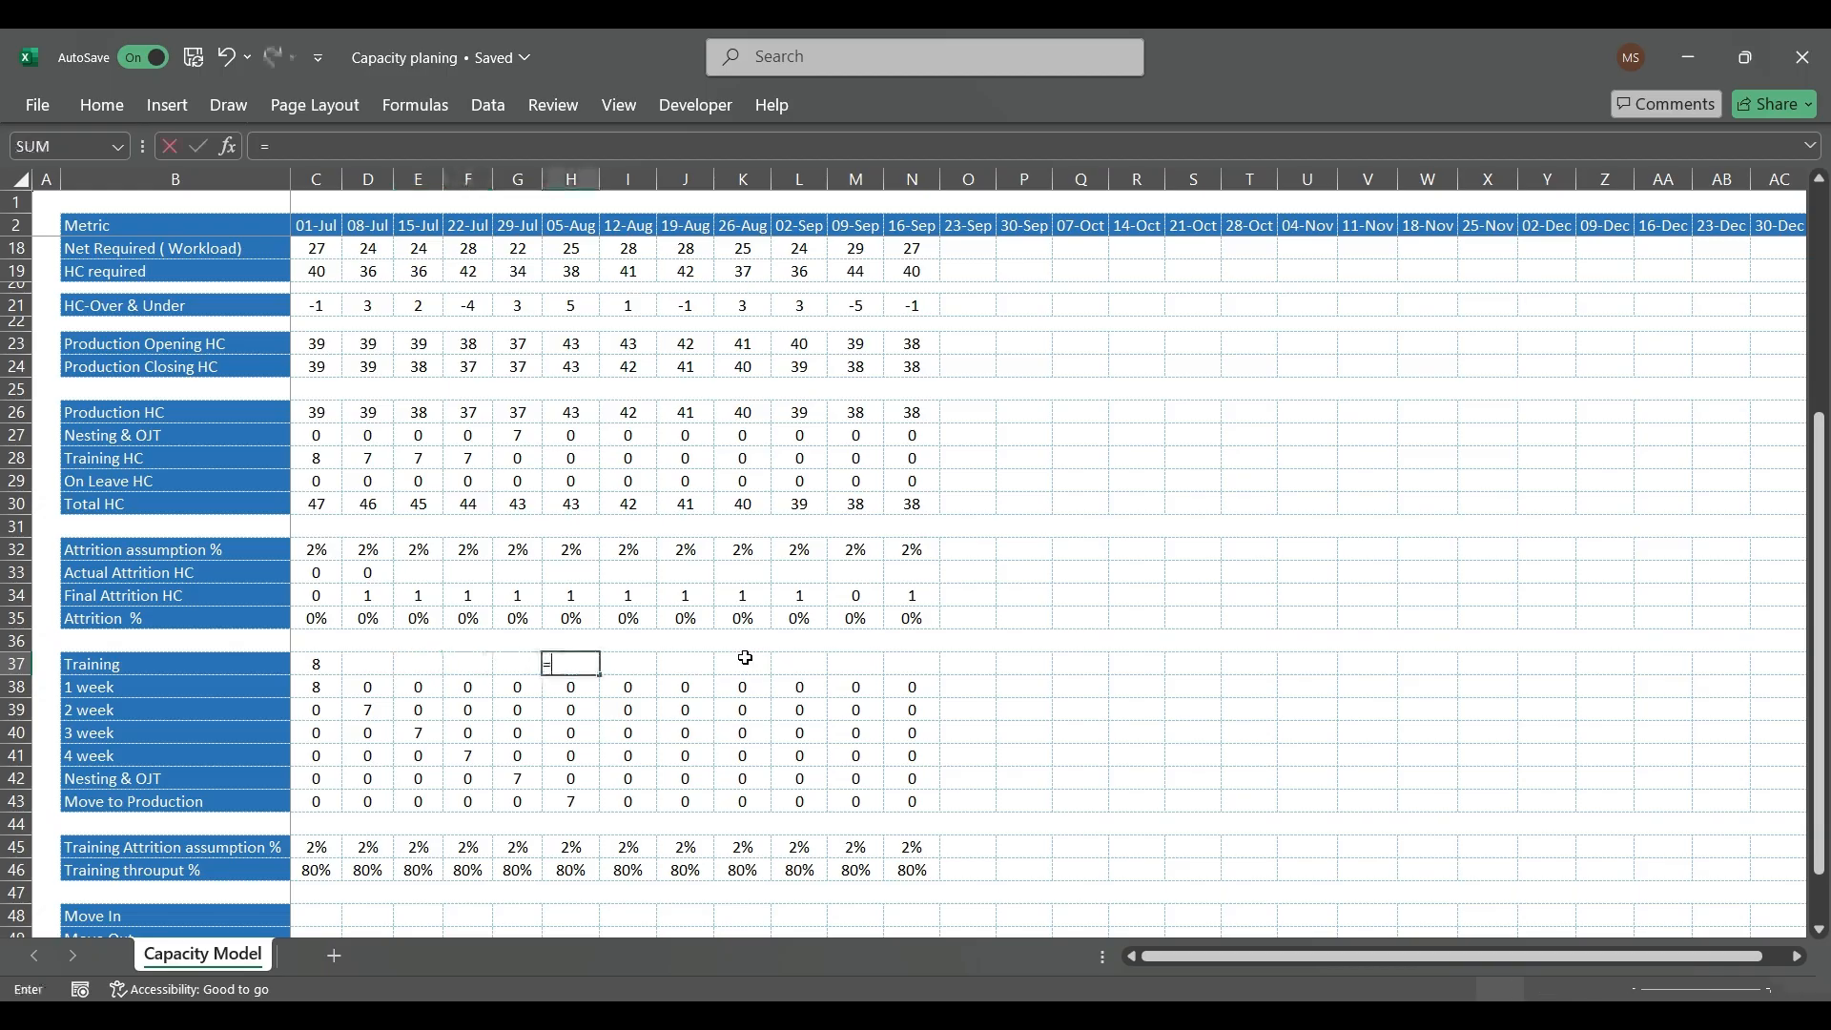
key(Down)
key(Down)
key(Down)
key(Down)
key(Down)
key(Down)
key(Down)
key(Down)
key(Down)
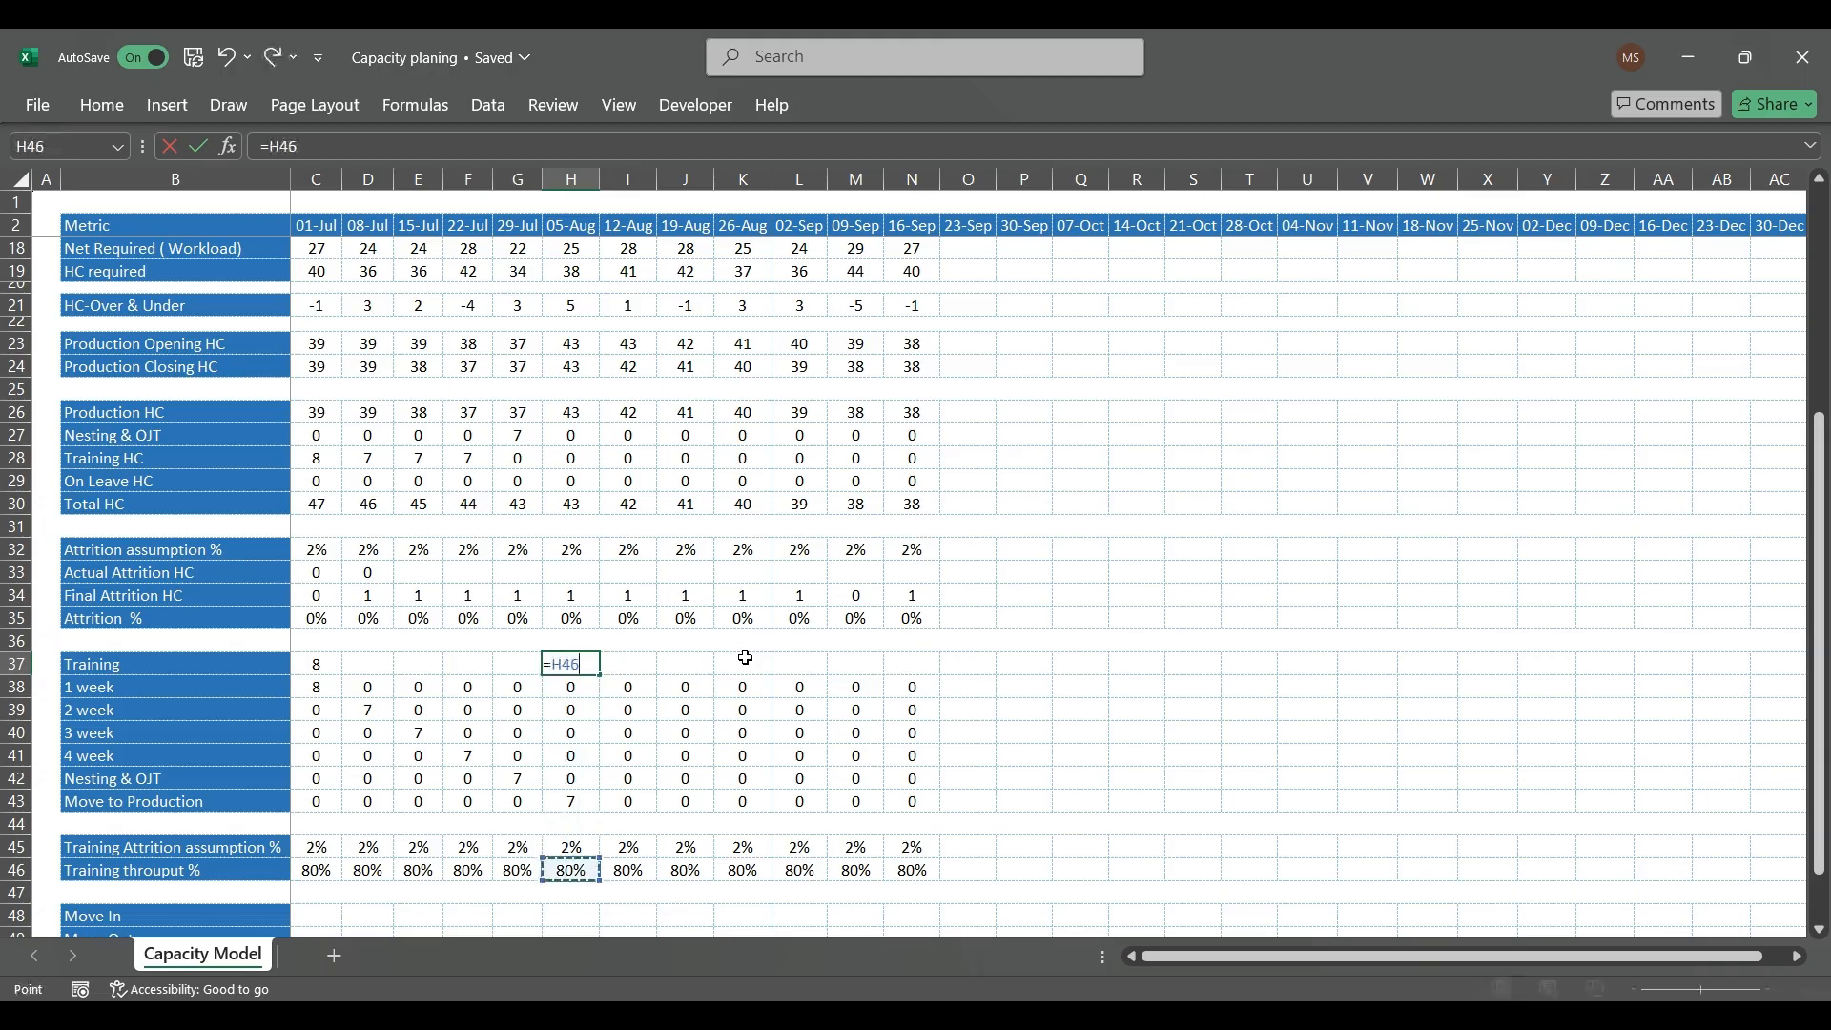
key(BackSpace)
key(BackSpace)
key(BackSpace)
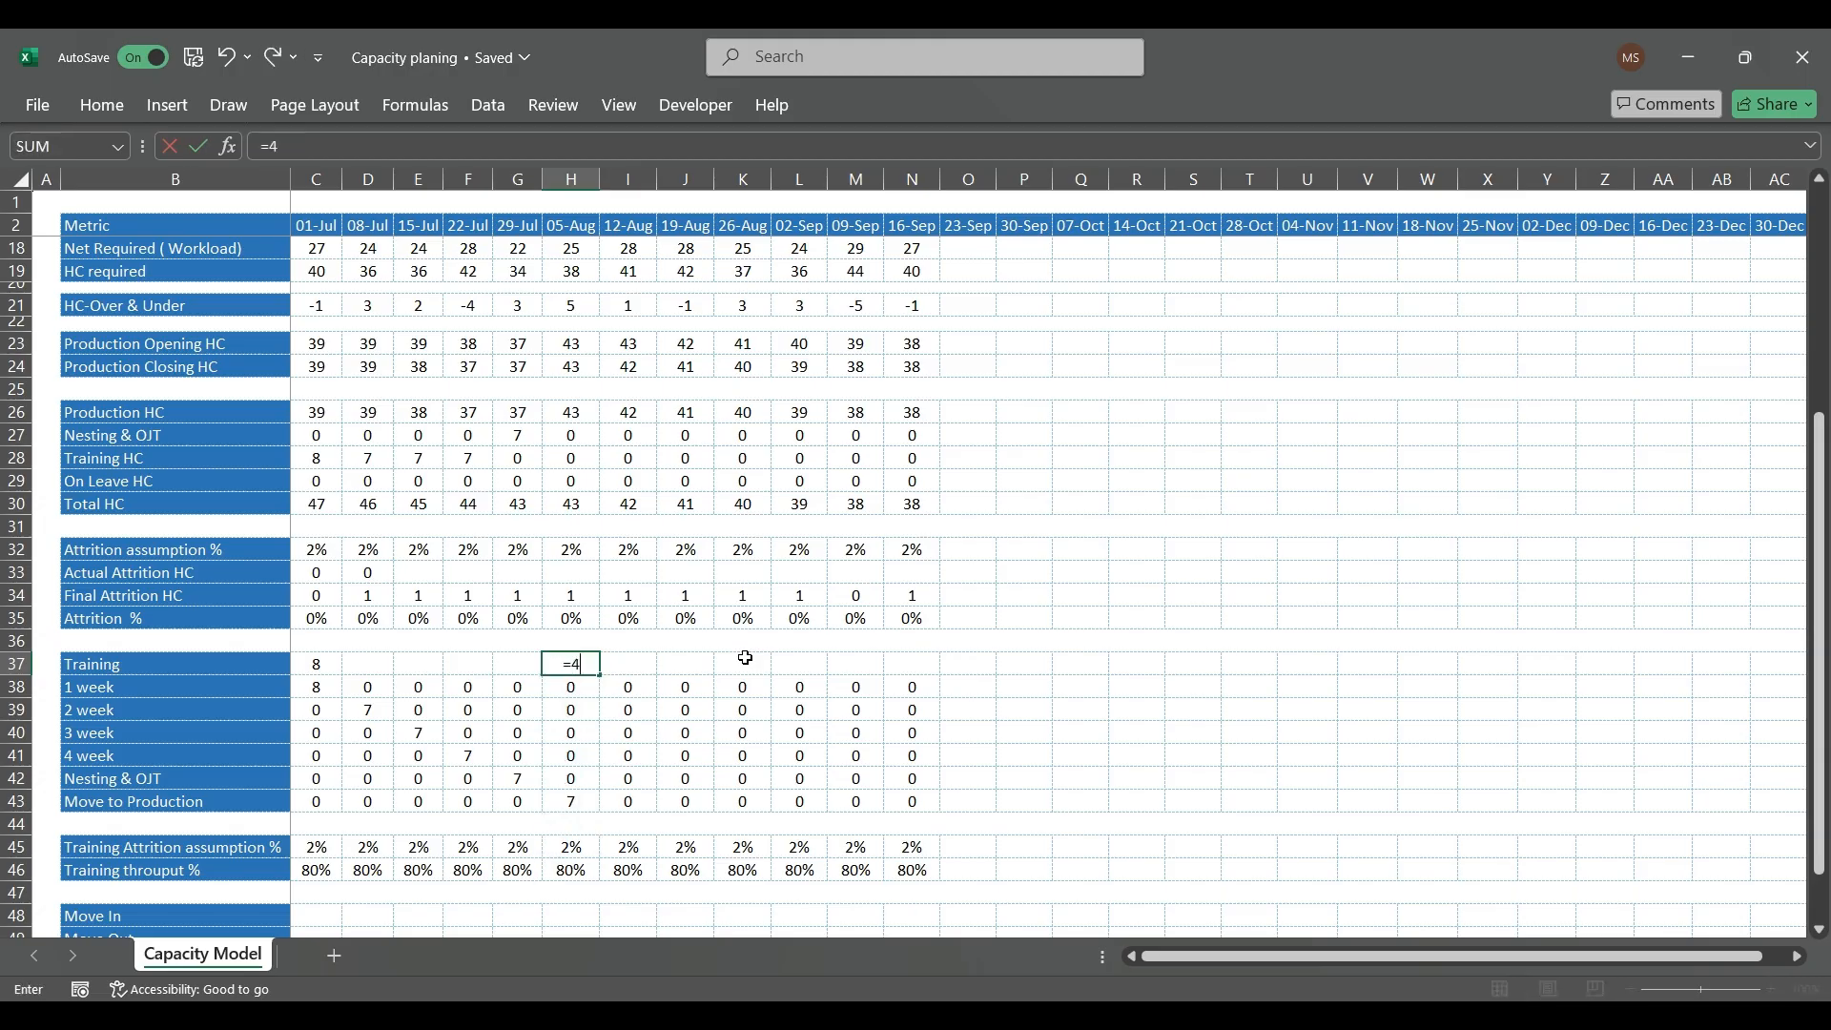
text(4/)
key(Down)
key(Down)
key(Down)
key(Down)
key(Down)
key(Down)
key(Down)
key(Down)
key(Down)
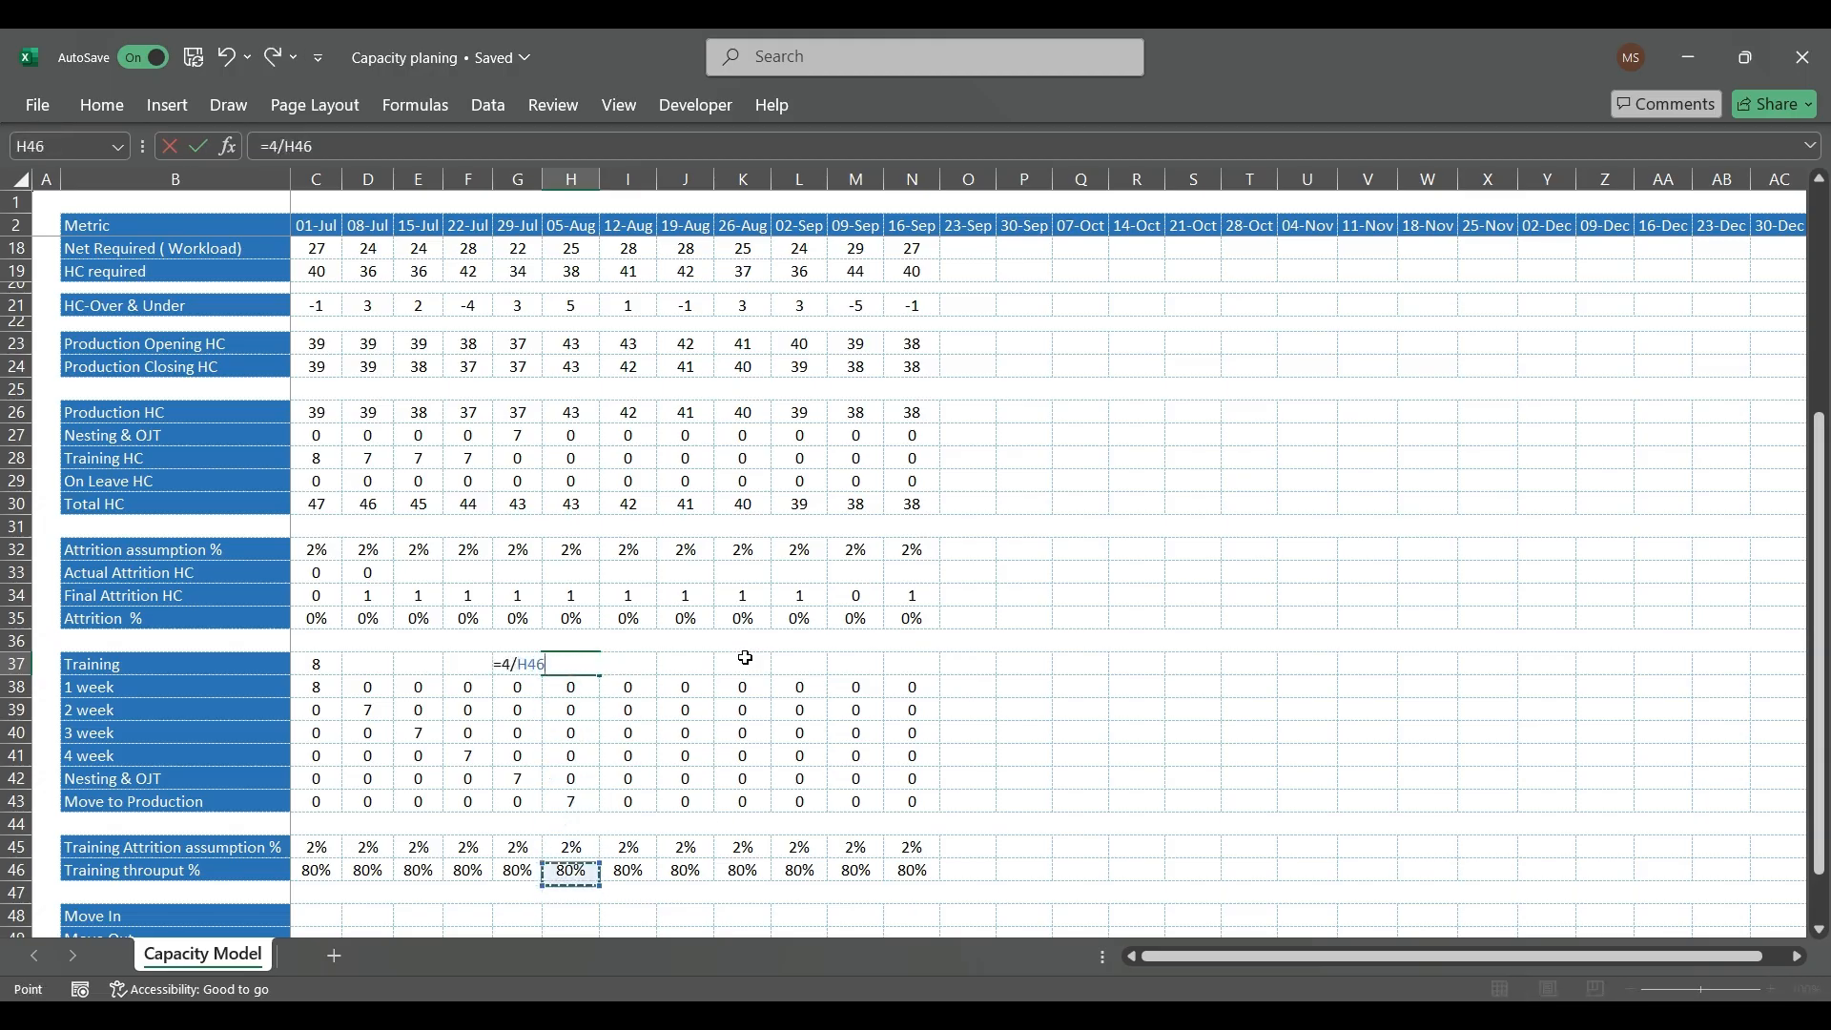
key(ctrl+Return)
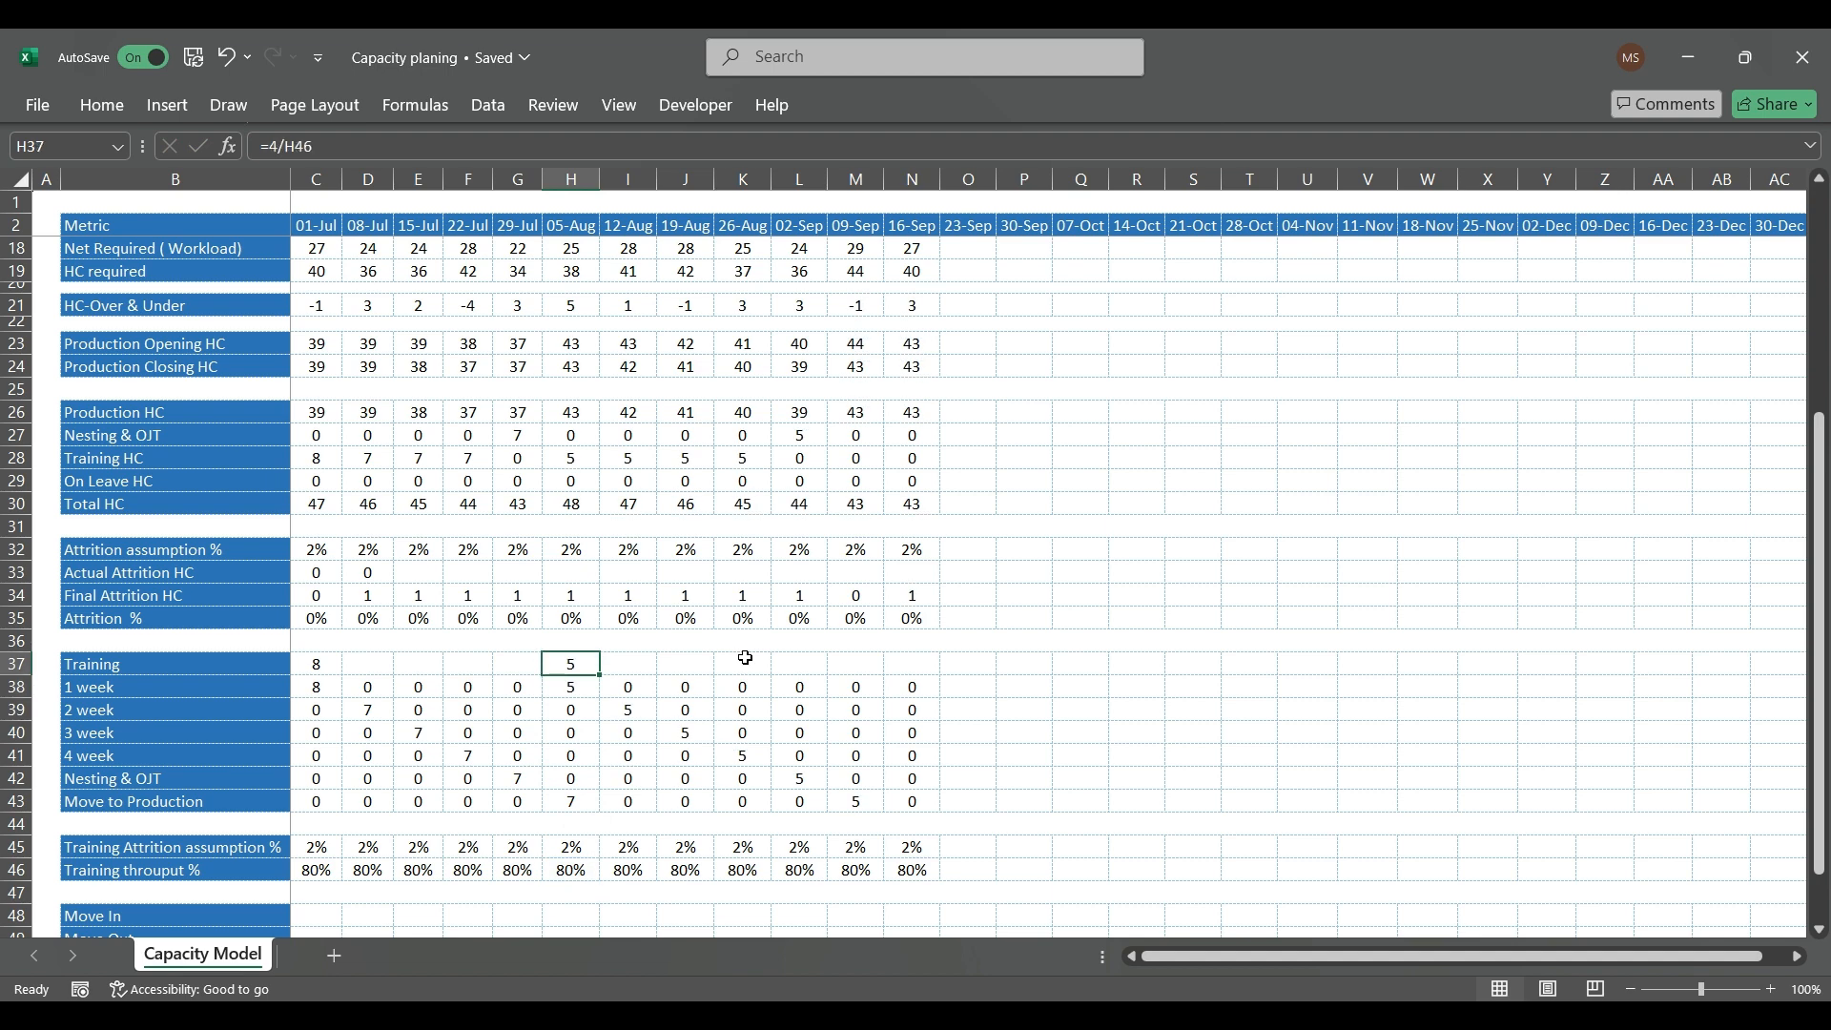
Step: Trace the 05-Aug batch through the weekly training rows and check the 26-Aug 4 week formula (K41)
key(Down)
key(Right)
key(Down)
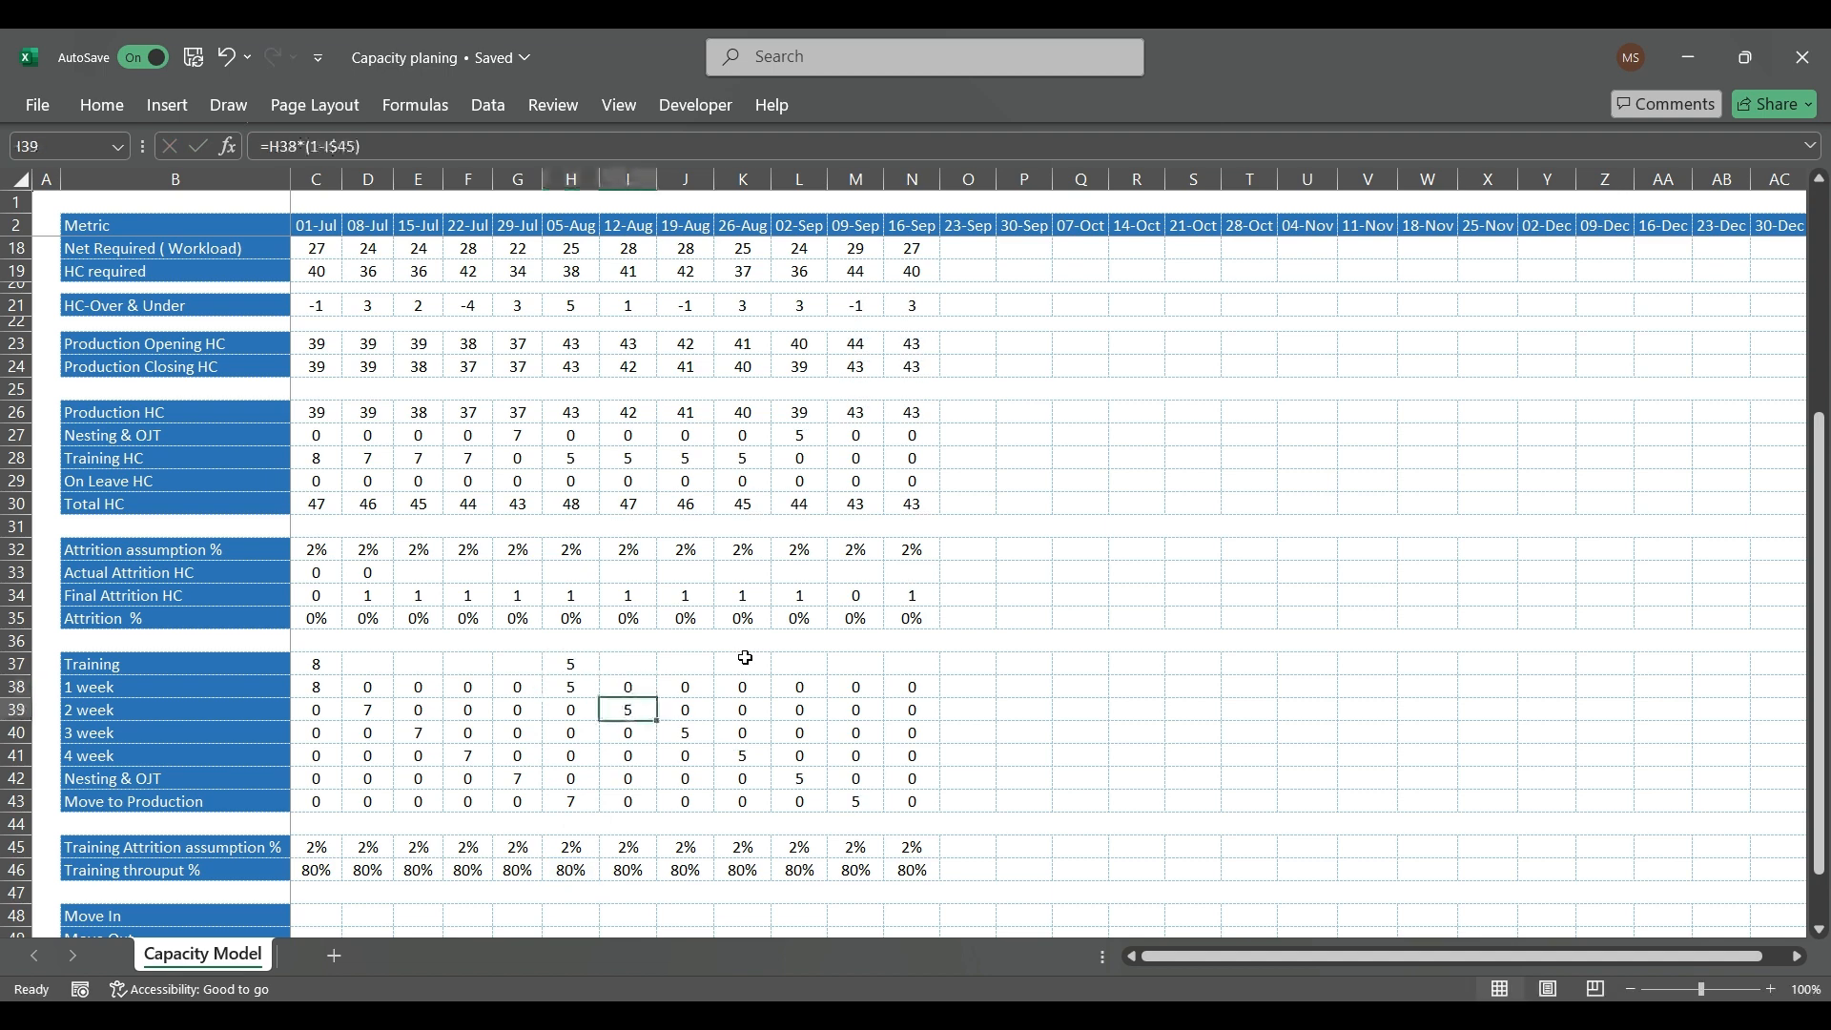
key(Right)
key(Down)
key(Down)
key(Right)
key(Right)
key(Down)
key(Left)
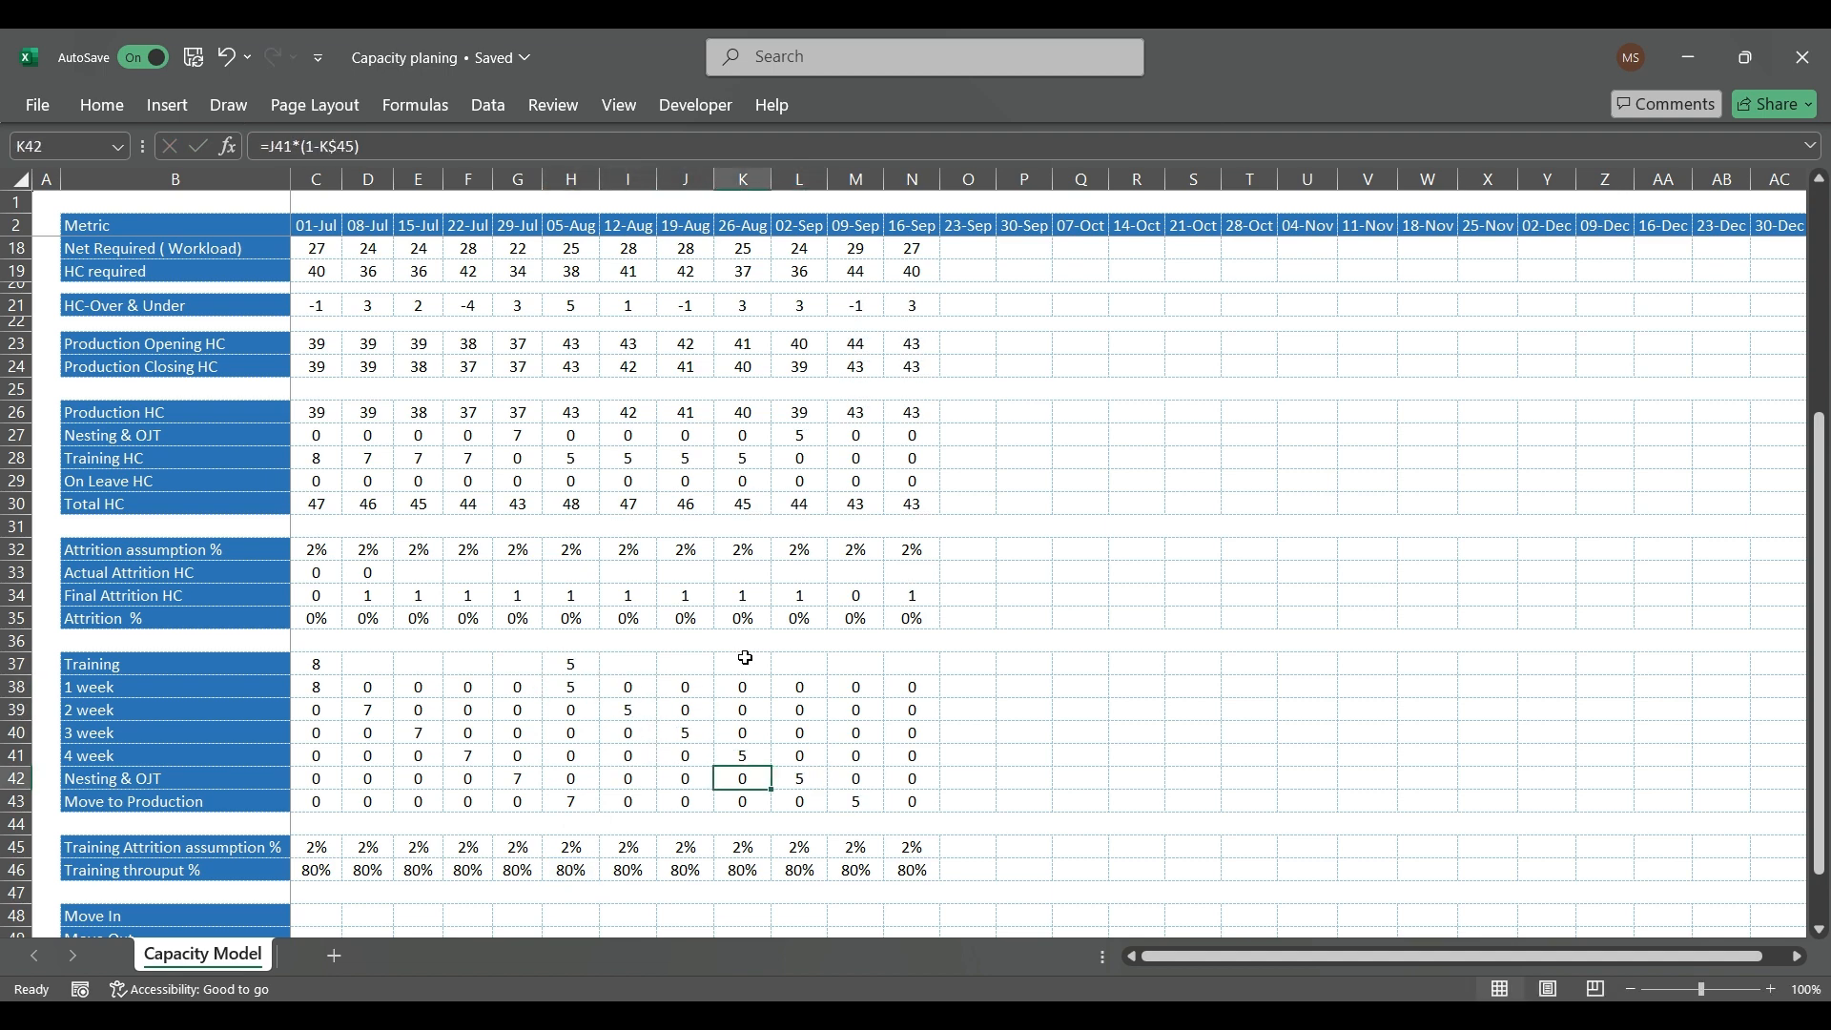
key(Up)
key(Up)
key(Down)
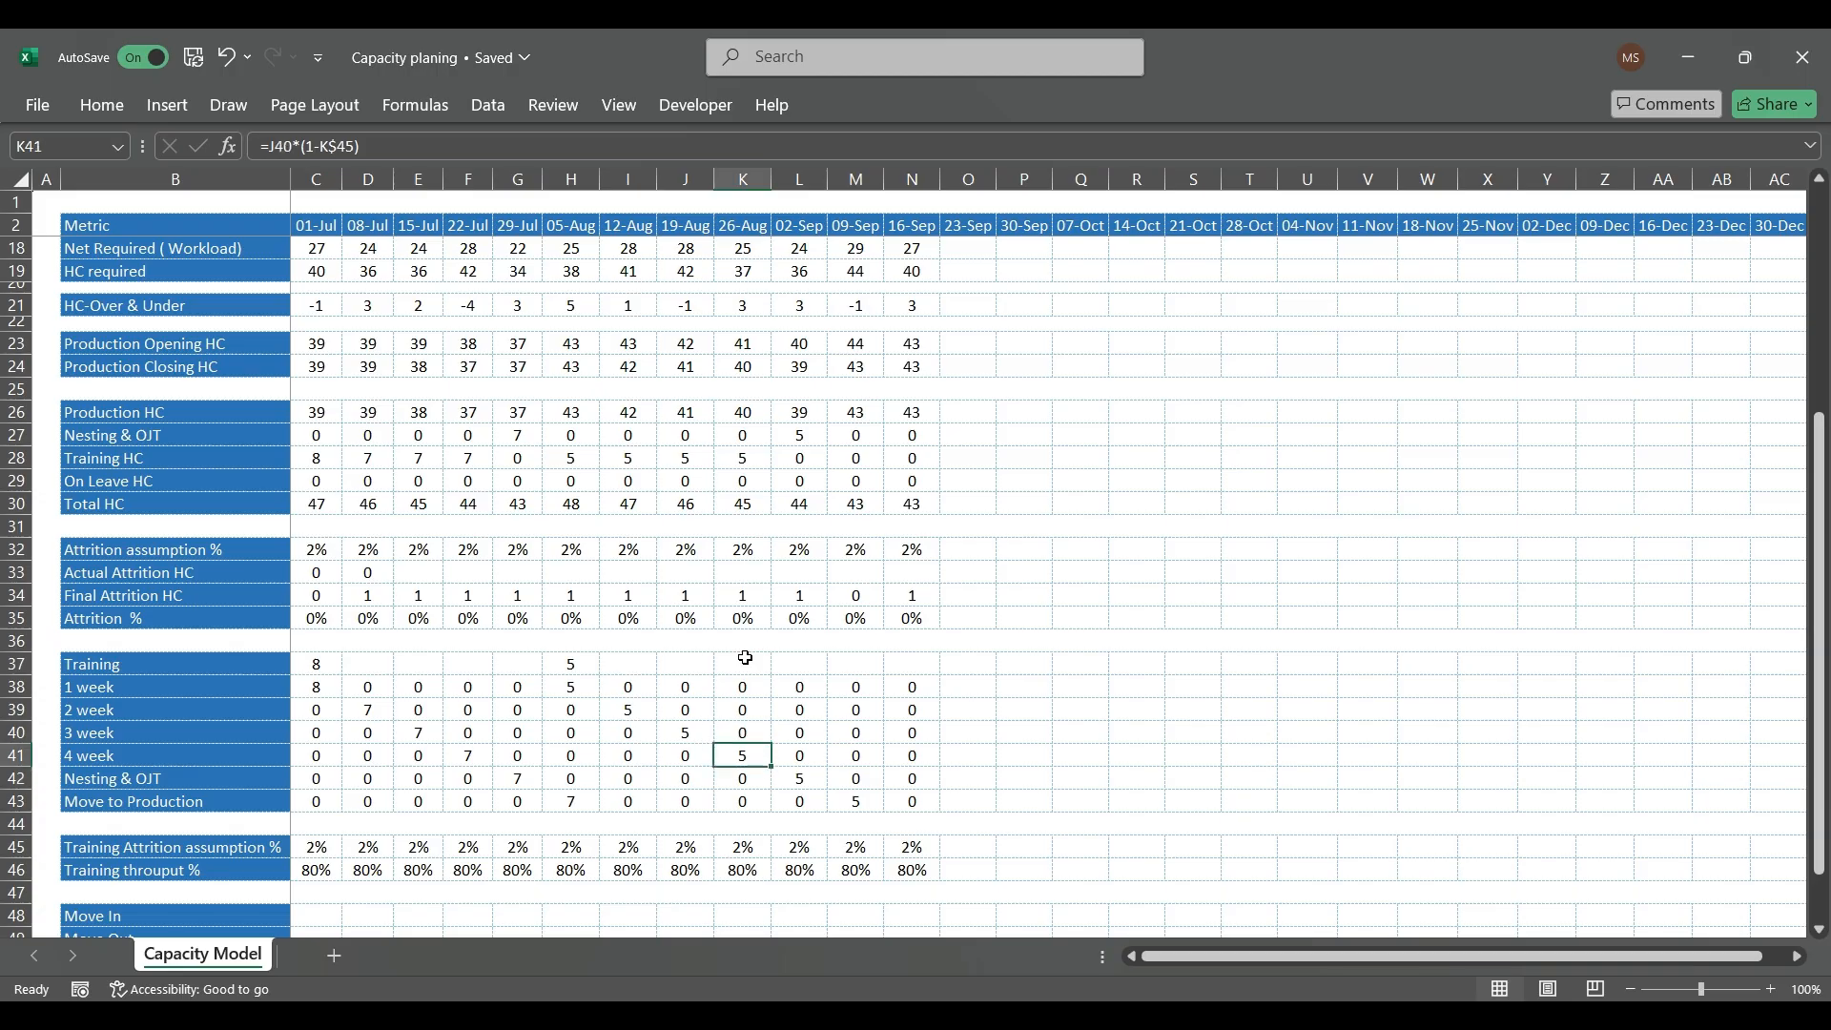
key(F2)
key(Escape)
key(Up)
key(Up)
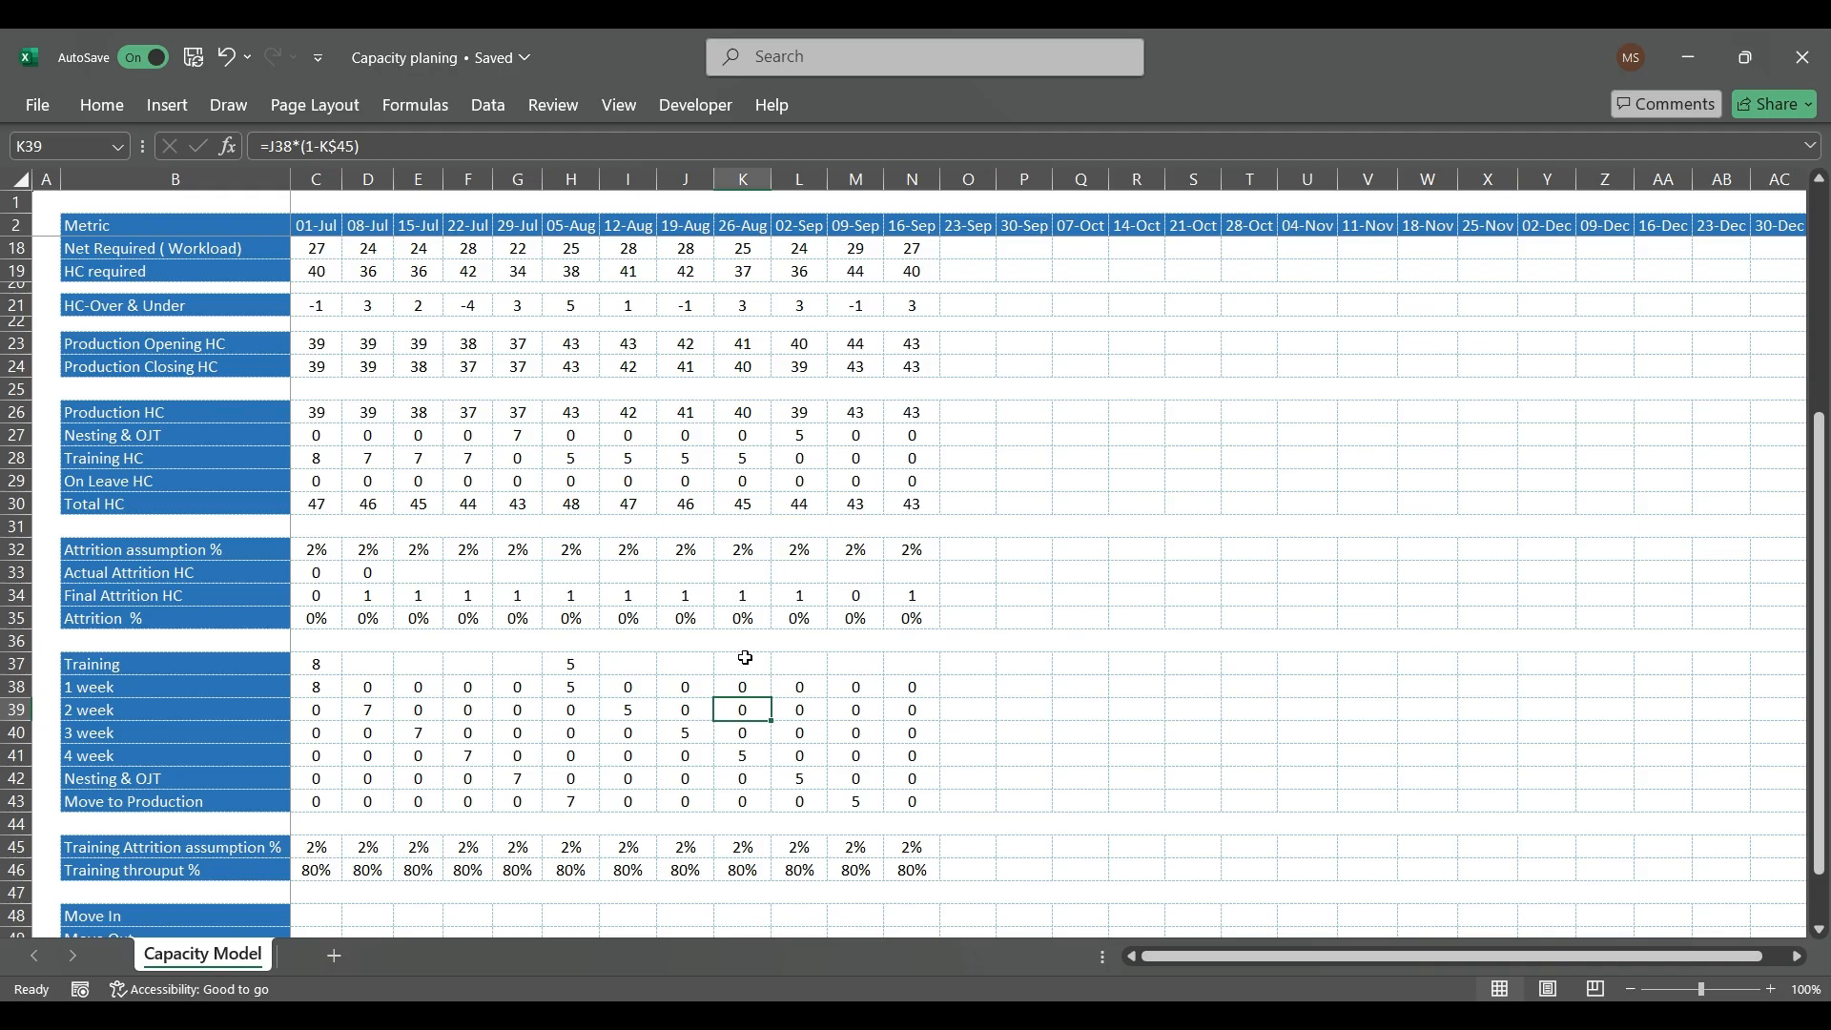
Step: Review the HC-Over & Under values across all weeks from 01-Jul to 16-Sep
click(873, 305)
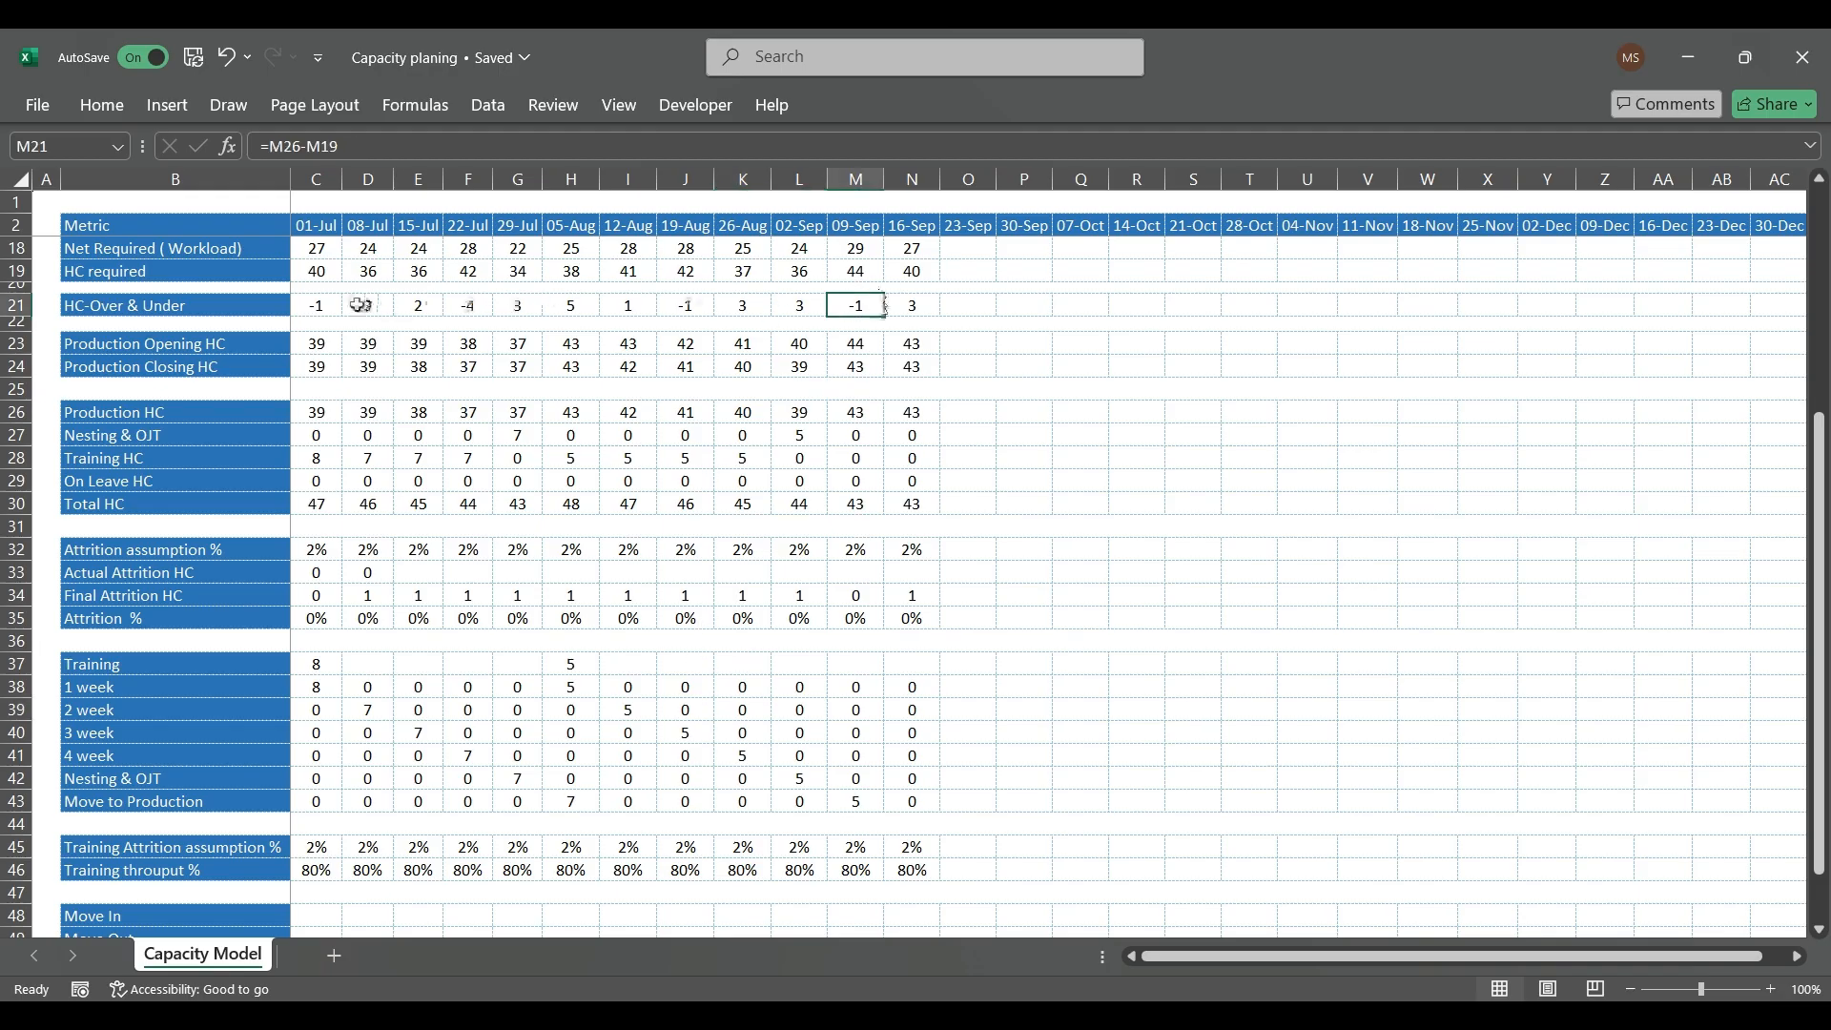
drag(323, 305, 917, 307)
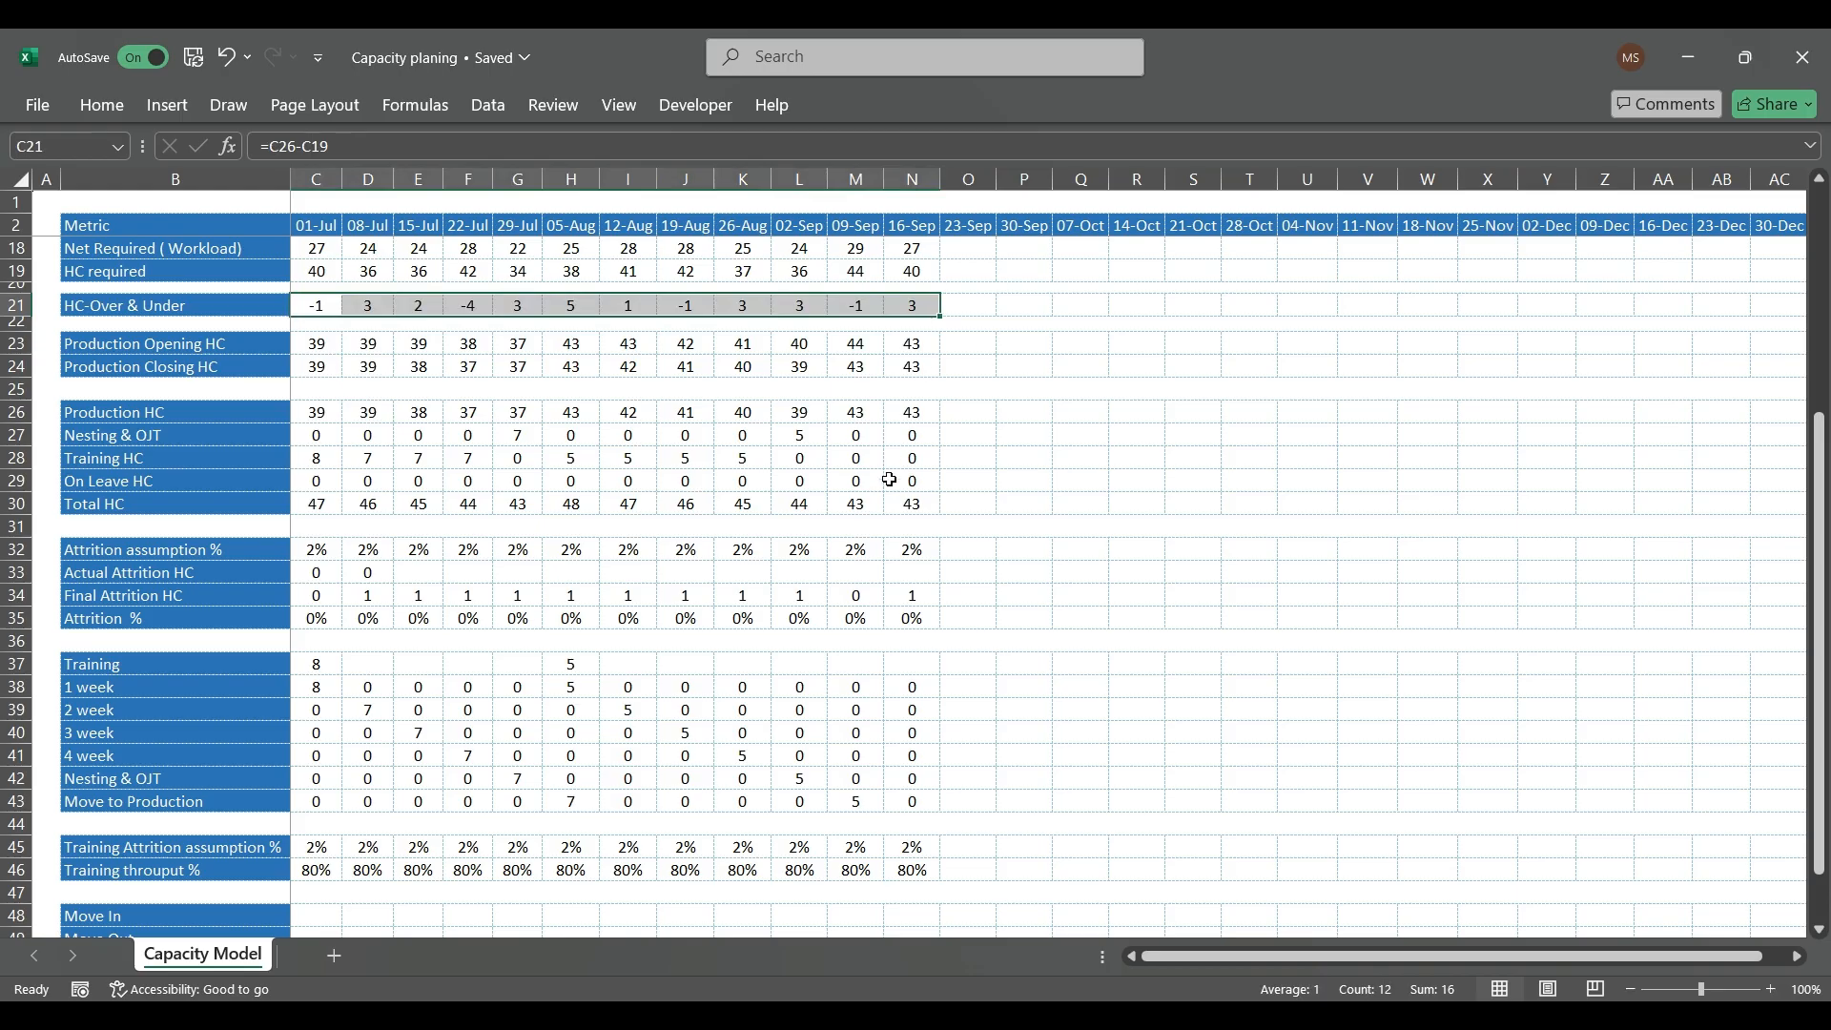
Step: Enter 2 as the 08-Jul Move In headcount (D48)
scroll(506, 659, down, 2)
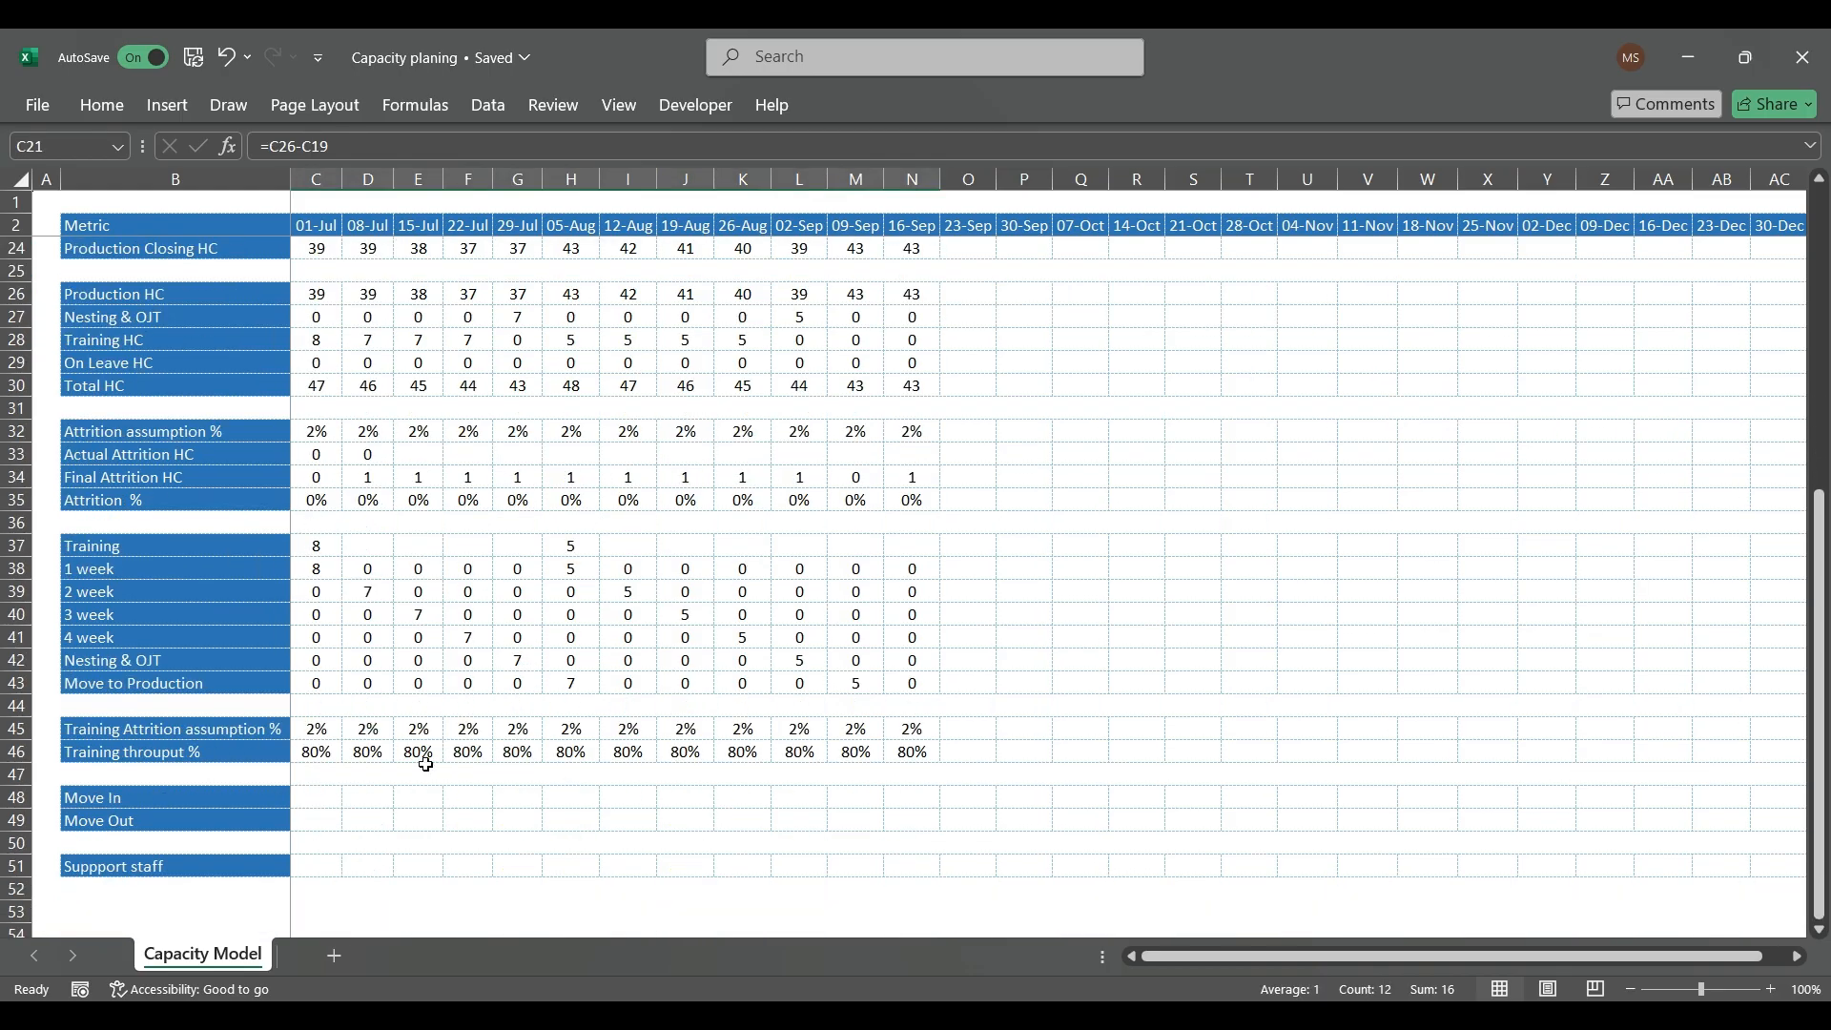
click(316, 795)
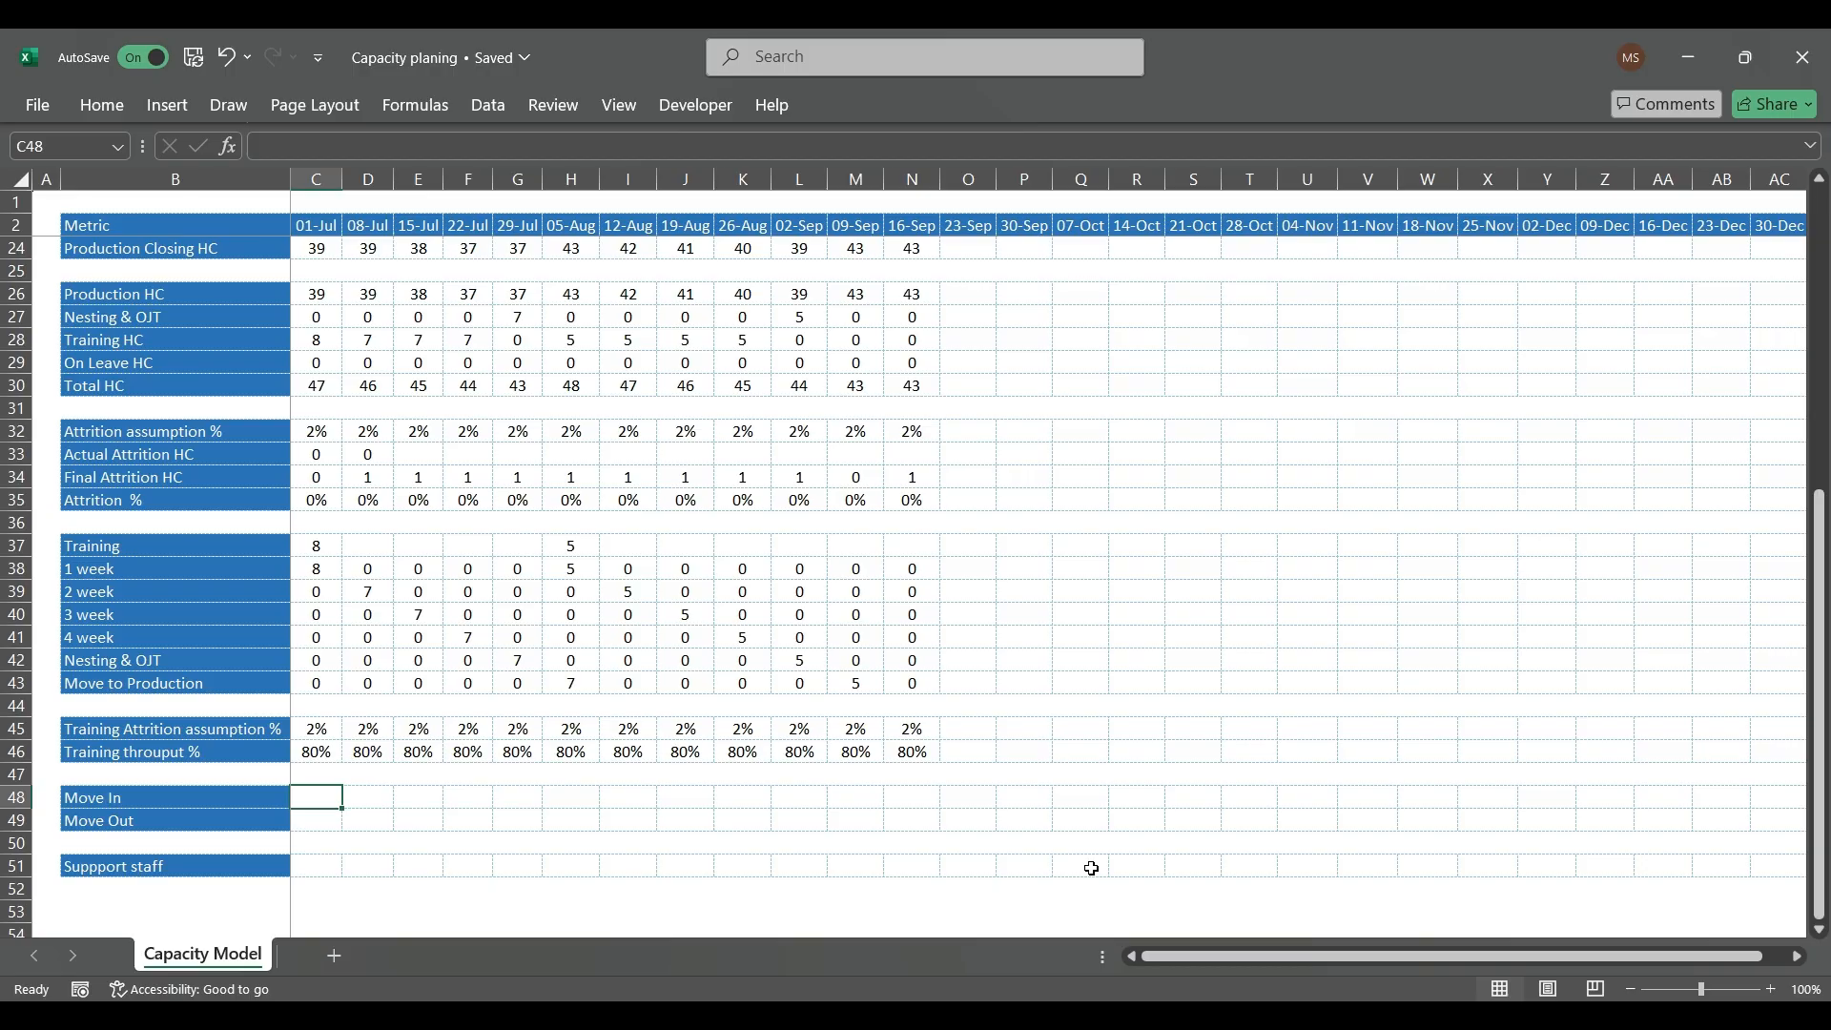
key(Right)
text(2)
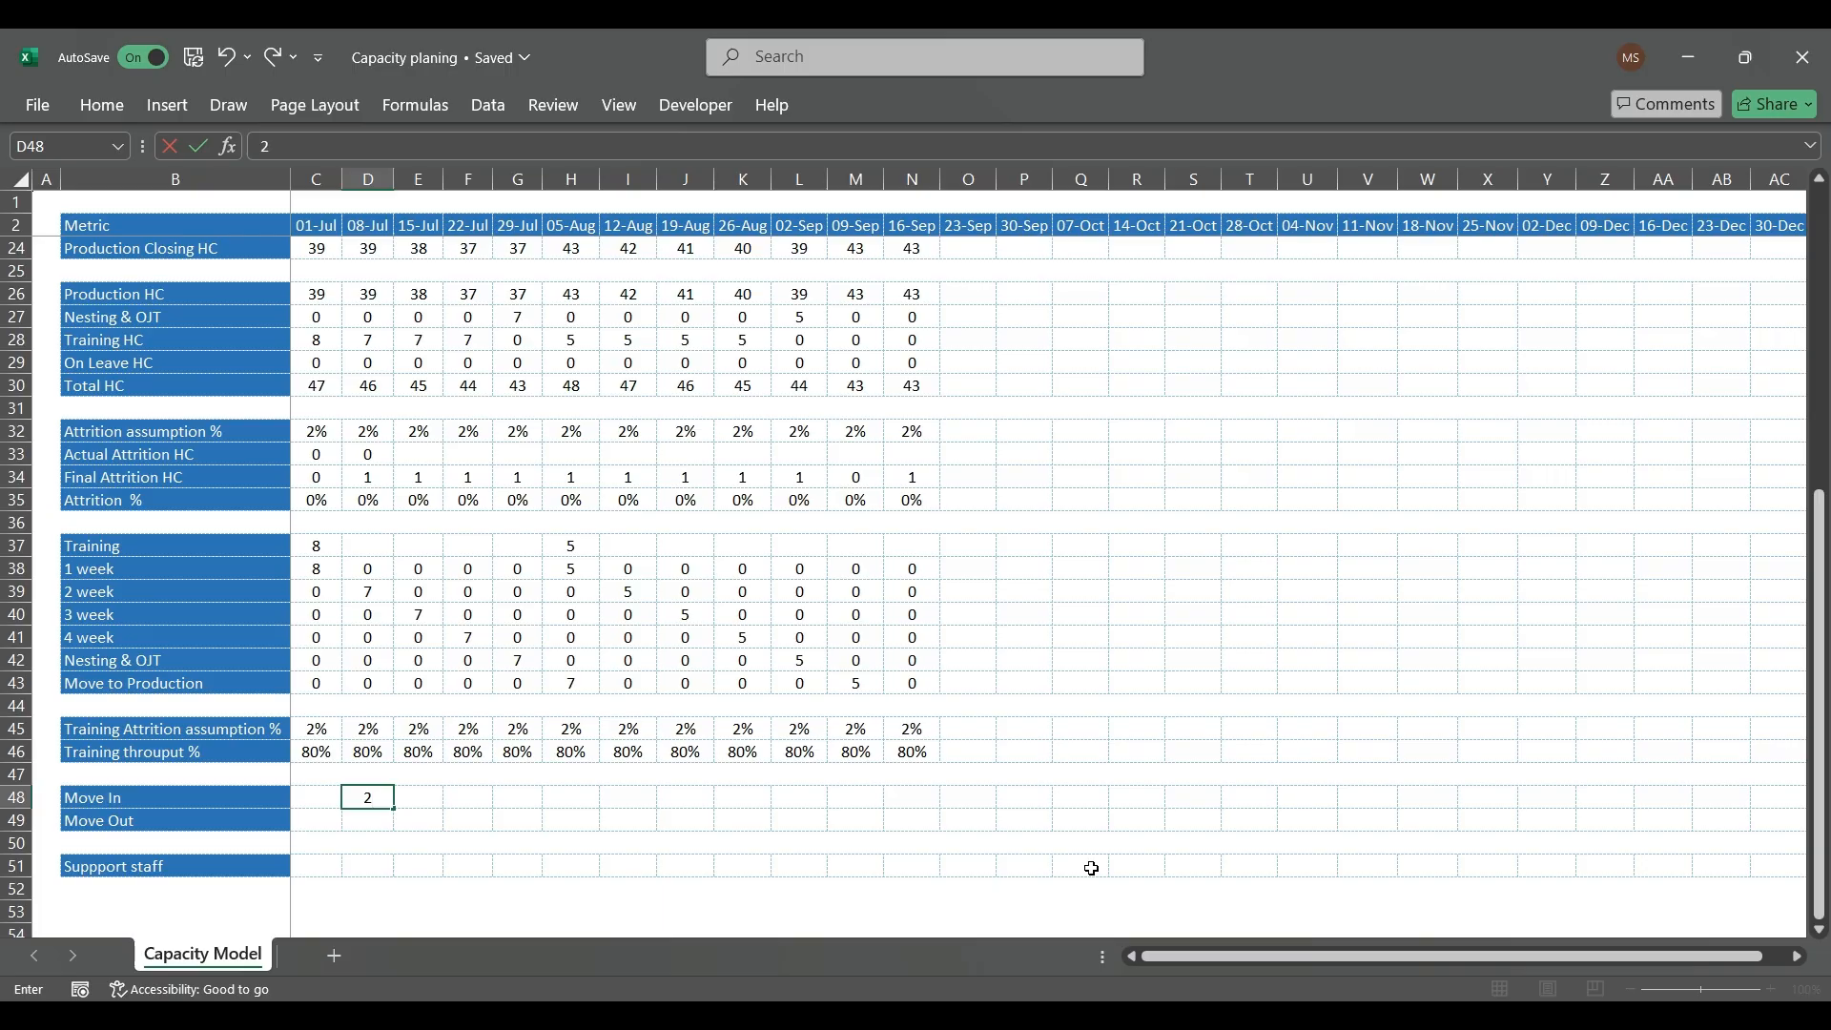
key(Return)
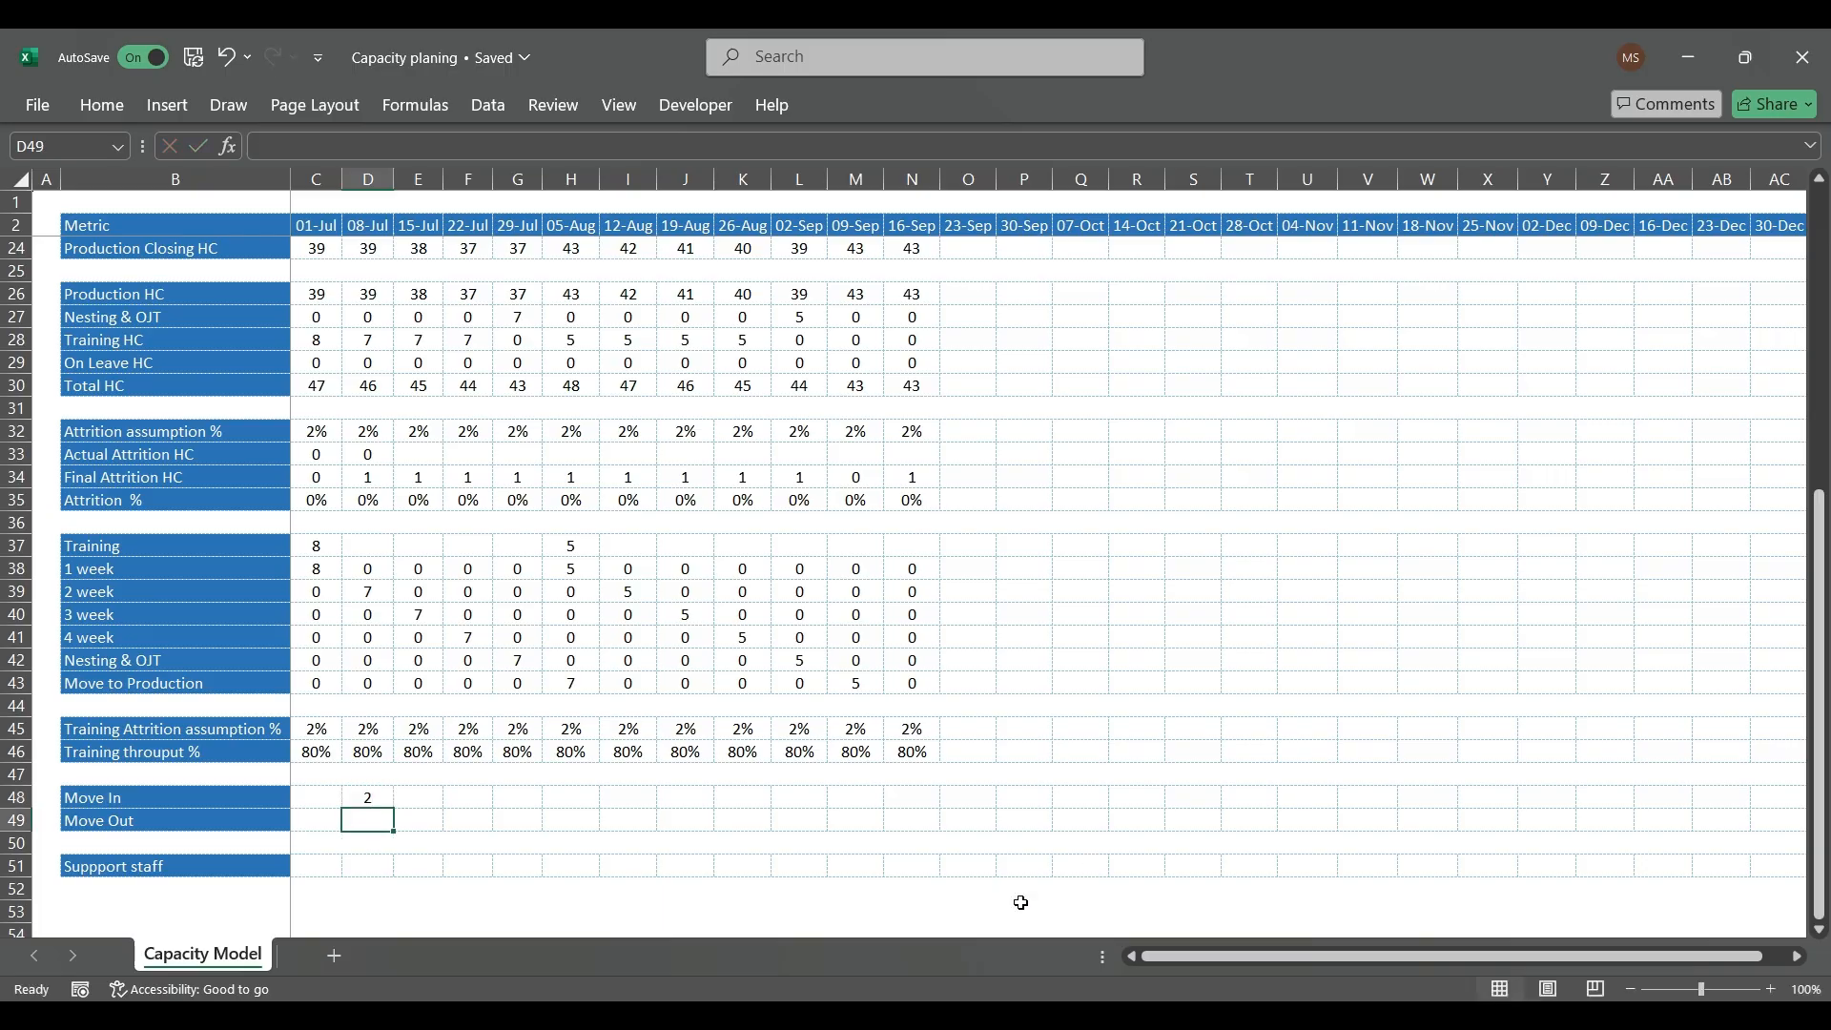
scroll(686, 616, up, 5)
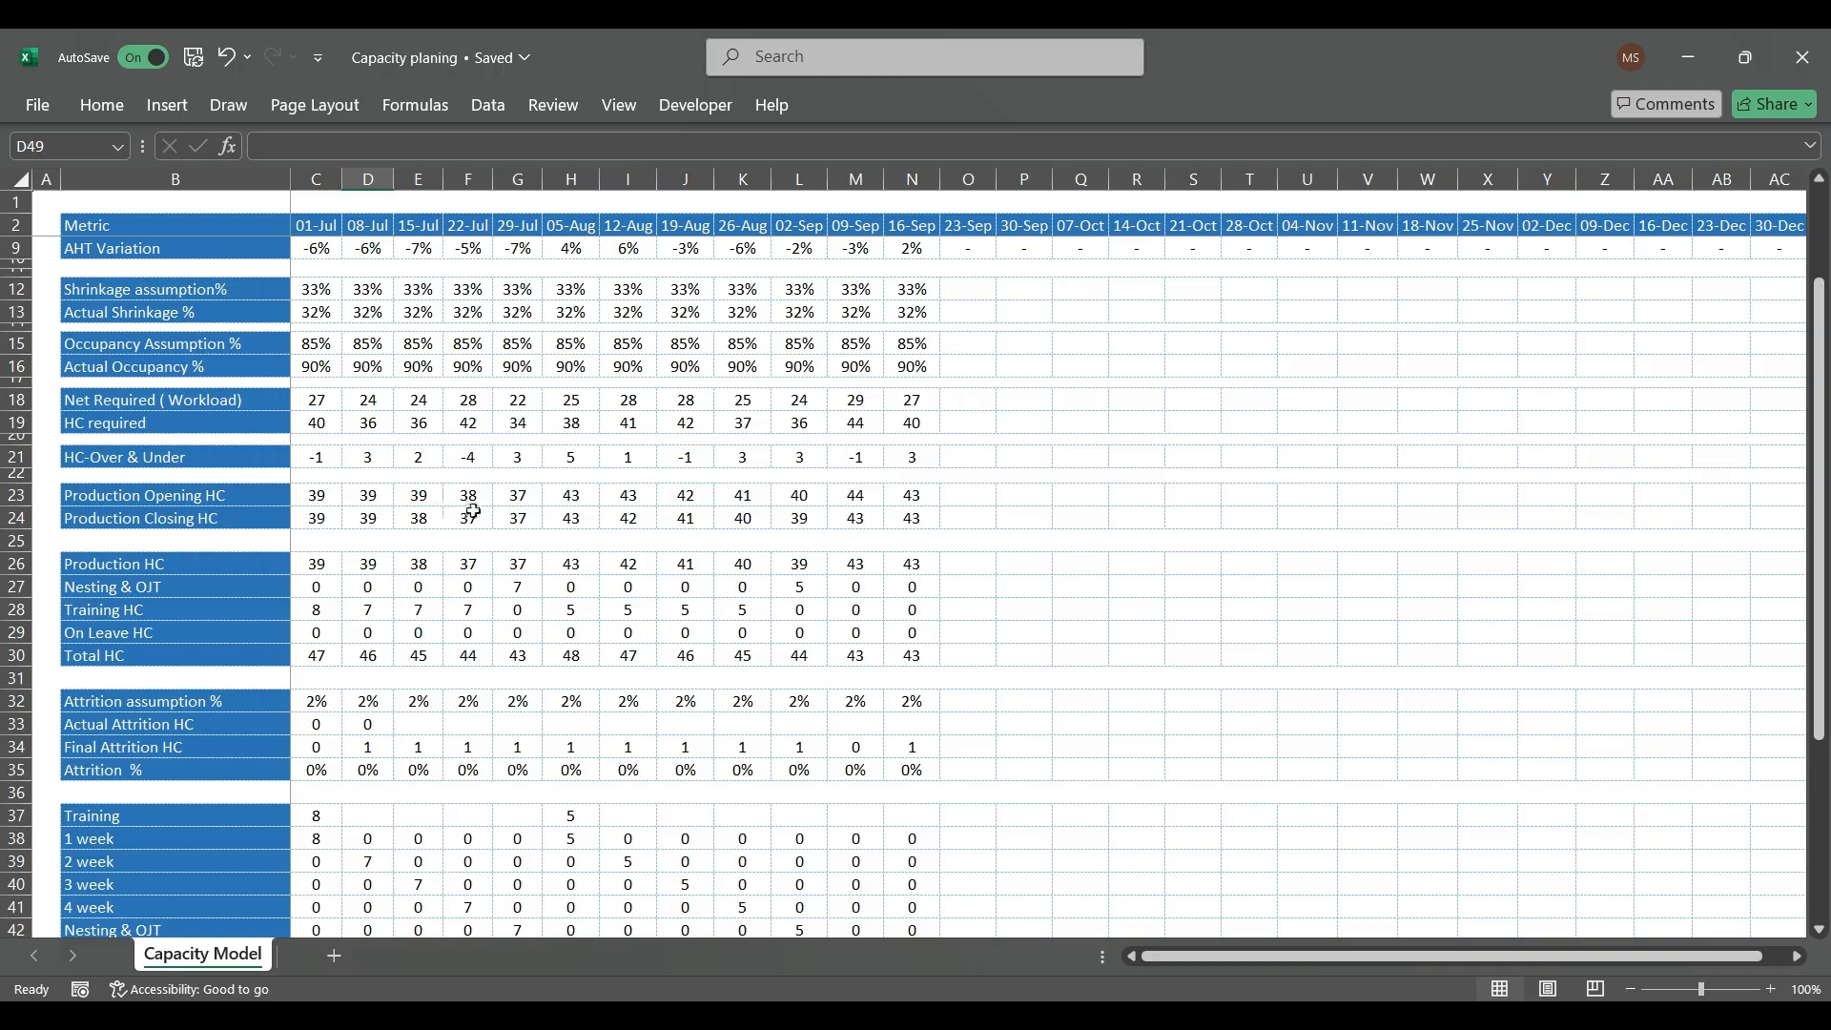
scroll(474, 512, down, 4)
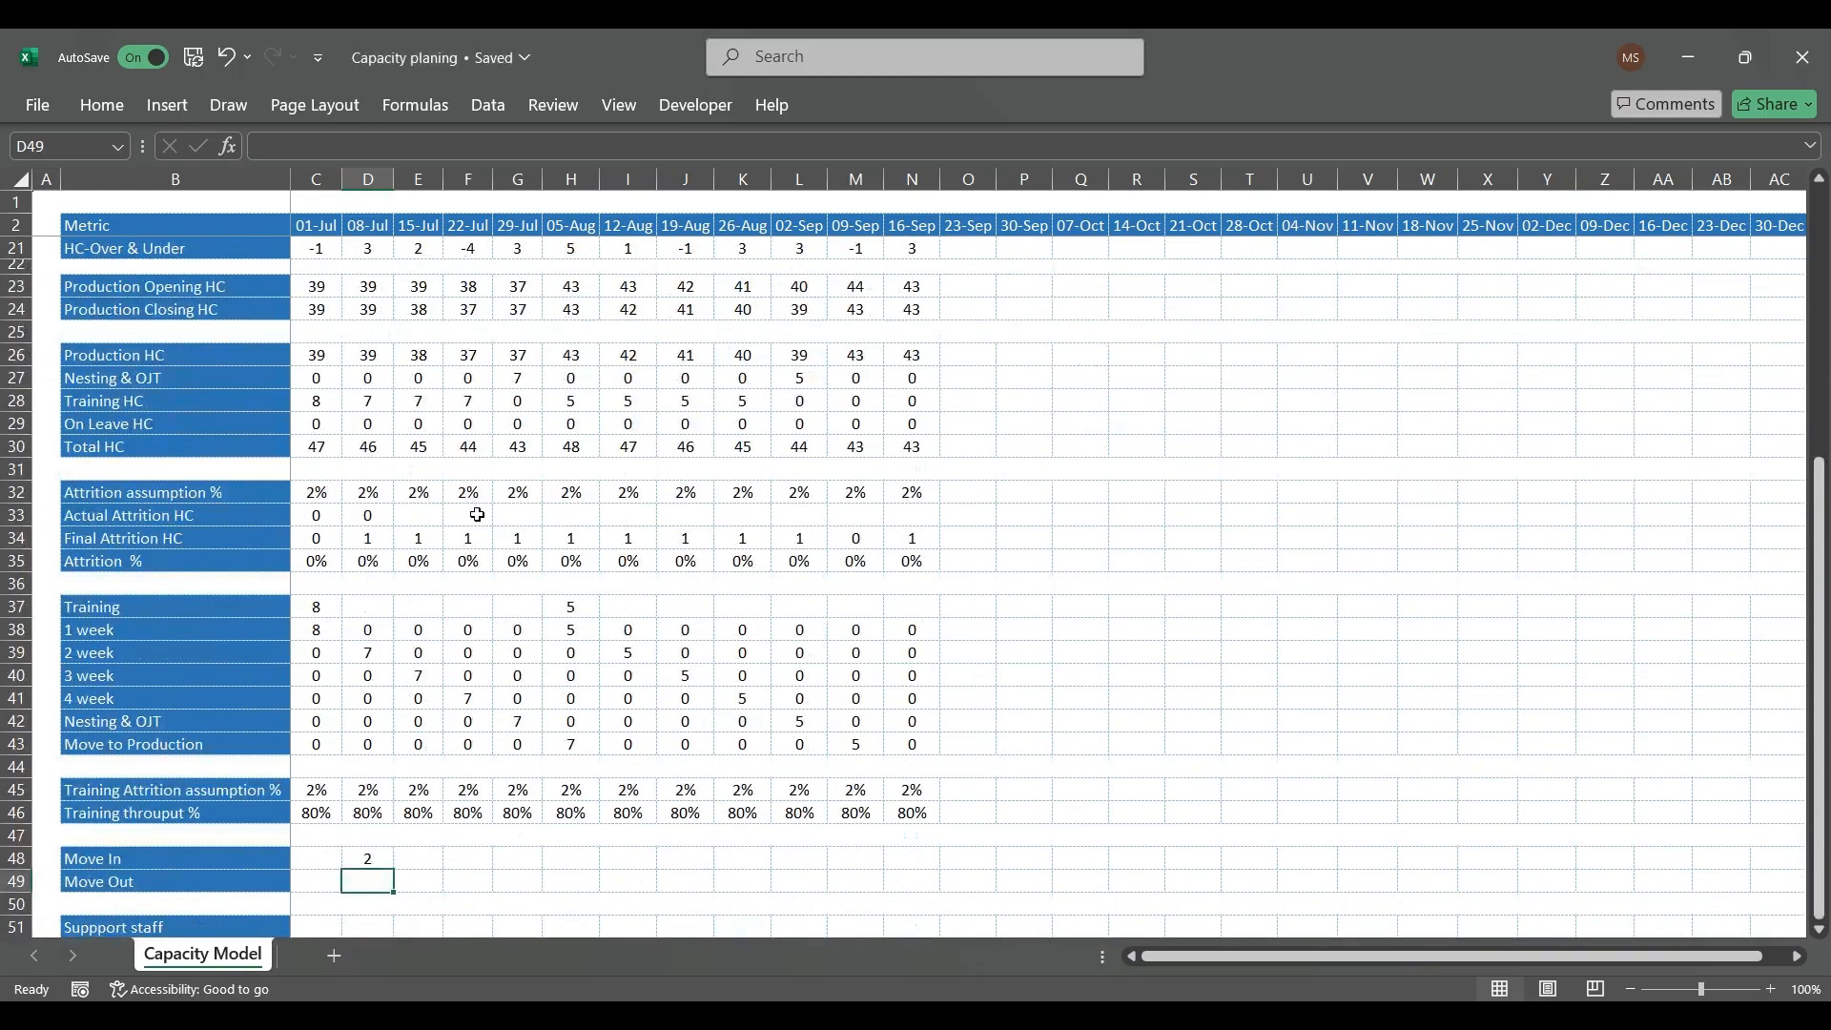
scroll(401, 591, up, 3)
click(389, 477)
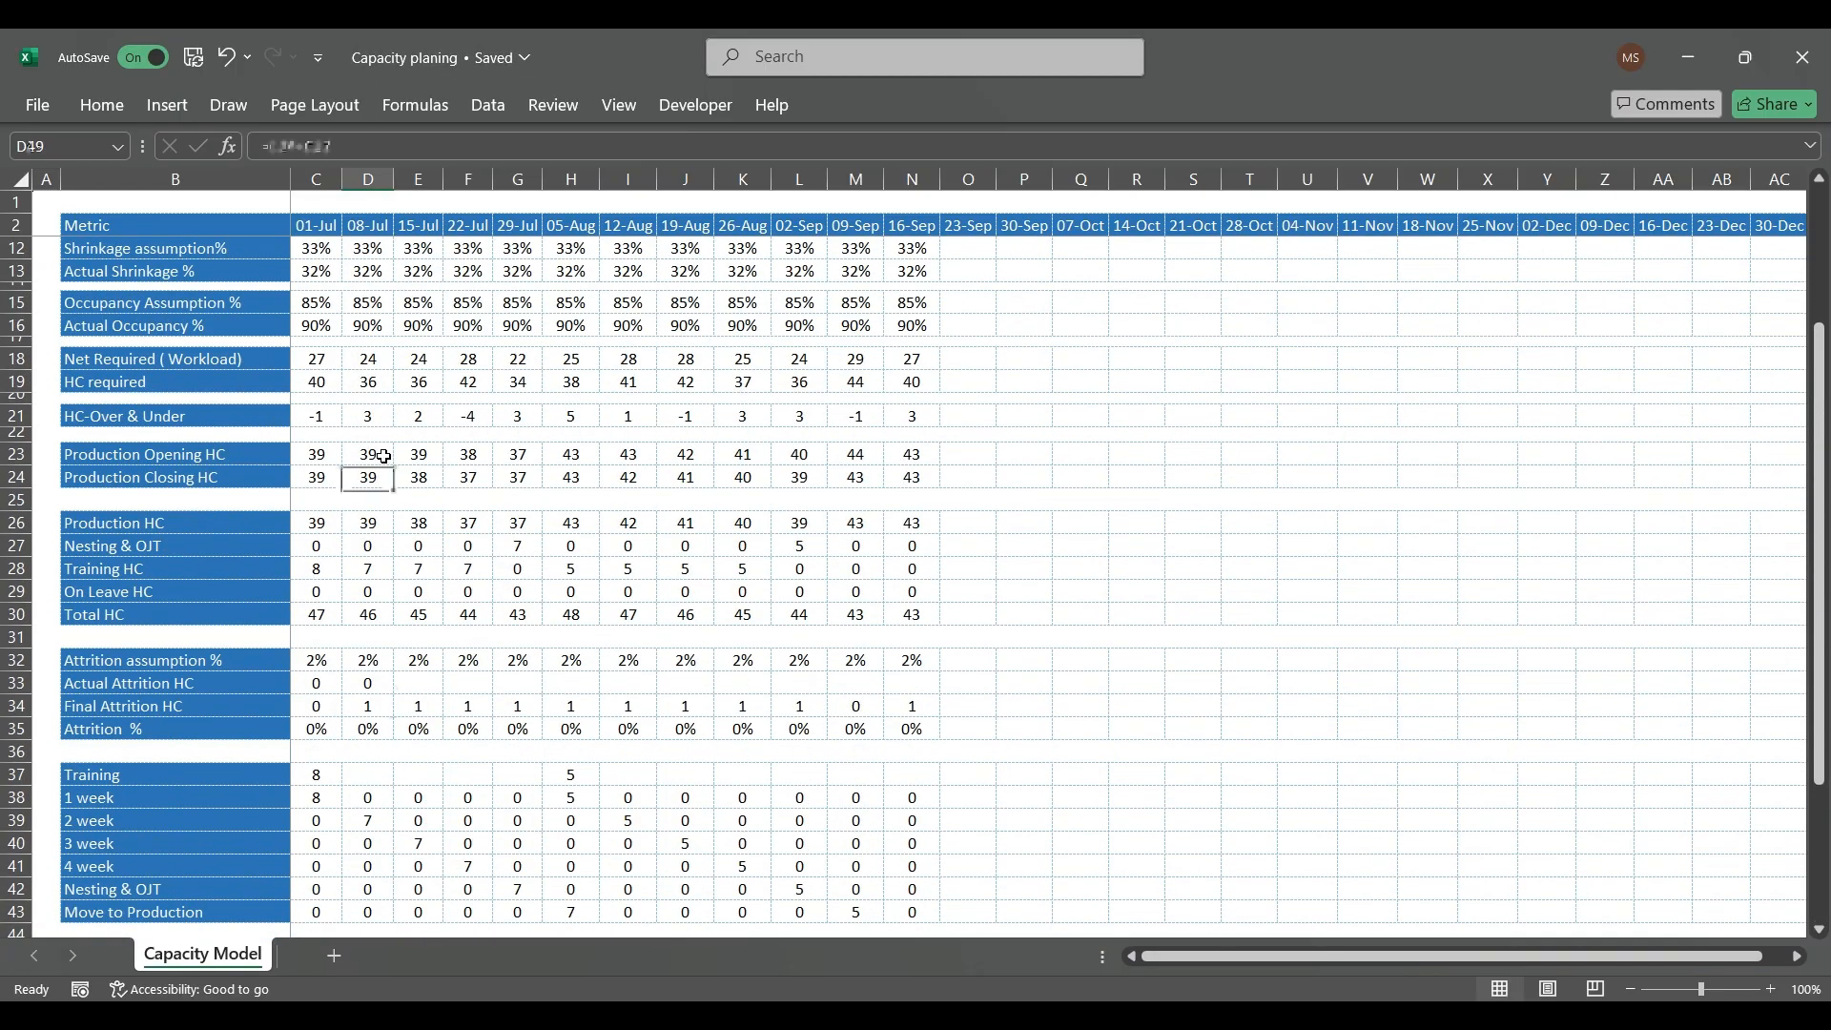
click(384, 456)
text(+)
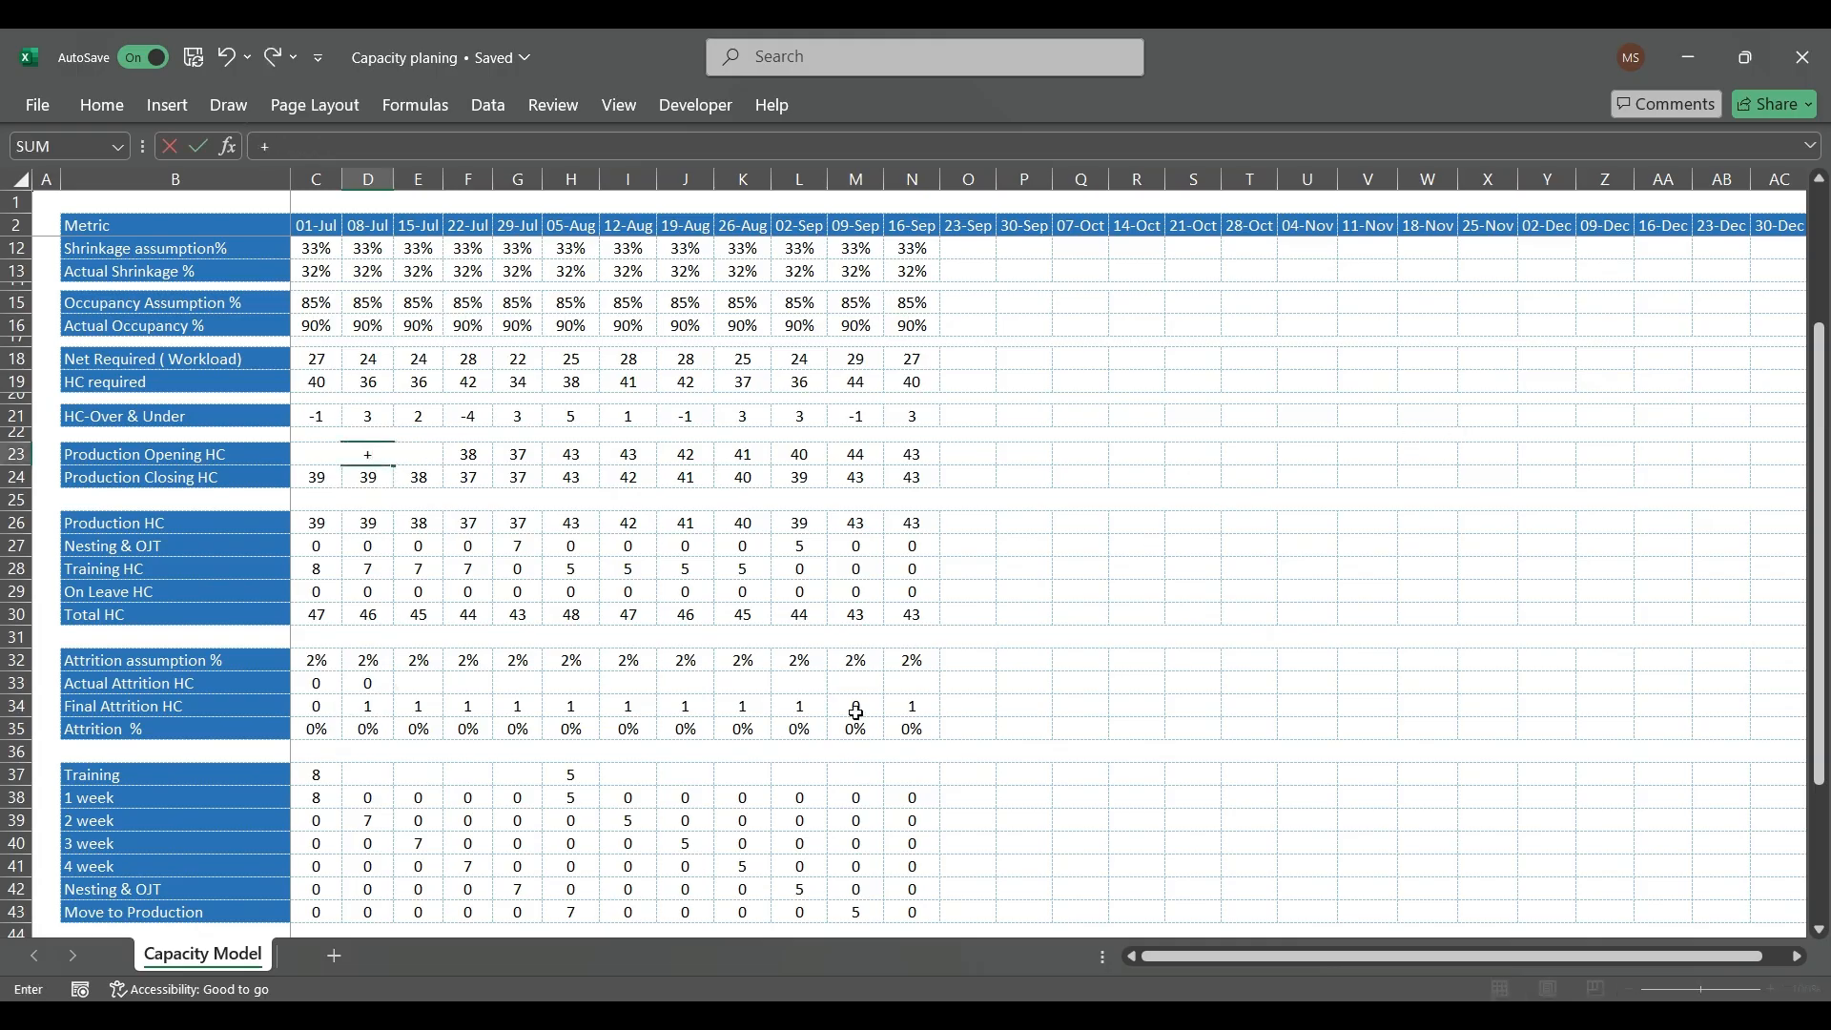
key(Escape)
scroll(725, 715, down, 3)
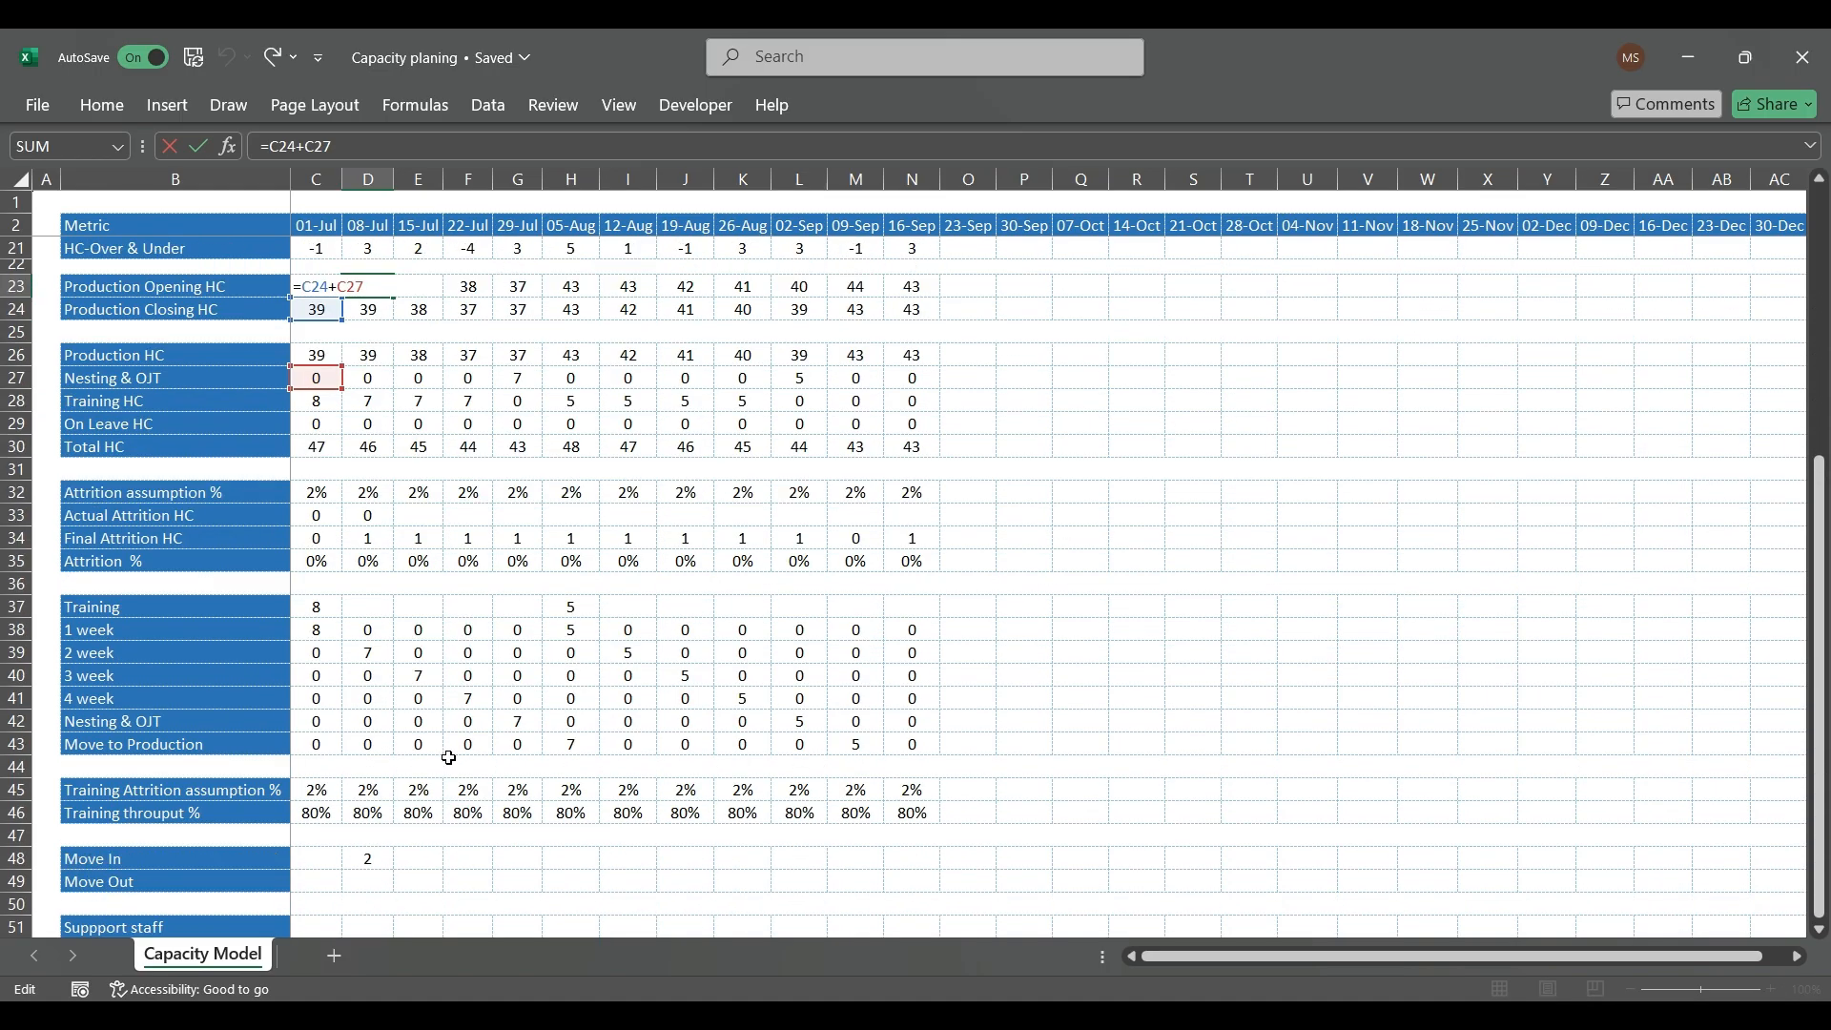
click(368, 857)
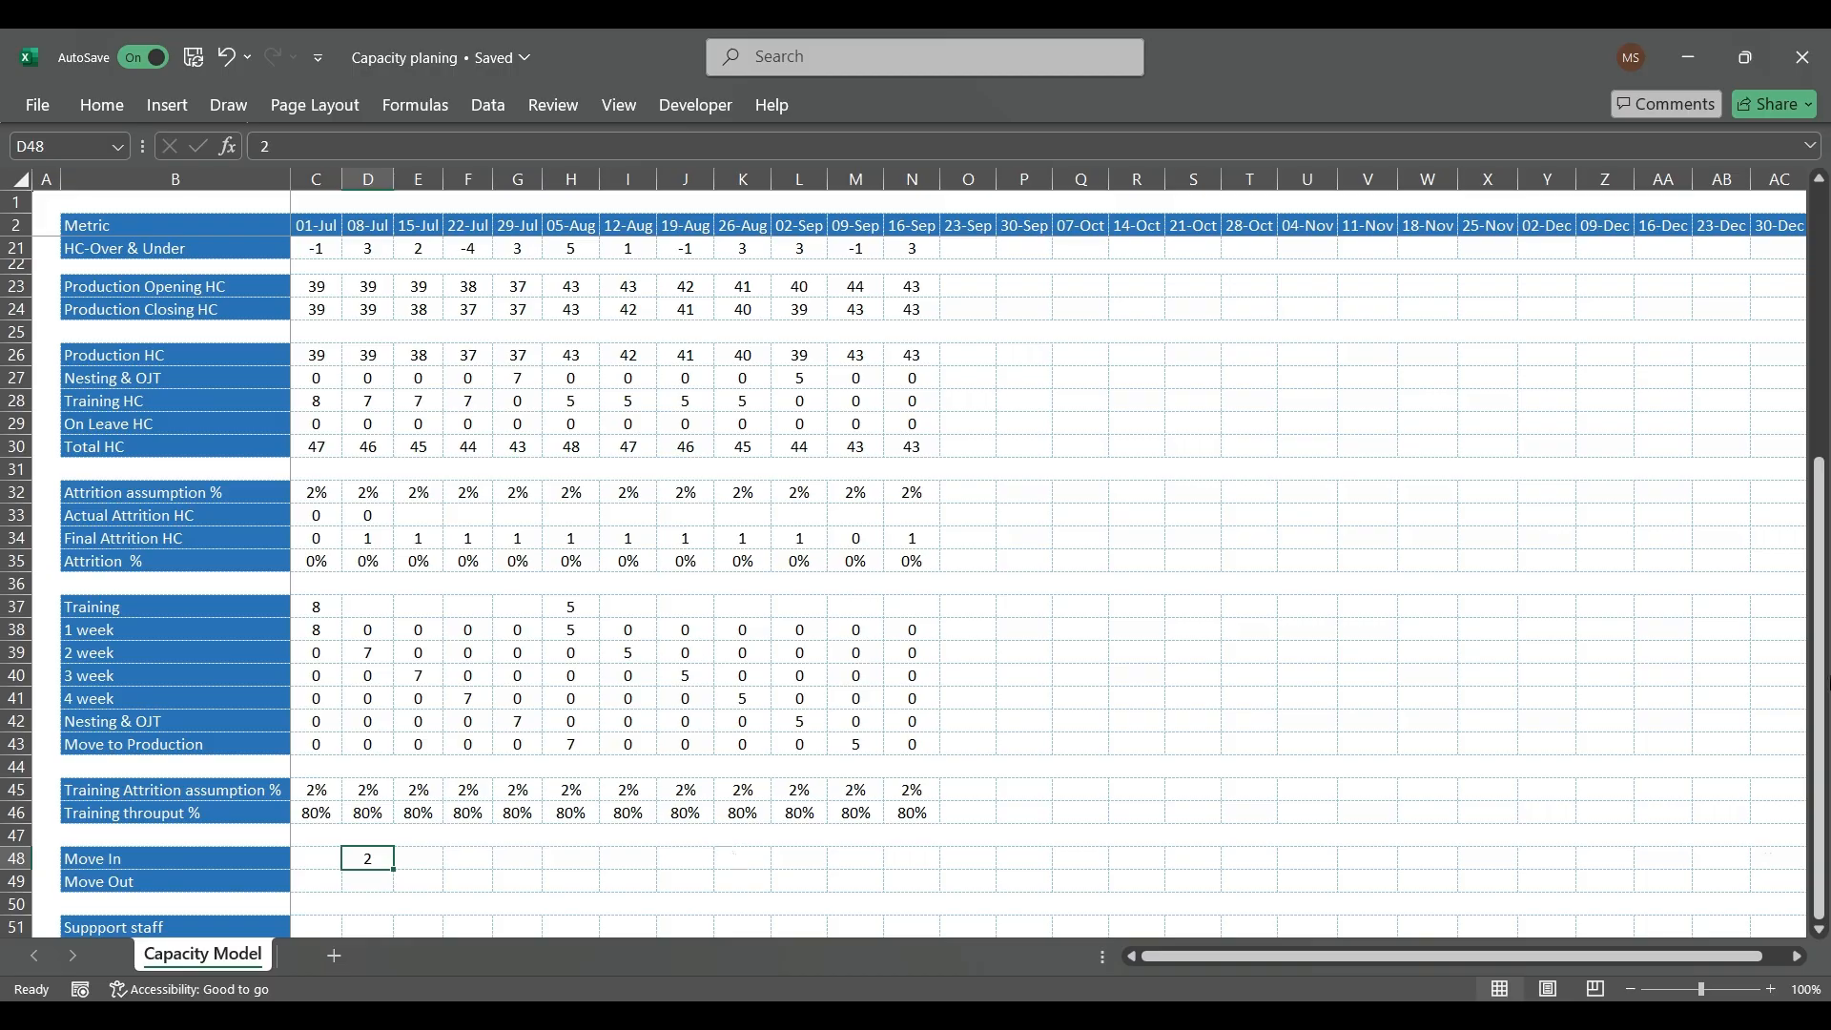
key(Down)
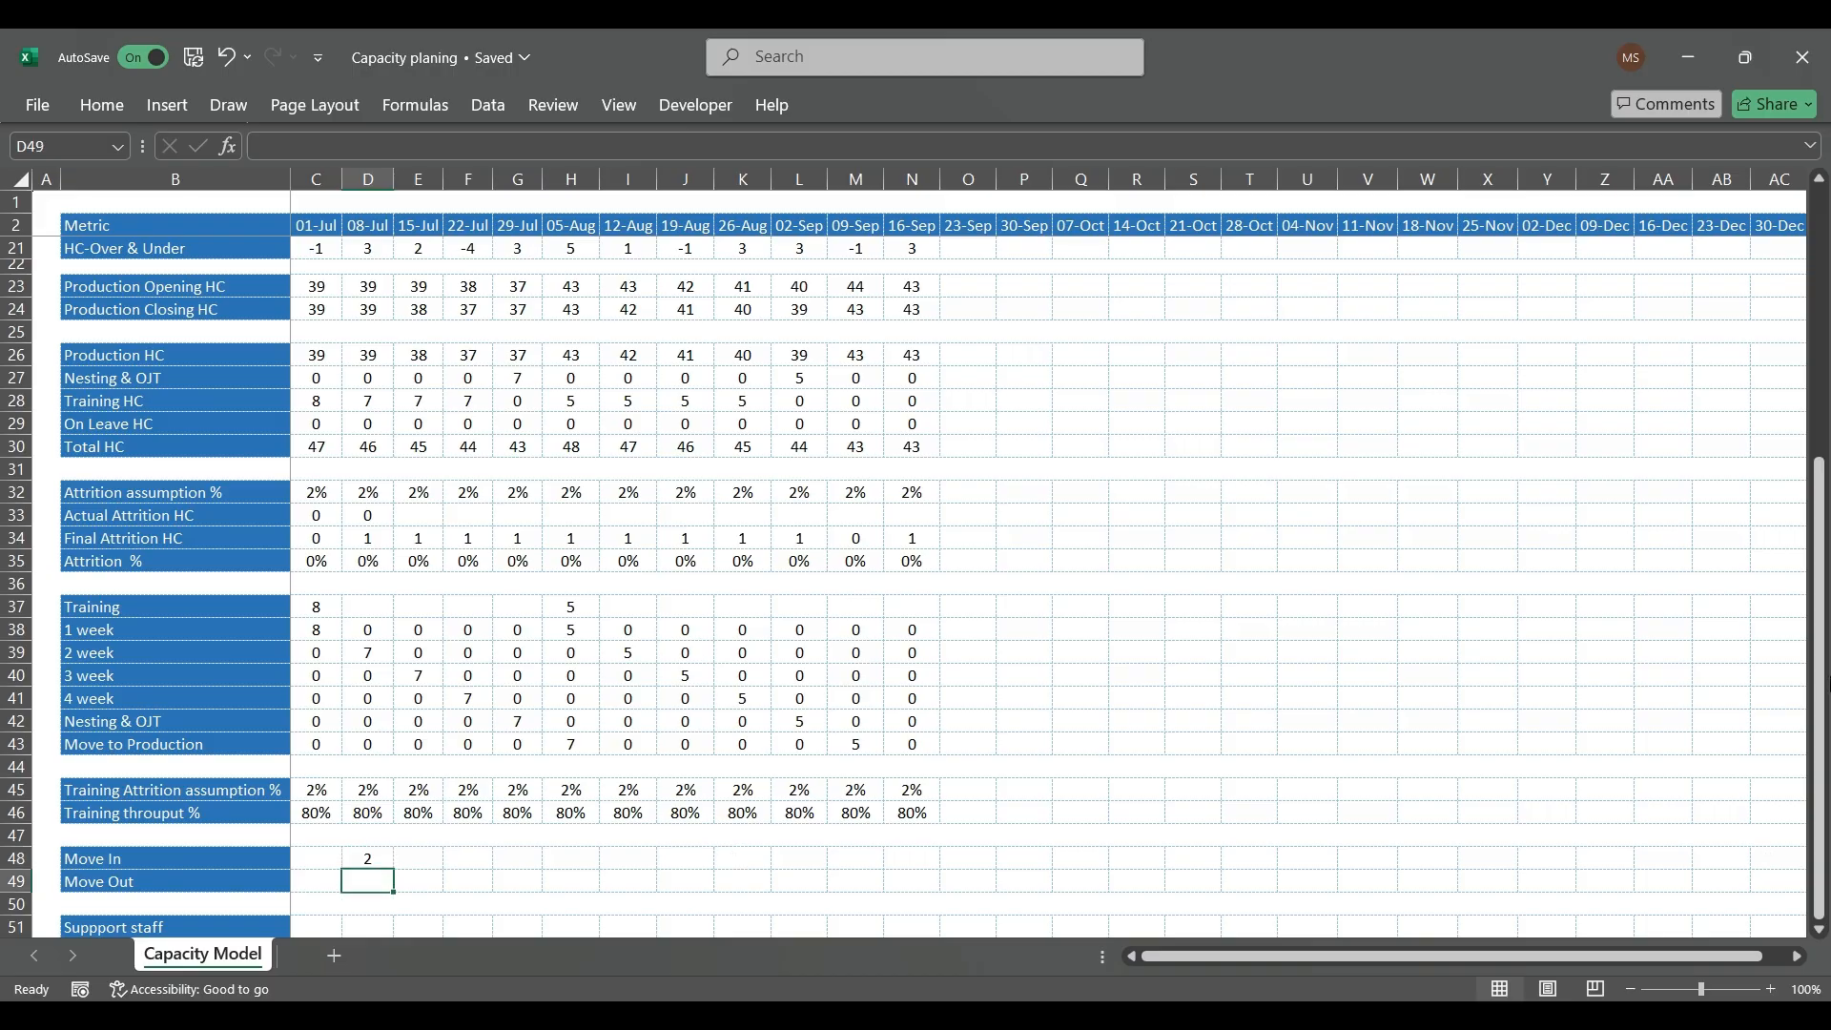
Step: Compare the Production Opening HC formulas for 08-Jul and 15-Jul to decide which week should take the Move In headcount
key(Up)
key(Up)
key(Up)
key(Up)
key(Up)
key(Up)
key(Up)
key(Up)
key(Up)
key(Up)
key(Up)
key(Up)
key(Up)
key(Up)
key(Up)
key(Up)
key(Up)
key(Up)
key(Up)
key(Up)
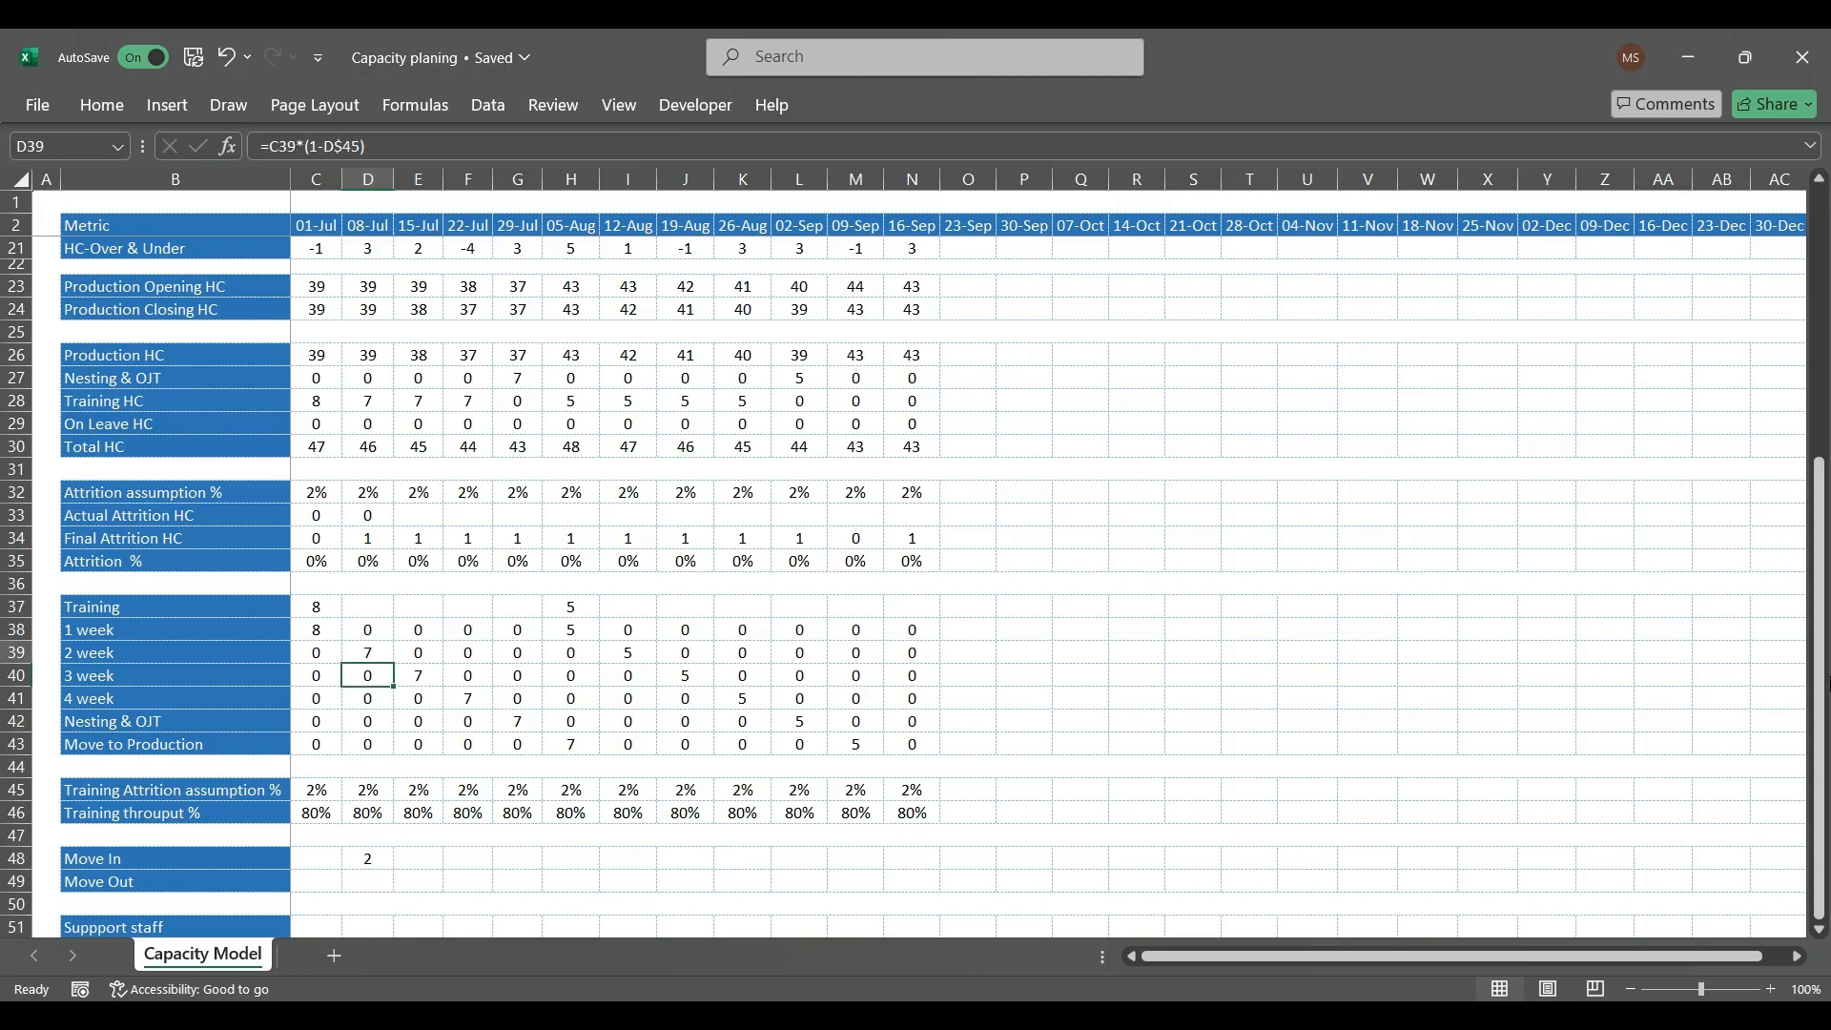
key(Up)
key(Up)
key(Up)
key(Up)
key(Up)
key(Up)
key(Up)
key(Up)
key(Up)
key(Down)
key(Down)
key(Down)
key(Down)
key(Down)
key(Down)
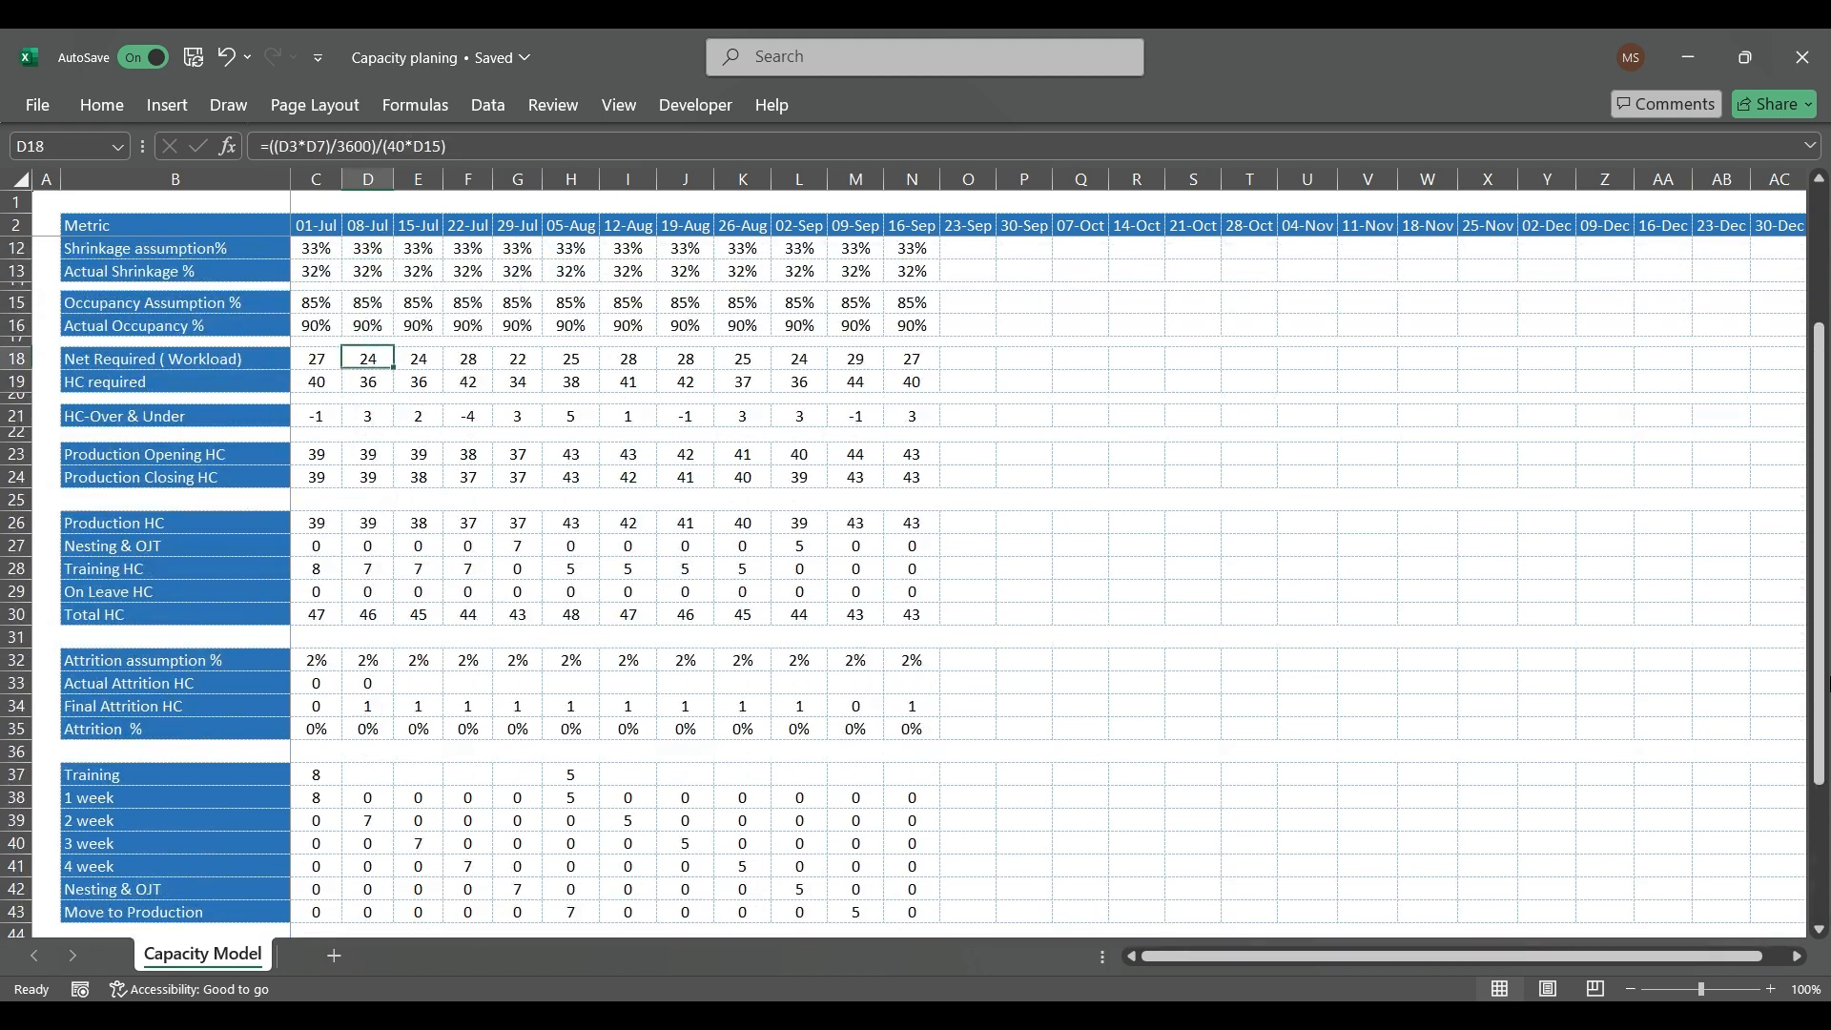
key(Down)
key(Down)
key(Right)
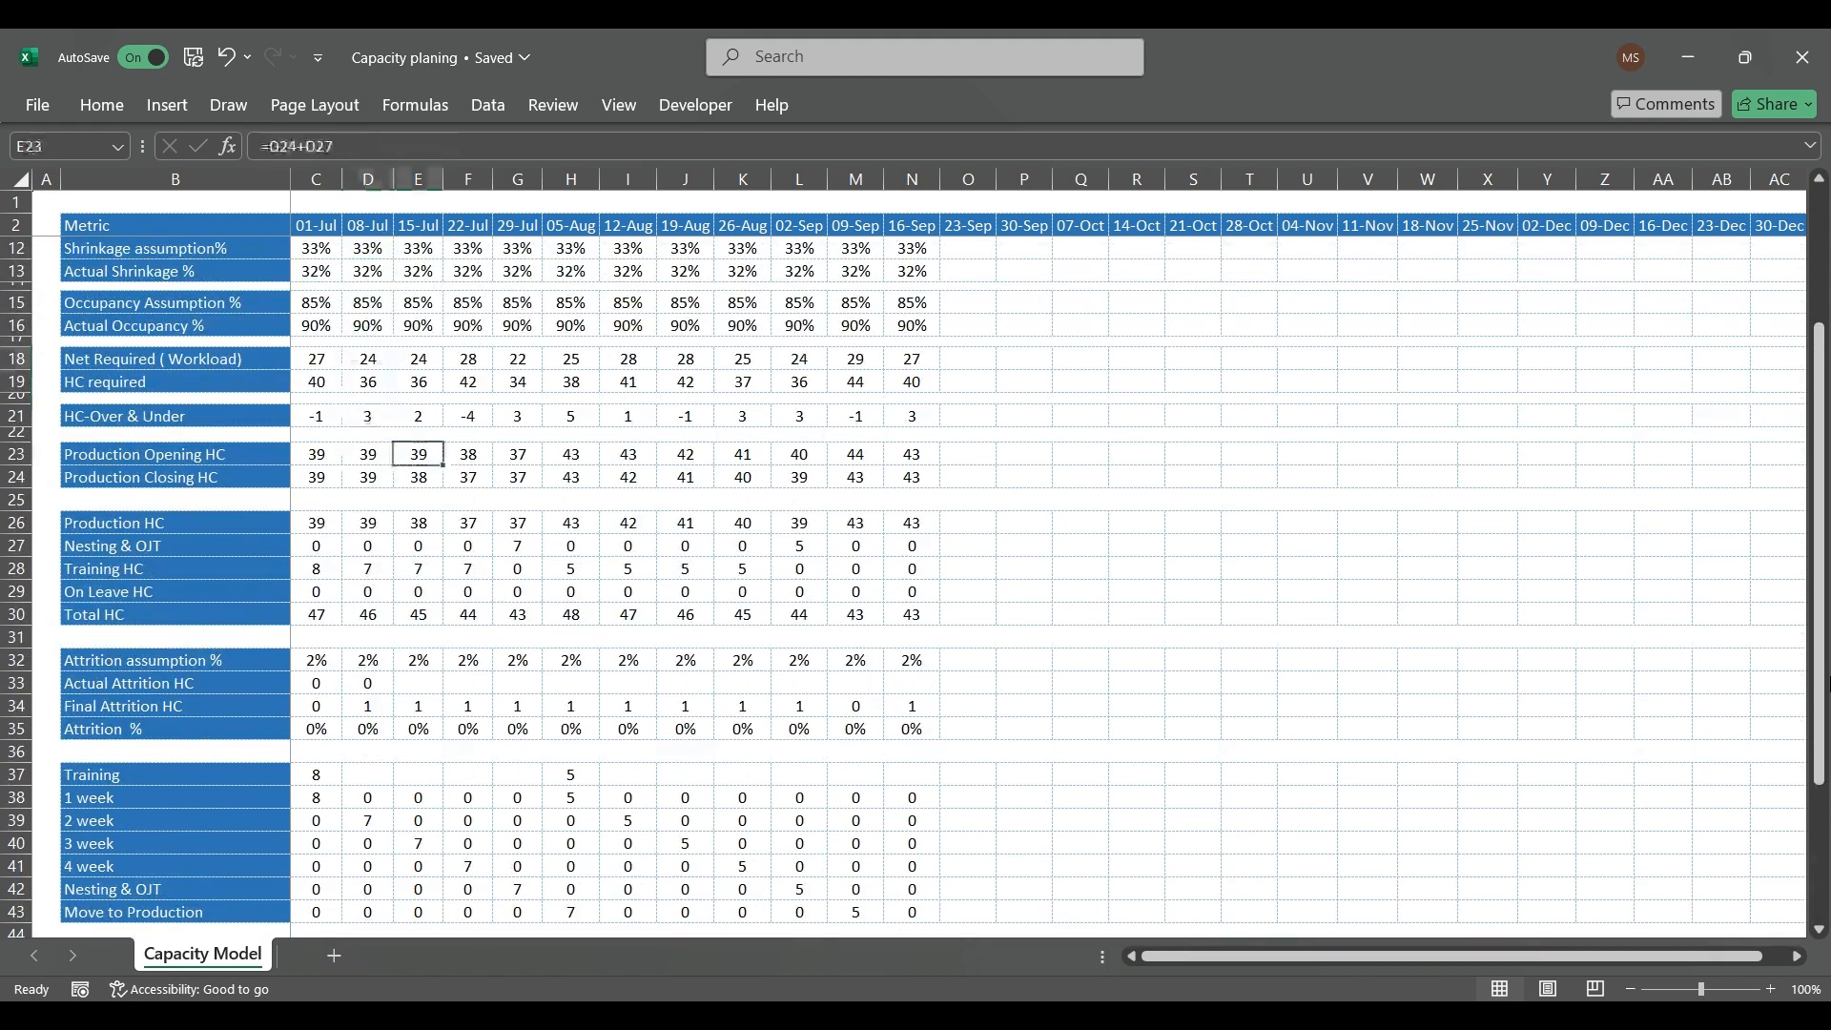
key(Right)
key(Left)
key(Left)
key(Left)
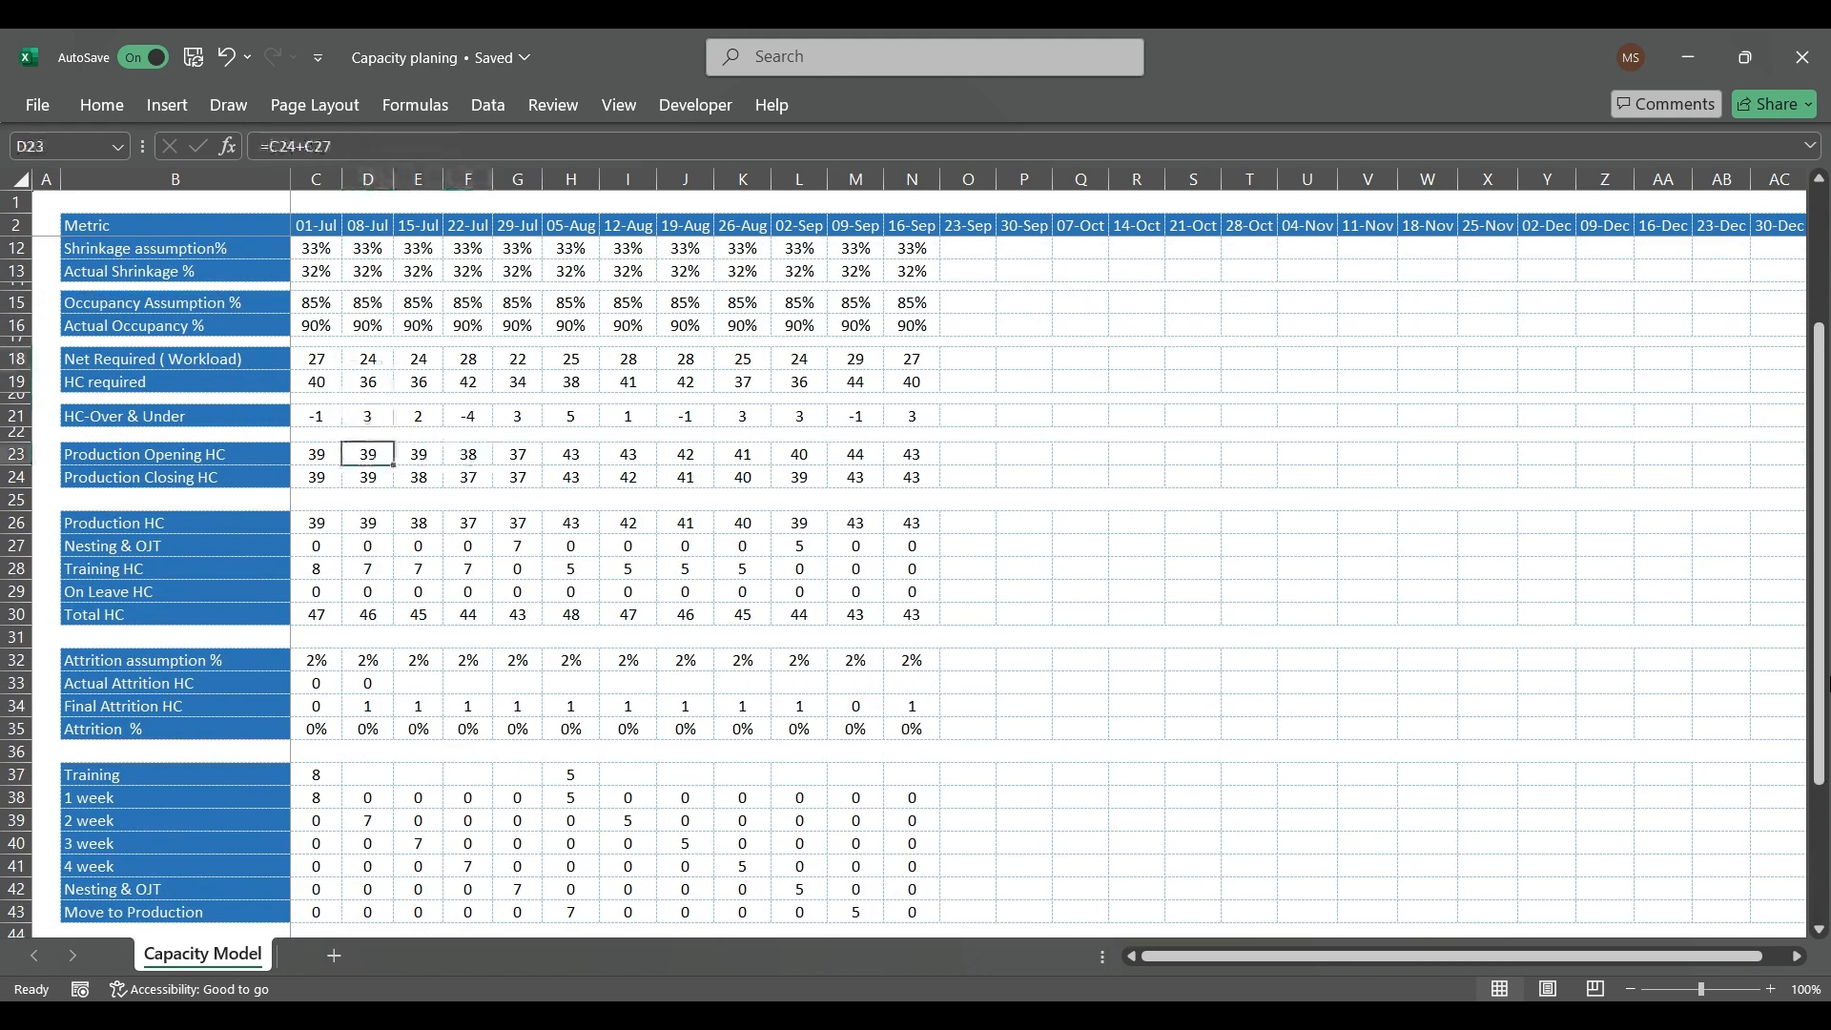
key(Right)
key(Right)
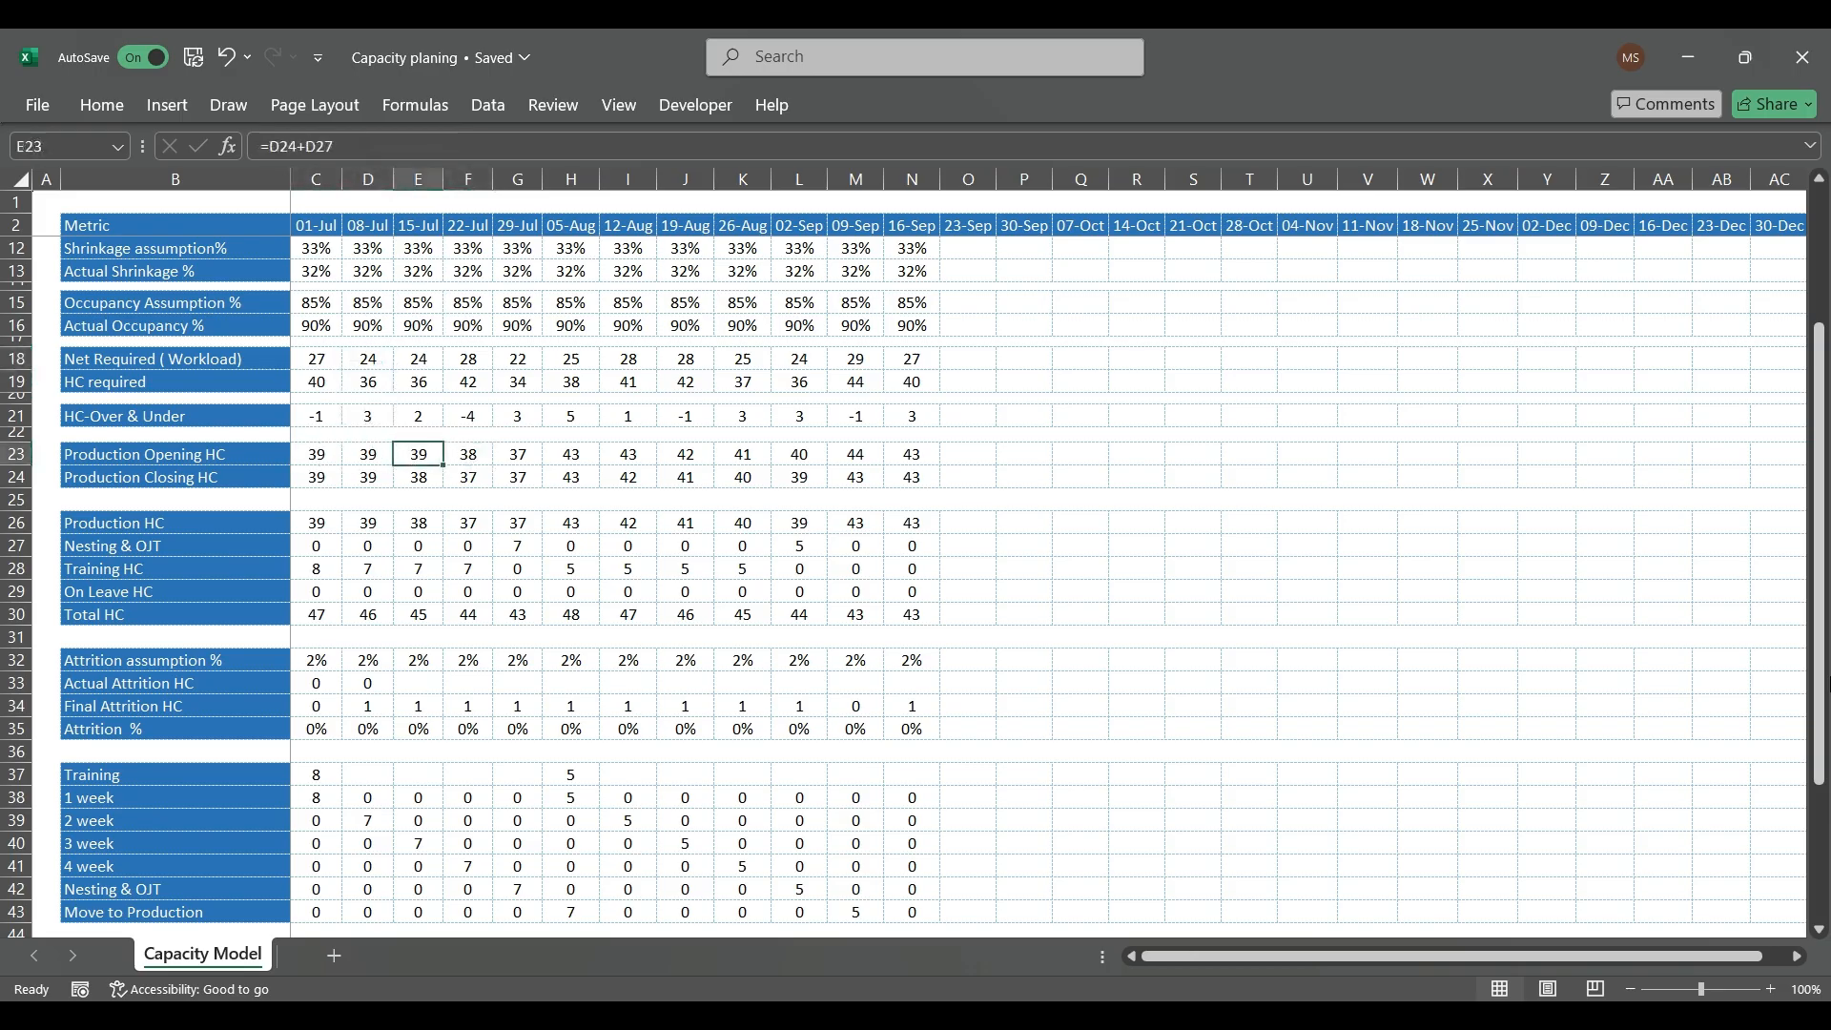
key(Right)
key(Left)
key(Down)
key(Left)
key(Up)
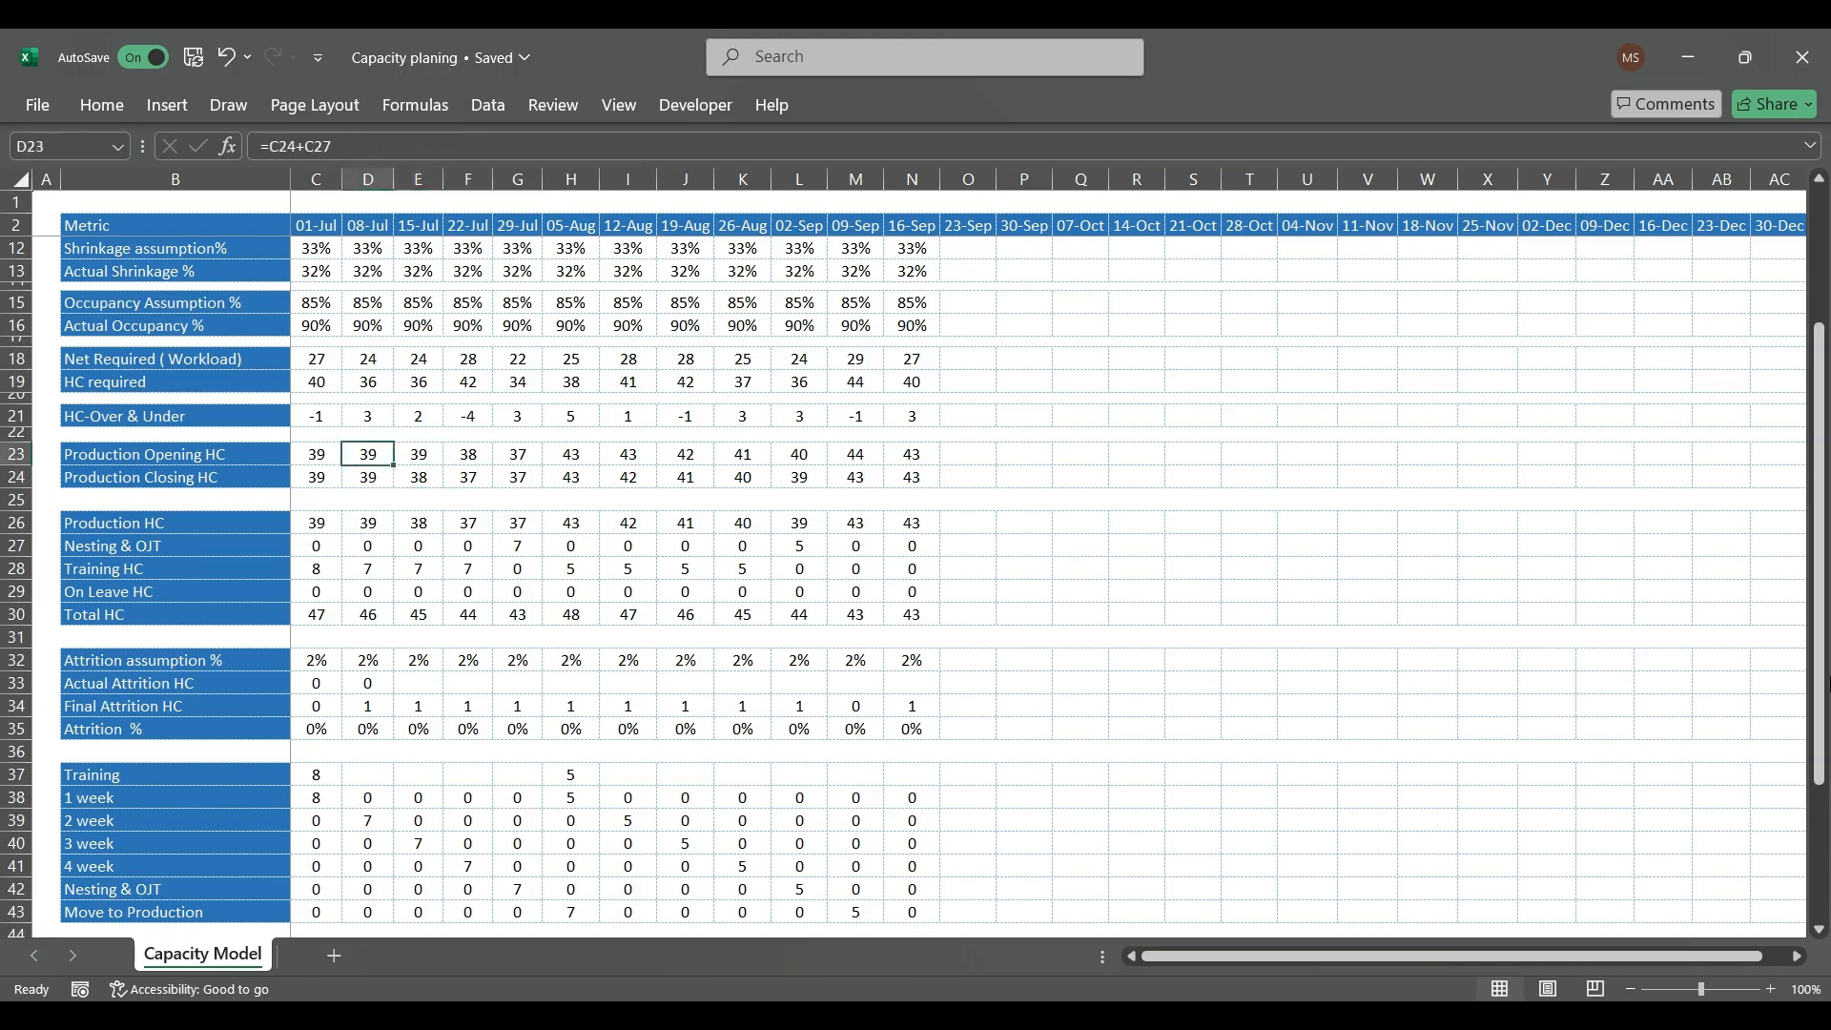
key(Up)
key(Left)
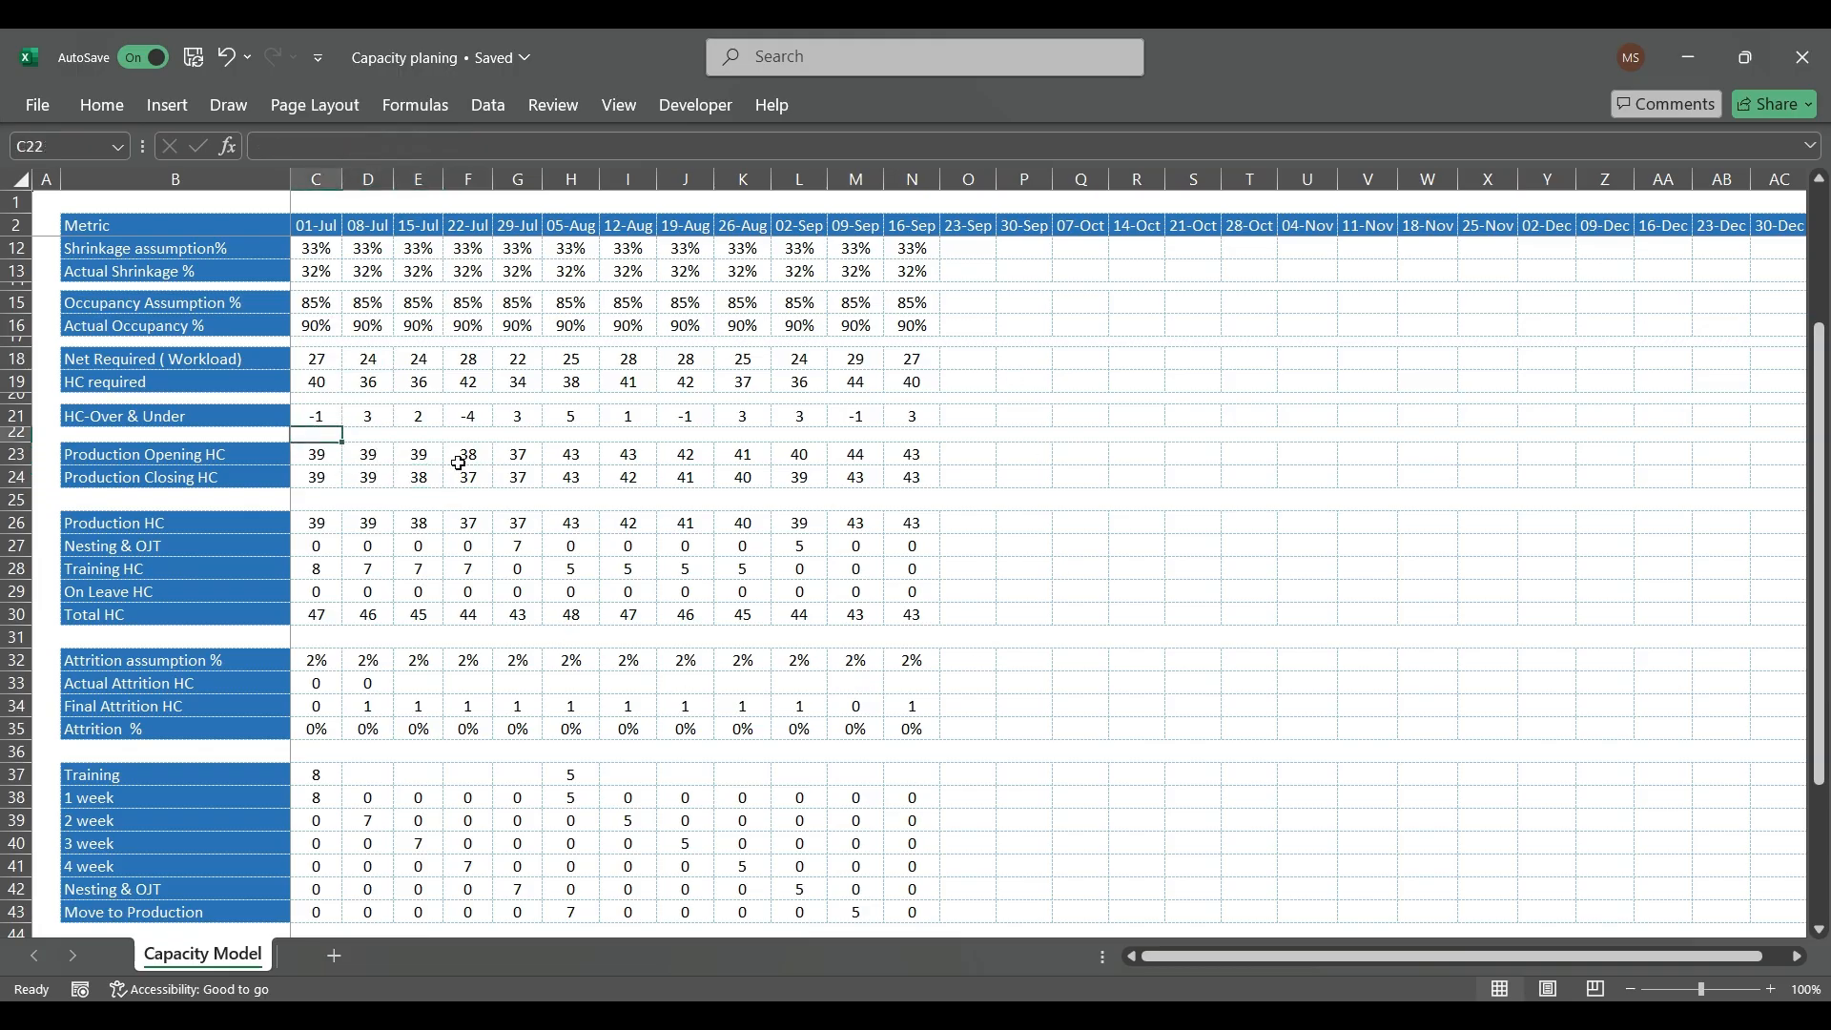
Step: Add the 08-Jul Move In to the 15-Jul Production Opening HC (E23), making the formula =D24+D27+D48
scroll(458, 556, down, 4)
click(382, 791)
scroll(363, 667, up, 2)
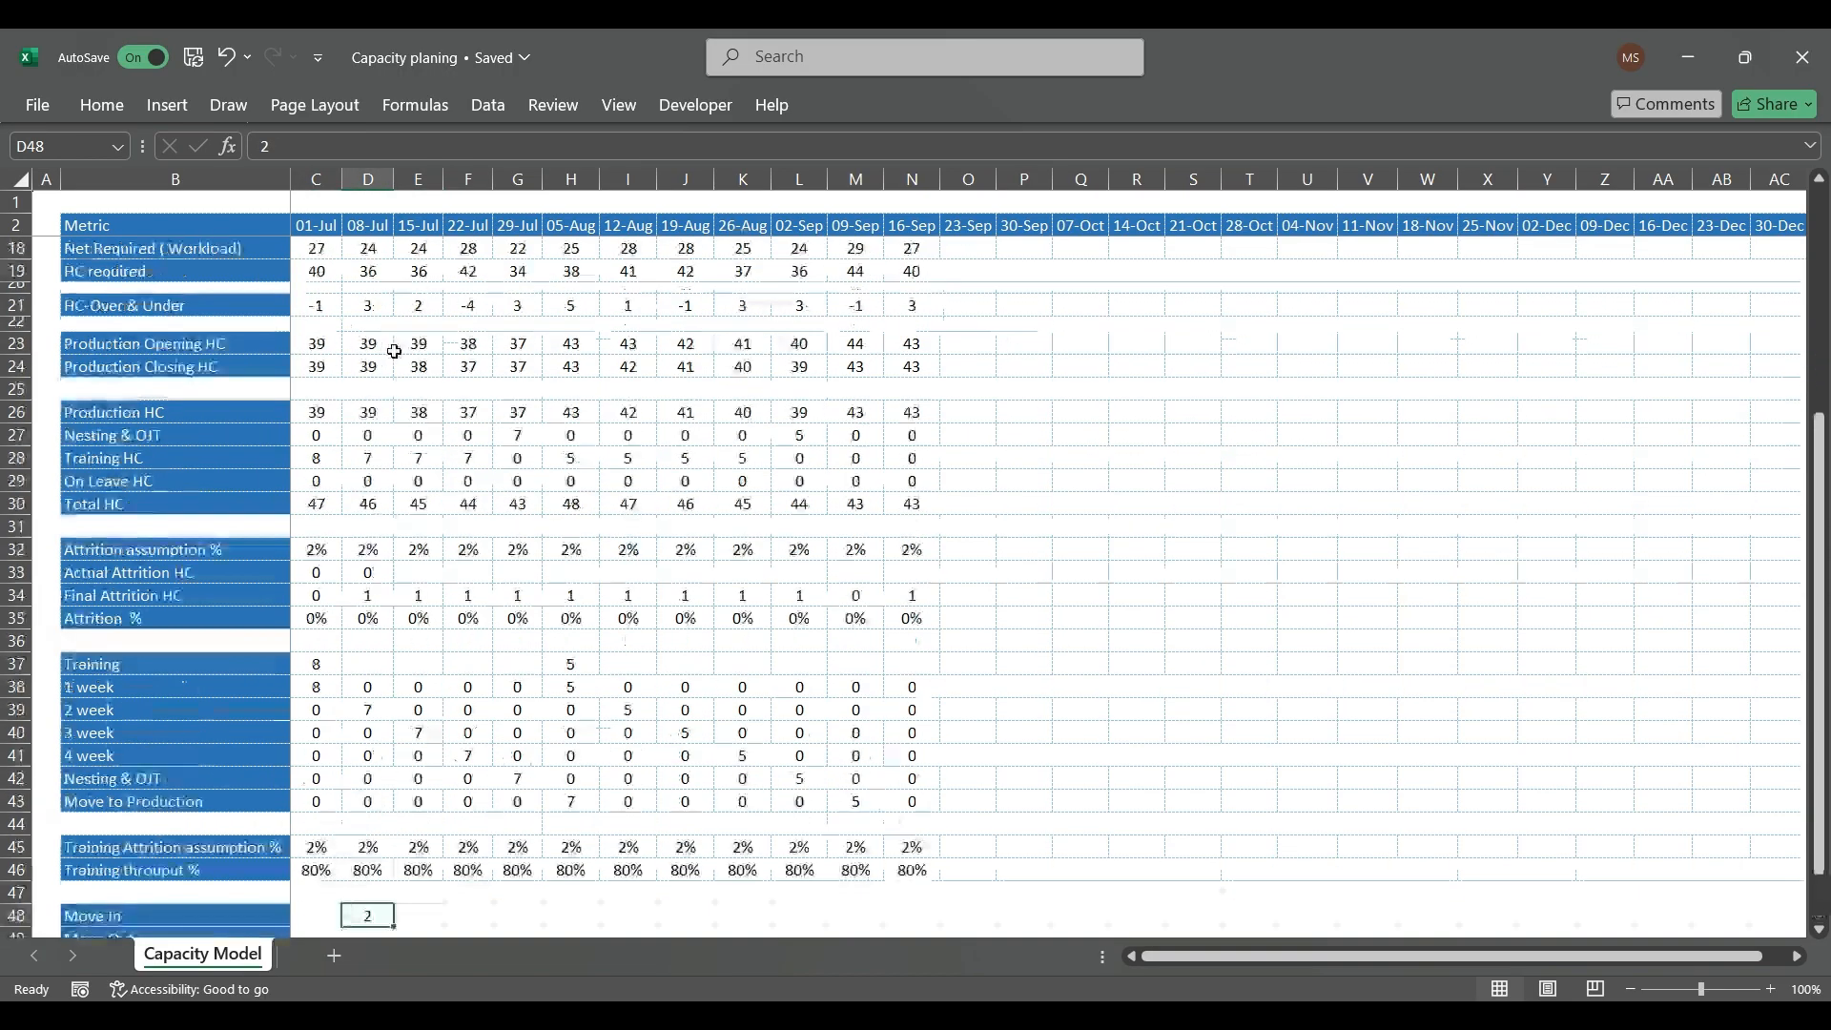
click(419, 343)
key(F2)
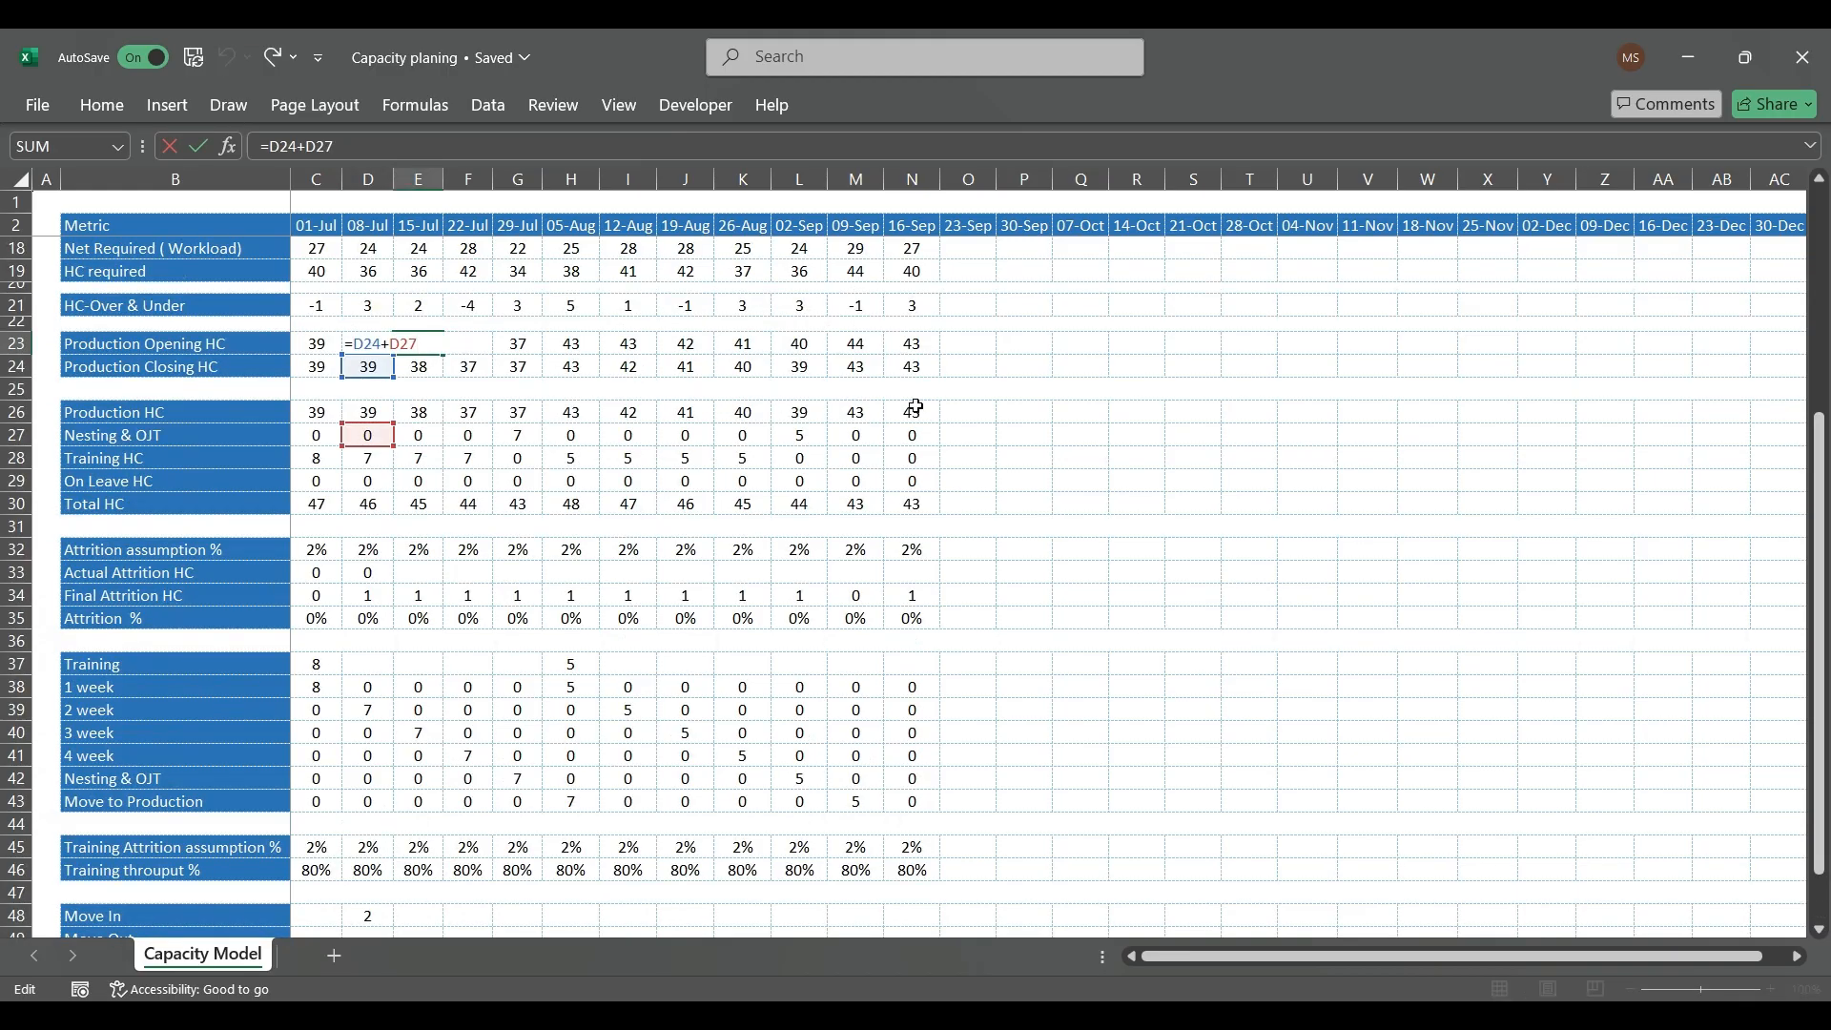
text(+)
scroll(290, 684, down, 2)
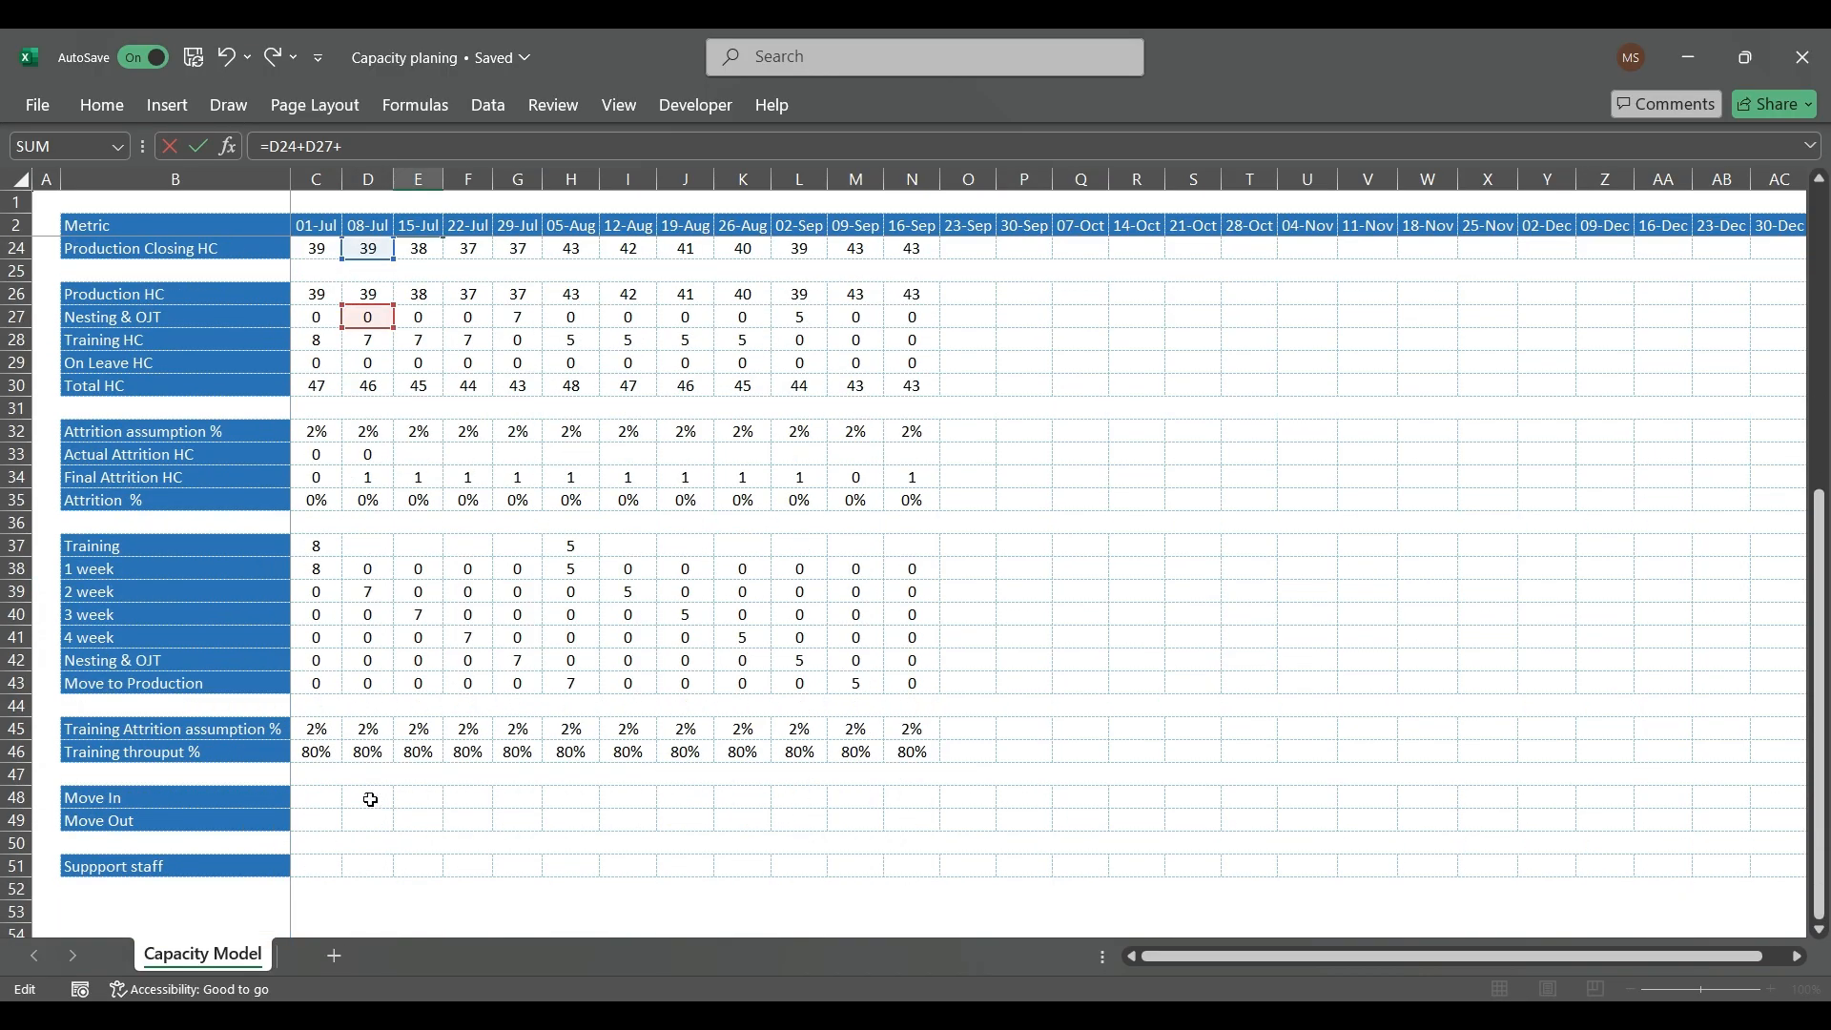
click(368, 798)
key(Return)
Step: Copy the 15-Jul Production Opening HC formula across the remaining weeks through 16-Sep (E23:N23)
key(Up)
key(ctrl+c)
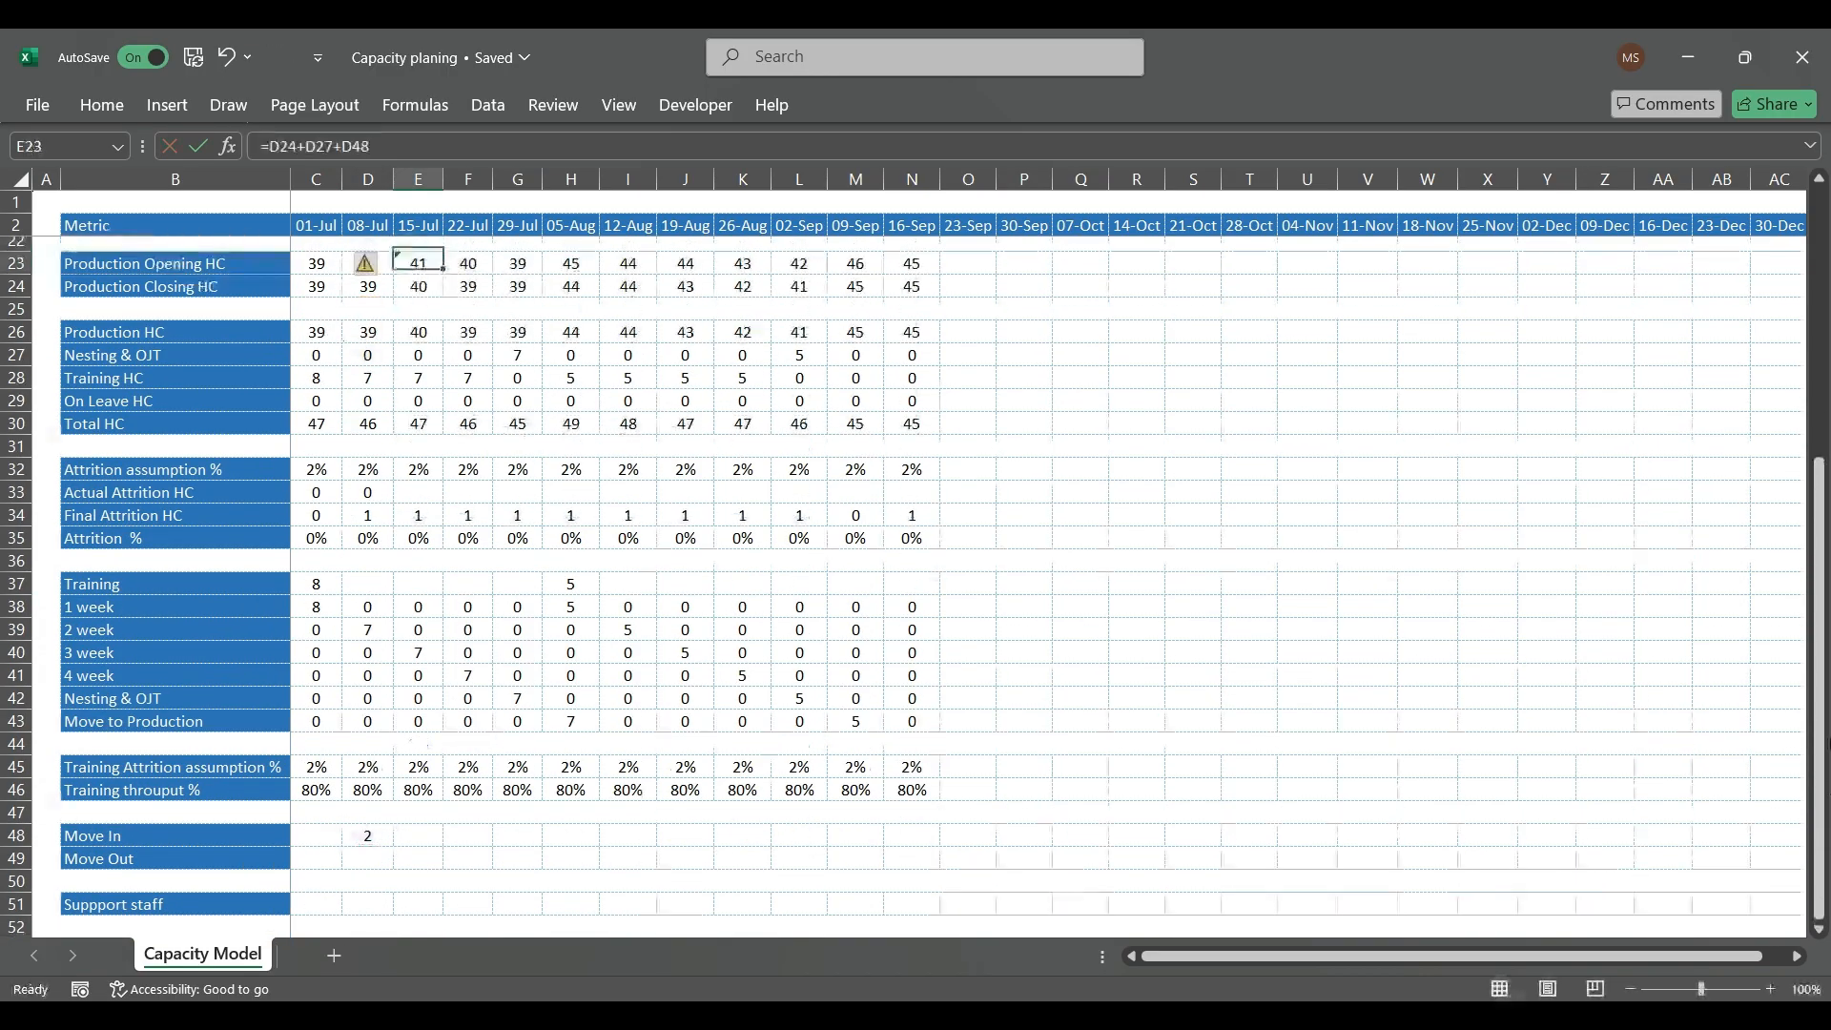
key(ctrl+shift+Right)
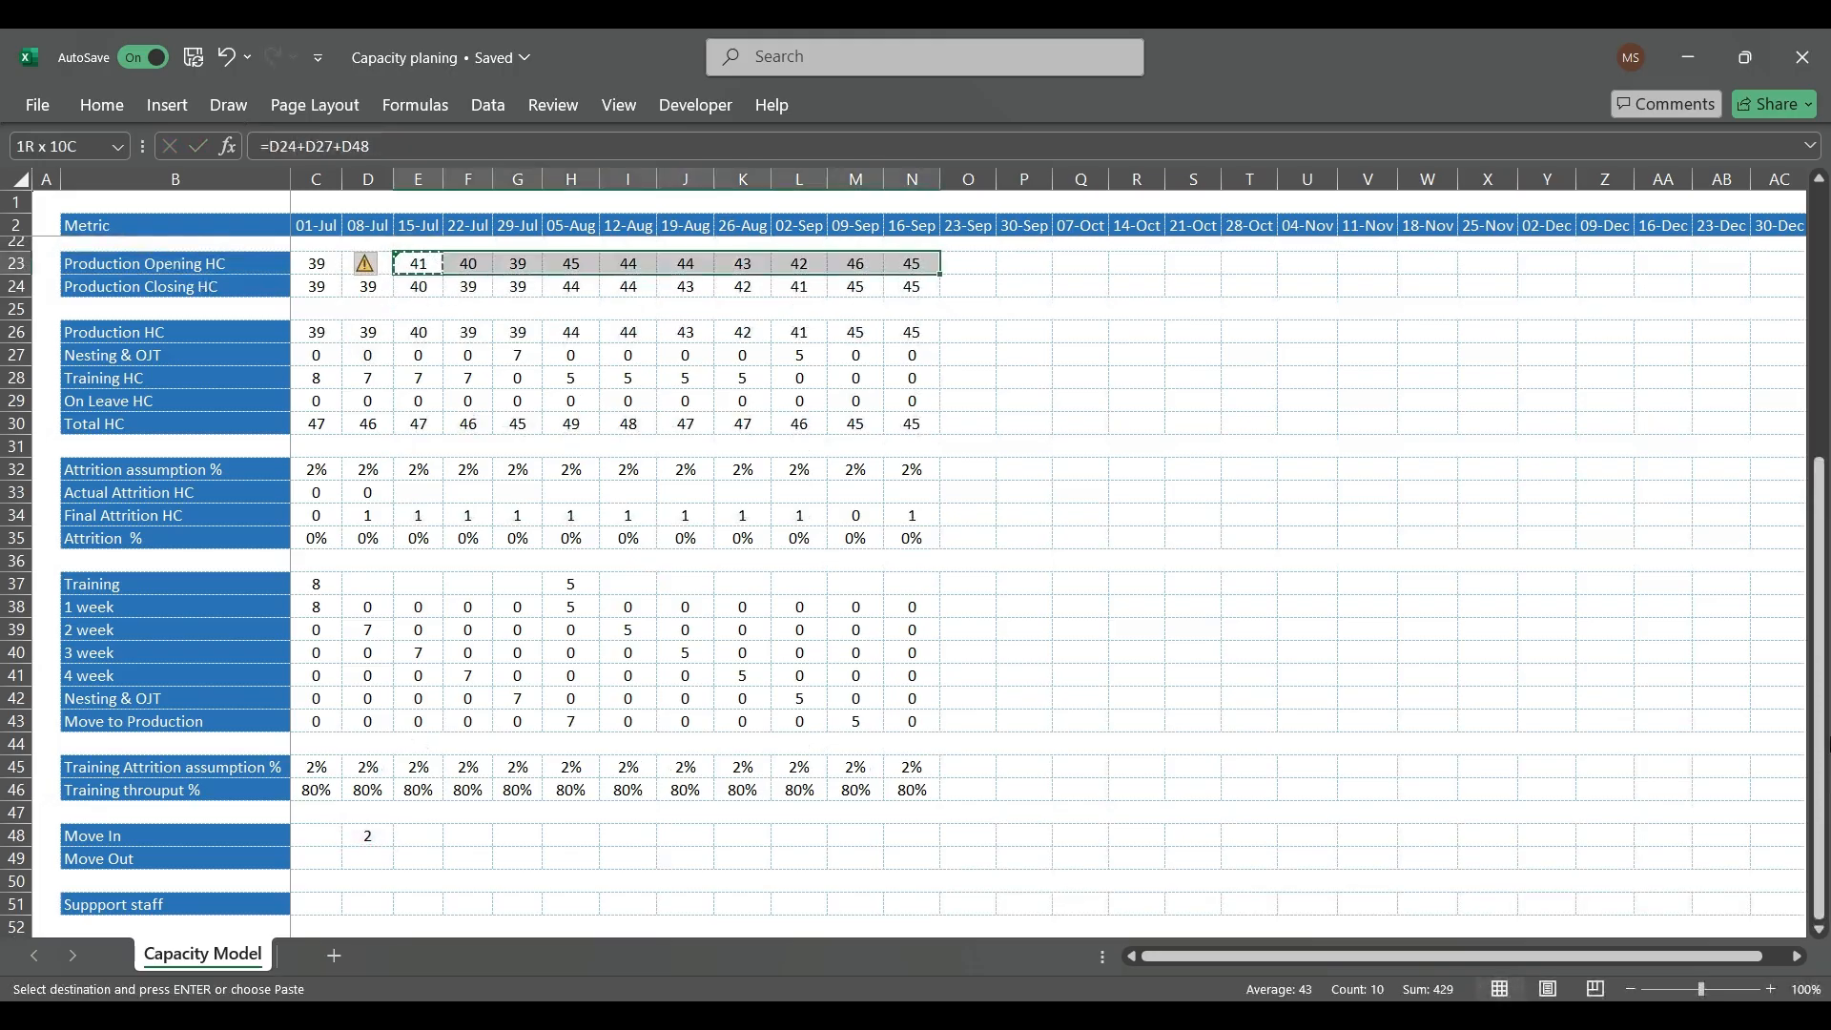
key(ctrl+v)
key(Left)
key(Right)
key(Left)
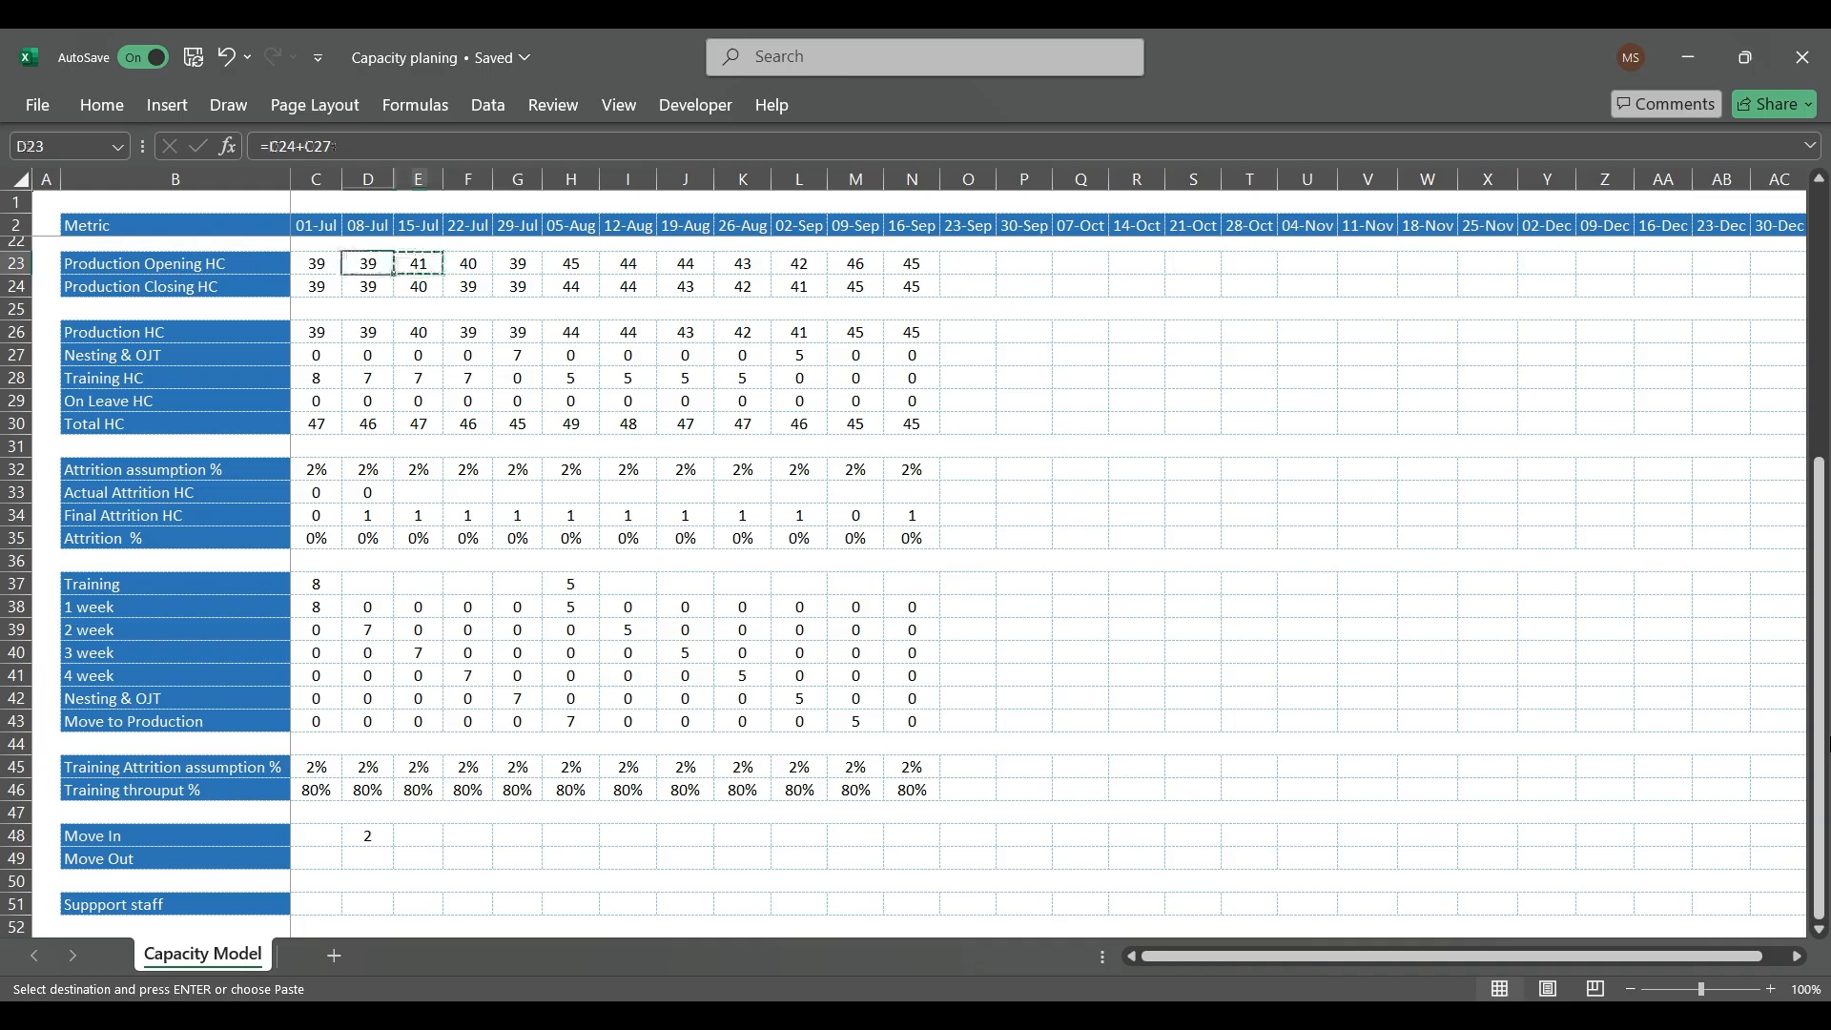
Step: Copy the 15-Jul Production Opening HC formula back to 08-Jul (D23) so it also includes the prior week's Move In
key(ctrl+v)
key(Escape)
key(Right)
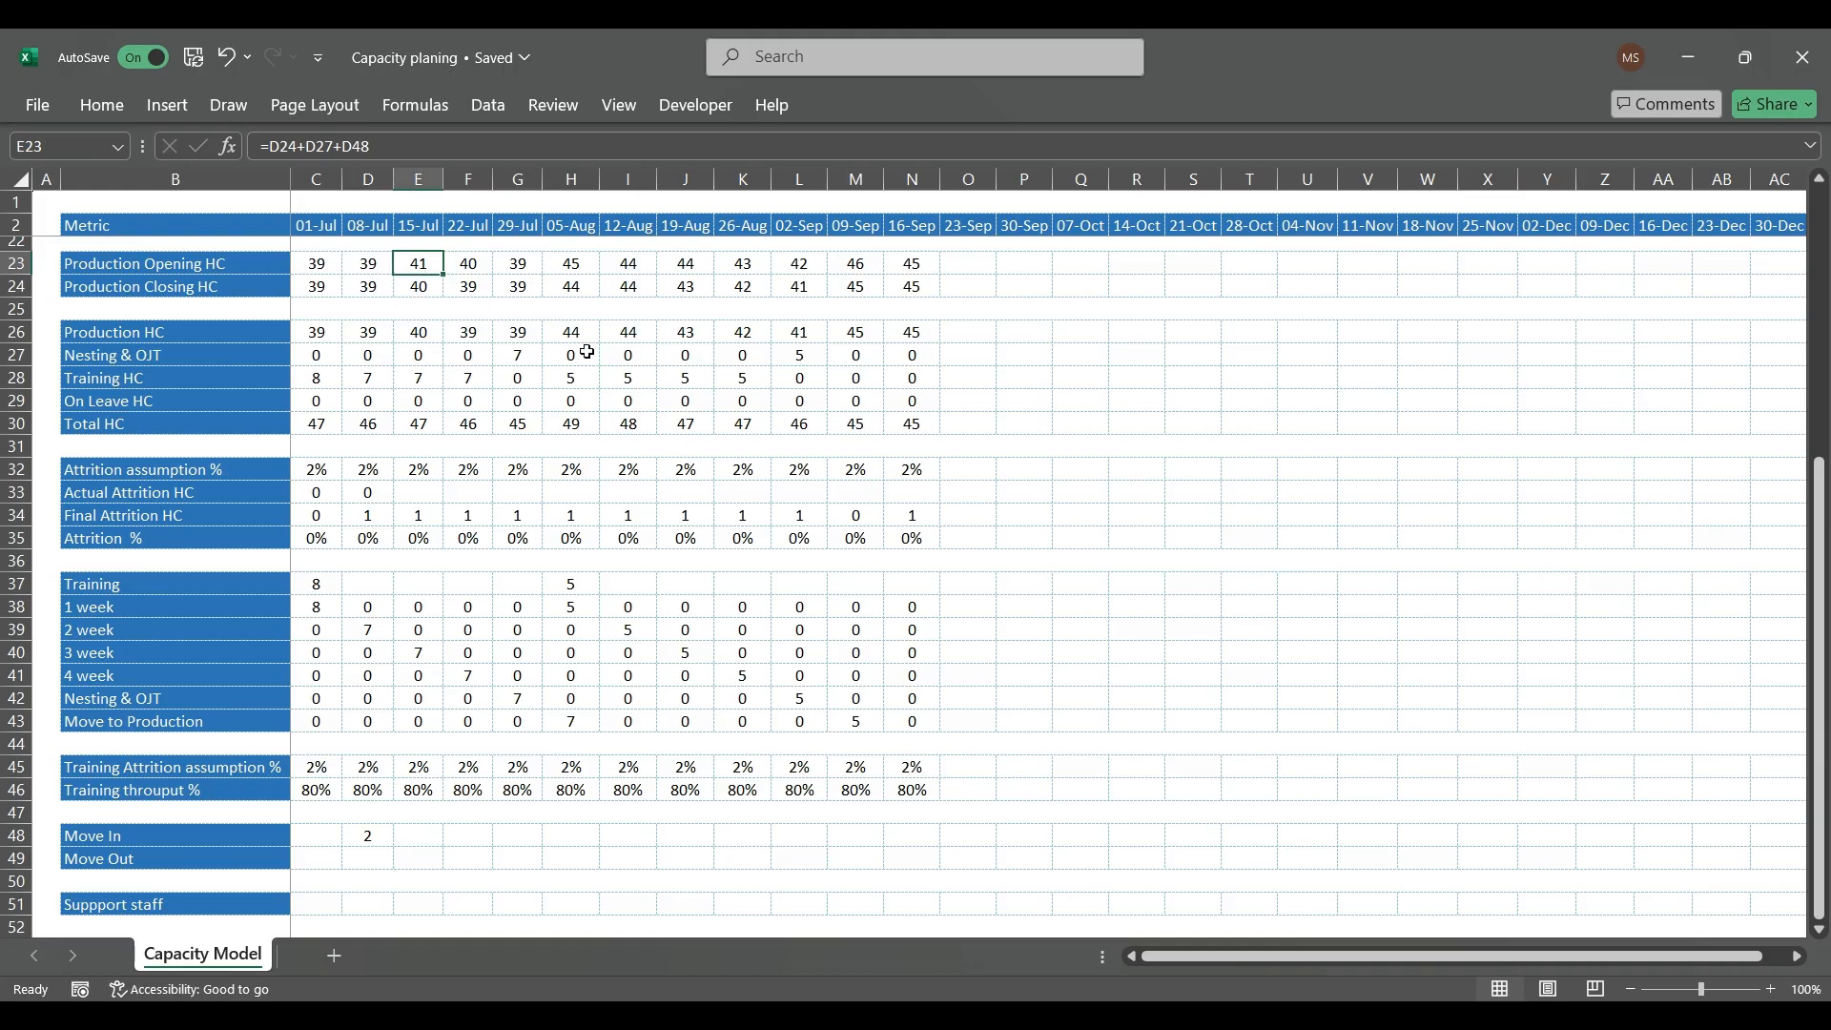
Step: Enter 2 as the 15-Jul Move Out headcount (E49)
scroll(656, 481, down, 2)
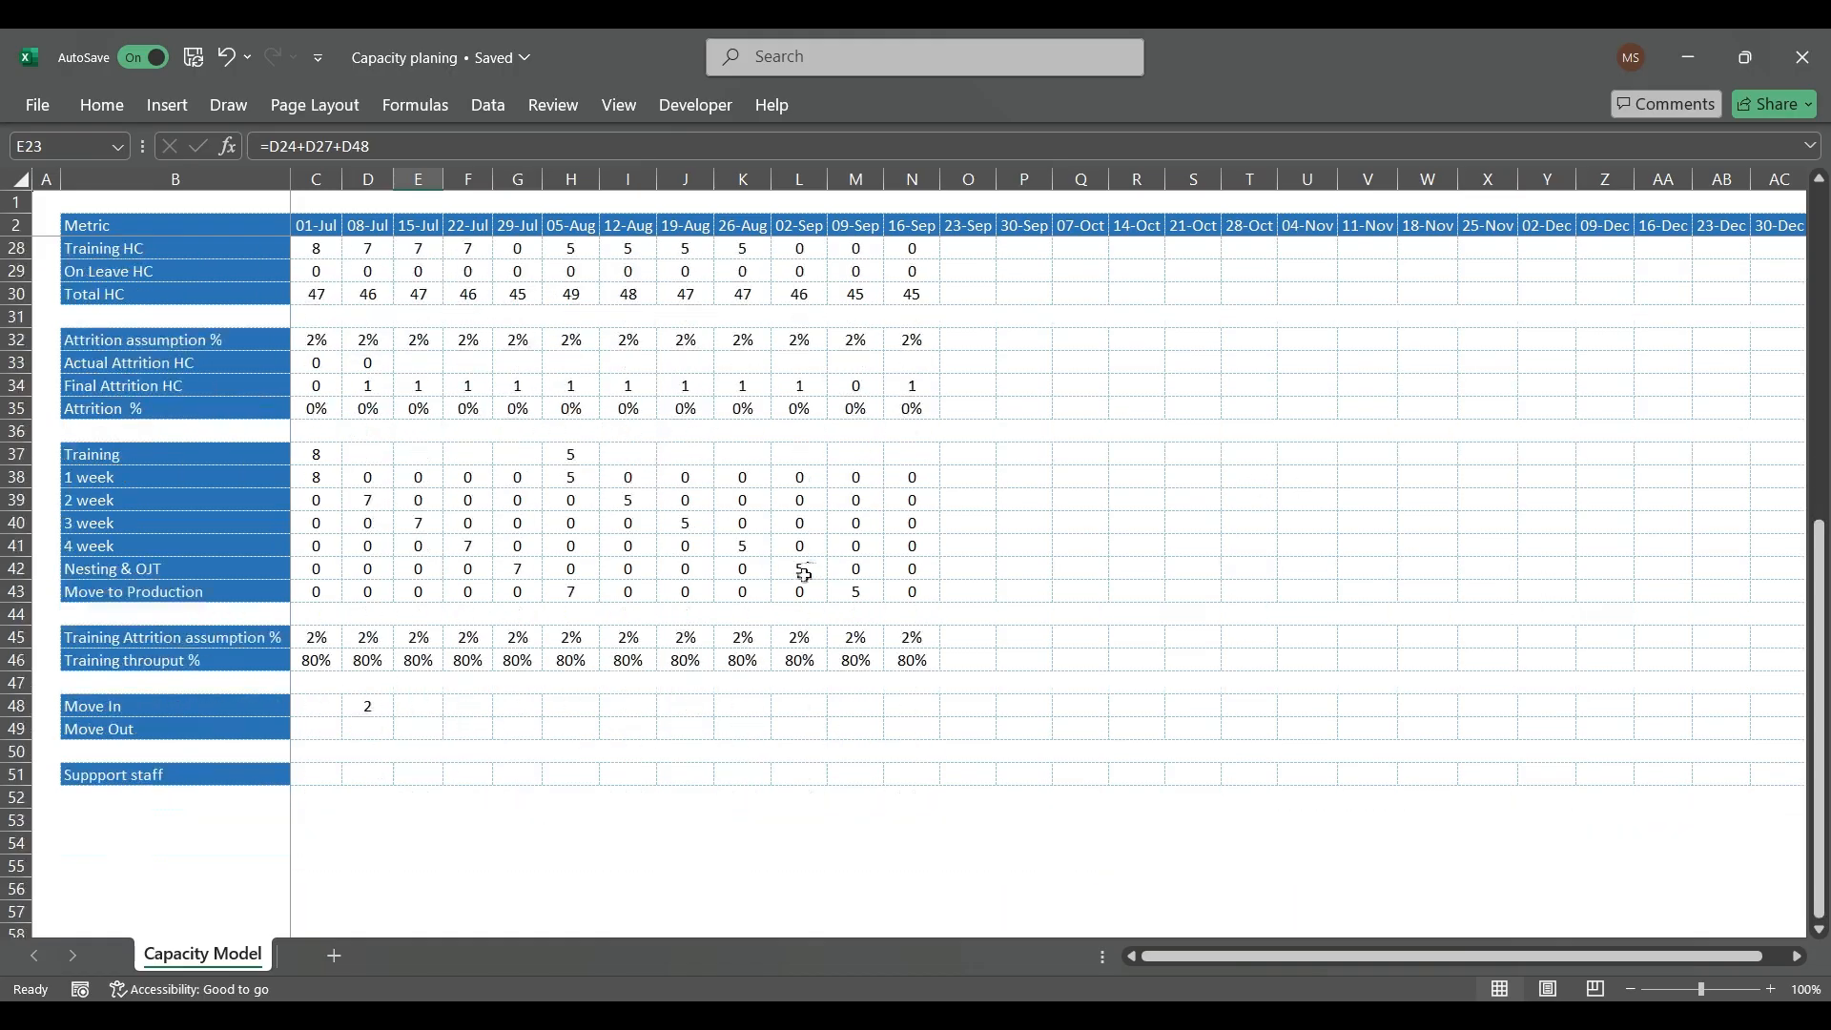
click(386, 733)
click(427, 731)
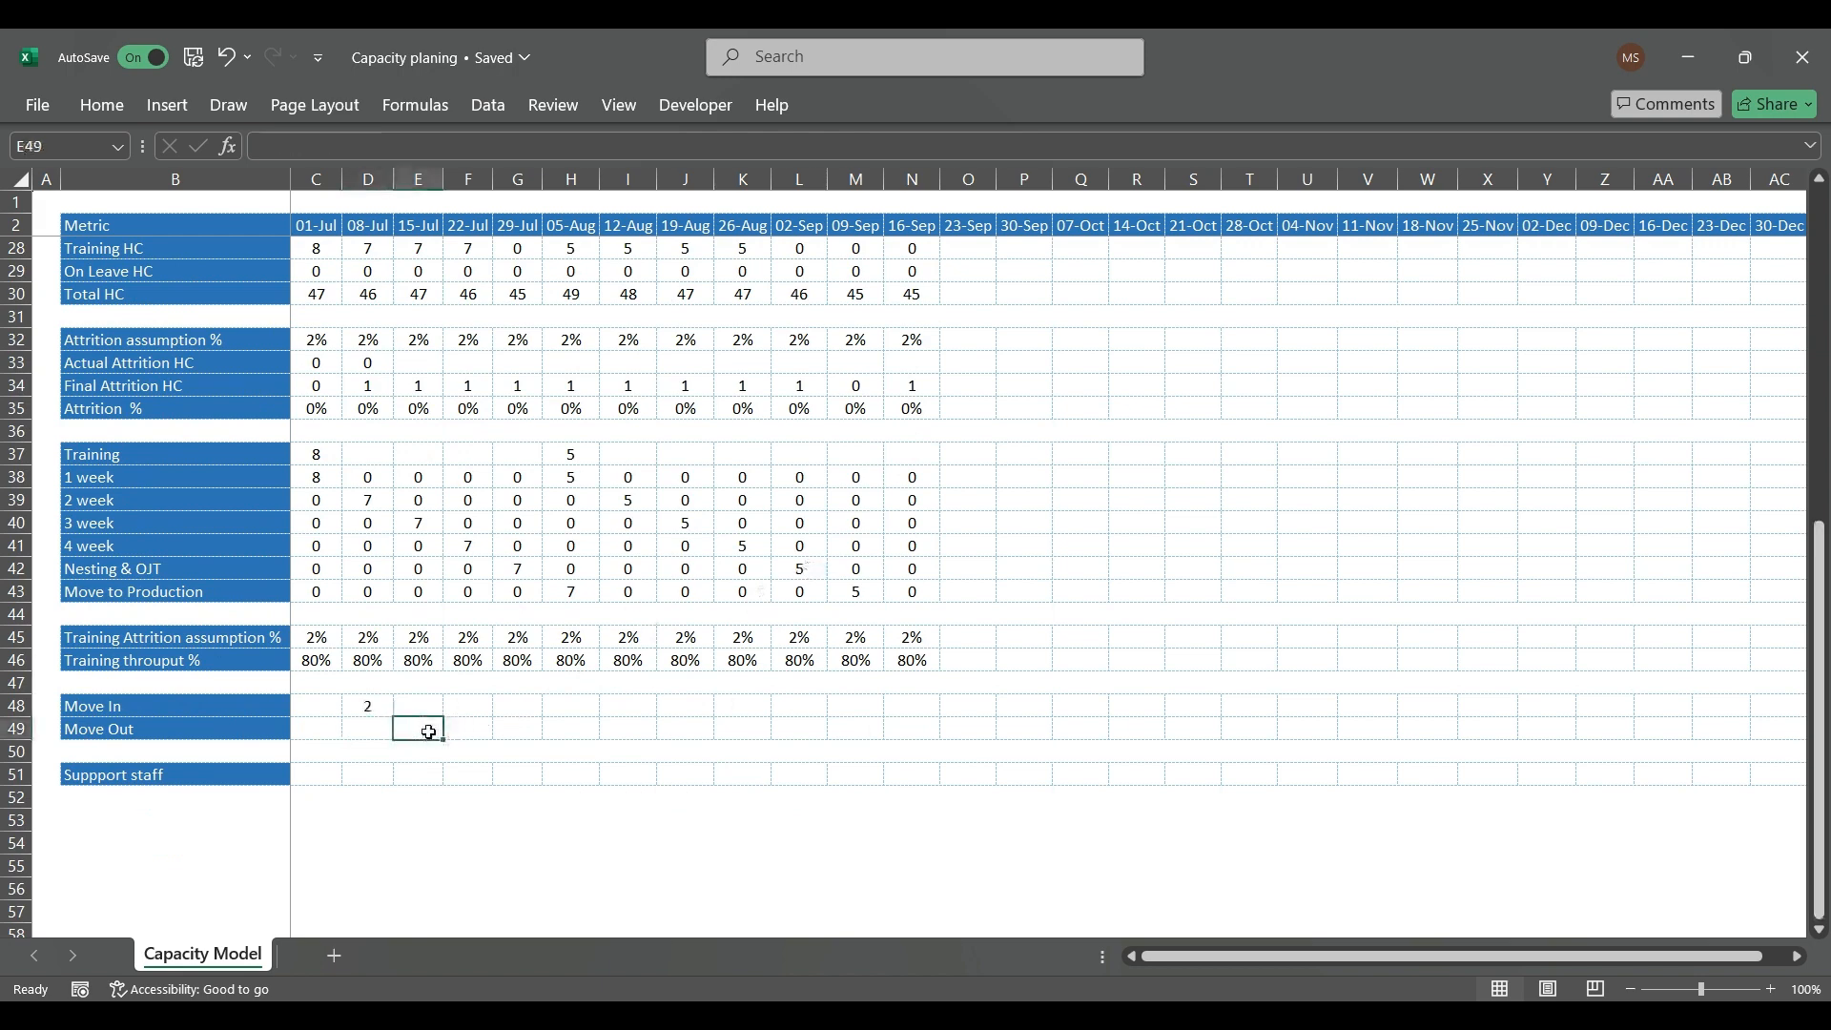
text(2)
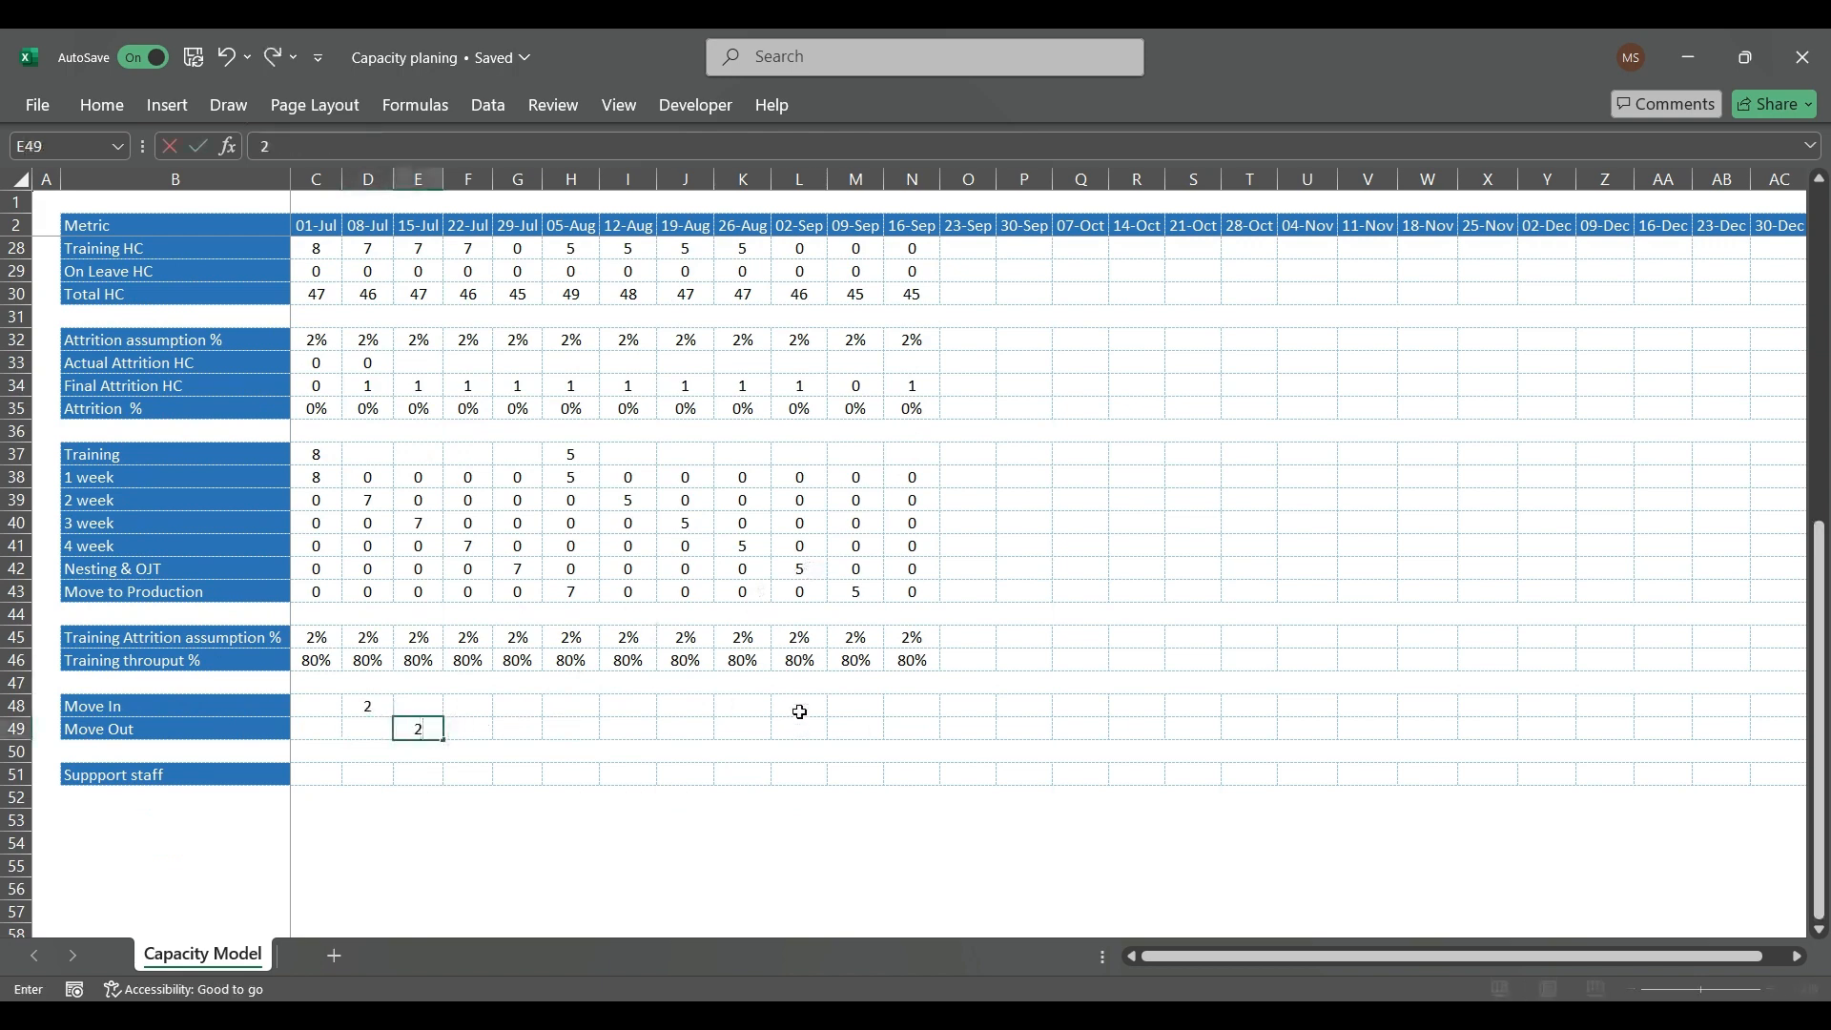
key(Return)
Step: Subtract the 08-Jul Move Out from the 08-Jul Production Closing HC (D24), making the formula =D23-(C34+C29)-D49
scroll(401, 513, up, 5)
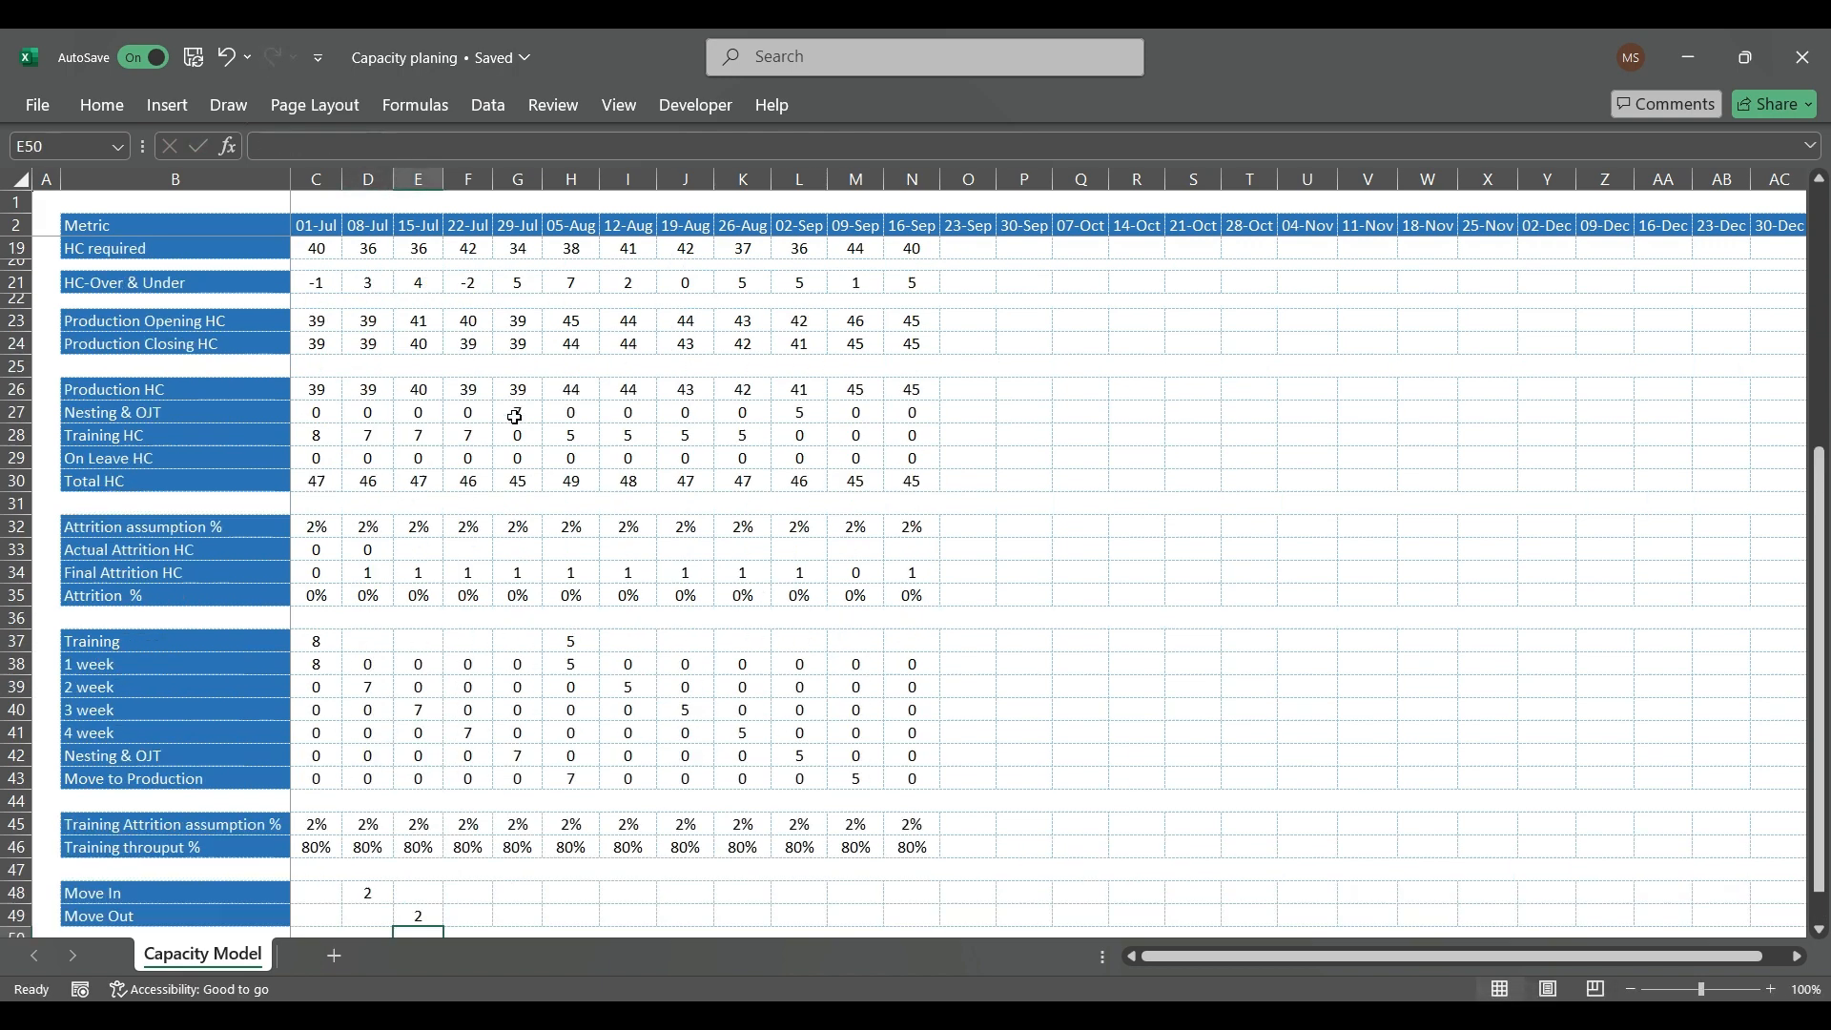
click(370, 498)
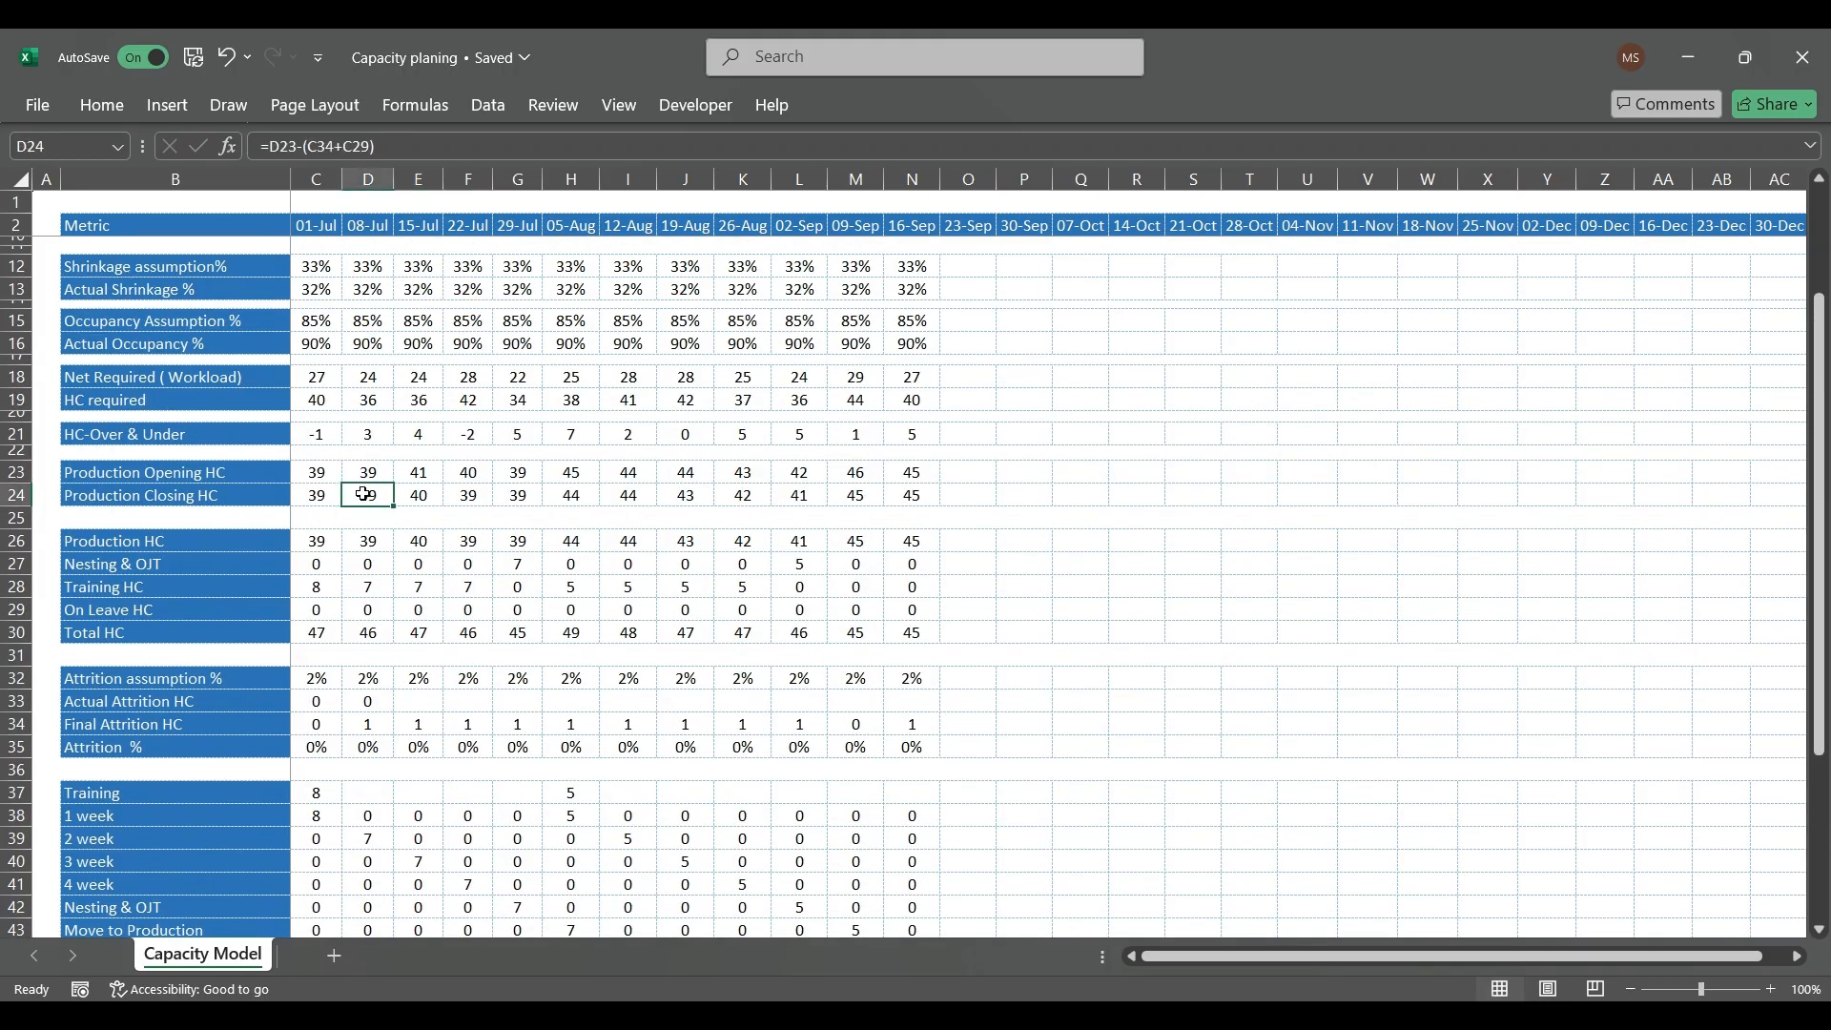
key(F2)
text(-)
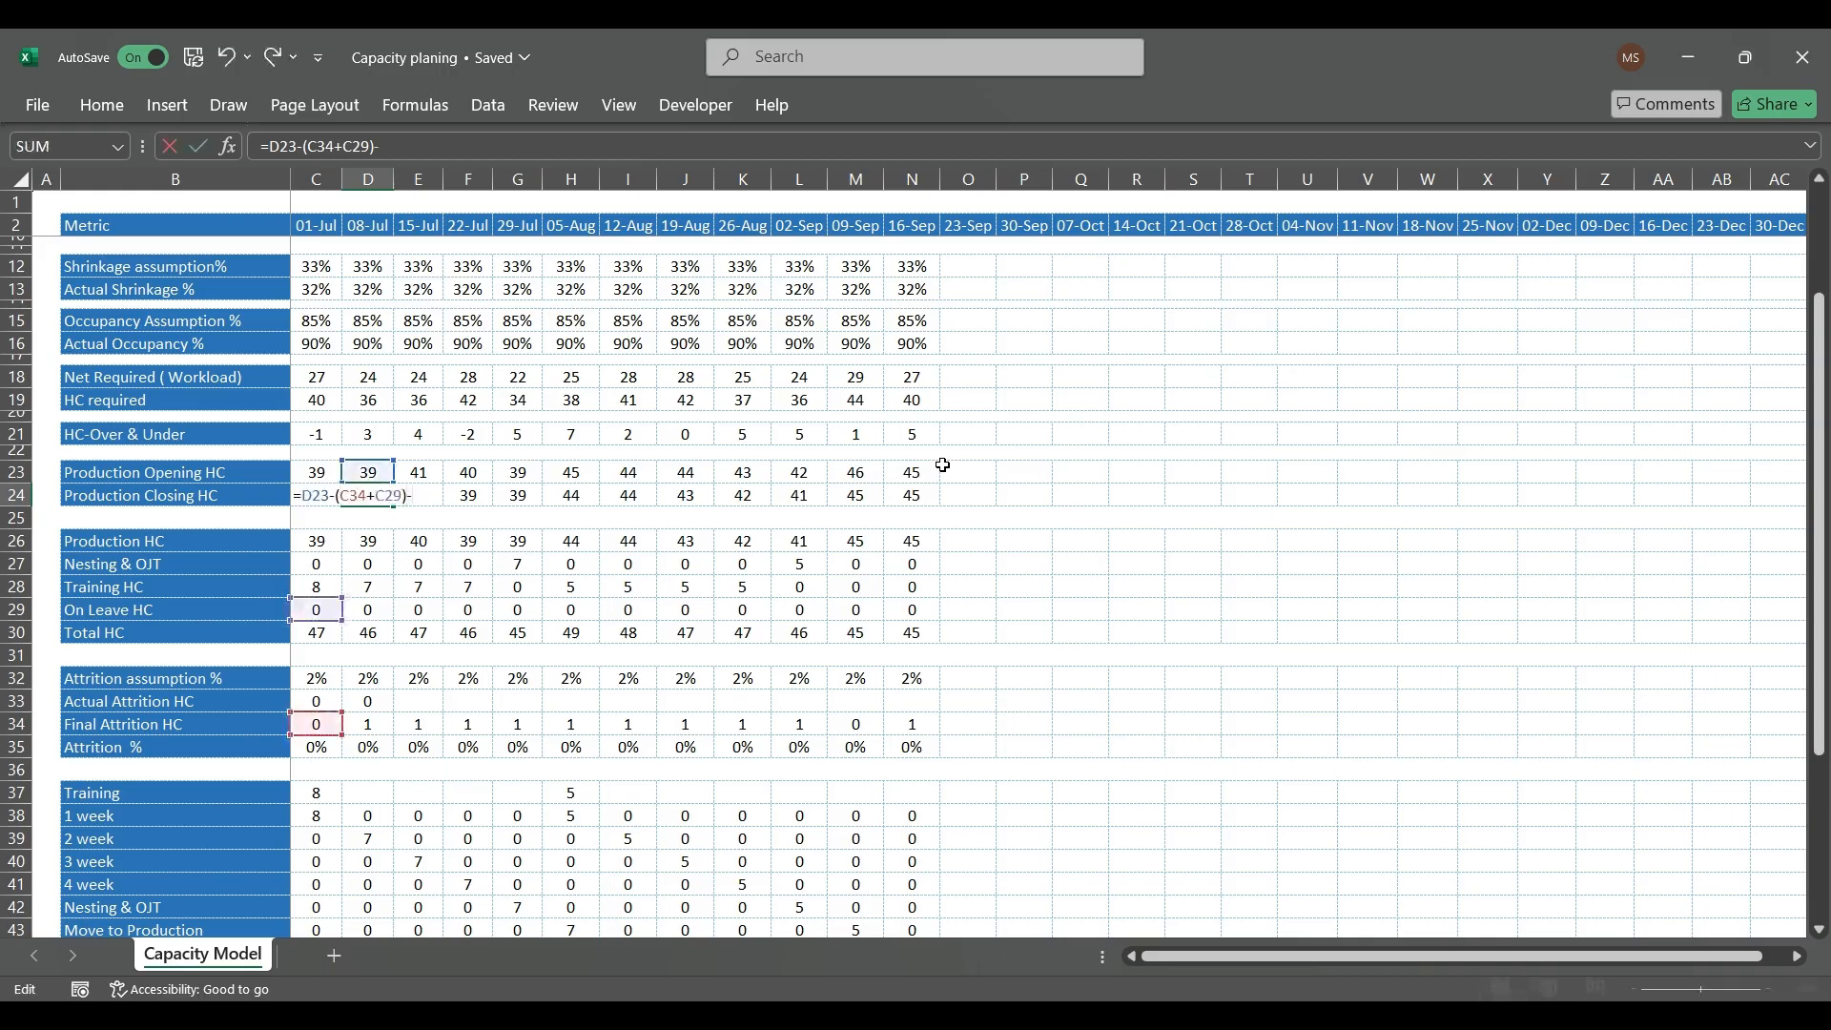
scroll(420, 681, down, 2)
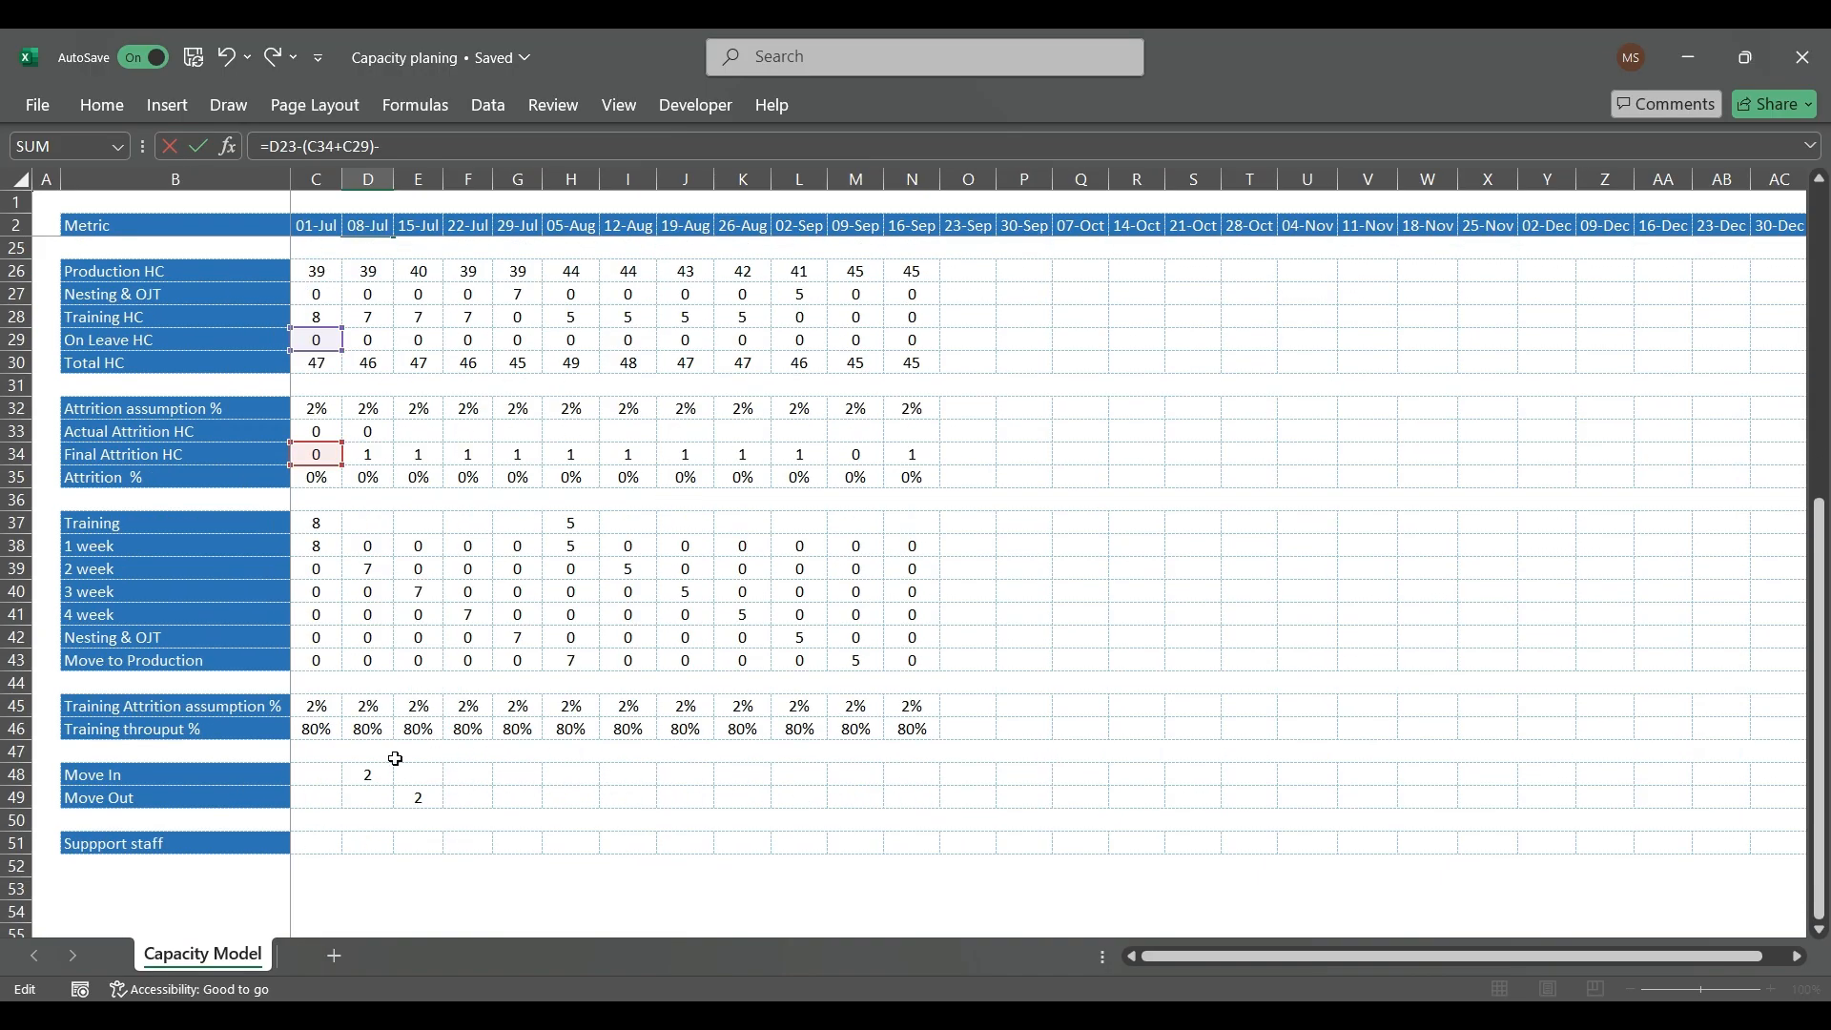
click(368, 804)
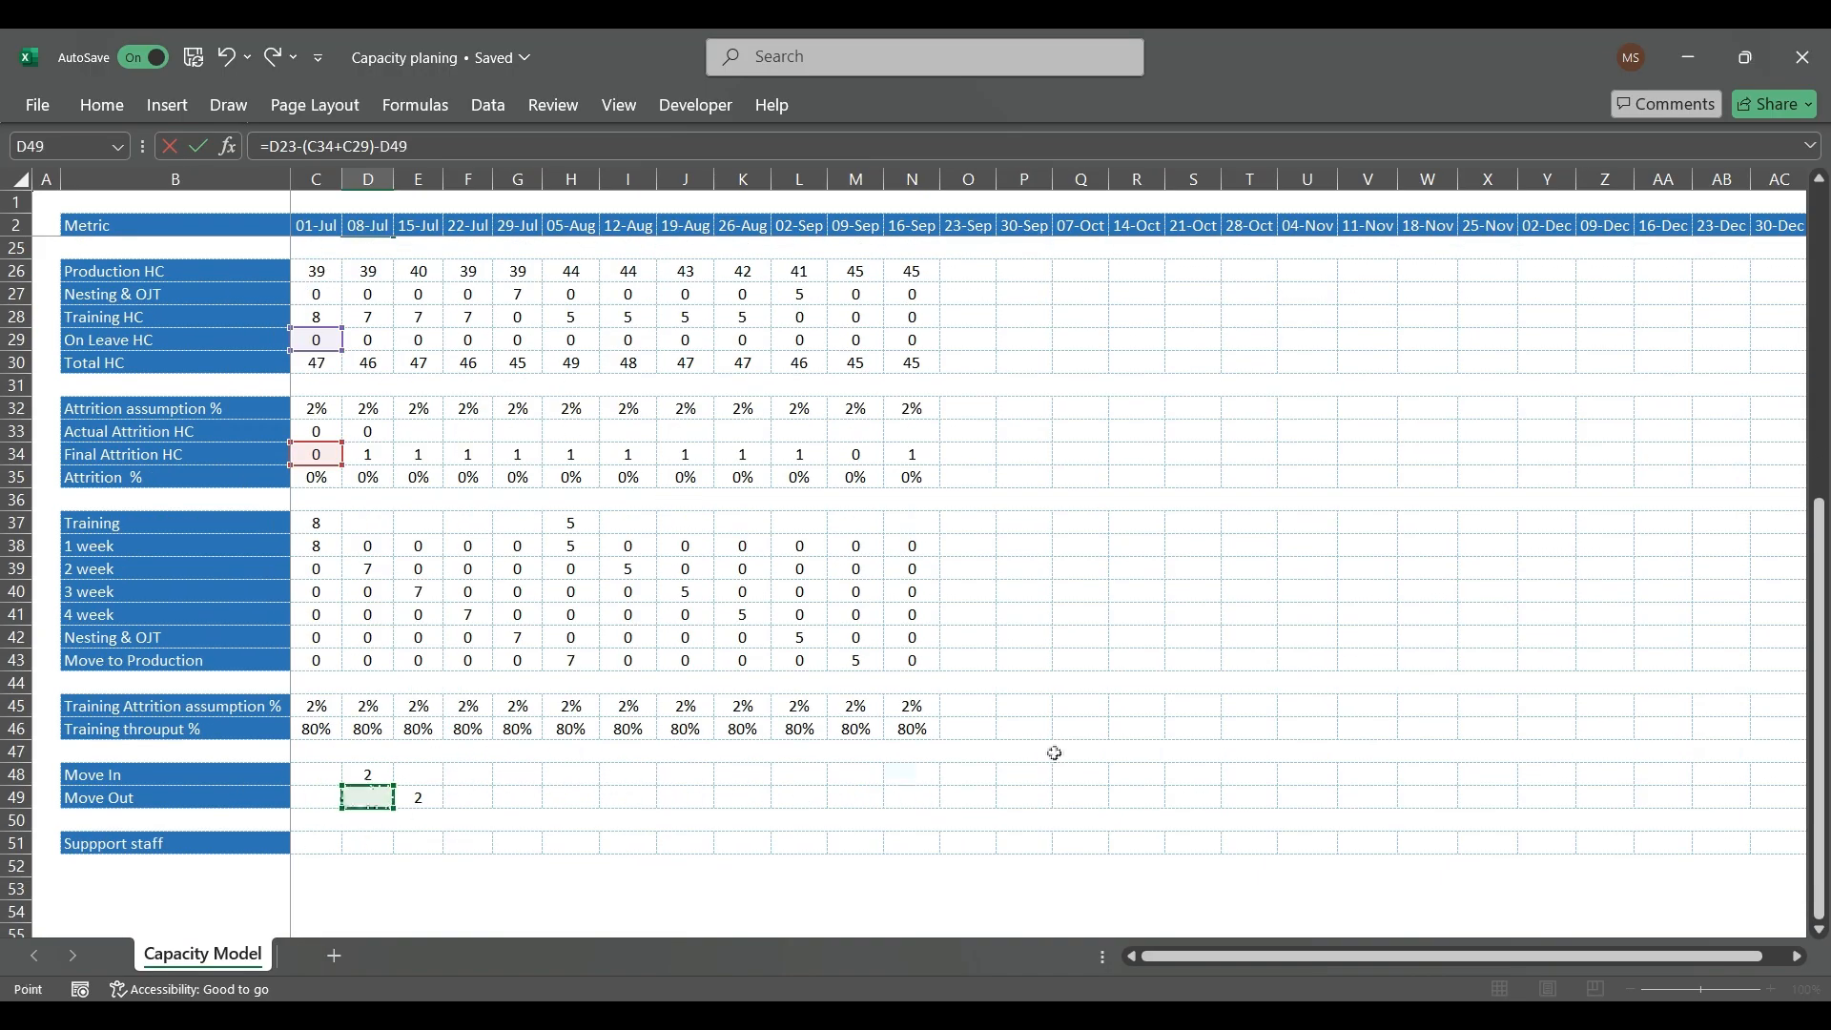
key(Return)
Step: Copy the 08-Jul Production Closing HC formula across the remaining weeks through 16-Sep (E24:N24)
key(Up)
key(Up)
key(Down)
key(ctrl+c)
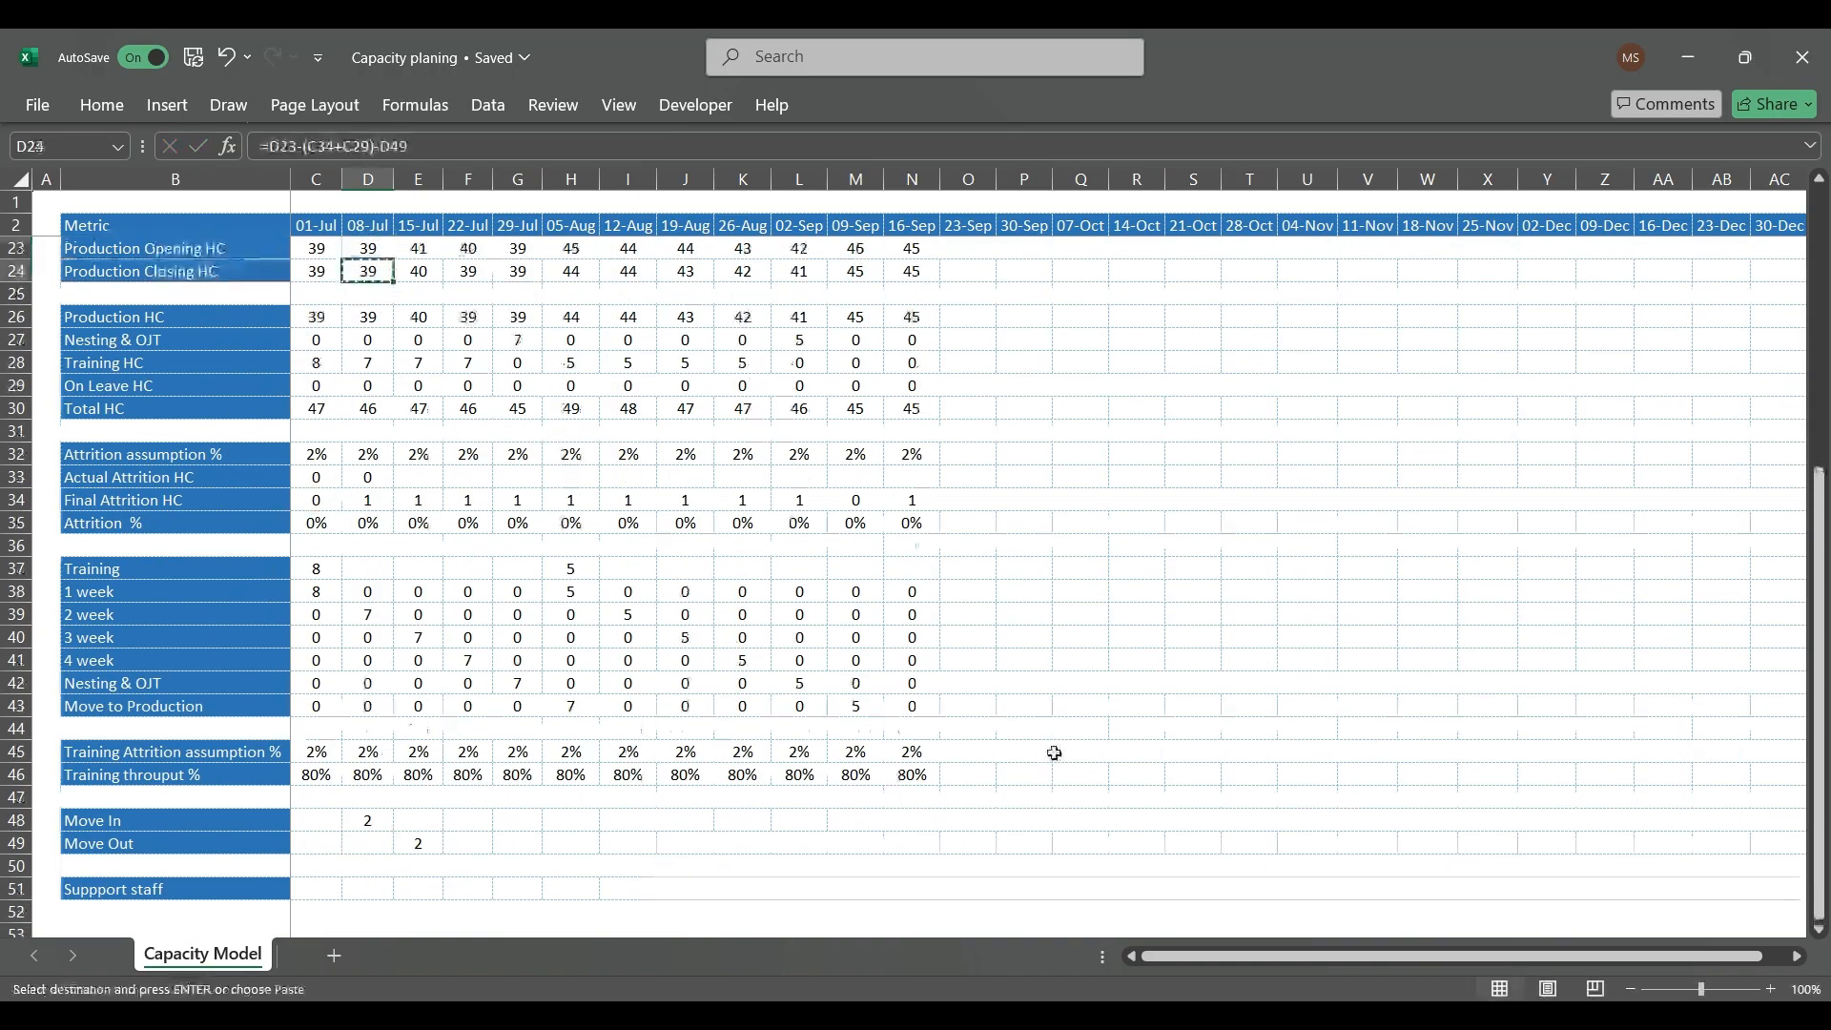
key(Right)
key(ctrl+shift+Right)
key(ctrl+v)
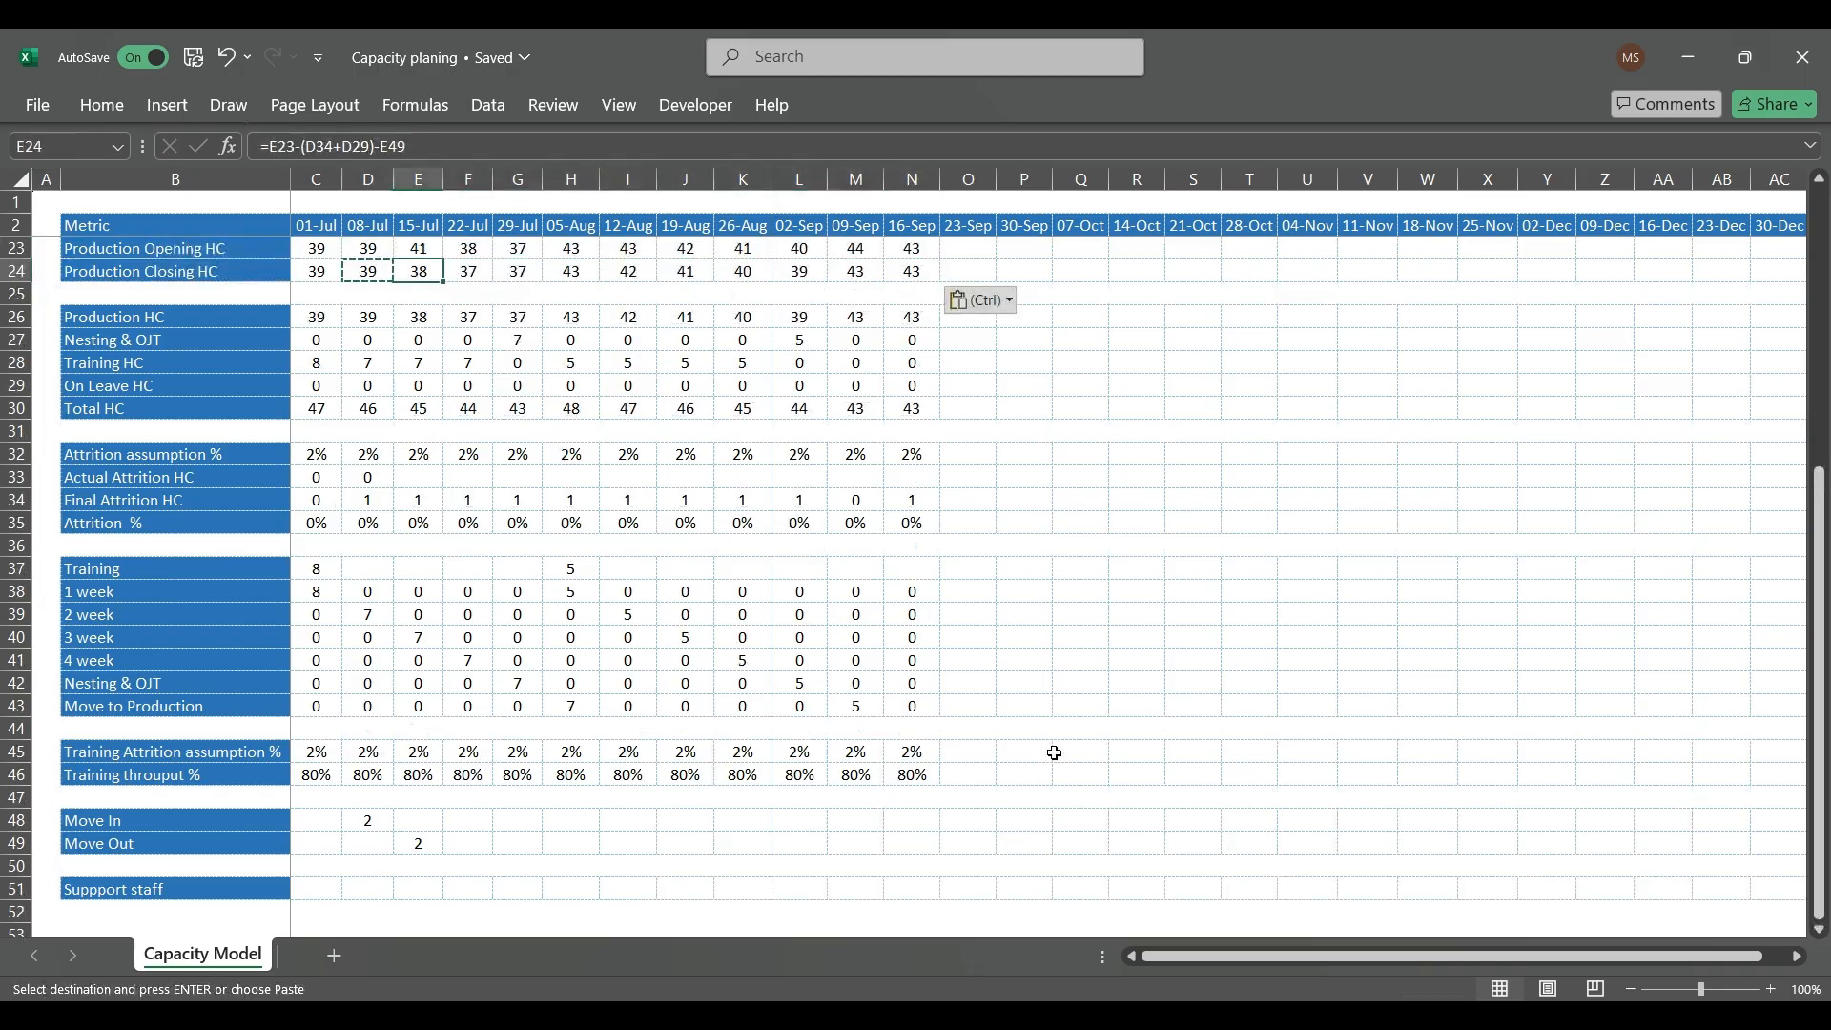
key(Escape)
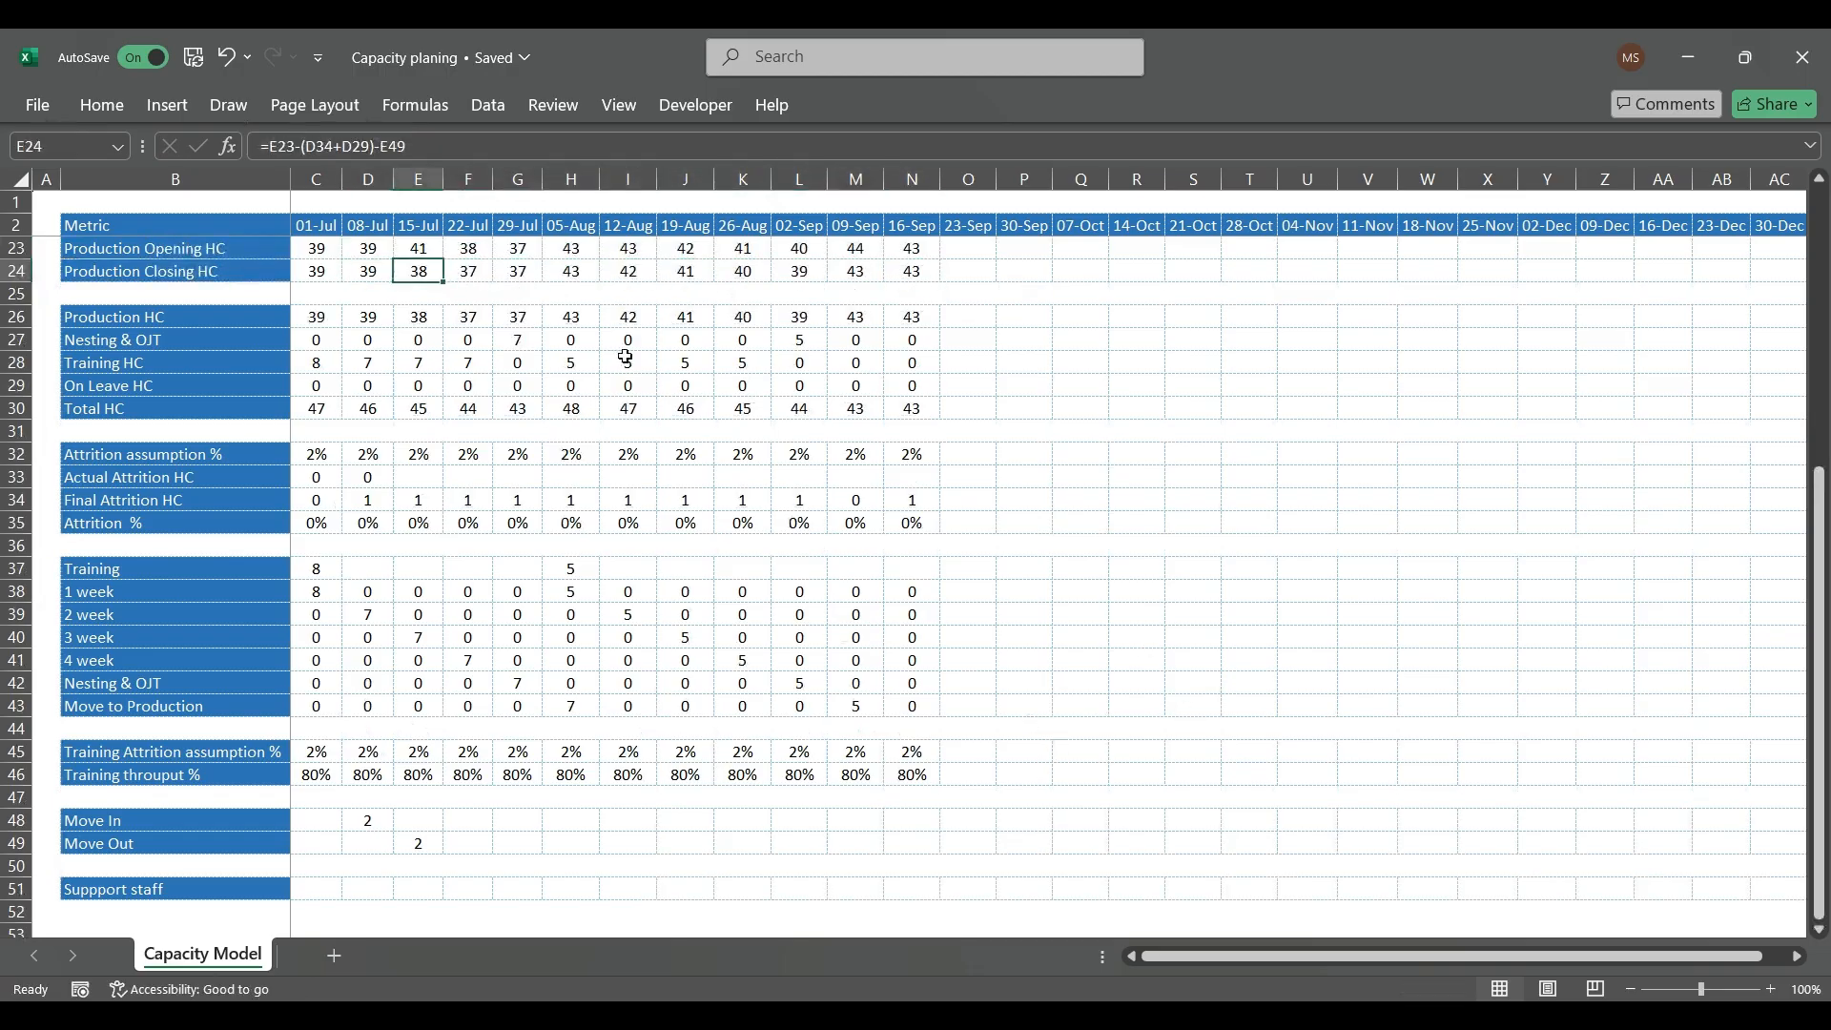
Step: Group the opening headcount and attrition part of the 15-Jul Production Closing HC (E24) in parentheses, making the formula =(E23-(D34+D29))-E49
click(425, 247)
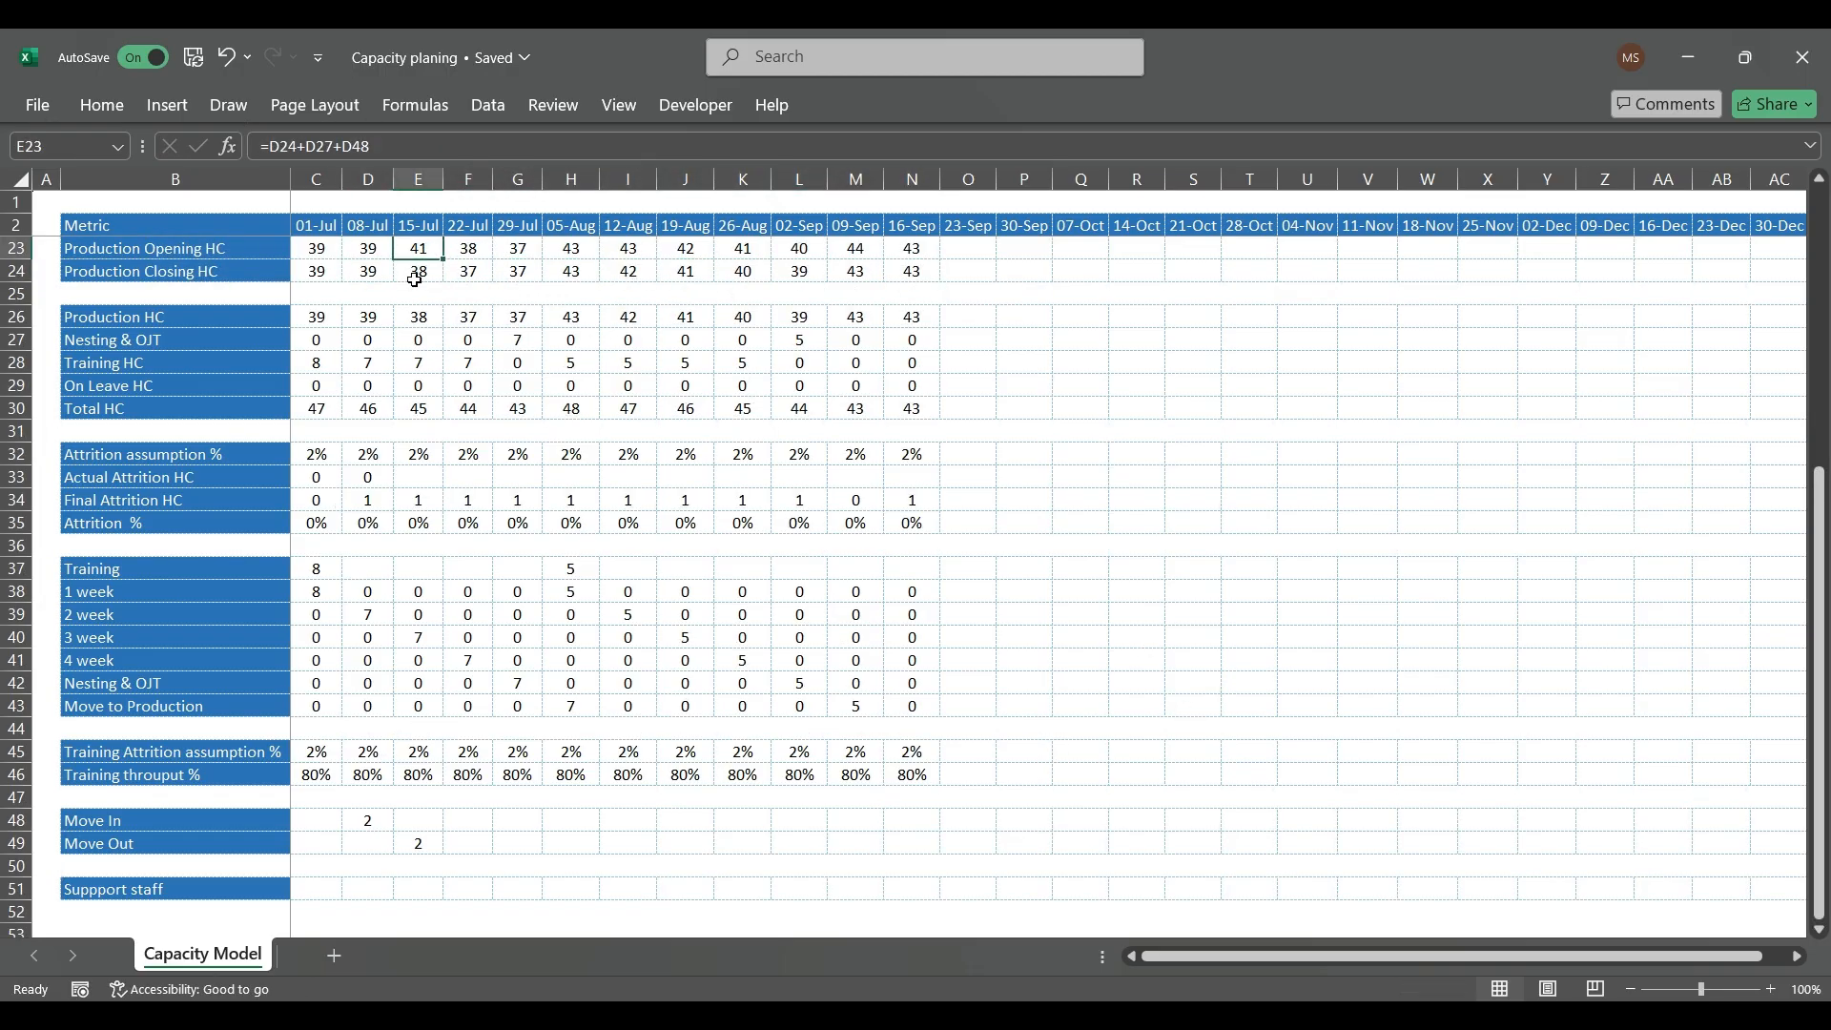
click(422, 273)
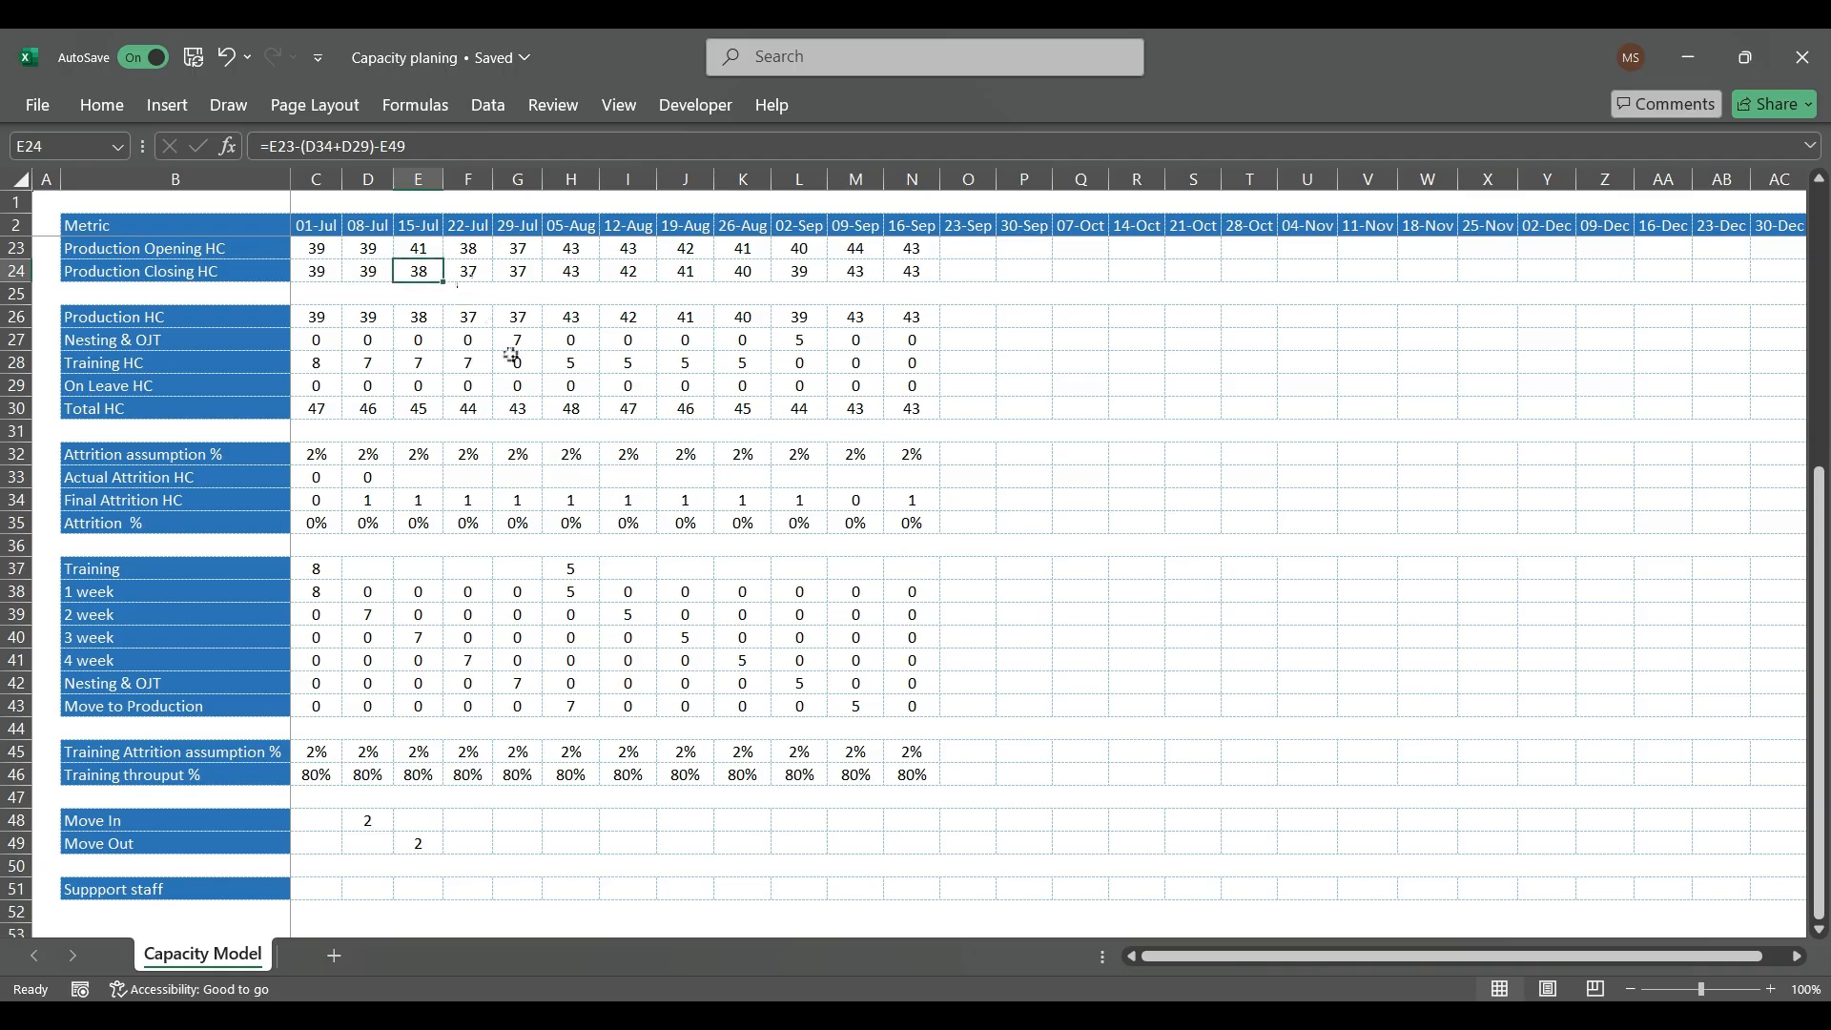
click(263, 149)
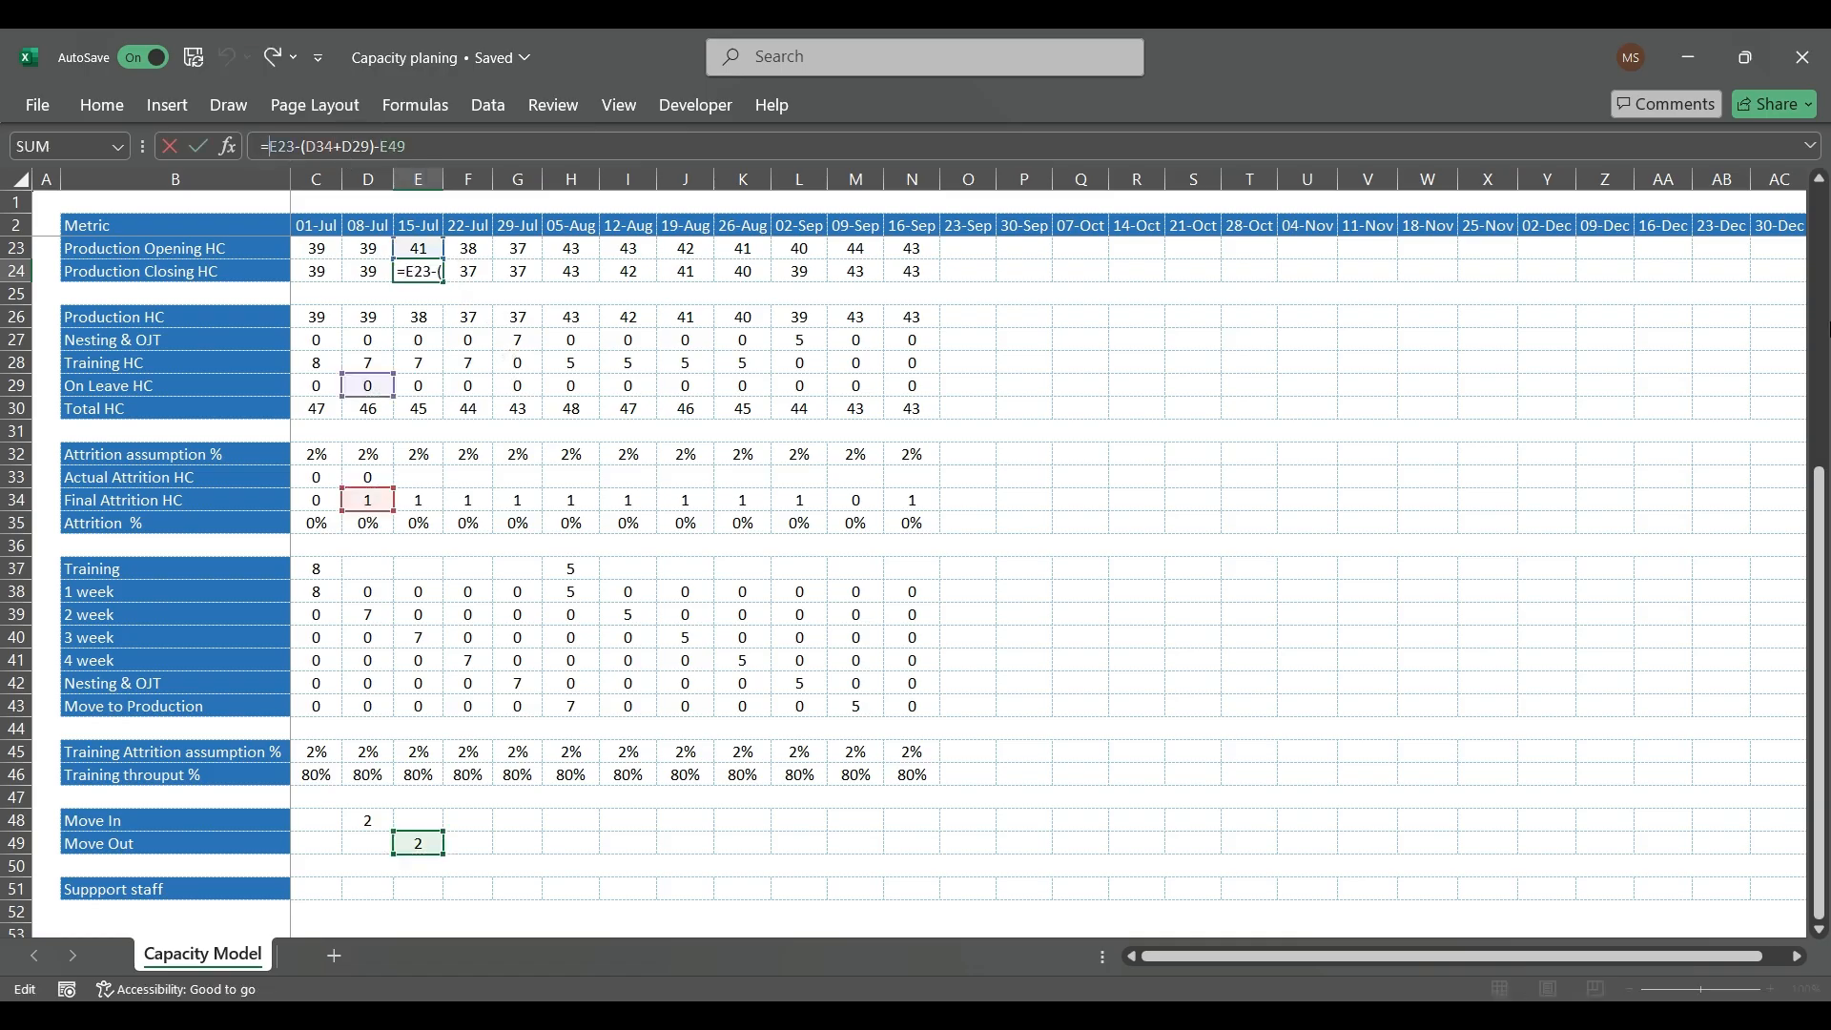
text(()
key(Right)
key(Right)
key(Right)
key(Right)
key(Right)
key(Right)
key(Right)
key(Right)
key(Right)
key(Right)
key(Right)
key(Right)
key(Right)
key(Right)
key(Right)
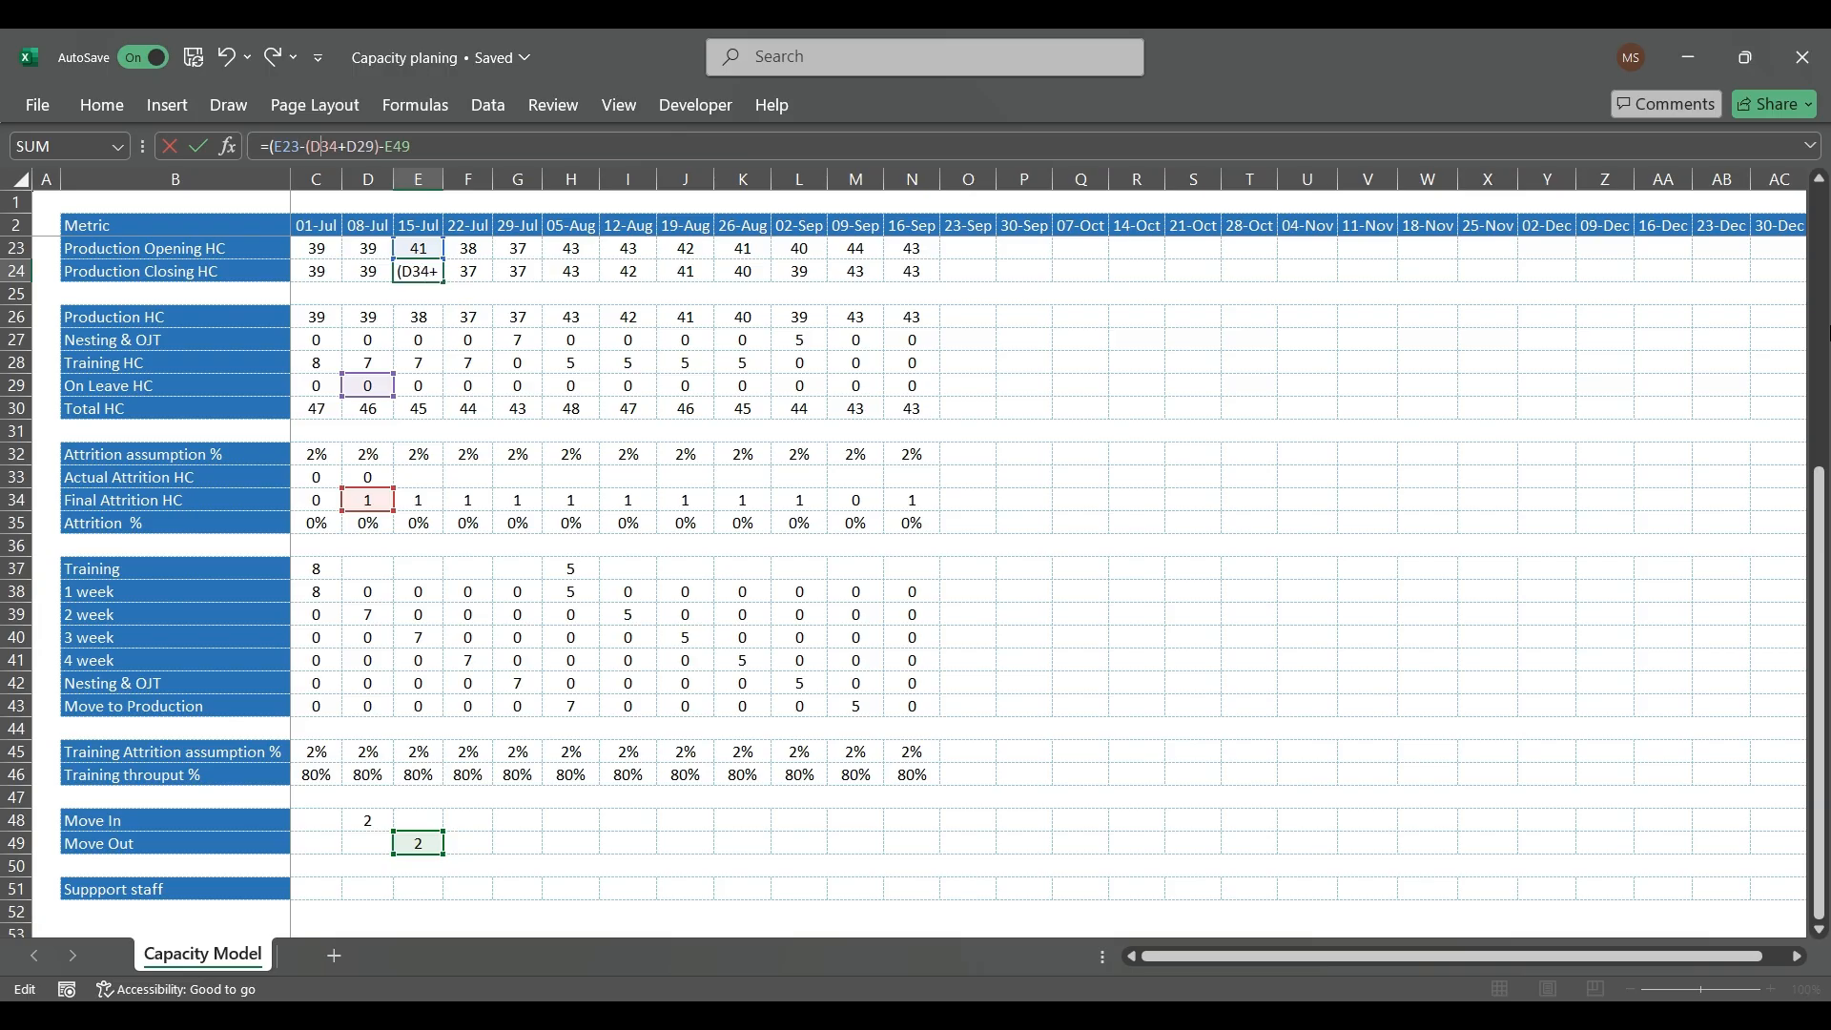
key(Left)
key(Left)
text())
key(Return)
Step: Copy the parenthesised 15-Jul Production Closing HC formula across the weeks through 16-Sep (E24:N24) and back to 08-Jul (D24)
key(Up)
key(ctrl+c)
key(ctrl+shift+Right)
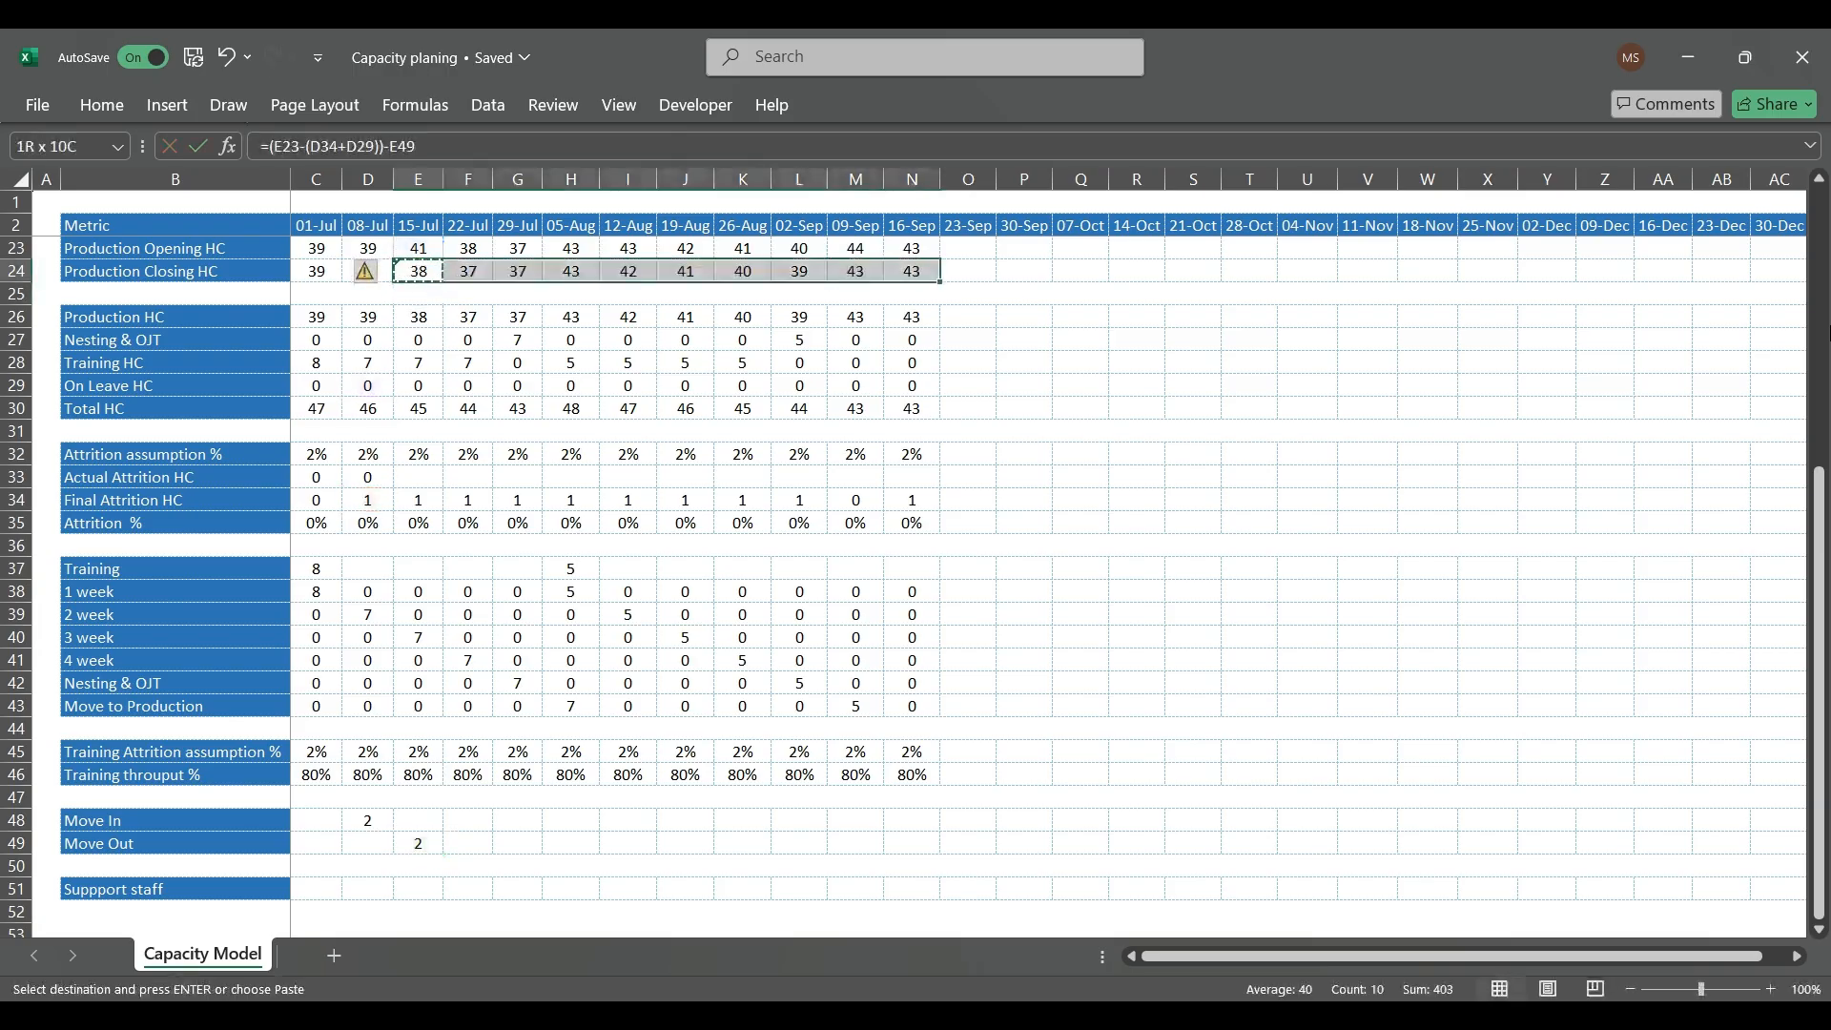
key(ctrl+v)
key(Left)
key(Right)
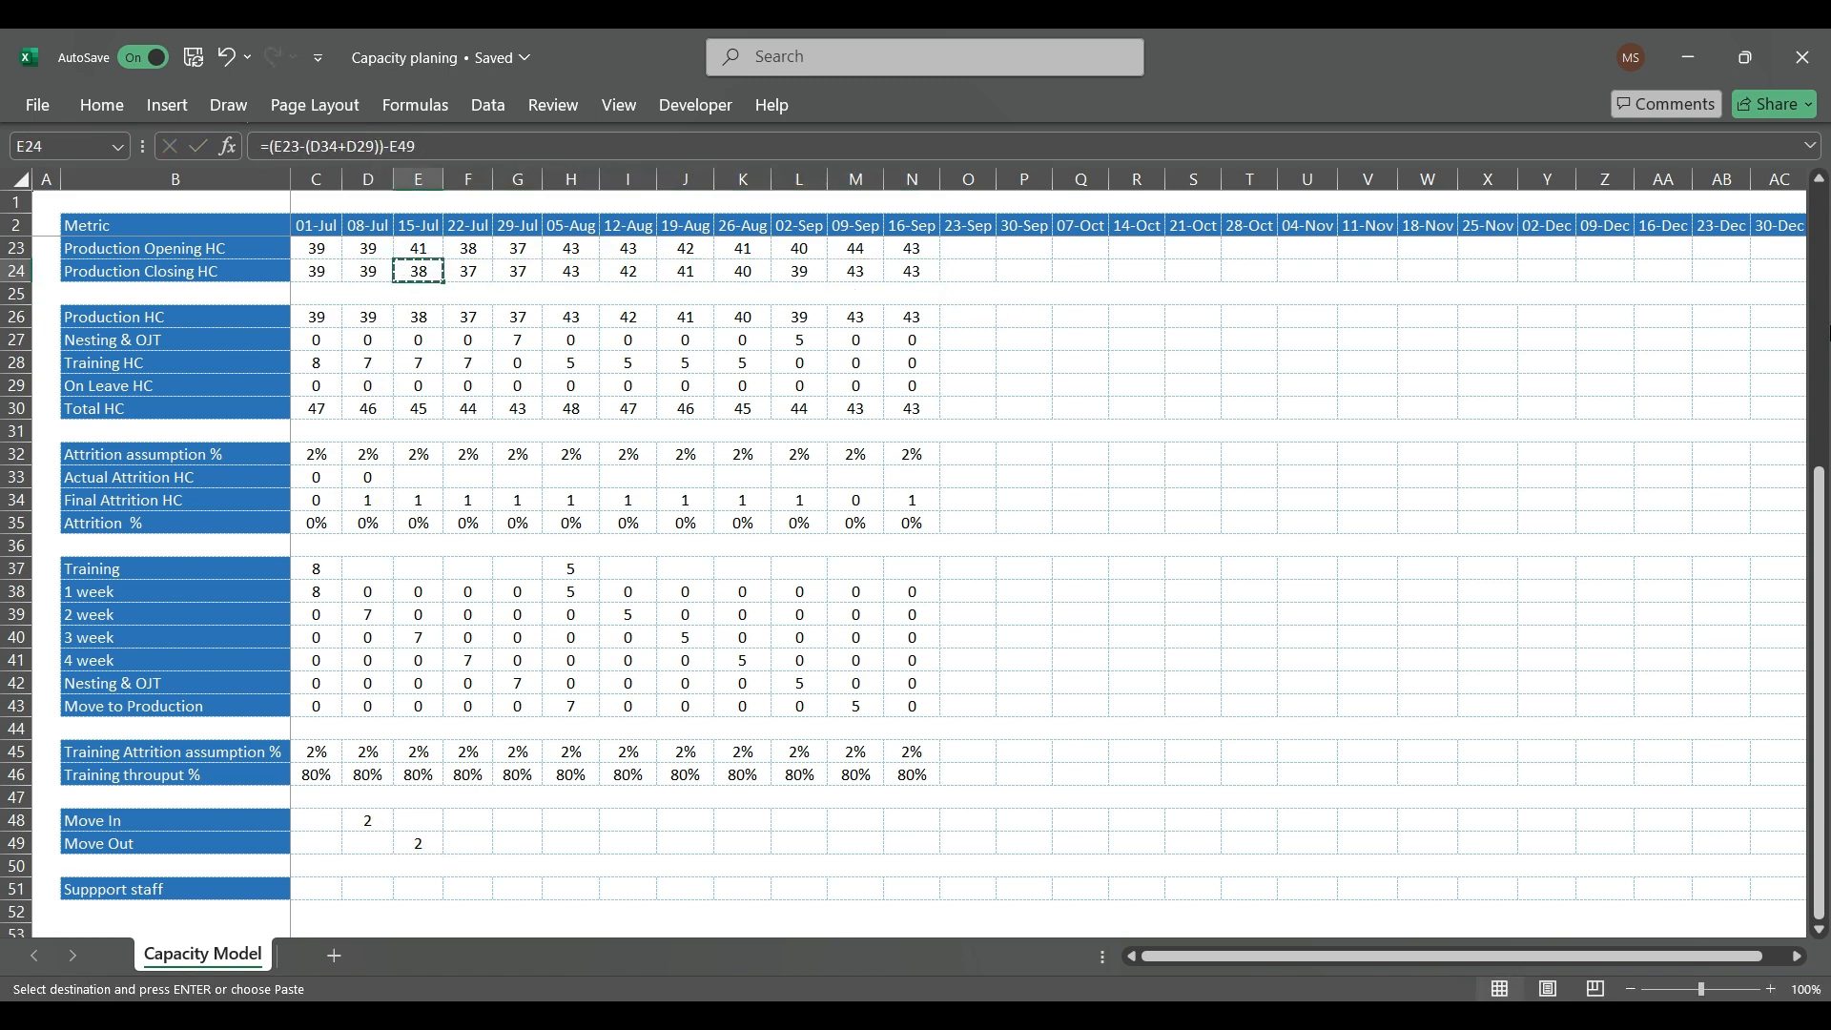
key(Left)
key(ctrl+v)
key(Escape)
key(Left)
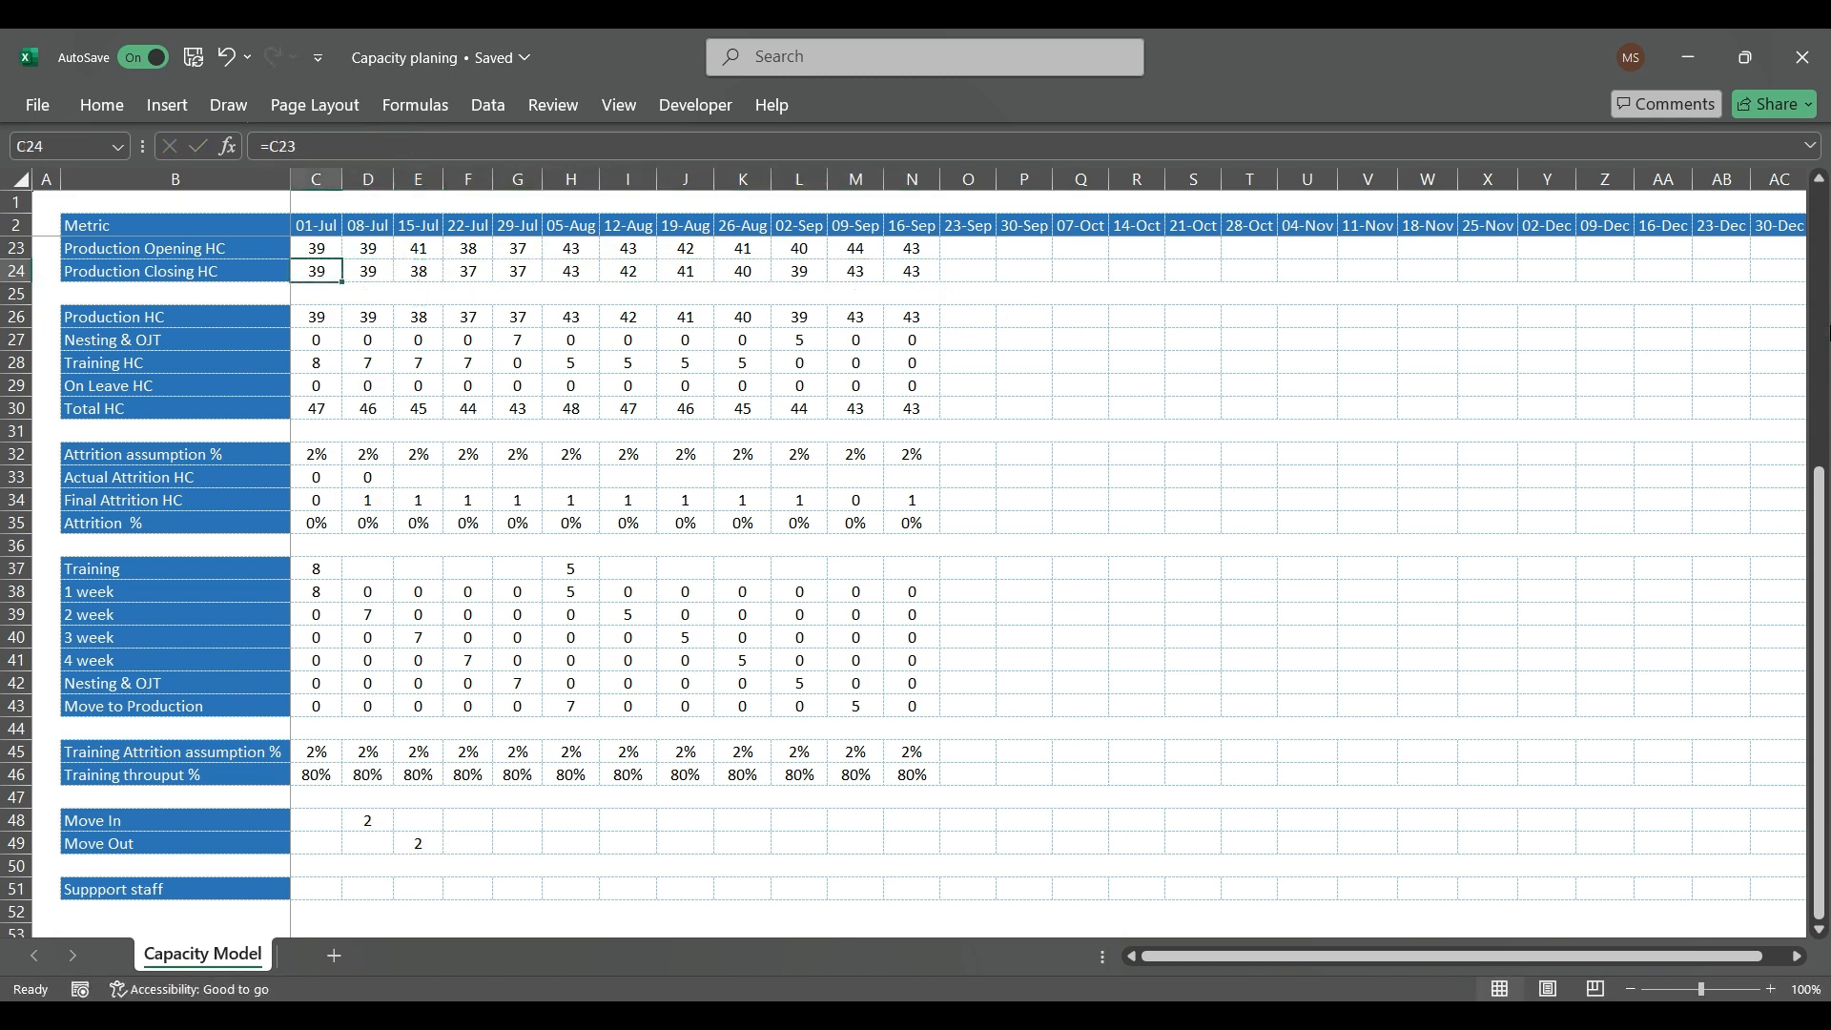
key(Right)
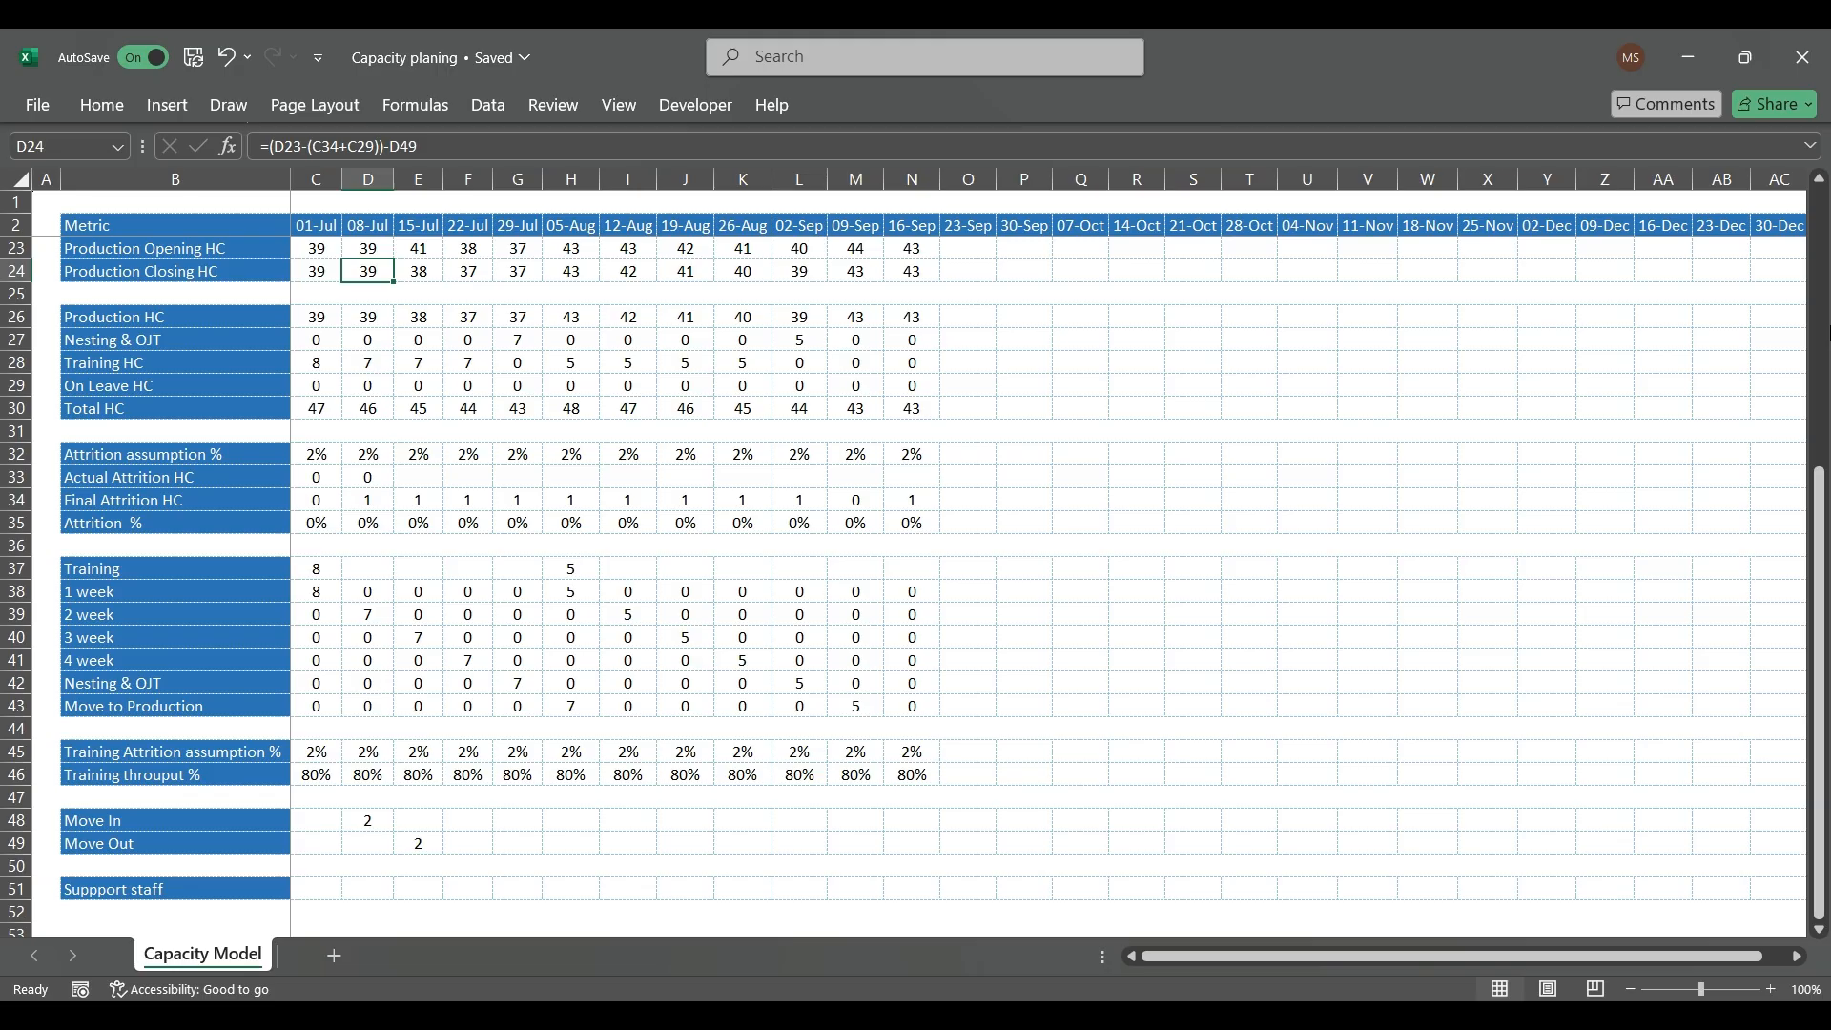
Step: Enter sample Support staff headcounts of 5, 6 and 7 for 15-Jul, 22-Jul and 29-Jul (E51:G51)
scroll(532, 574, up, 5)
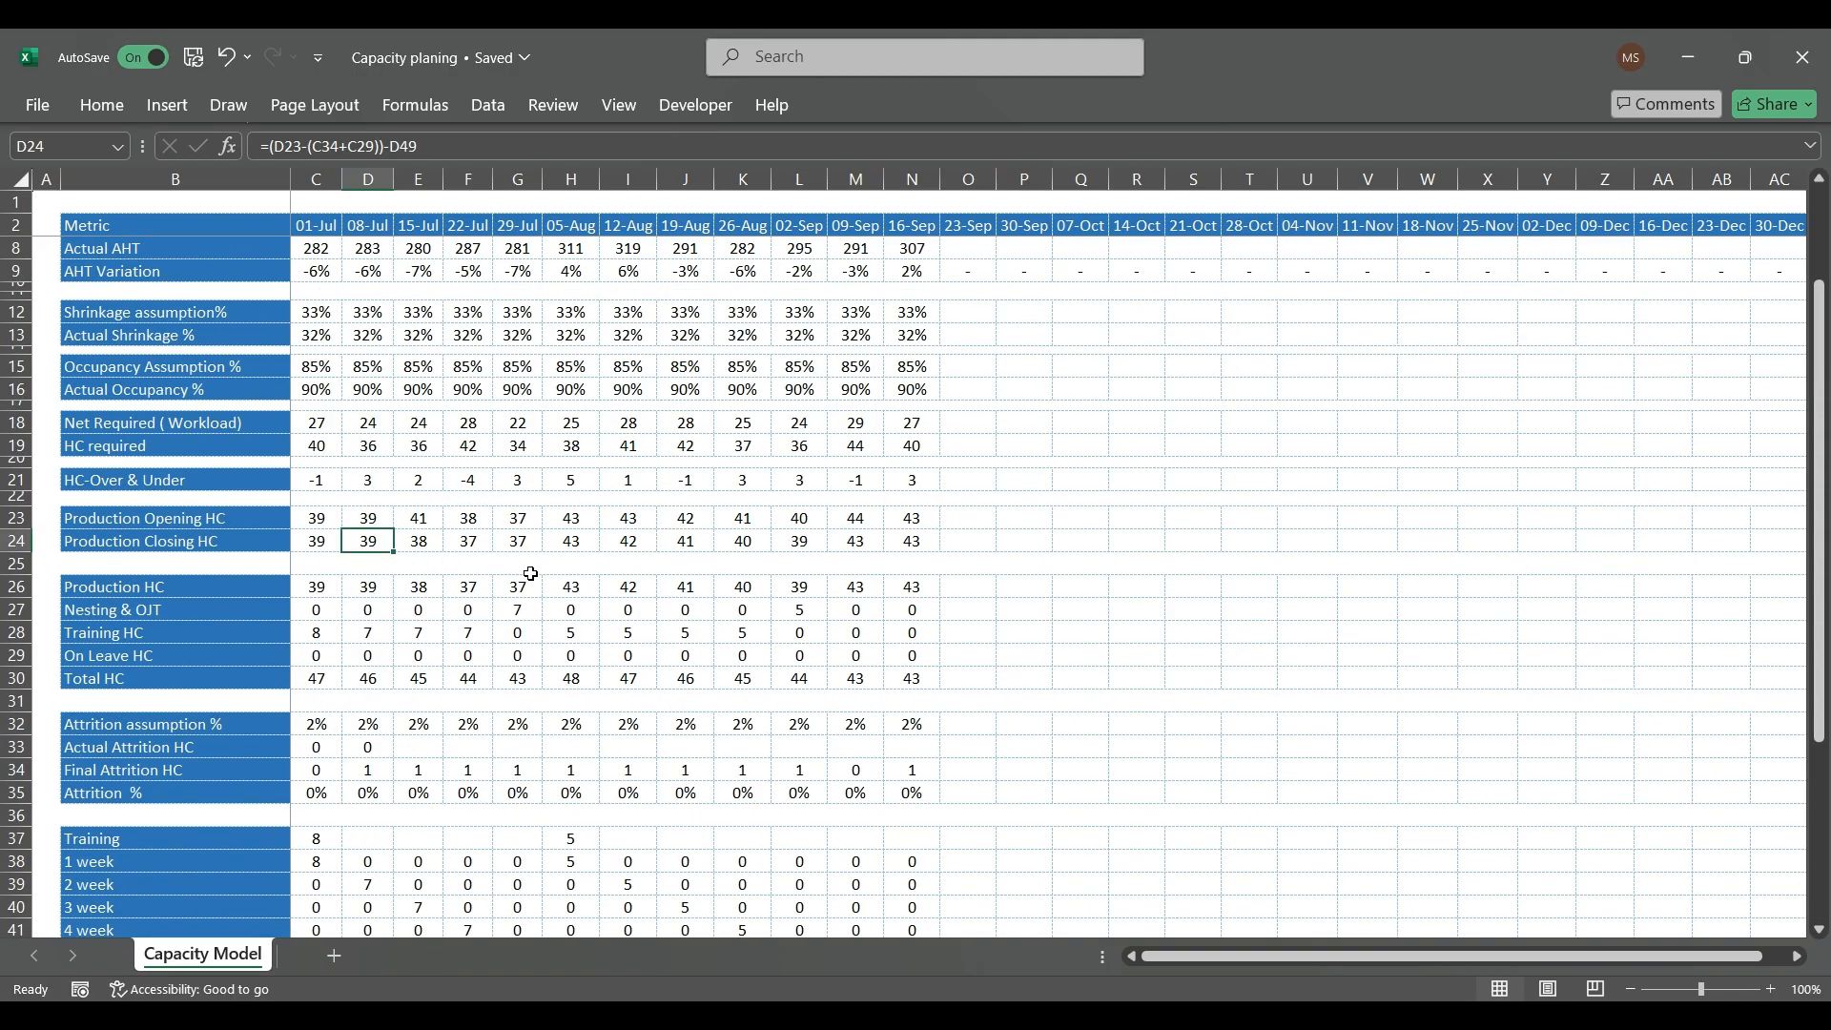
scroll(531, 575, up, 2)
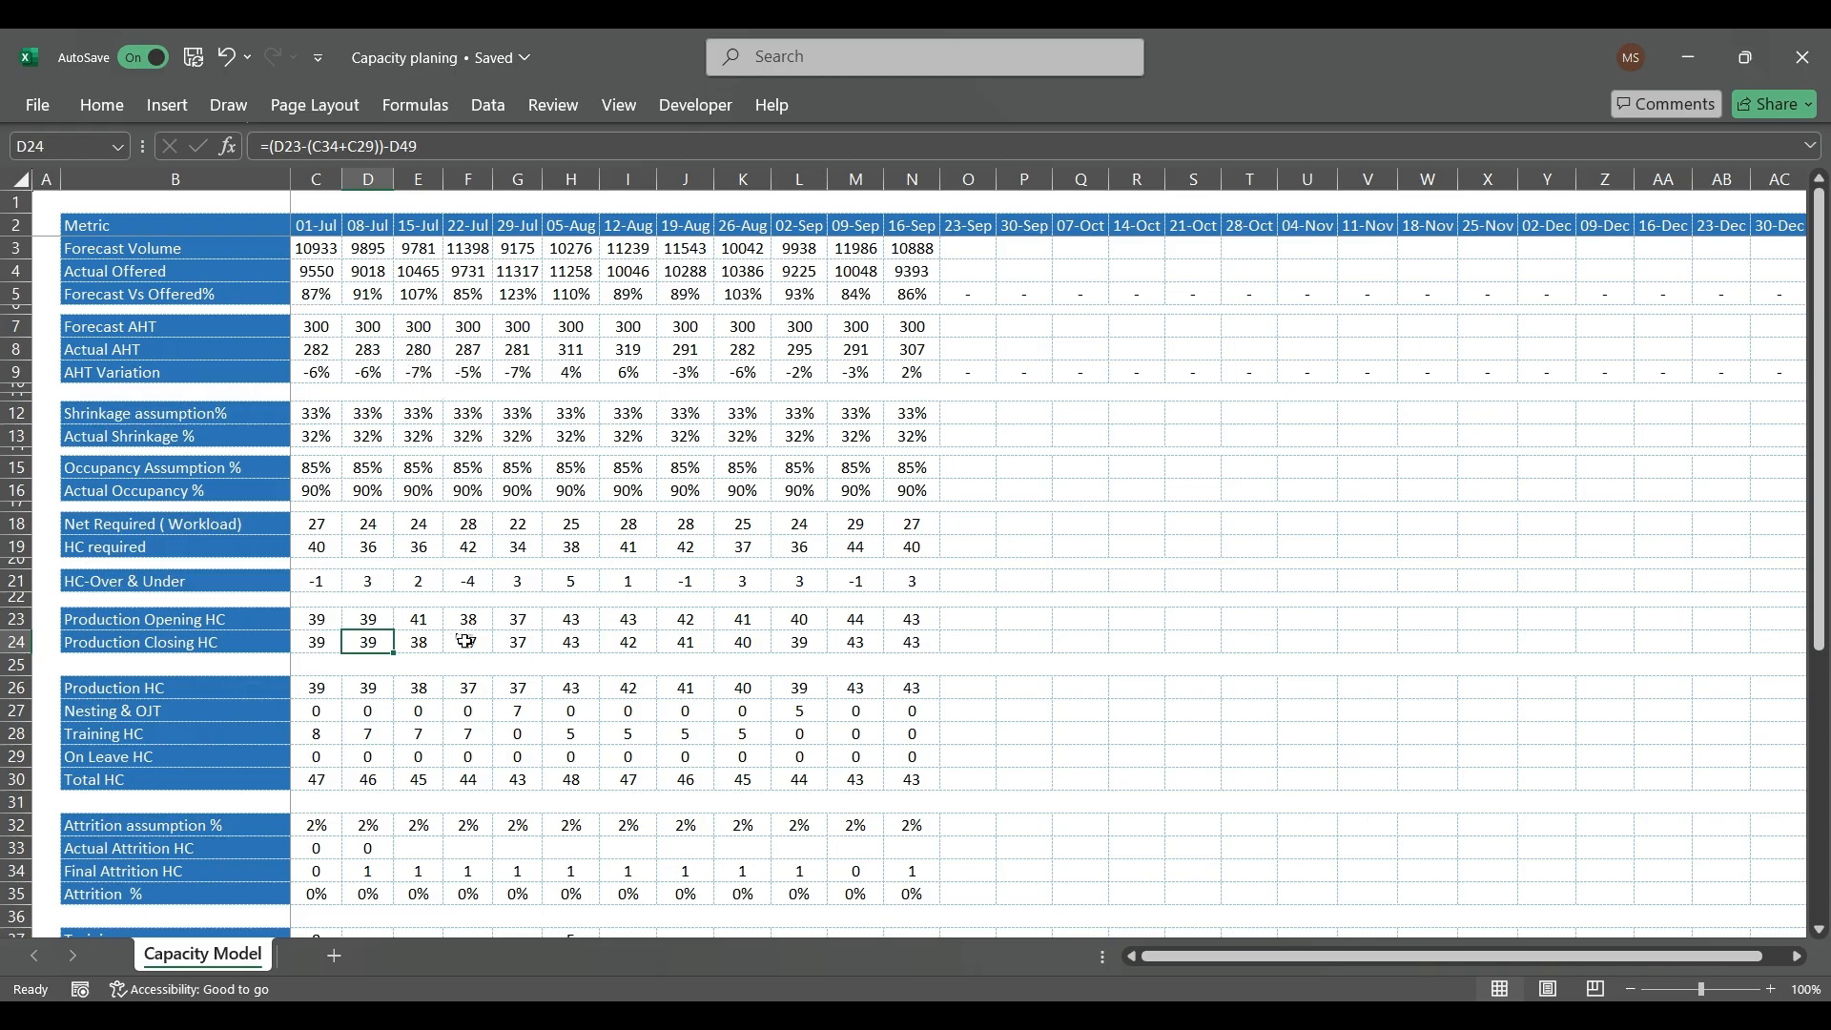
scroll(467, 642, down, 6)
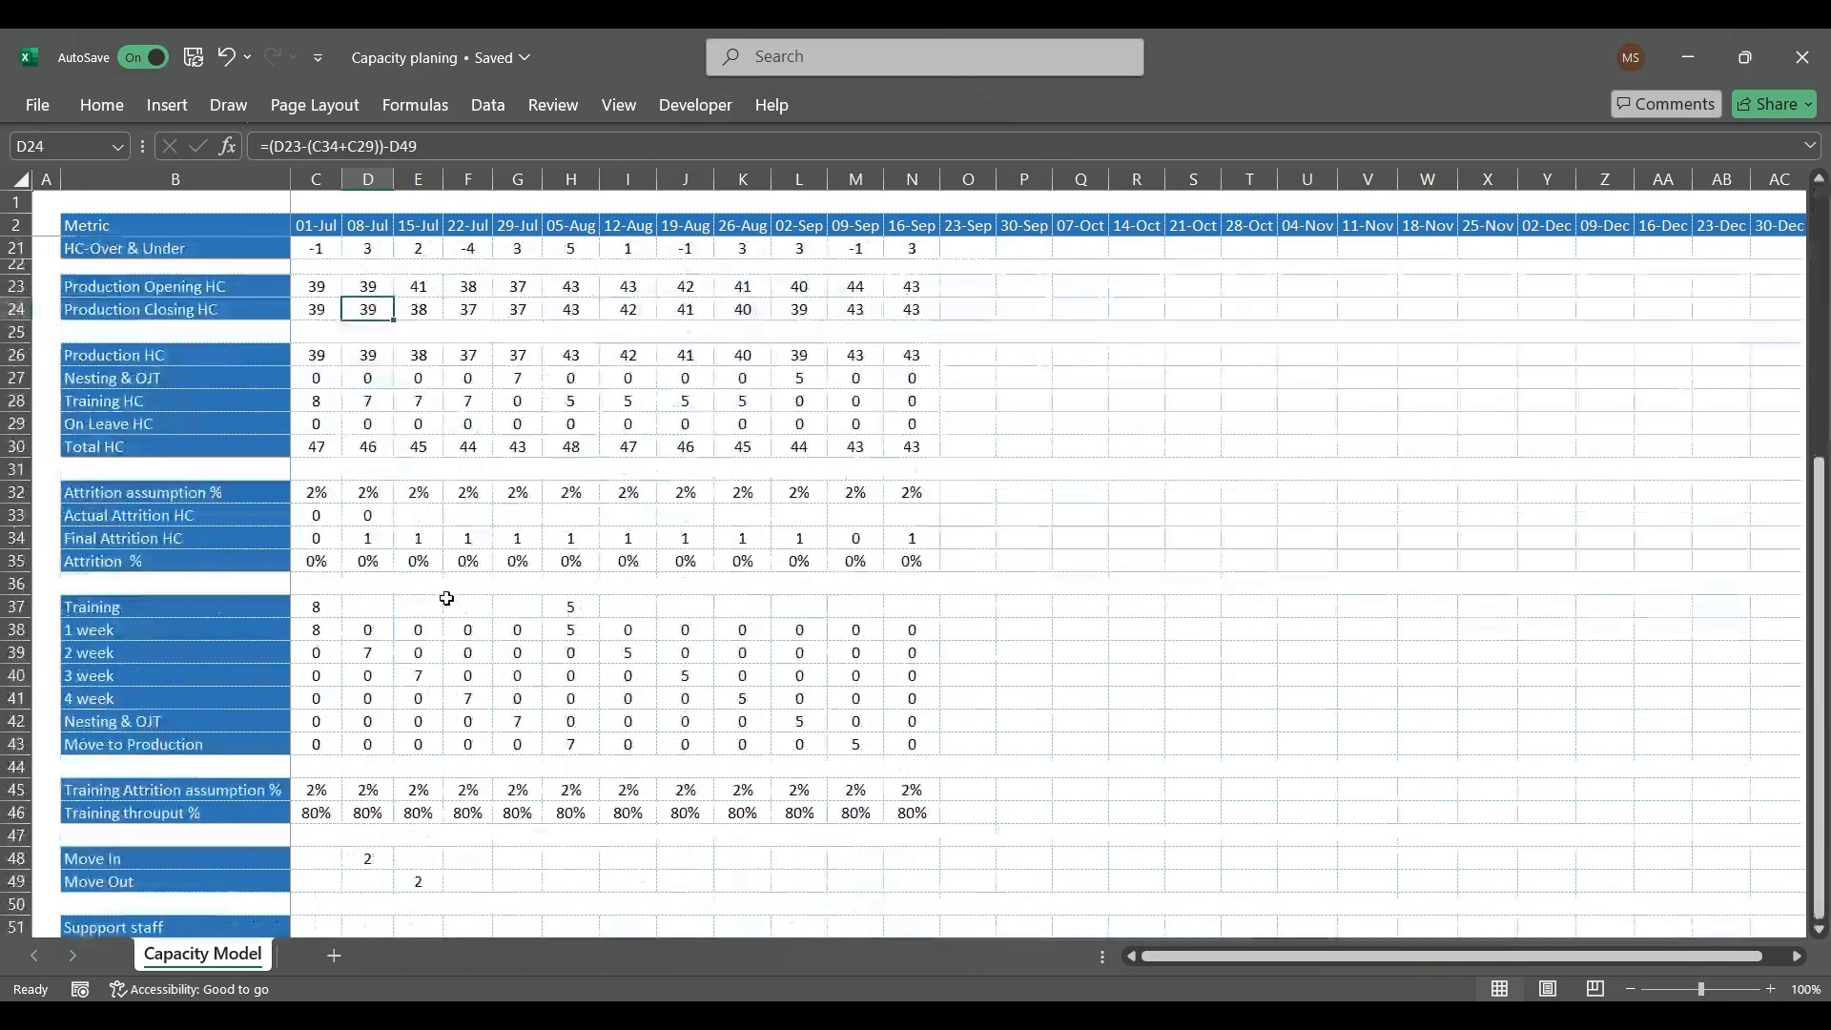
scroll(435, 634, down, 2)
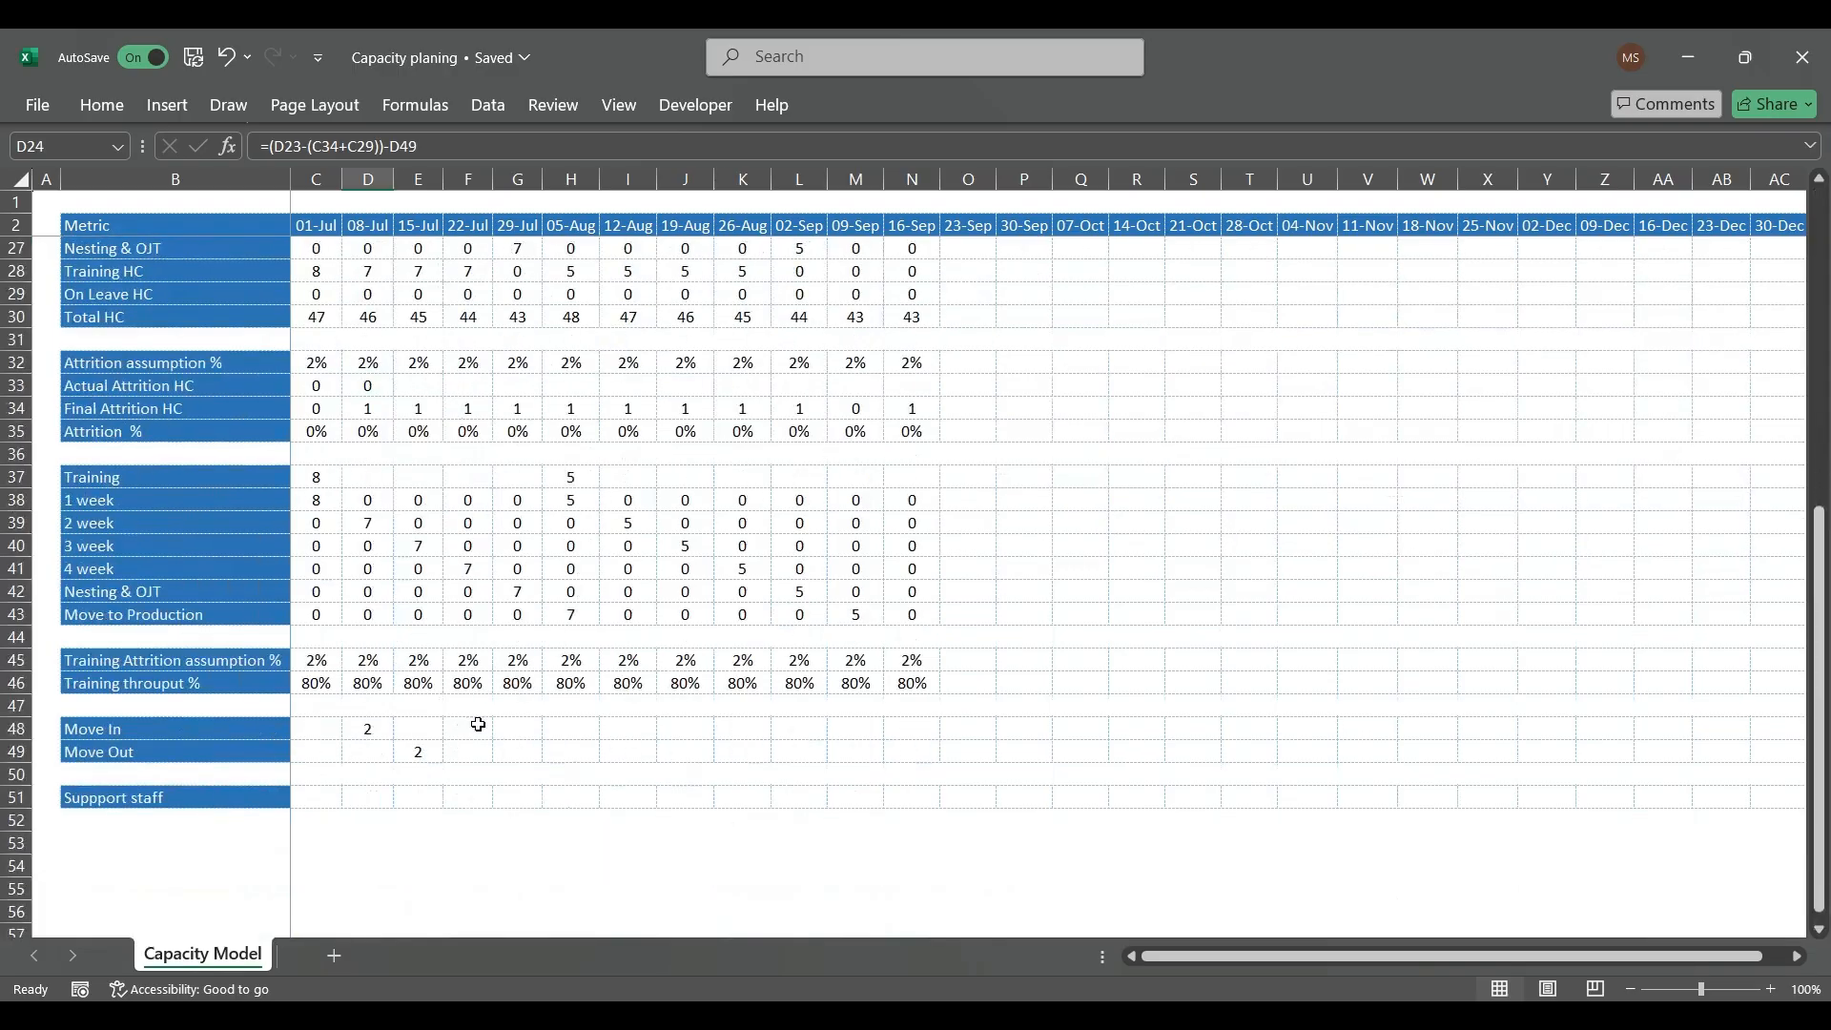
click(331, 795)
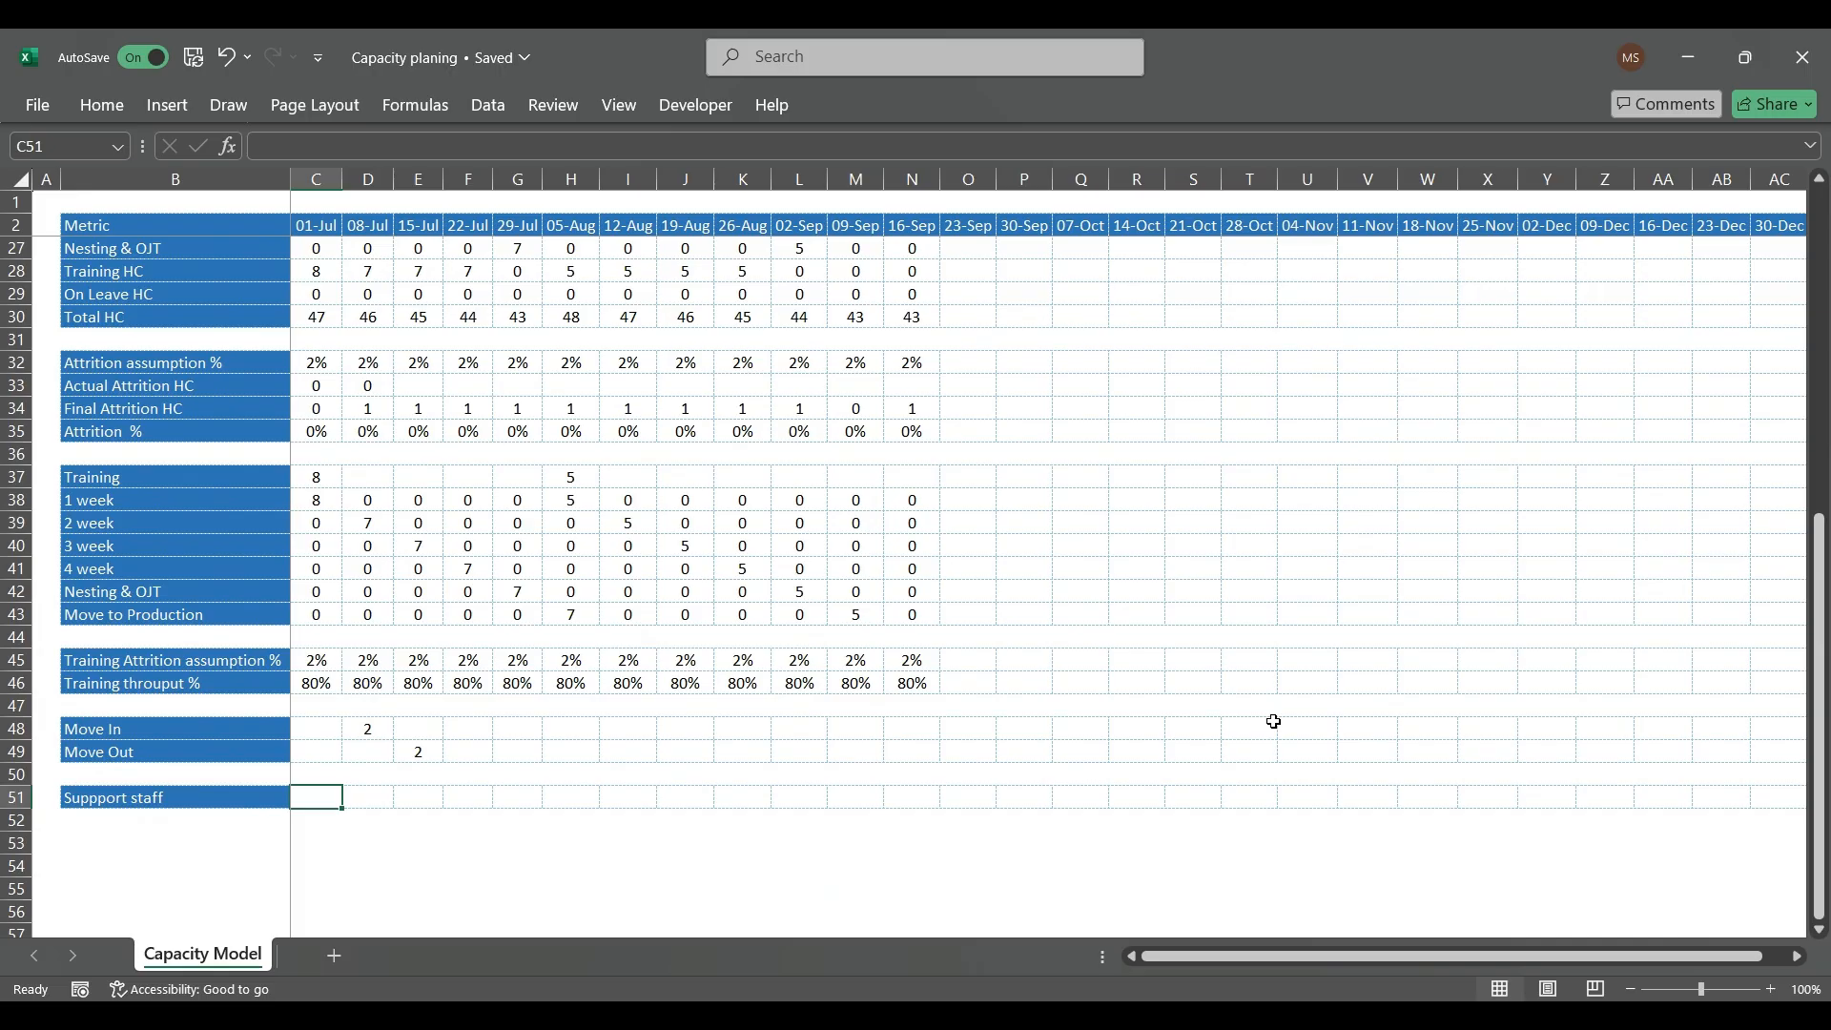
key(Right)
key(Right)
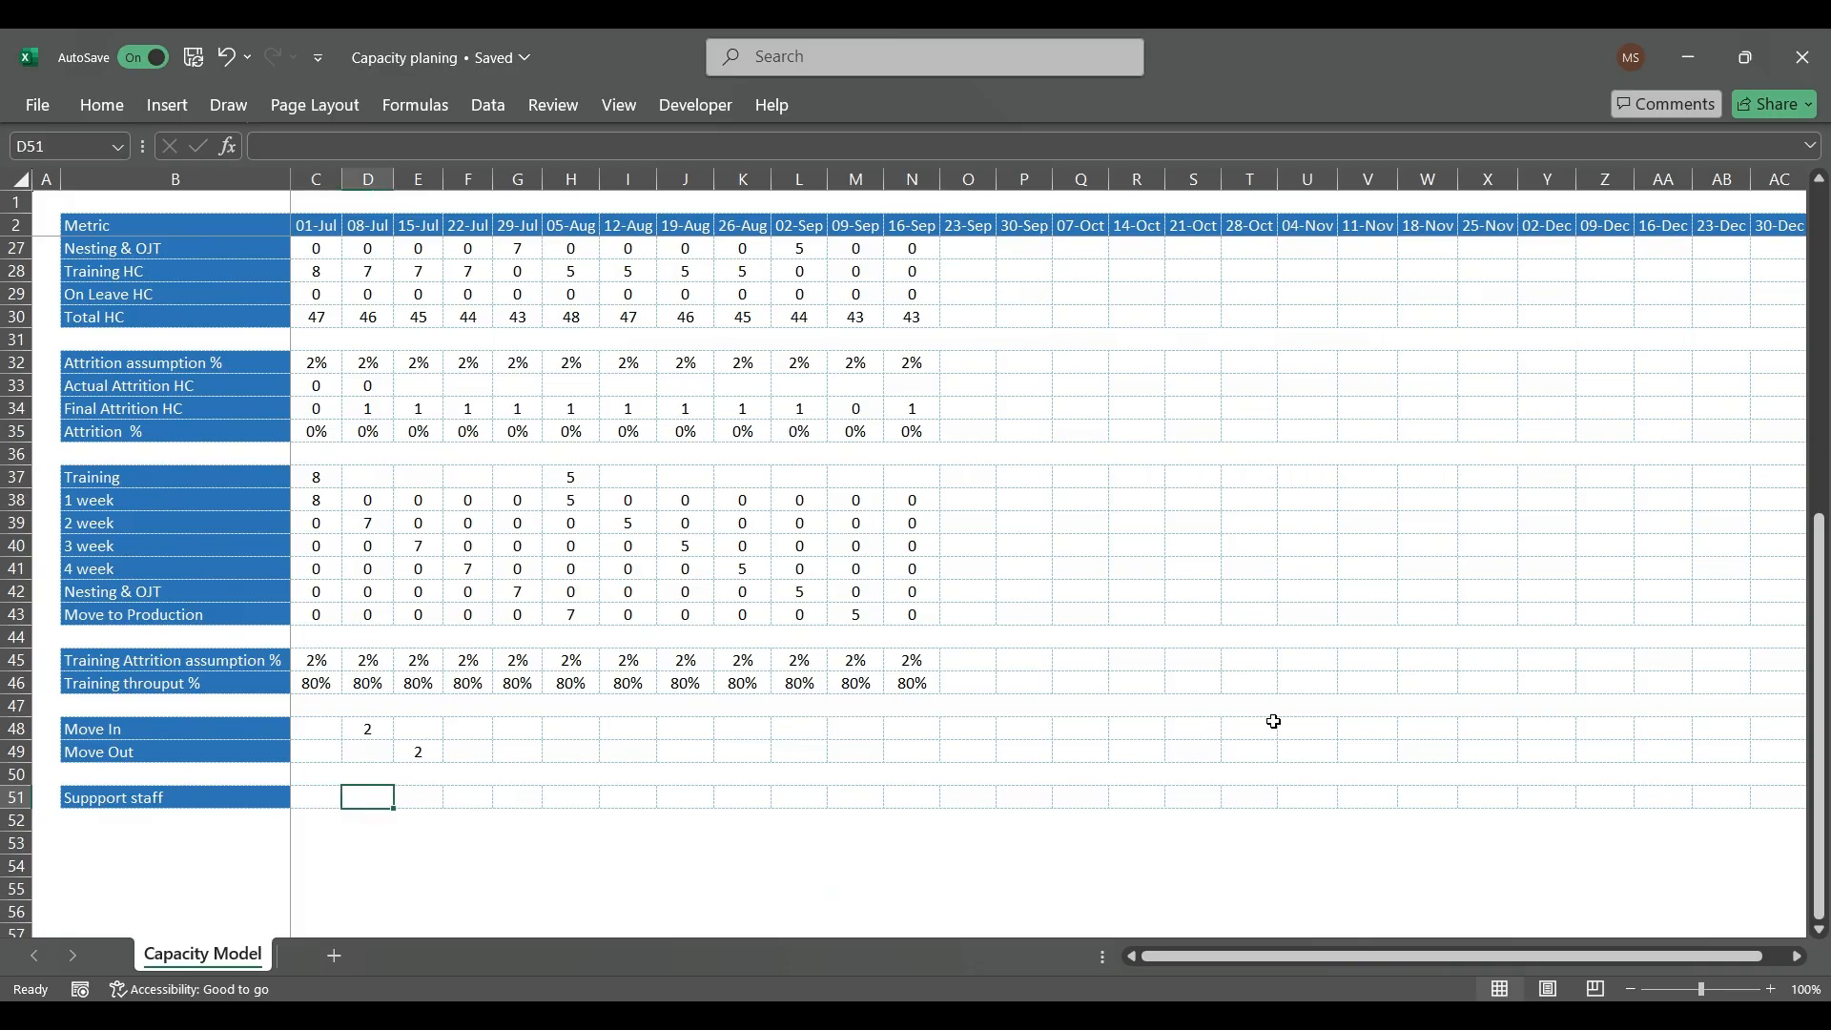
text(5)
key(Right)
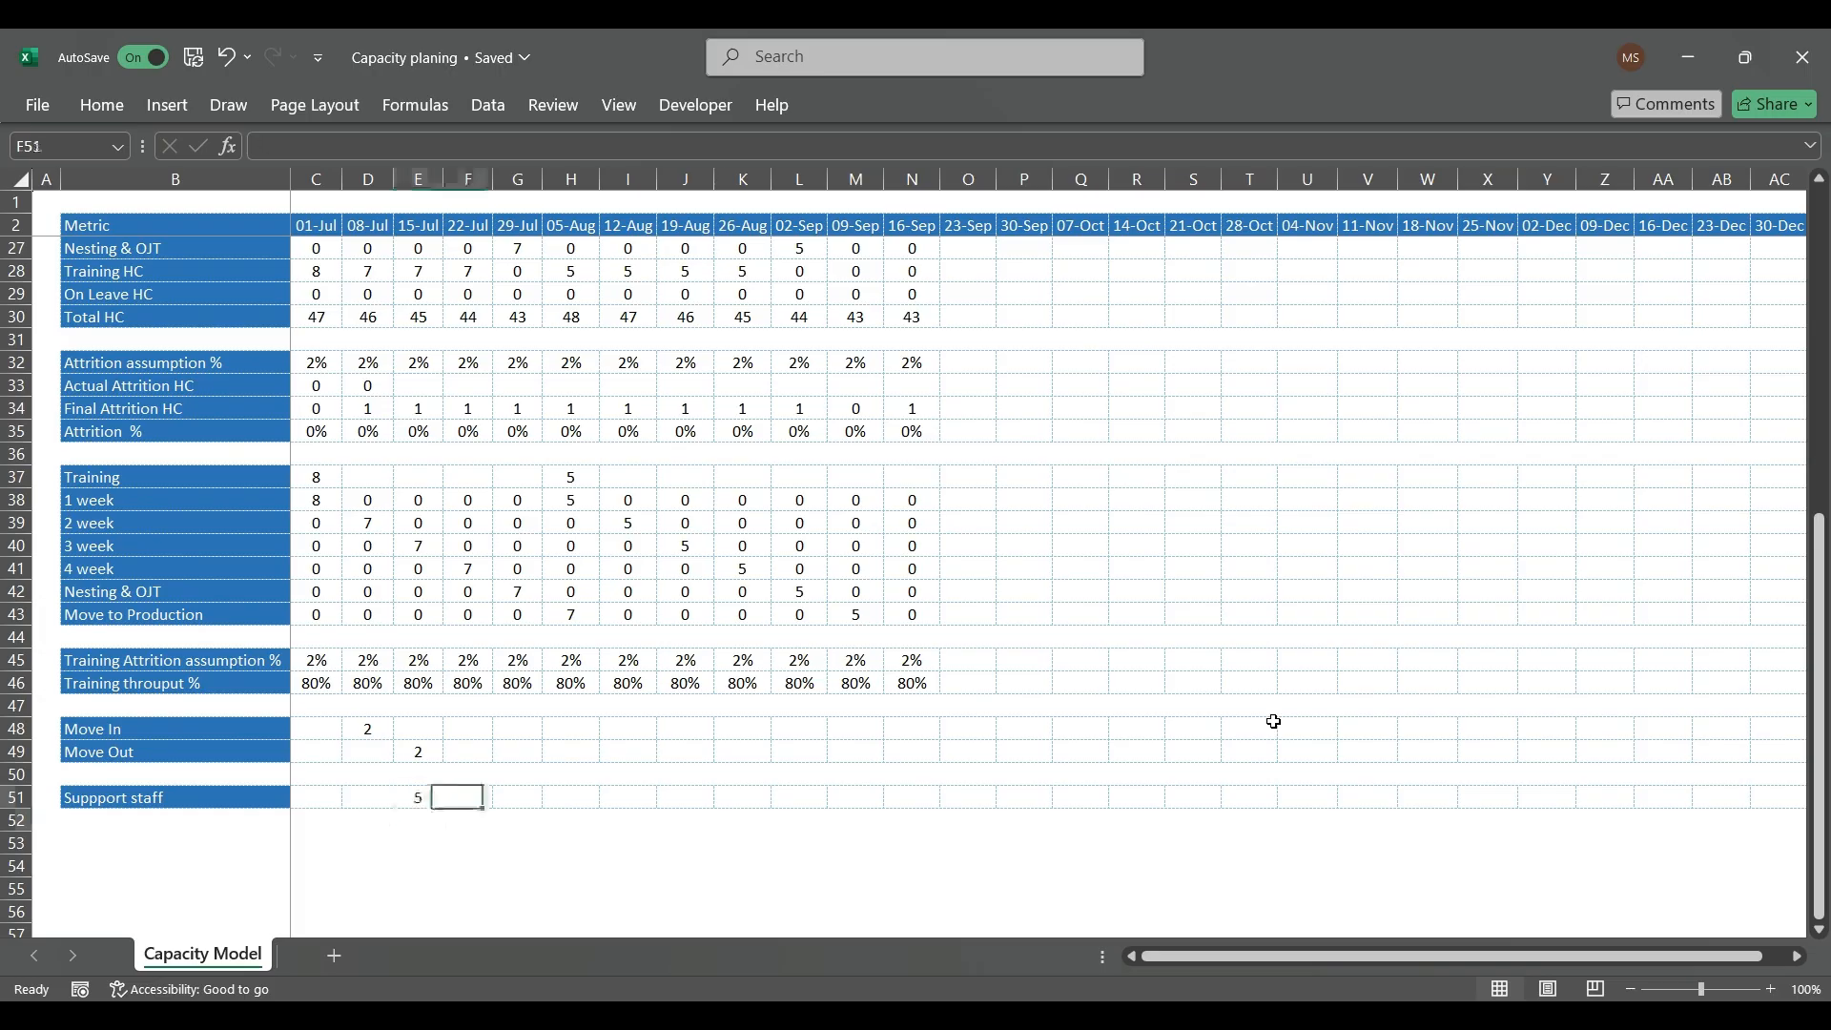
text(6)
key(Right)
text(7)
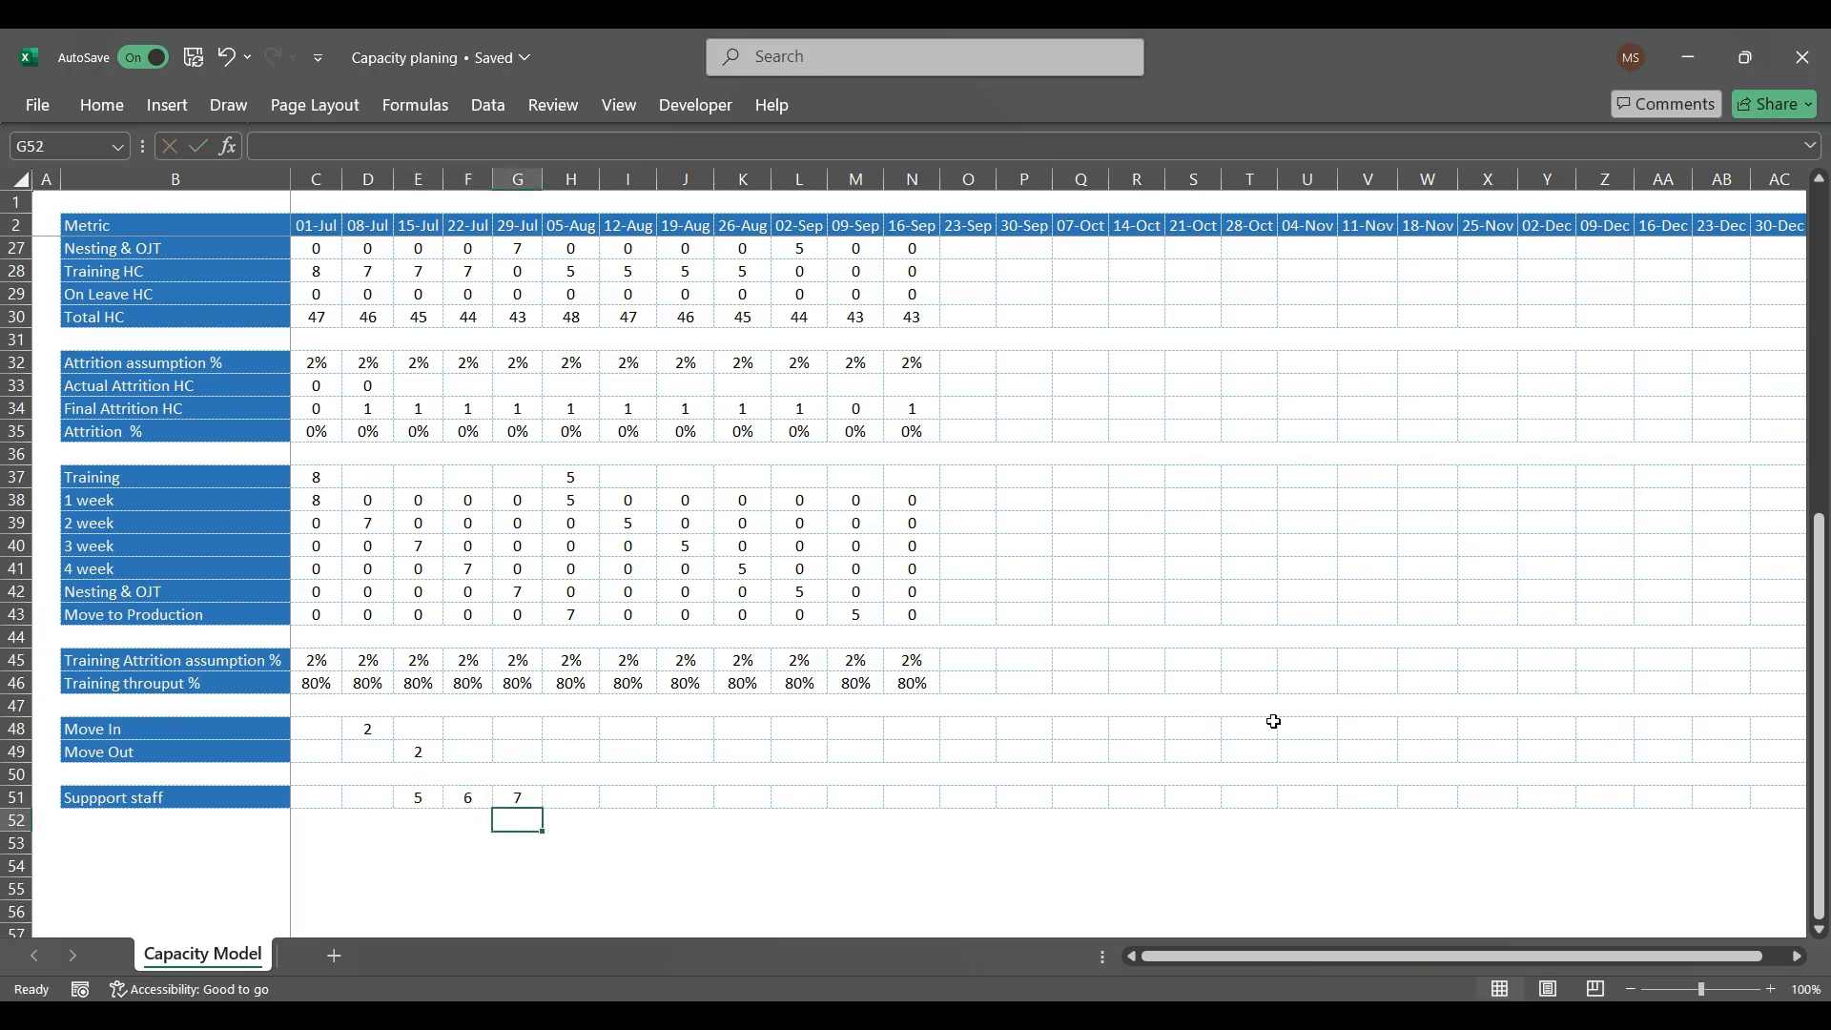
key(Return)
Step: Clear the sample Support staff headcounts for 15-Jul through 29-Jul (E51:G51)
key(Up)
key(shift+Left)
key(shift+Left)
key(Delete)
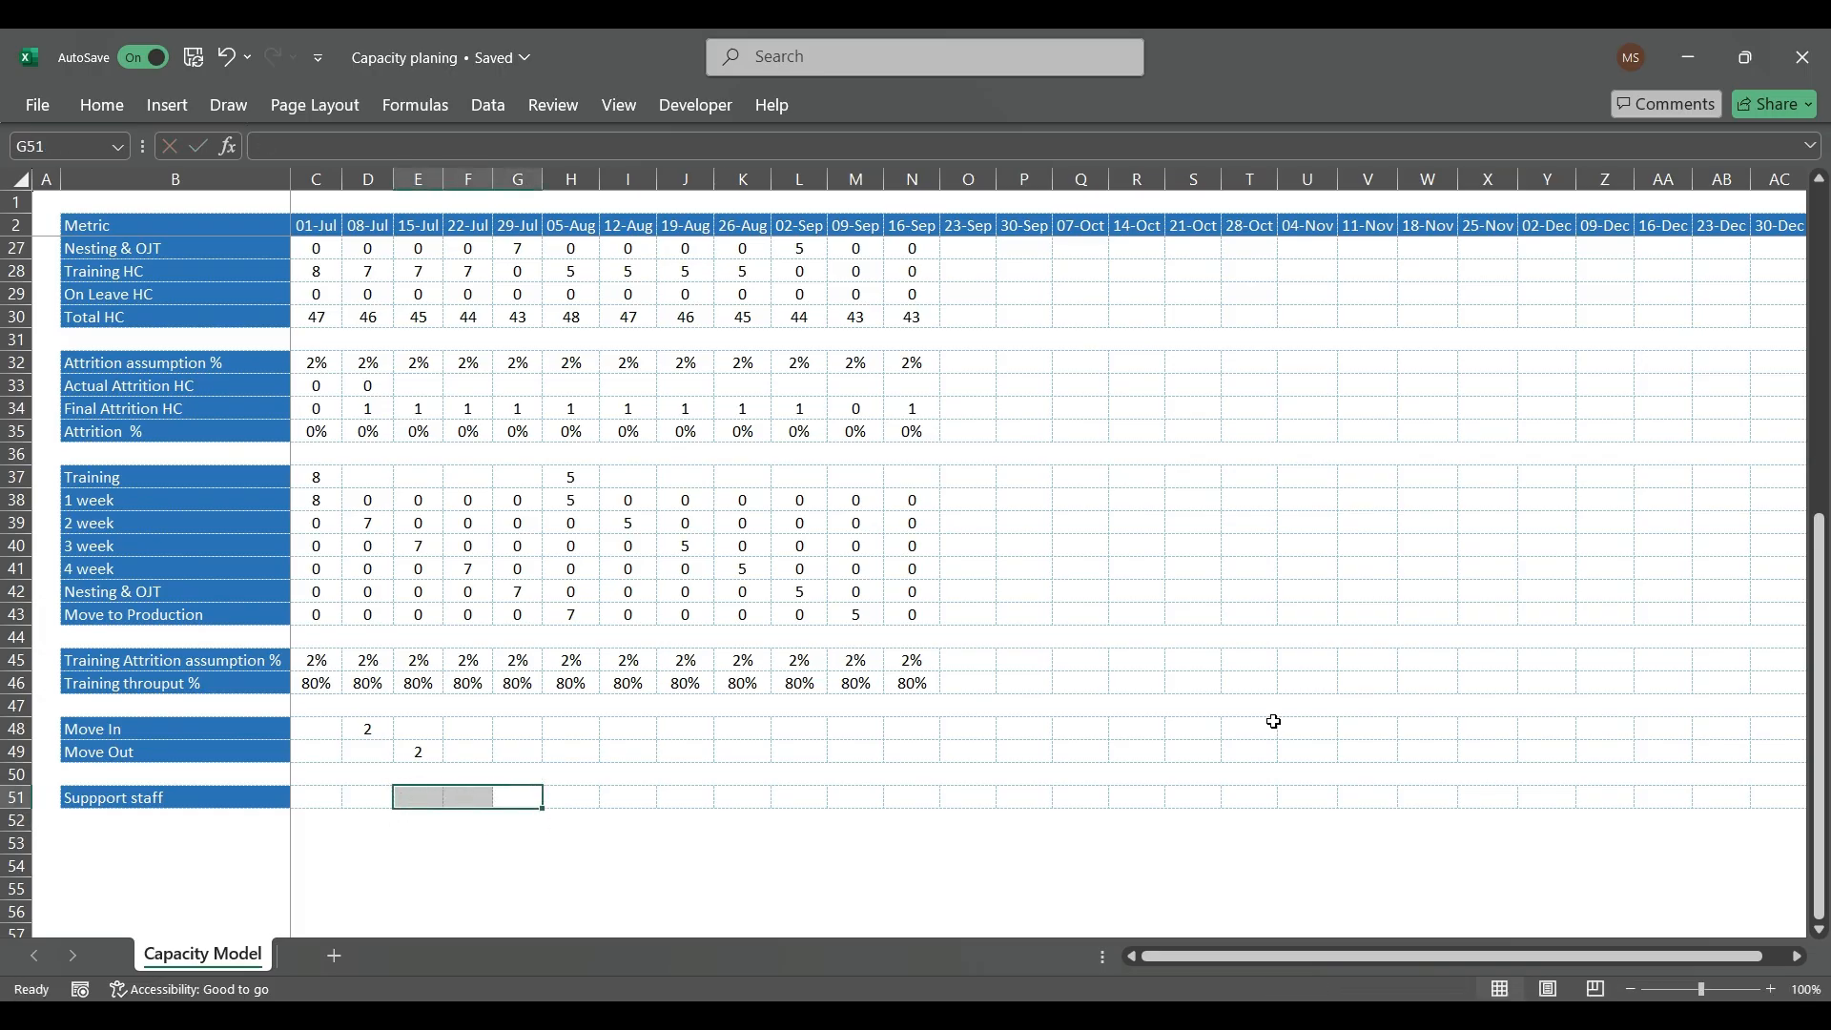
click(563, 771)
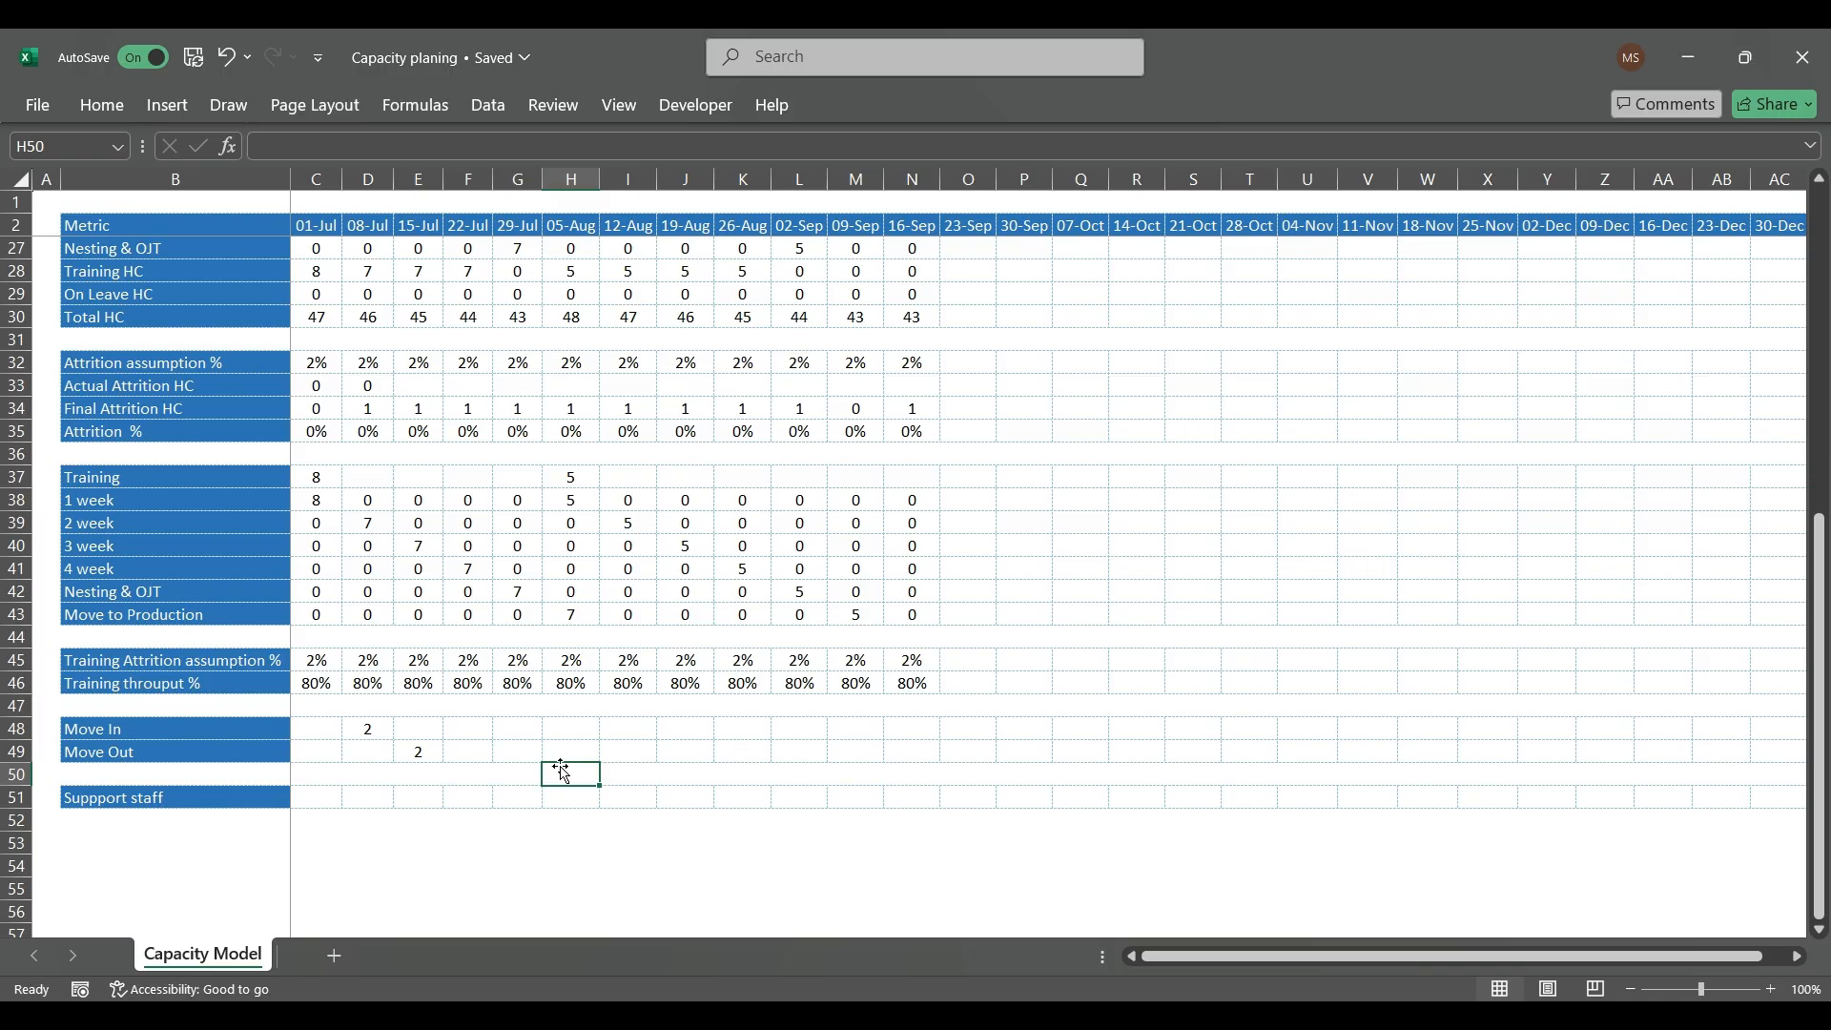
scroll(563, 771, up, 8)
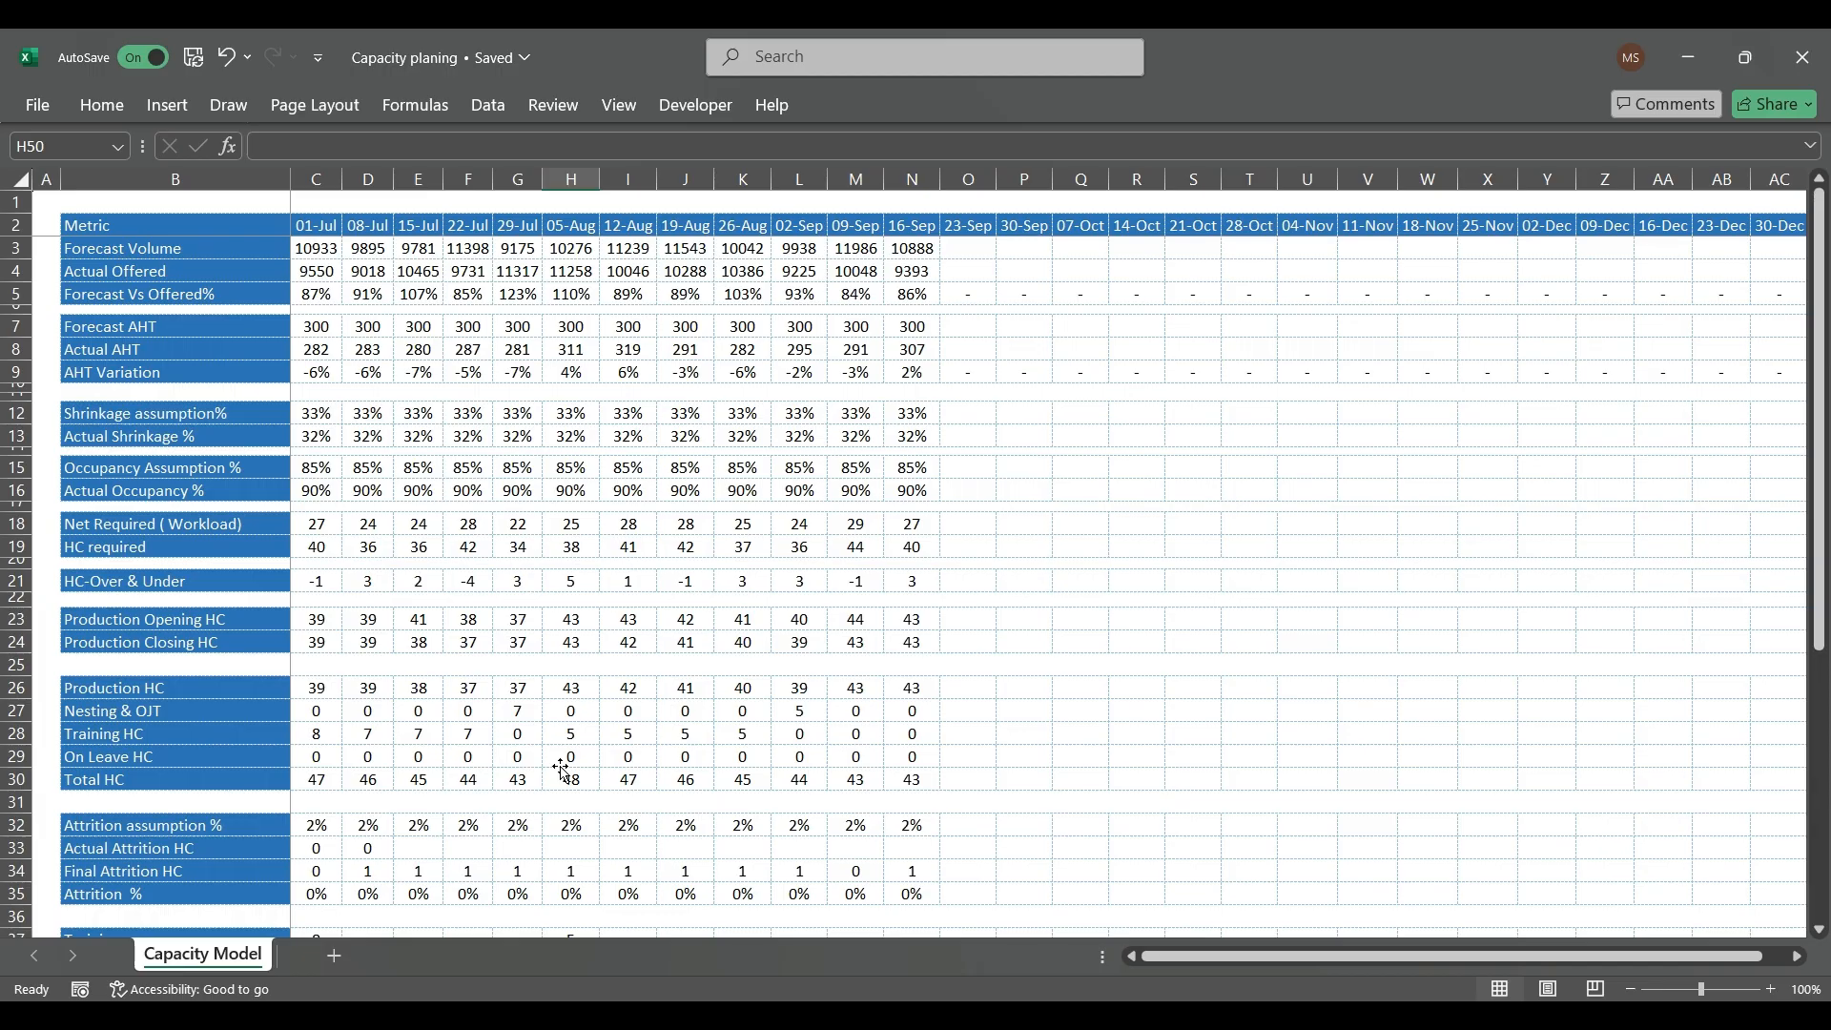